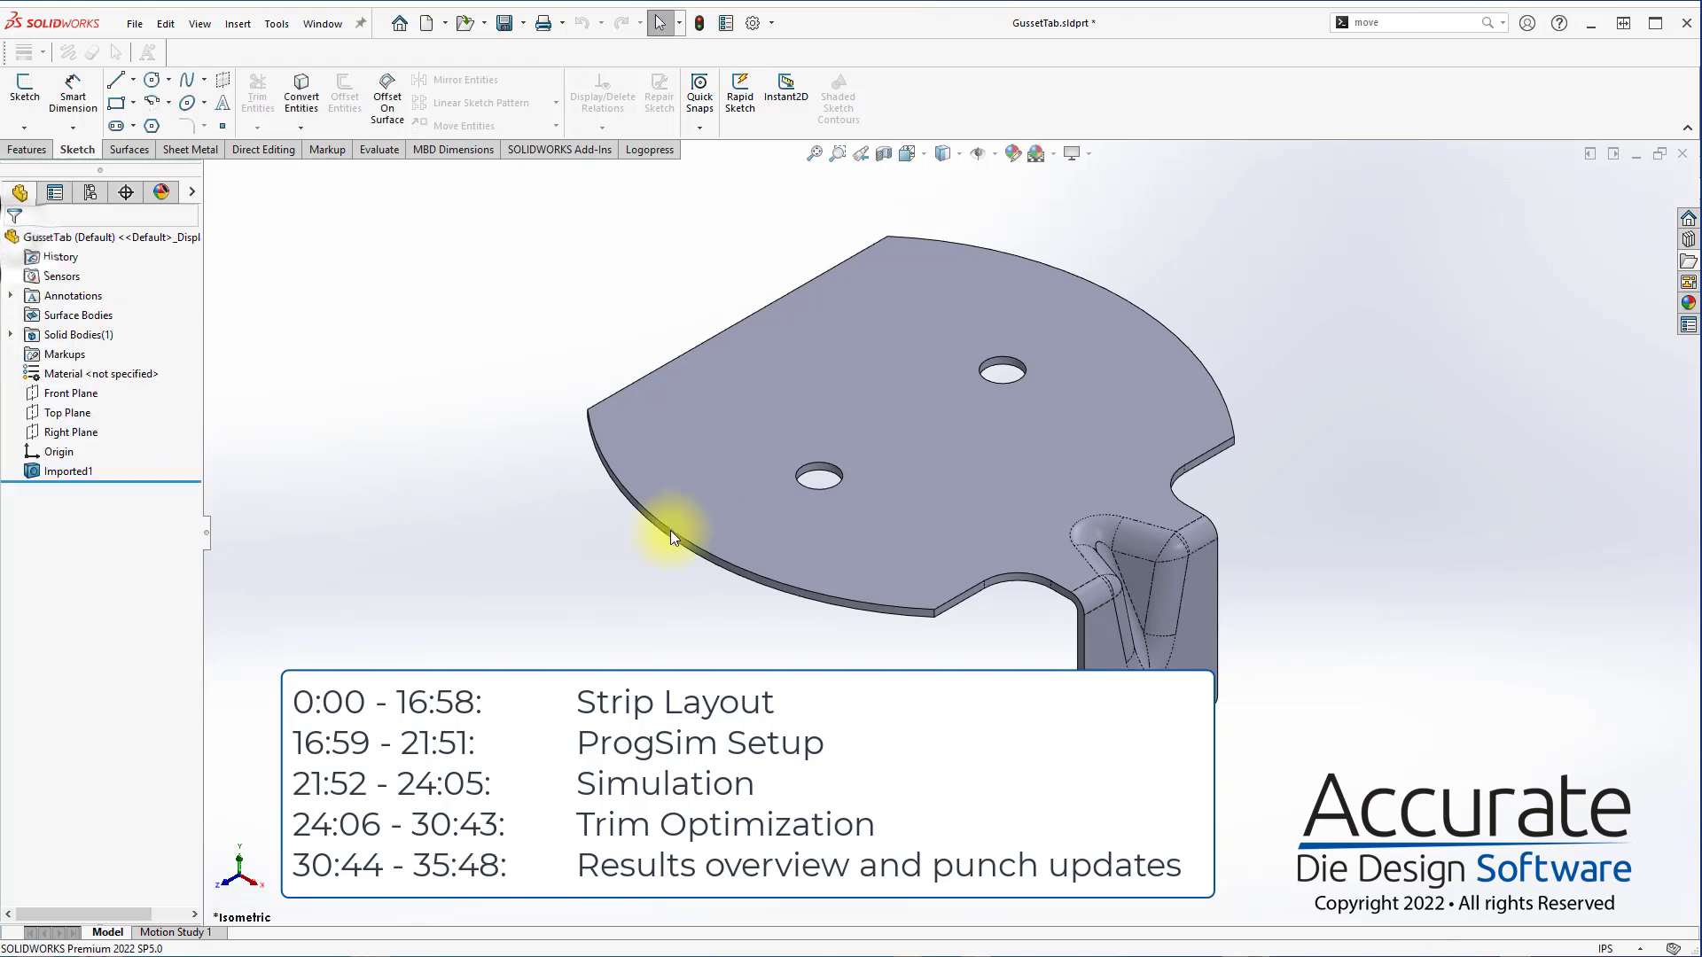
# Save the part as GussetTab.SLDPRT in the Eng4 folder inside GussetTab, and insert a station mark after the imported body
pyautogui.click(638, 566)
pyautogui.click(646, 149)
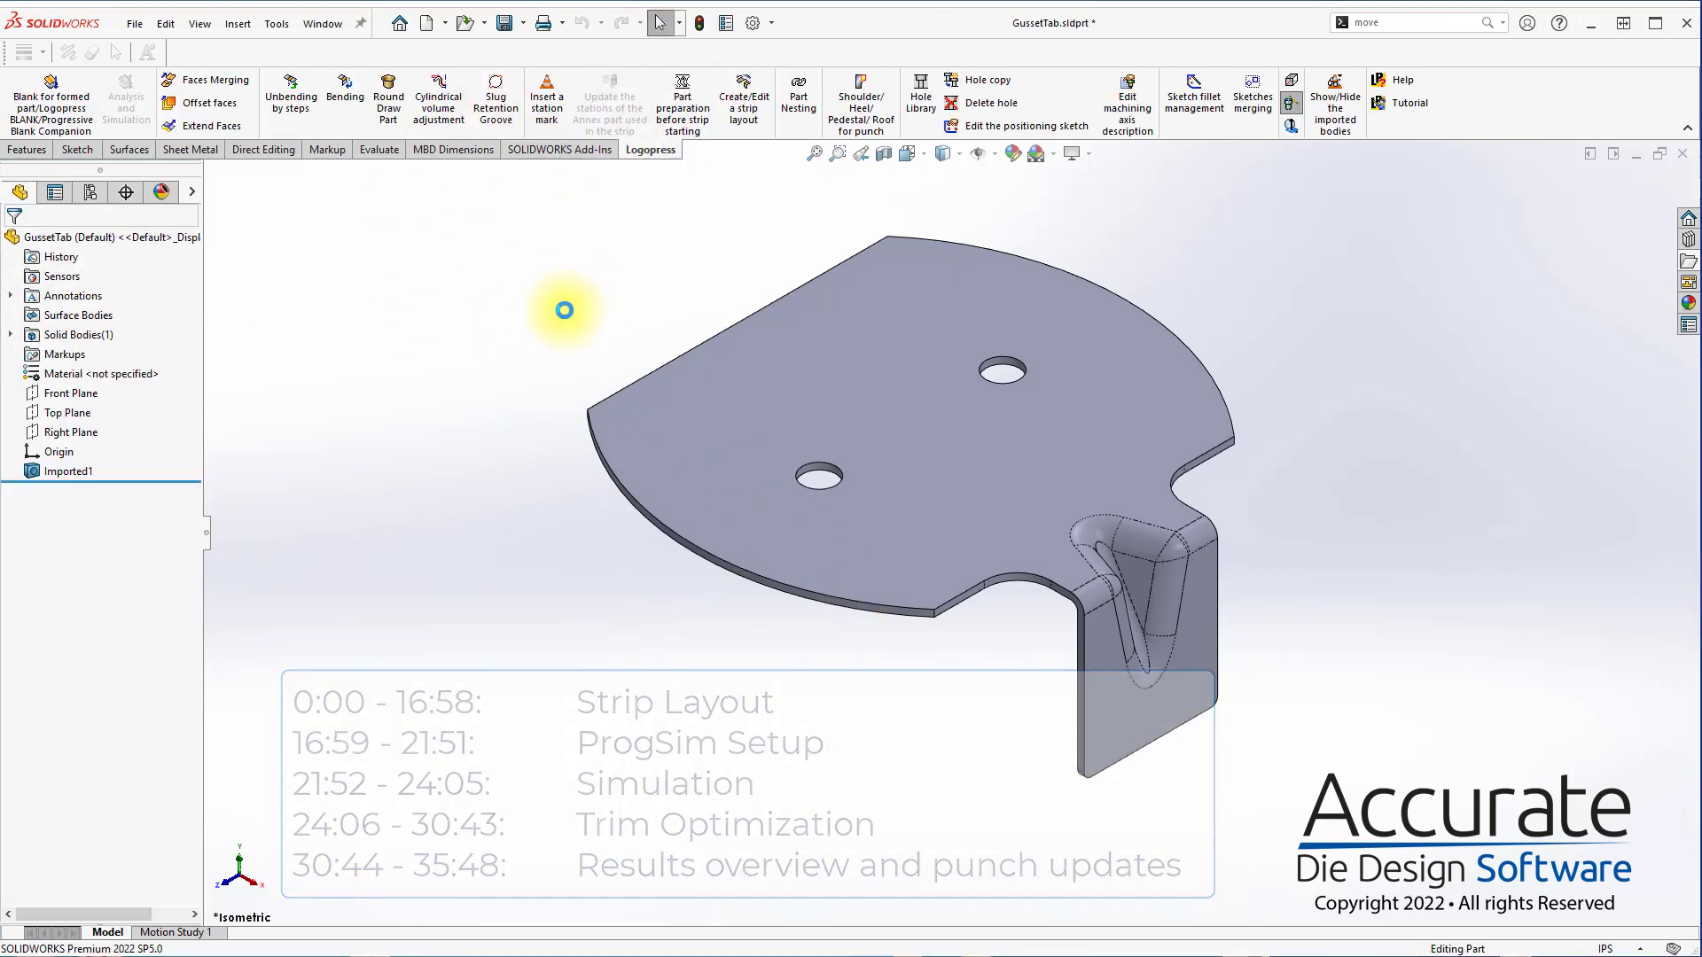
pyautogui.hotkey('ctrl', 's')
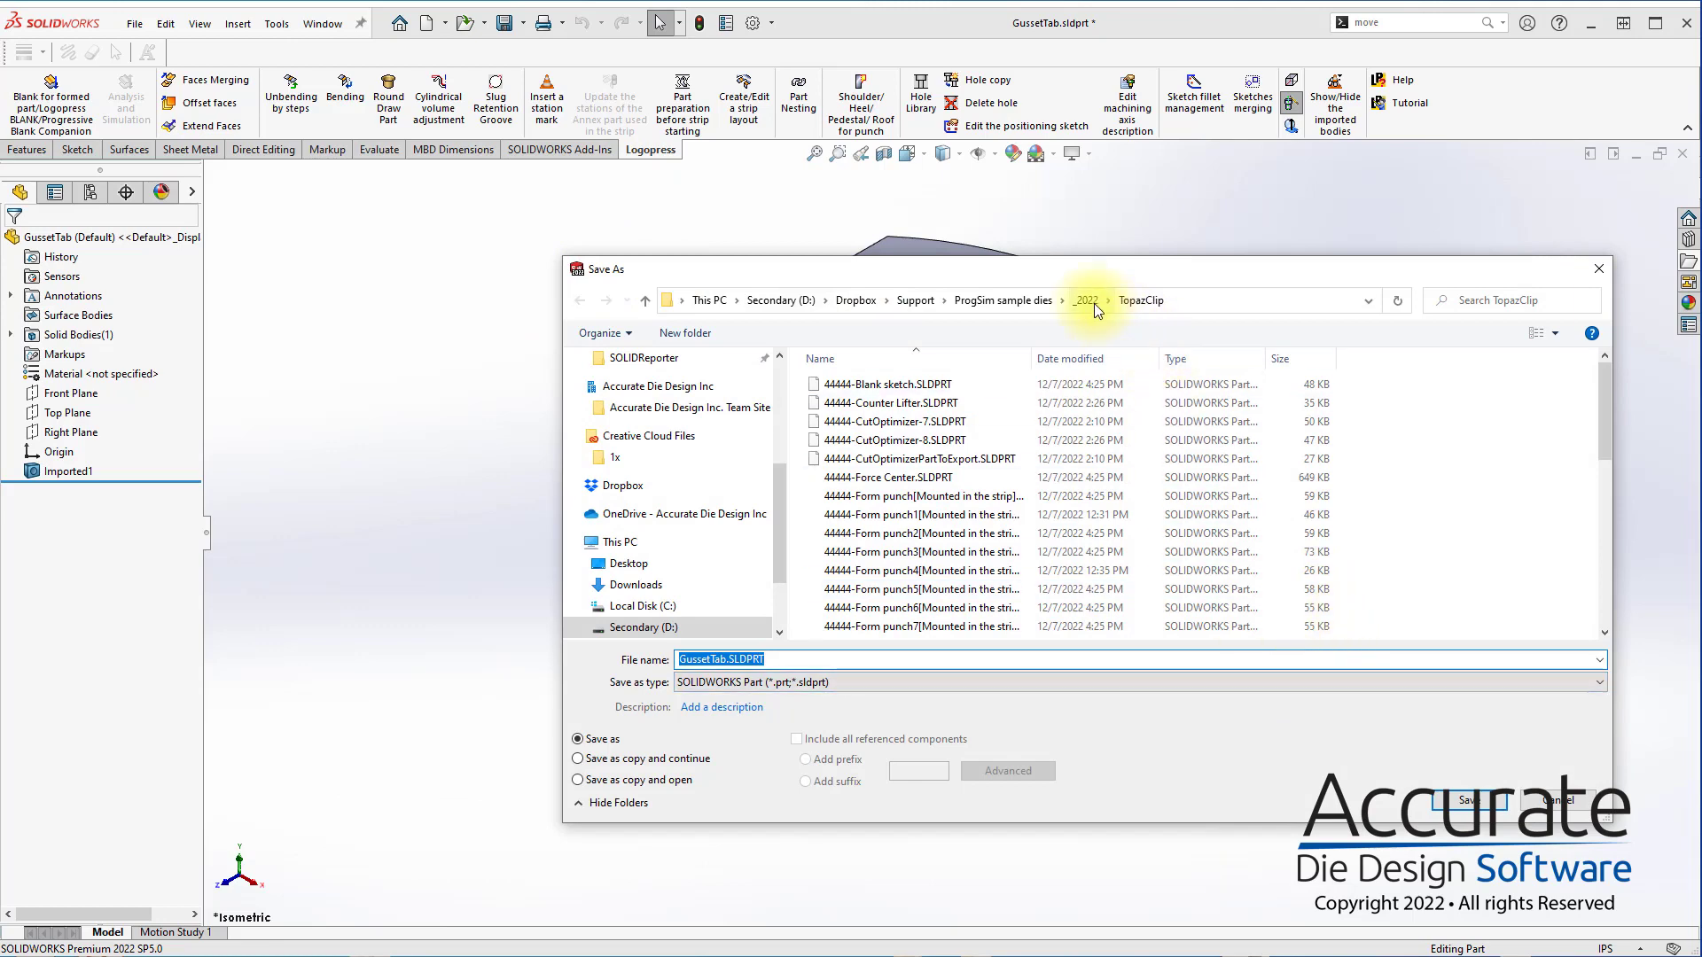
pyautogui.click(1094, 300)
pyautogui.click(1013, 301)
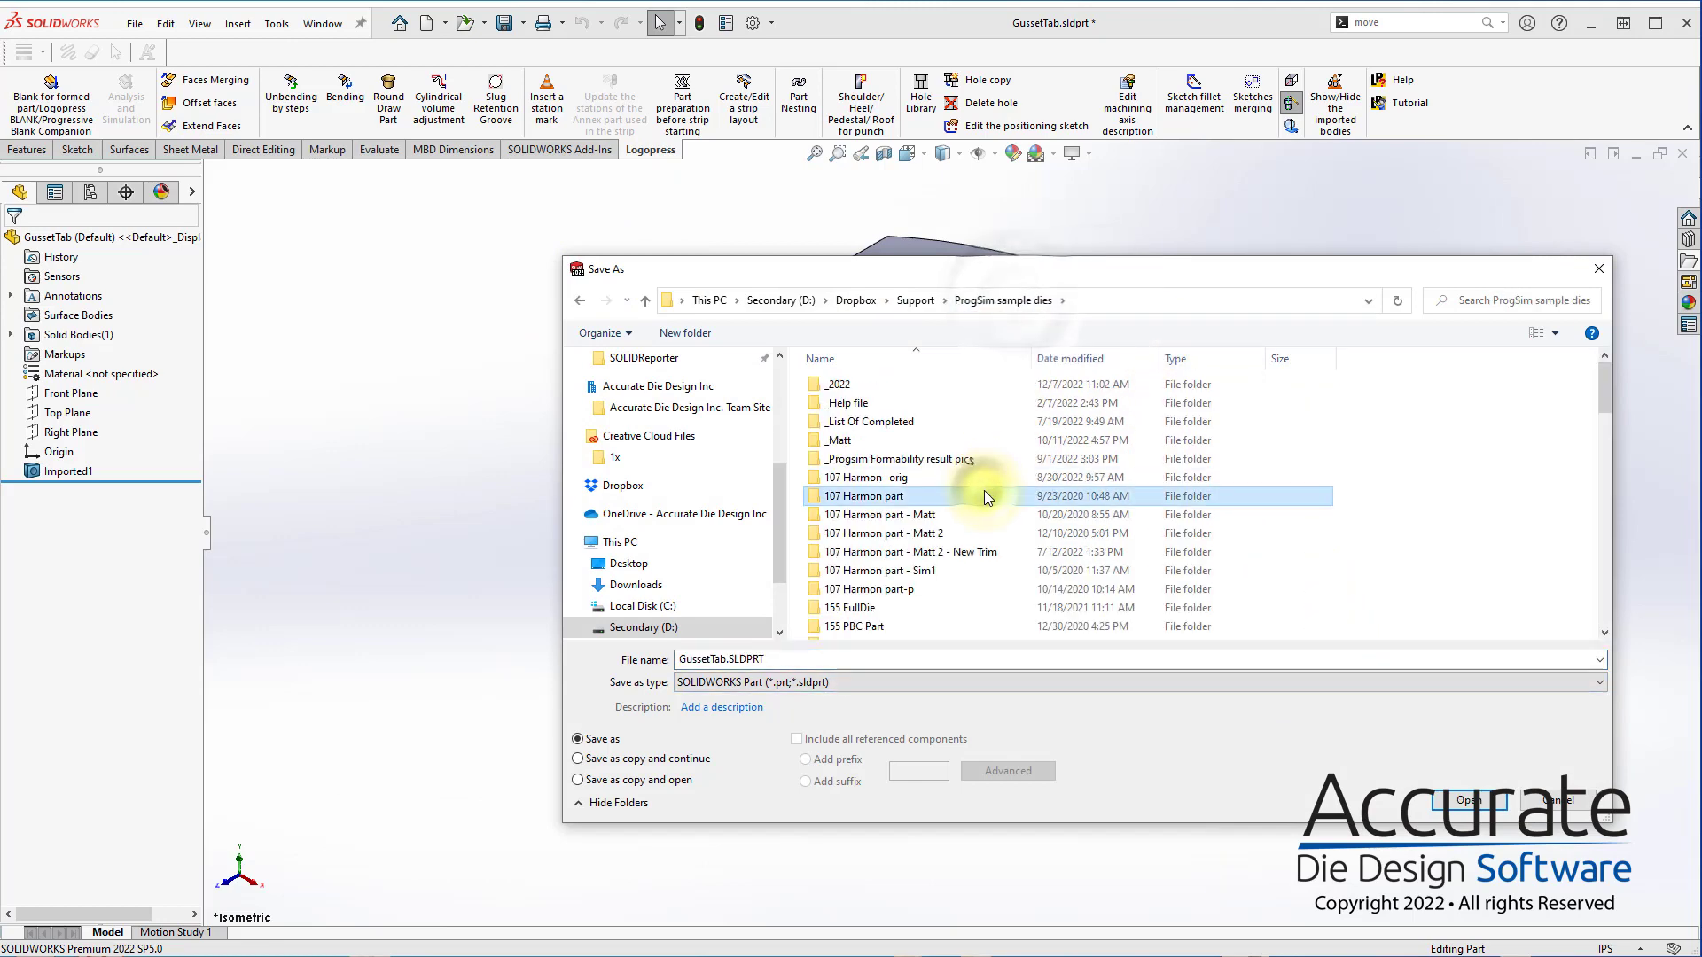
pyautogui.doubleClick(984, 491)
pyautogui.press('Down')
pyautogui.press('Down')
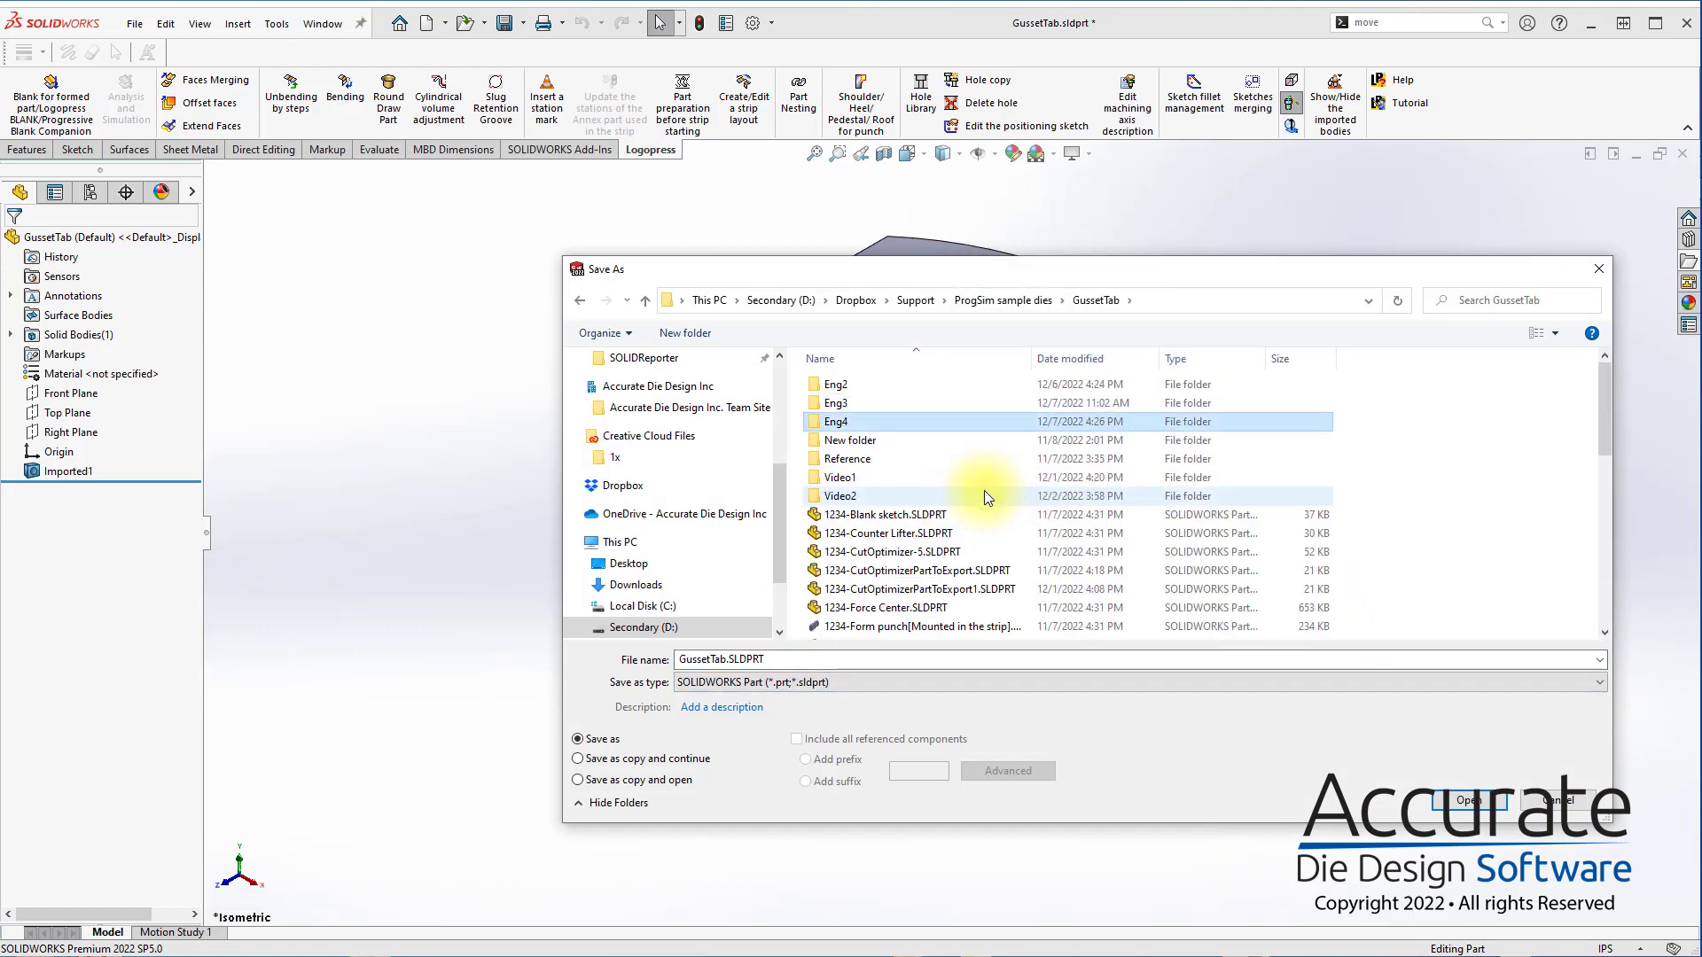
pyautogui.press('Return')
pyautogui.press('Return')
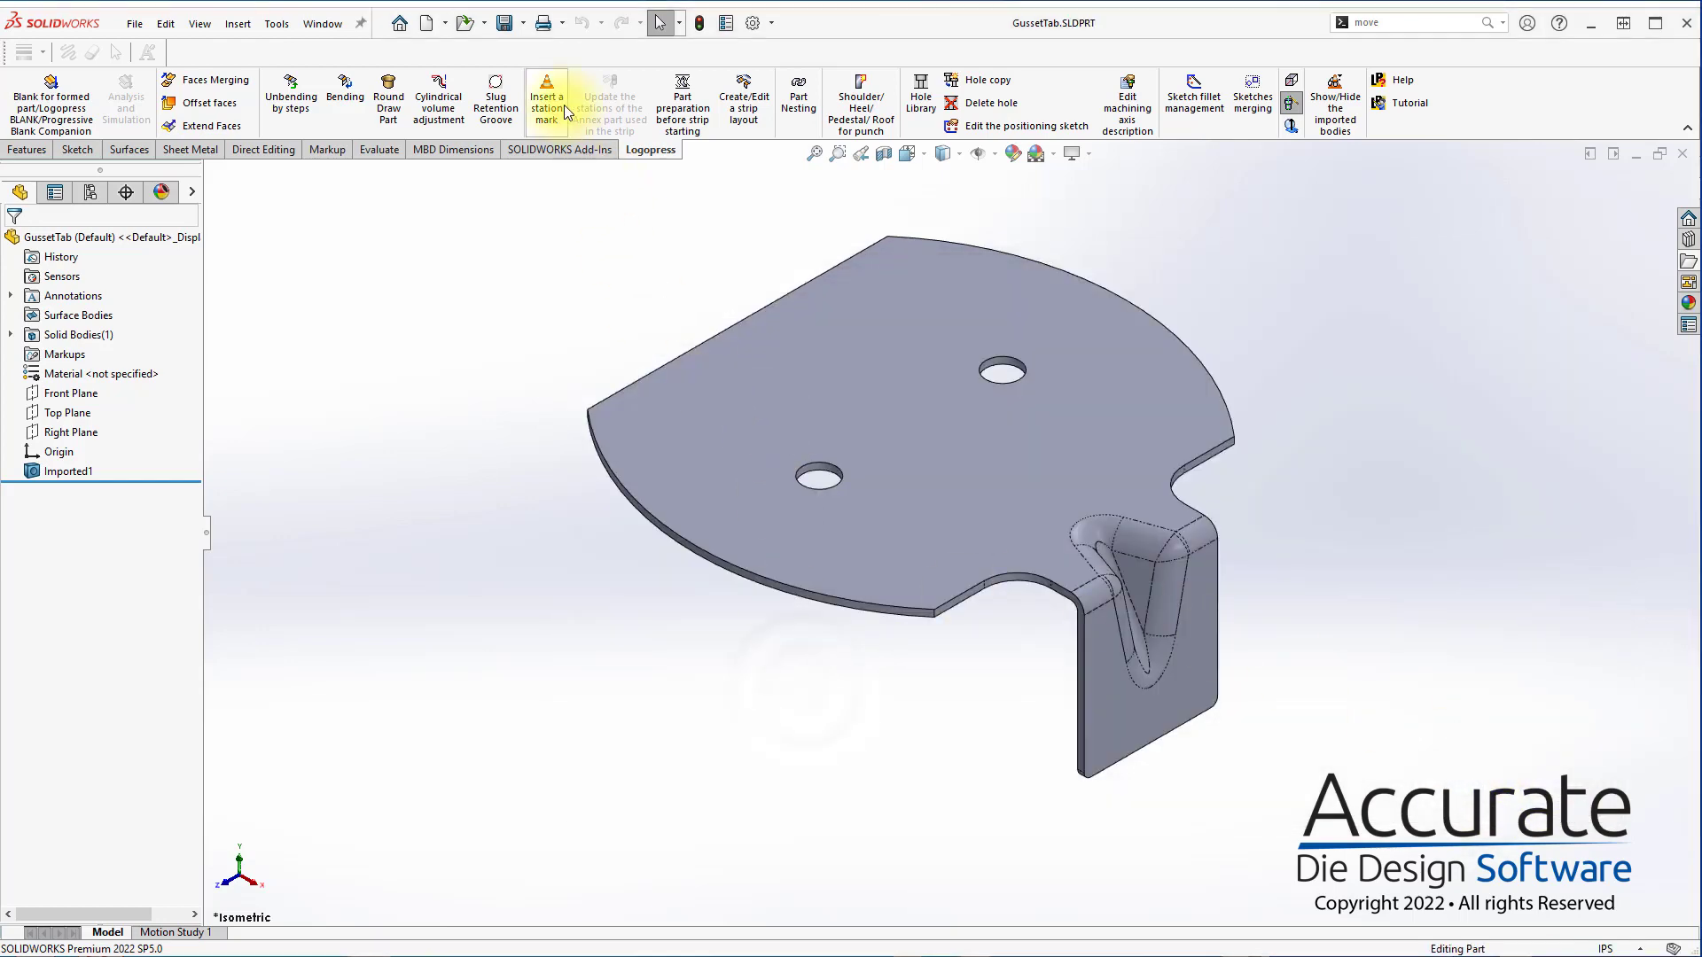
pyautogui.click(559, 113)
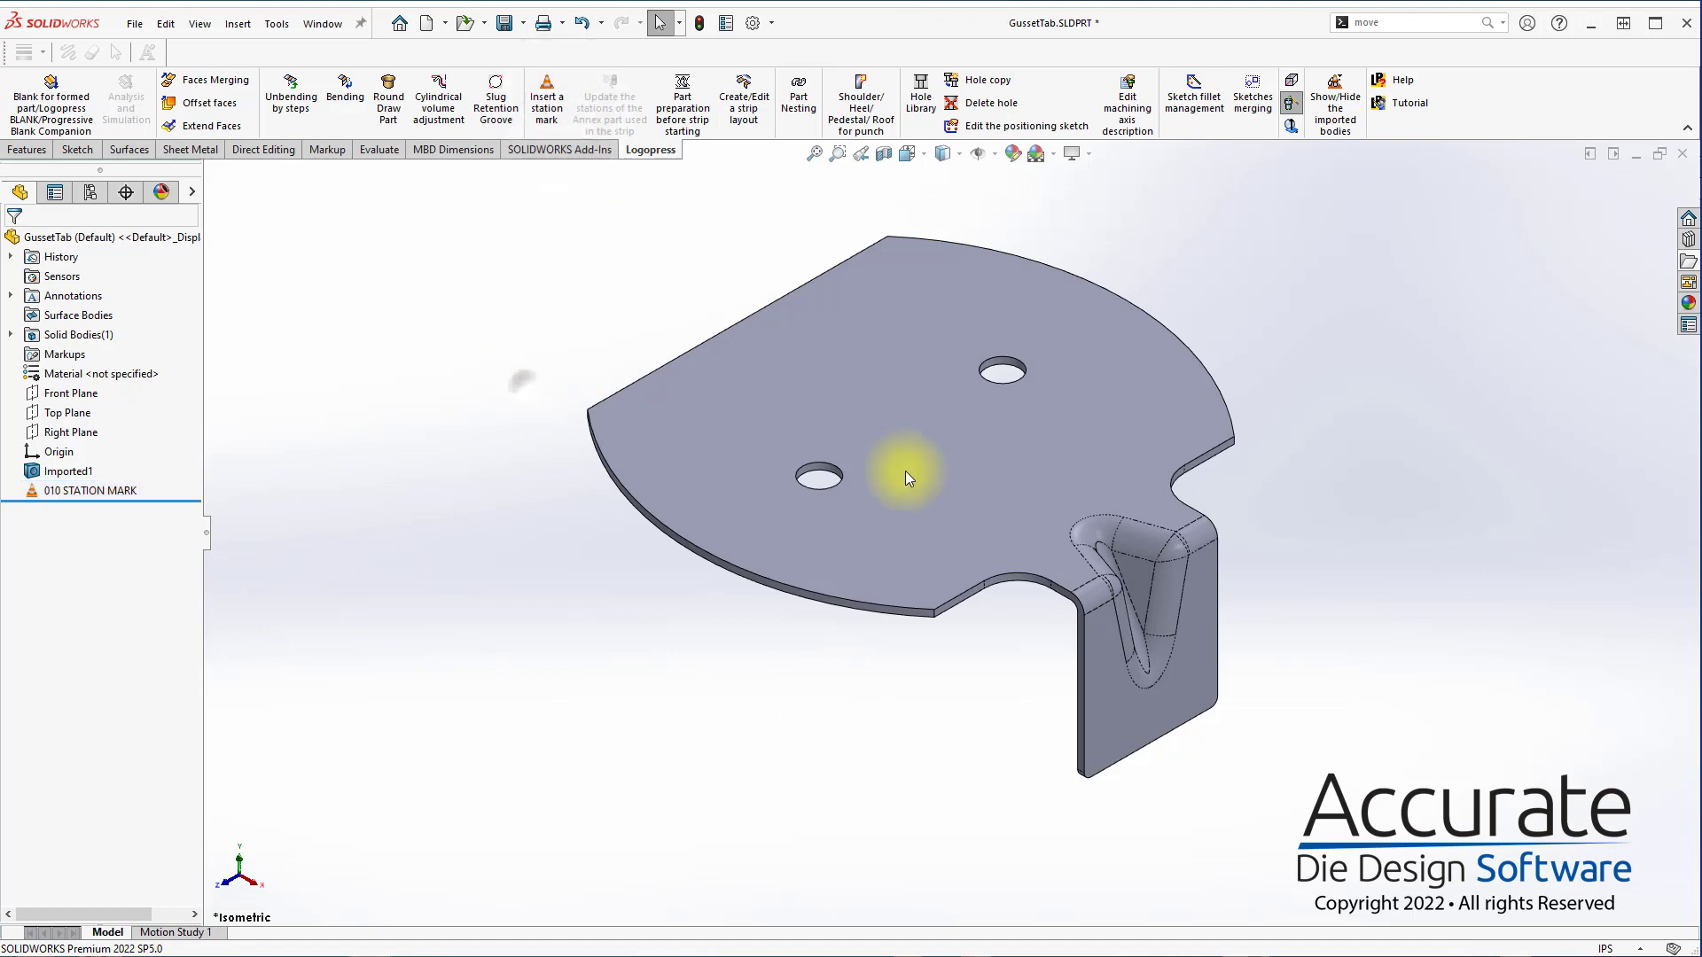
pyautogui.rightClick(1048, 476)
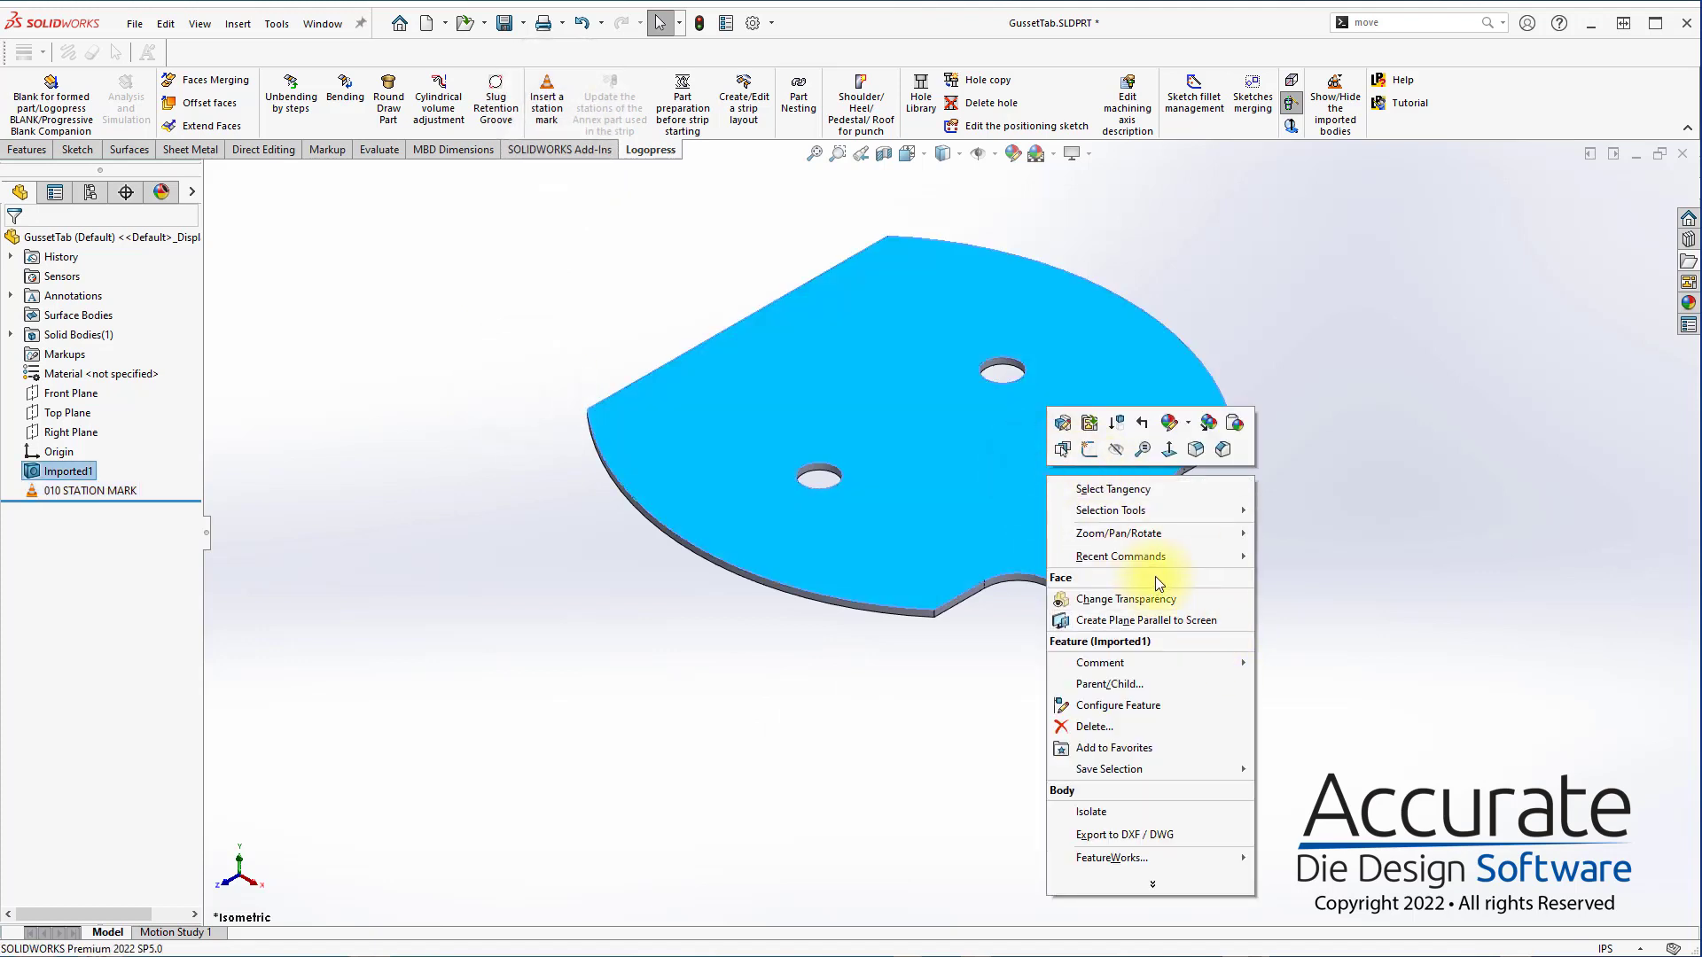
pyautogui.click(1119, 491)
pyautogui.click(486, 374)
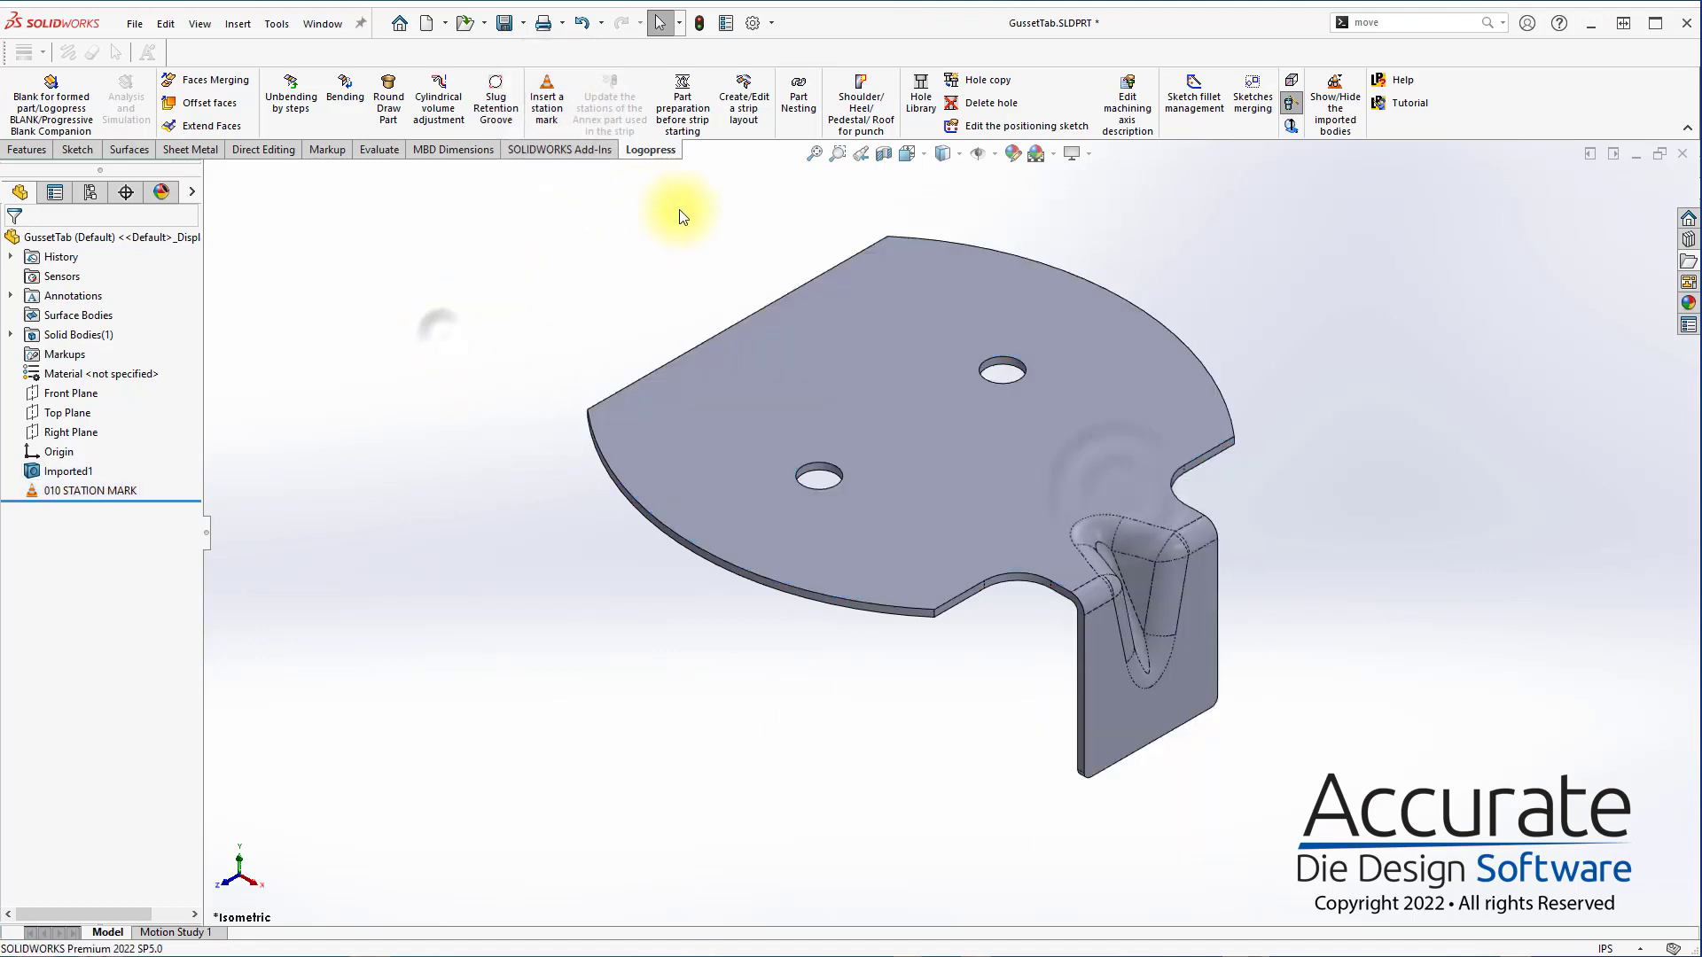
# Delete and patch the gusset faces, selecting tangent faces on both sides of the part and excluding the flat plate, flange and adjoining bend faces
pyautogui.press('s')
pyautogui.click(758, 412)
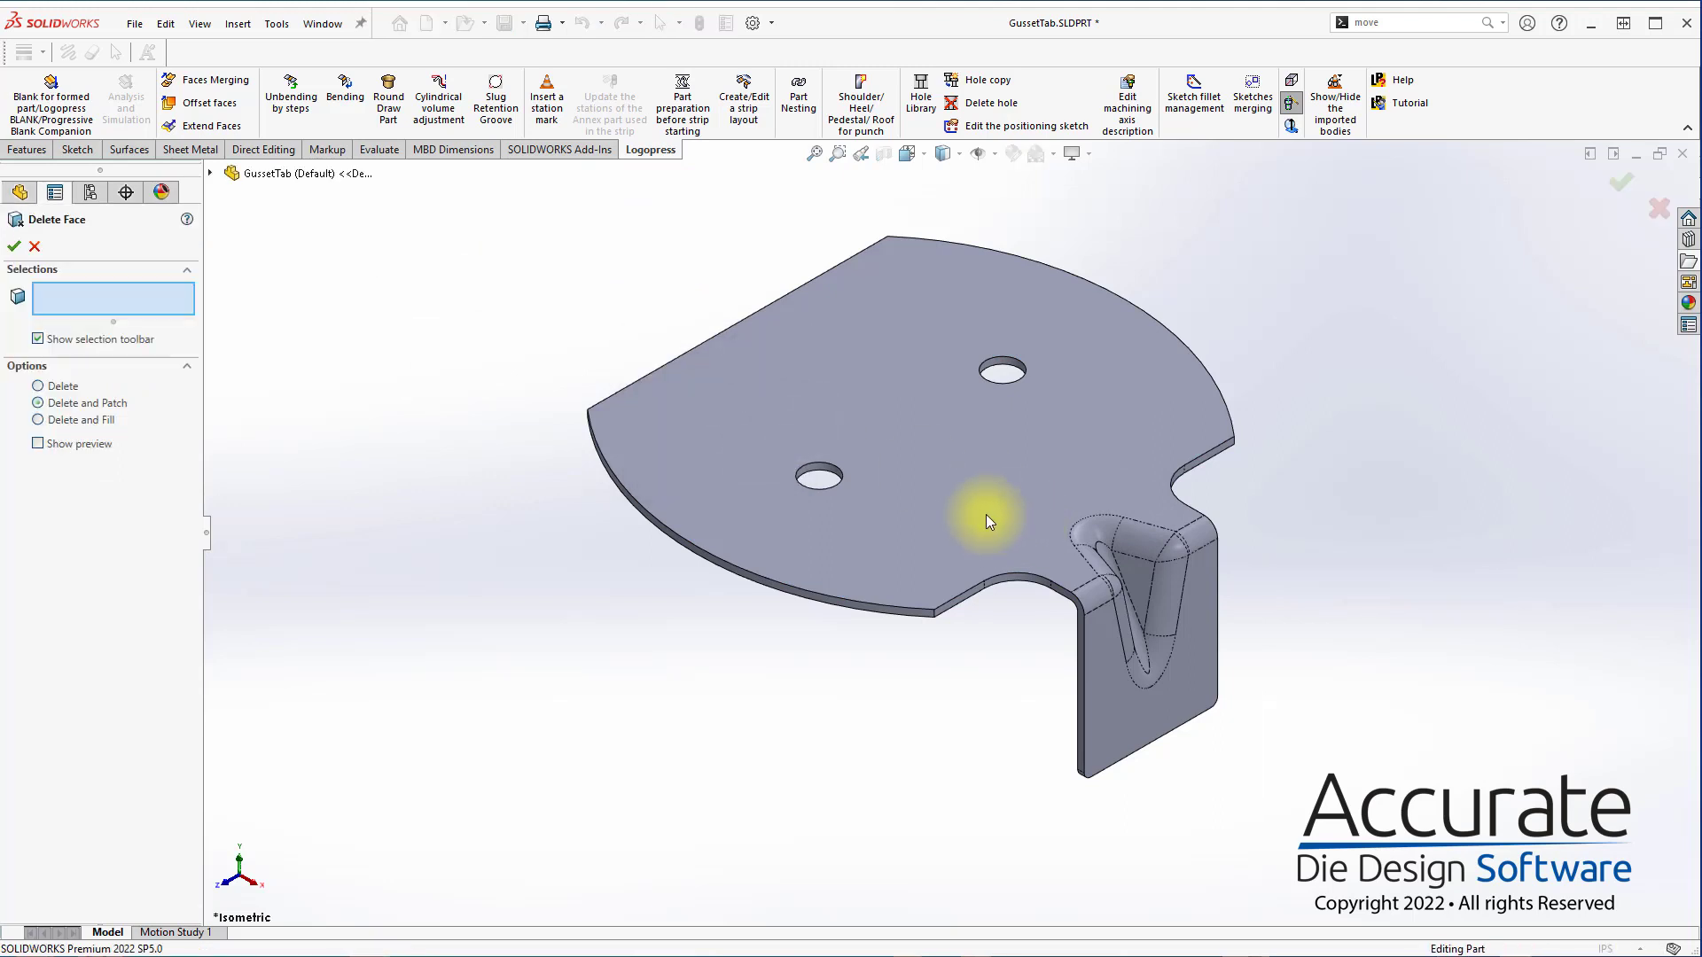
pyautogui.rightClick(986, 514)
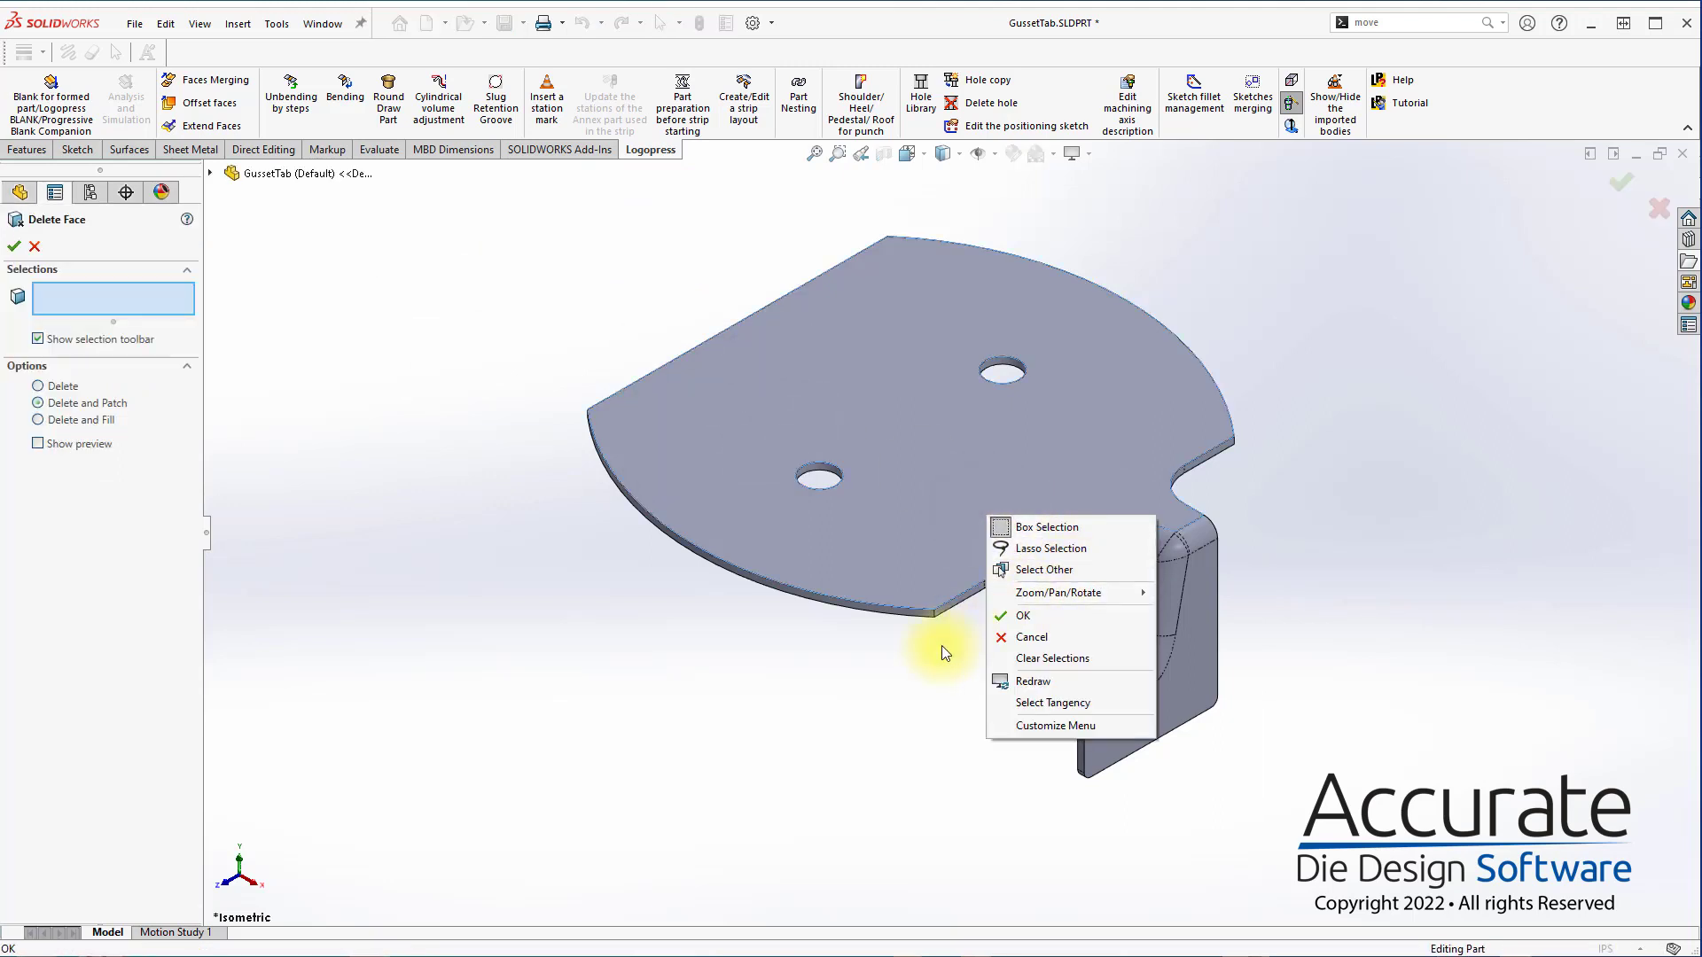
pyautogui.click(1072, 702)
pyautogui.moveTo(1091, 609); pyautogui.dragTo(1071, 464, button='middle')
pyautogui.rightClick(1070, 464)
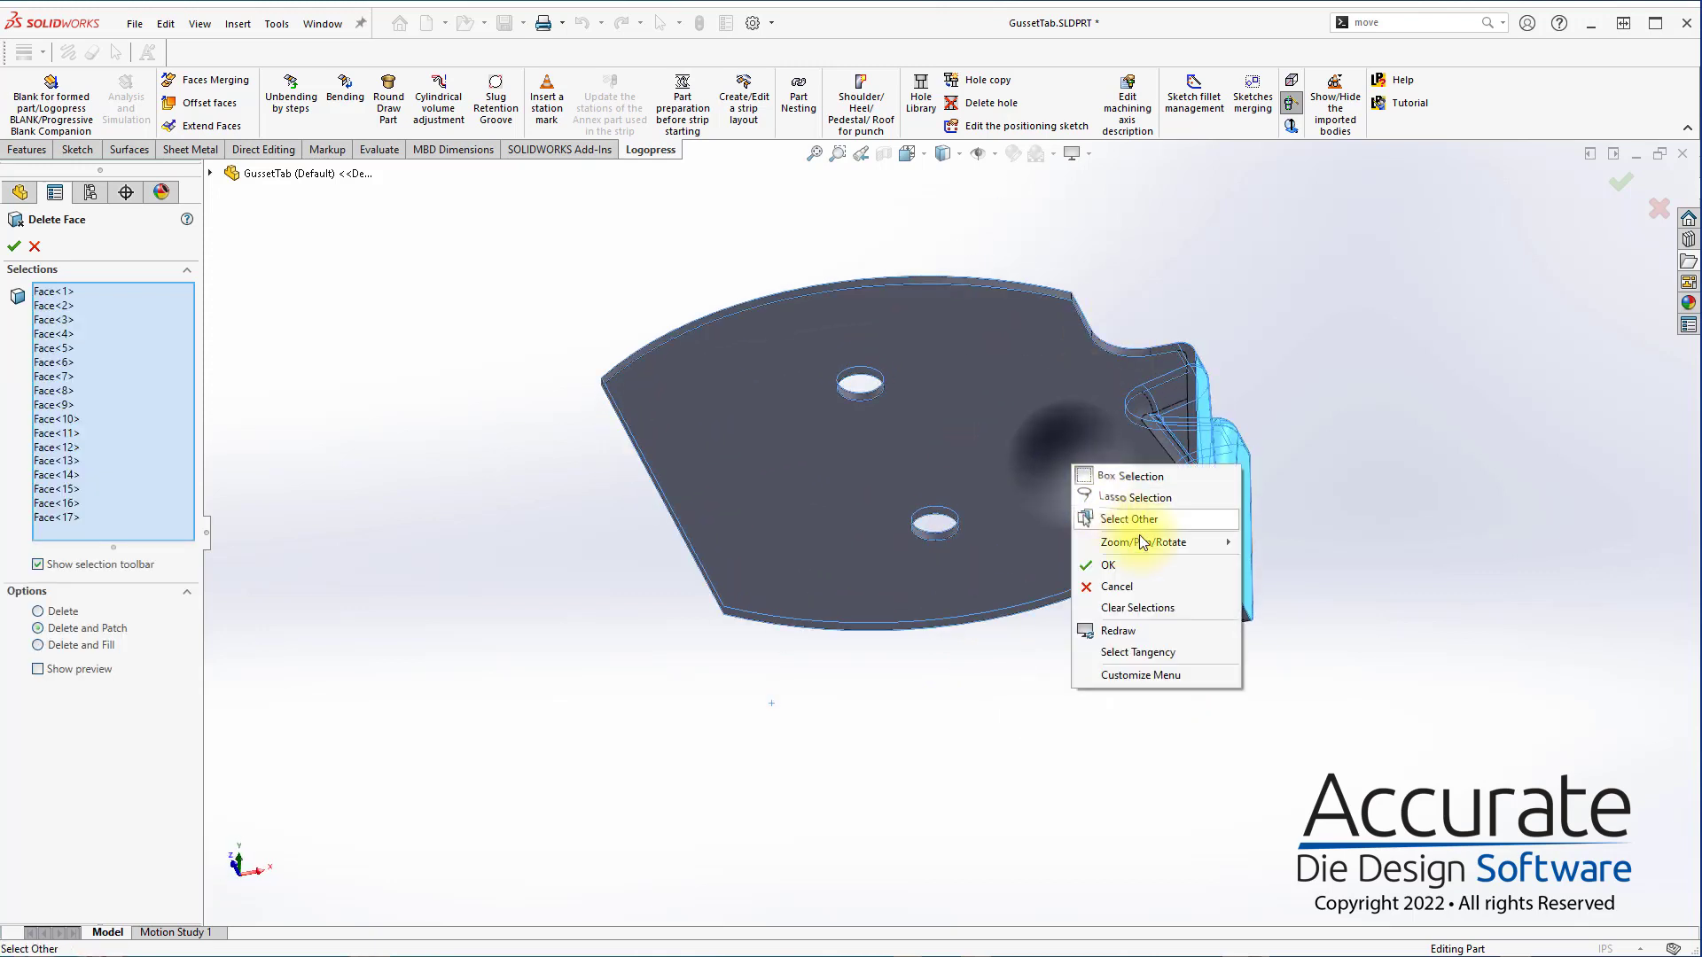
pyautogui.click(1138, 653)
pyautogui.moveTo(1140, 417); pyautogui.dragTo(928, 747, button='middle')
pyautogui.click(1133, 407)
pyautogui.click(1141, 406)
pyautogui.click(1162, 409)
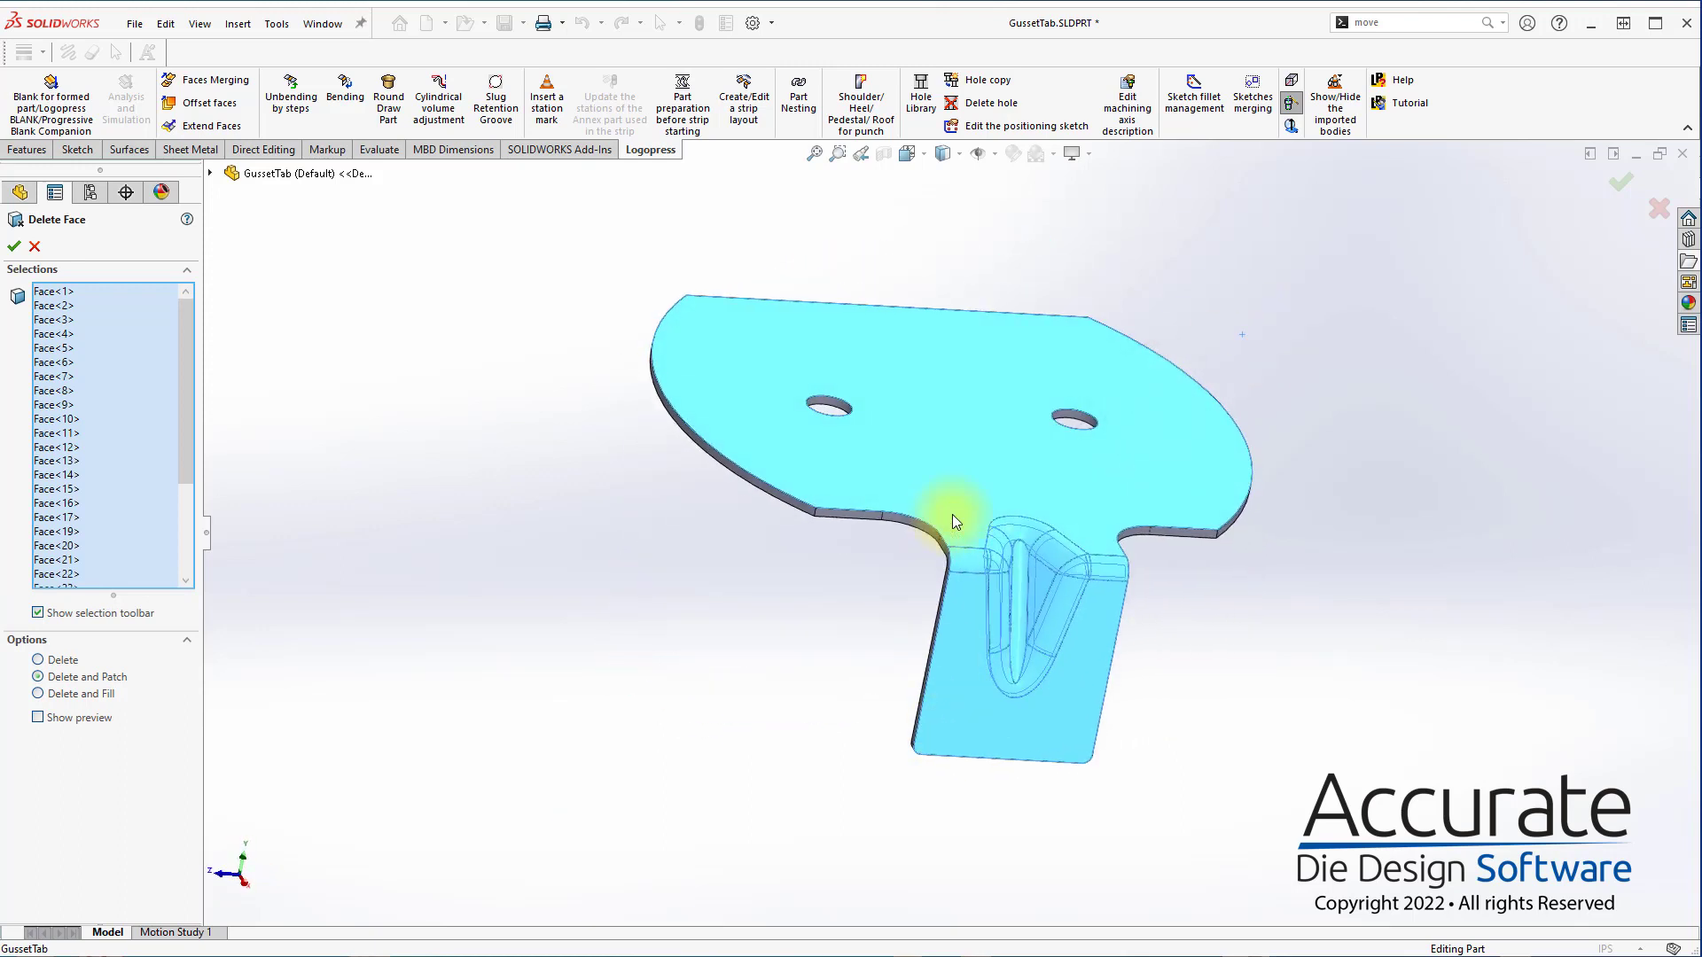
pyautogui.click(952, 515)
pyautogui.click(944, 549)
pyautogui.click(957, 581)
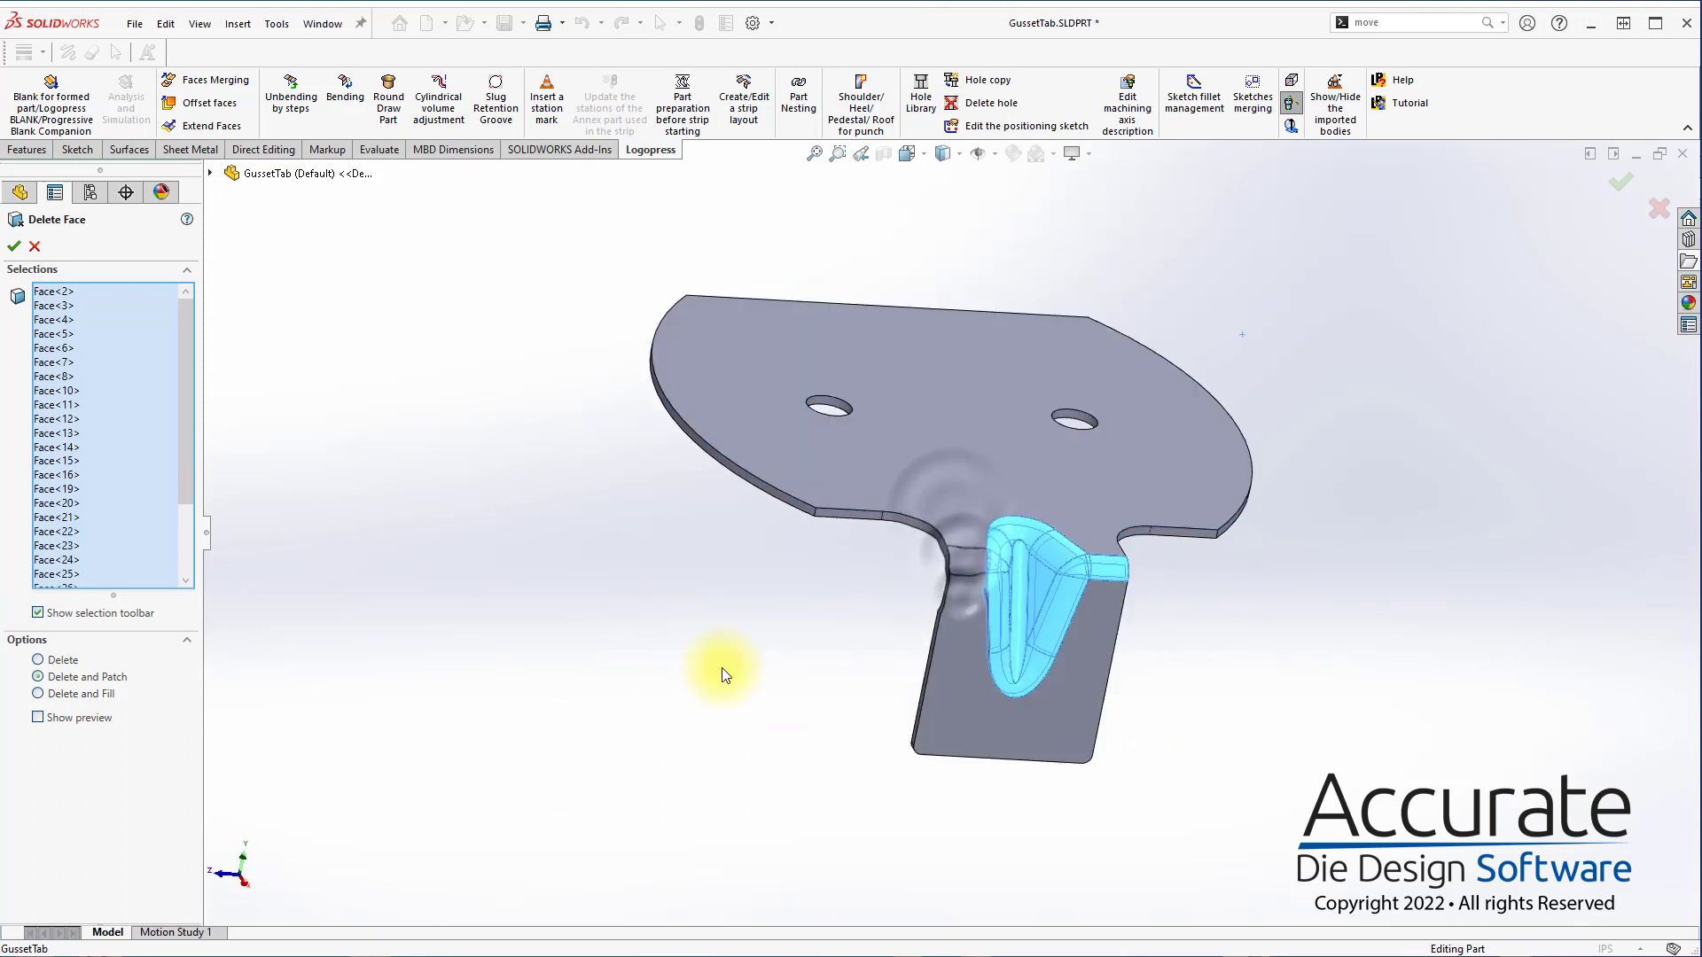
pyautogui.click(14, 247)
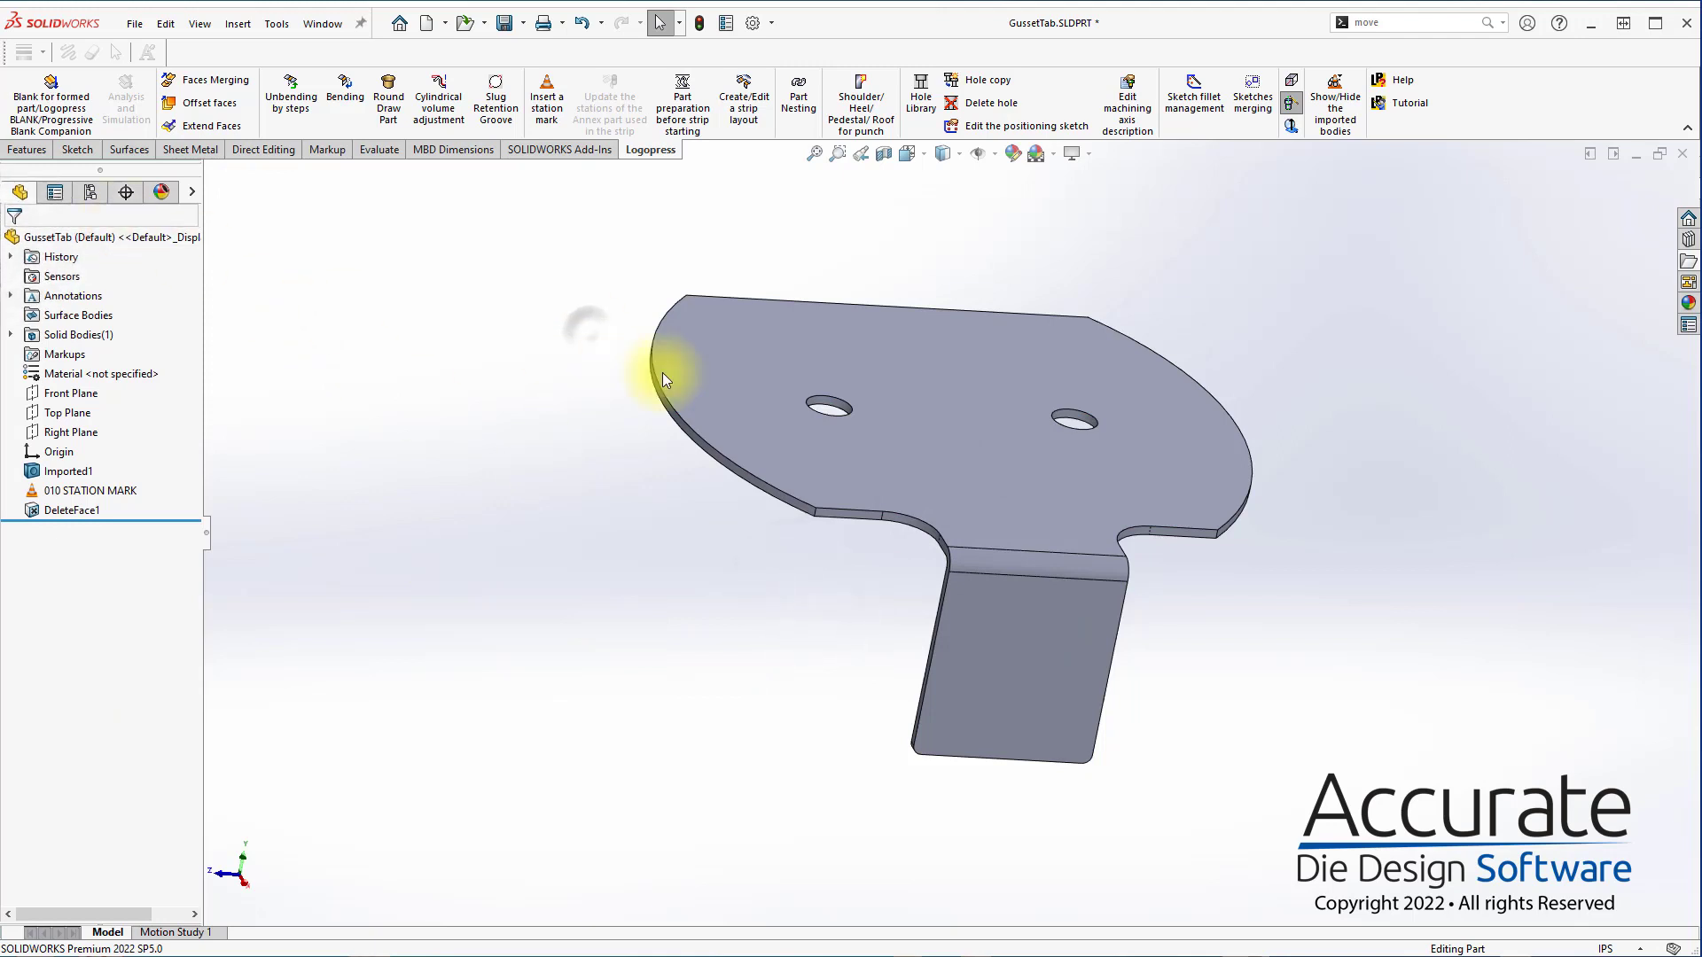
# Unbend the cylindrical bend between the plate and the flange so the part is flat
pyautogui.moveTo(662, 373); pyautogui.dragTo(631, 442, button='middle')
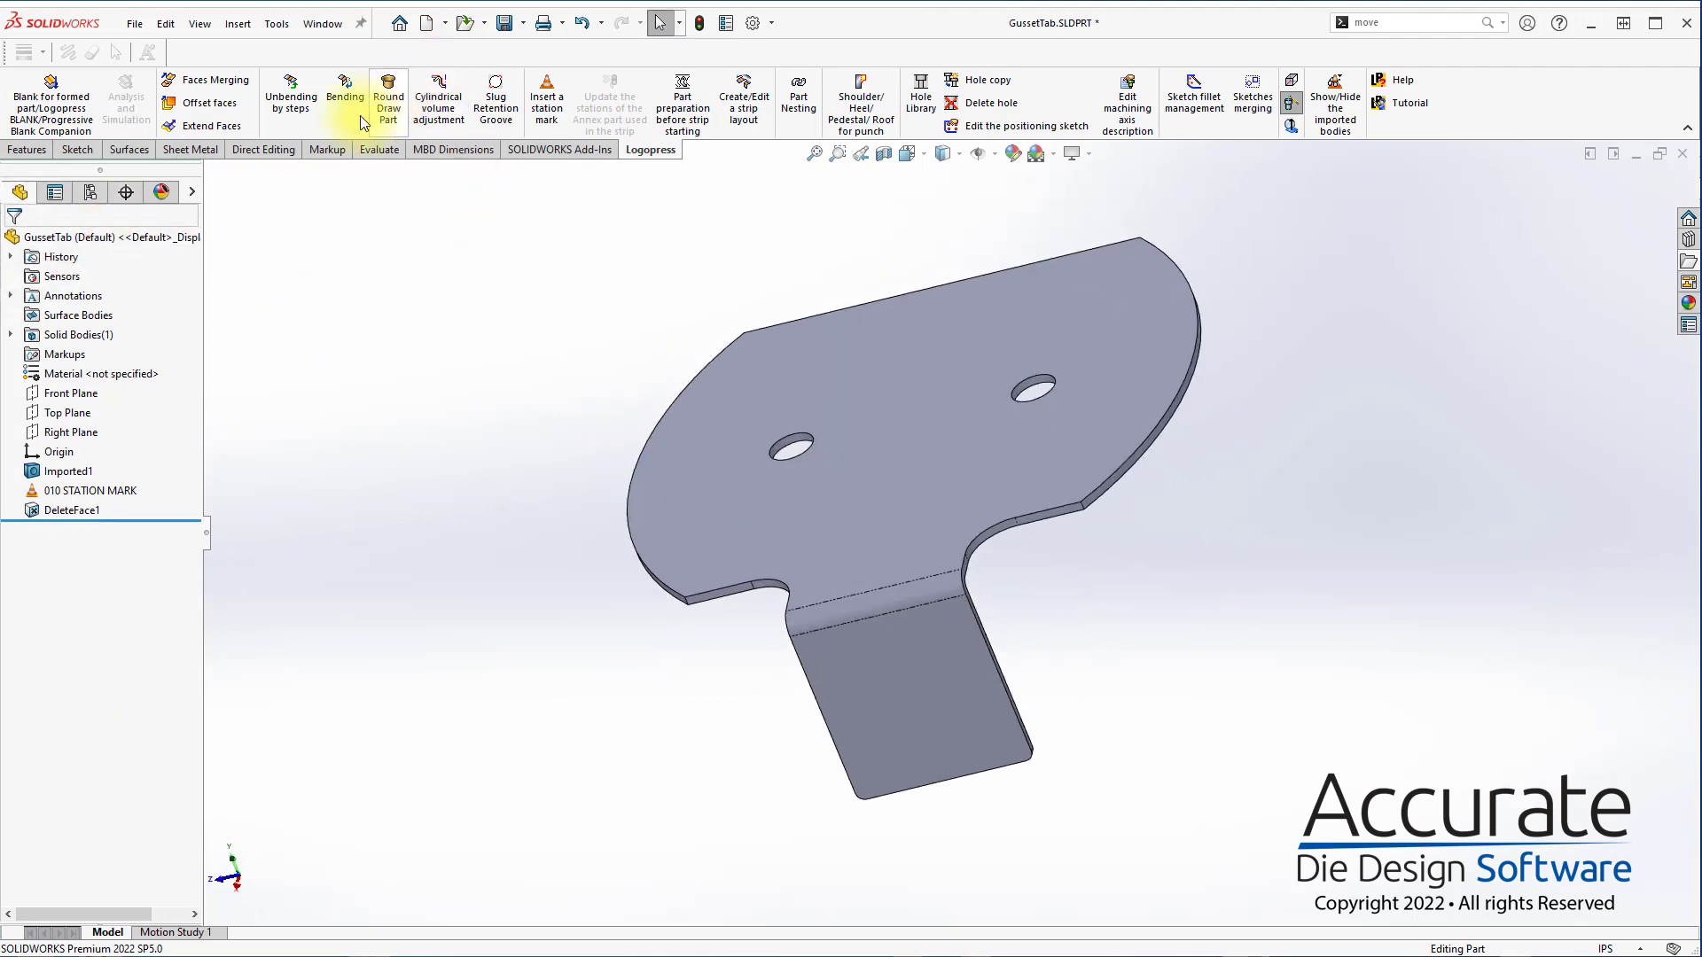
pyautogui.click(858, 600)
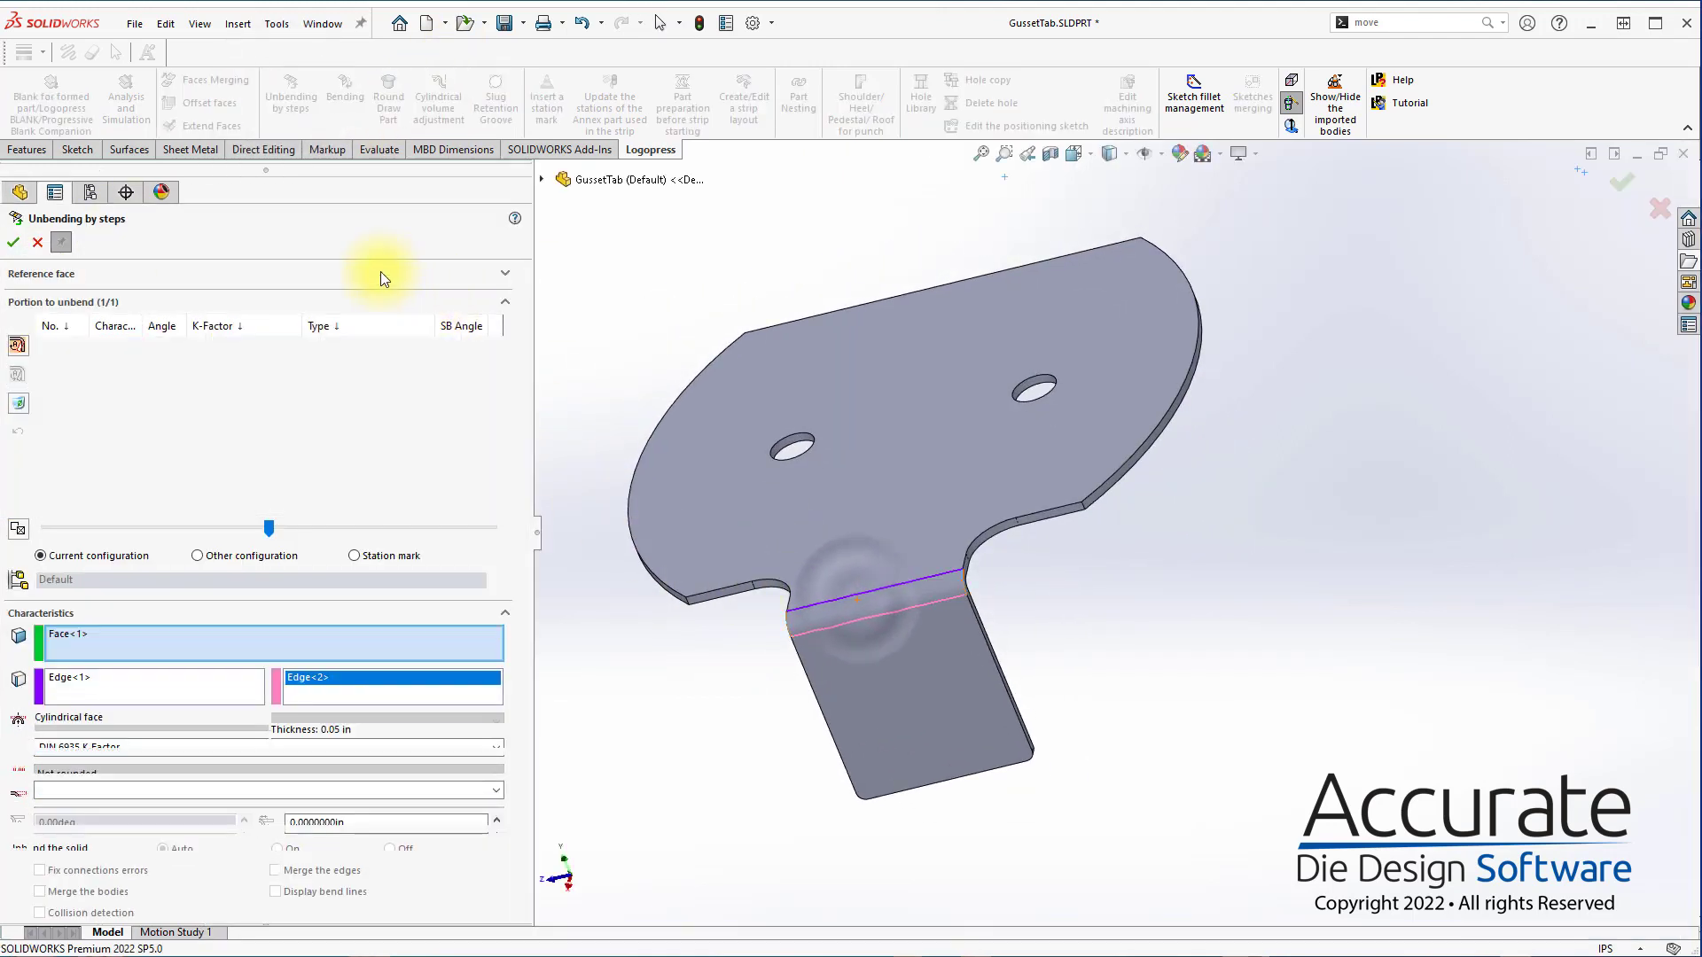
pyautogui.click(14, 243)
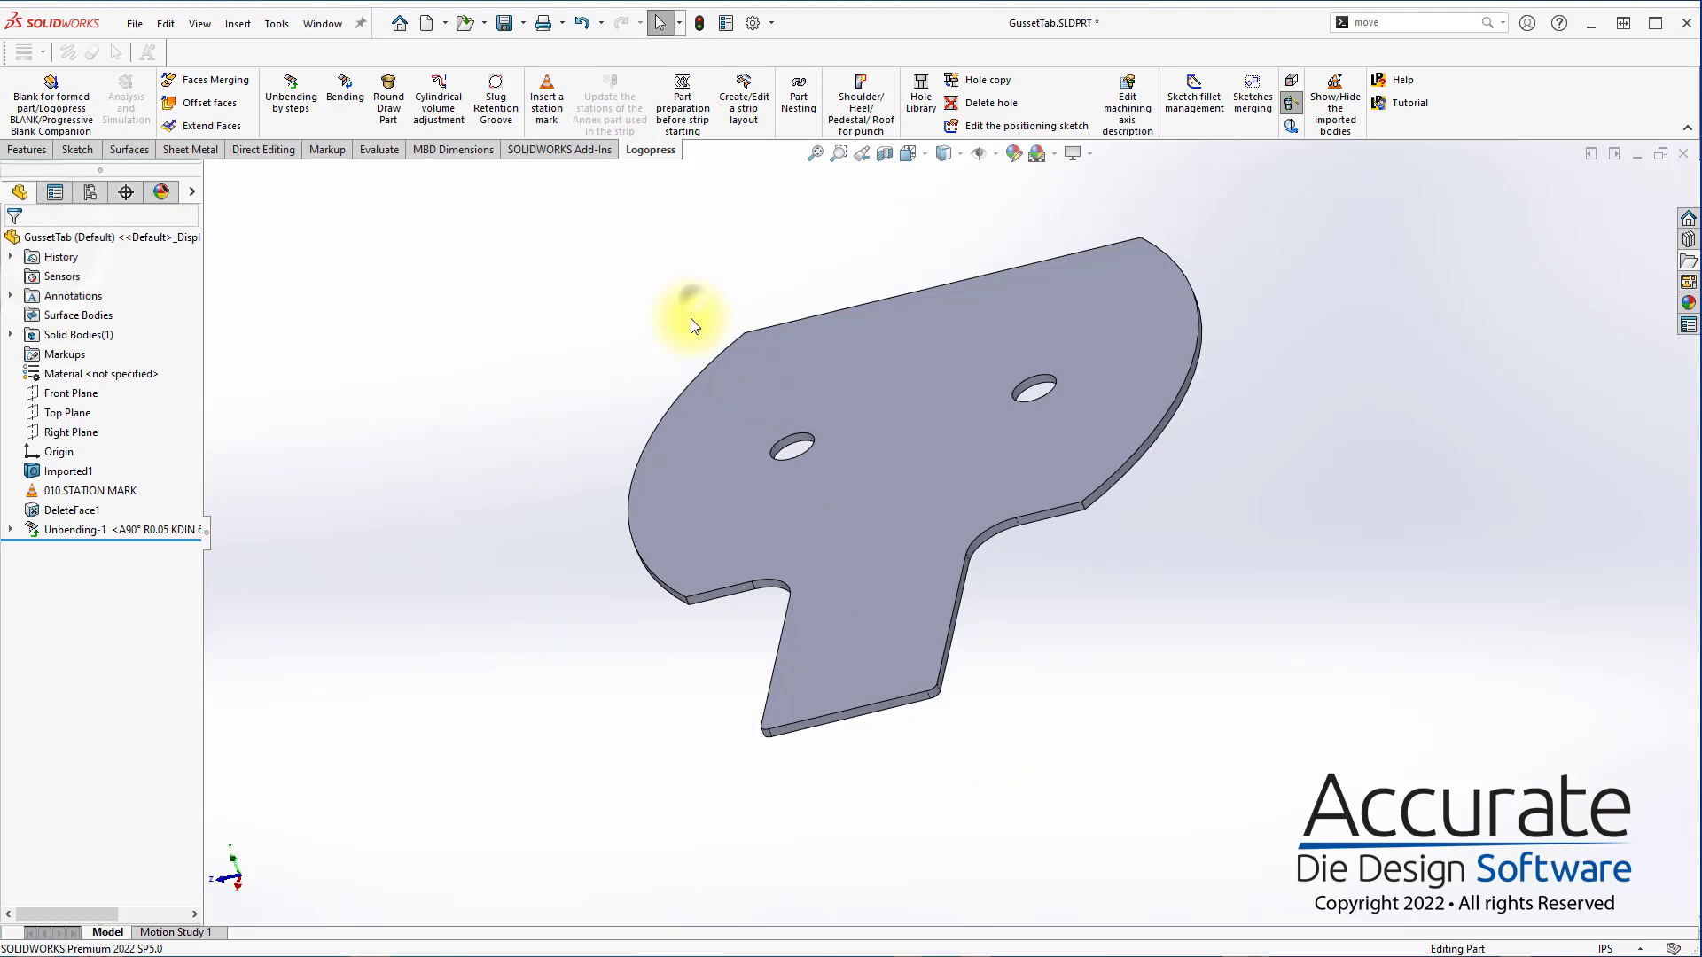
# Insert a station mark after the unbending and rename it 020 Flat Blank
pyautogui.click(546, 99)
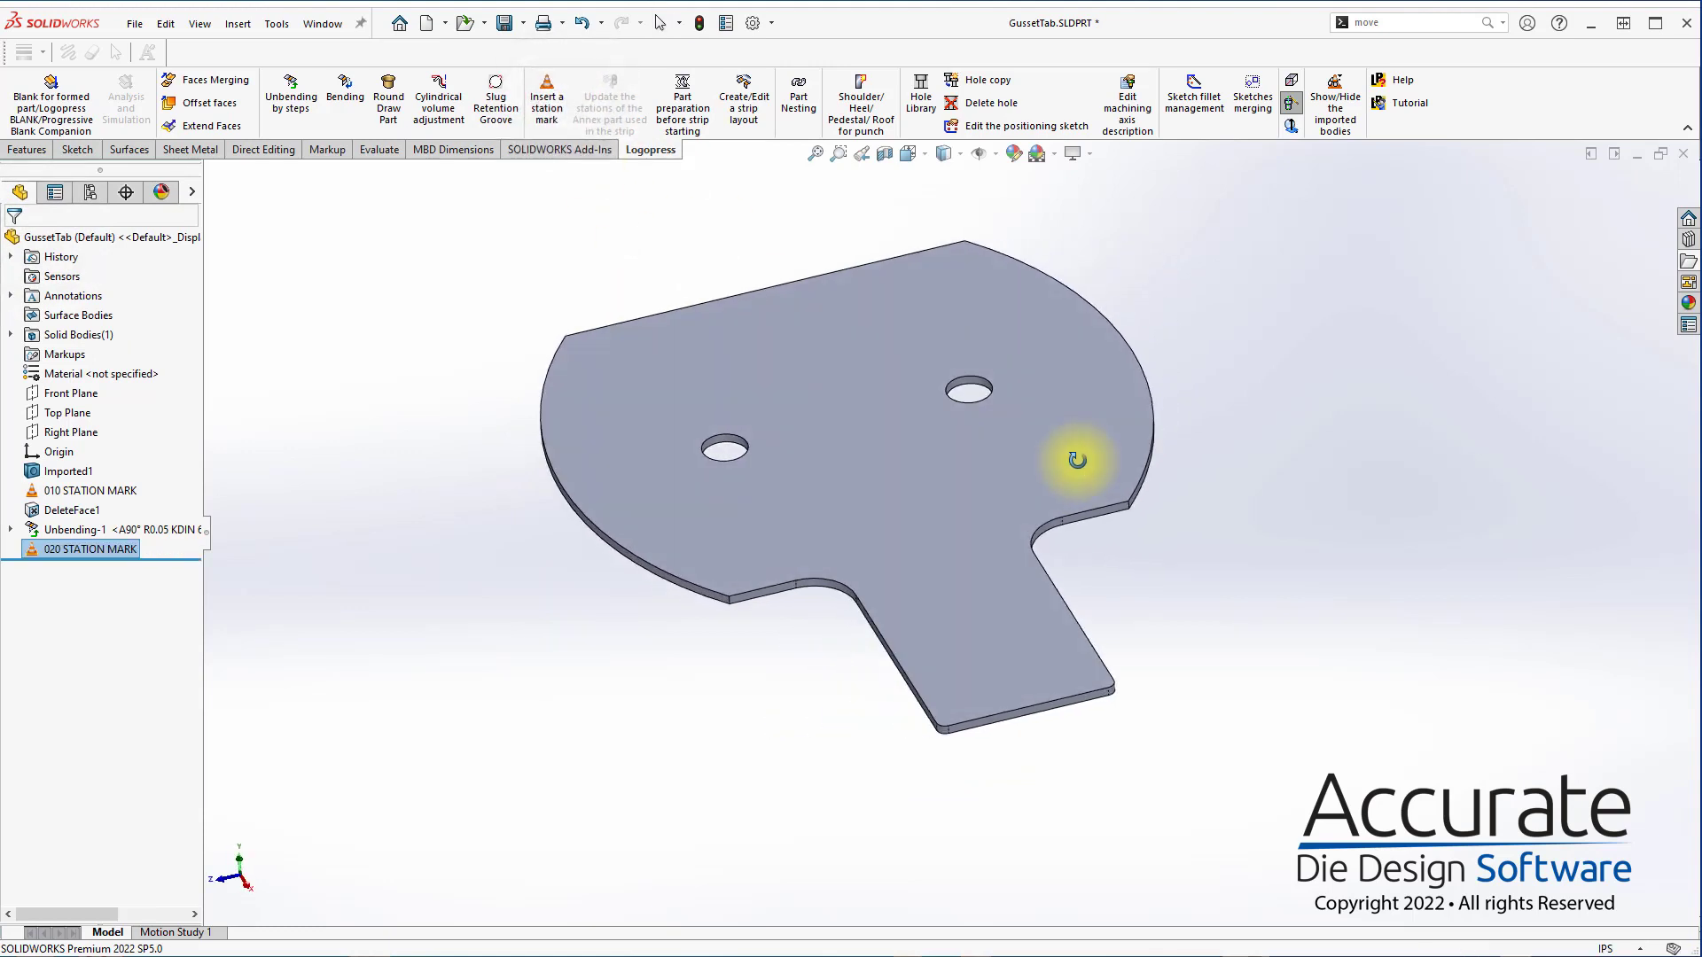
pyautogui.click(92, 550)
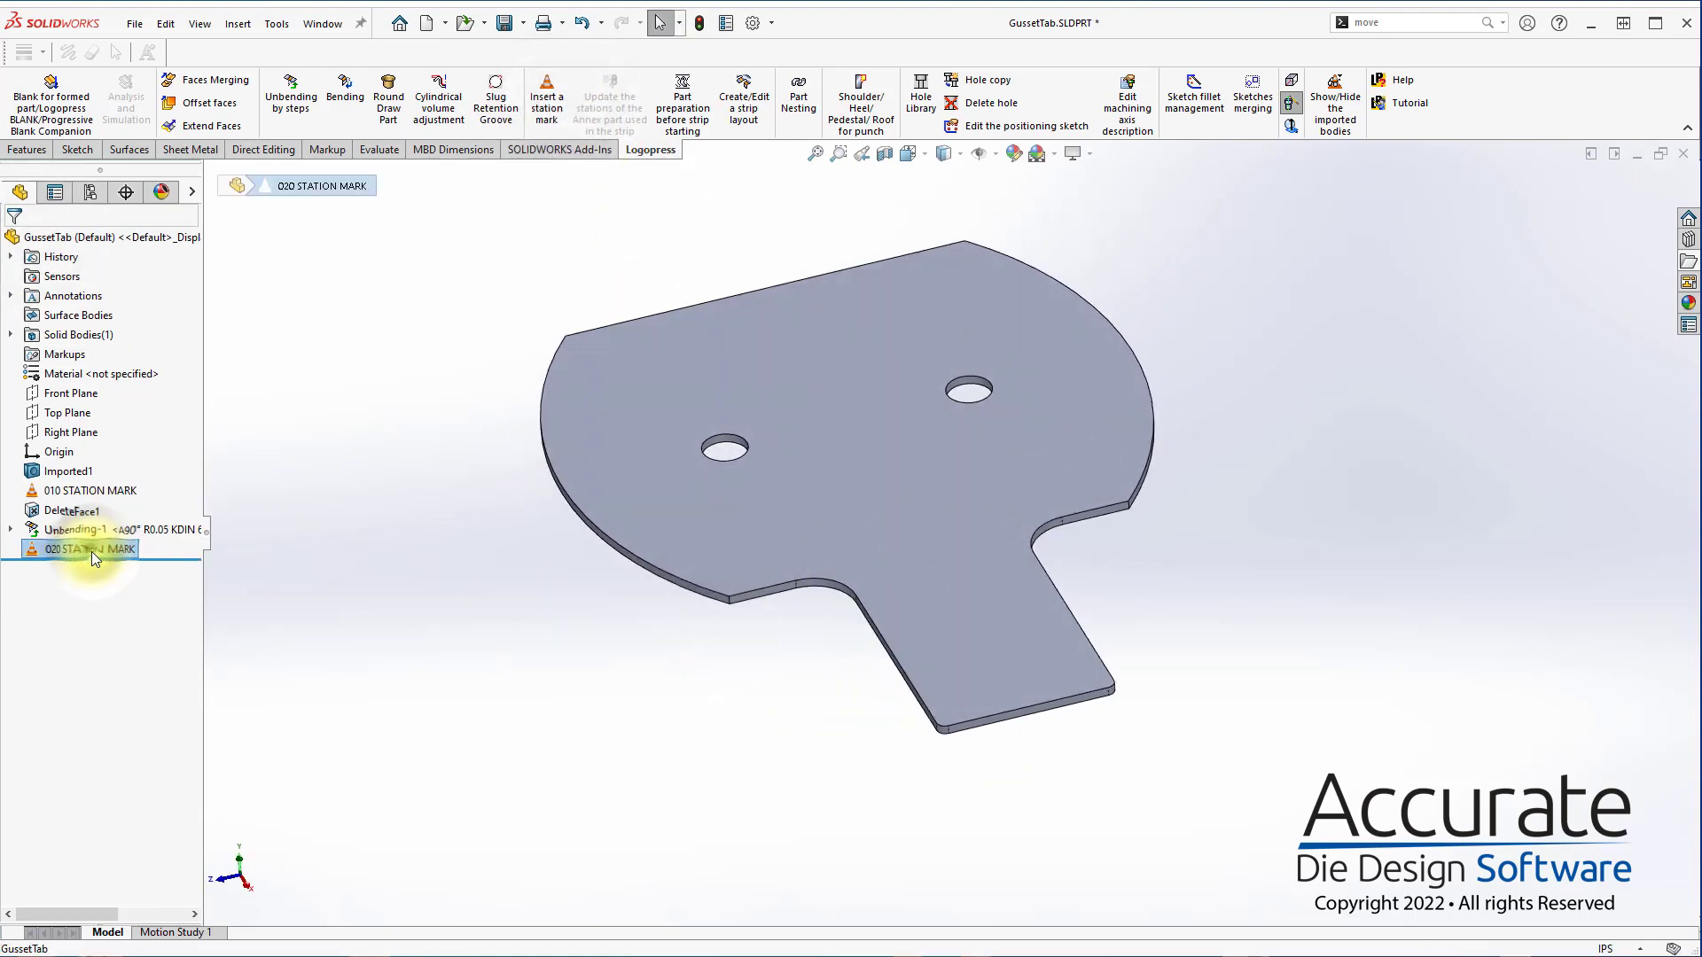
pyautogui.click(91, 550)
pyautogui.click(90, 552)
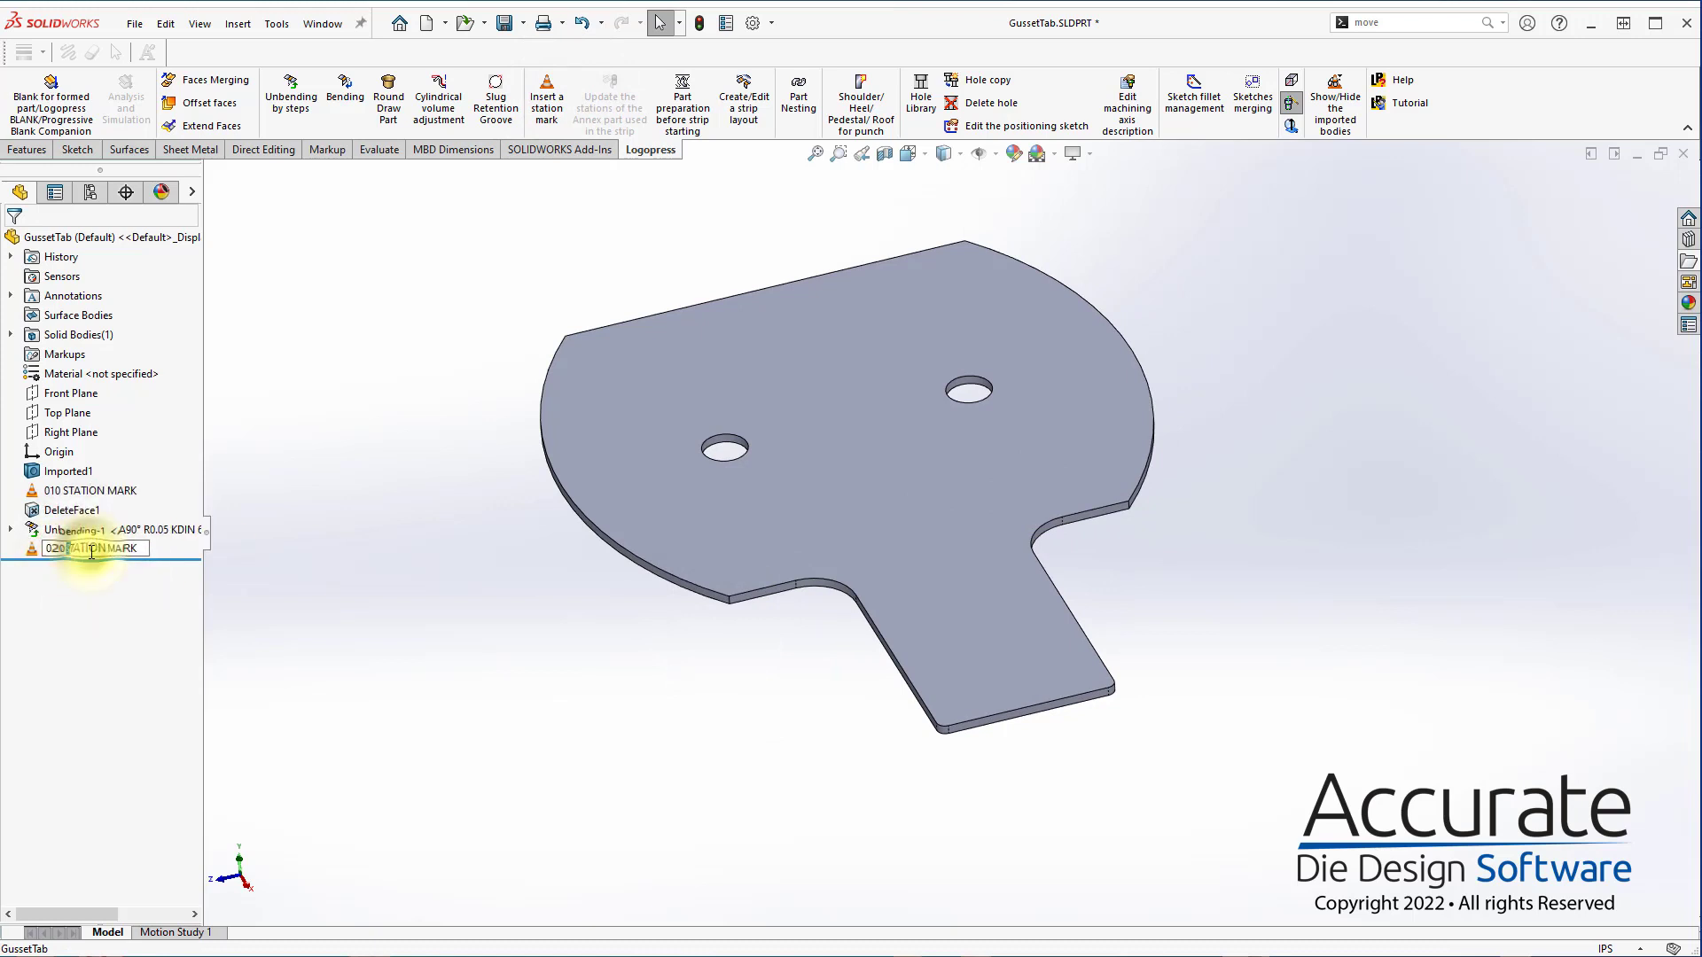
pyautogui.moveTo(67, 550); pyautogui.dragTo(700, 541)
pyautogui.write('Flat Blank')
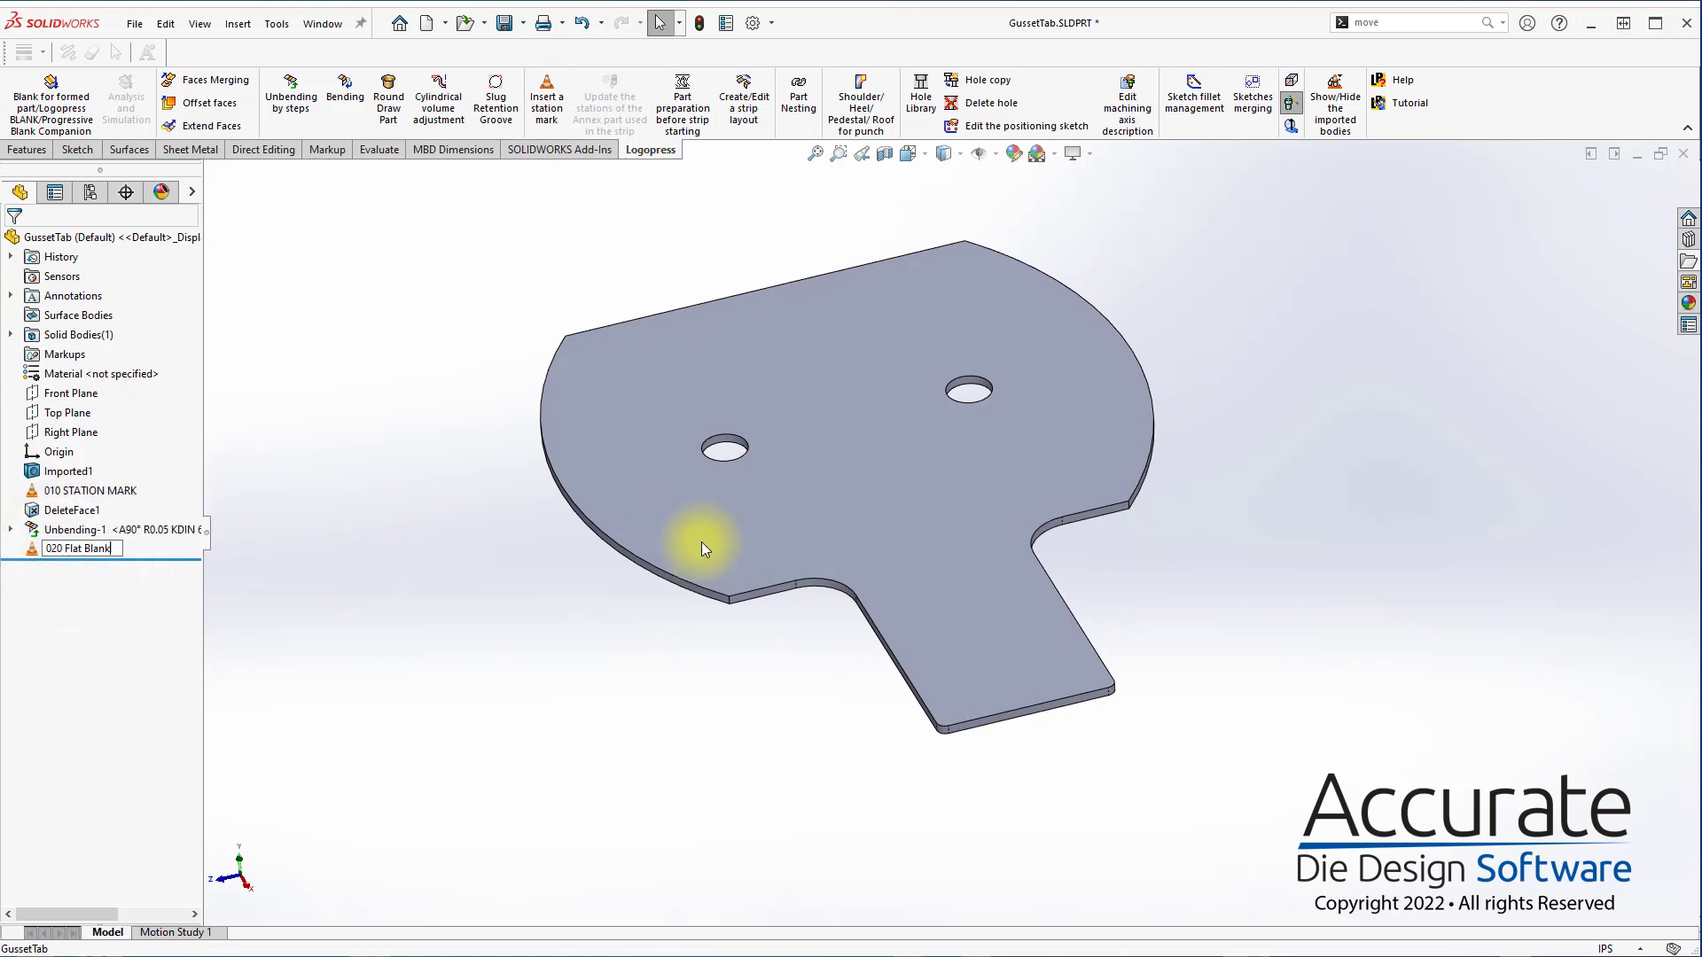
# Roll the part back to its formed state to rename the first station mark 010 Gusset Form, restore the full history and save
pyautogui.moveTo(160, 559); pyautogui.dragTo(900, 505)
pyautogui.click(98, 492)
pyautogui.click(66, 492)
pyautogui.write('Gusset Form')
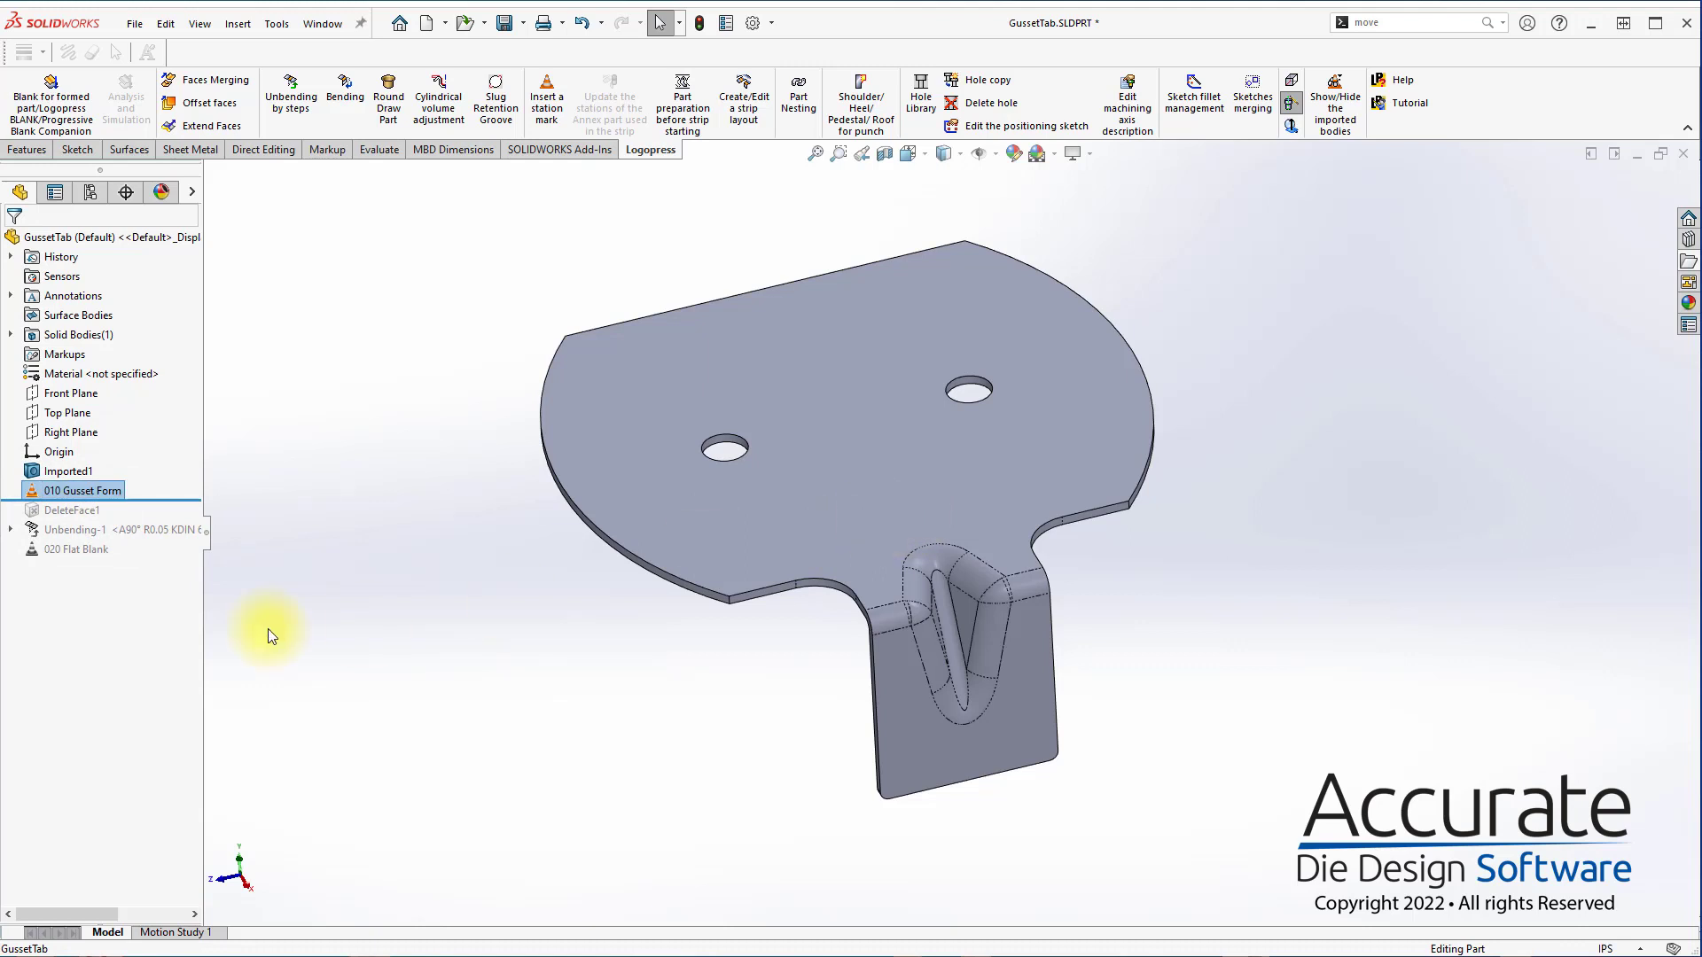
pyautogui.moveTo(186, 501); pyautogui.dragTo(182, 560)
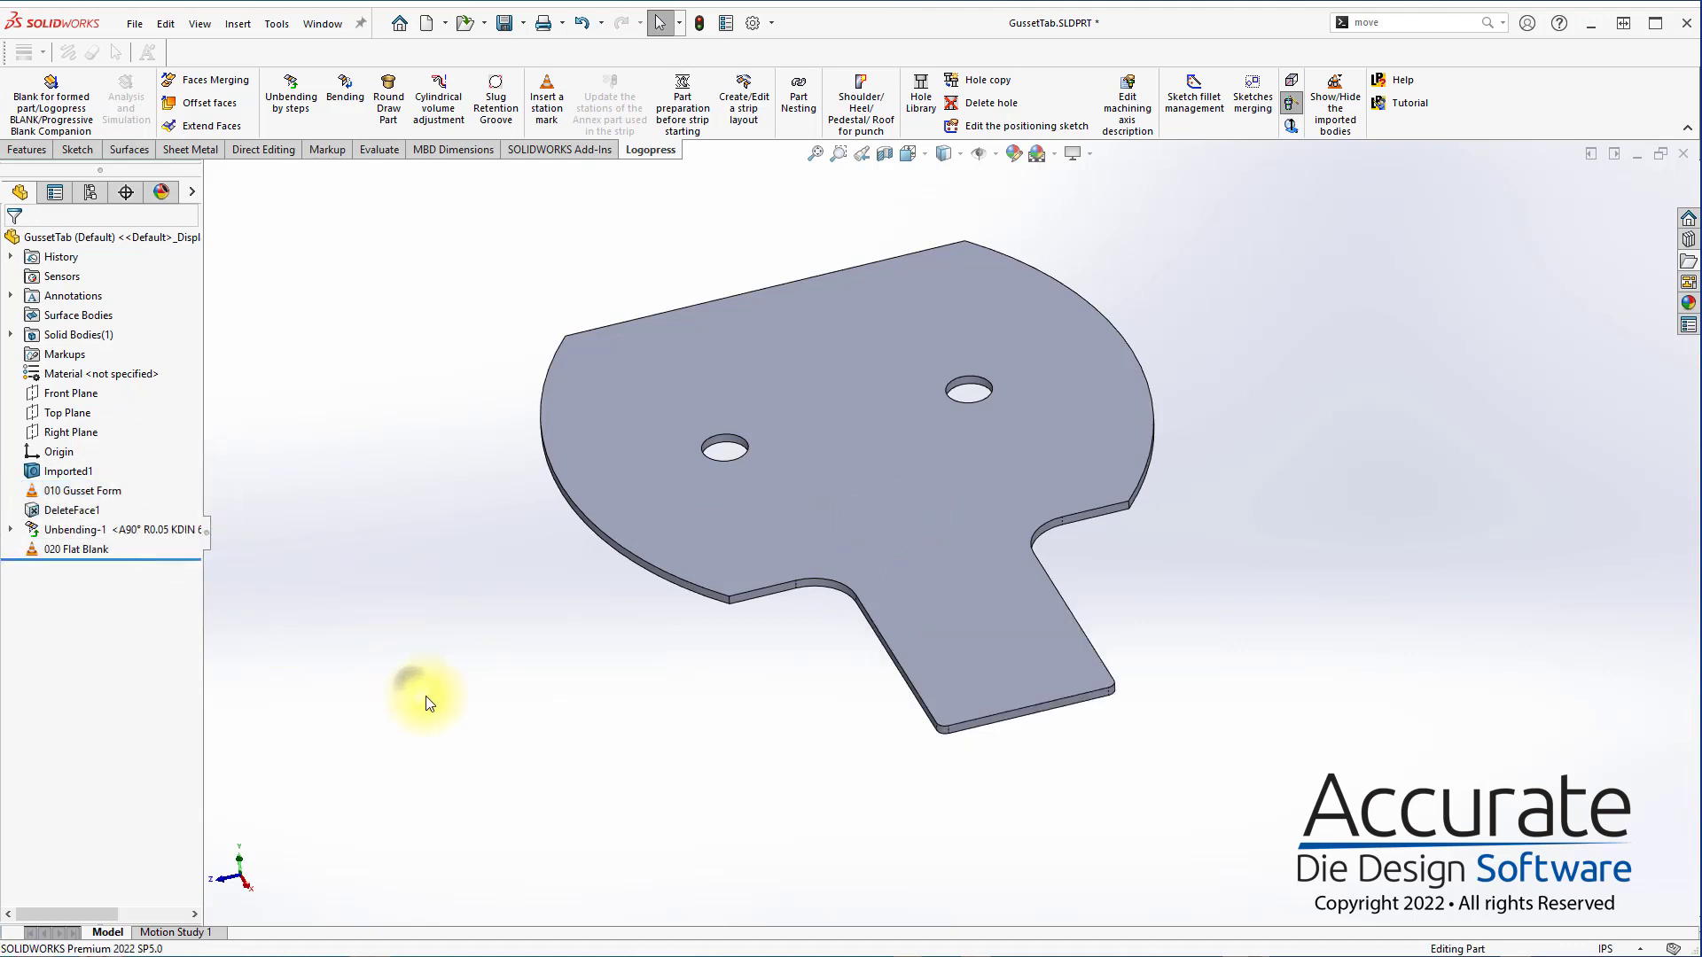
pyautogui.hotkey('ctrl', 's')
# Prepare the part for the strip, rebuilding the reference part and using the flat blank's underside as reference face and its straight edge as origin
pyautogui.click(682, 105)
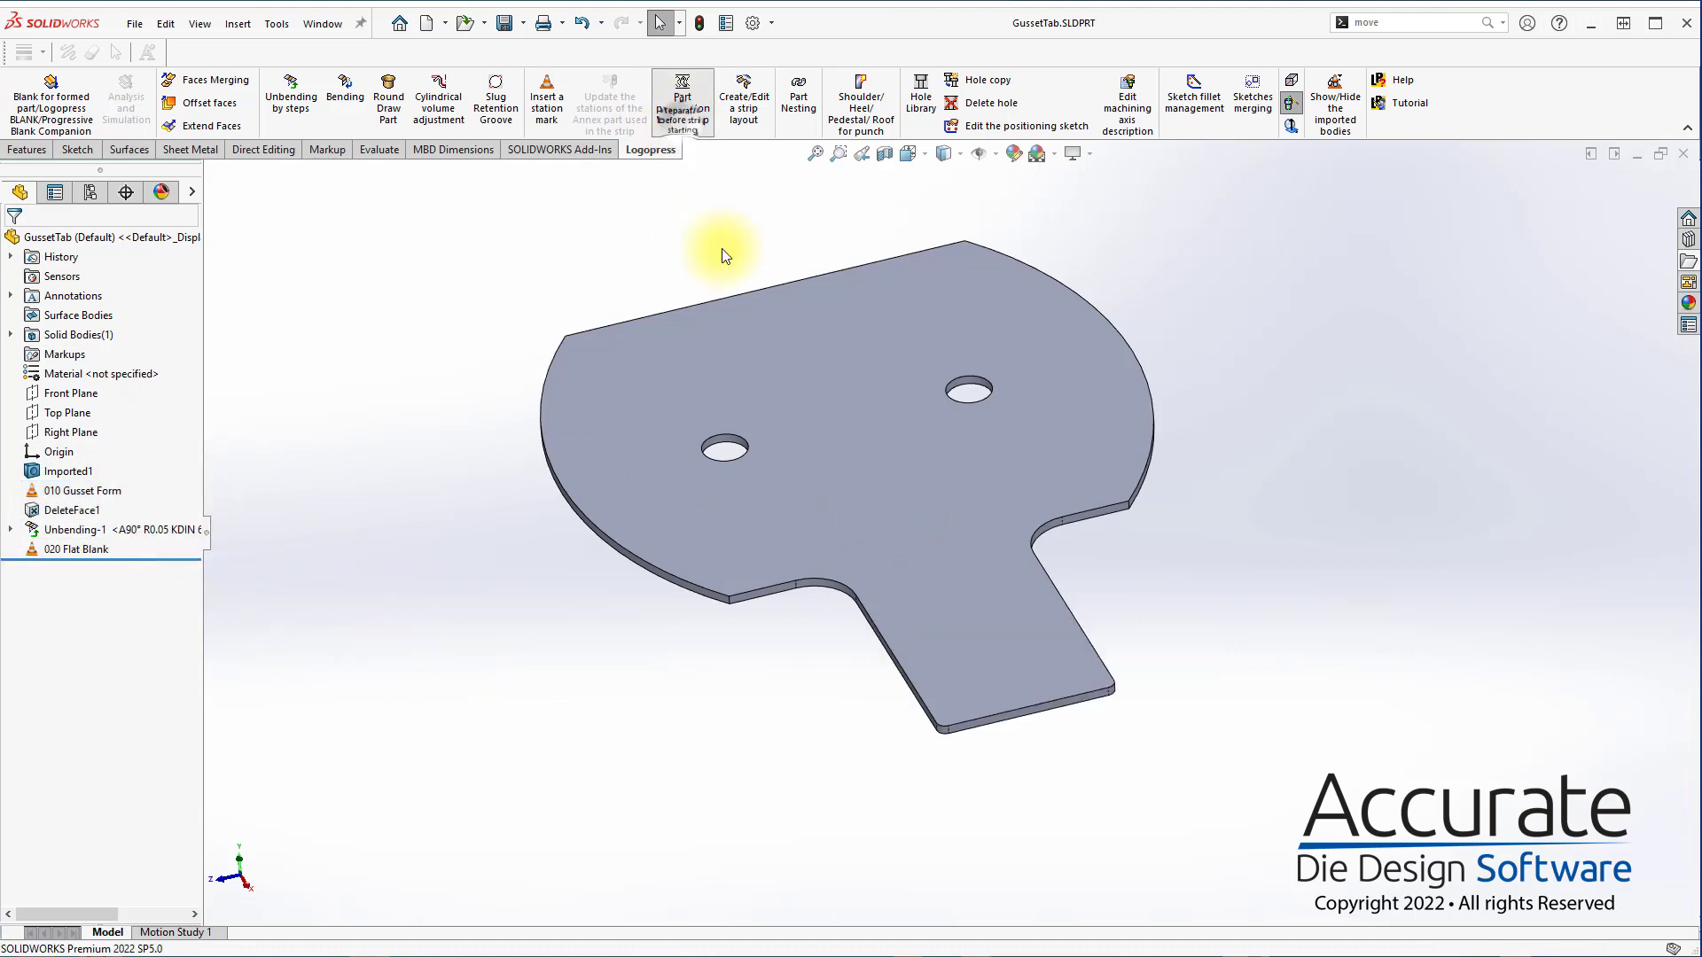
pyautogui.click(712, 391)
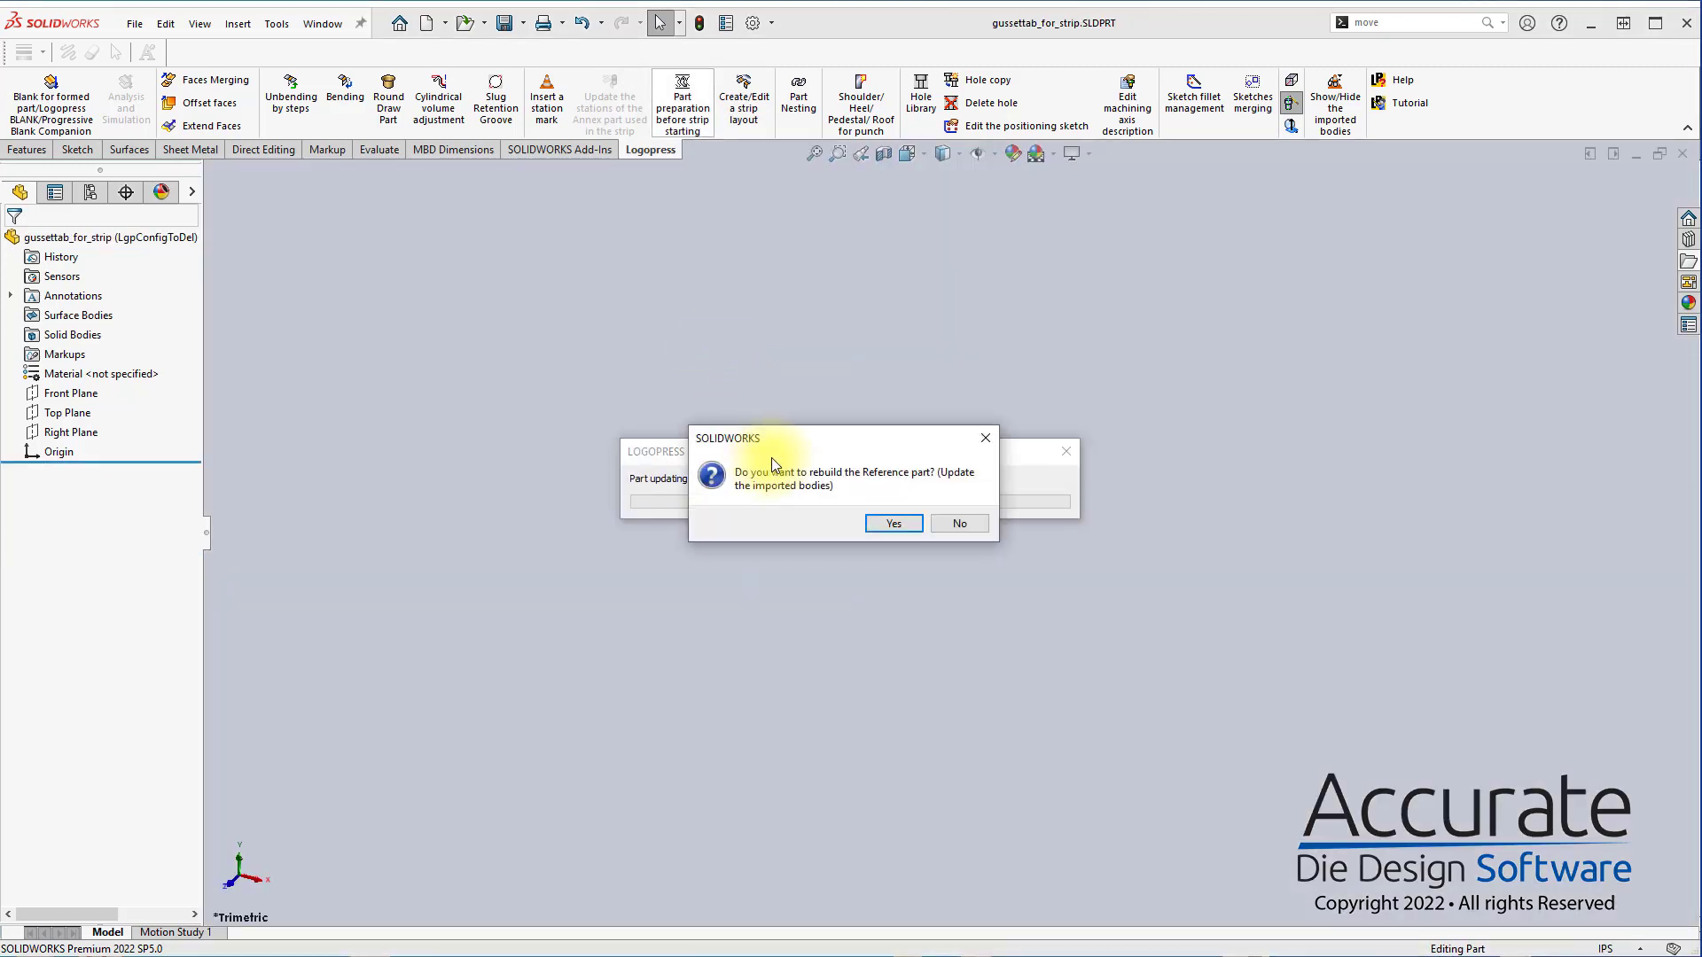
pyautogui.click(913, 527)
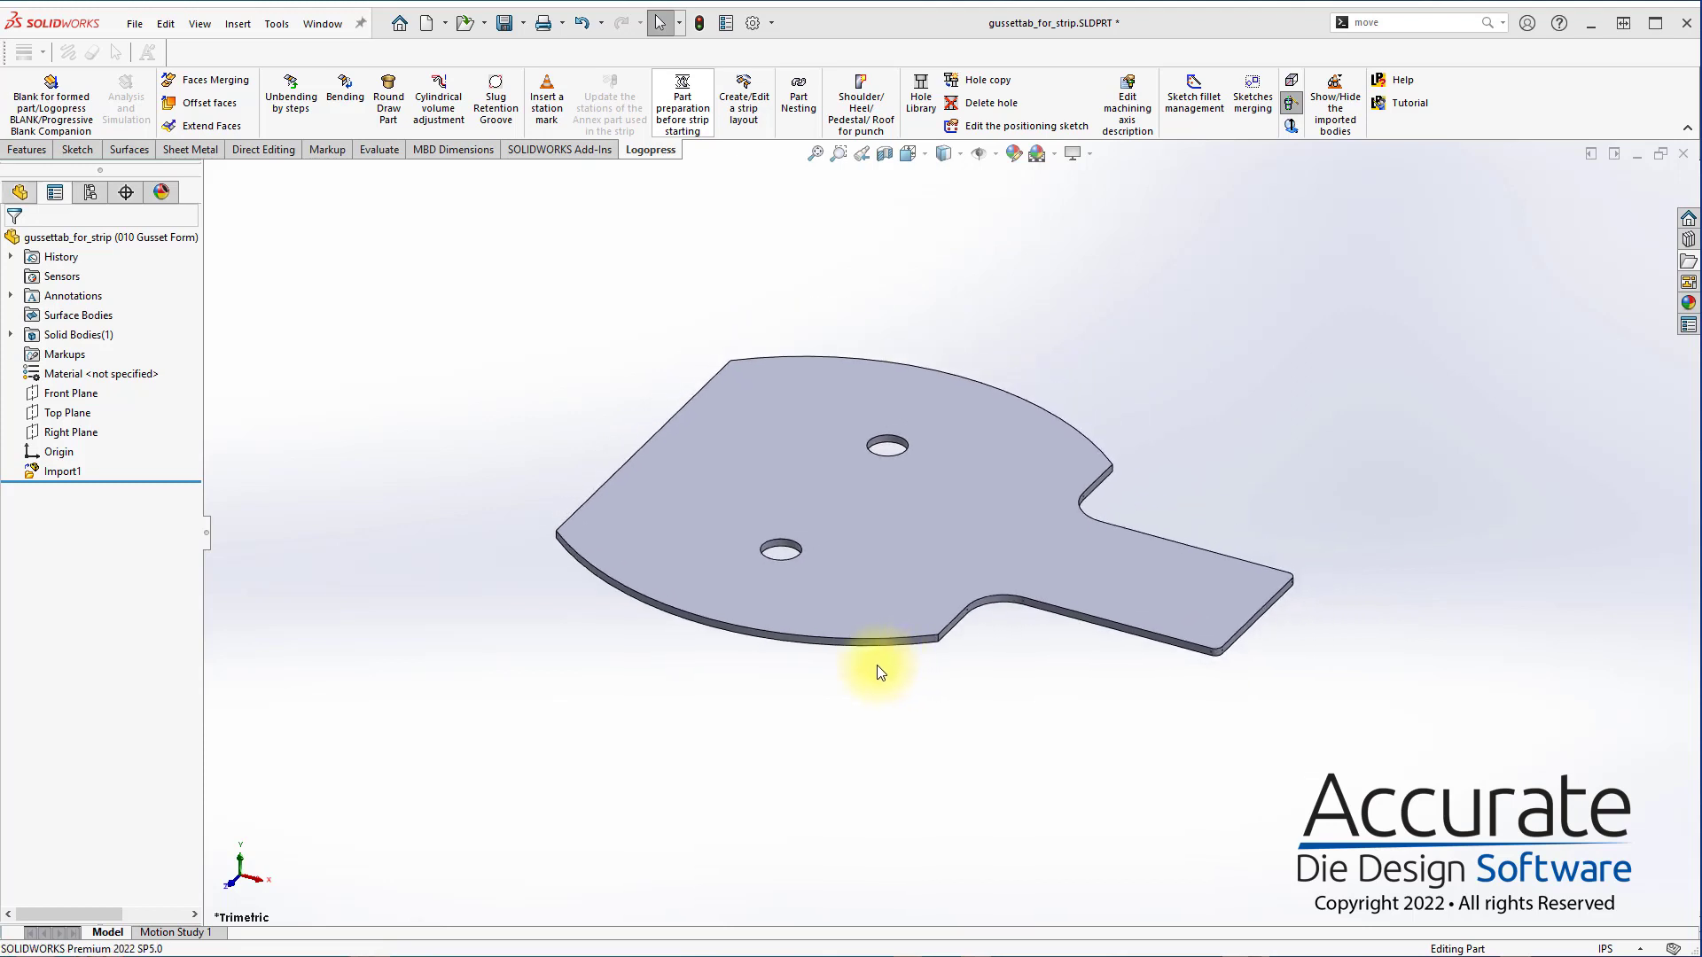
pyautogui.click(897, 508)
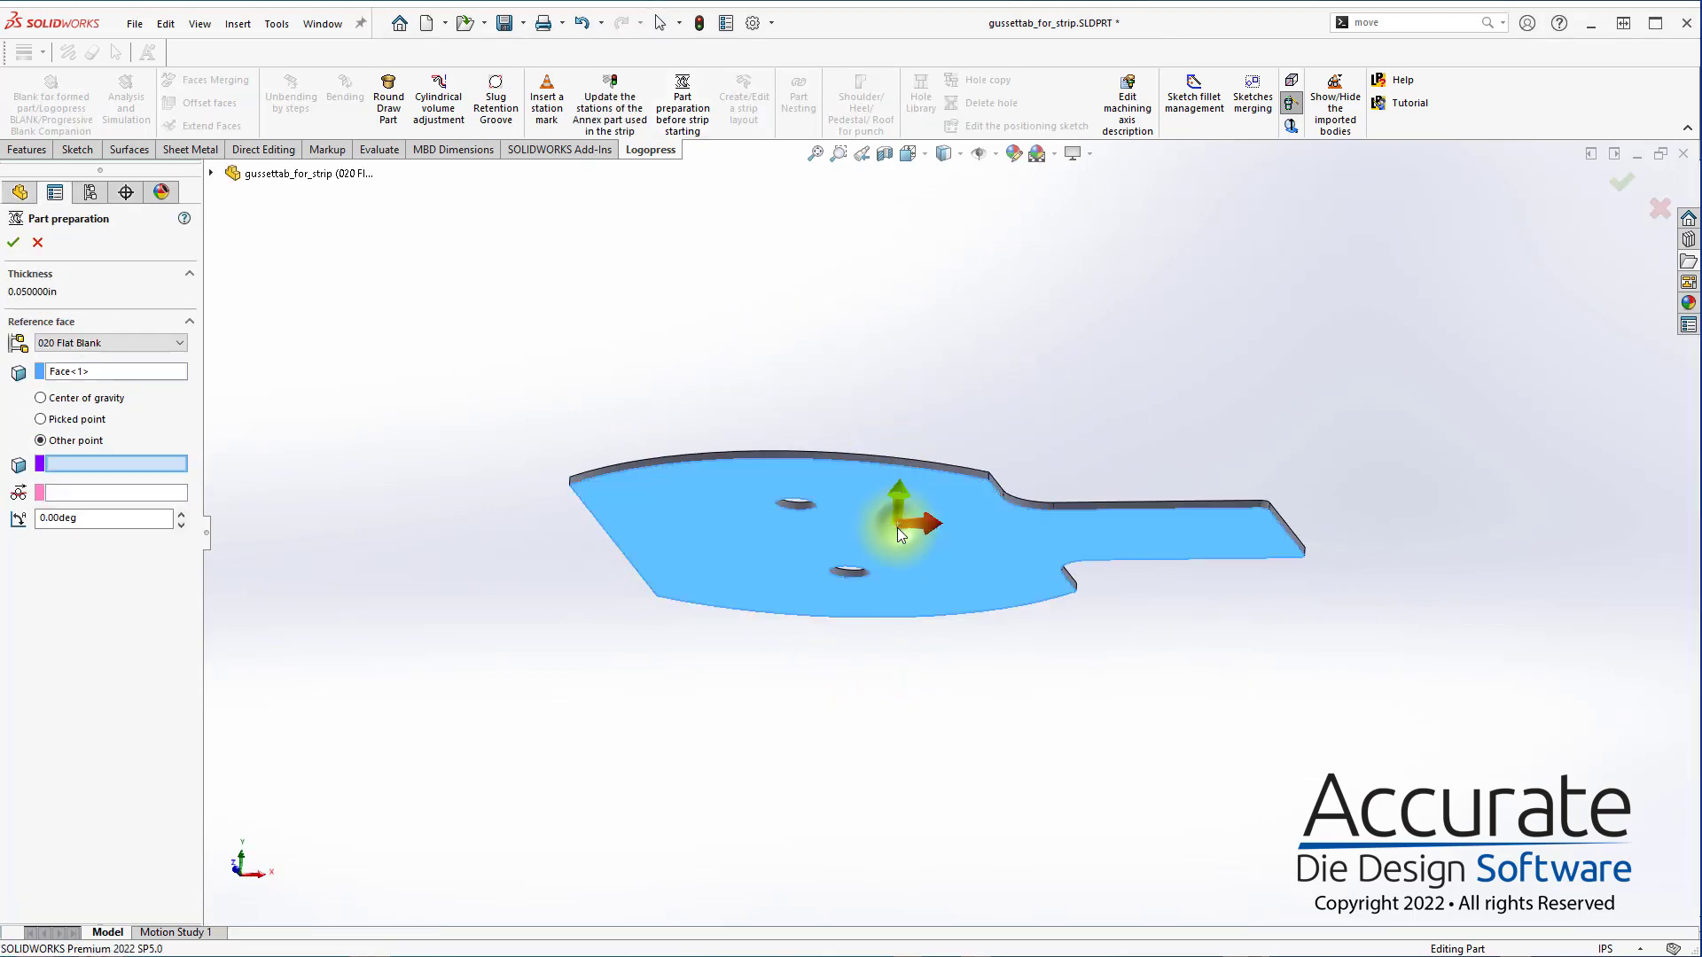
pyautogui.click(647, 583)
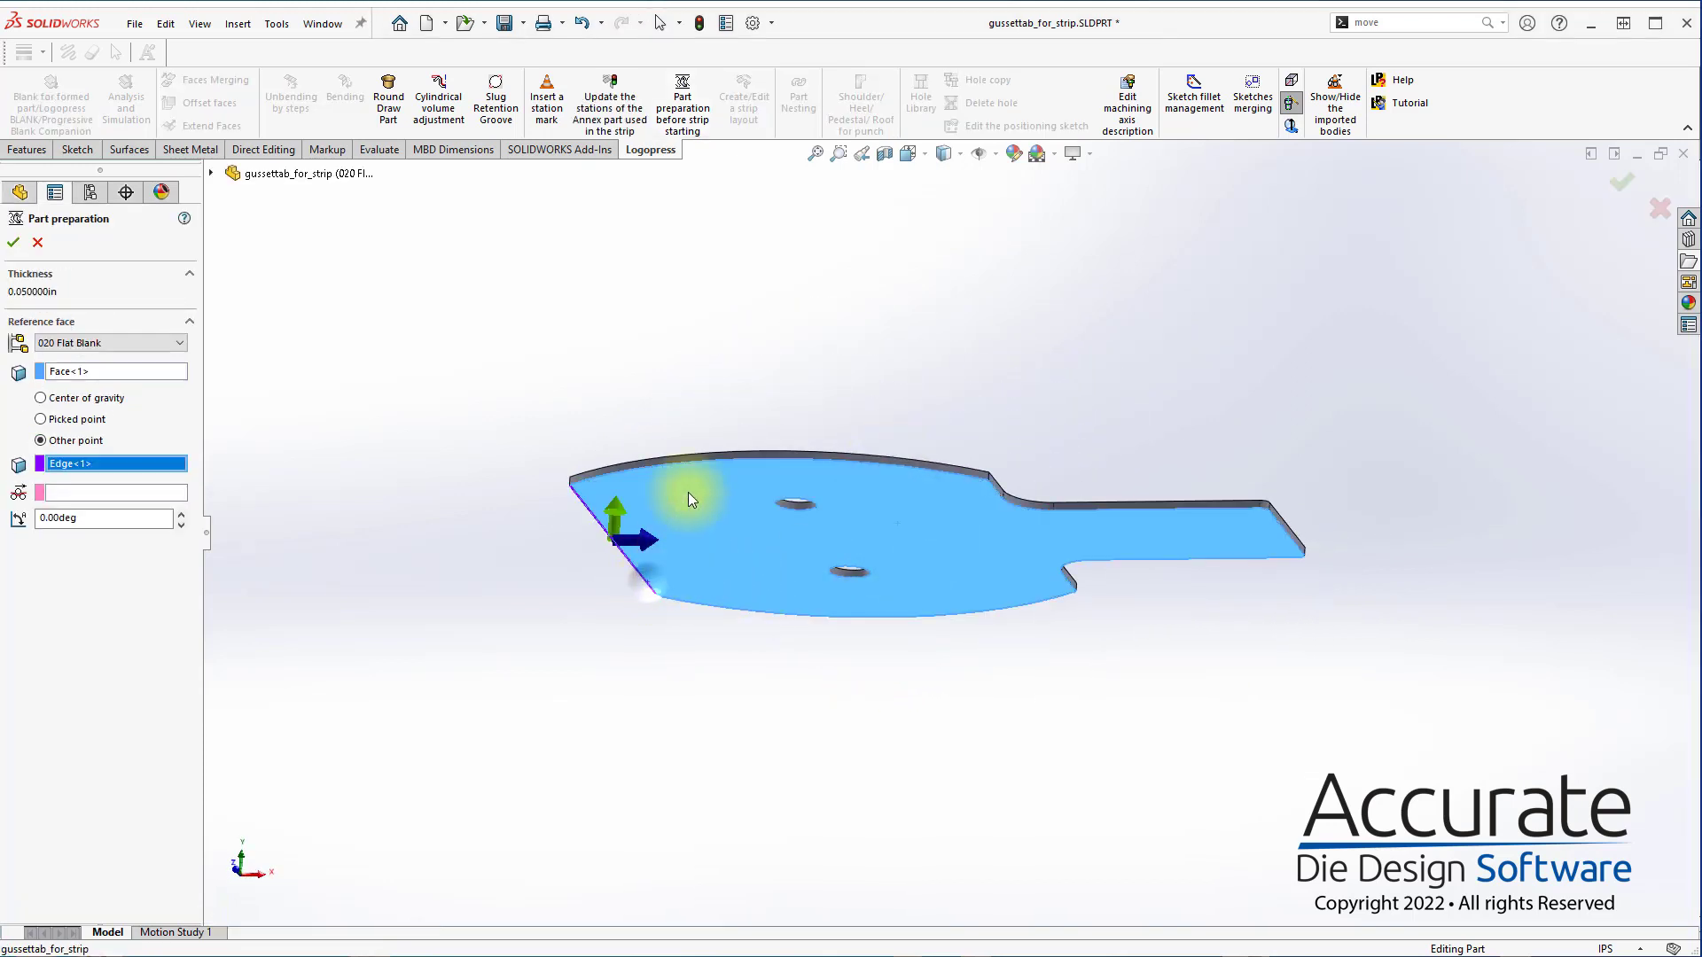
pyautogui.click(13, 244)
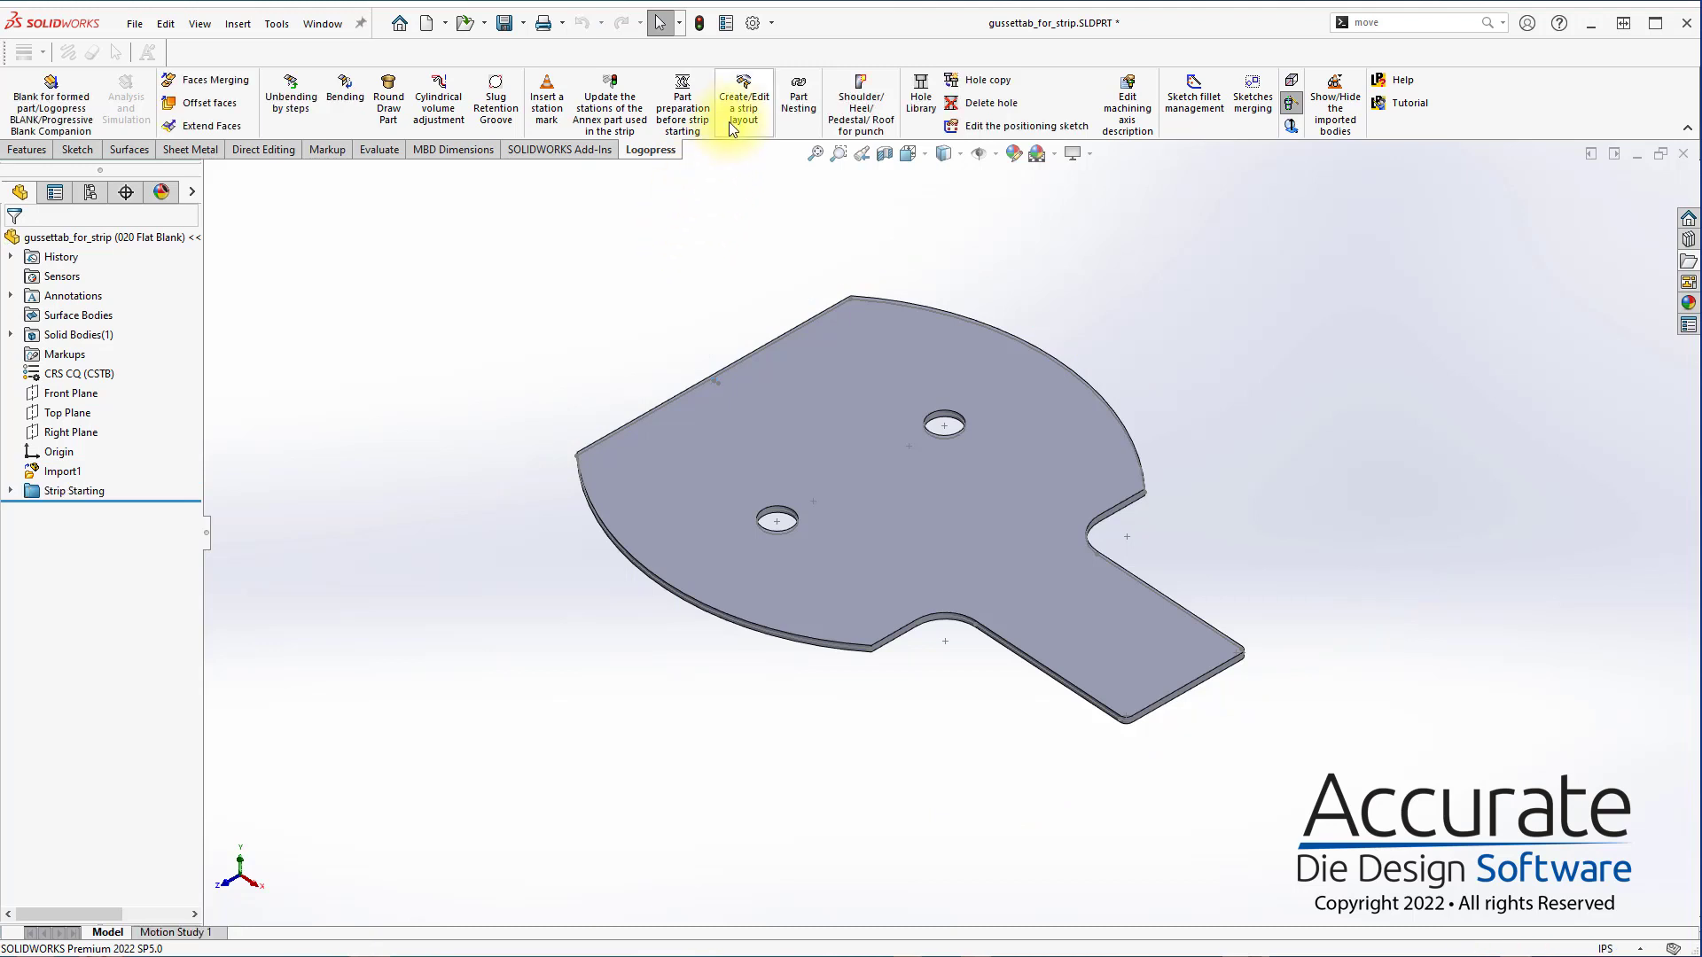
# Create a strip layout from the prepared part, setting the project prefix to 4459- and entering the strip assembly's file name
pyautogui.click(732, 115)
pyautogui.click(885, 542)
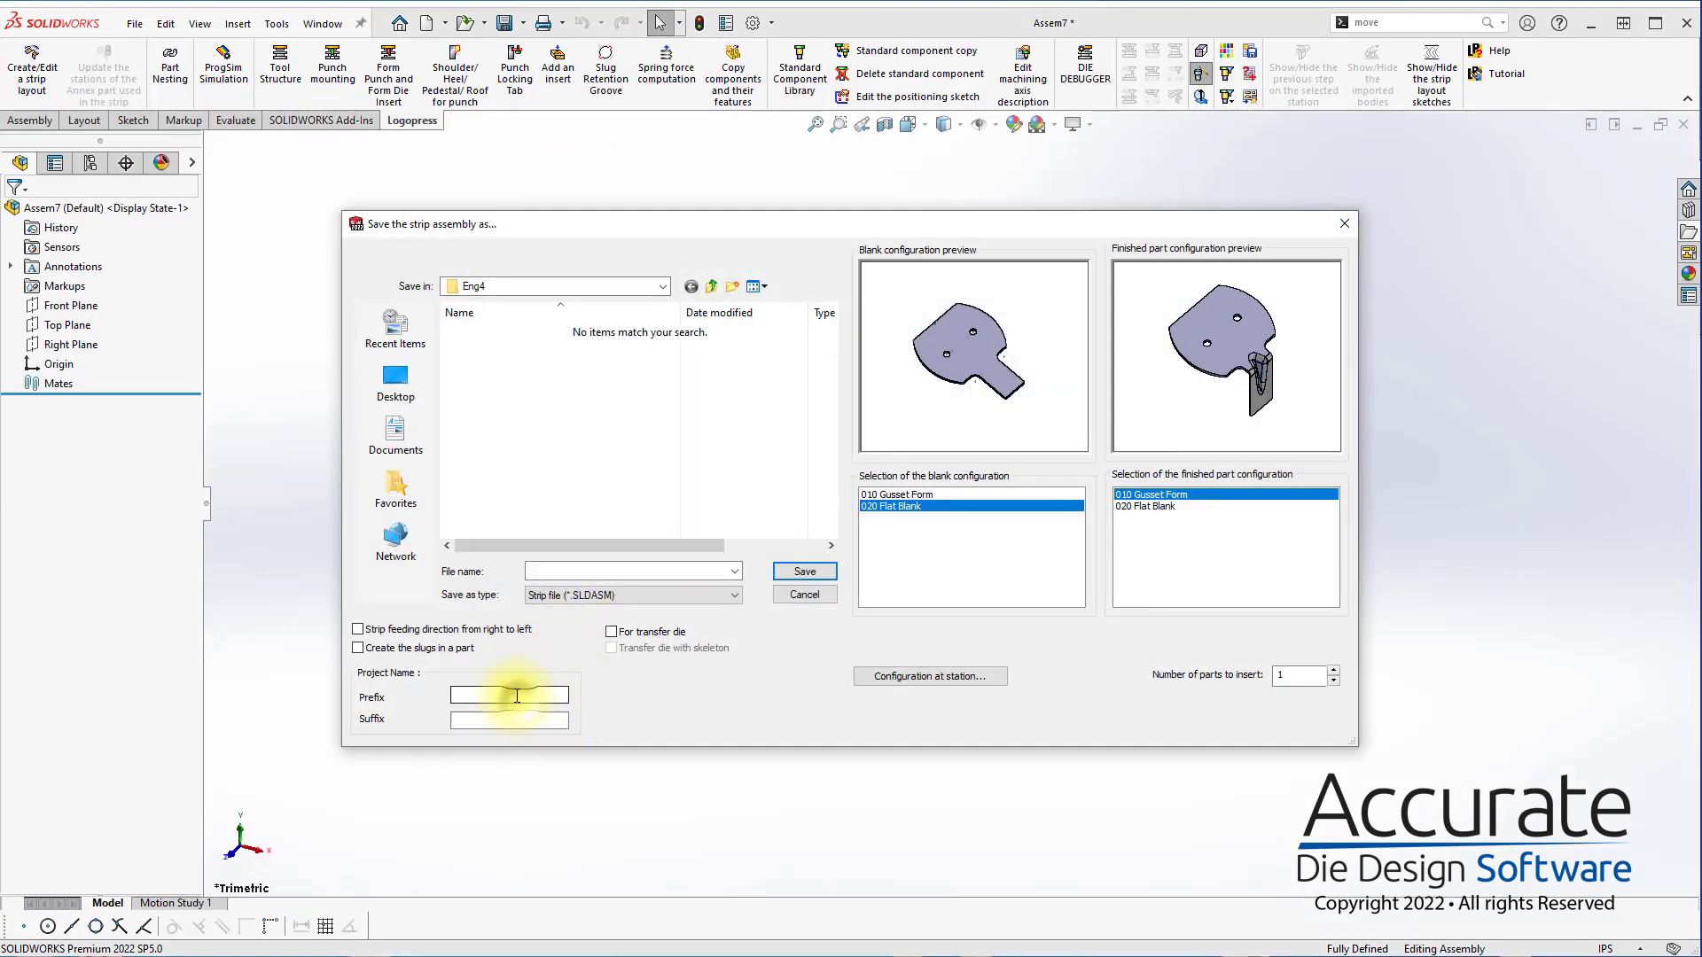
pyautogui.click(517, 696)
pyautogui.write('4459-')
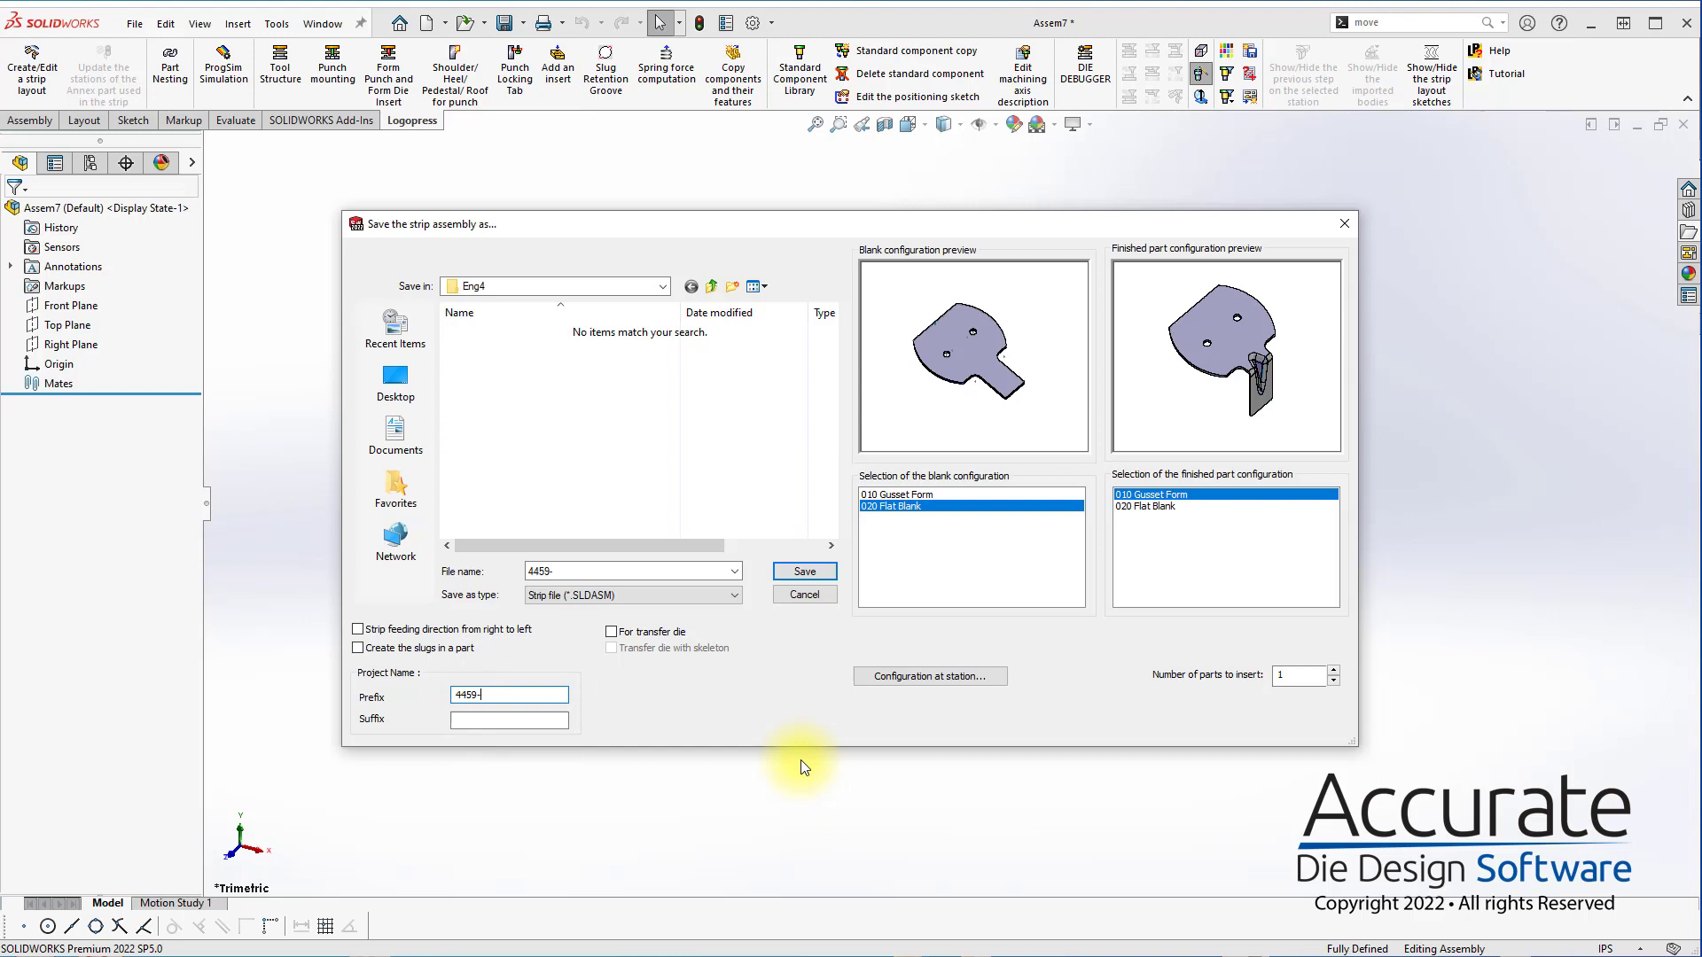
pyautogui.doubleClick(577, 573)
pyautogui.click(577, 573)
pyautogui.write('StripAsm')
# Put idle stations at 2, 3 and 5 with 010 Gusset Form at station 4, feed right to left, and save the strip as 4459-StripAsm
pyautogui.click(960, 677)
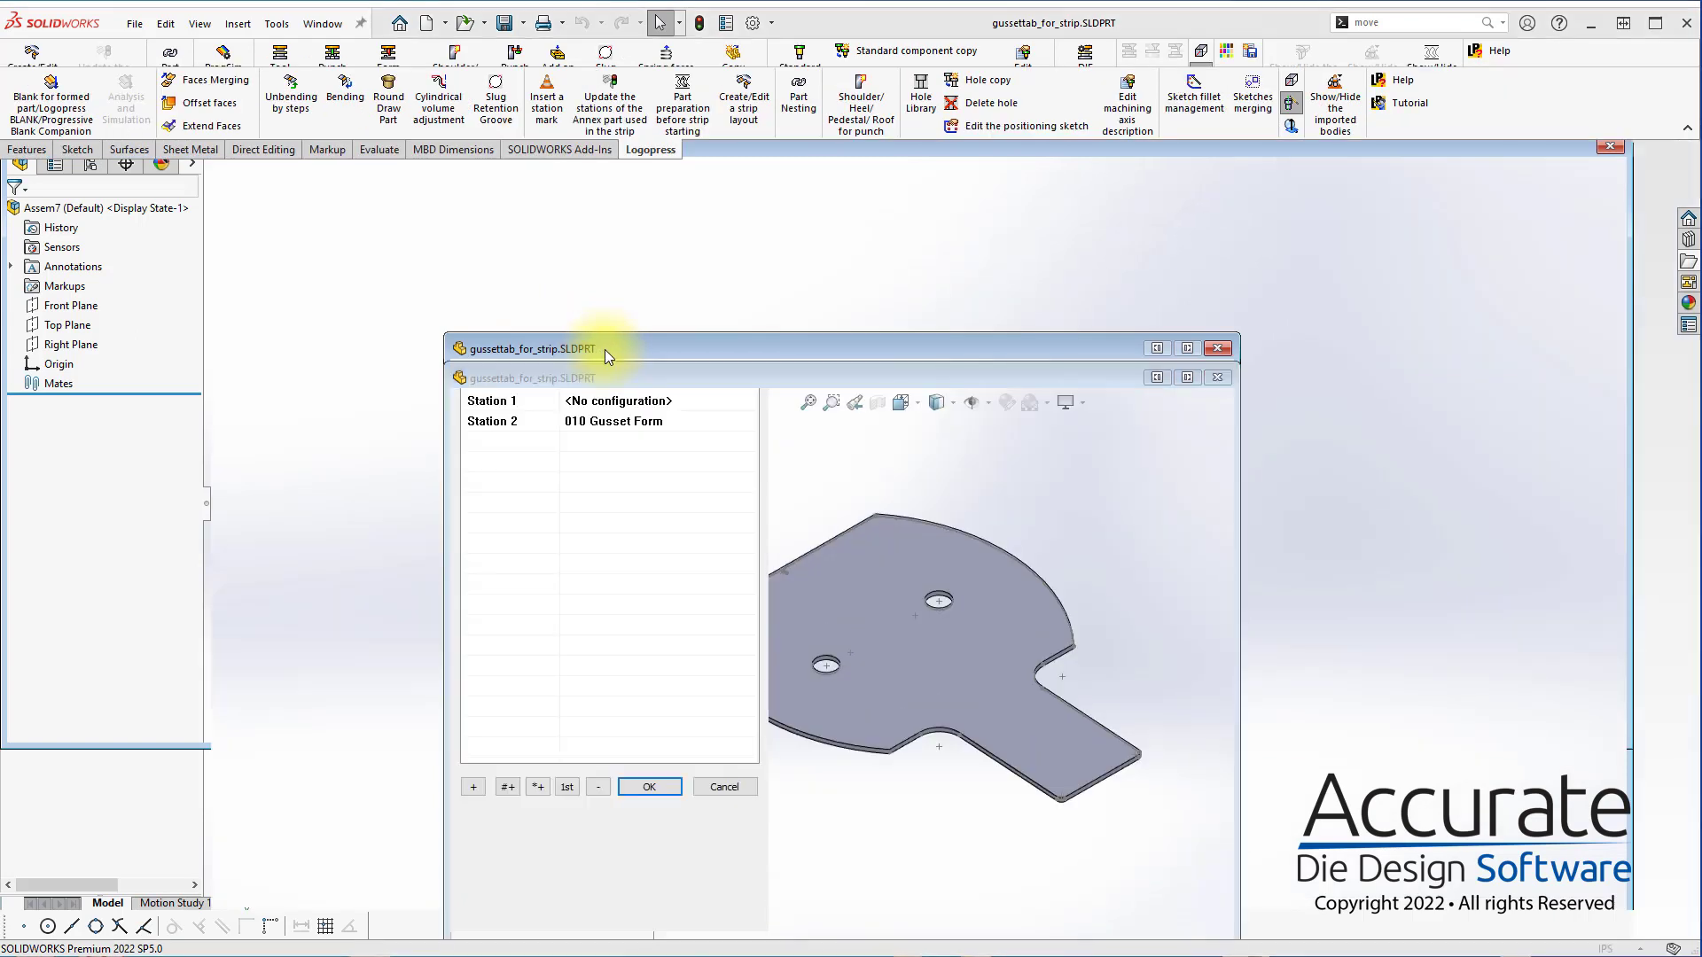
pyautogui.moveTo(603, 359); pyautogui.dragTo(593, 195)
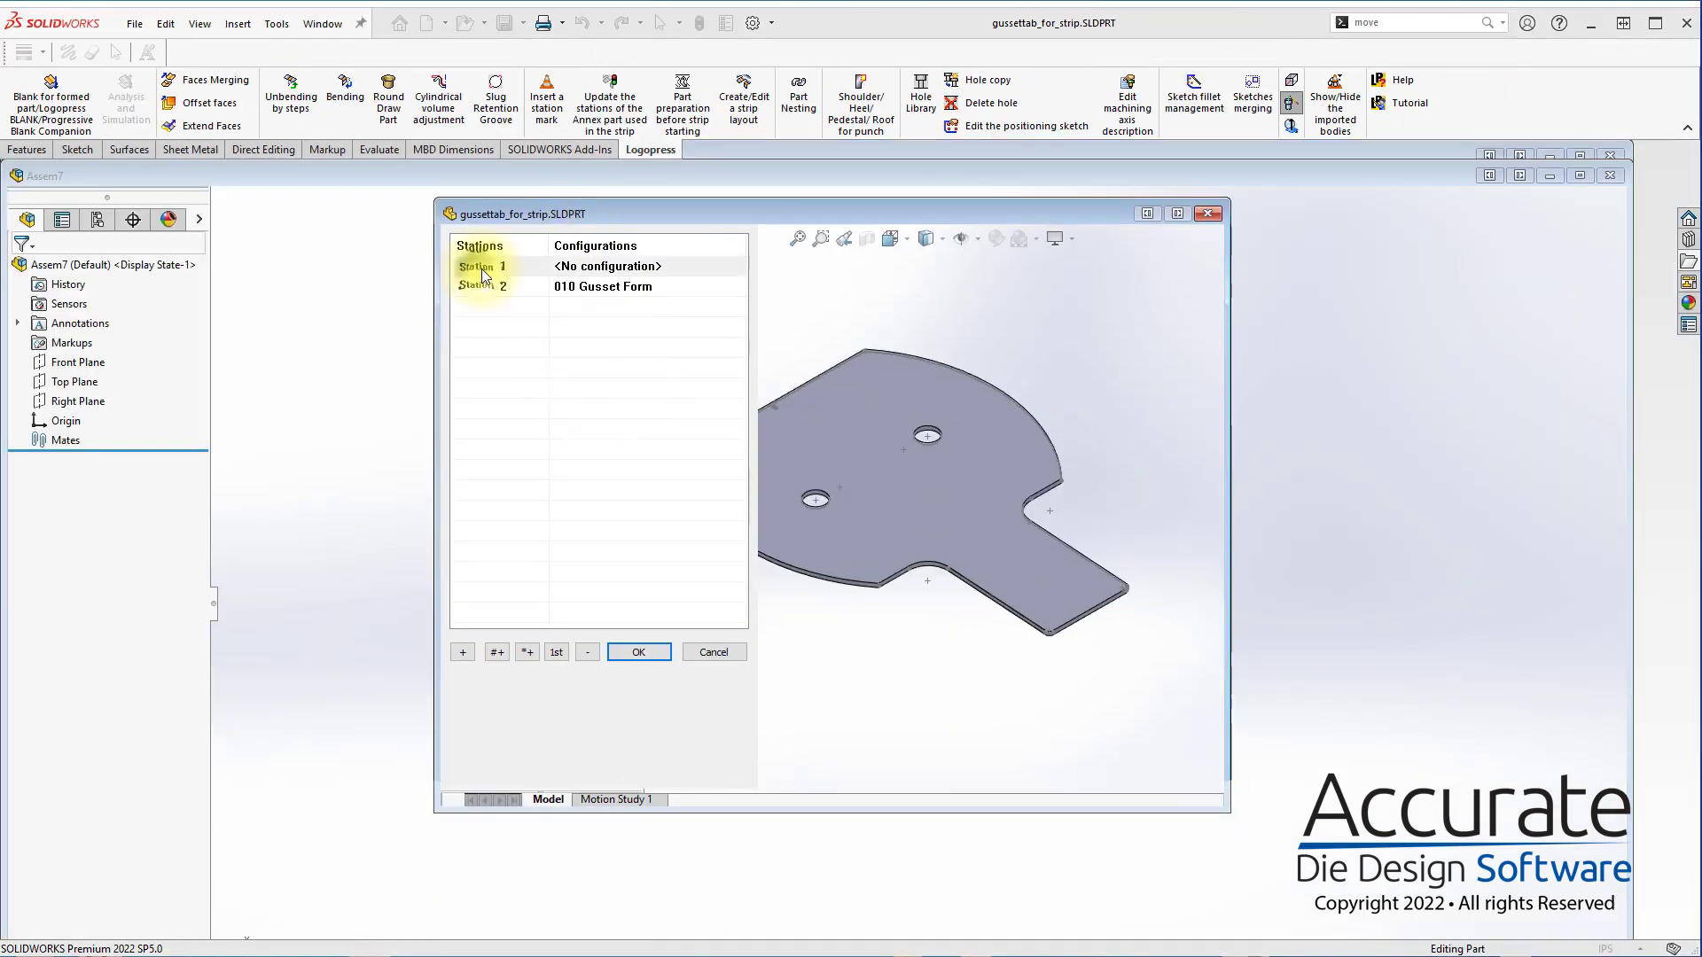
pyautogui.click(465, 654)
pyautogui.click(464, 654)
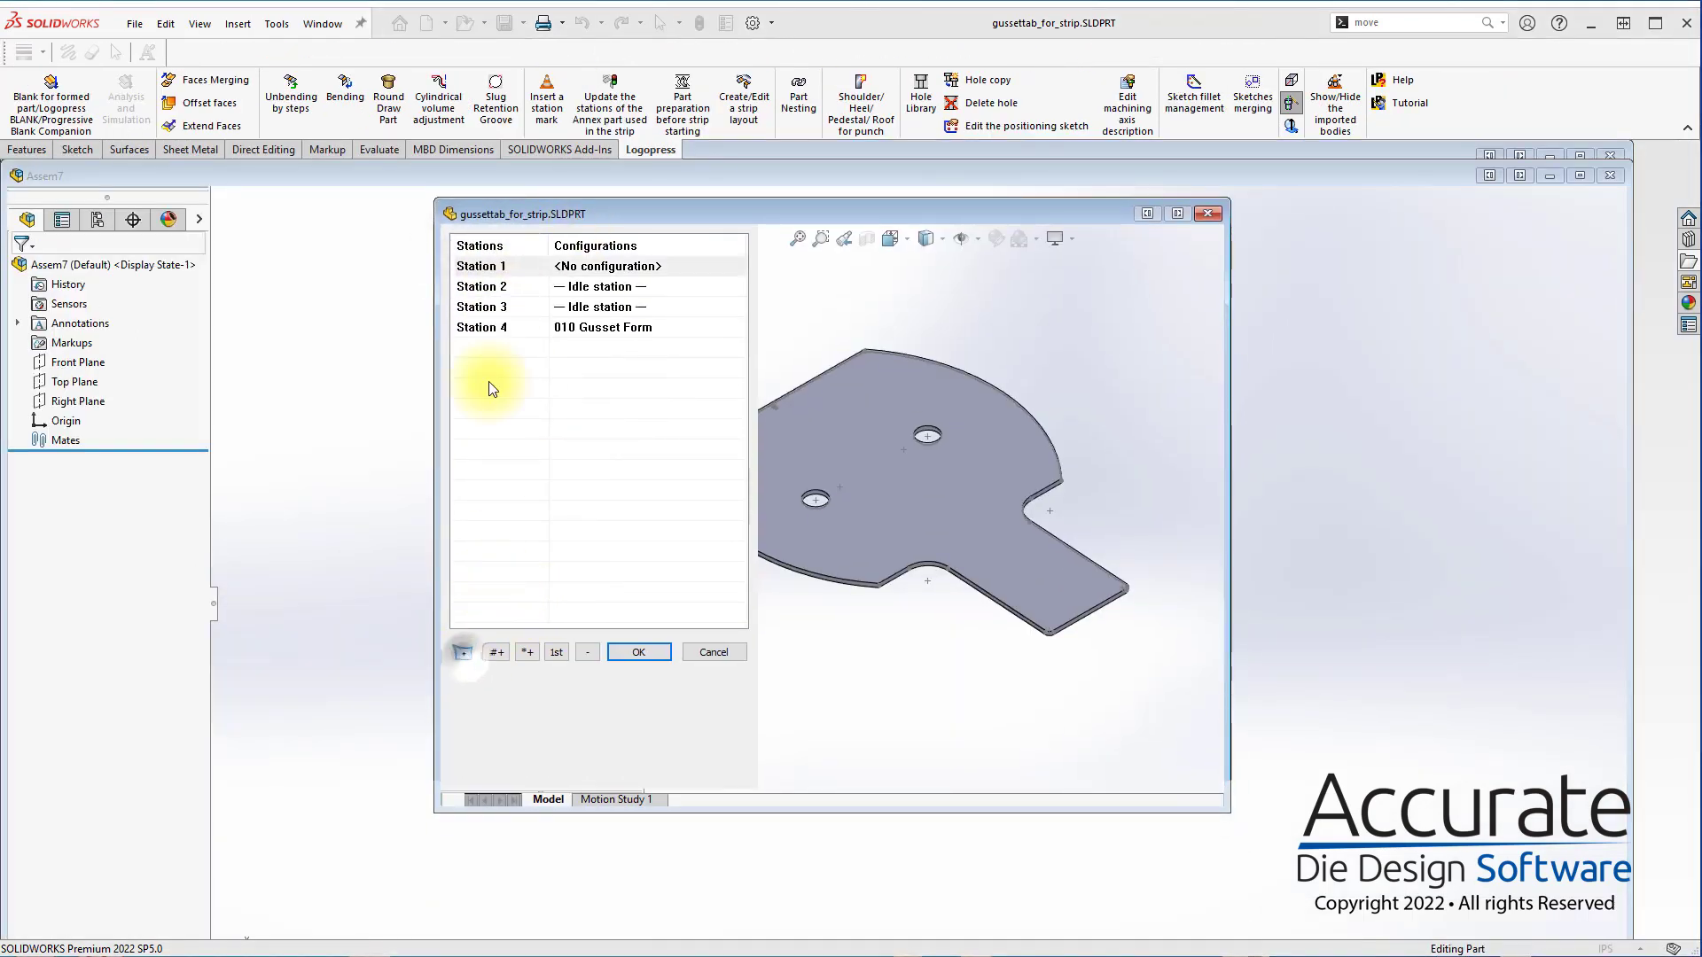
pyautogui.click(483, 327)
pyautogui.click(463, 652)
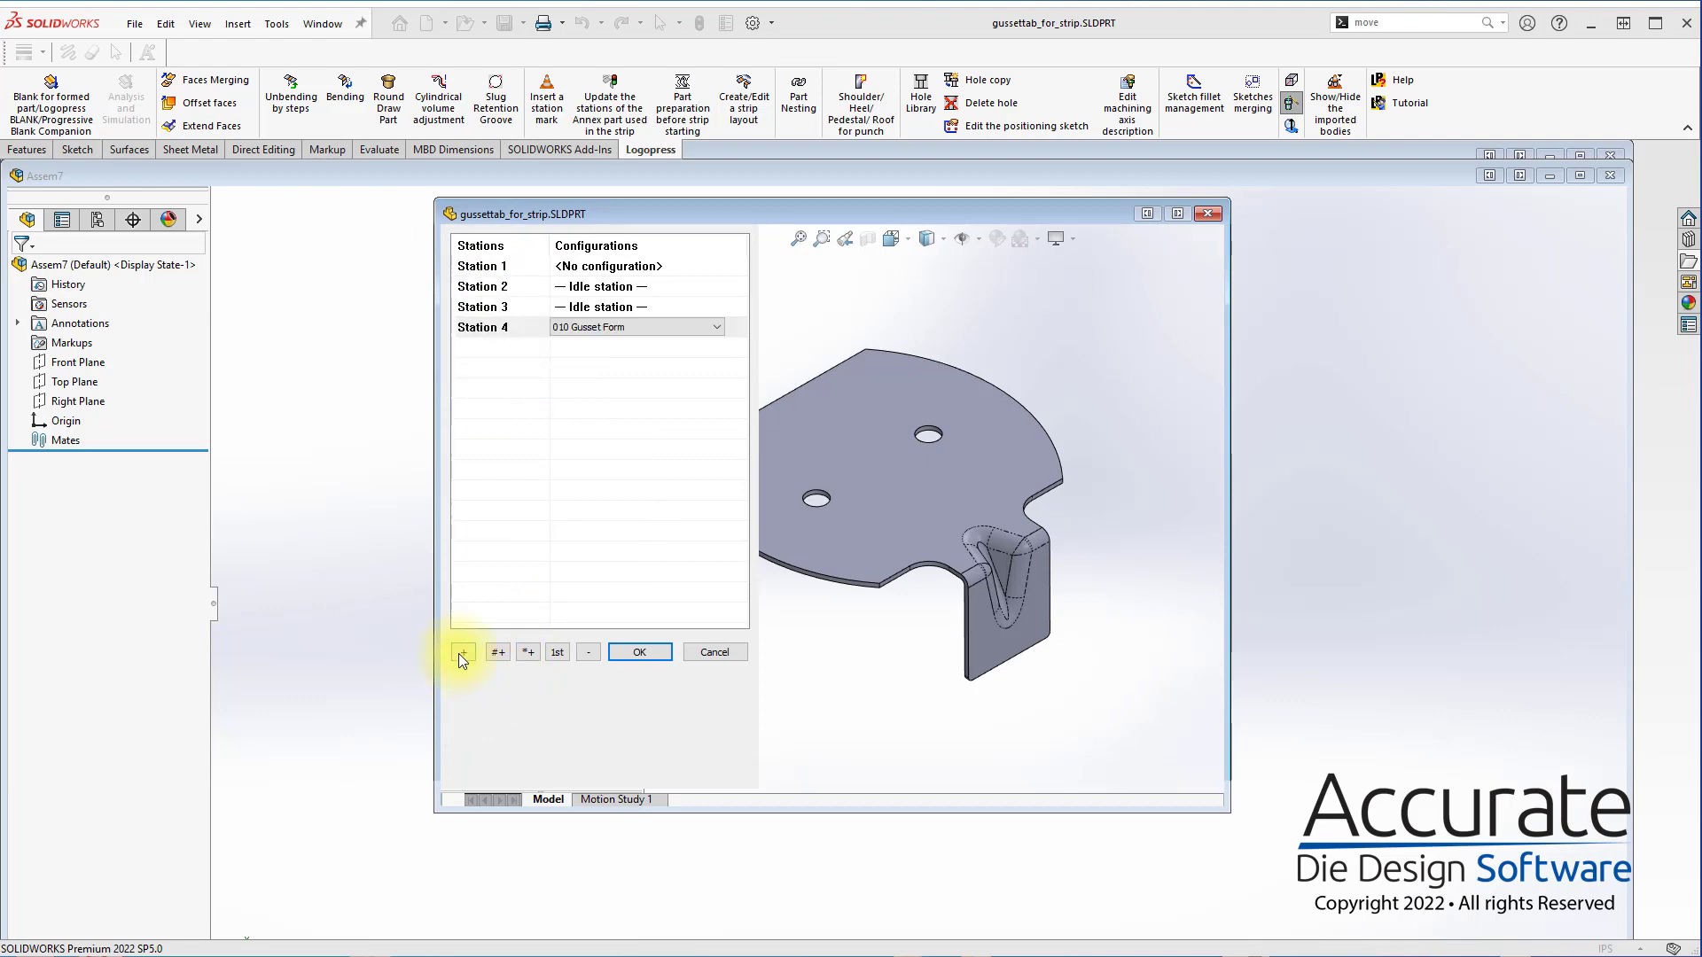
pyautogui.click(642, 651)
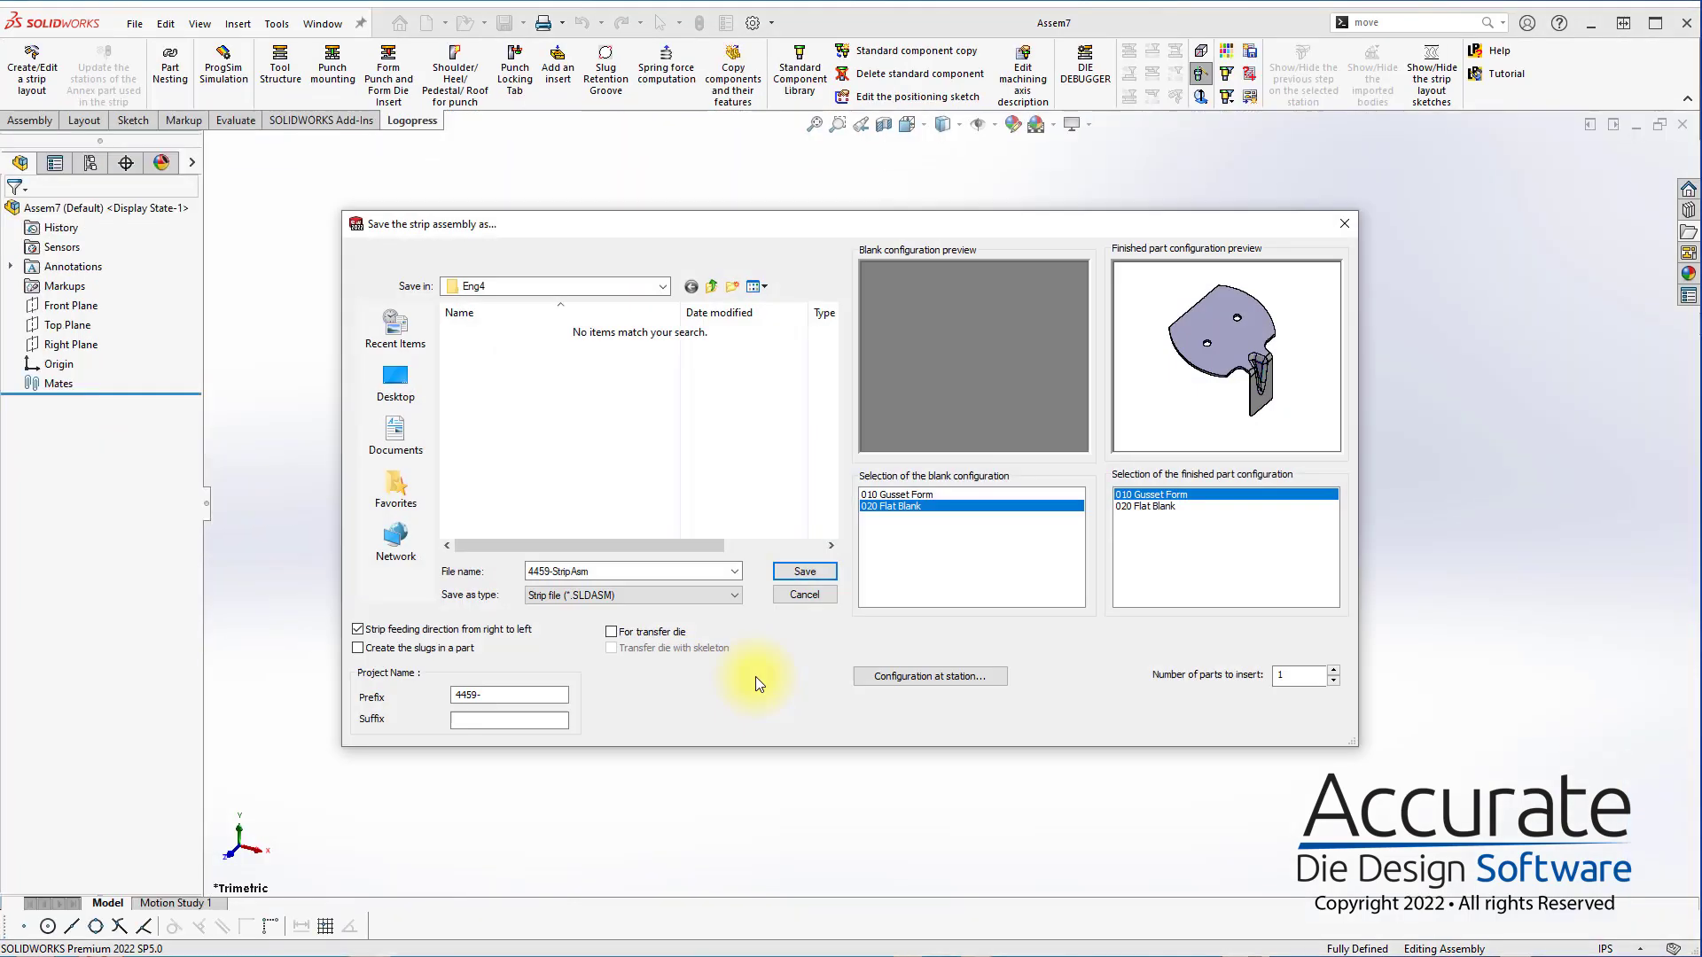
pyautogui.click(804, 572)
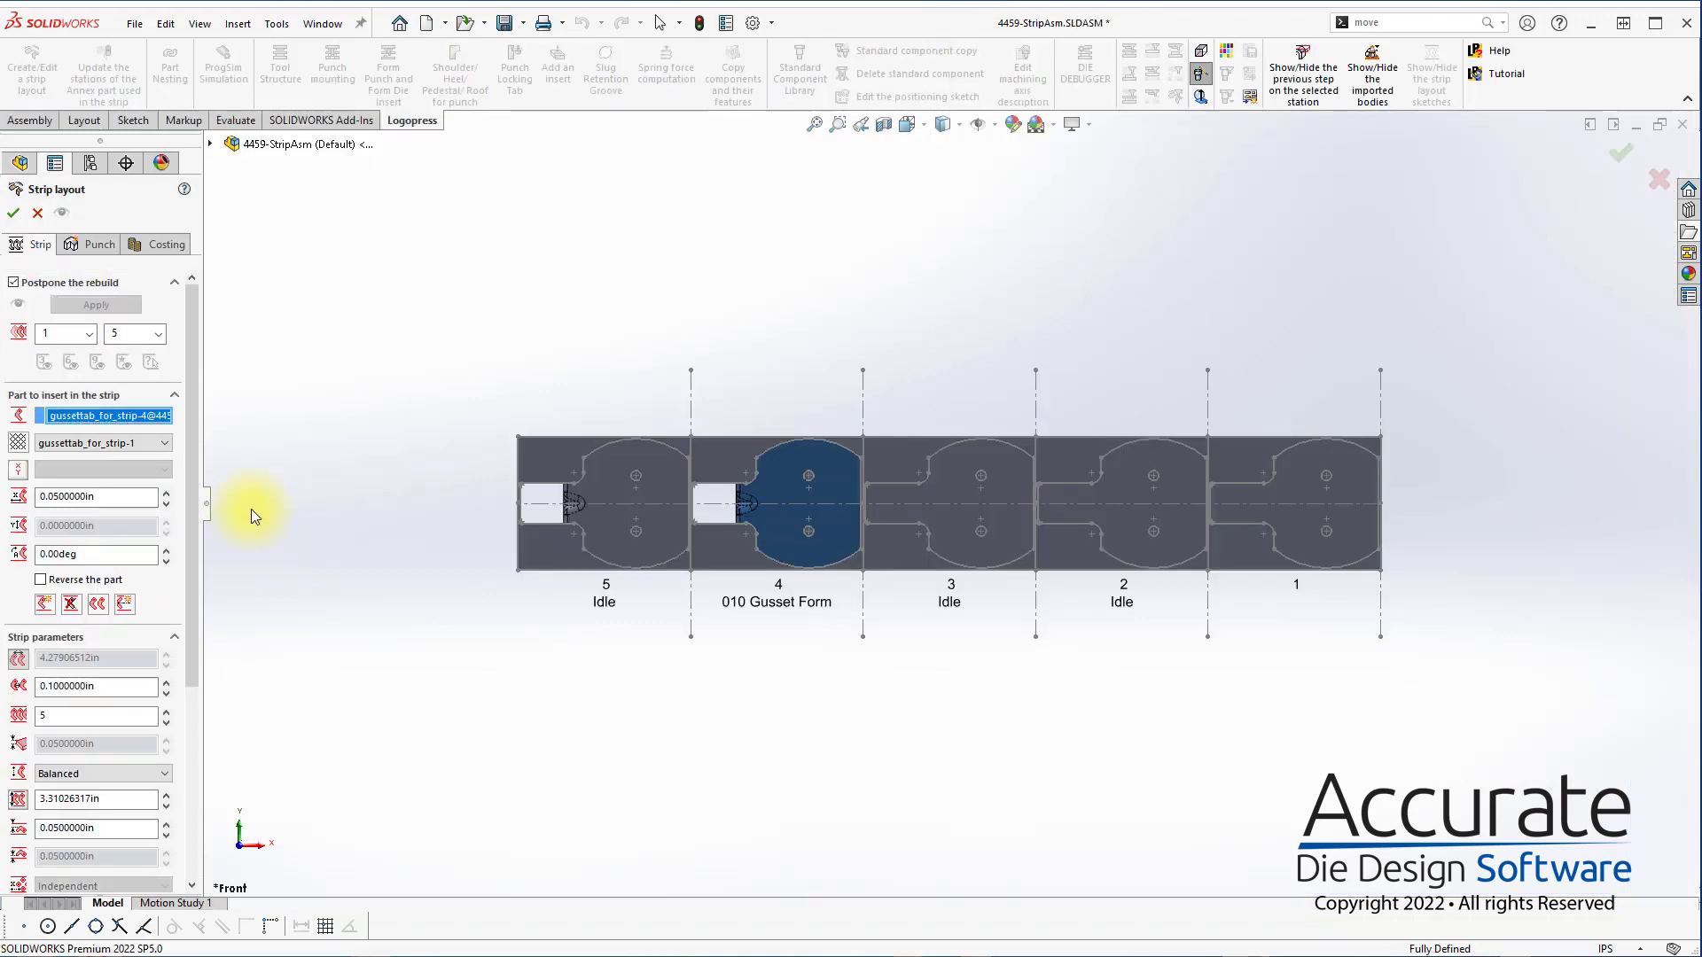
# Rotate the part in the strip by 90 degrees
pyautogui.scroll(-3, 194, 482)
pyautogui.doubleClick(98, 473)
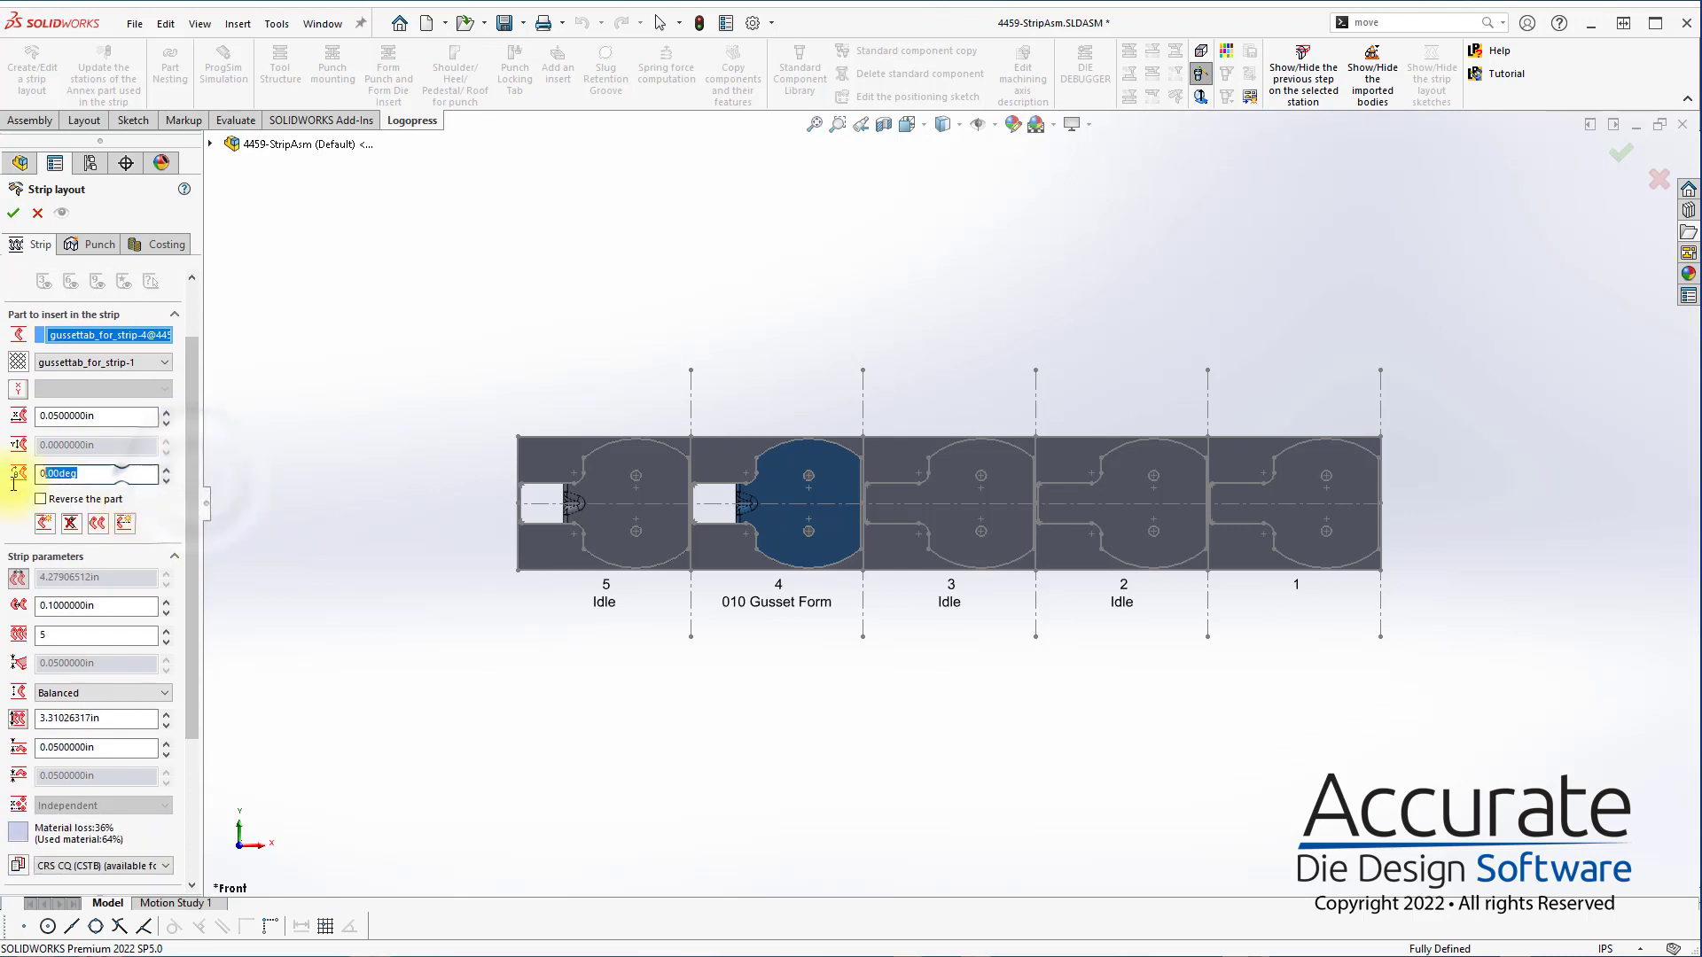
pyautogui.write('90')
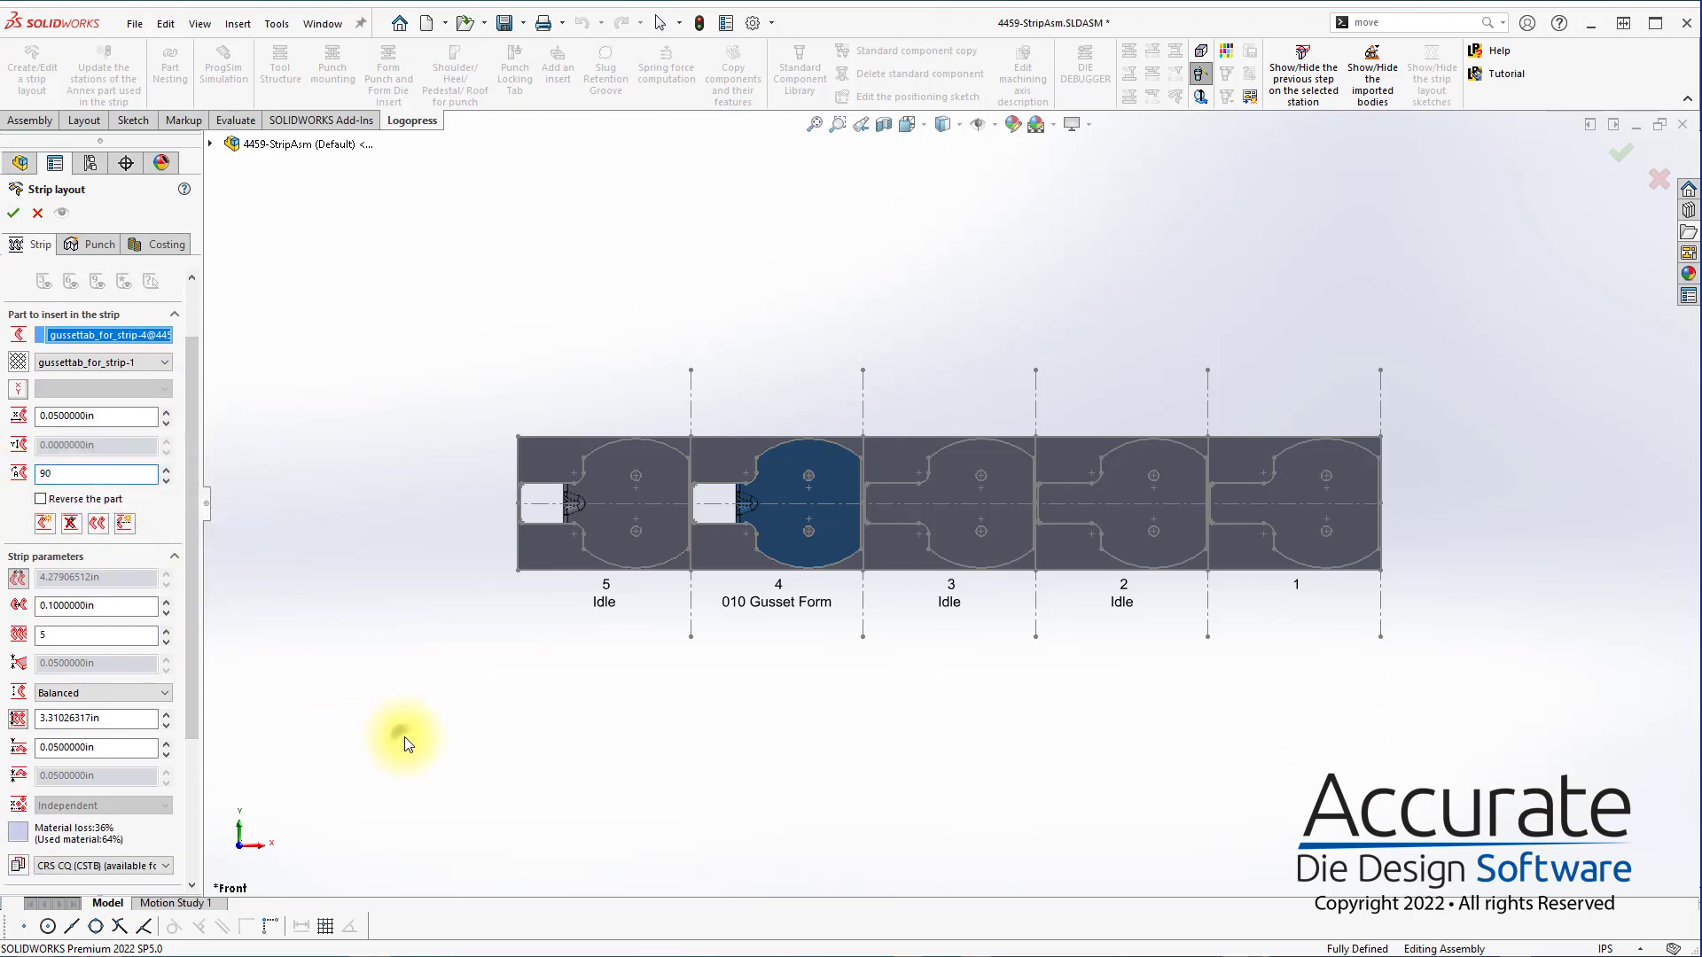
pyautogui.click(403, 737)
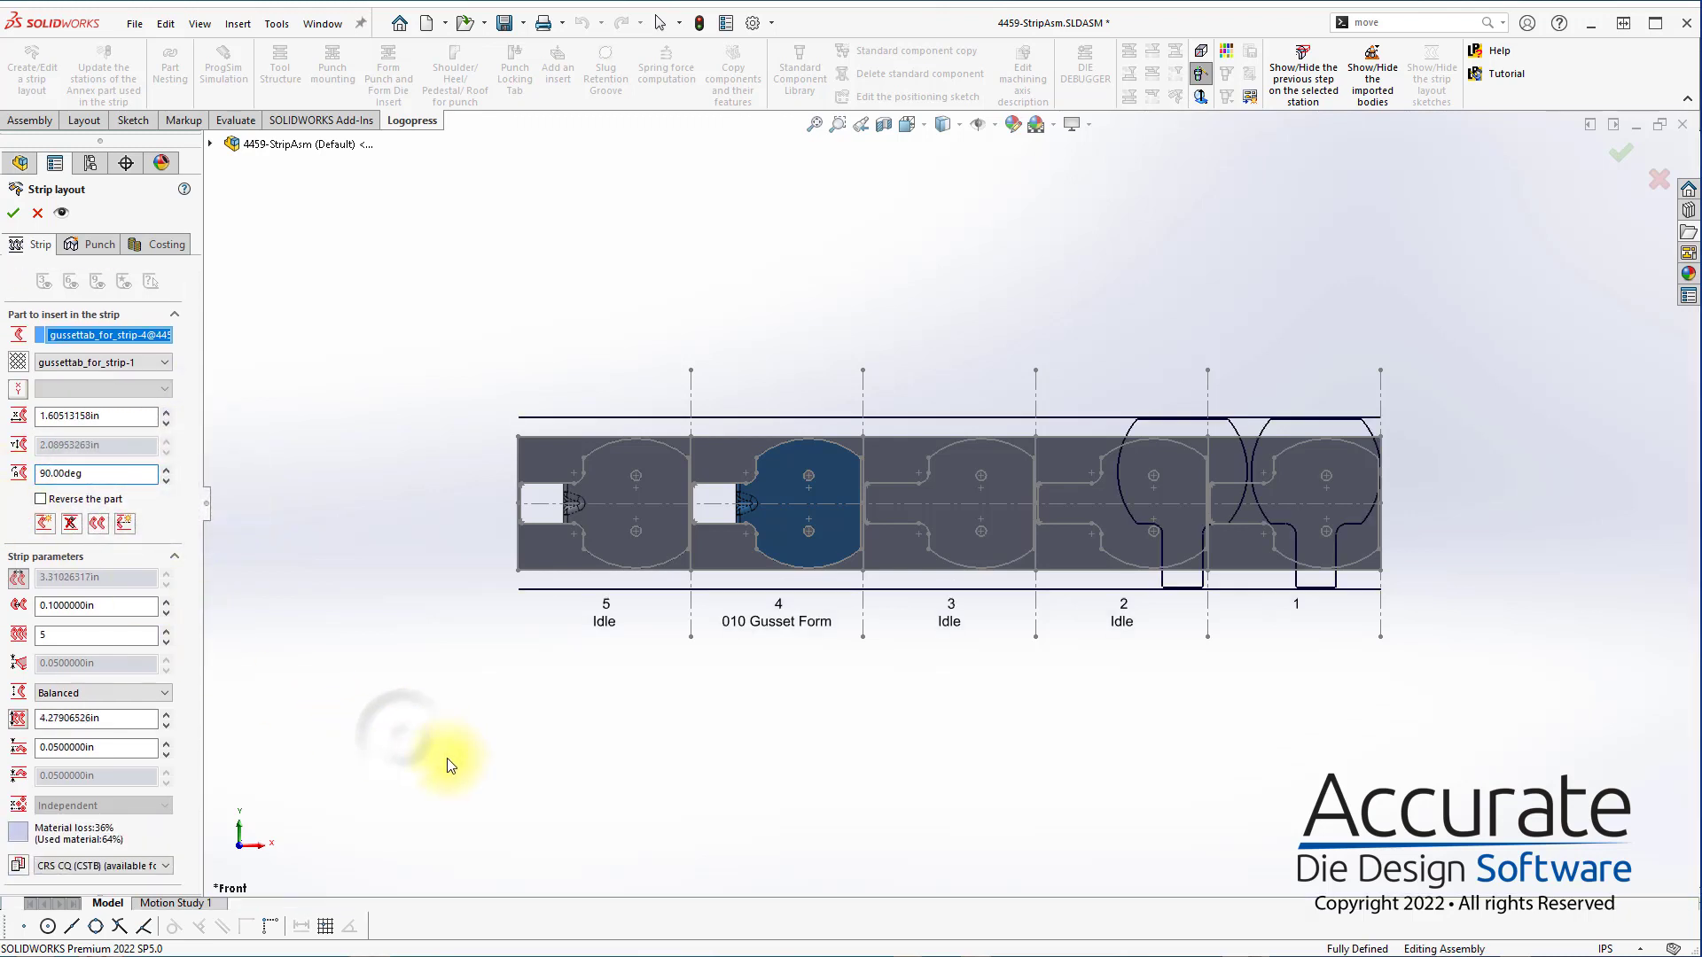
# Try a 0.15 in gap between neighbouring parts, and fix the strip's pitch at 3.5 in instead
pyautogui.doubleClick(114, 607)
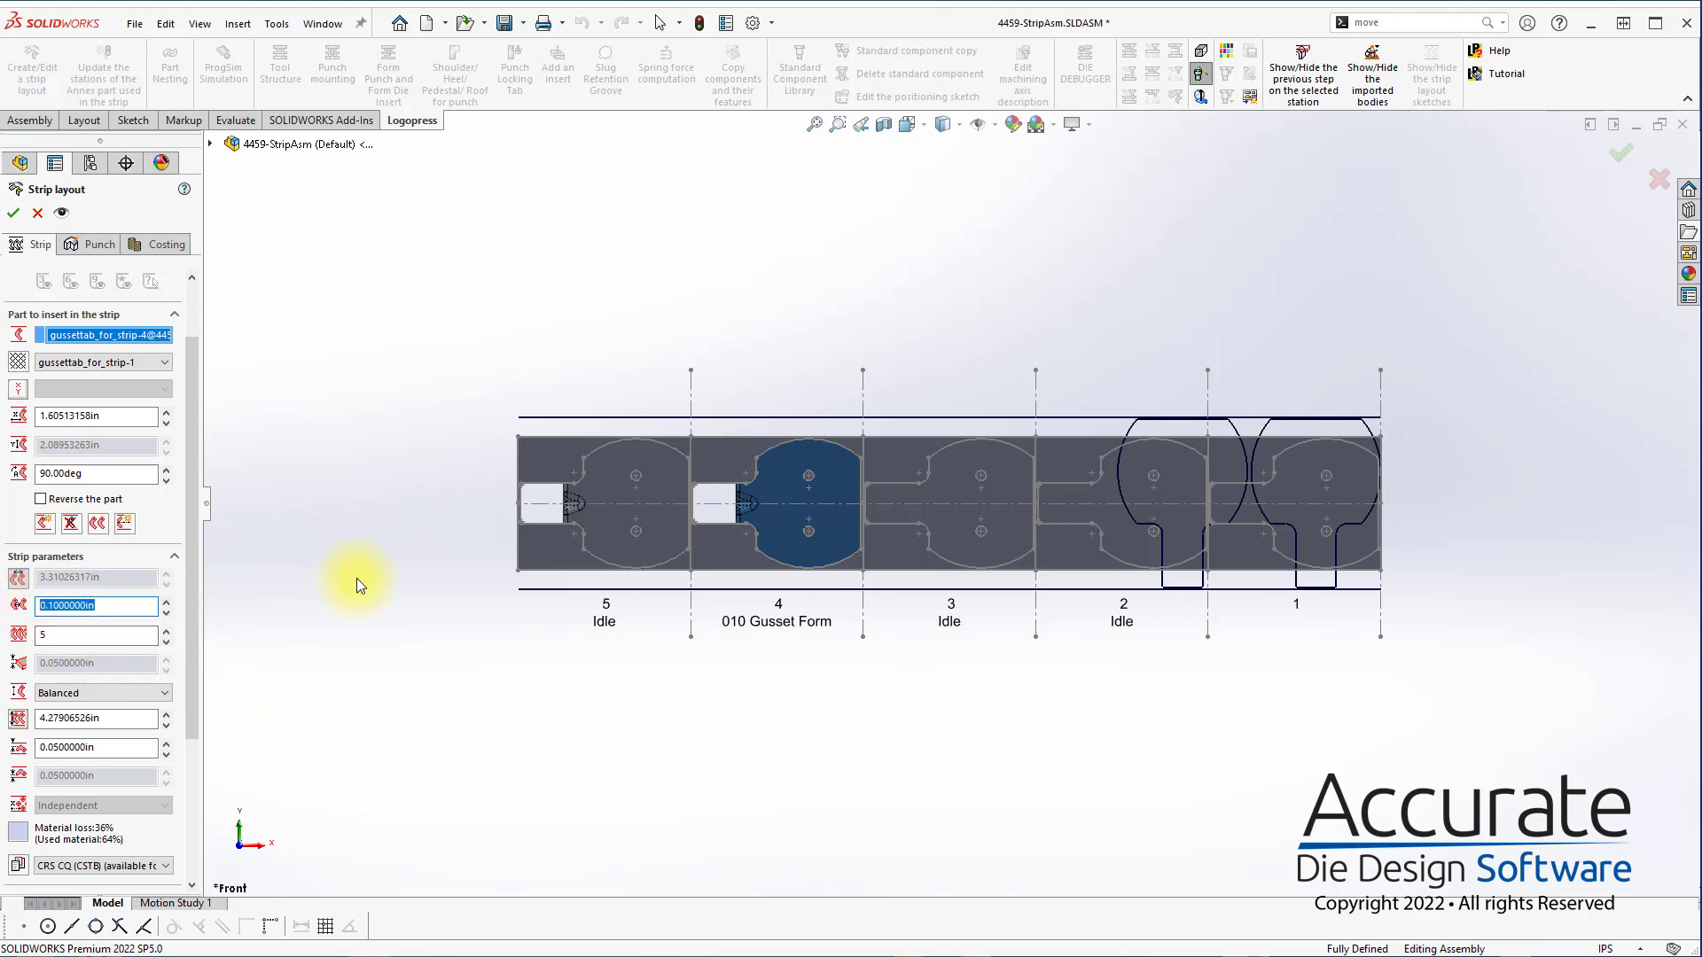
pyautogui.write('.150')
pyautogui.click(406, 612)
pyautogui.click(18, 579)
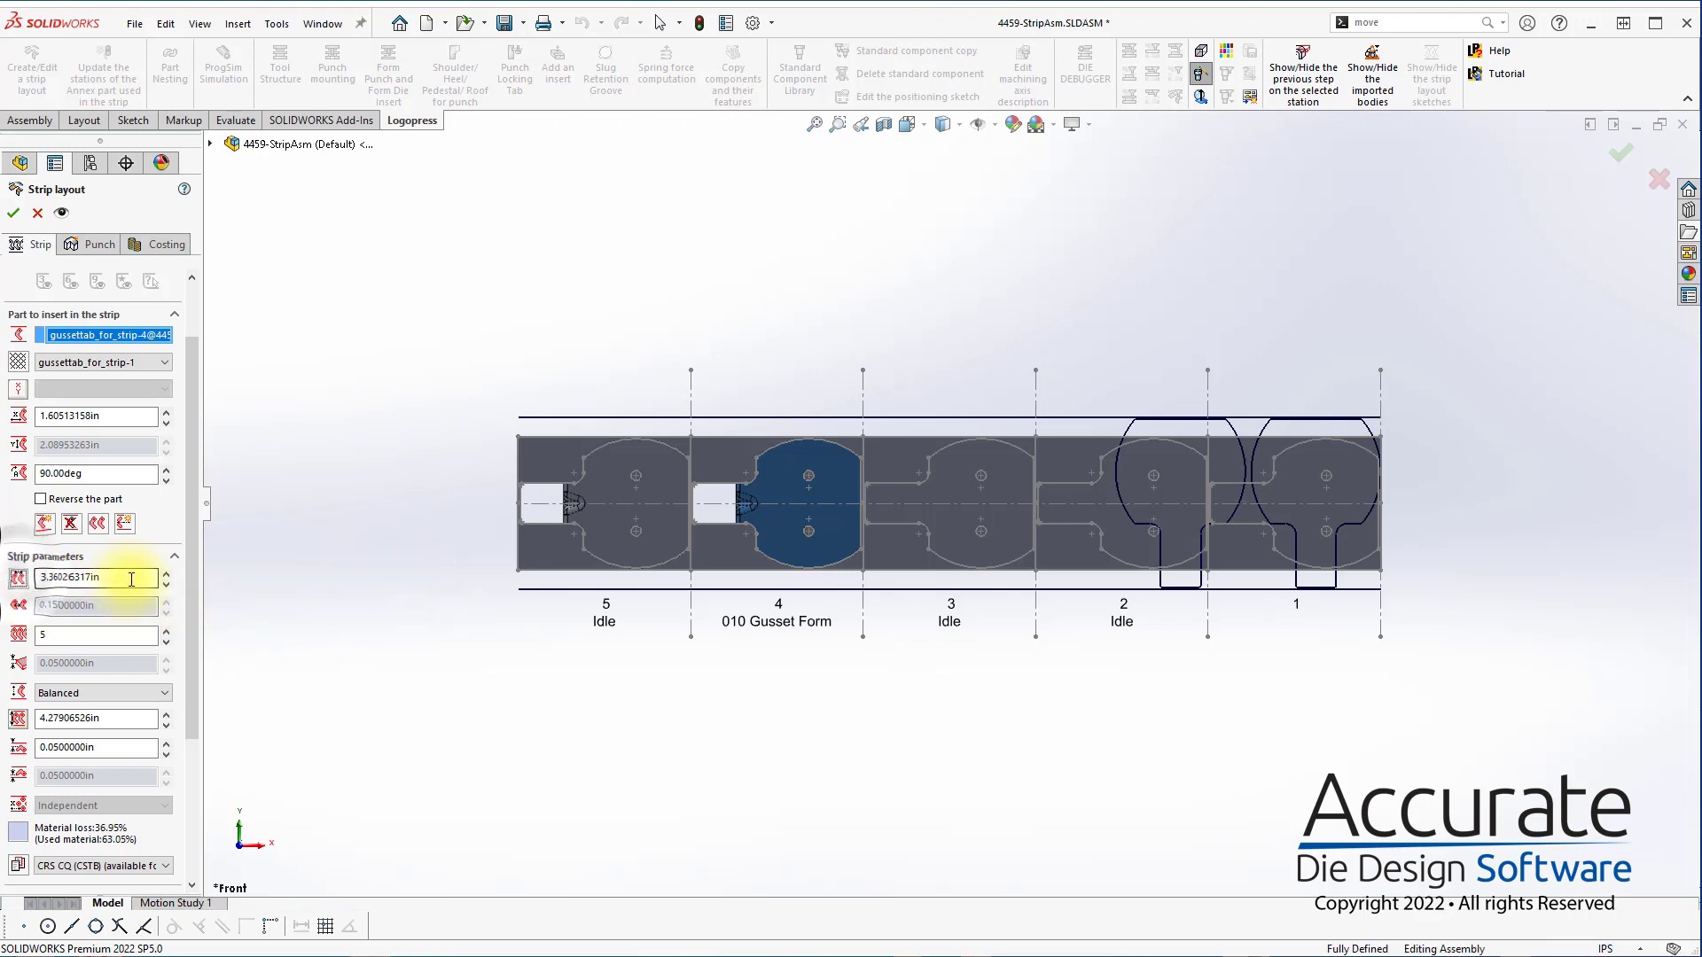
pyautogui.write('3.5')
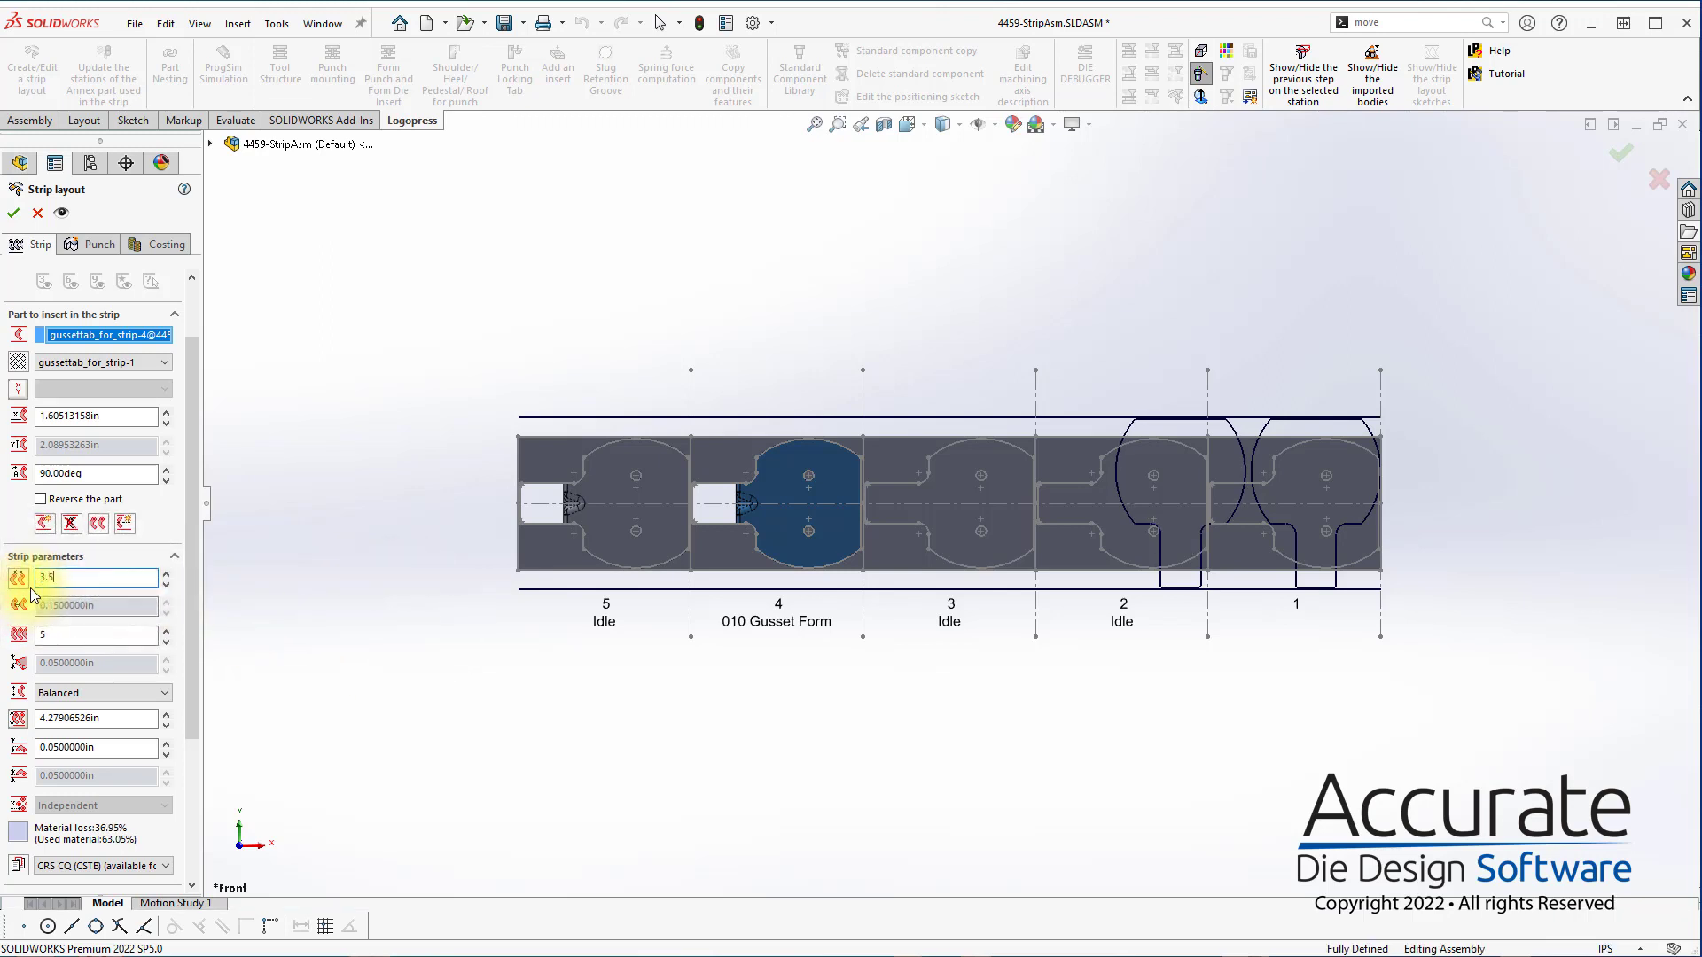
pyautogui.press('Return')
pyautogui.click(288, 667)
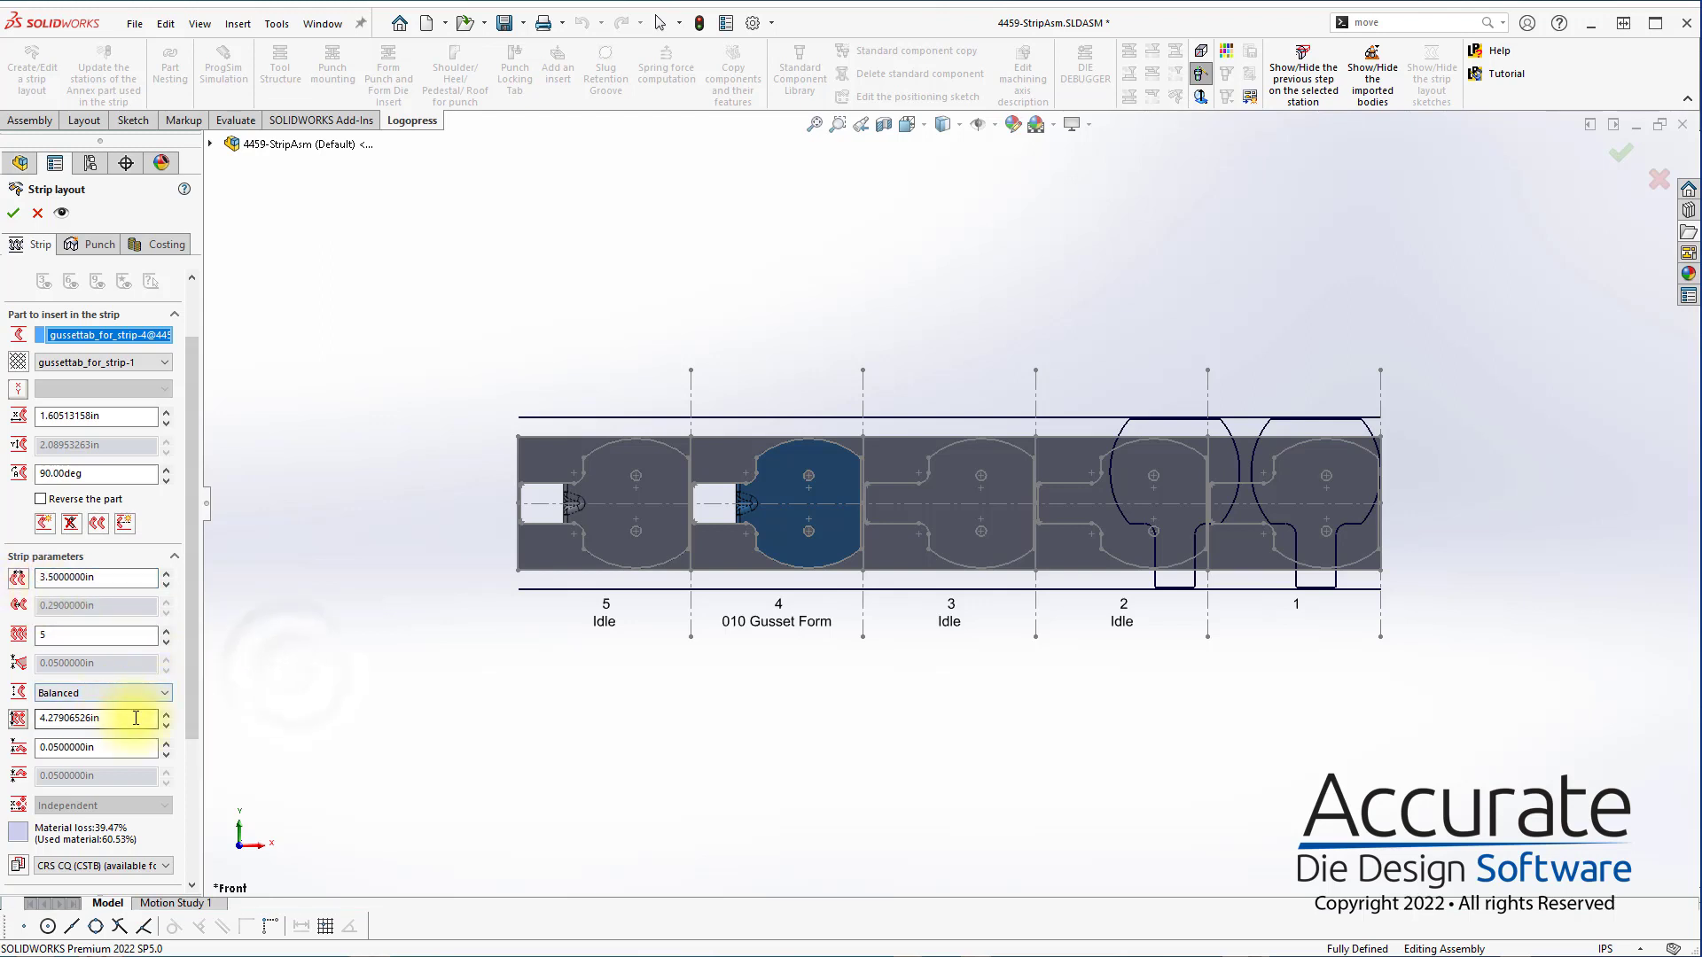
# Set the strip's edge margin to 0.1 in, and fix the strip width at 4.5 in instead
pyautogui.click(7, 740)
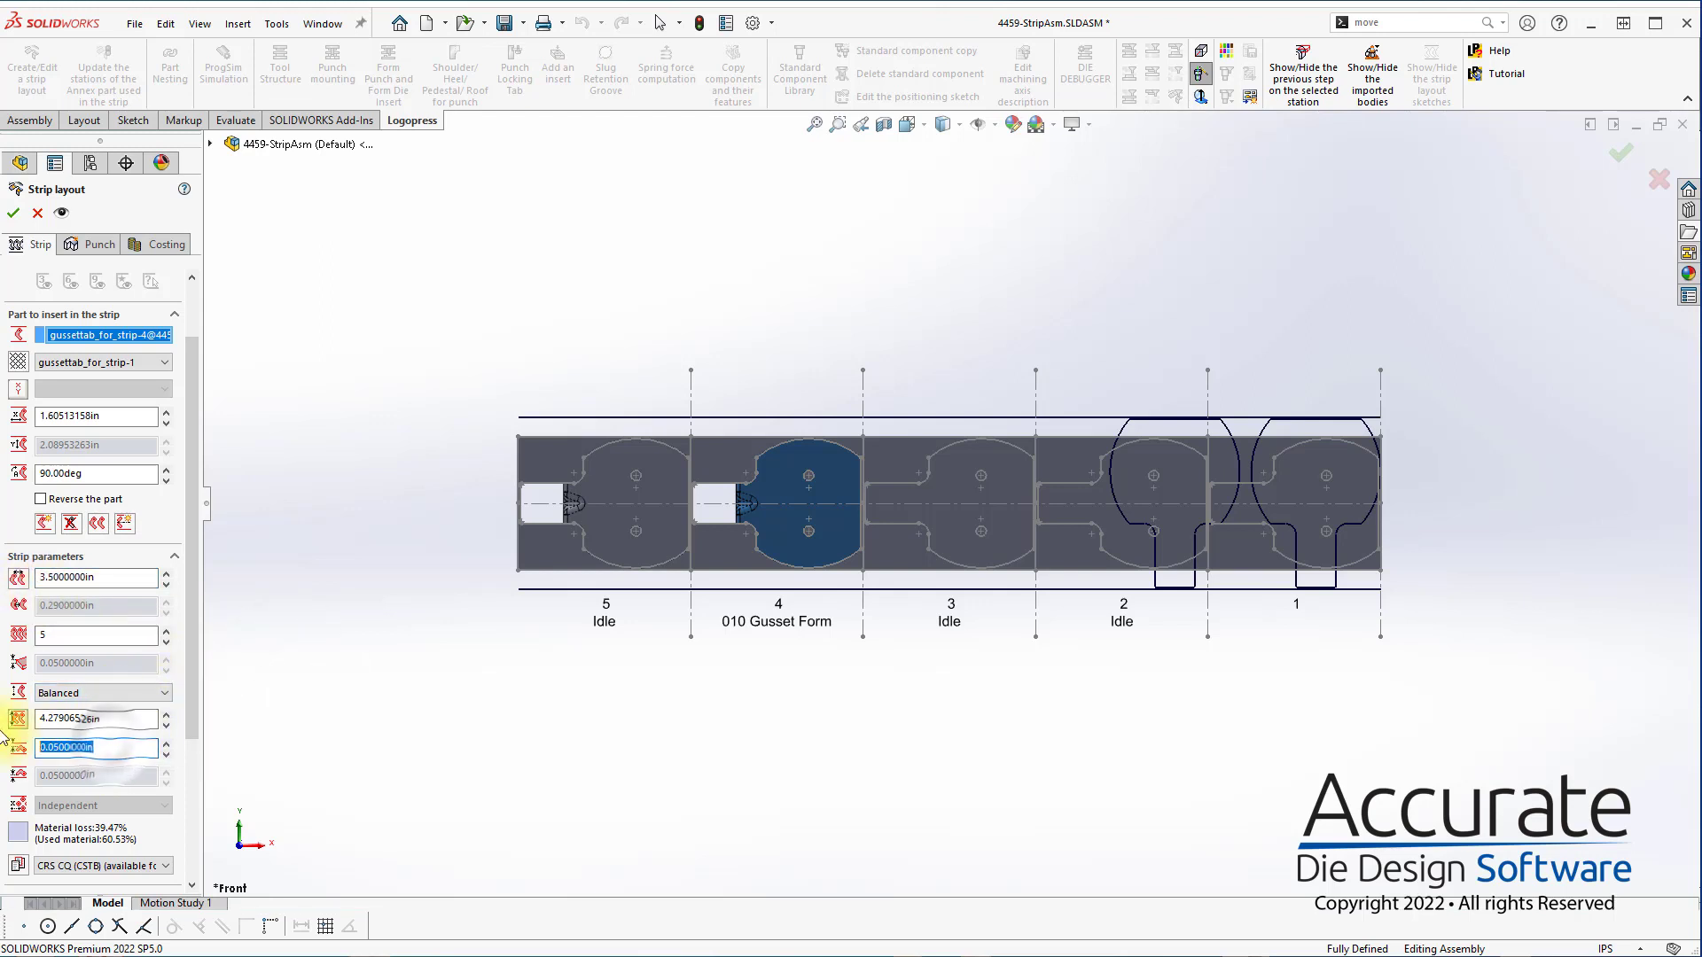
pyautogui.write('.')
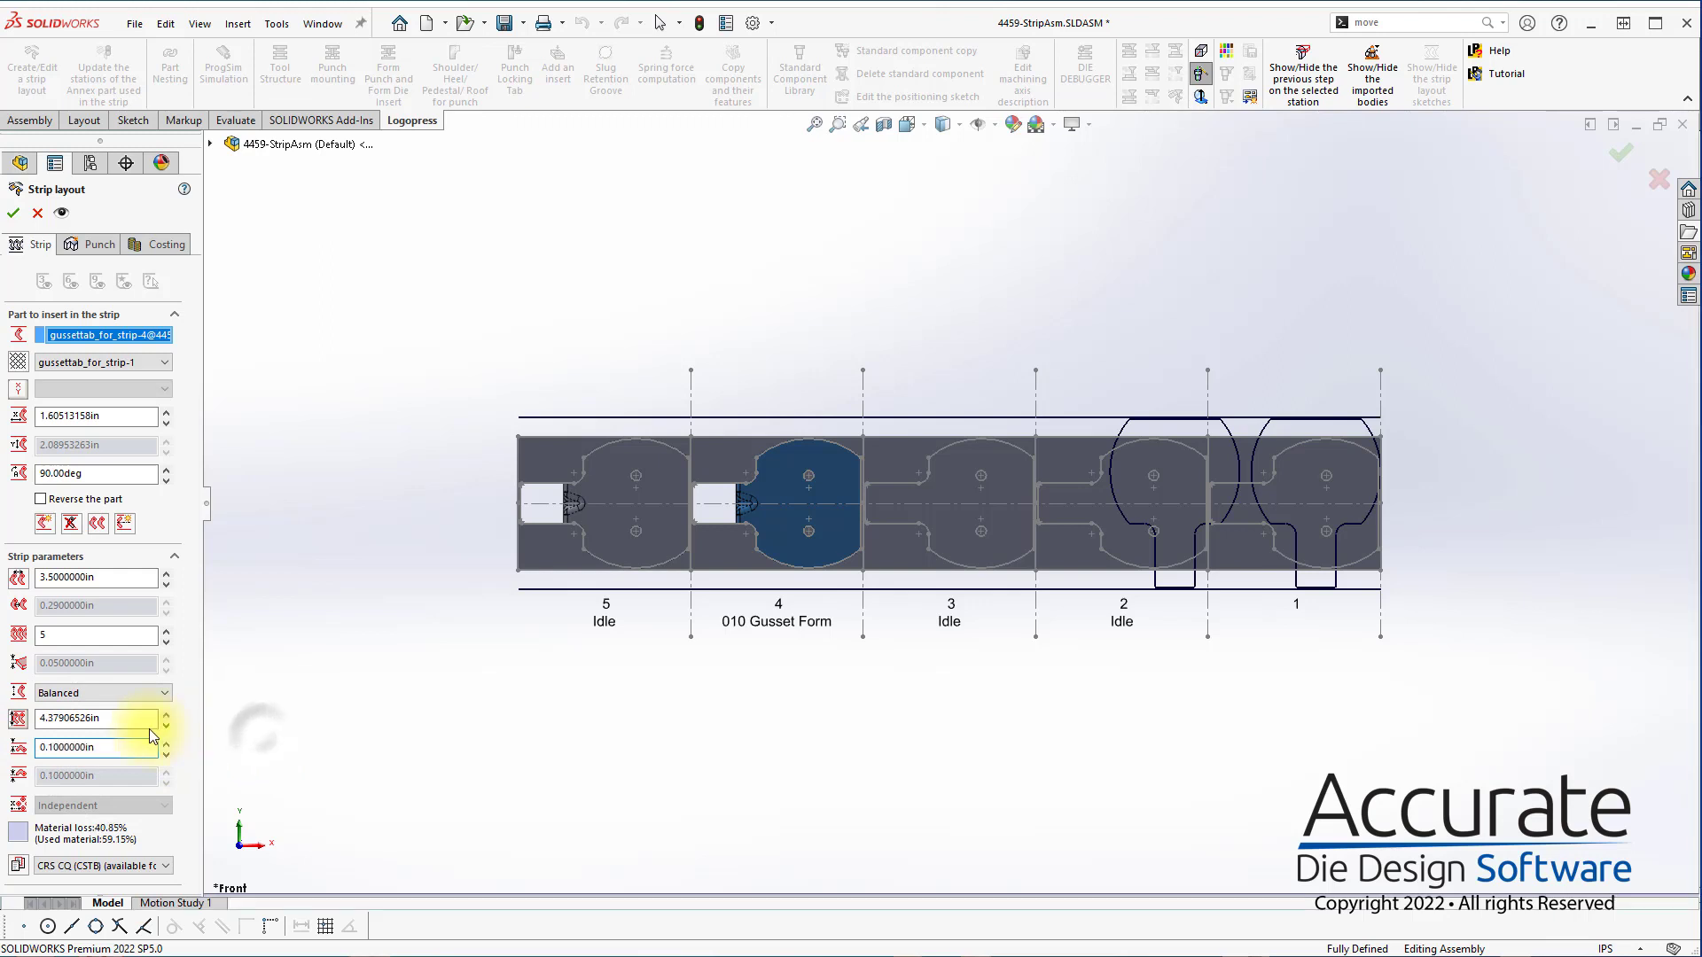
pyautogui.click(7, 718)
pyautogui.write('4.5')
pyautogui.press('Return')
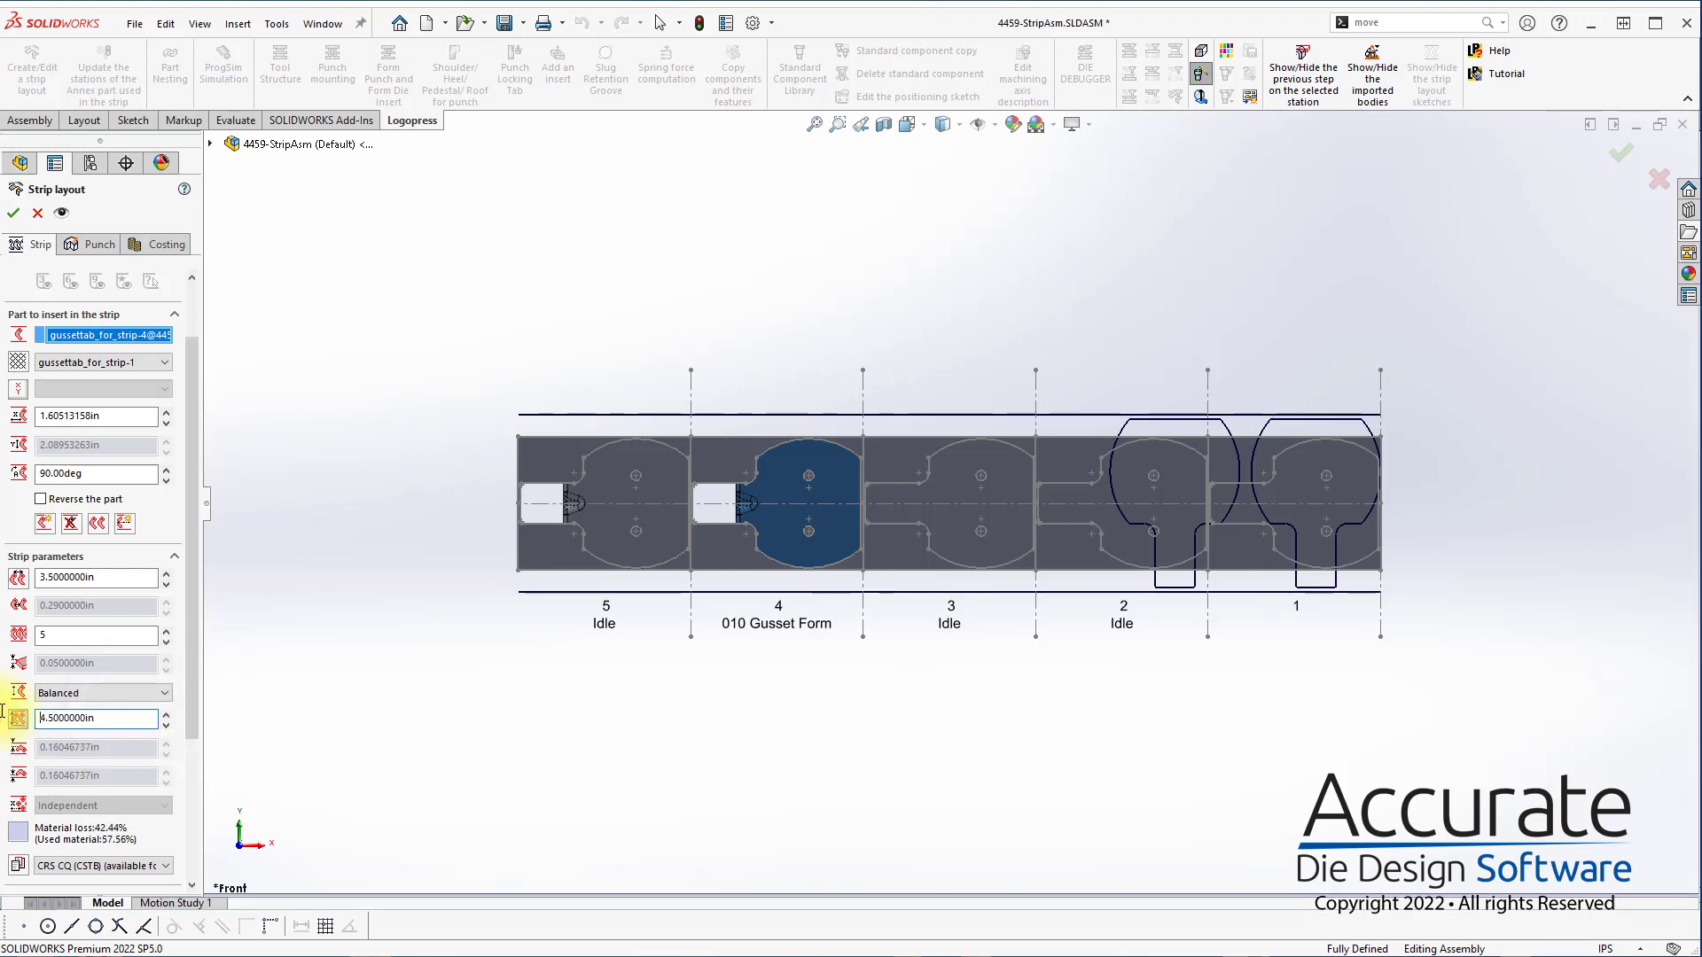
pyautogui.click(503, 737)
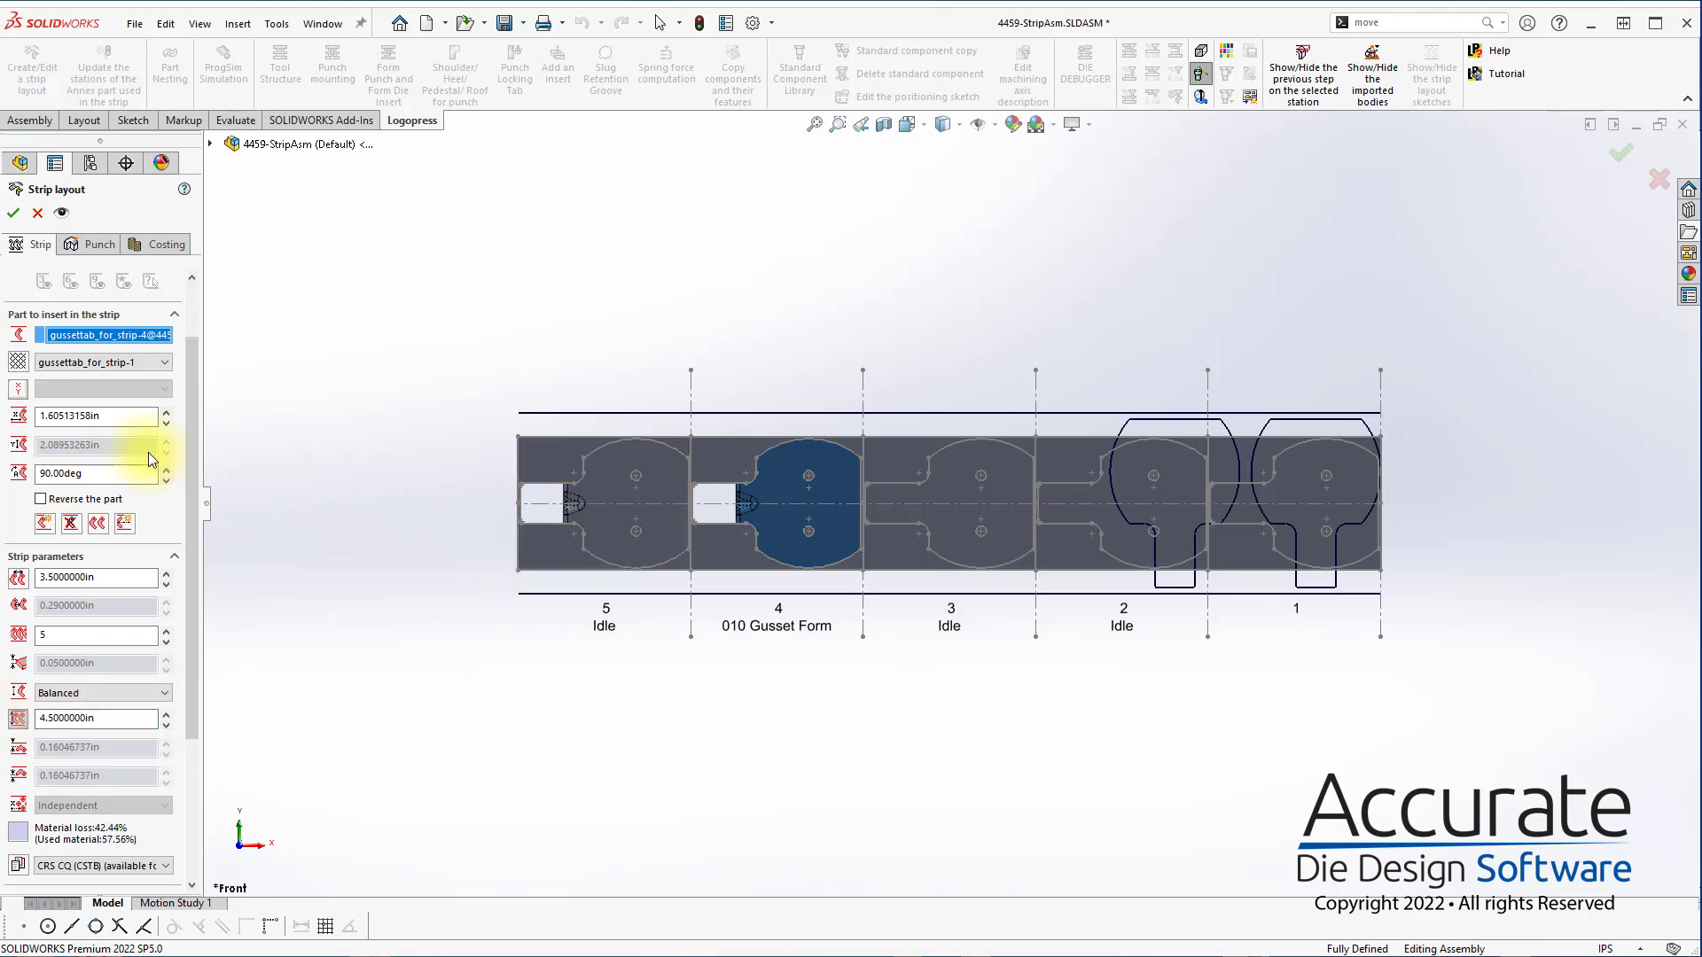
# Set the part's X position in the strip to 1.65 in and apply the updated layout
pyautogui.click(7, 419)
pyautogui.write('1')
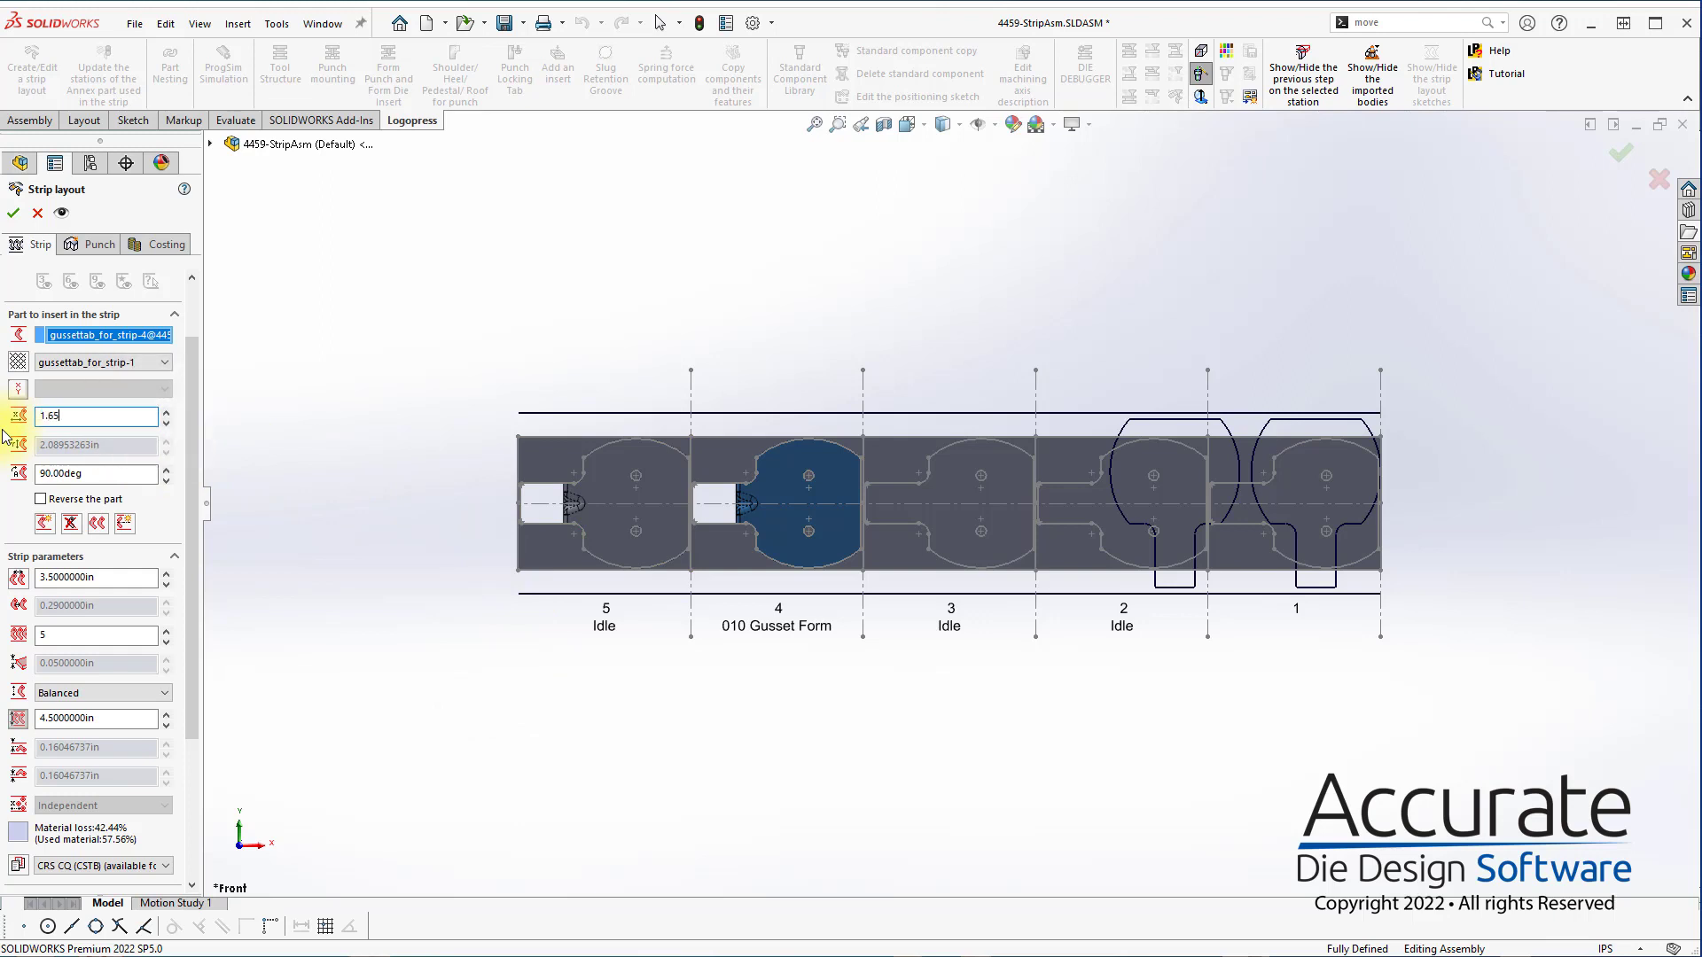
pyautogui.write('.65')
pyautogui.press('Return')
pyautogui.click(406, 371)
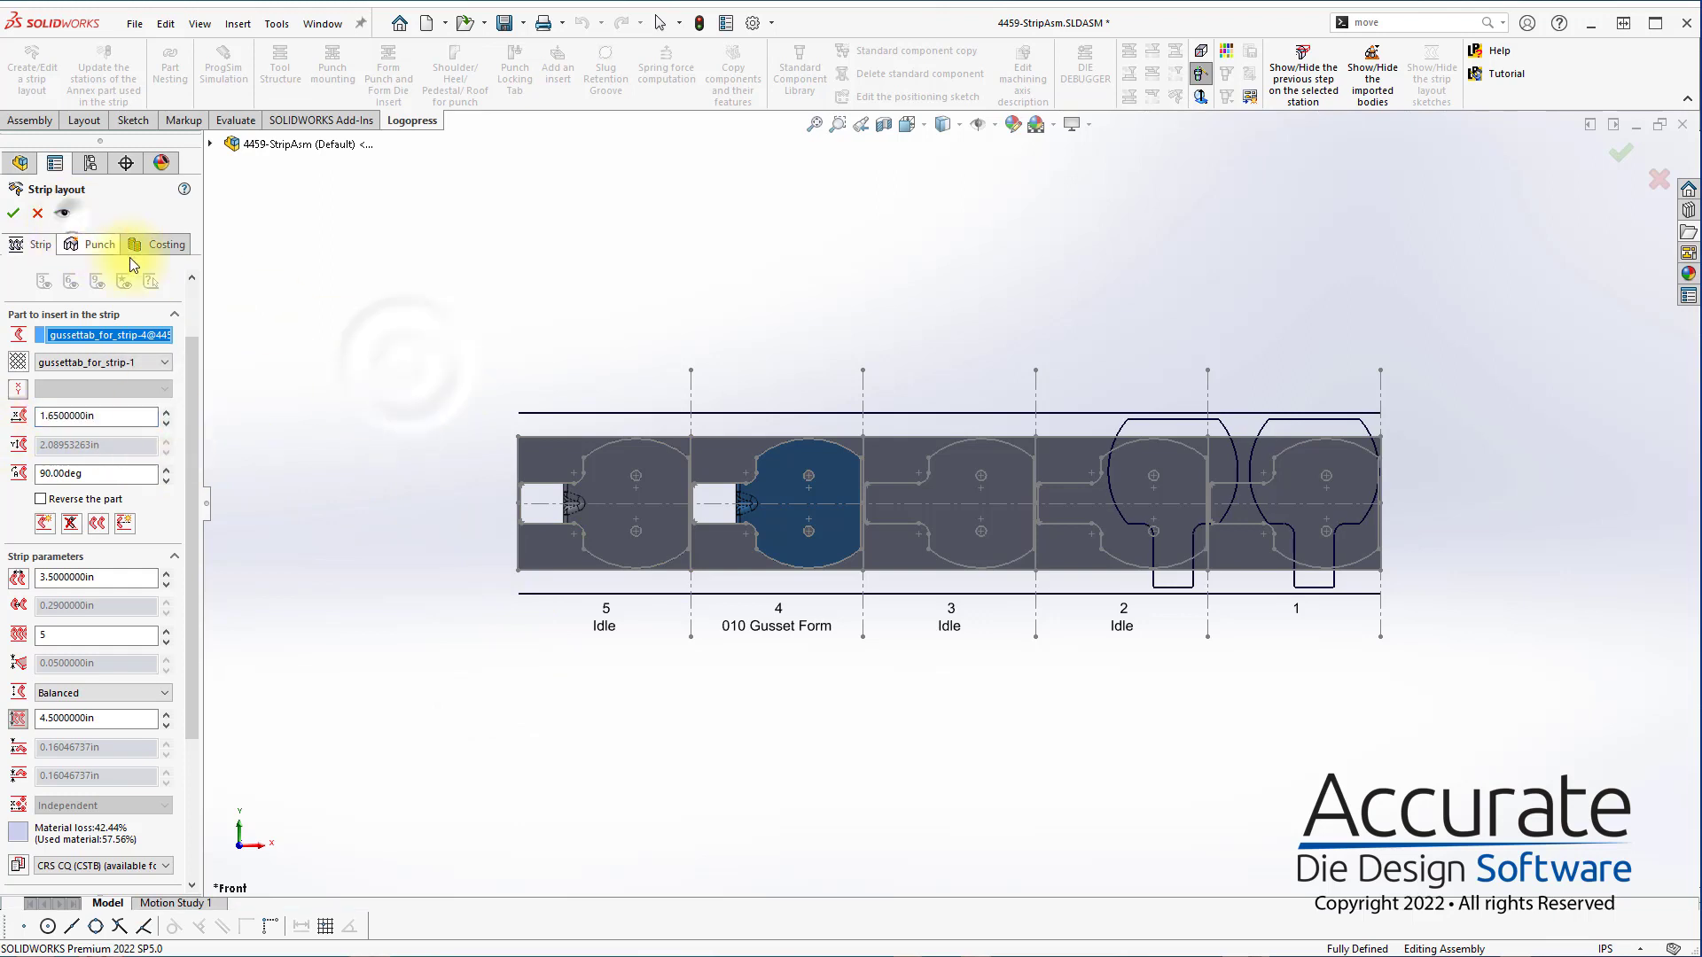
pyautogui.click(14, 212)
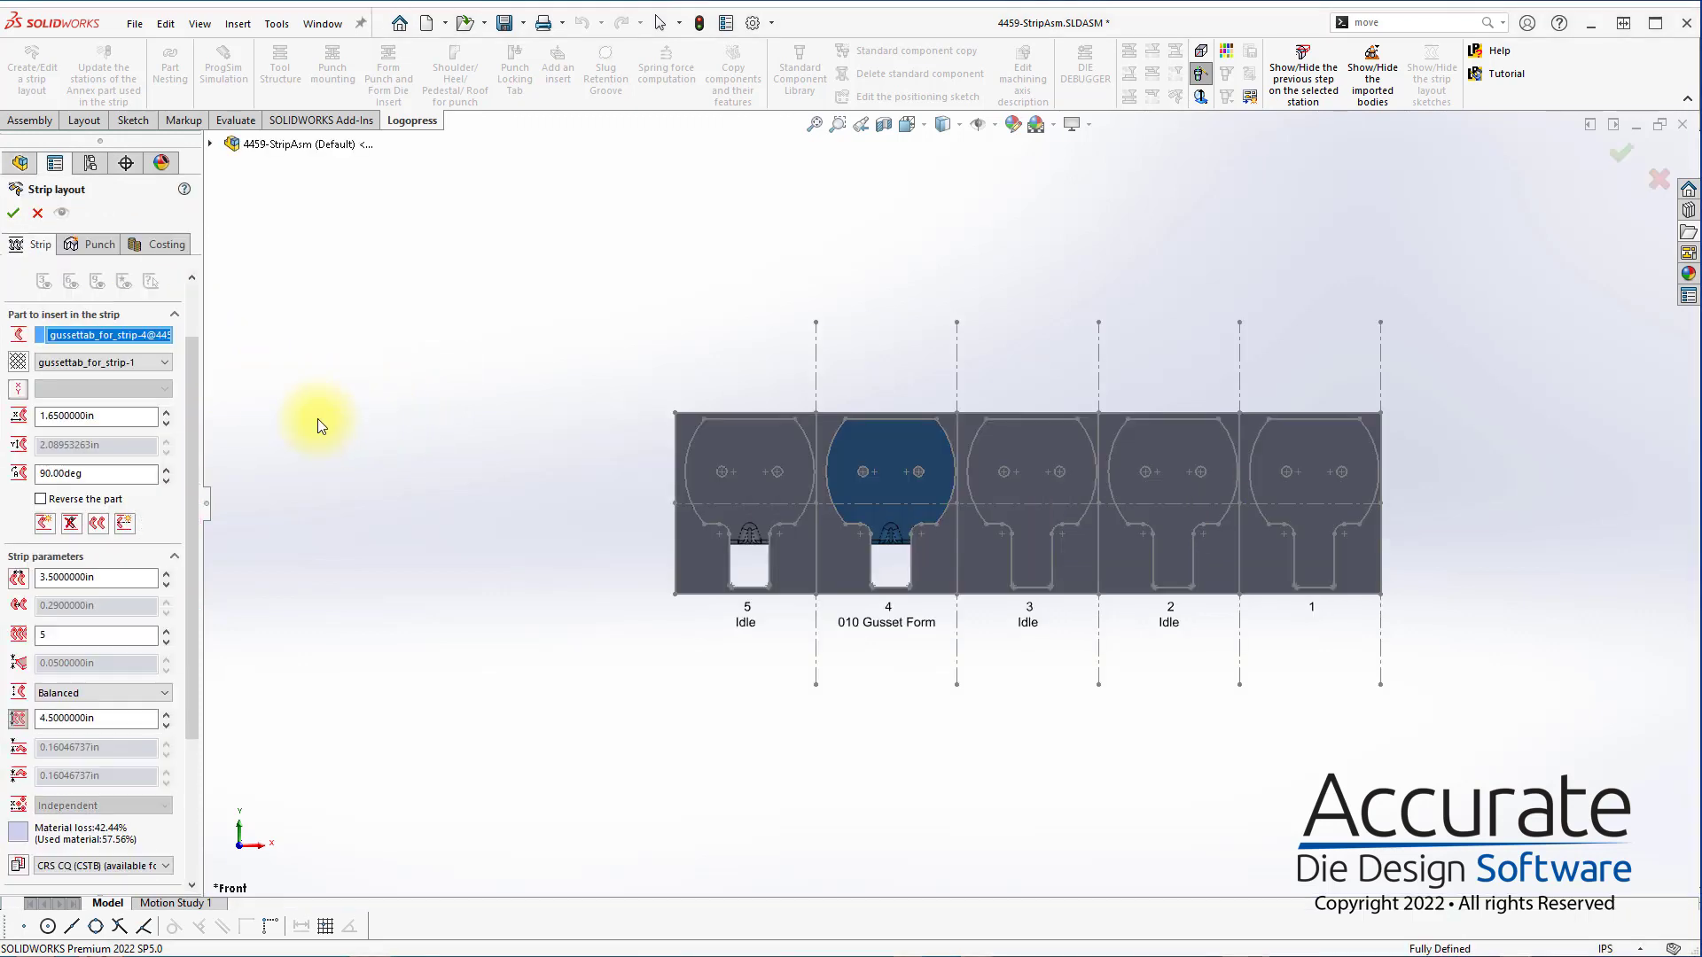
# Start adding pilot punches to the strip and open a sketch for placing them
pyautogui.click(99, 247)
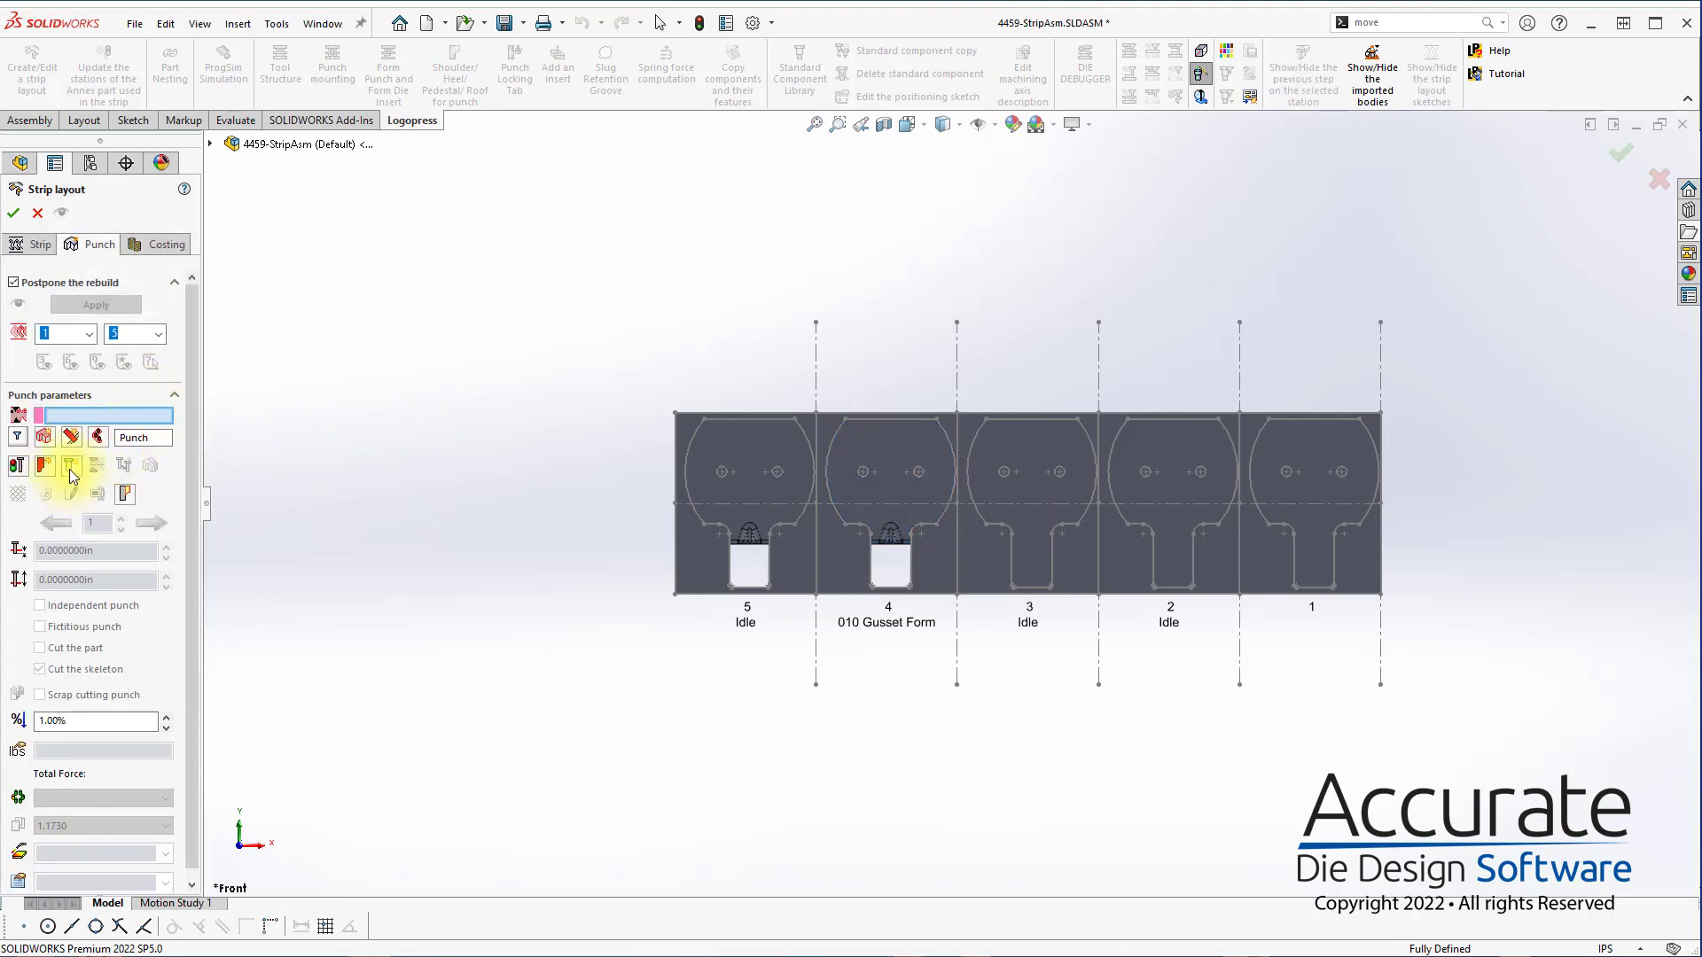
pyautogui.click(69, 470)
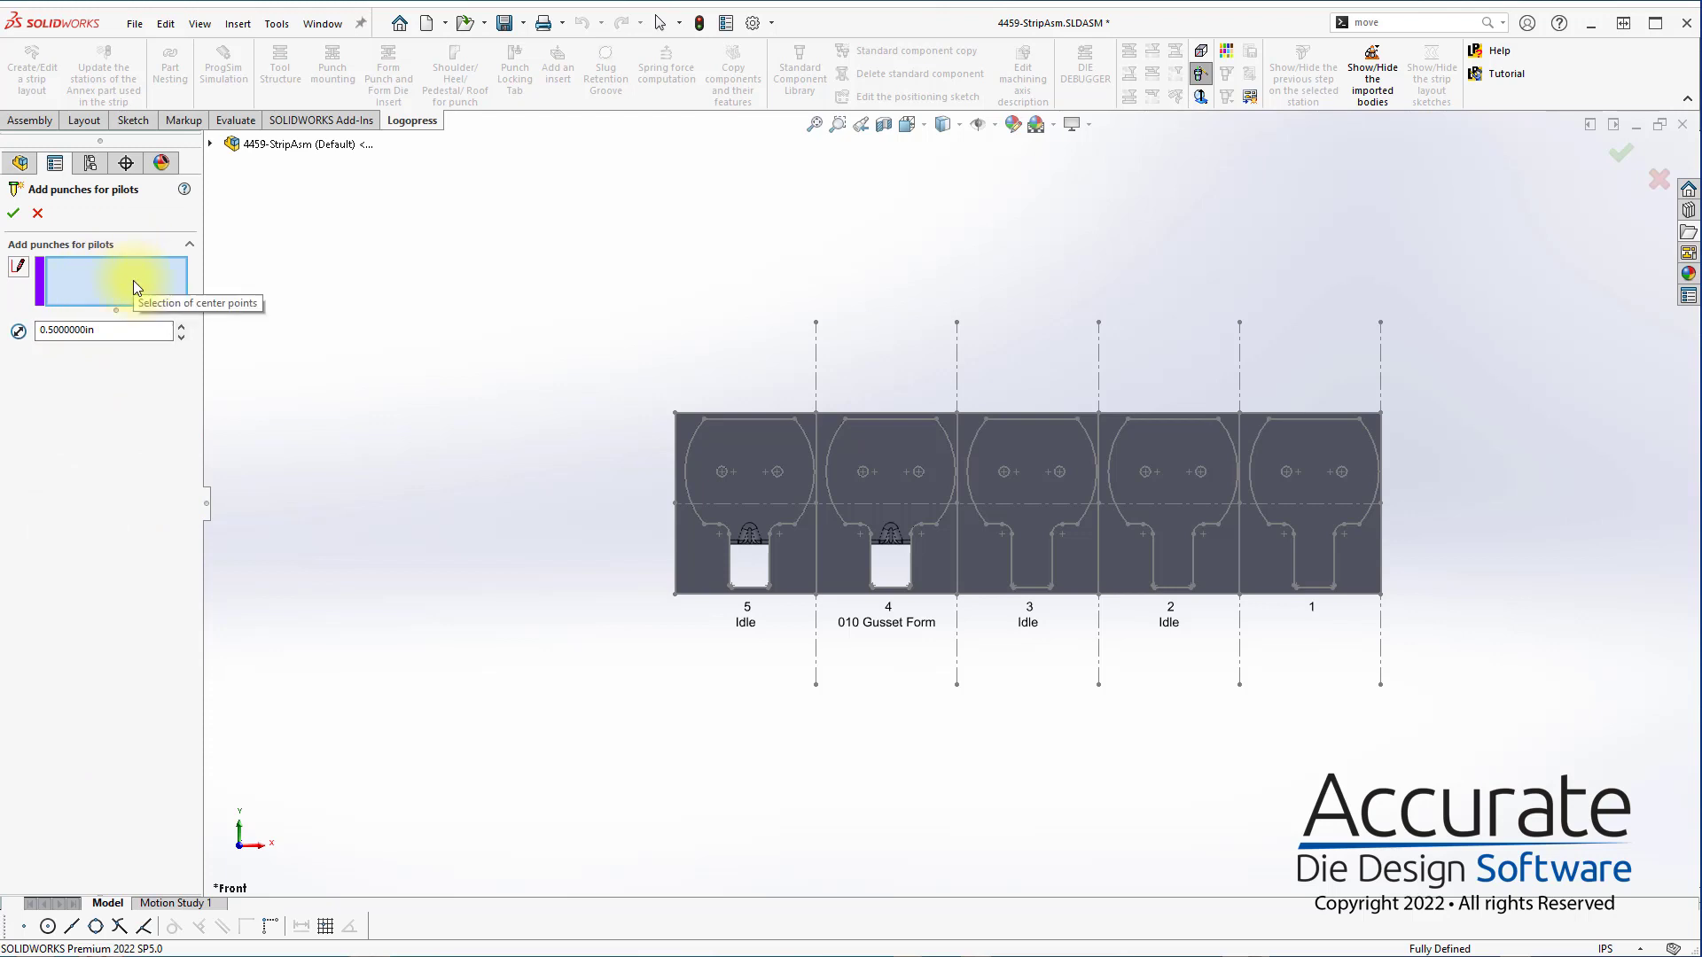
pyautogui.click(17, 272)
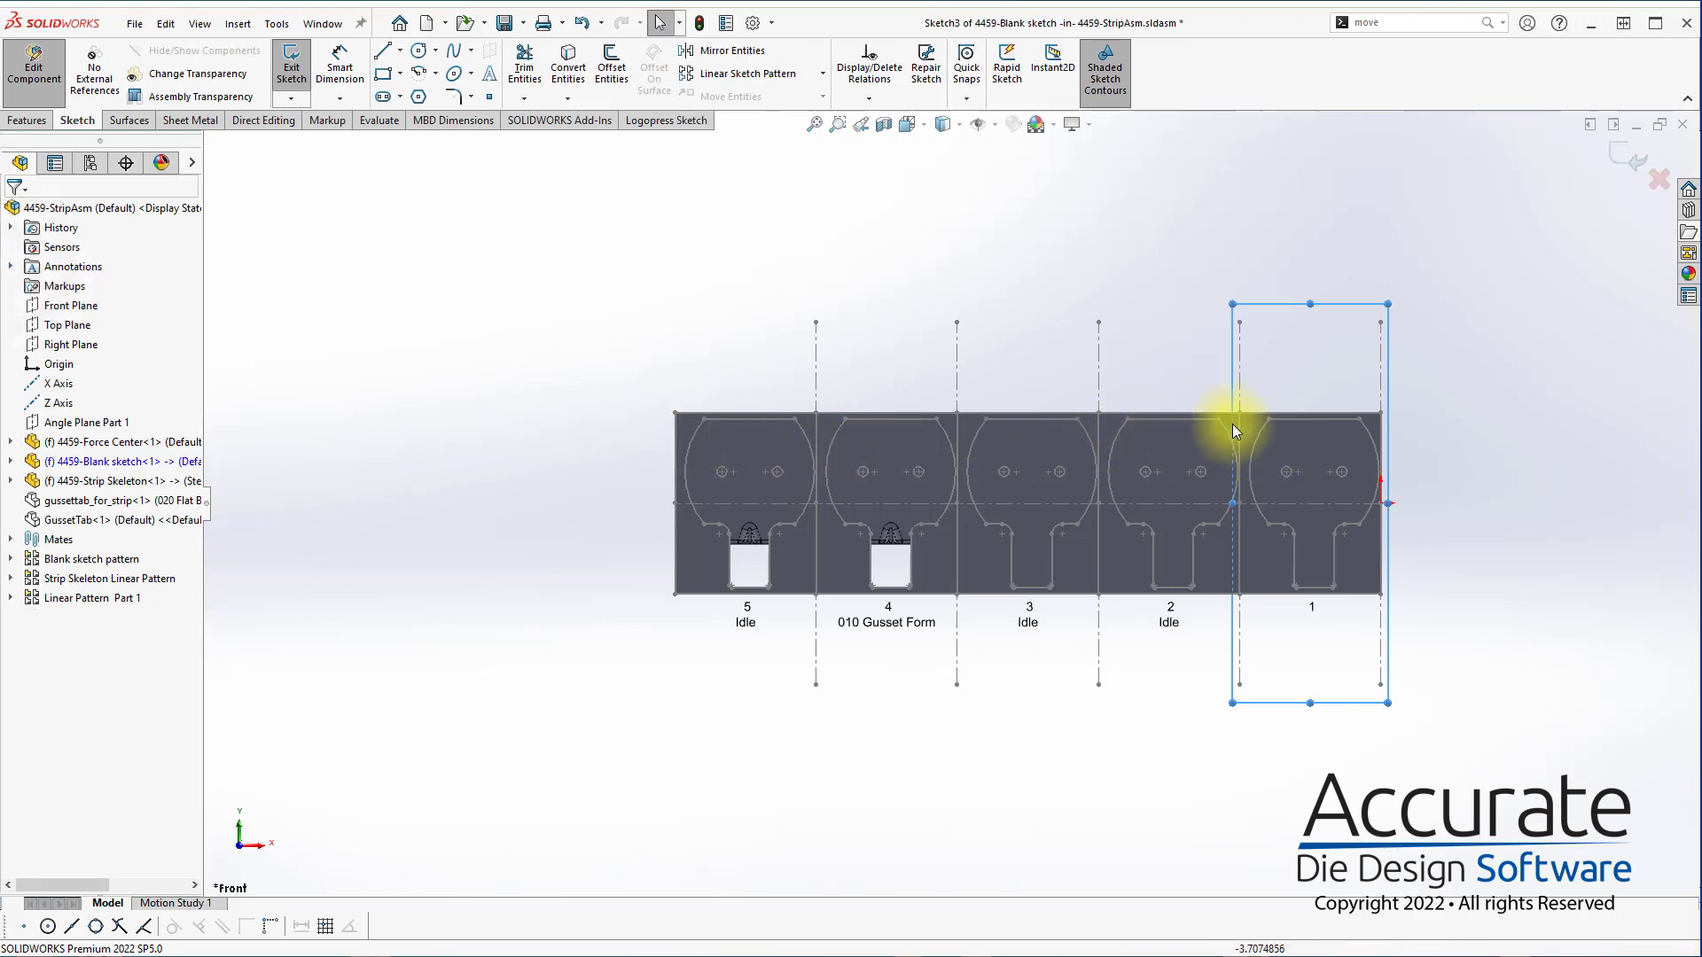
# Convert the facing arcs of the first two blanks and station 1's left hole into construction geometry in the pilot sketch
pyautogui.scroll(-5, 1232, 425)
pyautogui.click(1198, 470)
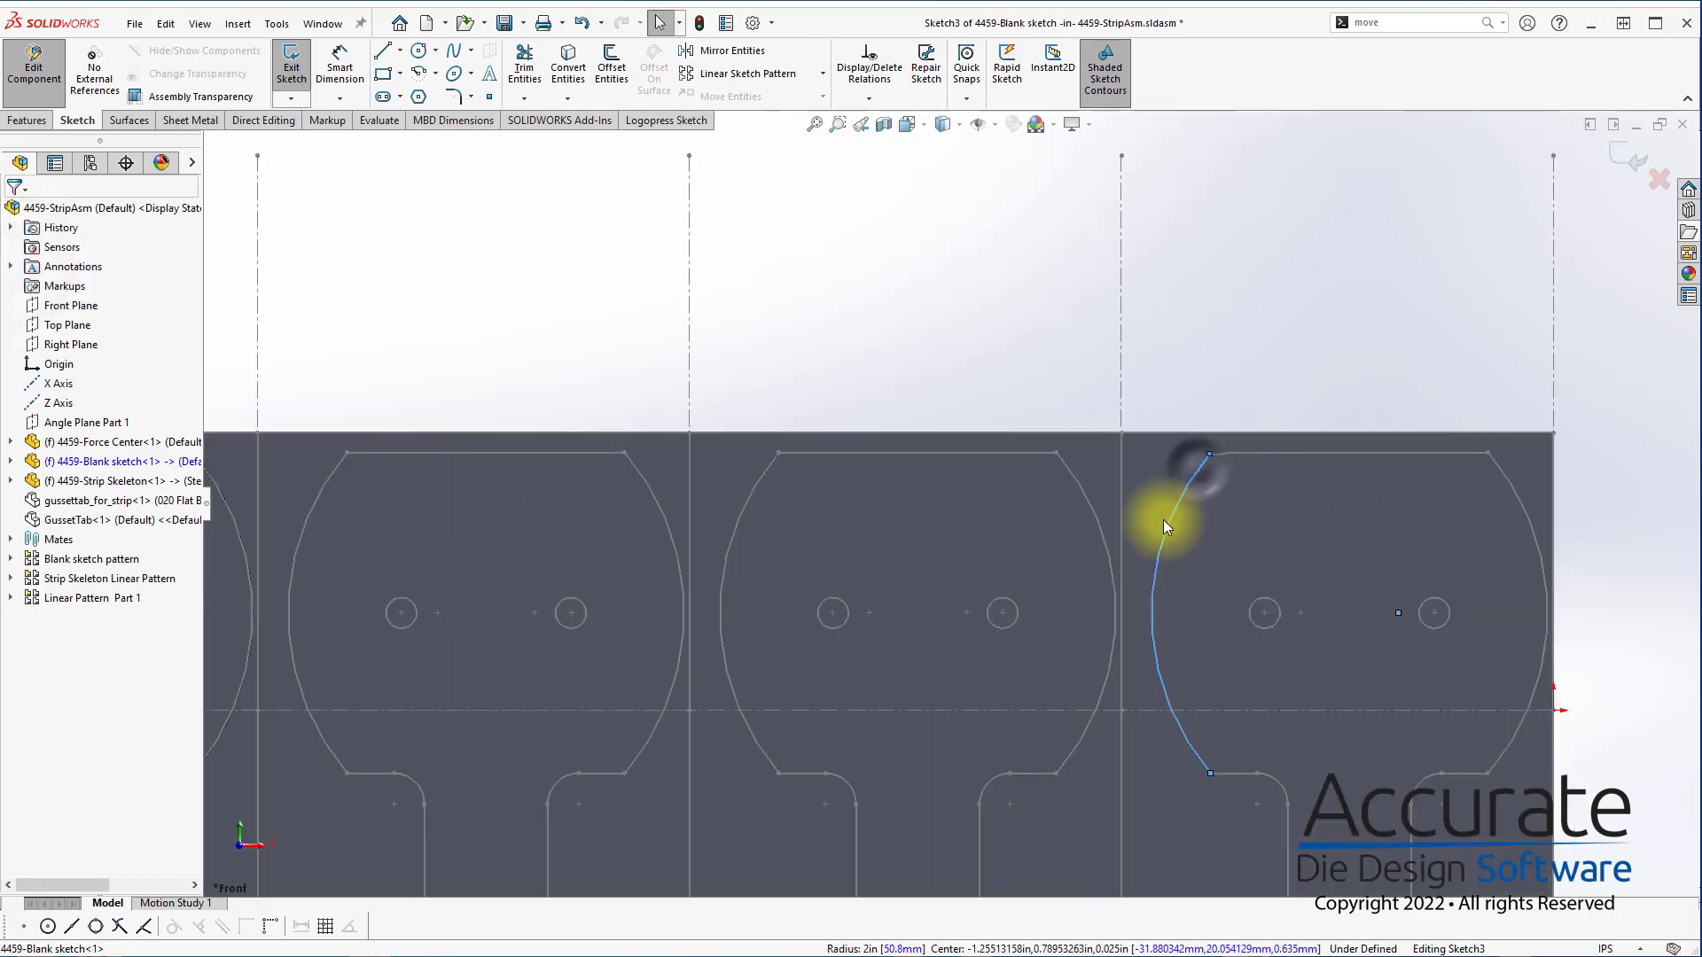
pyautogui.keyDown('ctrl'); pyautogui.click(1098, 520); pyautogui.keyUp('ctrl')
pyautogui.keyDown('ctrl'); pyautogui.click(1098, 519); pyautogui.keyUp('ctrl')
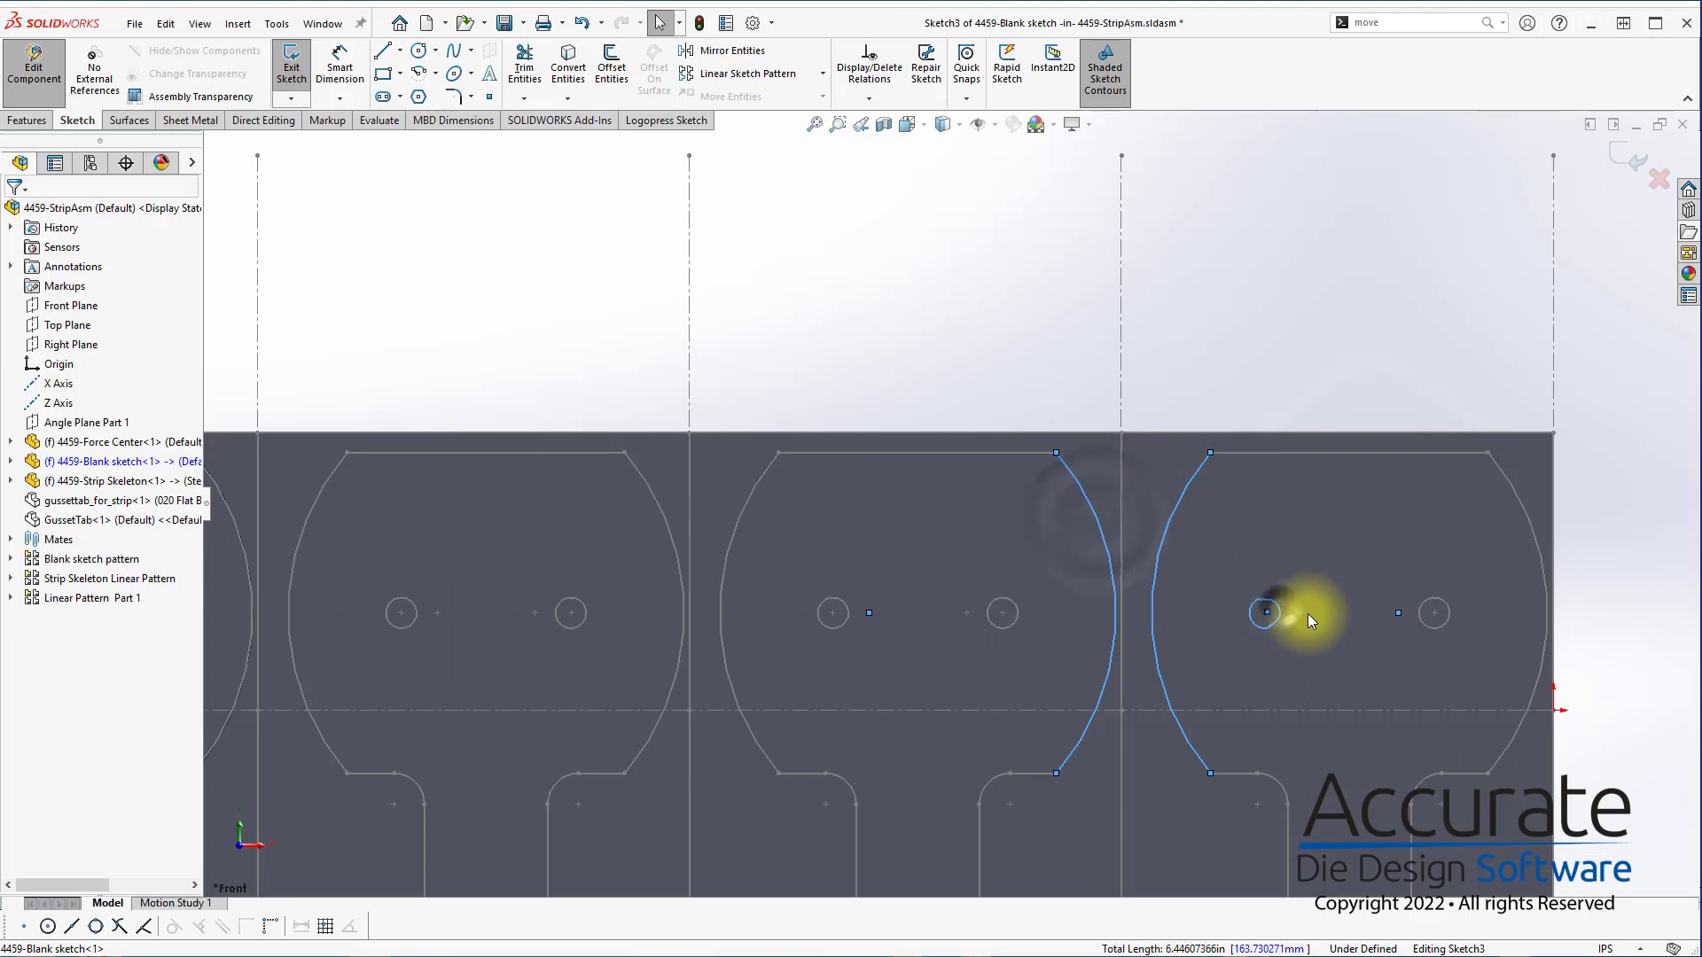
pyautogui.keyDown('ctrl'); pyautogui.click(1250, 611); pyautogui.keyUp('ctrl')
pyautogui.click(667, 121)
pyautogui.click(528, 51)
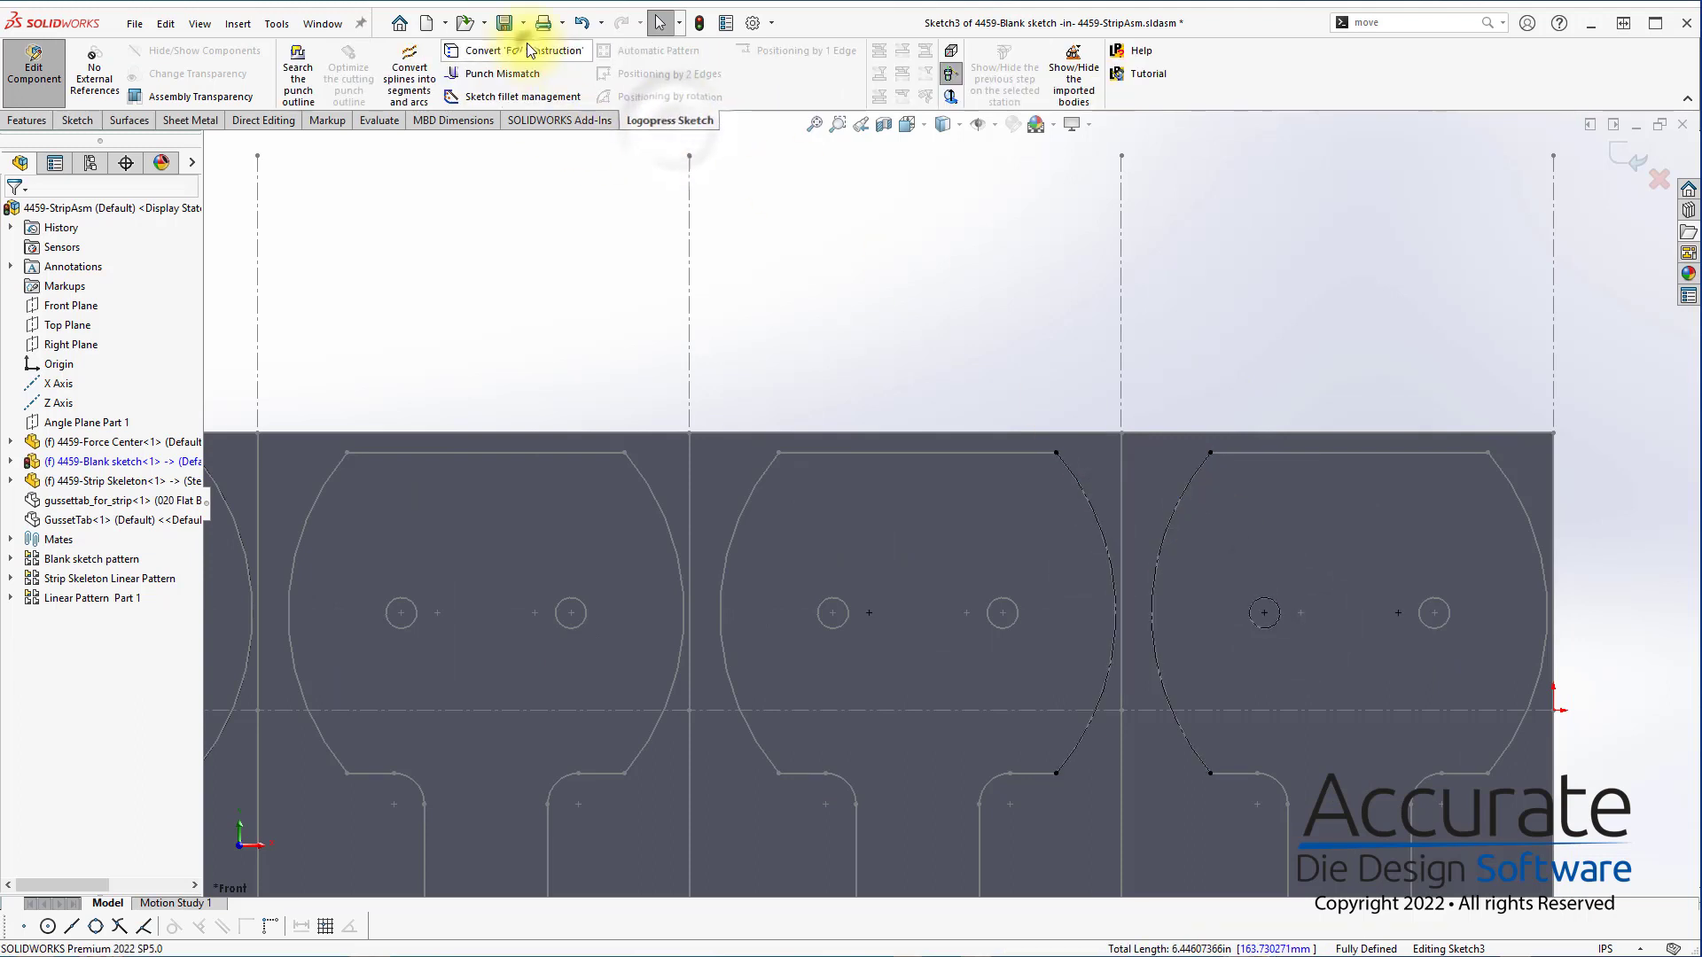
# Draw a horizontal construction line joining the upper ends of the two converted arcs
pyautogui.click(1053, 227)
pyautogui.press('s')
pyautogui.click(1078, 314)
pyautogui.click(1099, 342)
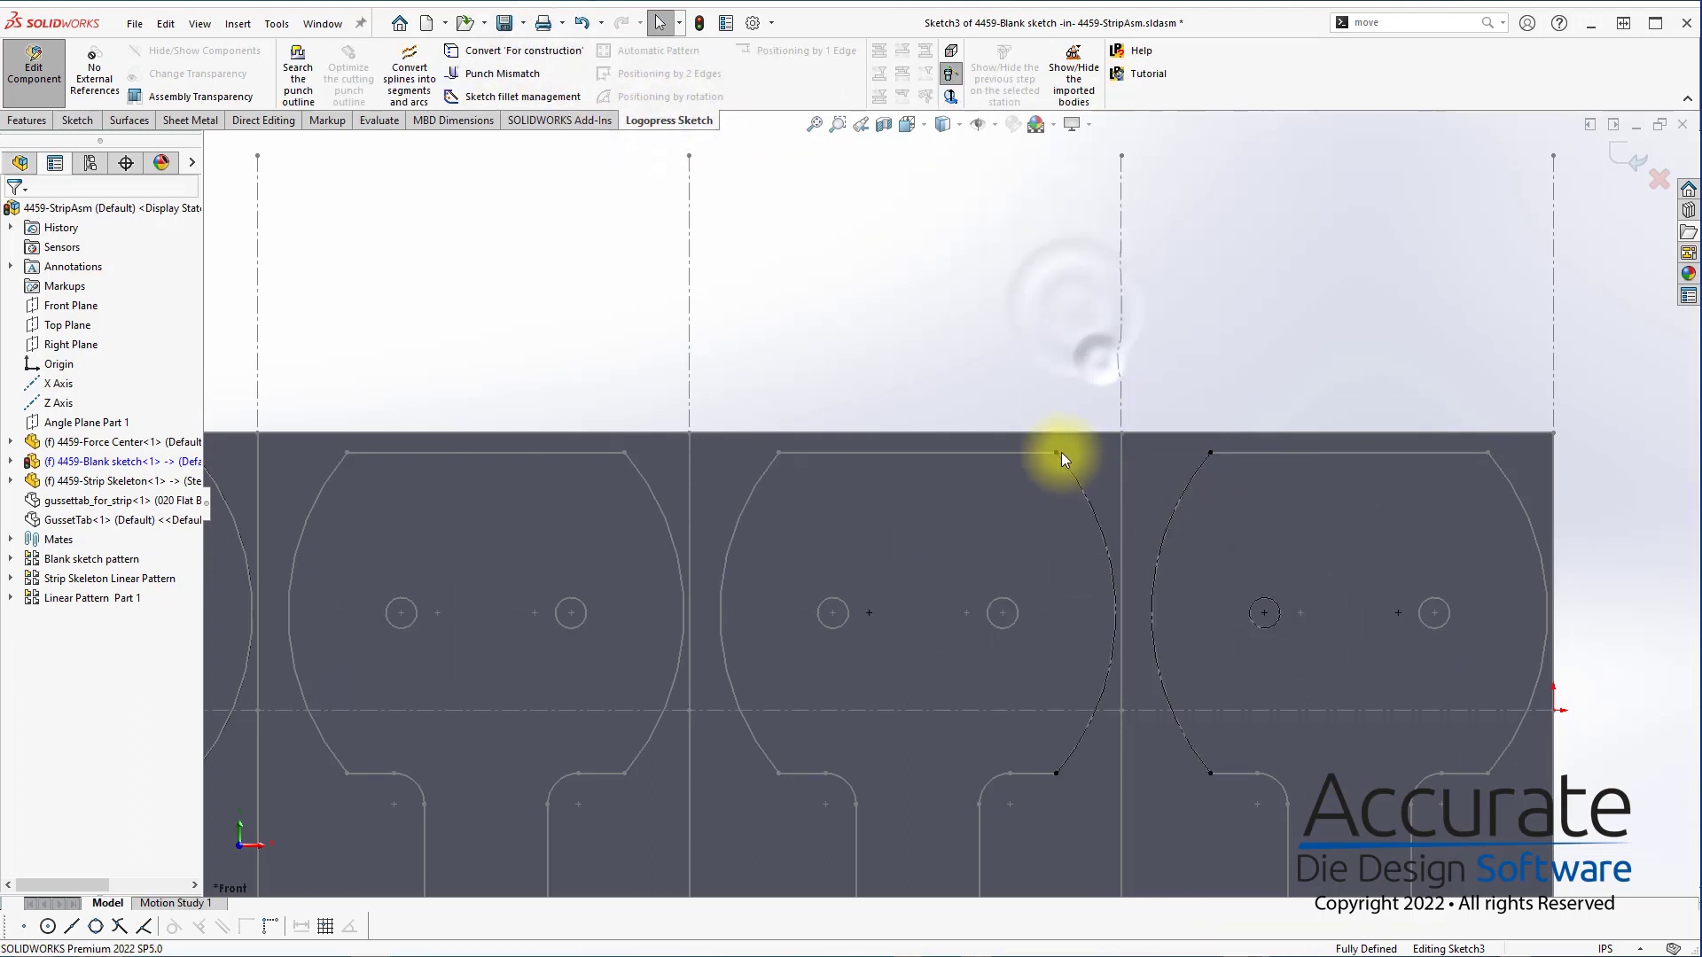
pyautogui.click(1056, 452)
pyautogui.click(1210, 452)
pyautogui.press('Escape')
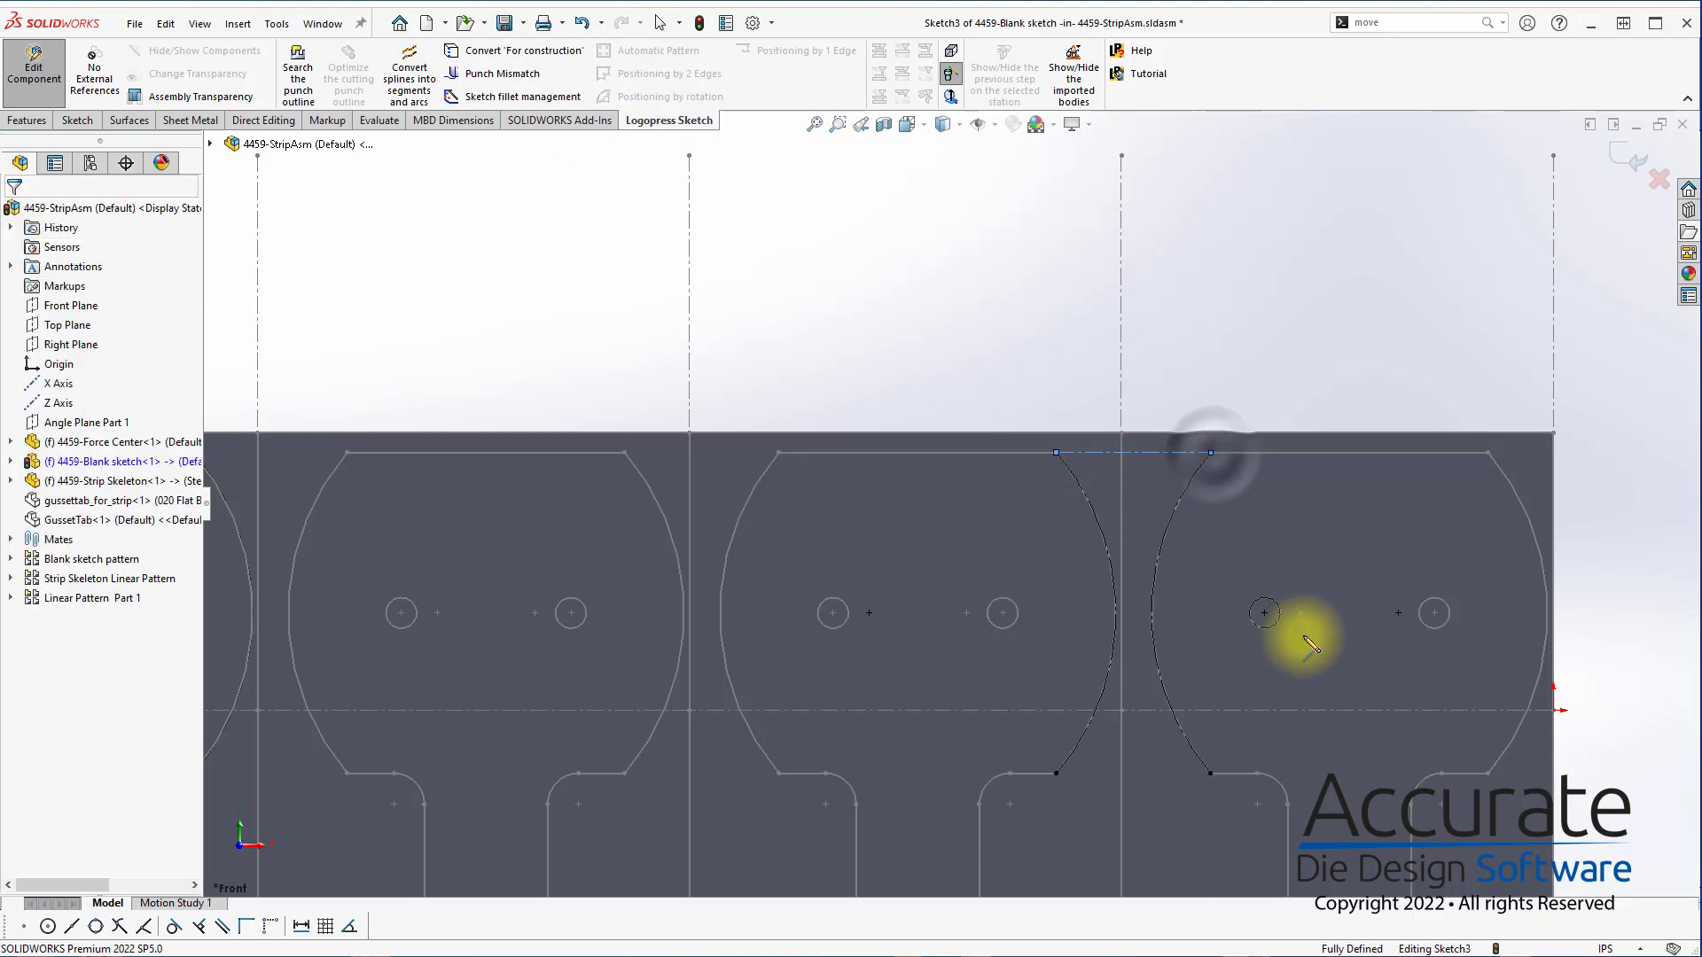
# Draw a horizontal construction line from the converted hole's centre to the gap between the two arcs
pyautogui.press('s')
pyautogui.click(1288, 649)
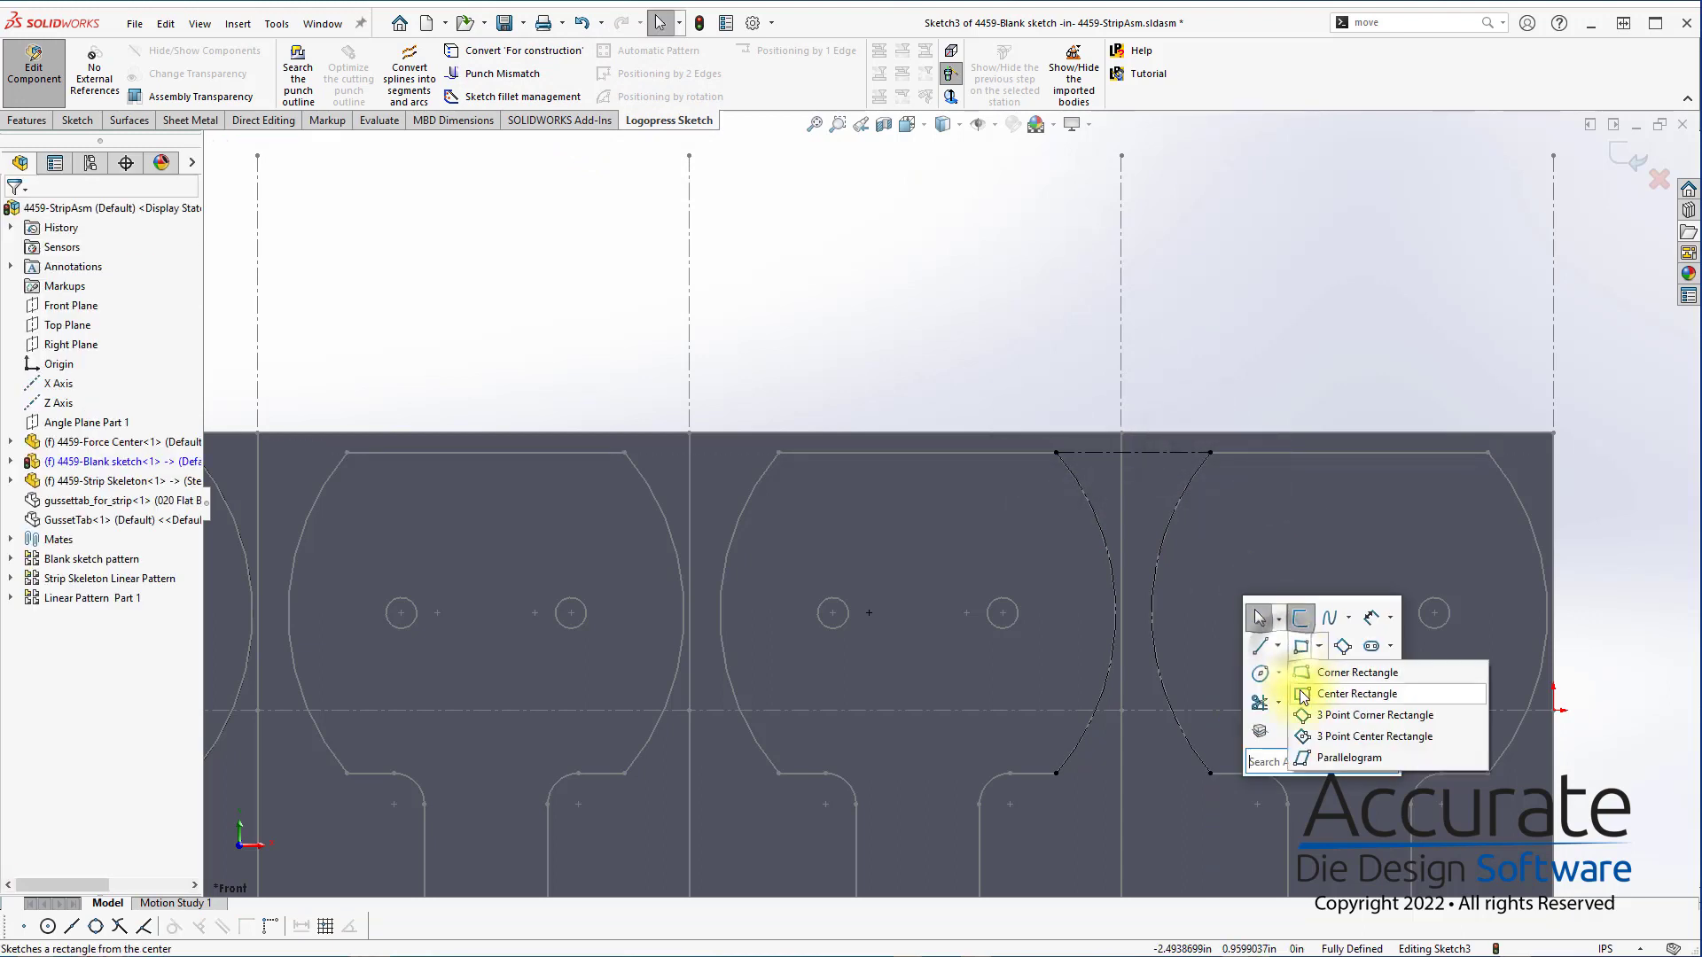
pyautogui.click(1279, 649)
pyautogui.click(1293, 694)
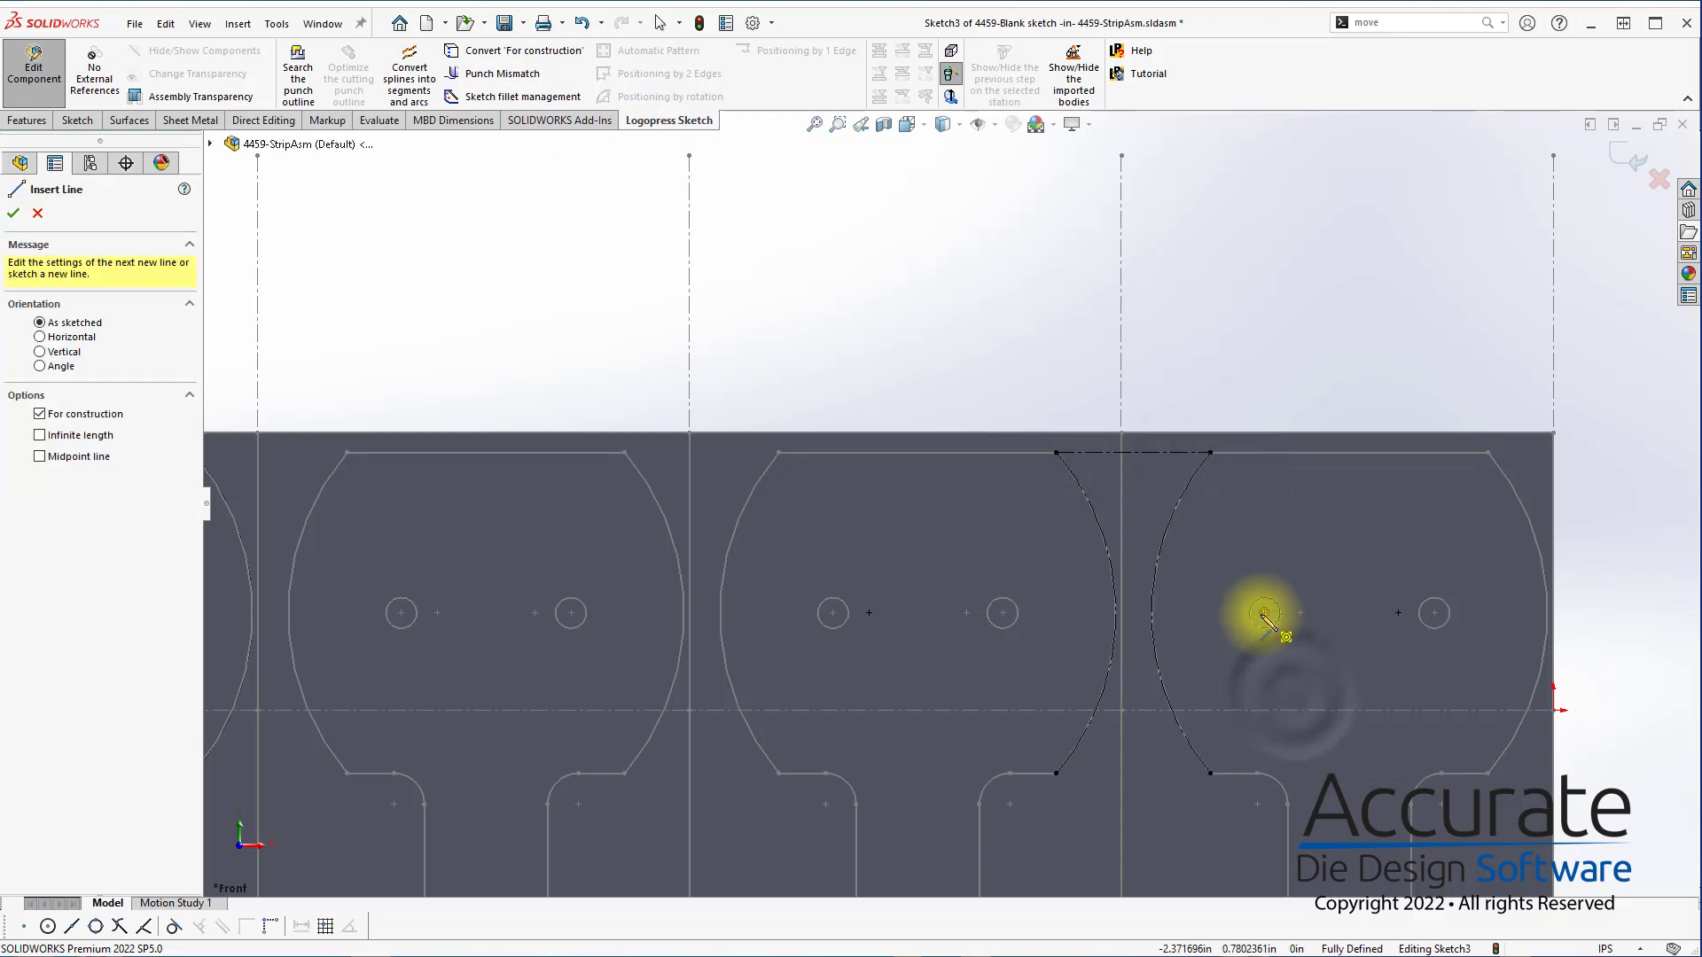
pyautogui.click(1265, 612)
pyautogui.click(1137, 612)
pyautogui.press('Escape')
# Draw a vertical midpoint line centred on the free end of the construction line running from the hole
pyautogui.press('s')
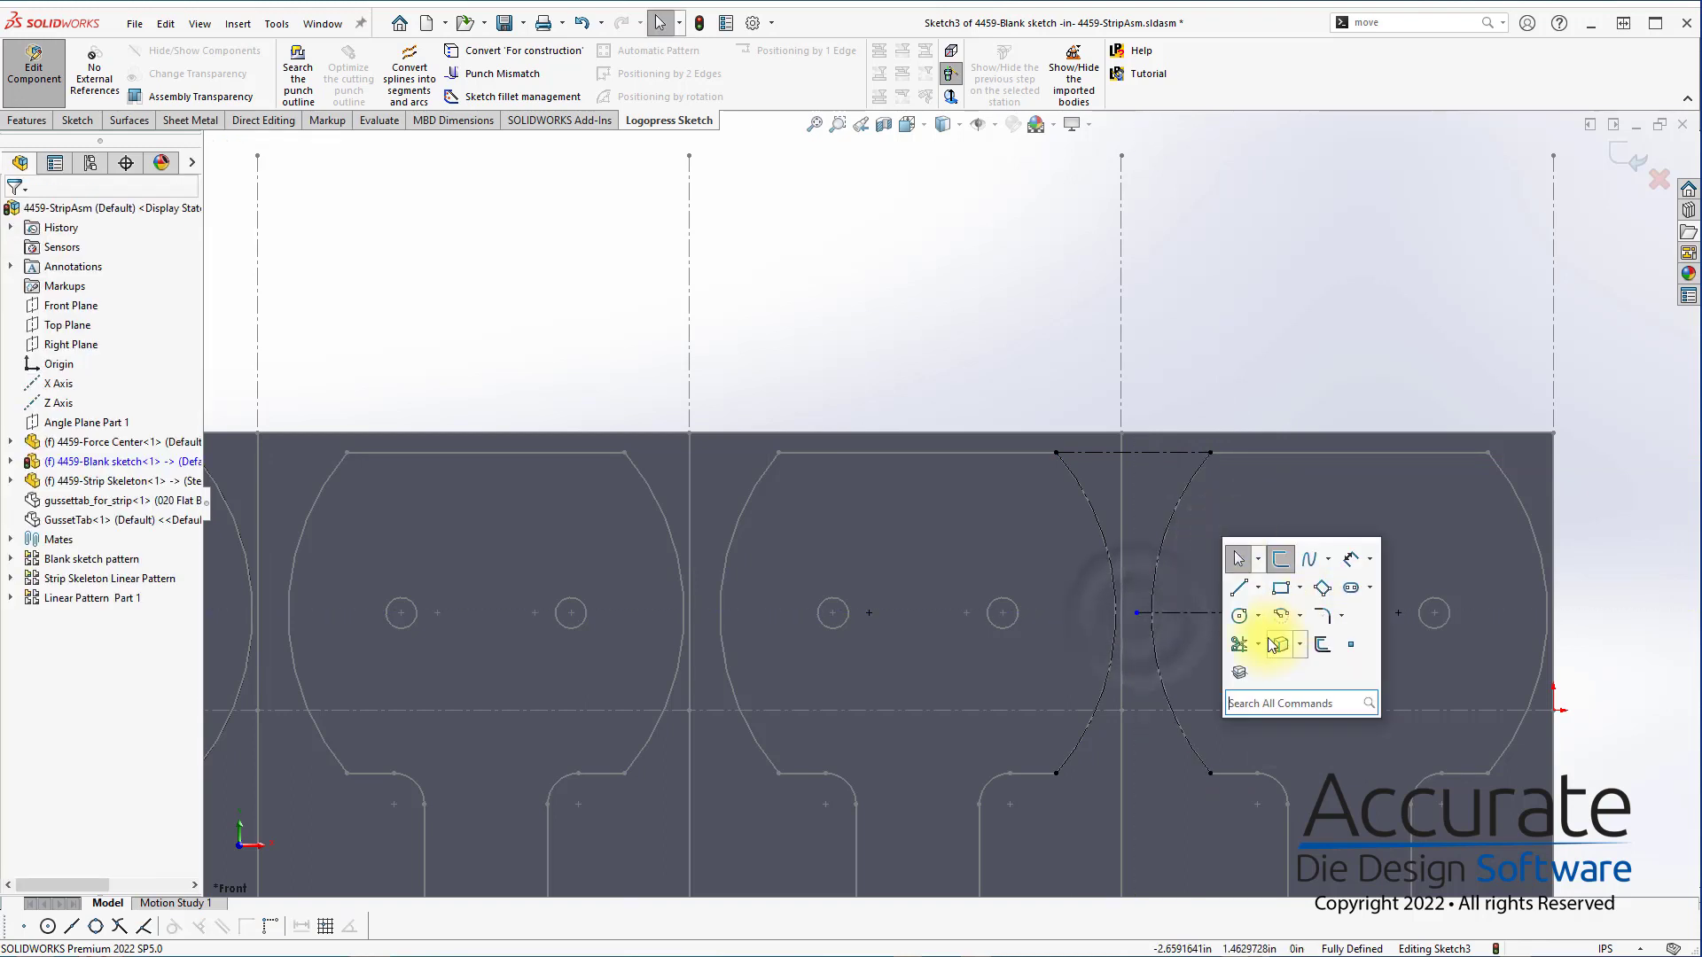
pyautogui.click(1300, 618)
pyautogui.click(1258, 617)
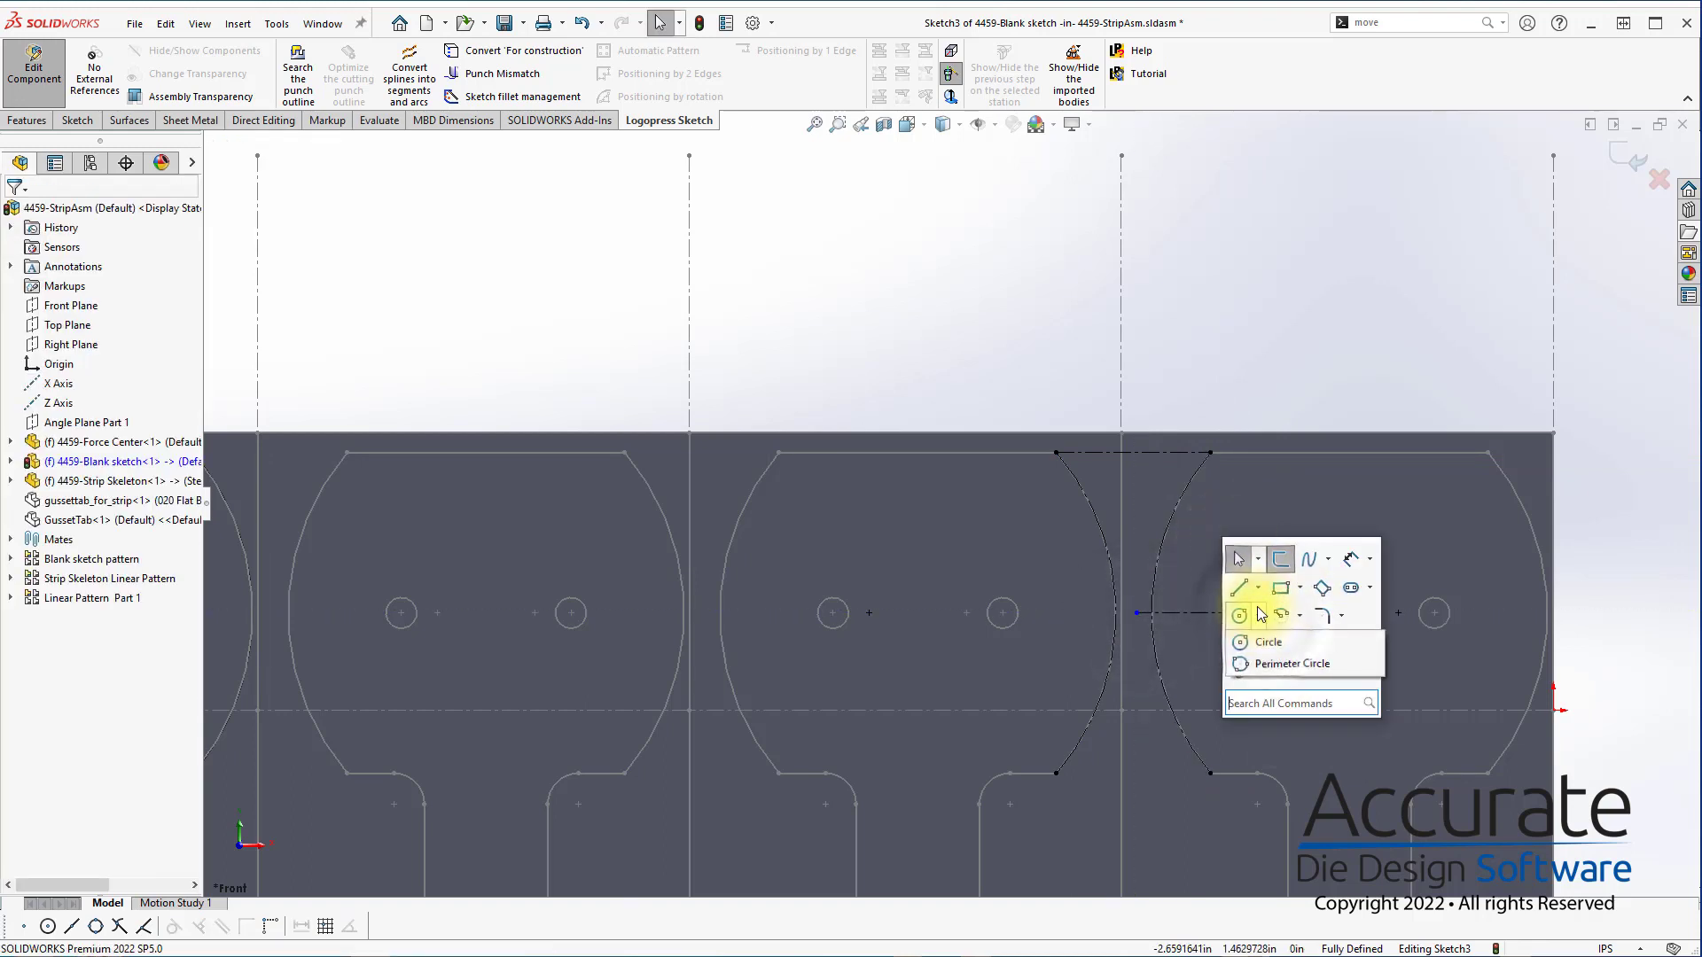
pyautogui.click(1259, 591)
pyautogui.click(1265, 614)
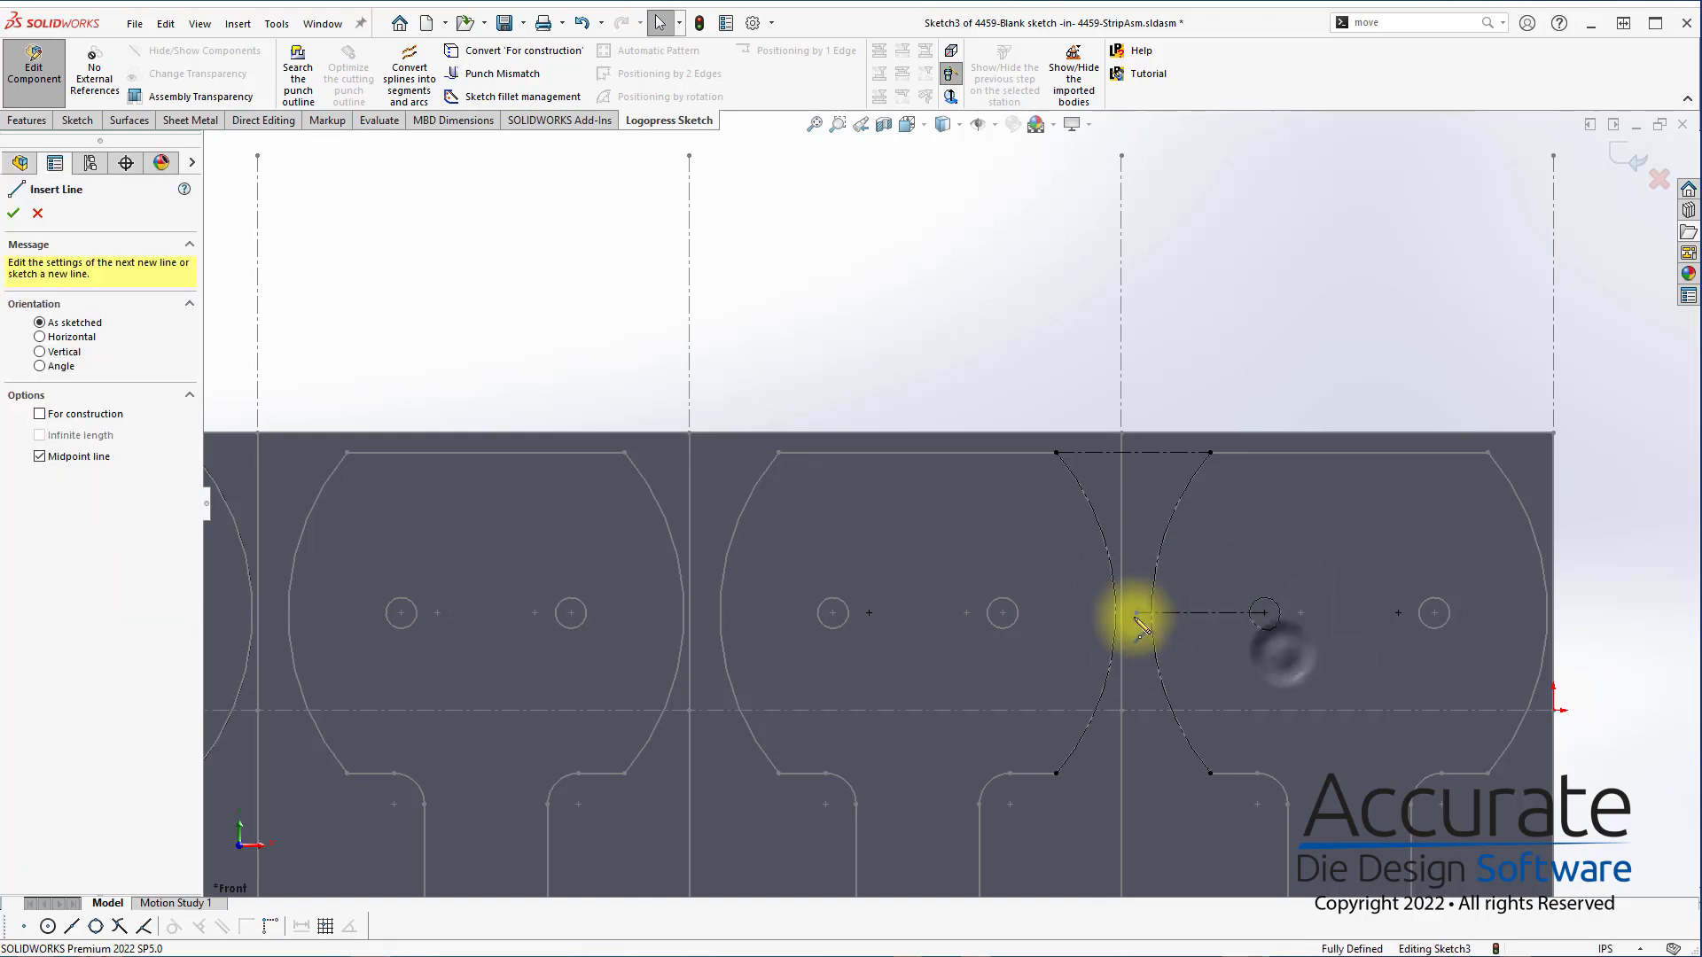
pyautogui.click(1137, 613)
pyautogui.click(1137, 519)
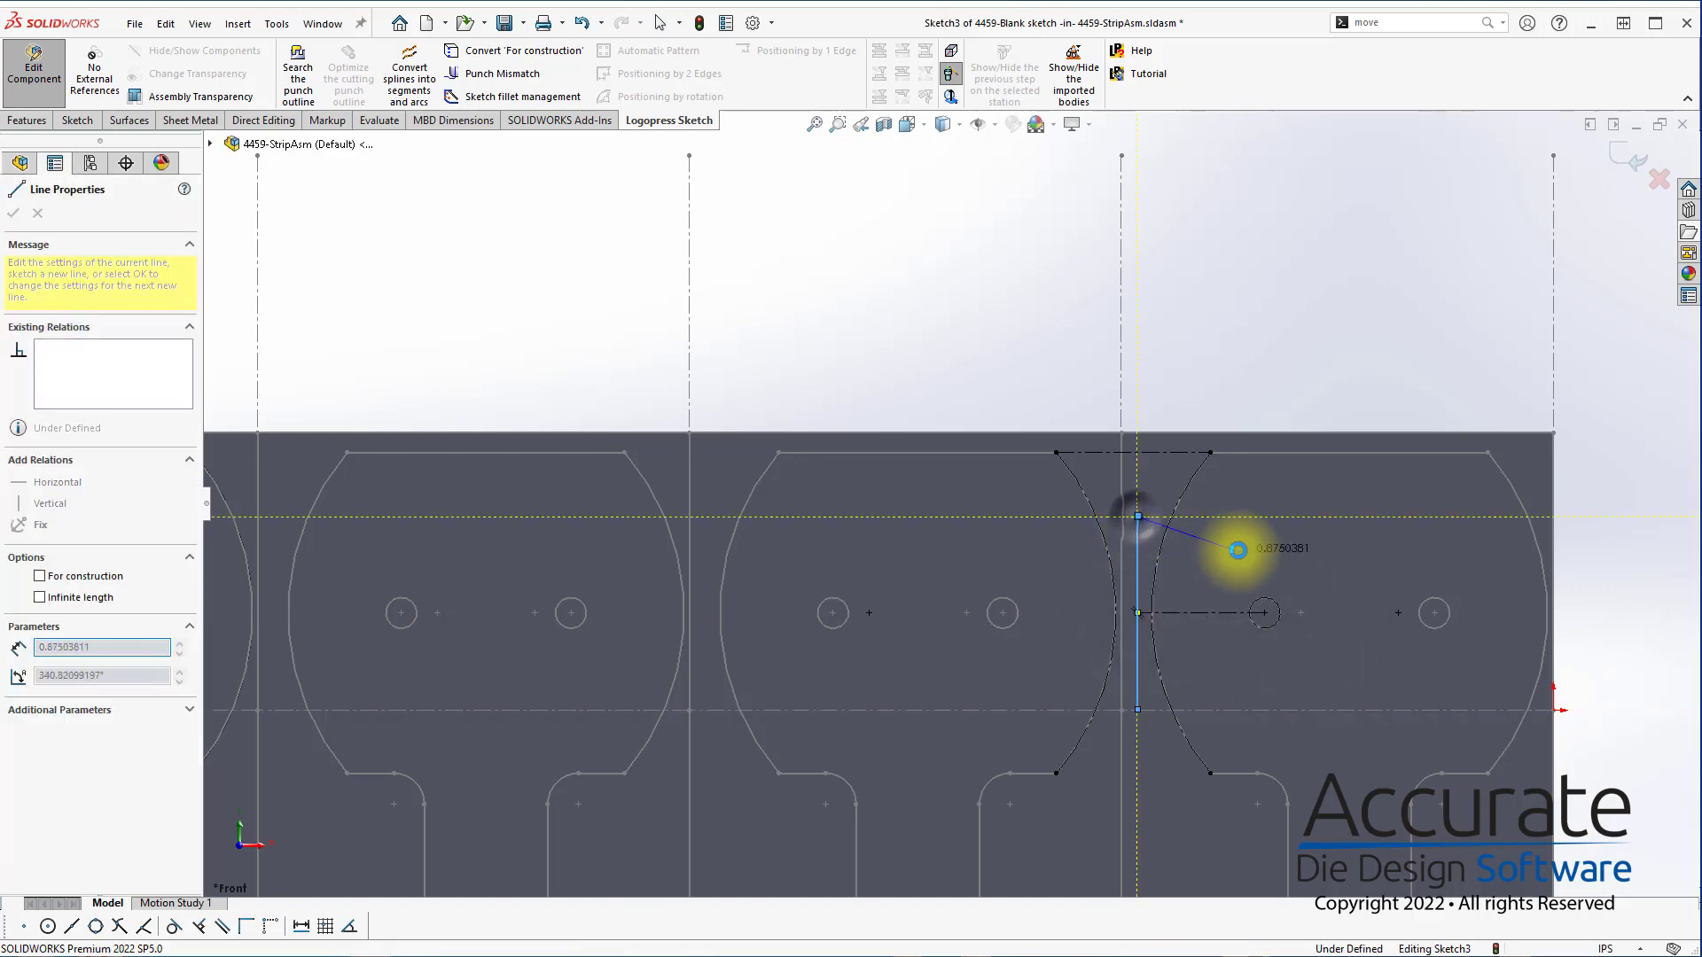
pyautogui.press('Escape')
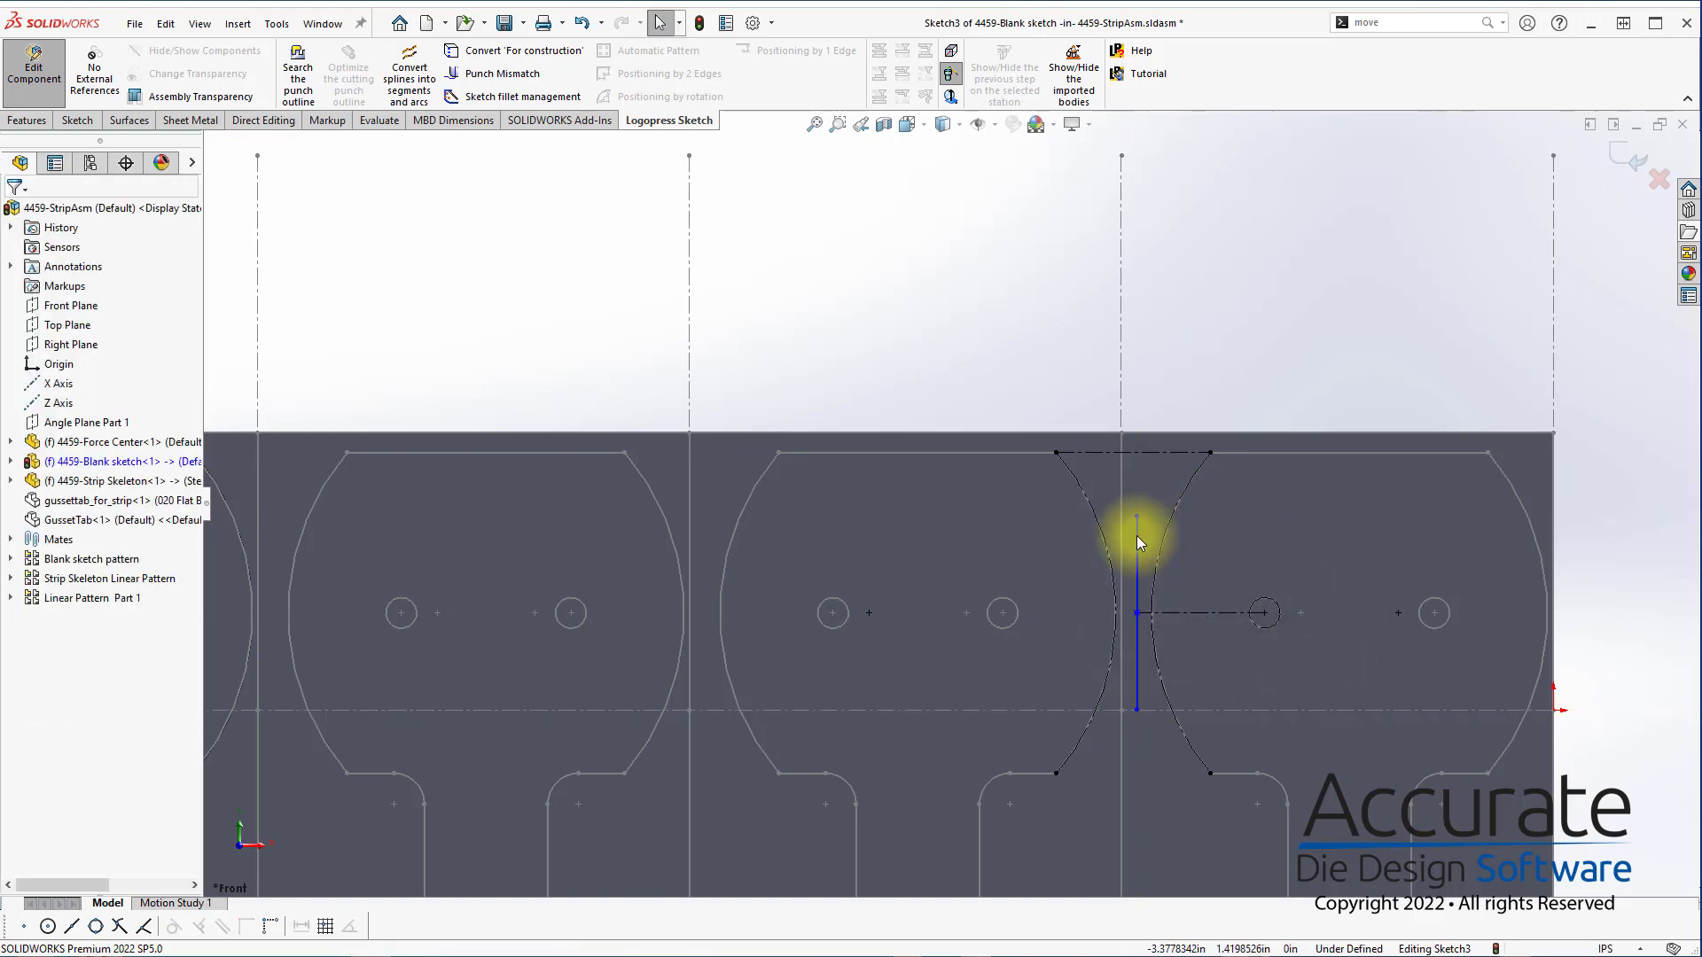
# Make the vertical line between the first two blanks coincident with the midpoint of the upper horizontal construction line
pyautogui.rightClick(1165, 452)
pyautogui.click(1233, 492)
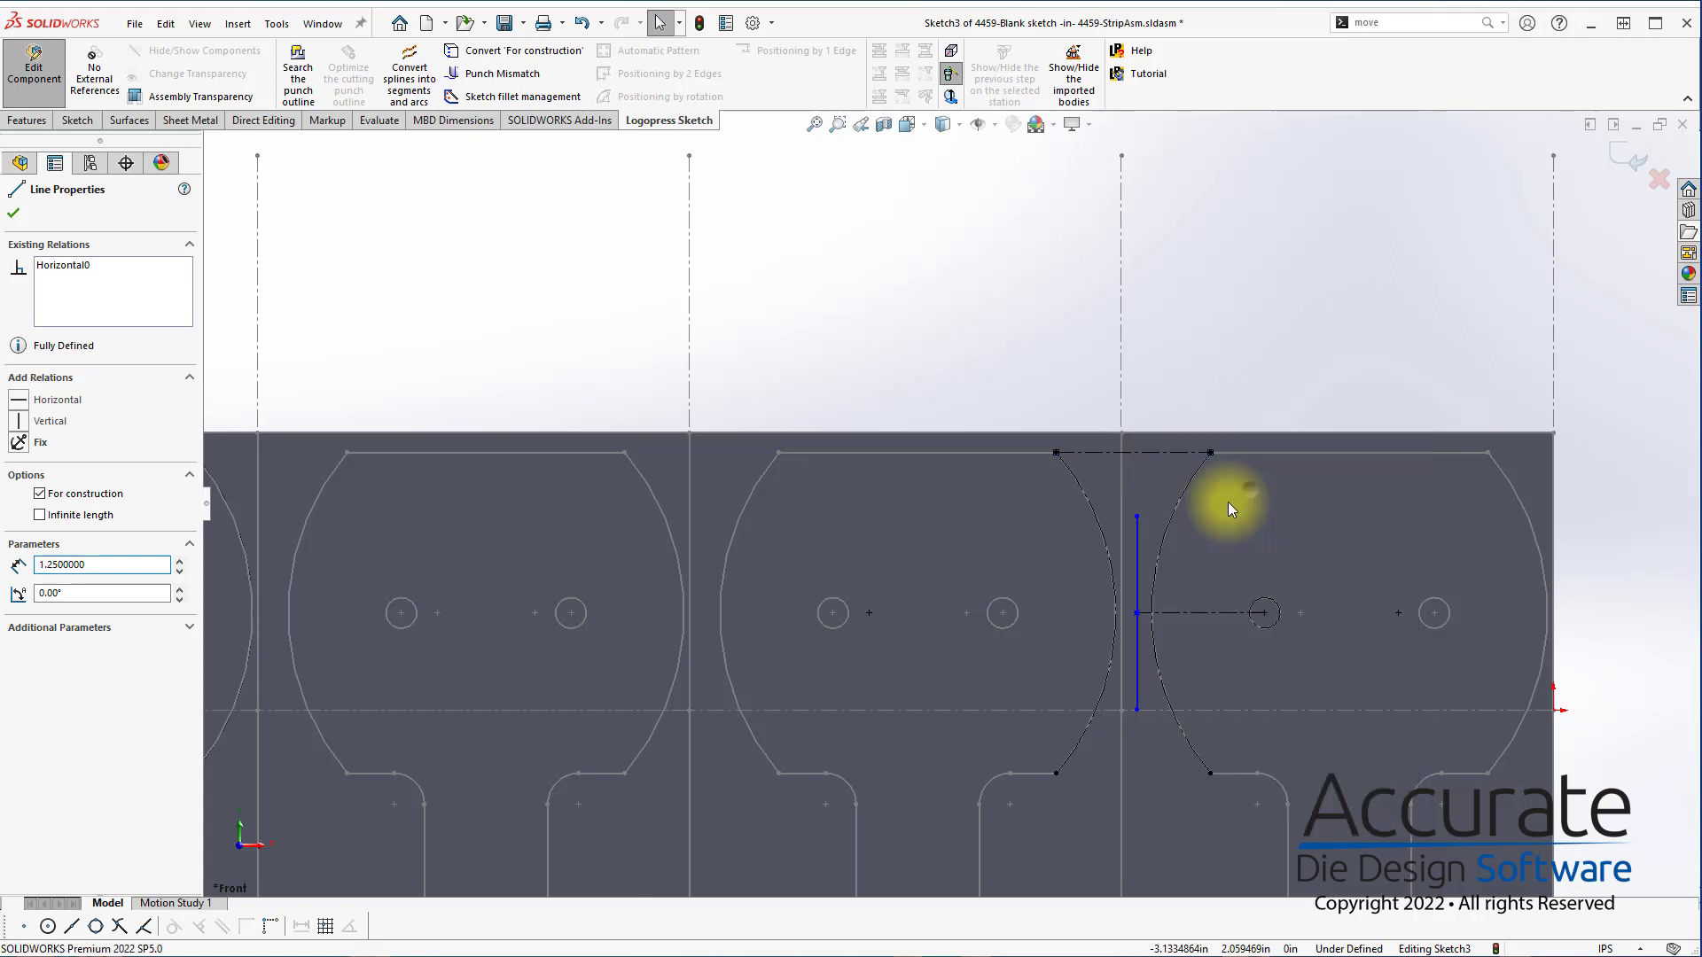
pyautogui.click(1138, 551)
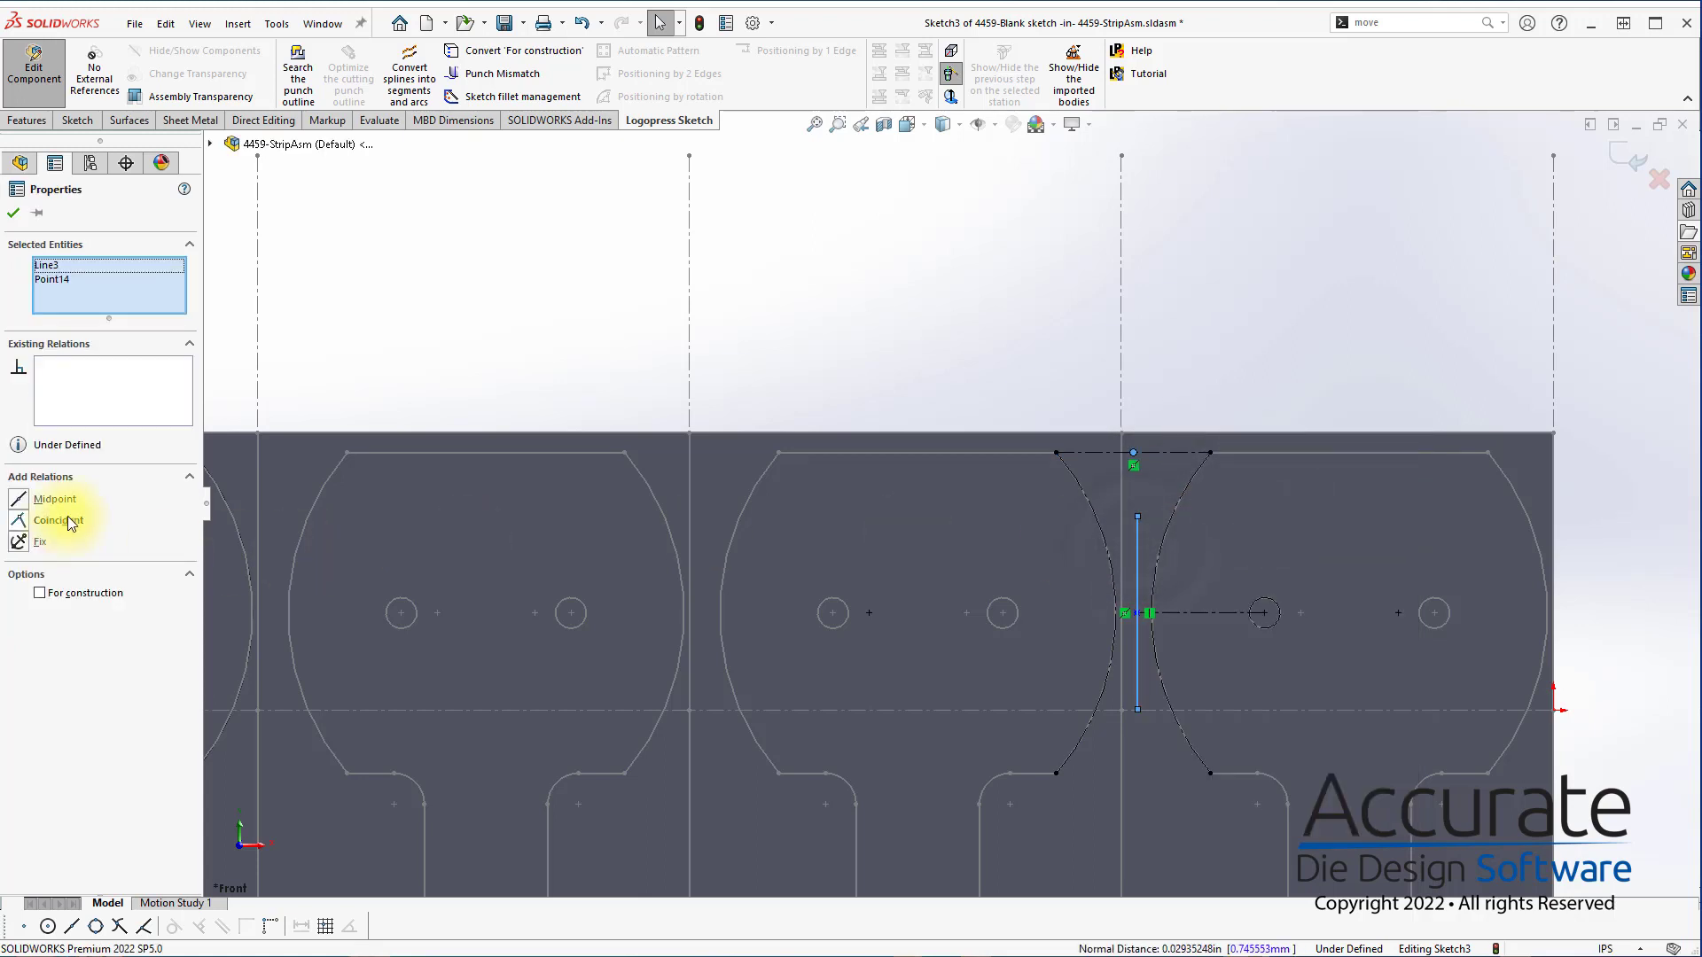
pyautogui.click(68, 520)
pyautogui.click(1167, 381)
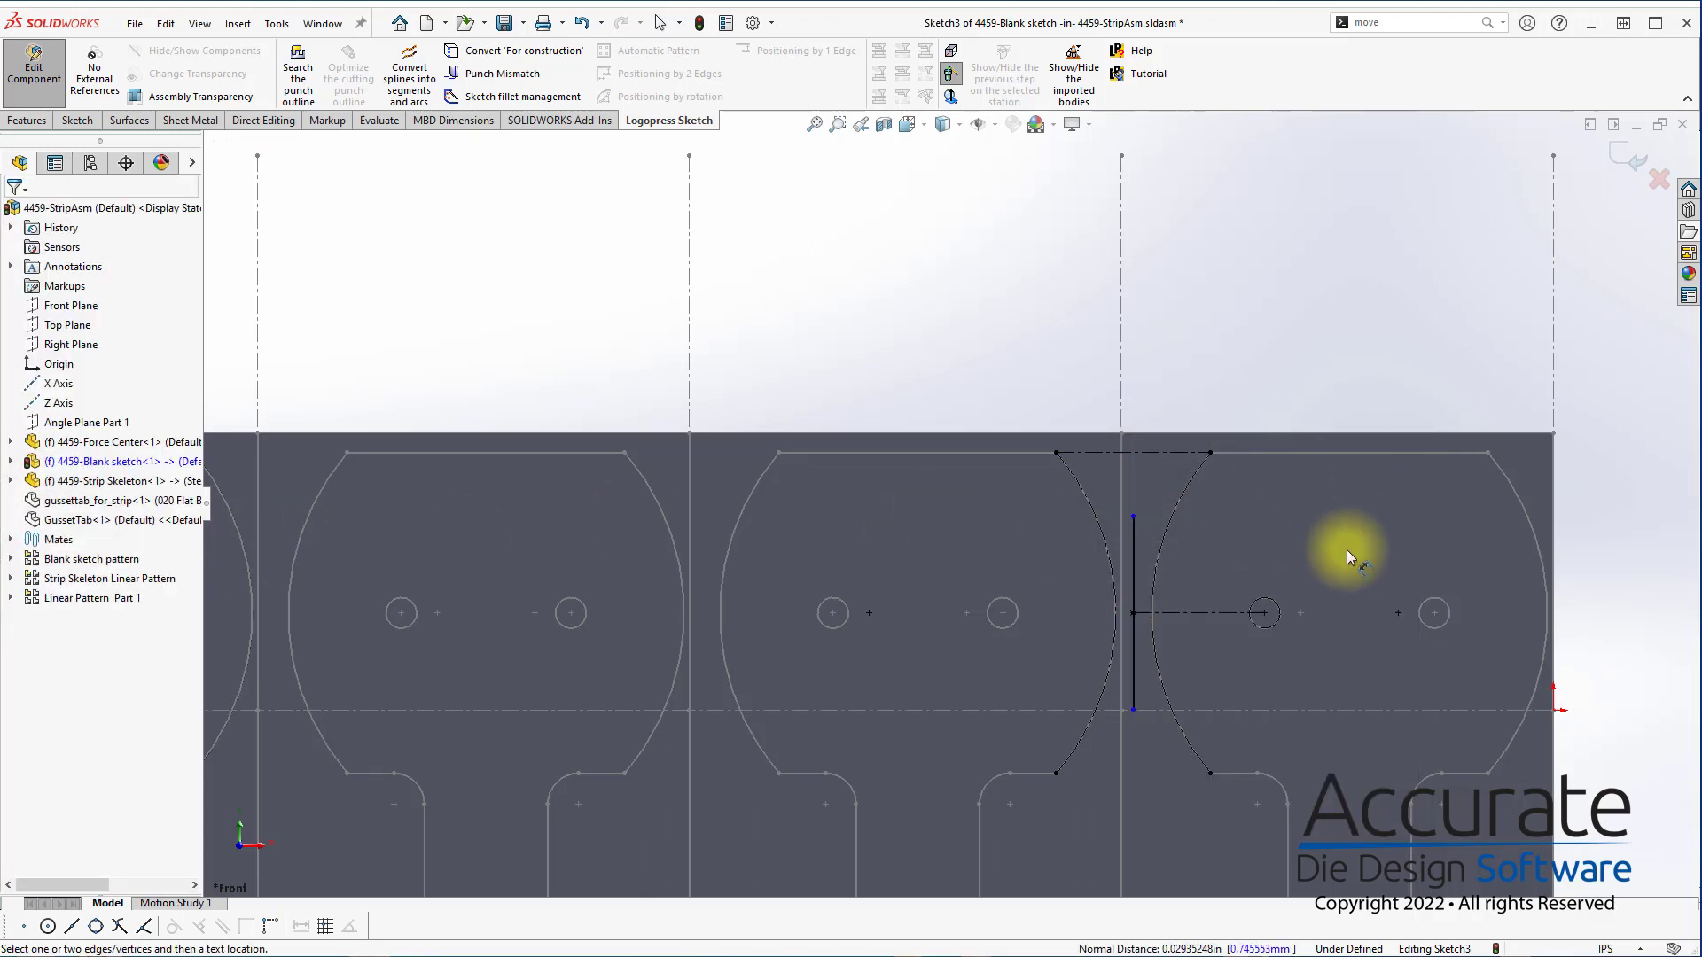
# Dimension the vertical line's length at 1.875 in and exit the pilot sketch
pyautogui.click(1133, 563)
pyautogui.click(1049, 570)
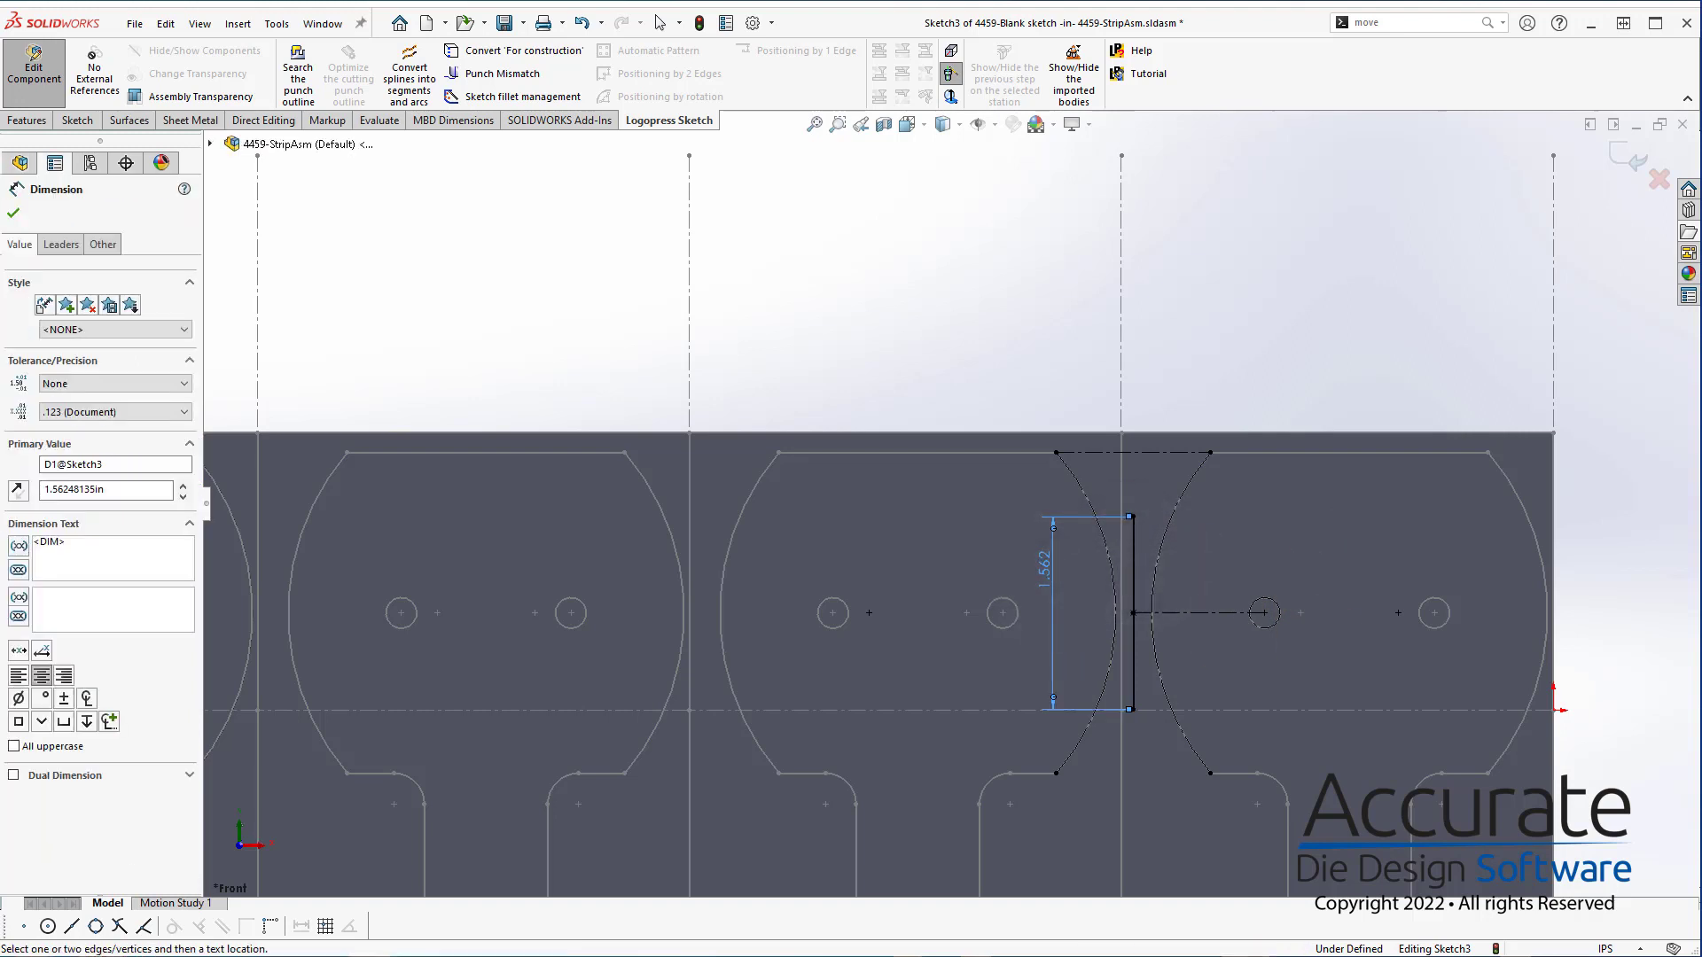
pyautogui.click(972, 572)
pyautogui.doubleClick(1054, 572)
pyautogui.write('1.875')
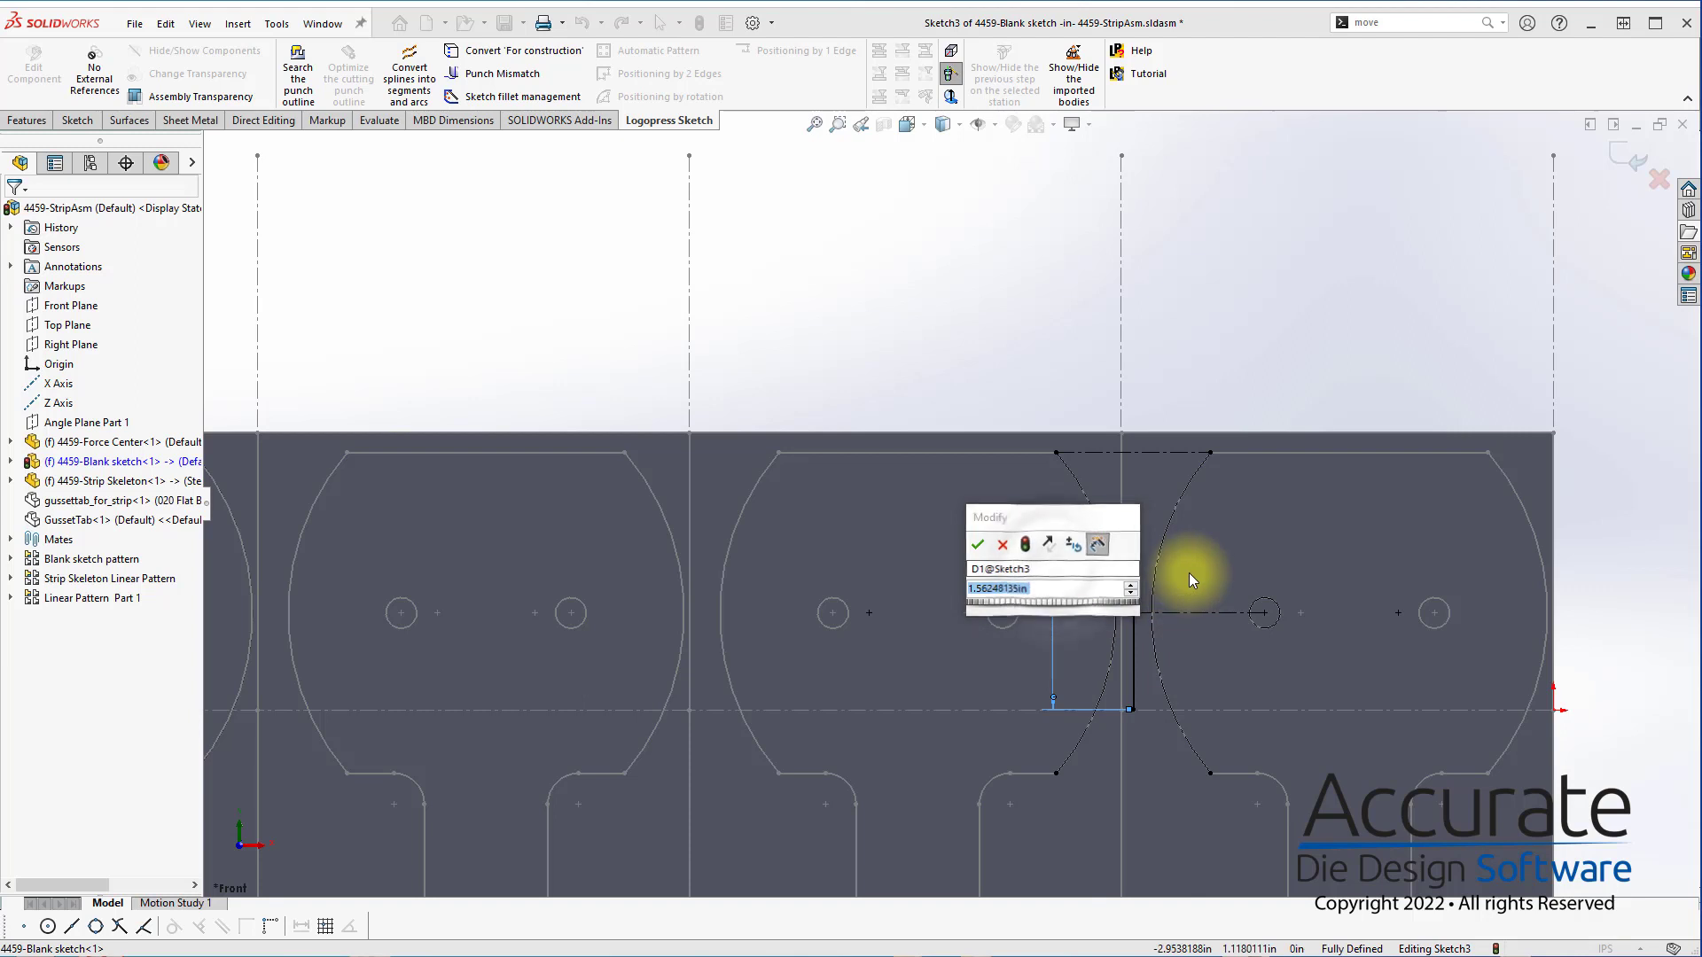
pyautogui.press('Return')
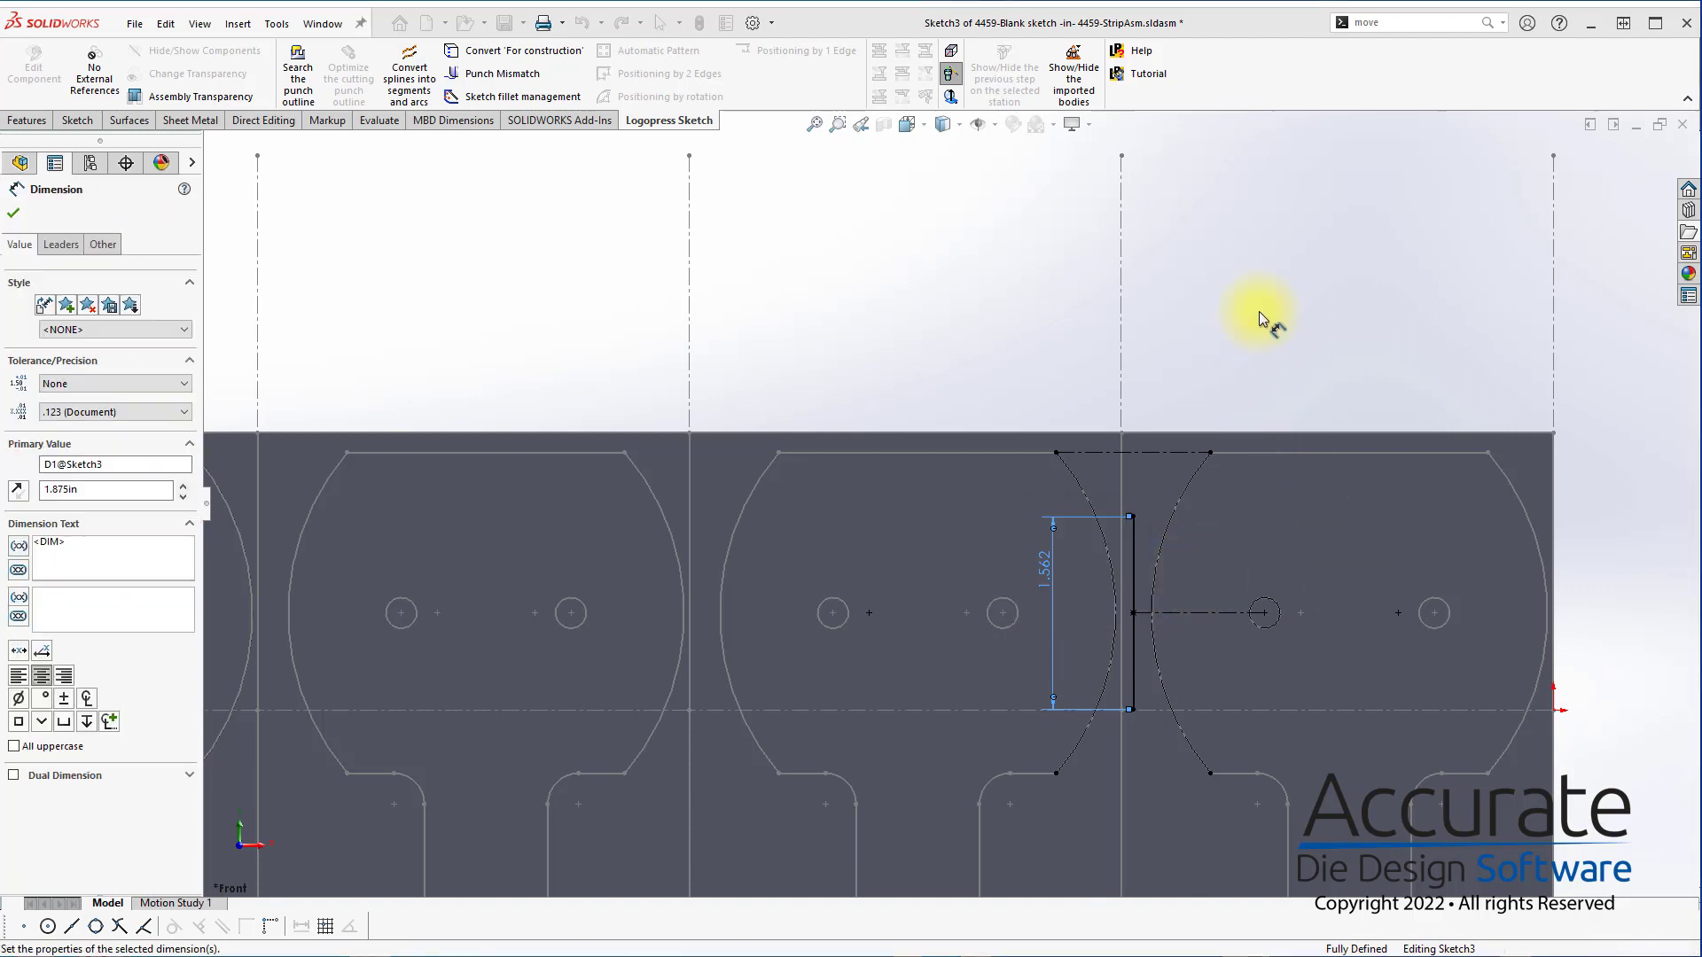
pyautogui.click(1259, 311)
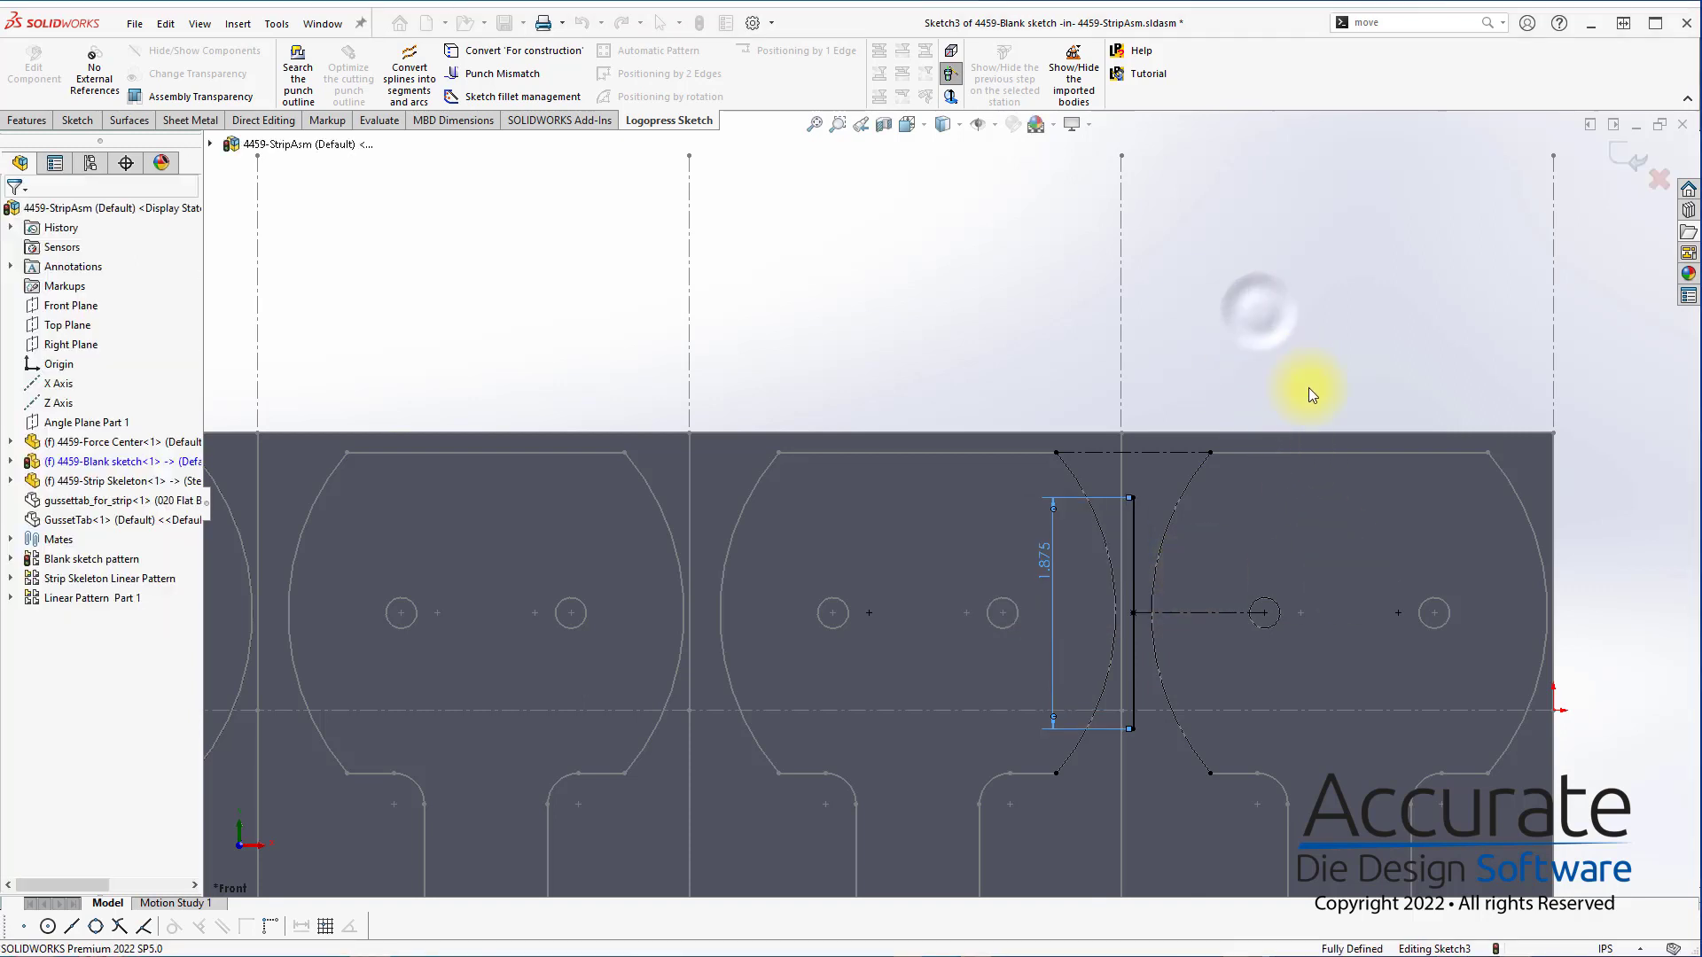
pyautogui.click(1631, 153)
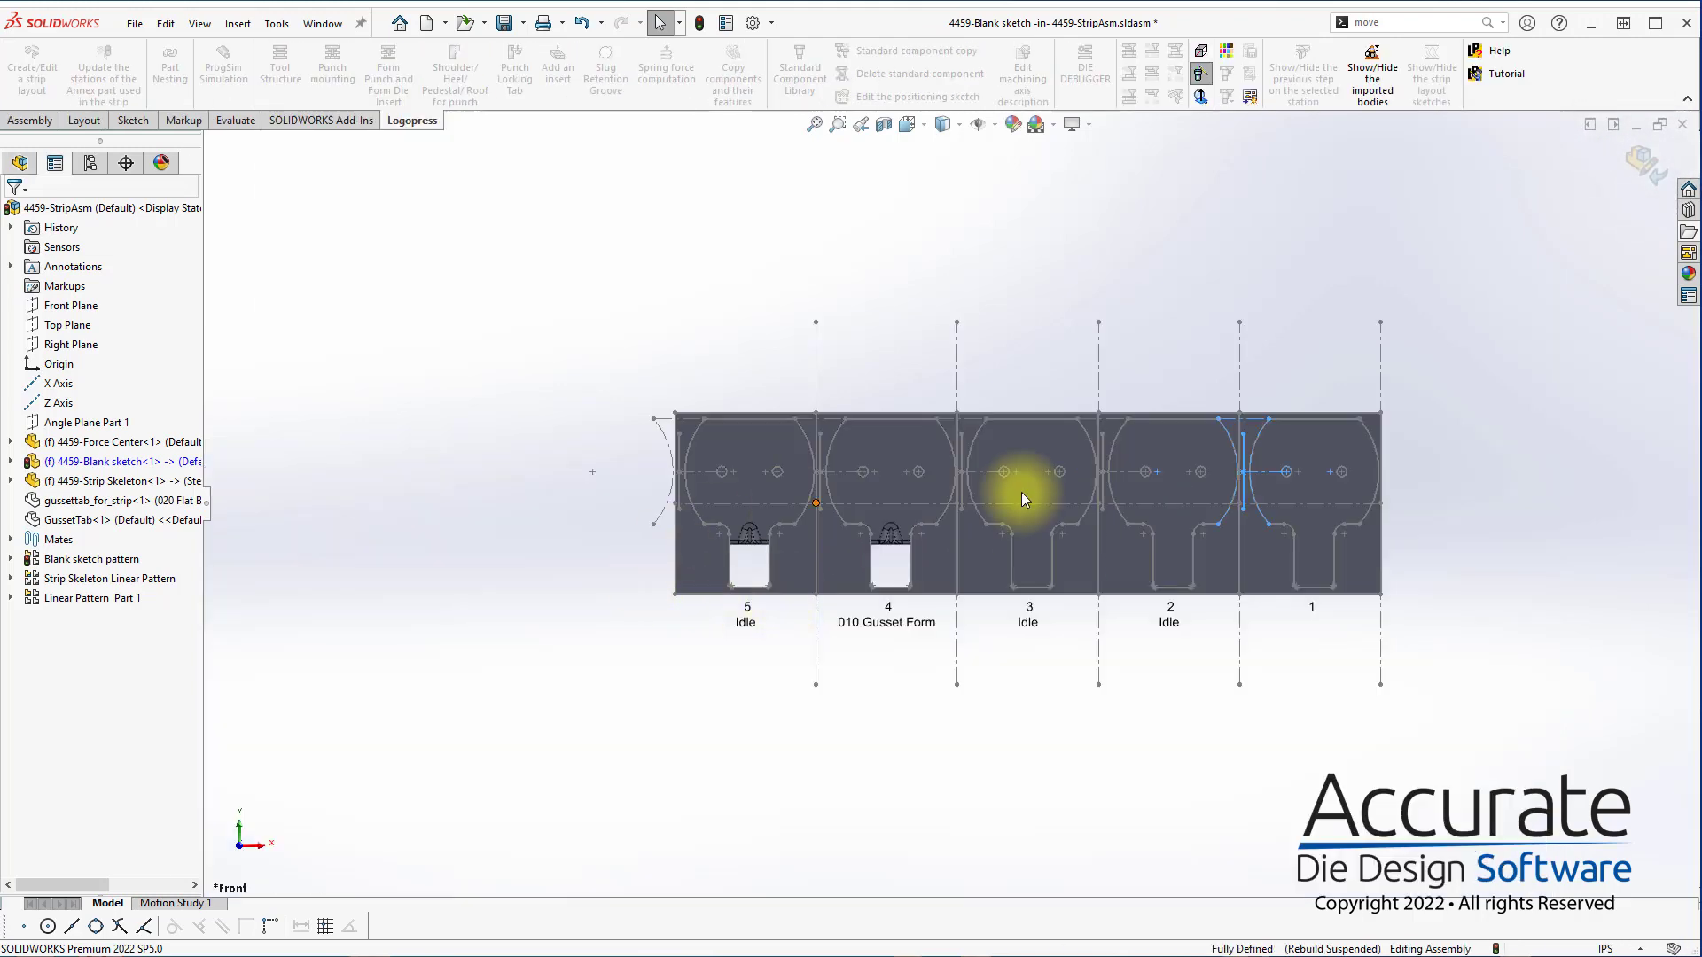
# Add 0.377 in diameter pilot punches at both endpoints of the vertical line between stations 1 and 2
pyautogui.scroll(-6, 1316, 454)
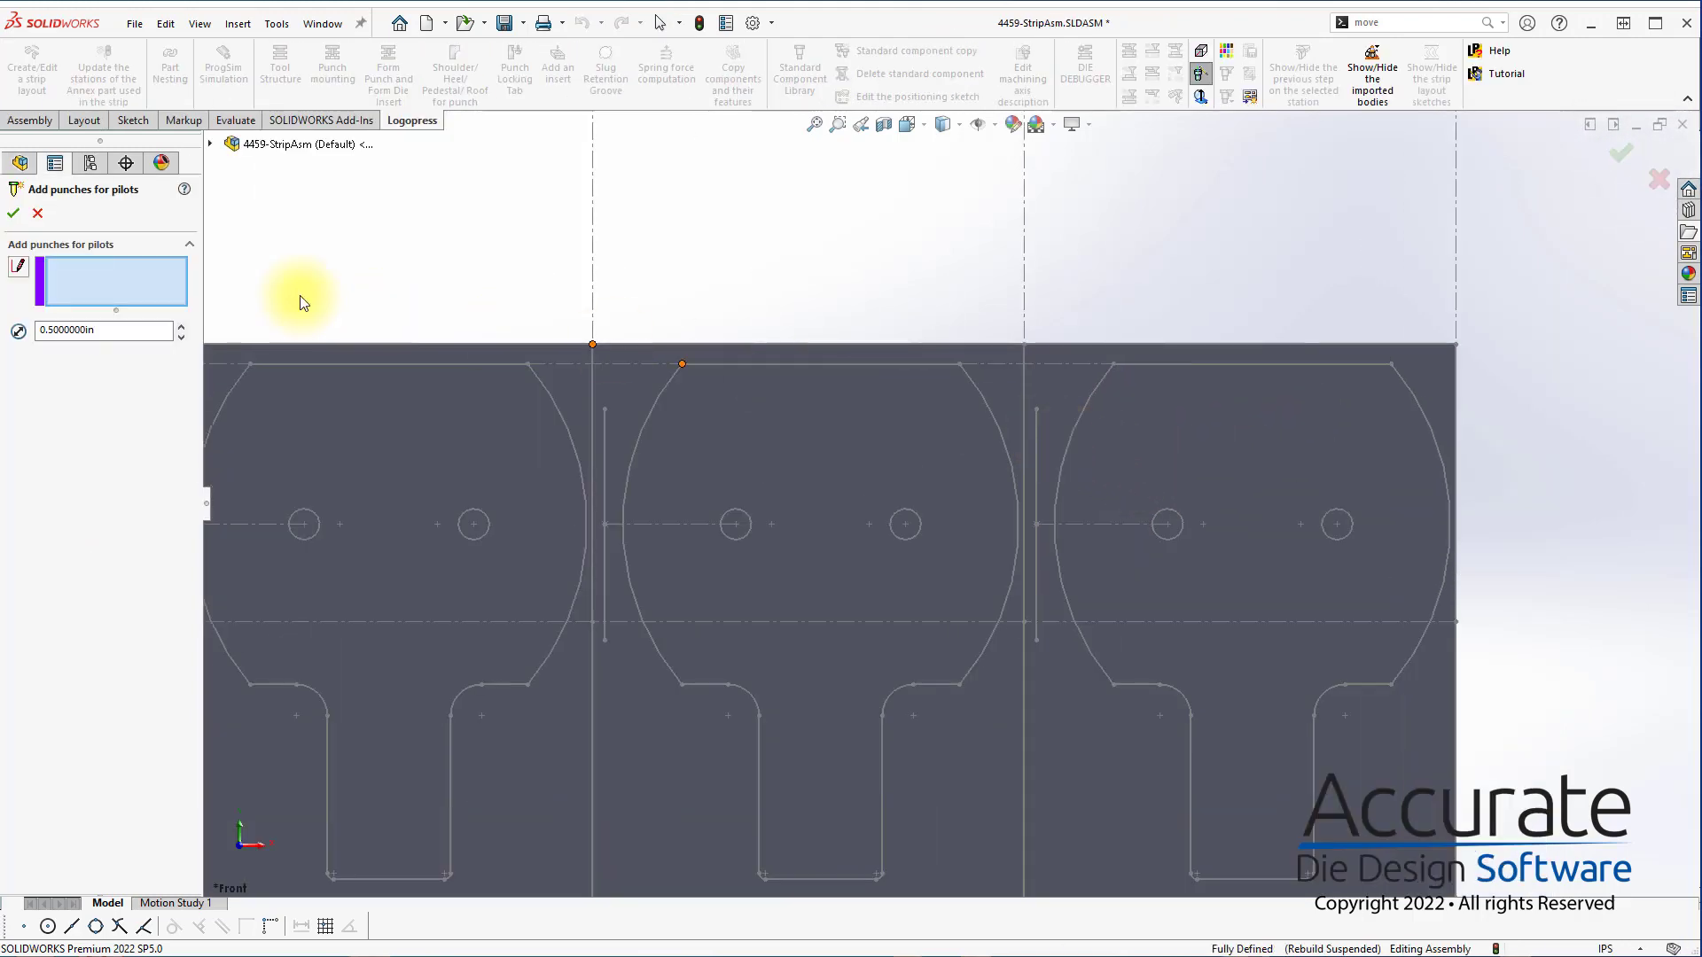
pyautogui.click(1037, 409)
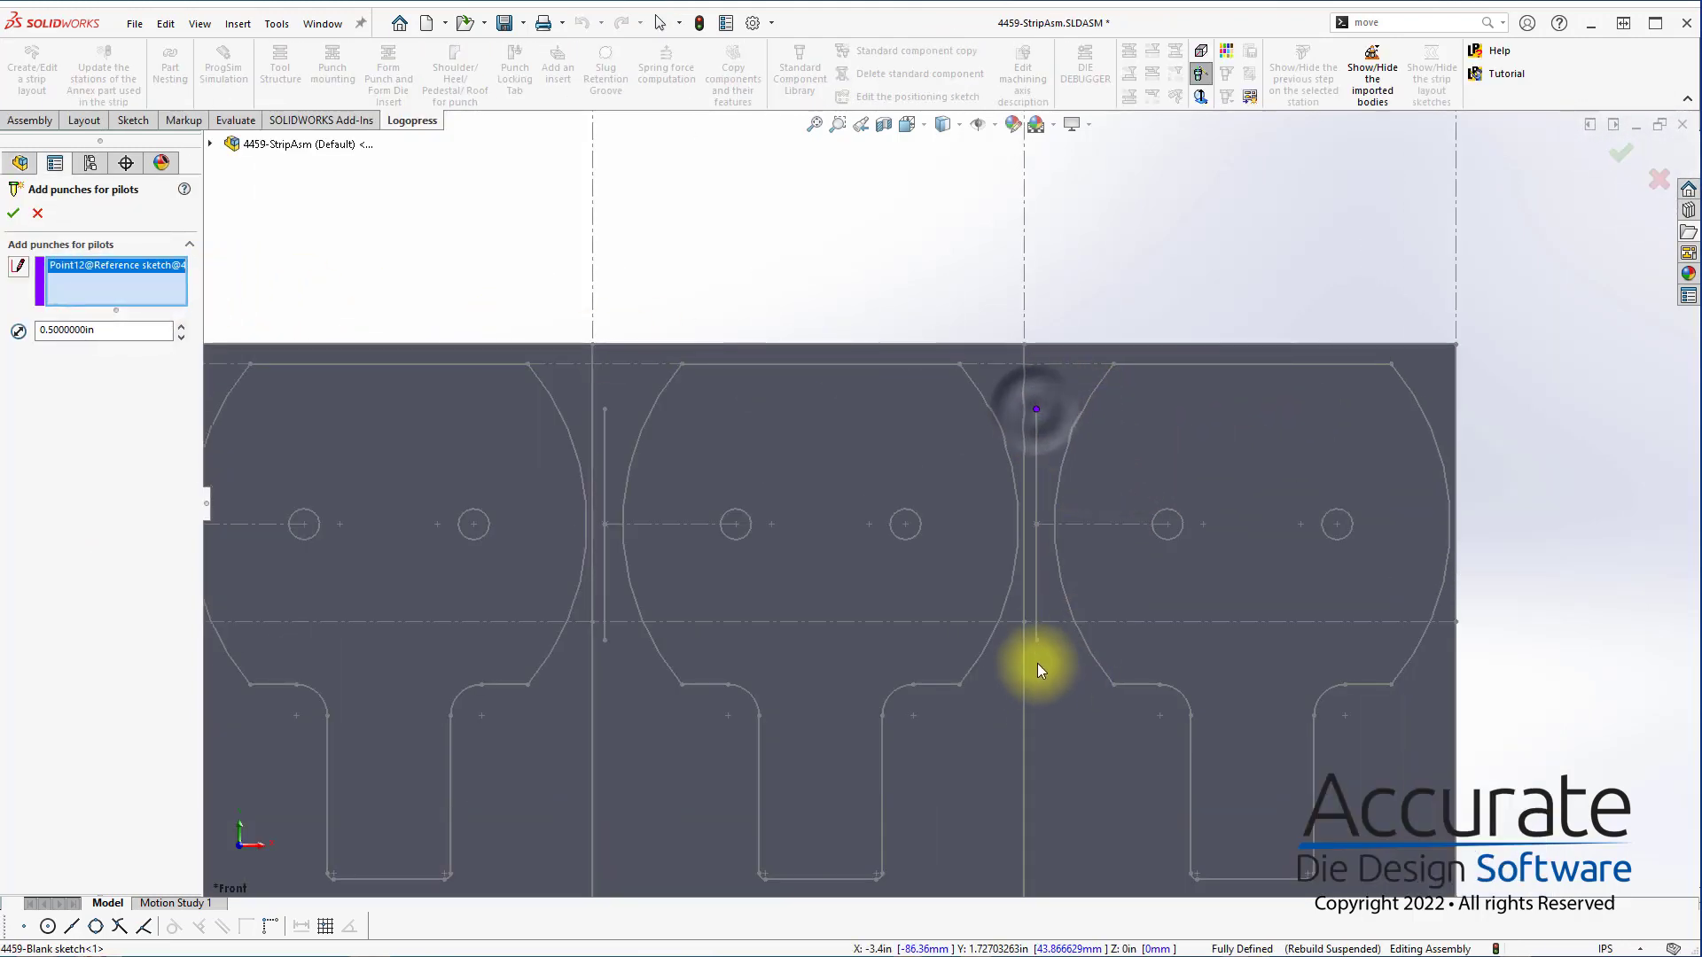
pyautogui.click(1036, 640)
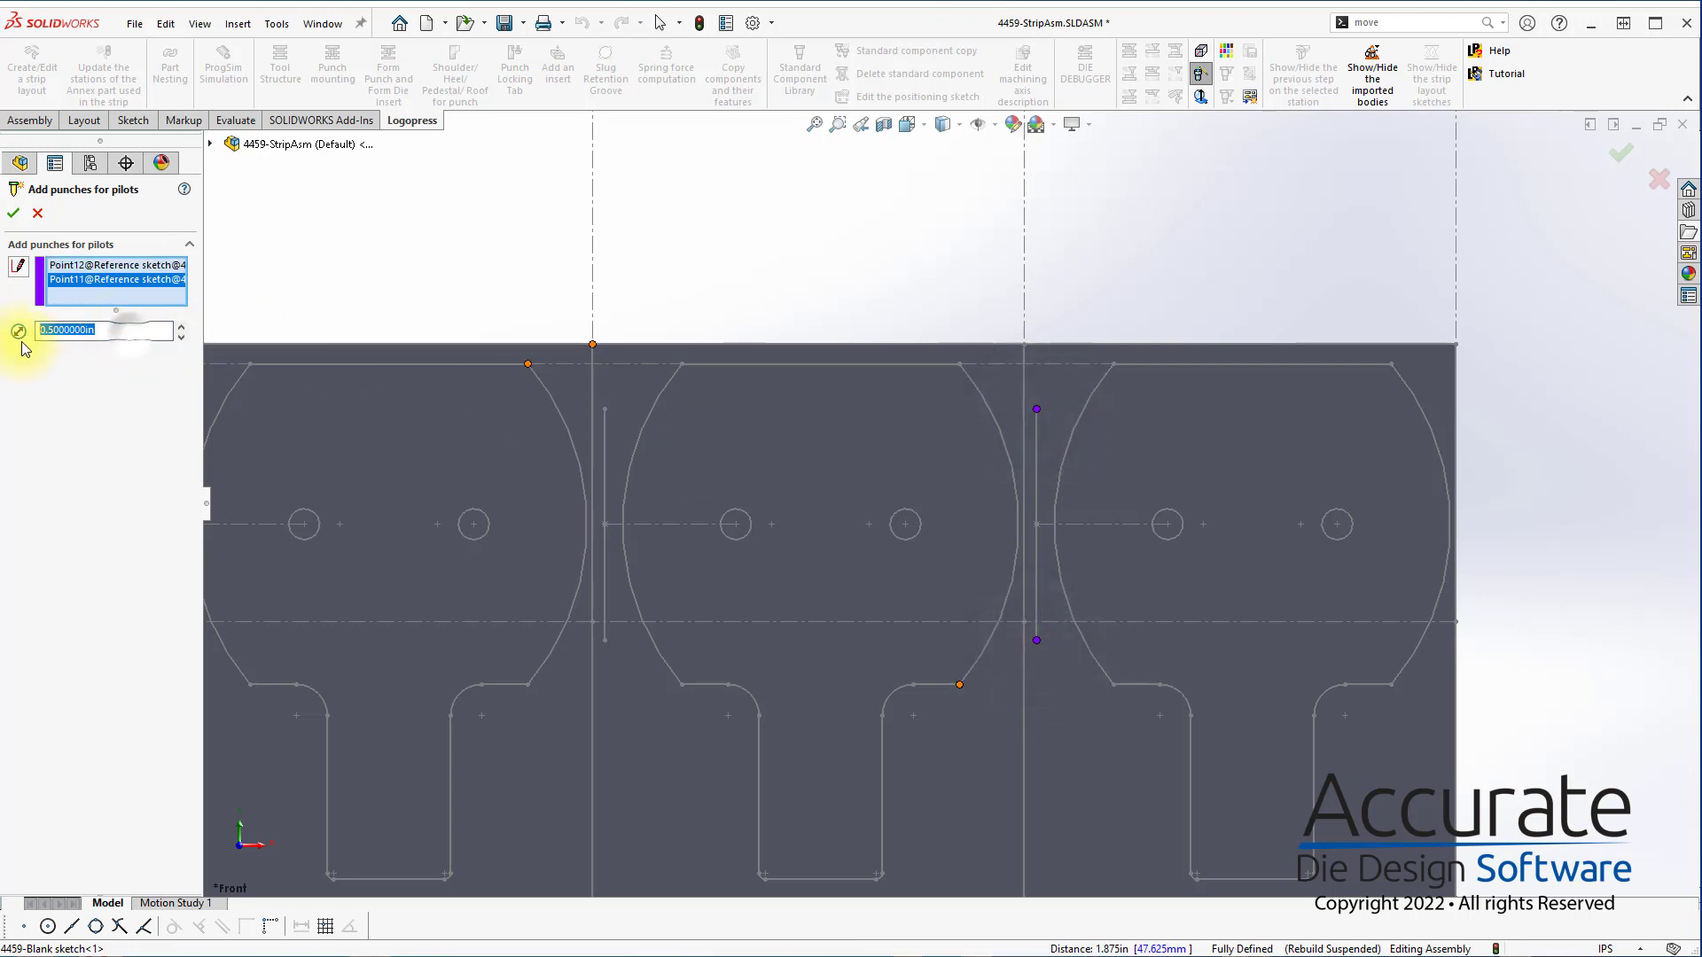
pyautogui.press('BackSpace')
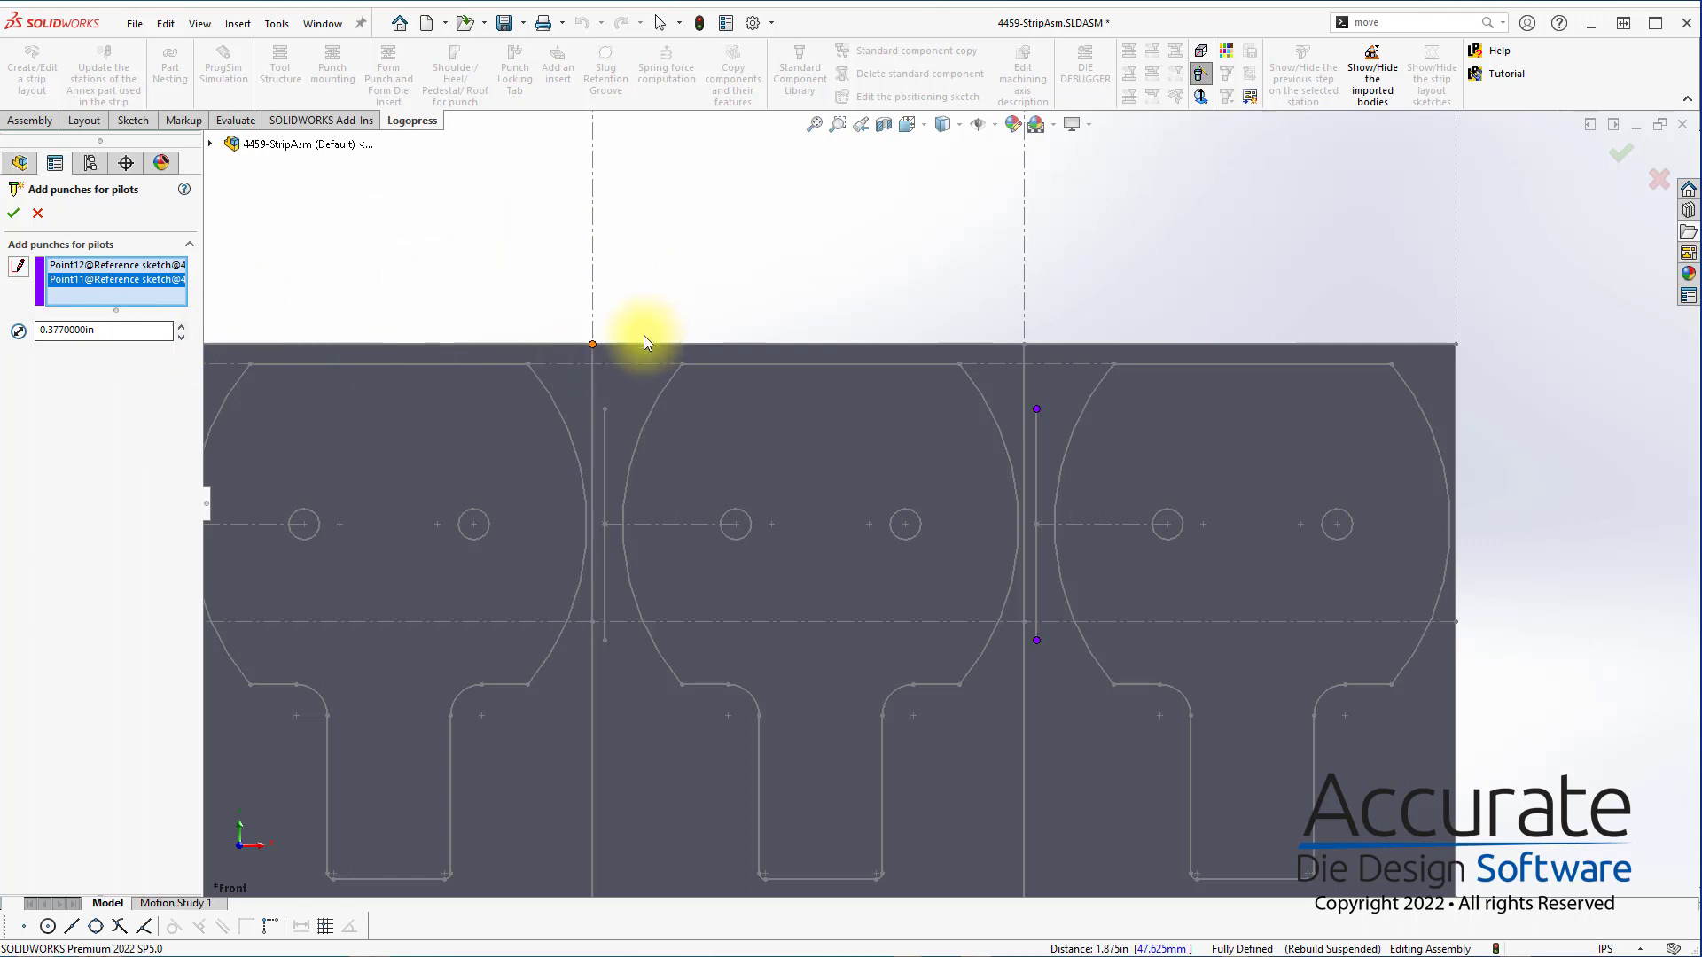
pyautogui.click(12, 214)
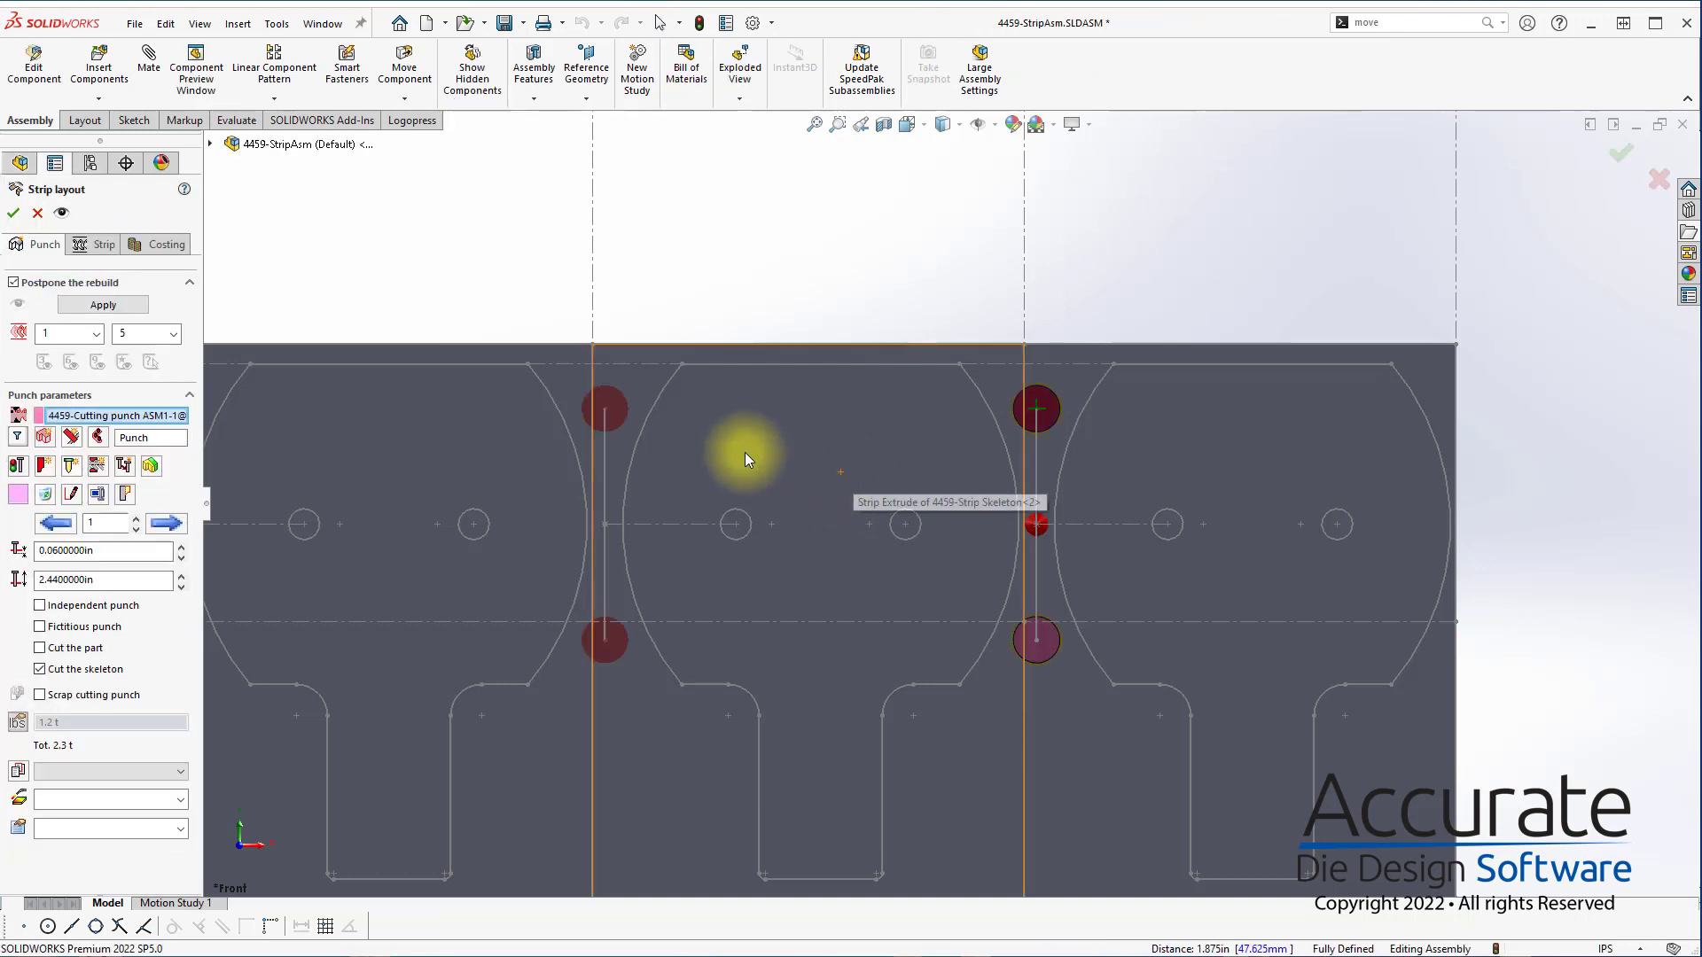
# Add cutting punches for the blank's cylindrical holes at station 3 and clear the punch selection
pyautogui.click(87, 446)
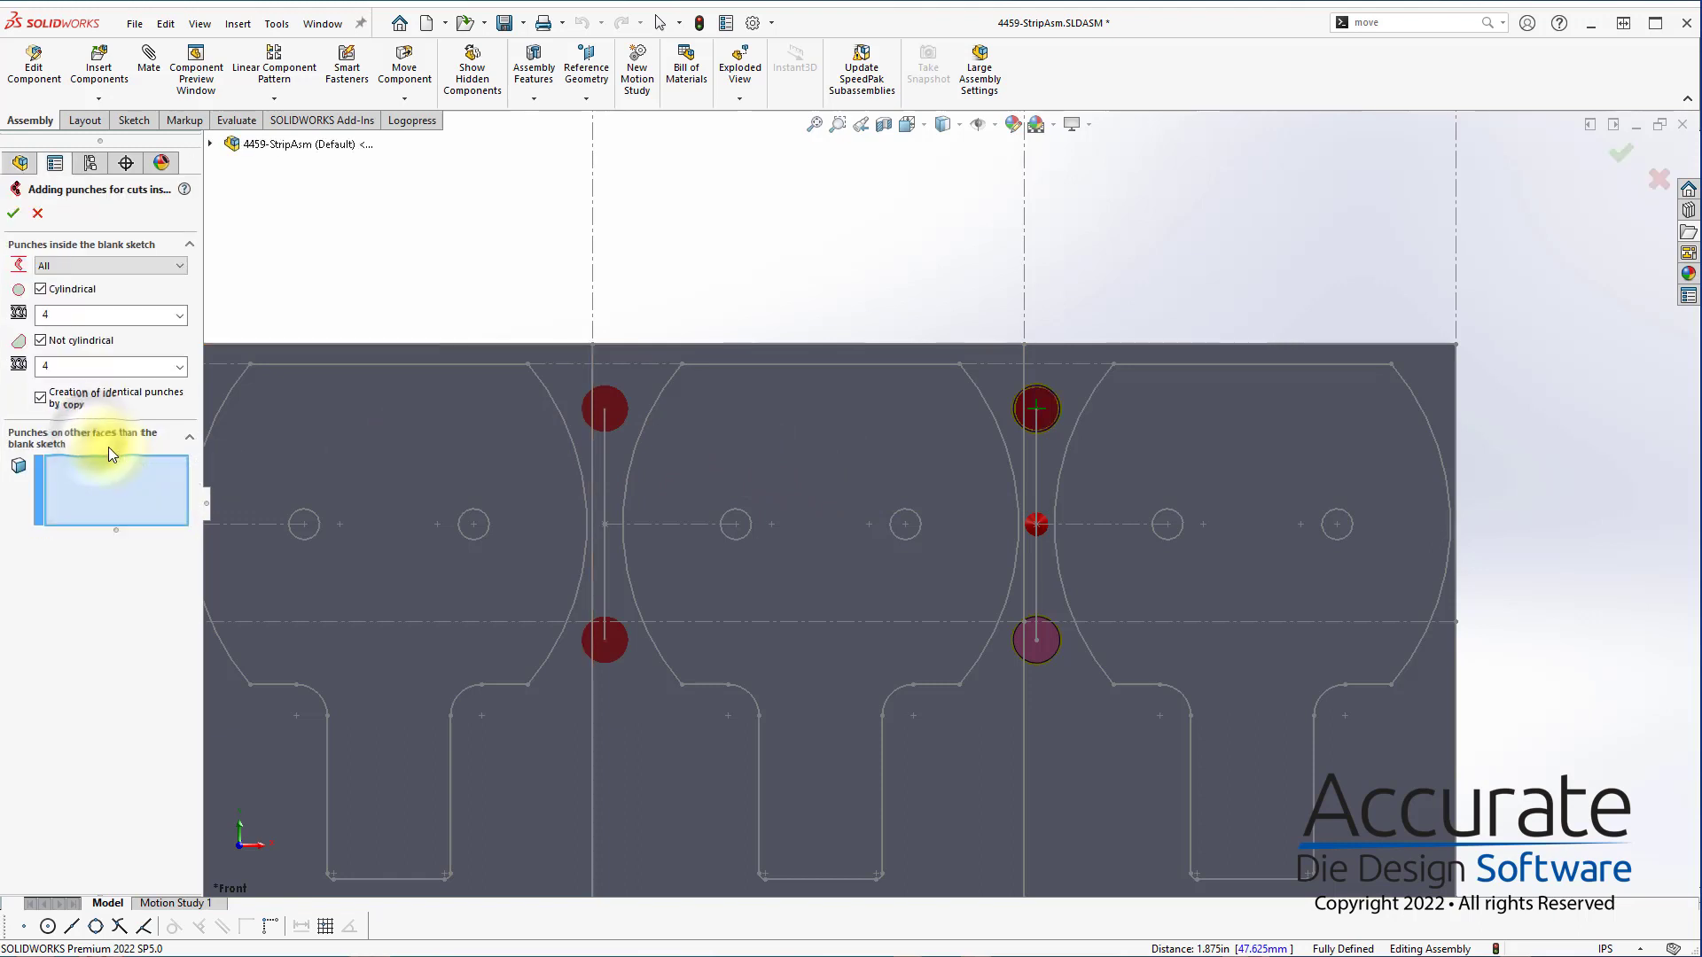
pyautogui.click(180, 316)
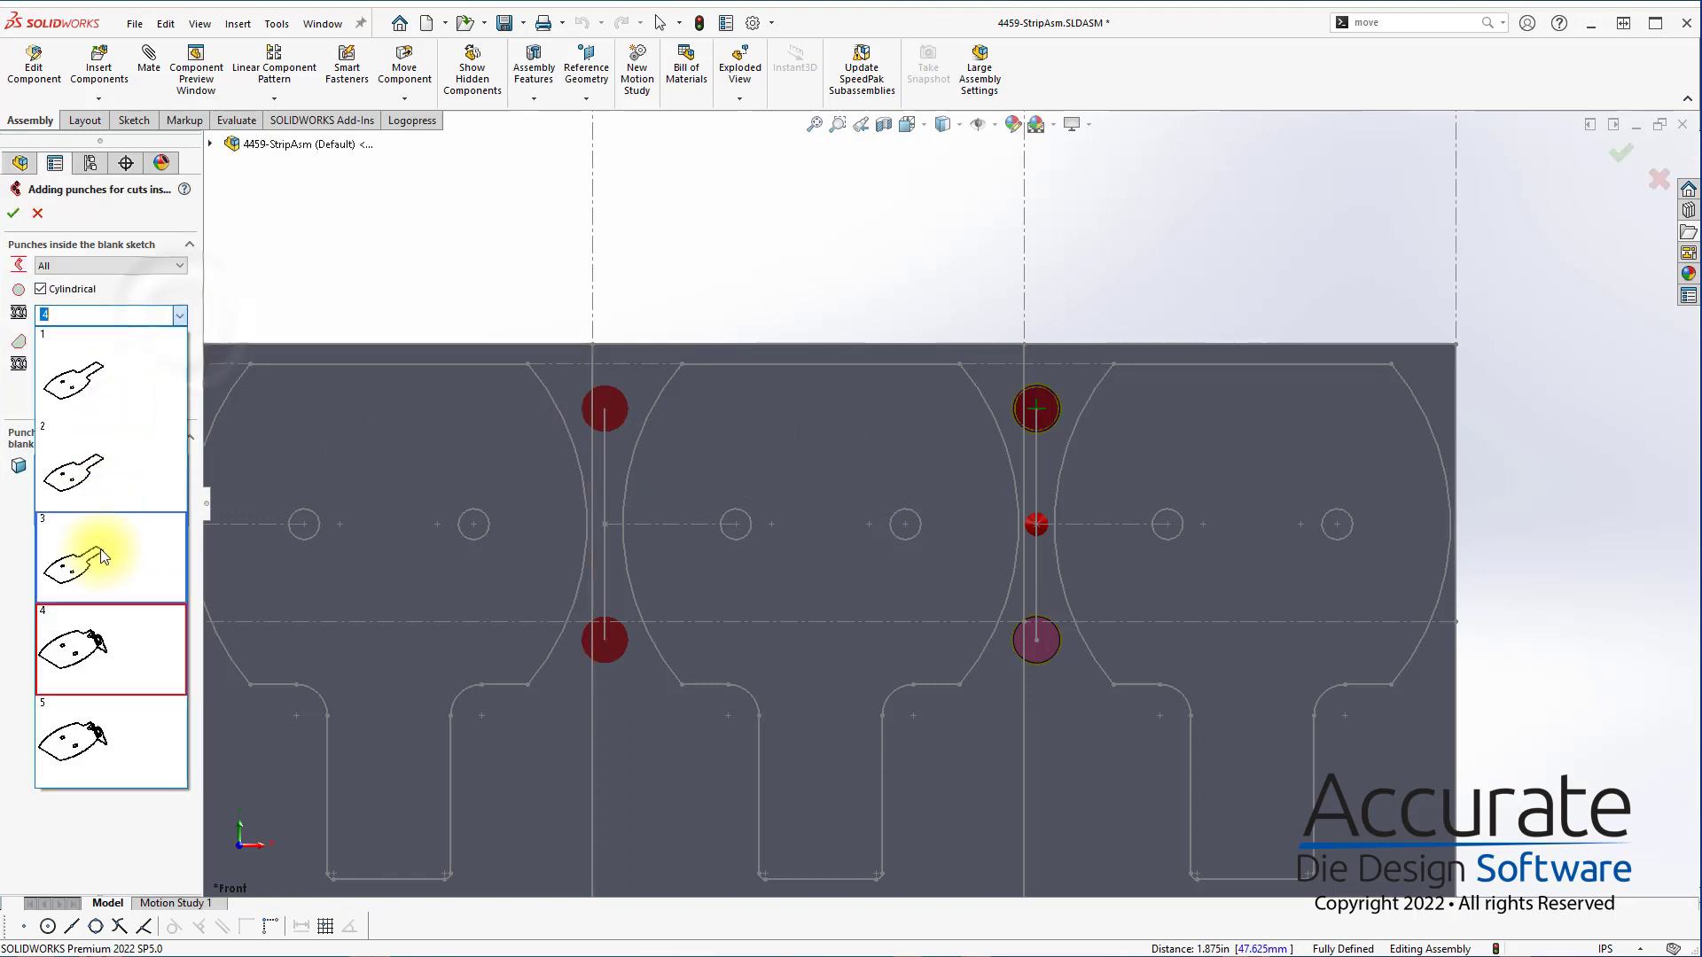
pyautogui.click(99, 550)
pyautogui.click(12, 213)
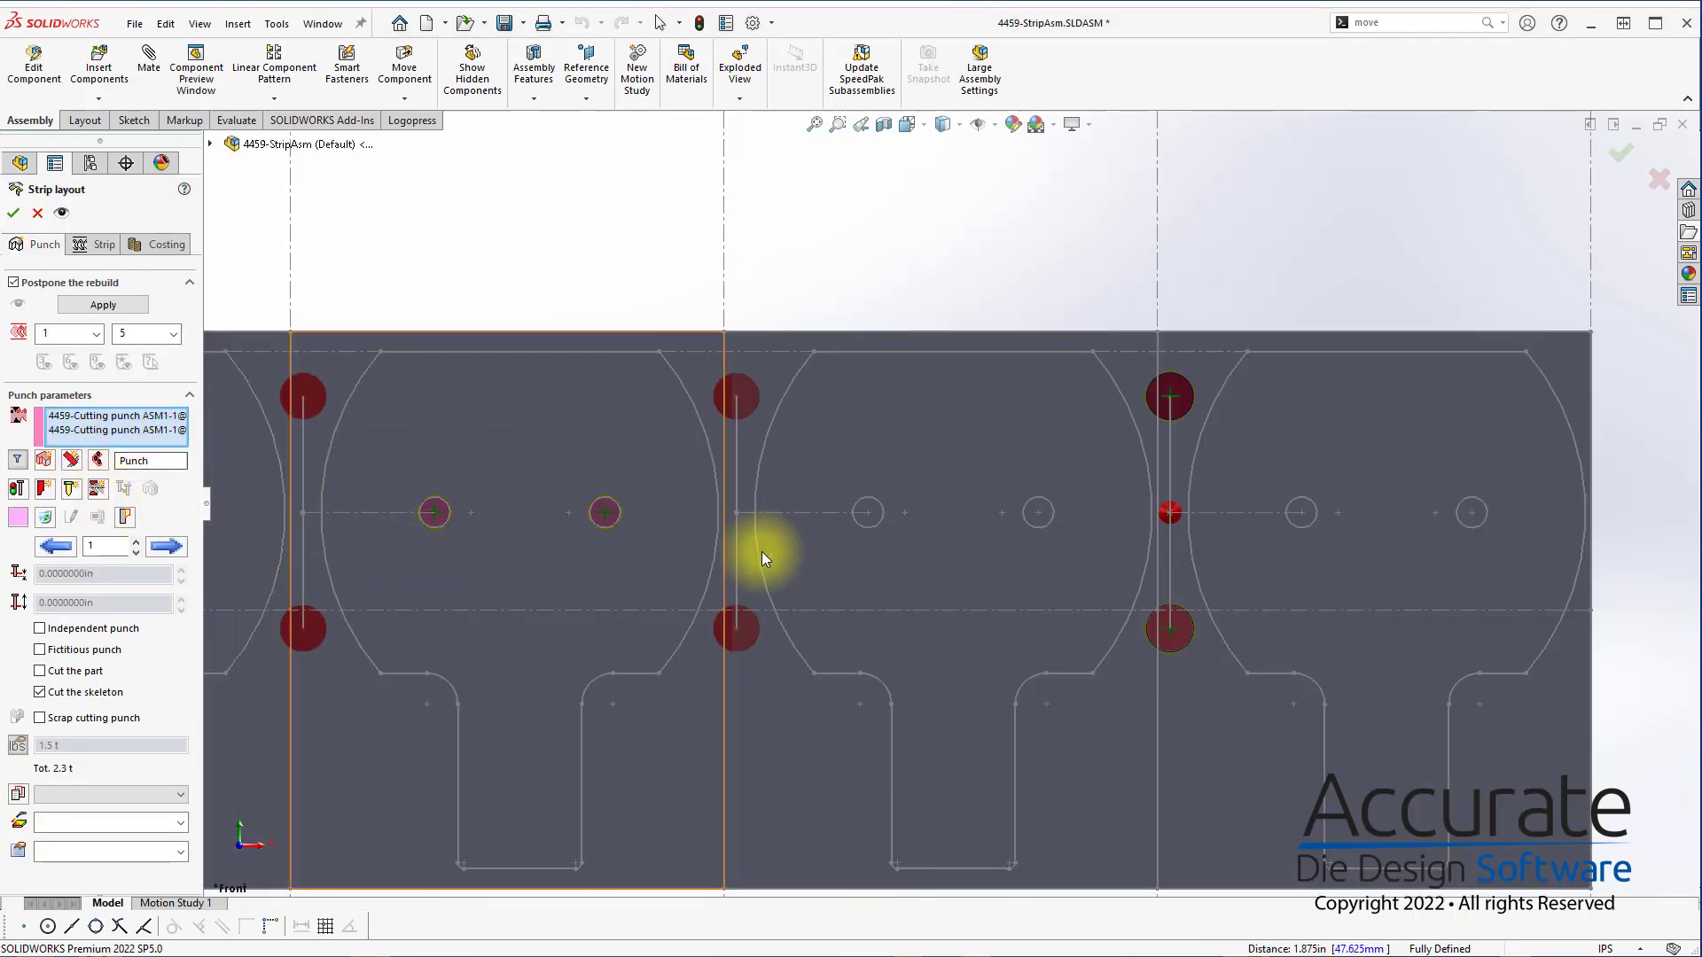
pyautogui.scroll(3, 908, 657)
pyautogui.rightClick(155, 417)
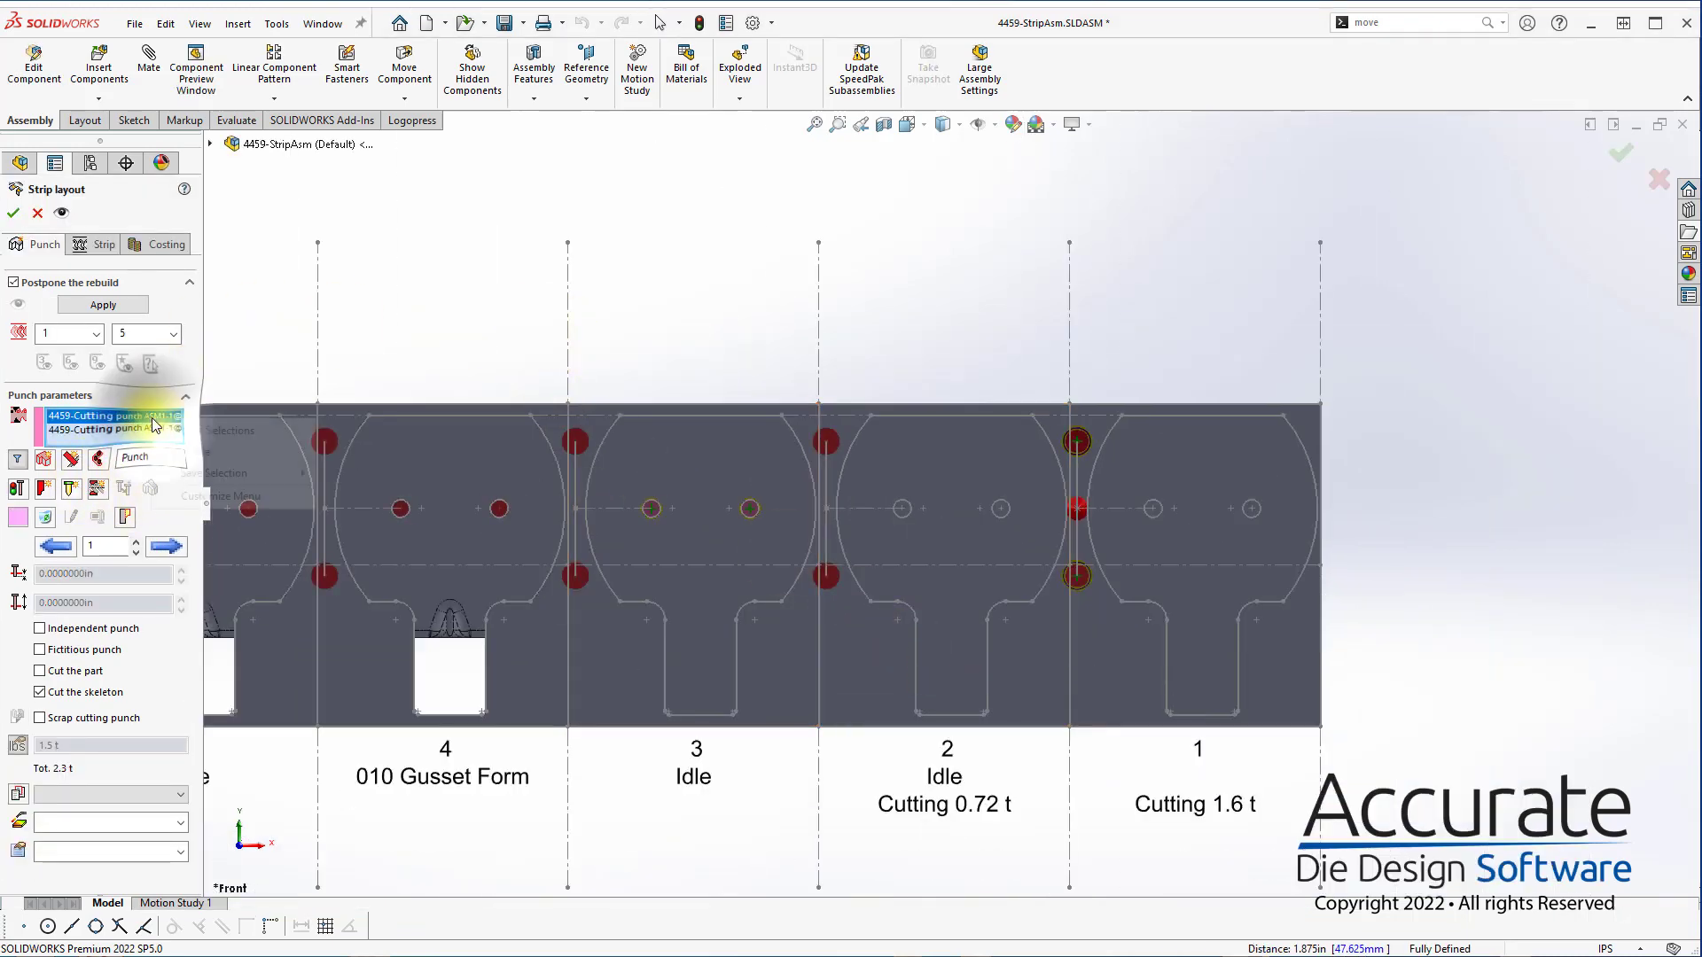
pyautogui.click(184, 430)
# Create a new punch and sketch a corner rectangle for it spanning the lower halves of stations 2 and 3 past the strip edge
pyautogui.moveTo(832, 381); pyautogui.dragTo(838, 238, button='middle')
pyautogui.moveTo(982, 339); pyautogui.dragTo(1046, 392)
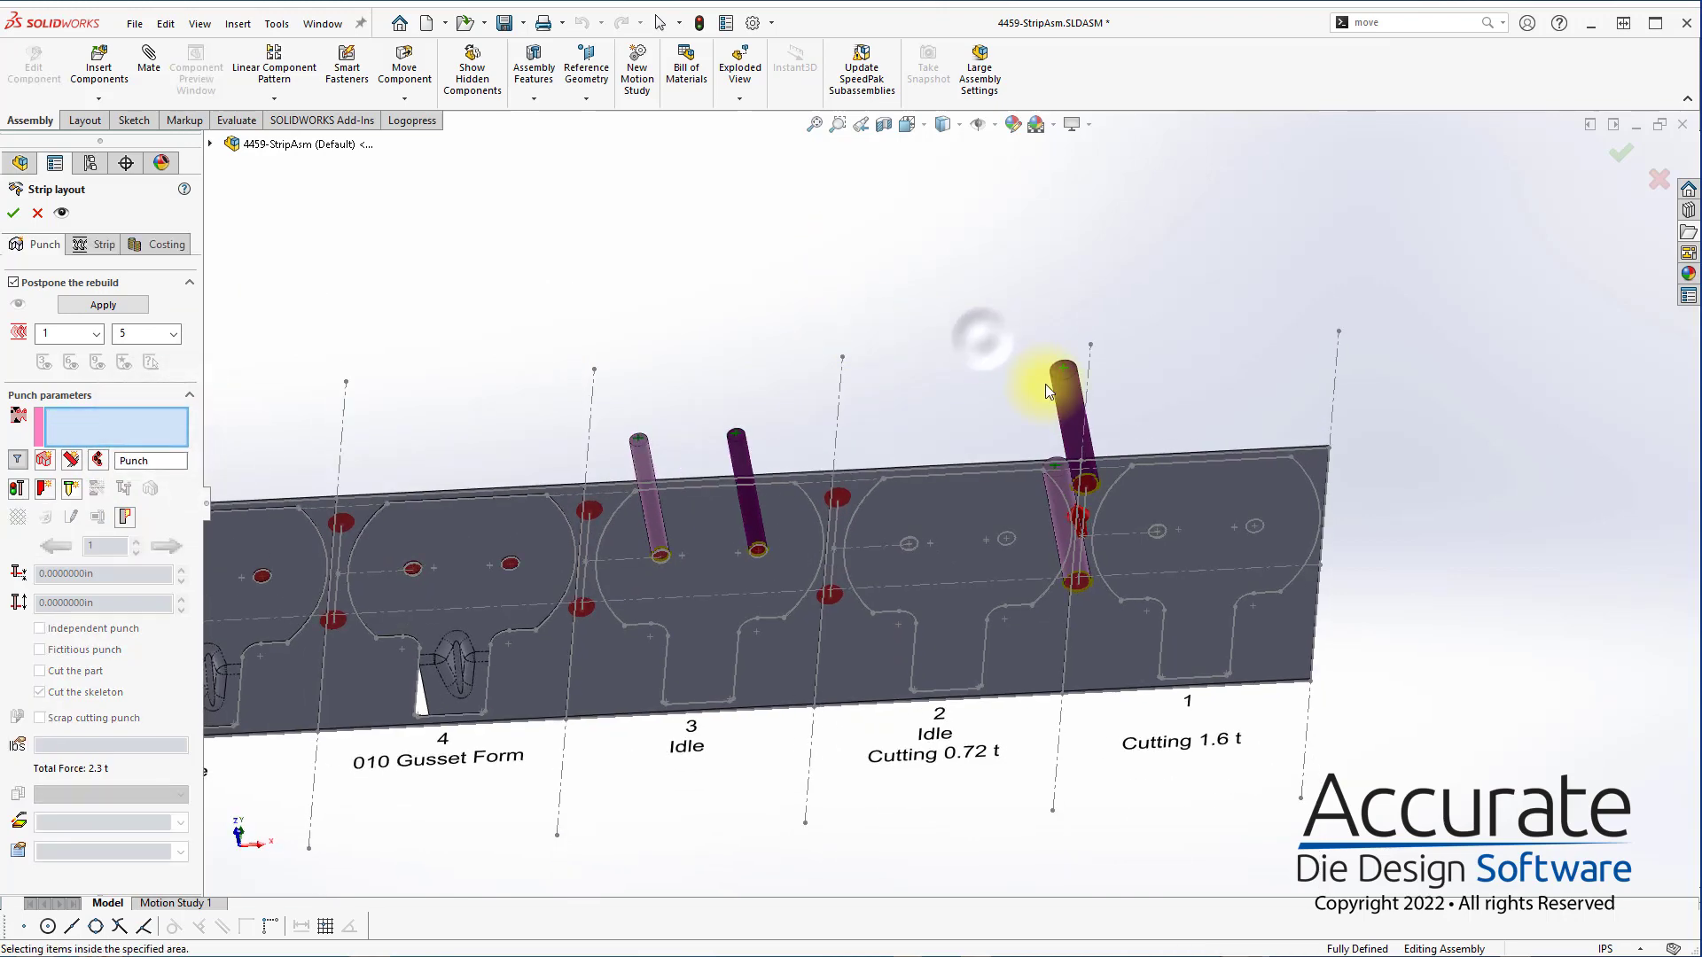
pyautogui.moveTo(1039, 516); pyautogui.dragTo(913, 564, button='middle')
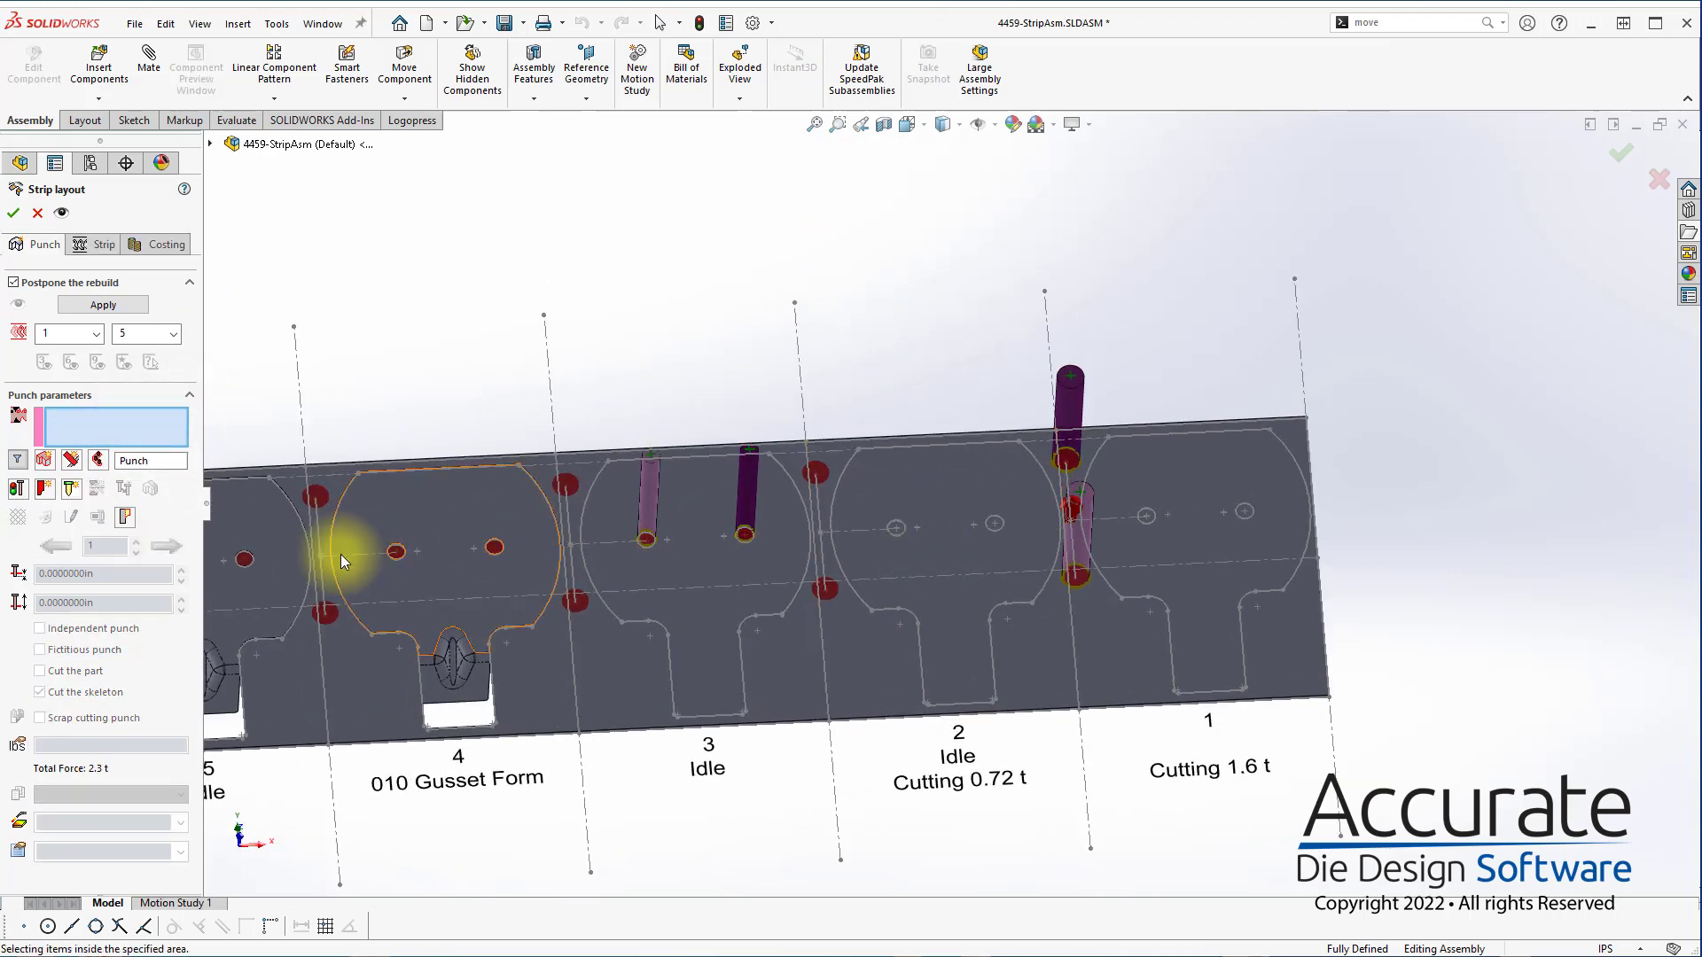
pyautogui.click(45, 463)
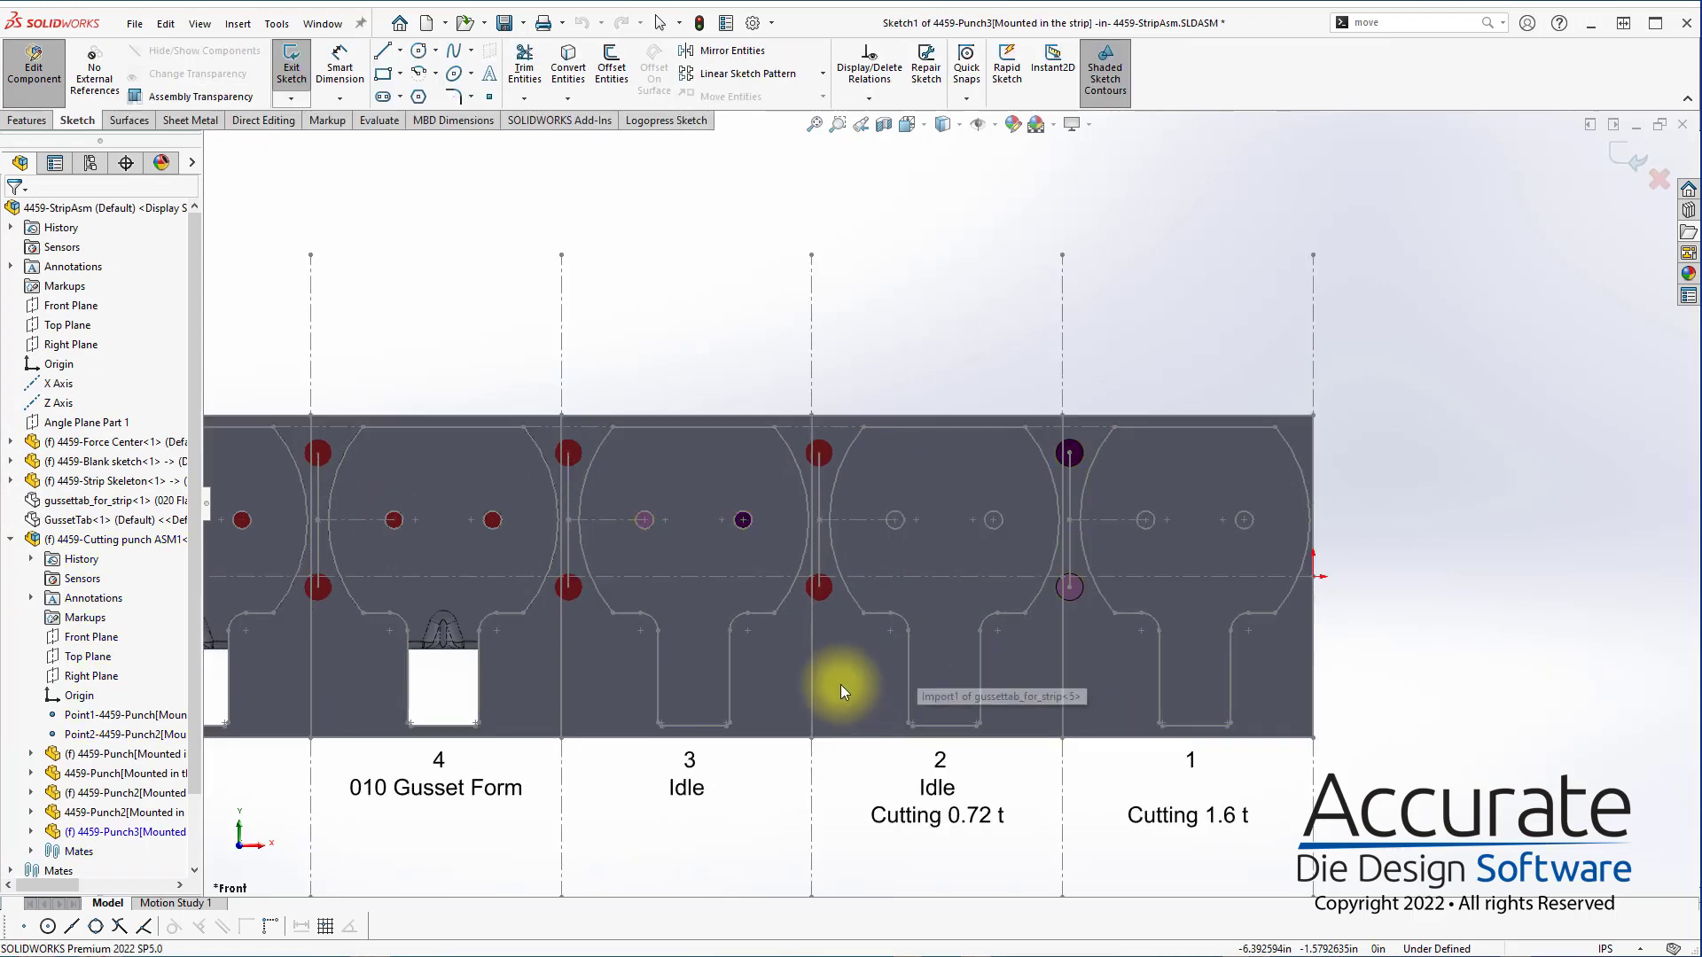
pyautogui.press('s')
pyautogui.click(902, 745)
pyautogui.click(700, 585)
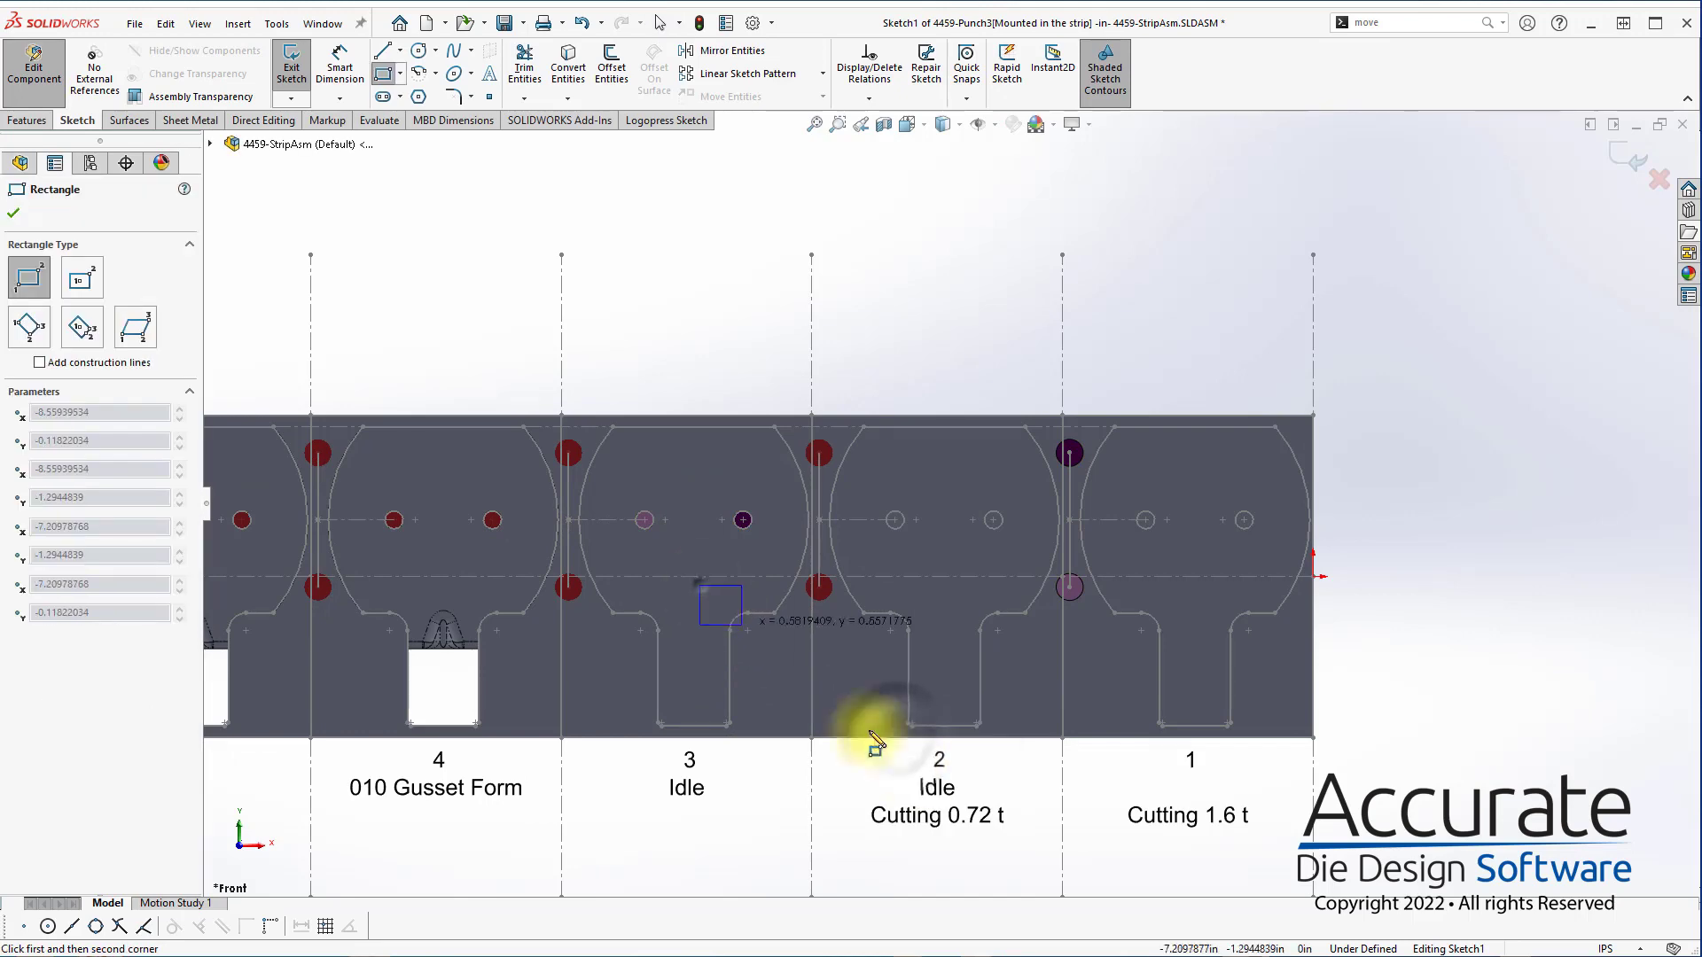
pyautogui.click(948, 810)
pyautogui.press('Escape')
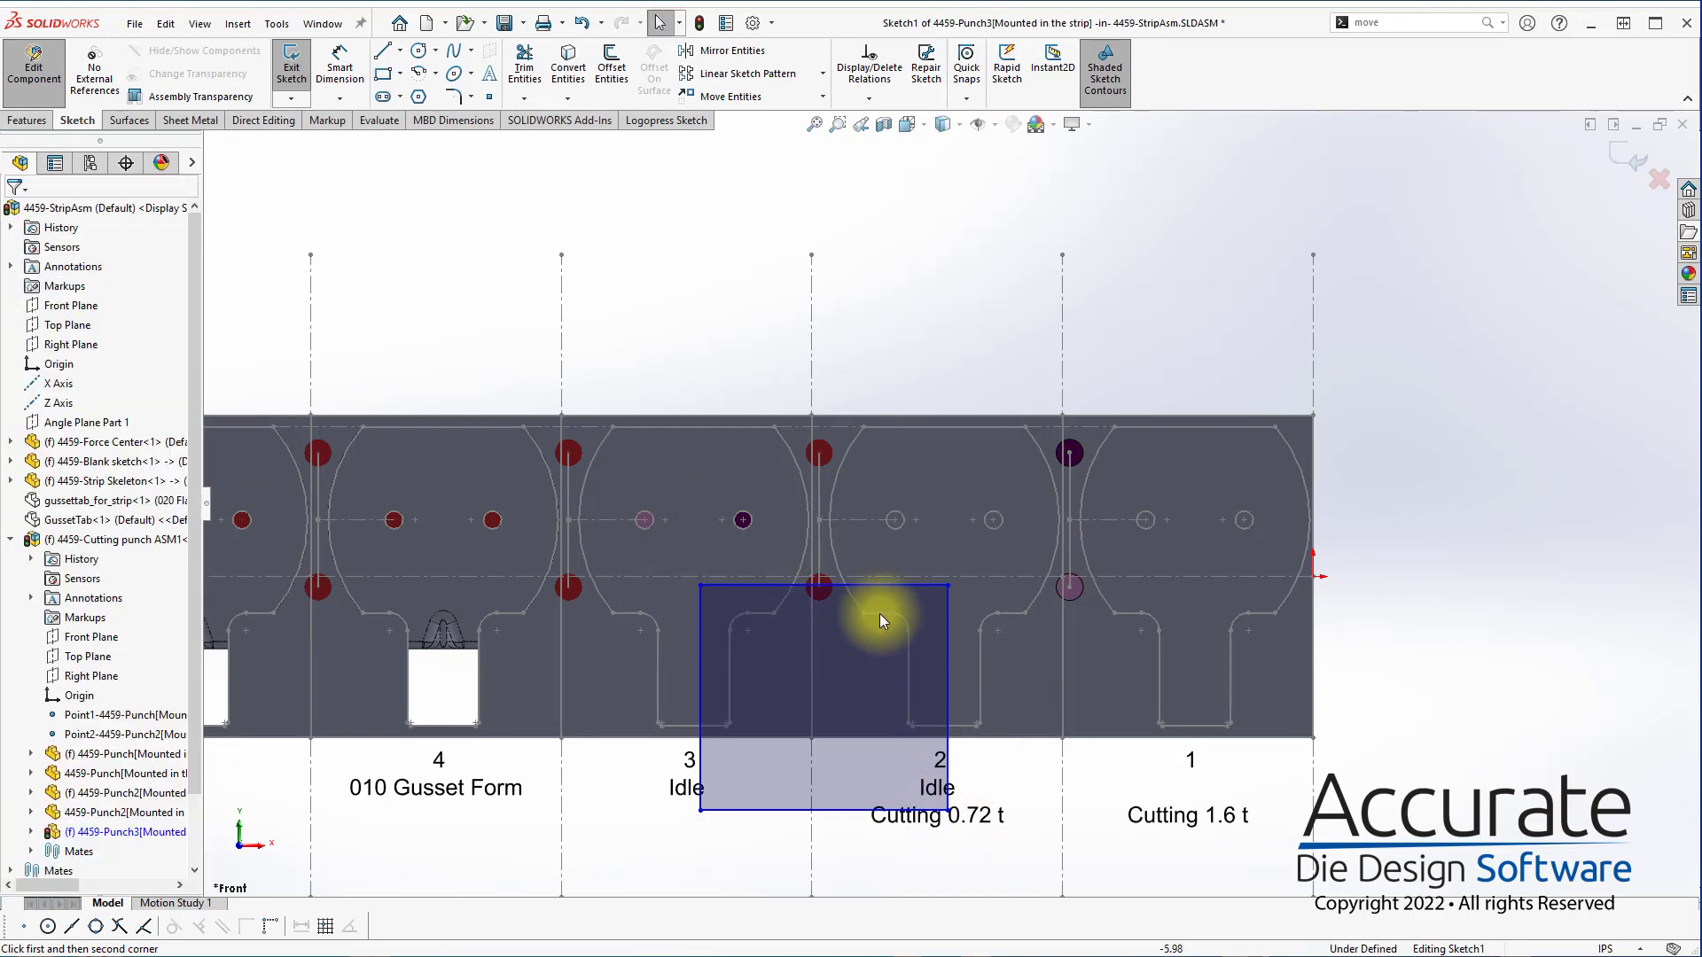
# Make the rectangle's upper edge coincident with station 2's left shoulder corner and fit it to the blanks with Search the punch outline
pyautogui.click(864, 612)
pyautogui.keyDown('ctrl'); pyautogui.click(877, 585); pyautogui.keyUp('ctrl')
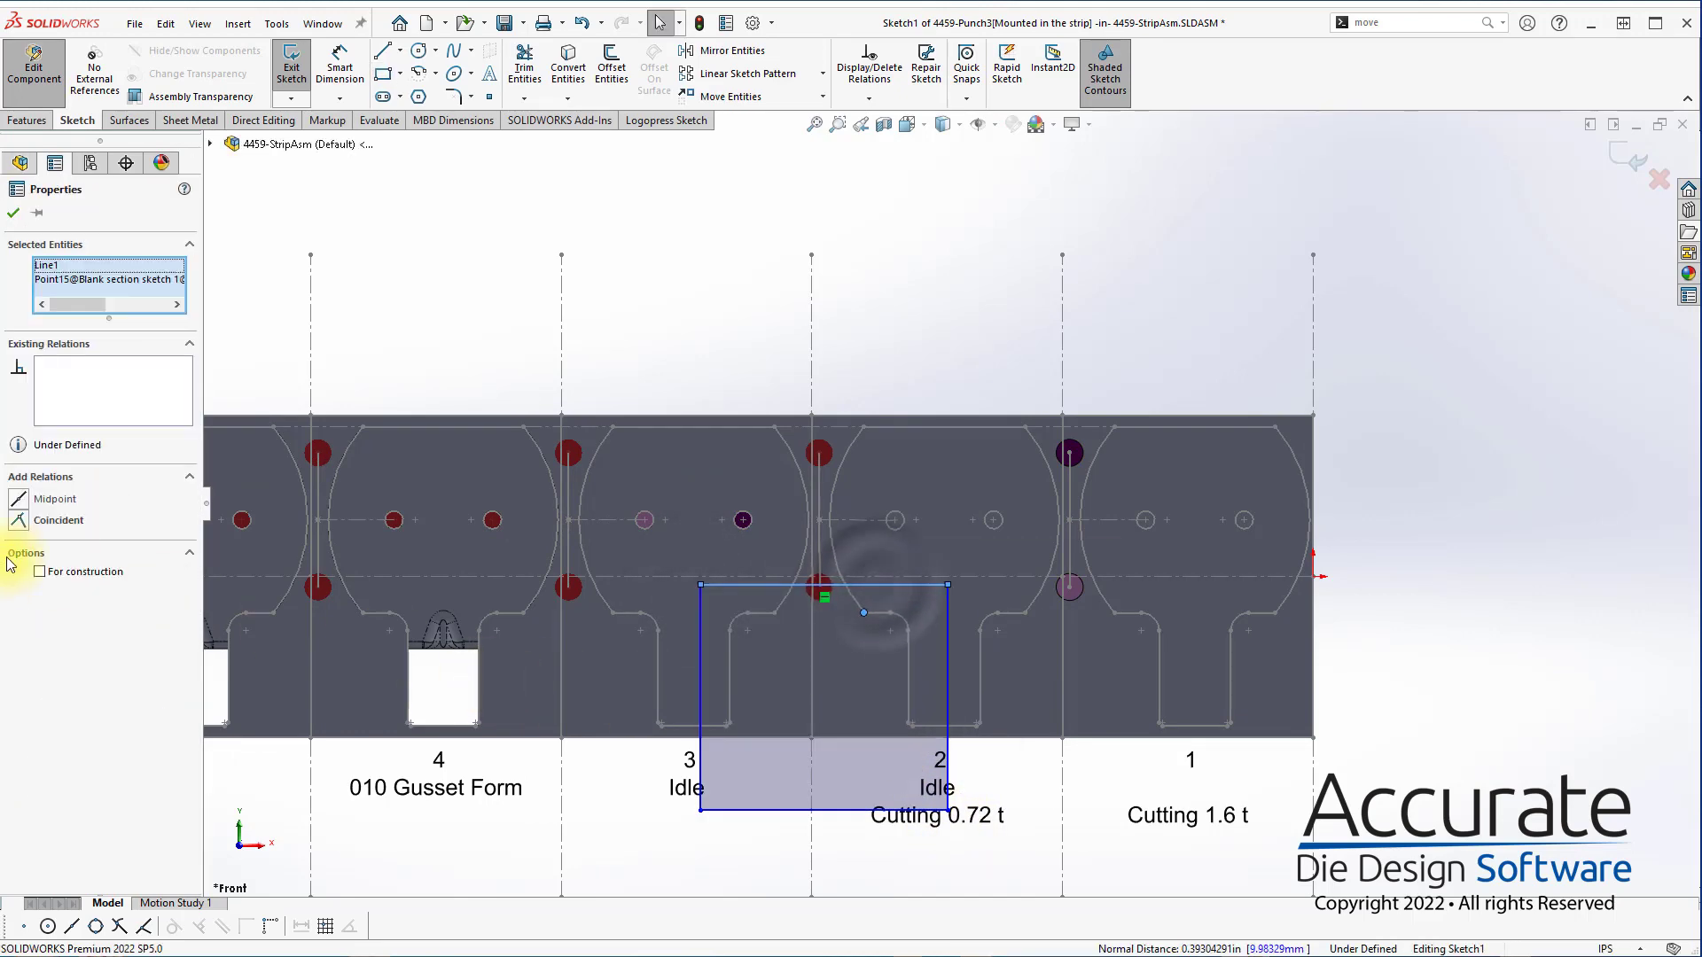
pyautogui.click(64, 520)
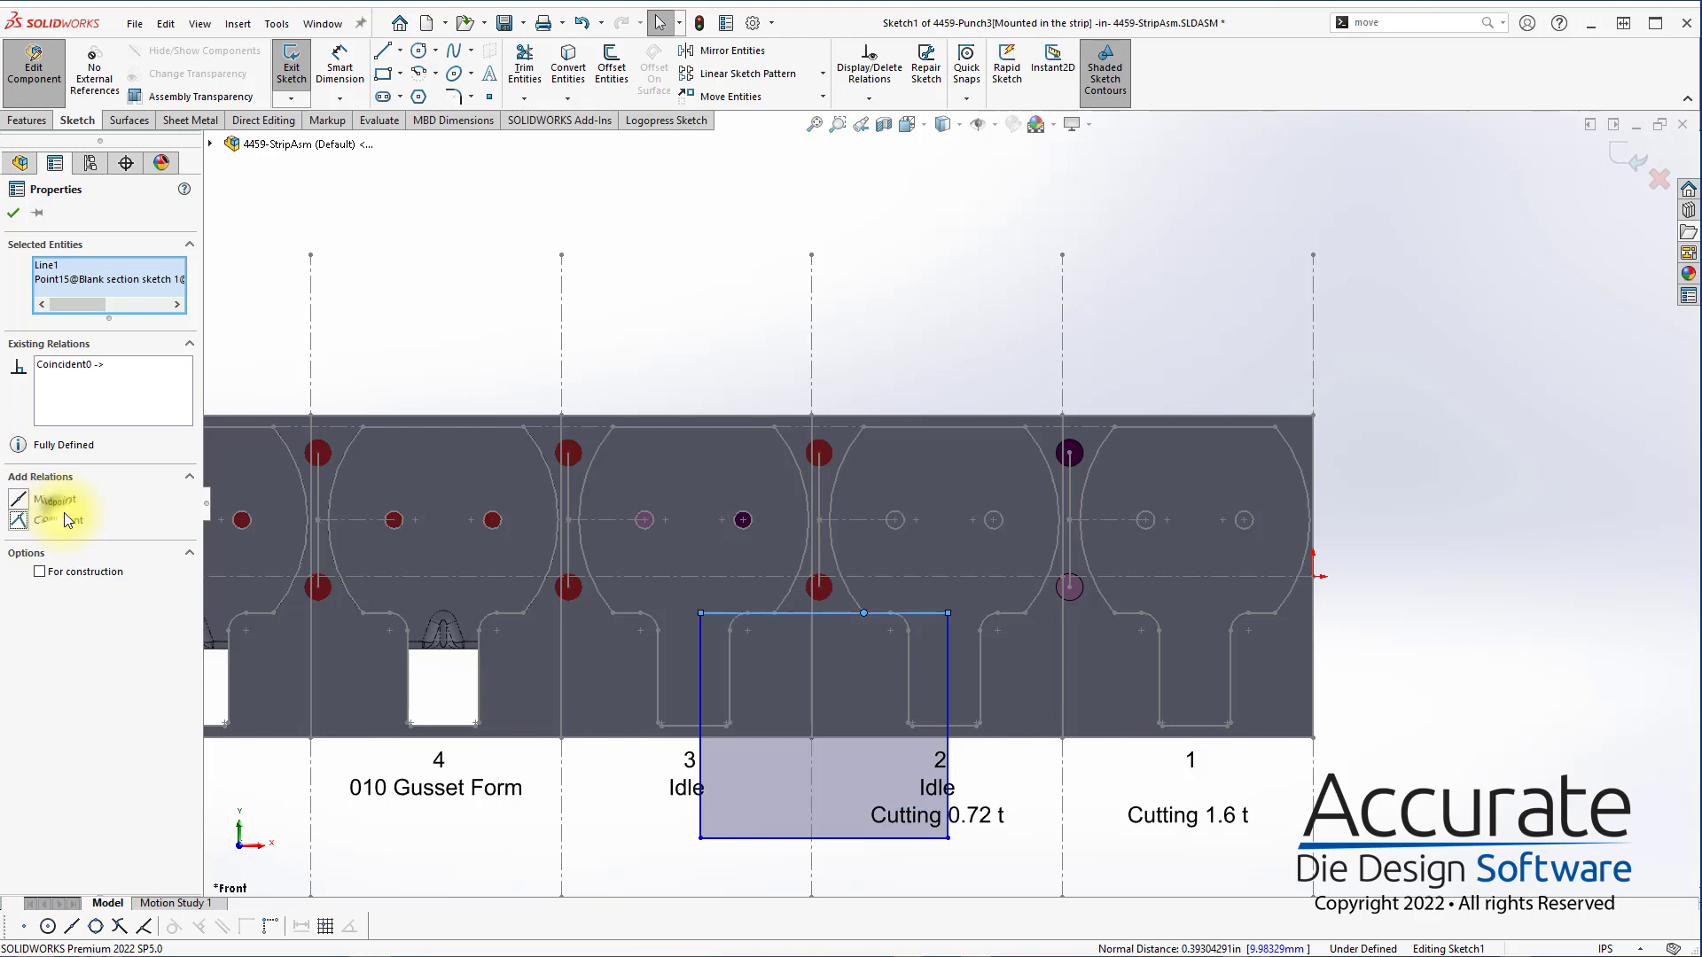
pyautogui.click(660, 119)
pyautogui.click(299, 72)
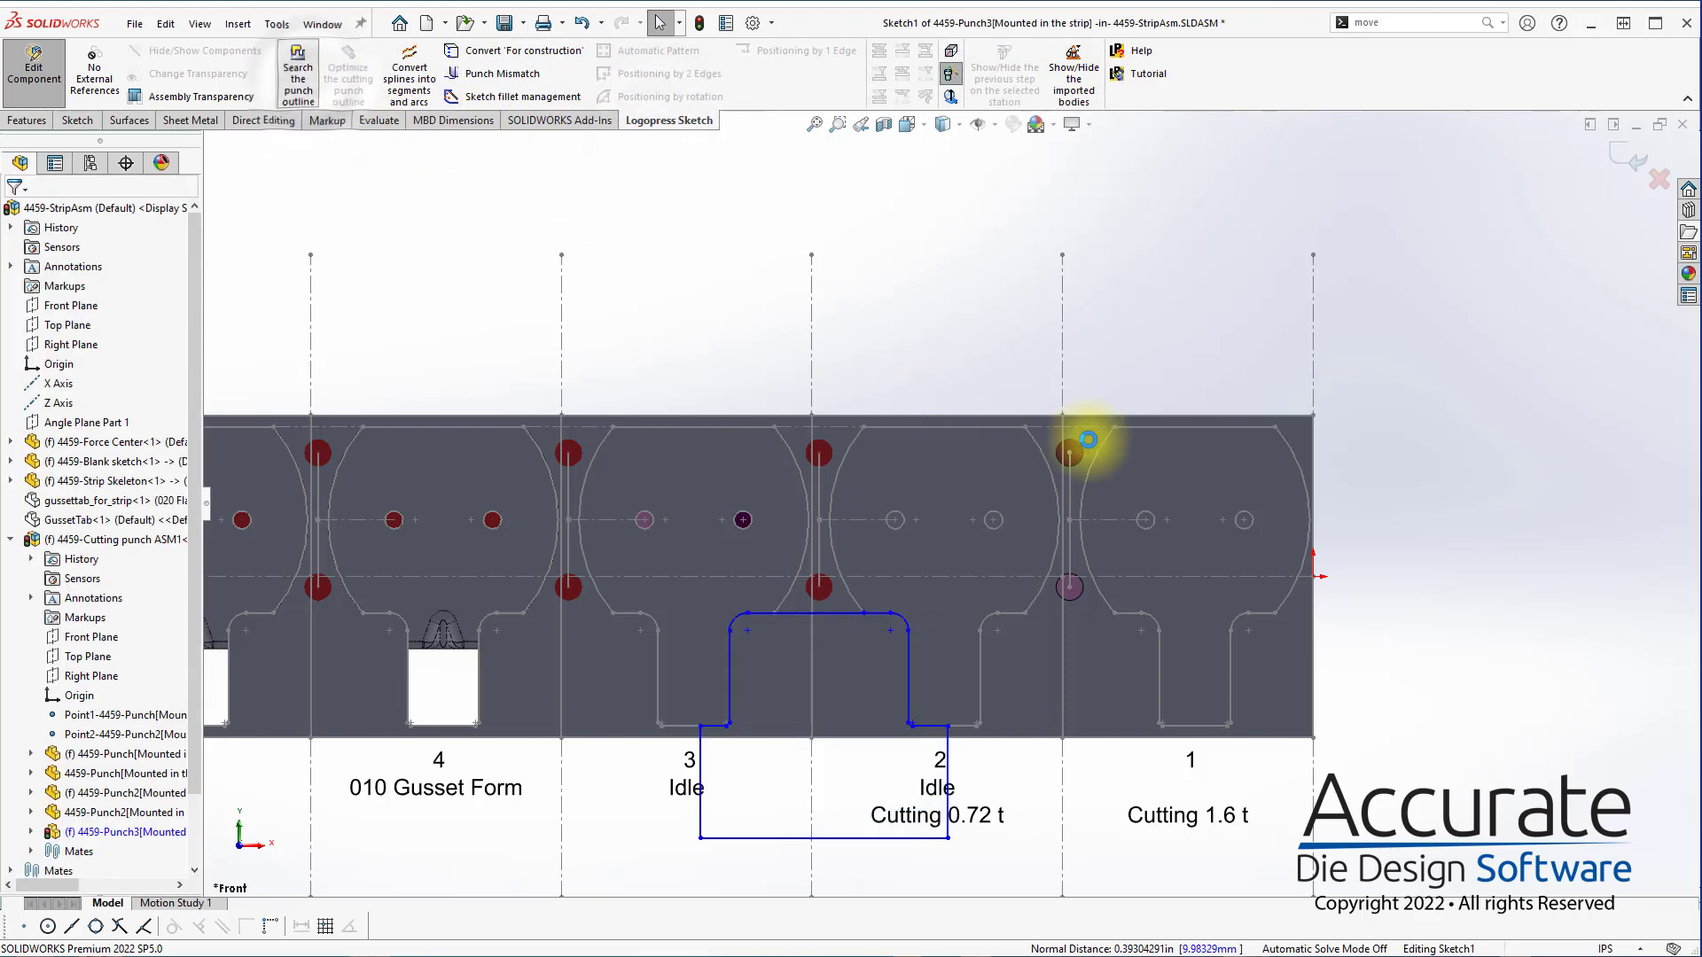
# Delete the short segment in the outline's upper edge and extend the remaining line to the right-hand fillet
pyautogui.scroll(-3, 975, 674)
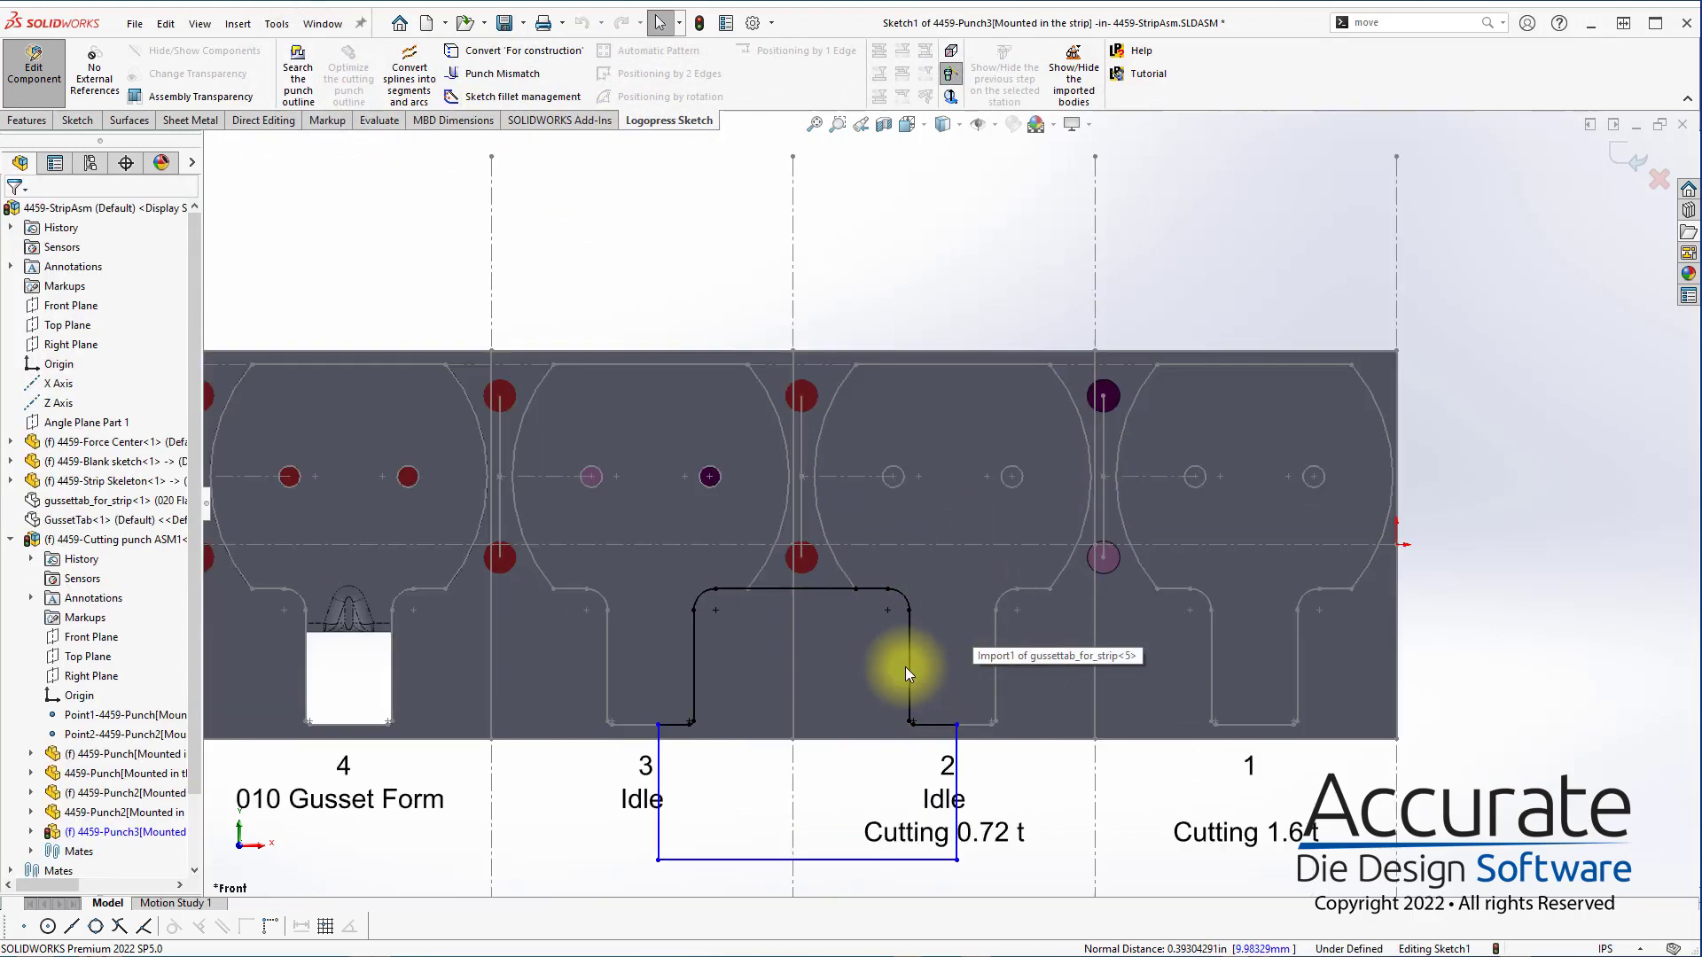
pyautogui.click(869, 562)
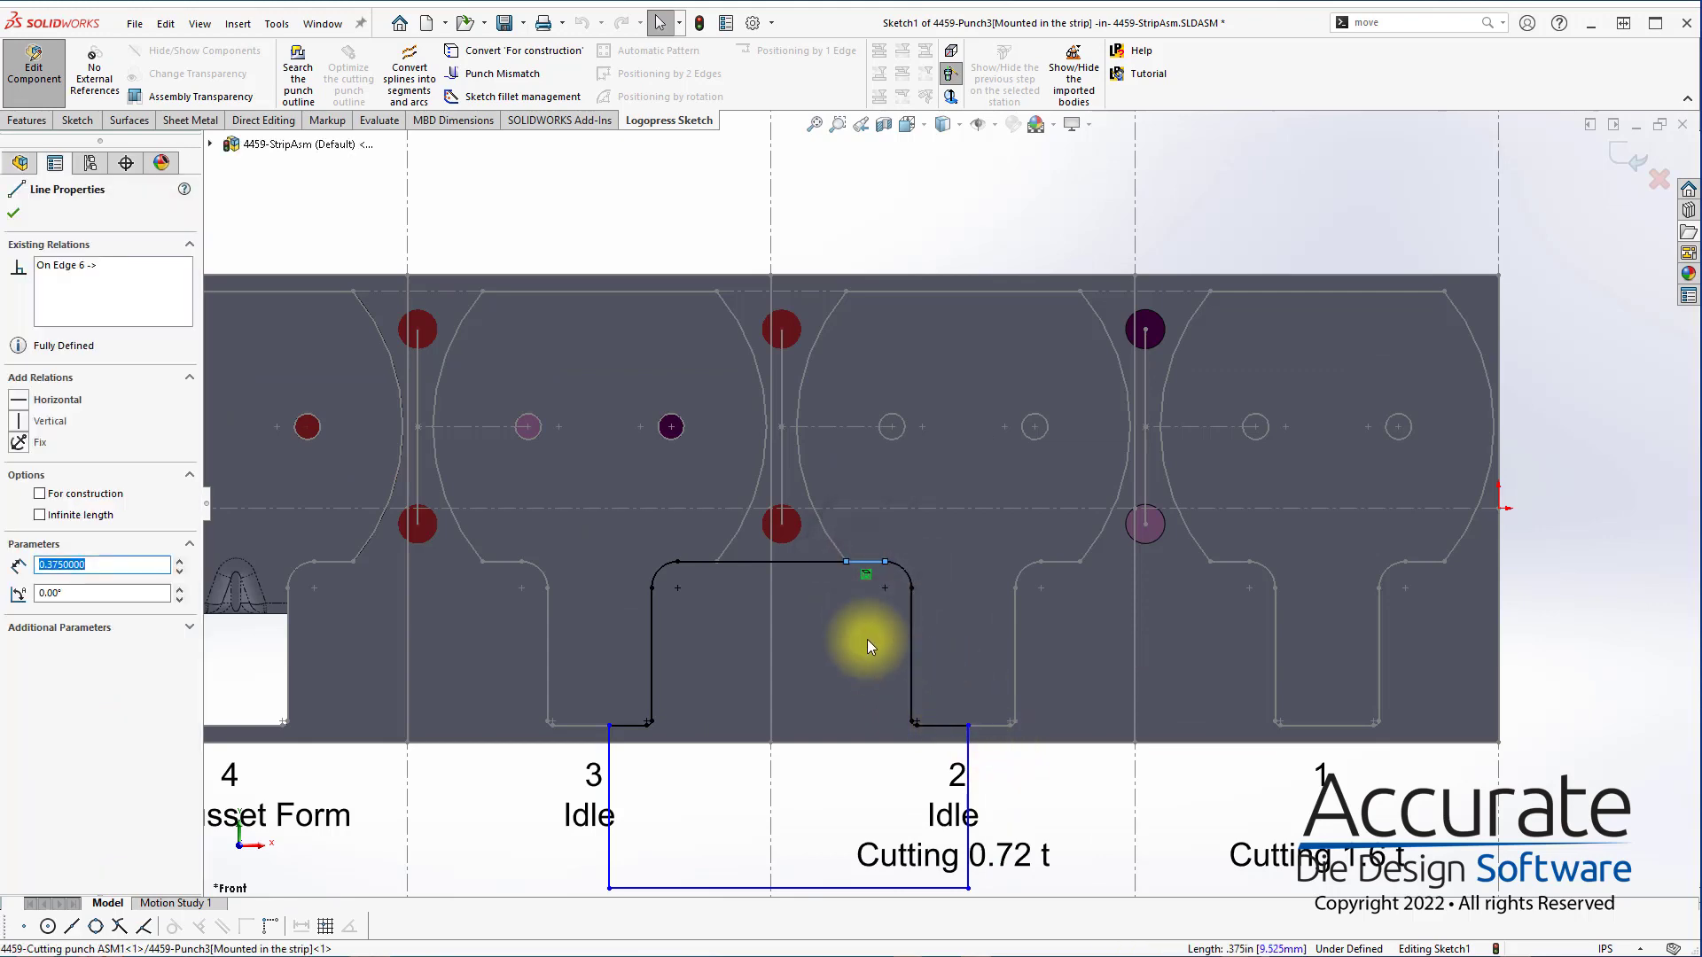
pyautogui.press('Delete')
pyautogui.moveTo(846, 561)
pyautogui.mouseDown()
pyautogui.moveTo(784, 559)
pyautogui.moveTo(884, 561)
pyautogui.mouseUp()
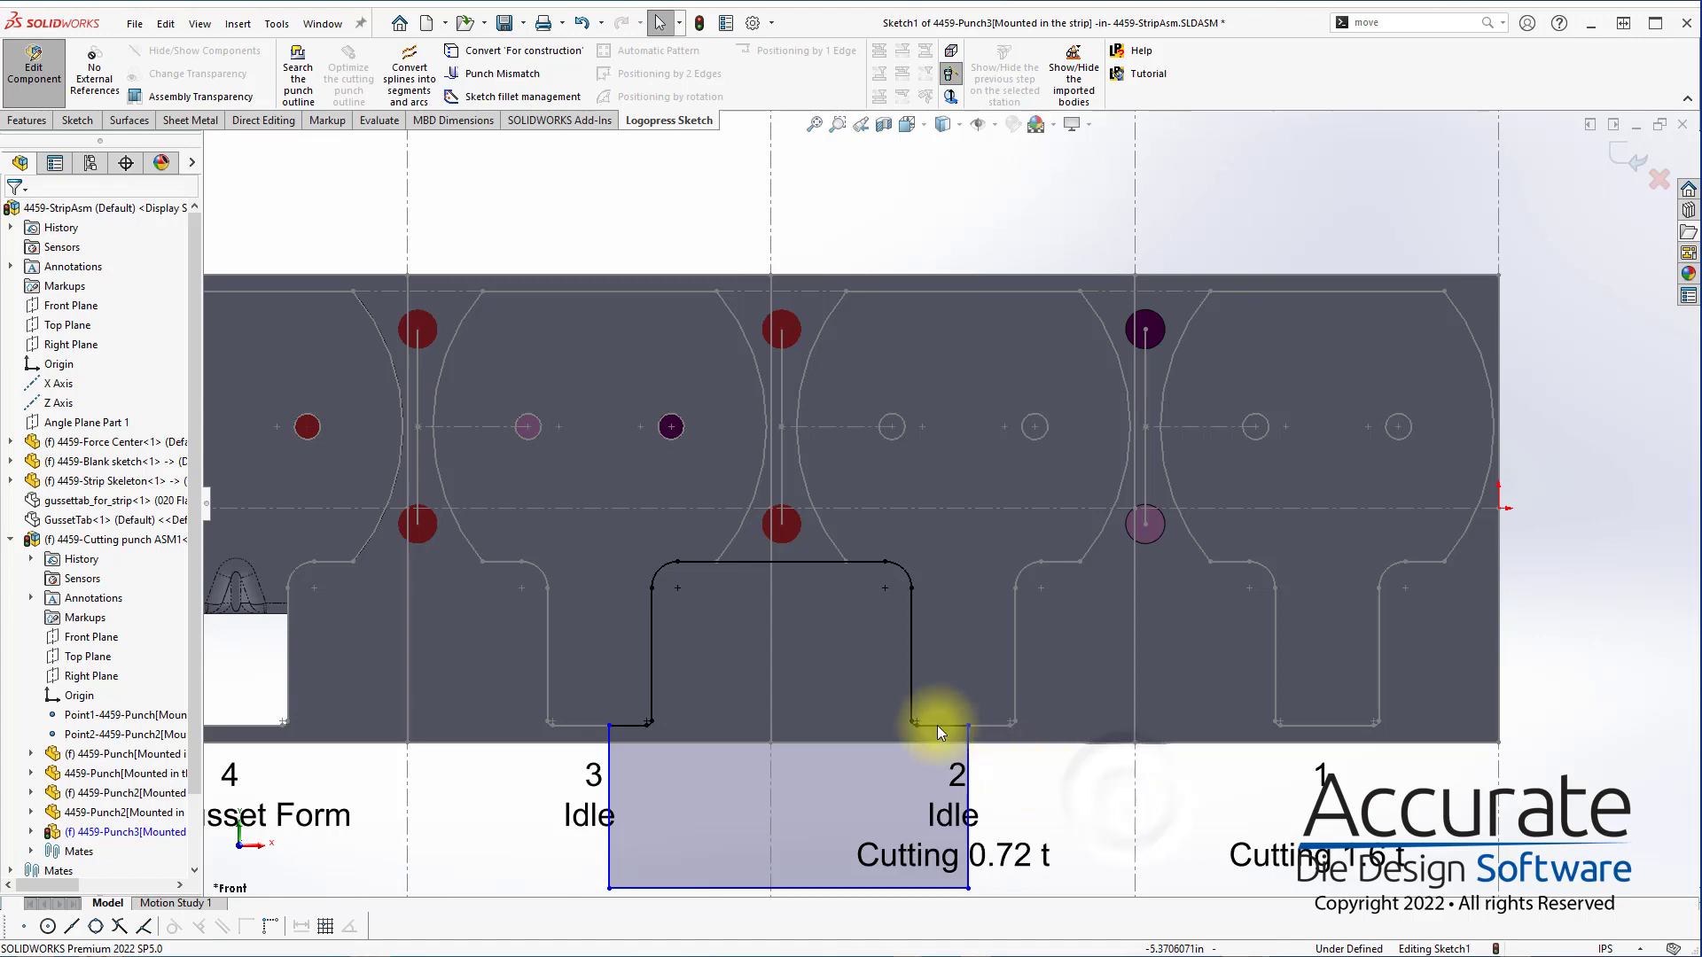
# Apply the third Punch Mismatch type between station 2's short bottom outline edge and the punch's right vertical side
pyautogui.click(532, 80)
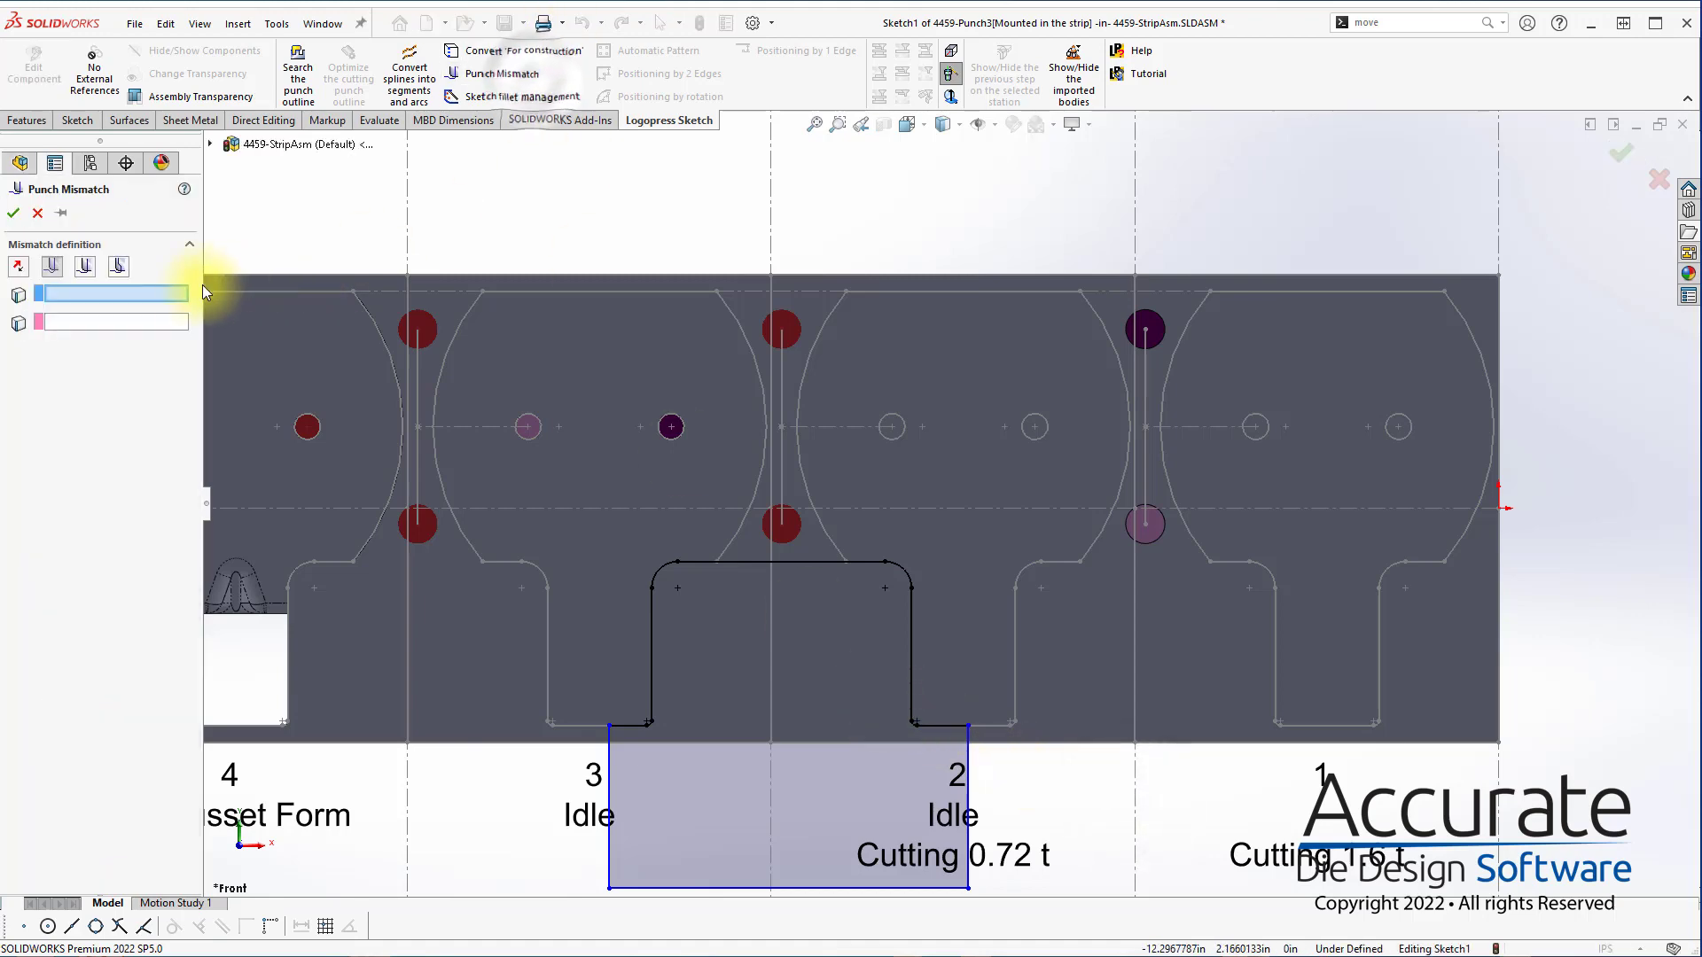
pyautogui.keyDown('ctrl'); pyautogui.moveTo(977, 791); pyautogui.dragTo(980, 794, button='middle'); pyautogui.keyUp('ctrl')
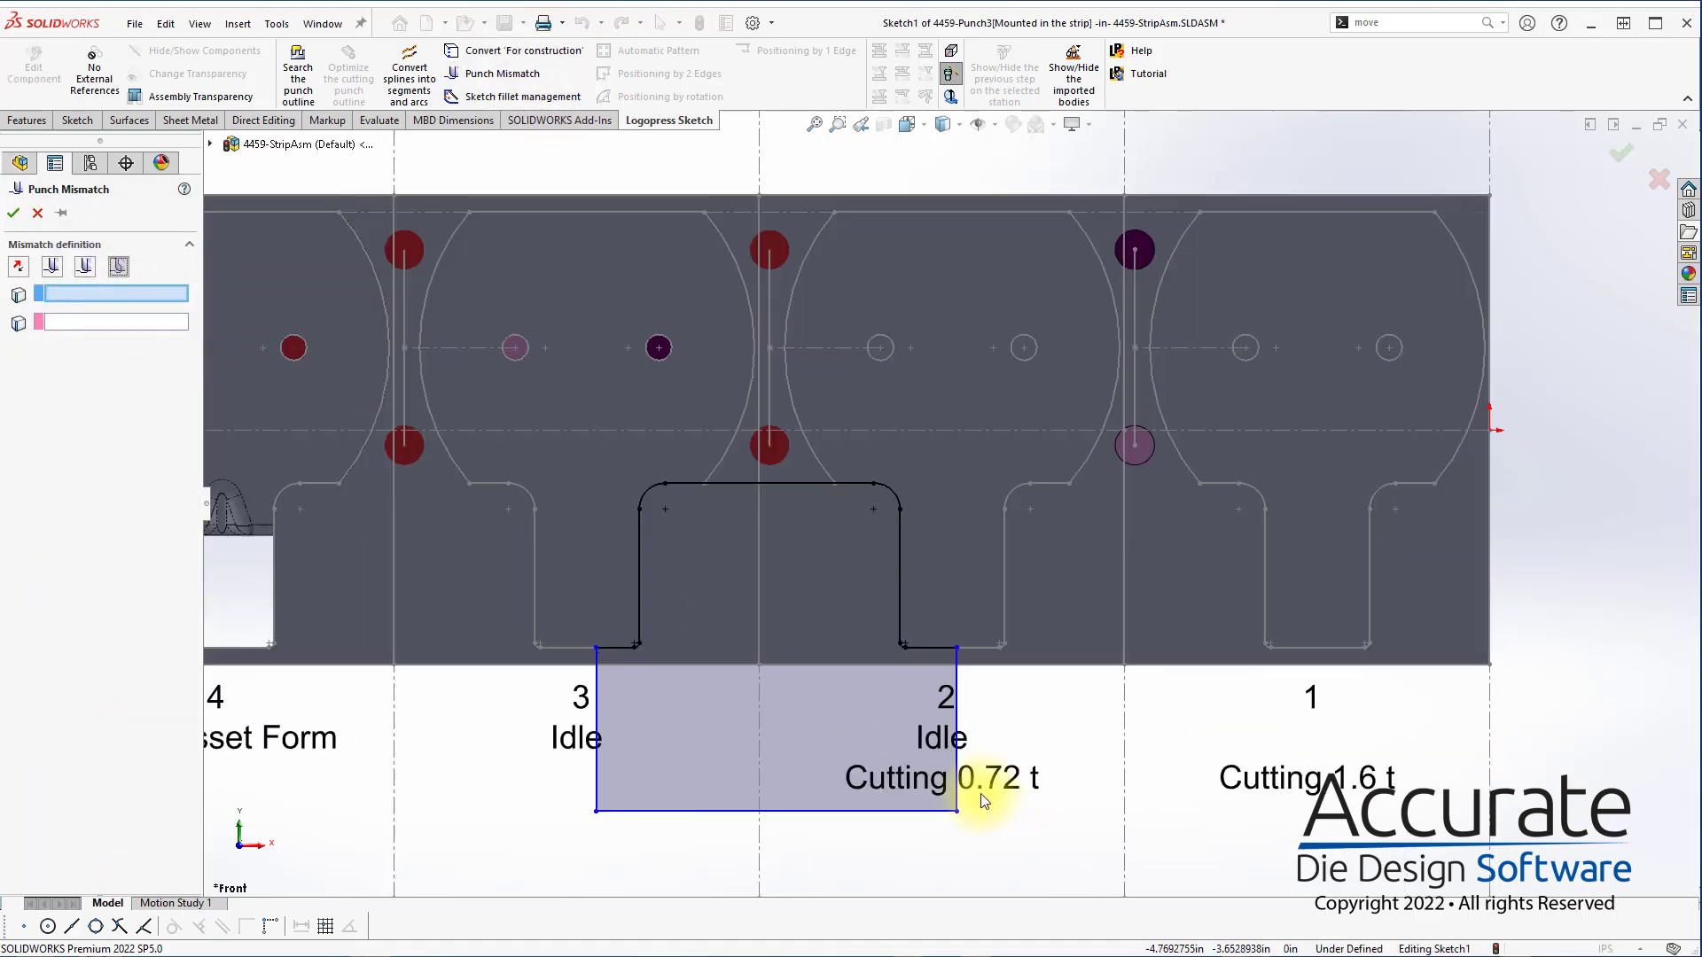
pyautogui.scroll(-2, 904, 612)
pyautogui.click(913, 550)
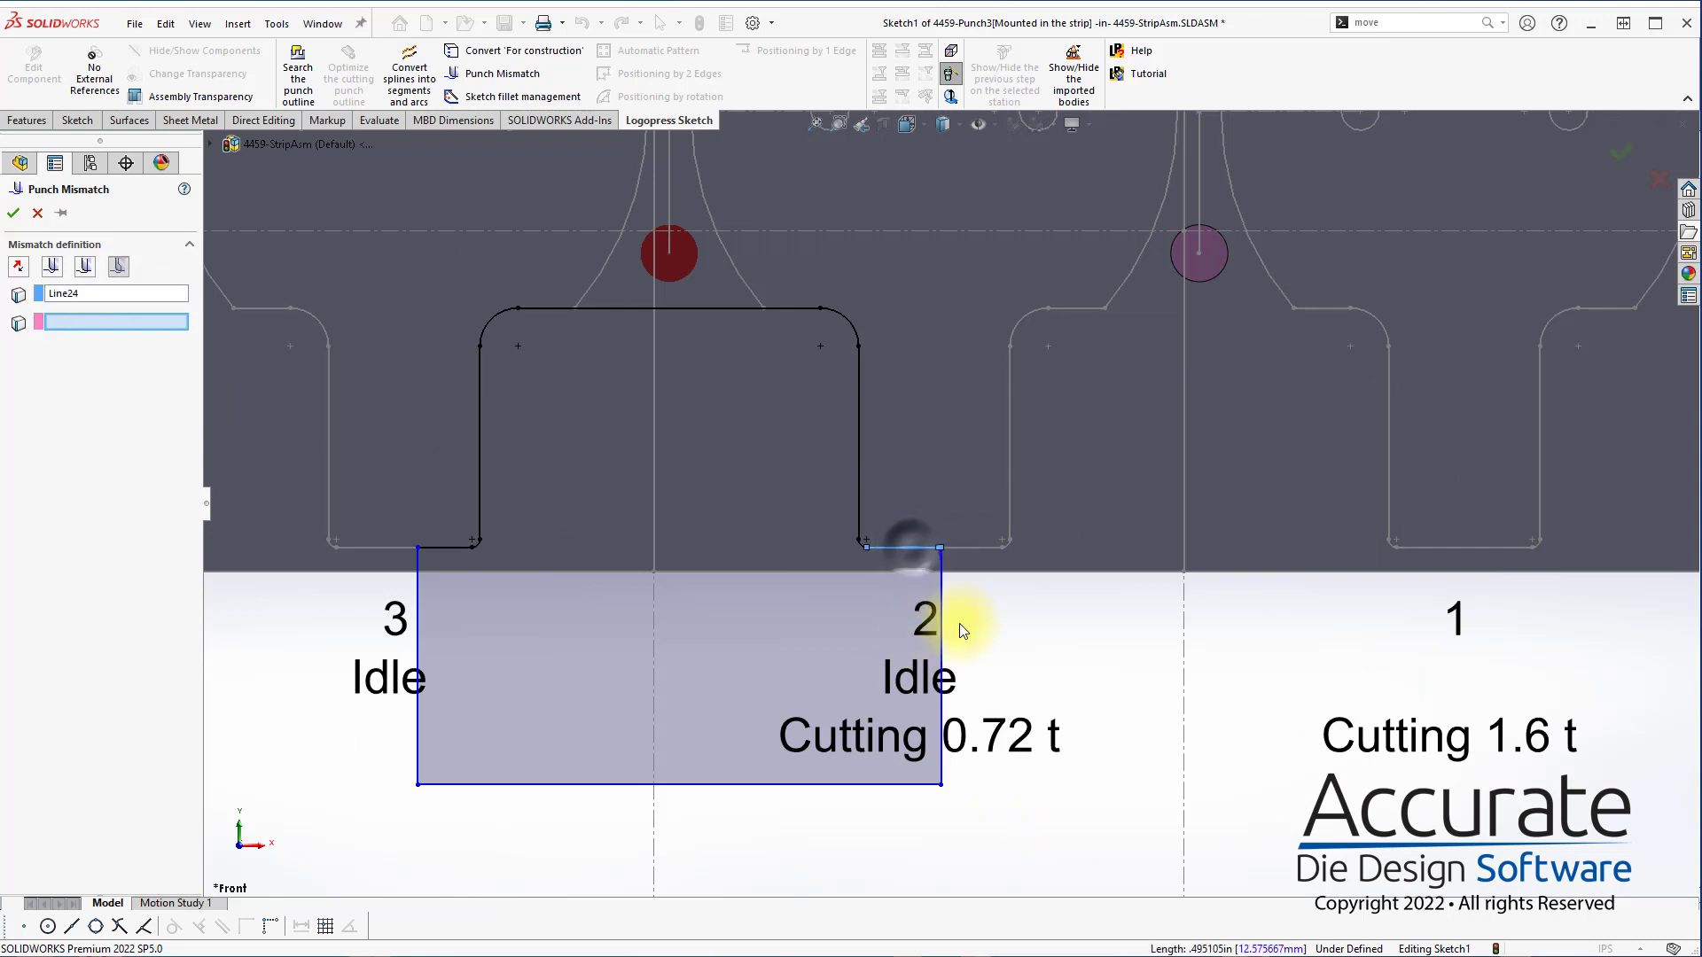
pyautogui.click(943, 621)
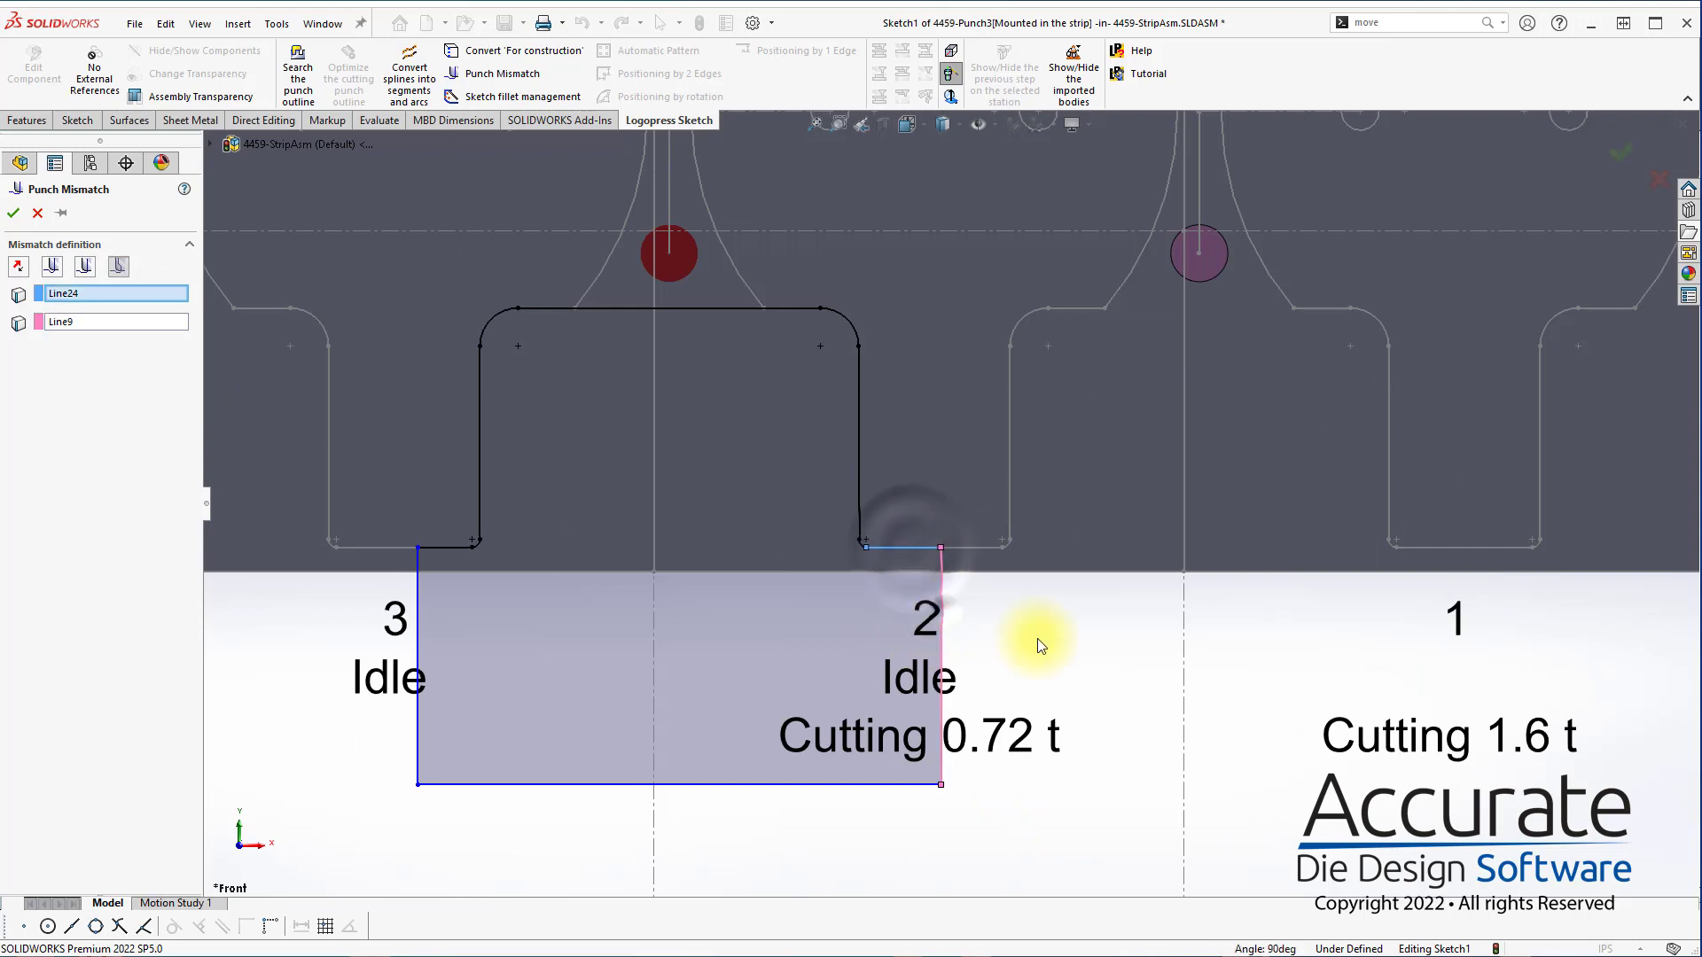
pyautogui.click(13, 214)
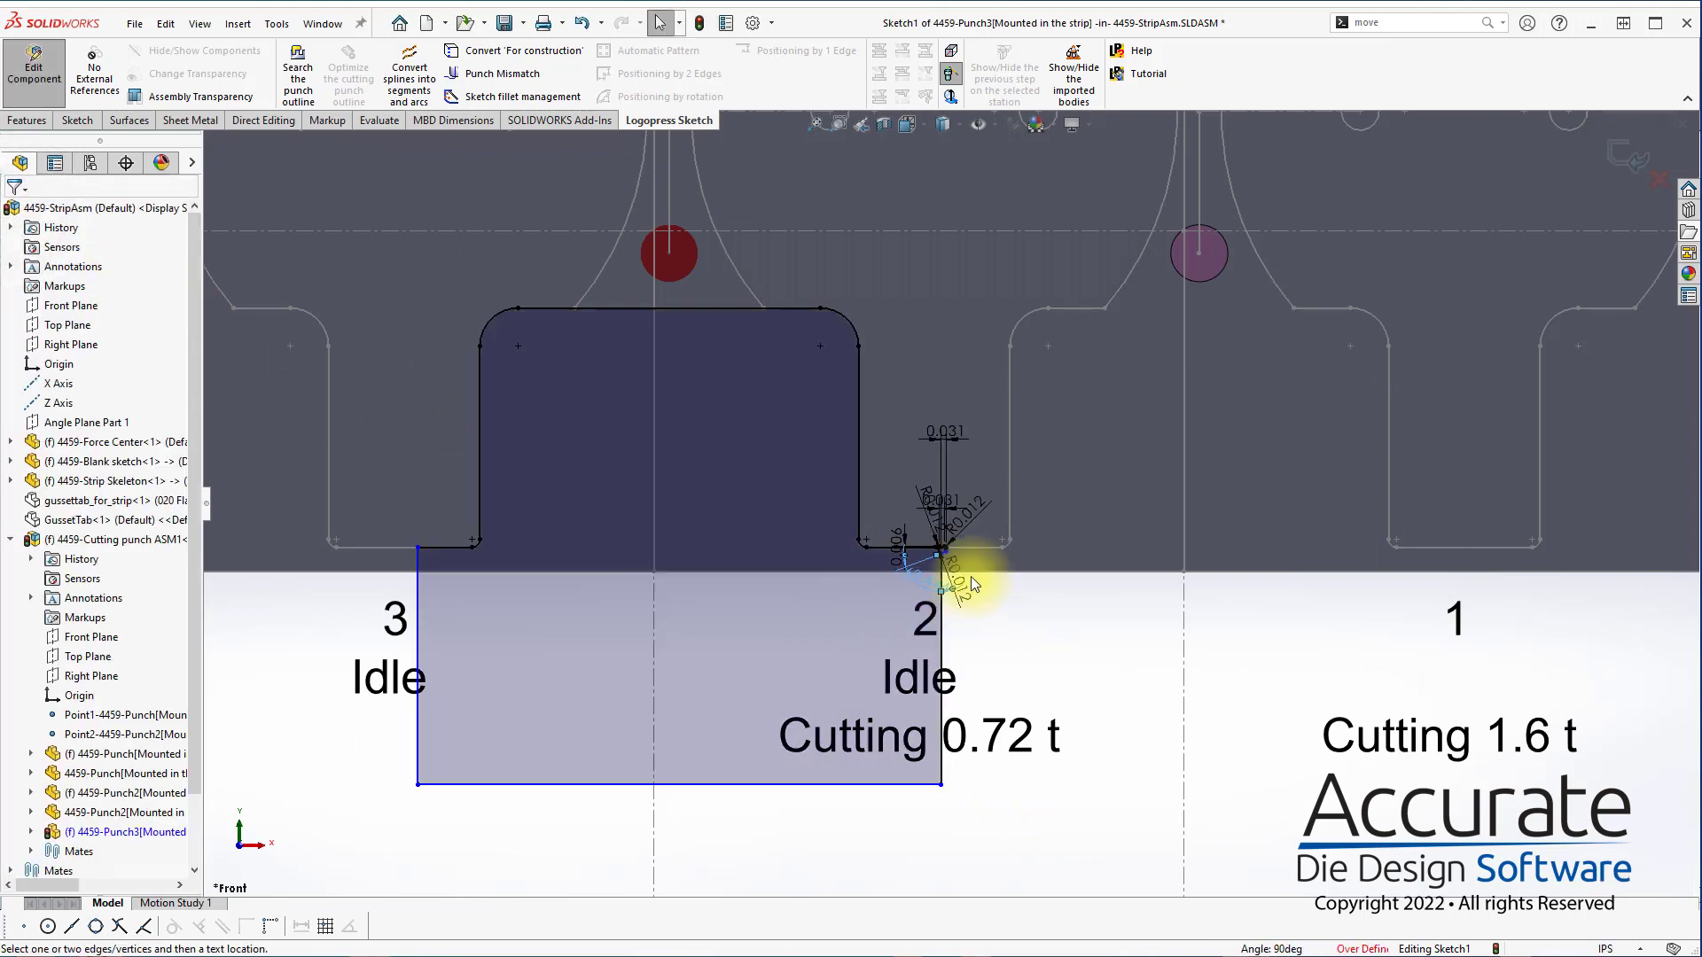
pyautogui.scroll(-6, 973, 589)
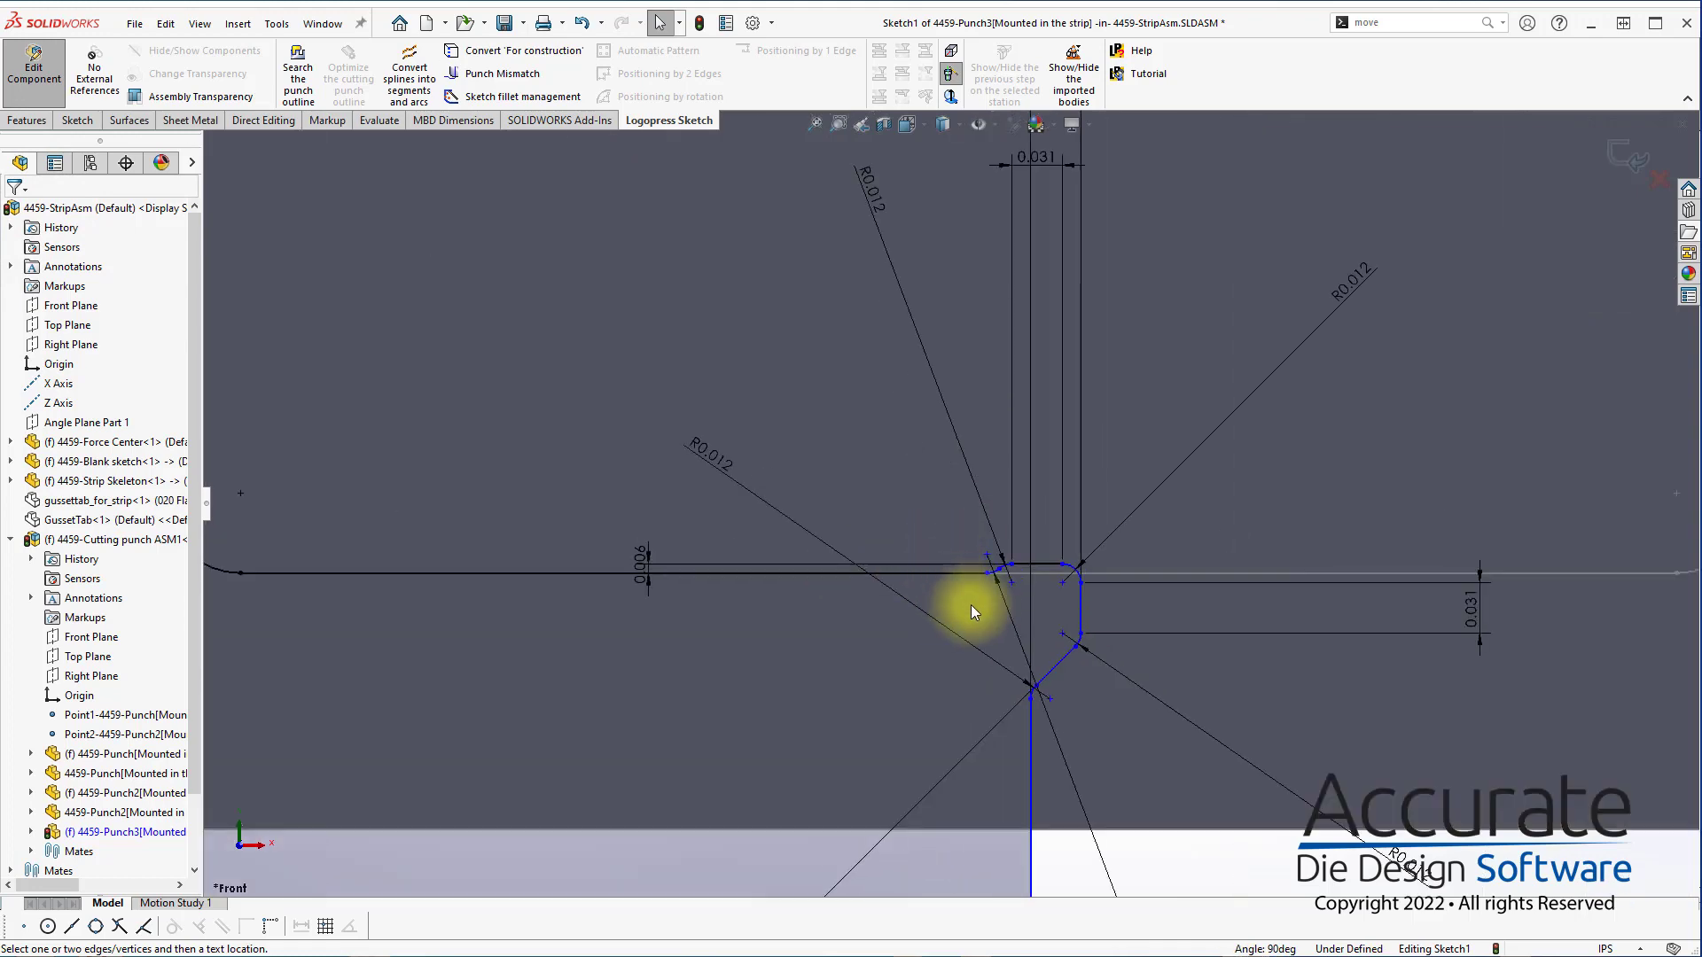
pyautogui.scroll(6, 975, 621)
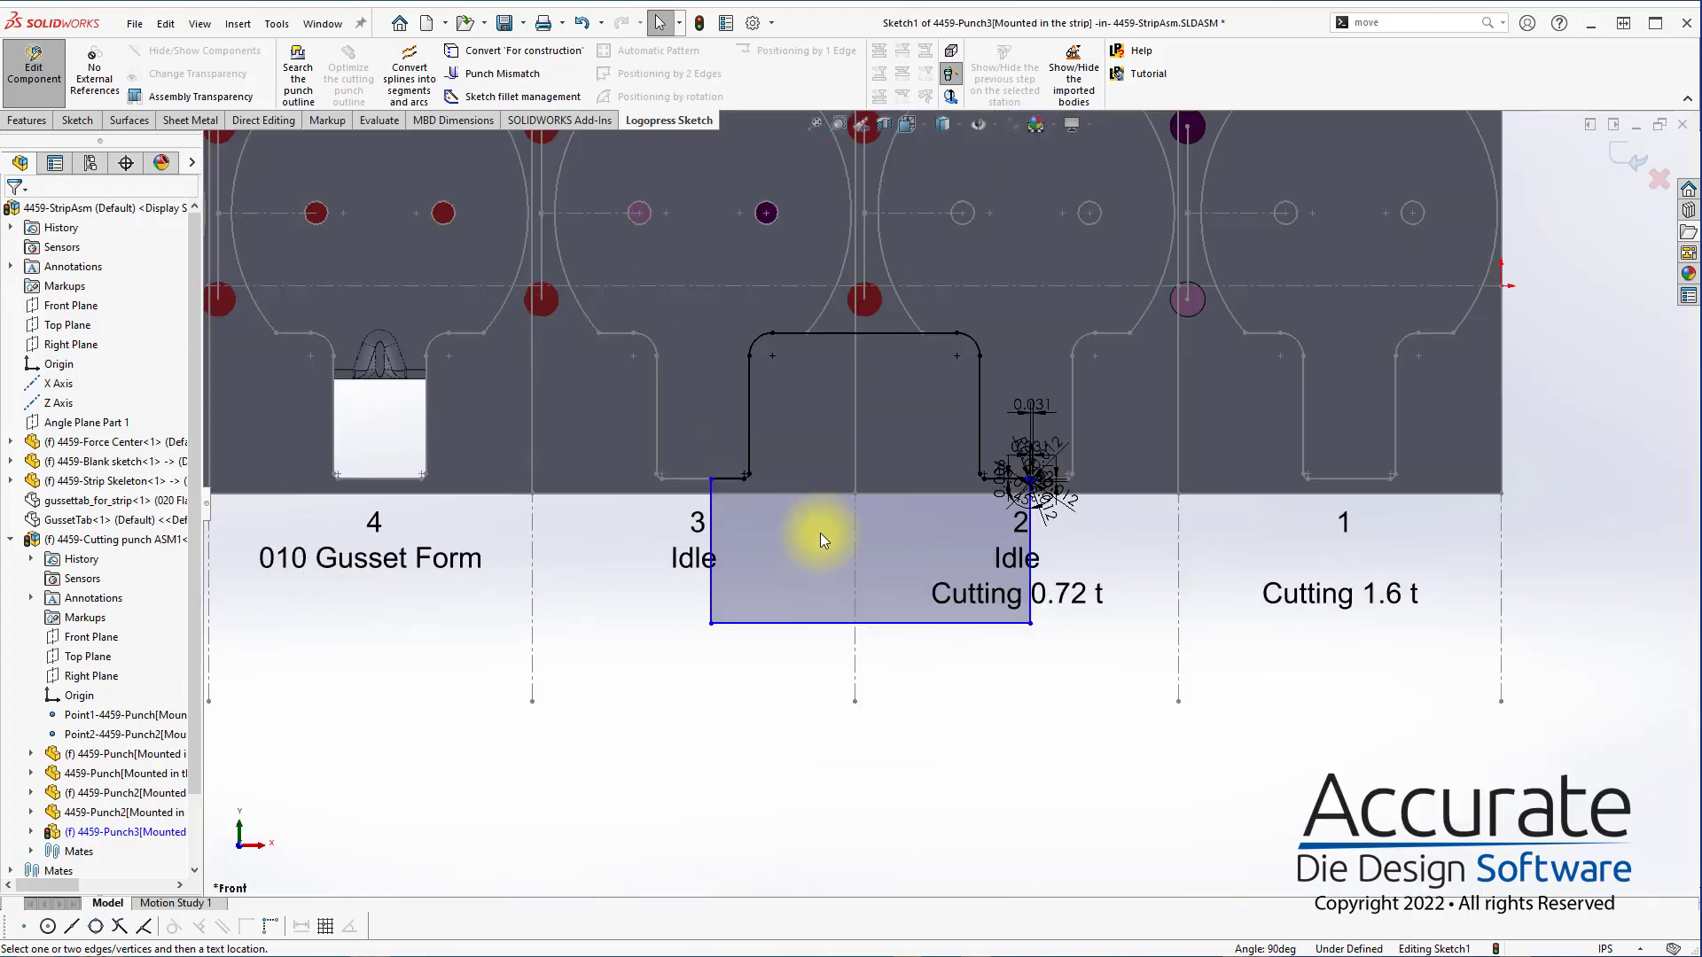
# Add a 0.01 in sketch fillet to the punch outline's corner at station 3's bottom edge
pyautogui.rightClick(807, 518)
pyautogui.click(911, 603)
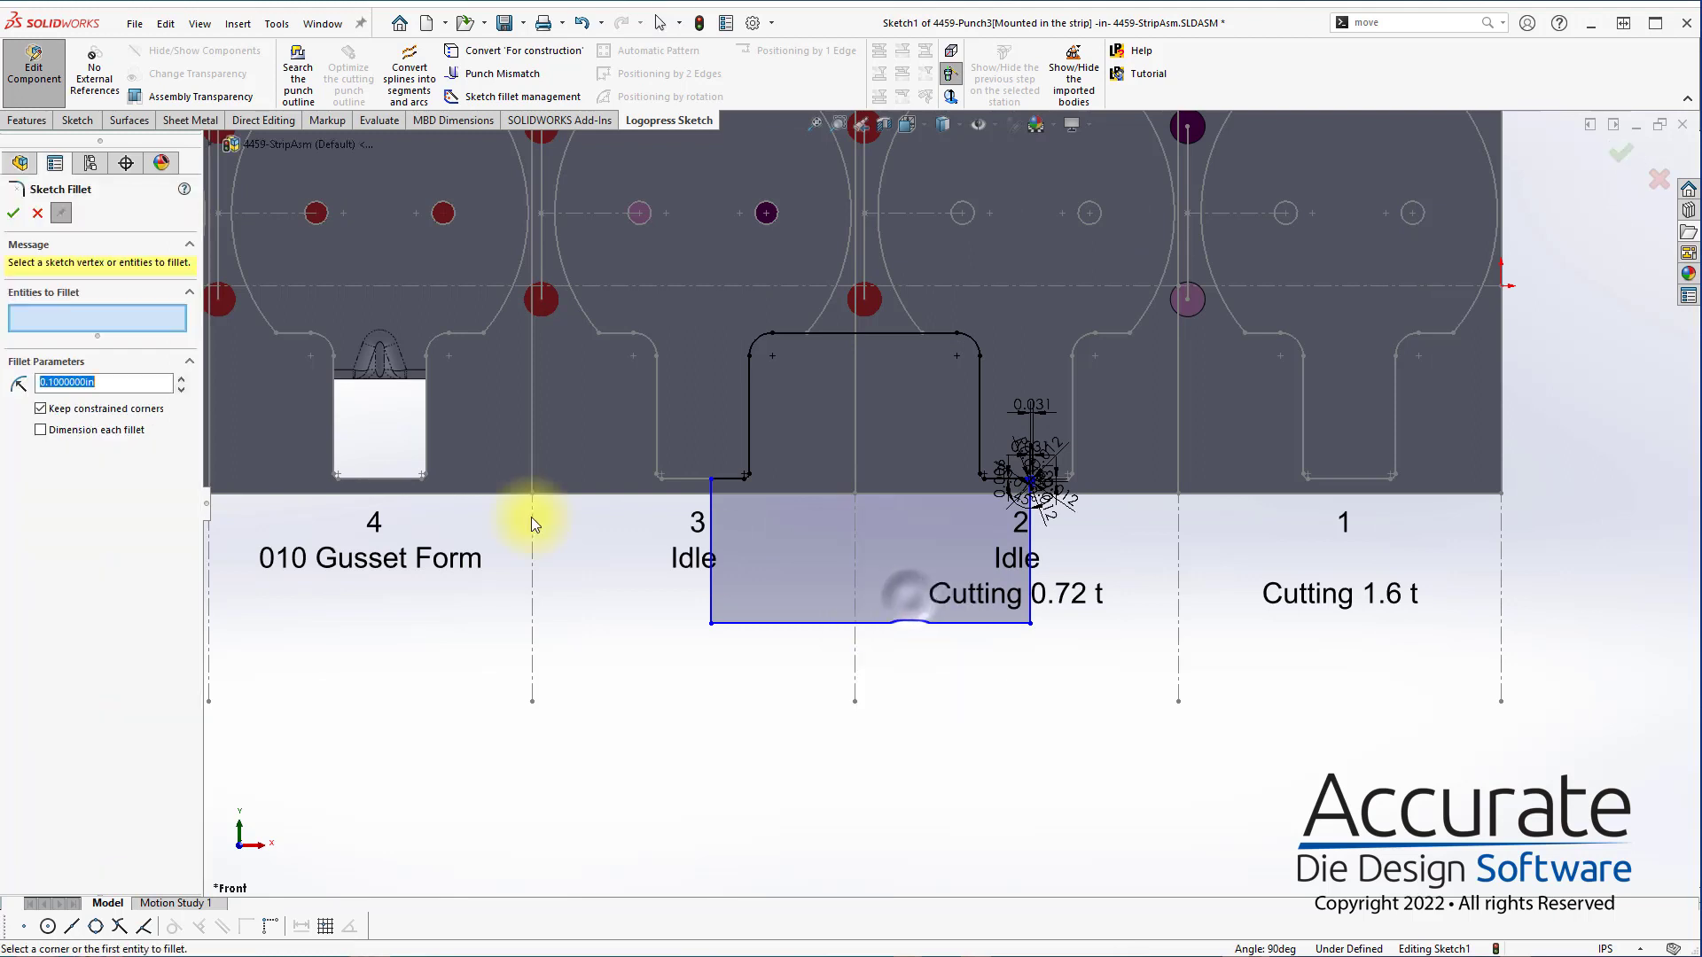
pyautogui.write('0.01')
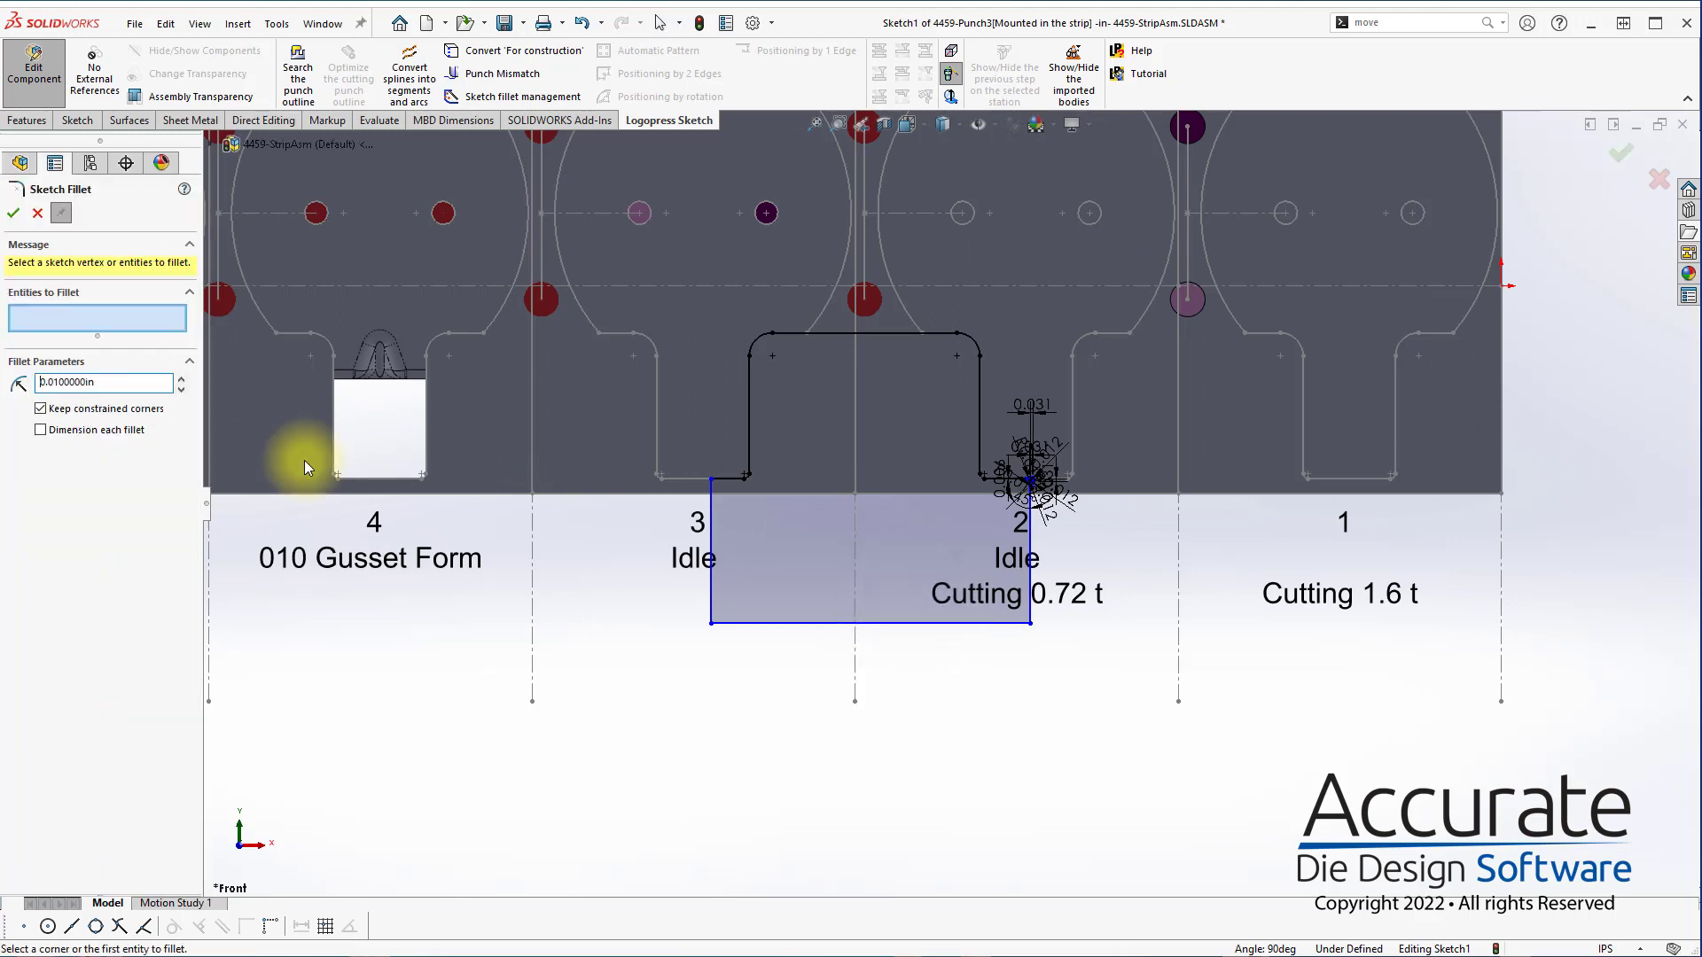
pyautogui.click(714, 488)
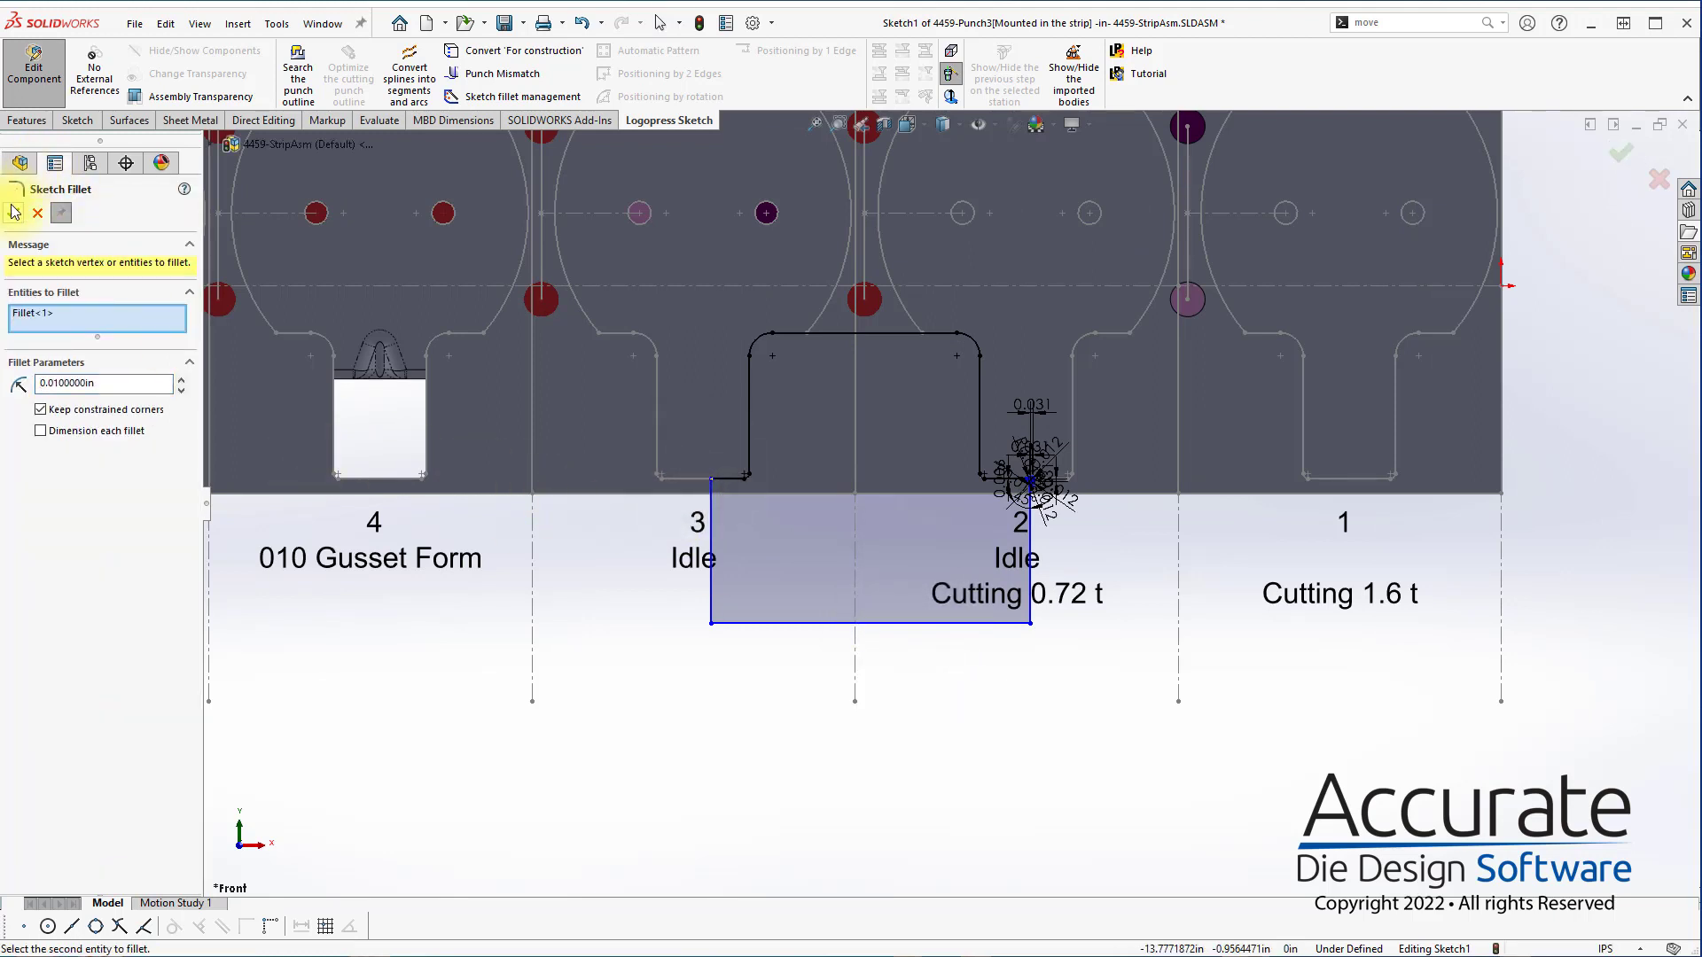
# Fillet the two lower corners of the punch outline with a 0.1 in radius
pyautogui.moveTo(120, 381); pyautogui.dragTo(1, 318)
pyautogui.write('.')
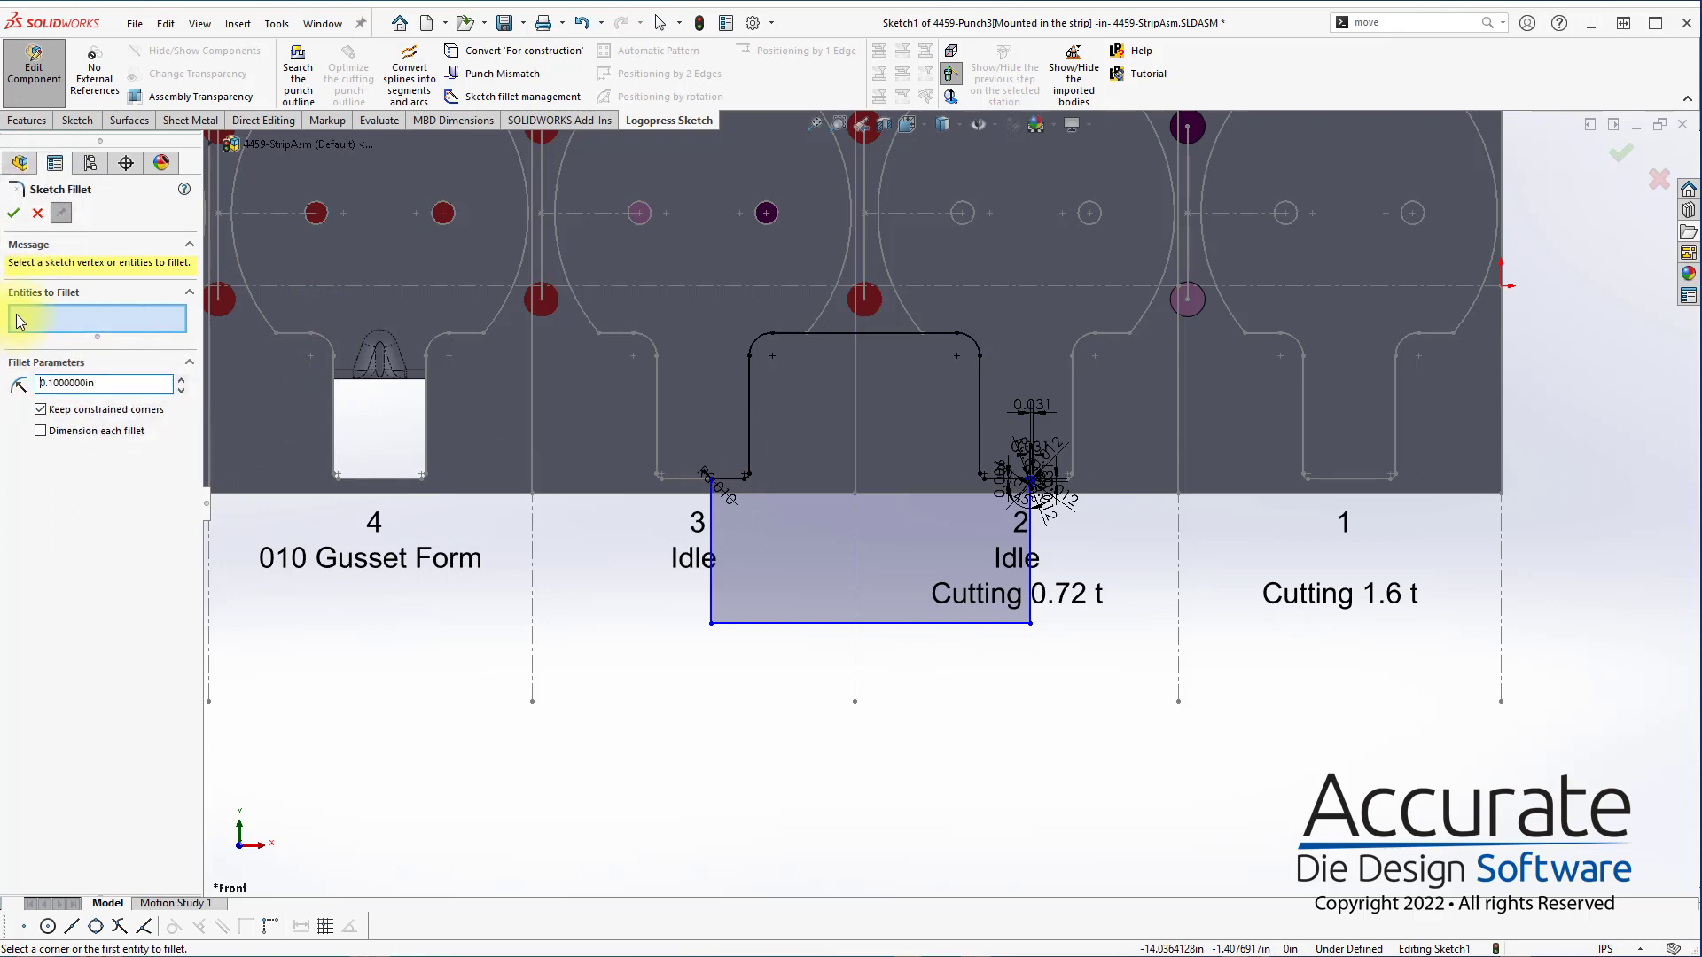
pyautogui.moveTo(656, 625); pyautogui.dragTo(1102, 710)
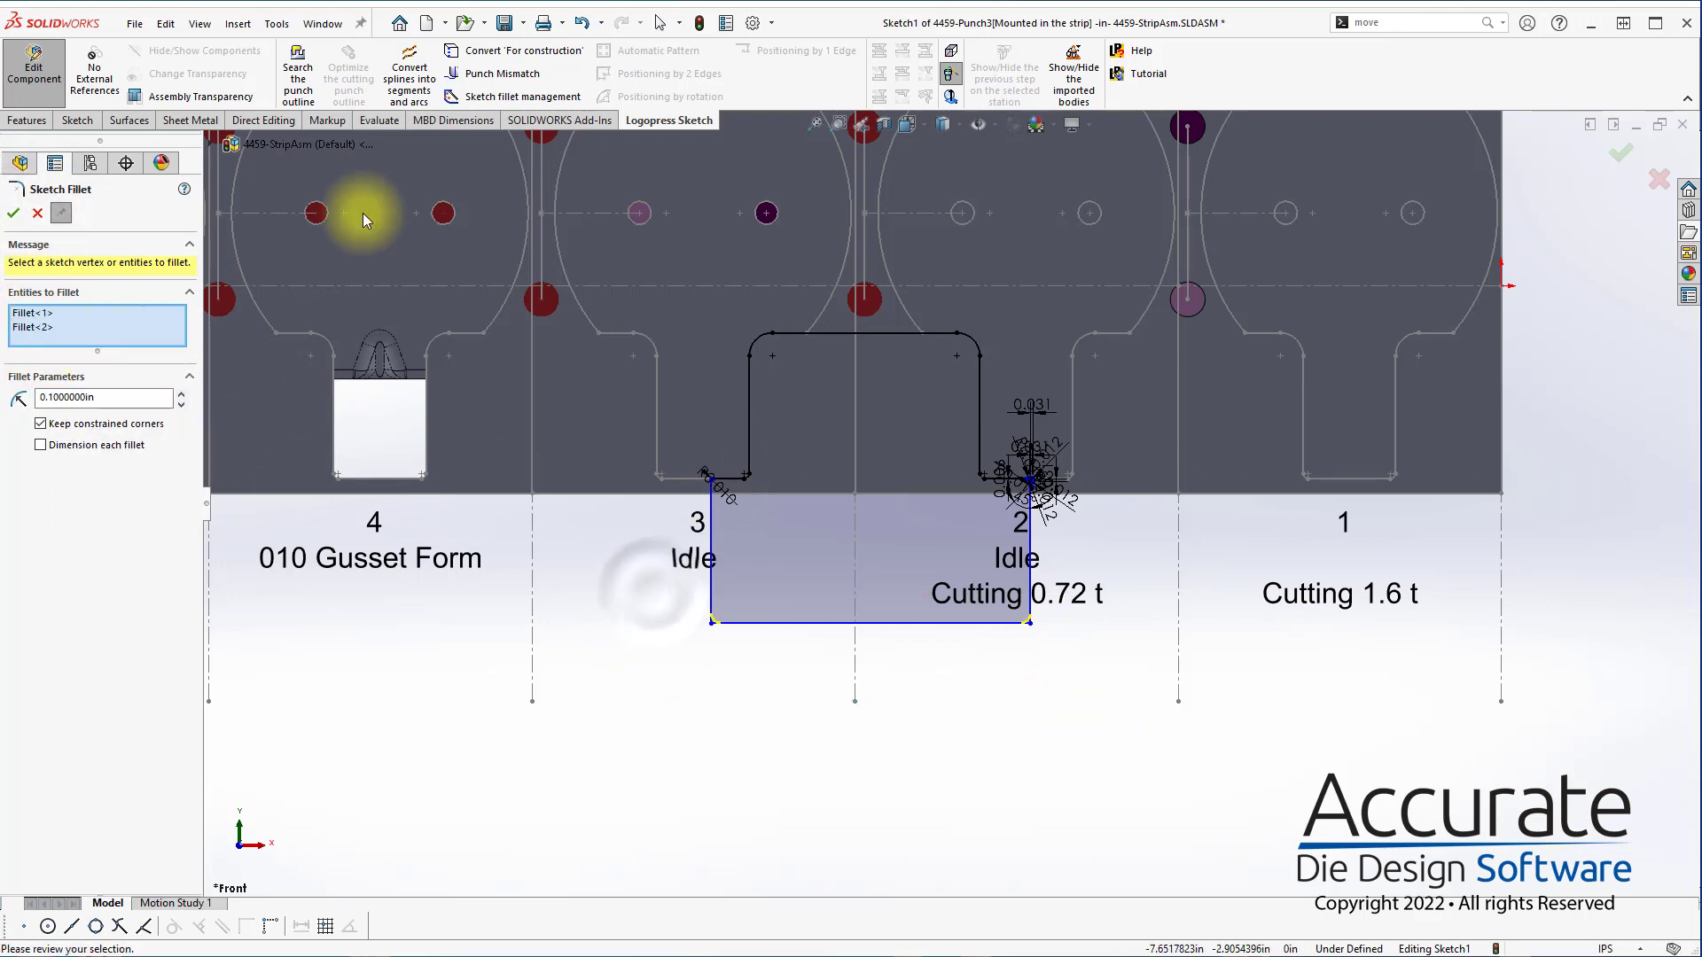
pyautogui.click(13, 214)
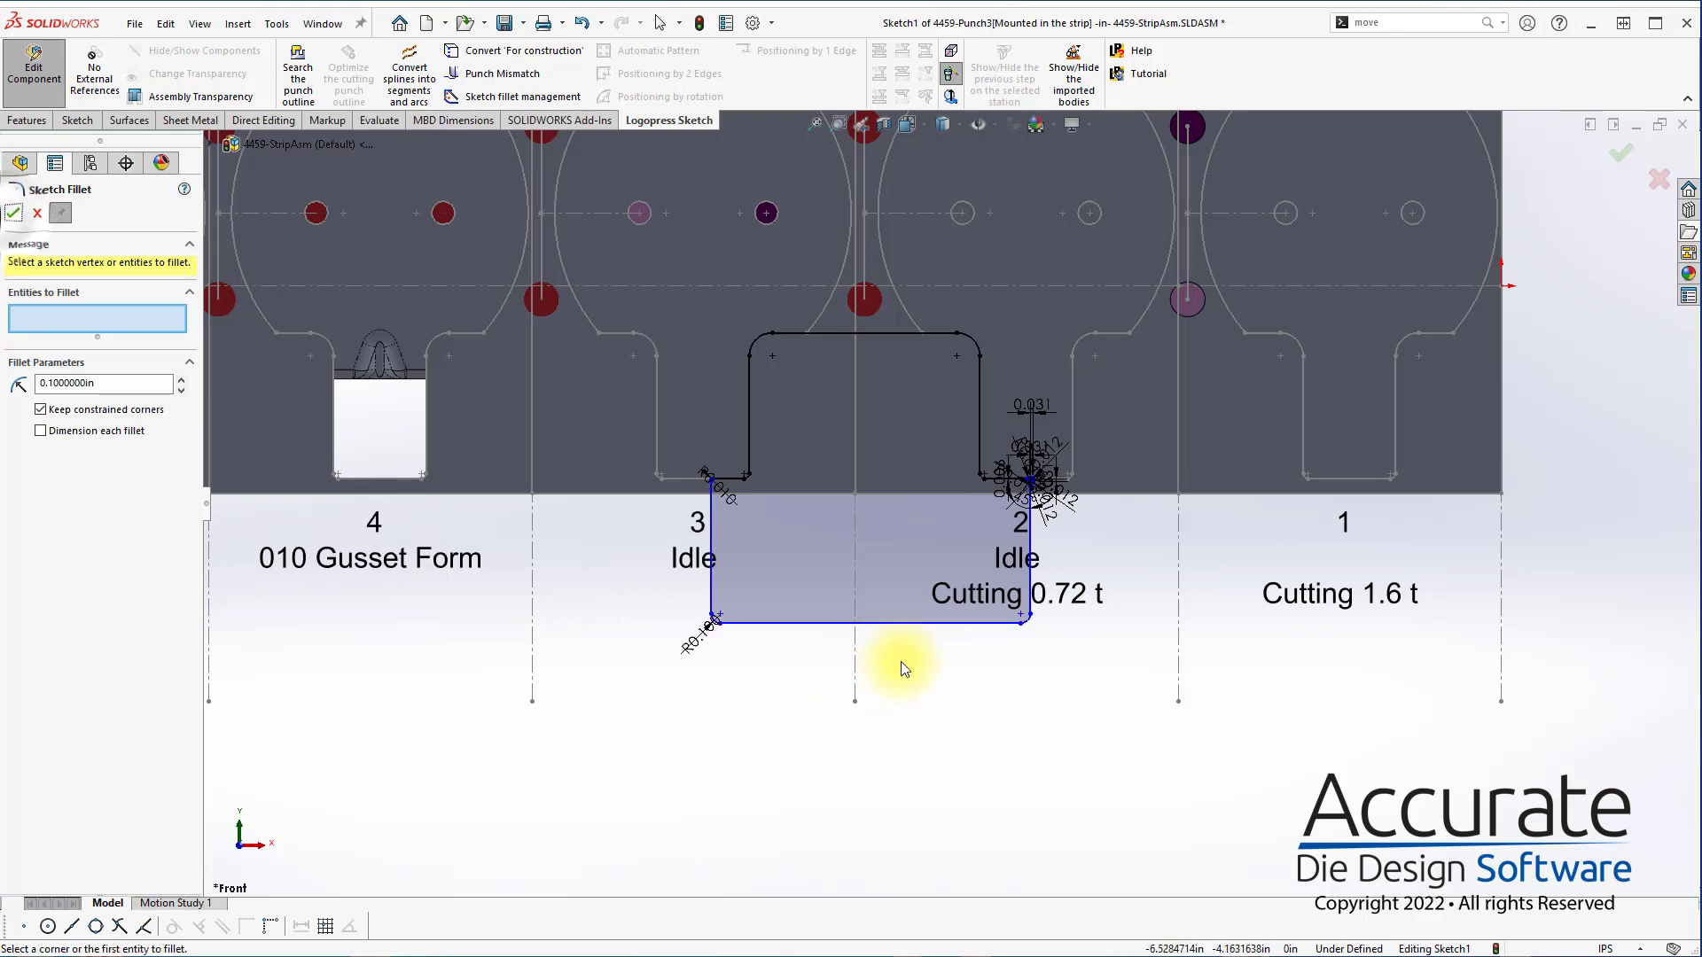
# Convert the horizontal centreline and the vertical station lines on both sides of station 2 into construction lines in the punch sketch
pyautogui.click(854, 544)
pyautogui.keyDown('ctrl'); pyautogui.click(1008, 286); pyautogui.keyUp('ctrl')
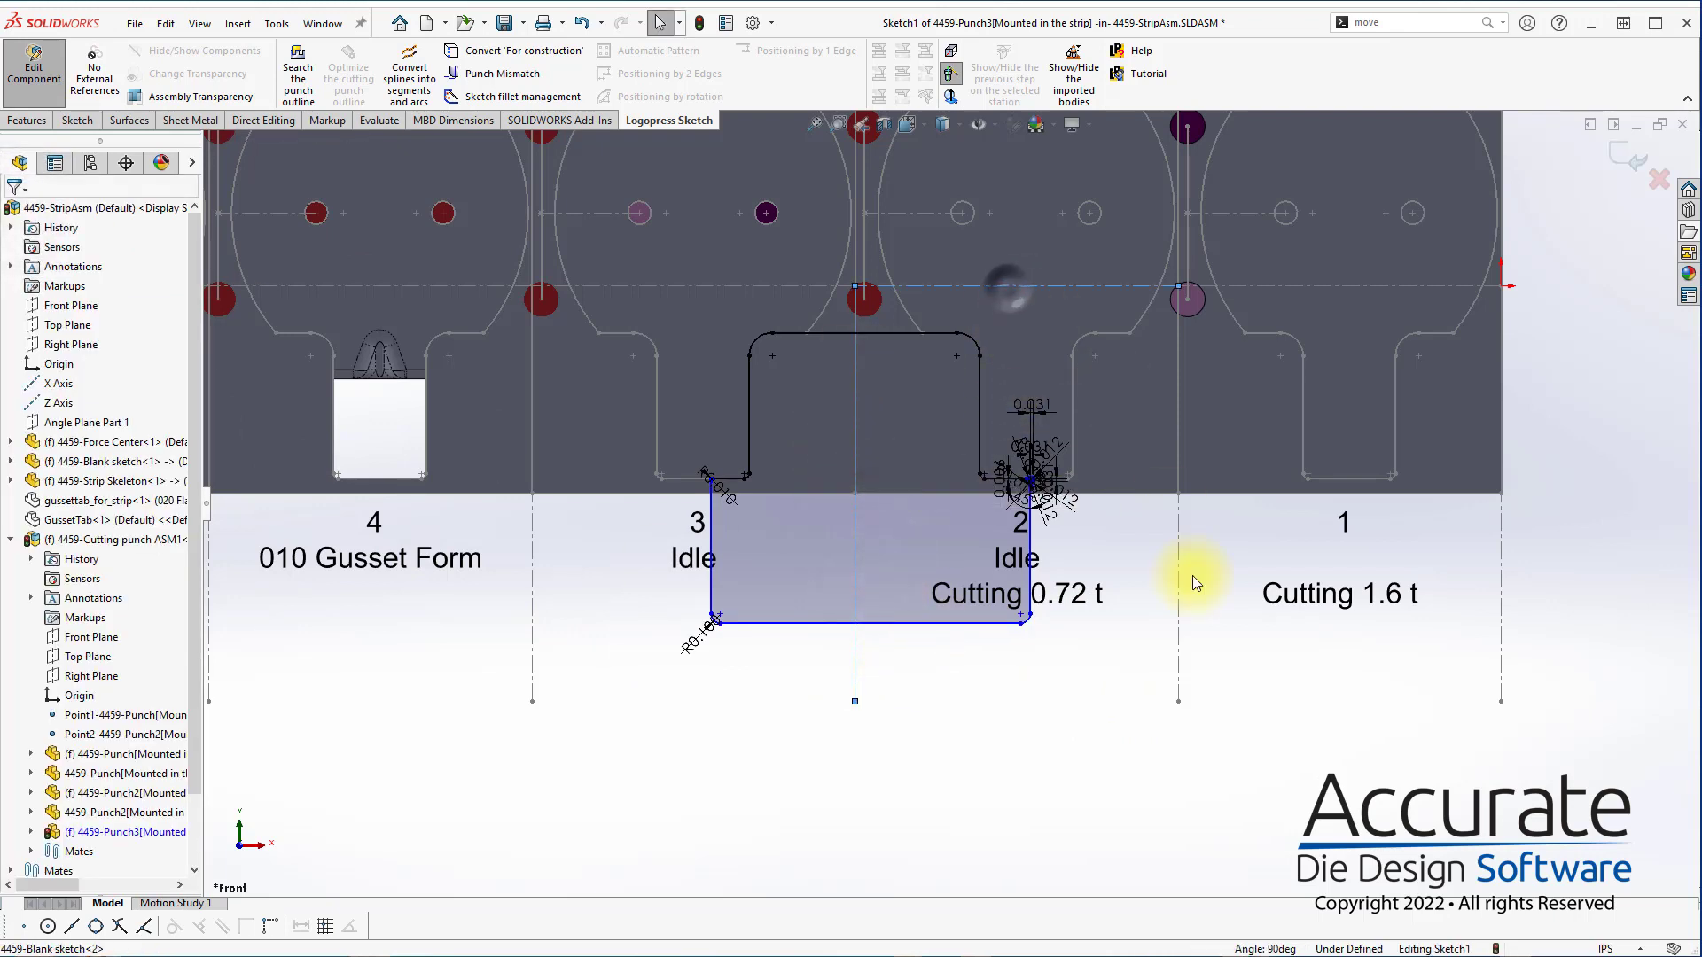
pyautogui.keyDown('ctrl'); pyautogui.click(1178, 637); pyautogui.keyUp('ctrl')
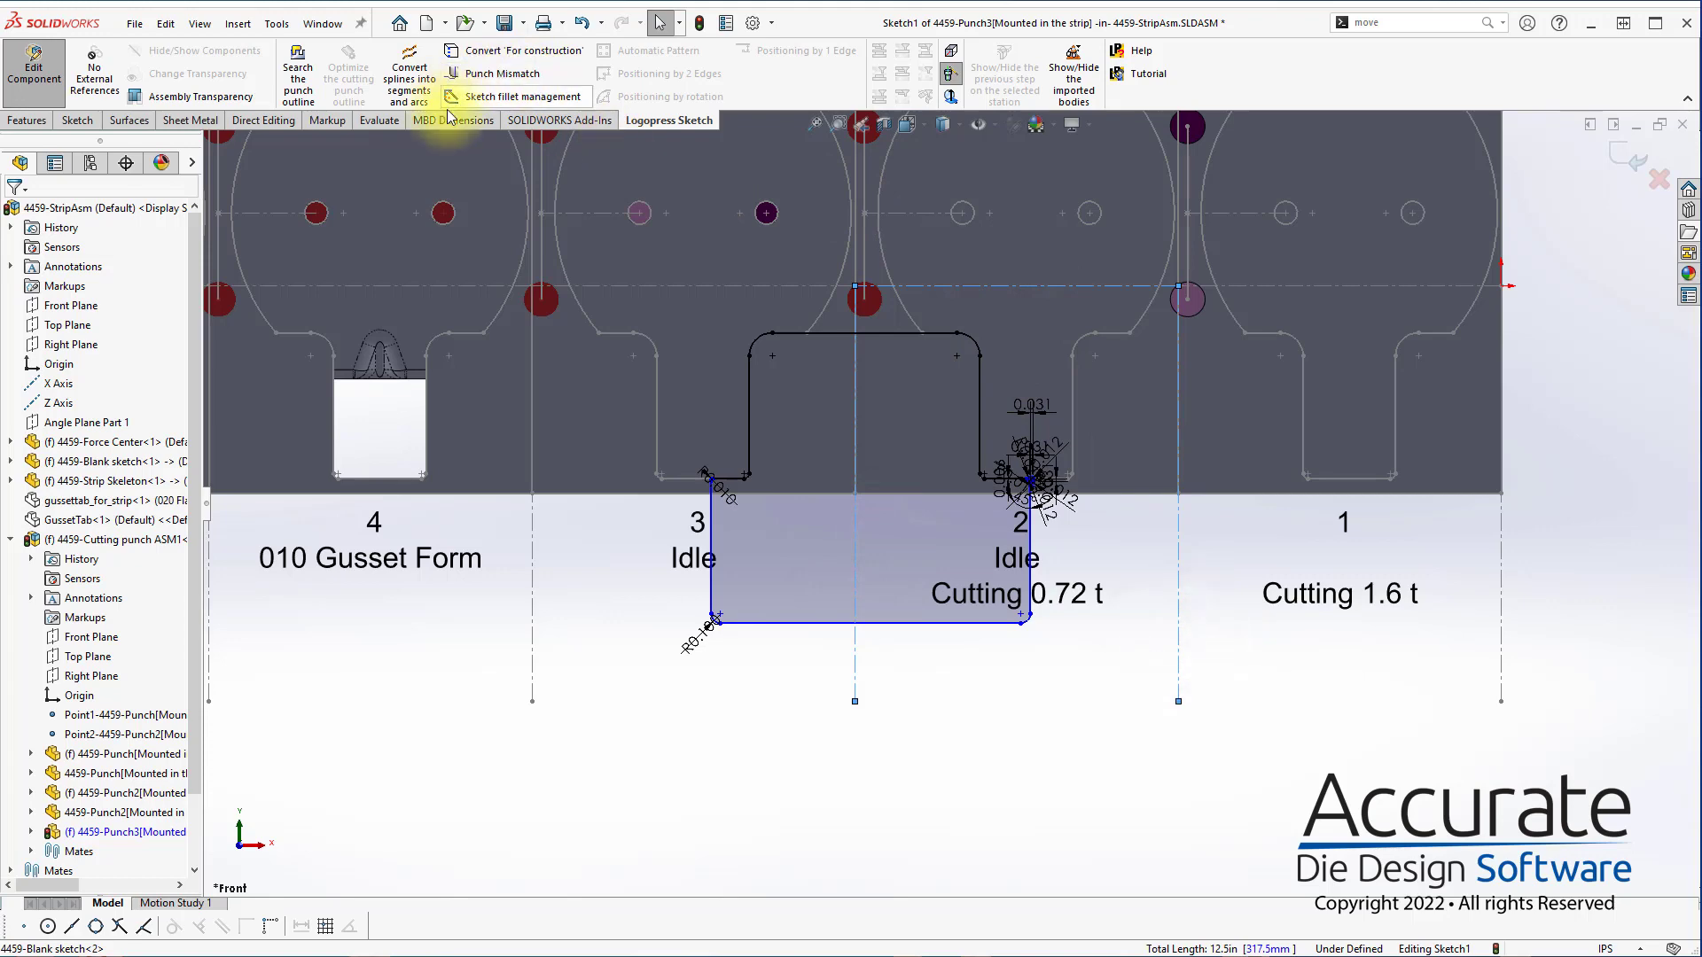
pyautogui.click(561, 54)
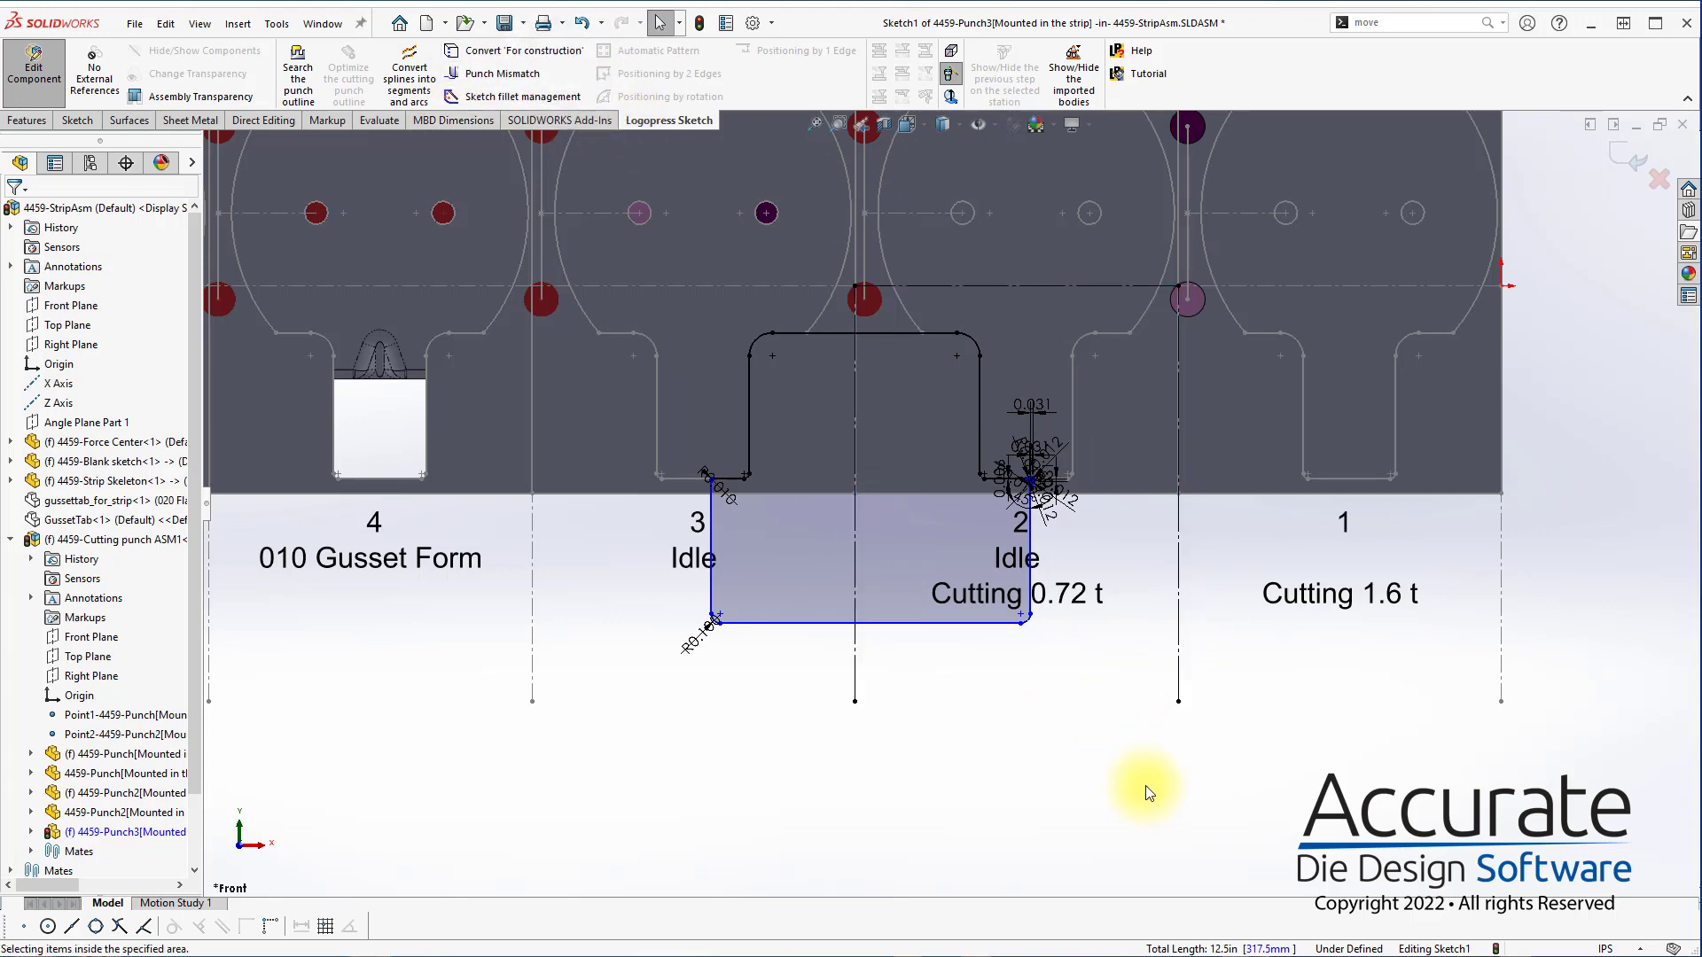
# Dimension the punch's right vertical side 1.65 in from the line between stations 1 and 2
pyautogui.moveTo(1144, 790); pyautogui.dragTo(1082, 678, button='right')
pyautogui.click(1031, 587)
pyautogui.click(1178, 590)
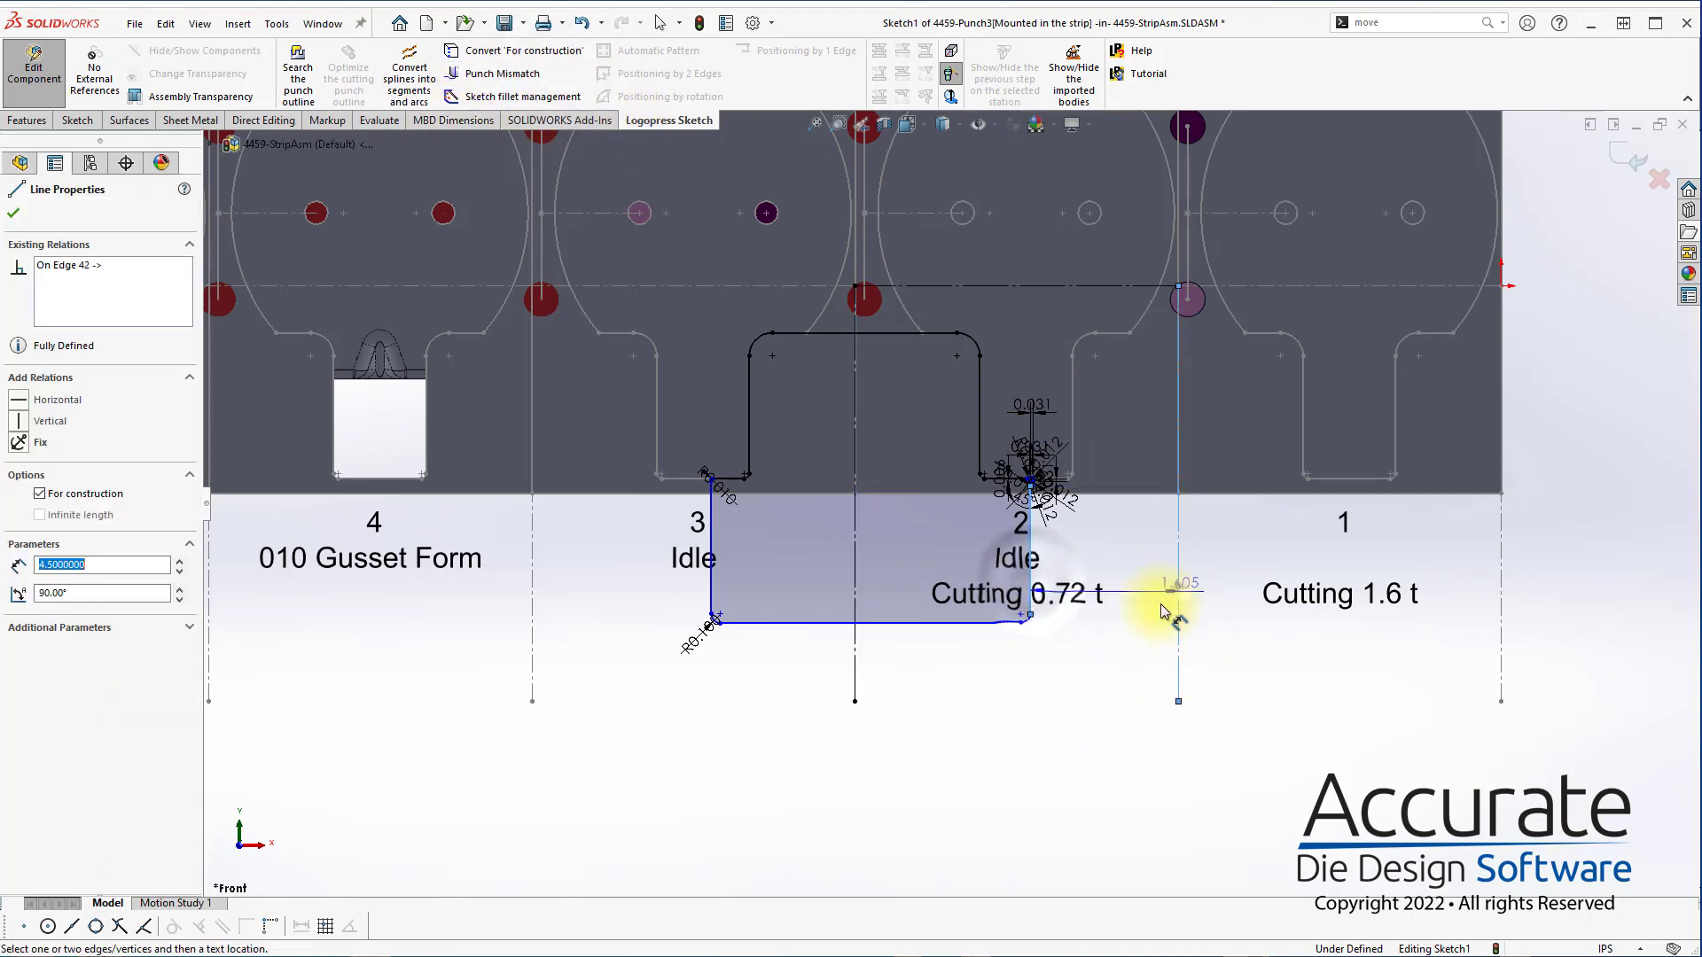
pyautogui.click(1079, 657)
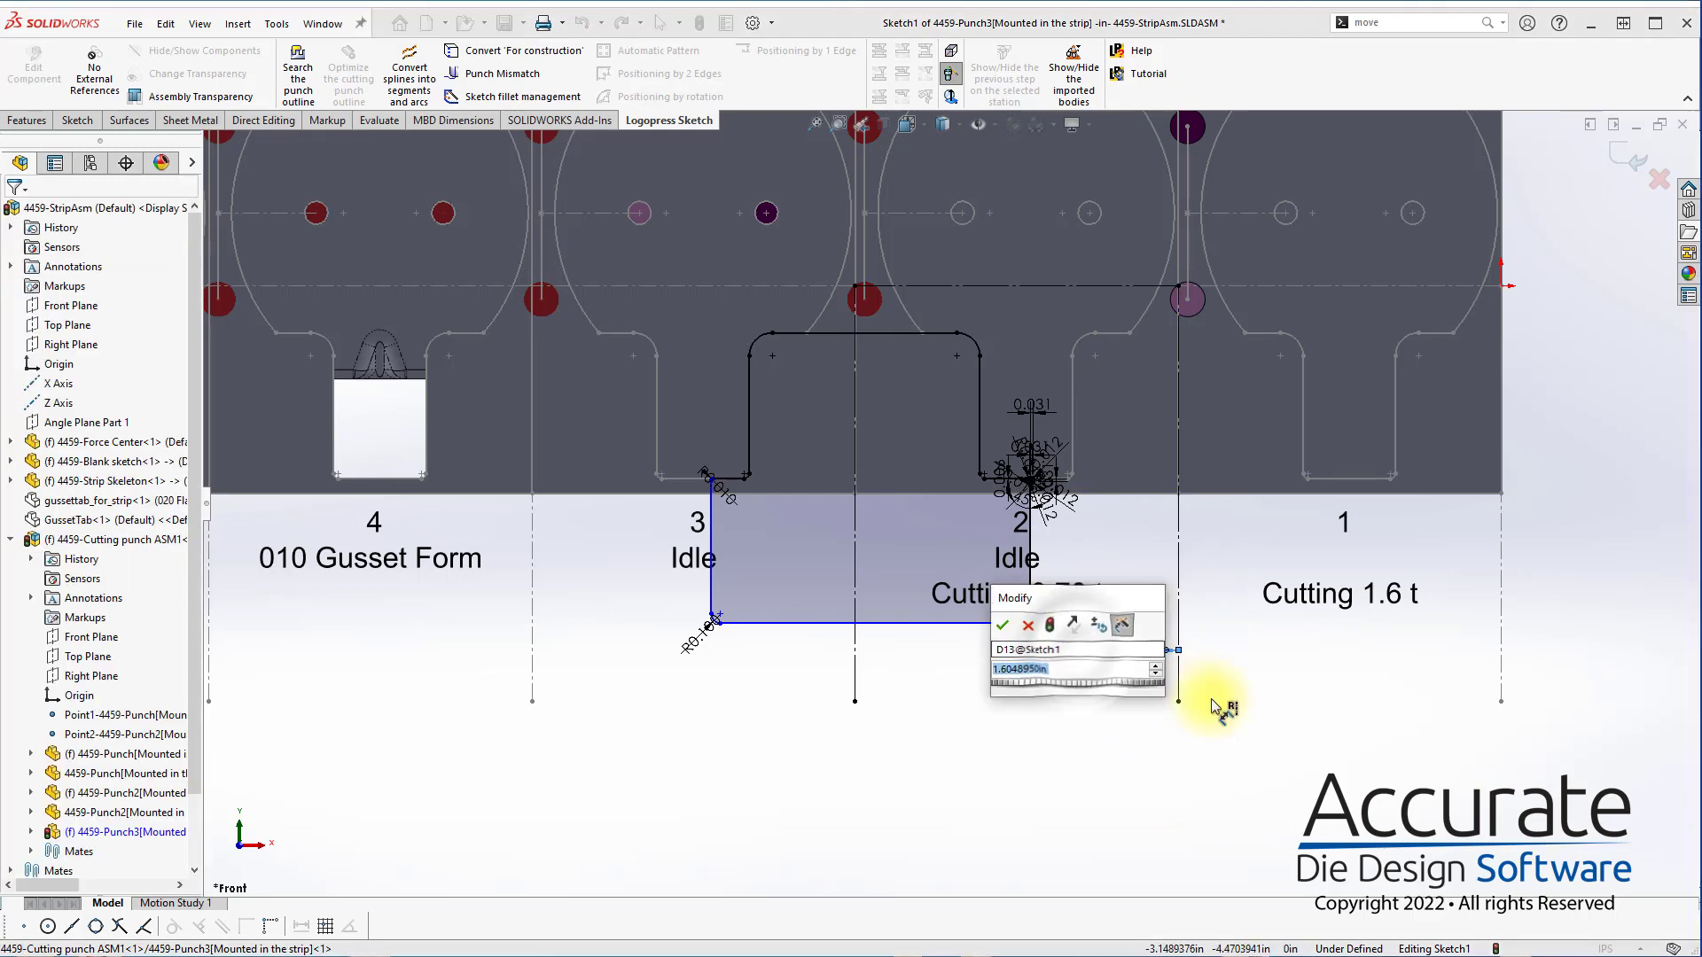
pyautogui.press('Return')
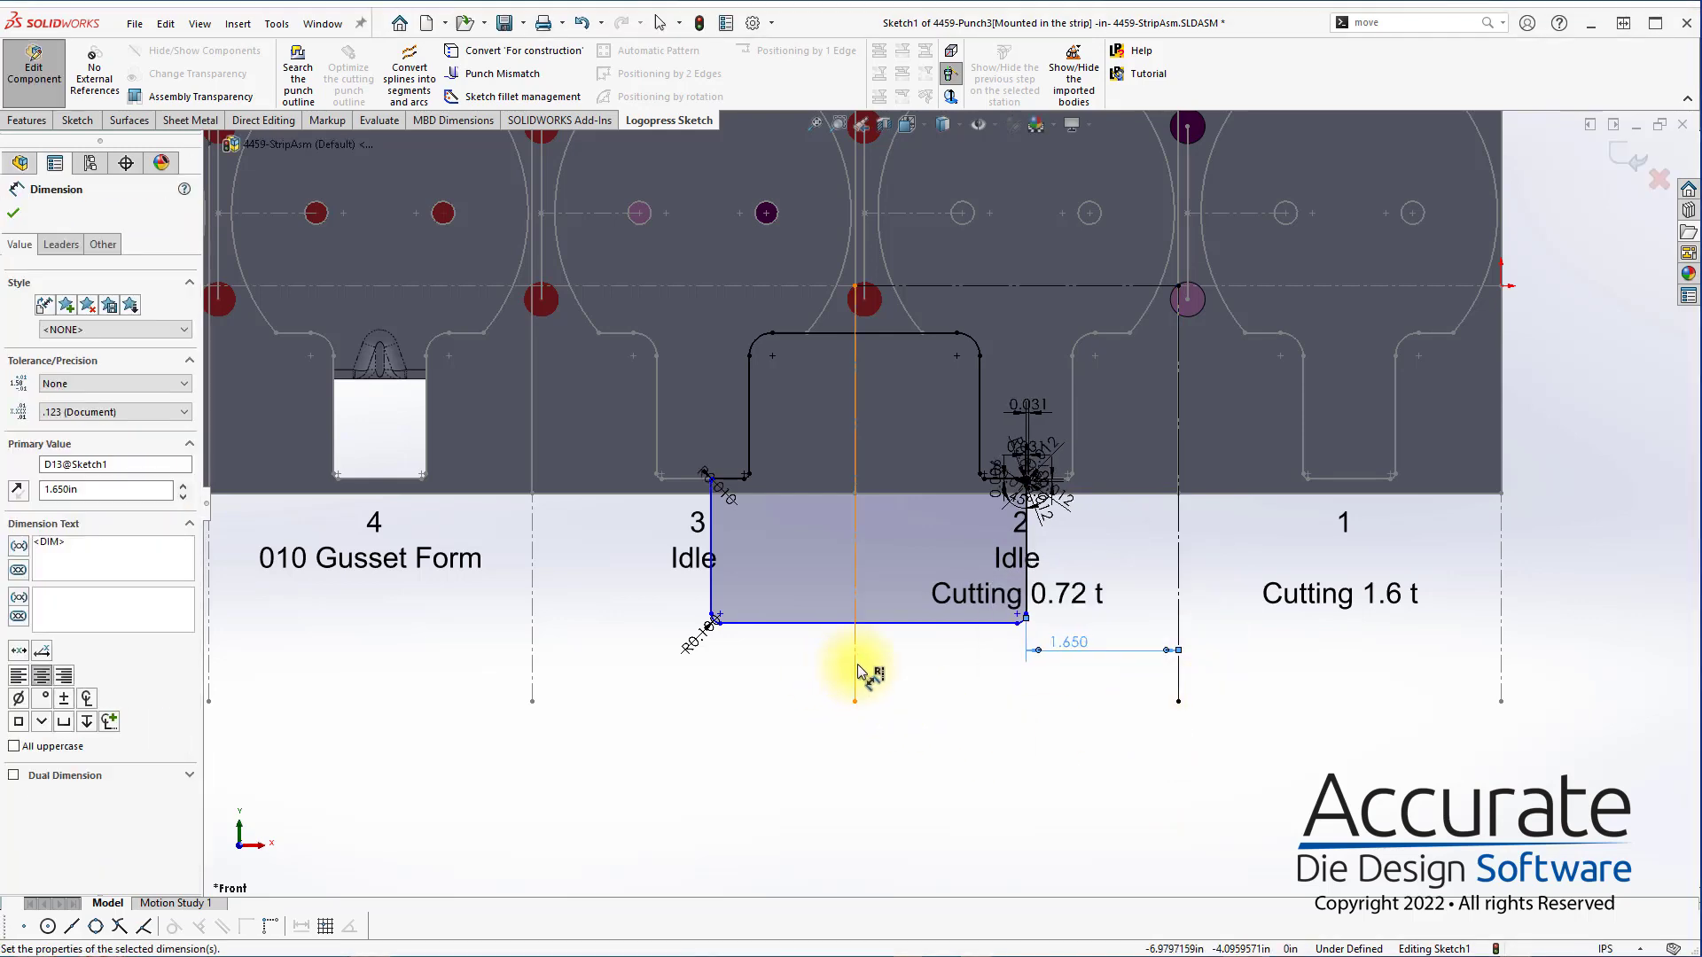
# Dimension the punch's left vertical side 1.65 in from the line between stations 2 and 3
pyautogui.click(853, 658)
pyautogui.click(711, 593)
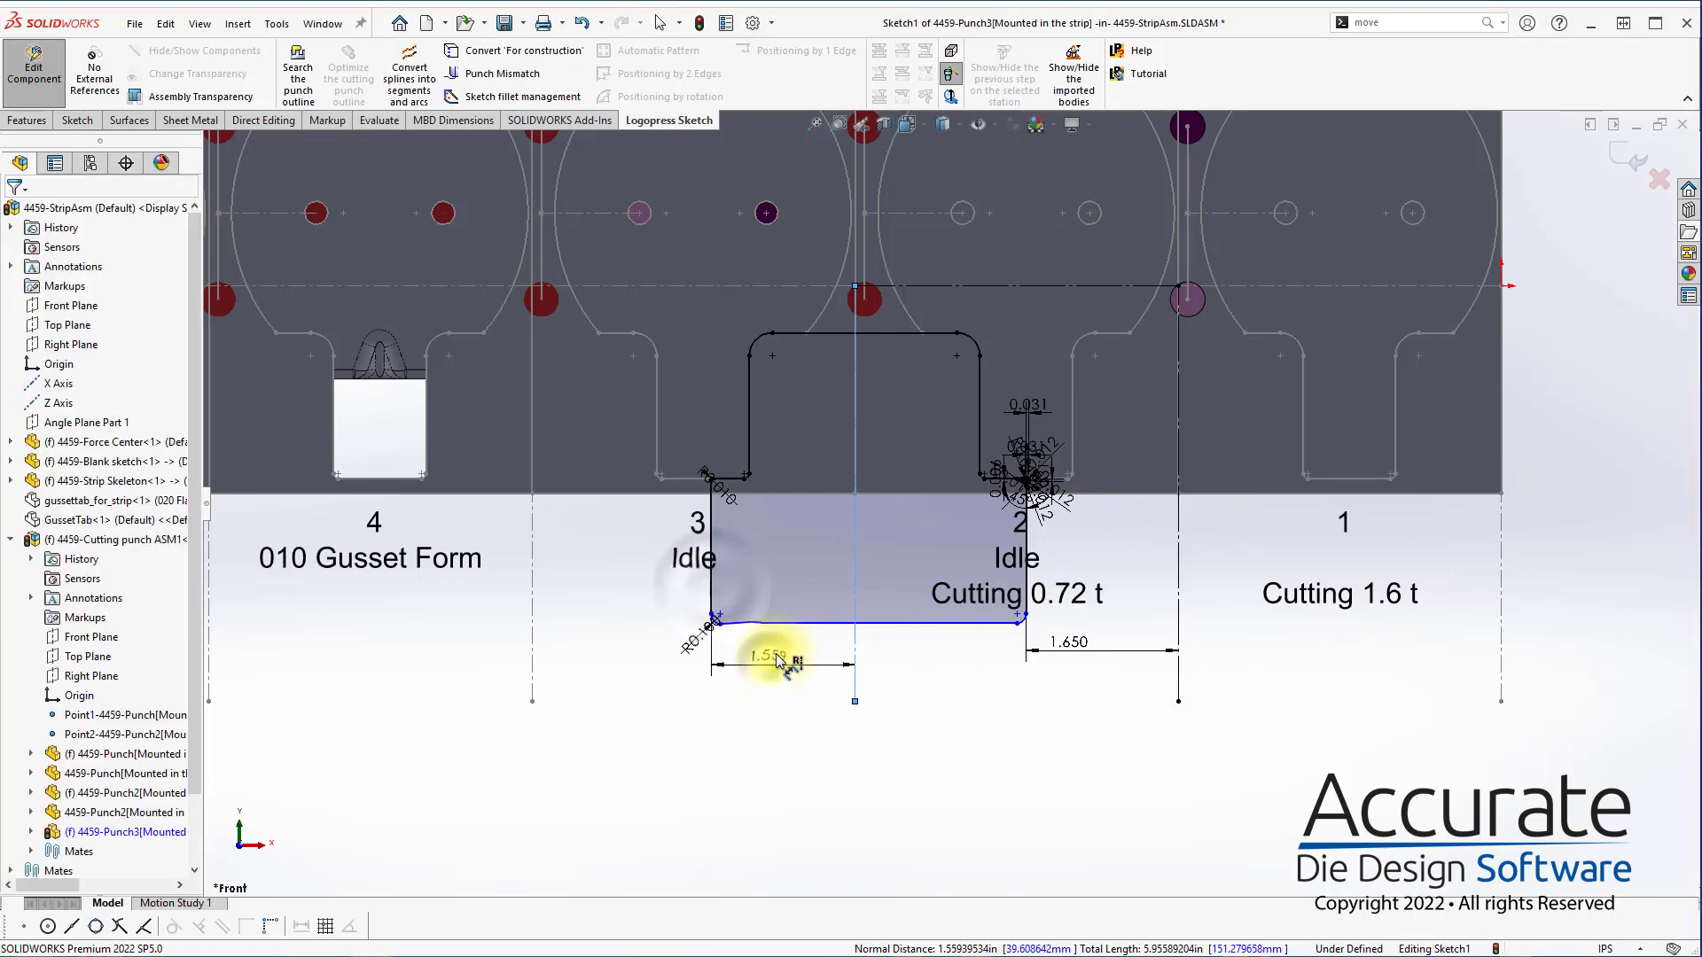
pyautogui.click(897, 695)
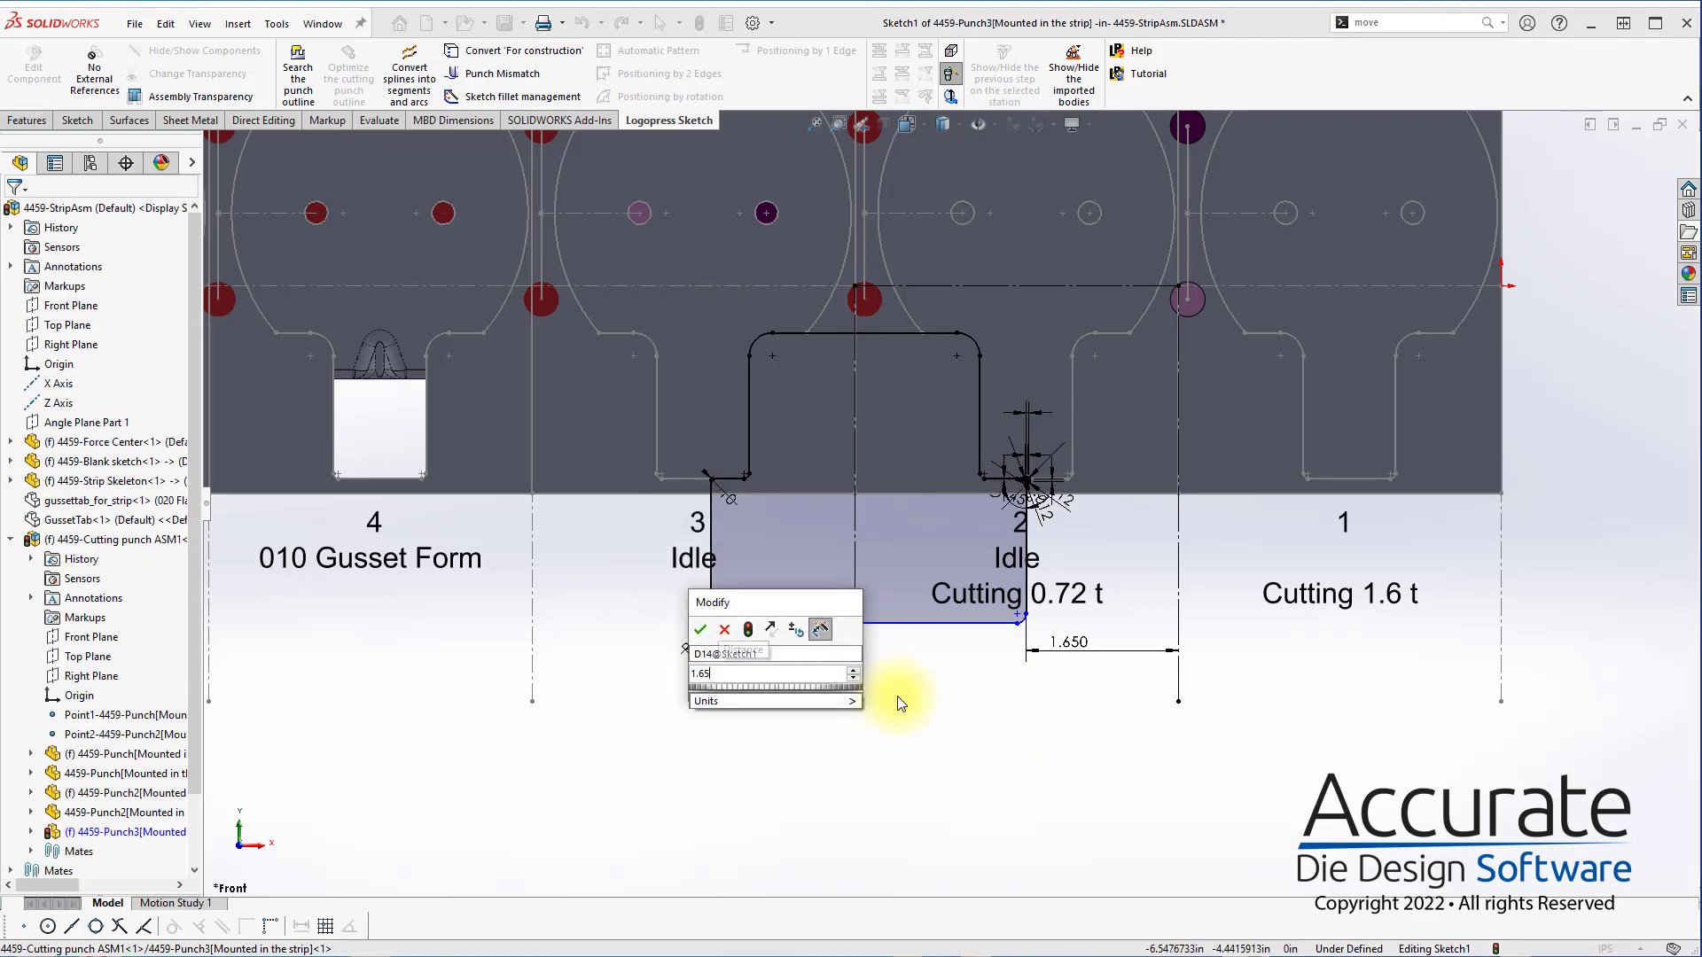
pyautogui.press('Return')
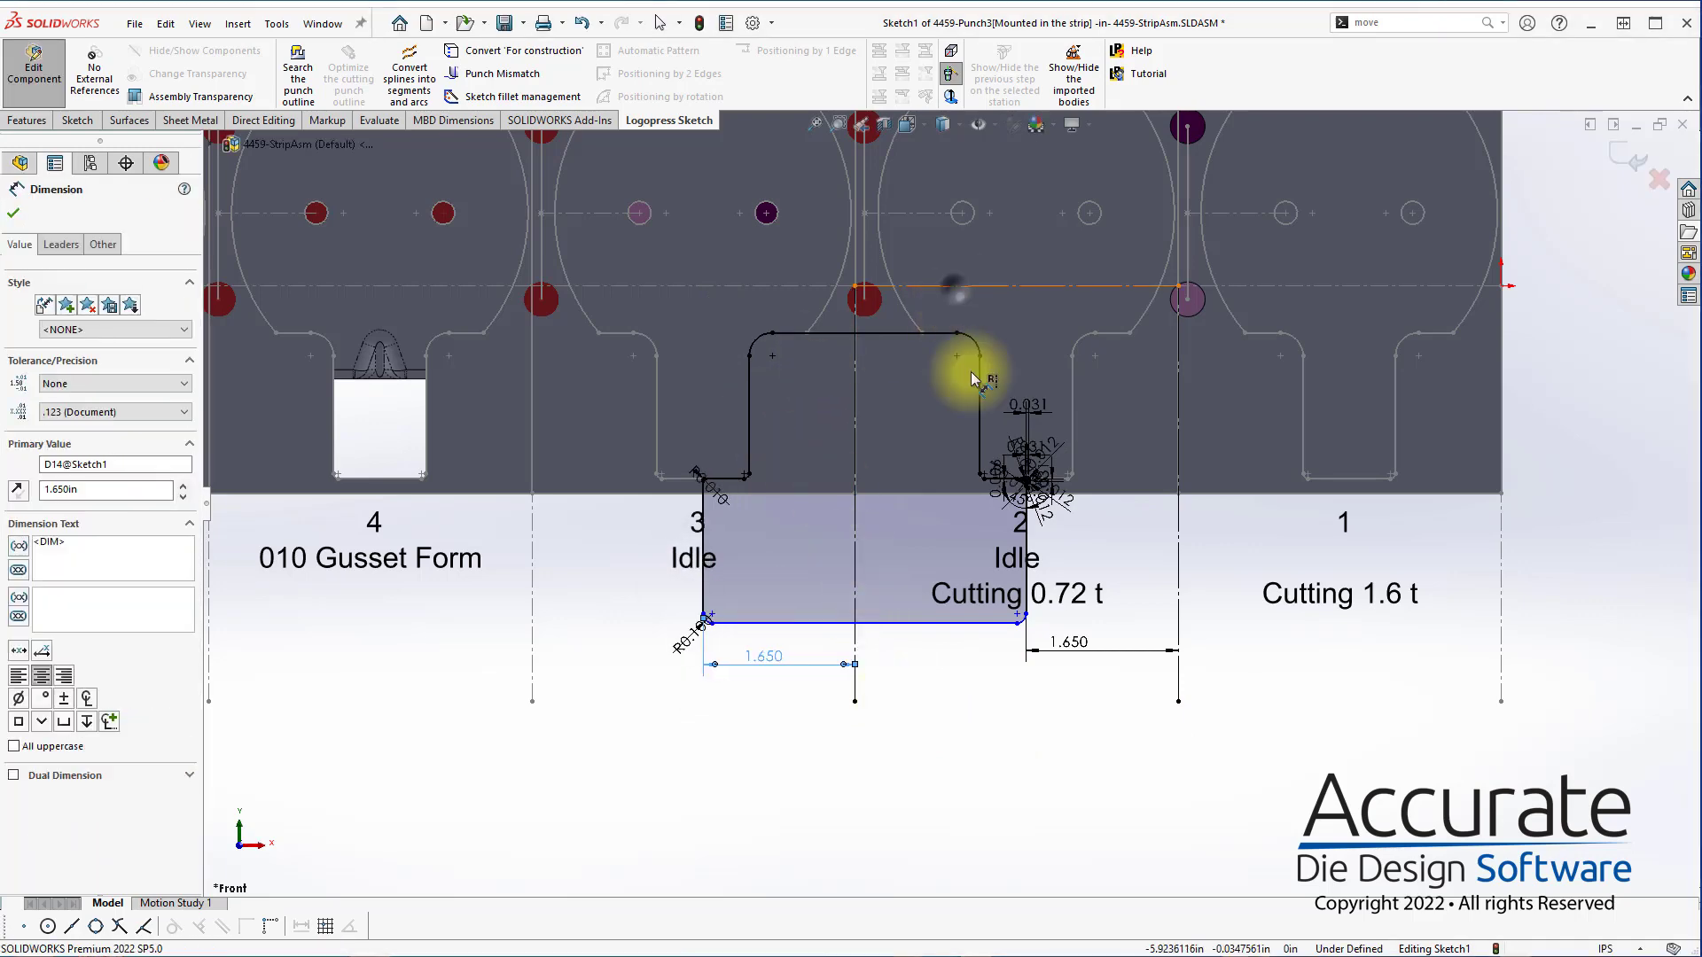
# Dimension the punch's bottom edge 3 in from the horizontal centreline and finish the sketch
pyautogui.click(917, 622)
pyautogui.click(908, 606)
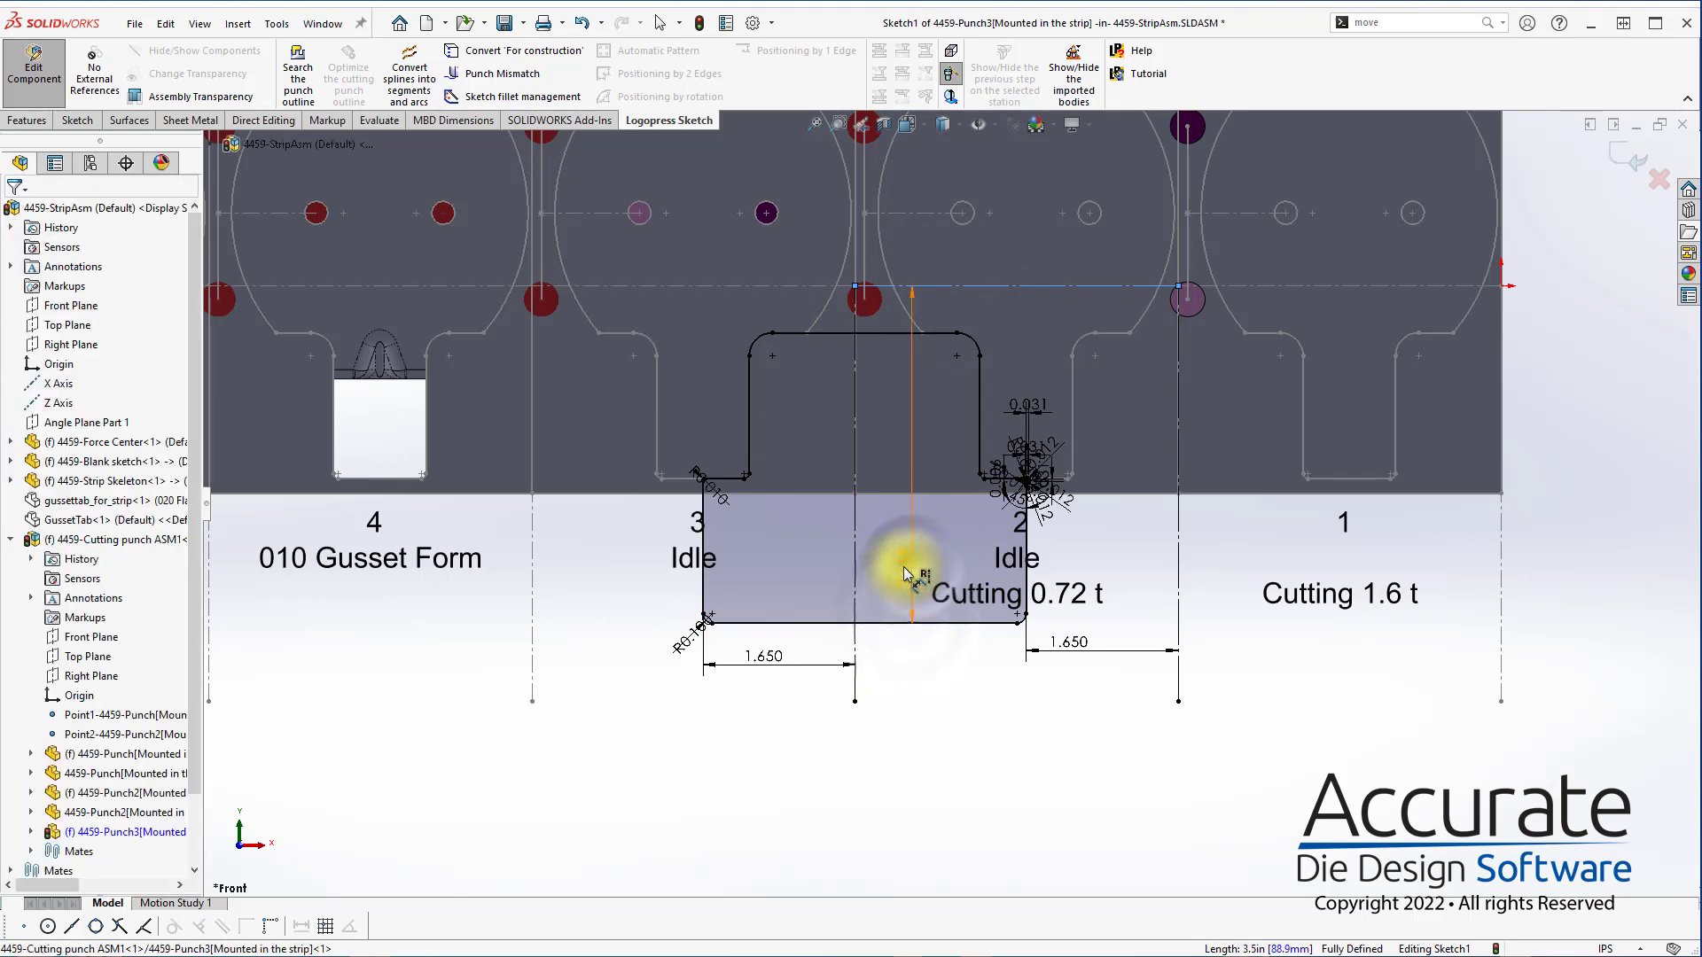
pyautogui.click(1014, 601)
pyautogui.write('3.000in')
pyautogui.press('Return')
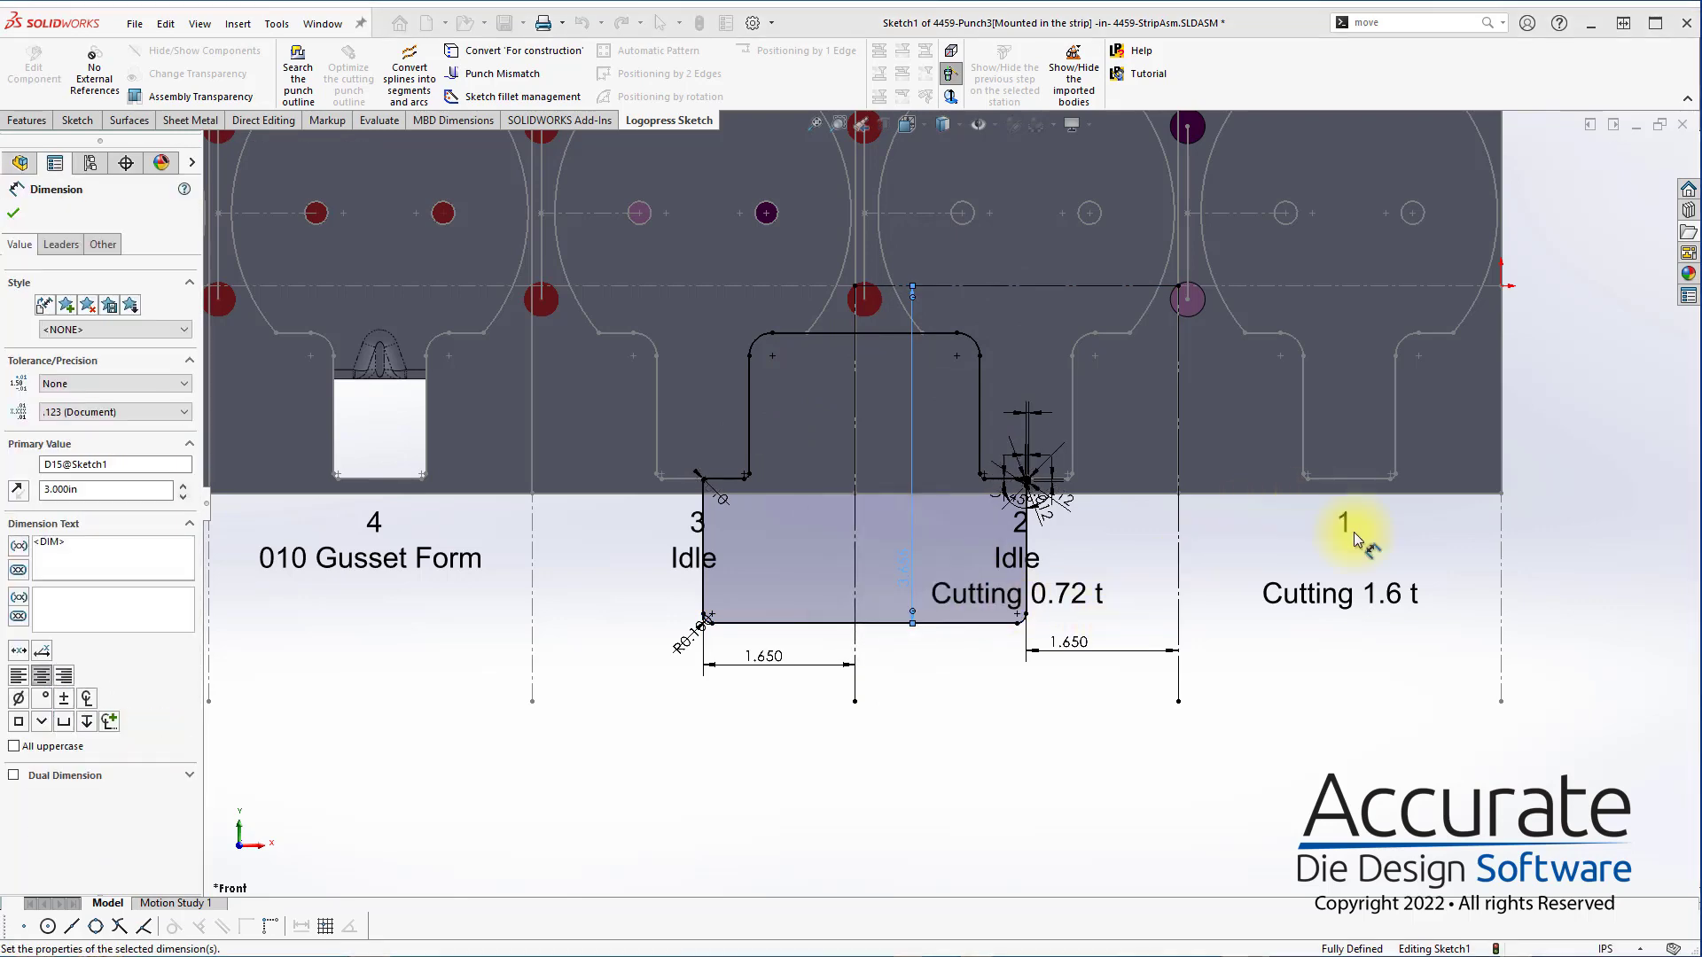
pyautogui.click(1619, 158)
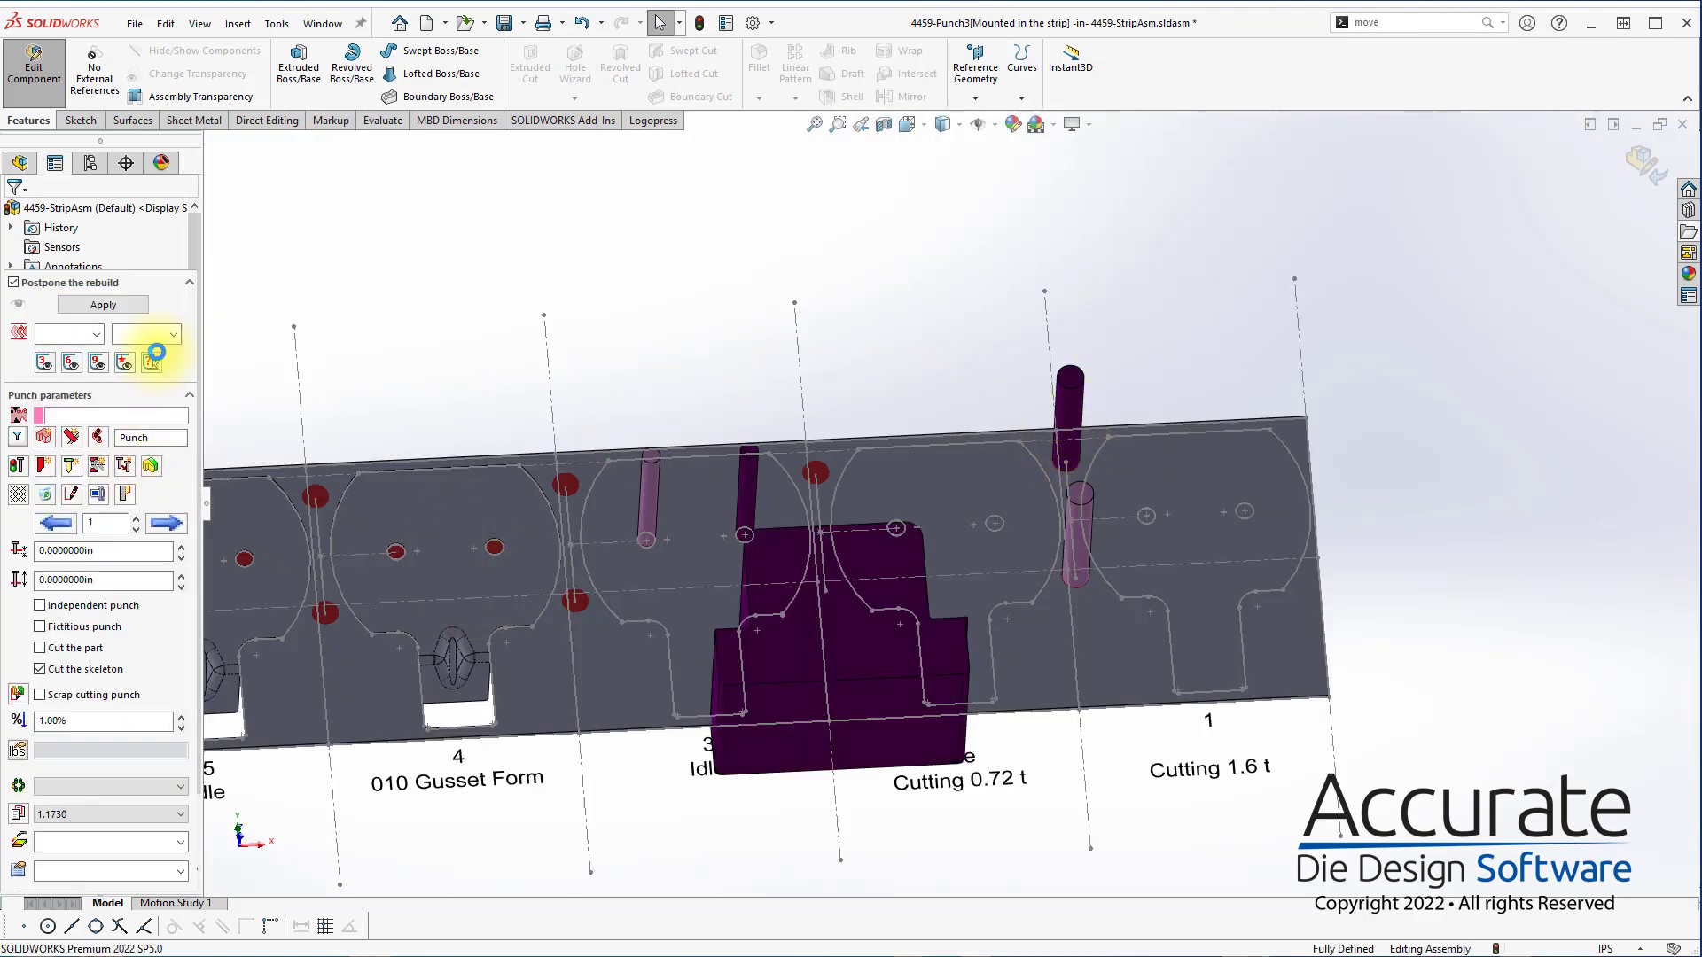
# Create a new punch and sketch a corner rectangle about 0.54 by 1.17 in across the strip's upper edge at station 2
pyautogui.click(48, 439)
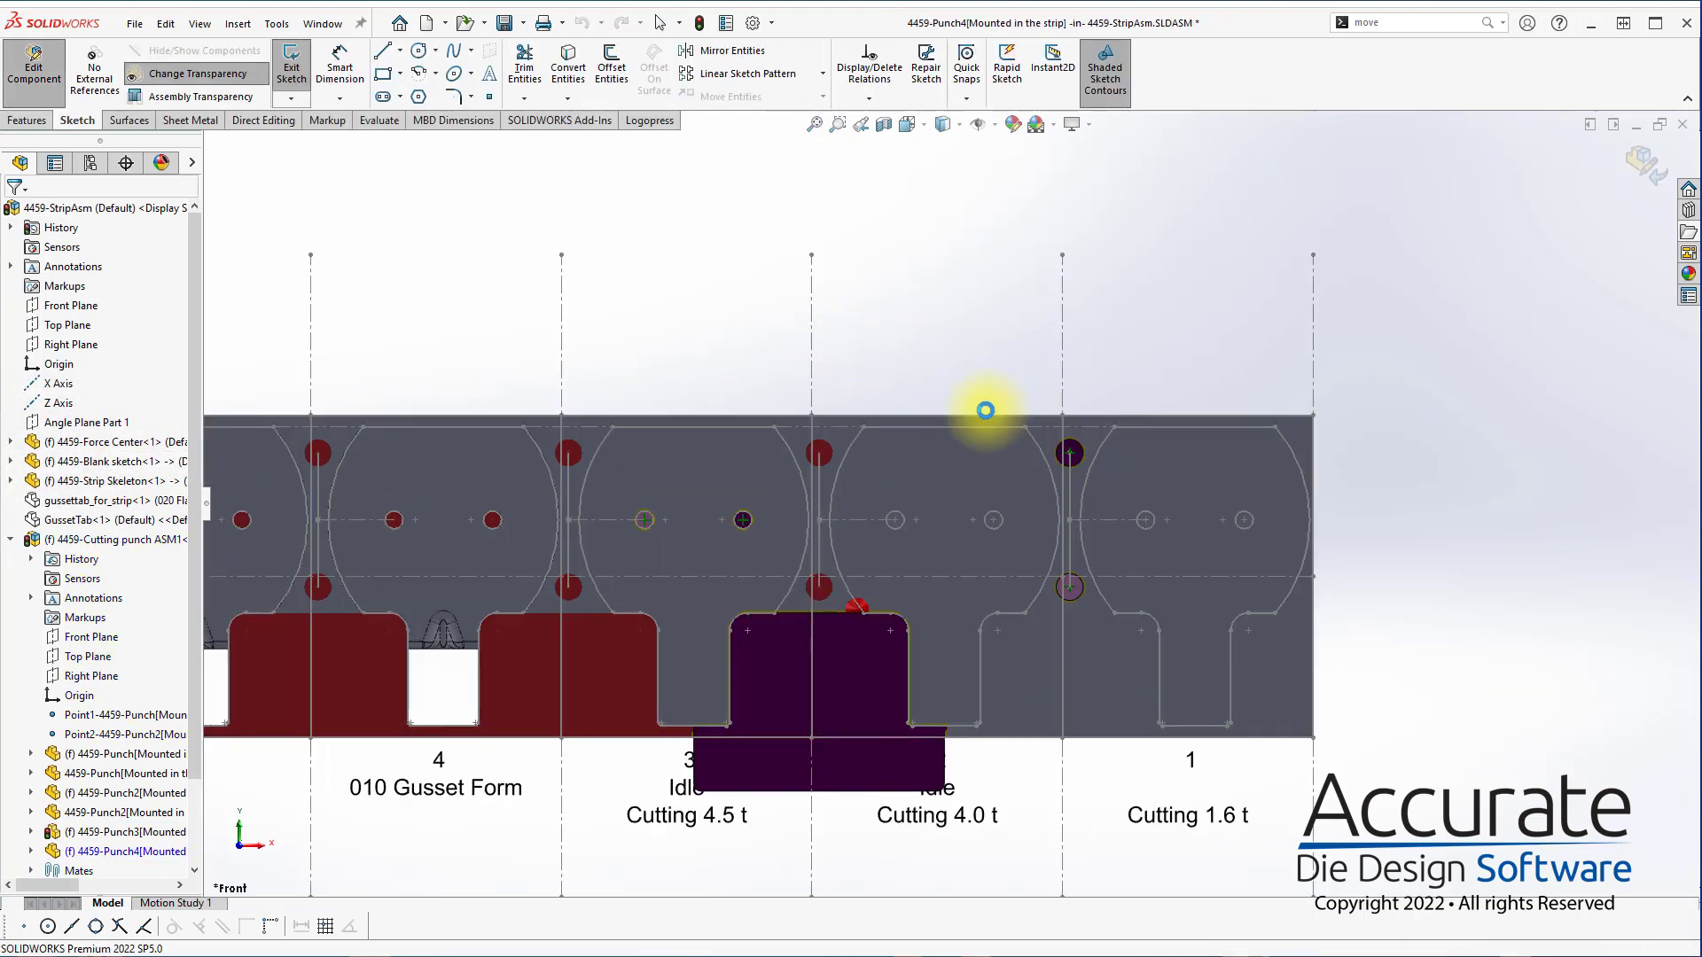
pyautogui.scroll(-3, 949, 406)
pyautogui.press('s')
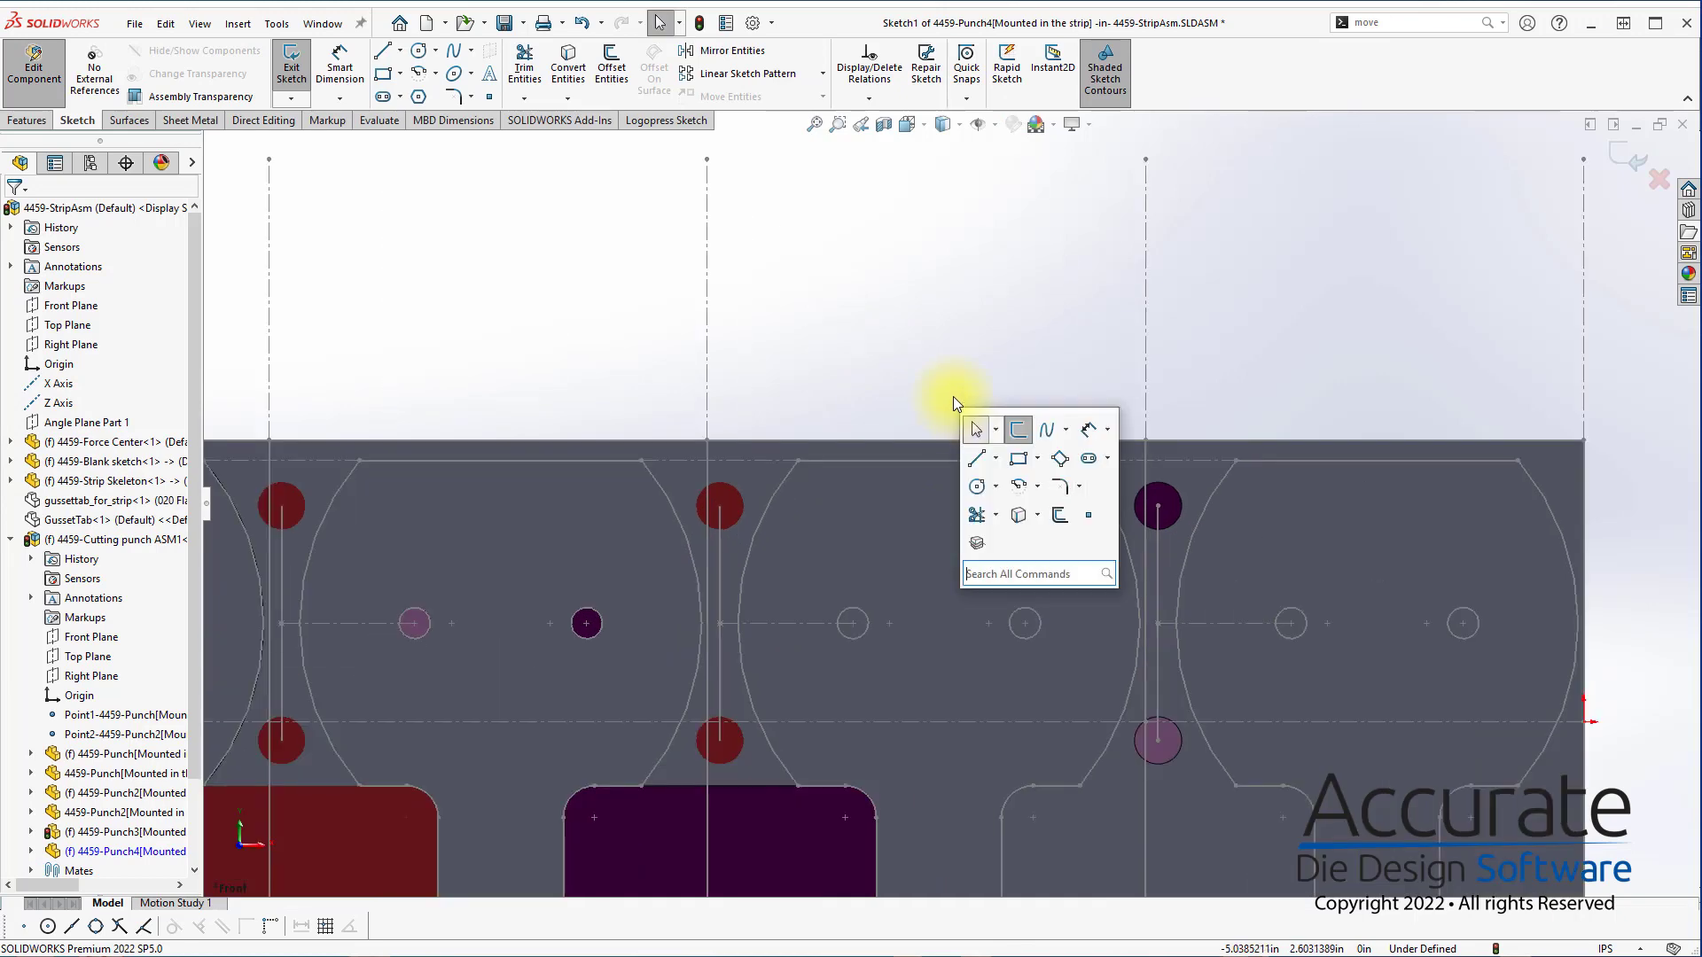
pyautogui.moveTo(924, 376); pyautogui.dragTo(990, 522)
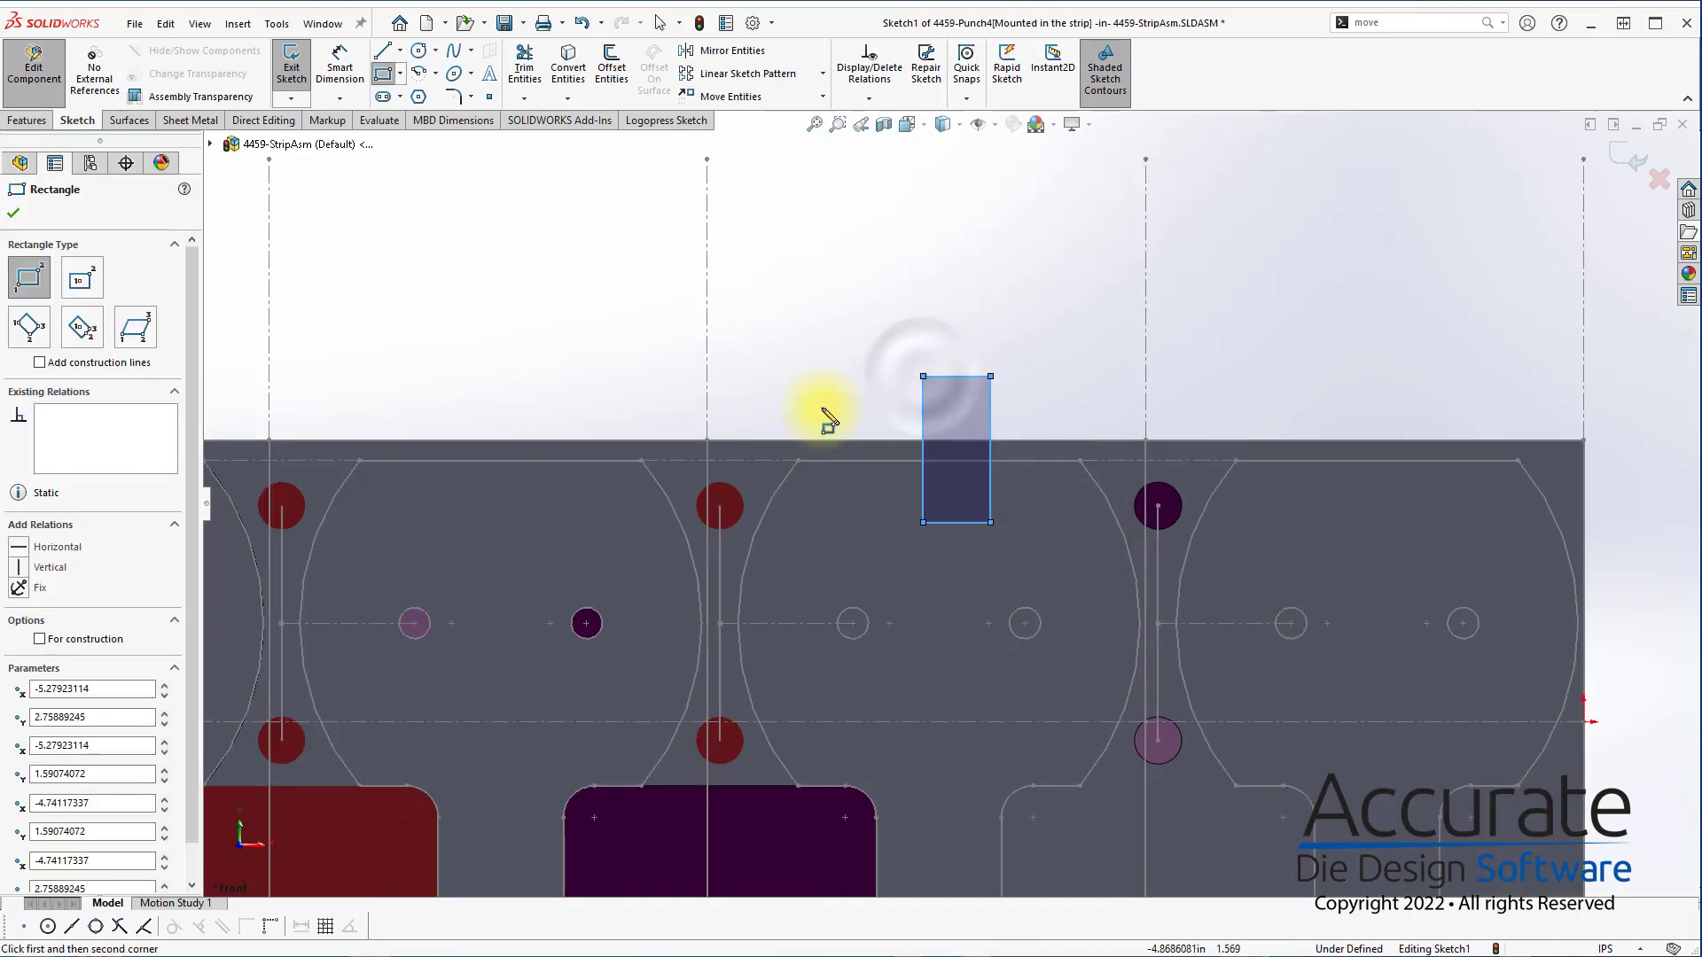
# Fit the rectangle to the blank with Search the punch outline and stretch its right side past the blank's upper right corner
pyautogui.click(673, 121)
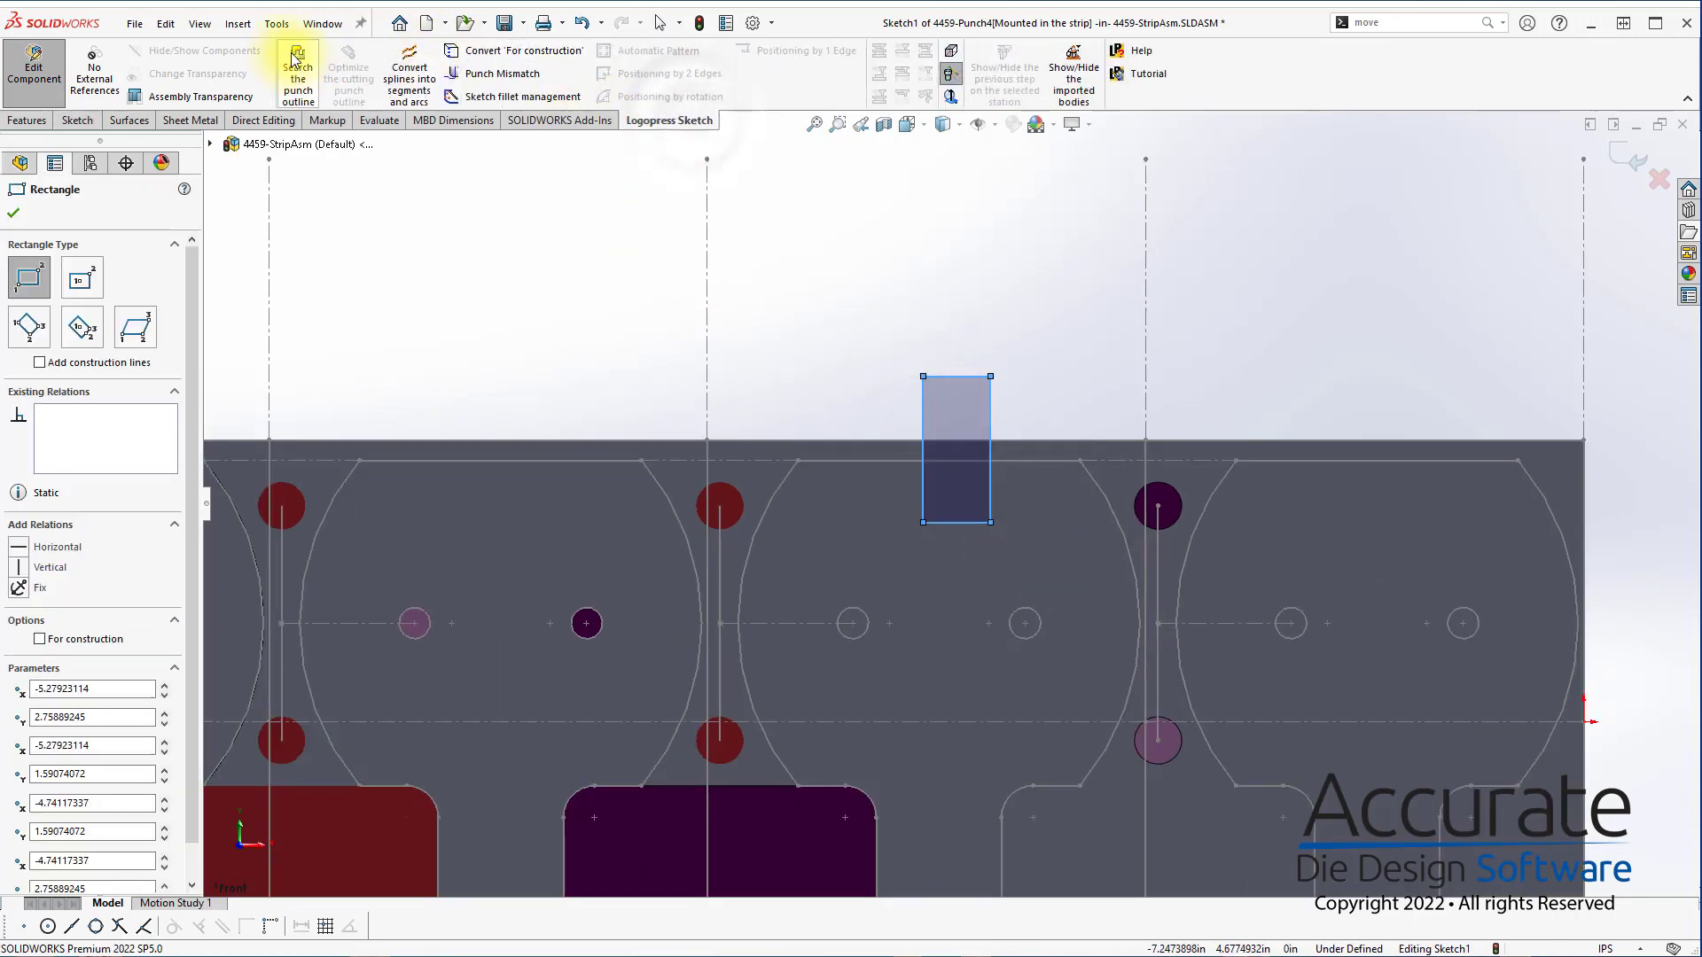
pyautogui.press('Escape')
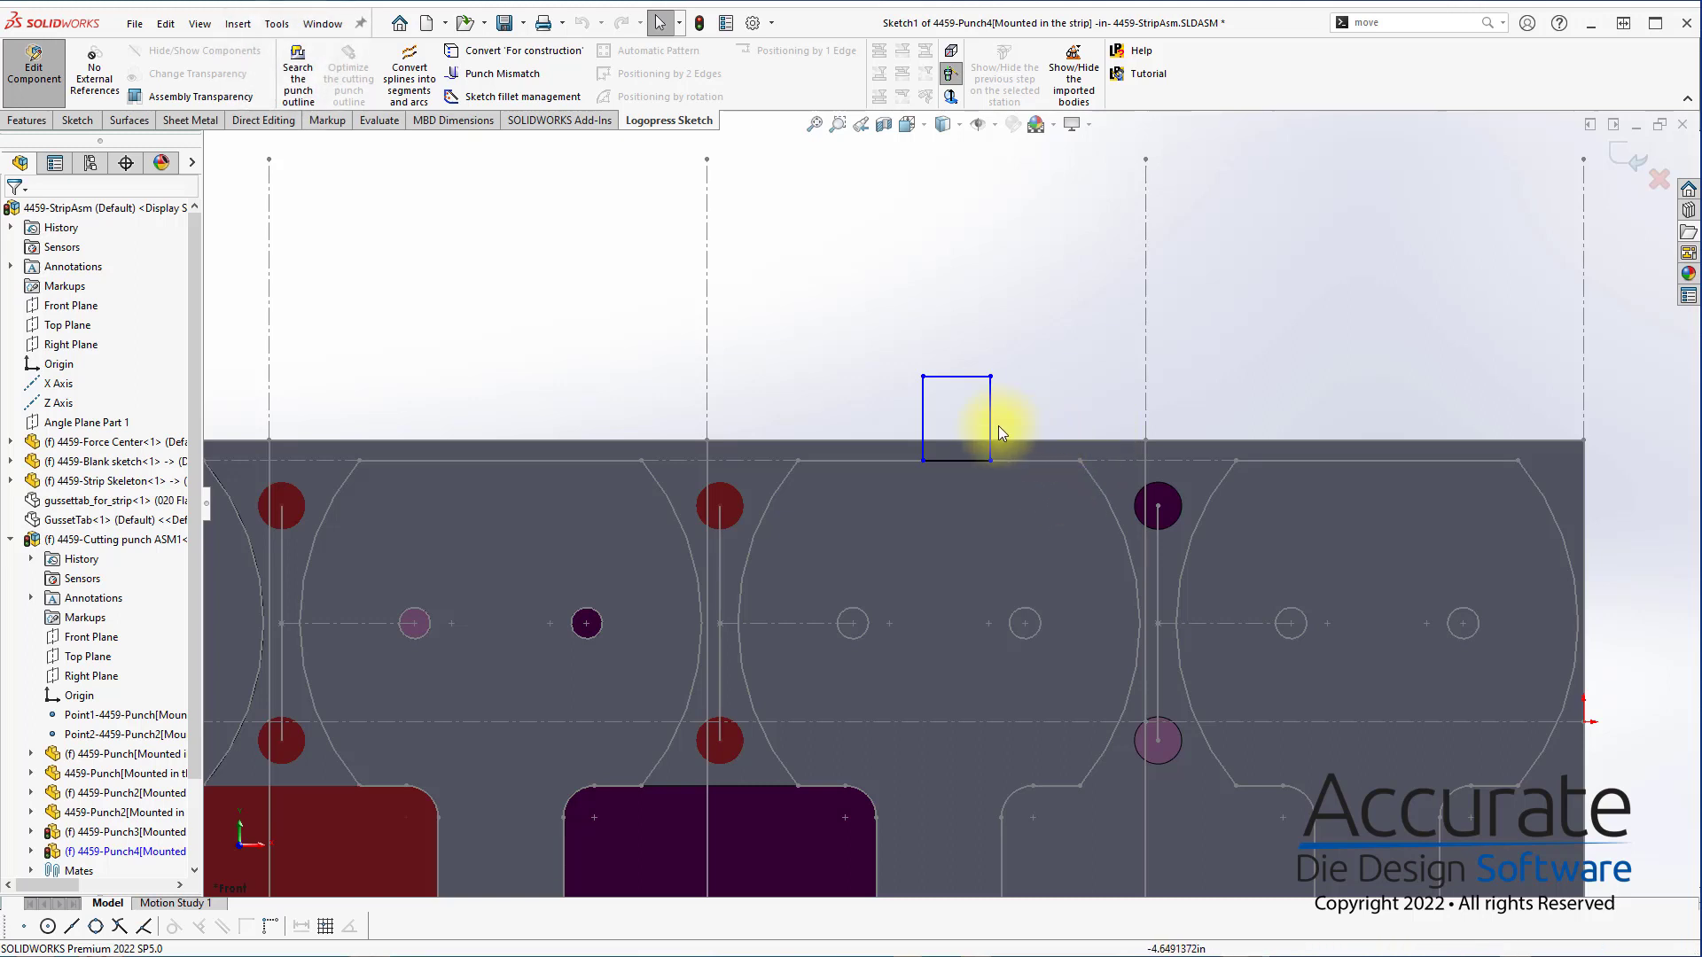
pyautogui.moveTo(989, 420); pyautogui.dragTo(1108, 433)
pyautogui.press('Escape')
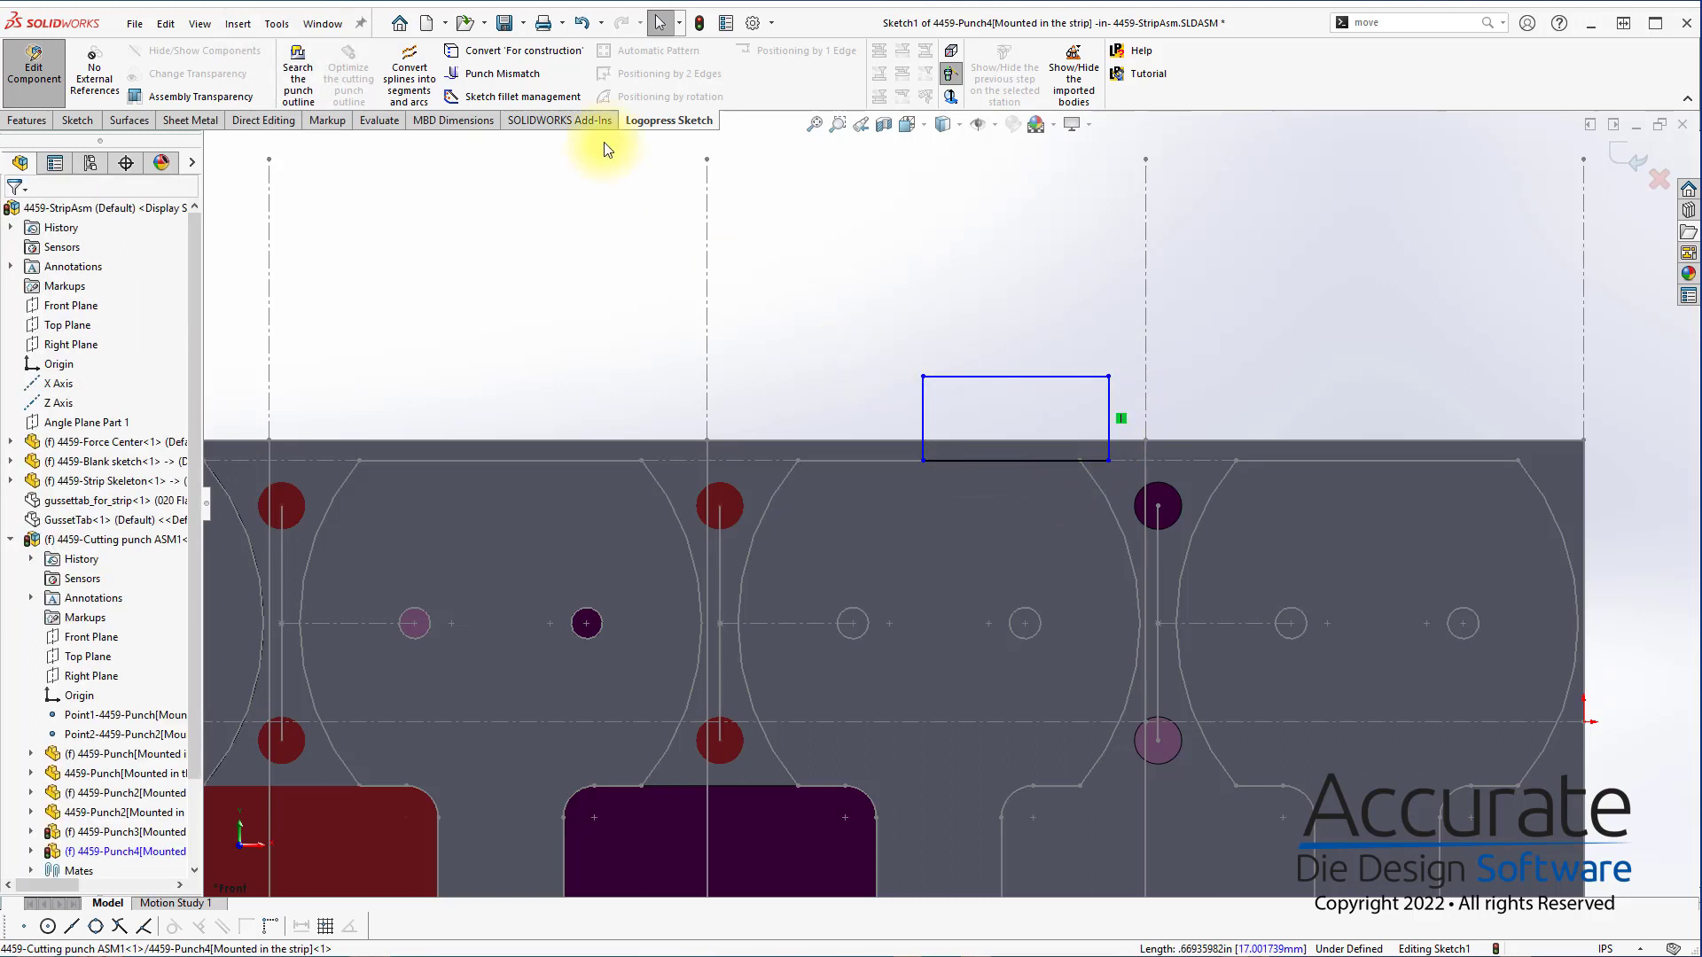
# Apply the third Punch Mismatch type between the rectangle's bottom edge and its right vertical side
pyautogui.click(508, 80)
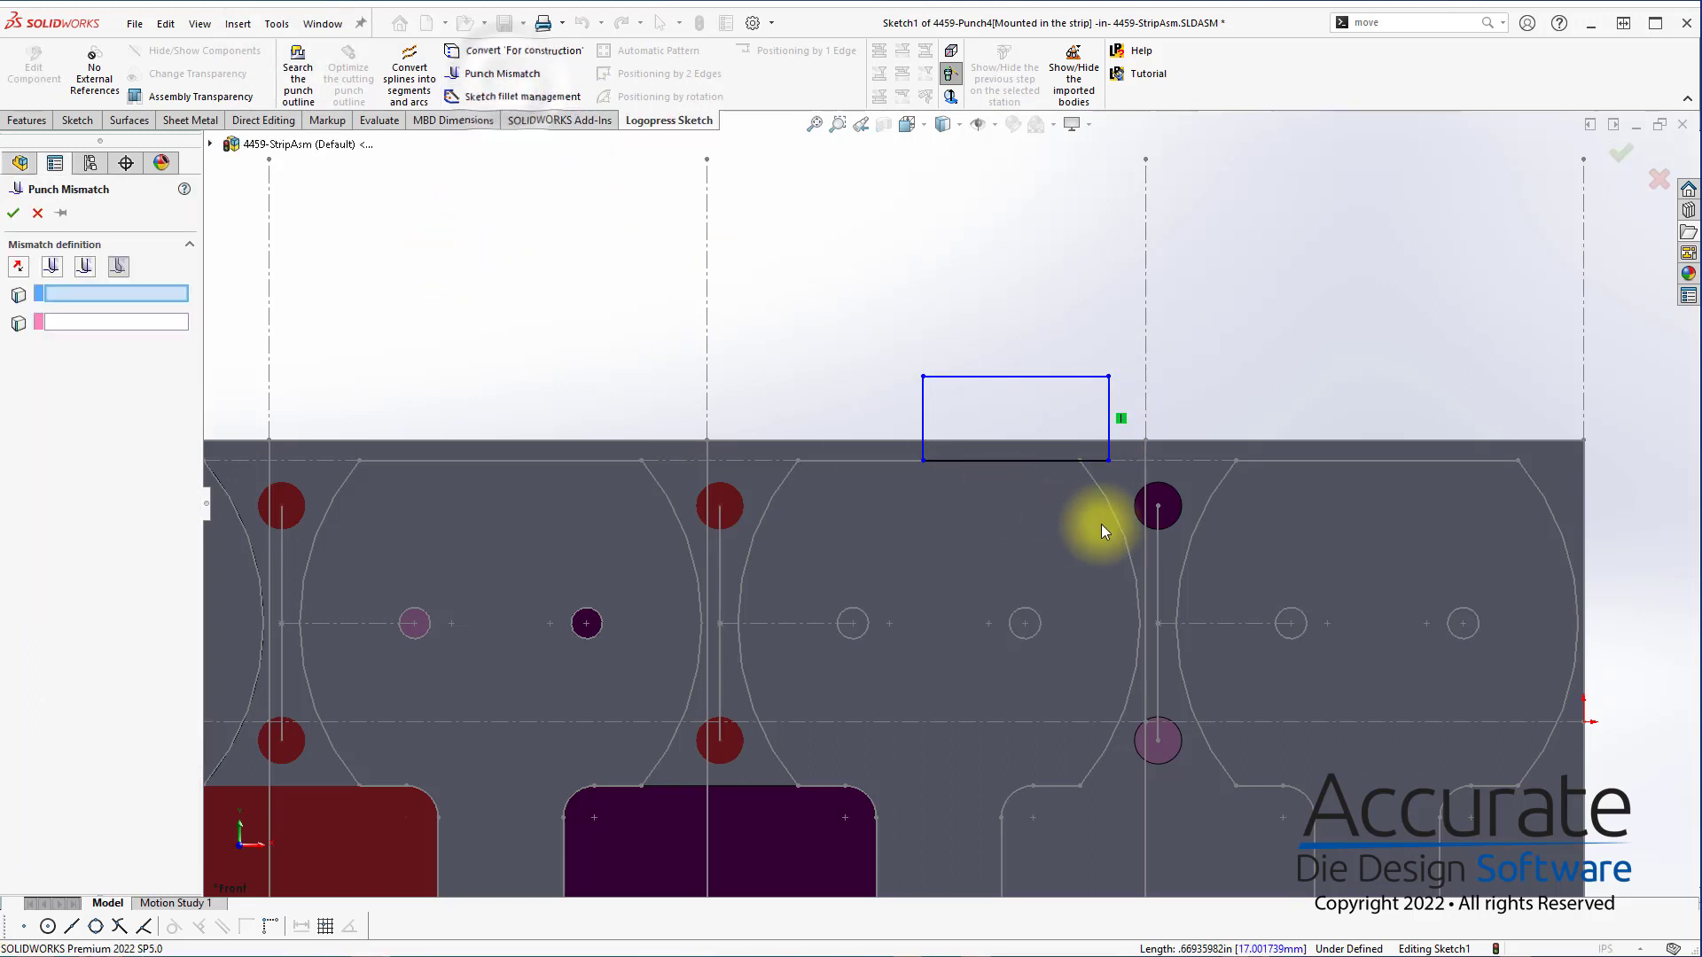
pyautogui.click(1087, 460)
pyautogui.click(1108, 434)
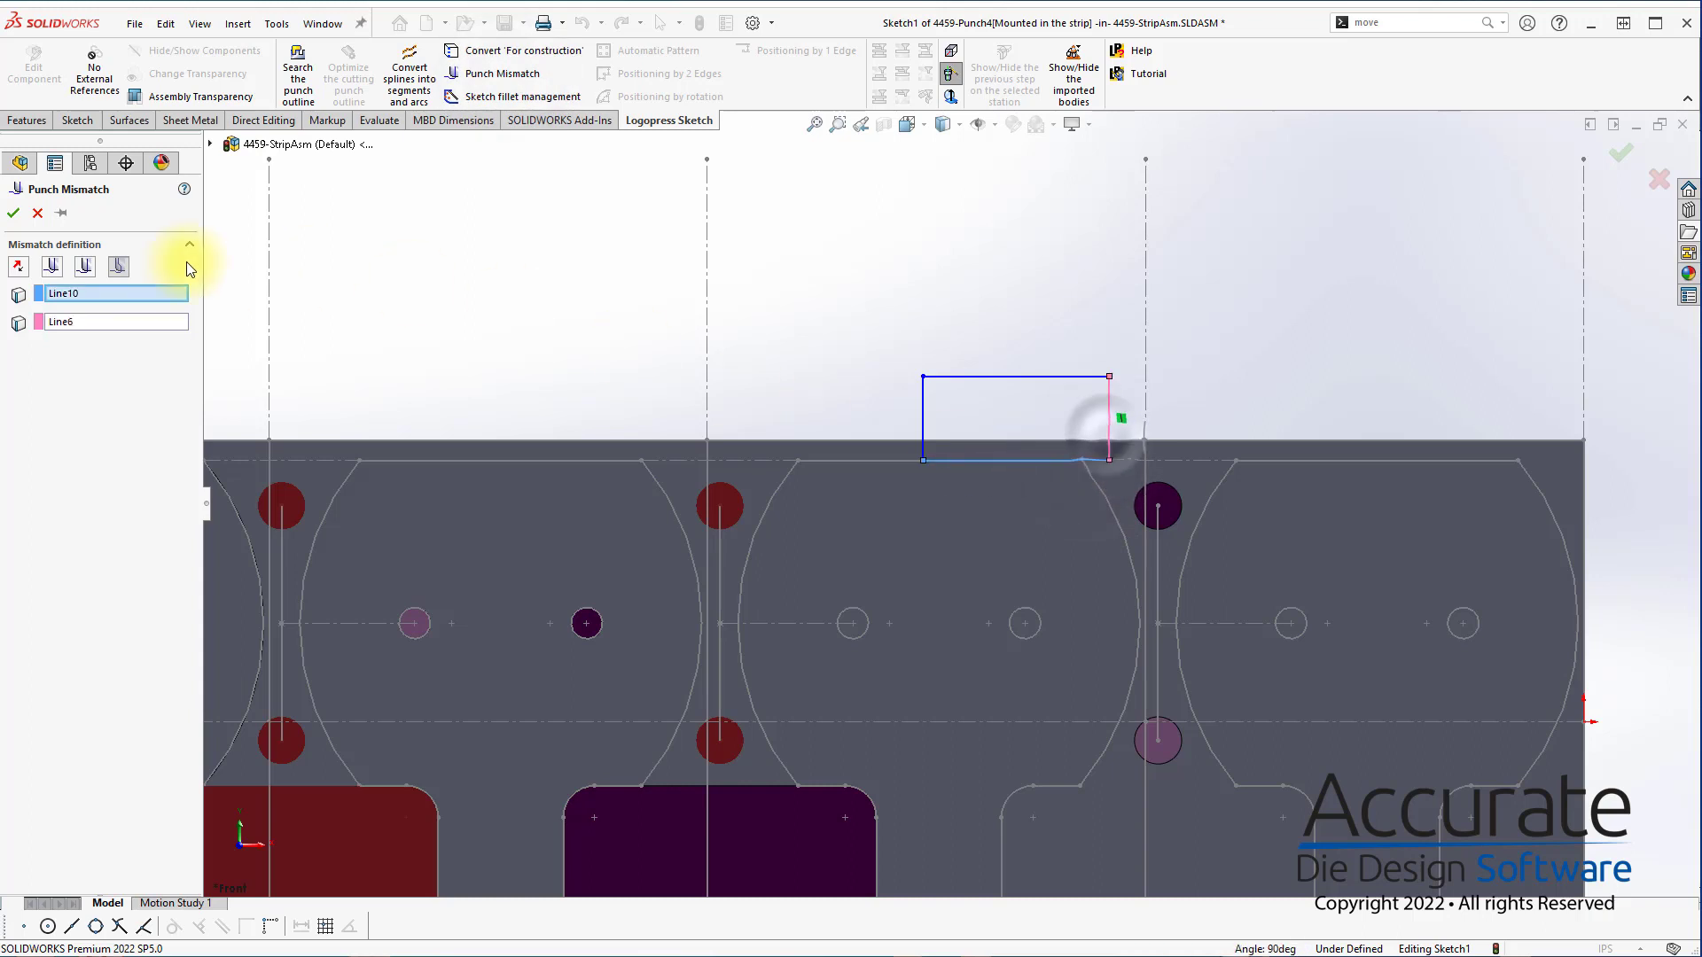
pyautogui.click(14, 214)
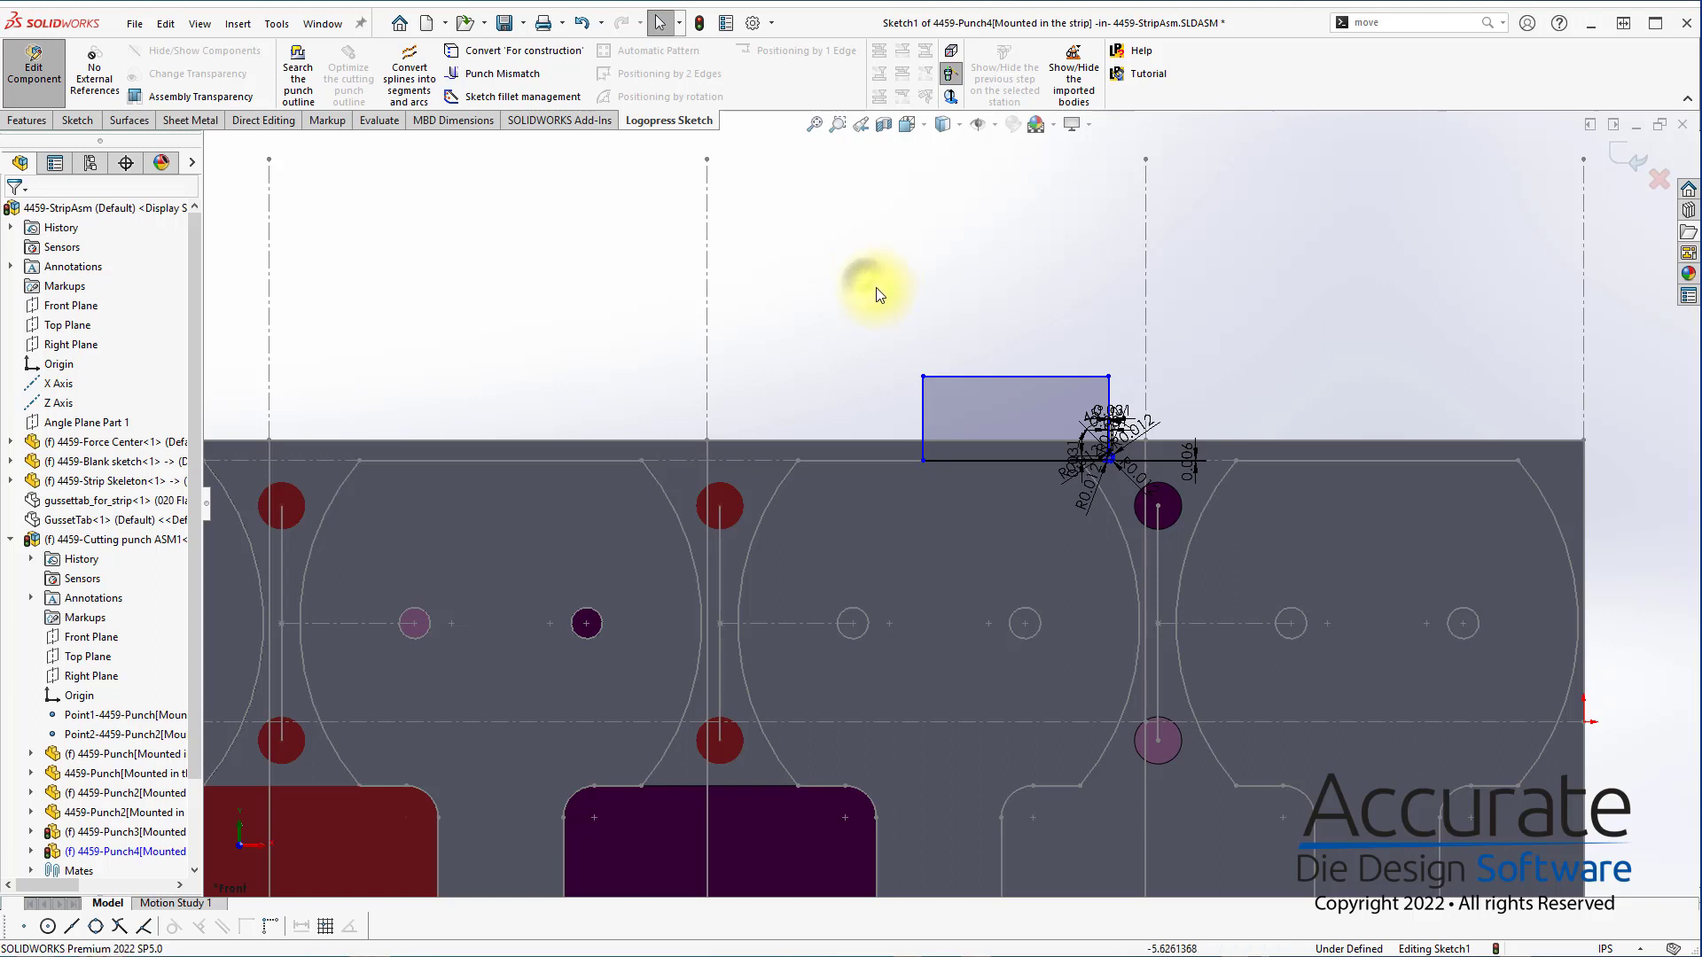
# Fillet the rectangle's two upper corners with a 0.1 in radius
pyautogui.press('s')
pyautogui.click(979, 377)
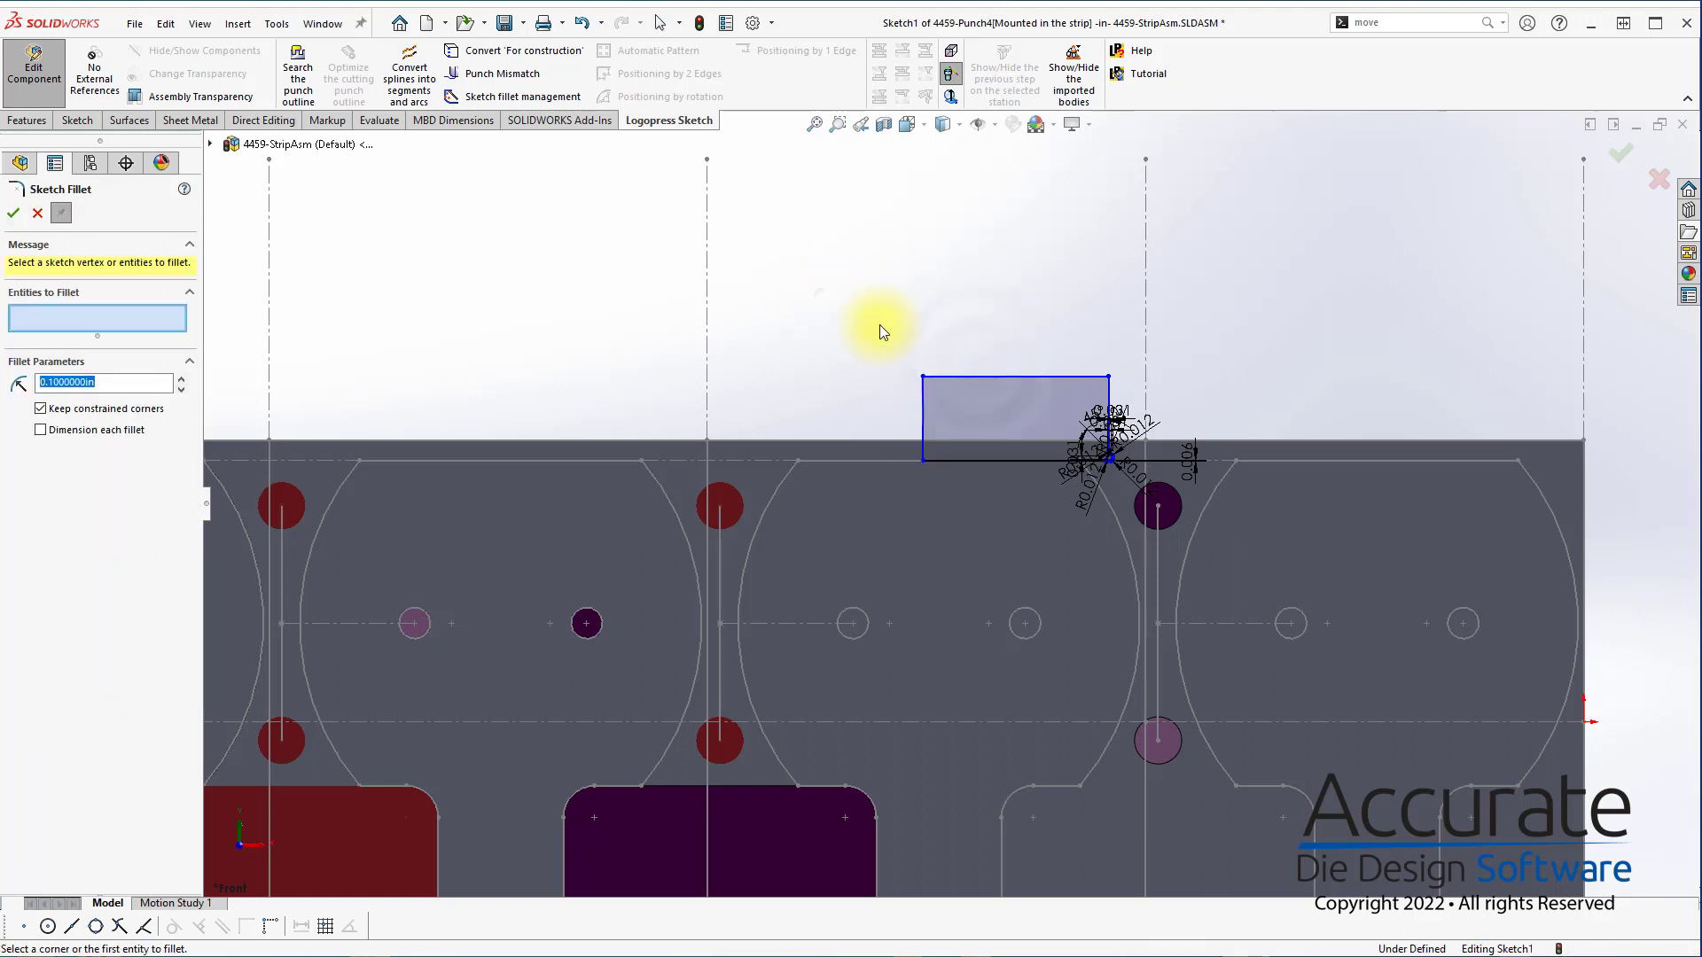
pyautogui.moveTo(817, 292); pyautogui.dragTo(1139, 434)
pyautogui.click(12, 214)
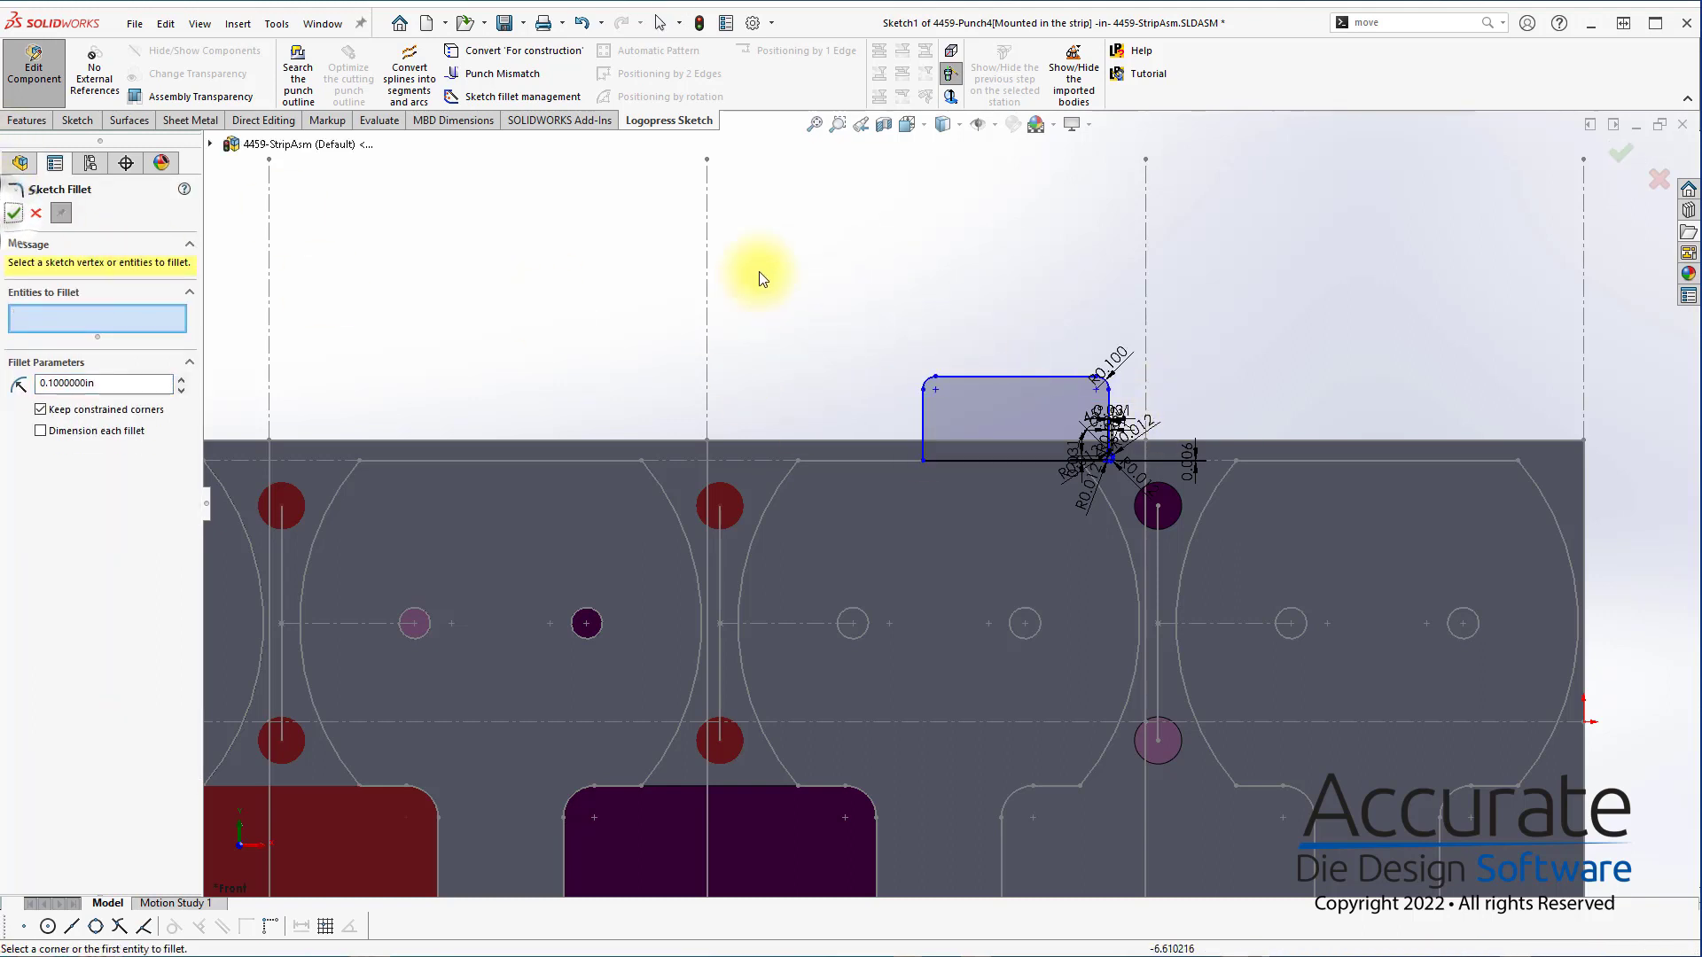
# Fillet the rectangle's lower left corner at 0.01 in and stretch its left side past the line between stations 2 and 3
pyautogui.press('s')
pyautogui.moveTo(109, 384); pyautogui.dragTo(33, 385)
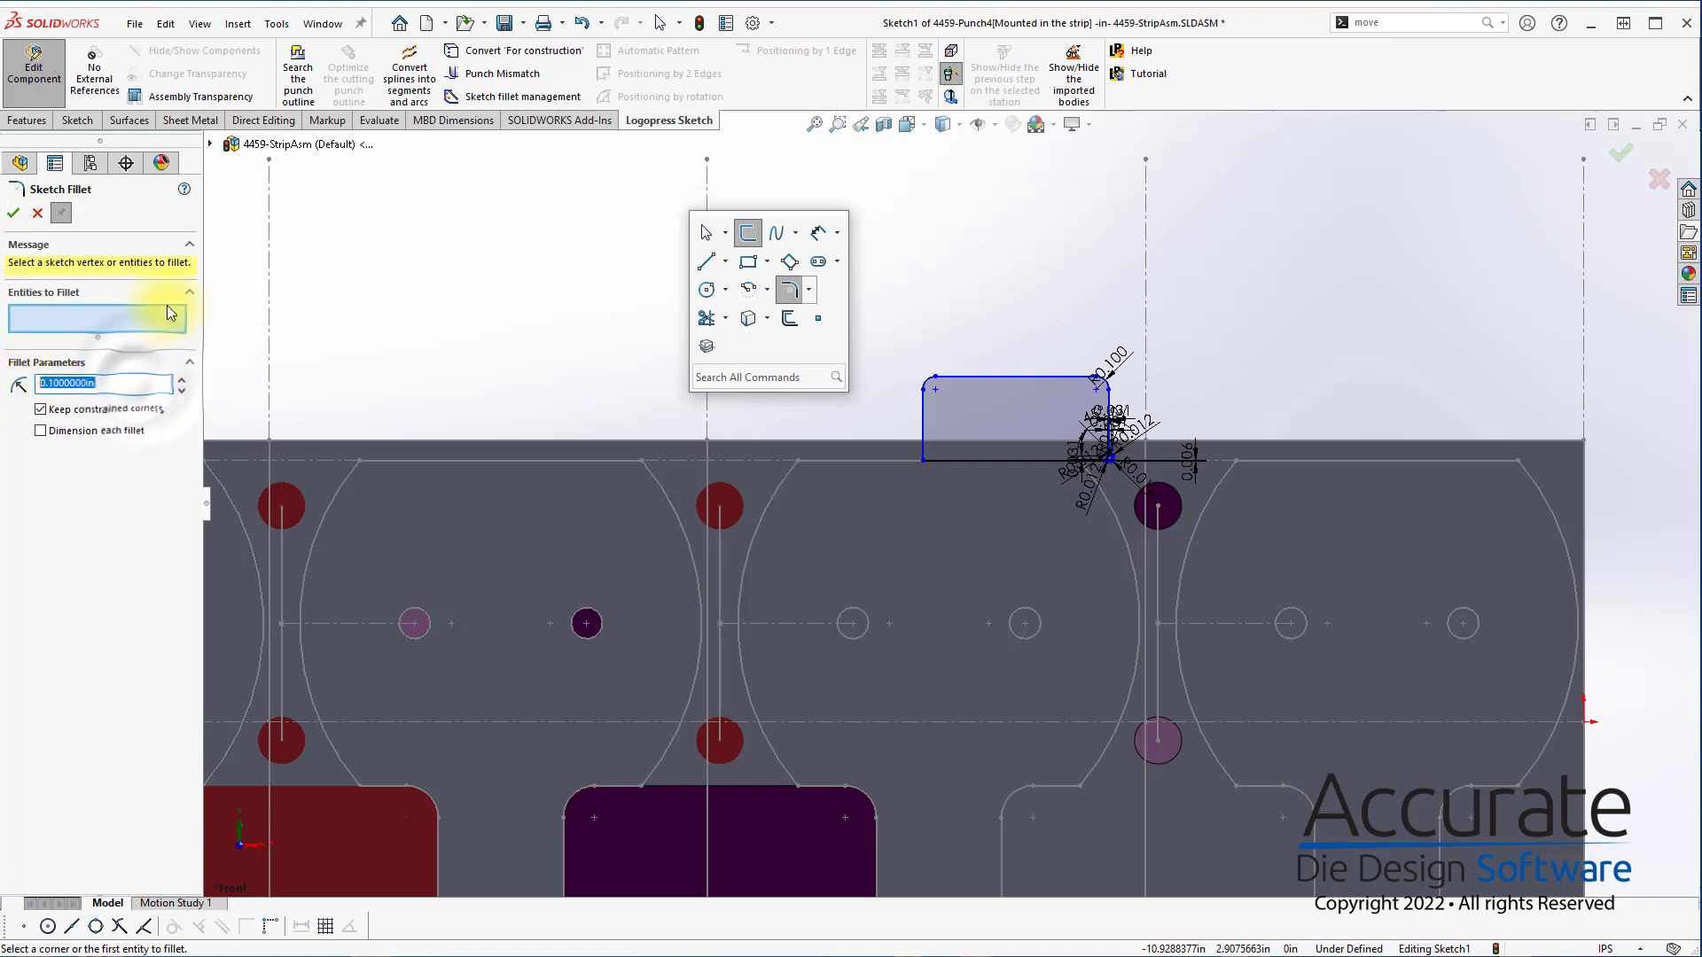
pyautogui.write('.0')
pyautogui.click(368, 343)
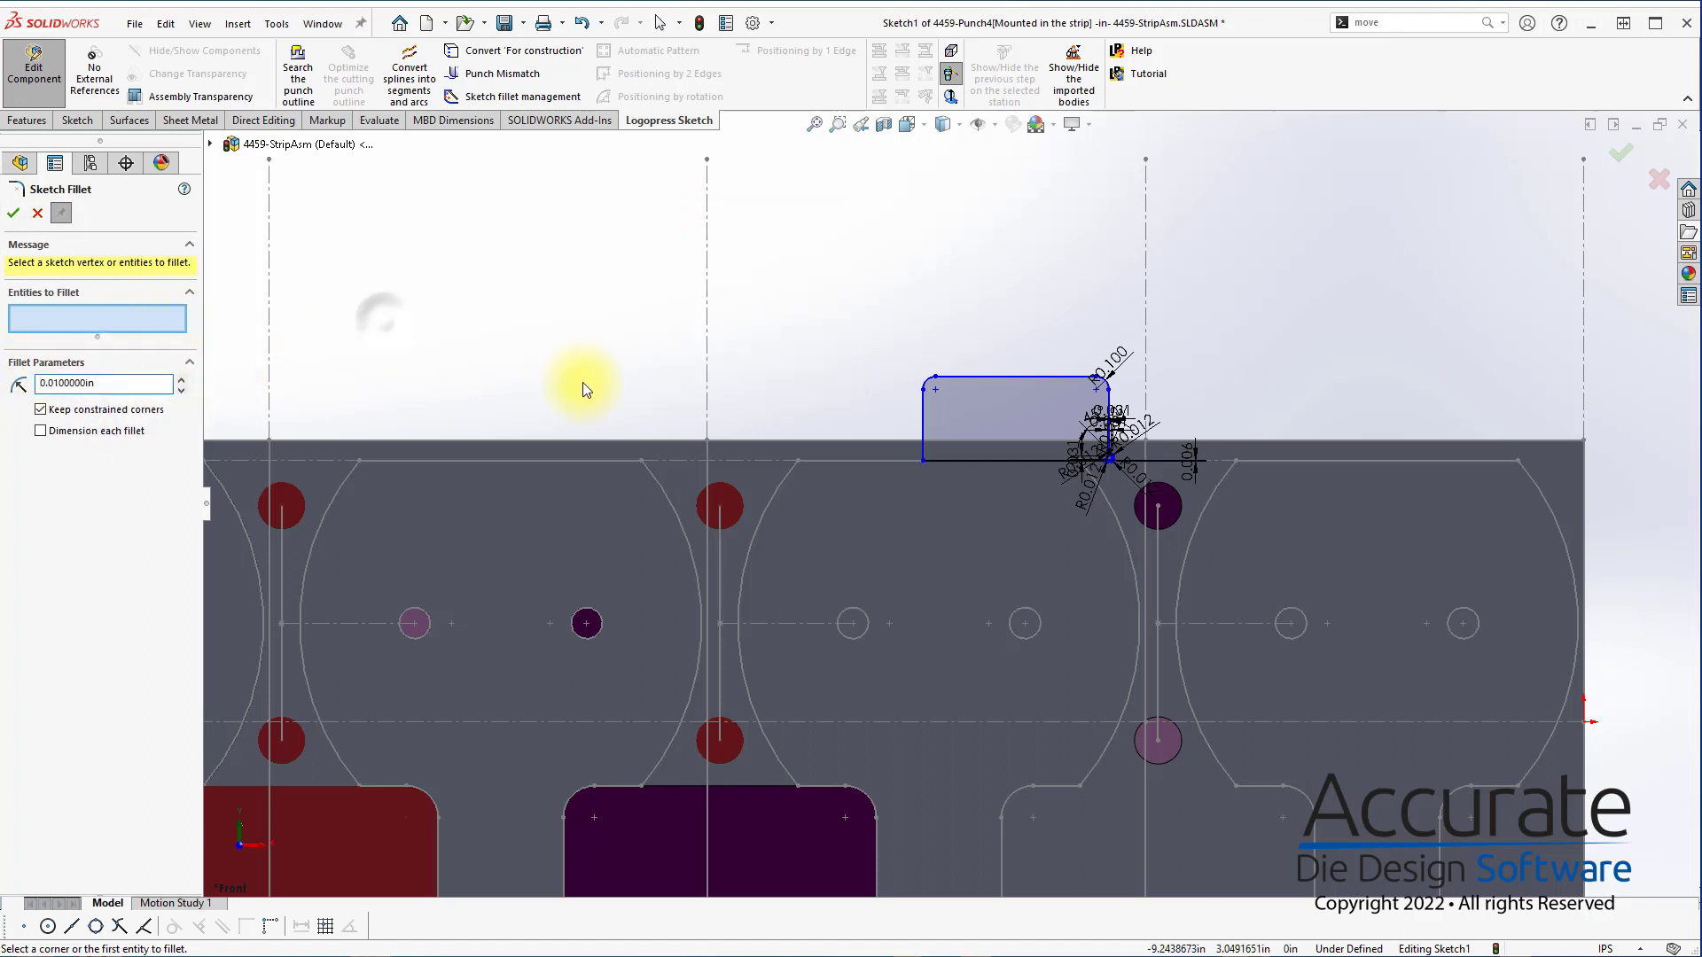
pyautogui.click(924, 459)
pyautogui.click(12, 213)
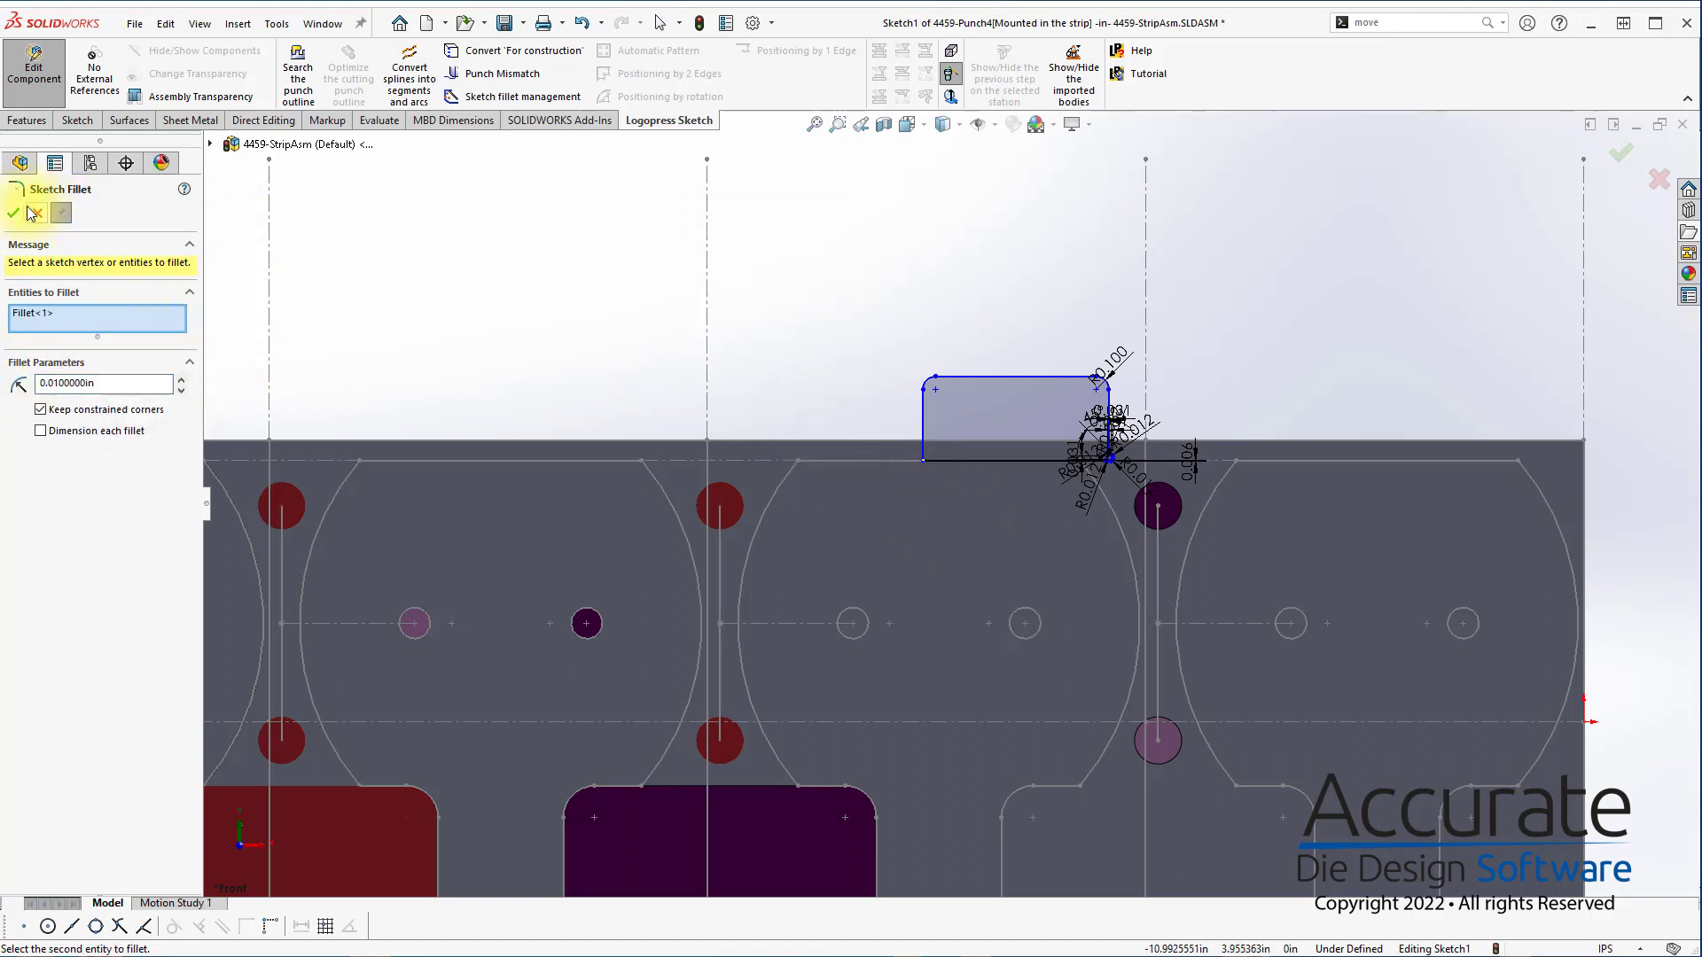
pyautogui.rightClick(329, 240)
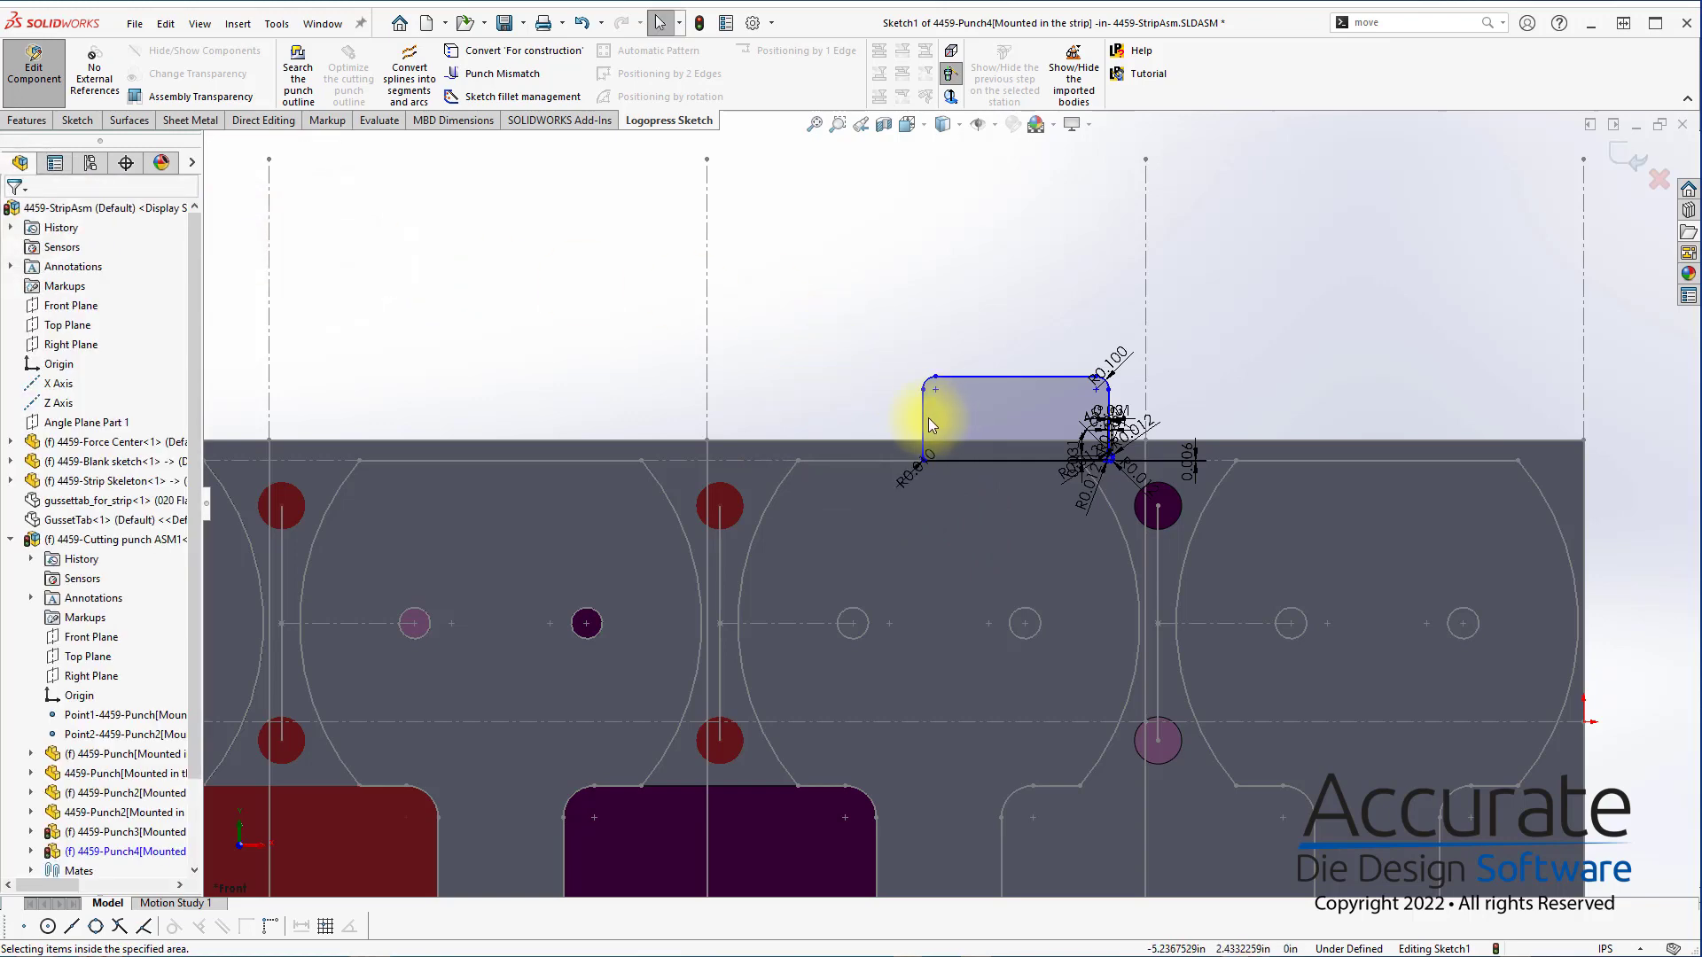
pyautogui.moveTo(925, 420); pyautogui.dragTo(652, 423)
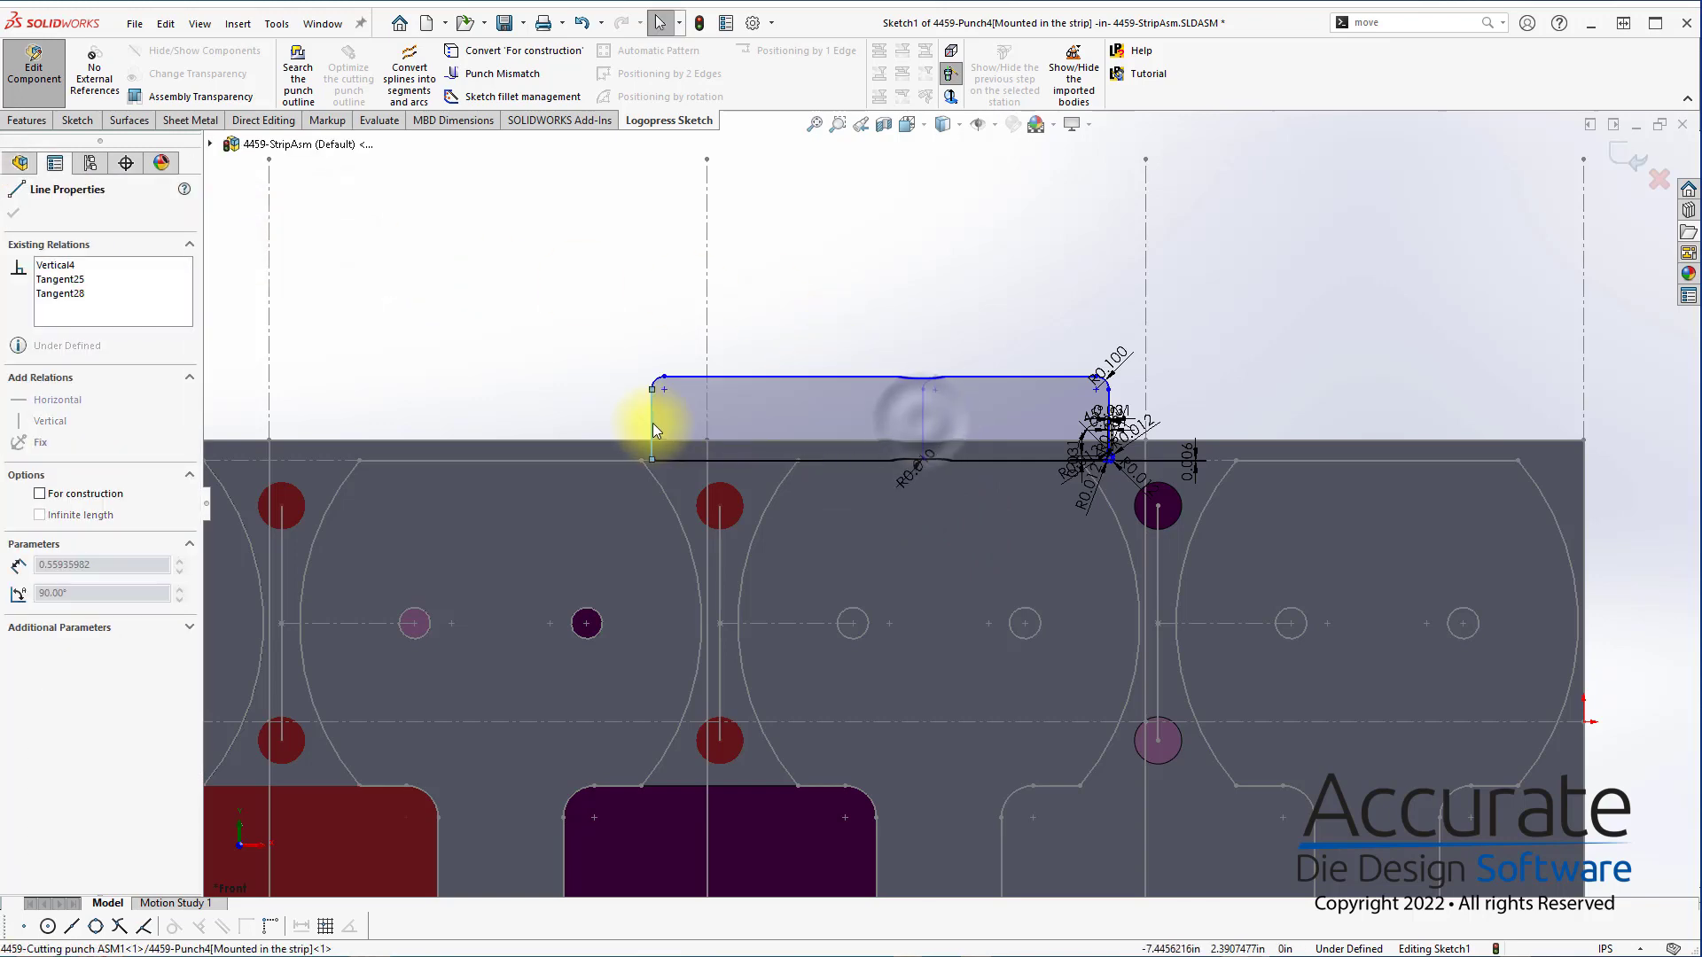
# Convert the two station lines under the punch rectangle and the horizontal strip line between them into construction lines of the sketch
pyautogui.click(705, 314)
pyautogui.keyDown('ctrl'); pyautogui.click(1143, 282); pyautogui.keyUp('ctrl')
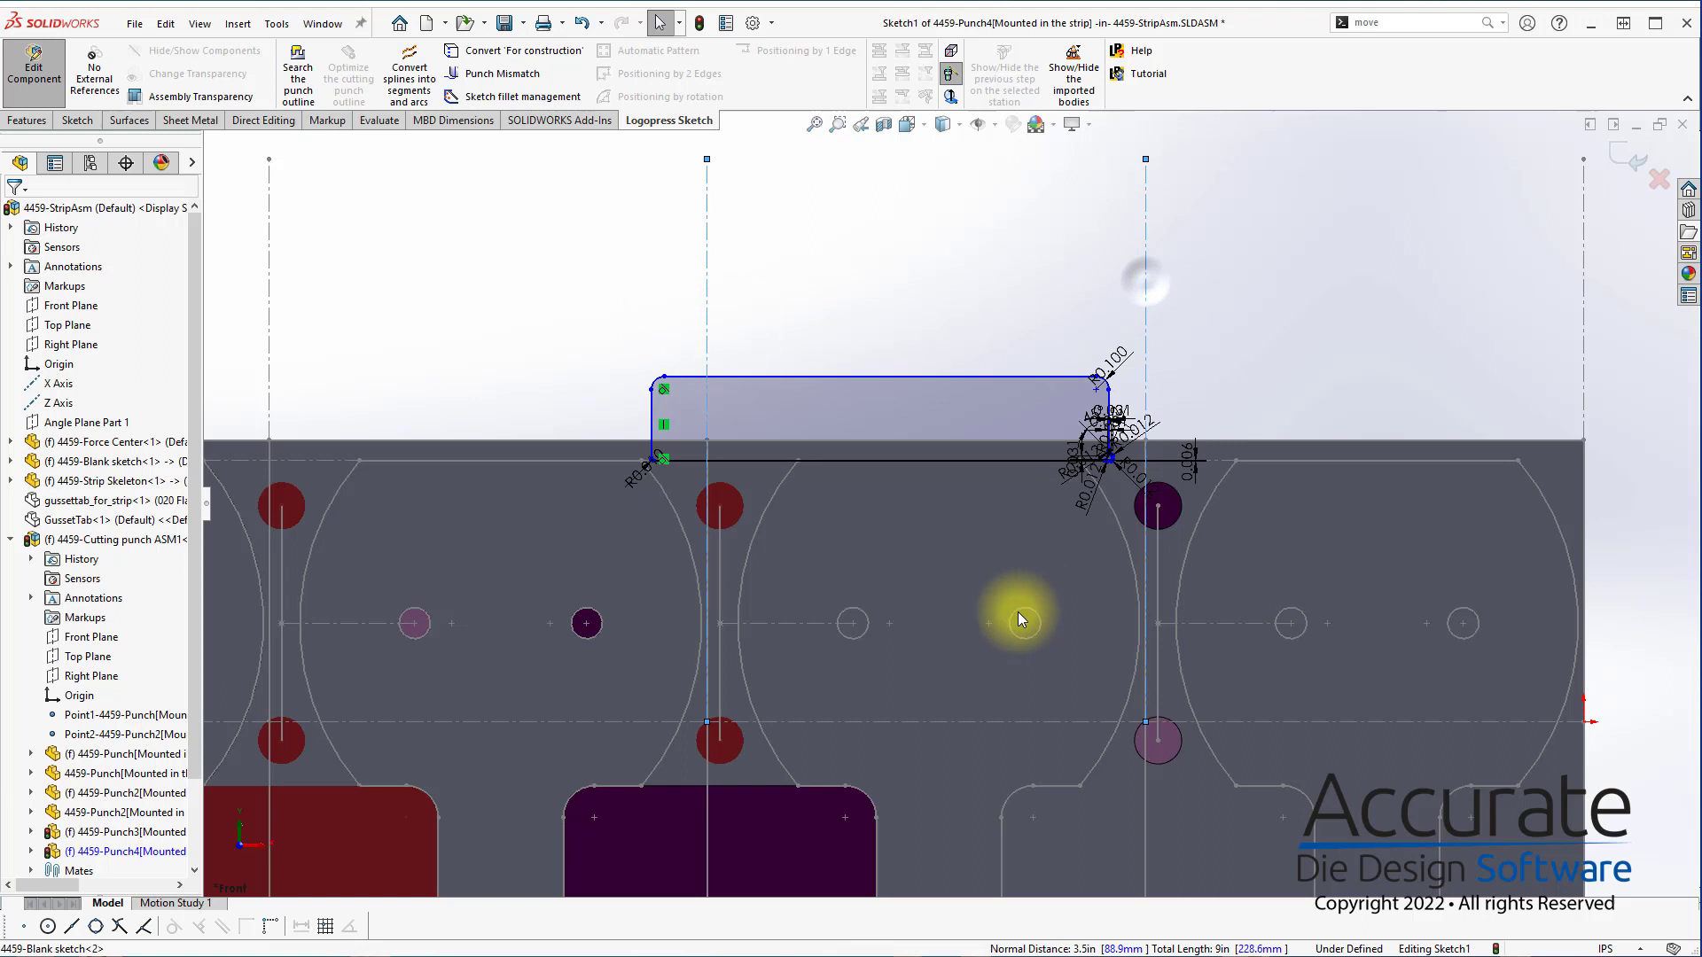
pyautogui.keyDown('ctrl'); pyautogui.click(1035, 721); pyautogui.keyUp('ctrl')
pyautogui.click(536, 51)
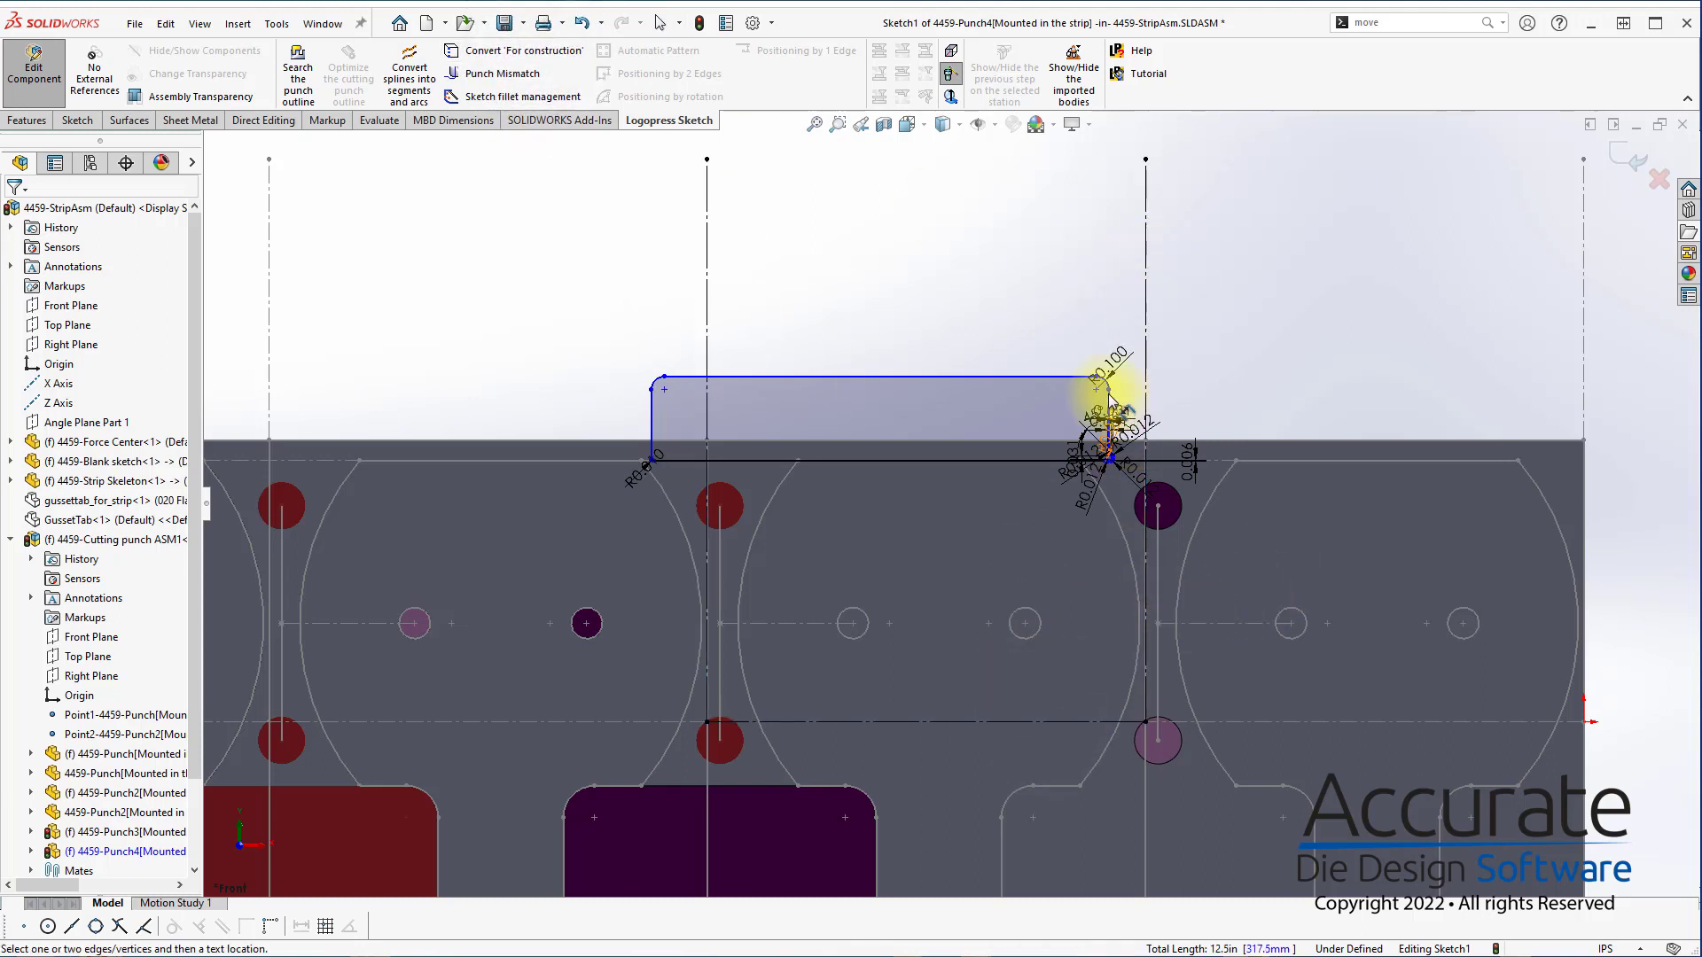
# Dimension the rectangle's right vertical side at 0.35 in from the nearest station line
pyautogui.scroll(-3, 1109, 399)
pyautogui.click(1074, 415)
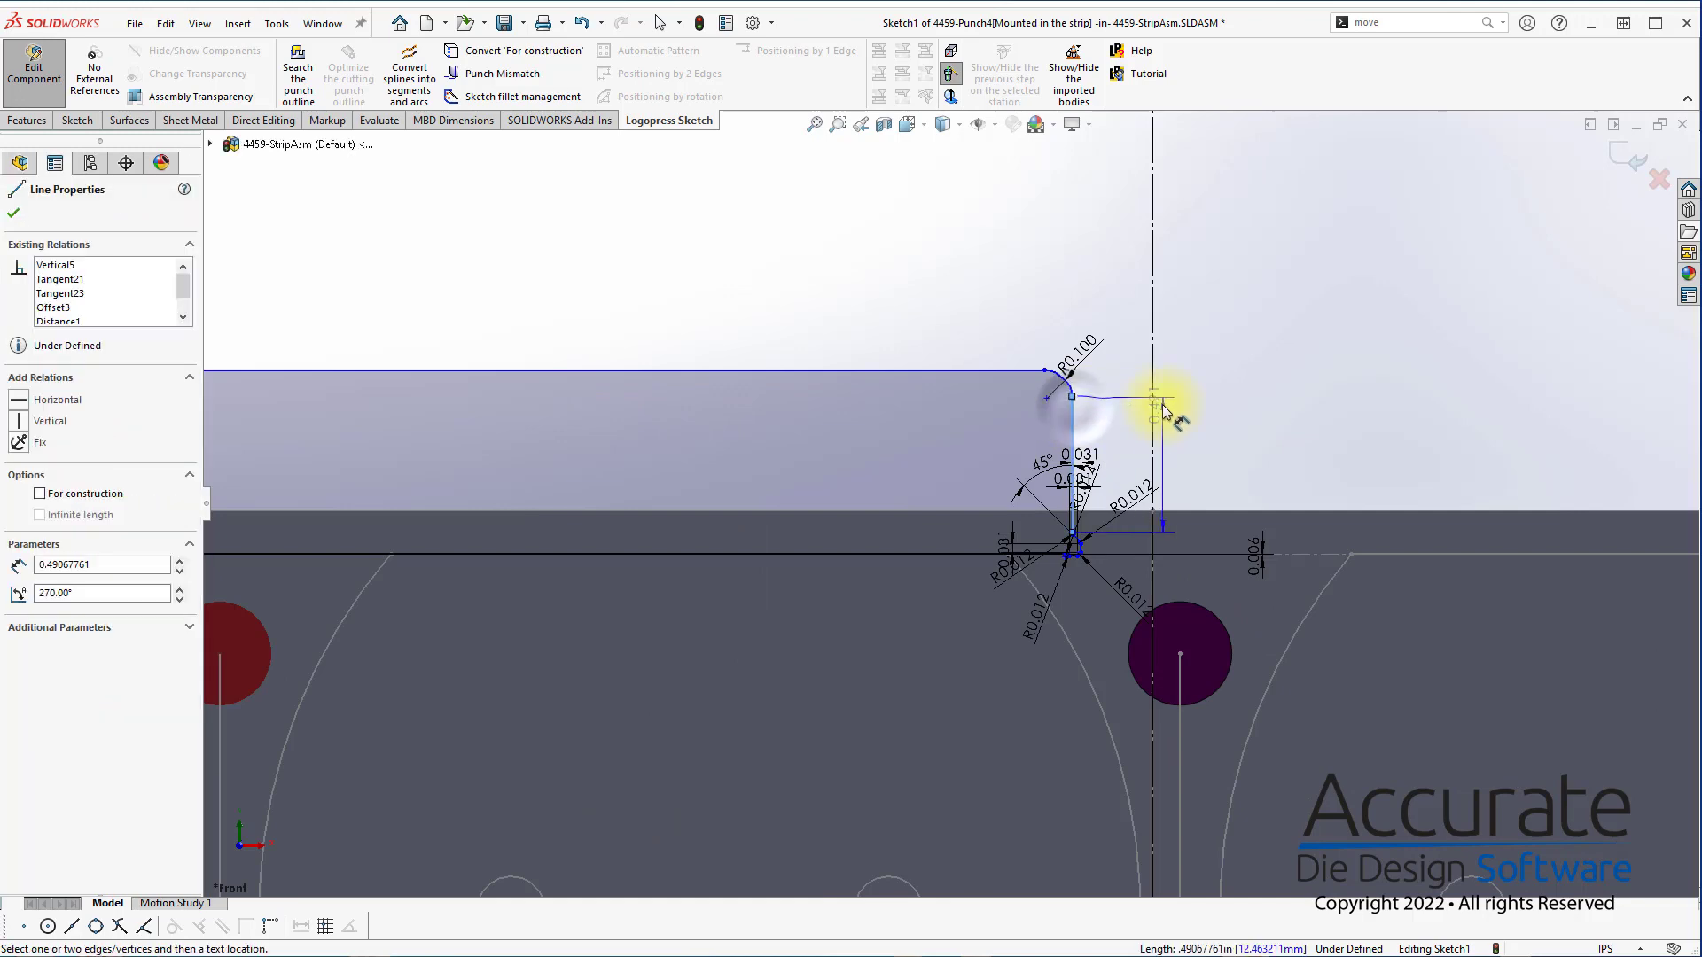
pyautogui.click(1152, 408)
pyautogui.scroll(3, 986, 401)
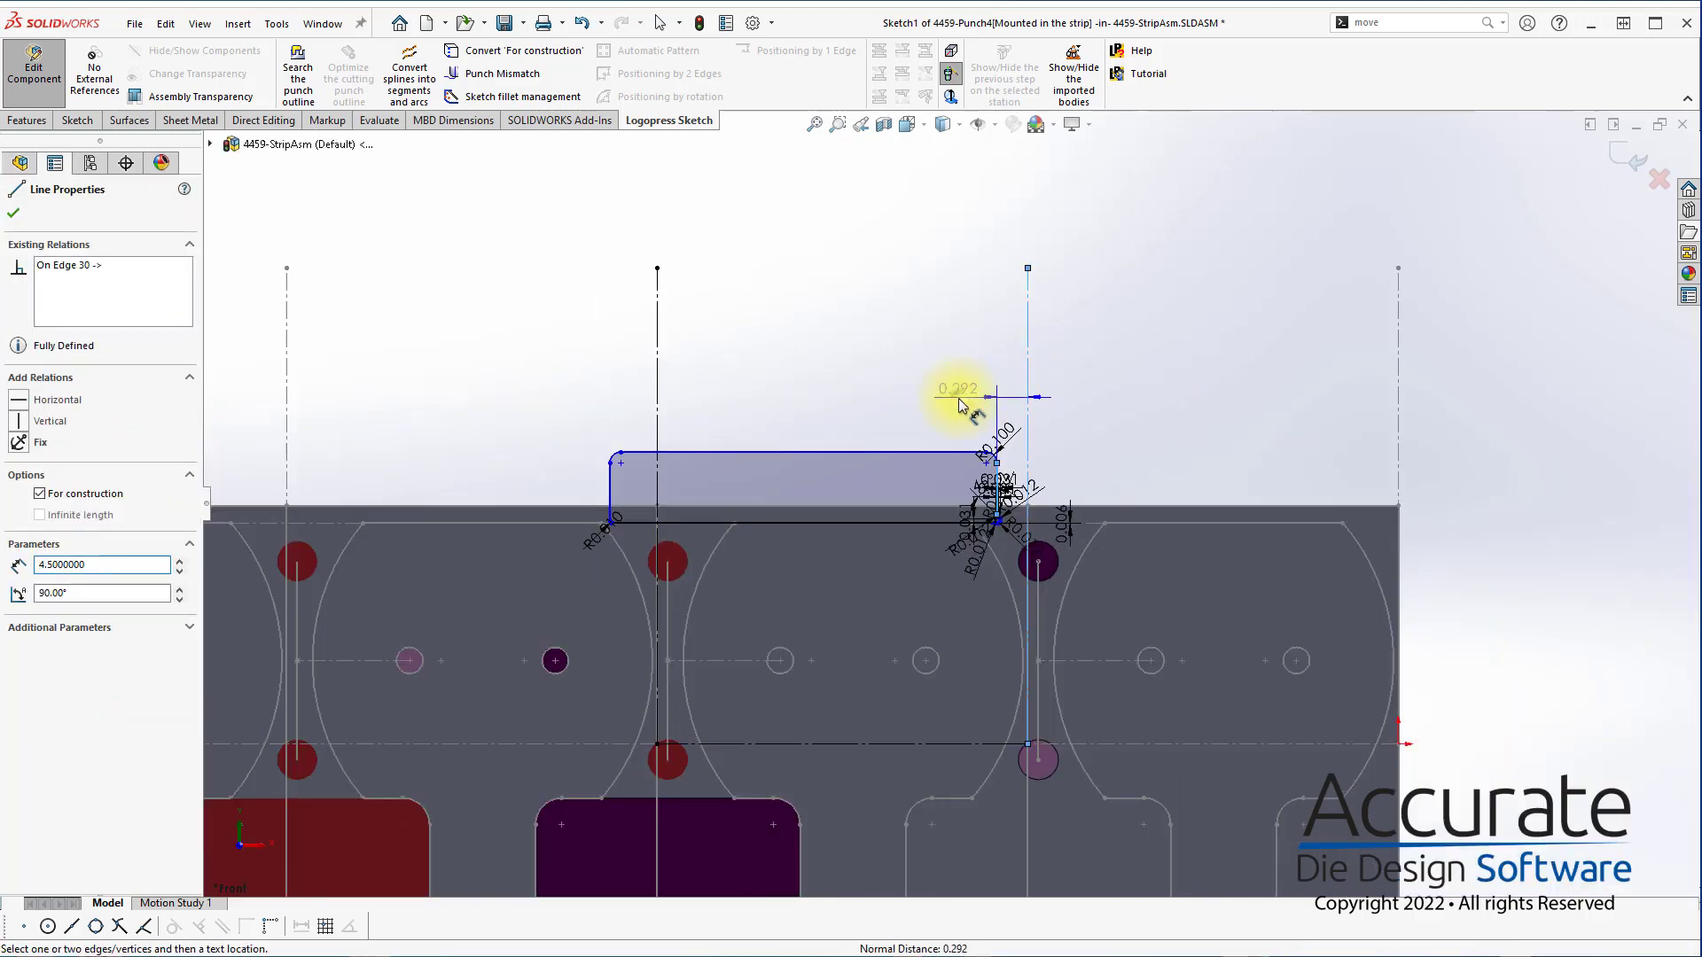
pyautogui.click(960, 393)
pyautogui.doubleClick(960, 391)
pyautogui.write('0.35')
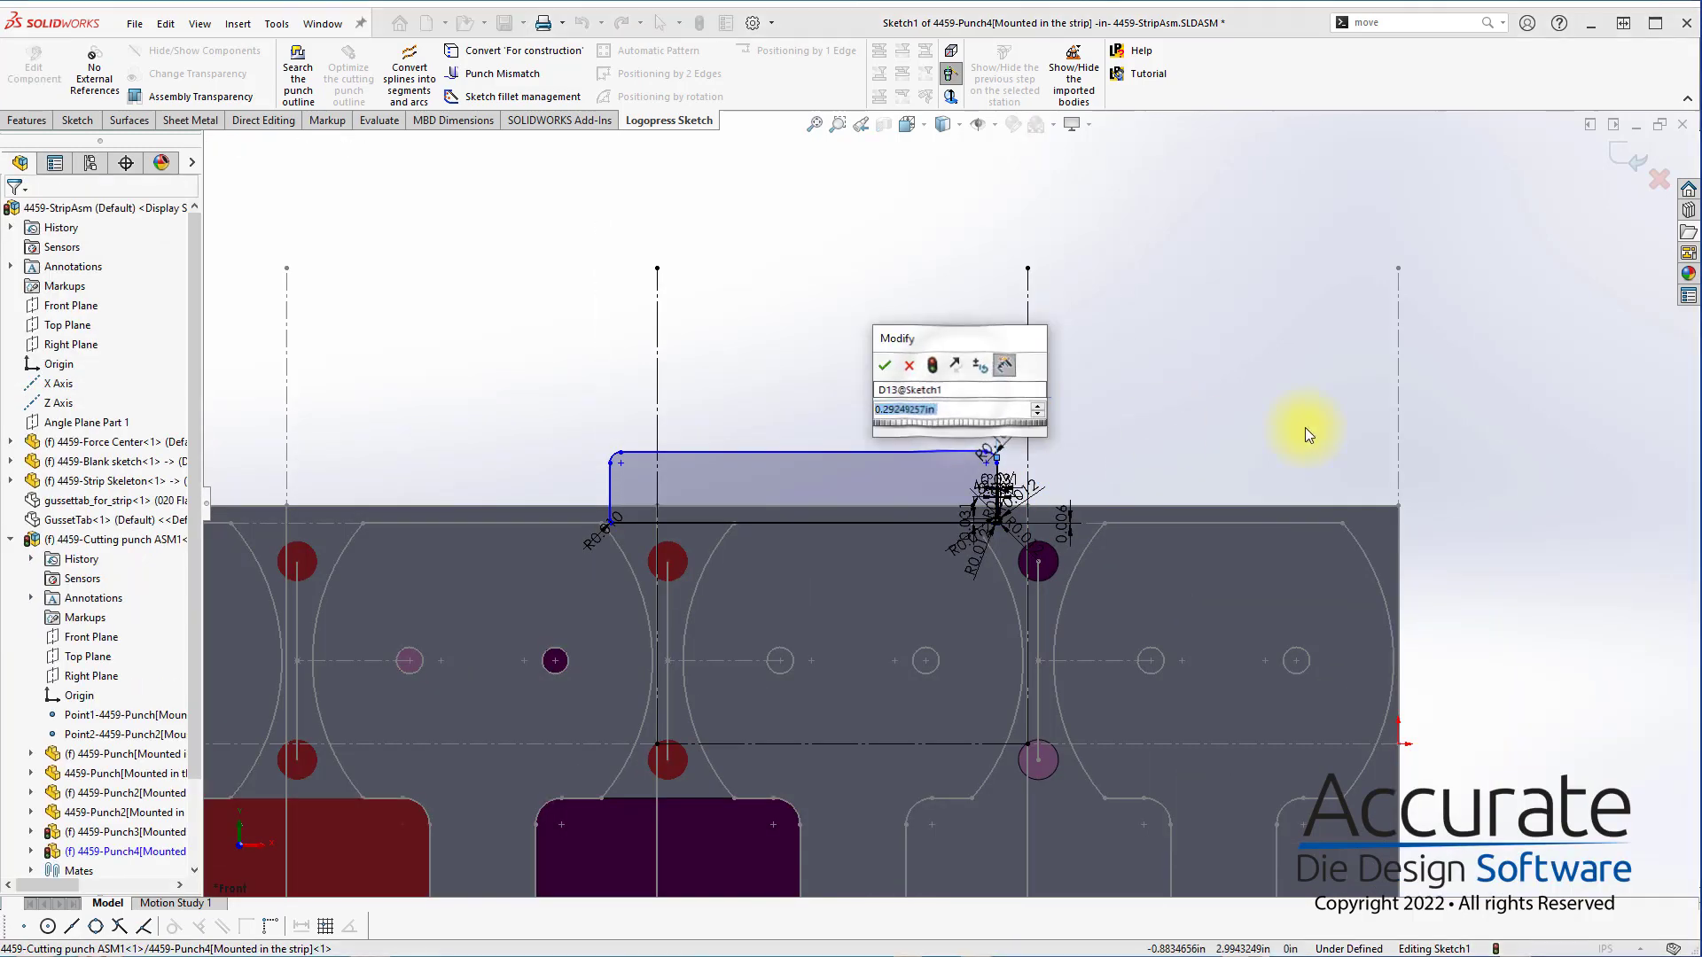
pyautogui.press('Return')
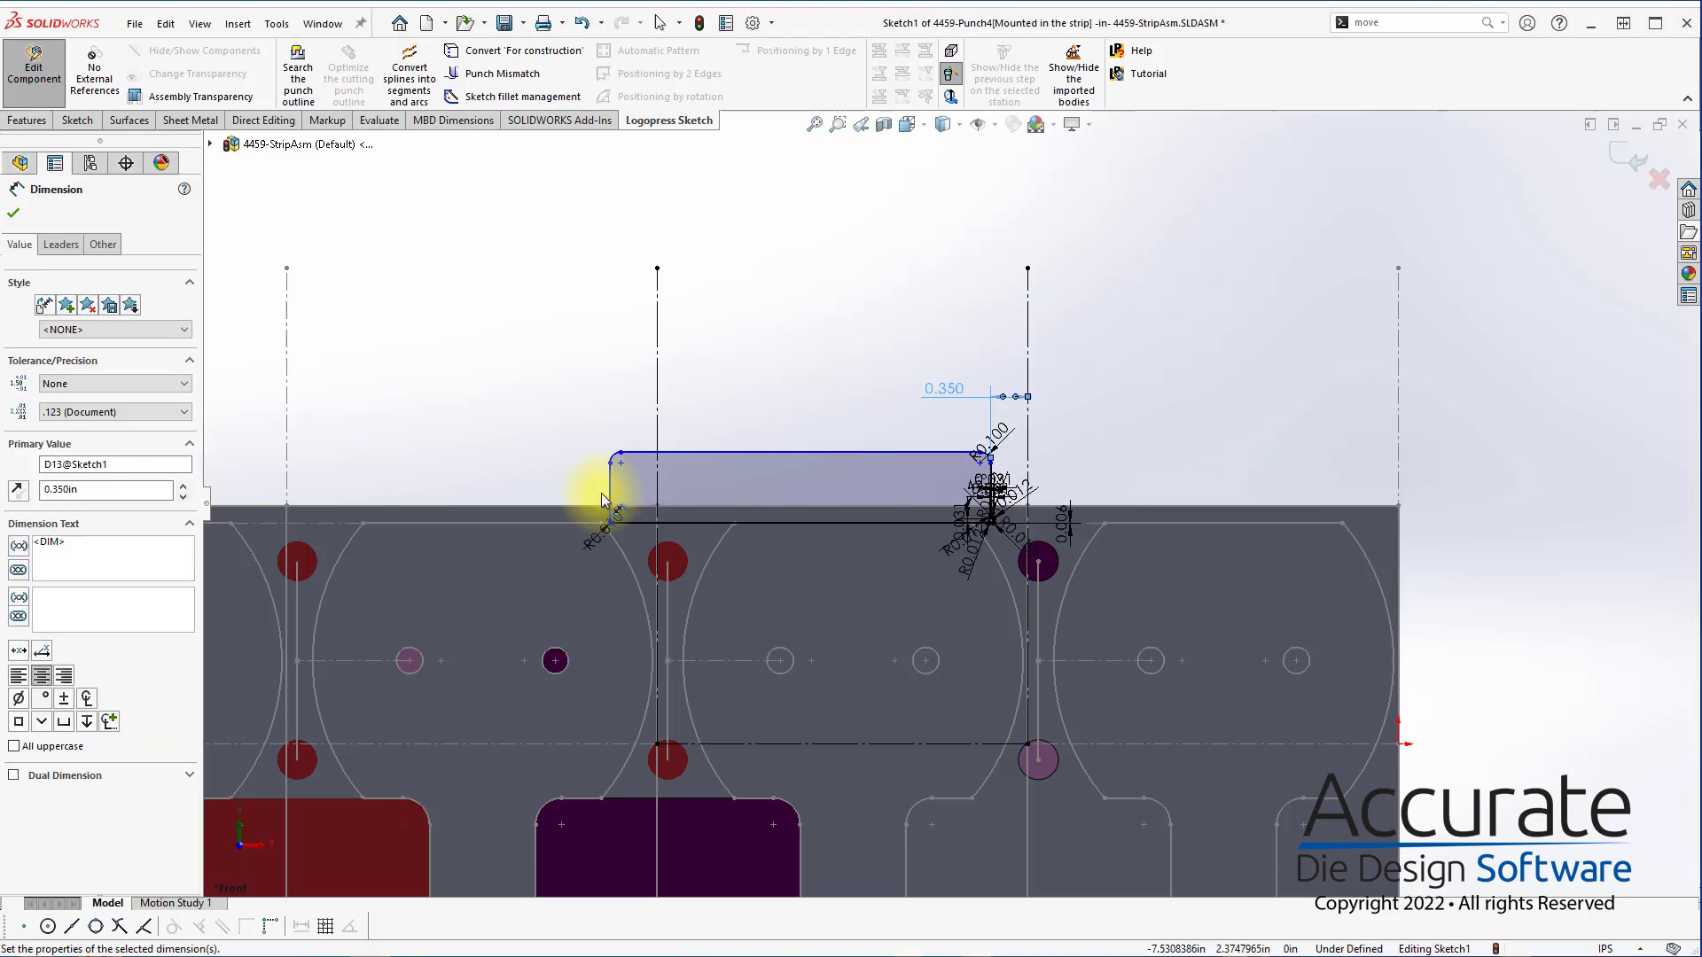
# Dimension the rectangle's left vertical side at 0.35 in from its neighbouring station line
pyautogui.click(610, 501)
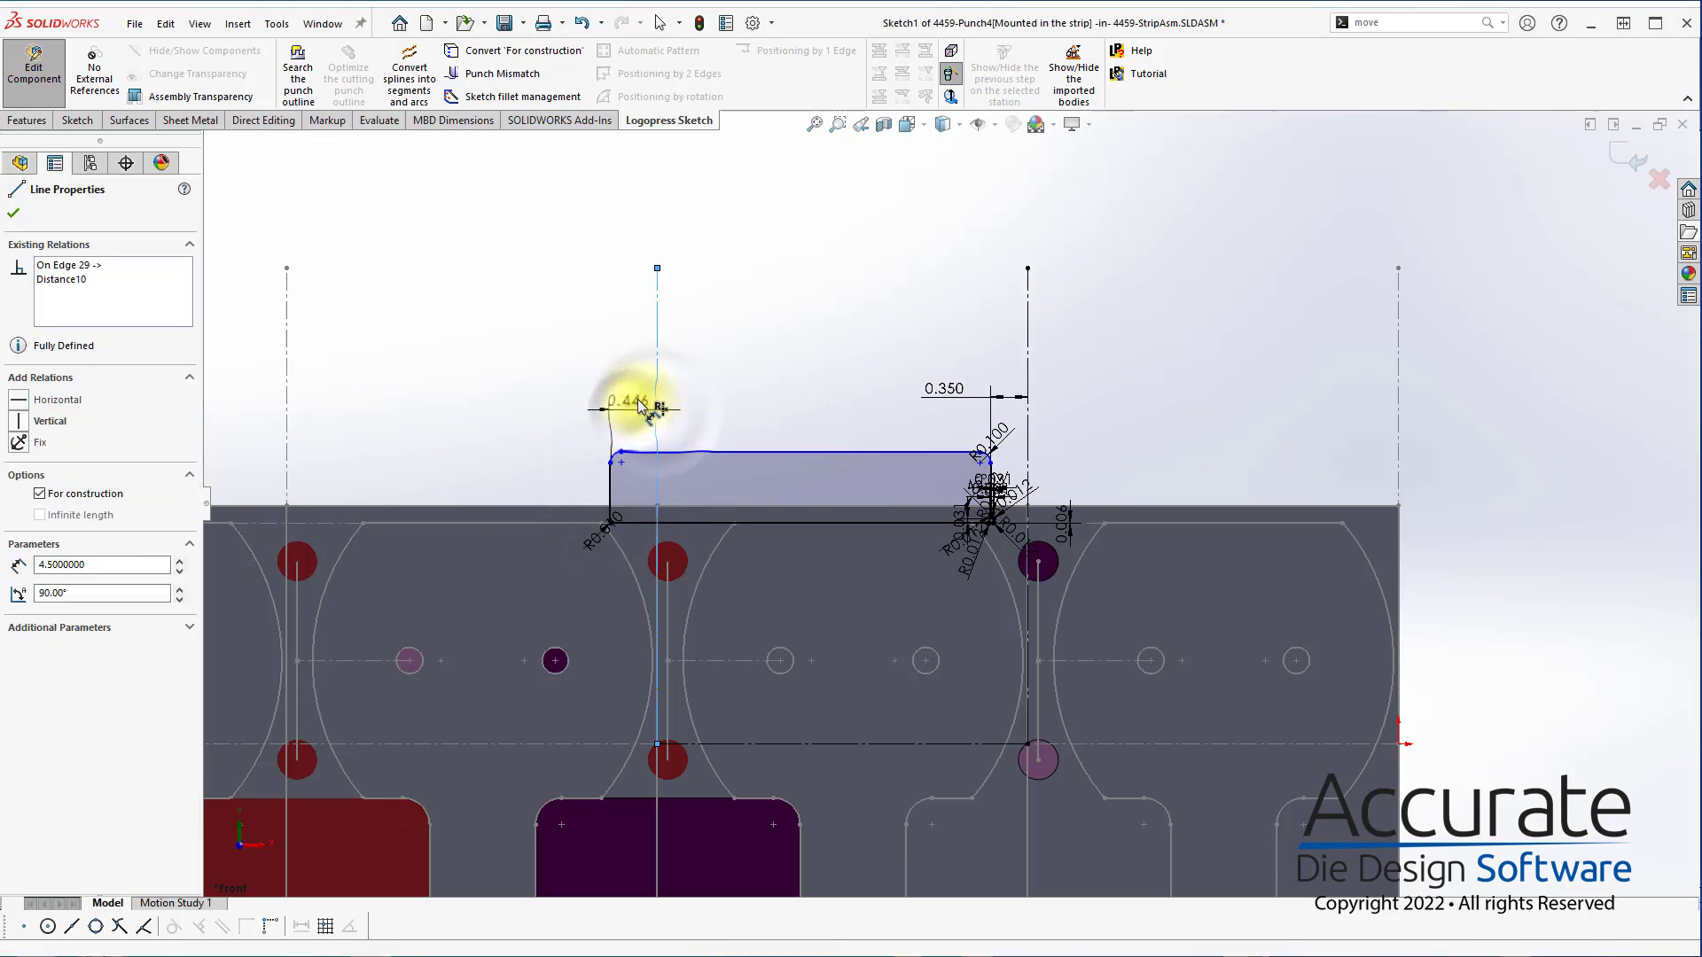
pyautogui.click(636, 400)
pyautogui.write('.35')
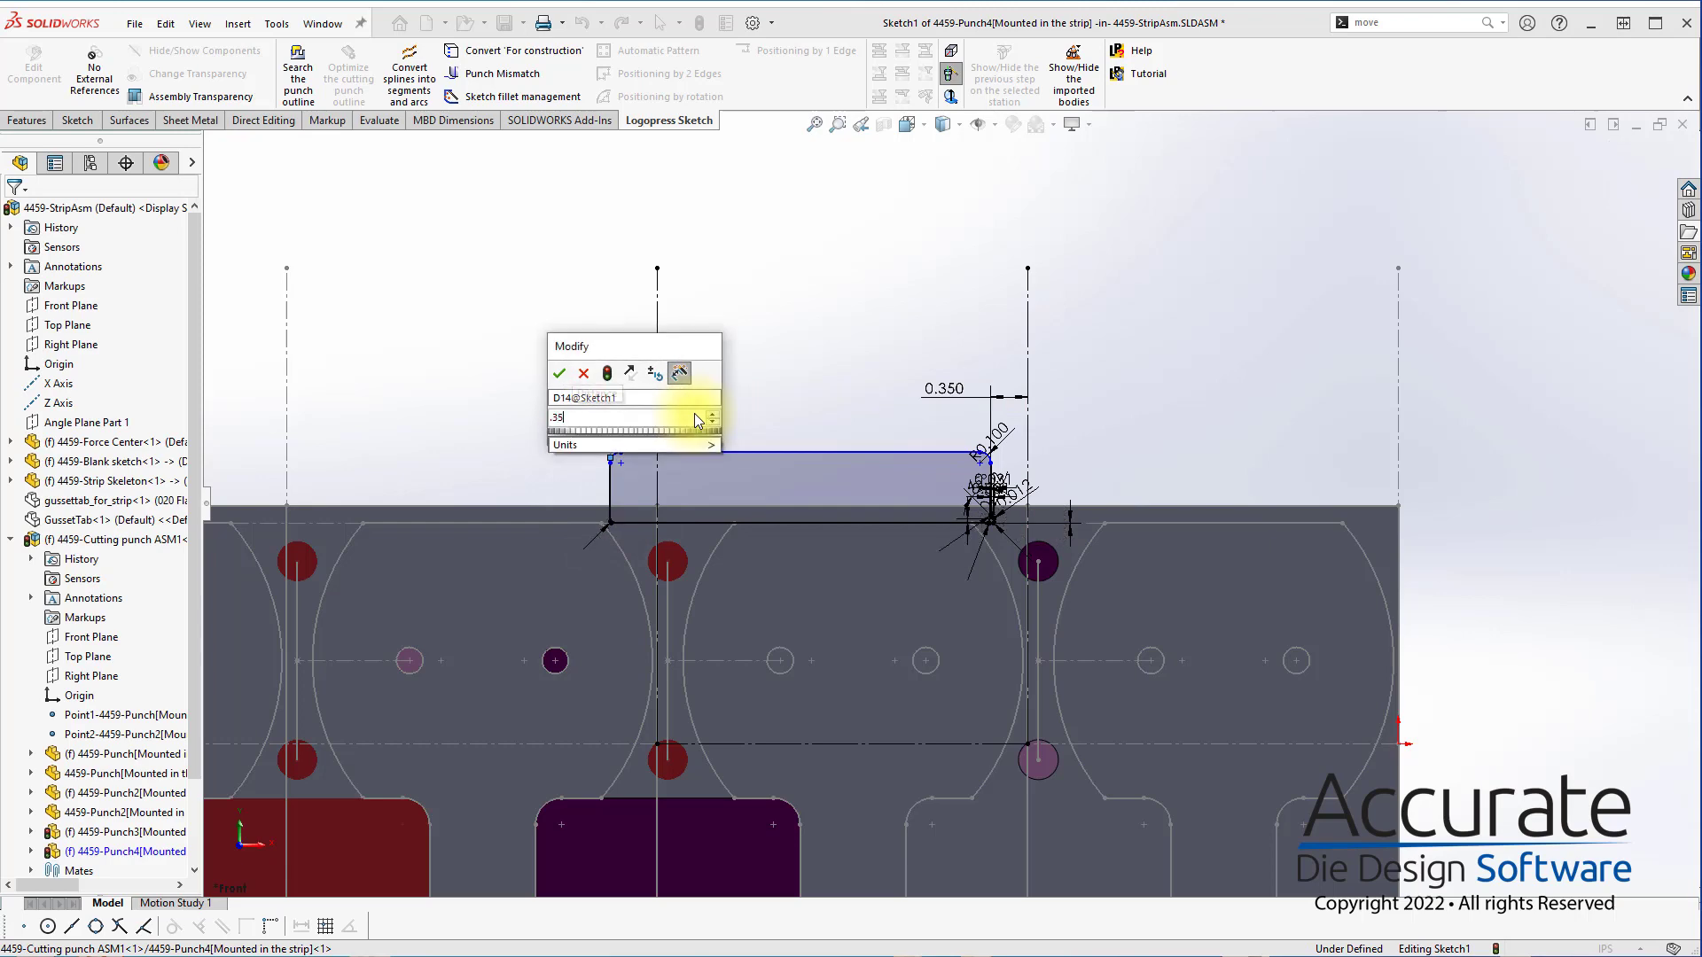
pyautogui.press('Return')
# Dimension the rectangle's top edge at 3 in from the horizontal construction line and finish the punch sketch
pyautogui.click(865, 744)
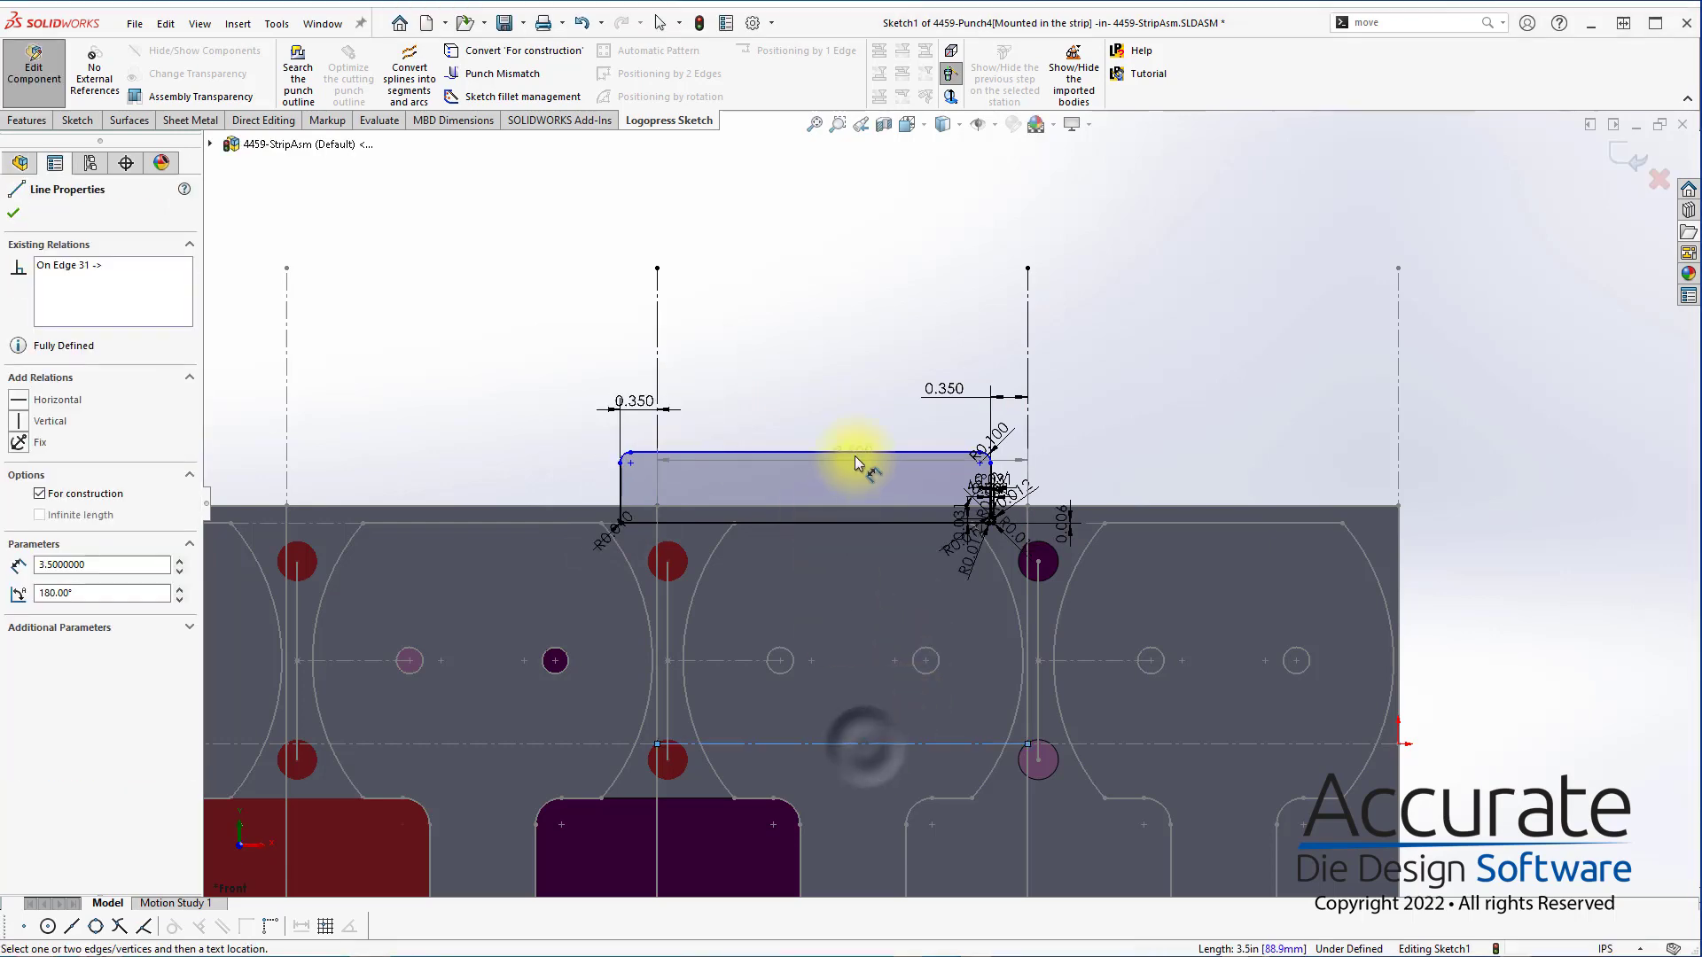
pyautogui.click(858, 452)
pyautogui.click(826, 484)
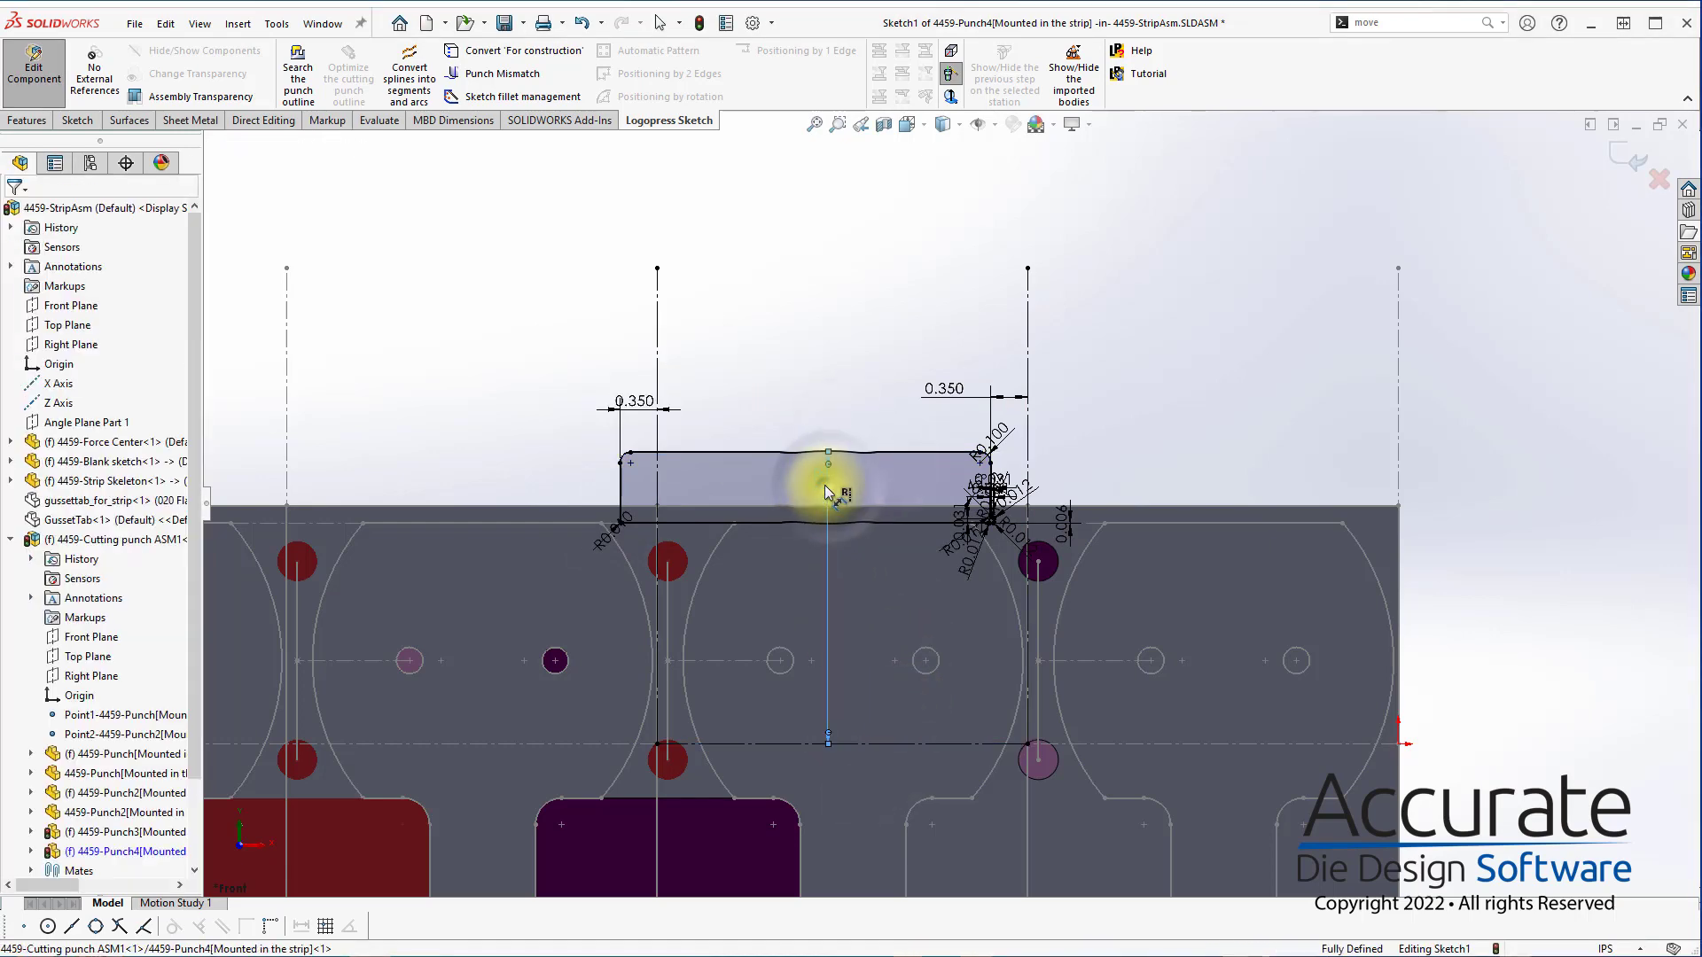
pyautogui.write('3')
pyautogui.press('Return')
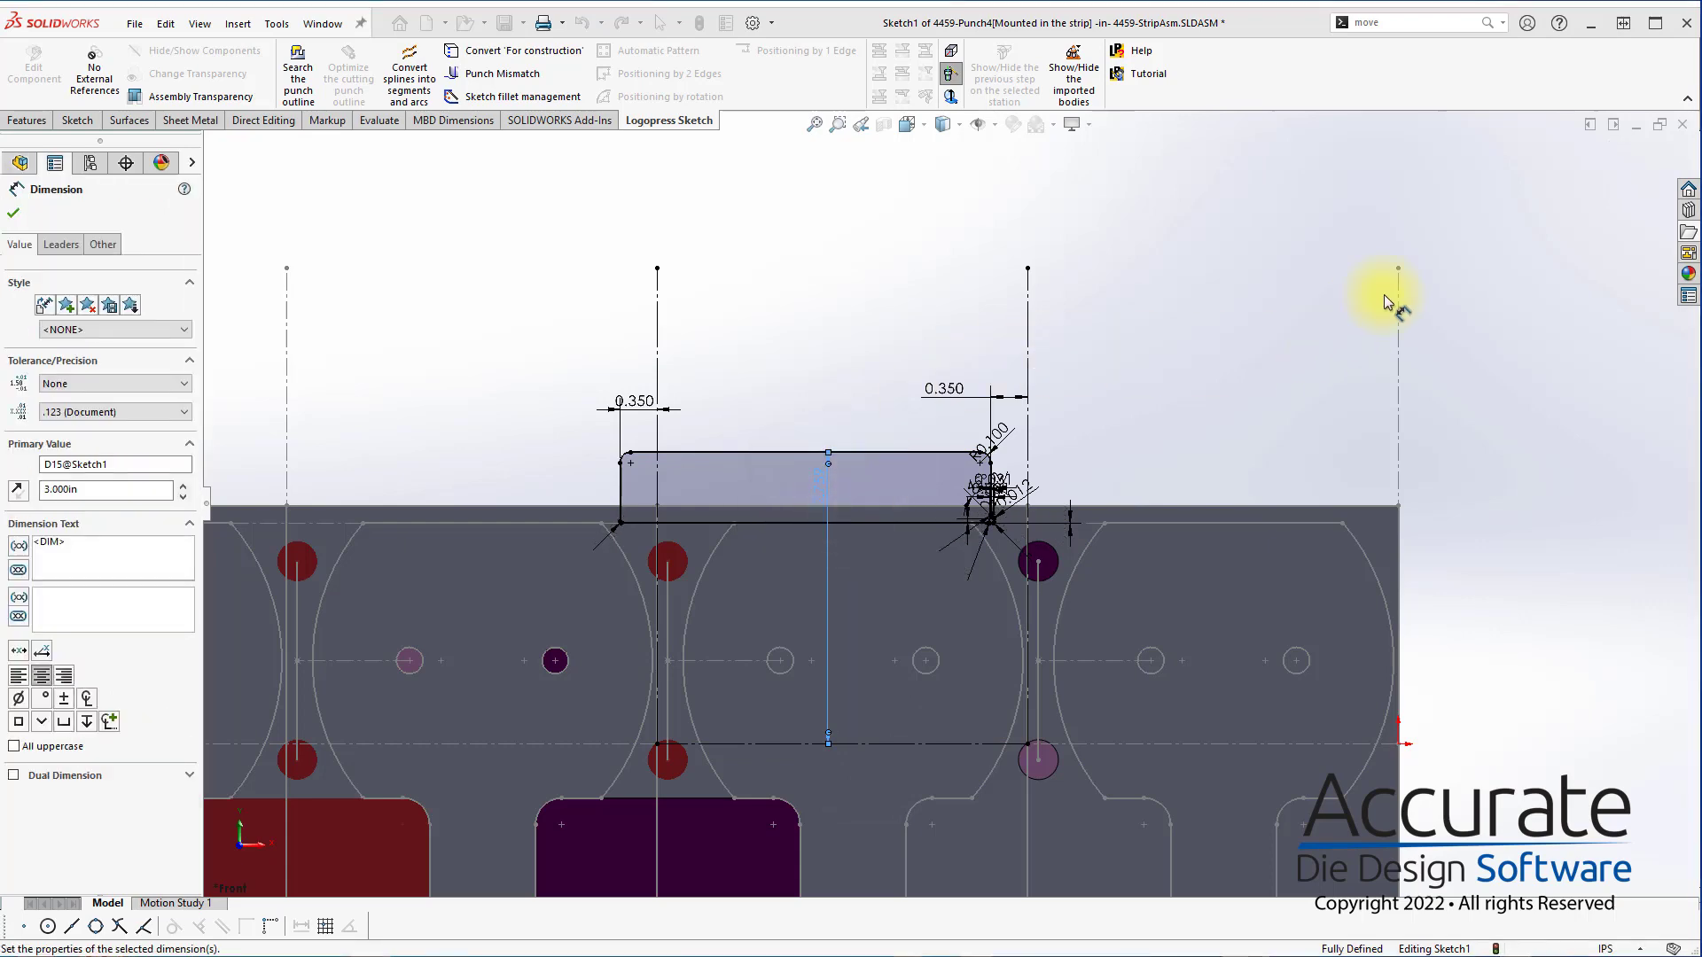
pyautogui.click(1628, 152)
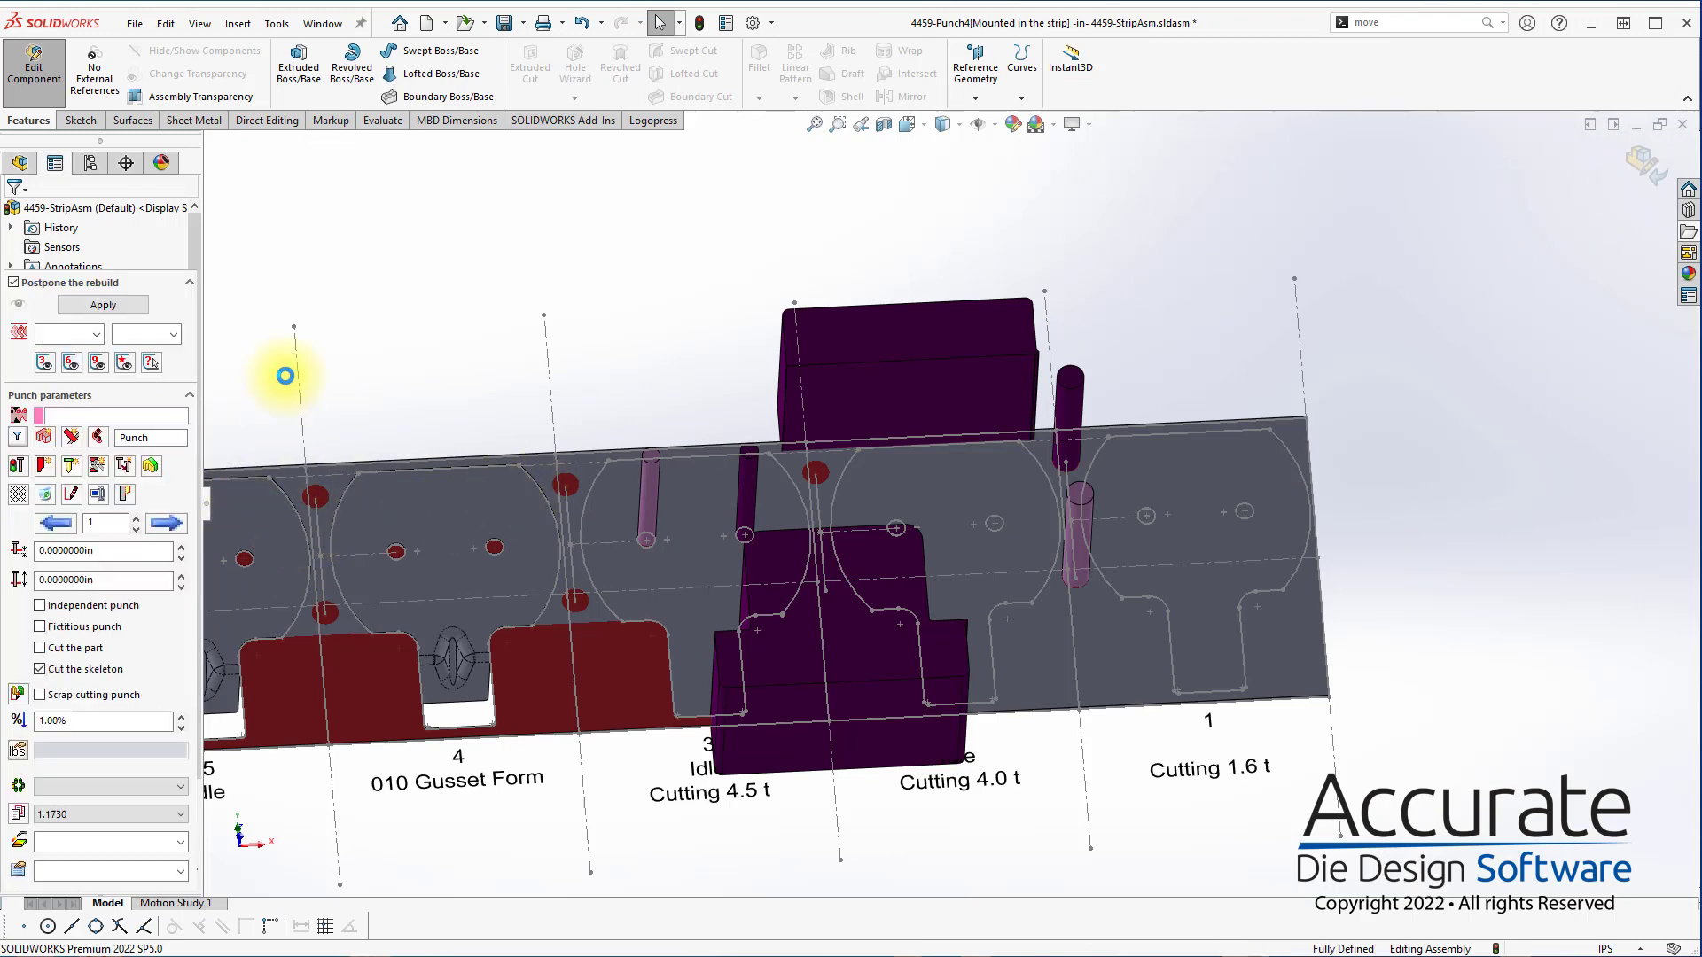
# Start a new cutting punch sketch and draw a rectangle about 1.04 by 0.85 in across the web between stations 4 and 5
pyautogui.click(43, 440)
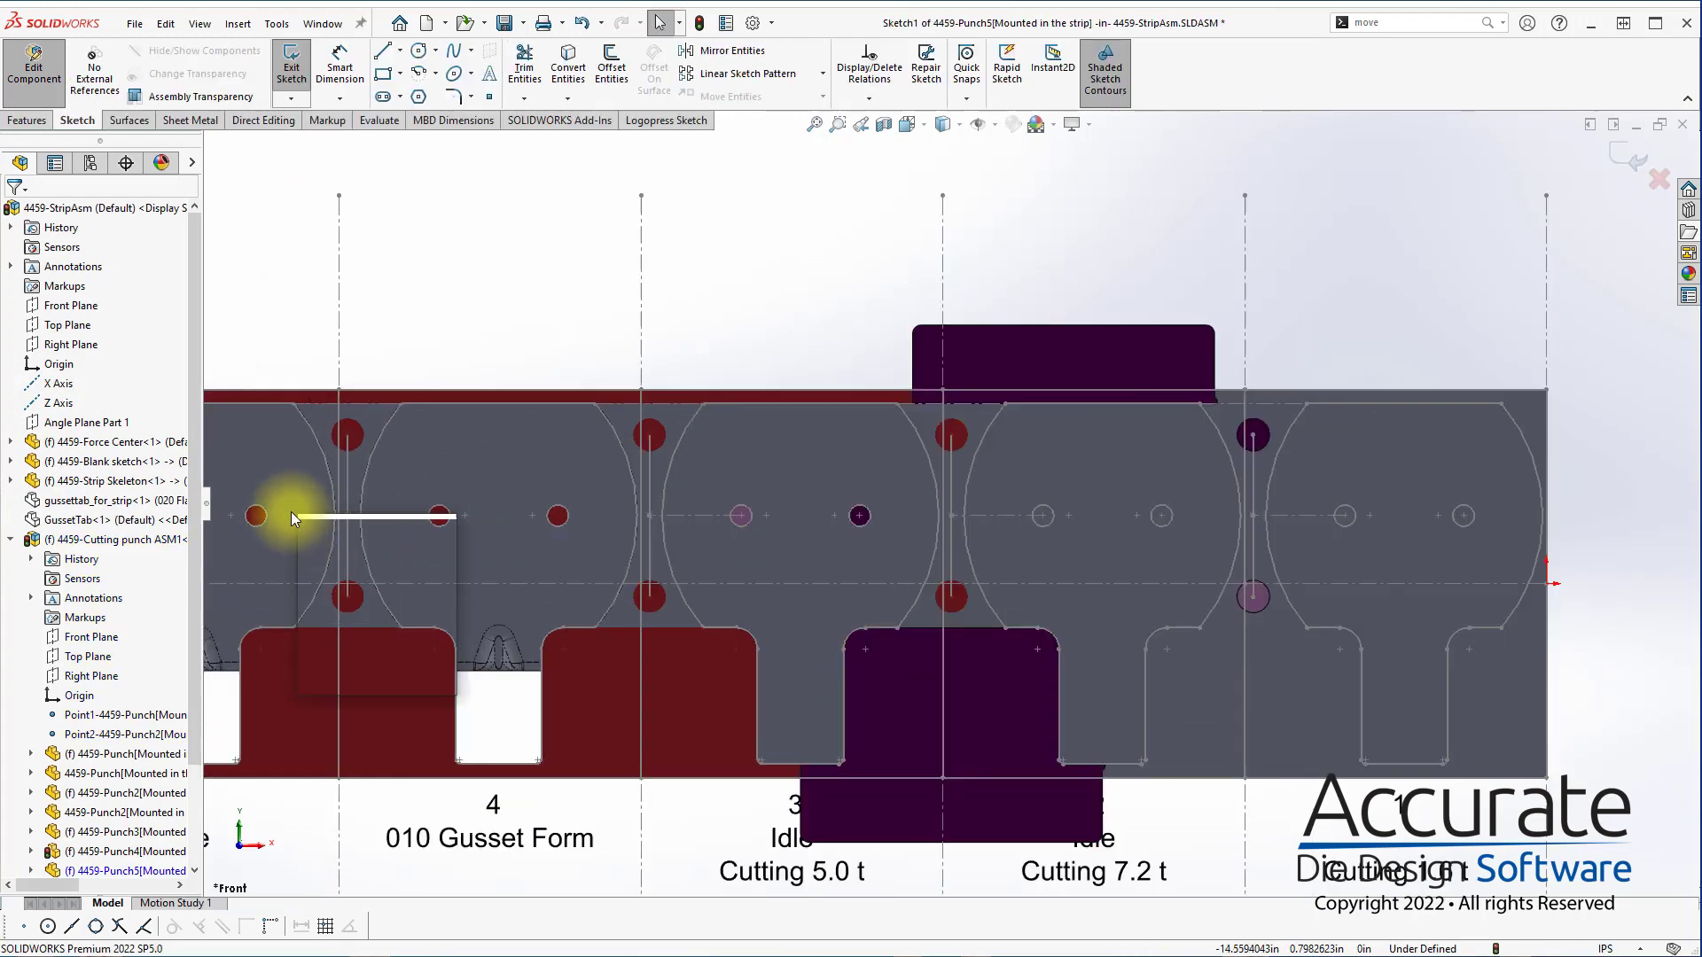
pyautogui.press('s')
pyautogui.click(353, 539)
pyautogui.click(301, 479)
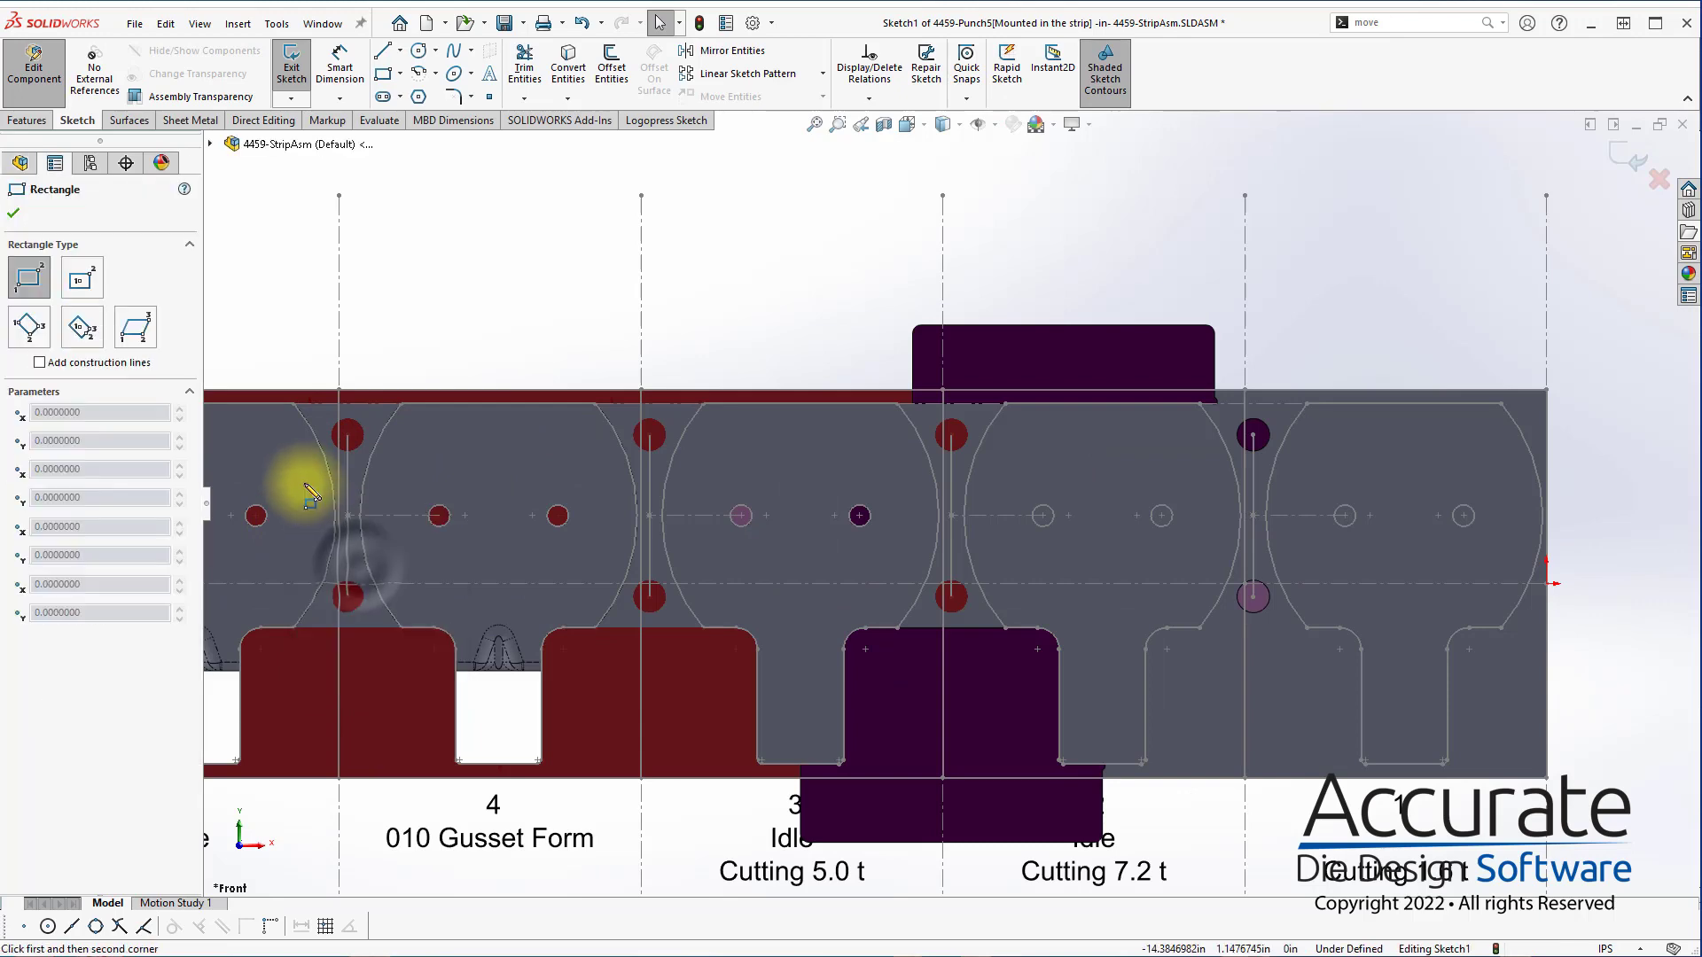
pyautogui.click(391, 554)
# Fit the rectangle to both blank arcs with Search the punch outline, and bring in the blank's horizontal centreline as construction geometry
pyautogui.click(679, 125)
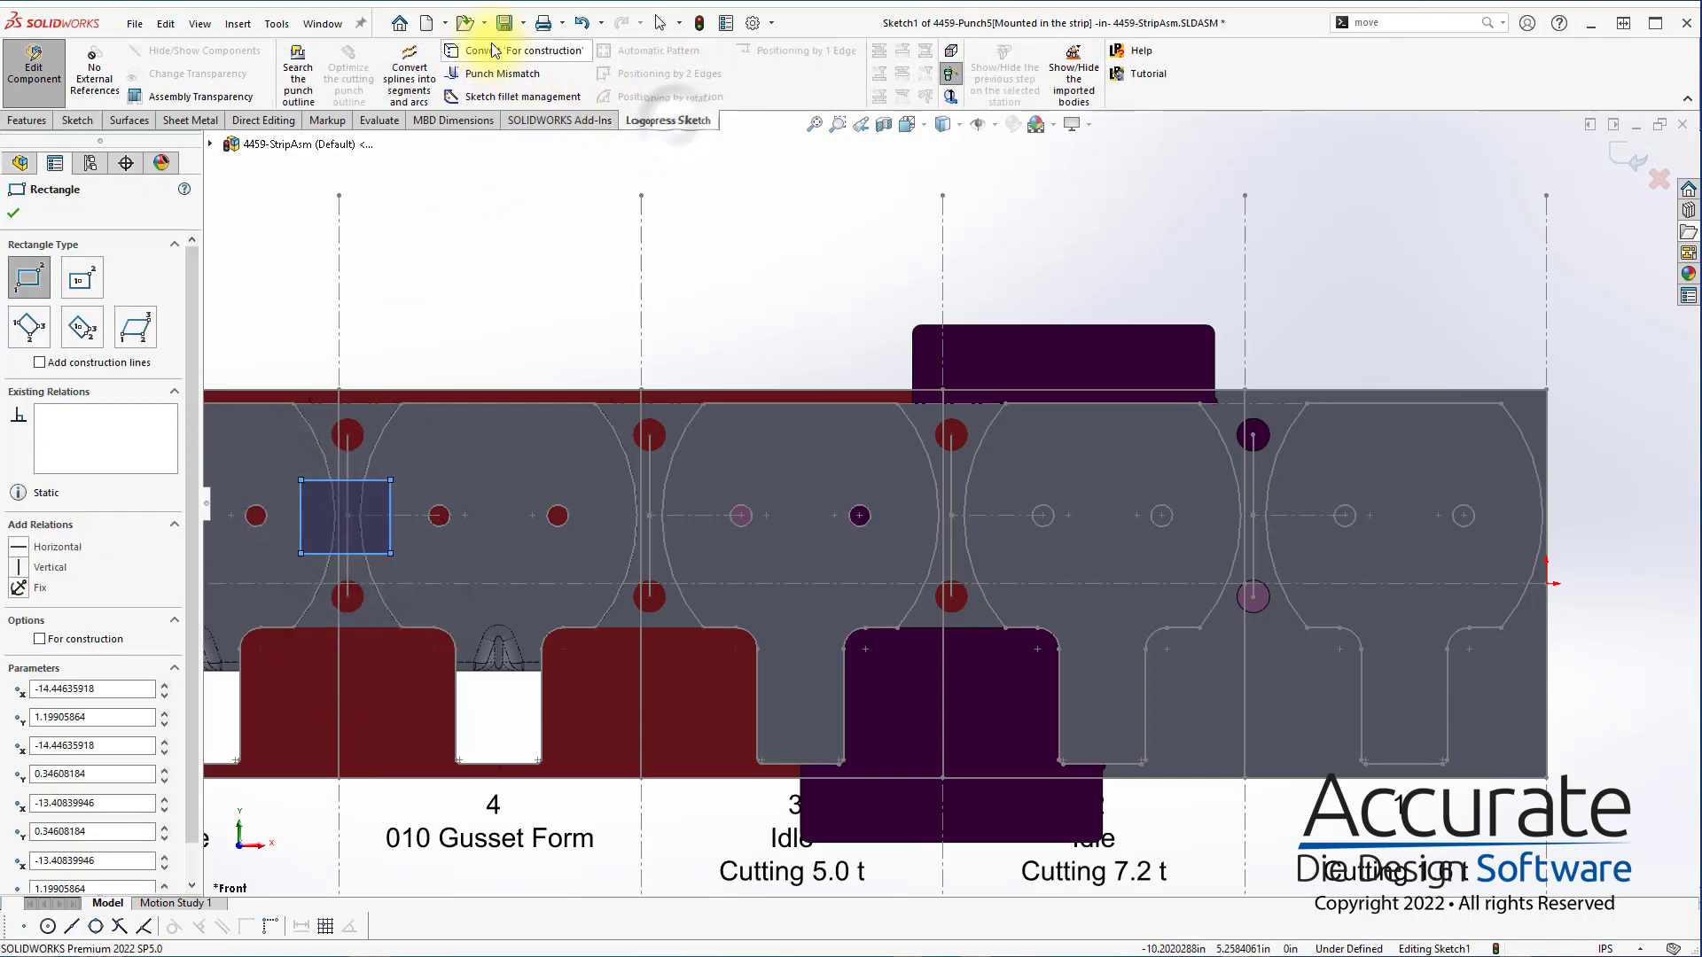
pyautogui.click(298, 80)
pyautogui.click(494, 493)
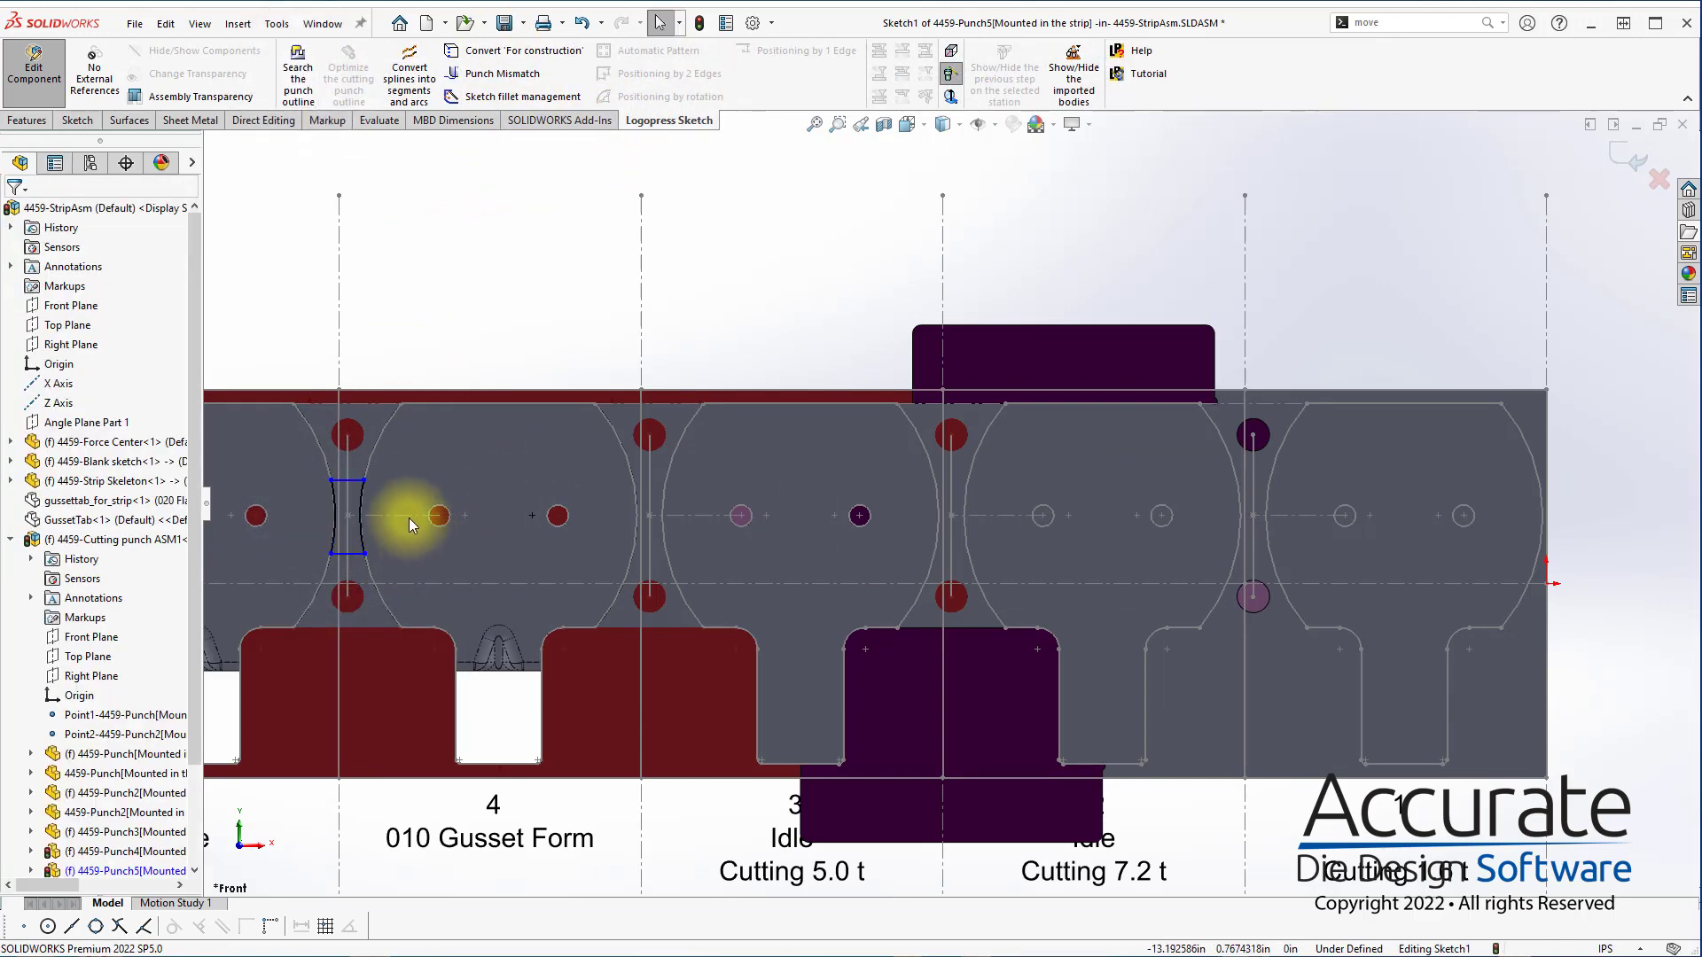
pyautogui.click(411, 516)
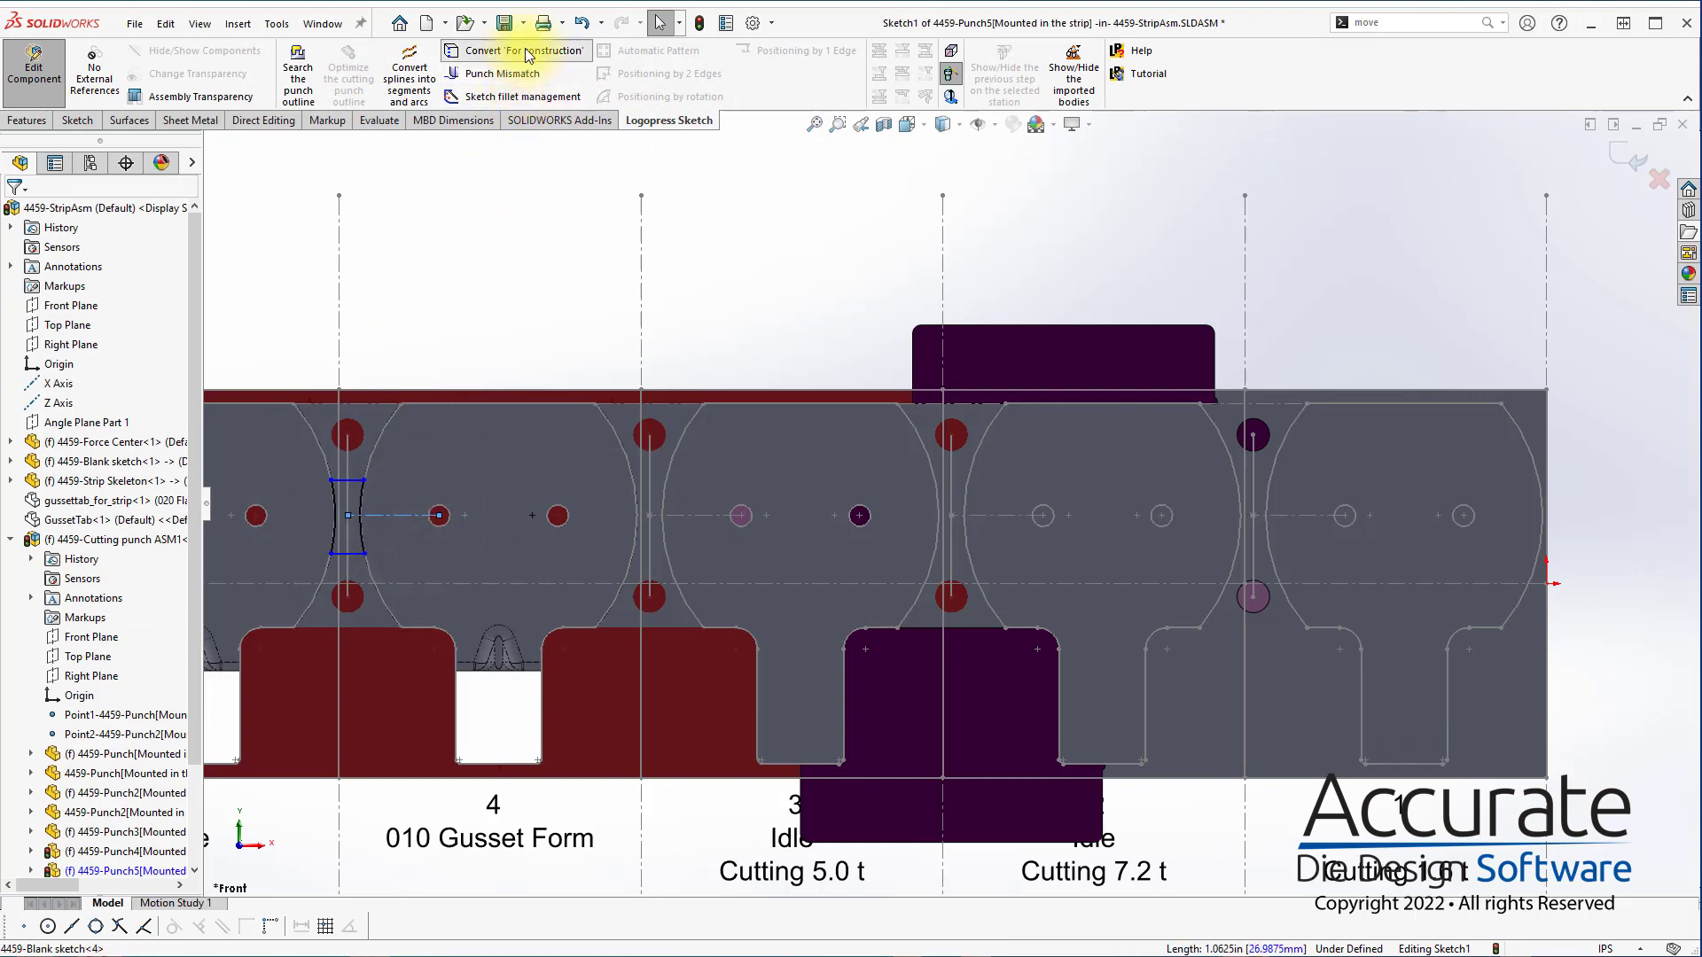
# Fillet all four corners of the web punch profile with a 0.05 in radius
pyautogui.press('s')
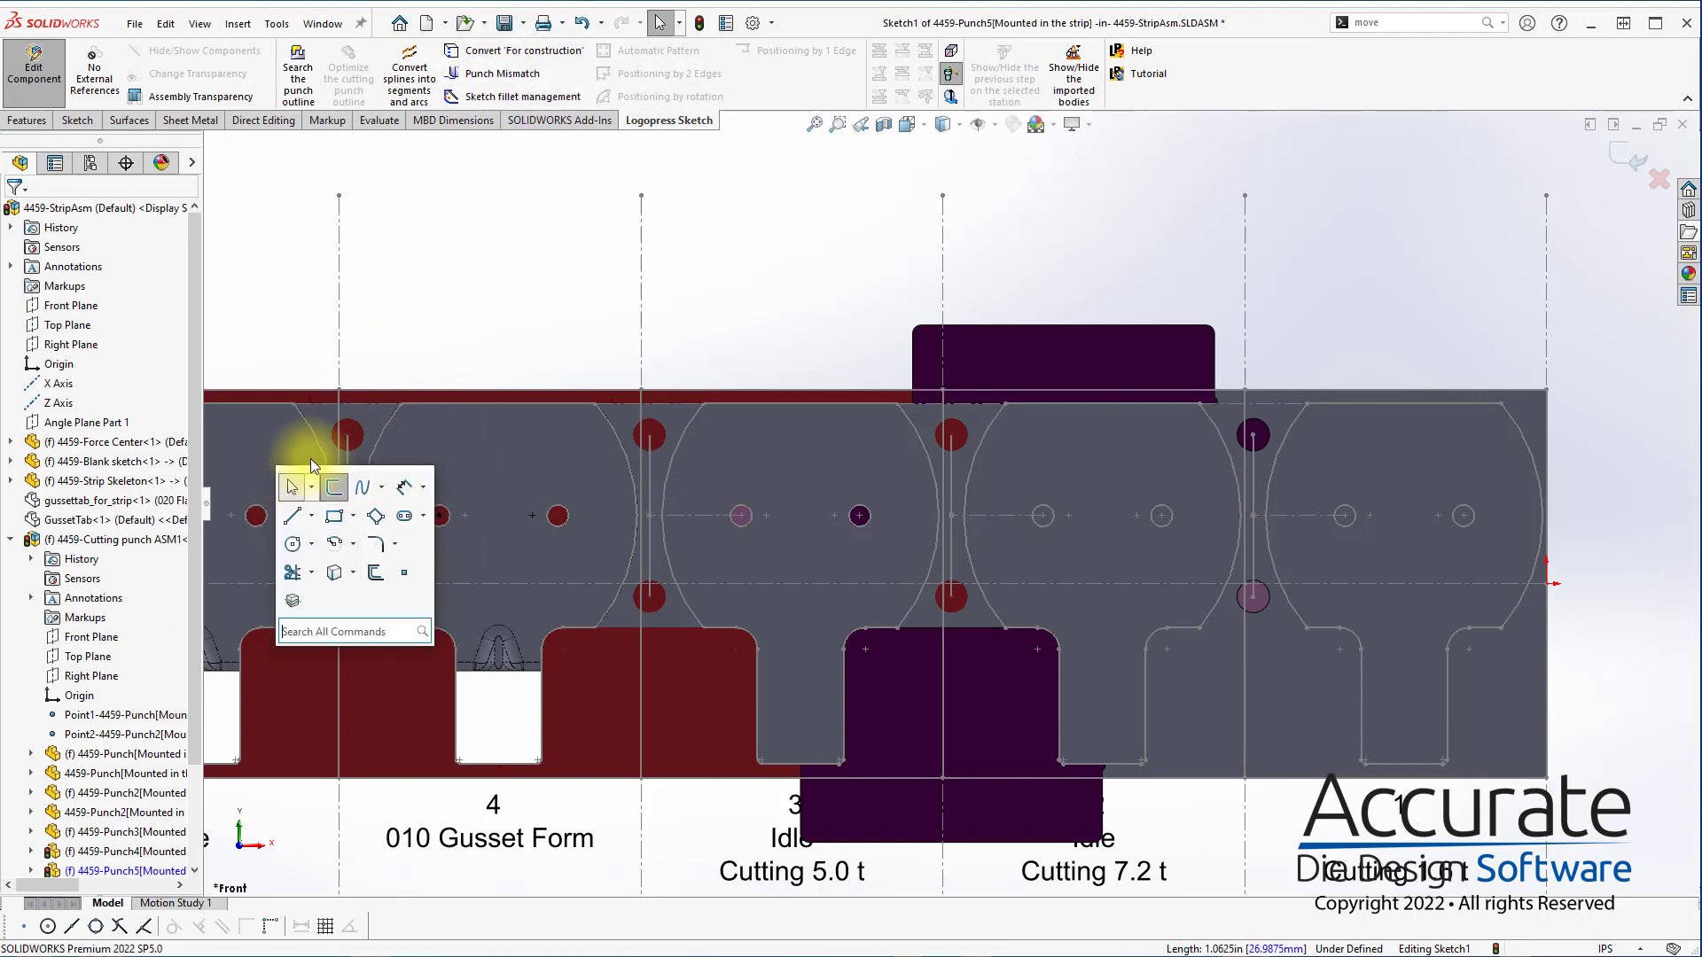
pyautogui.click(334, 486)
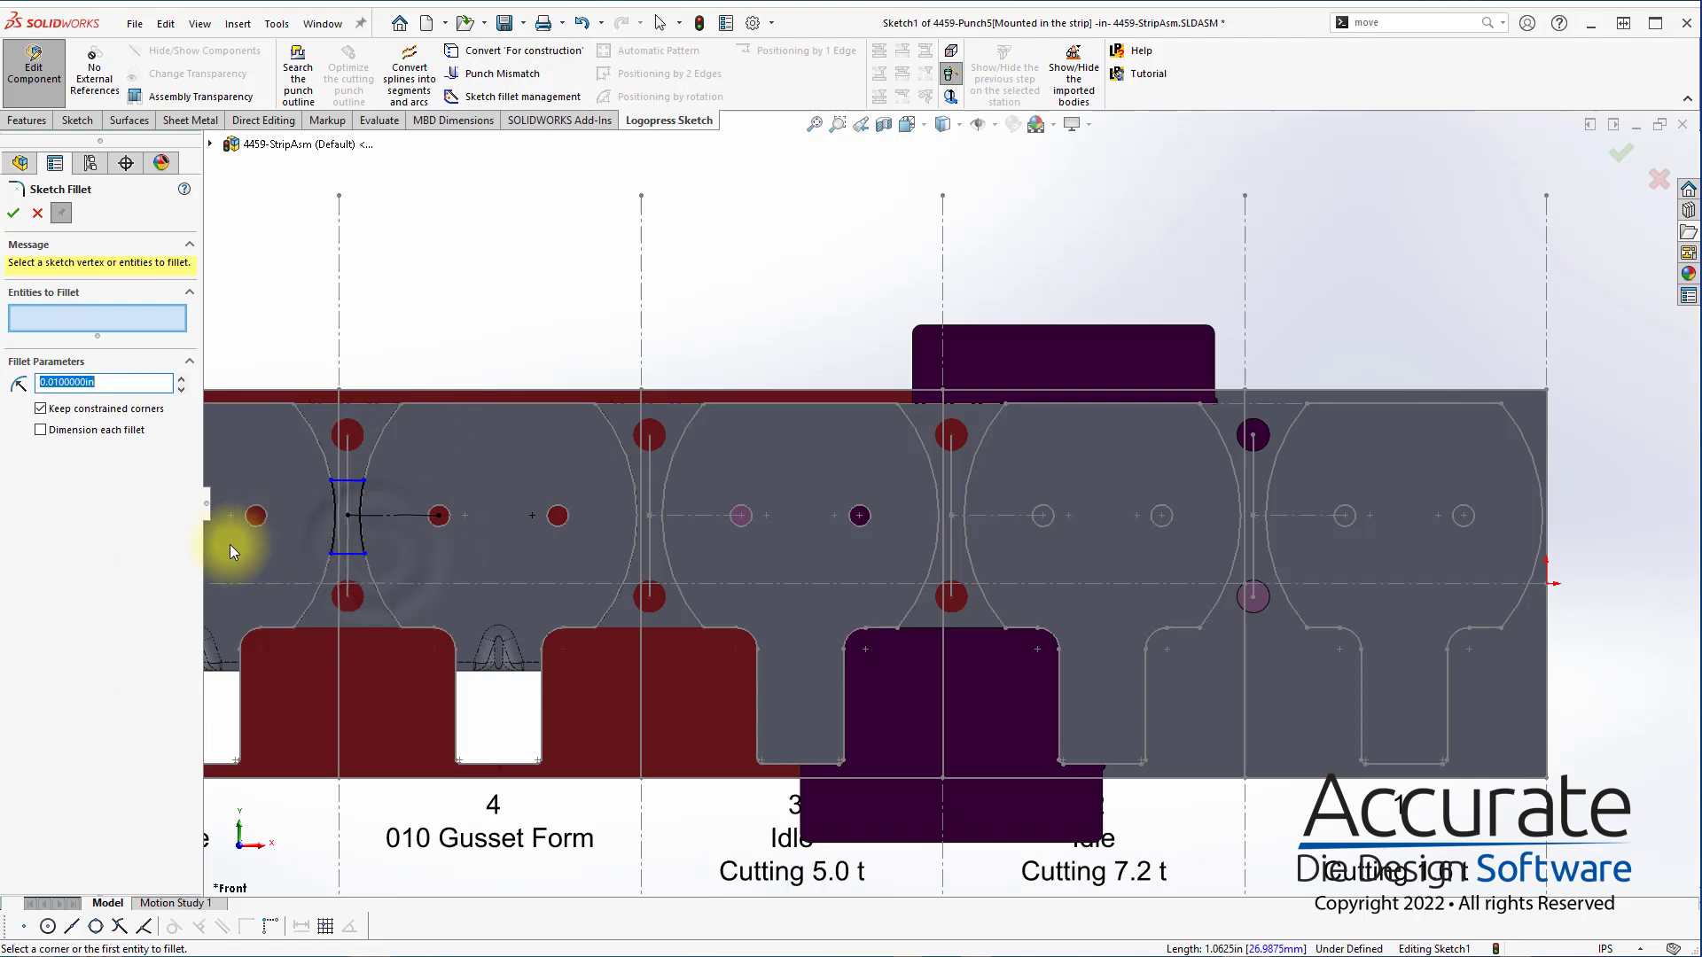
pyautogui.write('0.05')
pyautogui.press('Return')
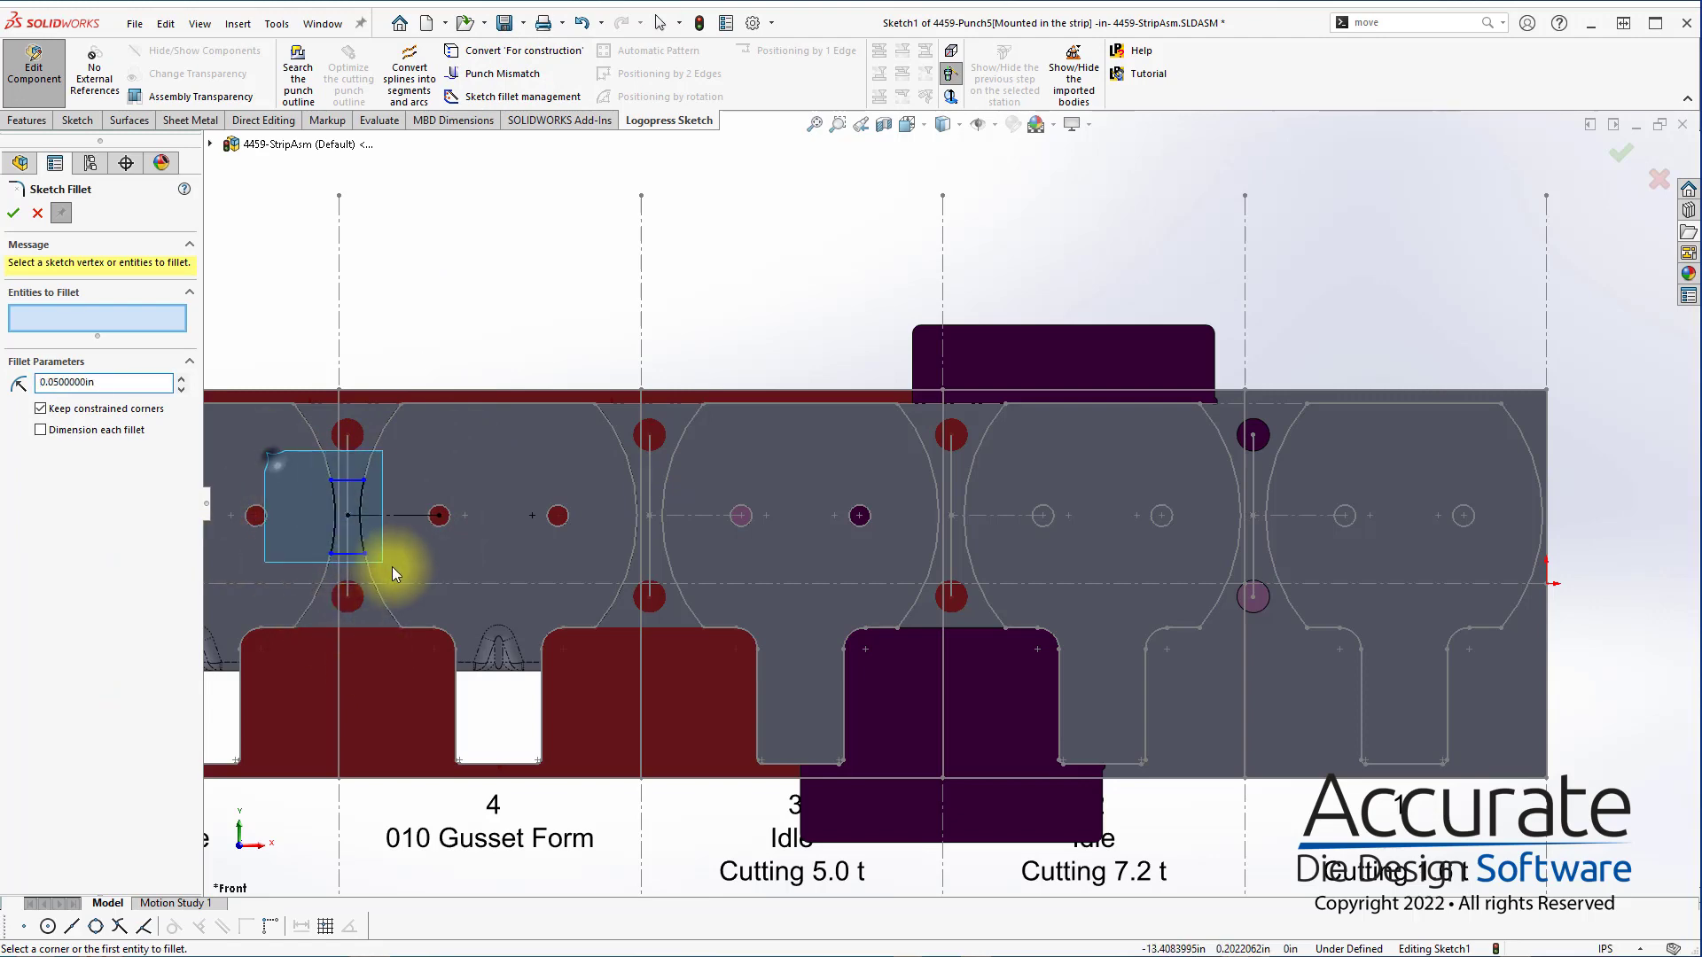
pyautogui.moveTo(392, 567); pyautogui.dragTo(388, 561)
pyautogui.click(13, 213)
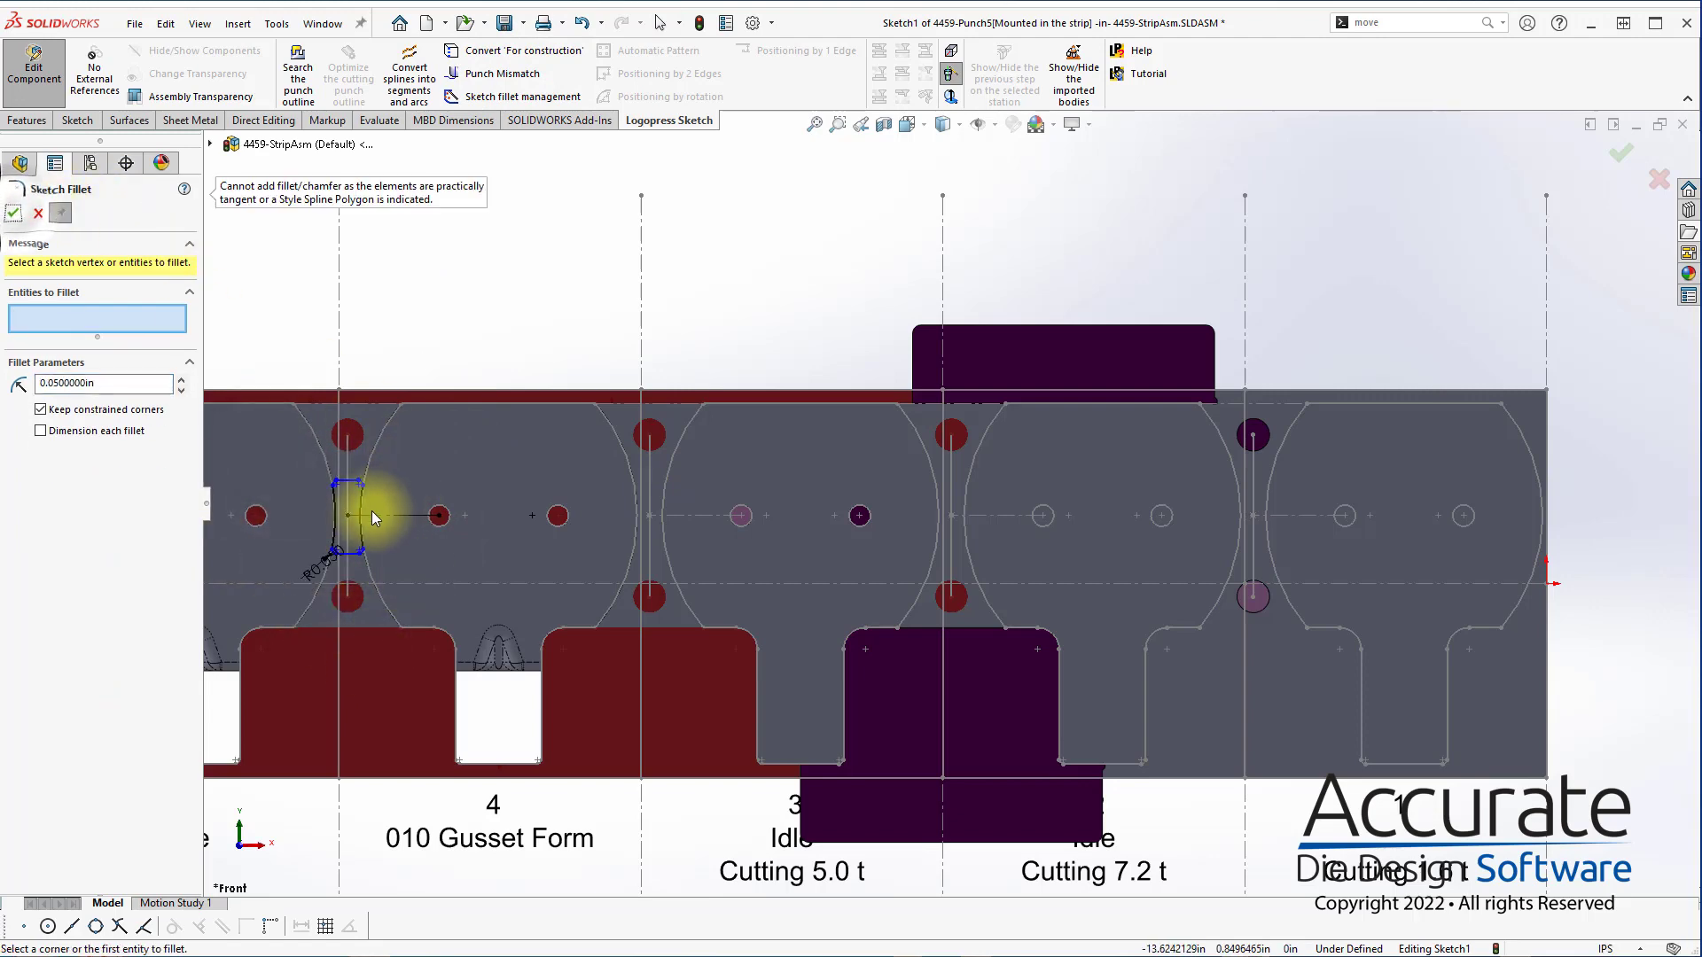
pyautogui.scroll(-5, 371, 511)
pyautogui.press('Escape')
# Make the profile's top and bottom edges symmetric about the horizontal construction centreline
pyautogui.click(532, 432)
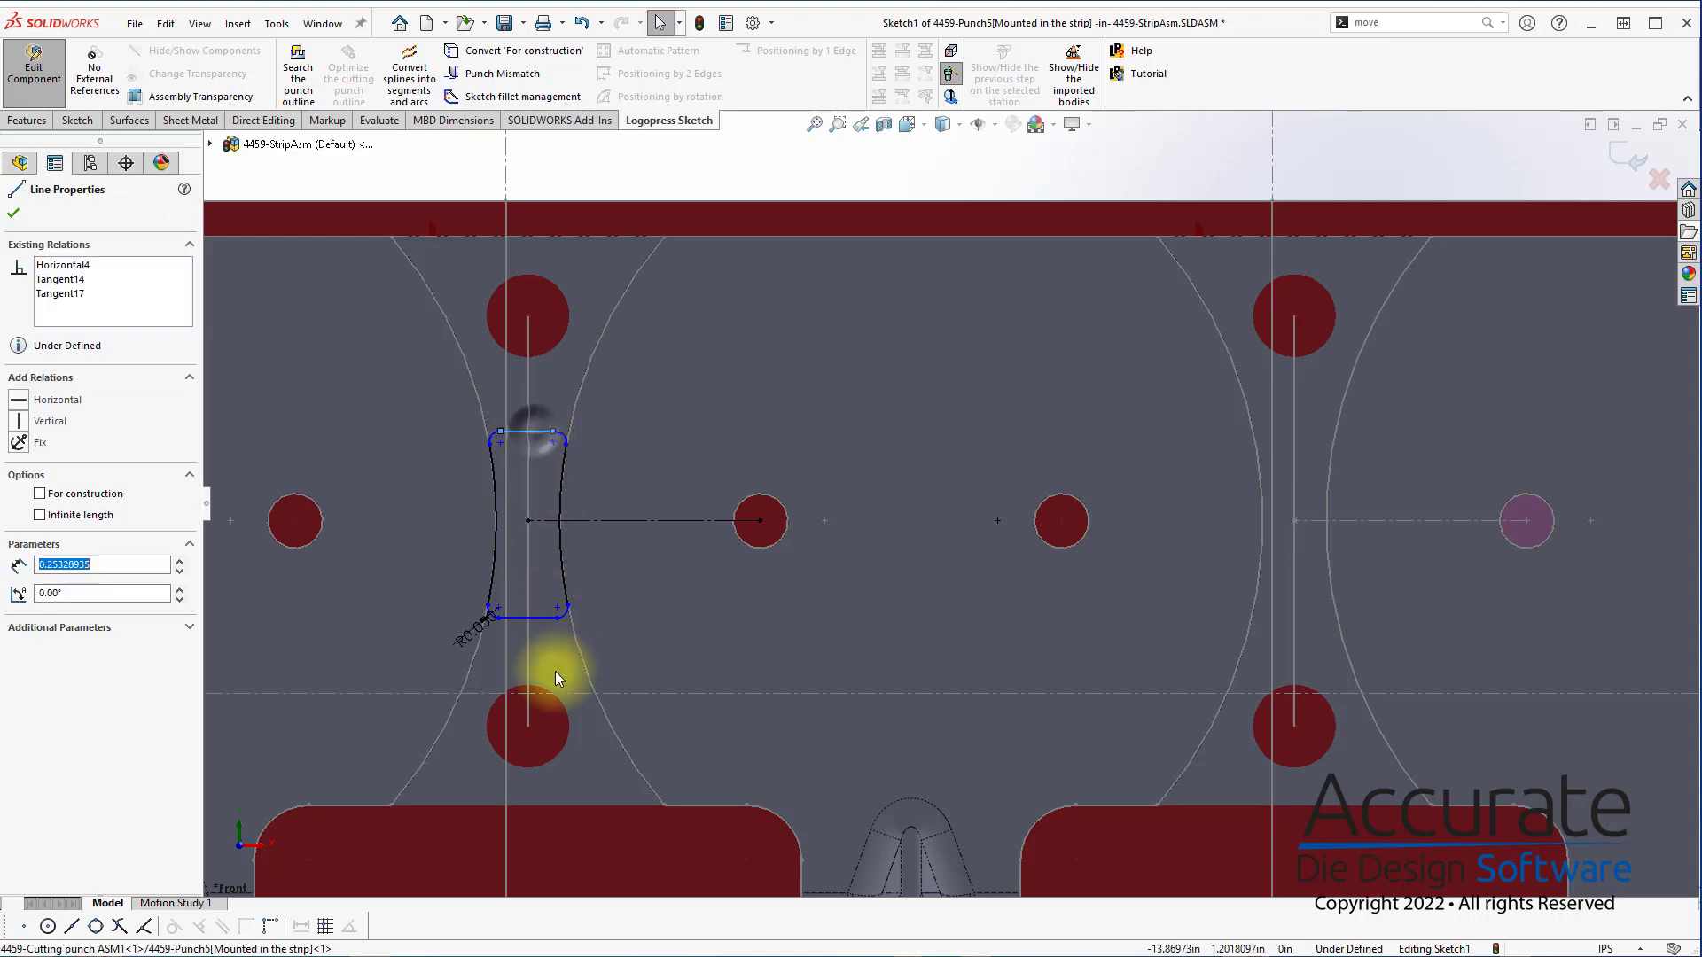
pyautogui.keyDown('ctrl'); pyautogui.click(539, 618); pyautogui.keyUp('ctrl')
pyautogui.keyDown('ctrl'); pyautogui.click(628, 519); pyautogui.keyUp('ctrl')
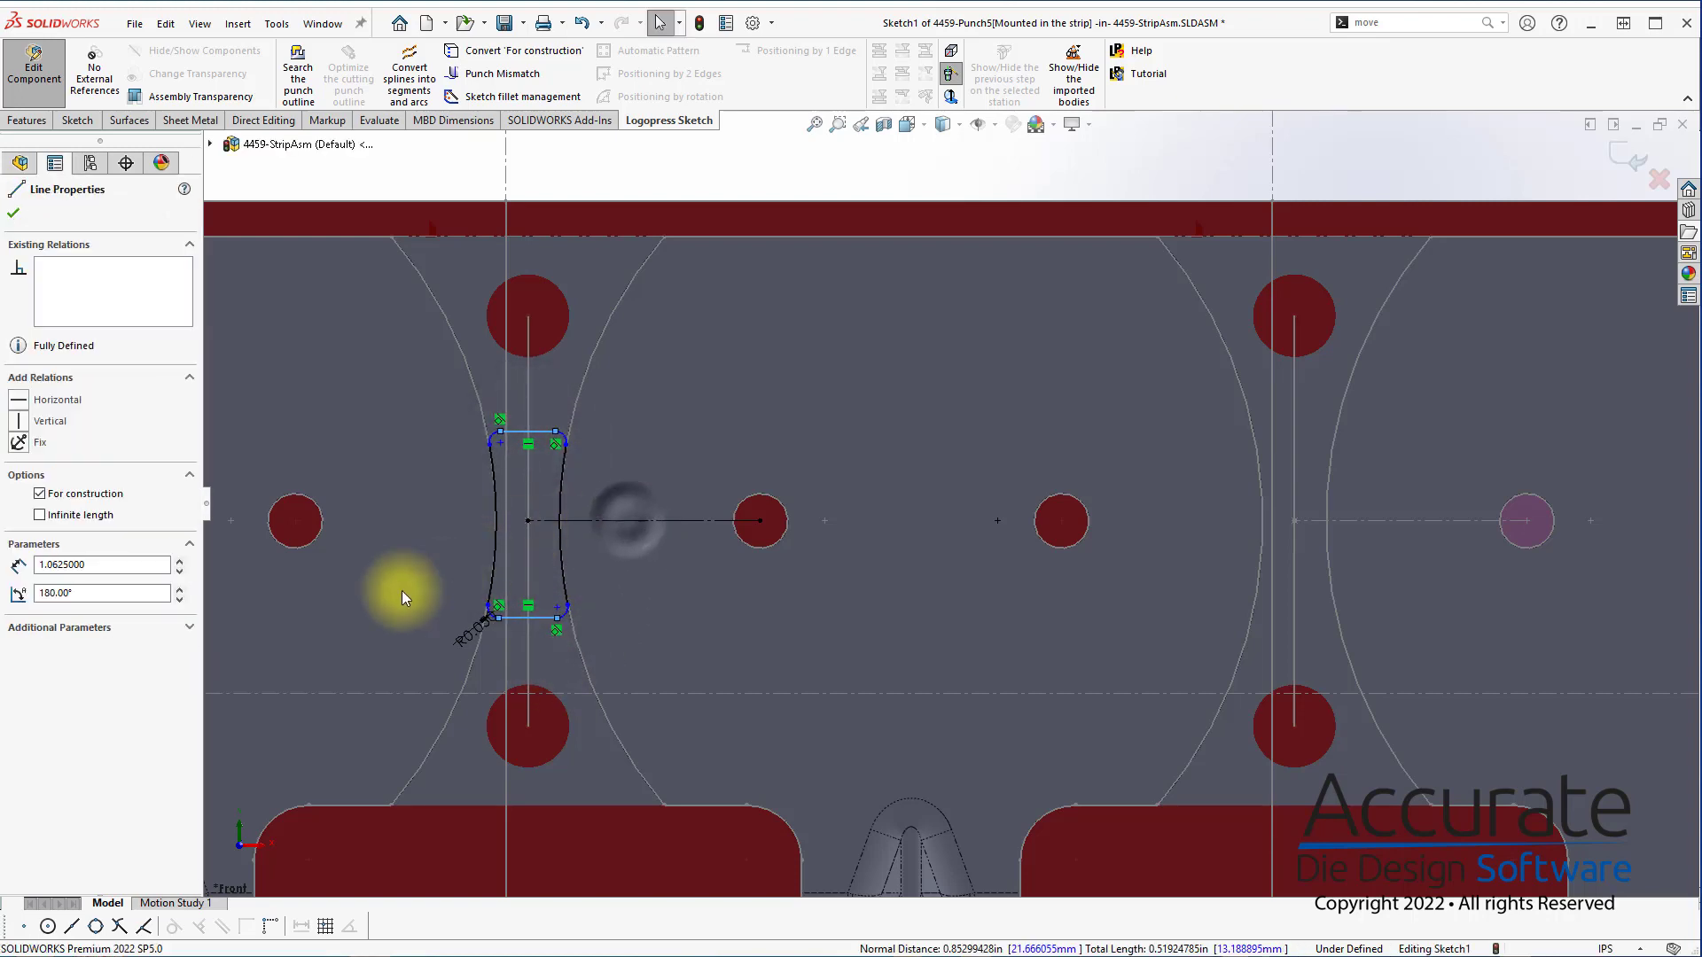
pyautogui.moveTo(600, 602); pyautogui.dragTo(687, 416, button='right')
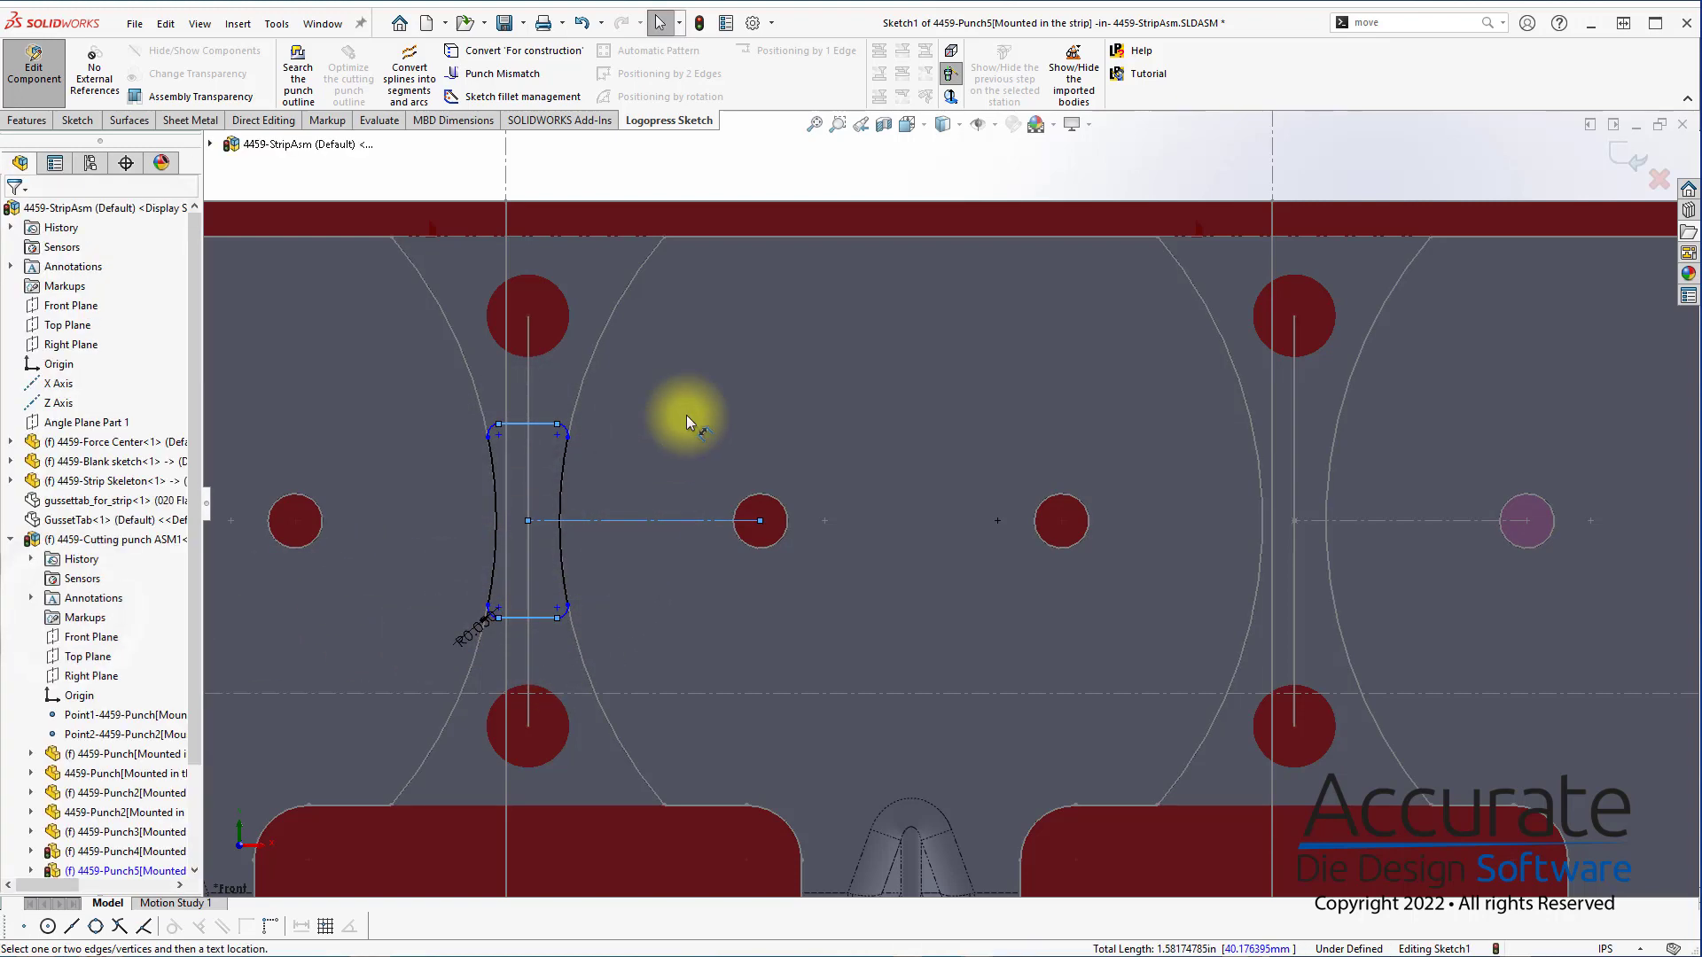
# Dimension the distance between the profile's top and bottom edges as 3 in and finish the sketch
pyautogui.click(541, 429)
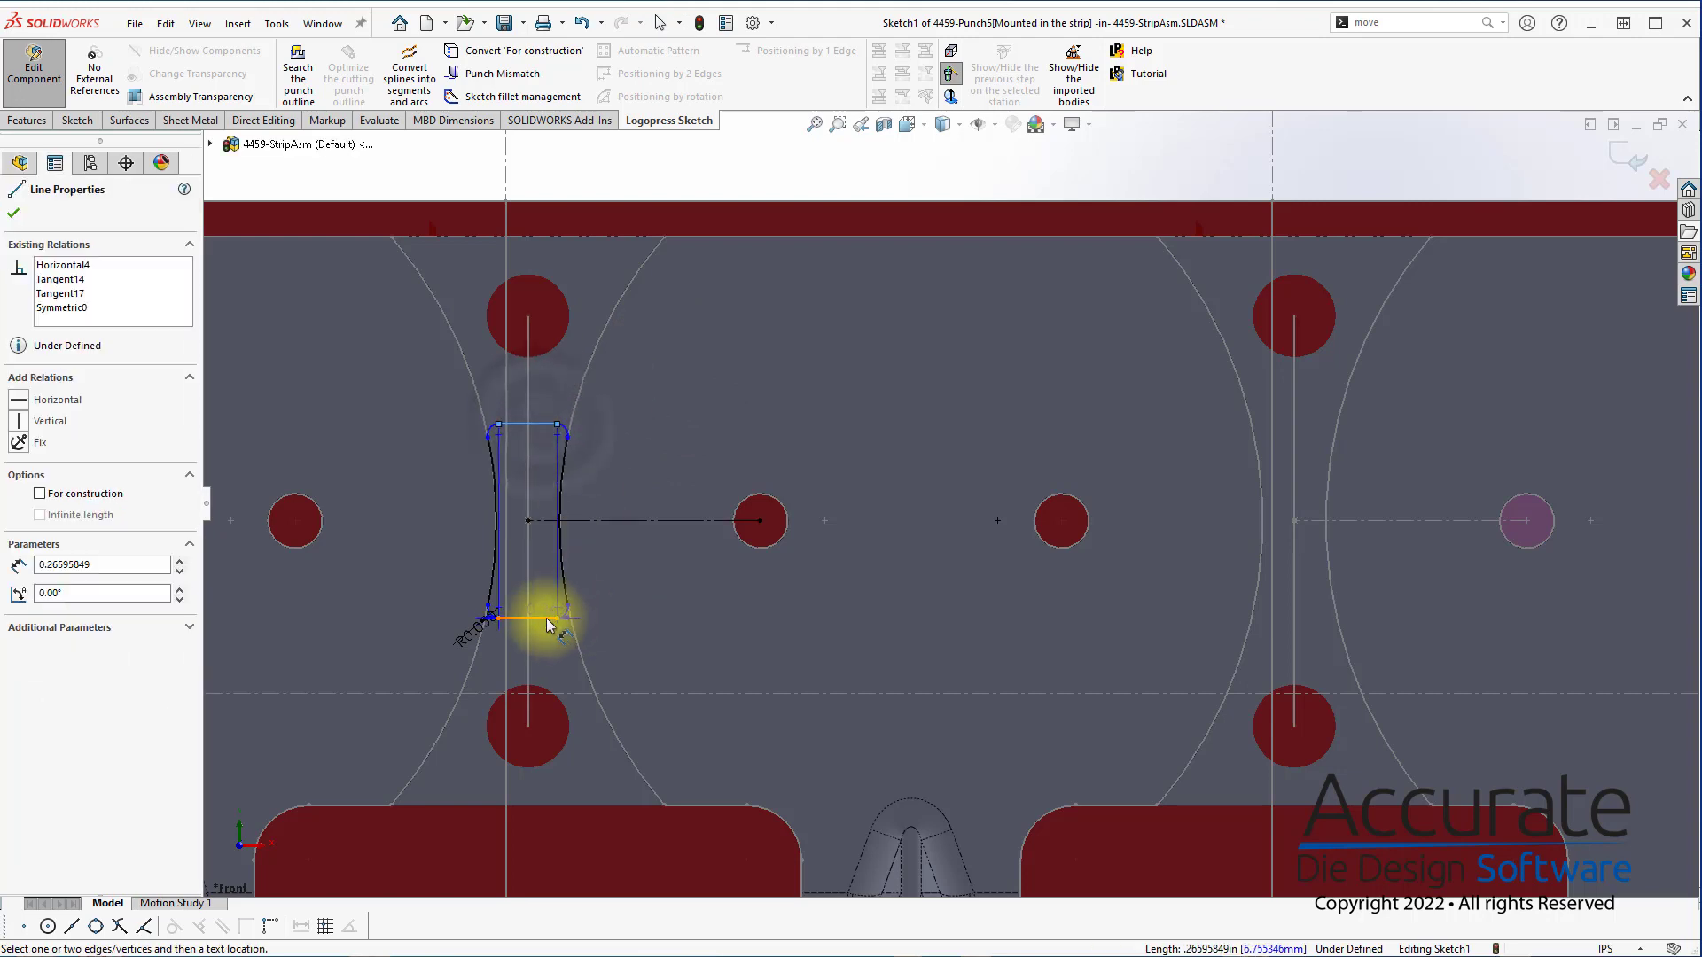
pyautogui.click(551, 617)
pyautogui.click(416, 564)
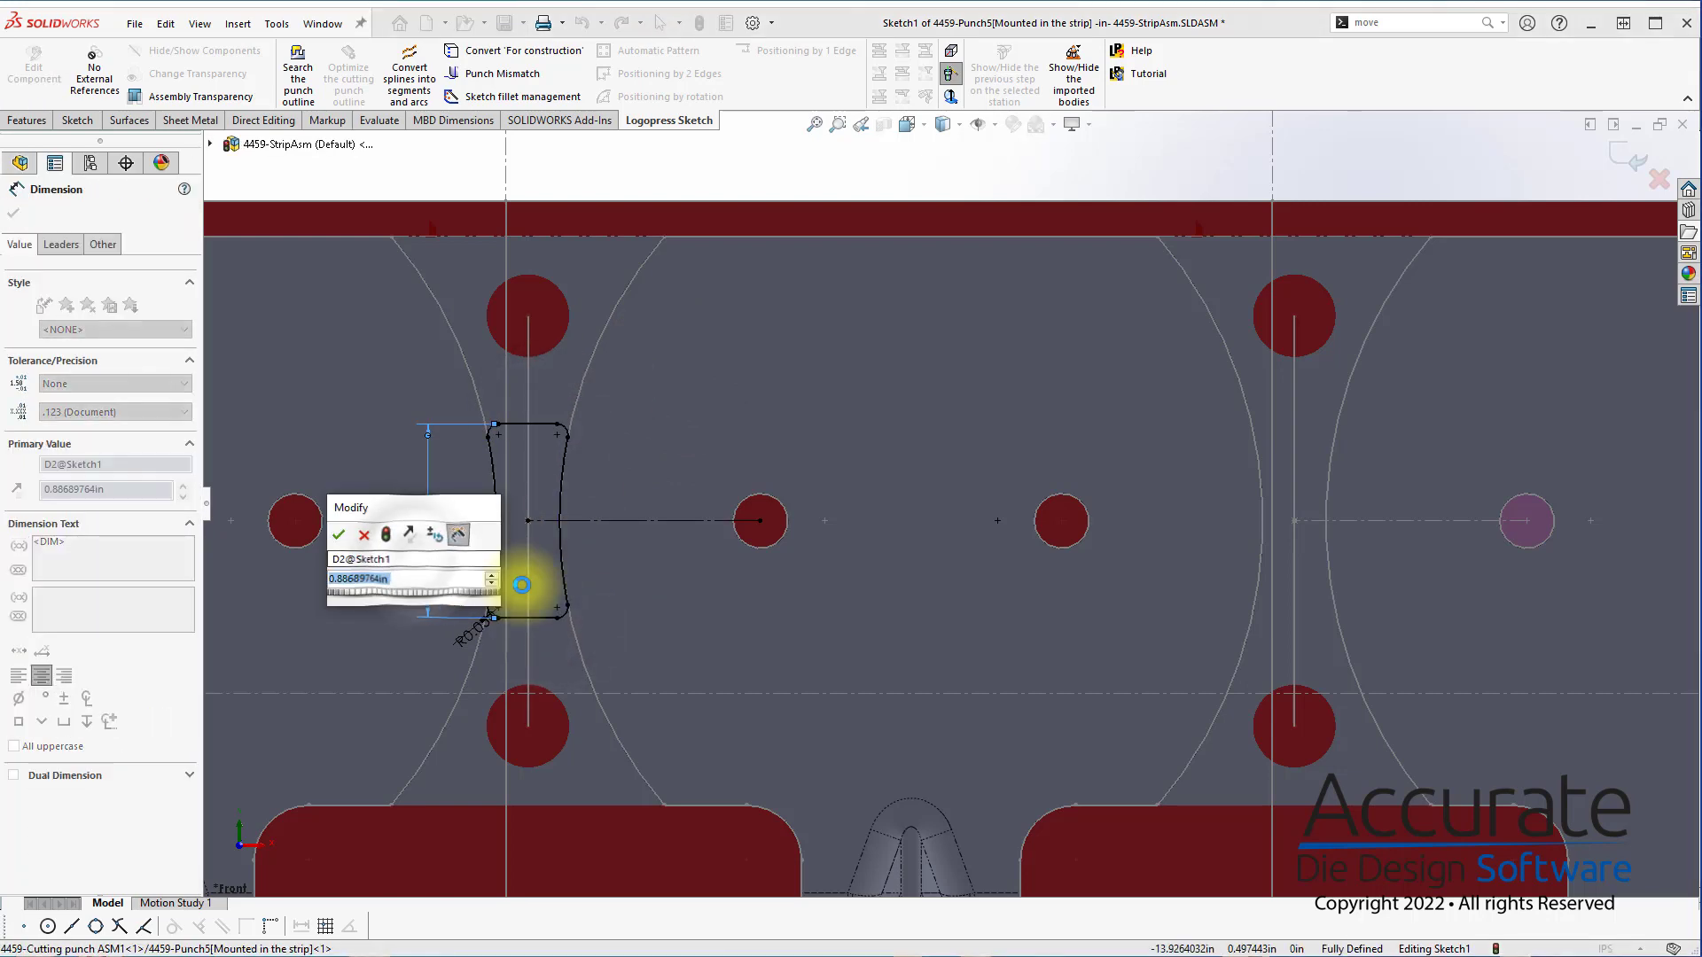
pyautogui.press('Return')
pyautogui.scroll(5, 904, 541)
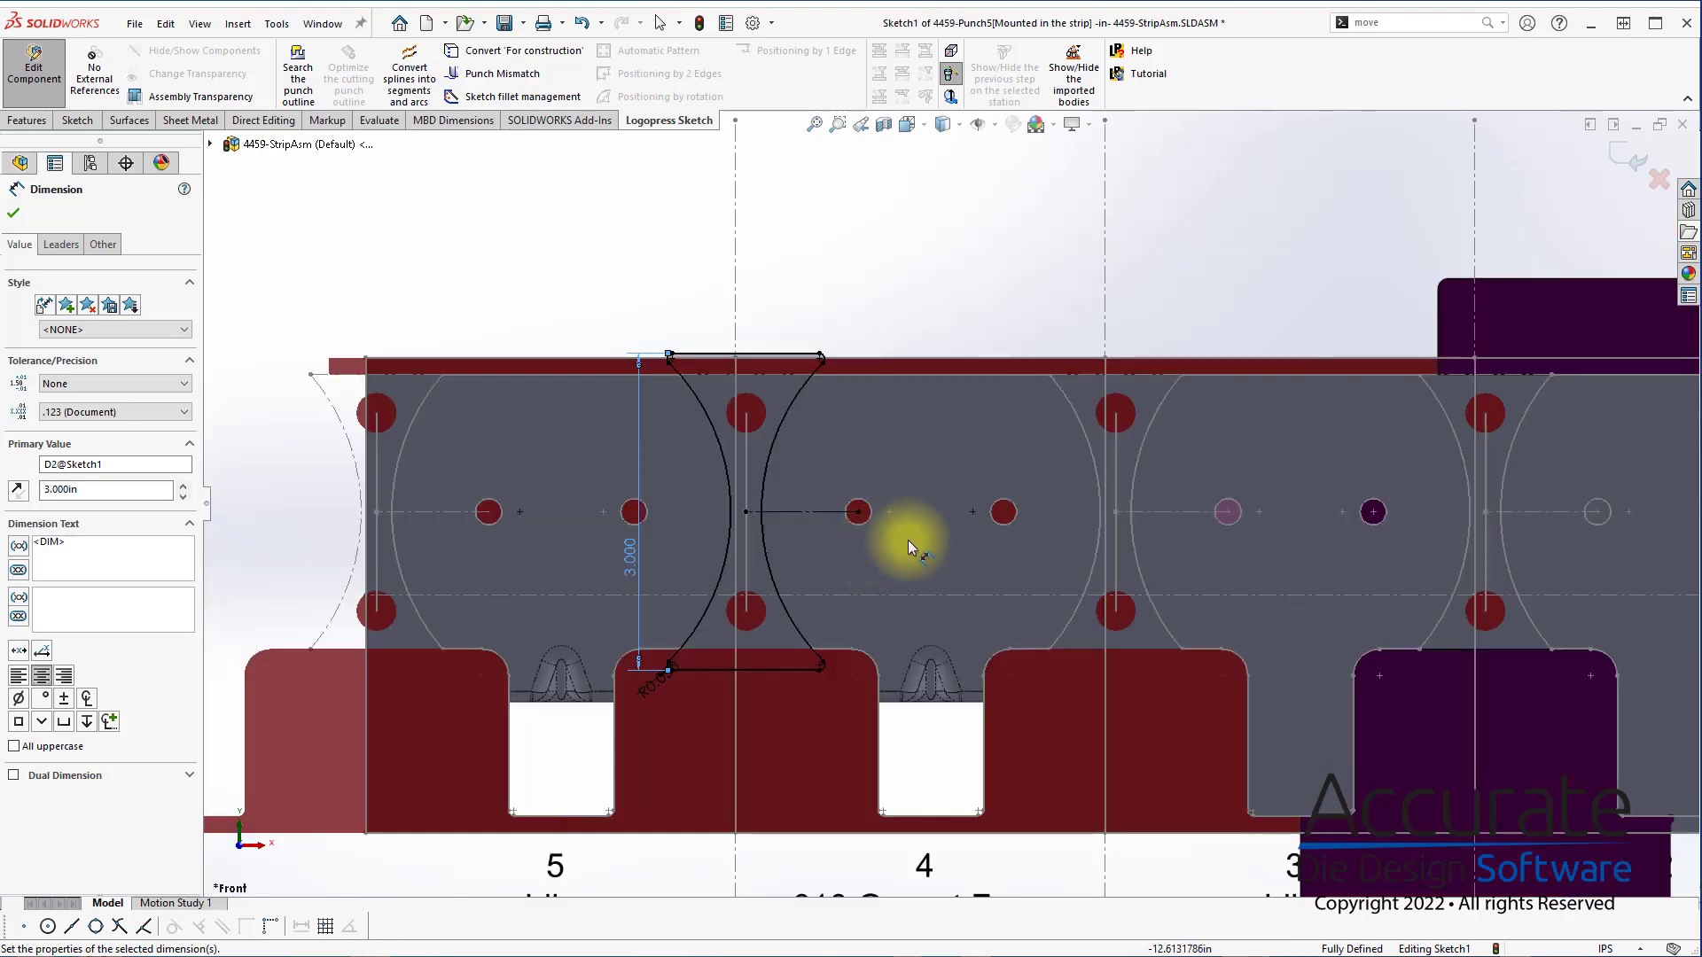
pyautogui.click(1638, 168)
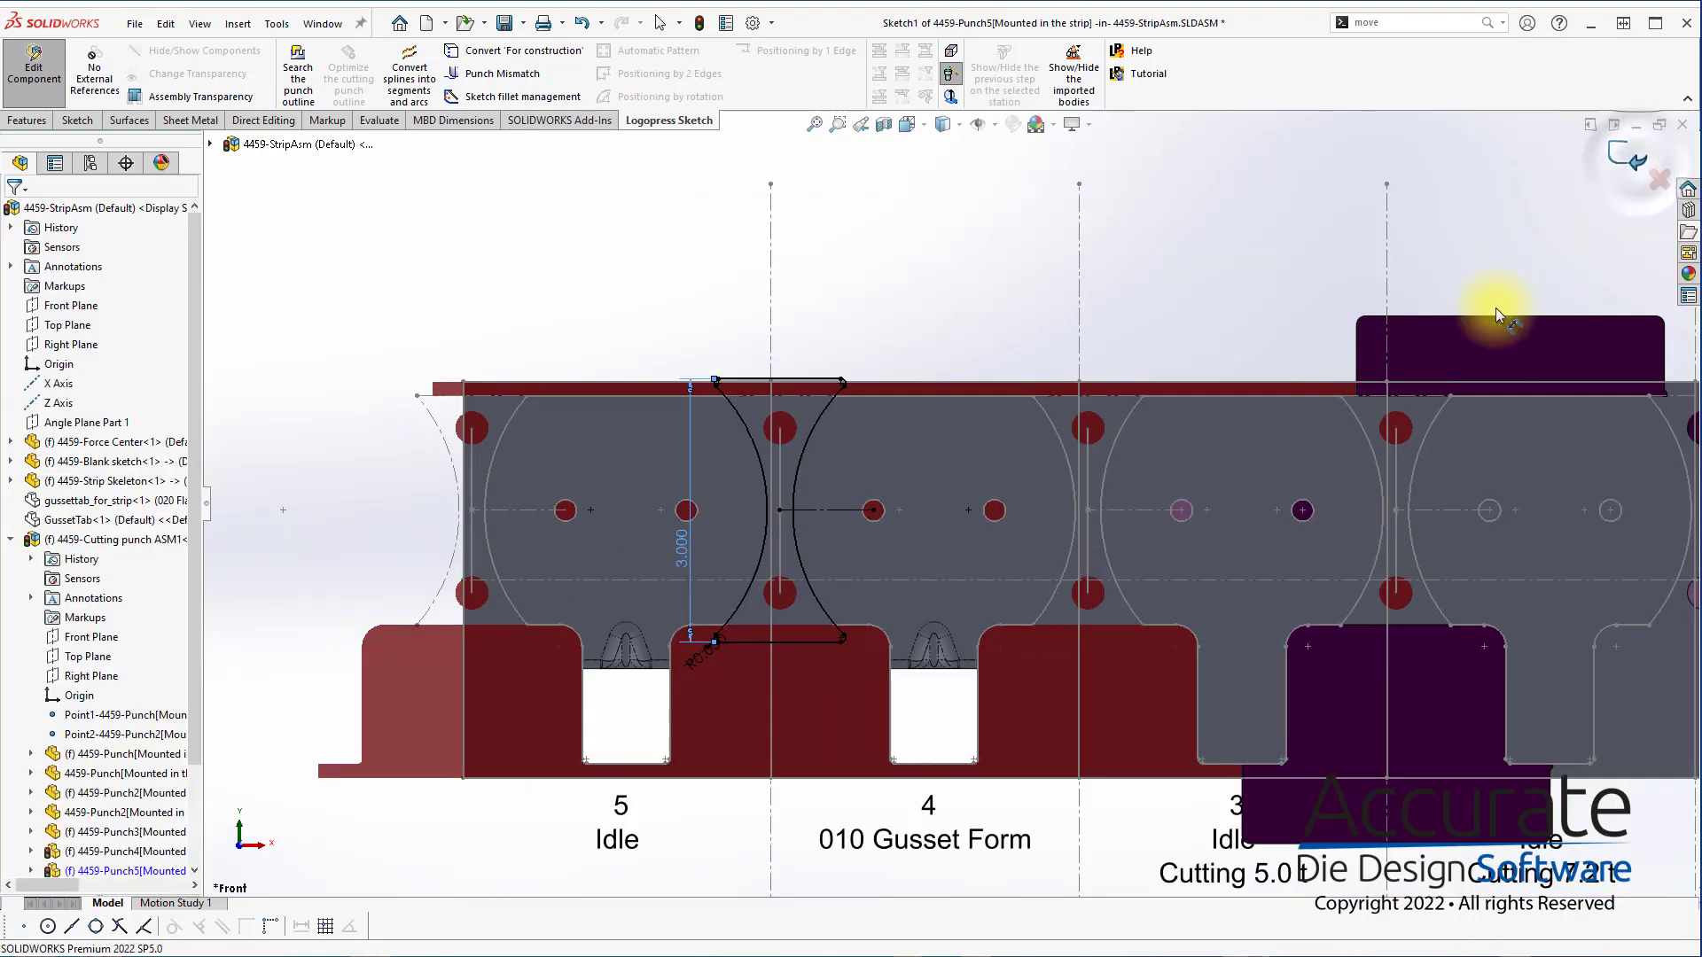
# Accept the strip layout with the new web punch and apply the postponed rebuild
pyautogui.moveTo(1354, 485); pyautogui.dragTo(1287, 504, button='middle')
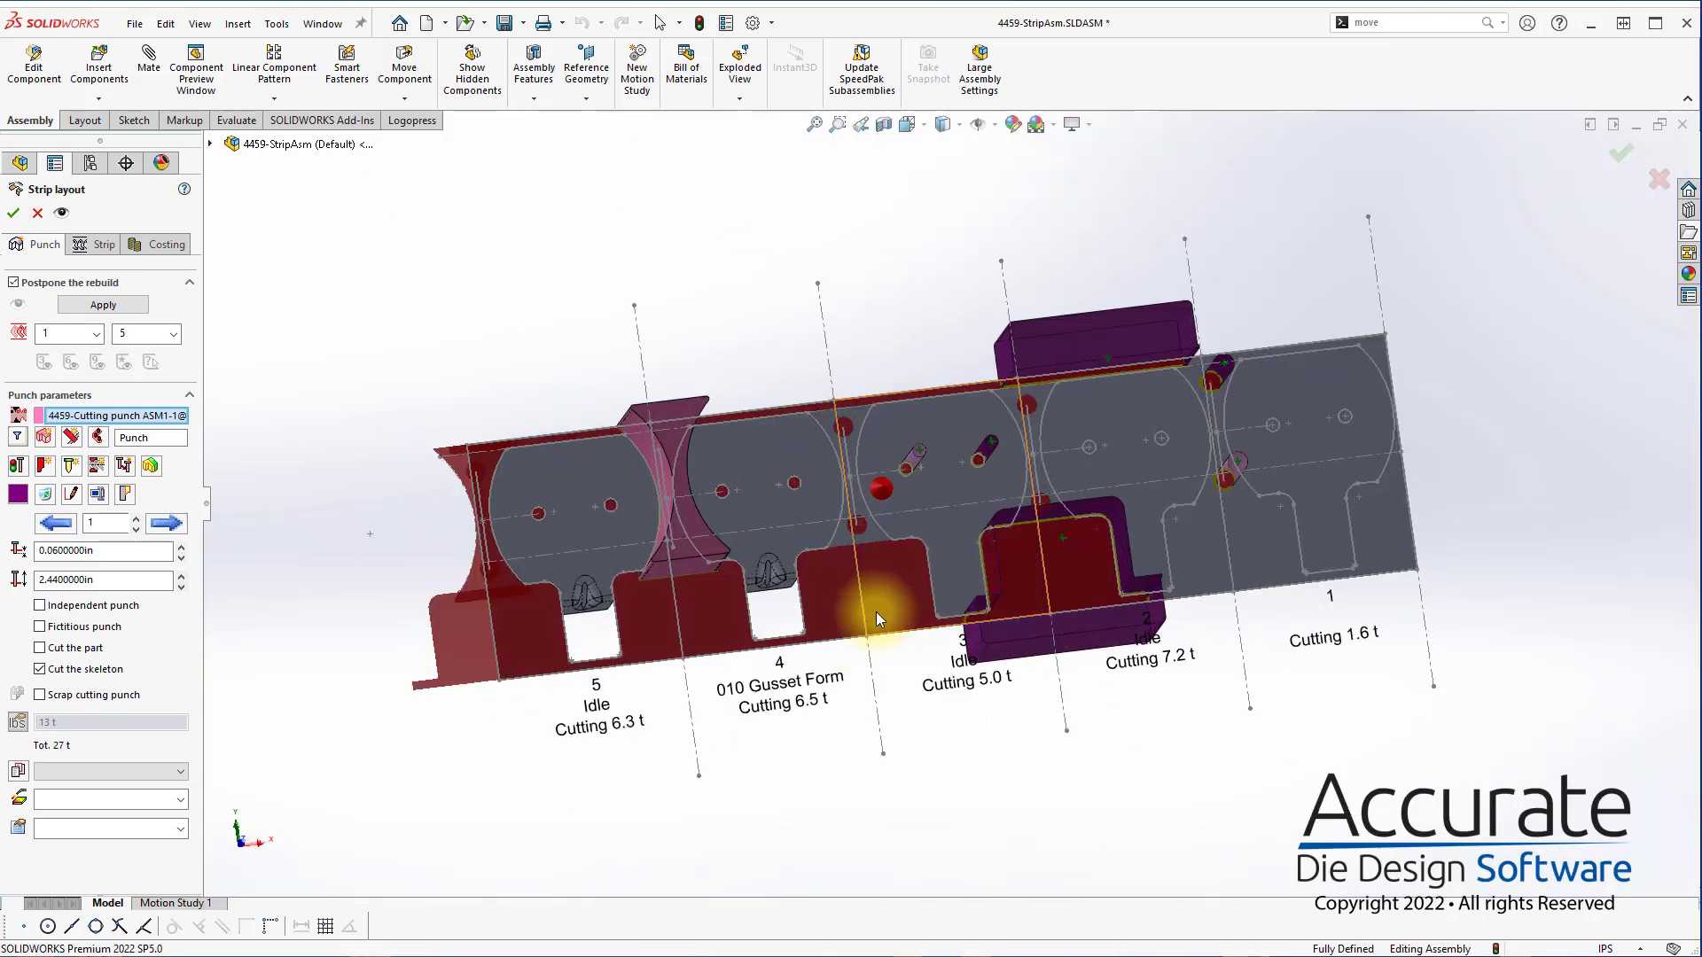
pyautogui.scroll(-3, 1089, 484)
pyautogui.moveTo(1105, 464); pyautogui.dragTo(1097, 479, button='middle')
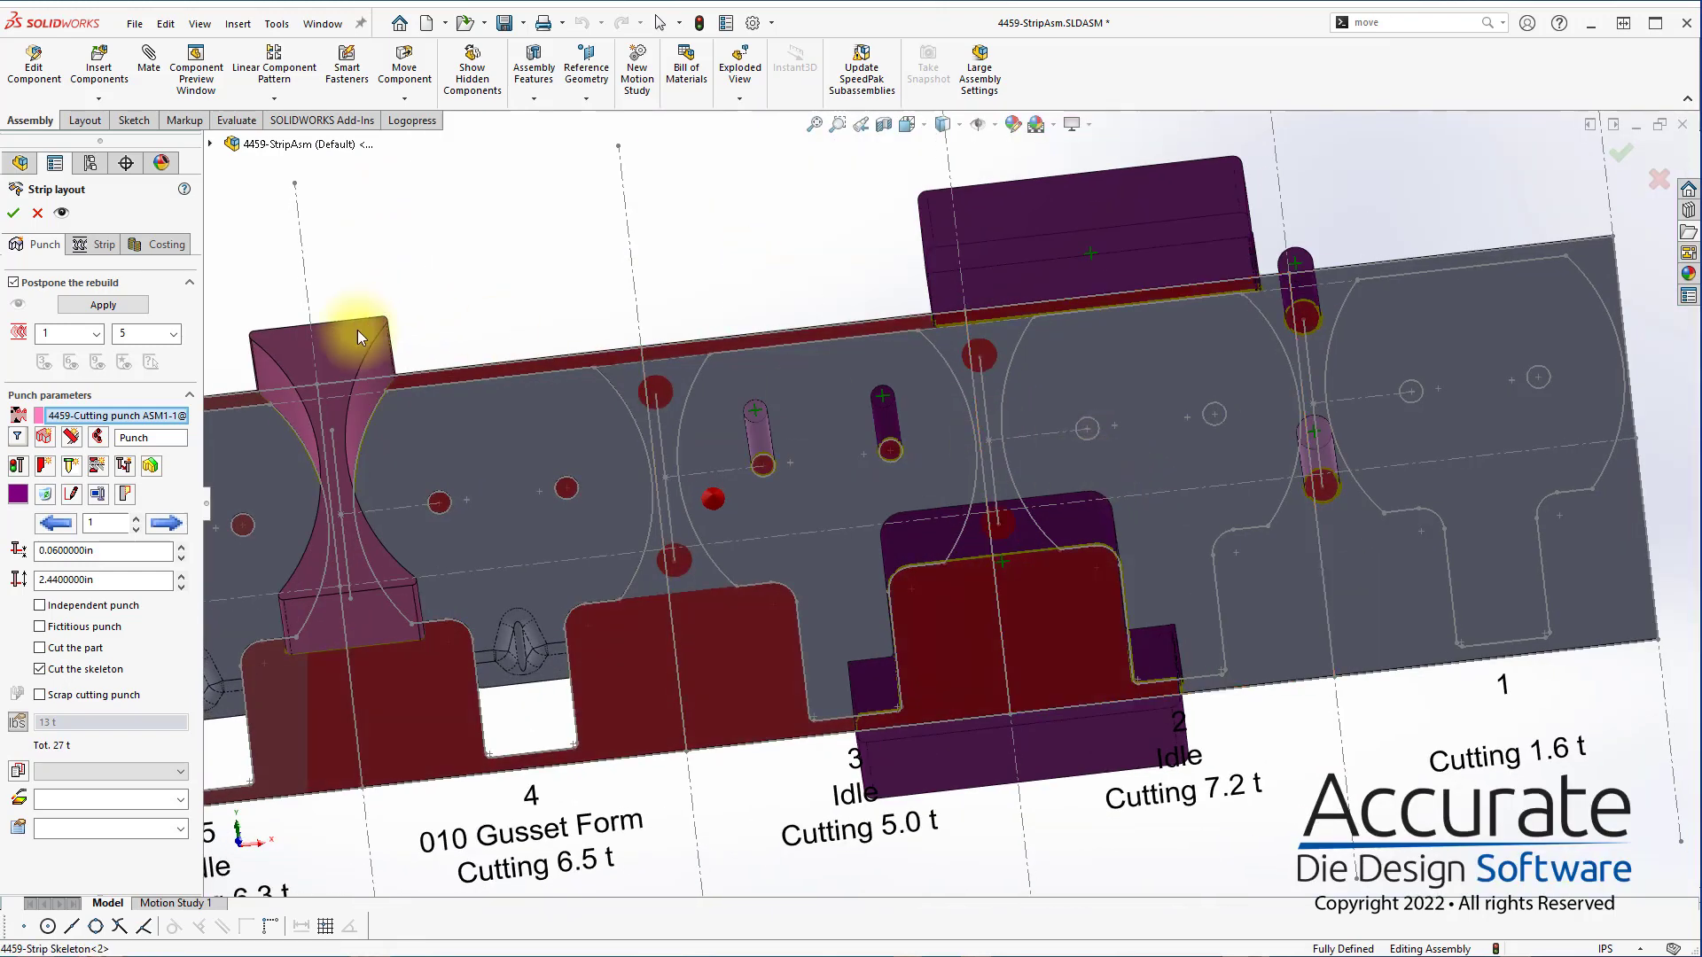
pyautogui.click(13, 214)
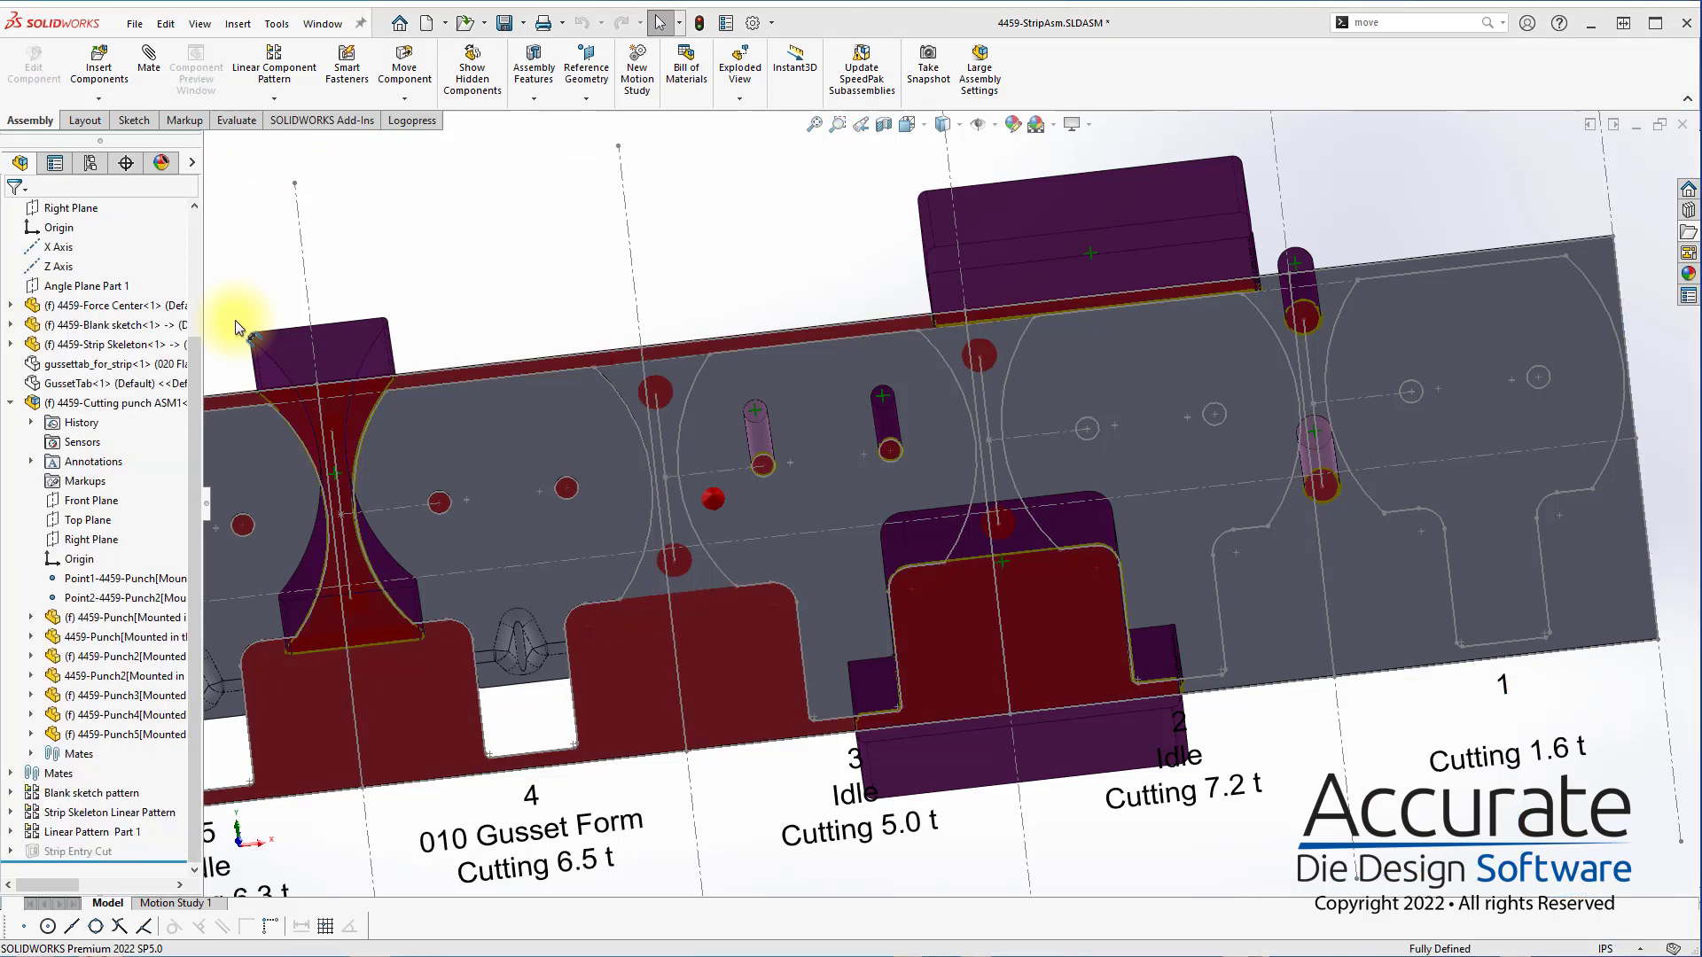
pyautogui.click(897, 524)
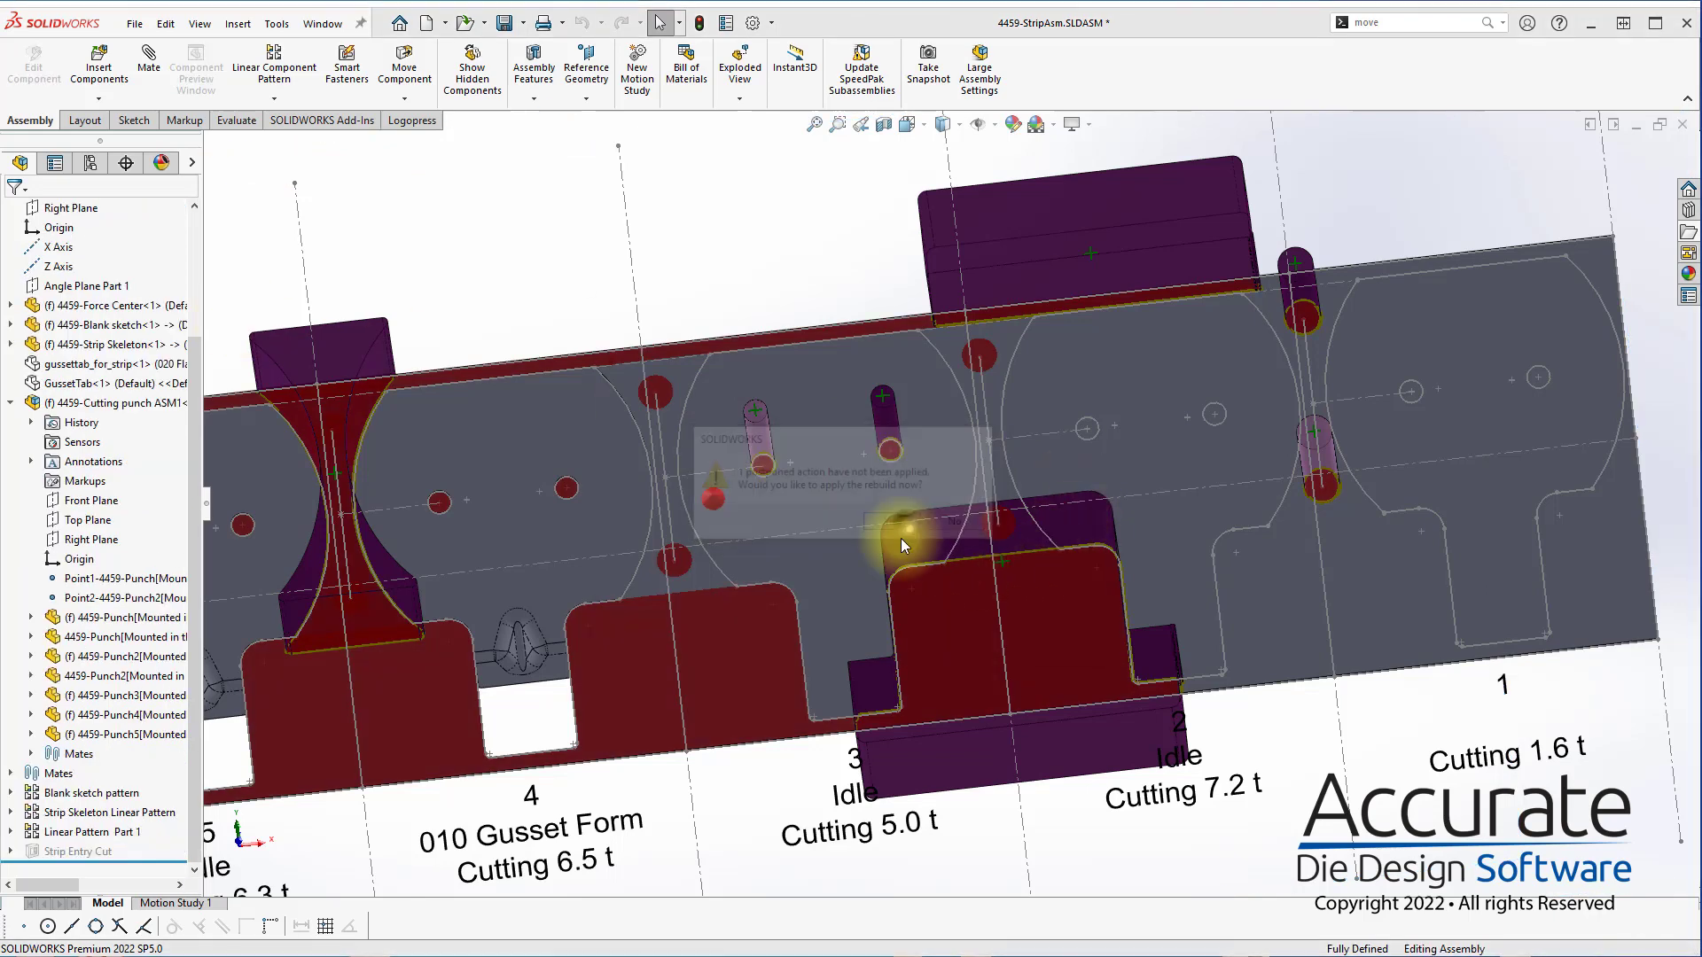
pyautogui.click(993, 639)
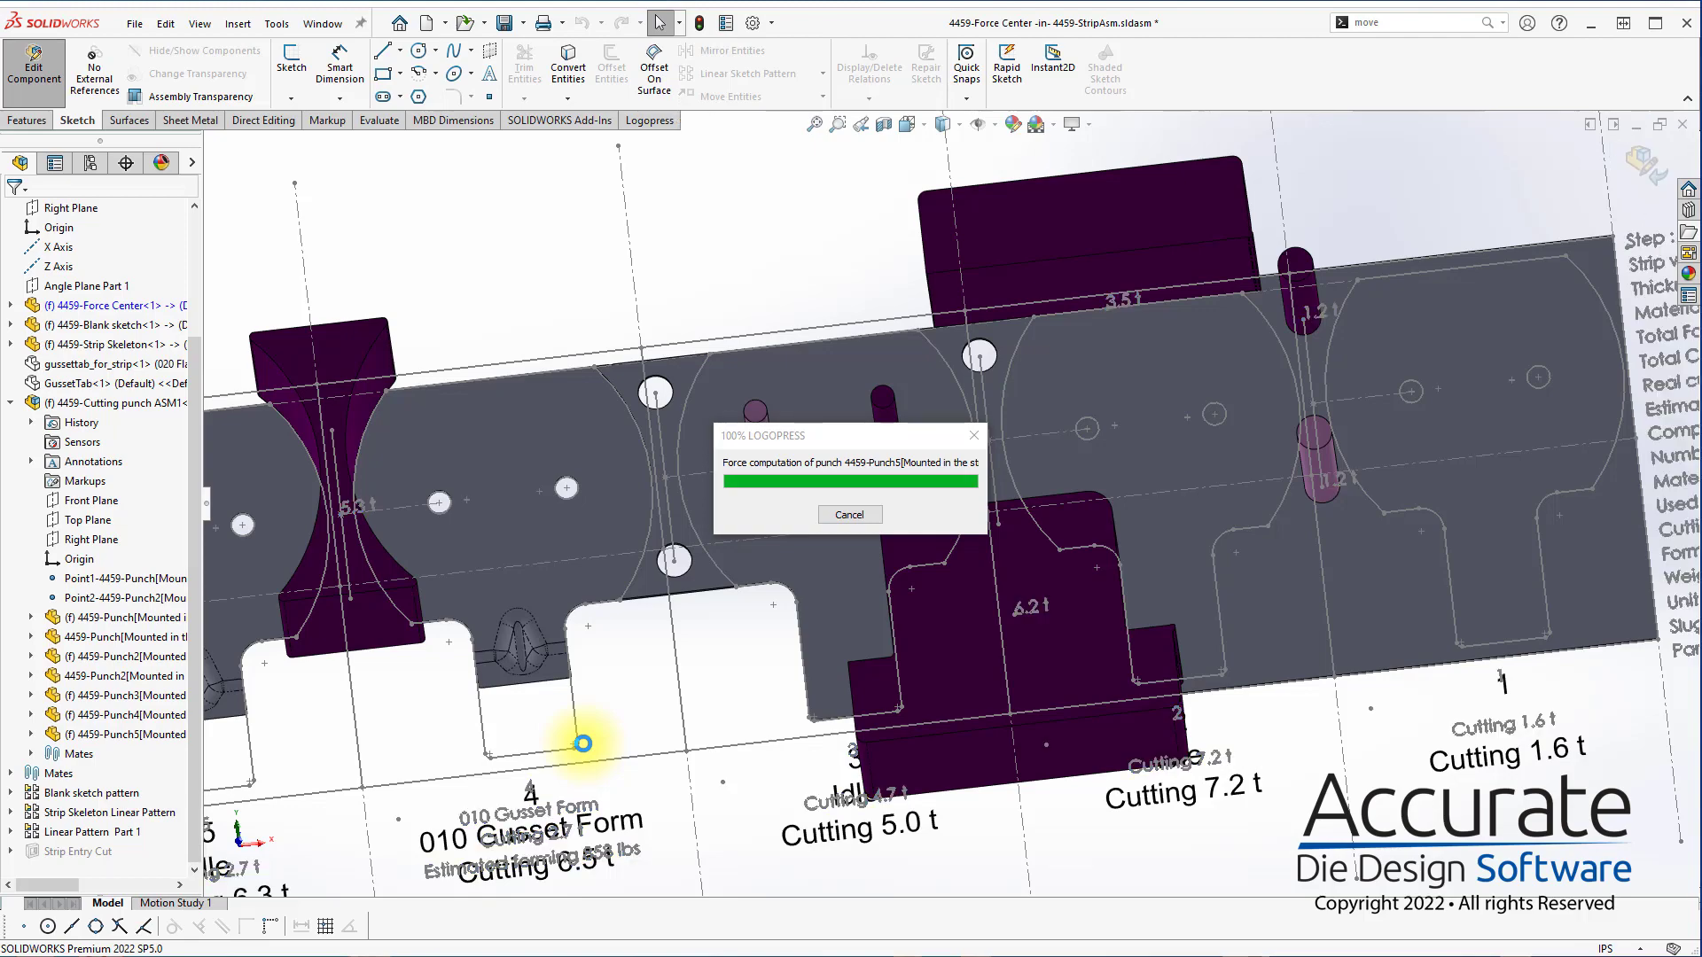
# Save the strip assembly together with all of its modified documents
pyautogui.scroll(3, 609, 725)
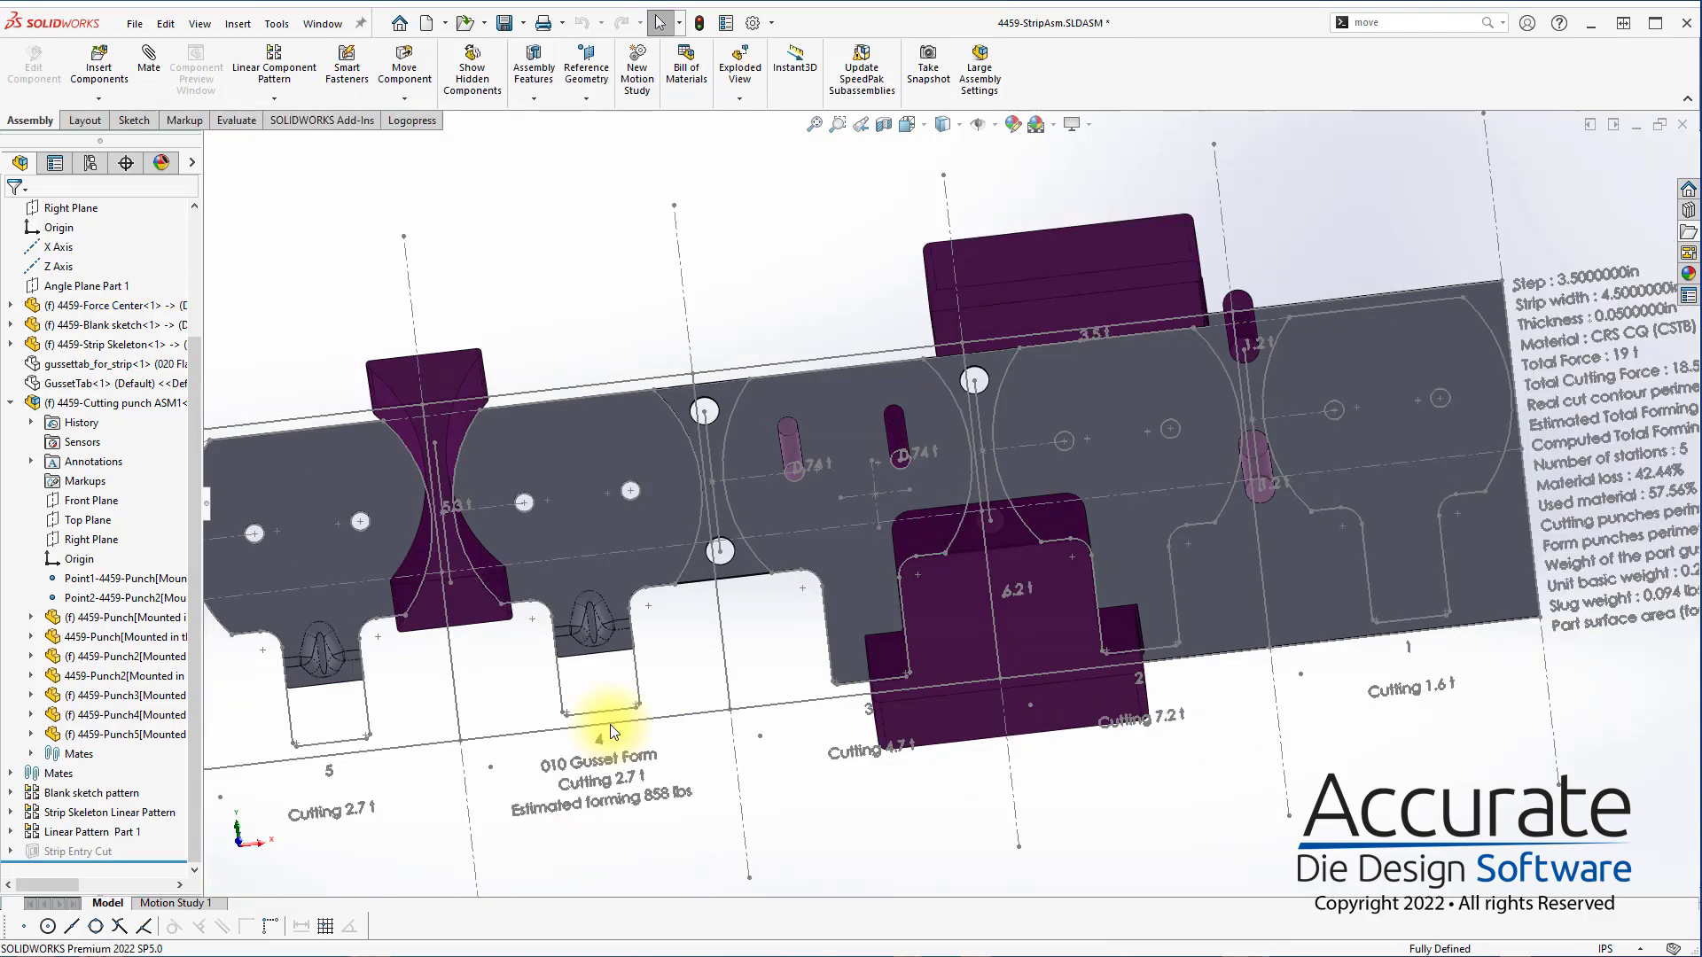
pyautogui.moveTo(658, 566); pyautogui.dragTo(717, 452, button='middle')
pyautogui.hotkey('ctrl', 's')
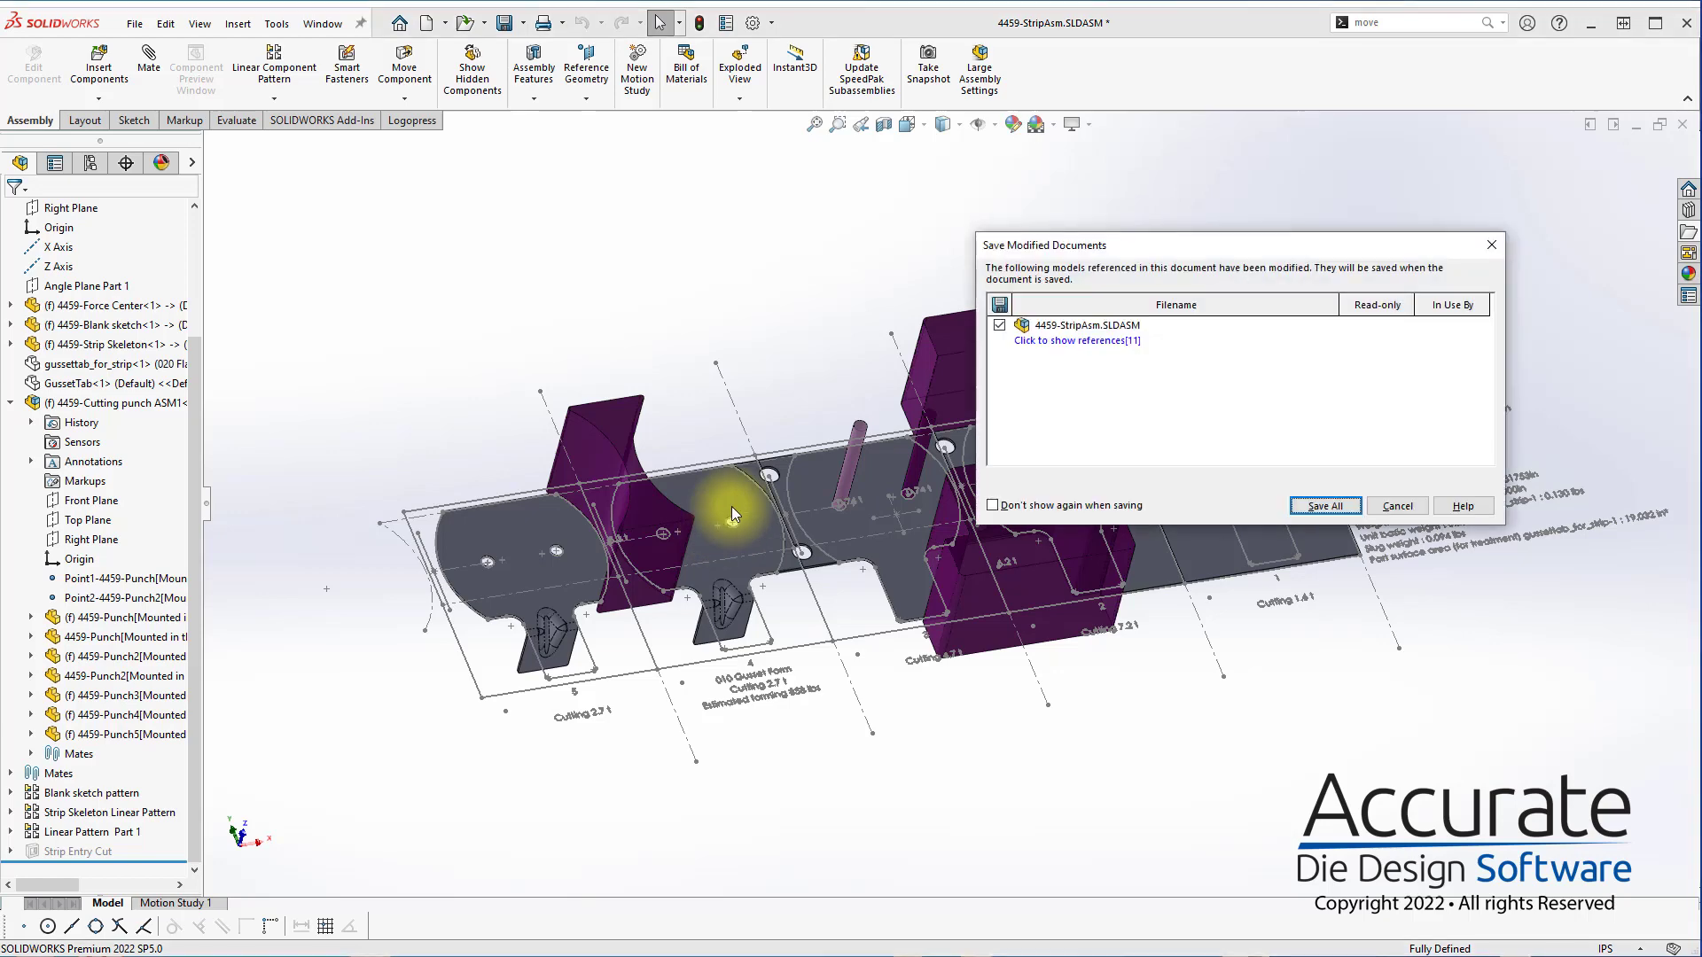
pyautogui.press('Return')
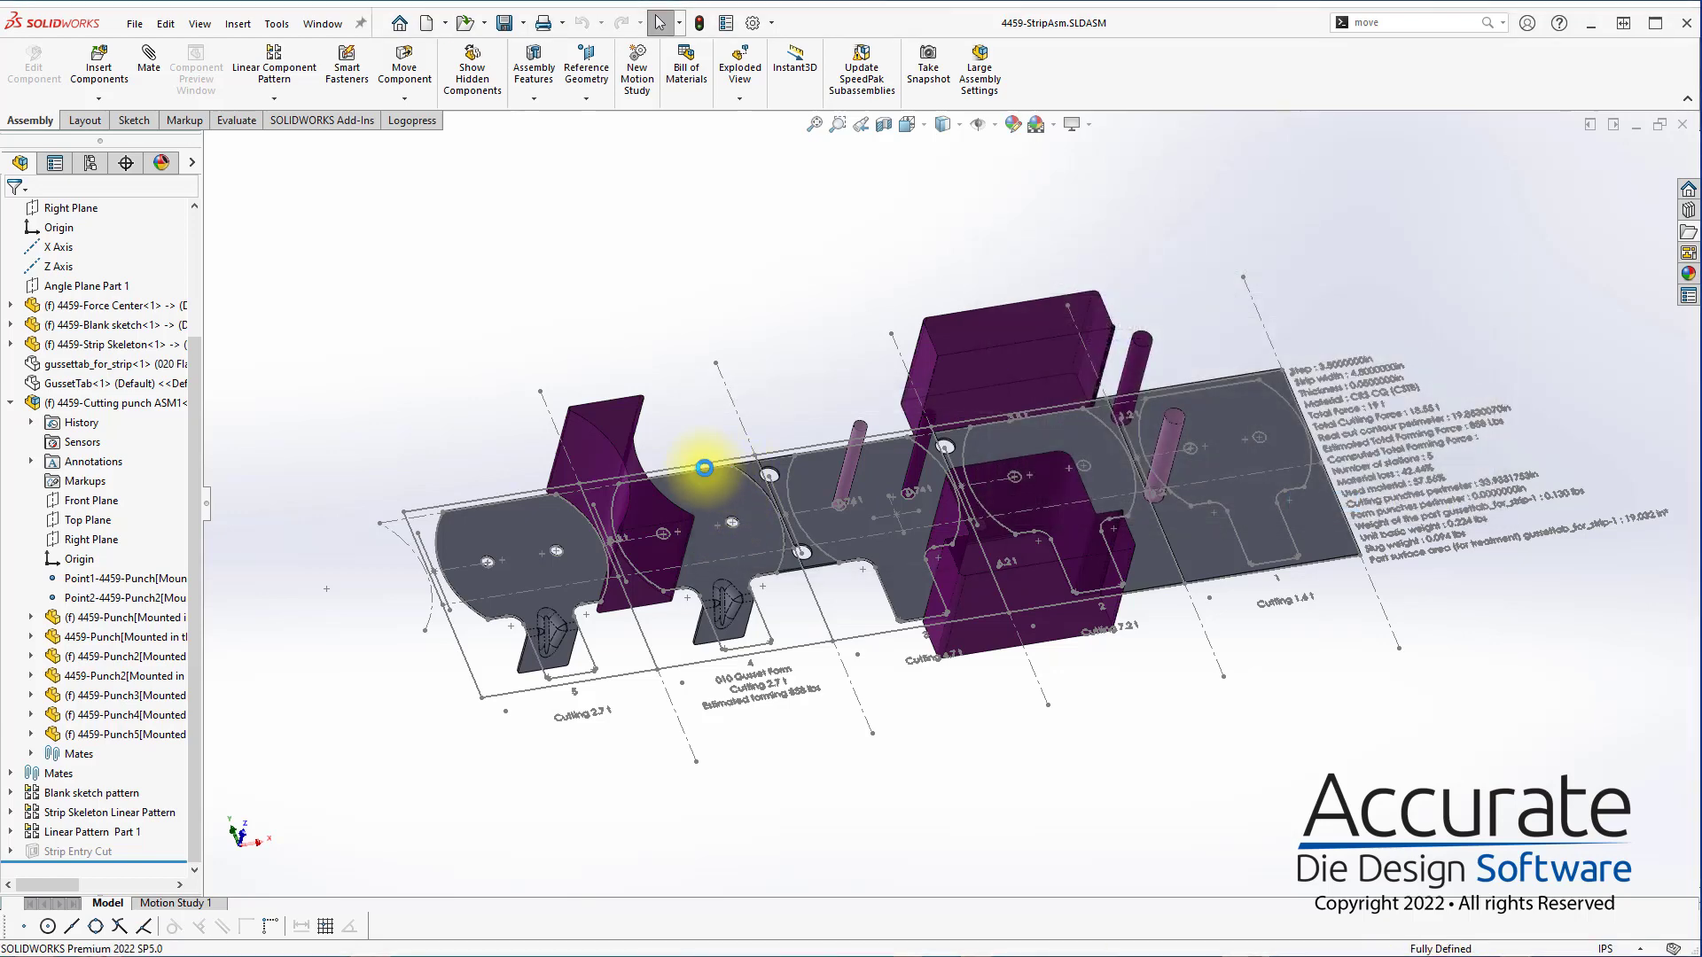
# Start a form punch from the tangent formed faces of the station 4 gusset tab and open its 2D punch profile sketch
pyautogui.scroll(-3, 801, 514)
pyautogui.moveTo(794, 503)
pyautogui.mouseDown(button='middle')
pyautogui.moveTo(767, 500)
pyautogui.moveTo(782, 498)
pyautogui.mouseUp(button='middle')
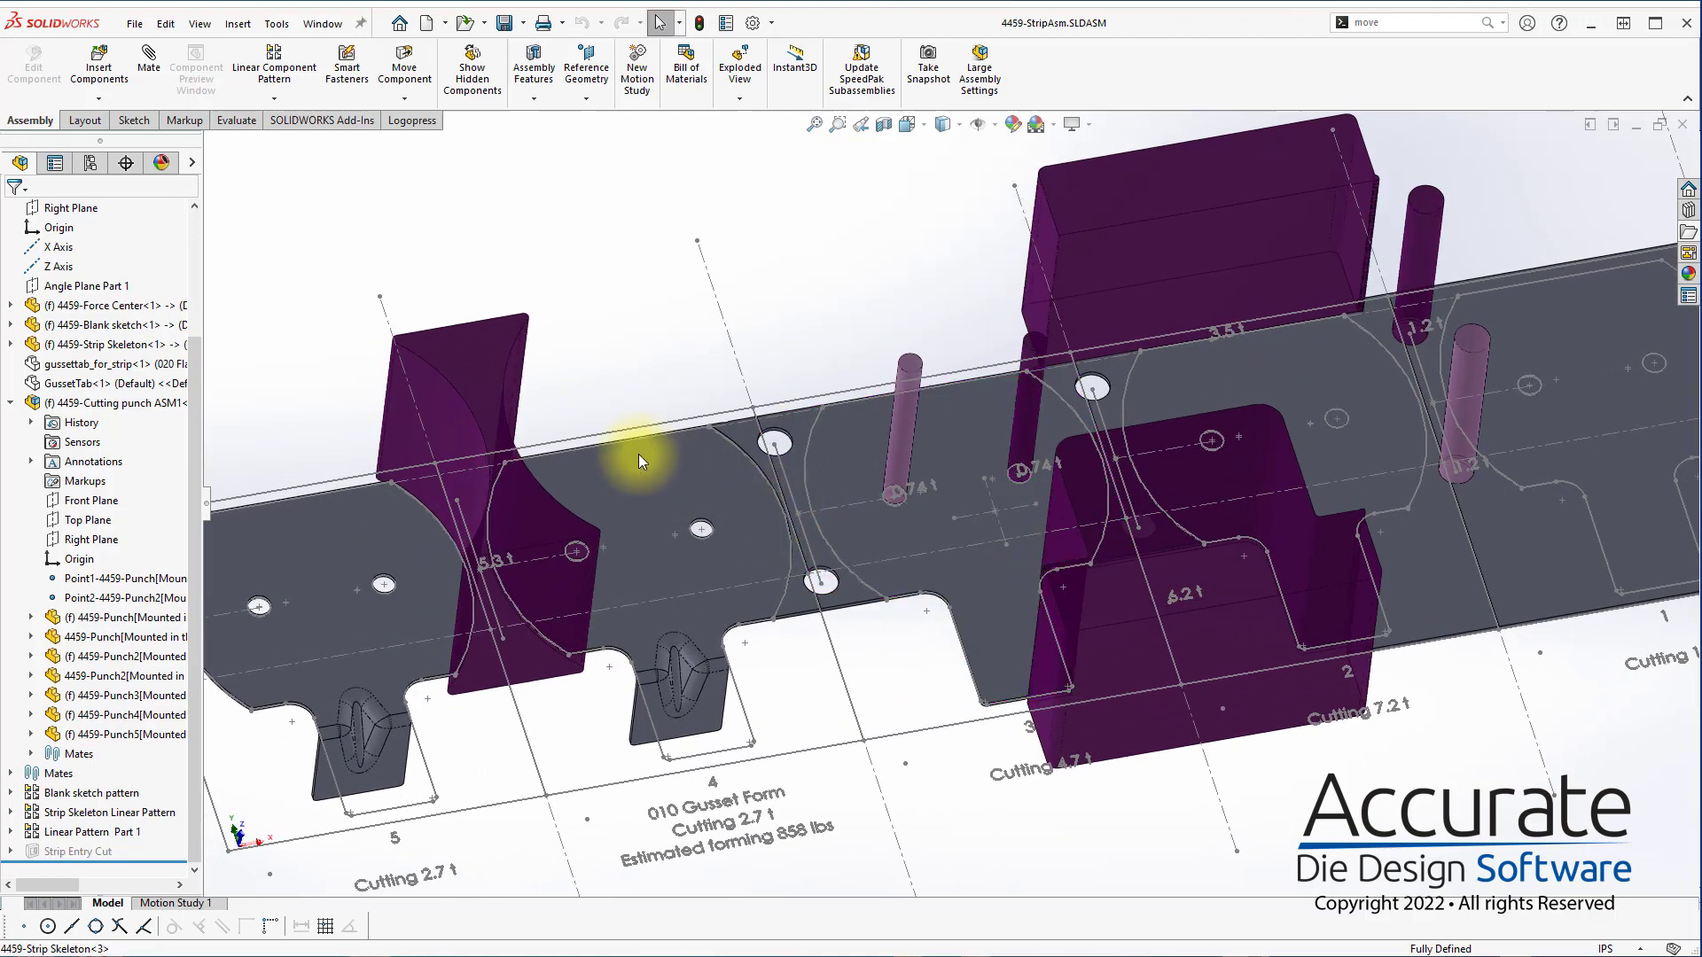
pyautogui.click(412, 120)
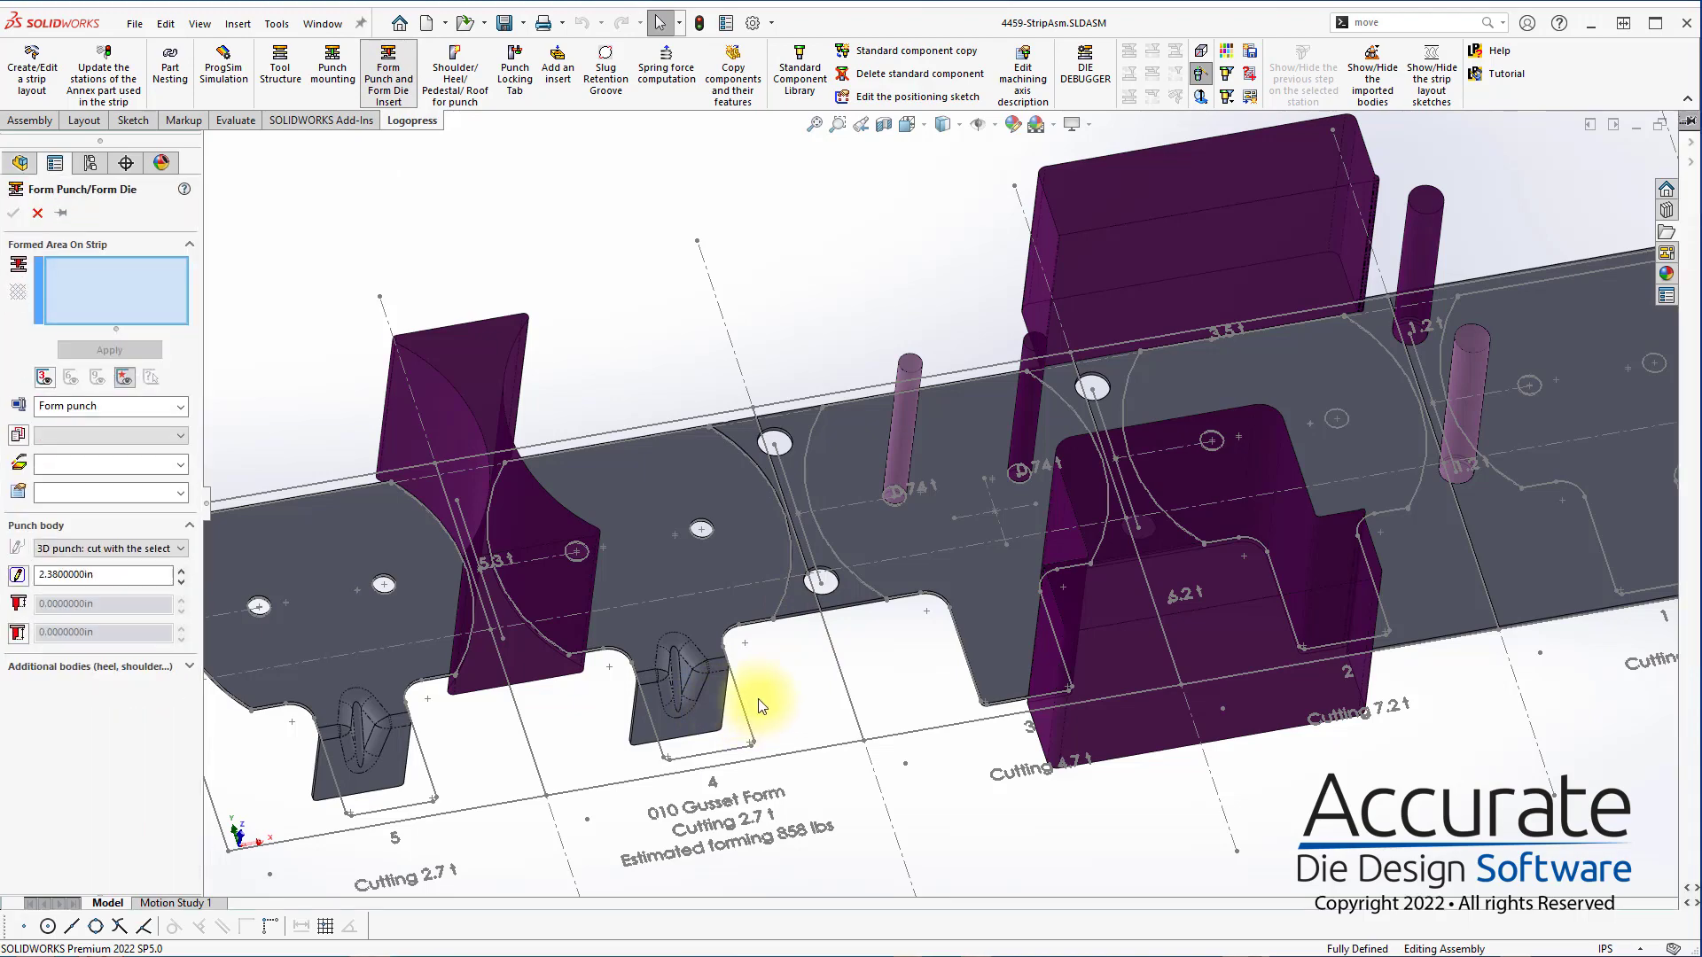
pyautogui.moveTo(716, 747); pyautogui.dragTo(1079, 583, button='middle')
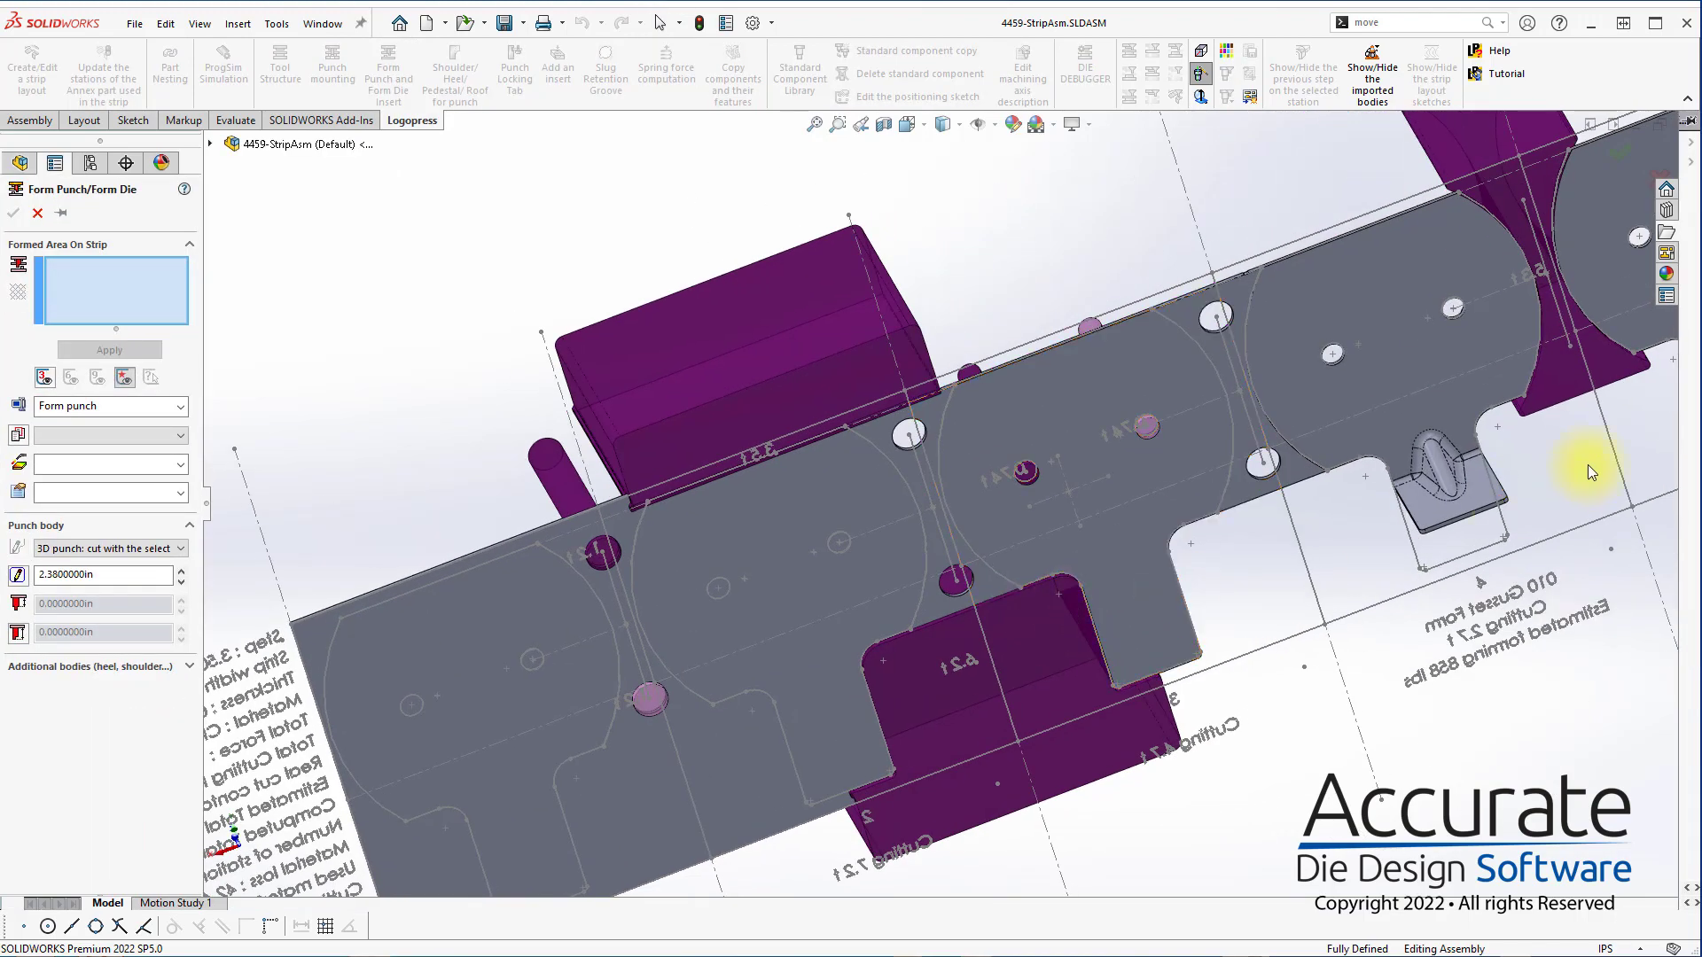
pyautogui.scroll(-5, 1588, 465)
pyautogui.click(1236, 470)
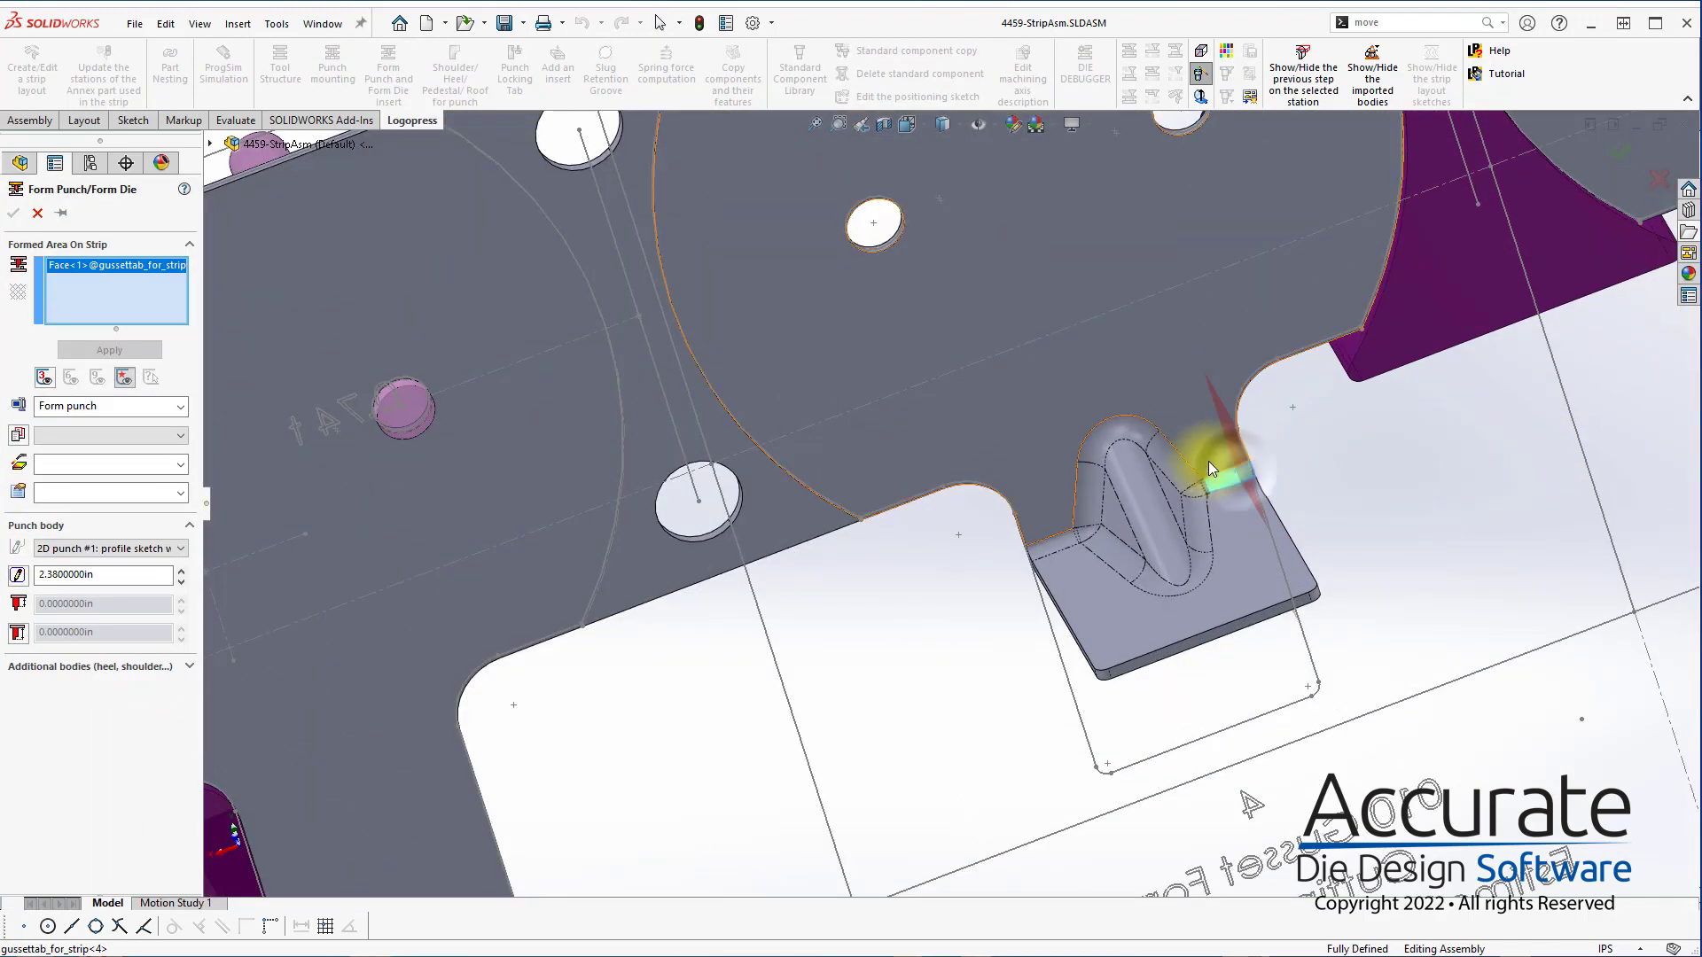
pyautogui.rightClick(1049, 511)
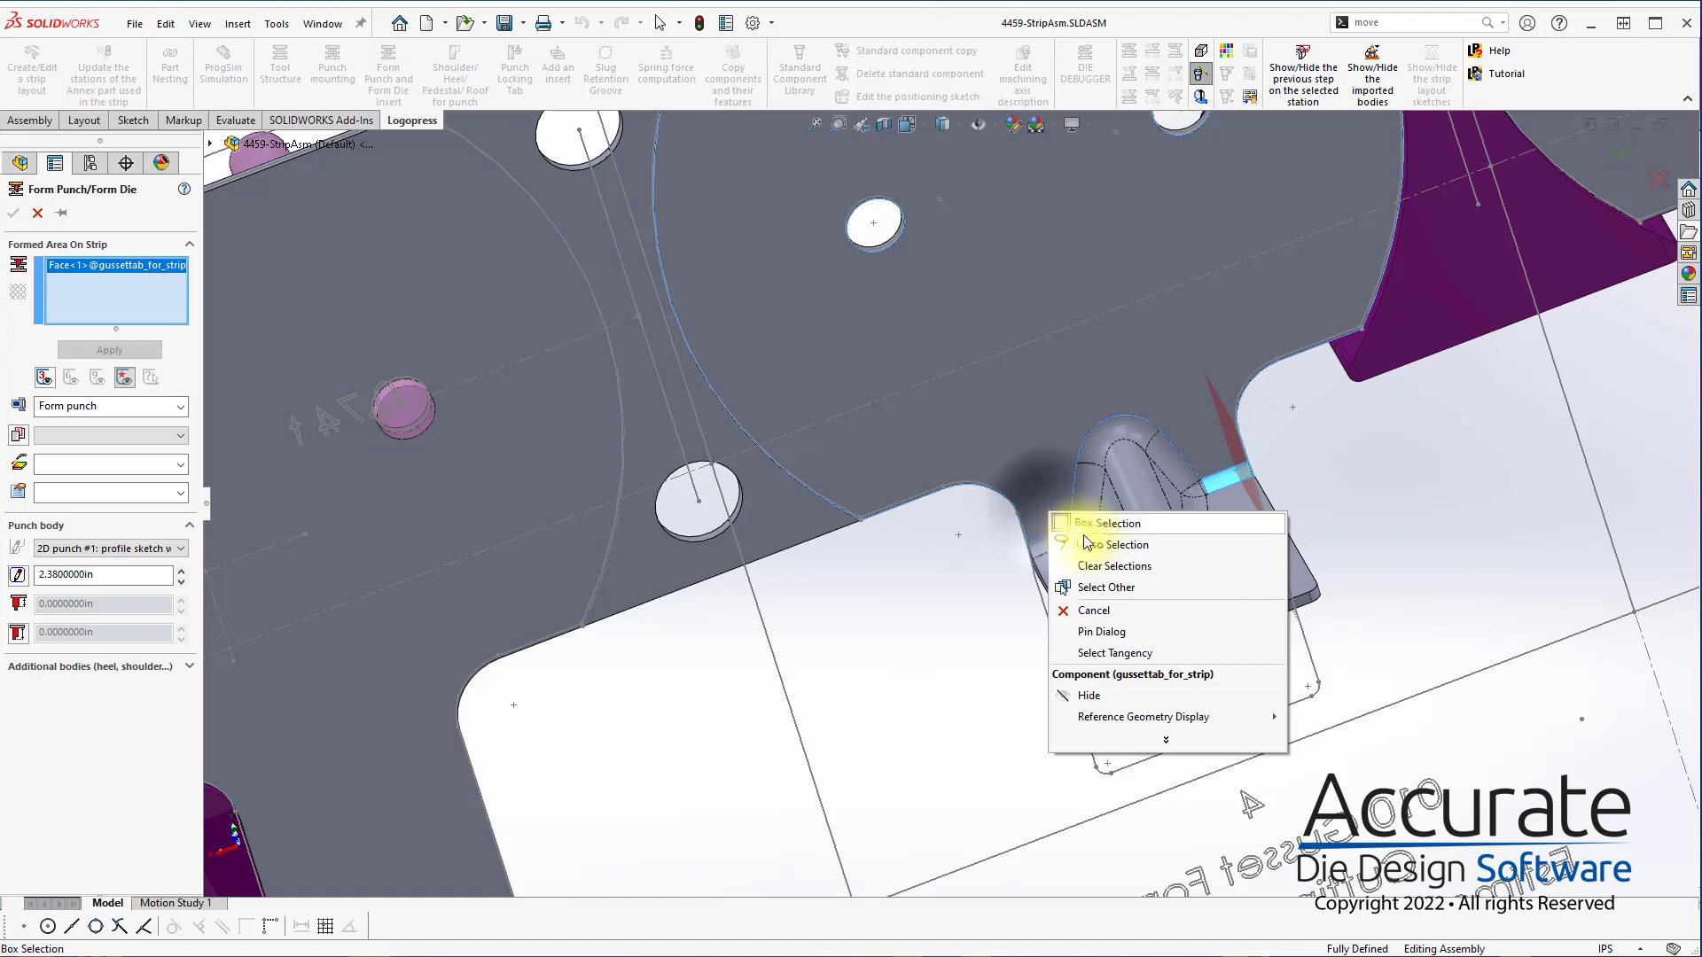
pyautogui.click(1124, 654)
pyautogui.click(19, 581)
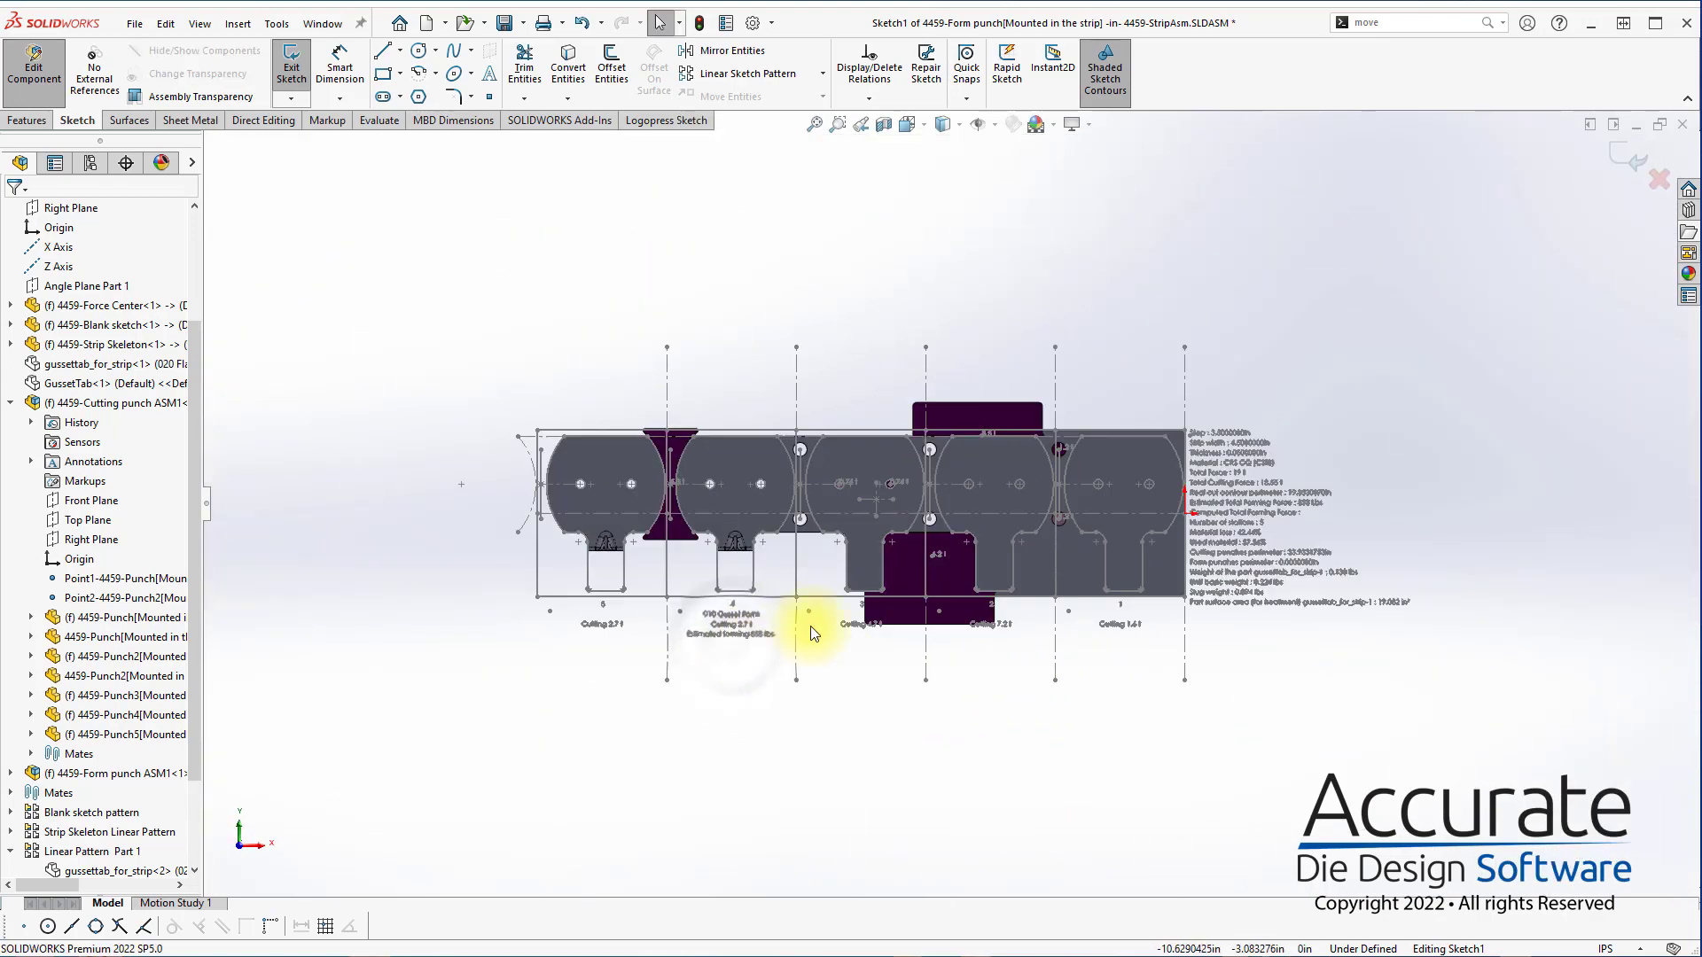
# Sketch a rectangle about 0.70 in by 0.87 in around the station 4 gusset form and remove its lower corner's coincident relation
pyautogui.hotkey('ctrl', '8')
pyautogui.scroll(-8, 1159, 553)
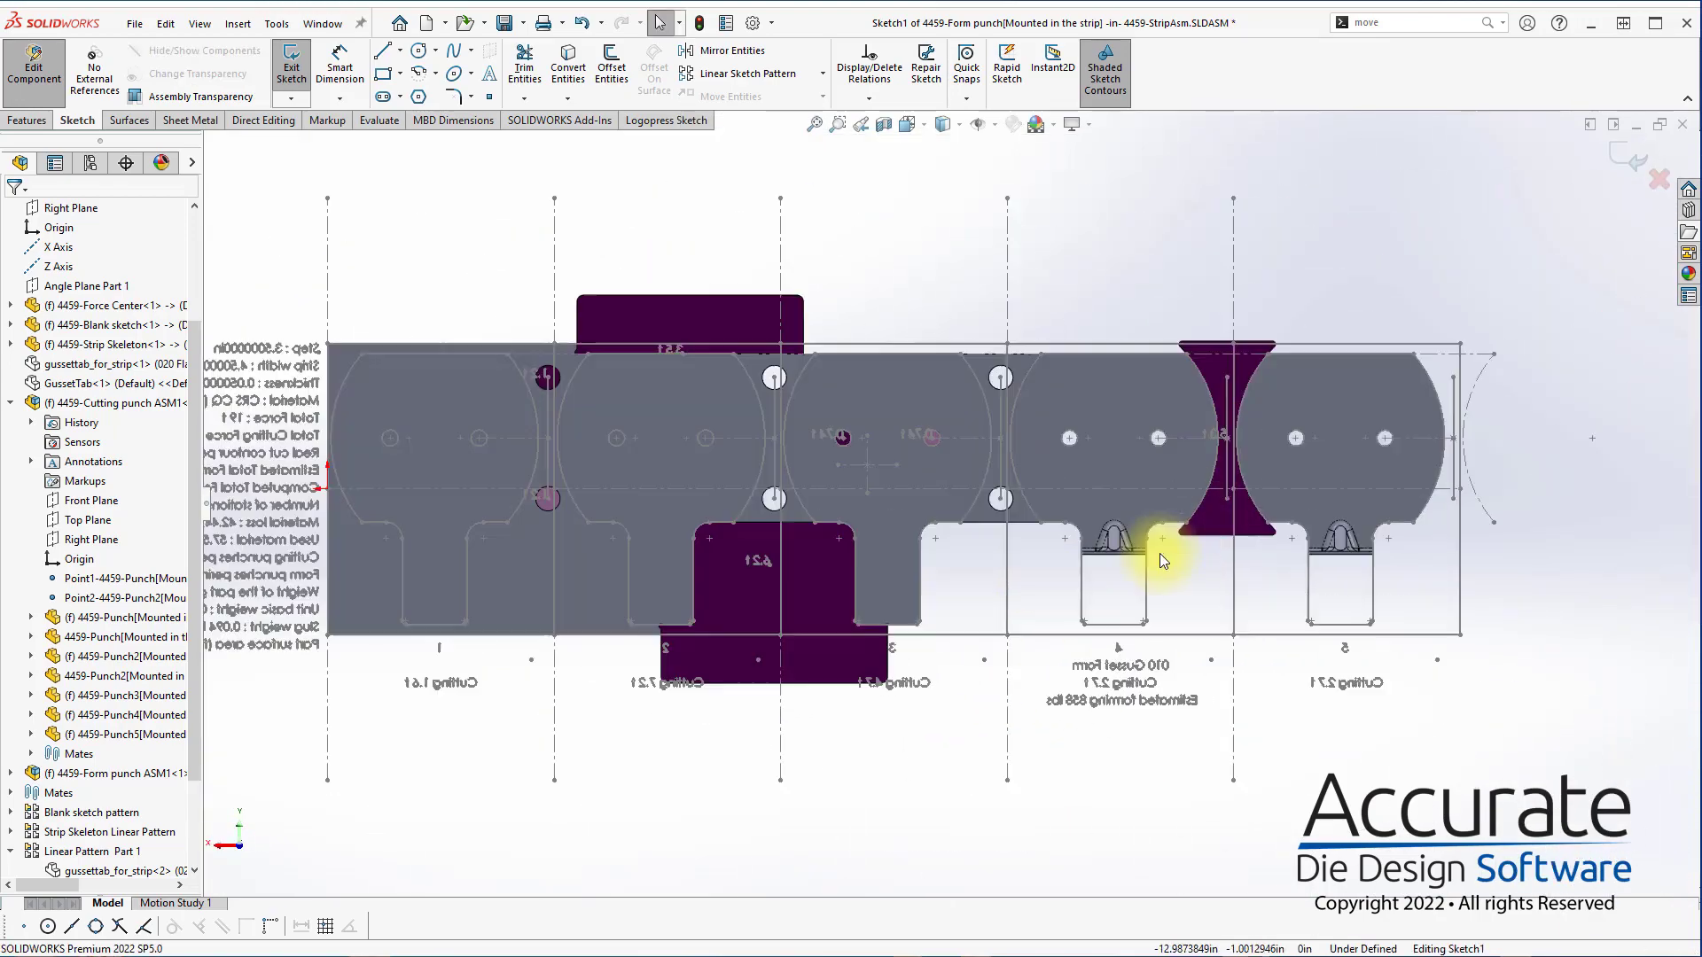
pyautogui.press('s')
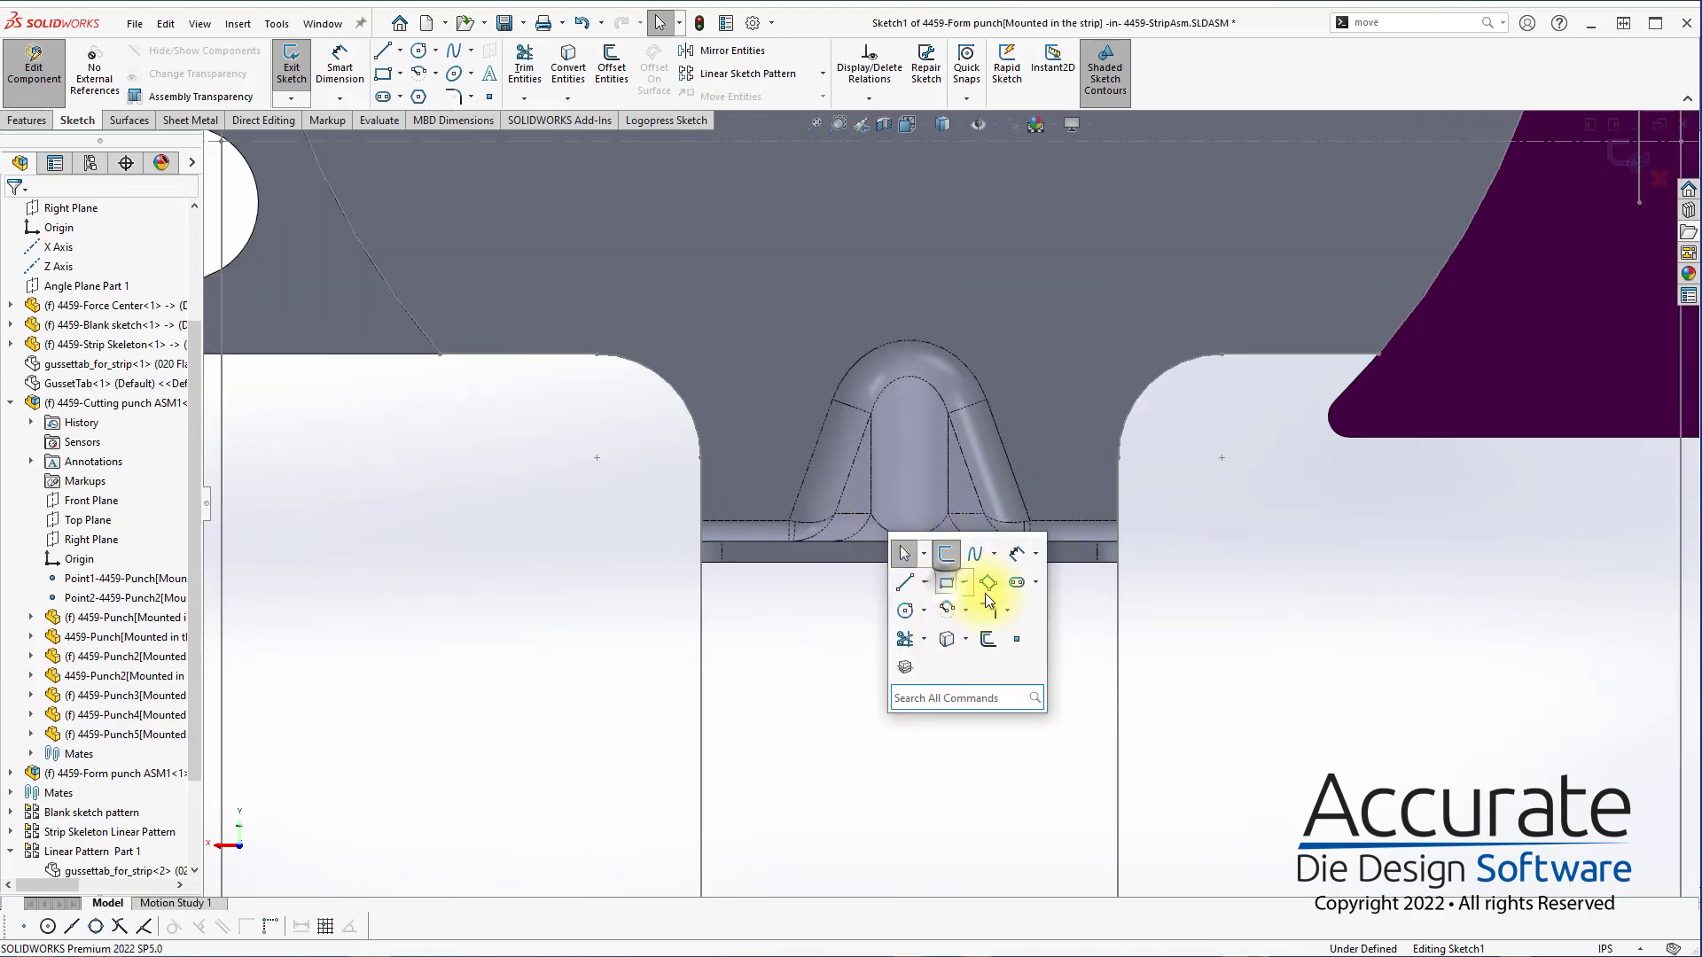
pyautogui.click(947, 585)
pyautogui.scroll(10, 948, 559)
pyautogui.scroll(-6, 944, 532)
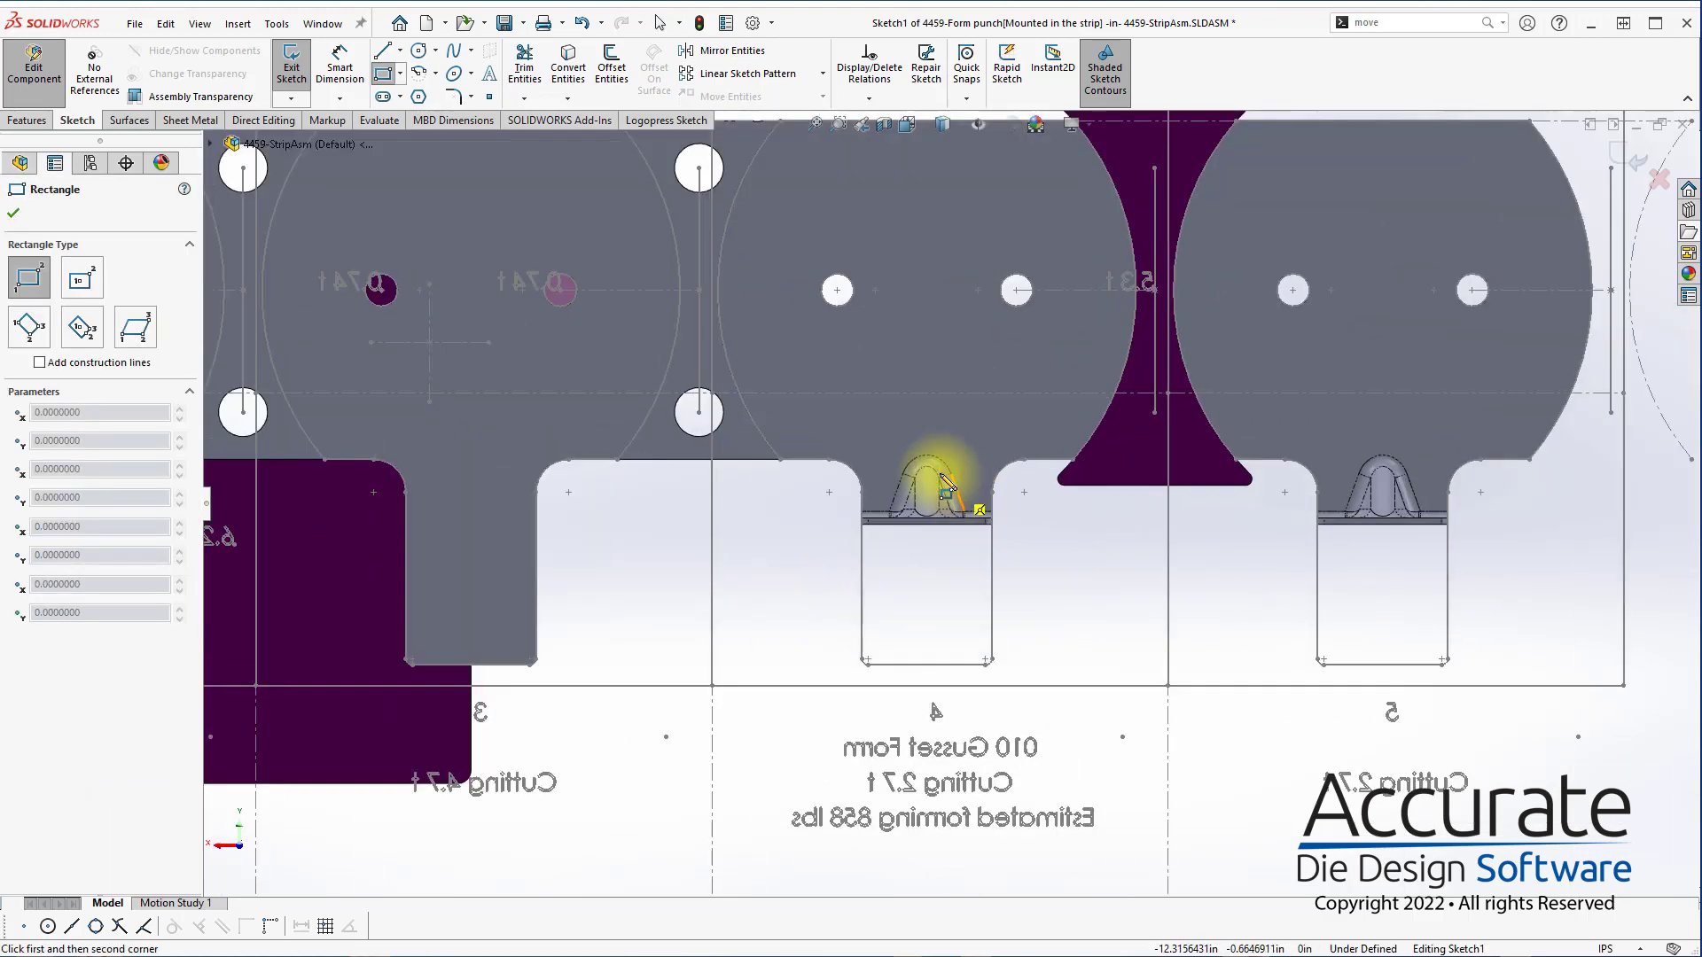
pyautogui.click(771, 634)
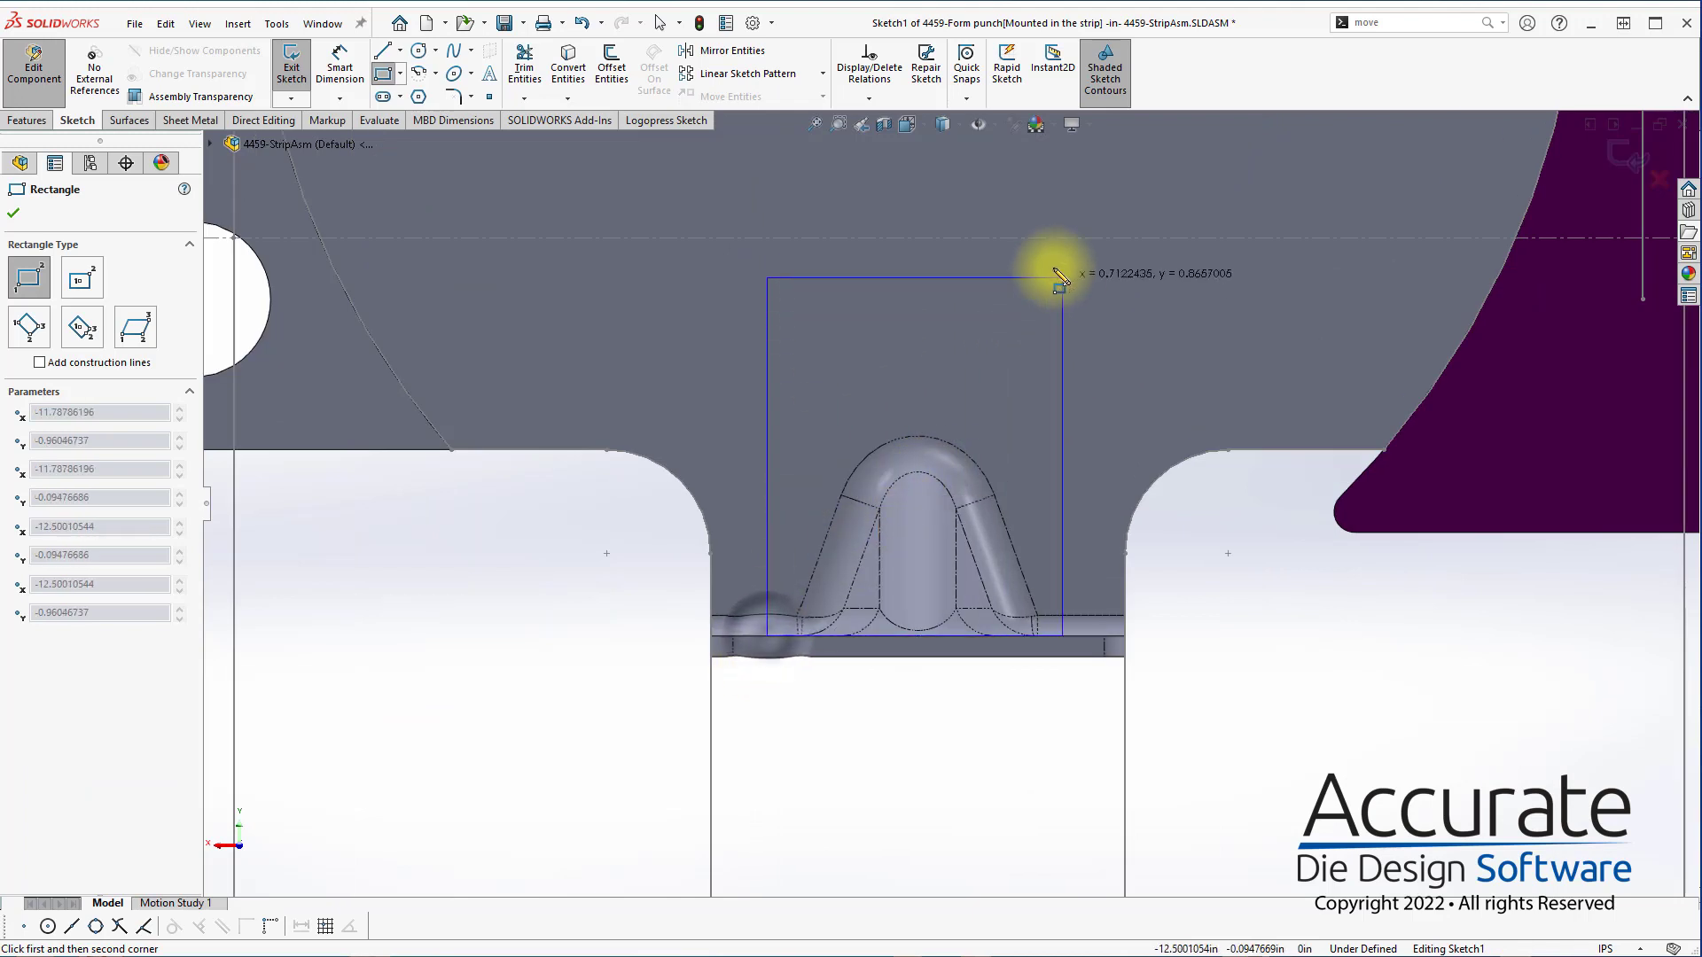
pyautogui.click(1063, 277)
pyautogui.press('Escape')
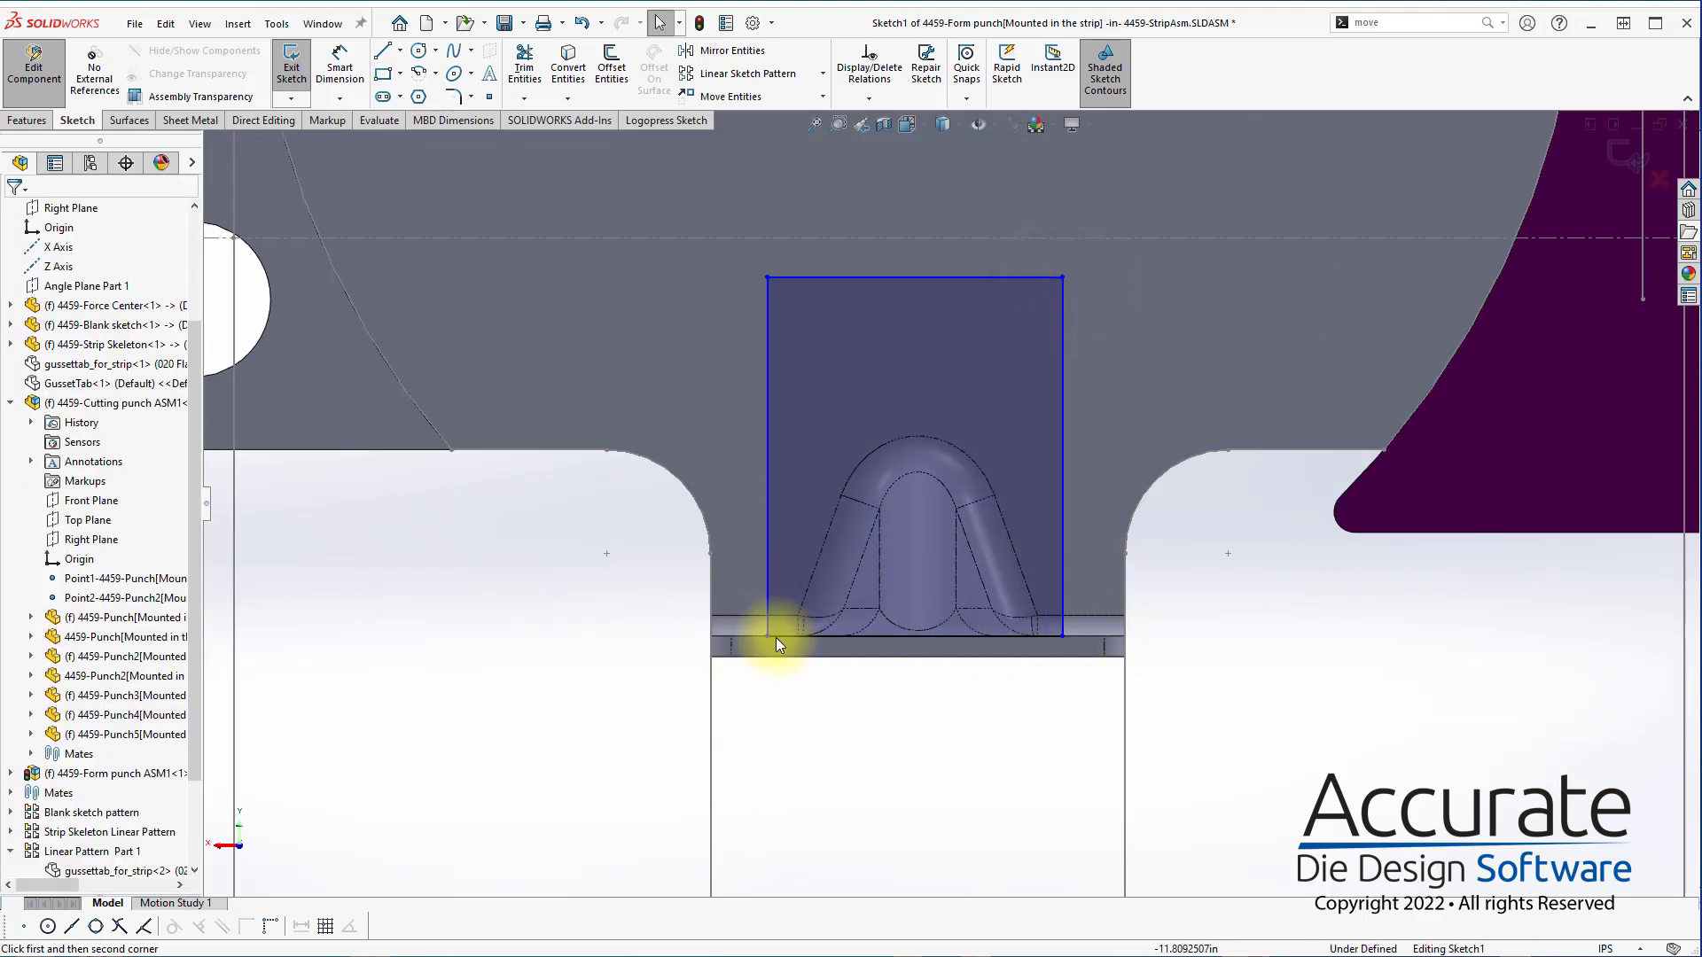
pyautogui.click(765, 626)
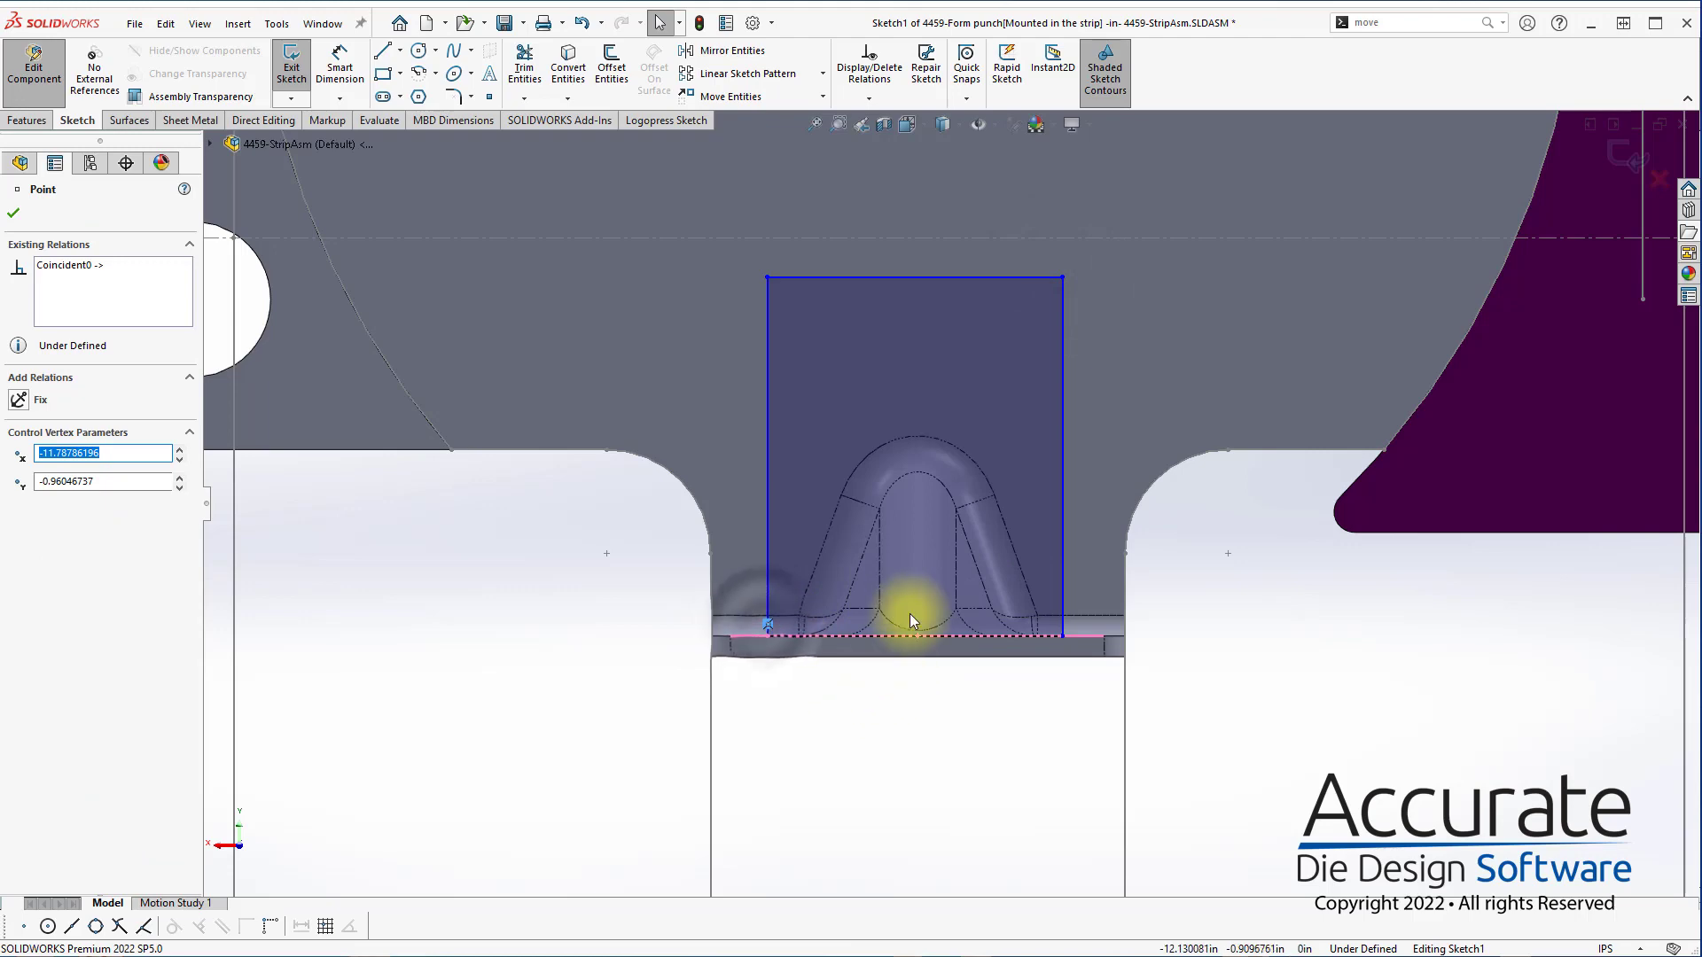
# Convert the layout's horizontal centreline and station 3–4 vertical line to construction geometry, and dimension the rectangle's lower edge from the centreline
pyautogui.scroll(5, 878, 696)
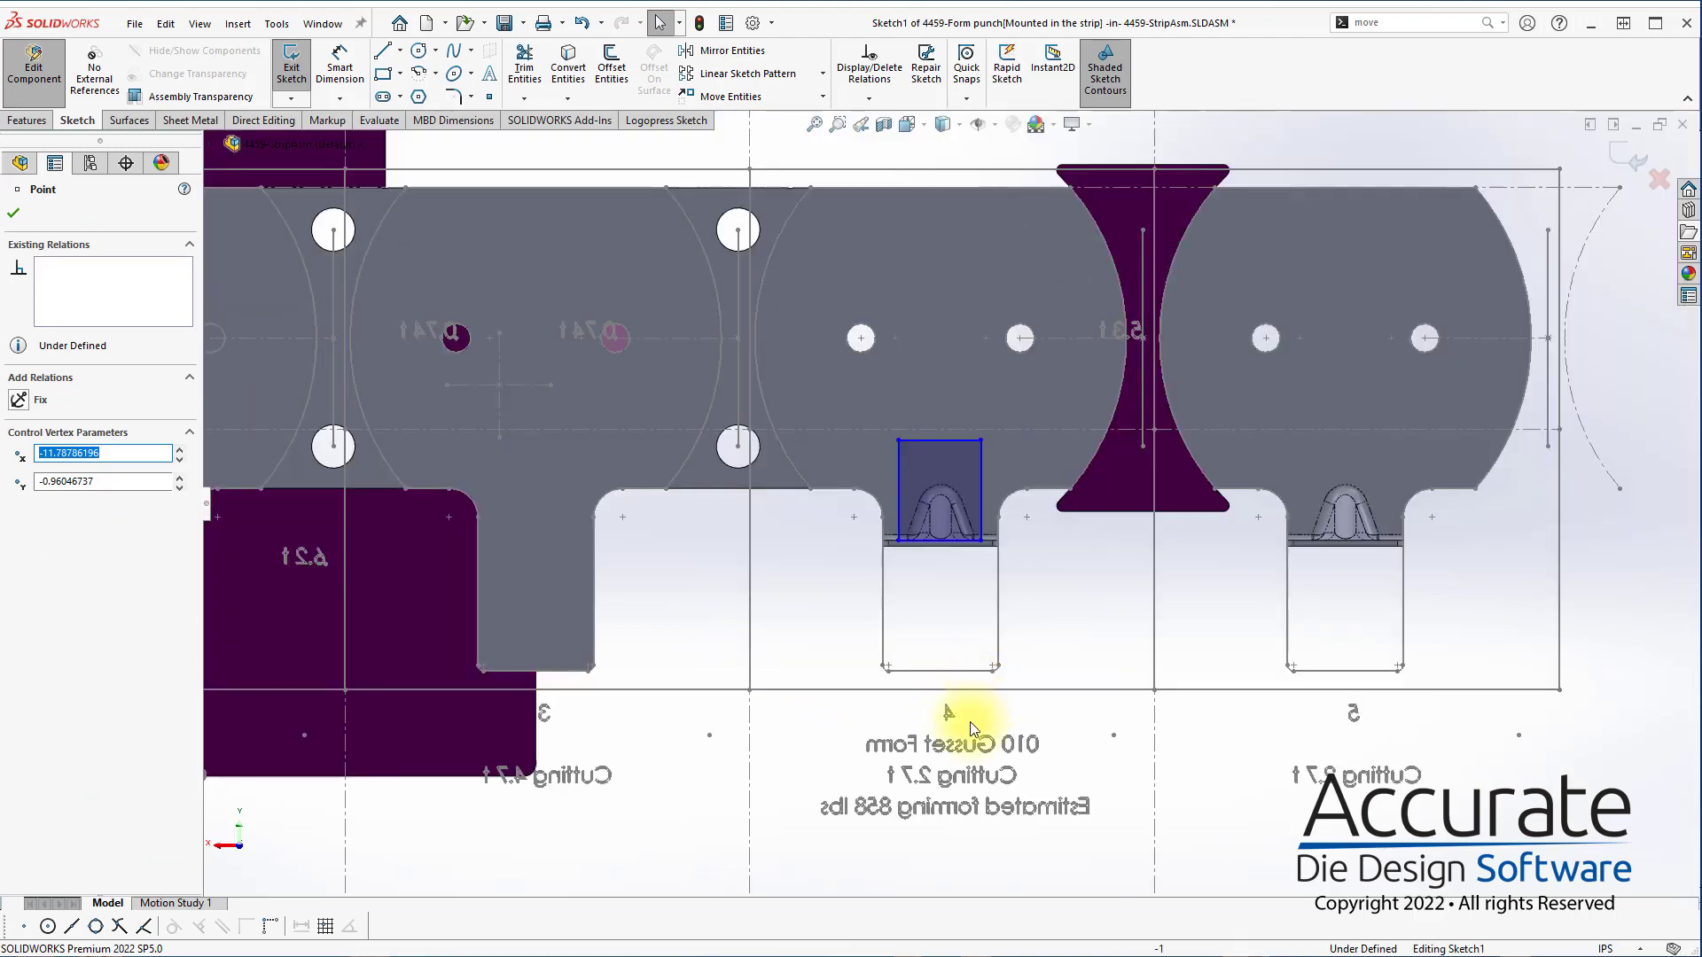
pyautogui.click(747, 748)
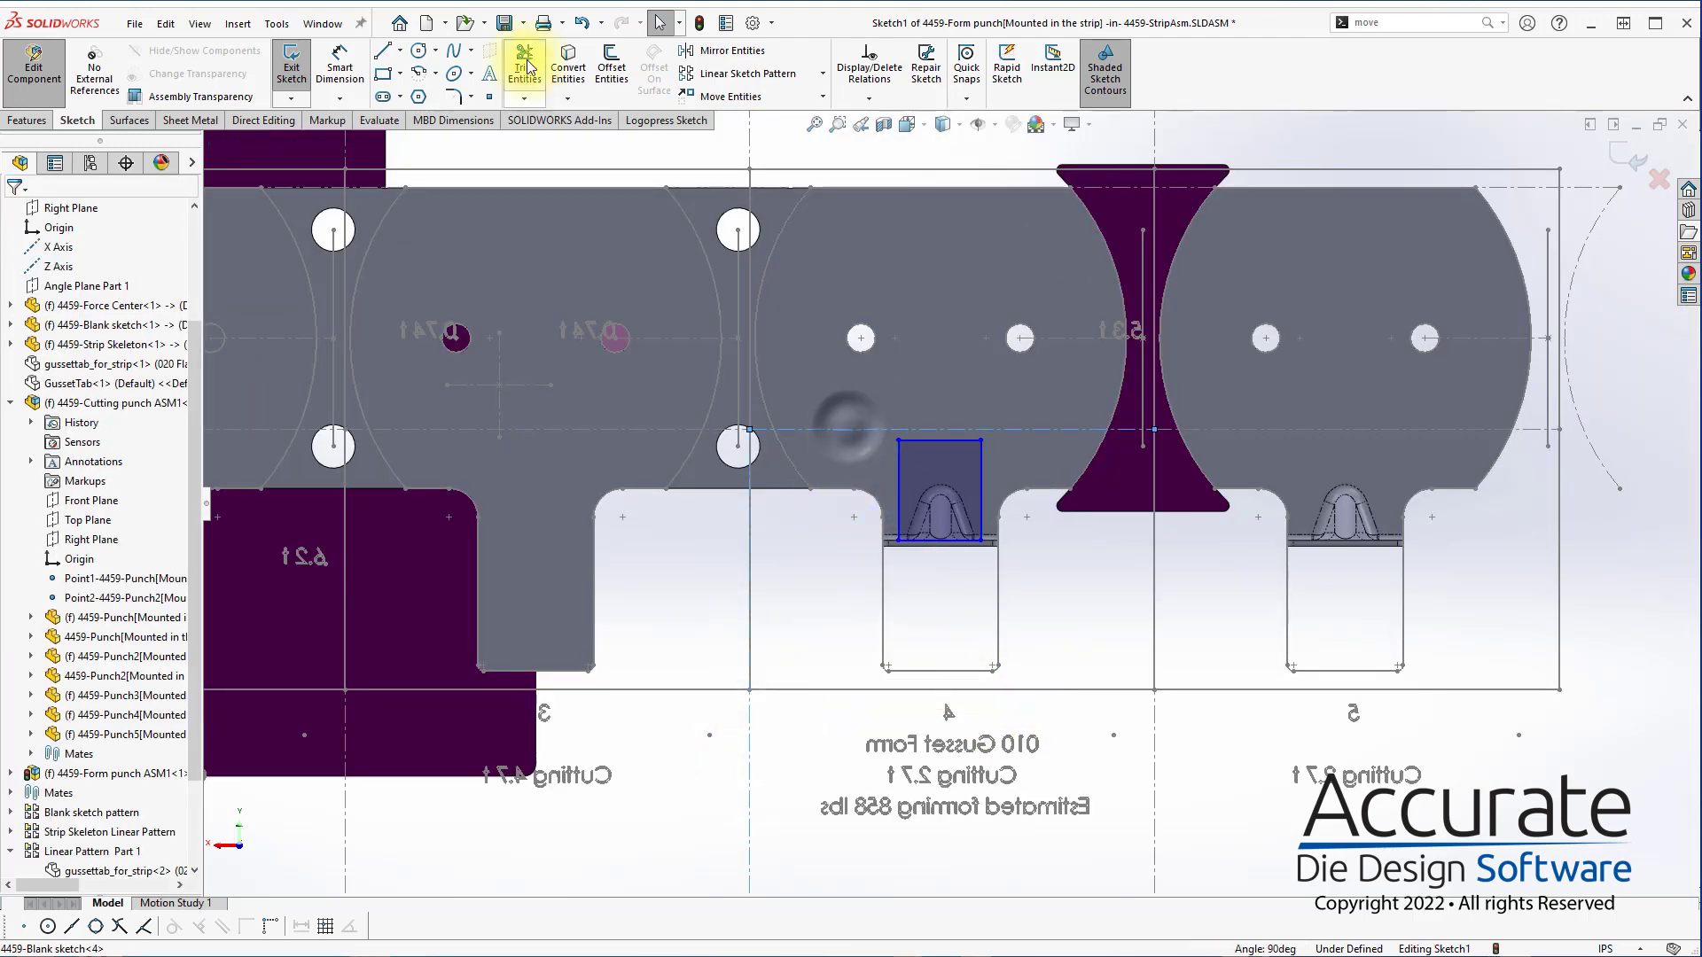
pyautogui.click(666, 120)
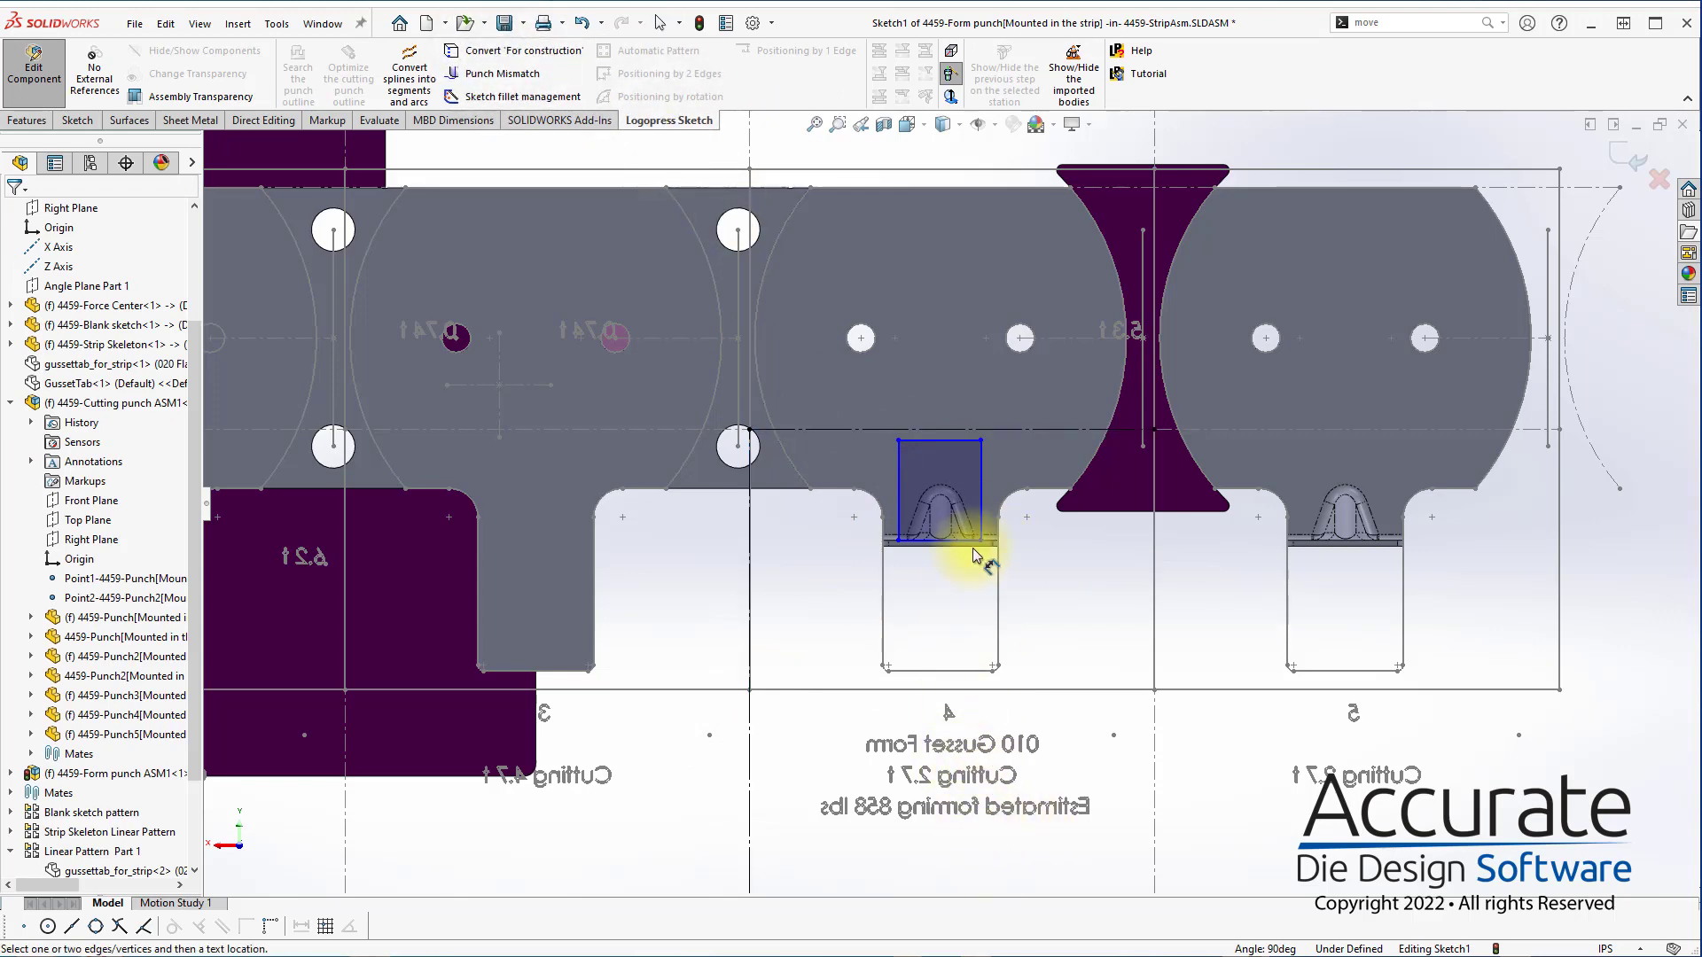
pyautogui.click(977, 430)
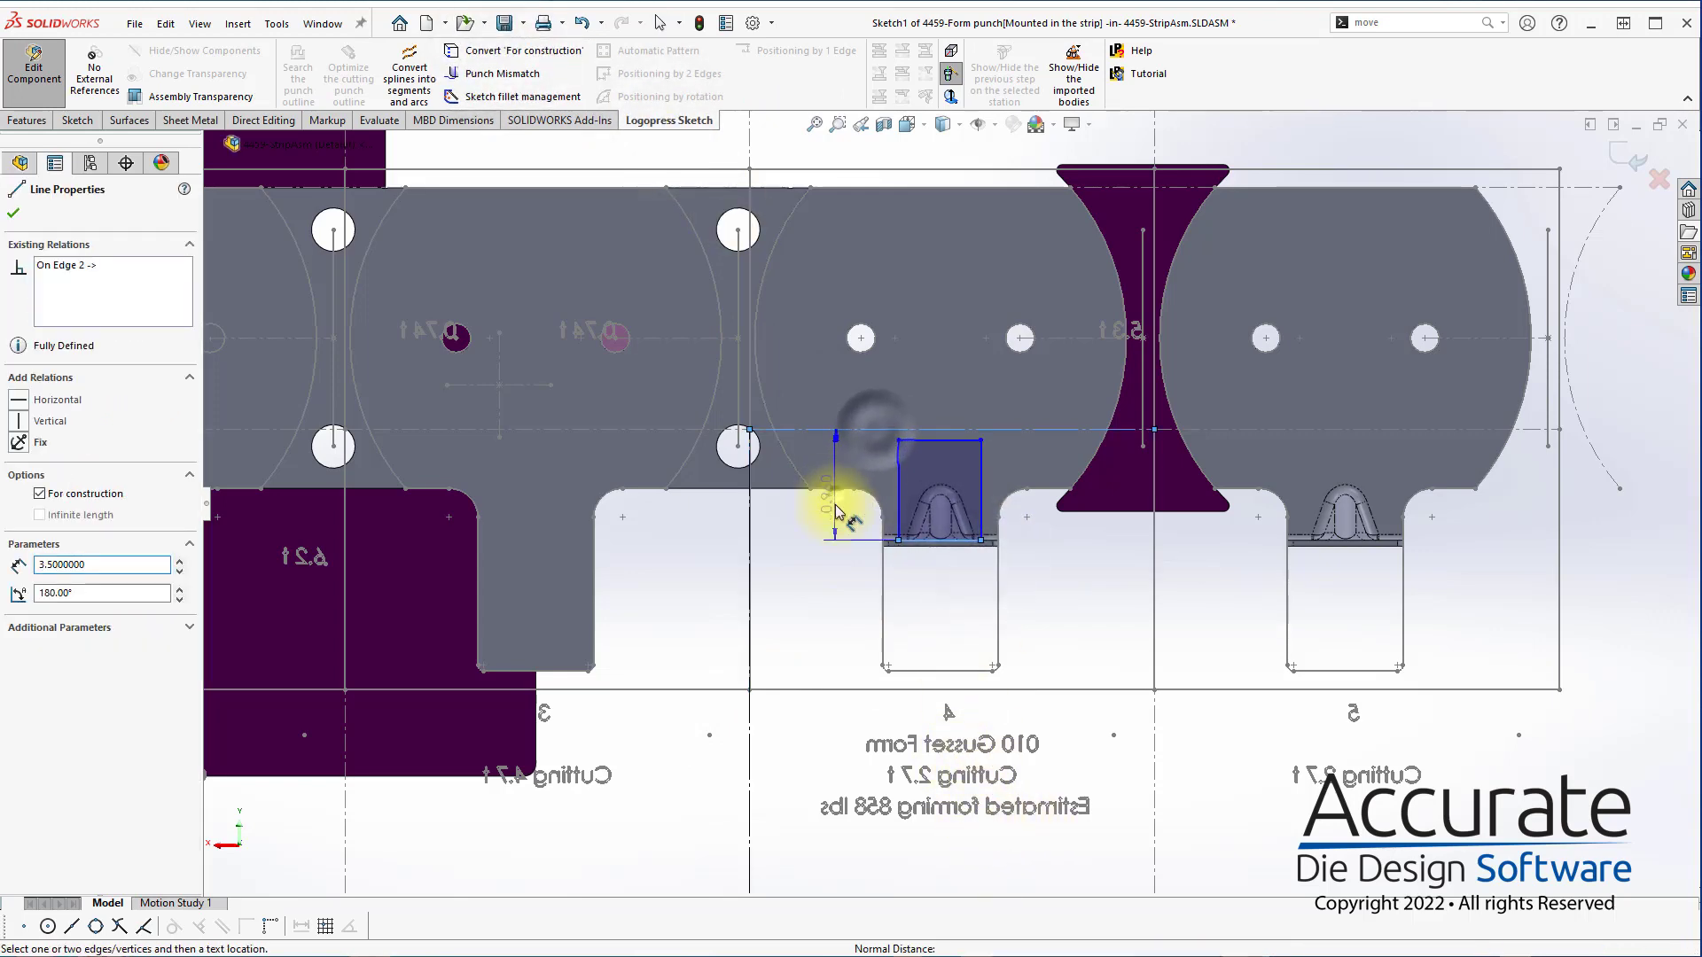
pyautogui.click(821, 525)
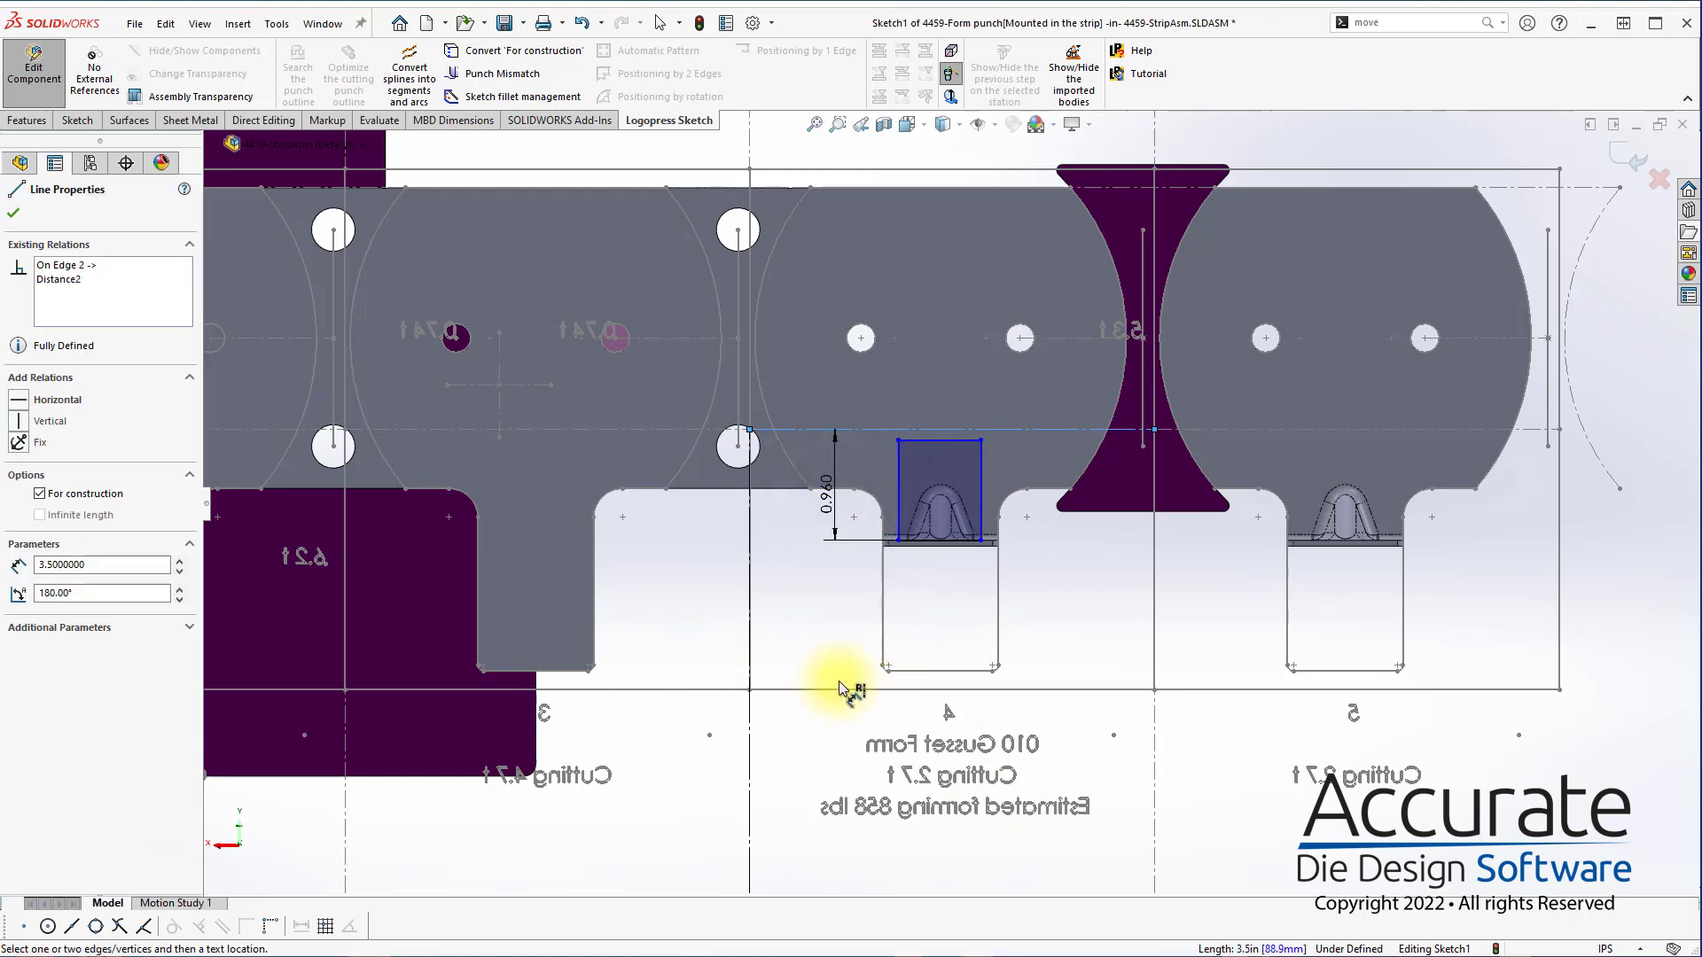
# Draw a vertical construction line from the midpoint of the flat tab's end edge to the midpoint of the rectangle's lower edge
pyautogui.press('s')
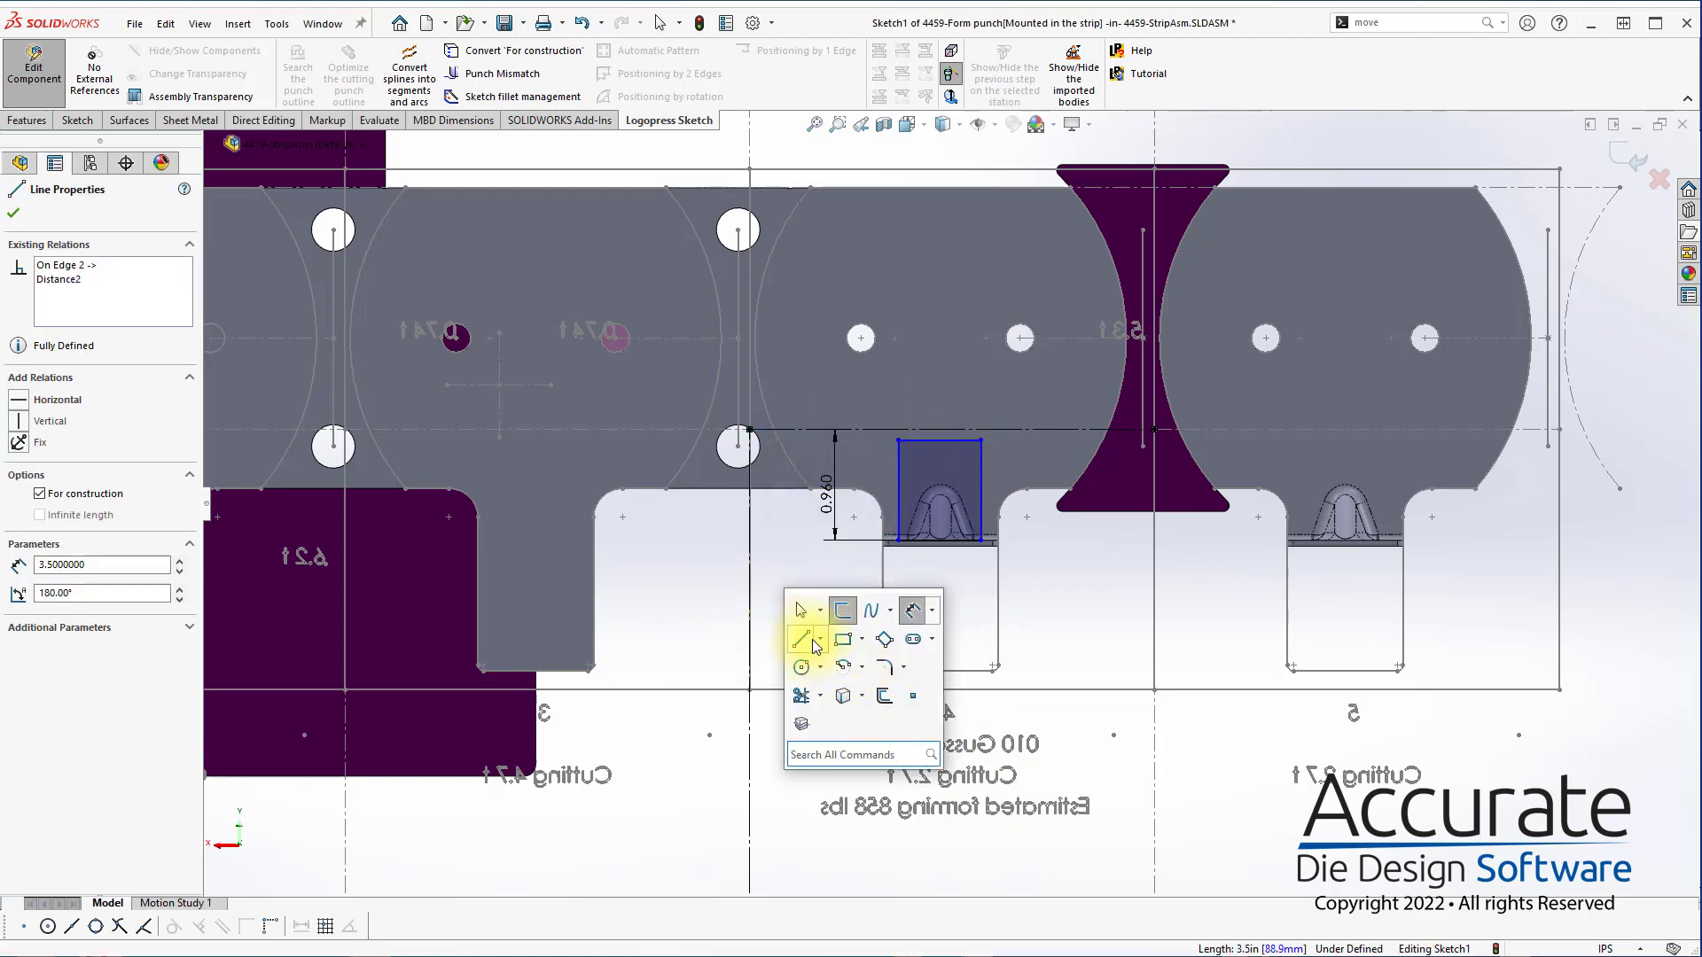
pyautogui.click(804, 640)
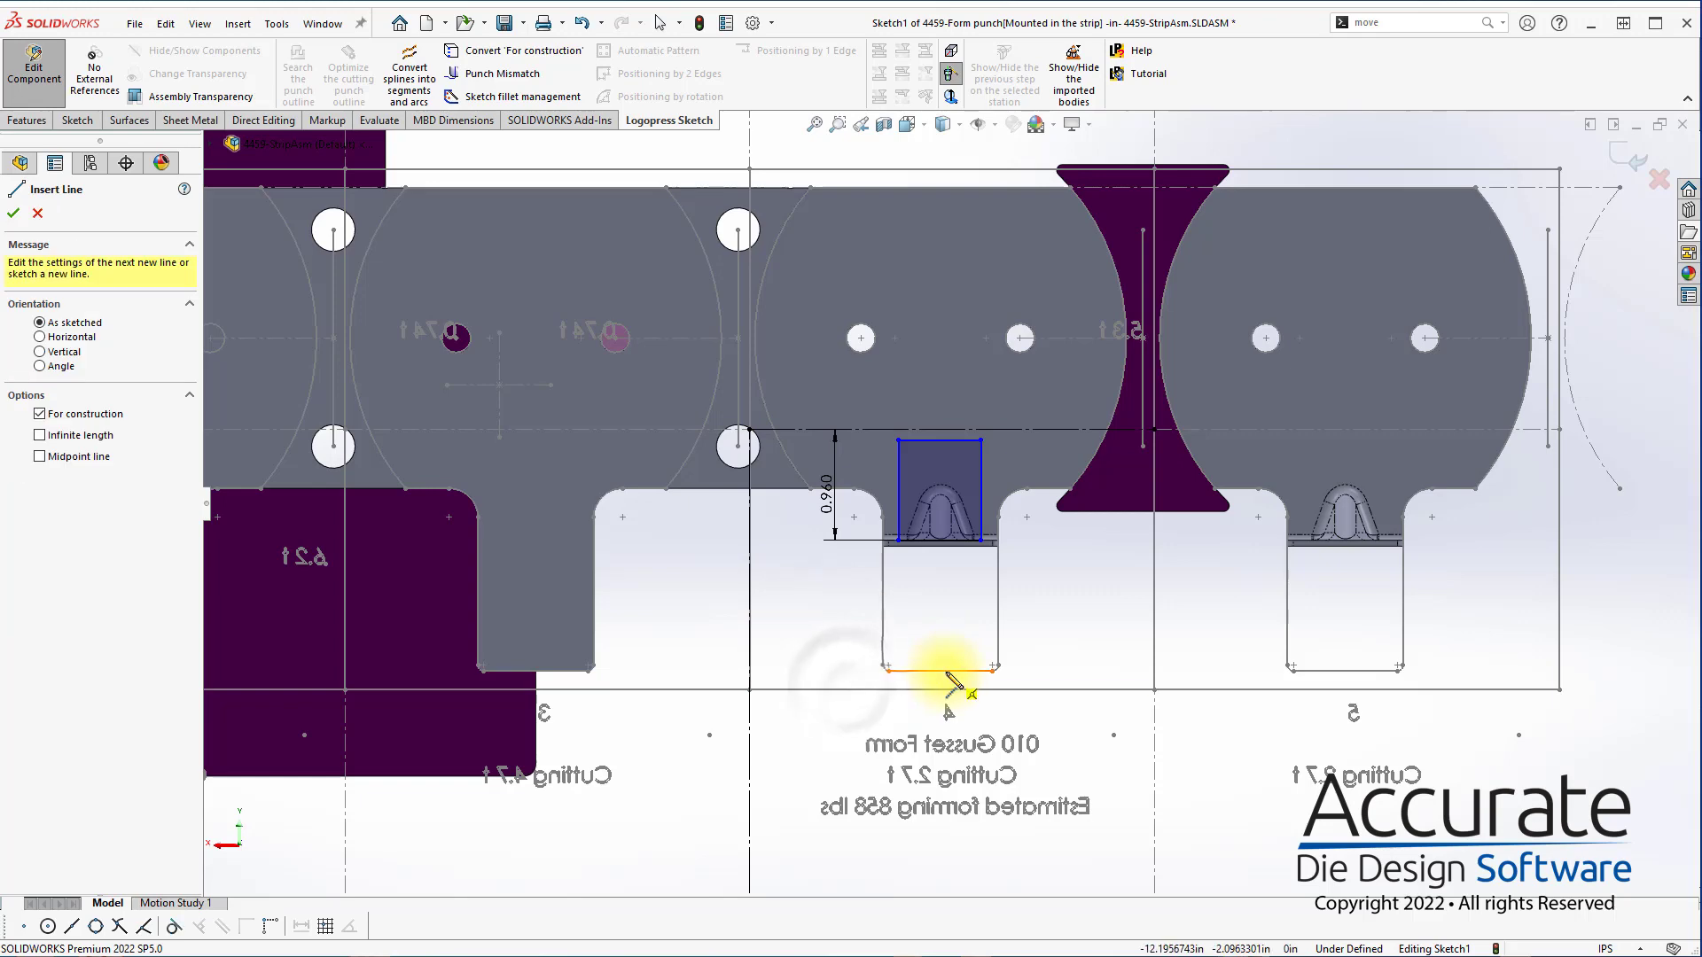
pyautogui.click(941, 671)
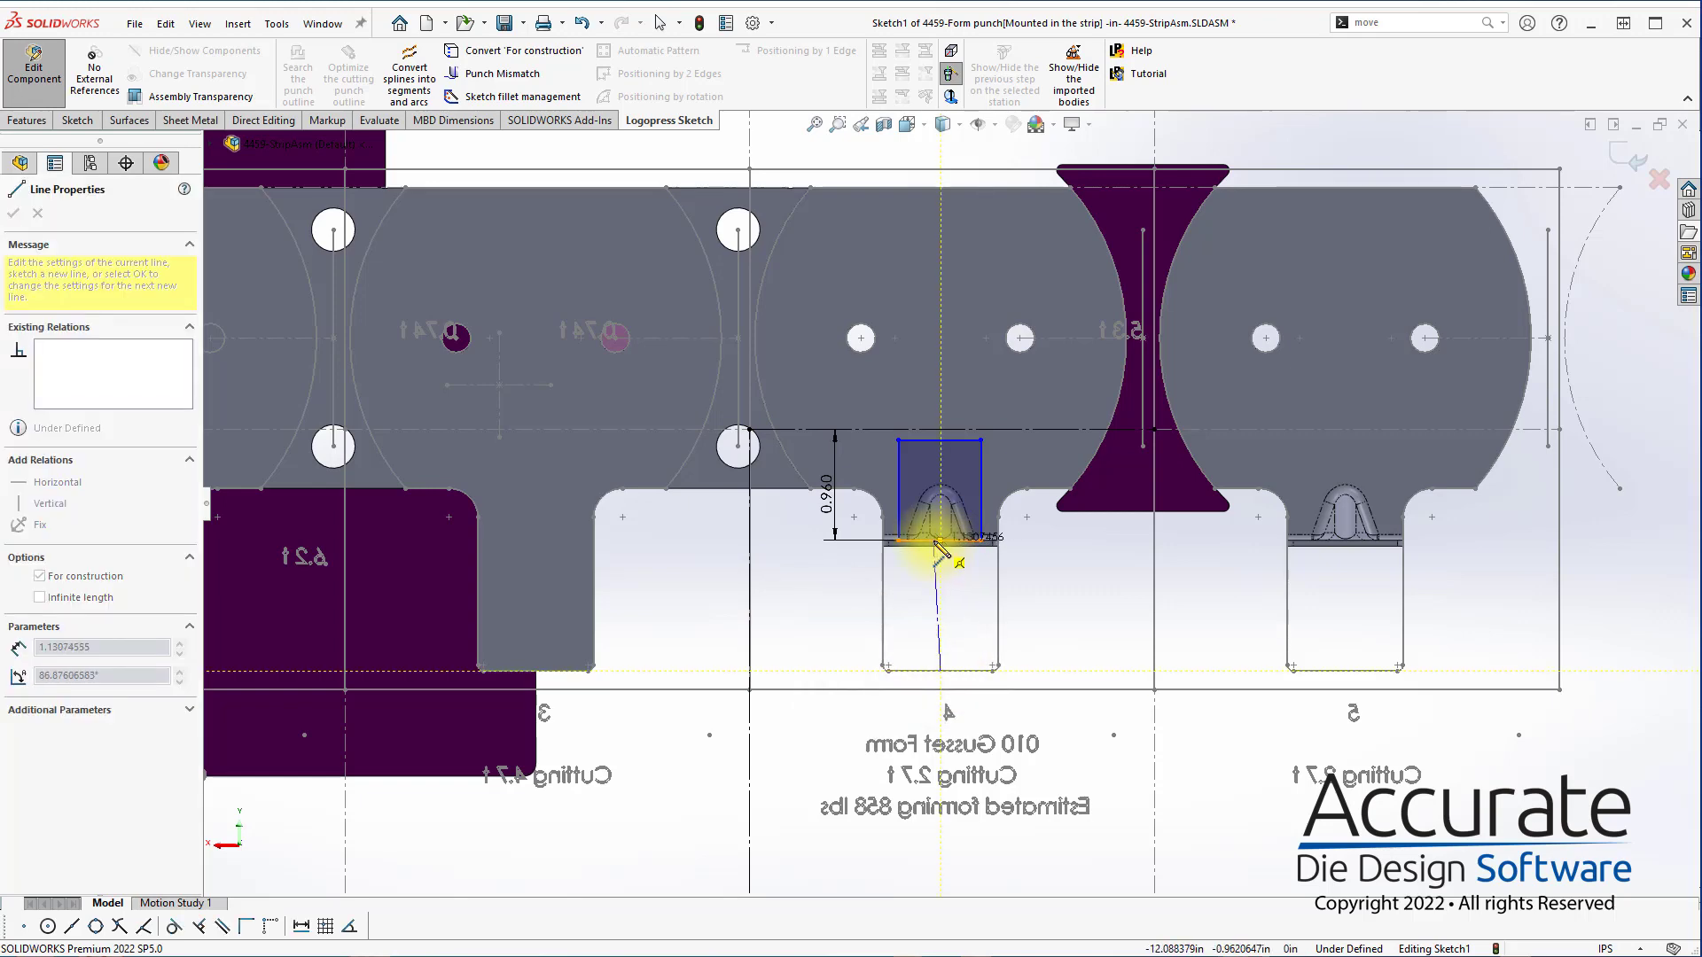
pyautogui.click(938, 542)
pyautogui.press('Escape')
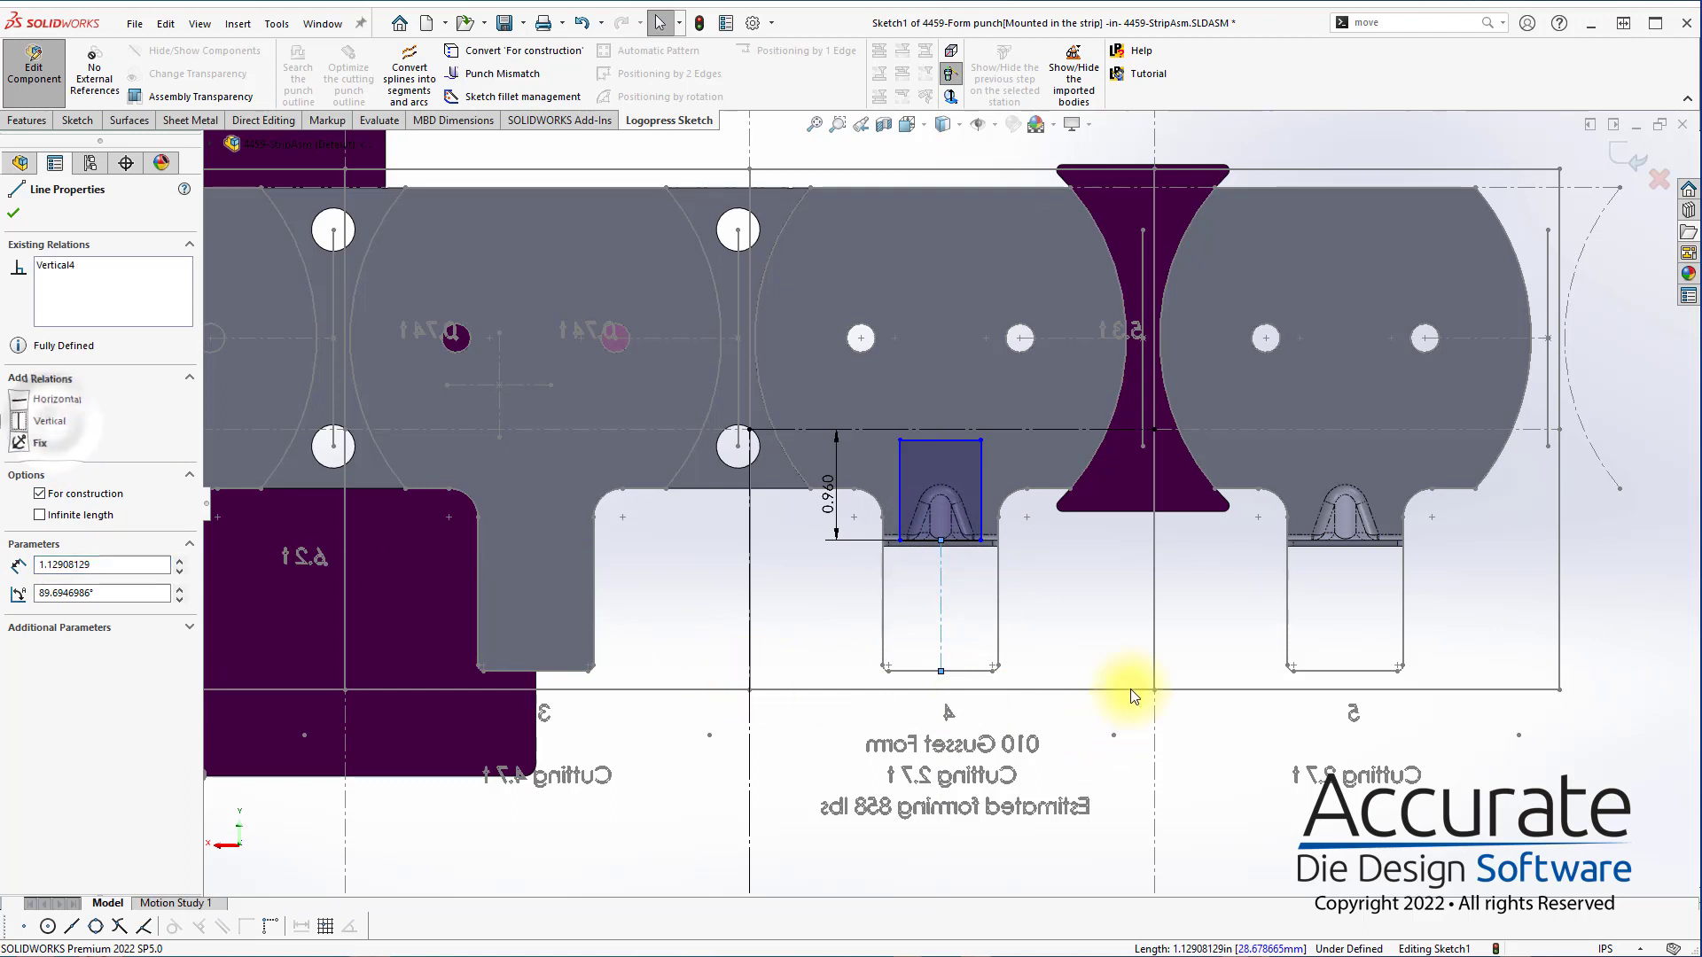
pyautogui.click(1137, 662)
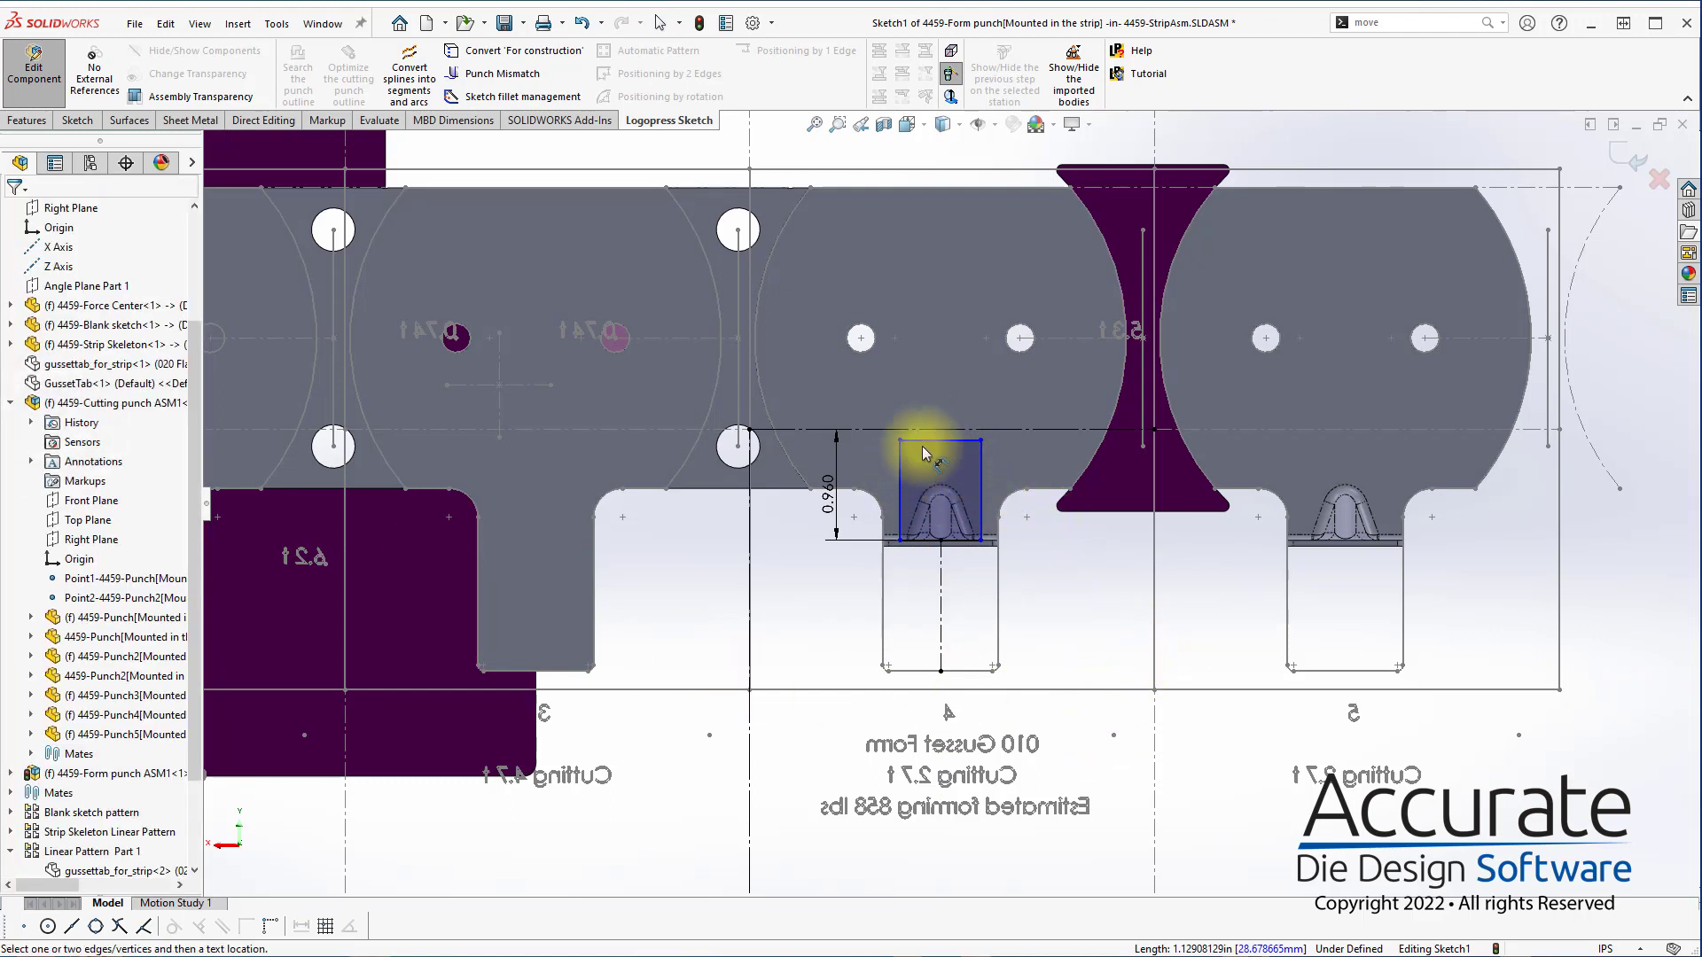
# Dimension the rectangle's width between its two vertical sides as 1.5 in
pyautogui.click(900, 474)
pyautogui.click(980, 475)
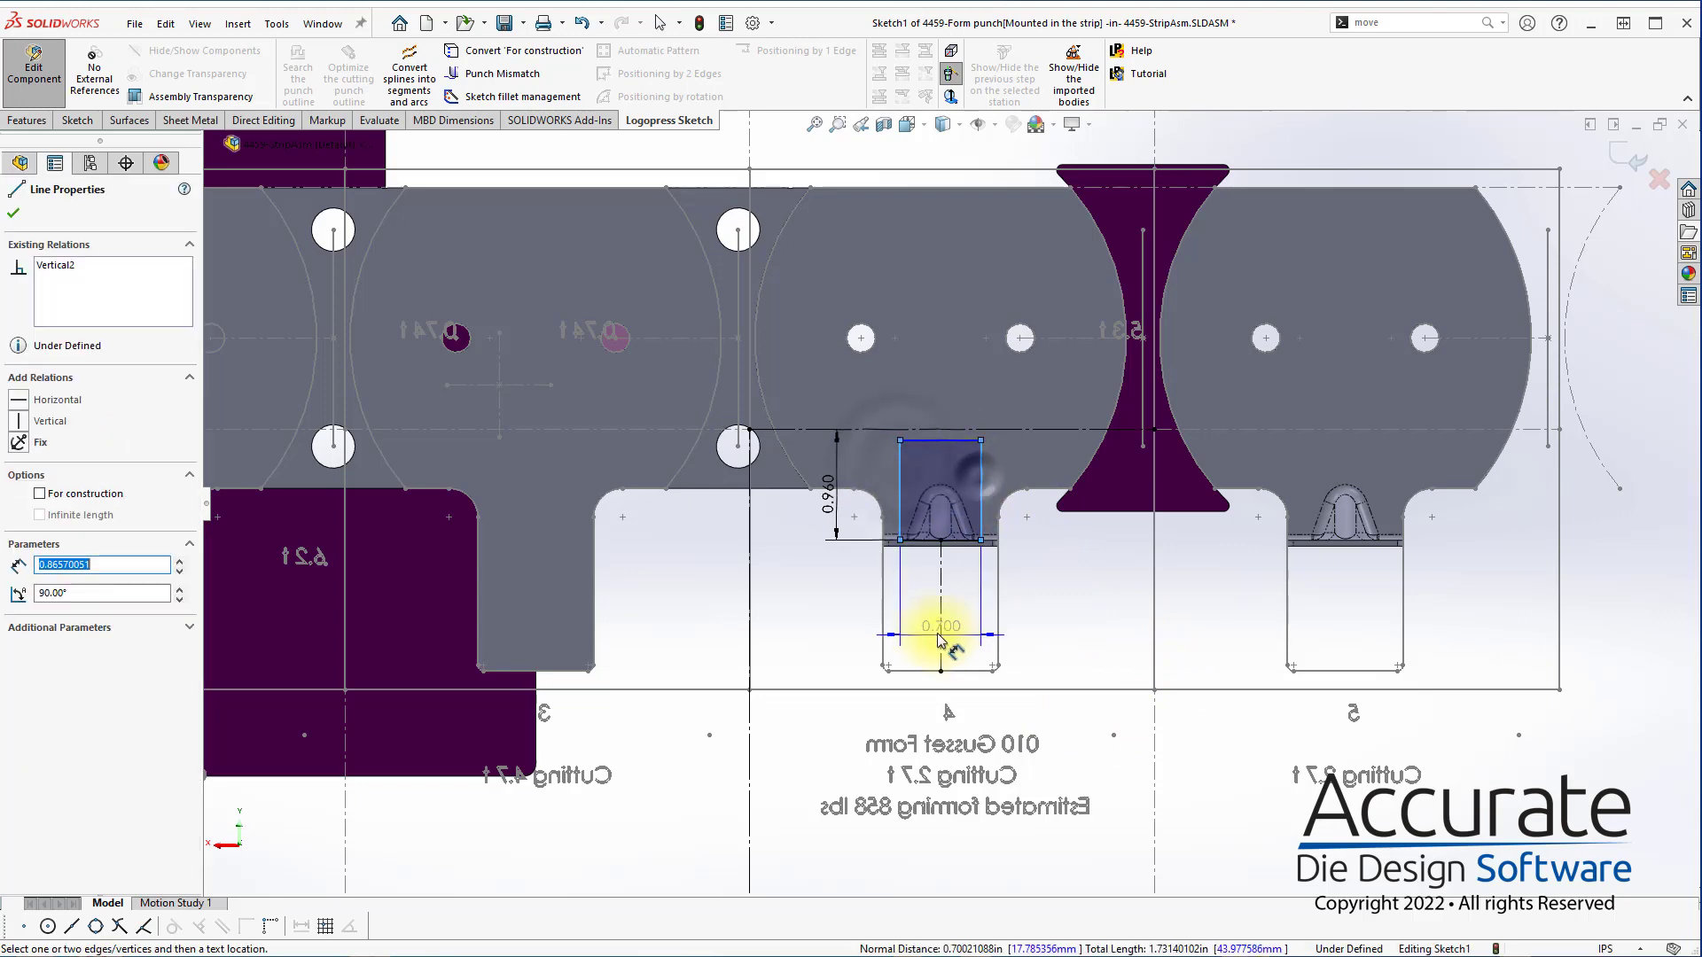
pyautogui.click(915, 623)
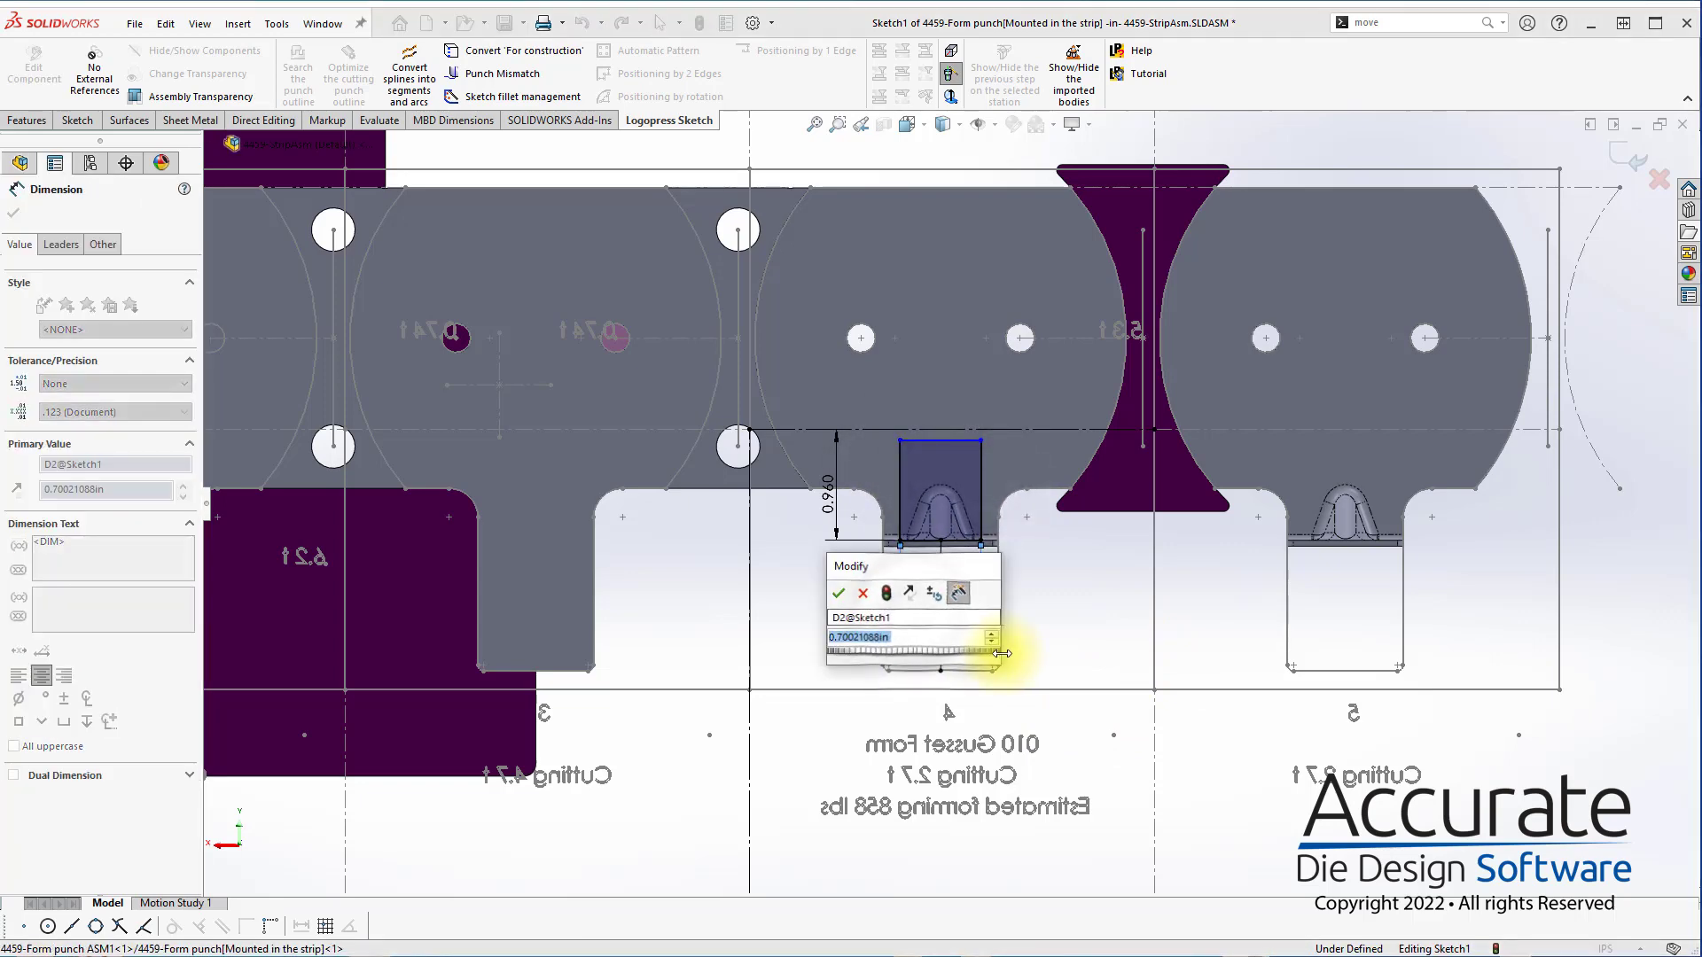
pyautogui.write('1.5')
pyautogui.press('Return')
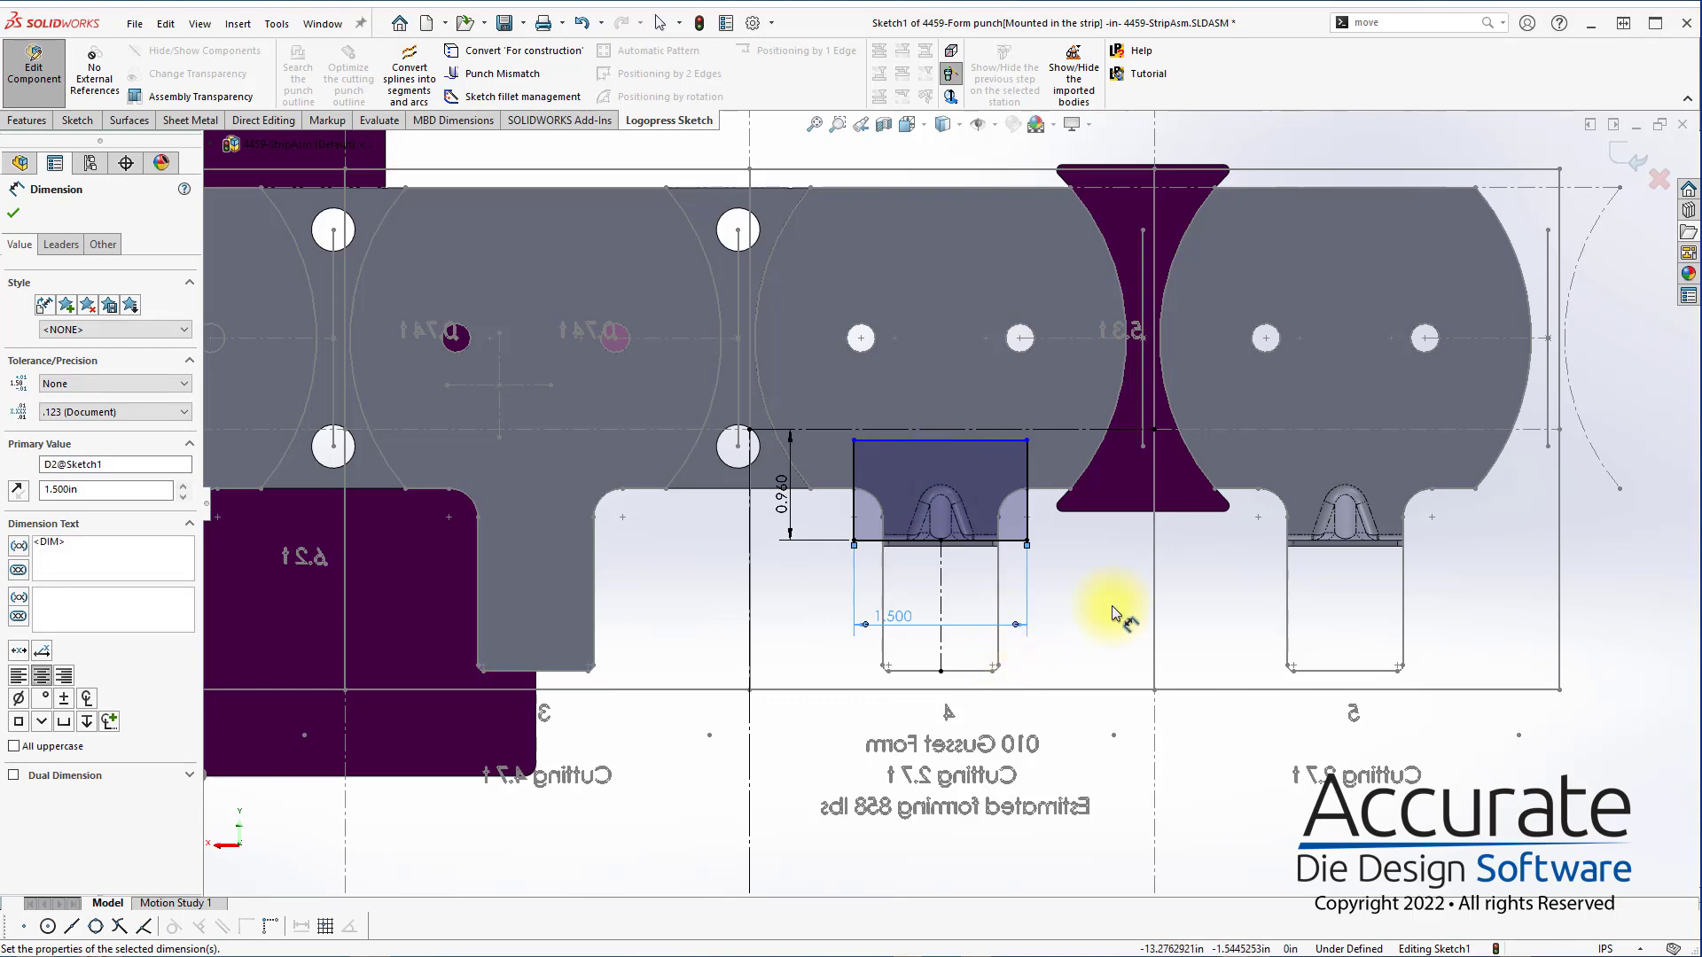
# Dimension the rectangle's height as 1.5 in and finish the punch profile sketch
pyautogui.click(1028, 483)
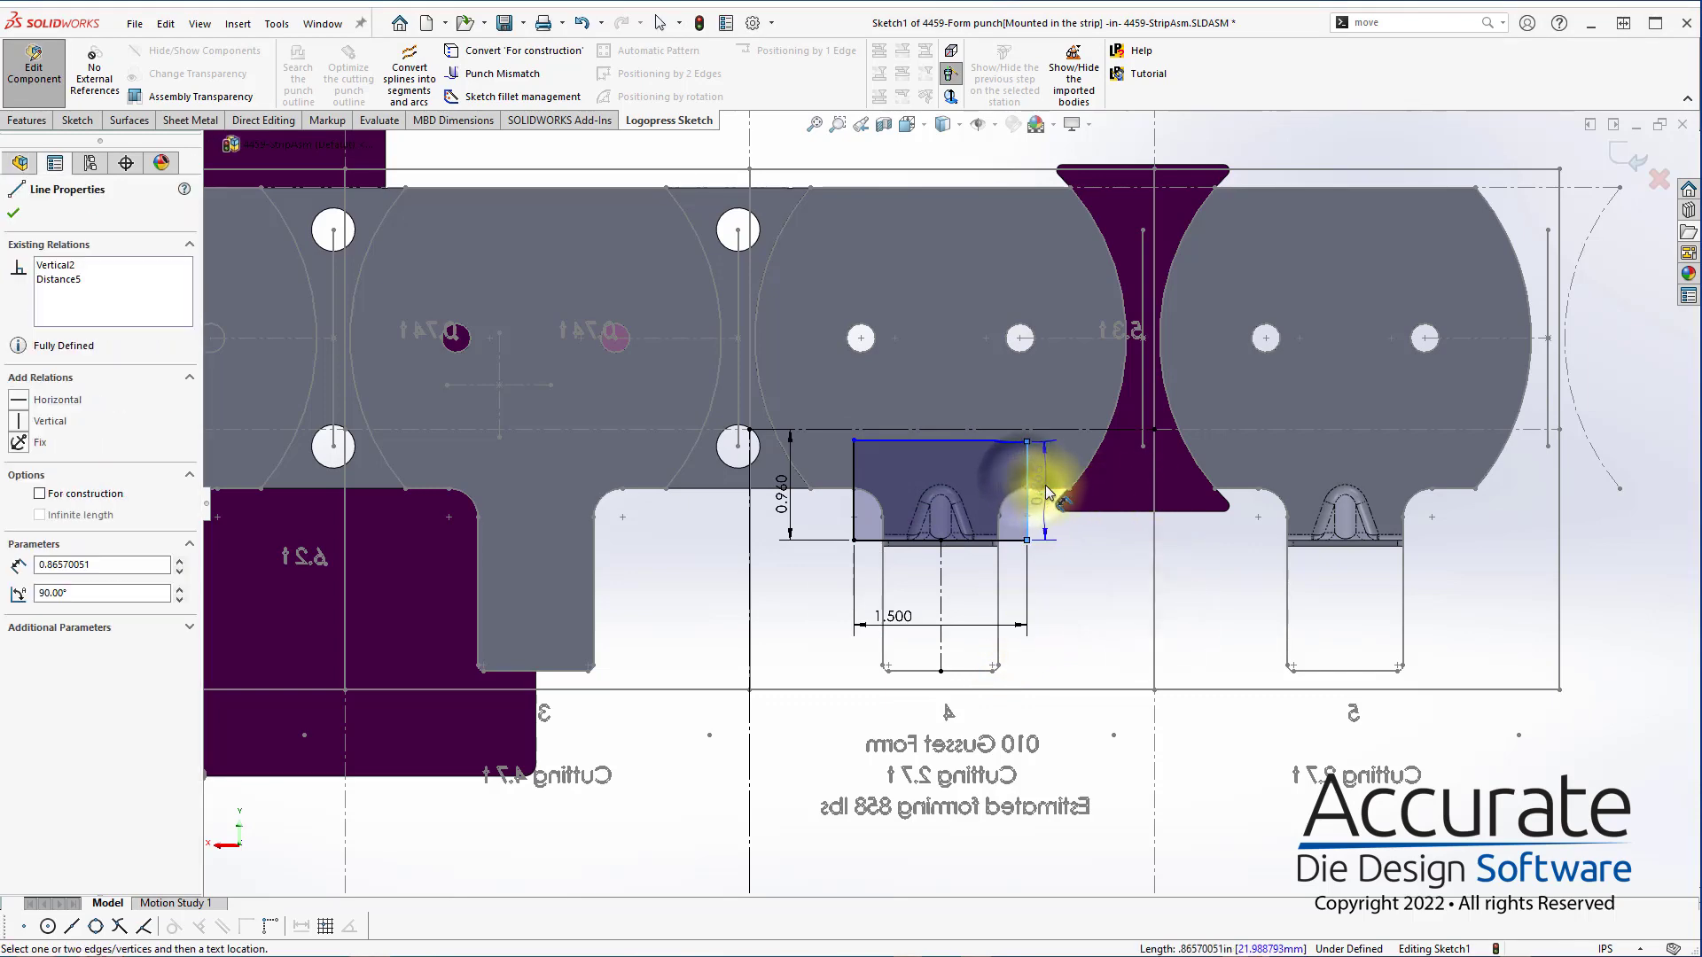
pyautogui.click(1044, 488)
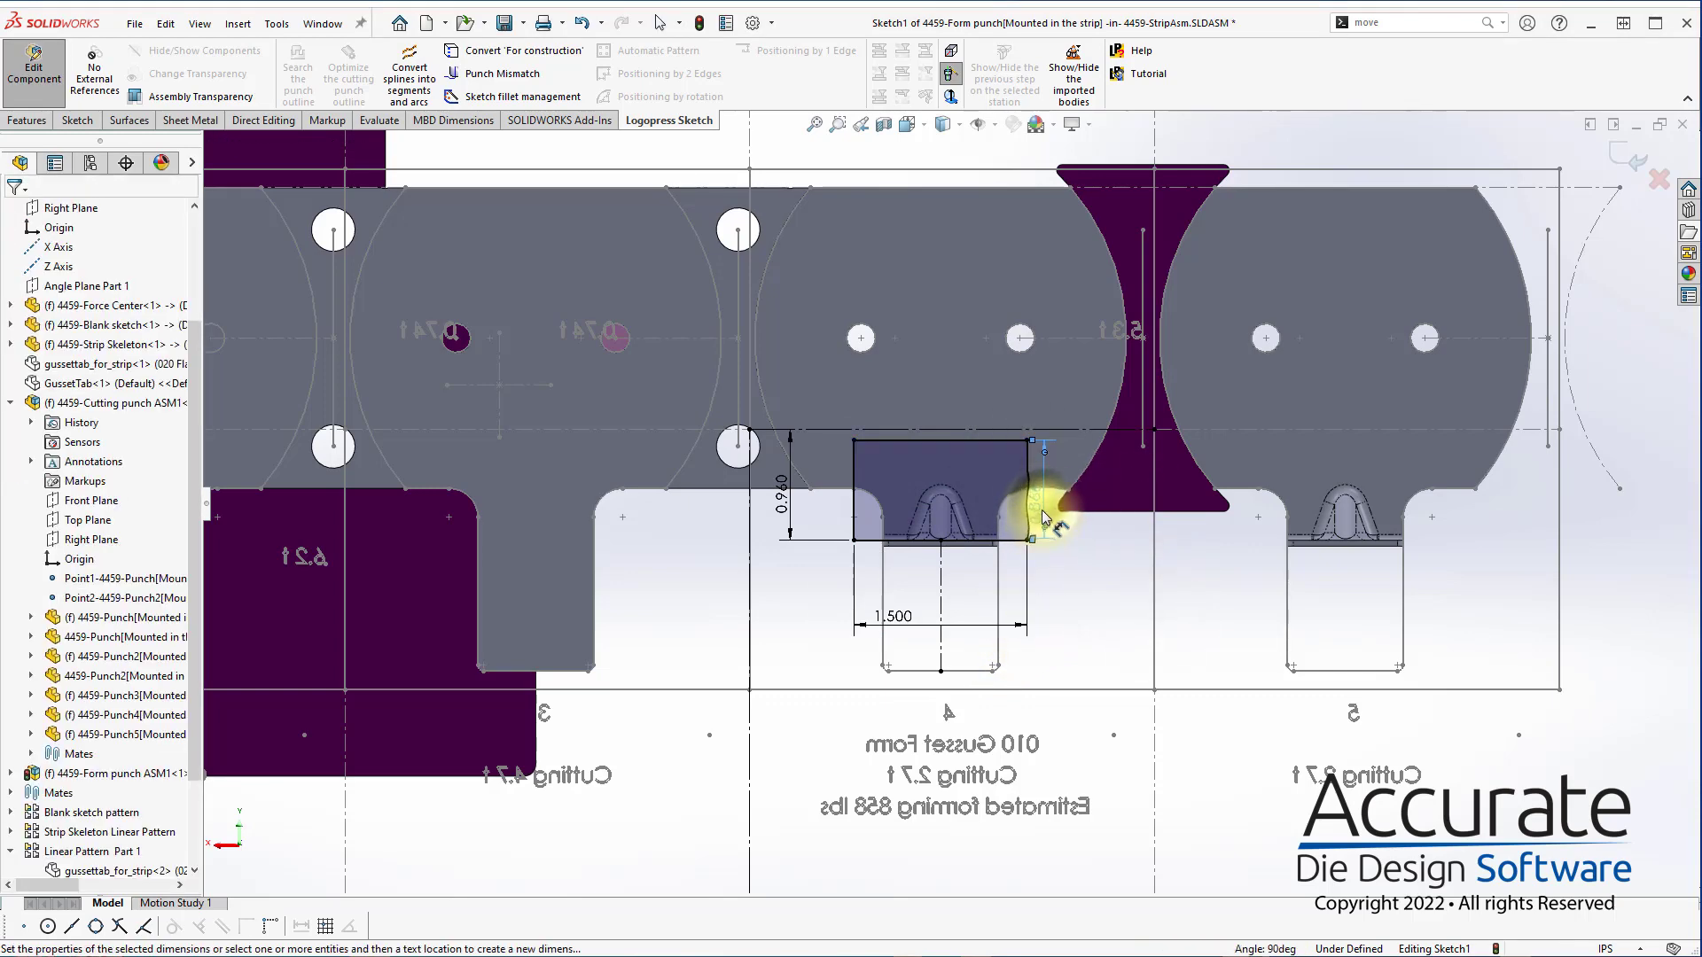
pyautogui.click(1064, 509)
pyautogui.write('1.5')
pyautogui.press('Return')
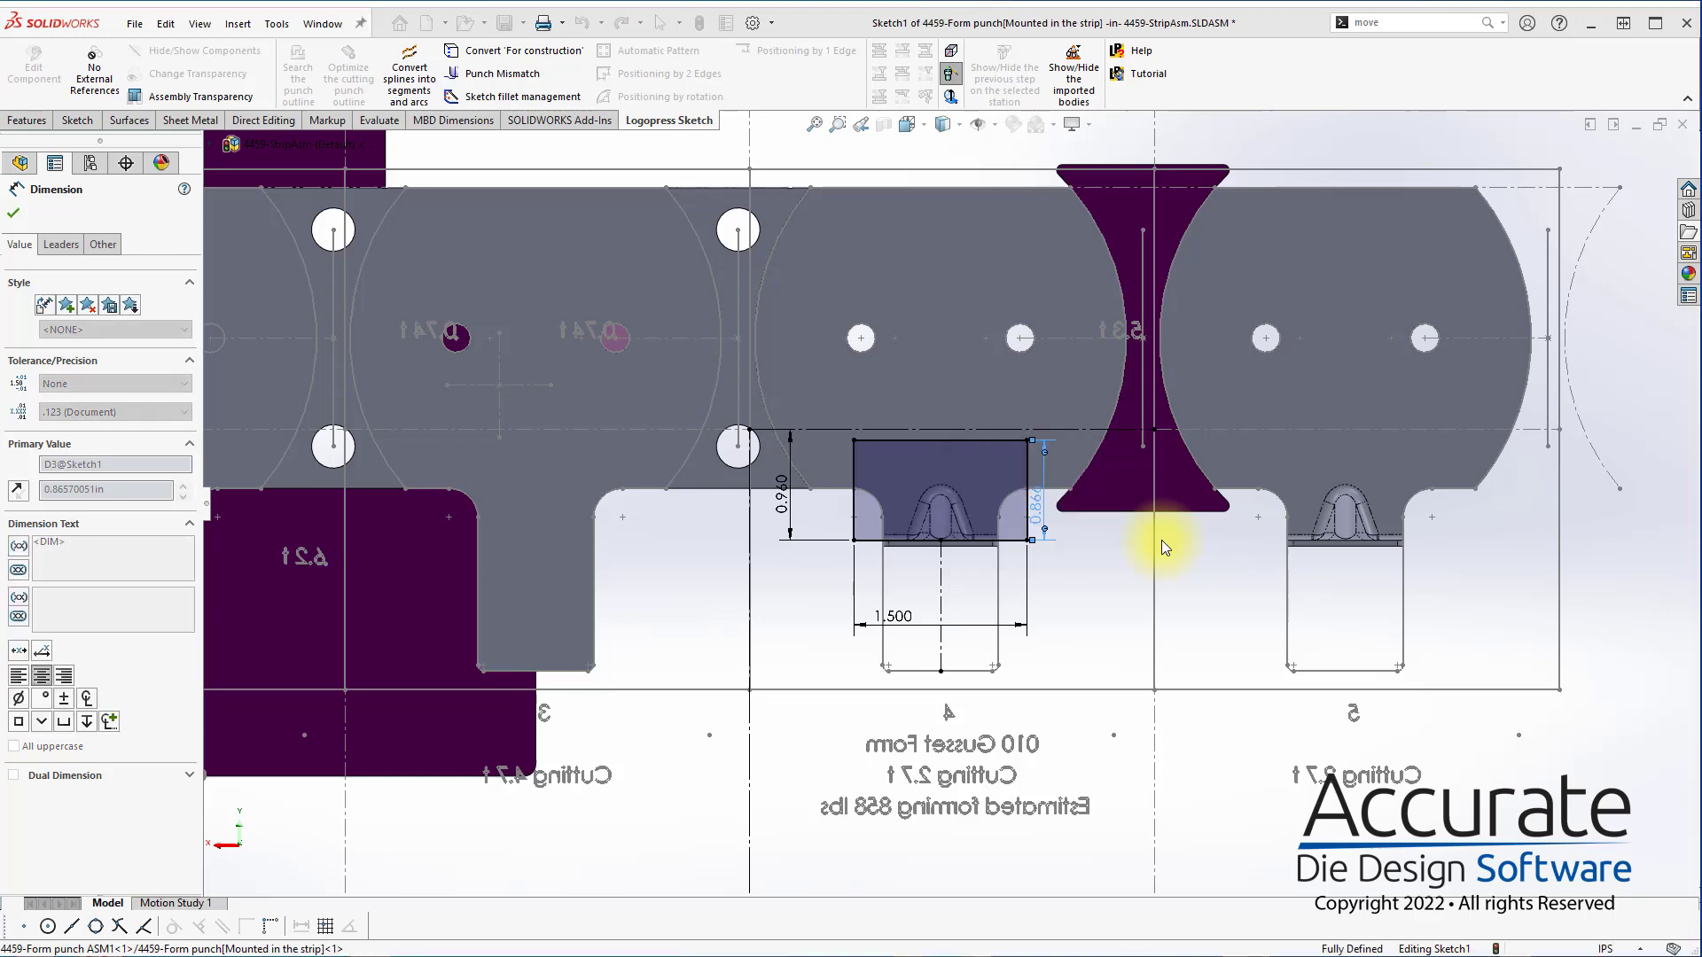
pyautogui.click(1650, 182)
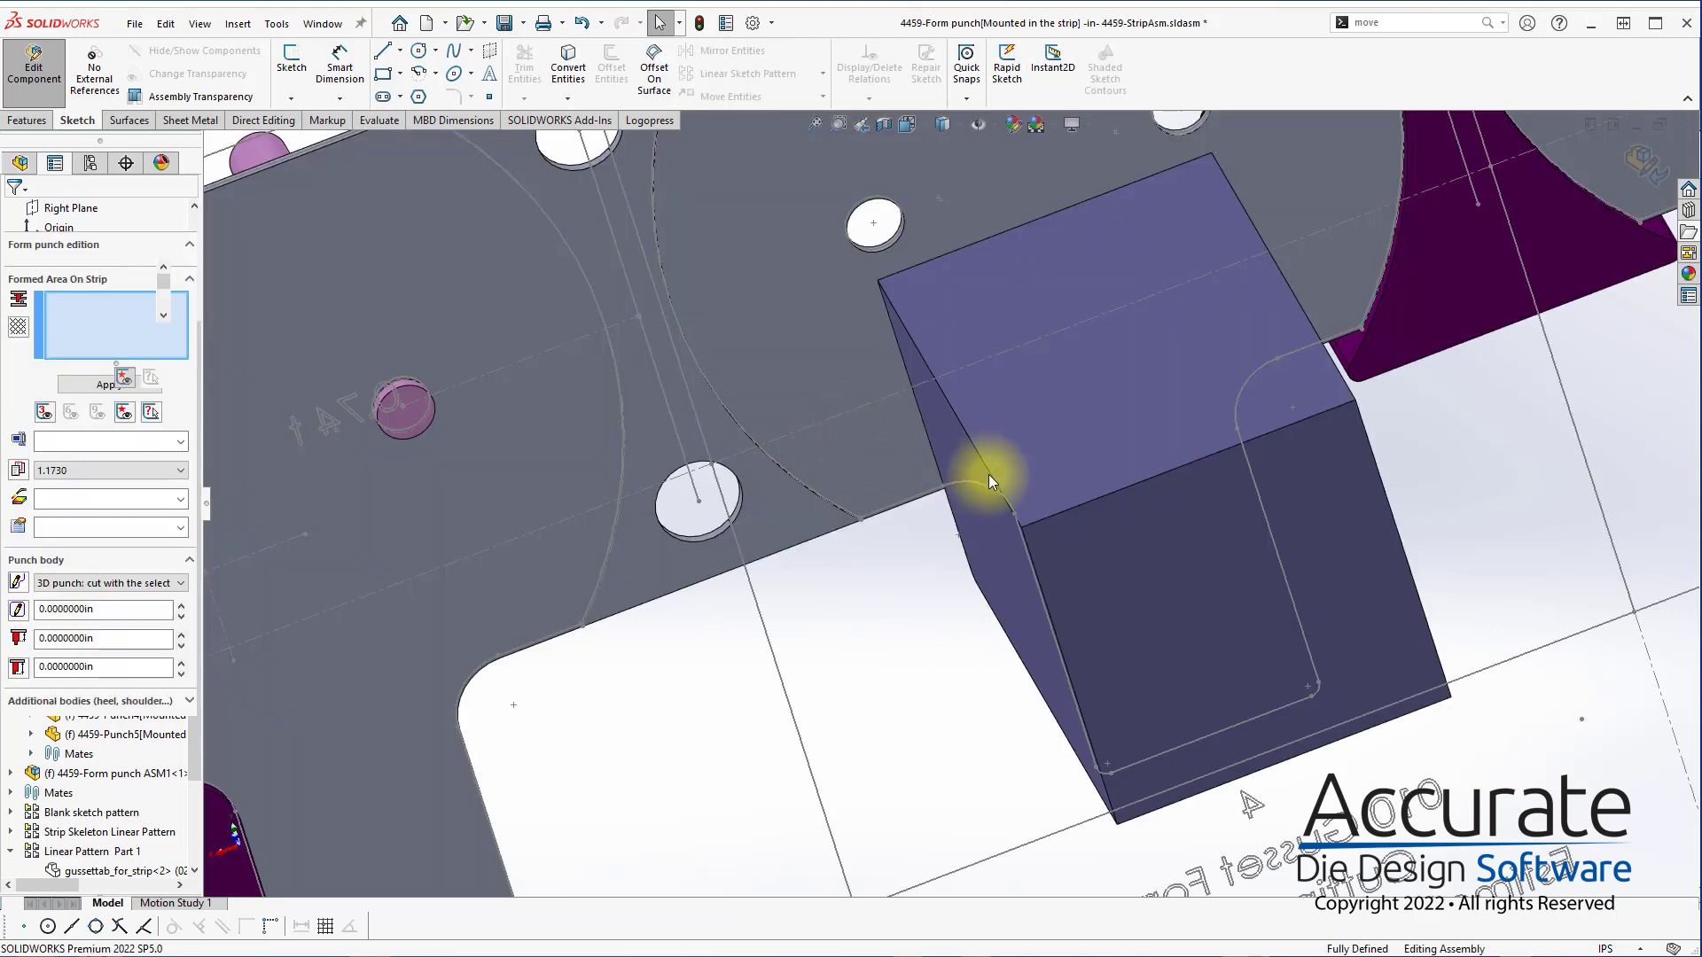
# Check the form punch body beneath the gusset form and accept the form punch definition
pyautogui.scroll(3, 1032, 530)
pyautogui.moveTo(1032, 530); pyautogui.dragTo(1157, 452, button='middle')
pyautogui.scroll(-6, 963, 588)
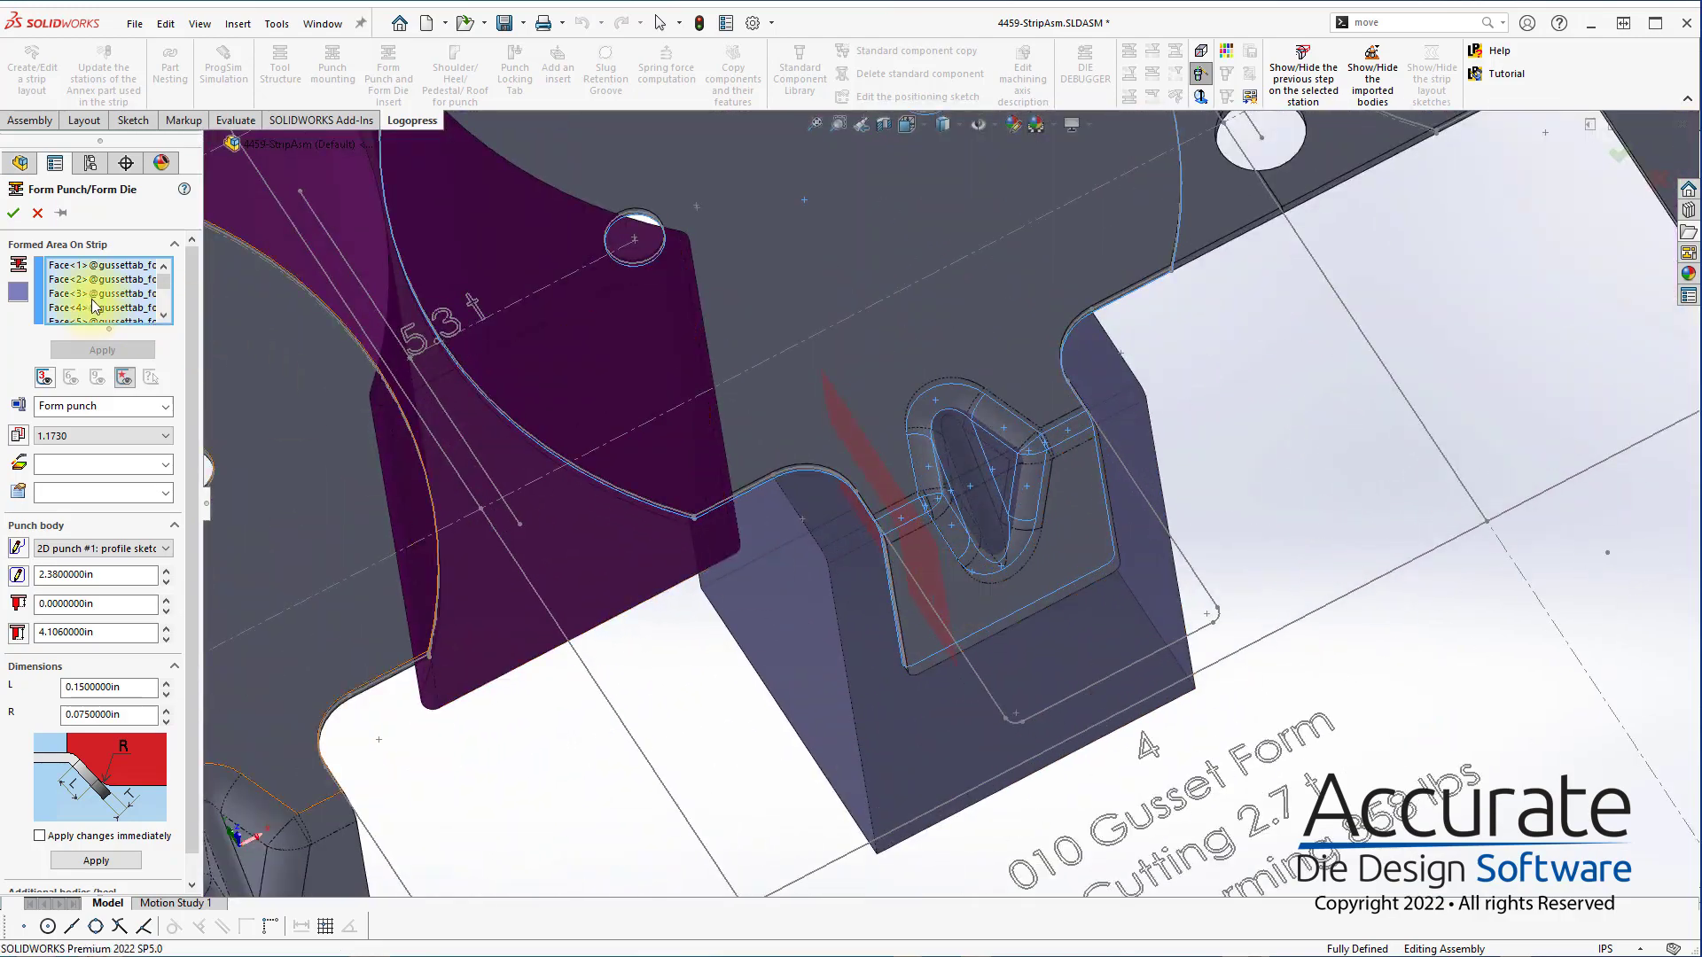
pyautogui.click(13, 215)
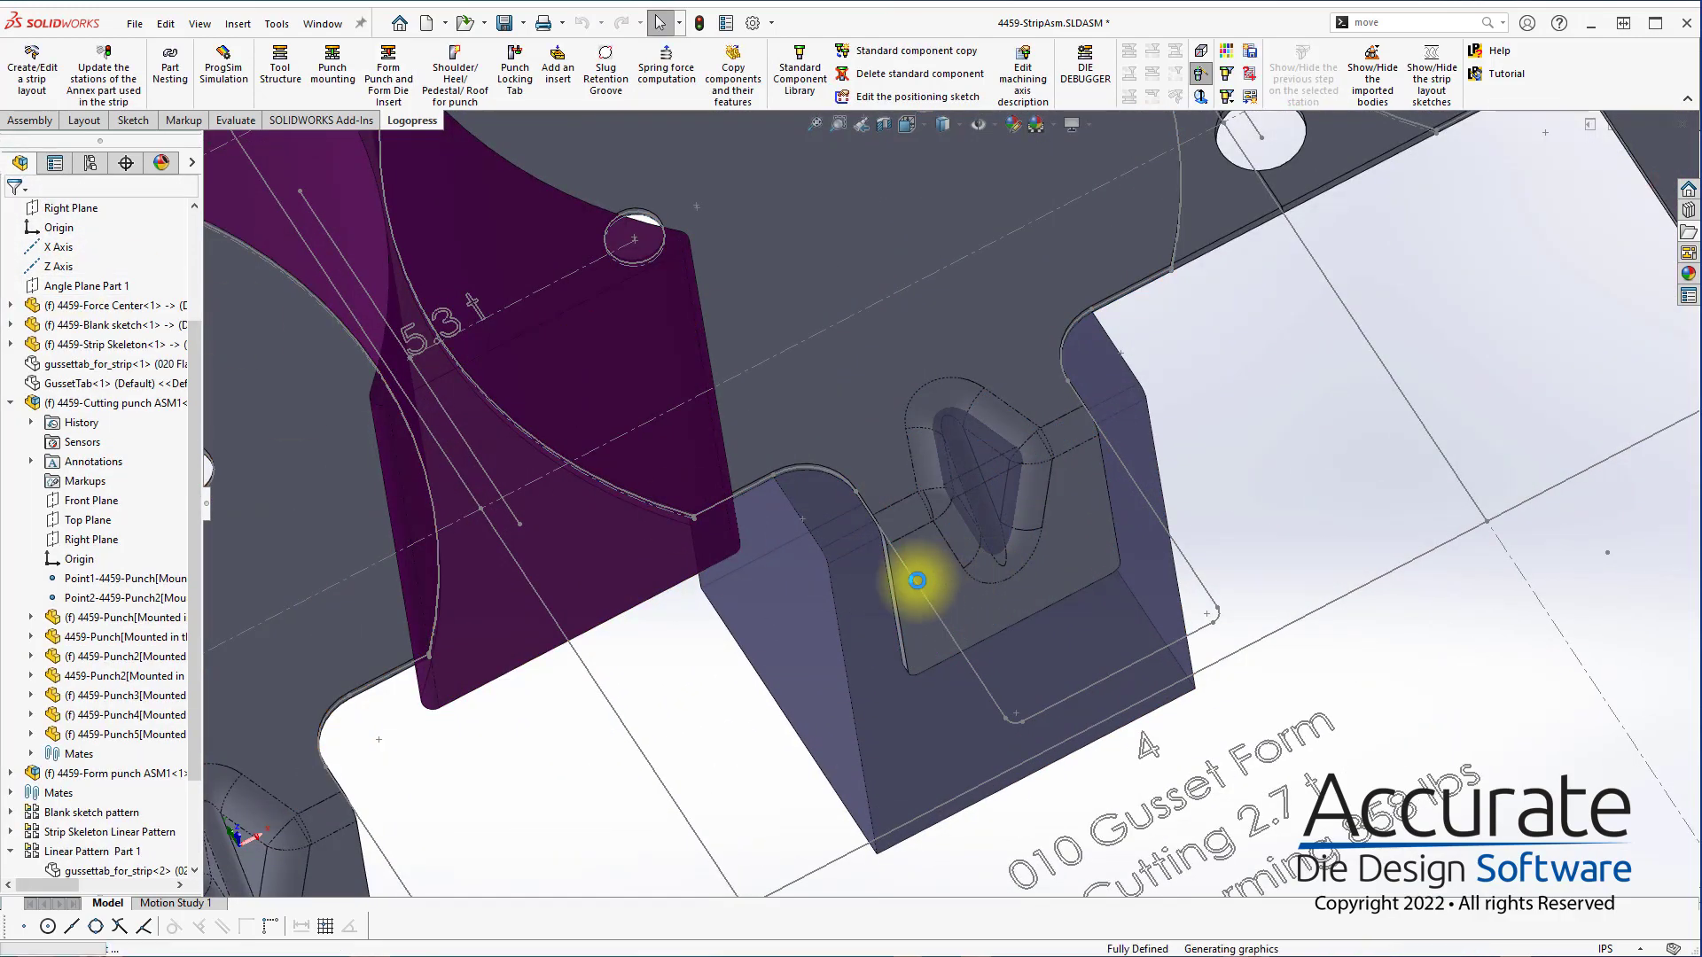
# Isolate the form punch at the gusset form station and edit that part in the context of the strip assembly
pyautogui.rightClick(880, 620)
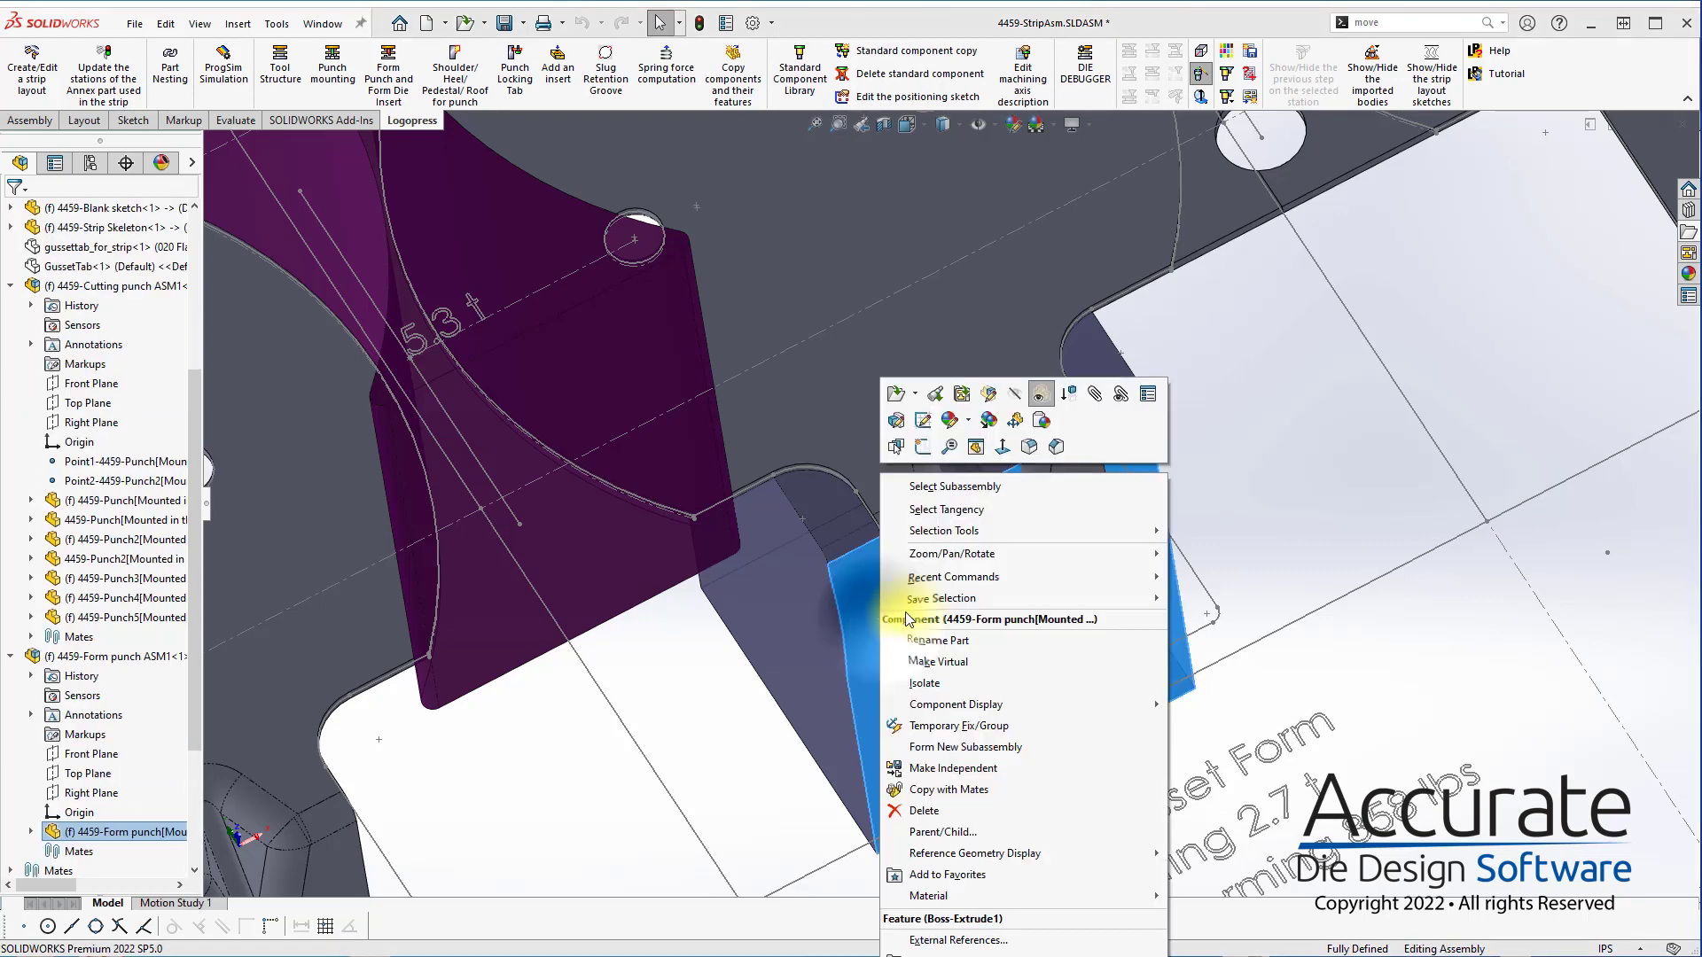
pyautogui.click(941, 683)
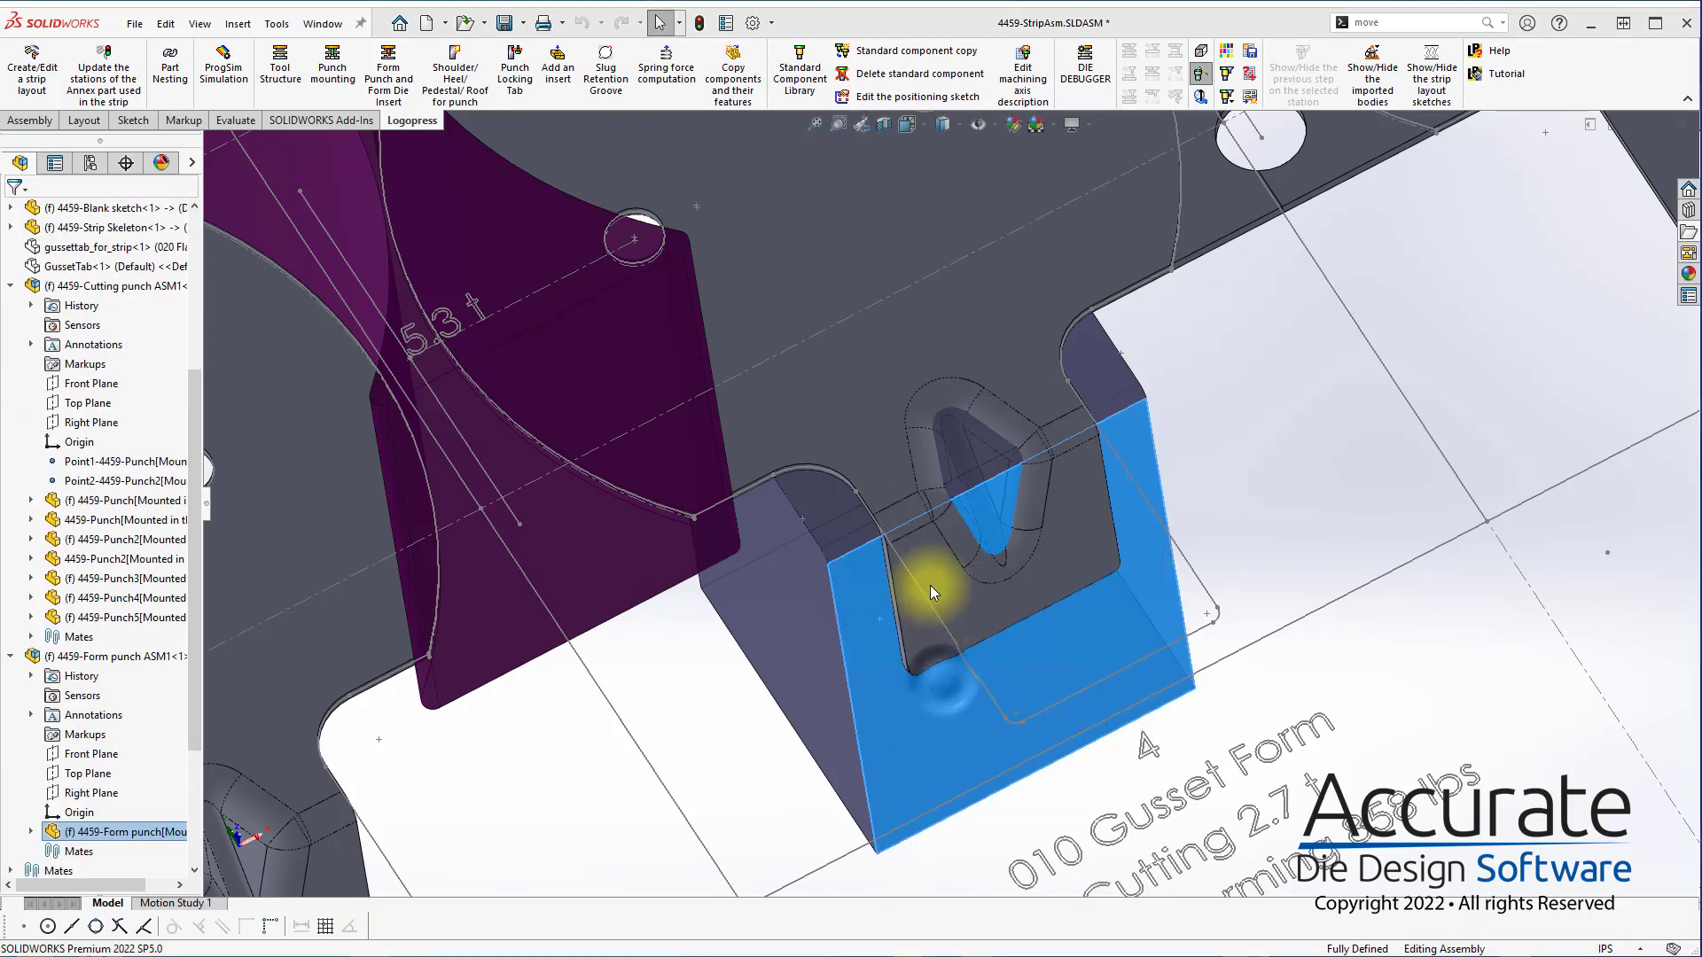
pyautogui.click(891, 560)
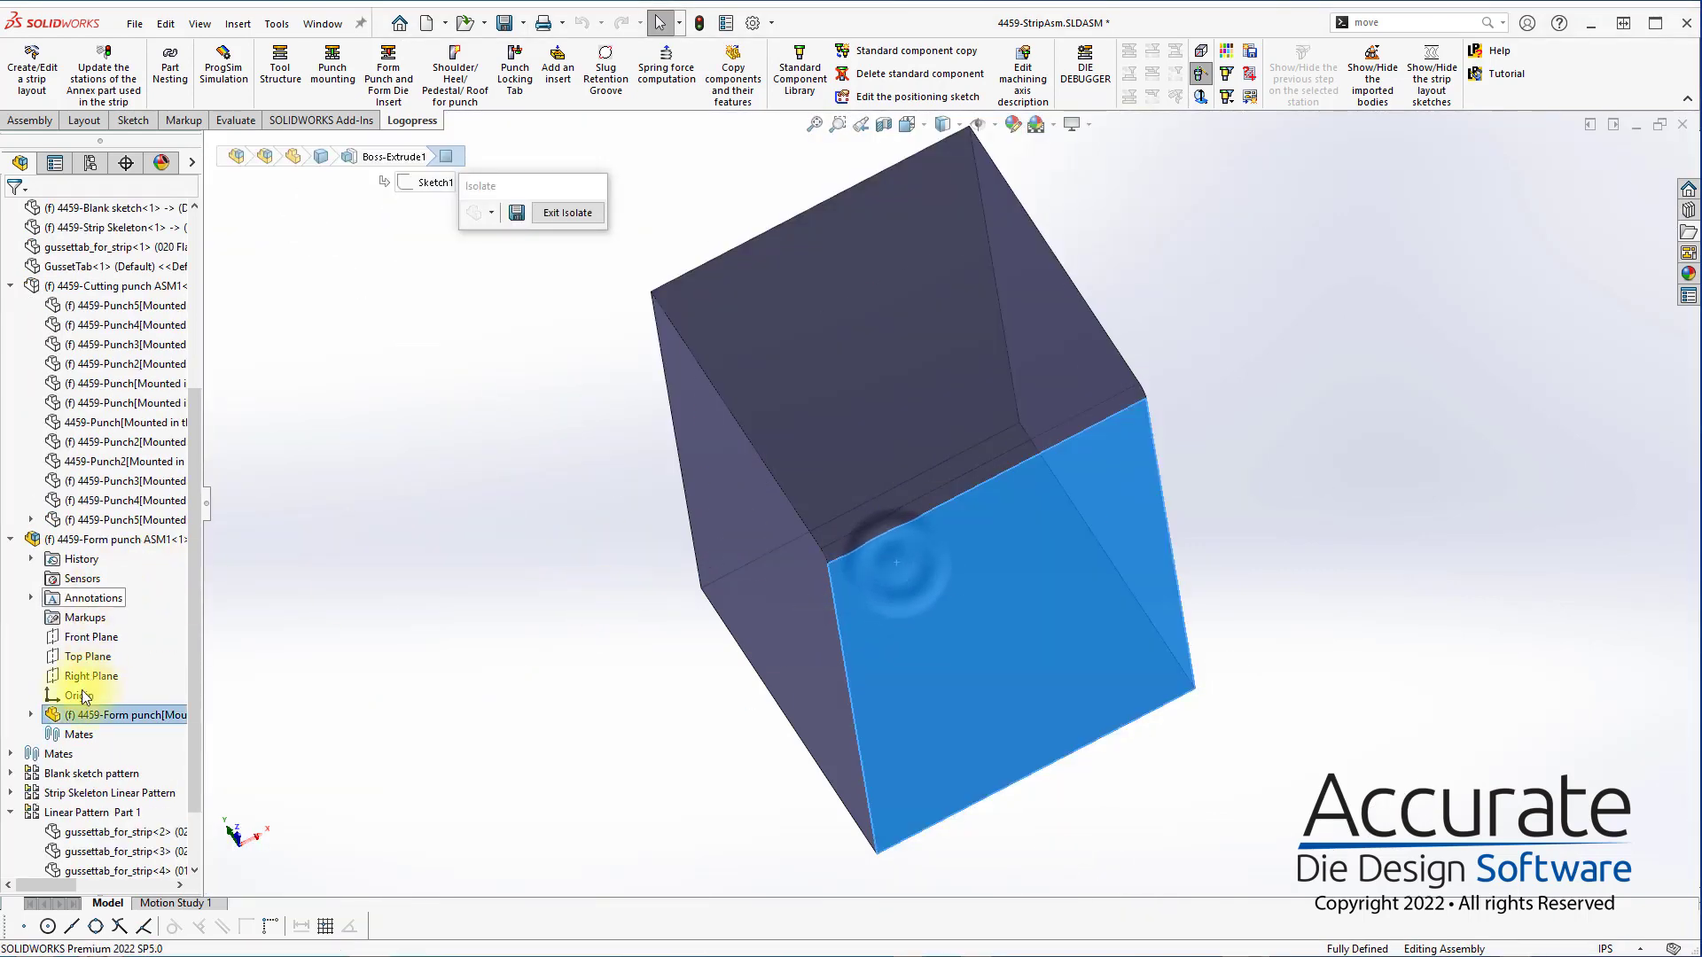
pyautogui.click(31, 714)
pyautogui.rightClick(121, 519)
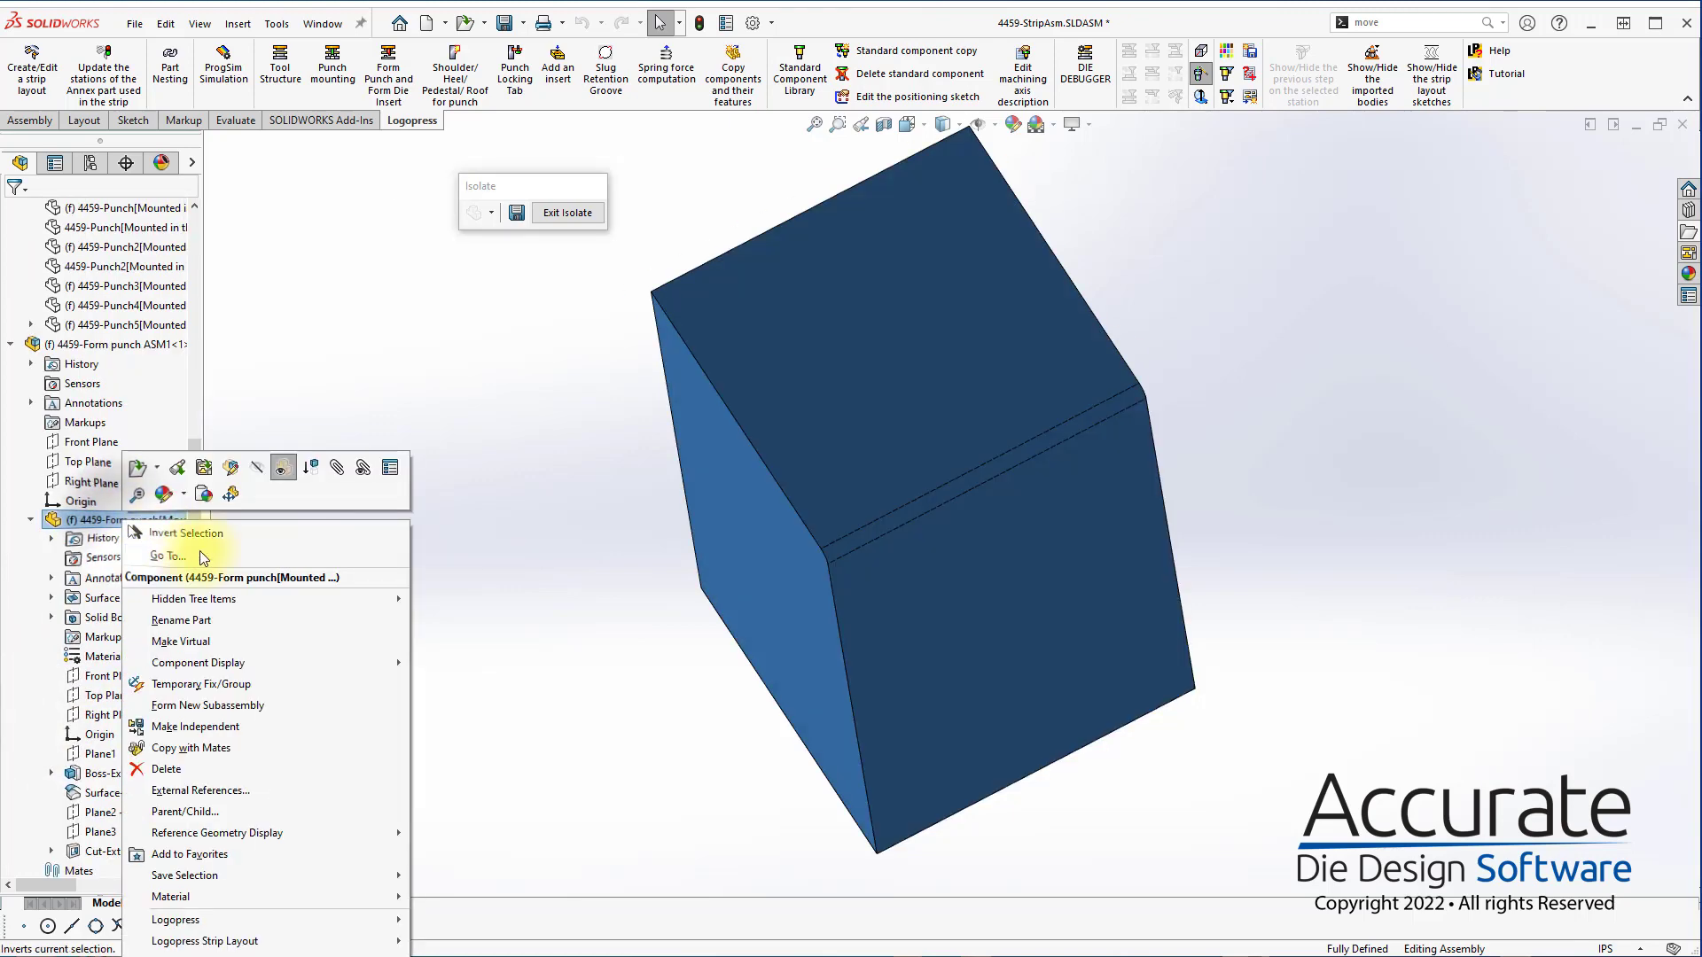
pyautogui.click(207, 468)
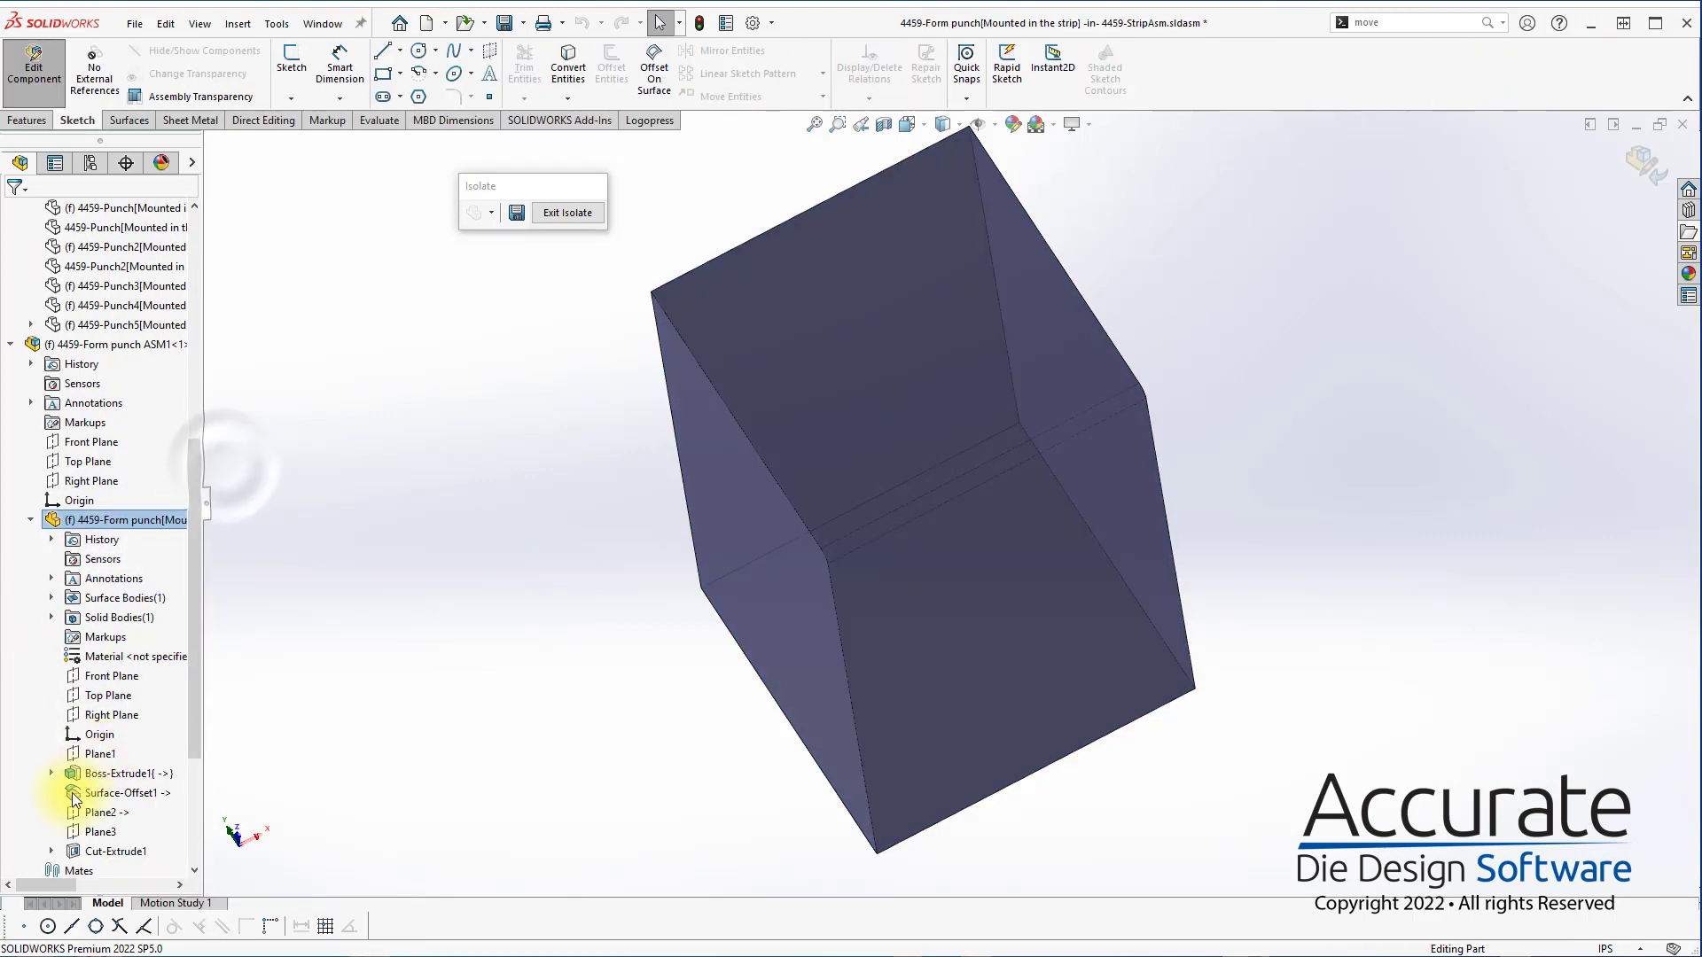
# Cut the form punch solid with the Surface-Offset1 surface body and inspect the gusset-shaped punch face
pyautogui.click(116, 795)
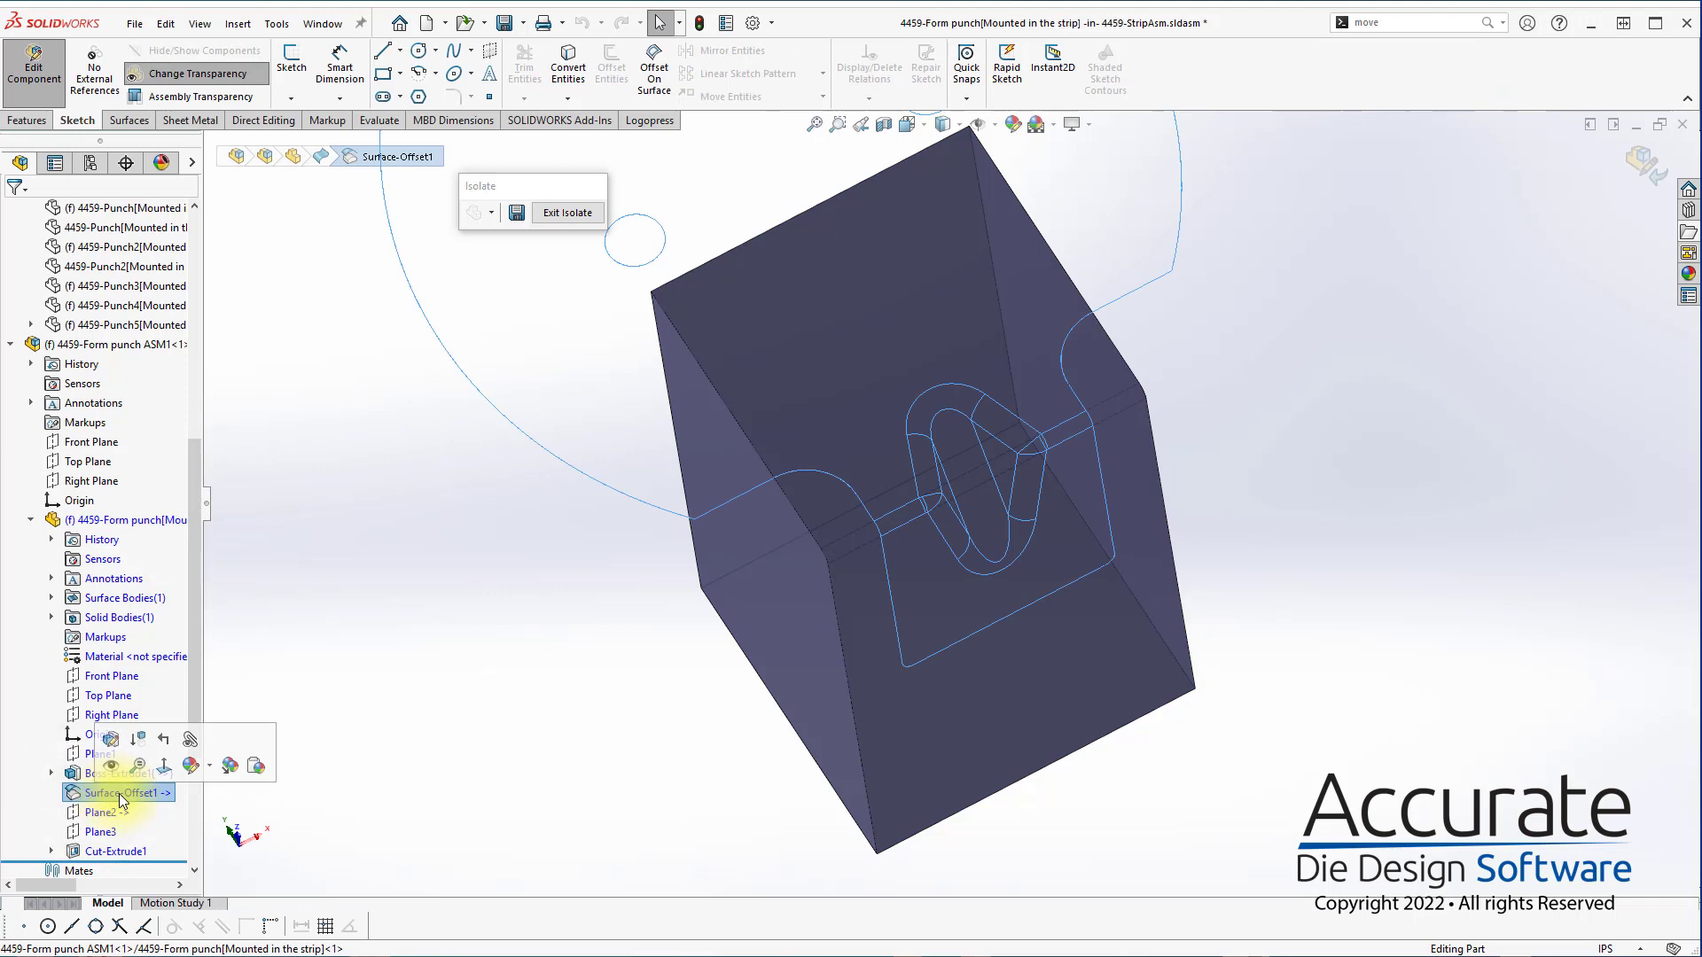
pyautogui.click(51, 597)
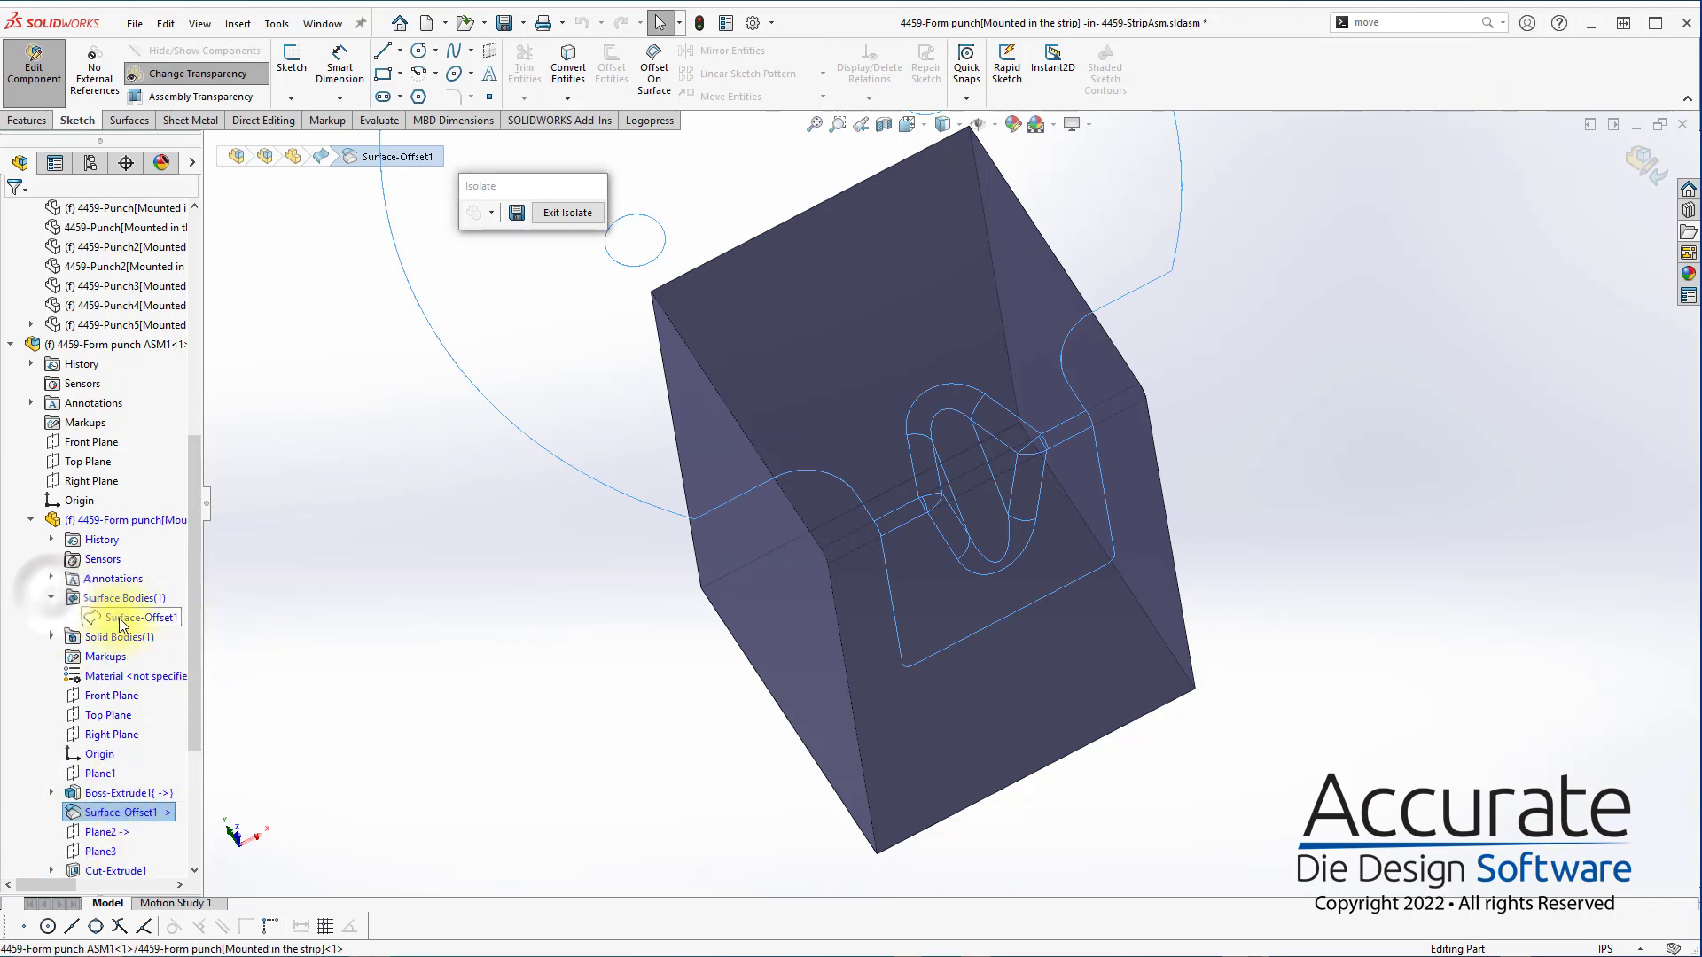
pyautogui.click(133, 617)
pyautogui.click(137, 121)
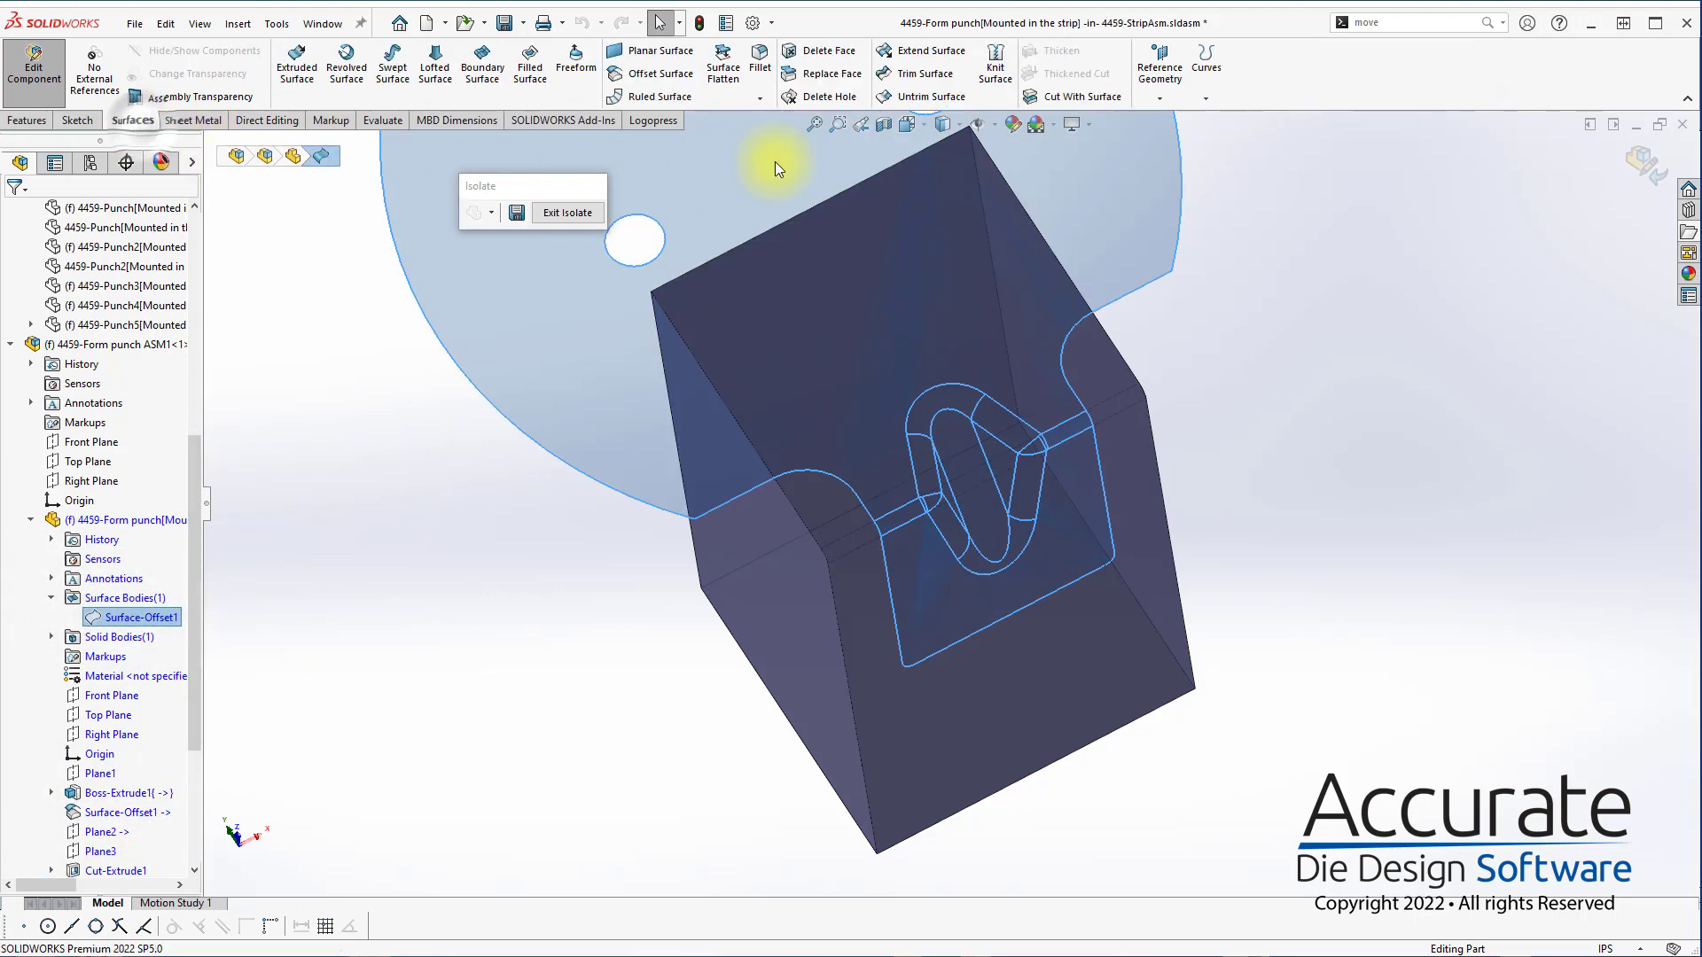
pyautogui.click(1037, 99)
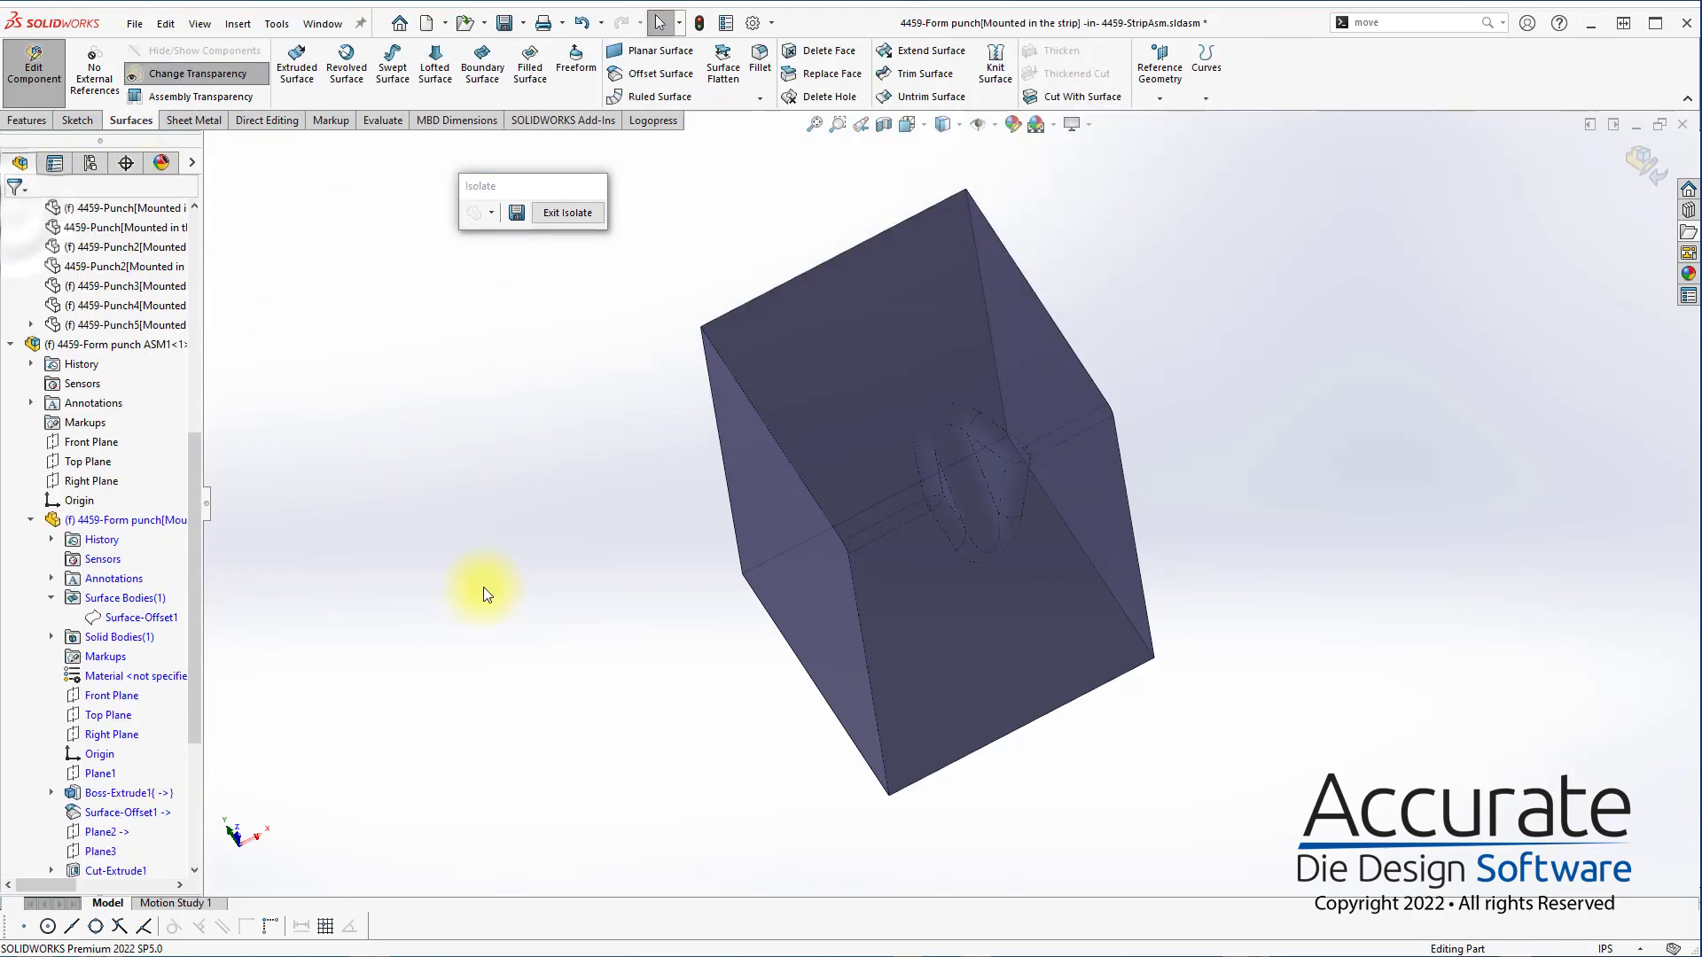
pyautogui.click(482, 587)
pyautogui.moveTo(1096, 571); pyautogui.dragTo(1140, 330, button='middle')
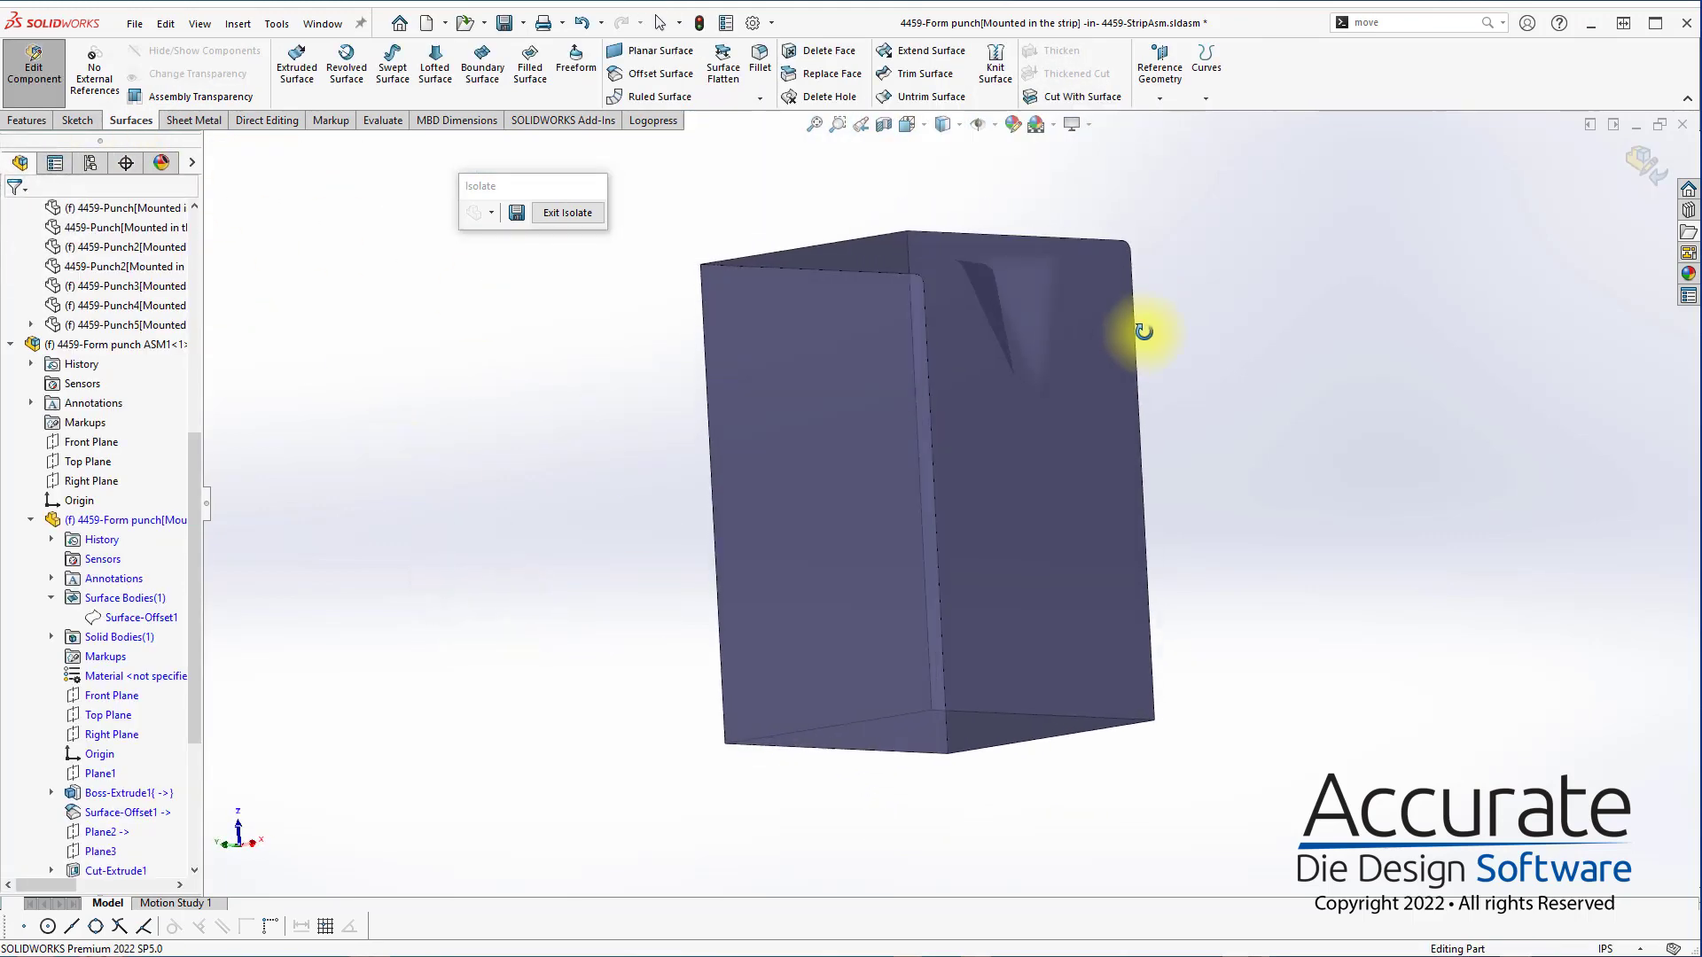
# Exit isolation, finish editing the form punch part and save the strip assembly with all modified documents
pyautogui.click(550, 214)
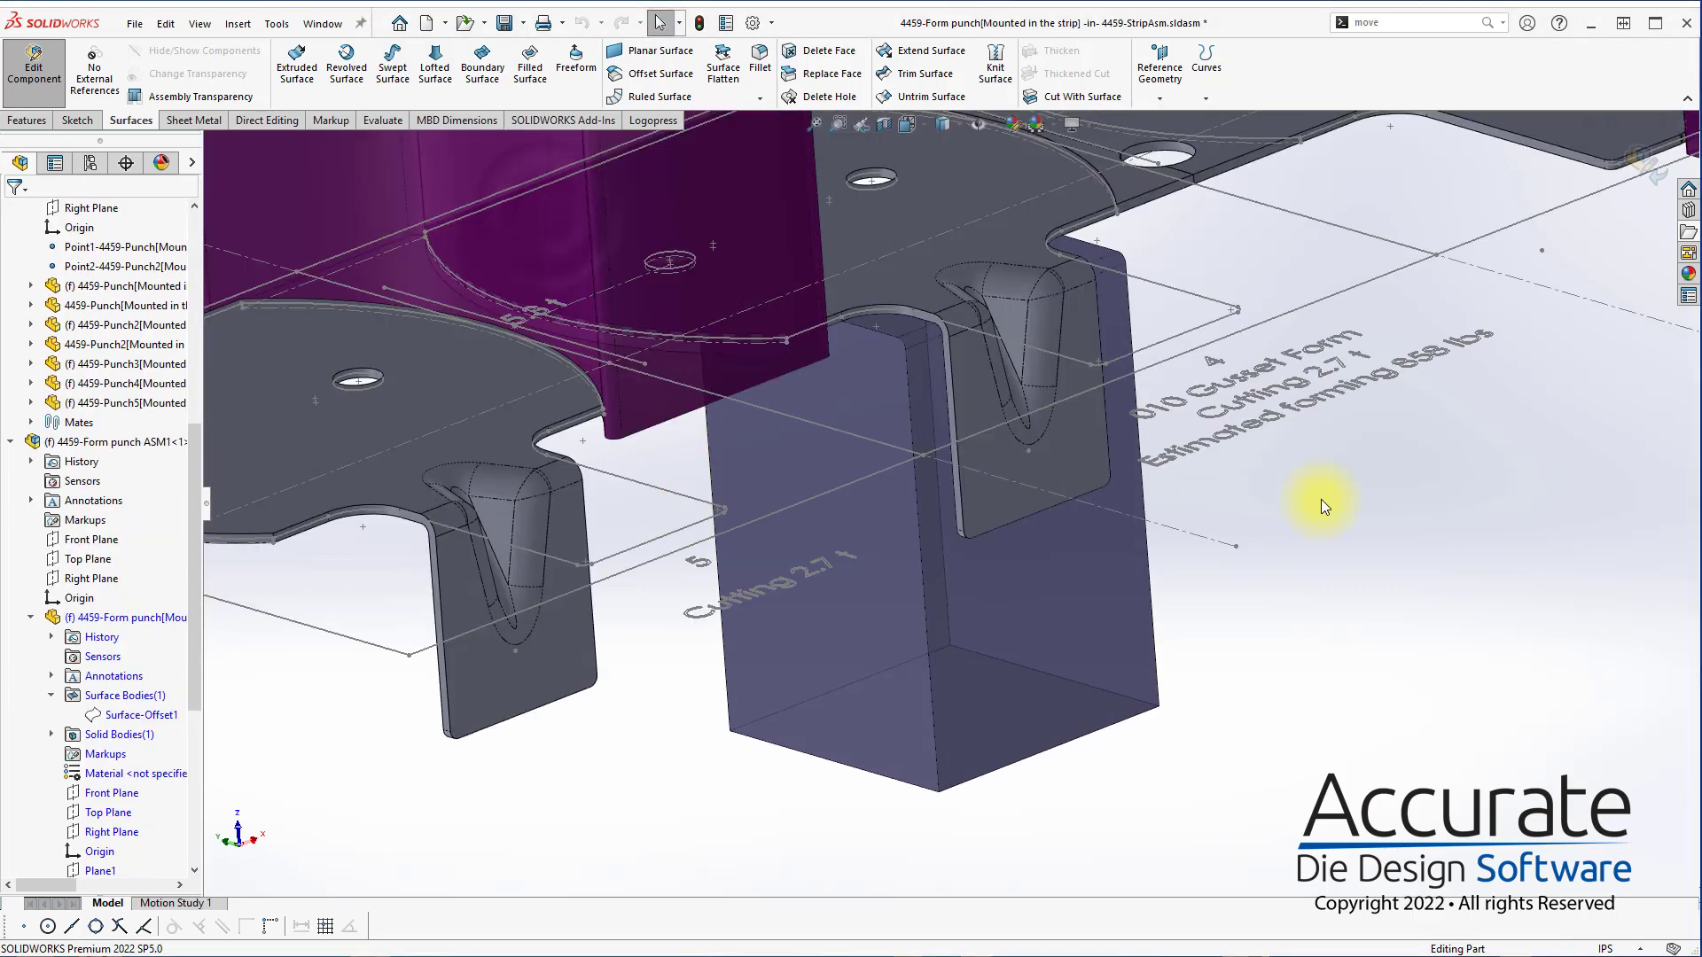
pyautogui.scroll(5, 1320, 498)
pyautogui.click(1320, 500)
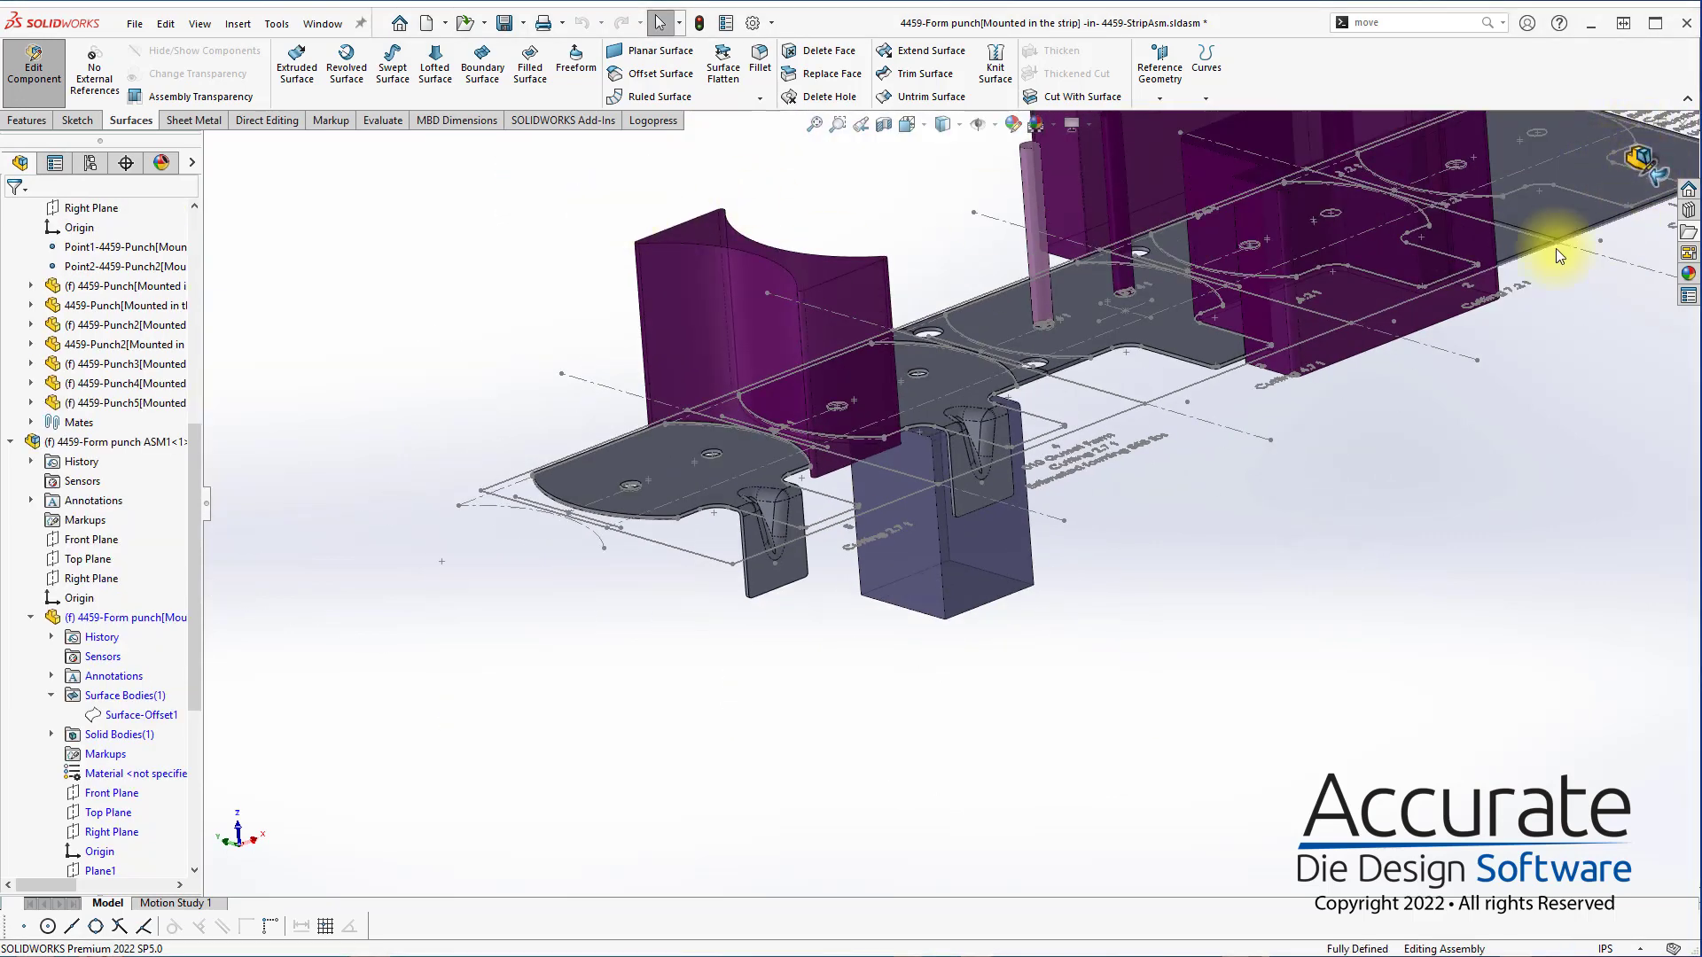
pyautogui.hotkey('ctrl', 's')
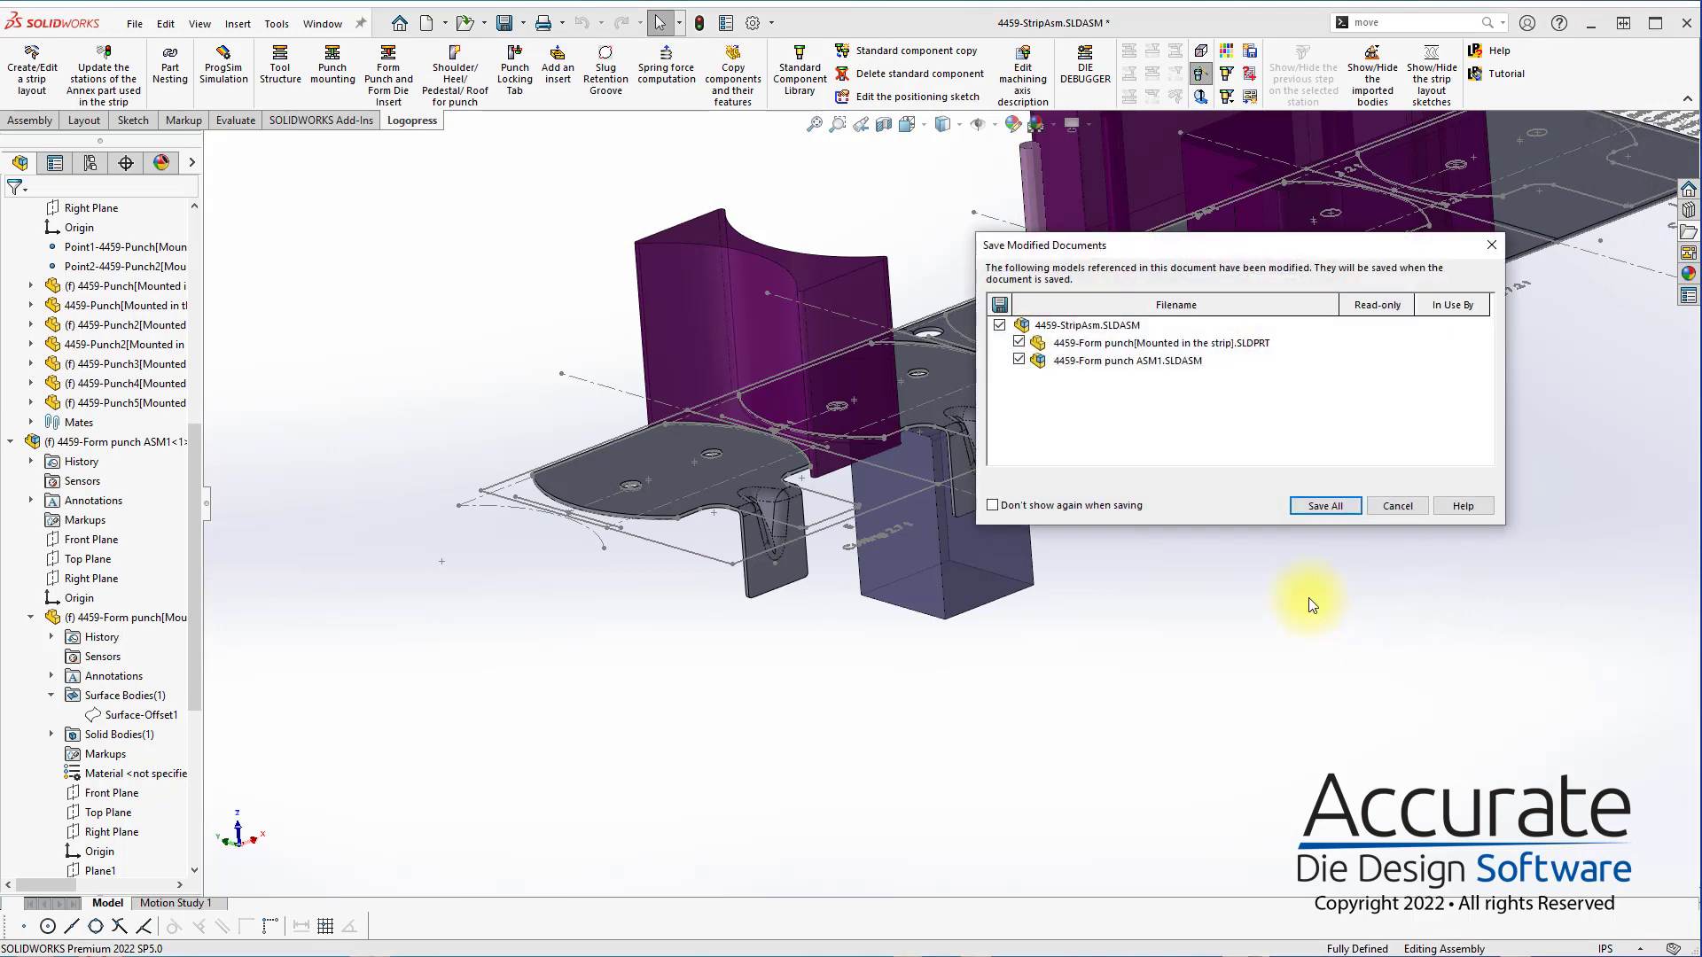
pyautogui.click(1340, 521)
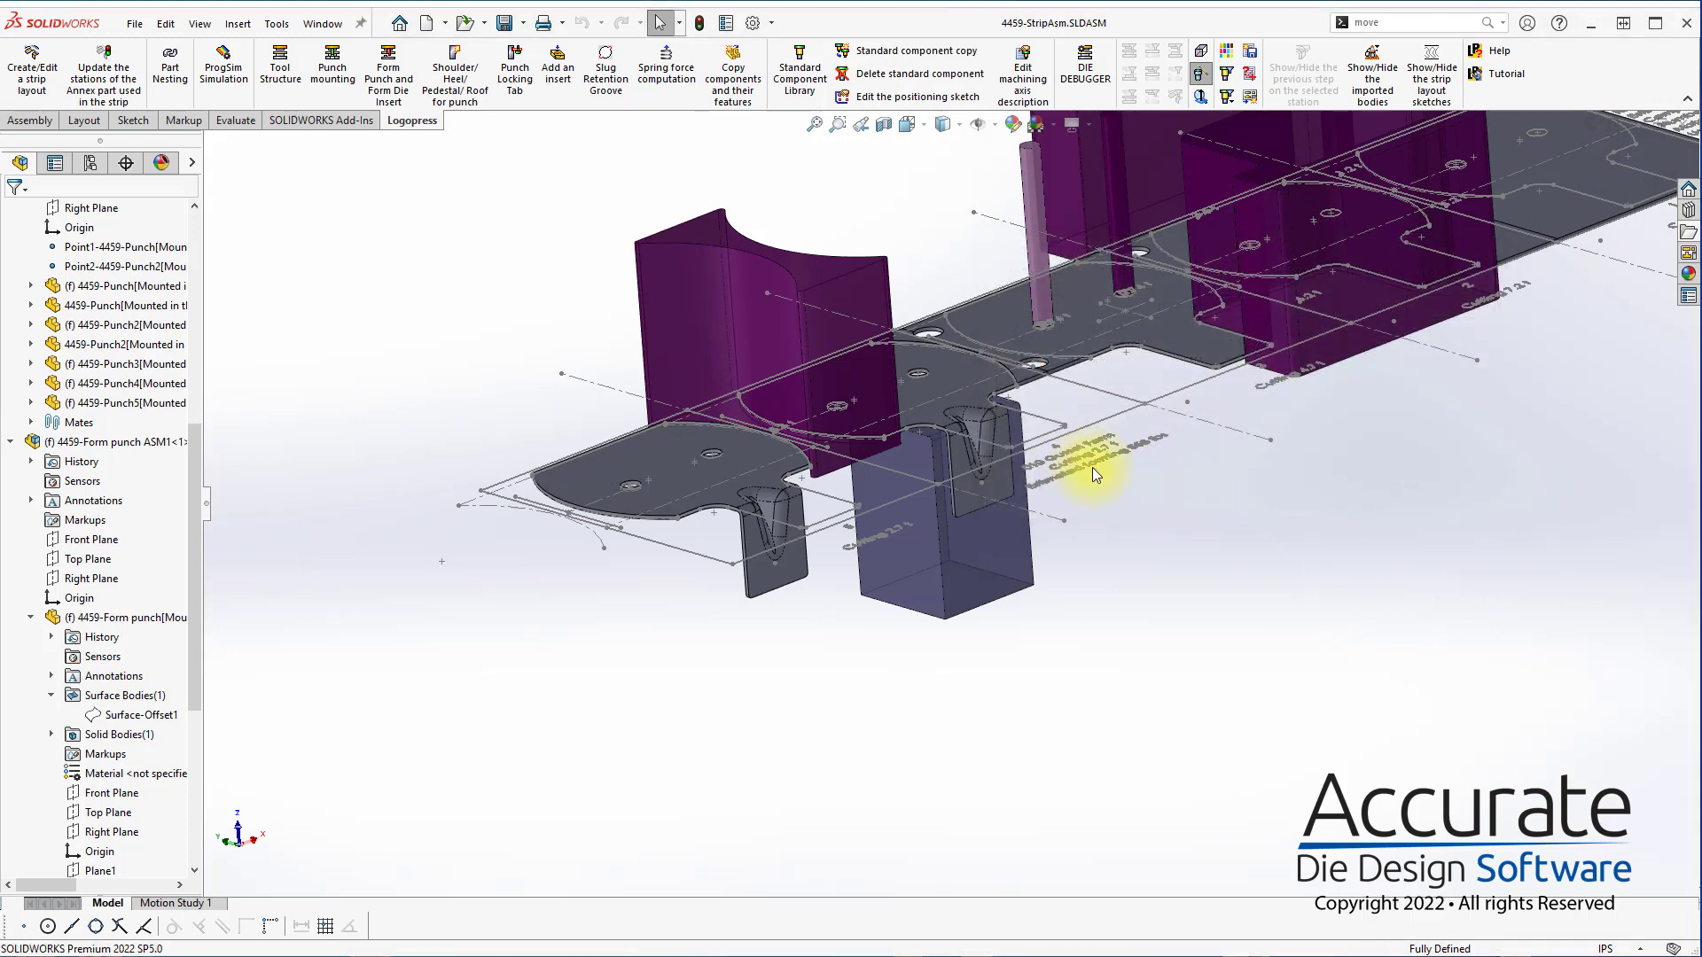
# Start another form punch definition and select all tangent faces of the station 4 gusset part as the formed area
pyautogui.scroll(-3, 992, 375)
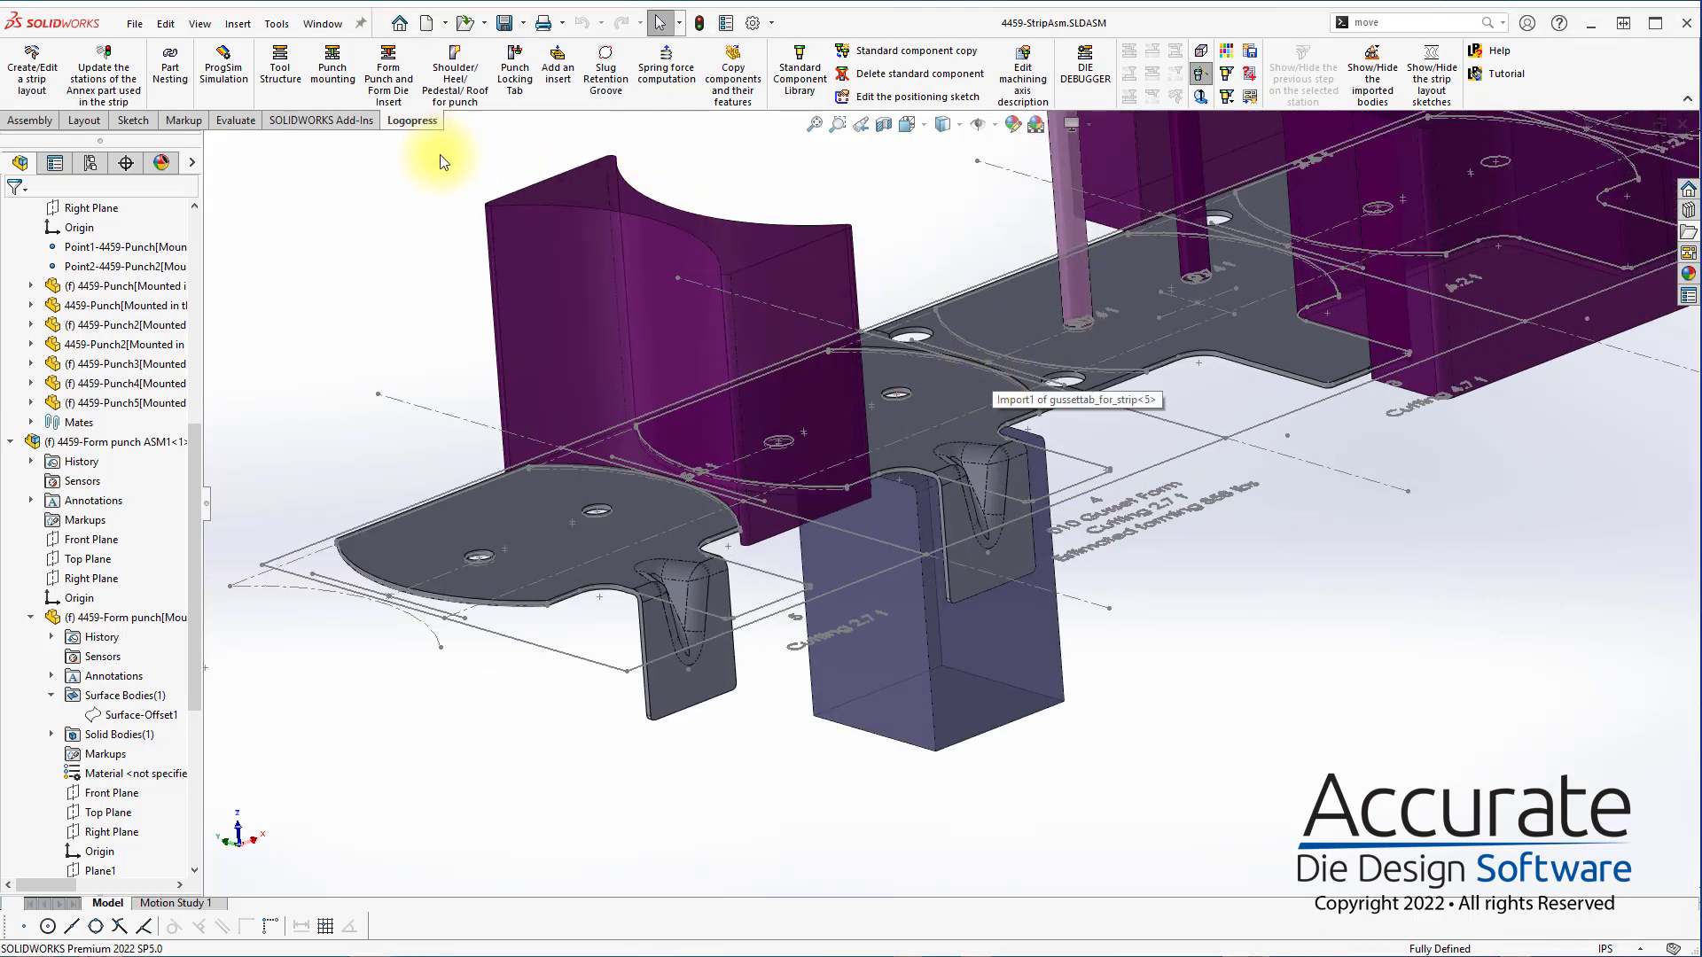
pyautogui.click(394, 84)
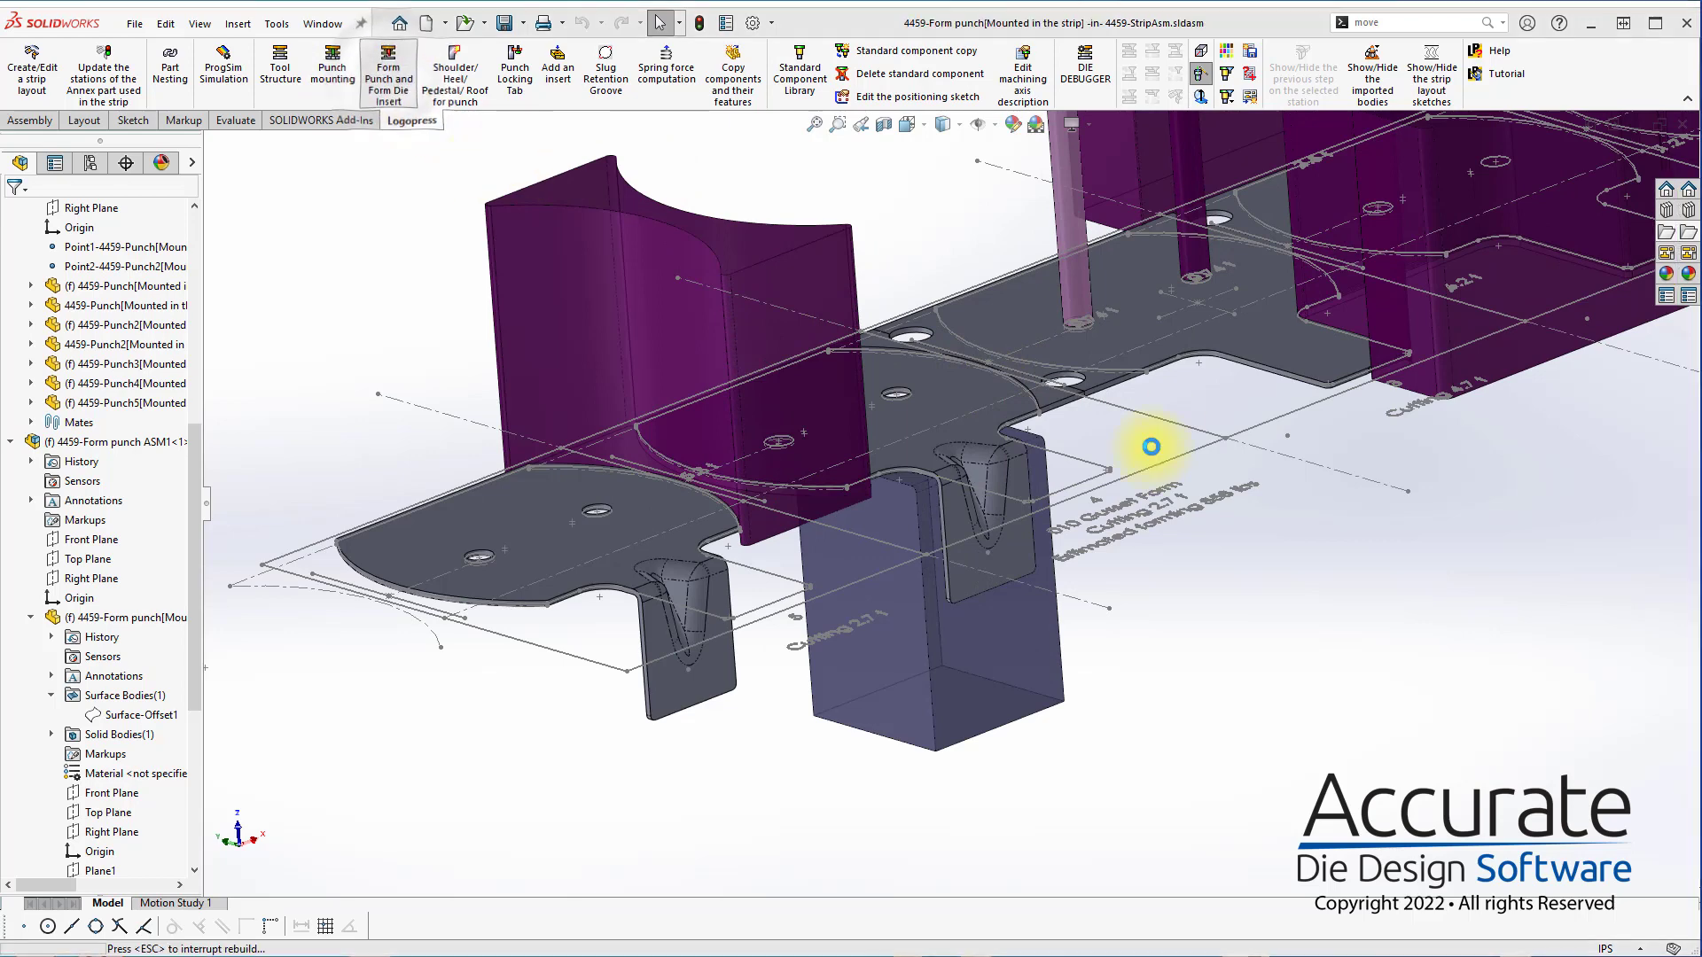
pyautogui.click(1013, 474)
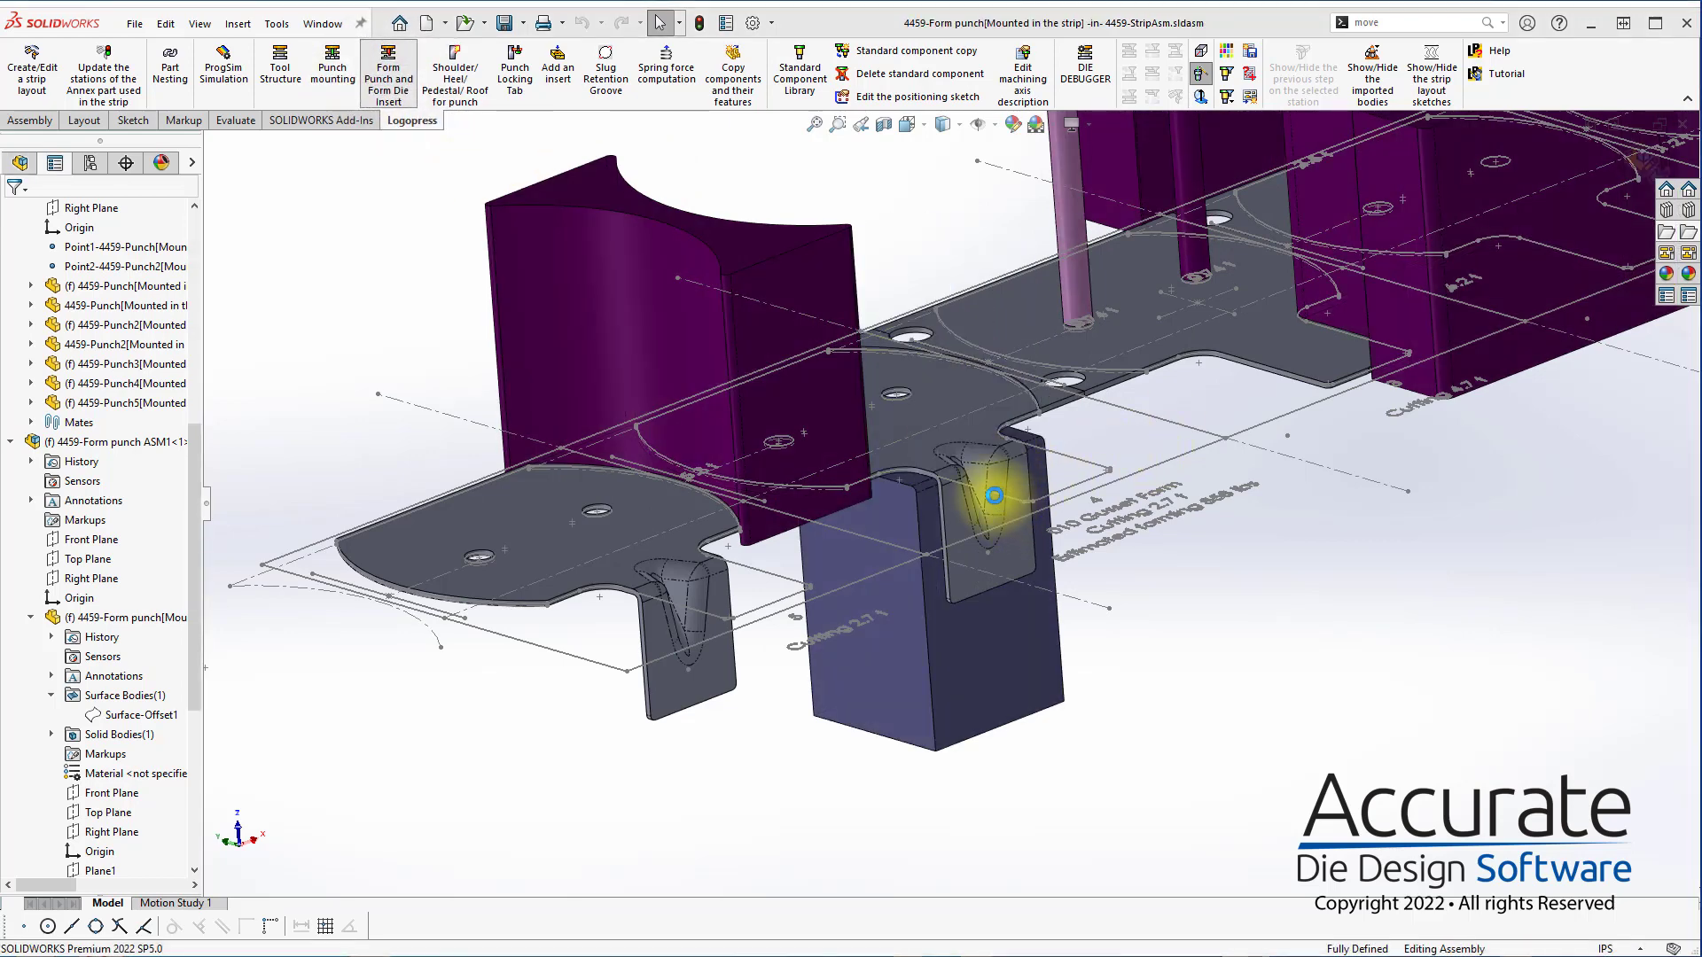
pyautogui.click(993, 495)
pyautogui.scroll(-5, 954, 465)
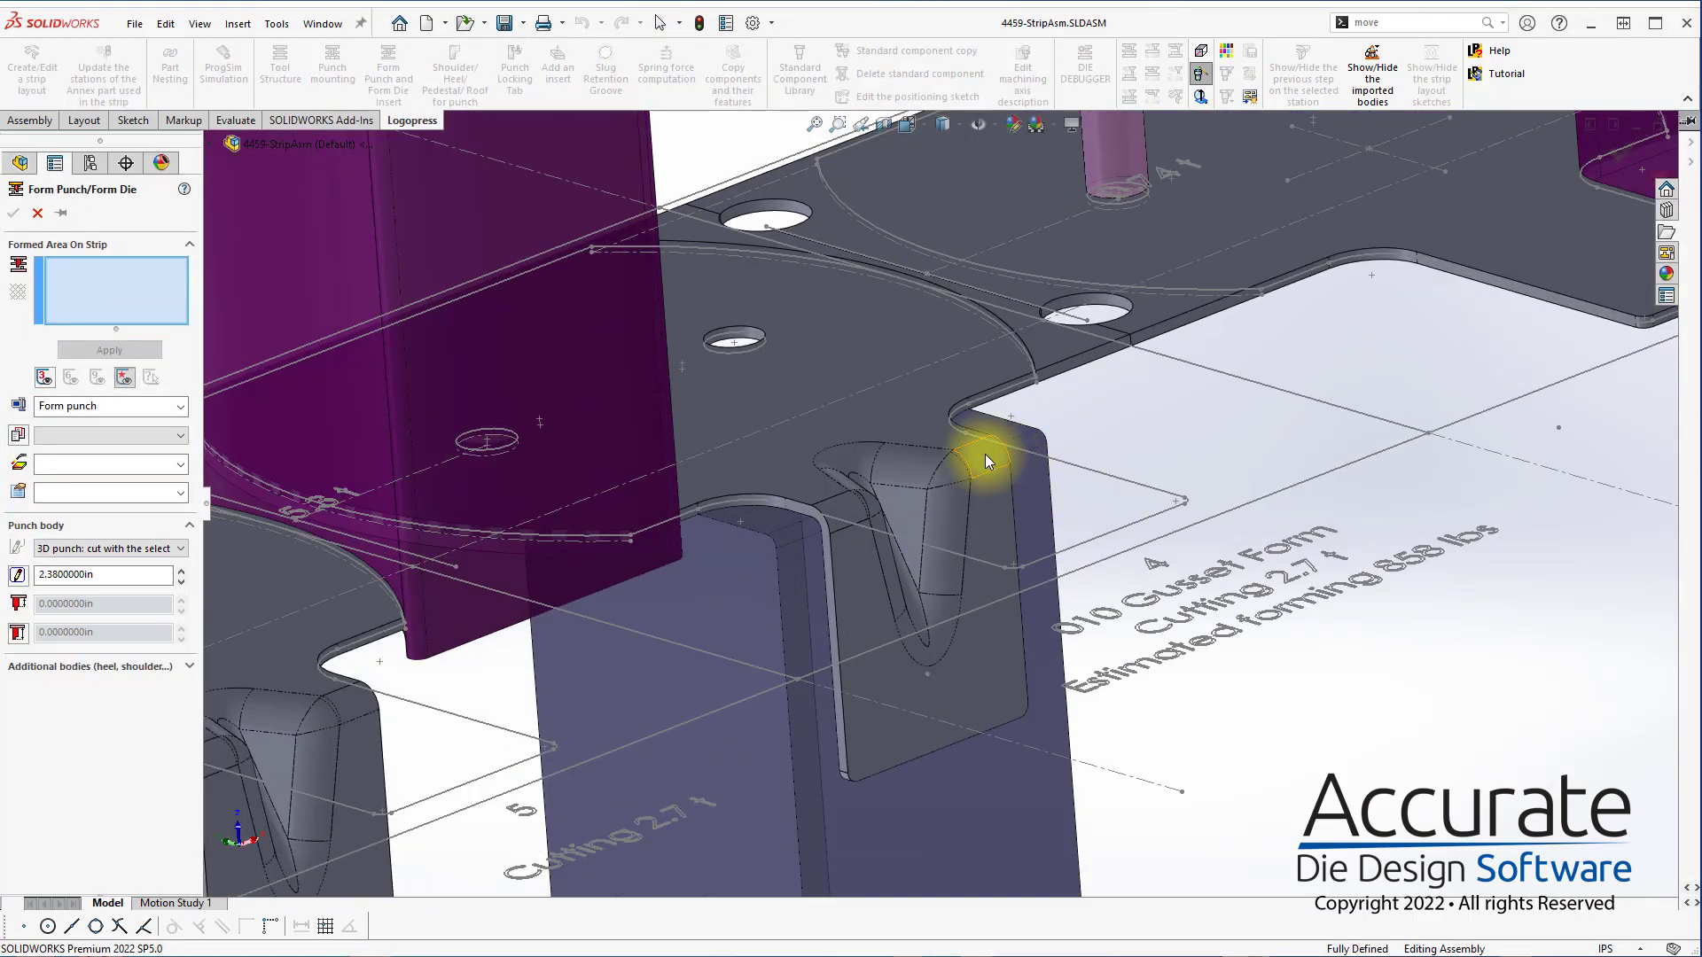
pyautogui.click(986, 460)
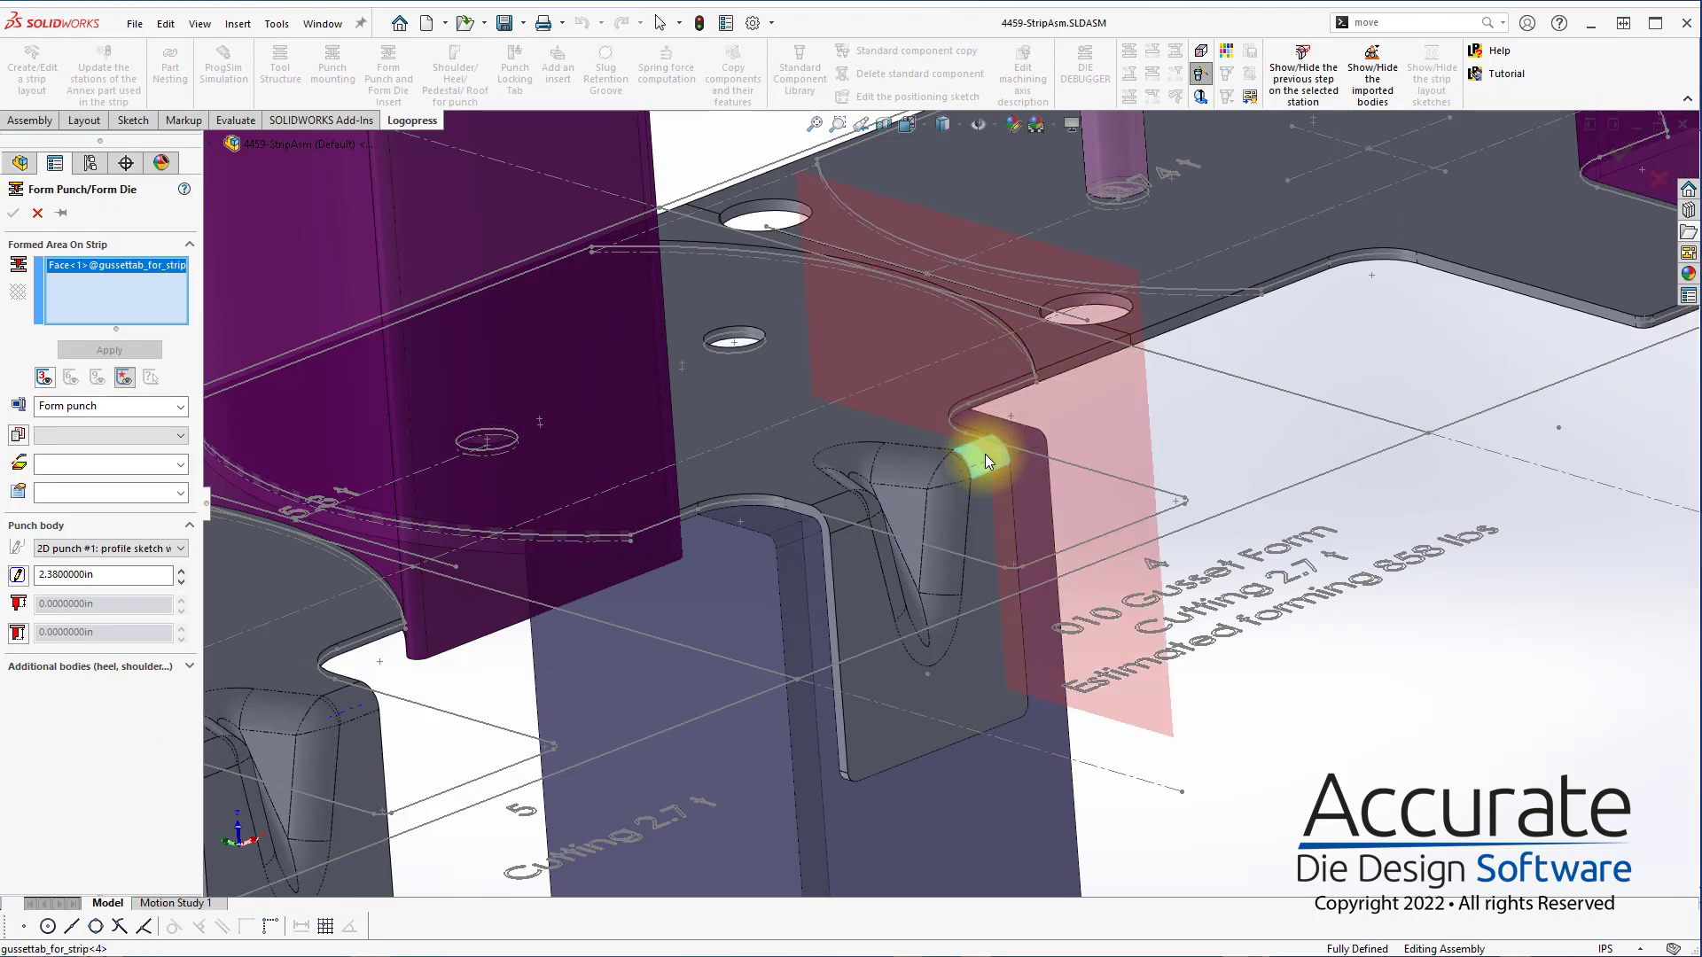
pyautogui.rightClick(848, 504)
pyautogui.click(927, 646)
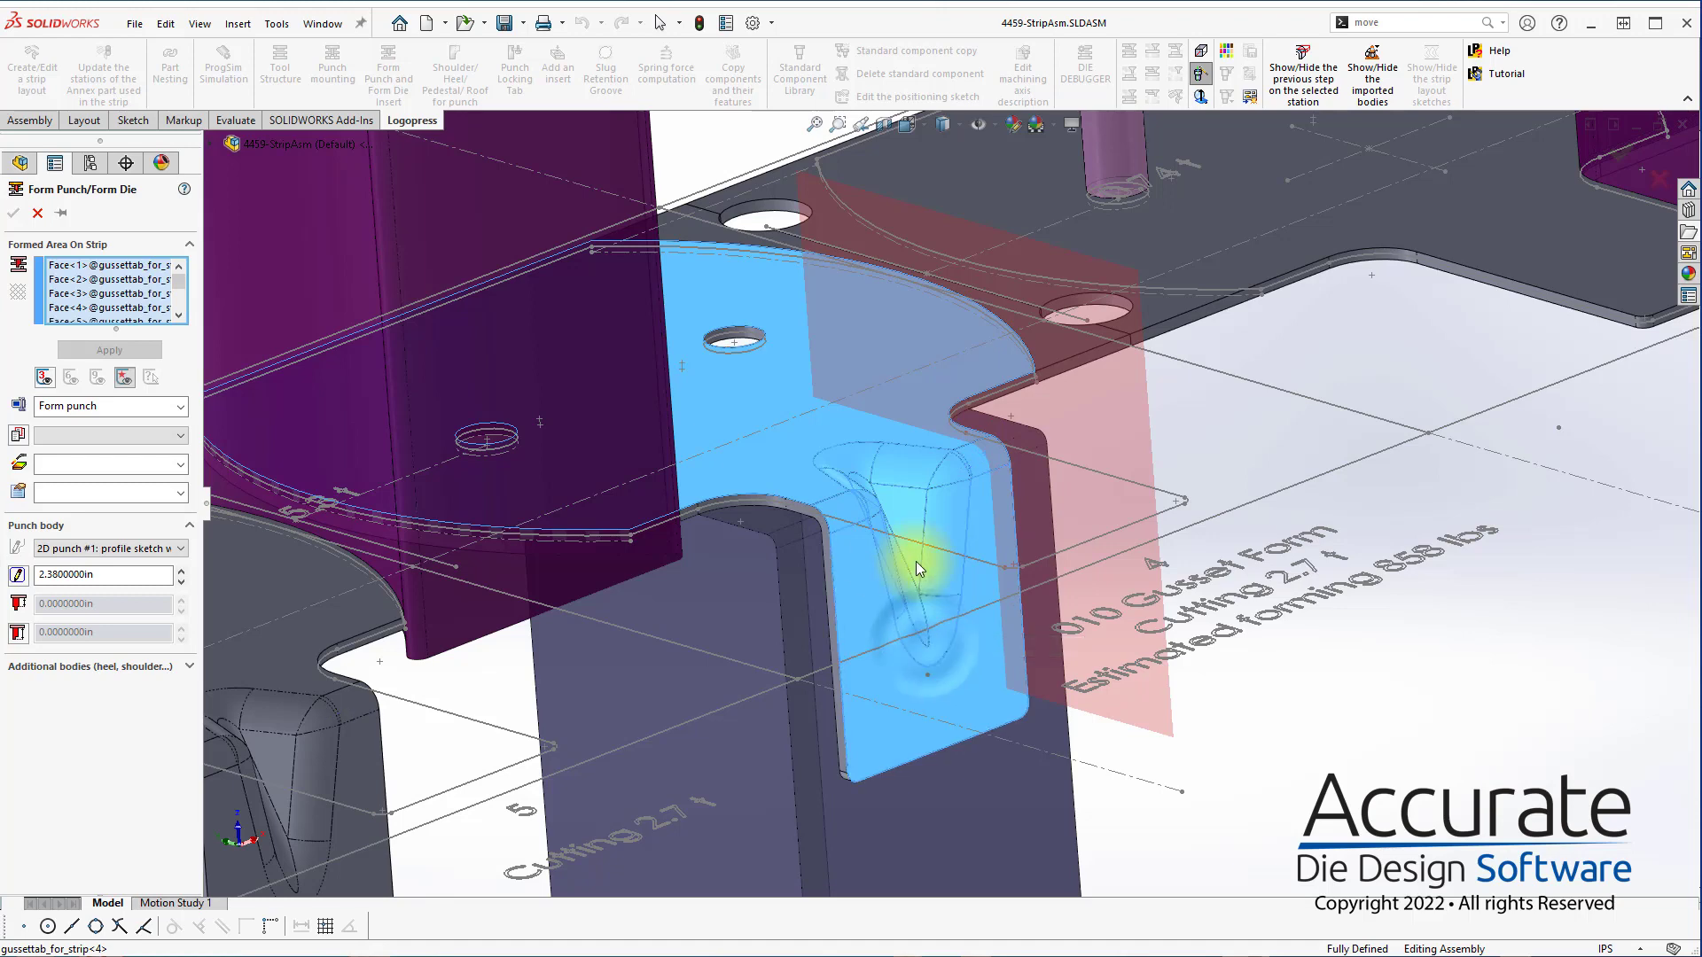
# Open the 2D punch profile sketch and draw a rectangle about 1.32 by 1.07 in over the station 4 gusset form
pyautogui.scroll(5, 917, 562)
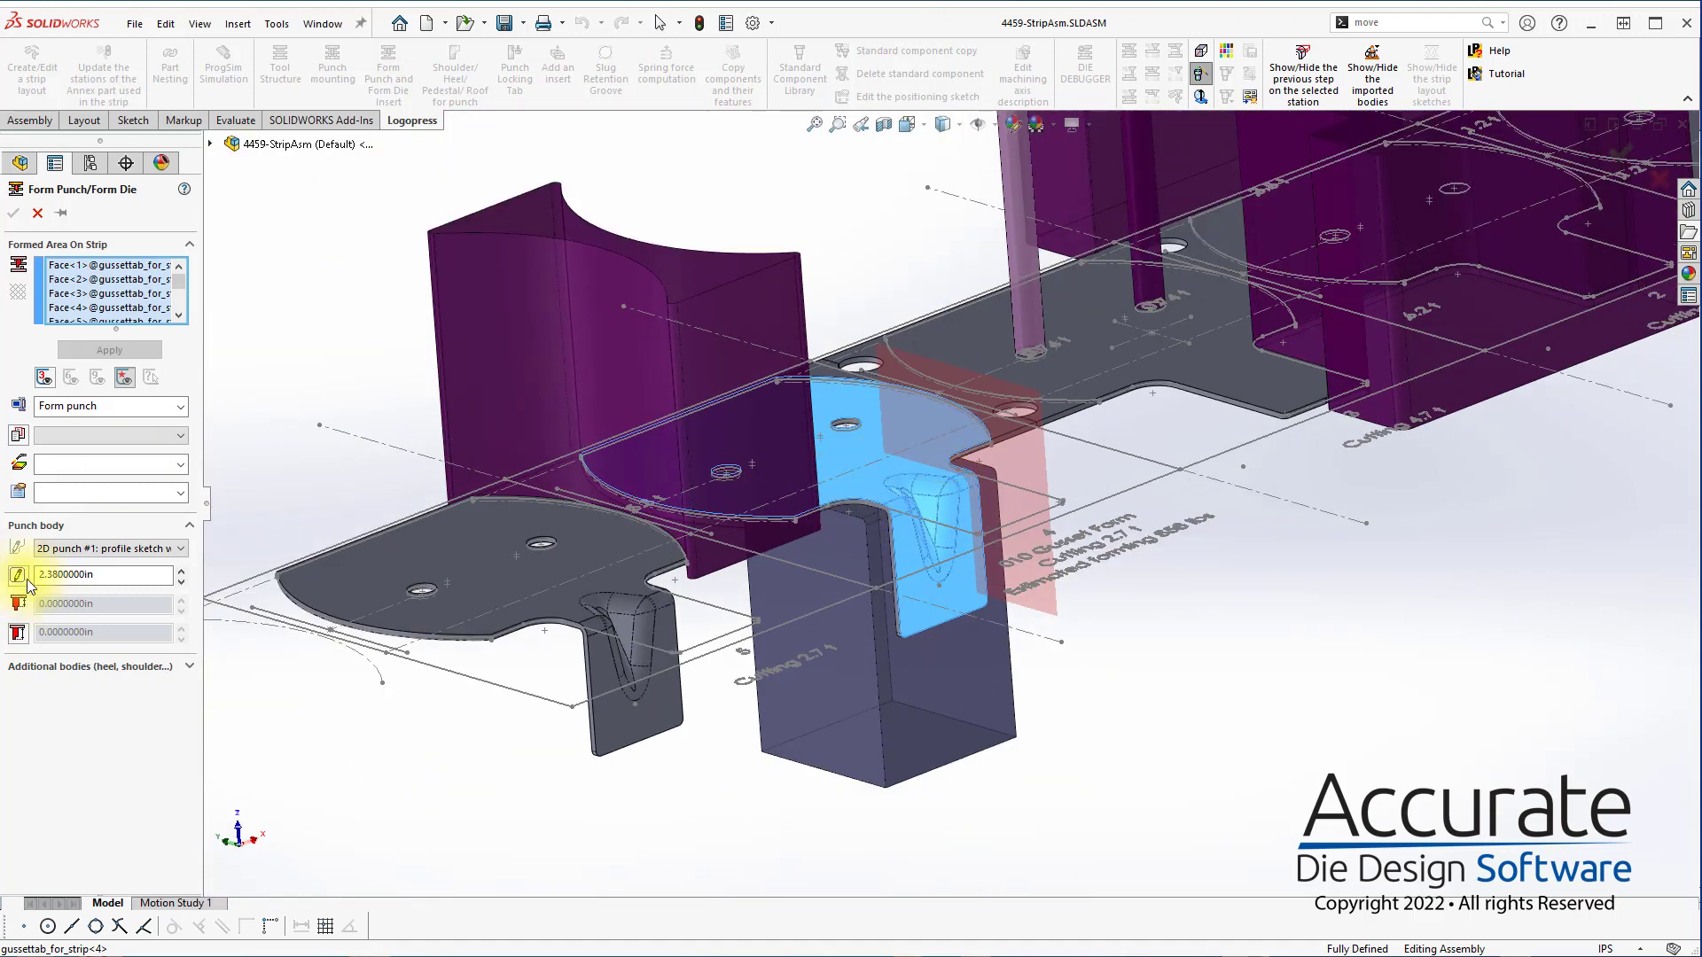
pyautogui.click(24, 578)
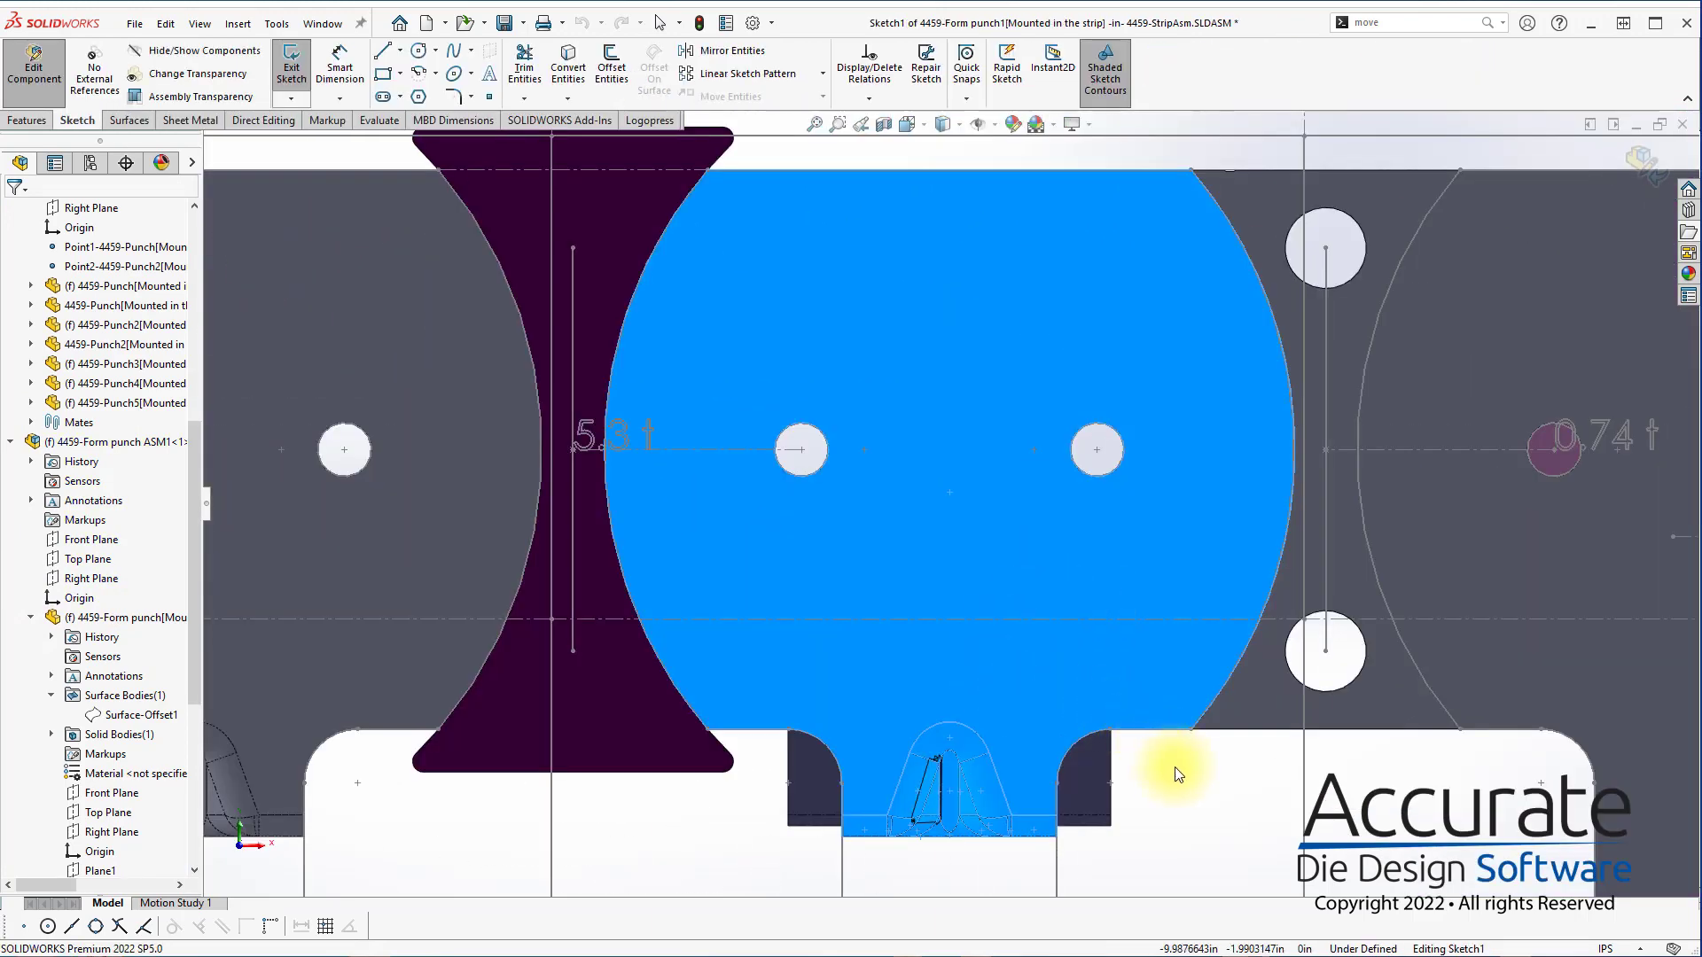
pyautogui.scroll(4, 1174, 765)
pyautogui.scroll(-1, 1009, 672)
pyautogui.press('s')
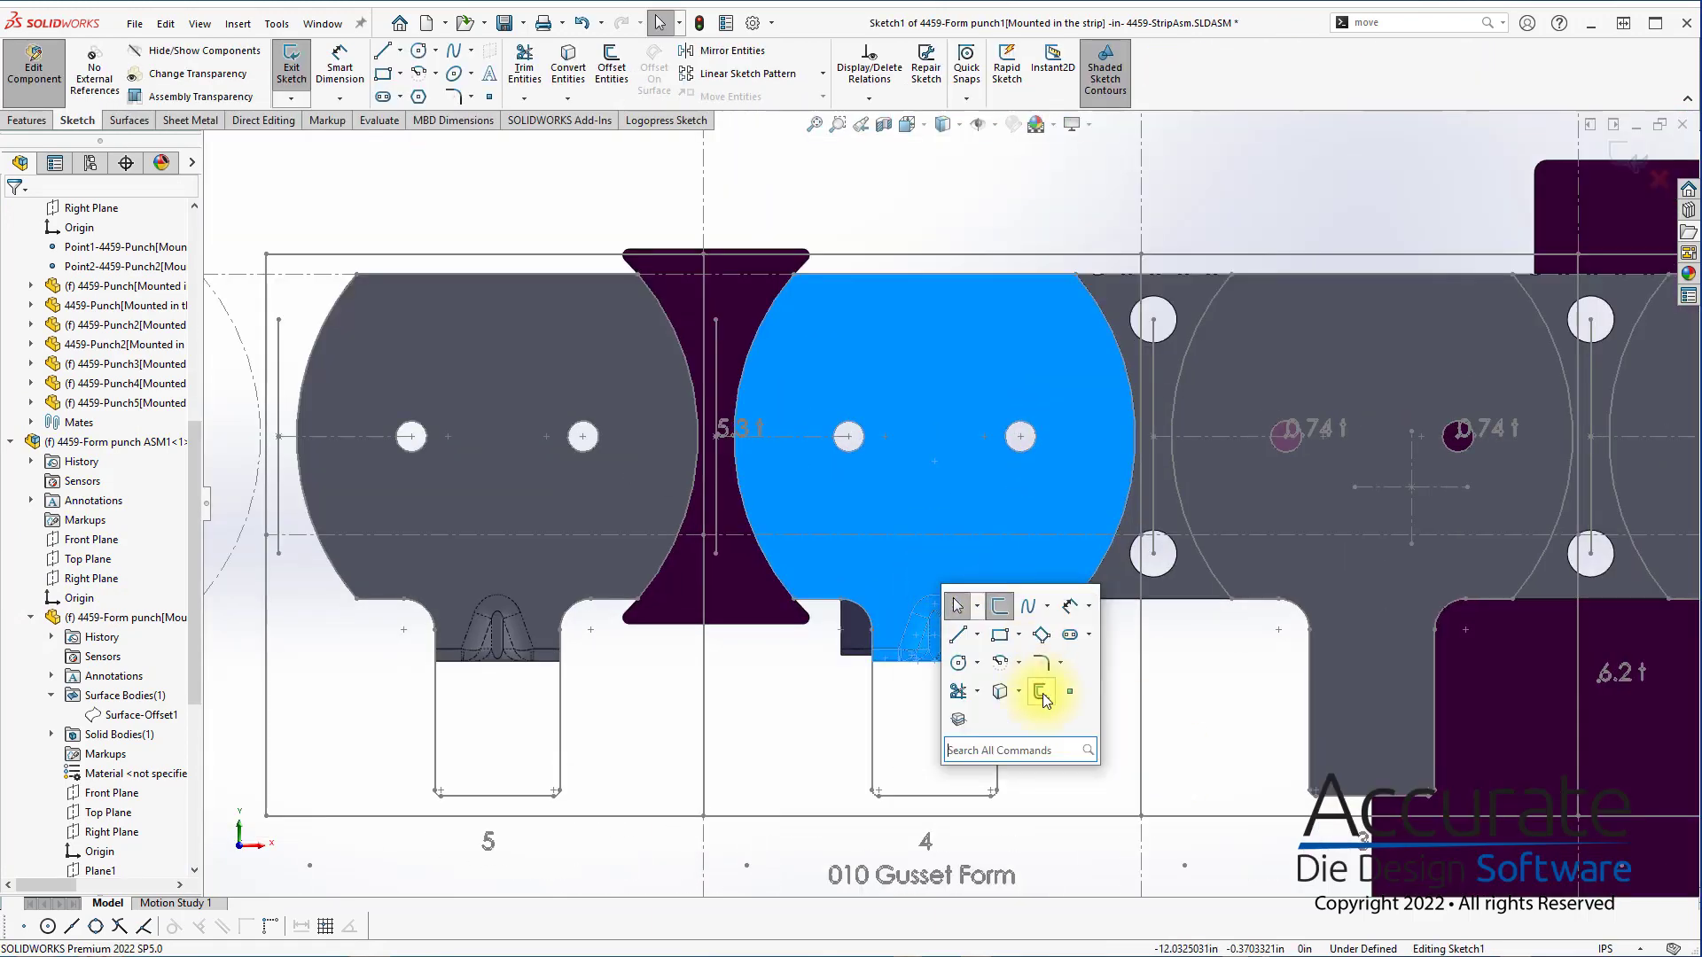
pyautogui.click(1001, 640)
pyautogui.click(853, 576)
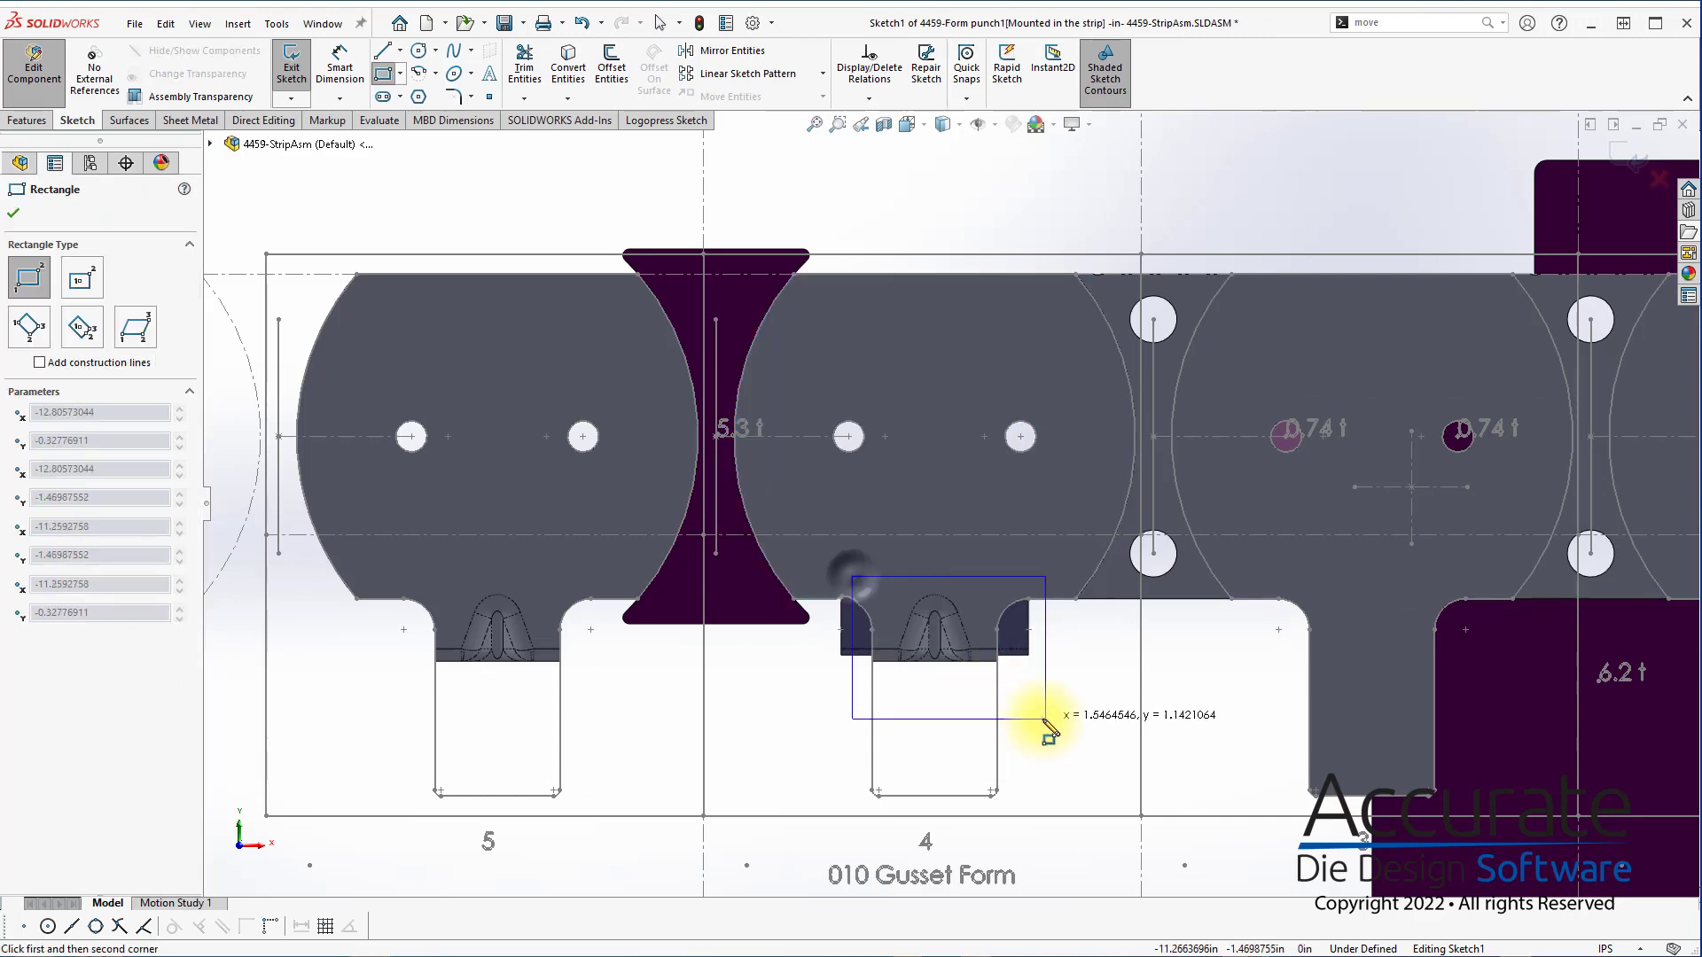
pyautogui.click(1017, 709)
# Draw a vertical construction line from the midpoint of the flat tab's end edge to the midpoint of the new rectangle's lower edge
pyautogui.press('s')
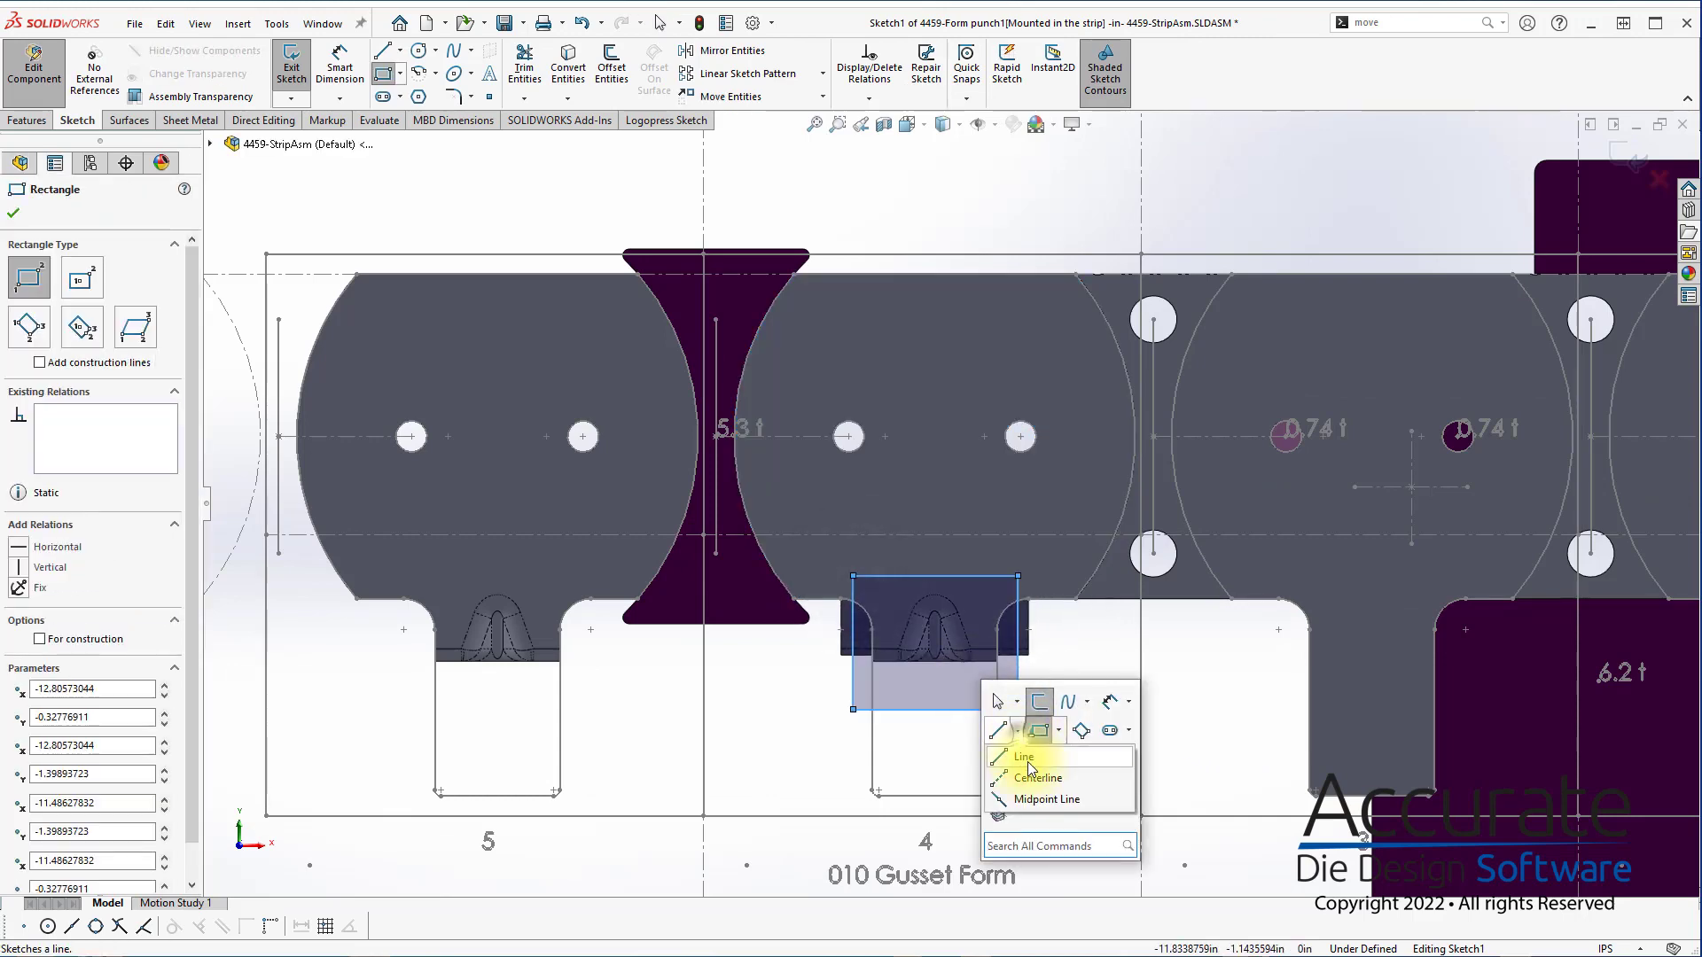
pyautogui.click(1046, 789)
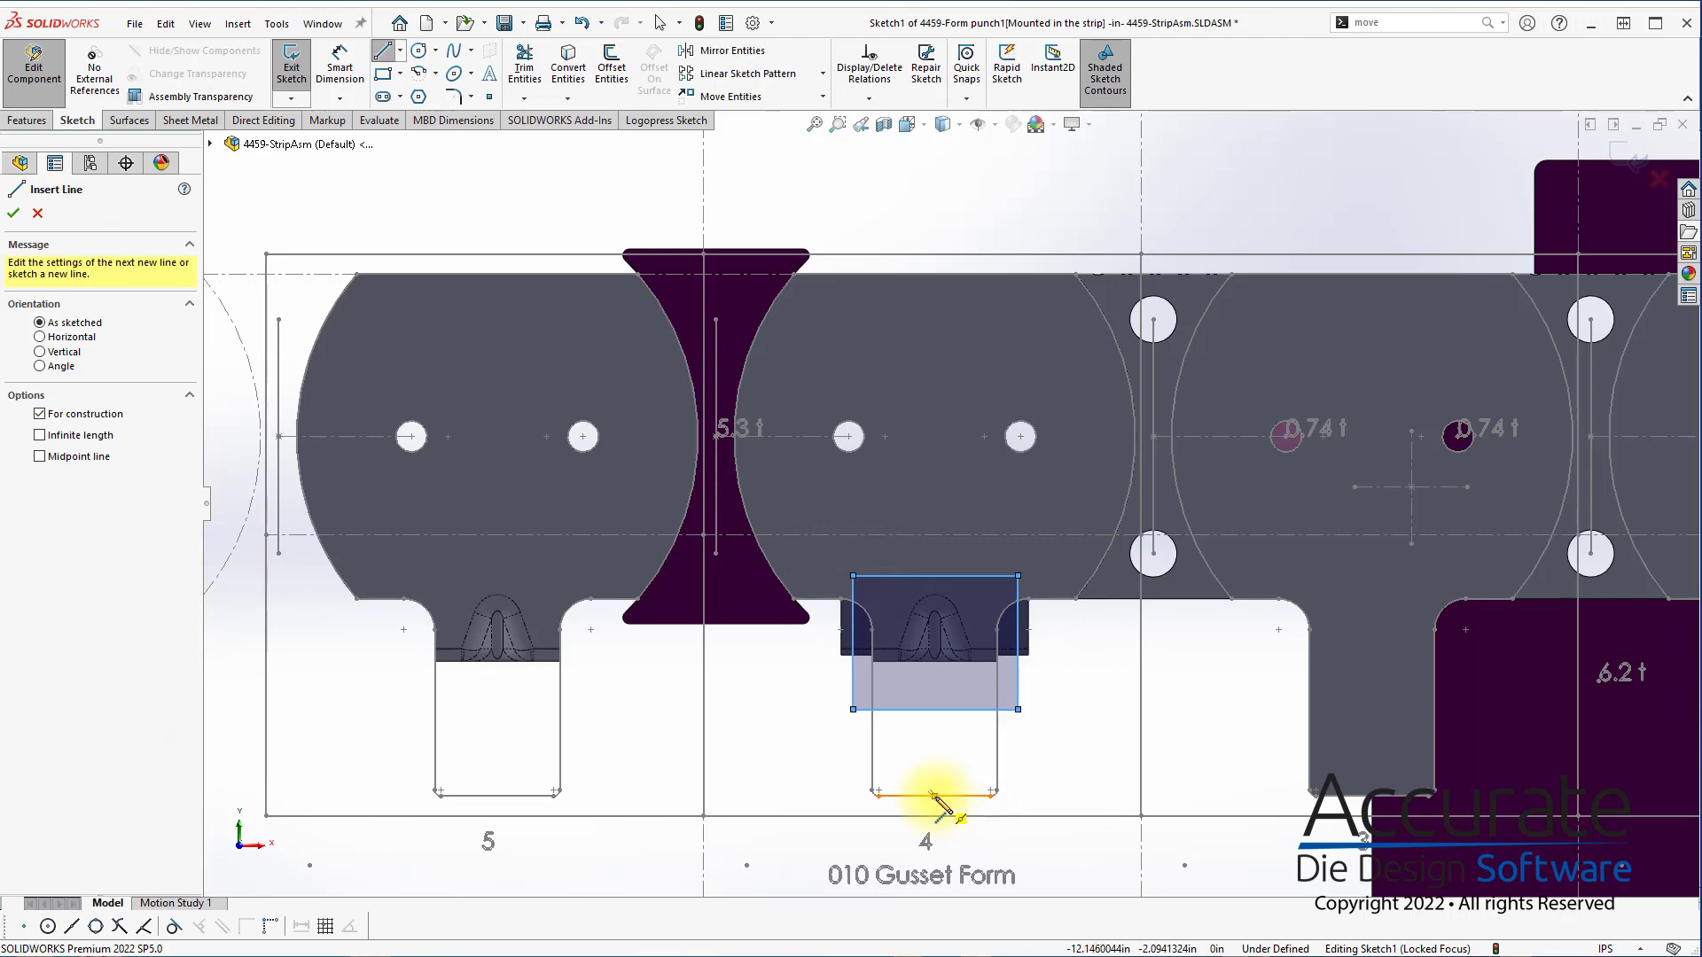
pyautogui.click(934, 795)
pyautogui.click(936, 709)
pyautogui.press('Escape')
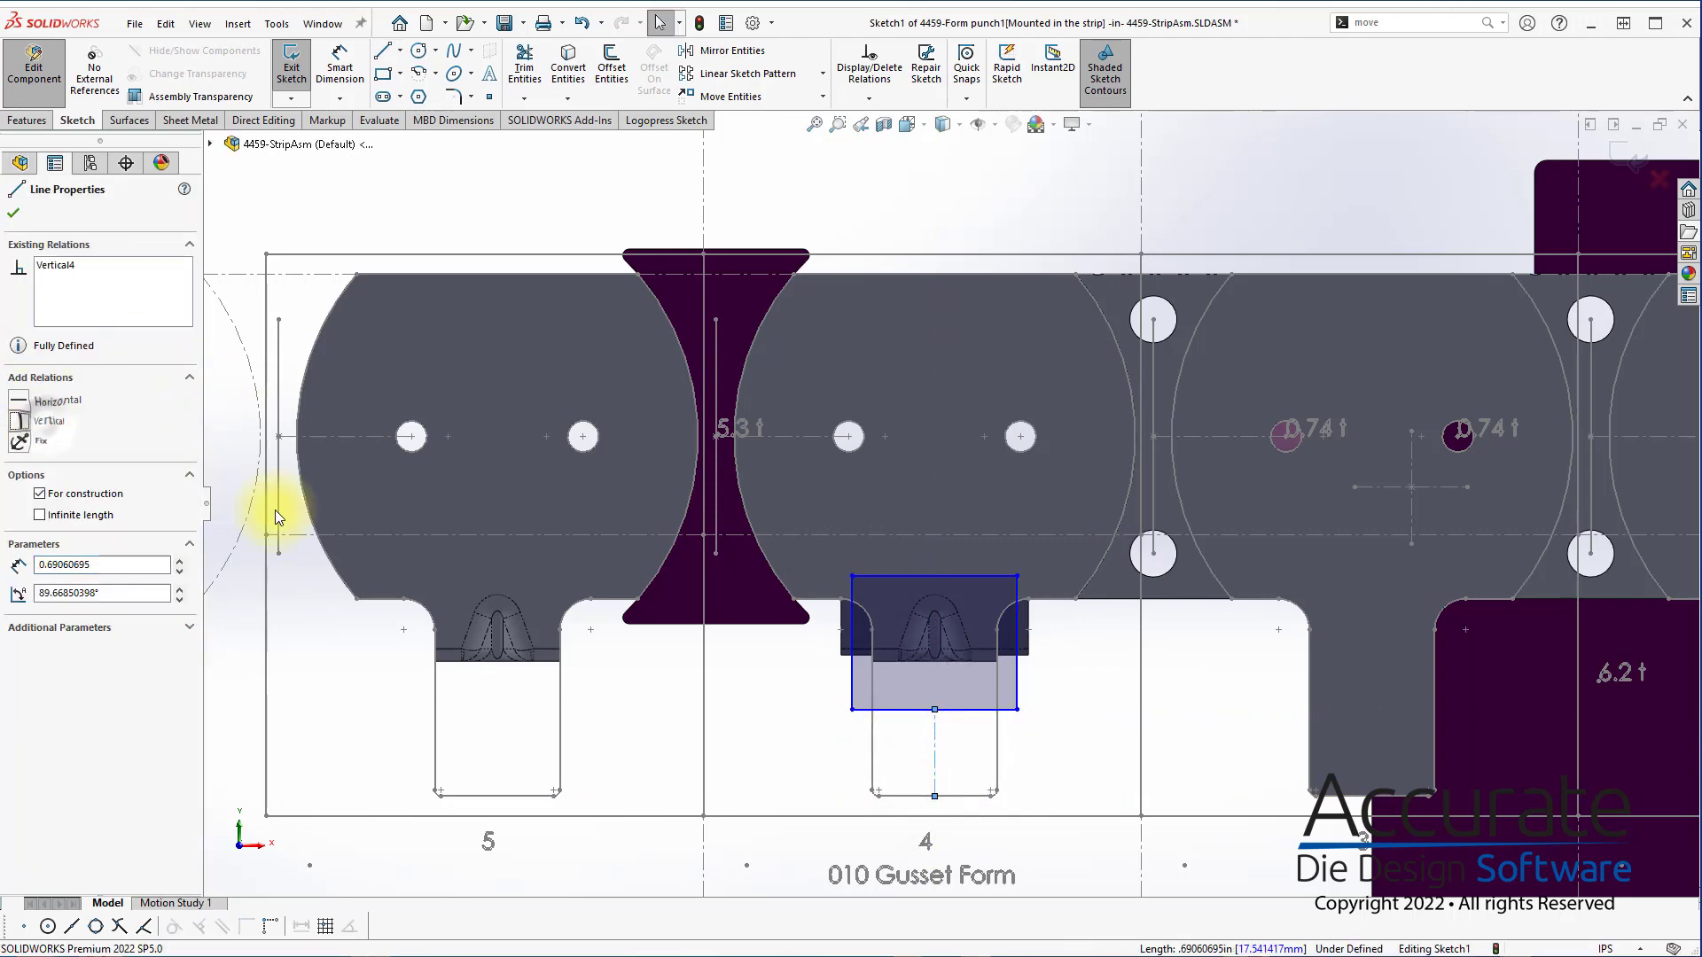
pyautogui.click(1130, 764)
# Dimension the new punch rectangle's width between its two vertical sides as 1.5 in
pyautogui.press('d')
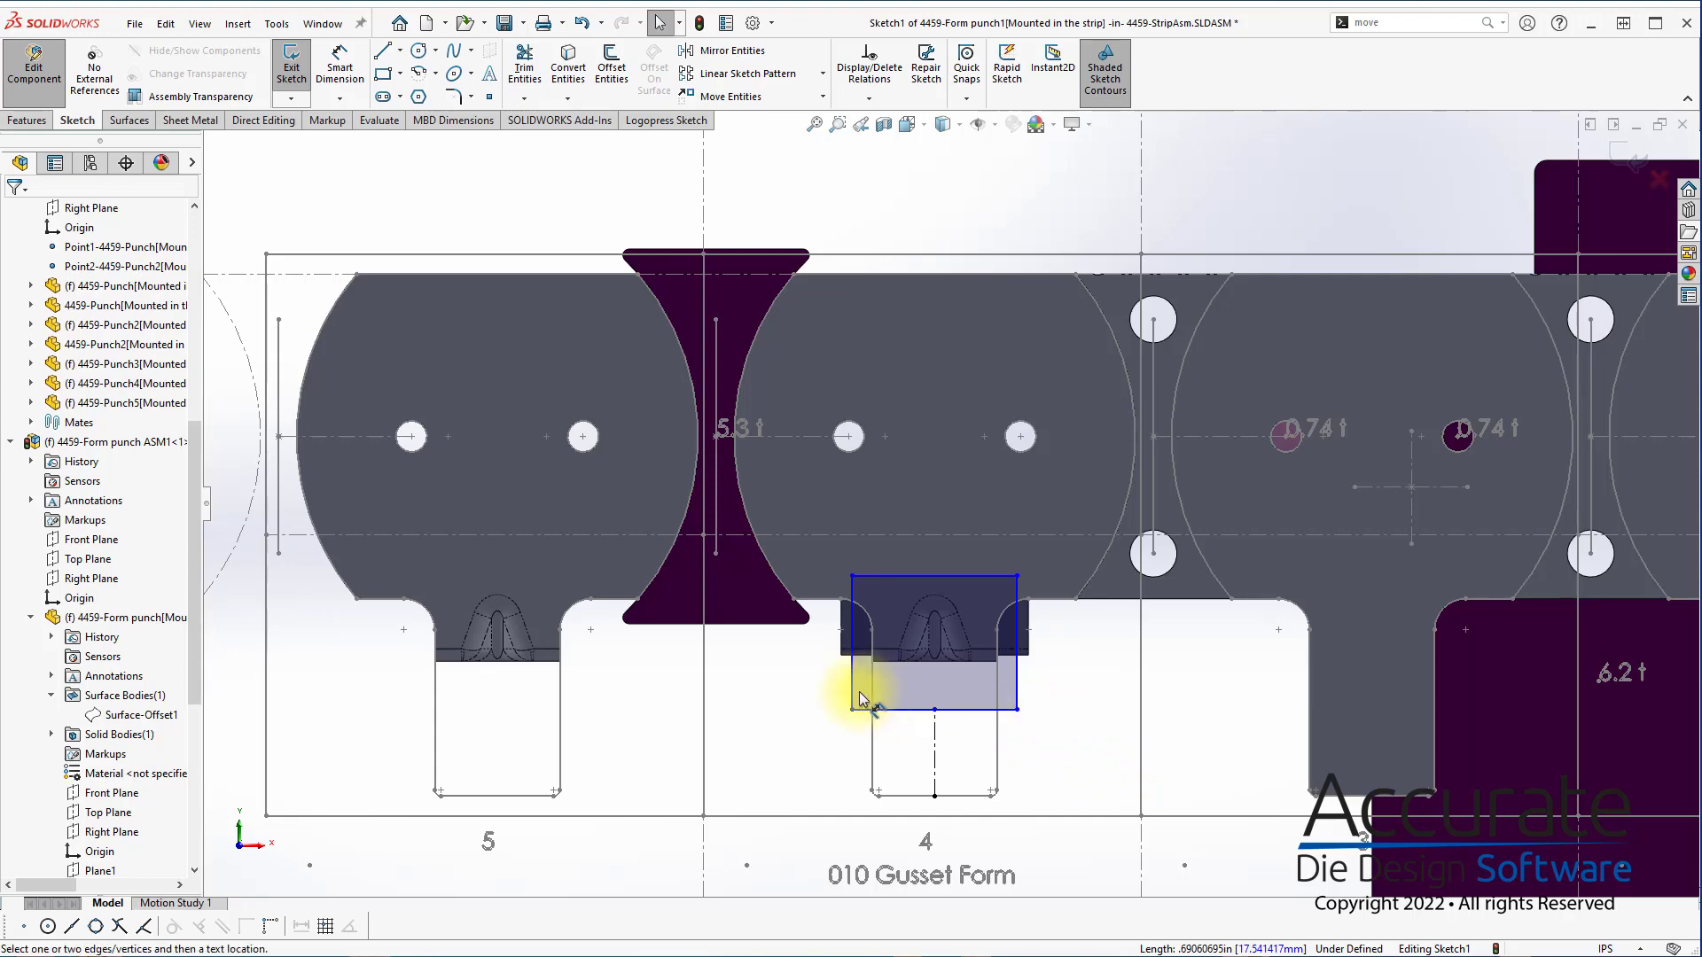
pyautogui.click(853, 688)
pyautogui.click(1017, 684)
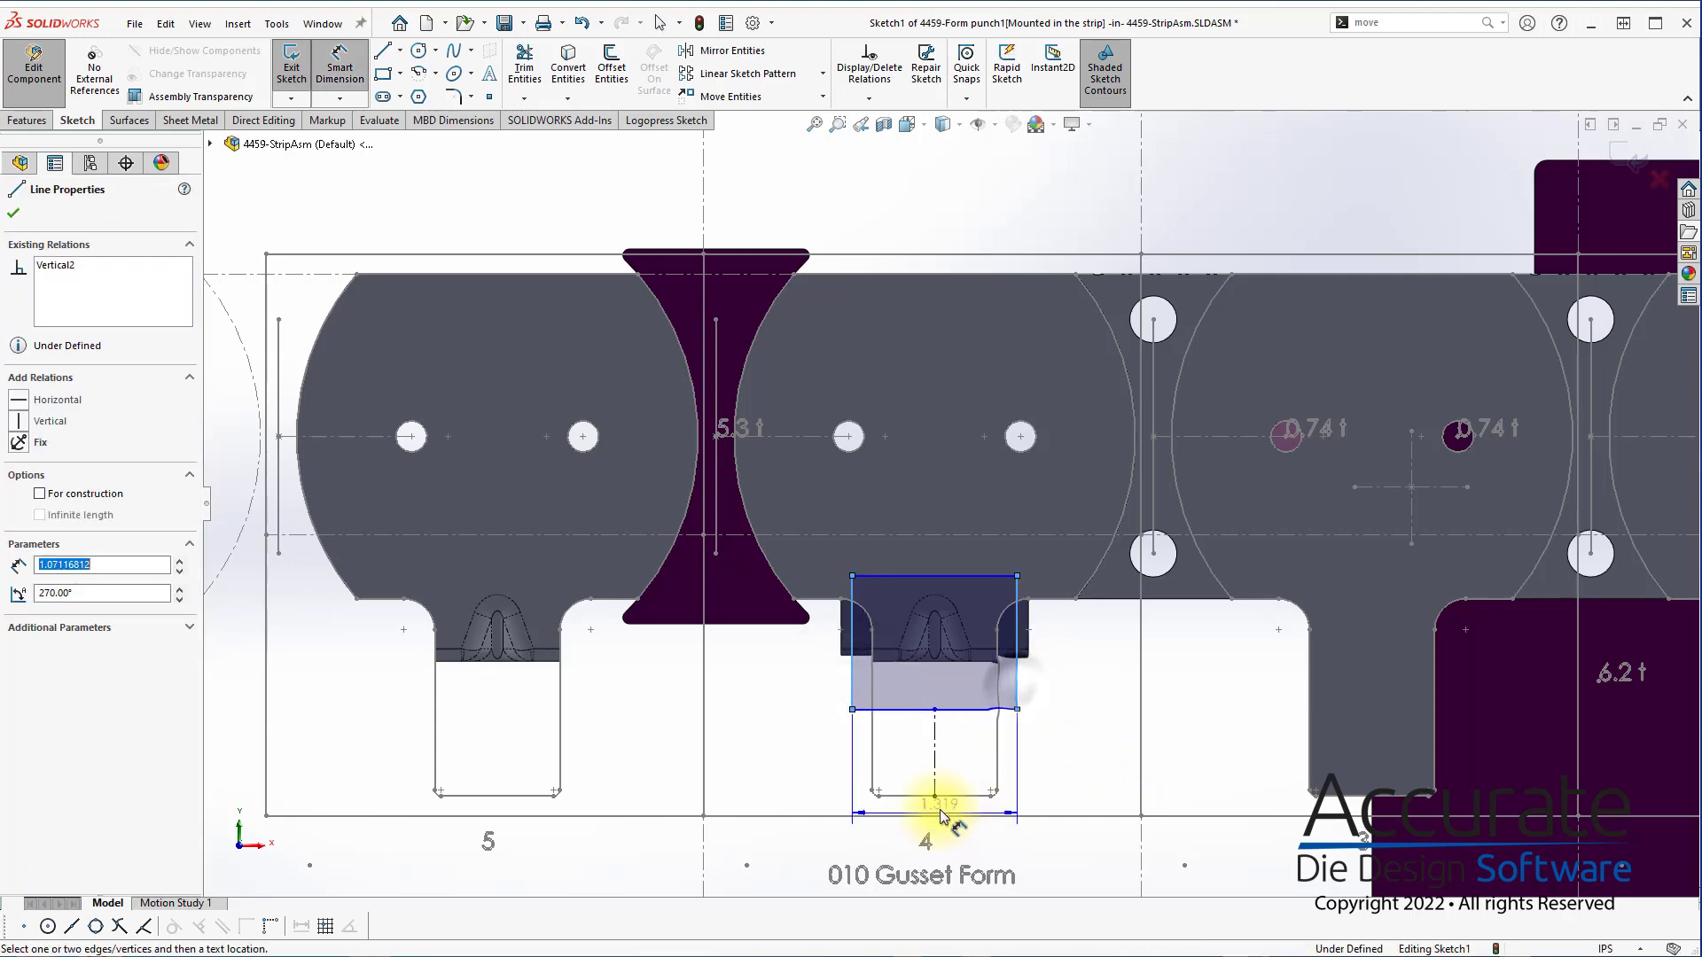
pyautogui.click(973, 772)
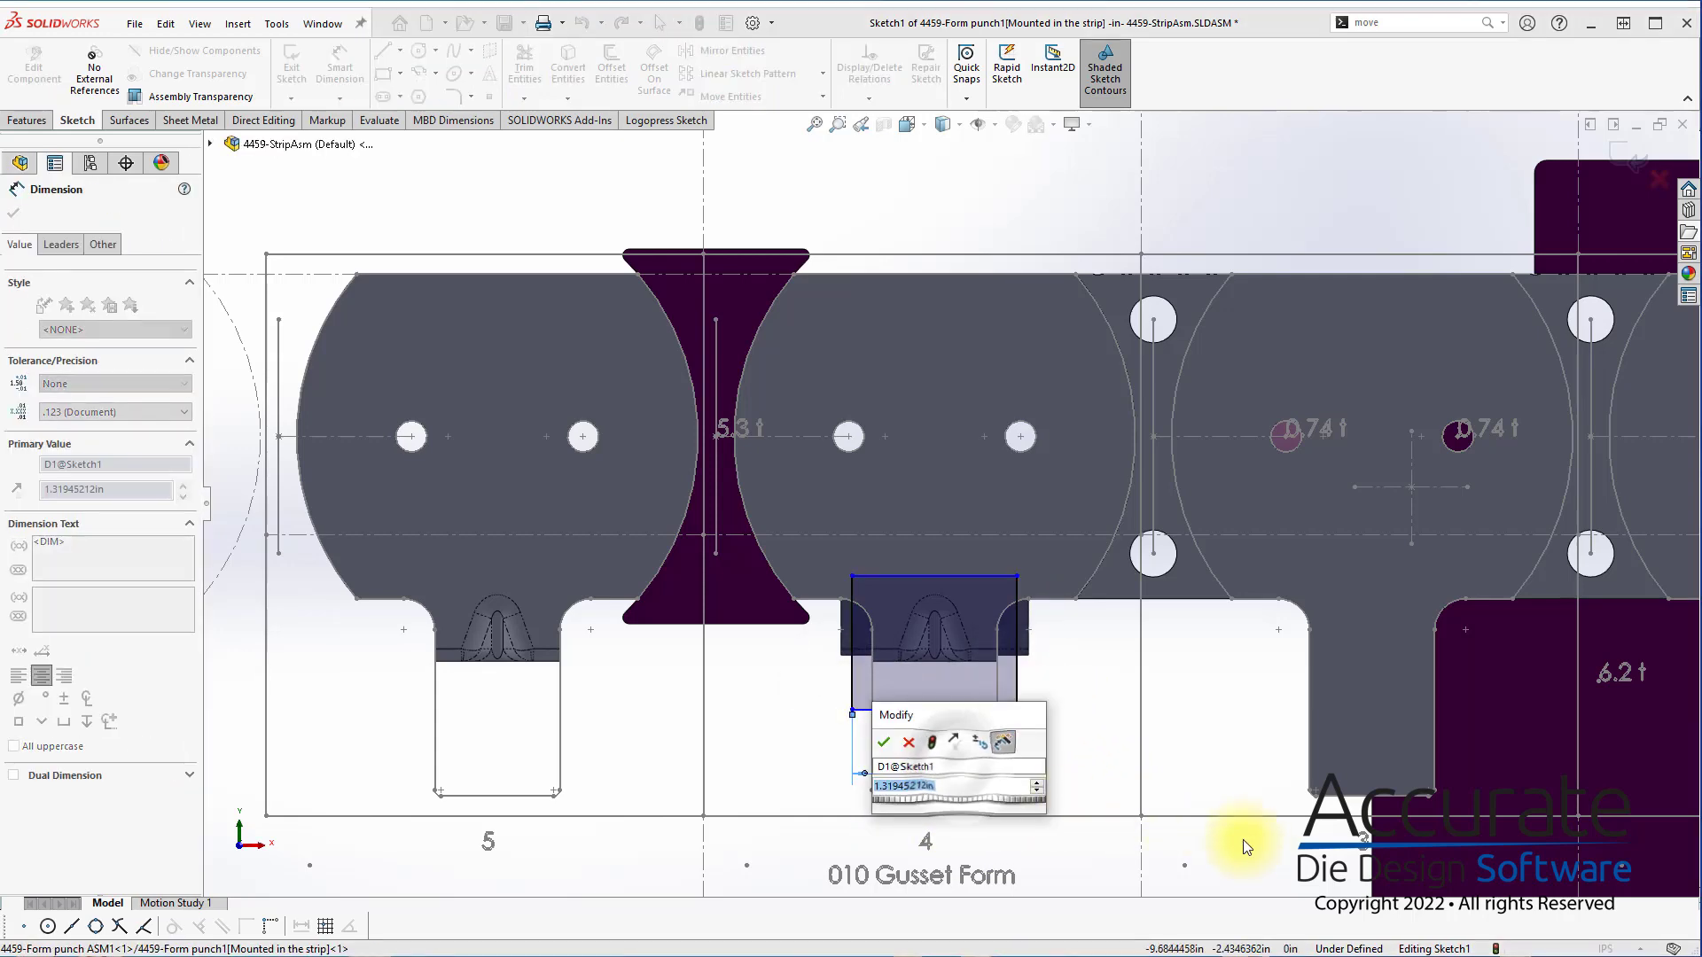
pyautogui.write('1.5')
pyautogui.press('Return')
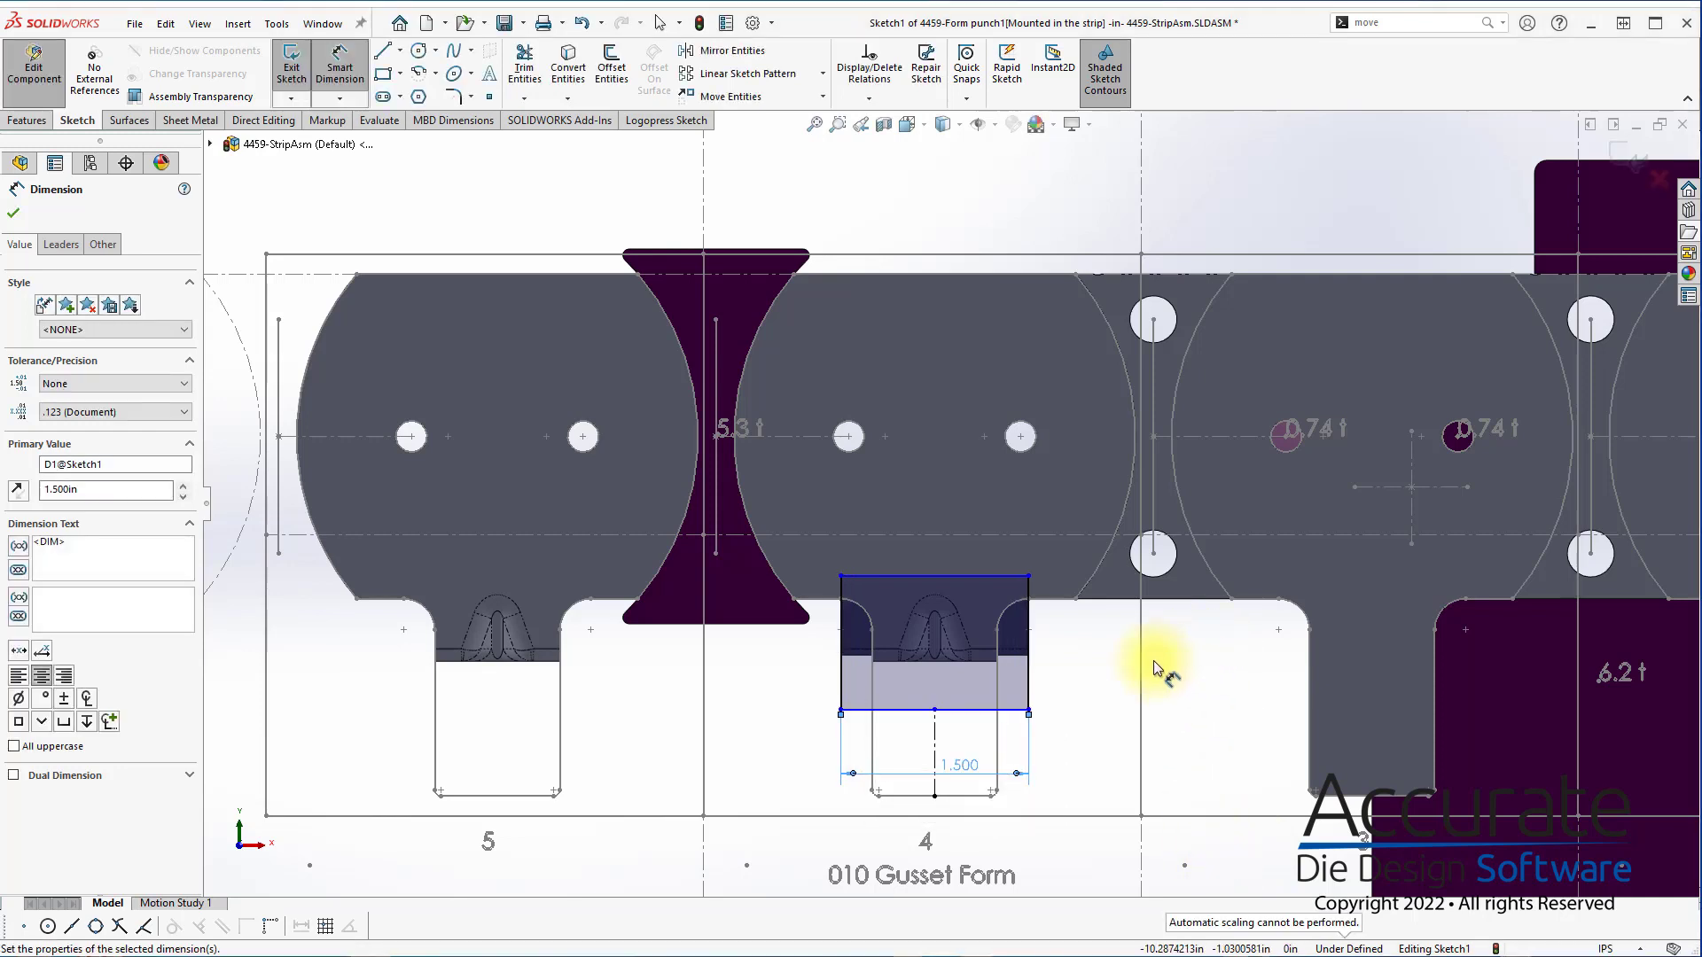
pyautogui.press('Escape')
pyautogui.click(1056, 534)
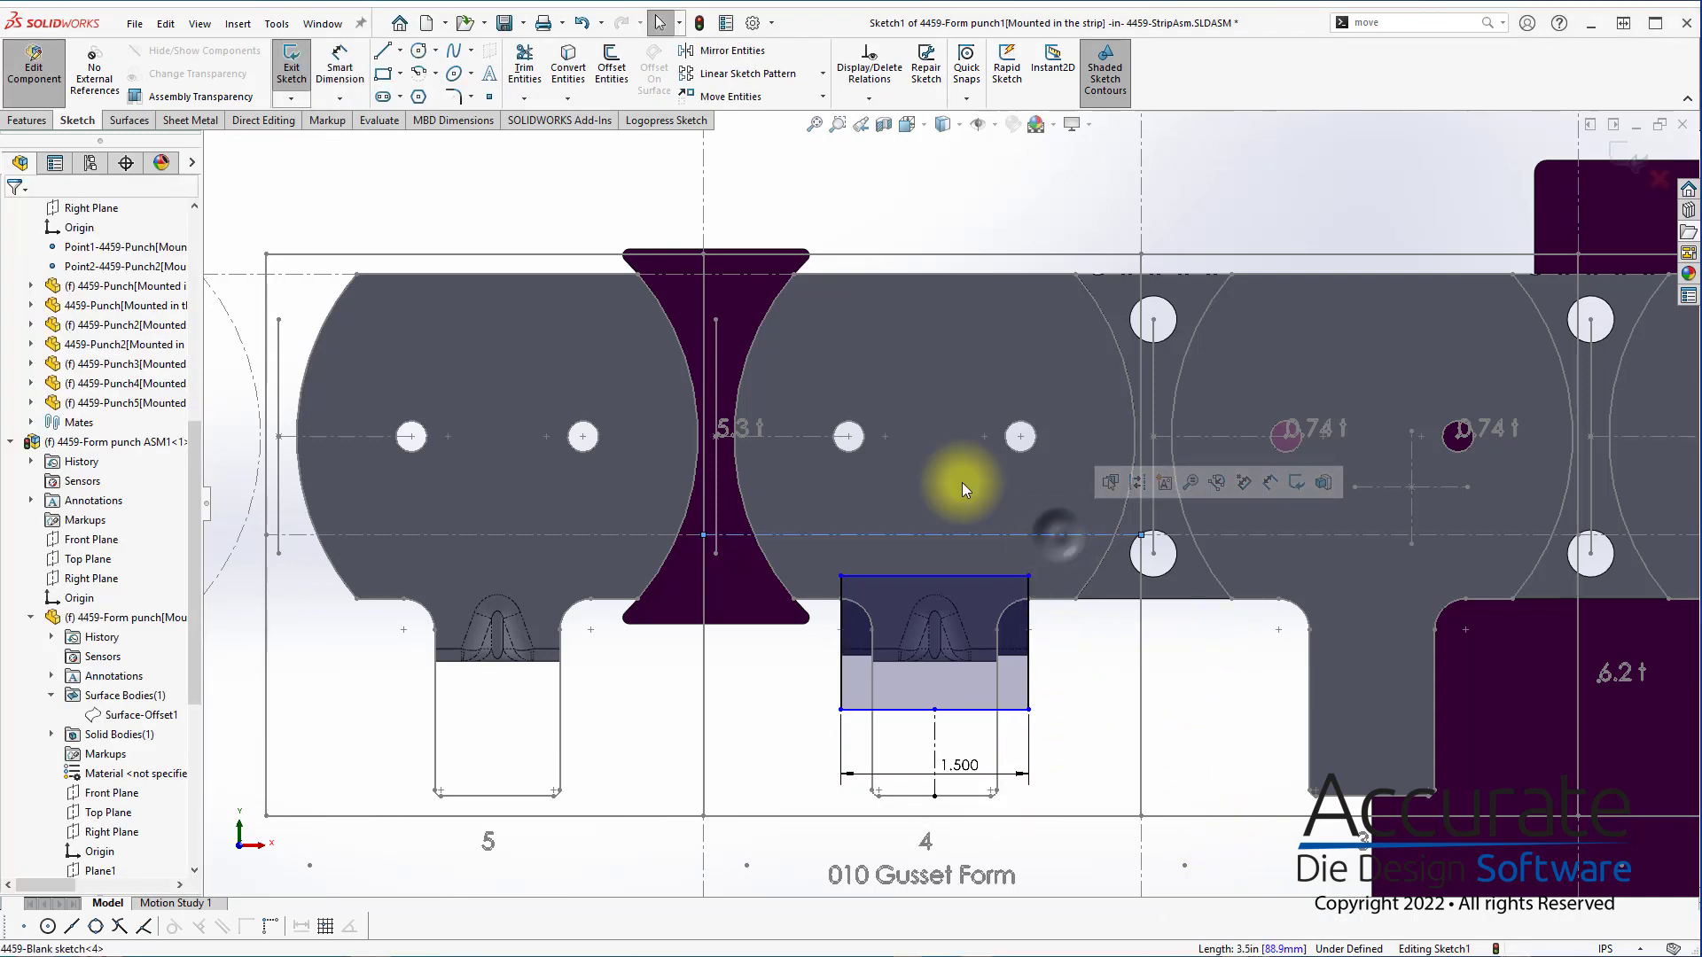
# Dimension the rectangle's upper edge 0.5 in from the horizontal construction line of the blank sketch above it
pyautogui.click(669, 121)
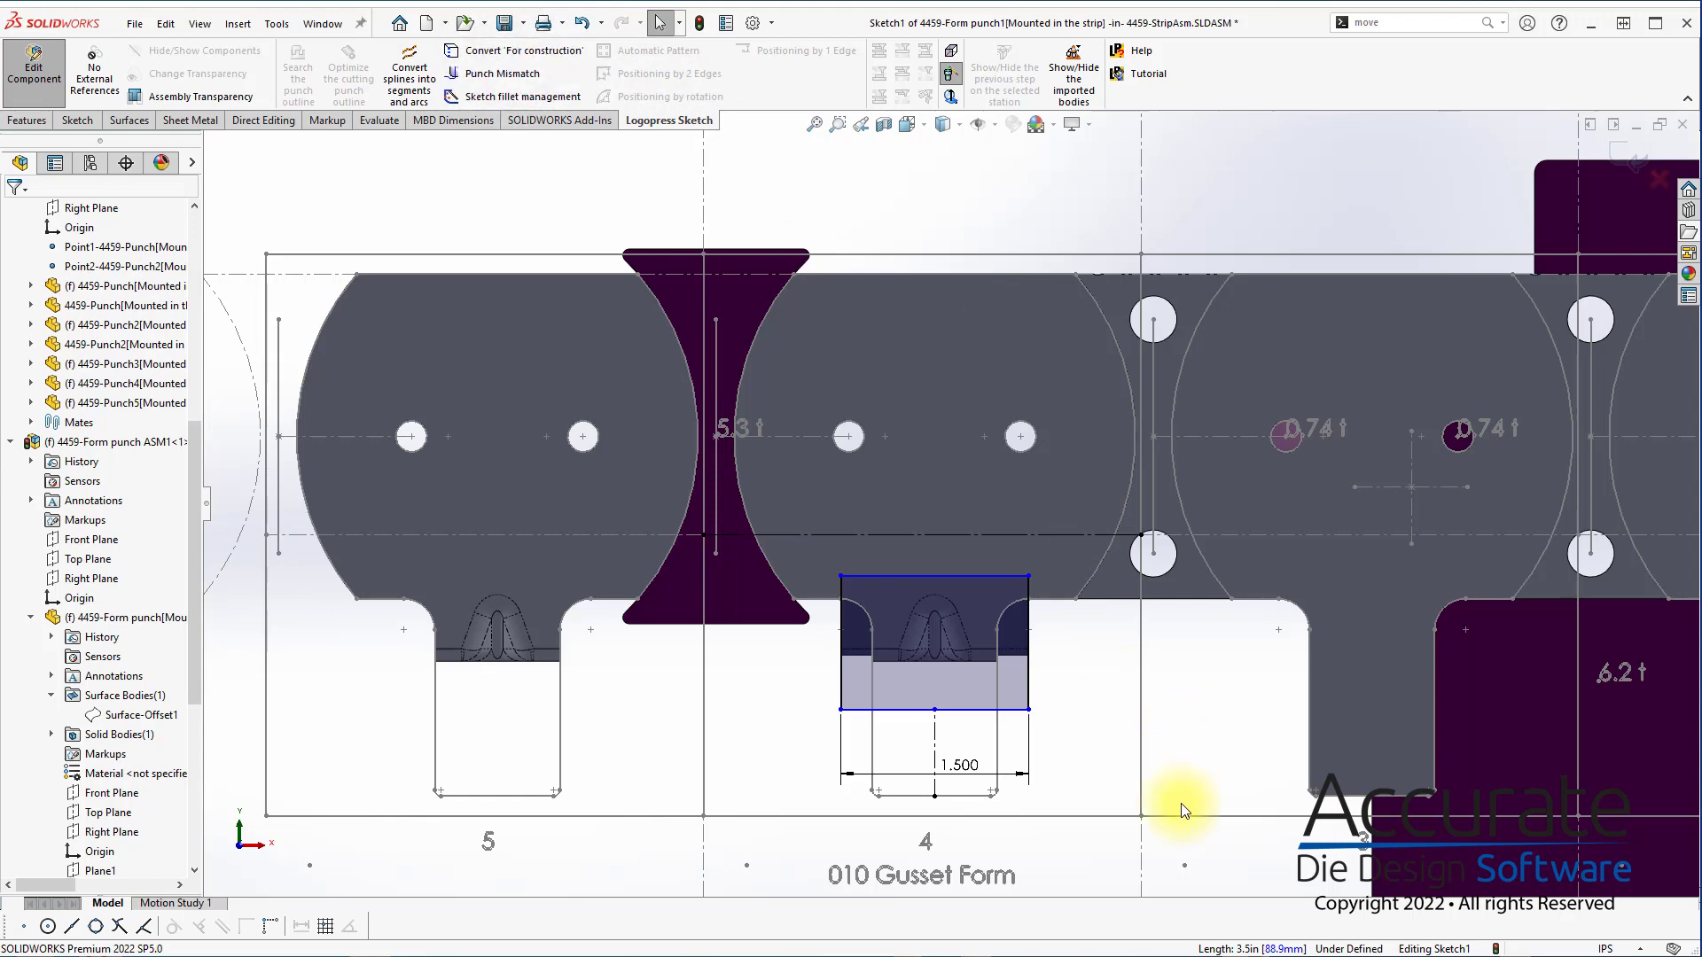
pyautogui.click(1008, 576)
pyautogui.click(1016, 536)
pyautogui.click(1051, 564)
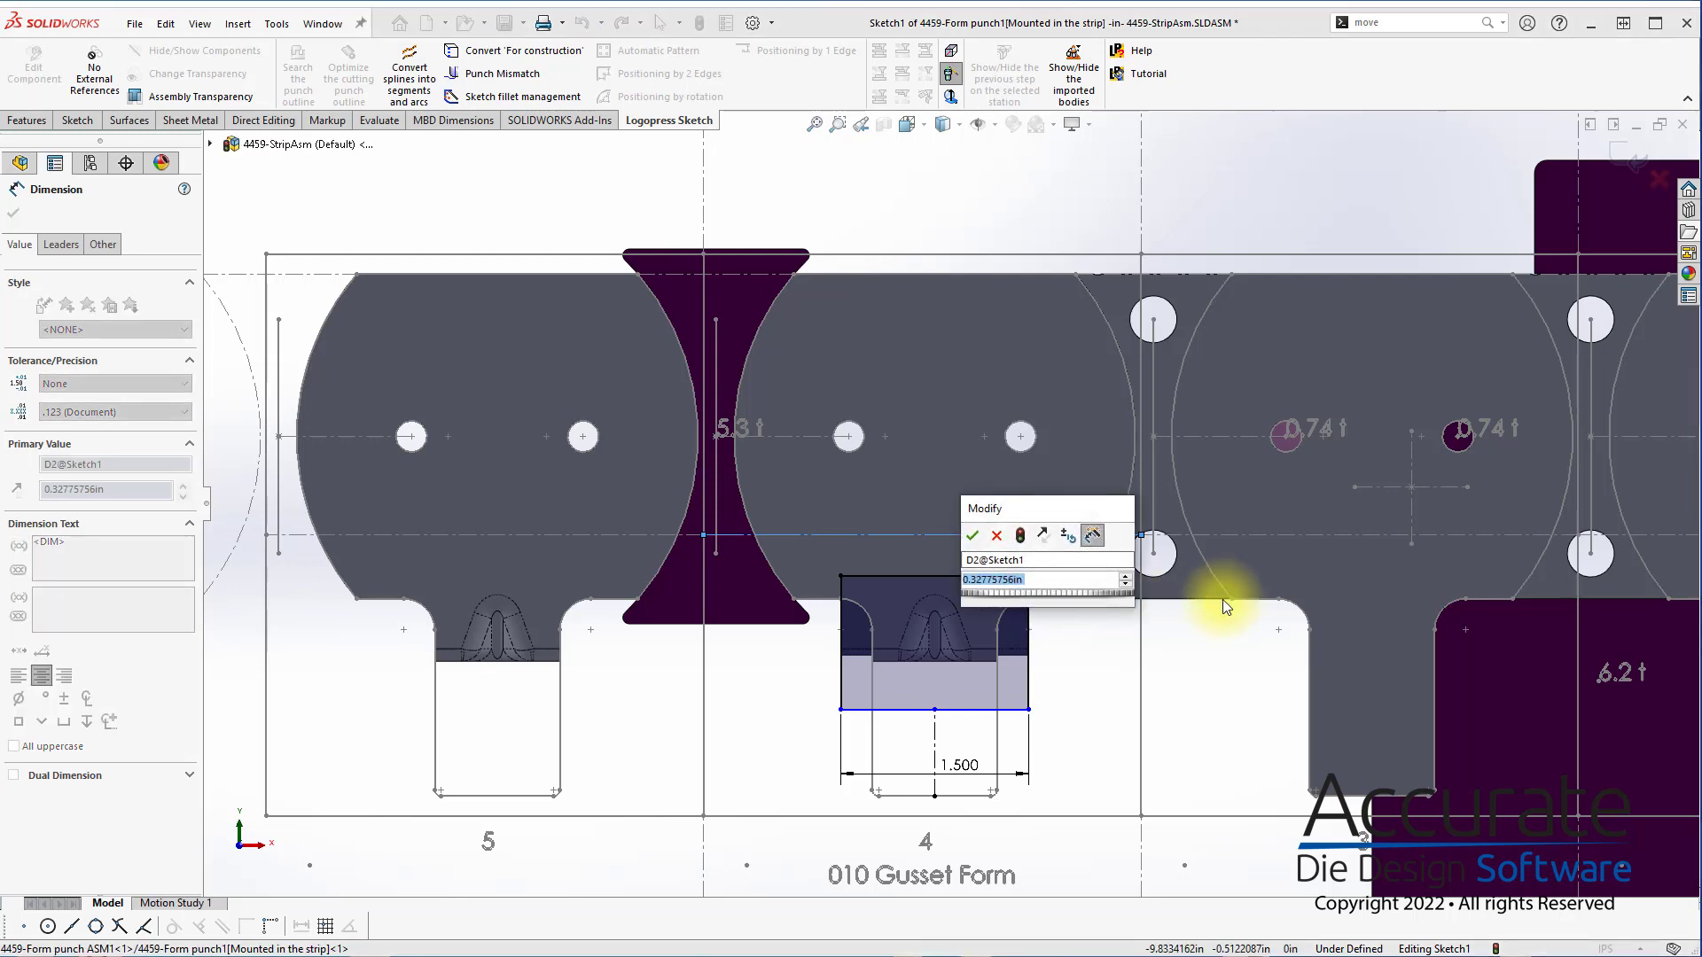
pyautogui.write('.5')
pyautogui.press('Return')
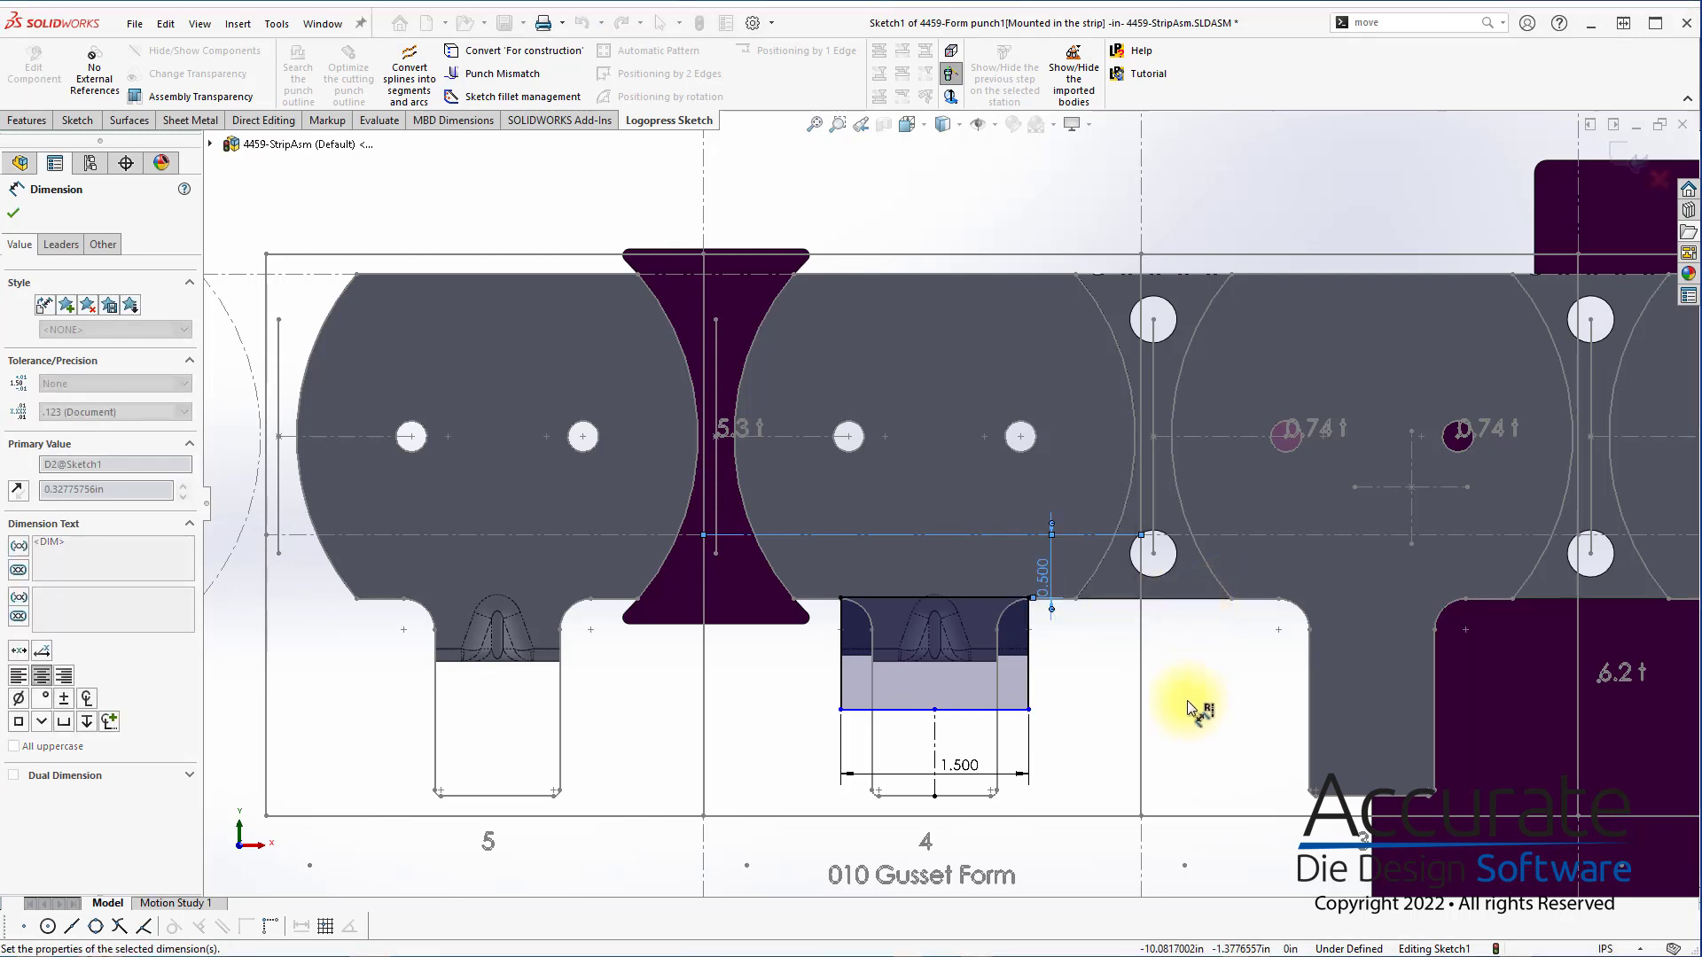
# Set the distance between the punch rectangle's upper edge and the horizontal construction line to 0.45 in
pyautogui.doubleClick(1038, 565)
pyautogui.write('.')
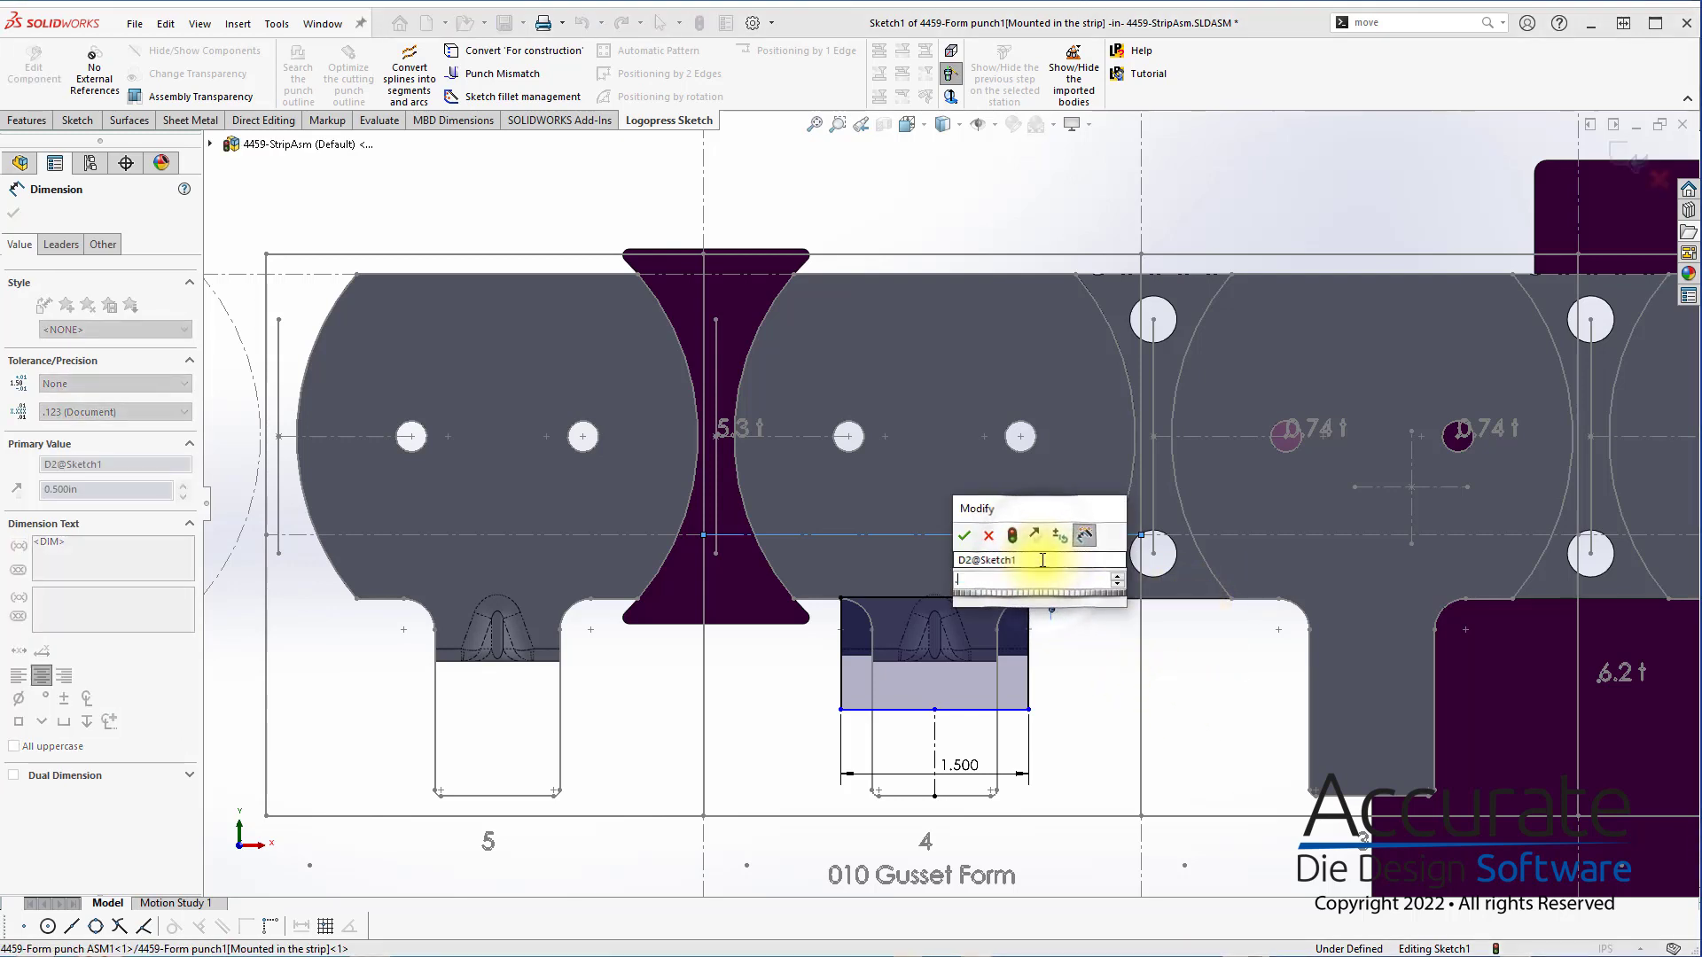
pyautogui.write('45')
pyautogui.press('Return')
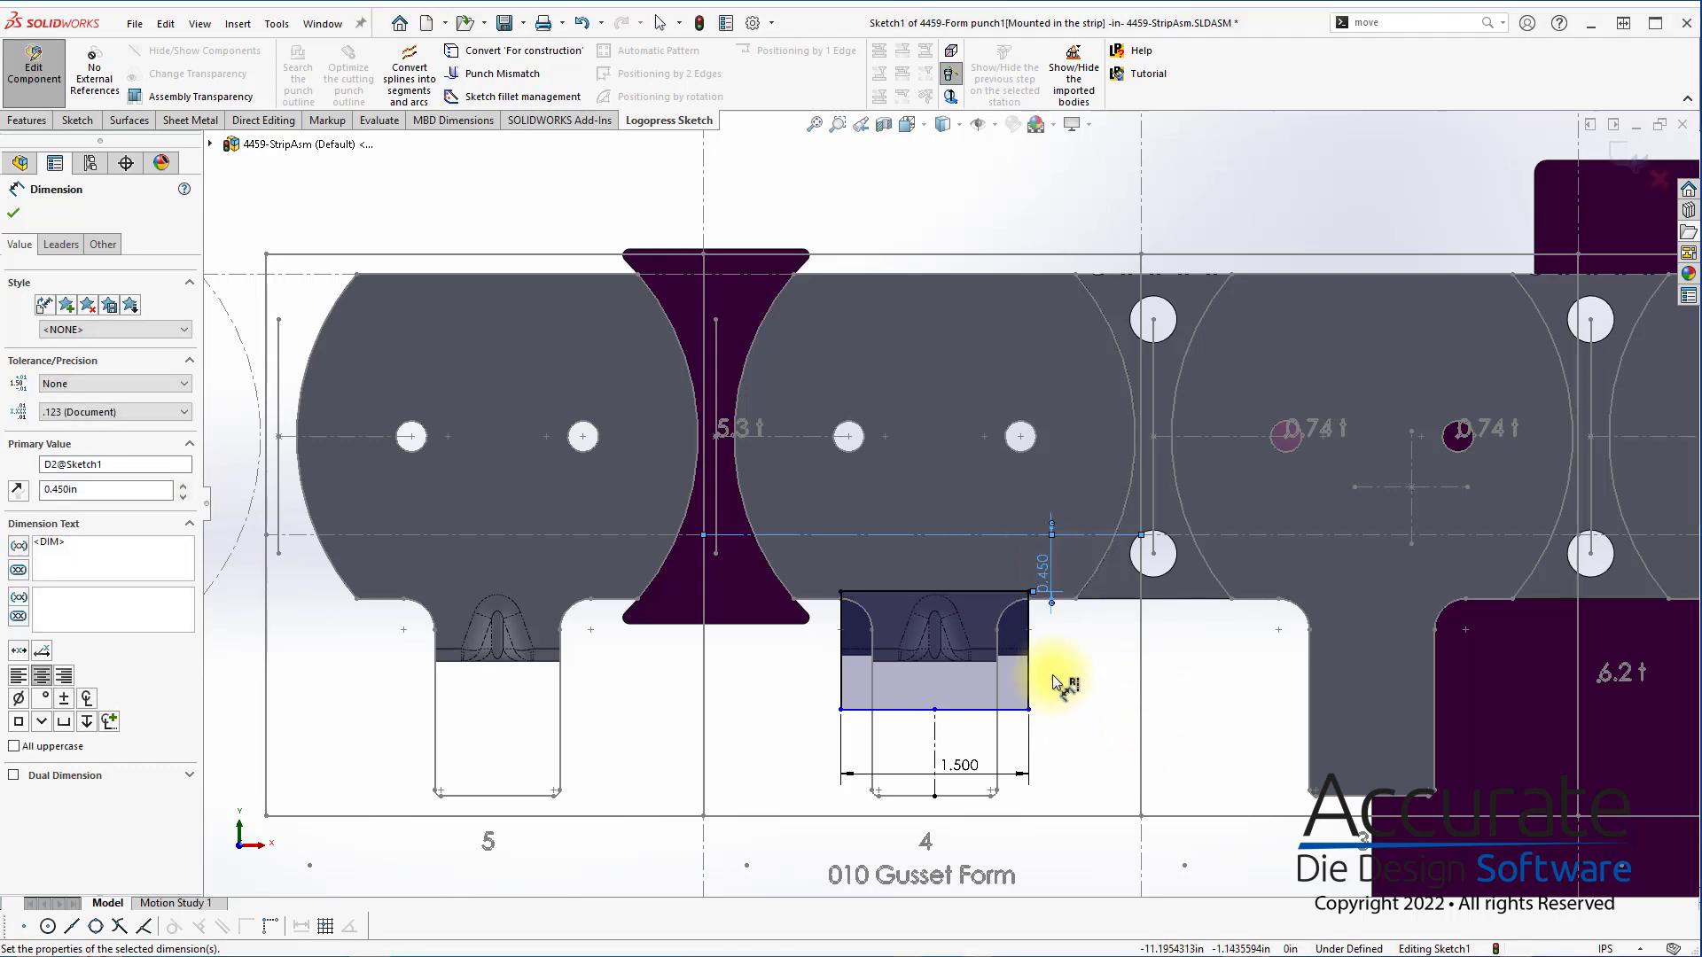
pyautogui.click(1029, 667)
pyautogui.click(1070, 678)
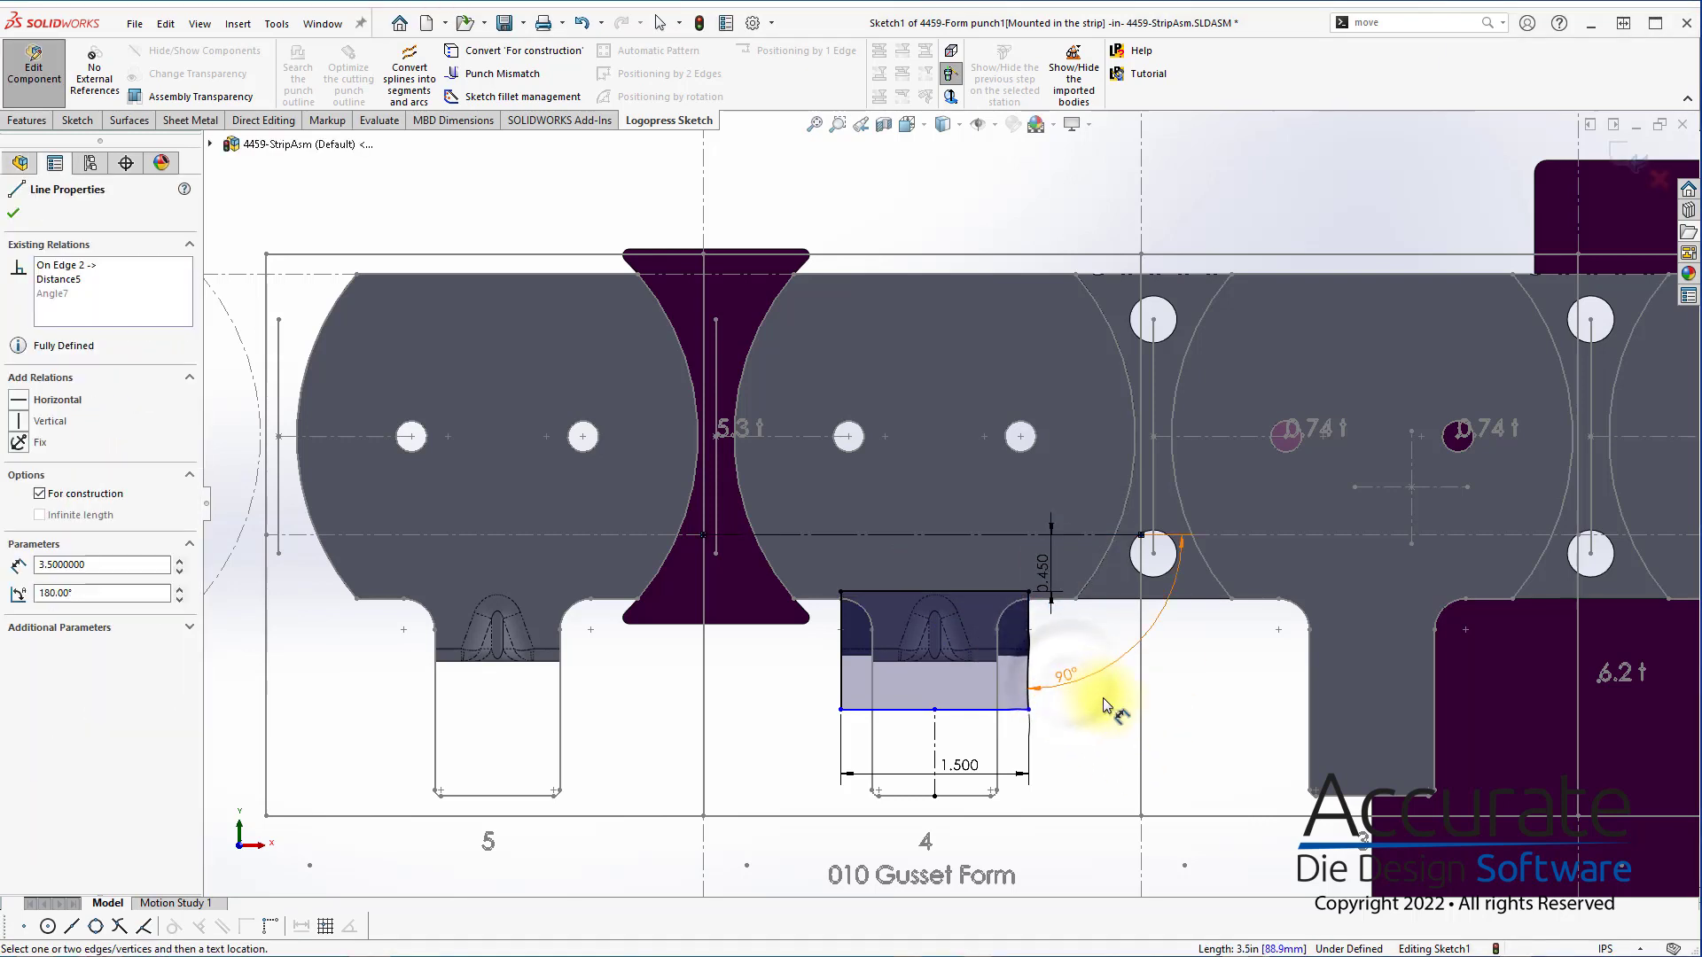
pyautogui.click(1060, 683)
pyautogui.press('Delete')
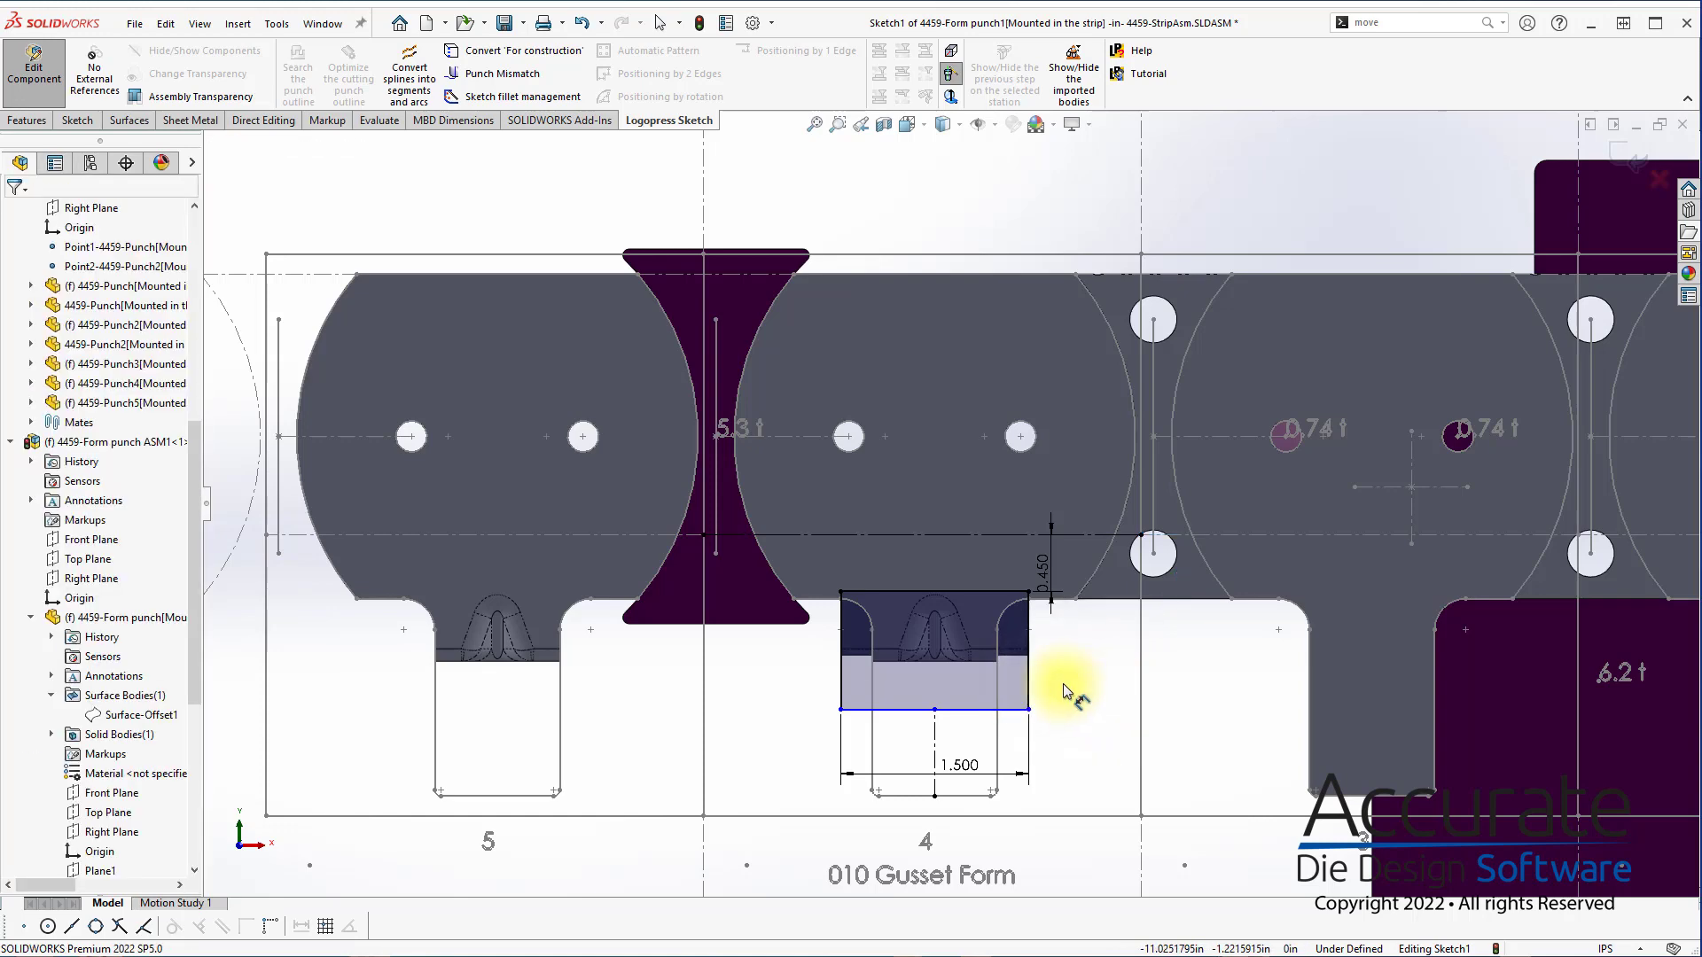
# Dimension the punch rectangle's lower edge 2 in from the horizontal construction line, exit the sketch and finish the form punch
pyautogui.click(976, 709)
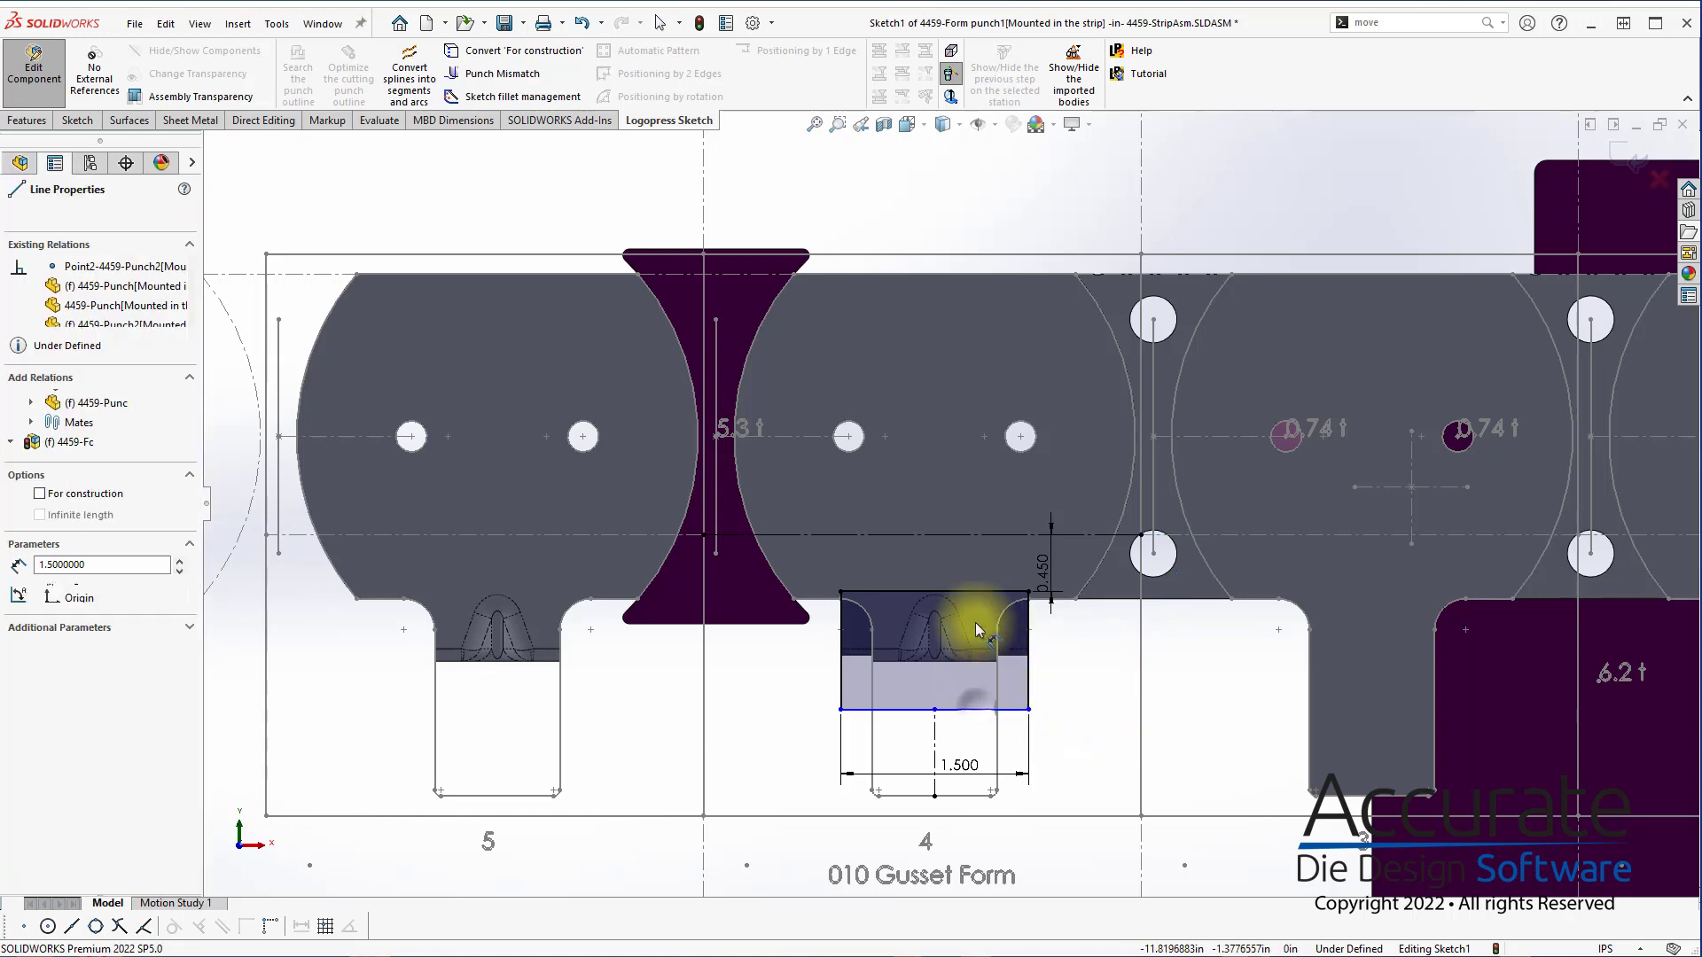
pyautogui.click(986, 537)
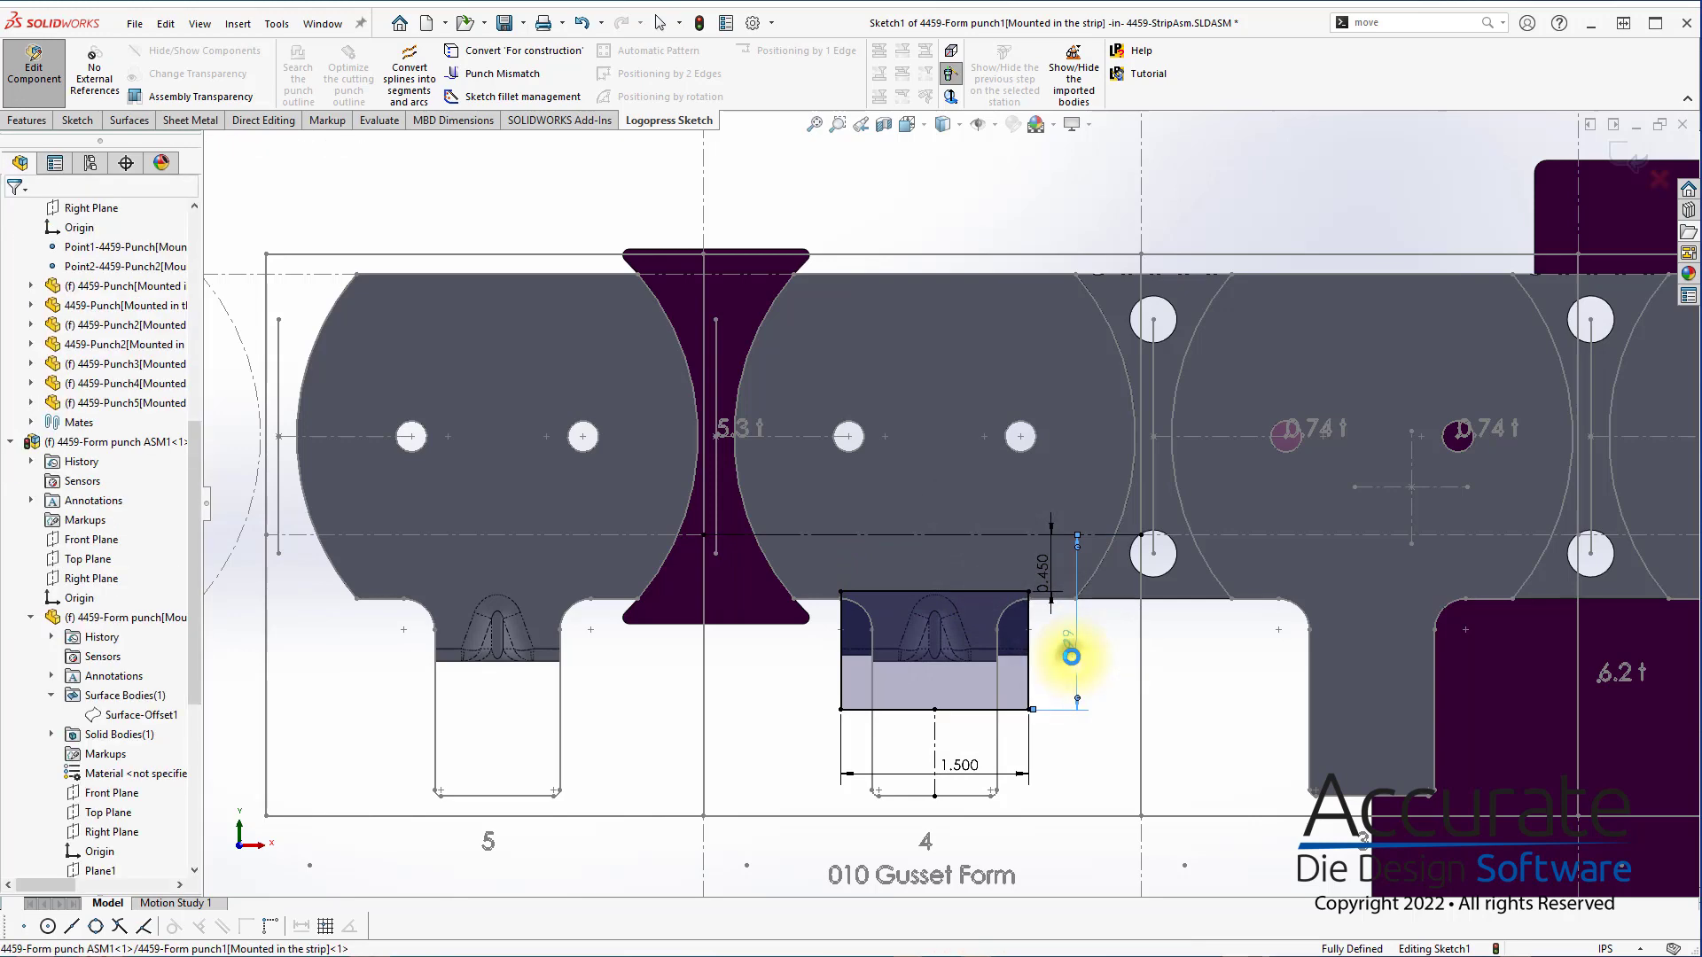
pyautogui.click(1071, 656)
pyautogui.press('Return')
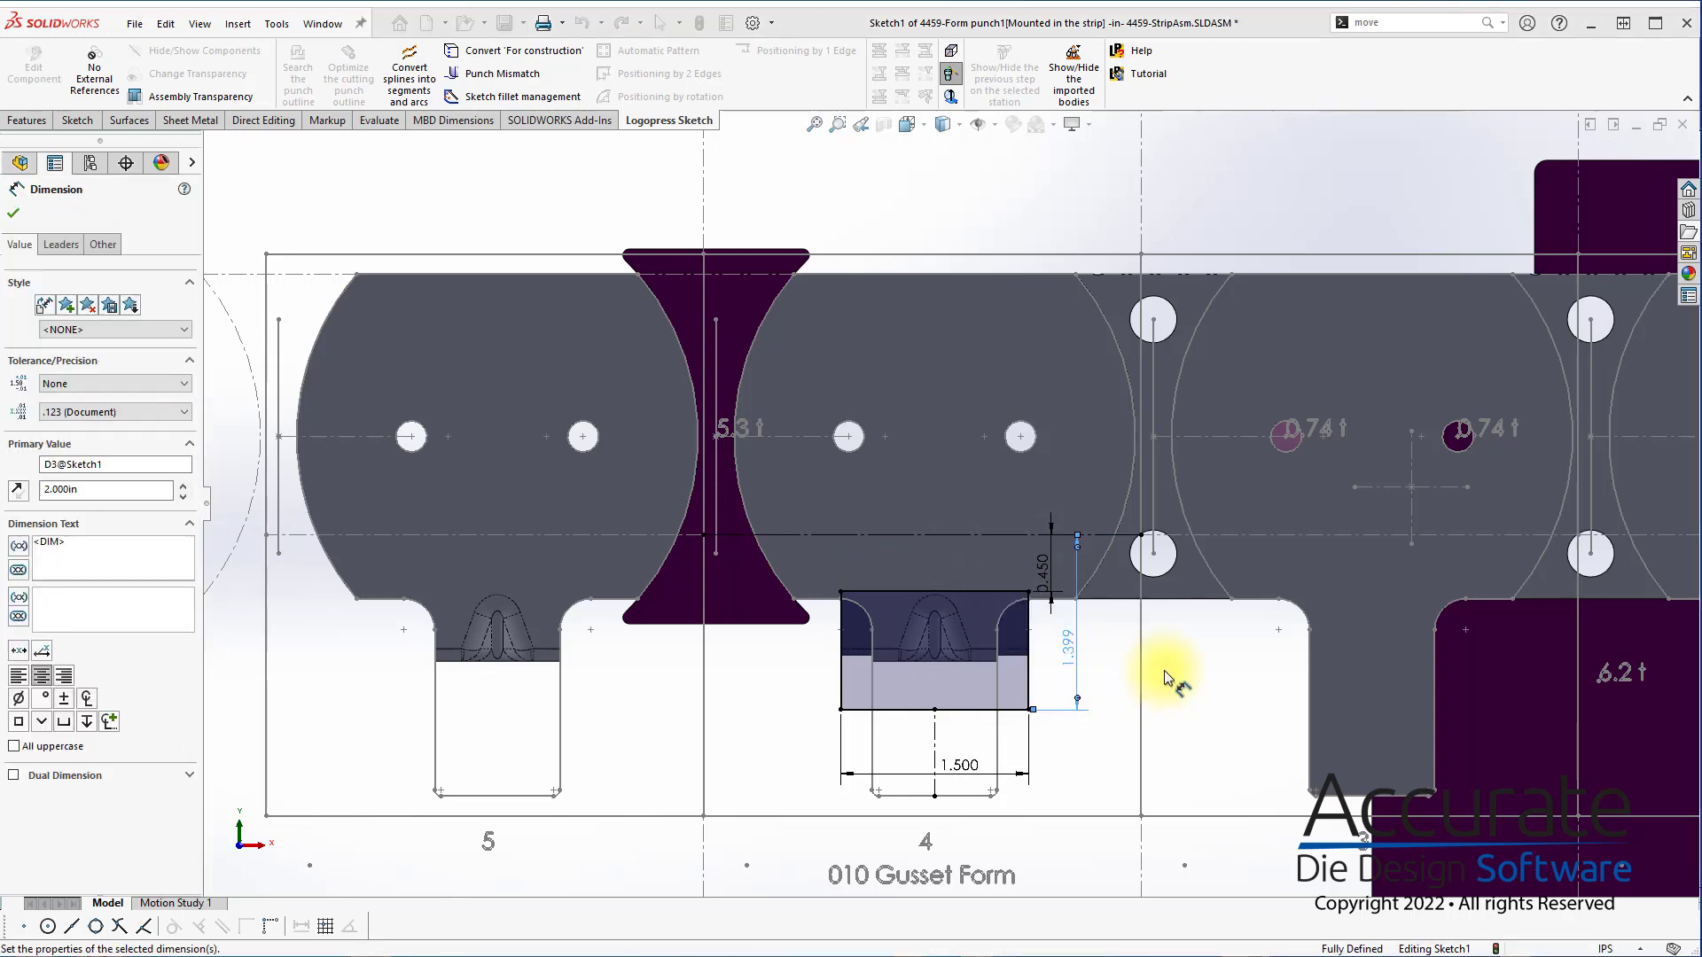
pyautogui.click(1639, 167)
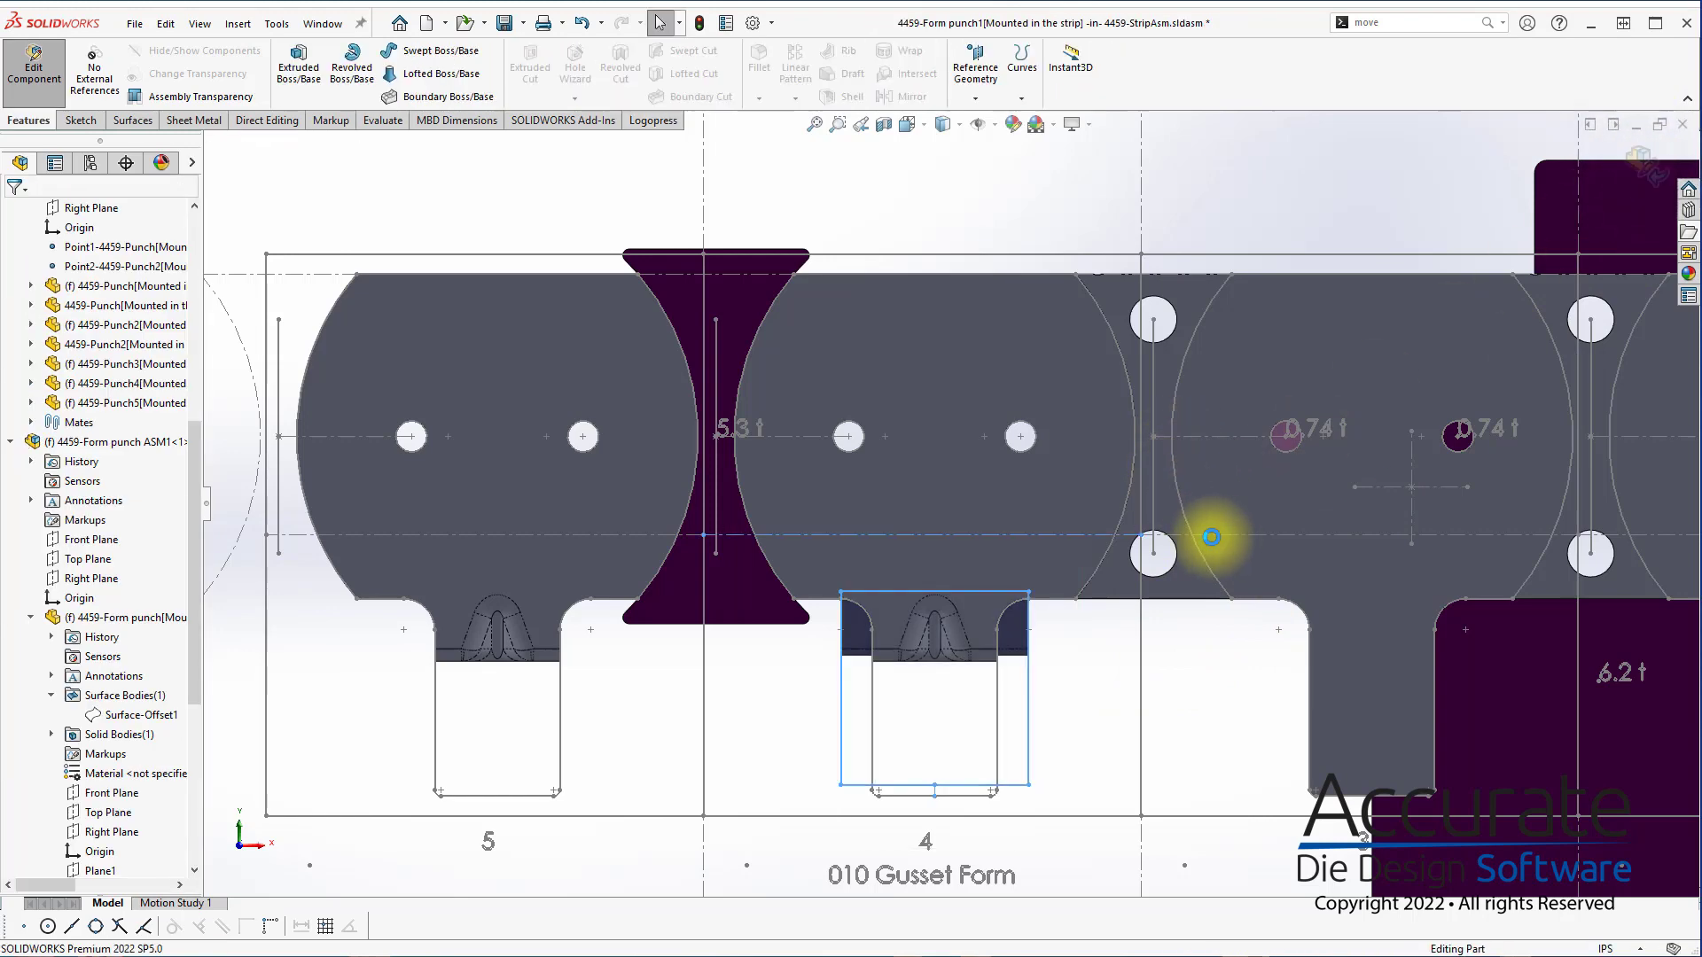
pyautogui.hotkey('ctrl', '7')
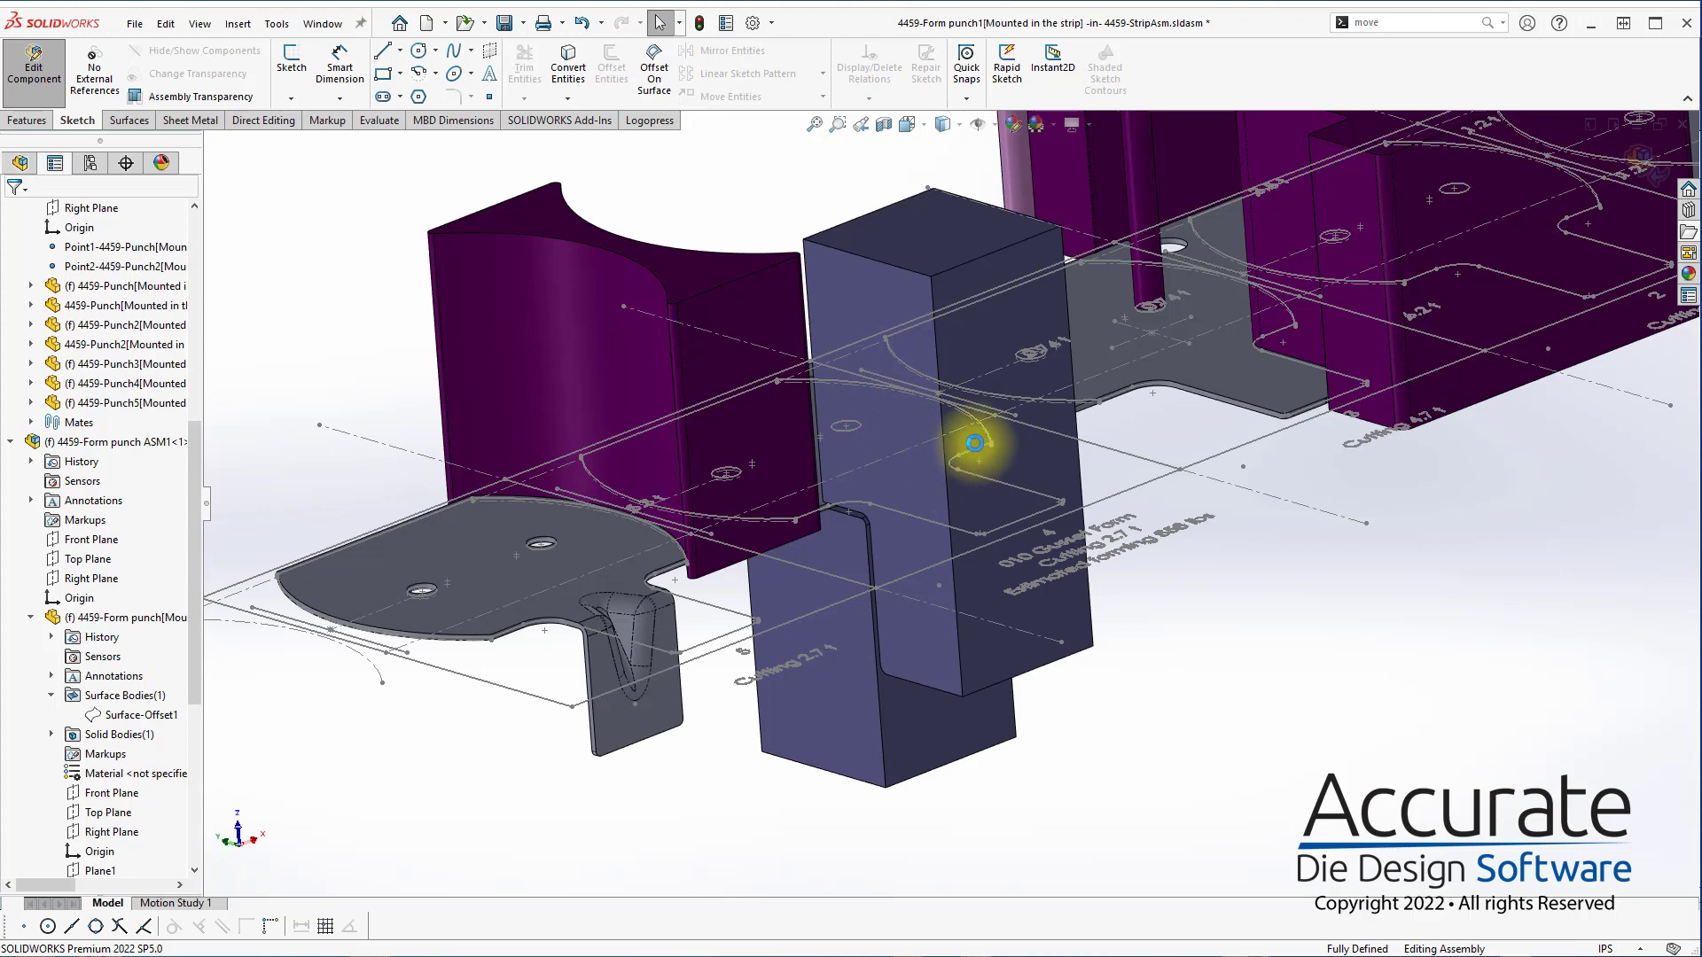
pyautogui.click(14, 213)
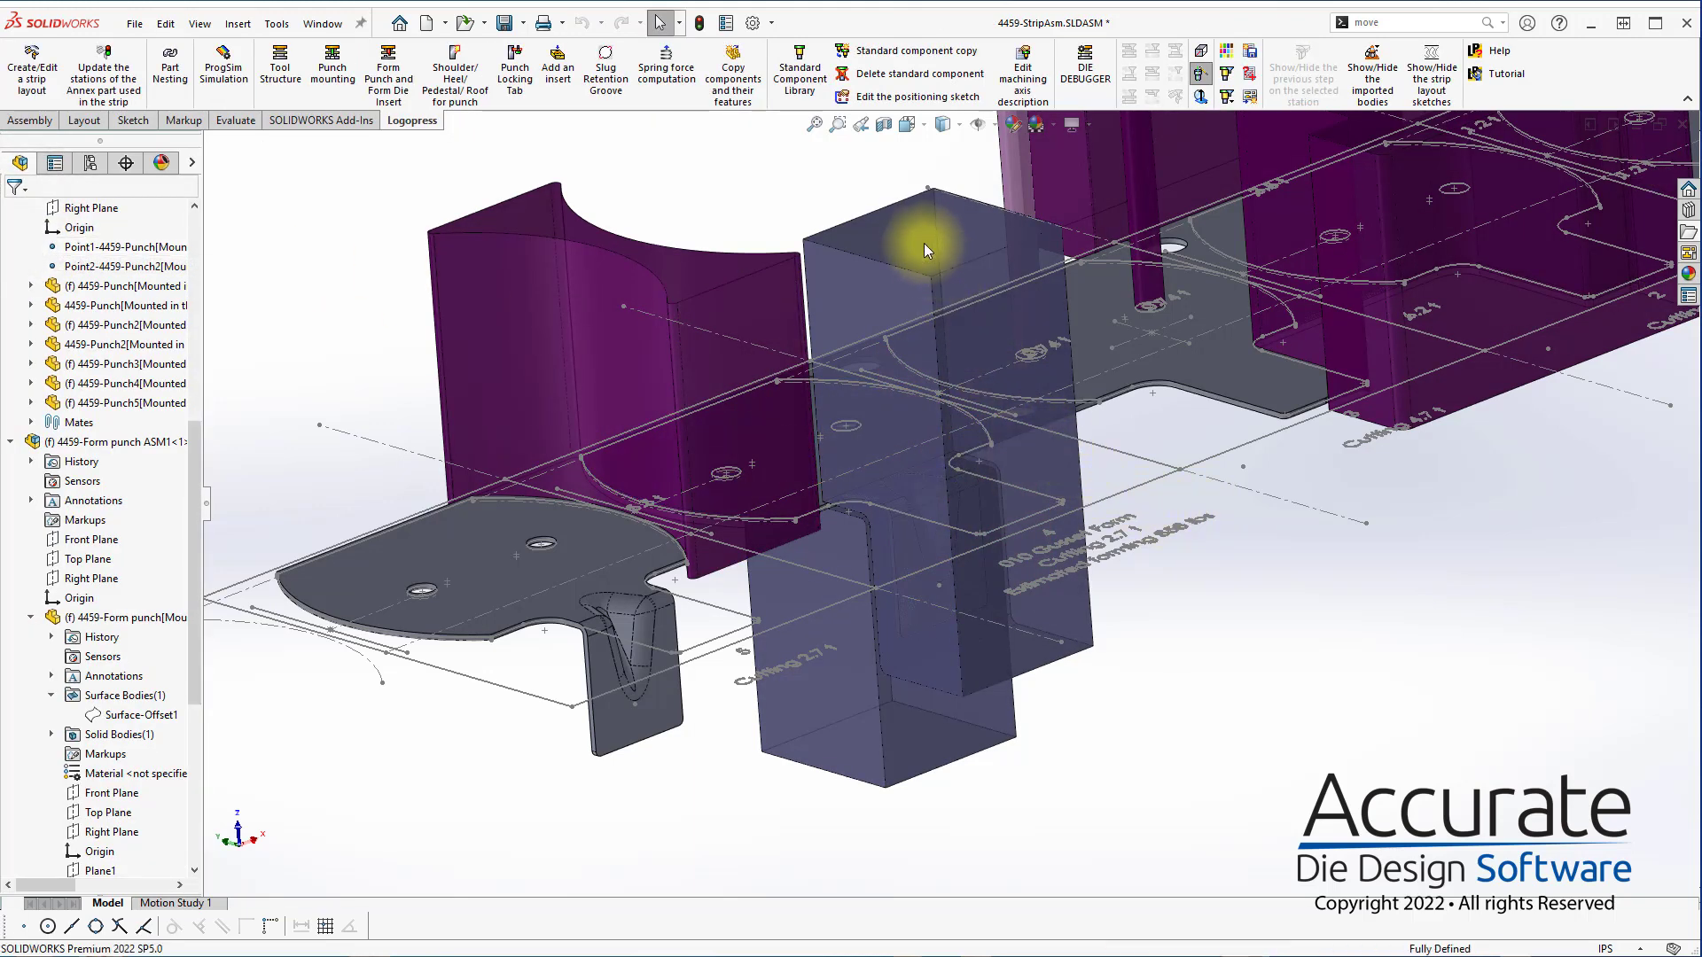
# Isolate the station 4 upper form punch and open its part for editing within the strip assembly
pyautogui.rightClick(897, 254)
pyautogui.click(953, 445)
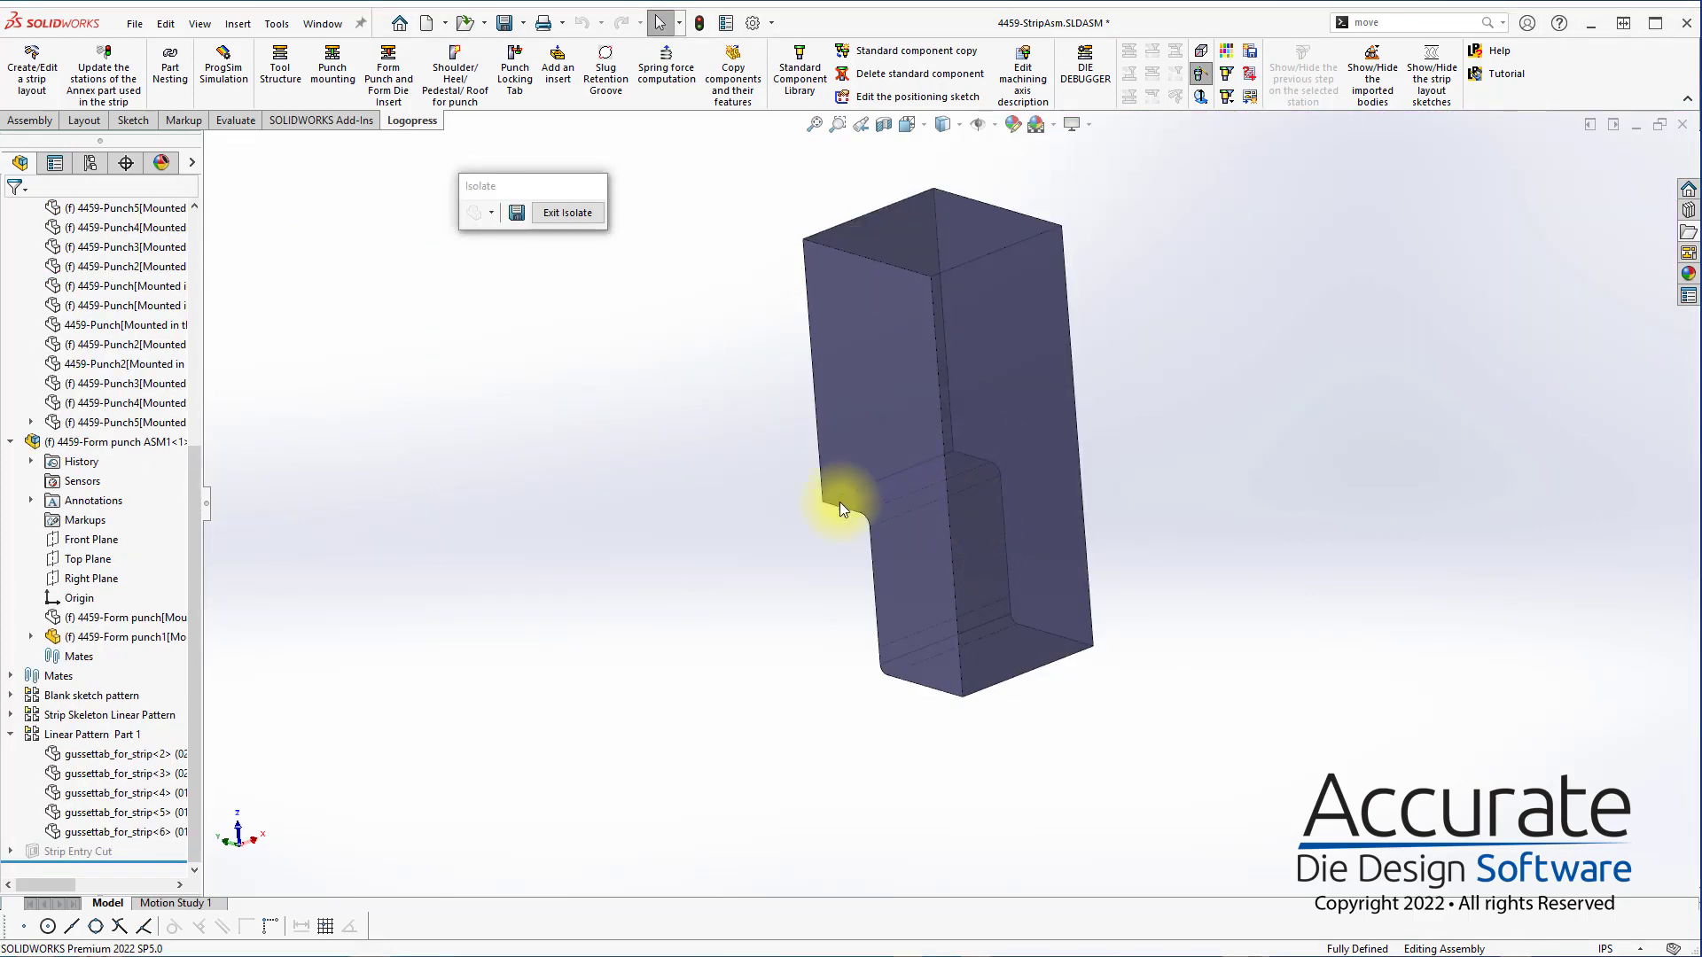
pyautogui.click(142, 636)
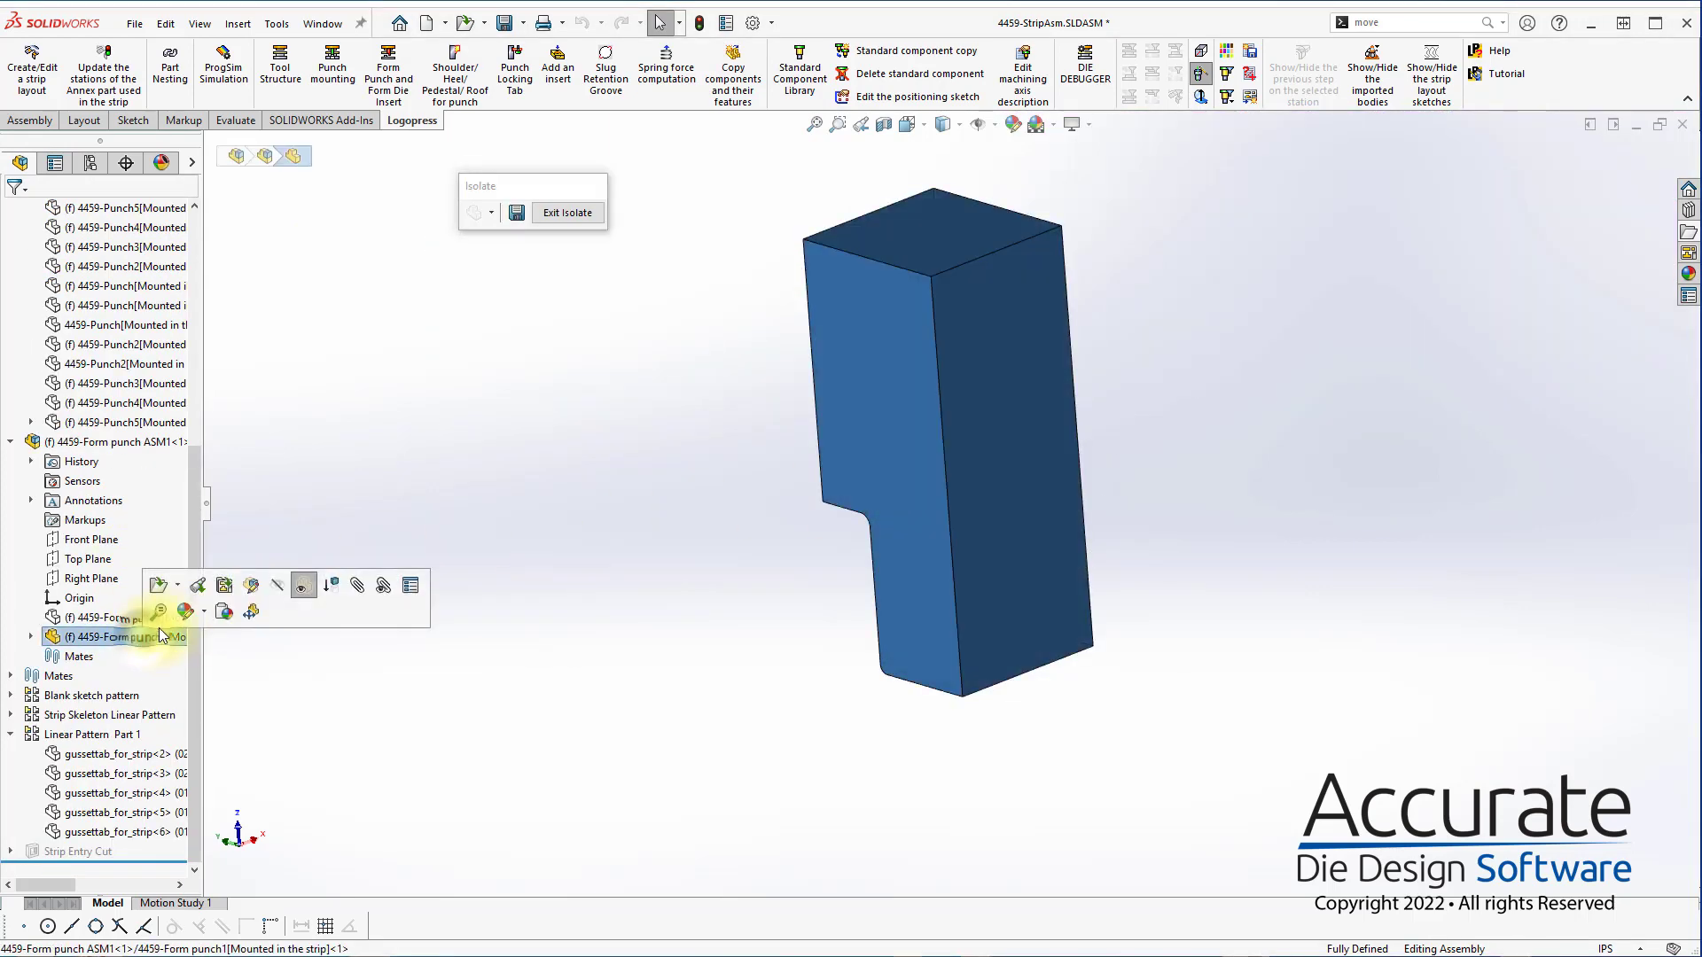
pyautogui.click(249, 588)
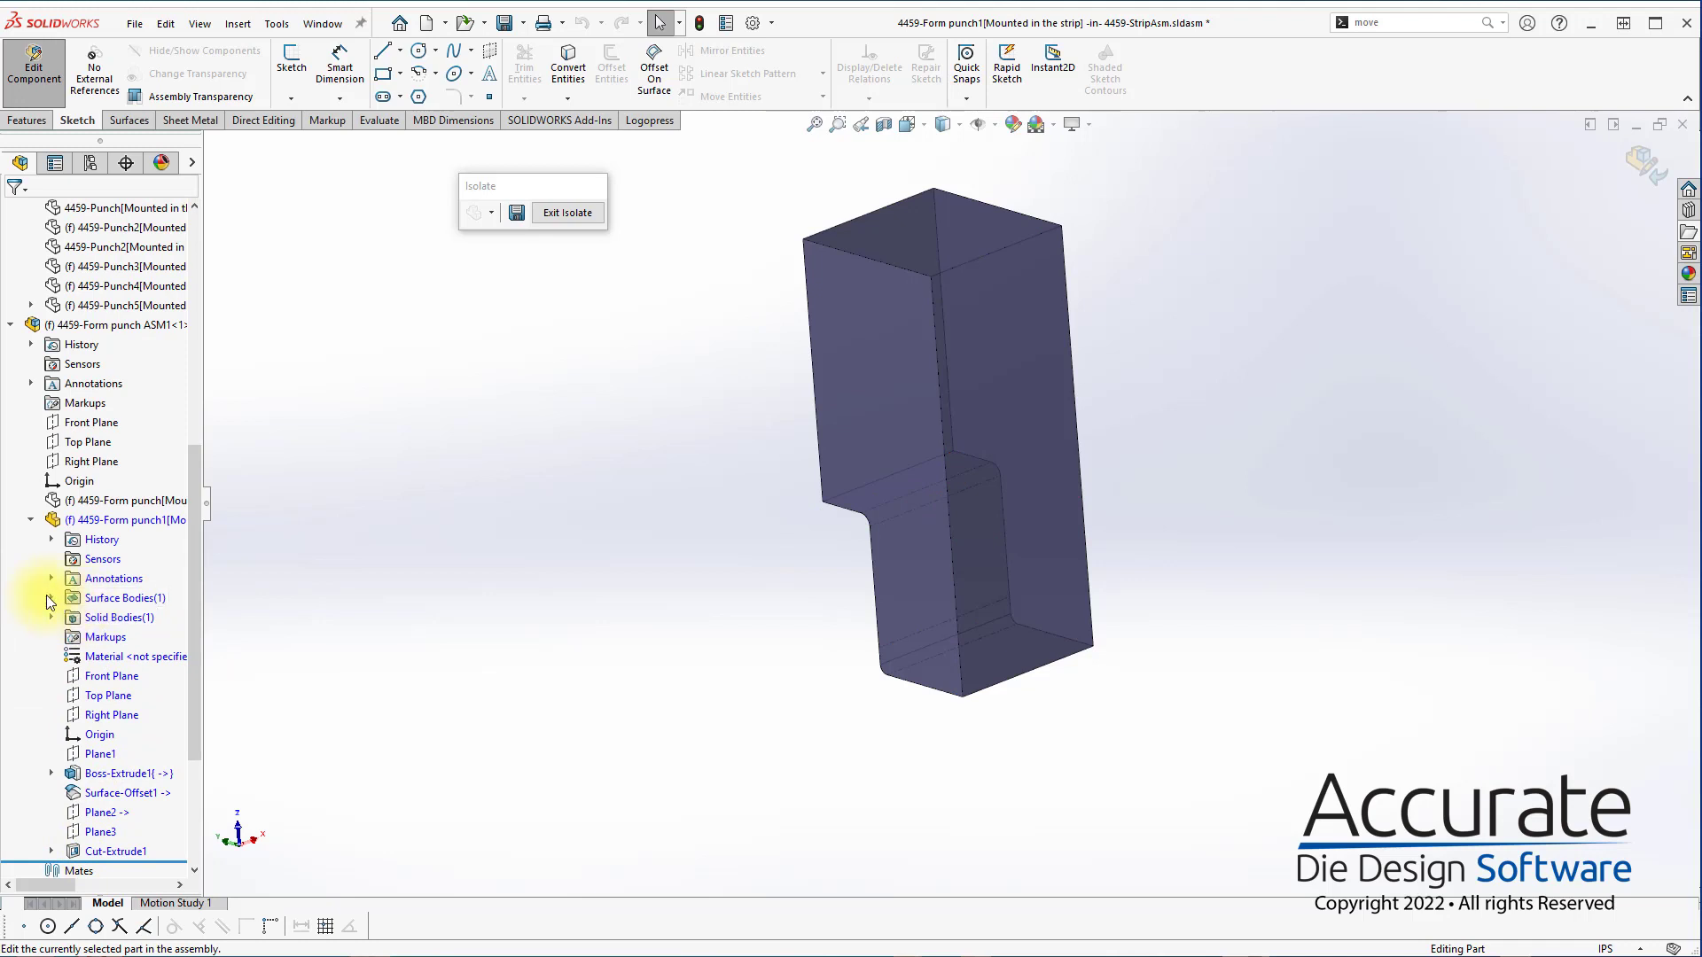
# Highlight the form punch's Surface-Offset1 body and examine how it sits against the punch block
pyautogui.click(50, 599)
pyautogui.click(137, 617)
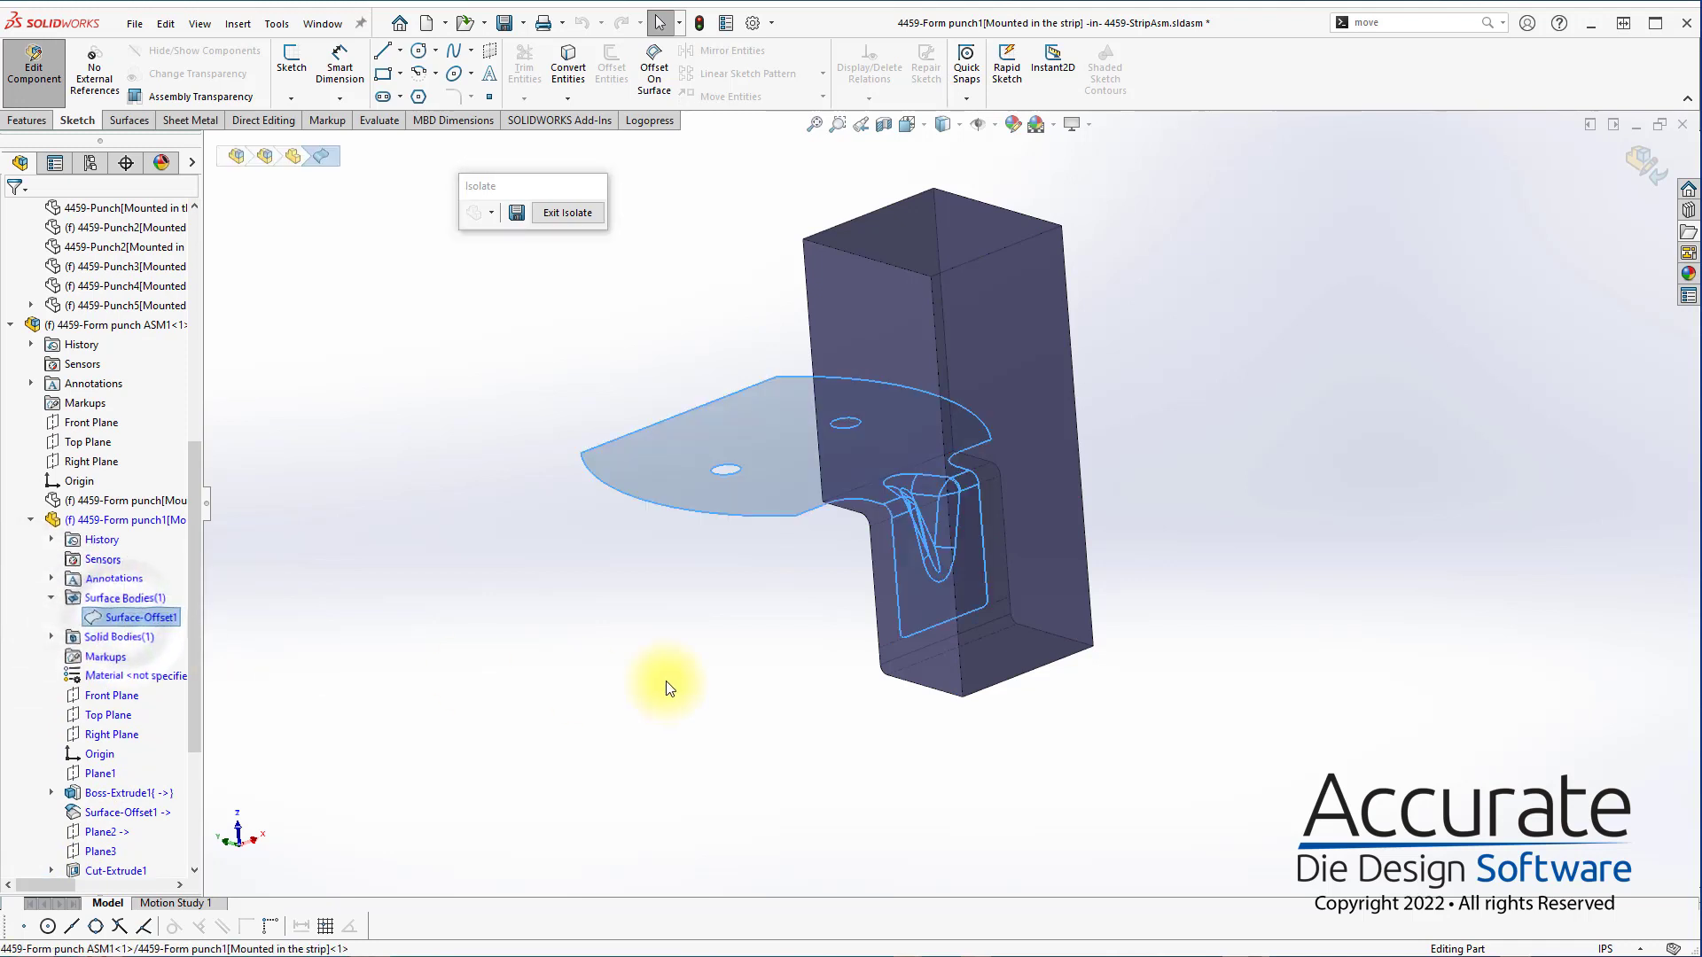
pyautogui.moveTo(669, 689); pyautogui.dragTo(740, 641, button='middle')
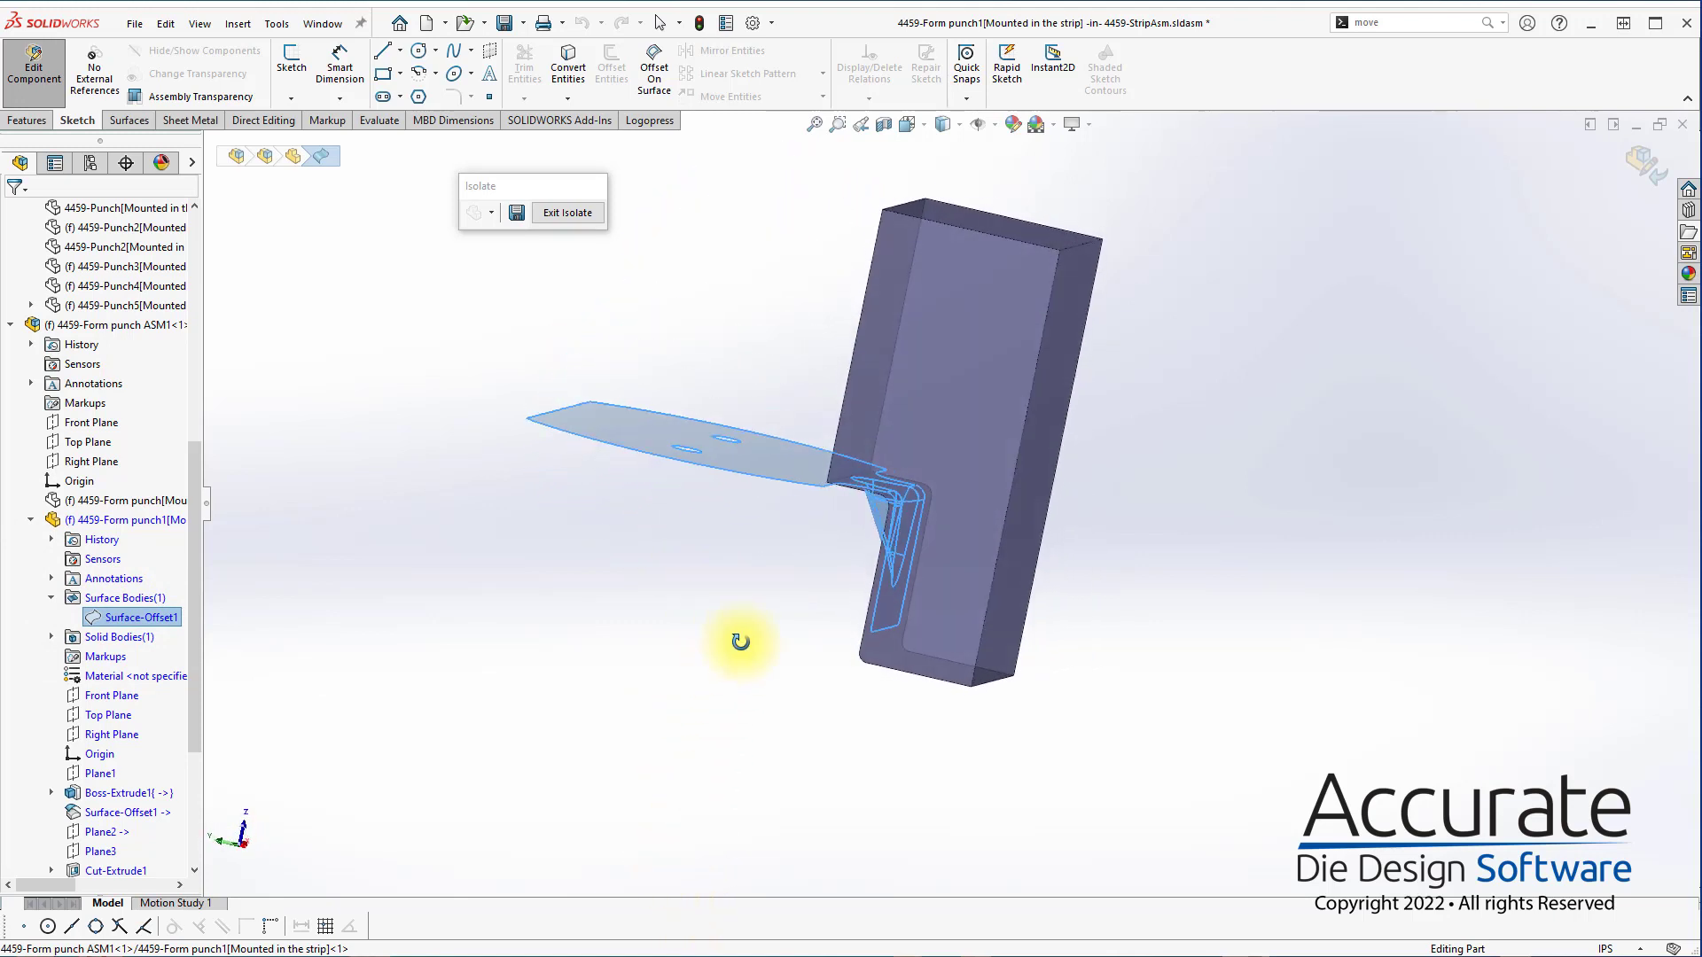
pyautogui.moveTo(741, 641); pyautogui.dragTo(535, 671)
pyautogui.press('Escape')
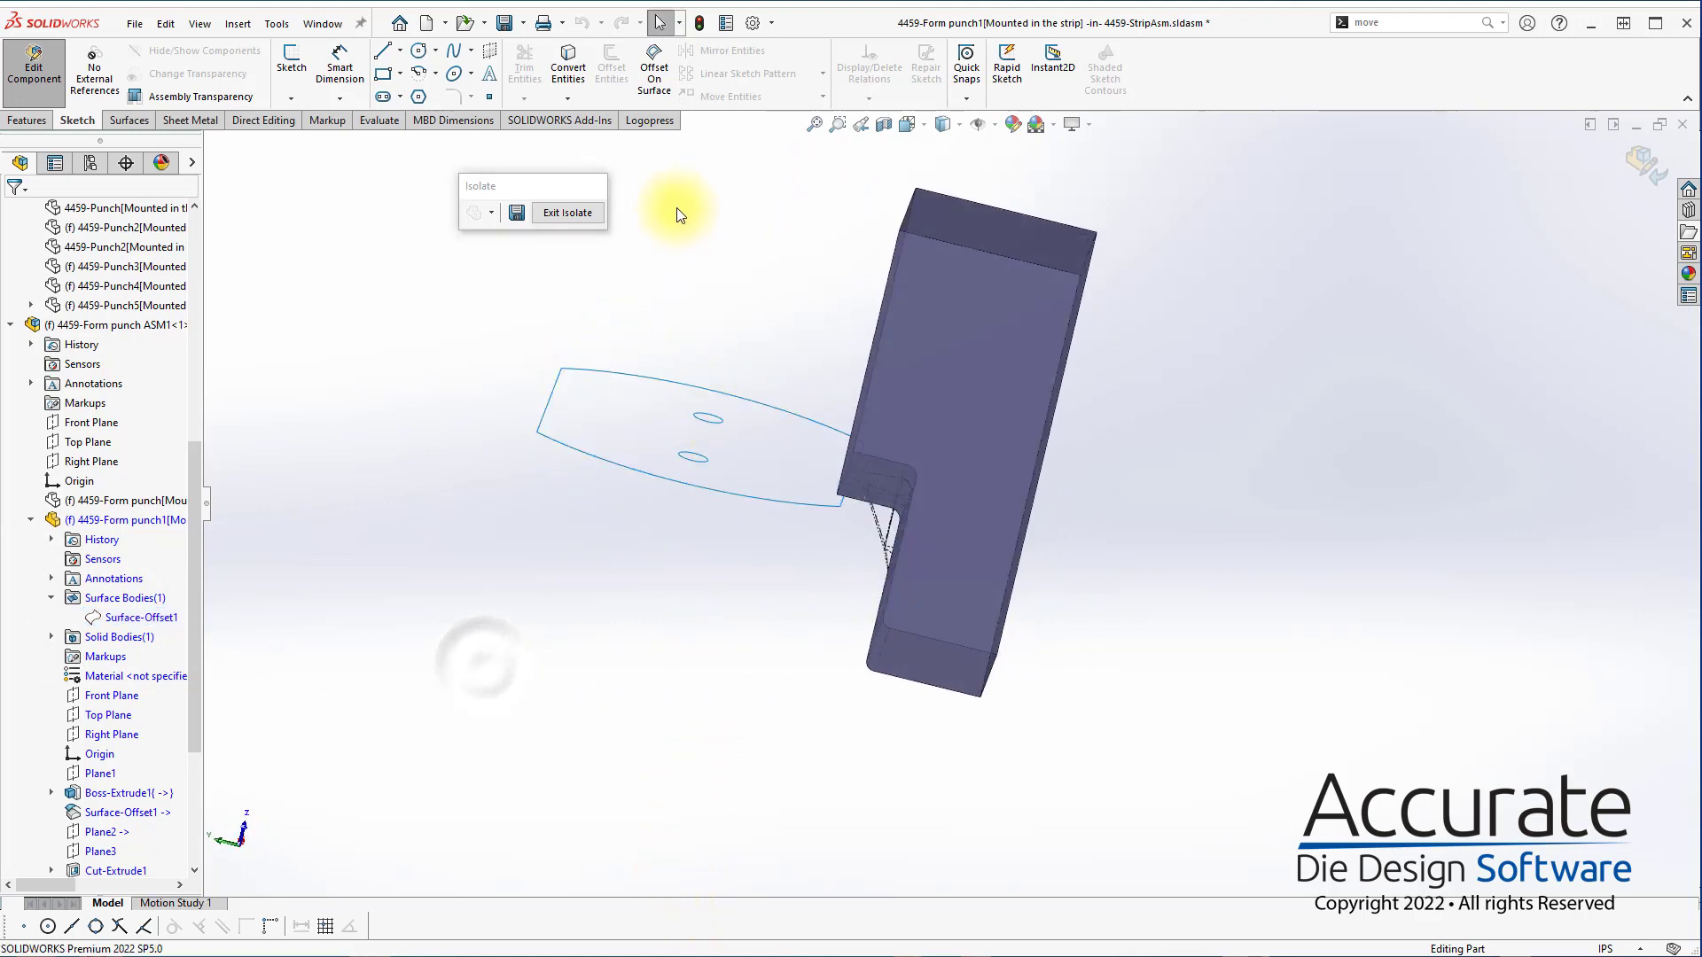
# Start a sketch on the form punch's top end face and draw a rectangle from its upper edge over the gusset area
pyautogui.click(993, 215)
pyautogui.click(866, 277)
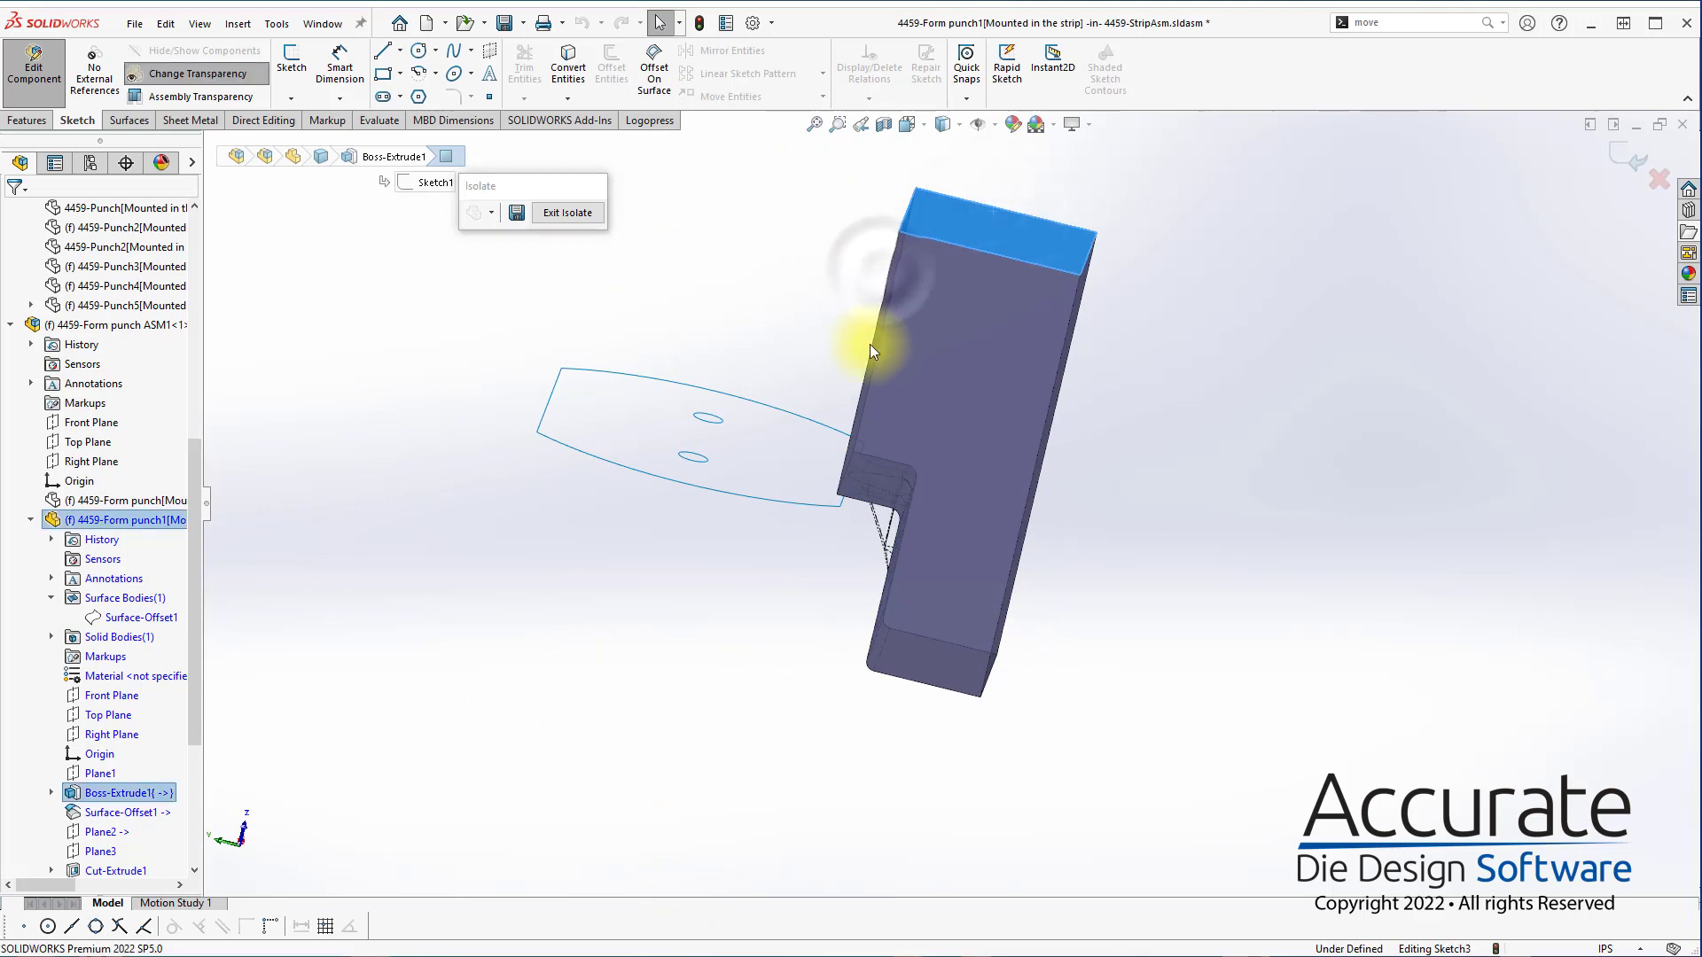
pyautogui.press('s')
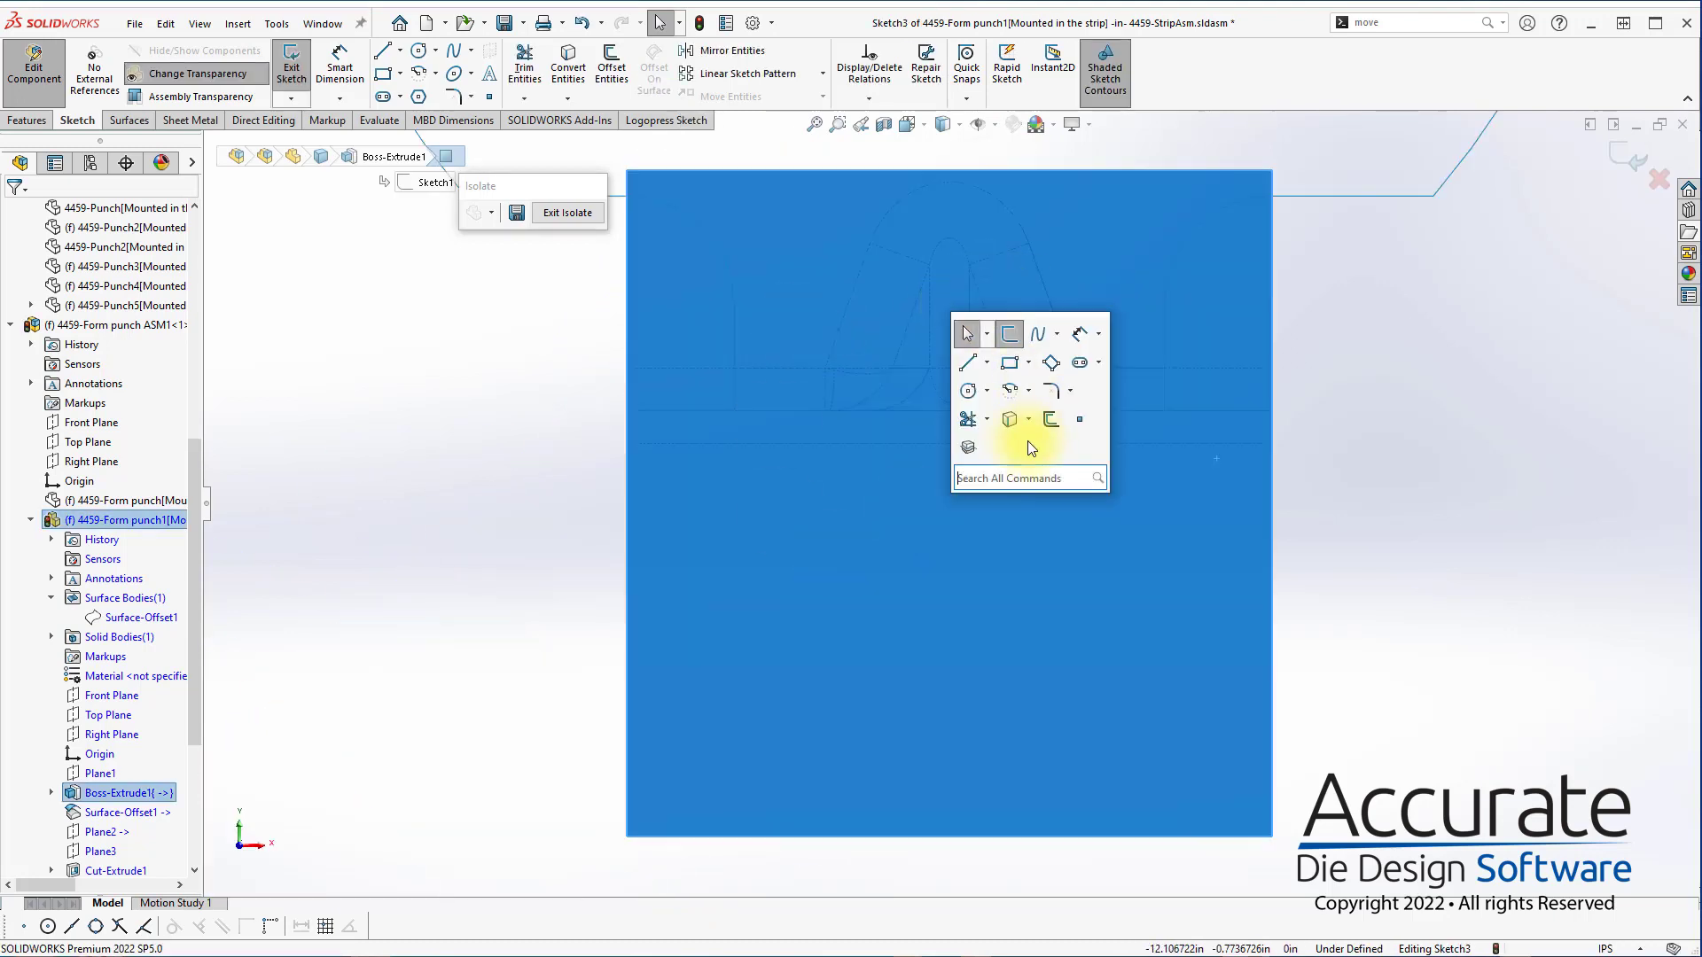
pyautogui.click(1009, 363)
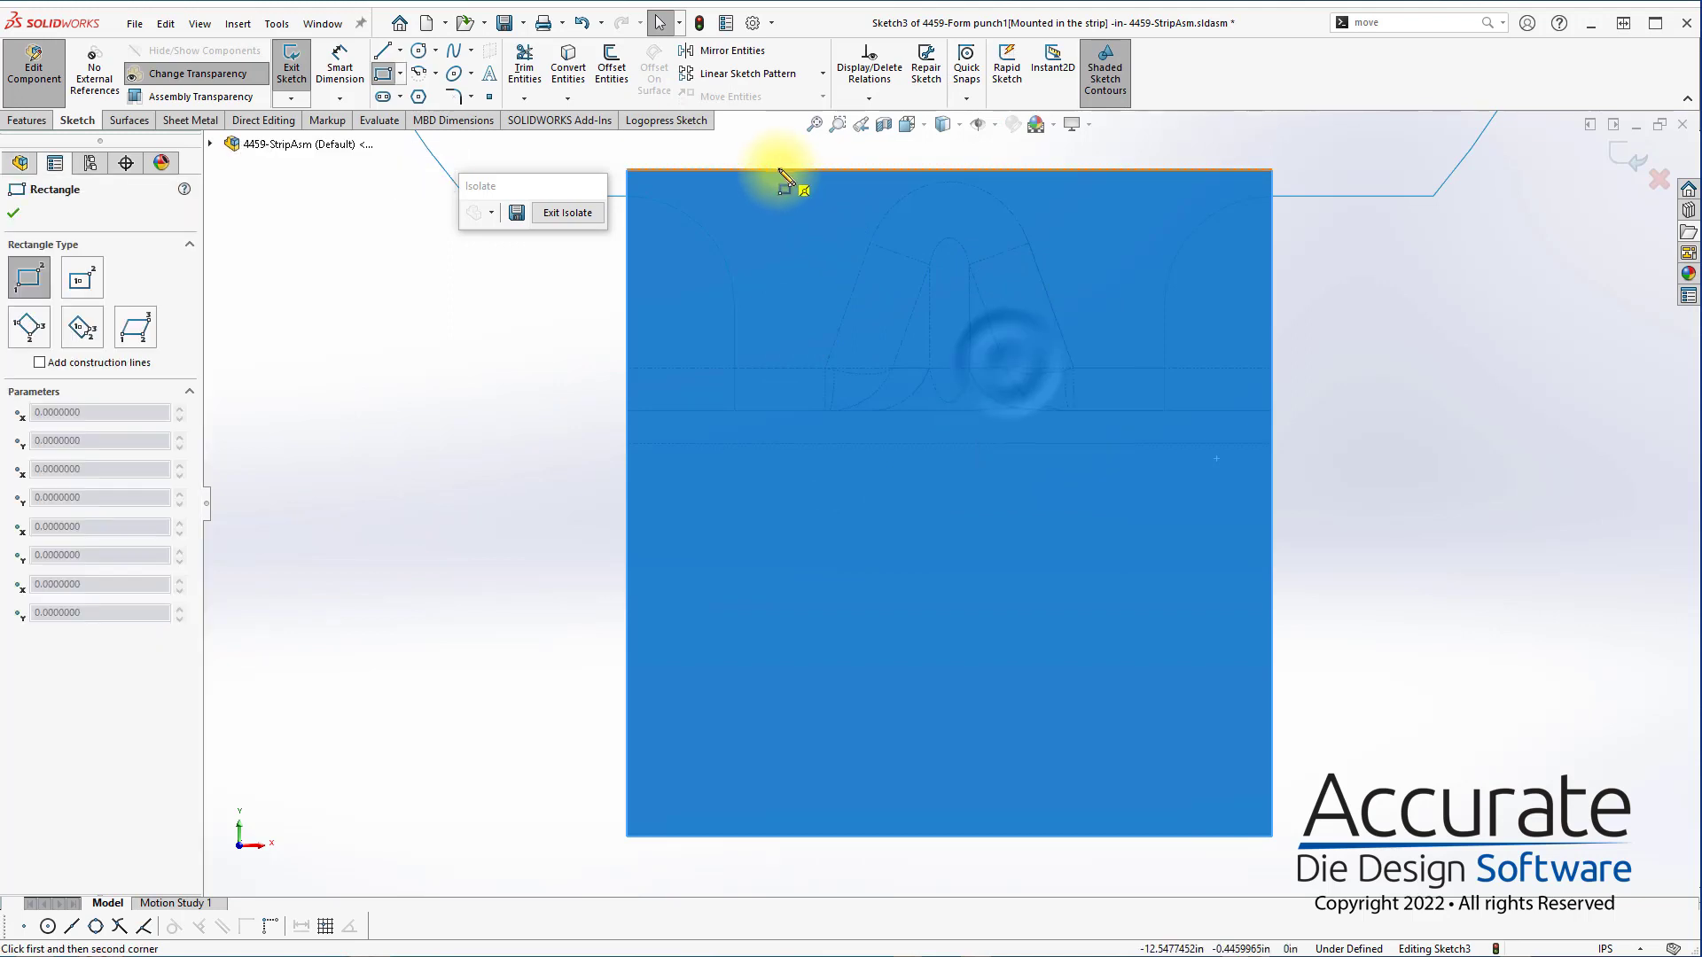
pyautogui.click(777, 169)
pyautogui.click(1106, 462)
pyautogui.press('Escape')
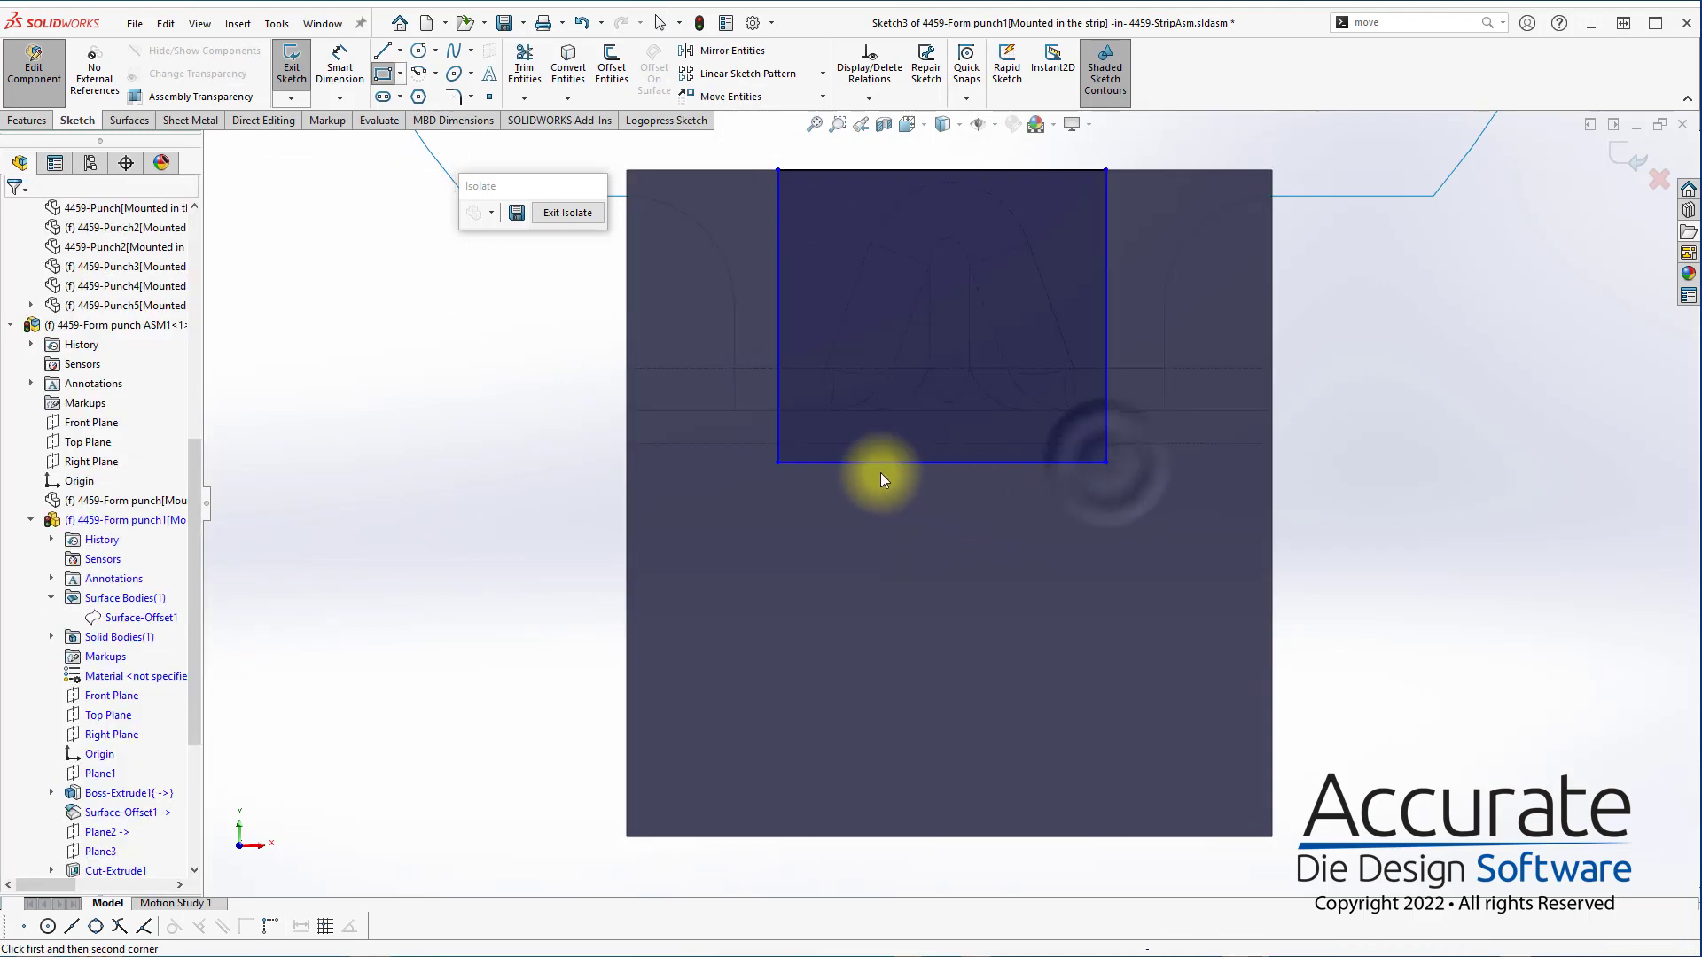
# Make the new rectangle's lower edge collinear with the straight edge where the rounded corner at the punch's tip begins
pyautogui.scroll(5, 880, 472)
pyautogui.moveTo(880, 472); pyautogui.dragTo(1029, 549, button='middle')
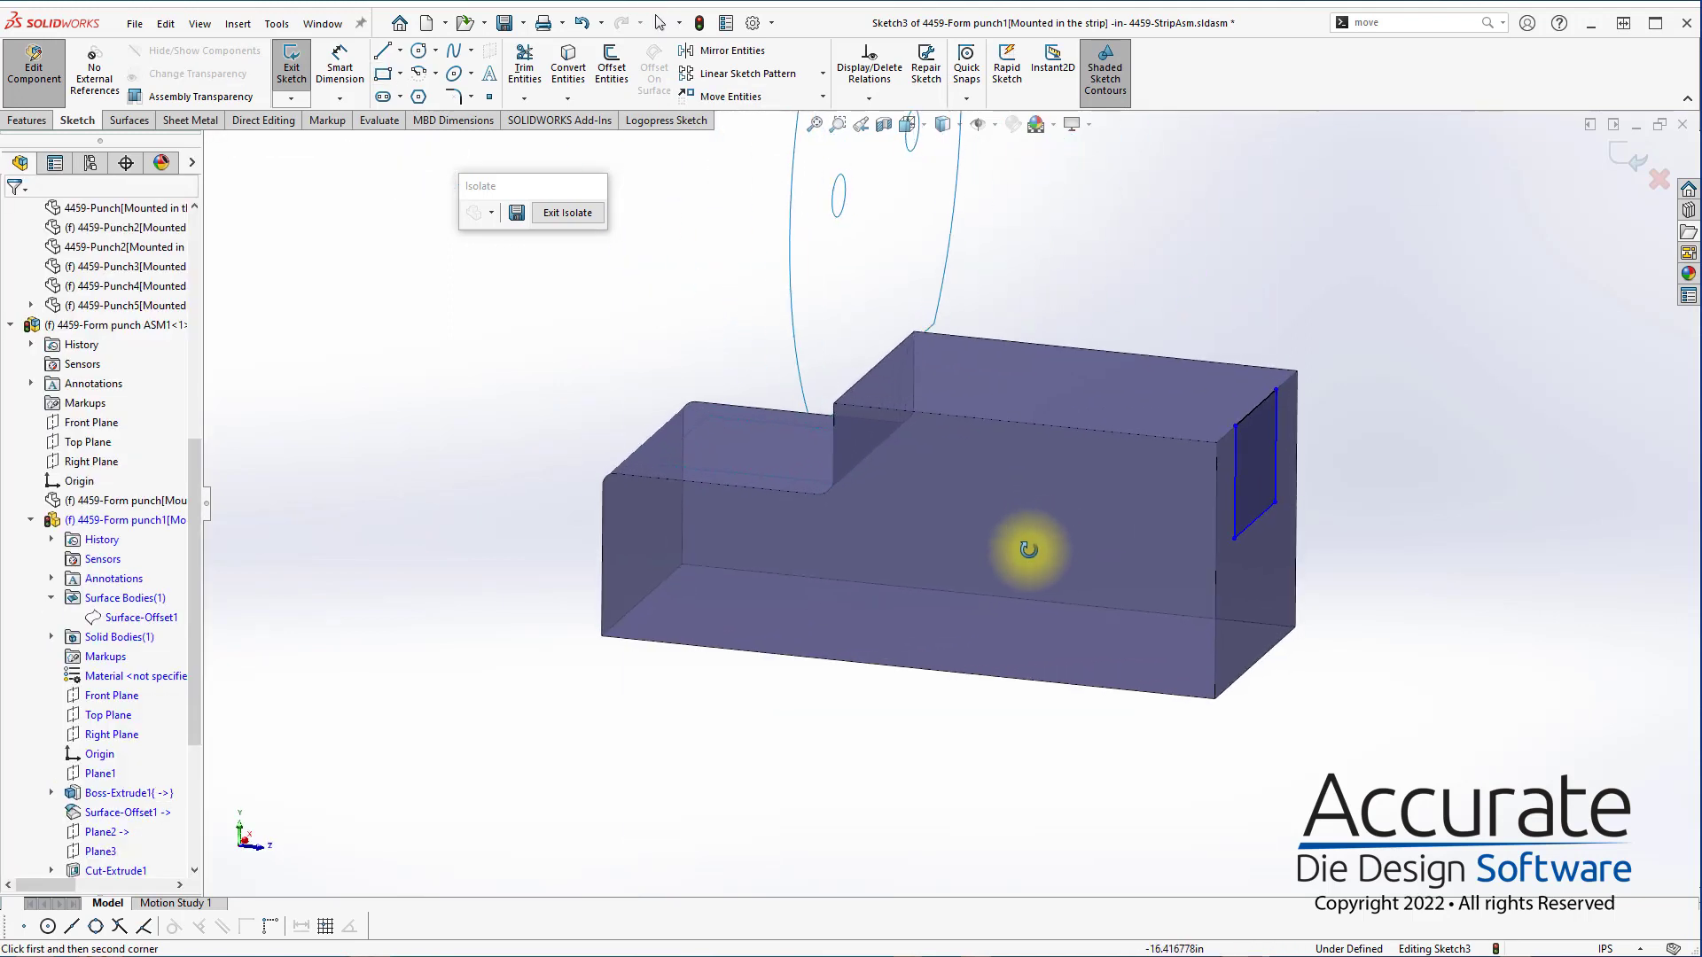
pyautogui.click(642, 471)
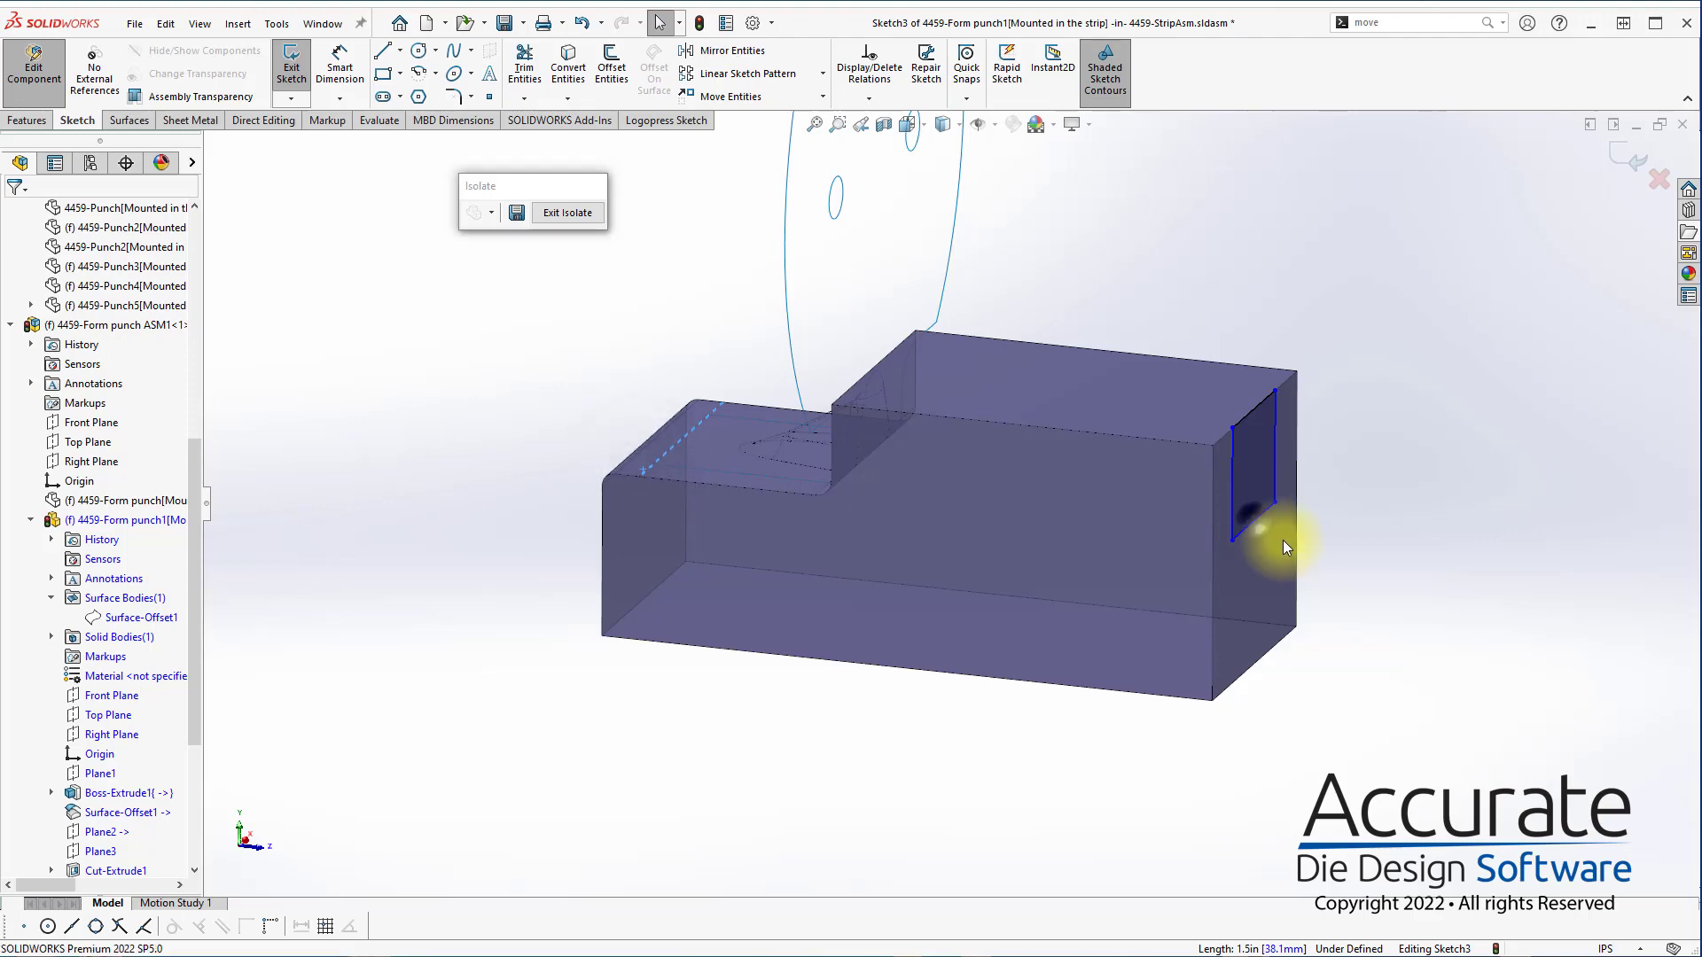
pyautogui.keyDown('ctrl'); pyautogui.click(1255, 521); pyautogui.keyUp('ctrl')
pyautogui.click(51, 502)
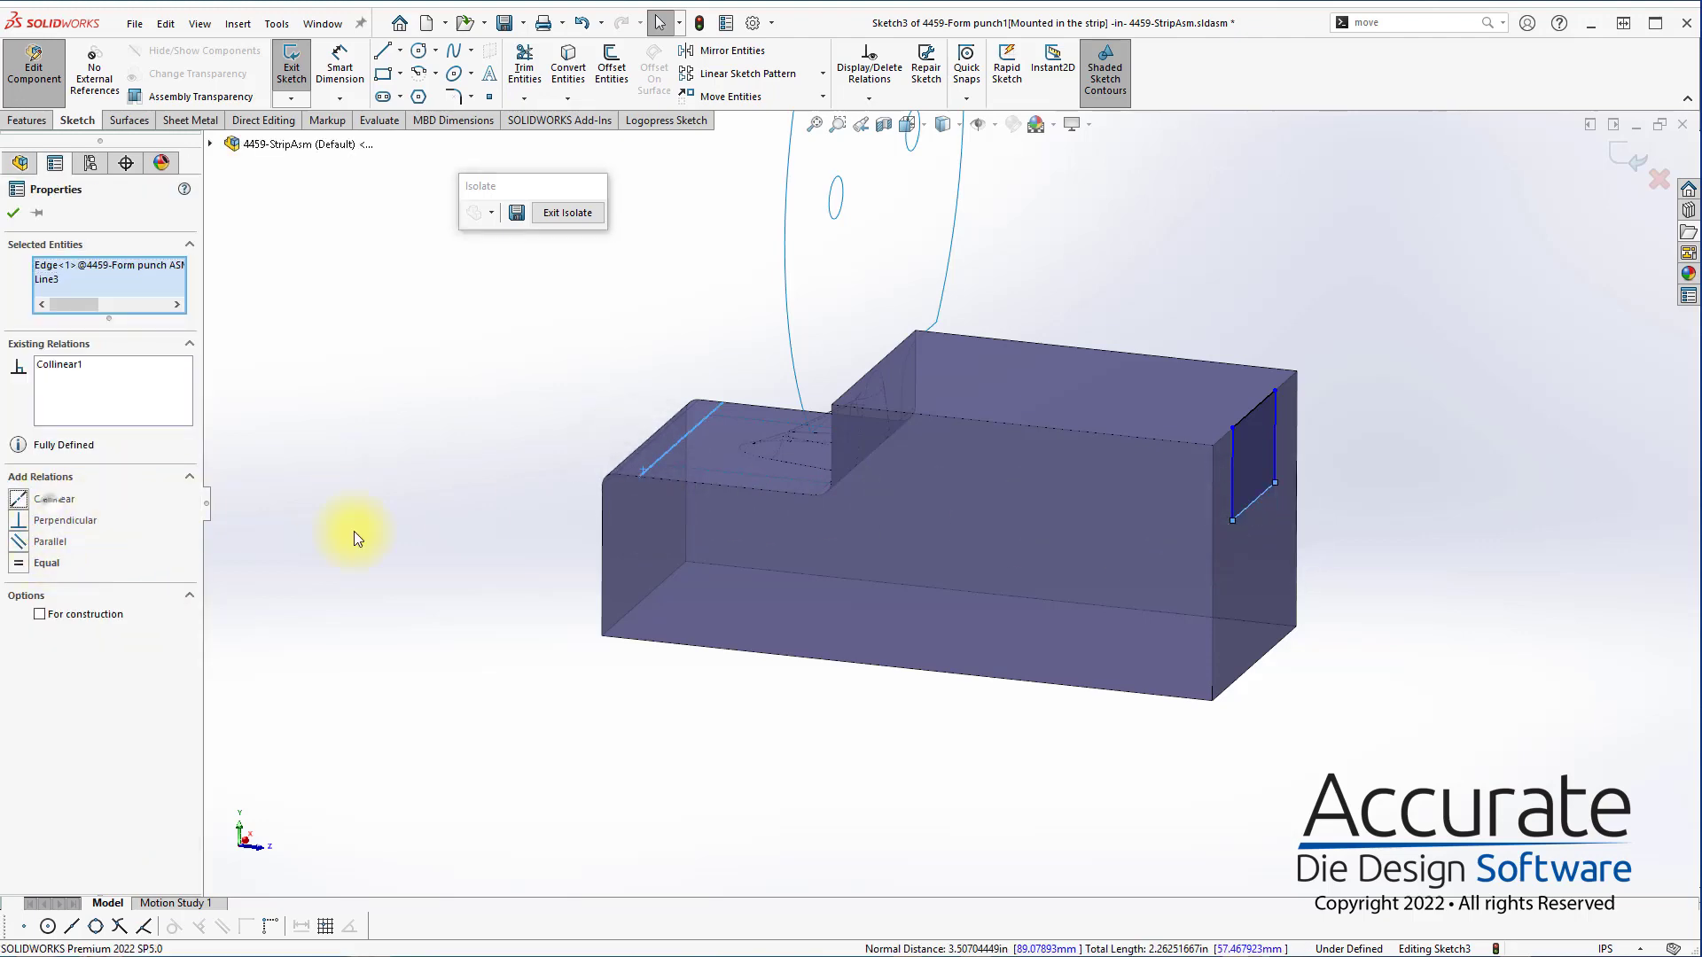
pyautogui.click(532, 563)
# Narrow the rectangle to about 0.62 in wide by moving both vertical sides closer to the gusset outline
pyautogui.hotkey('ctrl', '8')
pyautogui.scroll(3, 998, 594)
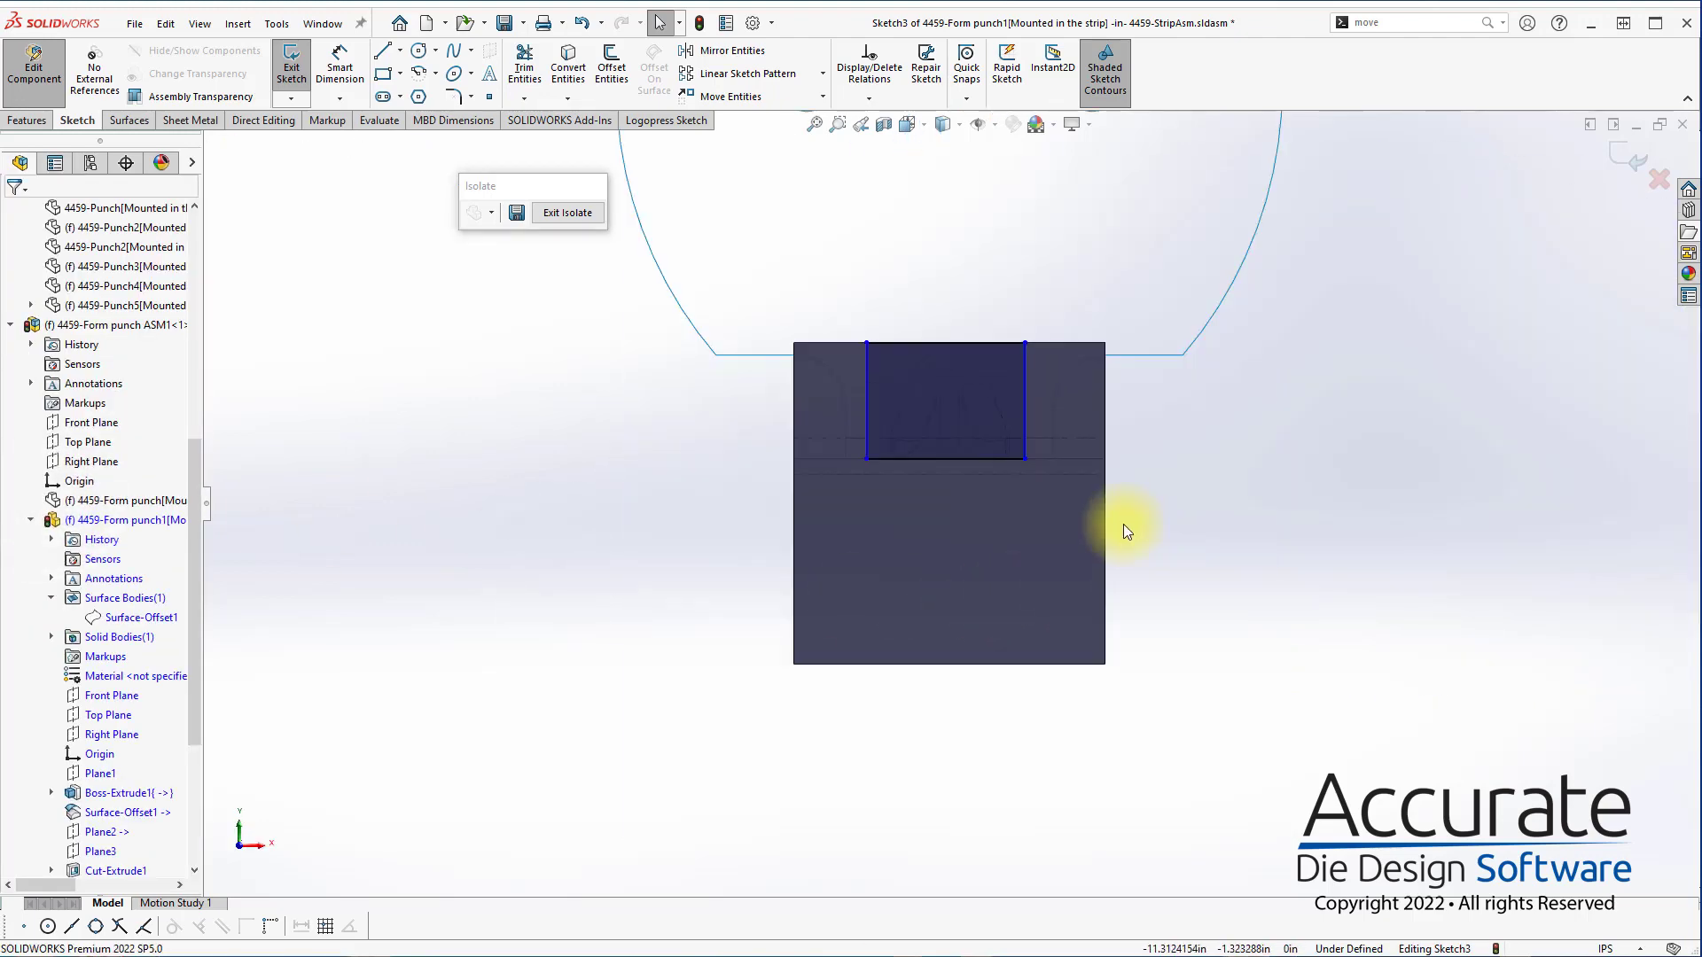
pyautogui.scroll(-2, 928, 380)
pyautogui.moveTo(838, 455)
pyautogui.mouseDown()
pyautogui.moveTo(901, 476)
pyautogui.moveTo(863, 469)
pyautogui.mouseUp()
pyautogui.moveTo(1061, 470); pyautogui.dragTo(1051, 466)
pyautogui.click(1286, 567)
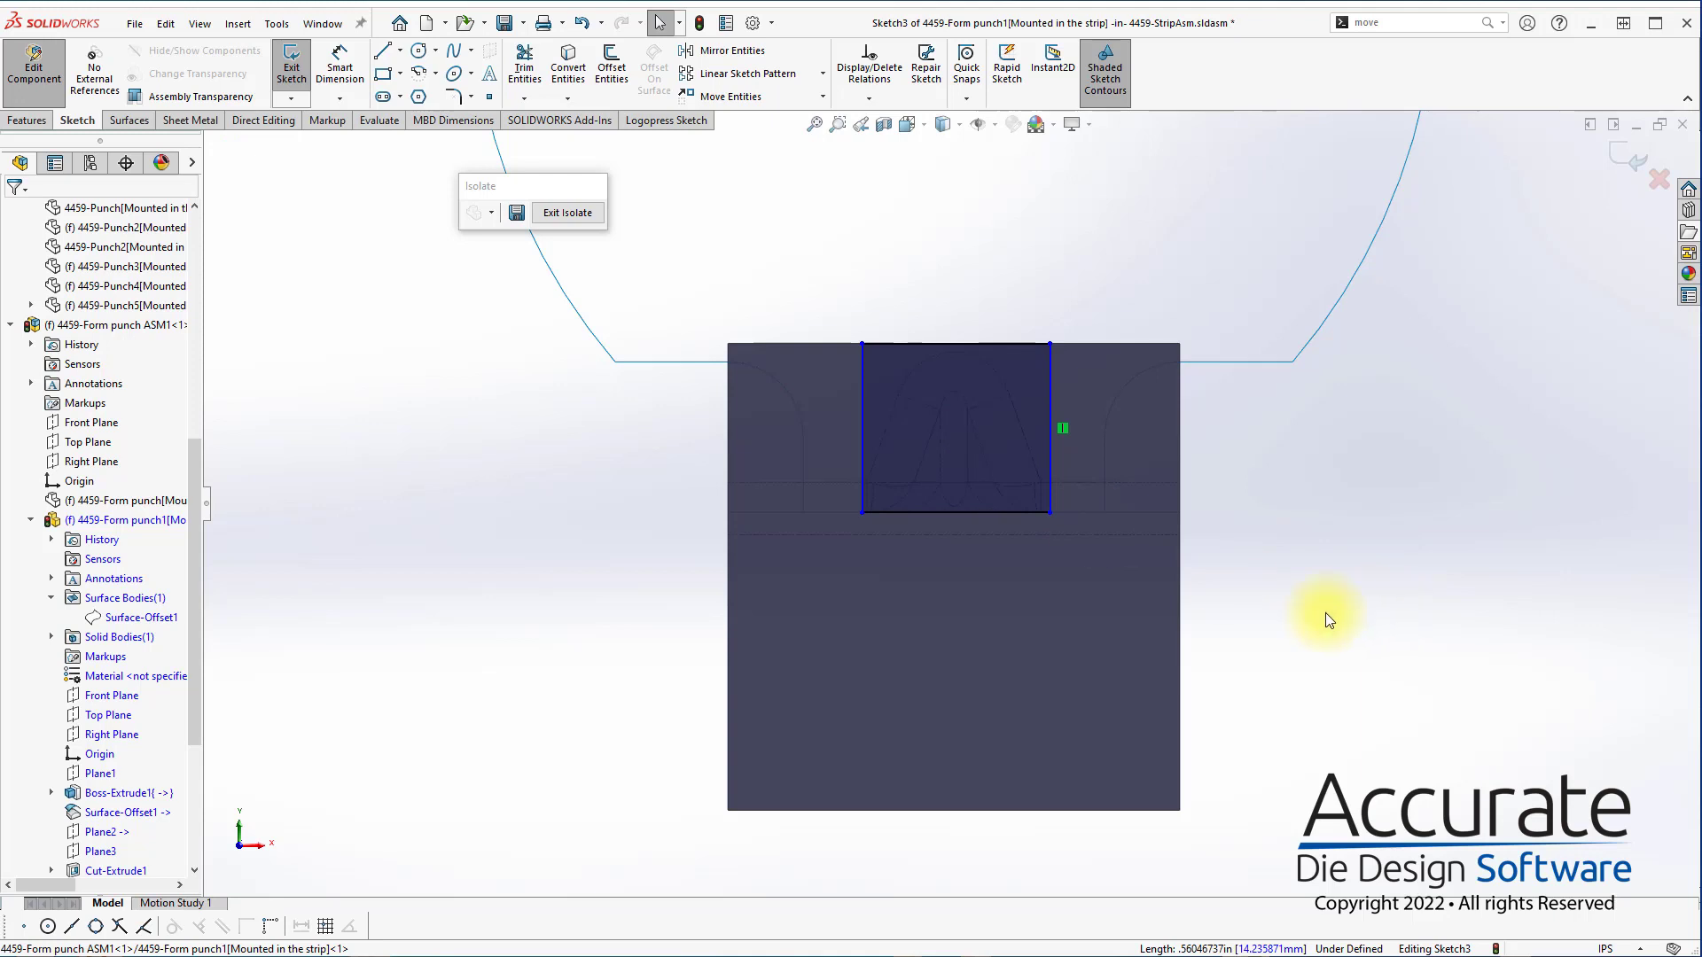
# Dimension the rectangle's right side from the punch block's right edge, and dimension the rectangle's width
pyautogui.press('d')
pyautogui.click(1051, 403)
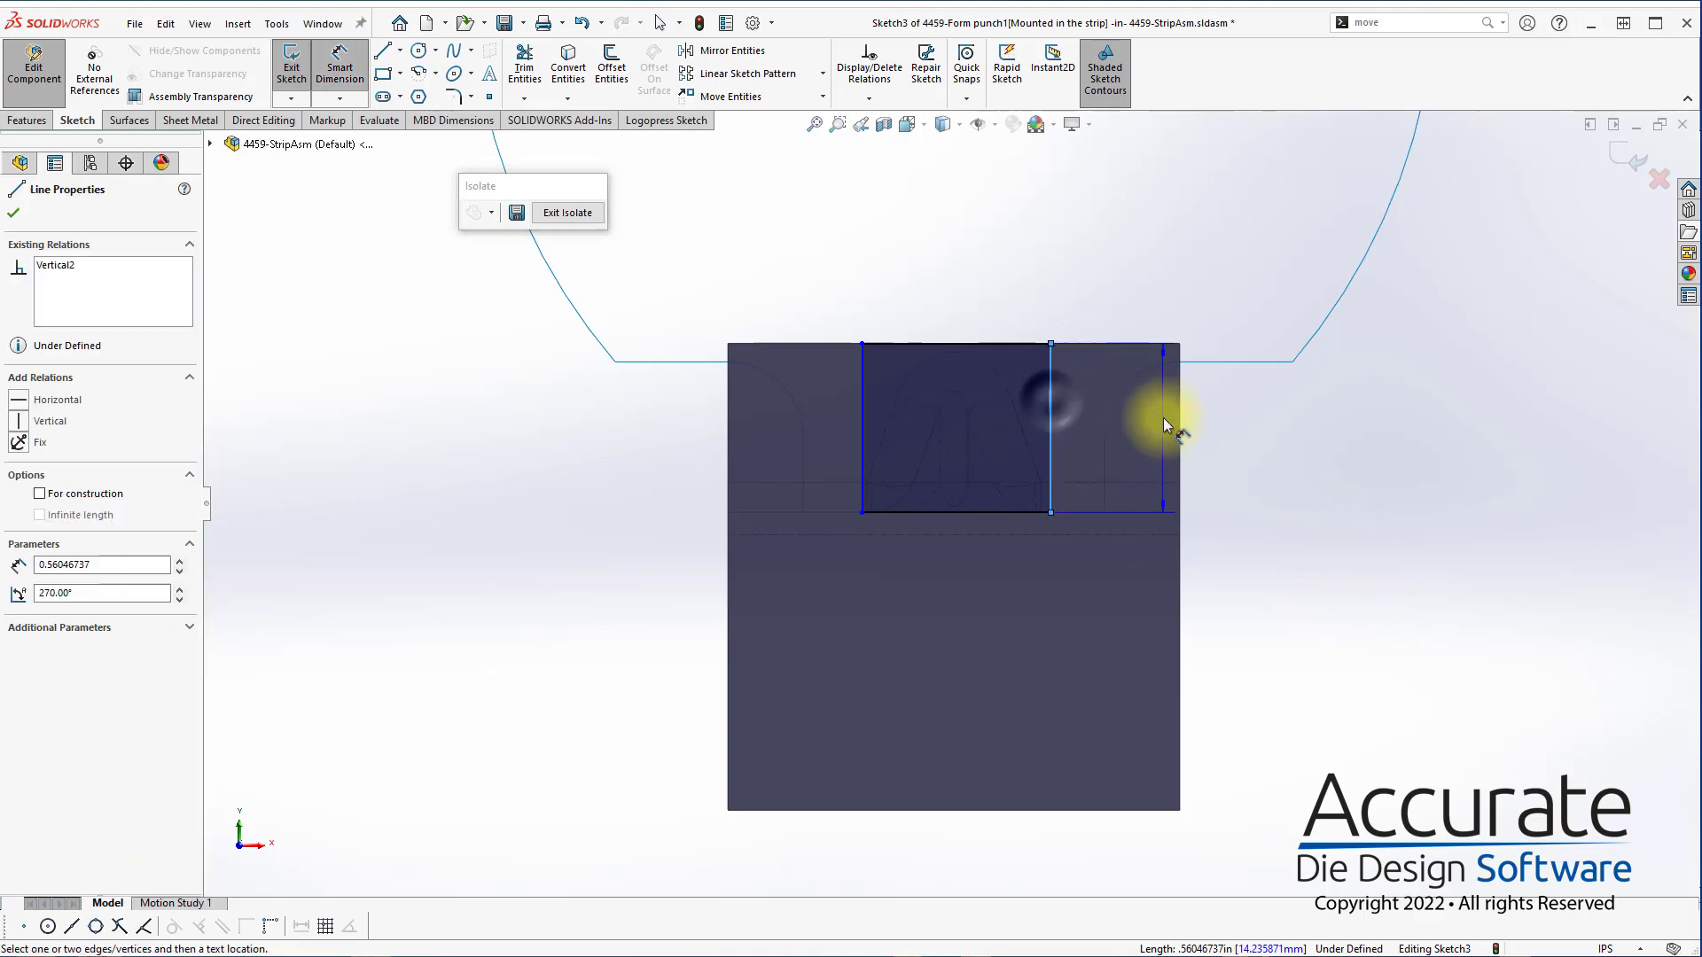
pyautogui.click(1179, 434)
pyautogui.click(1150, 434)
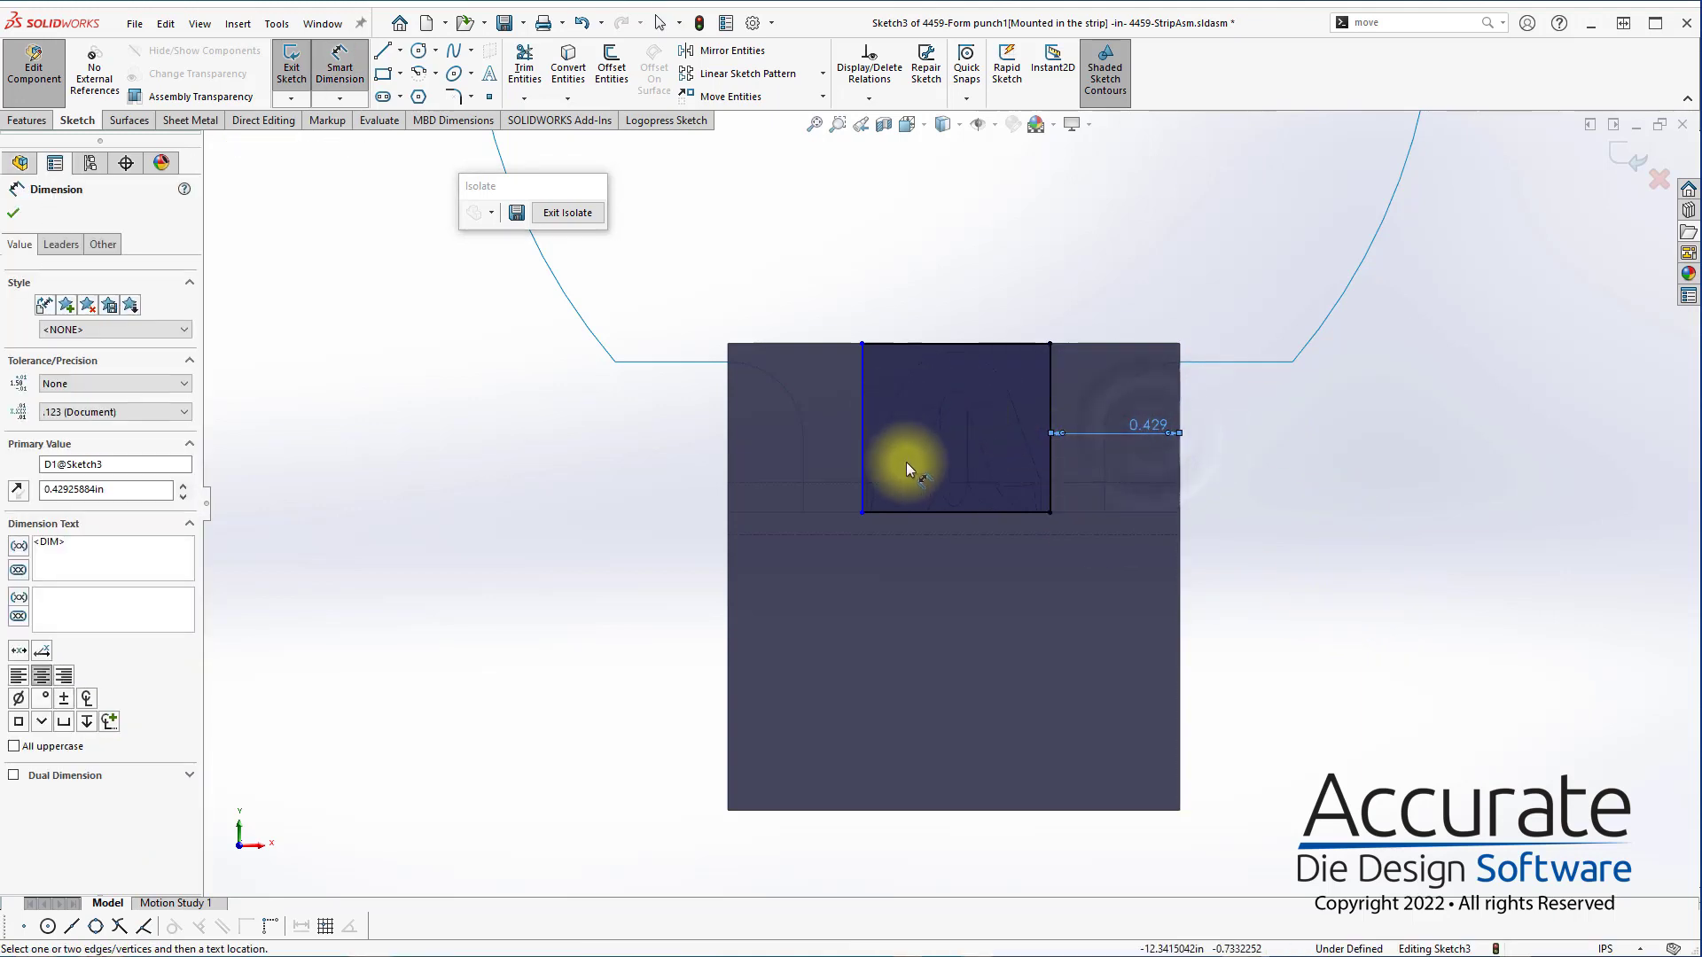
pyautogui.click(949, 511)
pyautogui.click(961, 562)
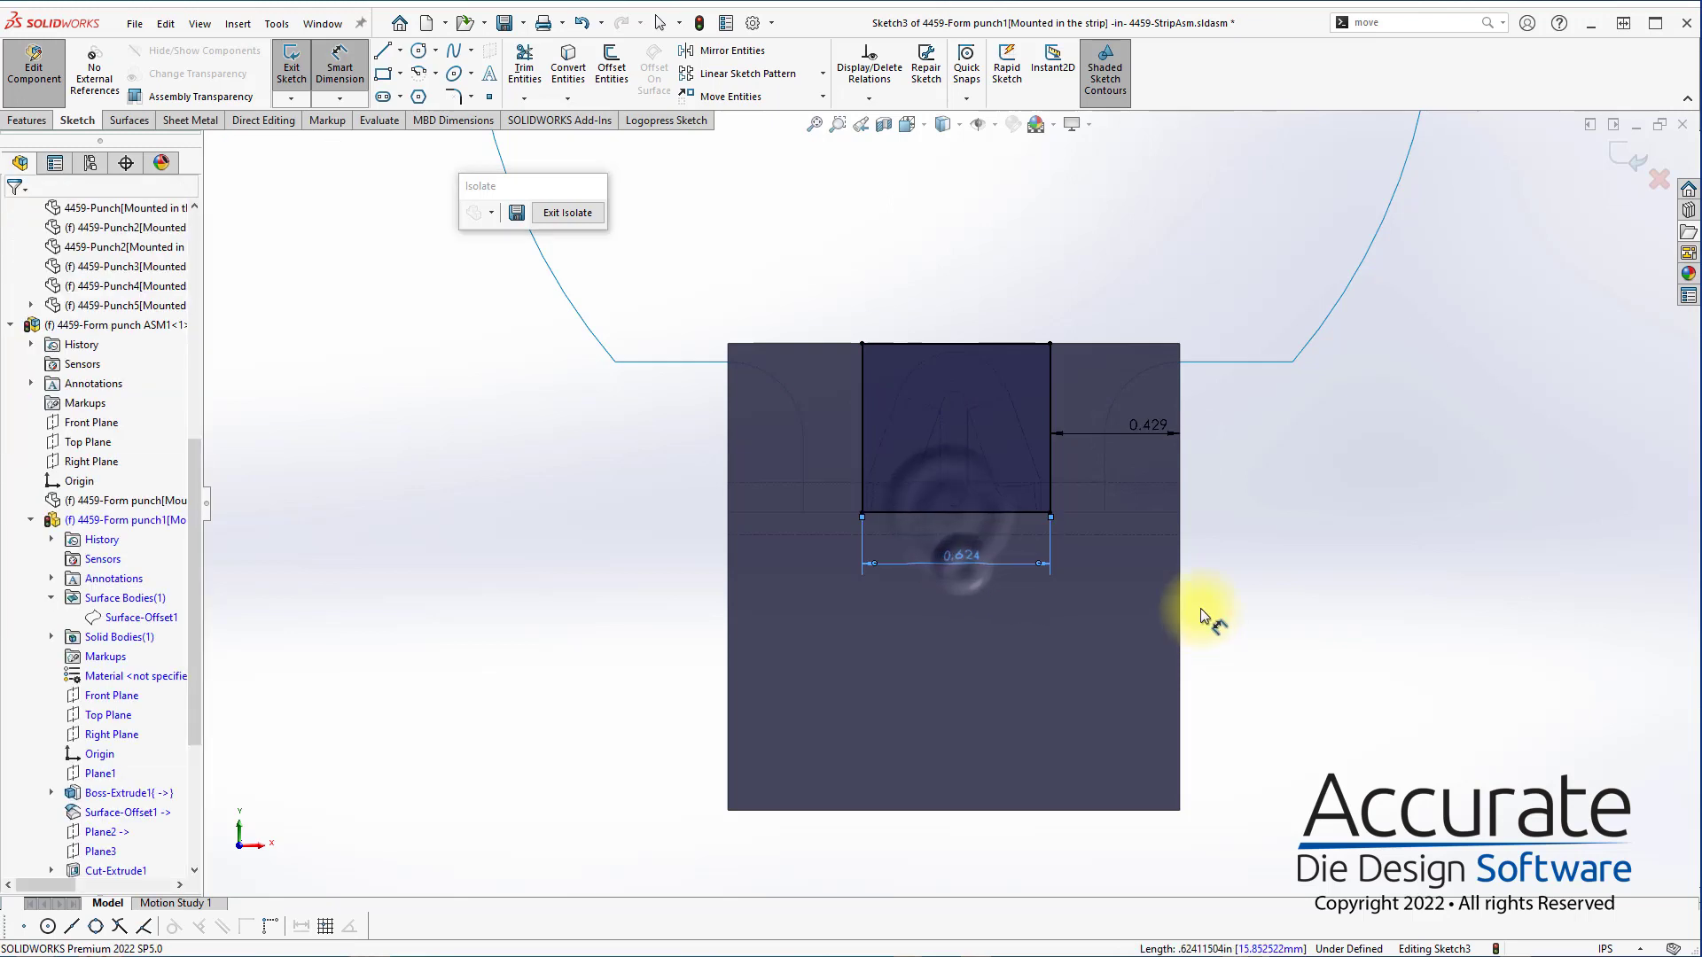
# Extrude the rectangle as a merged boss in the reversed direction through the punch block, using the Up To Surface end condition
pyautogui.click(27, 121)
pyautogui.click(299, 64)
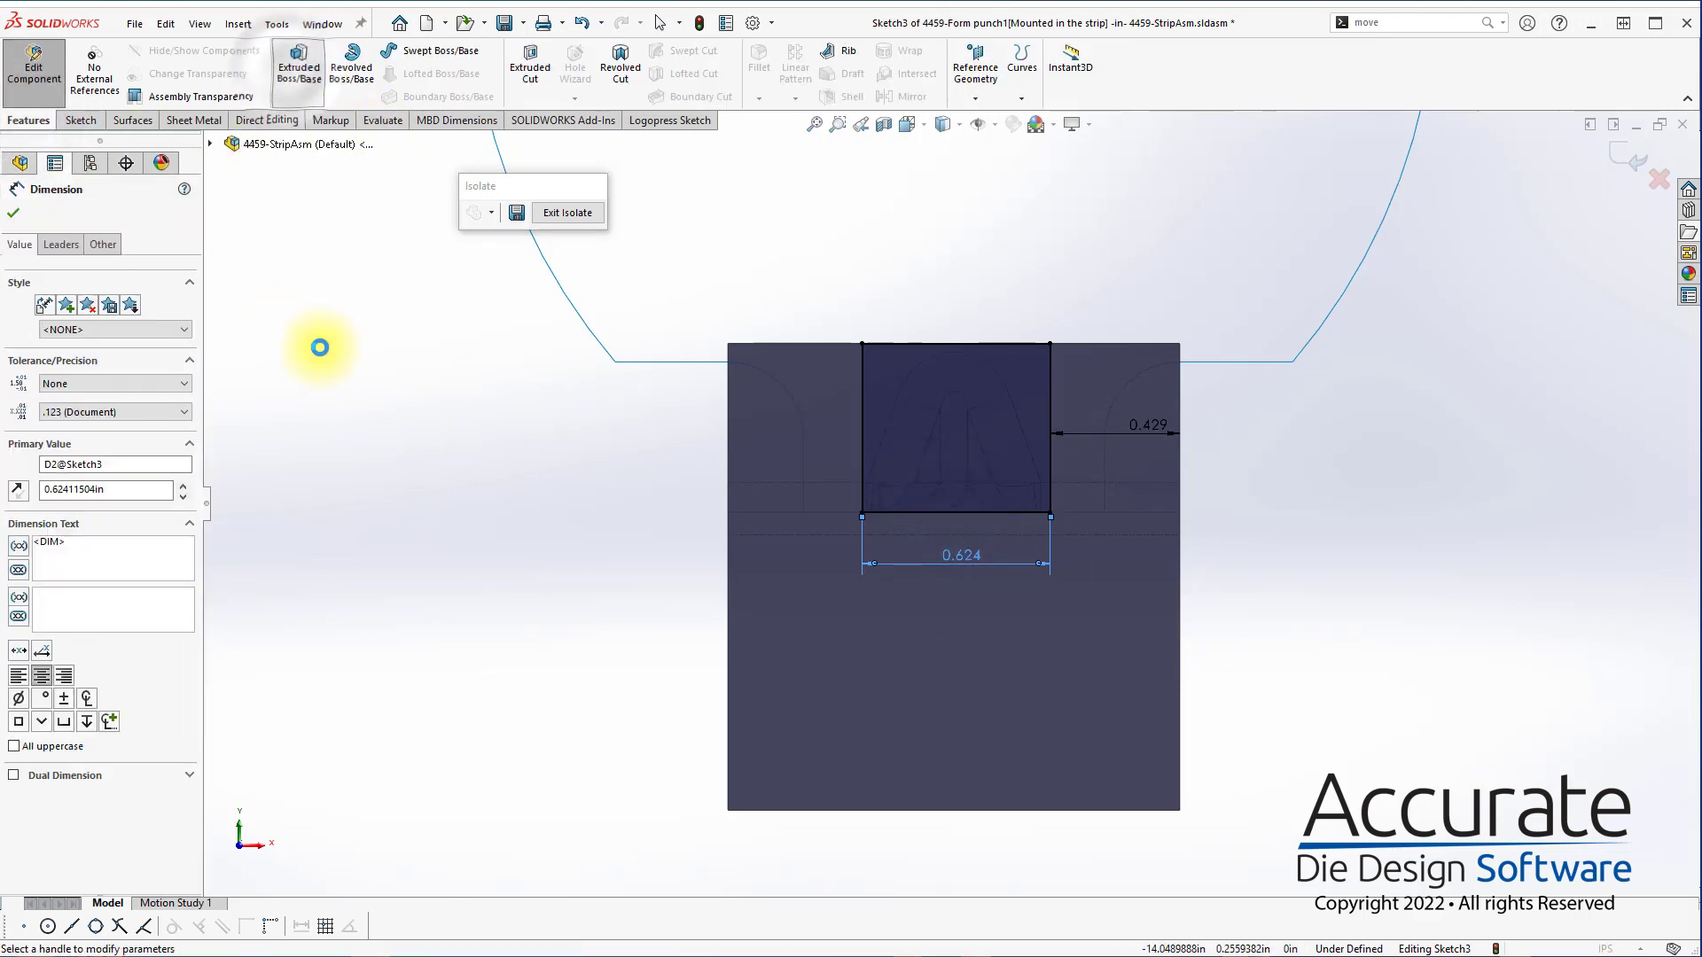
pyautogui.click(107, 318)
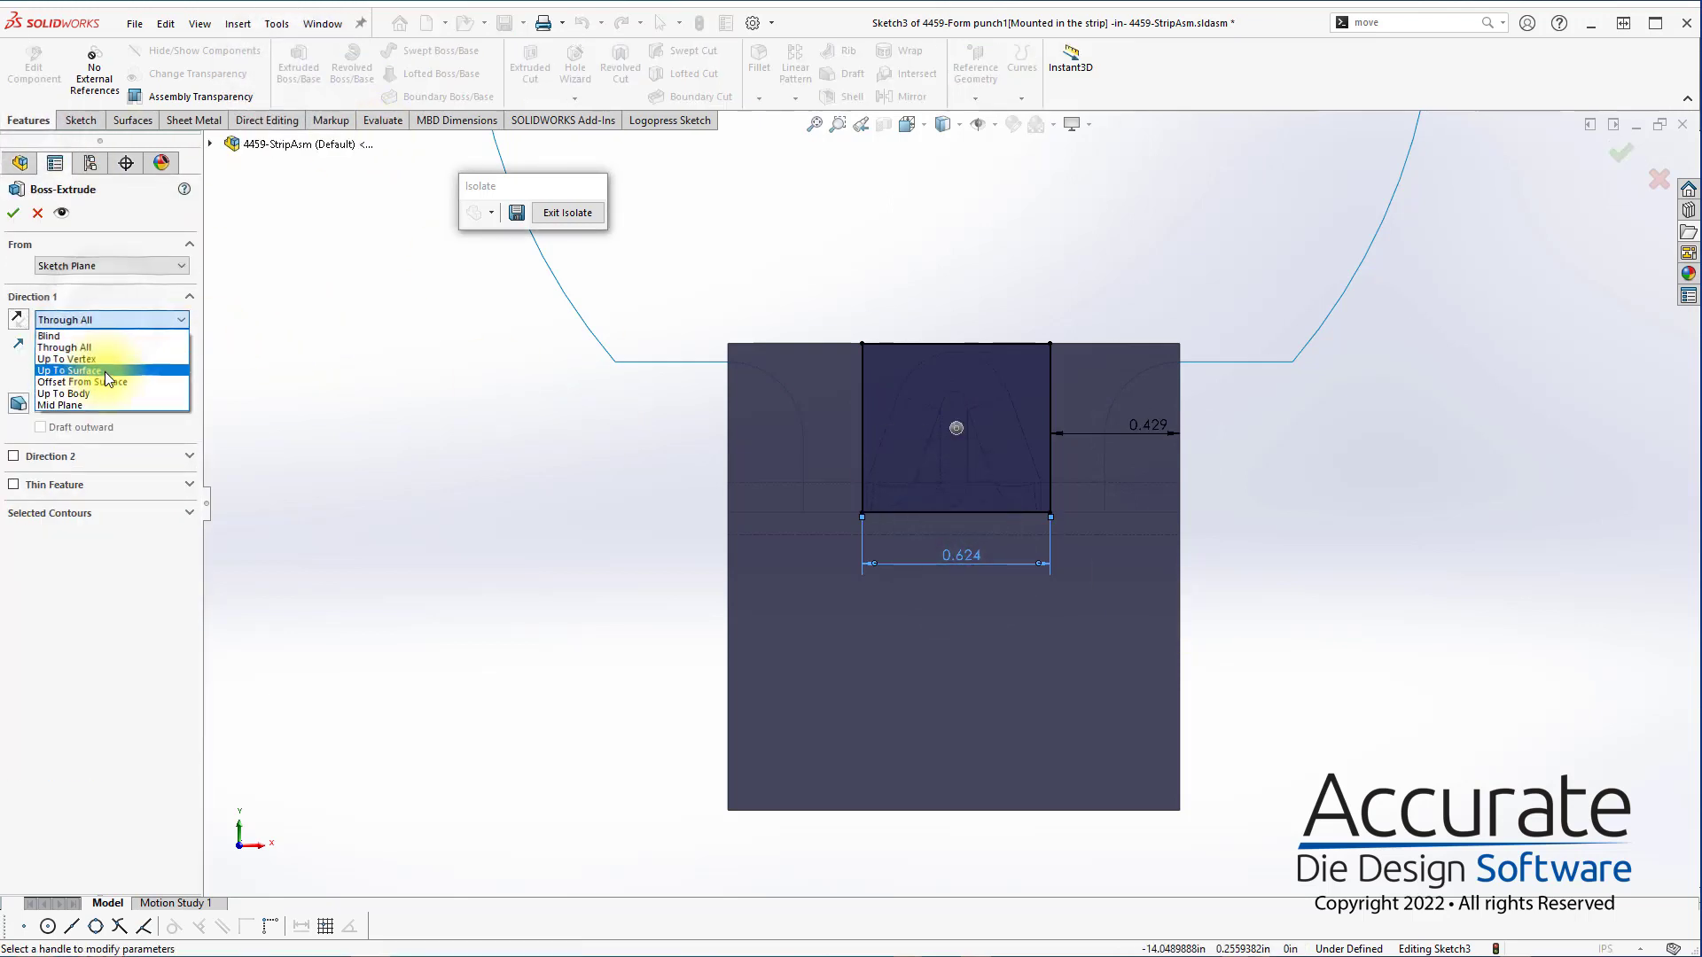
pyautogui.click(105, 371)
pyautogui.moveTo(550, 296); pyautogui.dragTo(808, 249, button='middle')
pyautogui.click(346, 355)
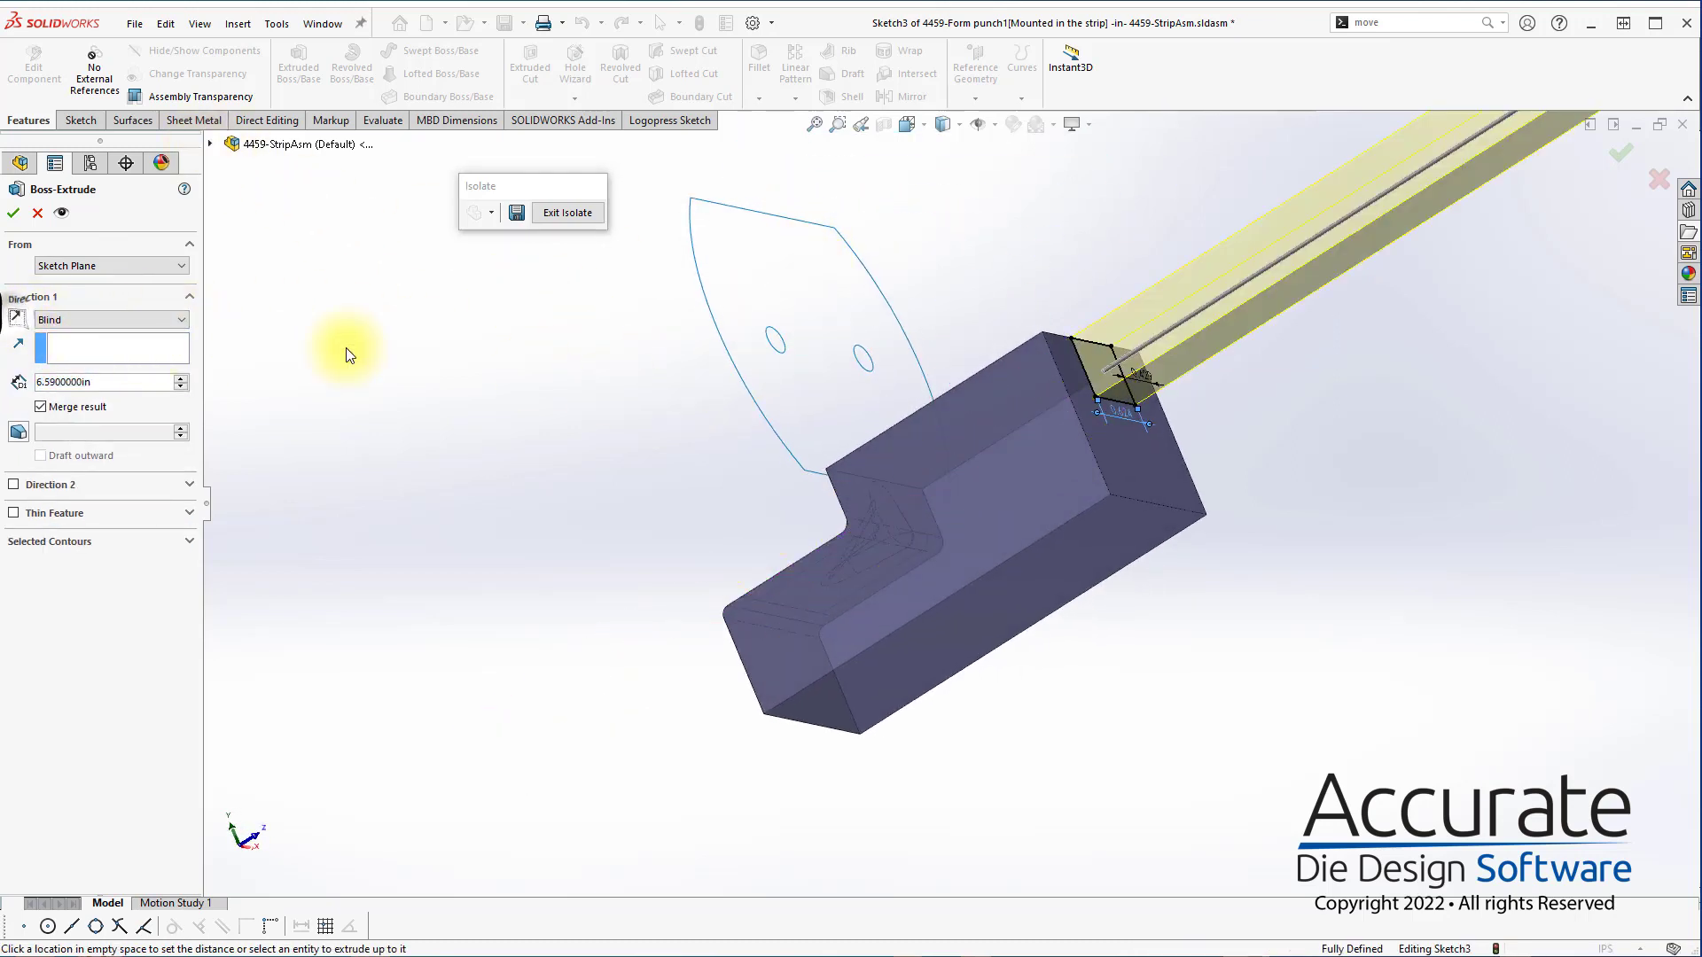
pyautogui.click(17, 318)
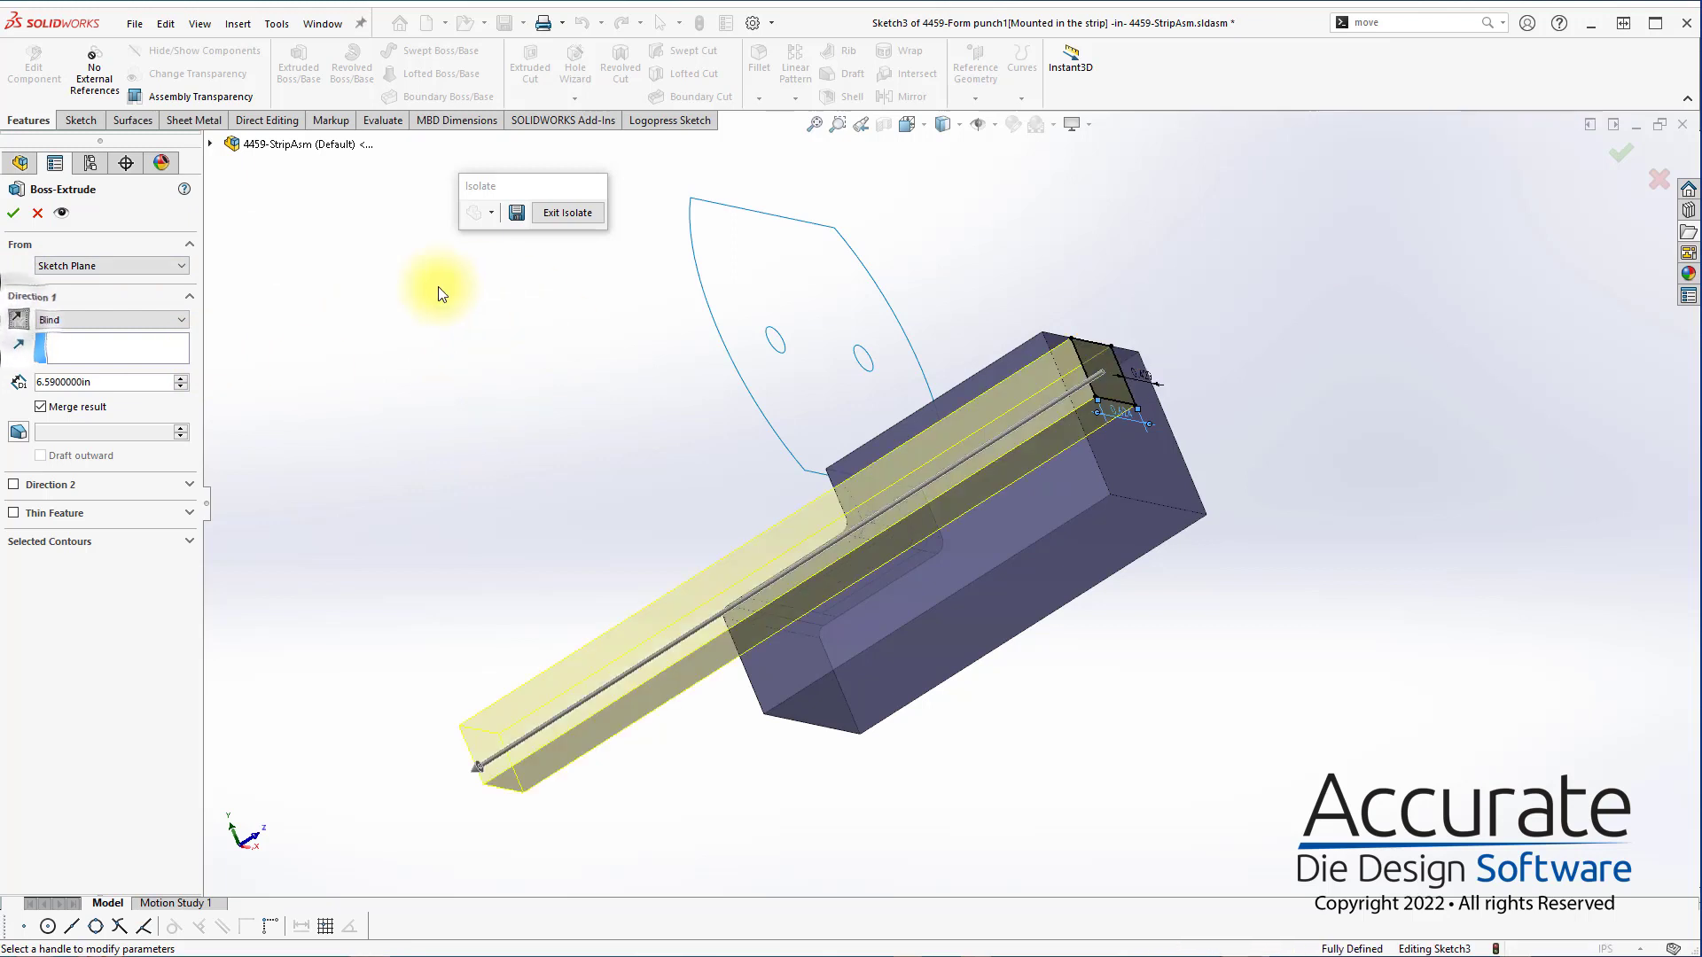
pyautogui.click(65, 318)
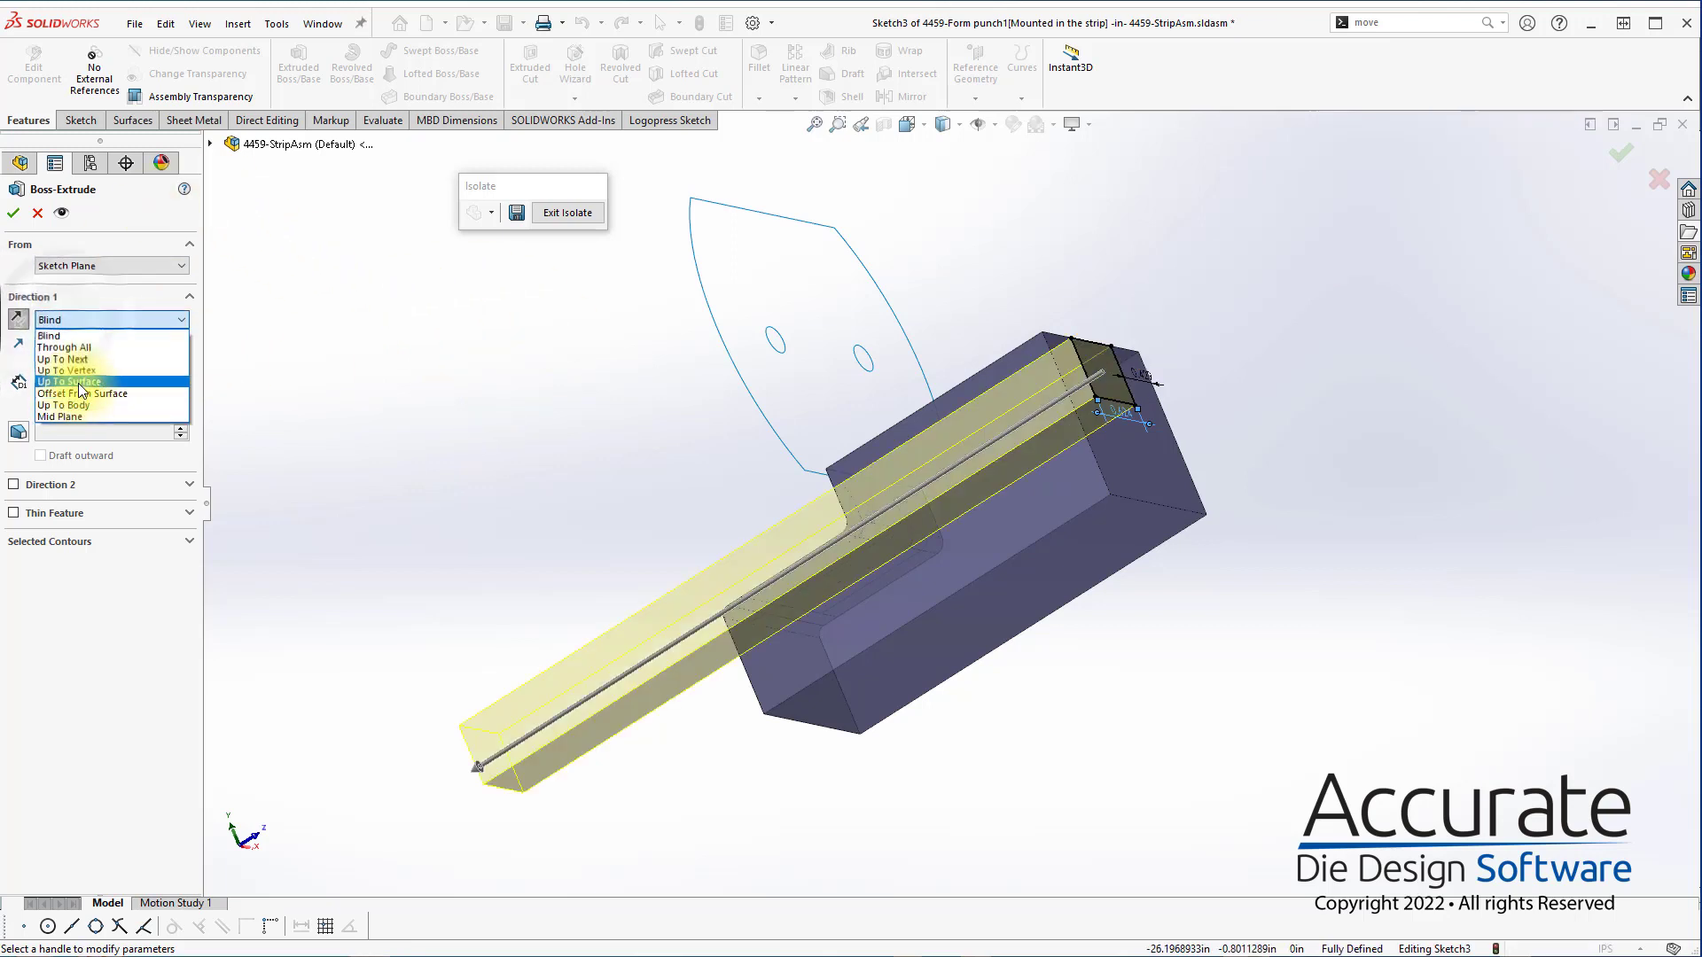
pyautogui.click(76, 396)
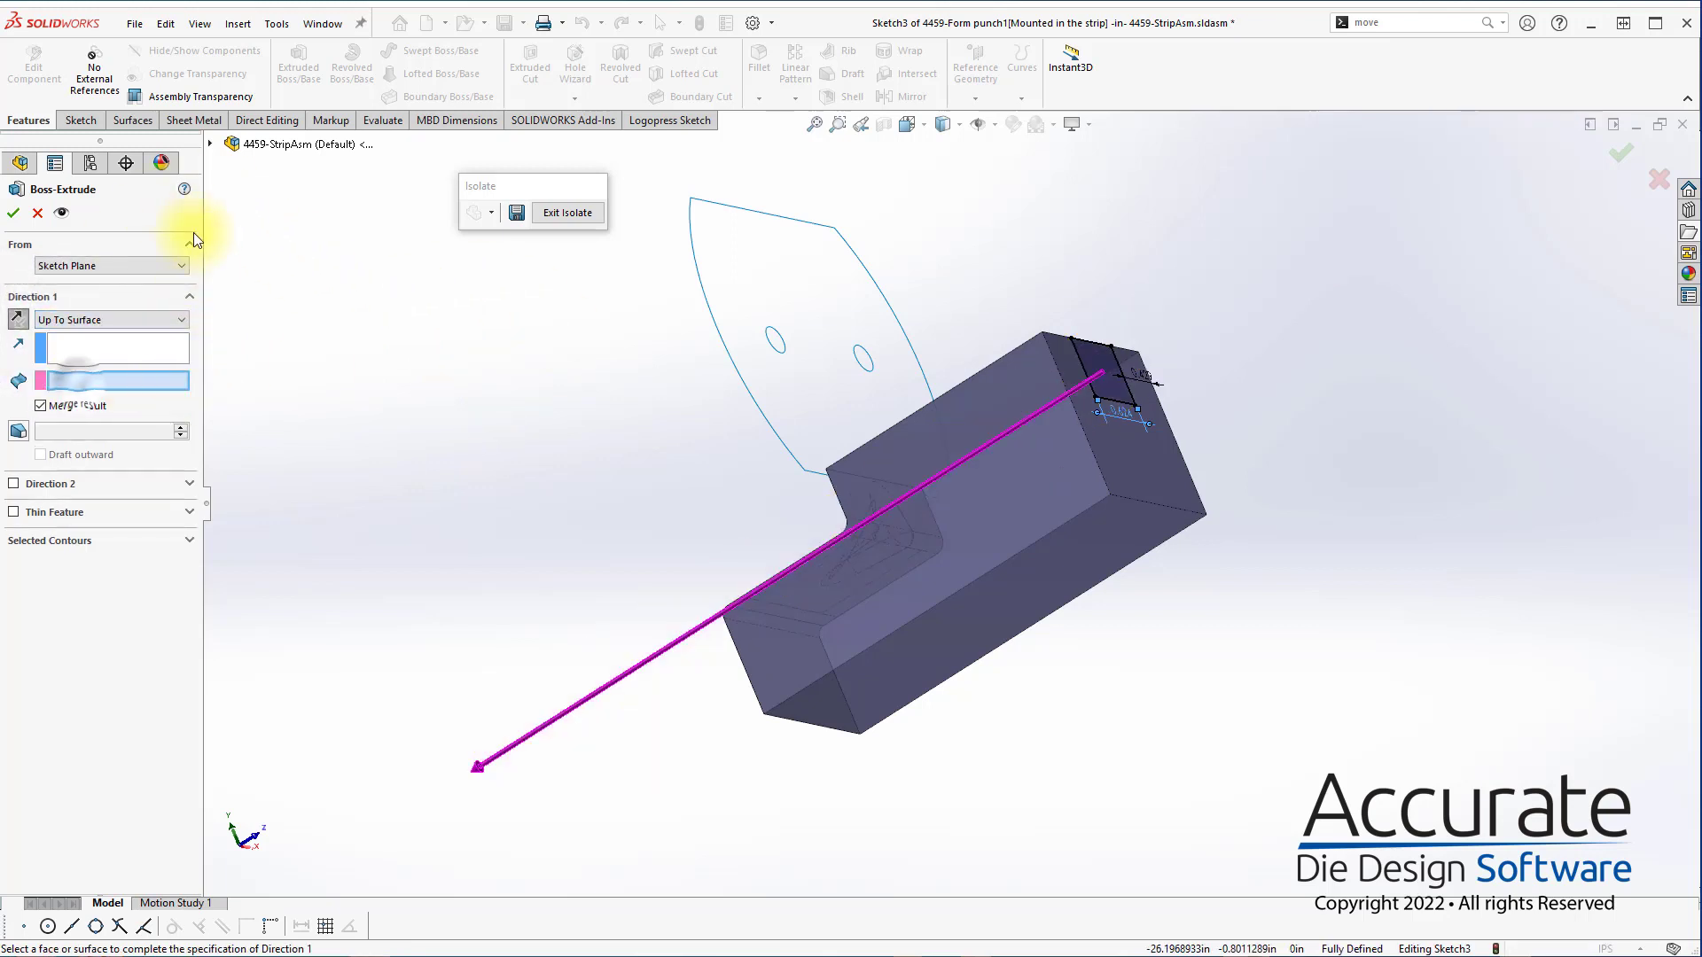
pyautogui.click(211, 144)
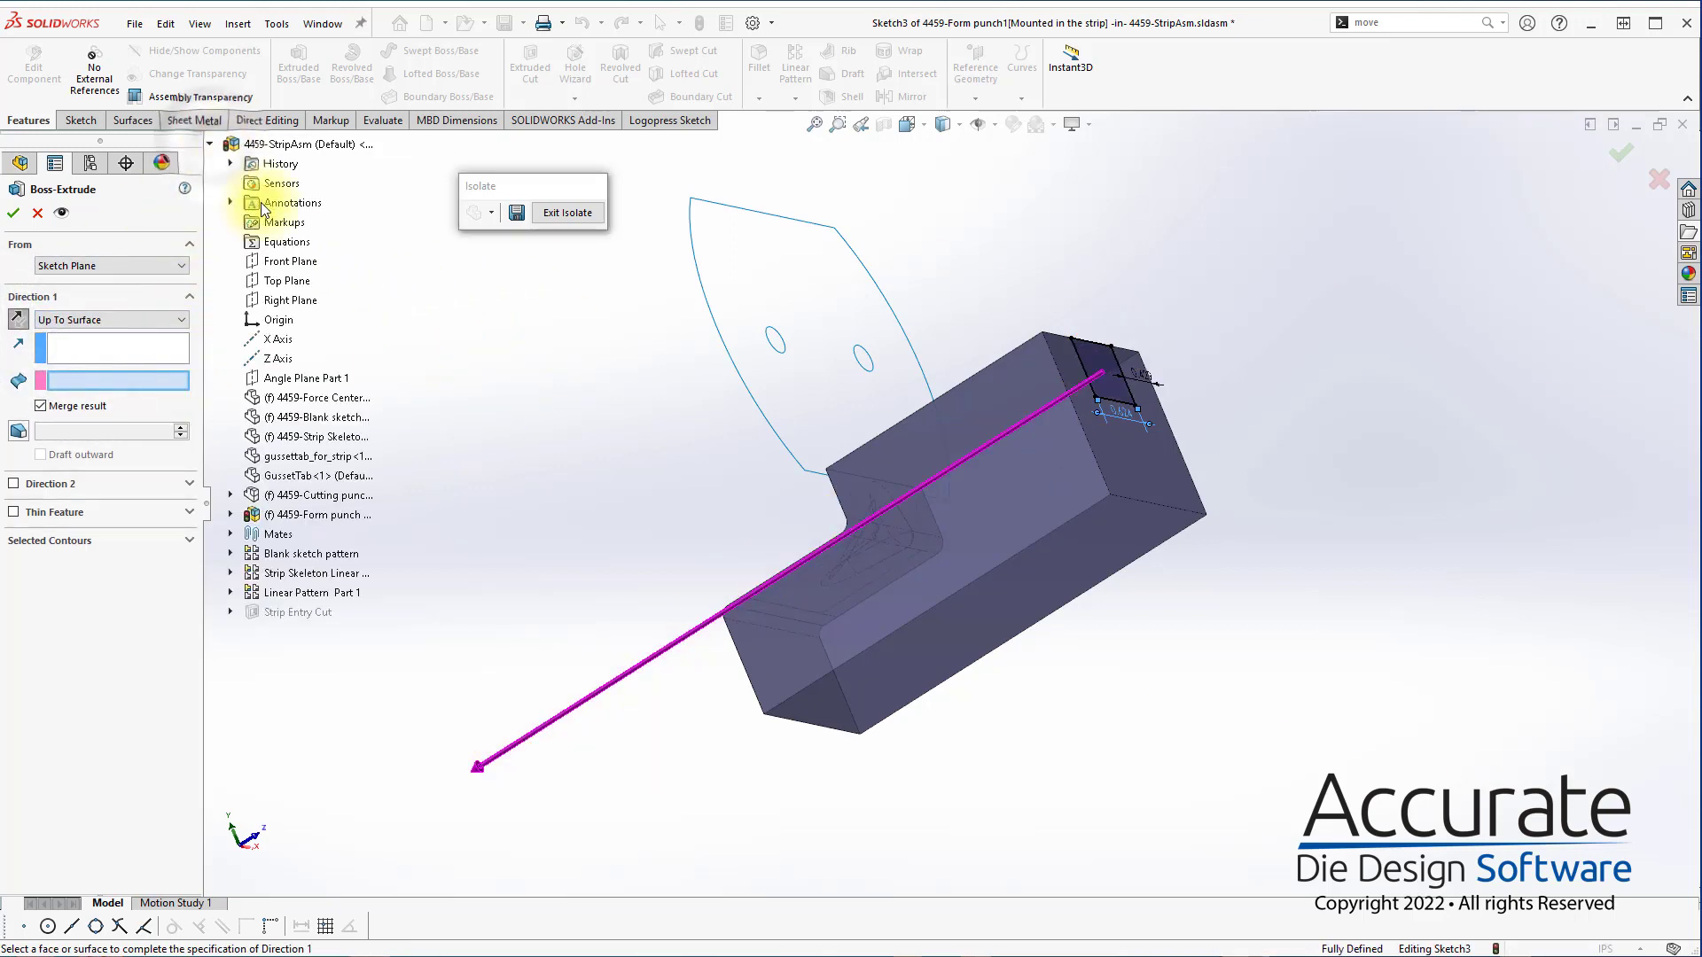
pyautogui.click(231, 514)
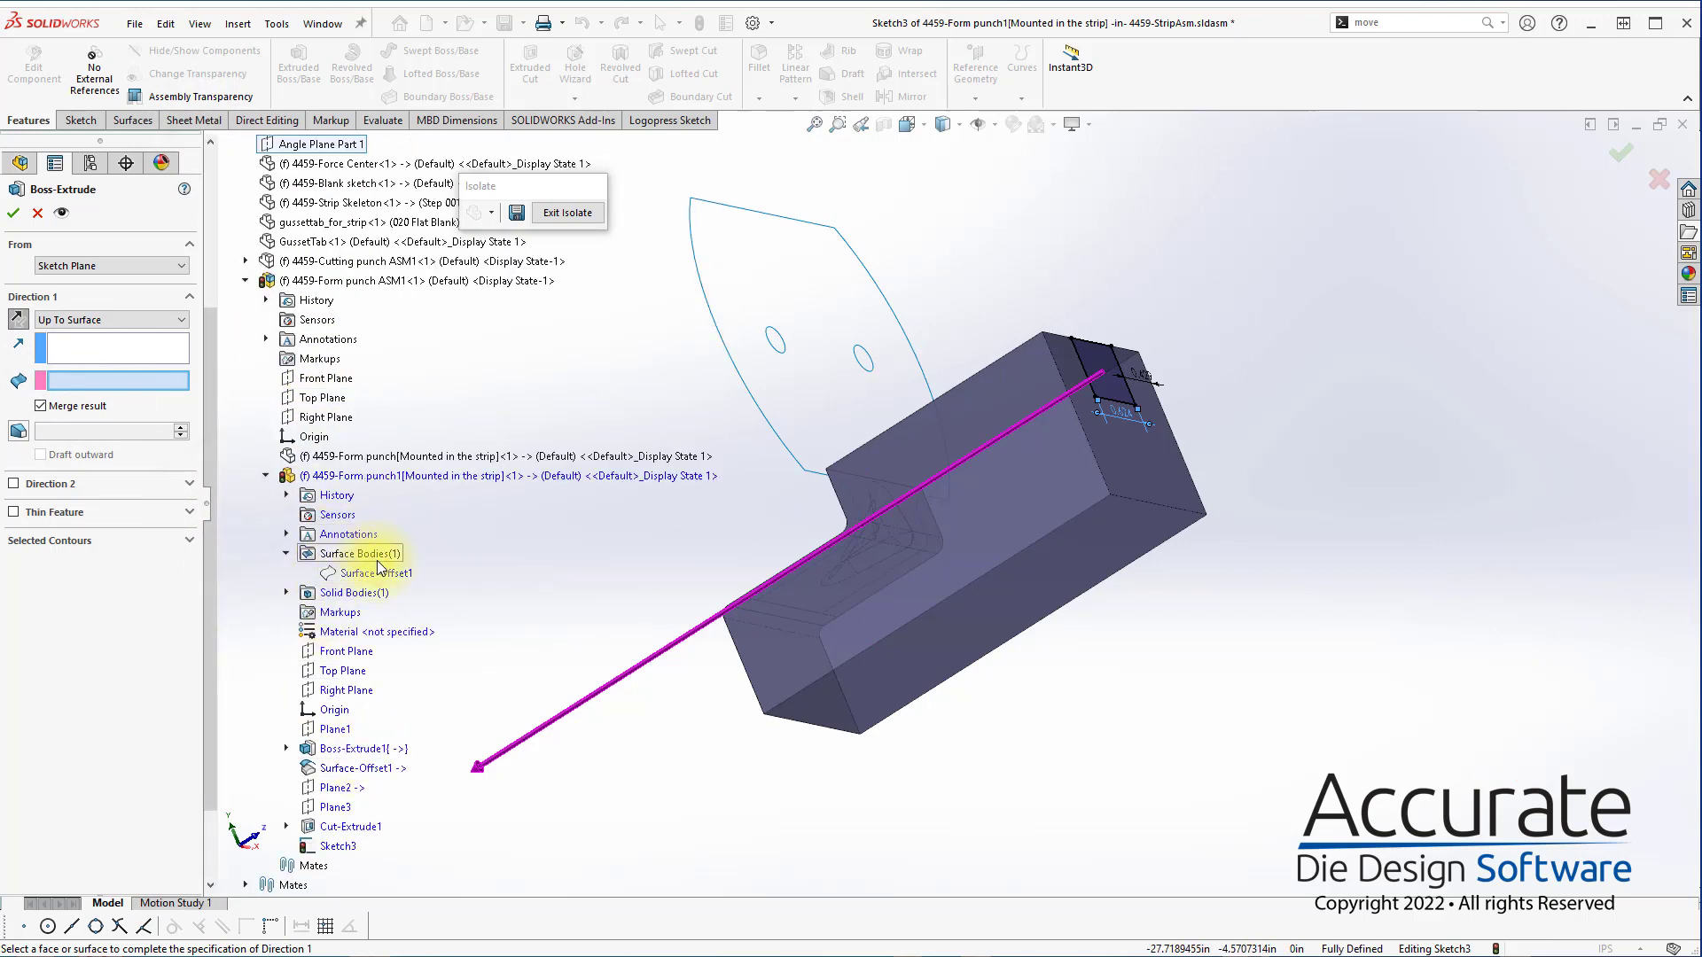
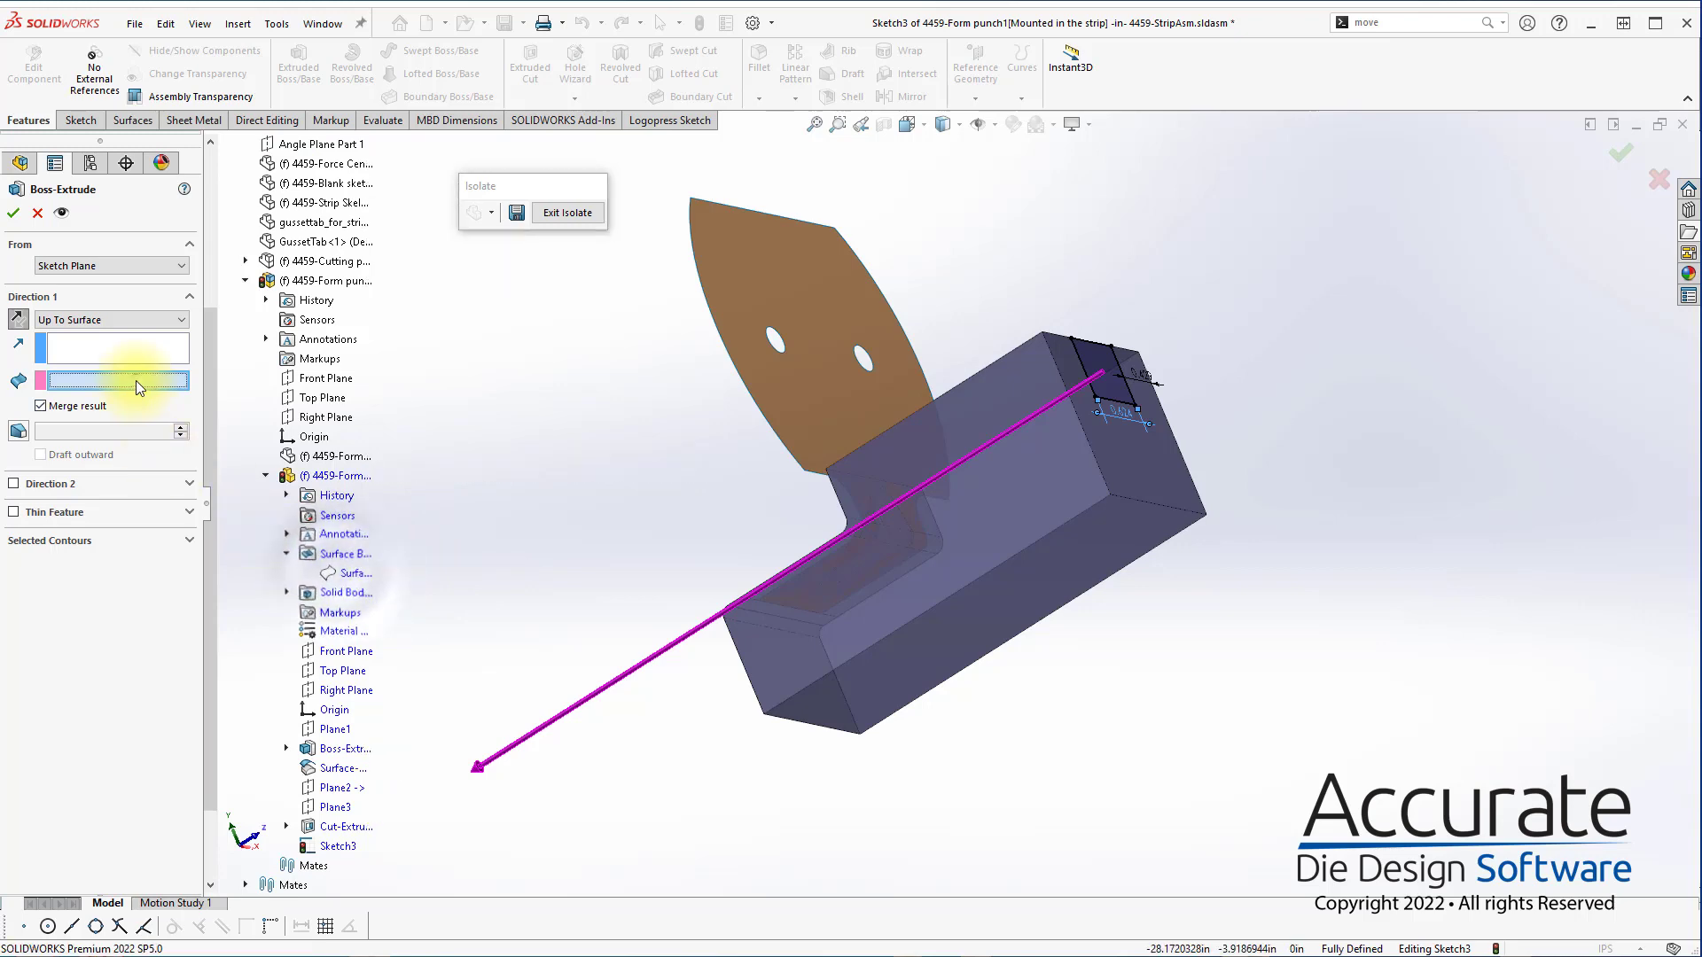
# Show the hidden Surface-Offset1 surface body of the second form punch
pyautogui.rightClick(359, 575)
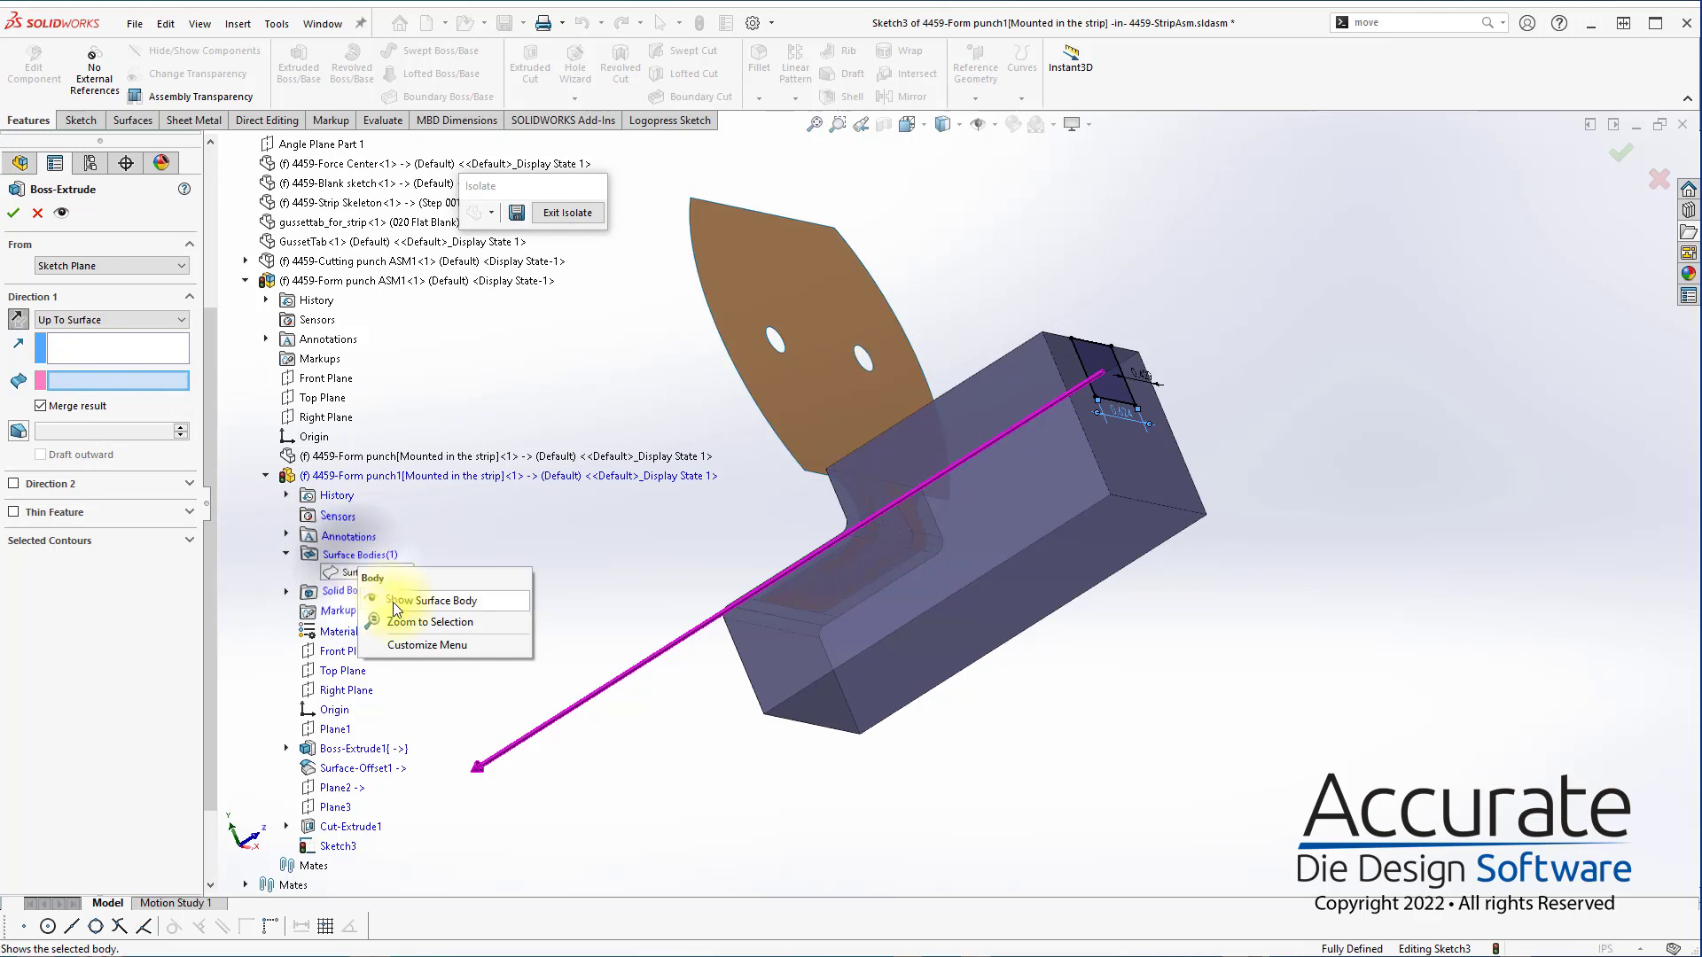
pyautogui.click(394, 602)
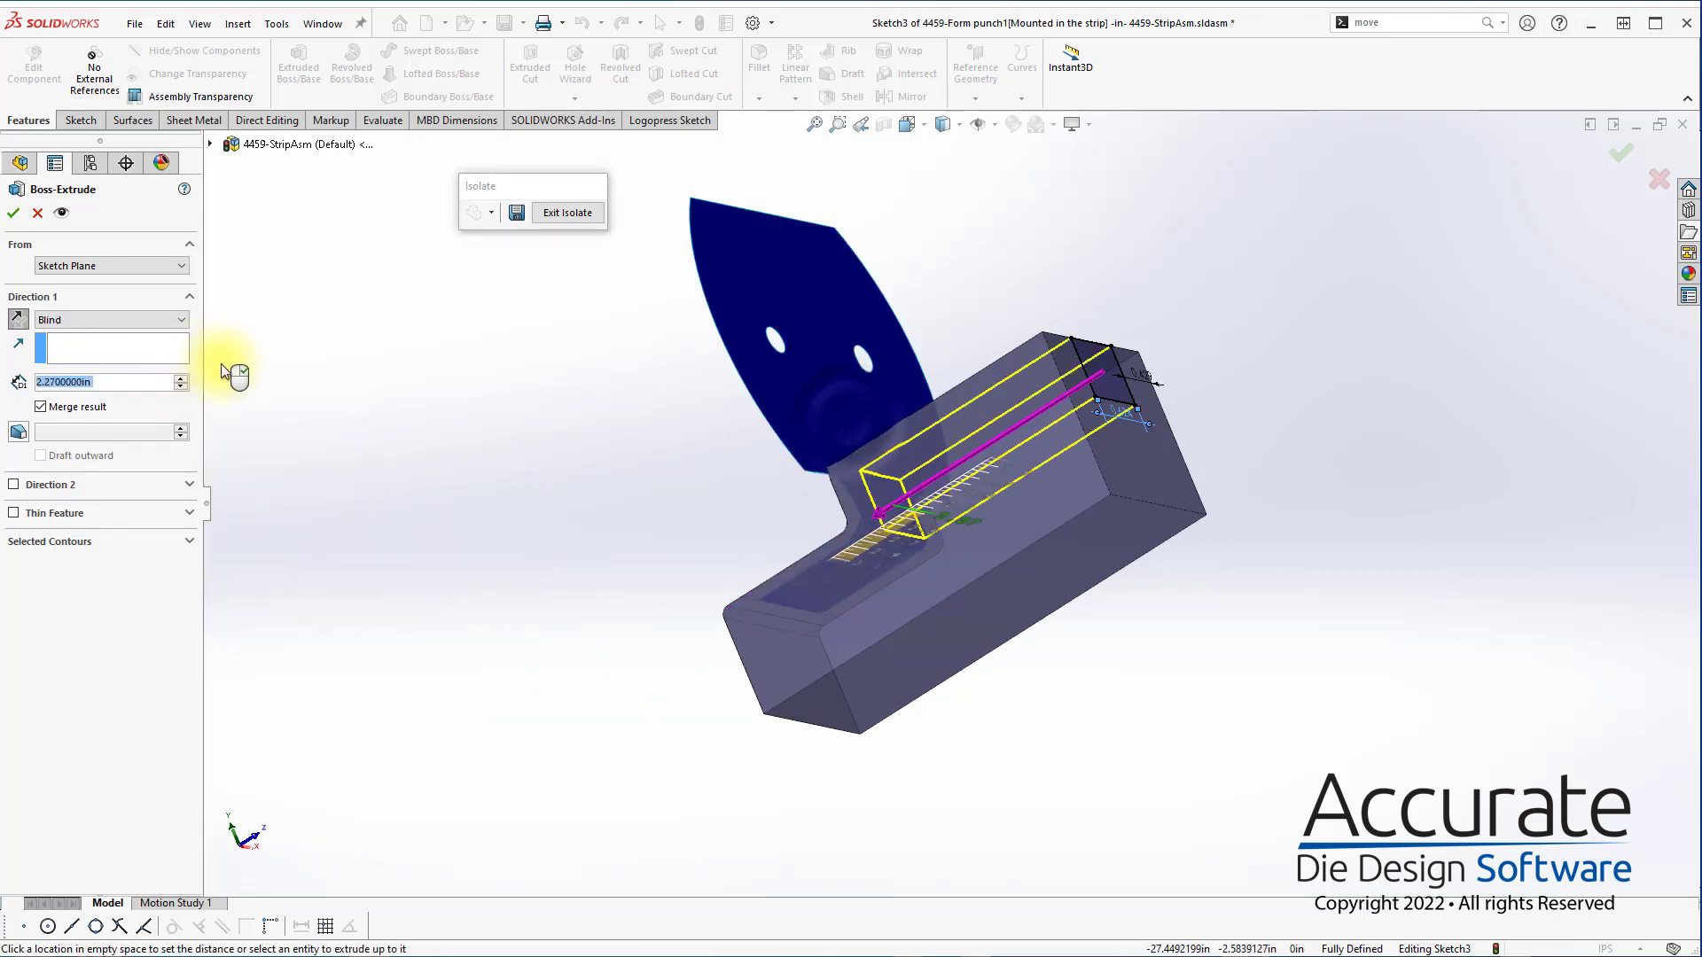
pyautogui.click(812, 421)
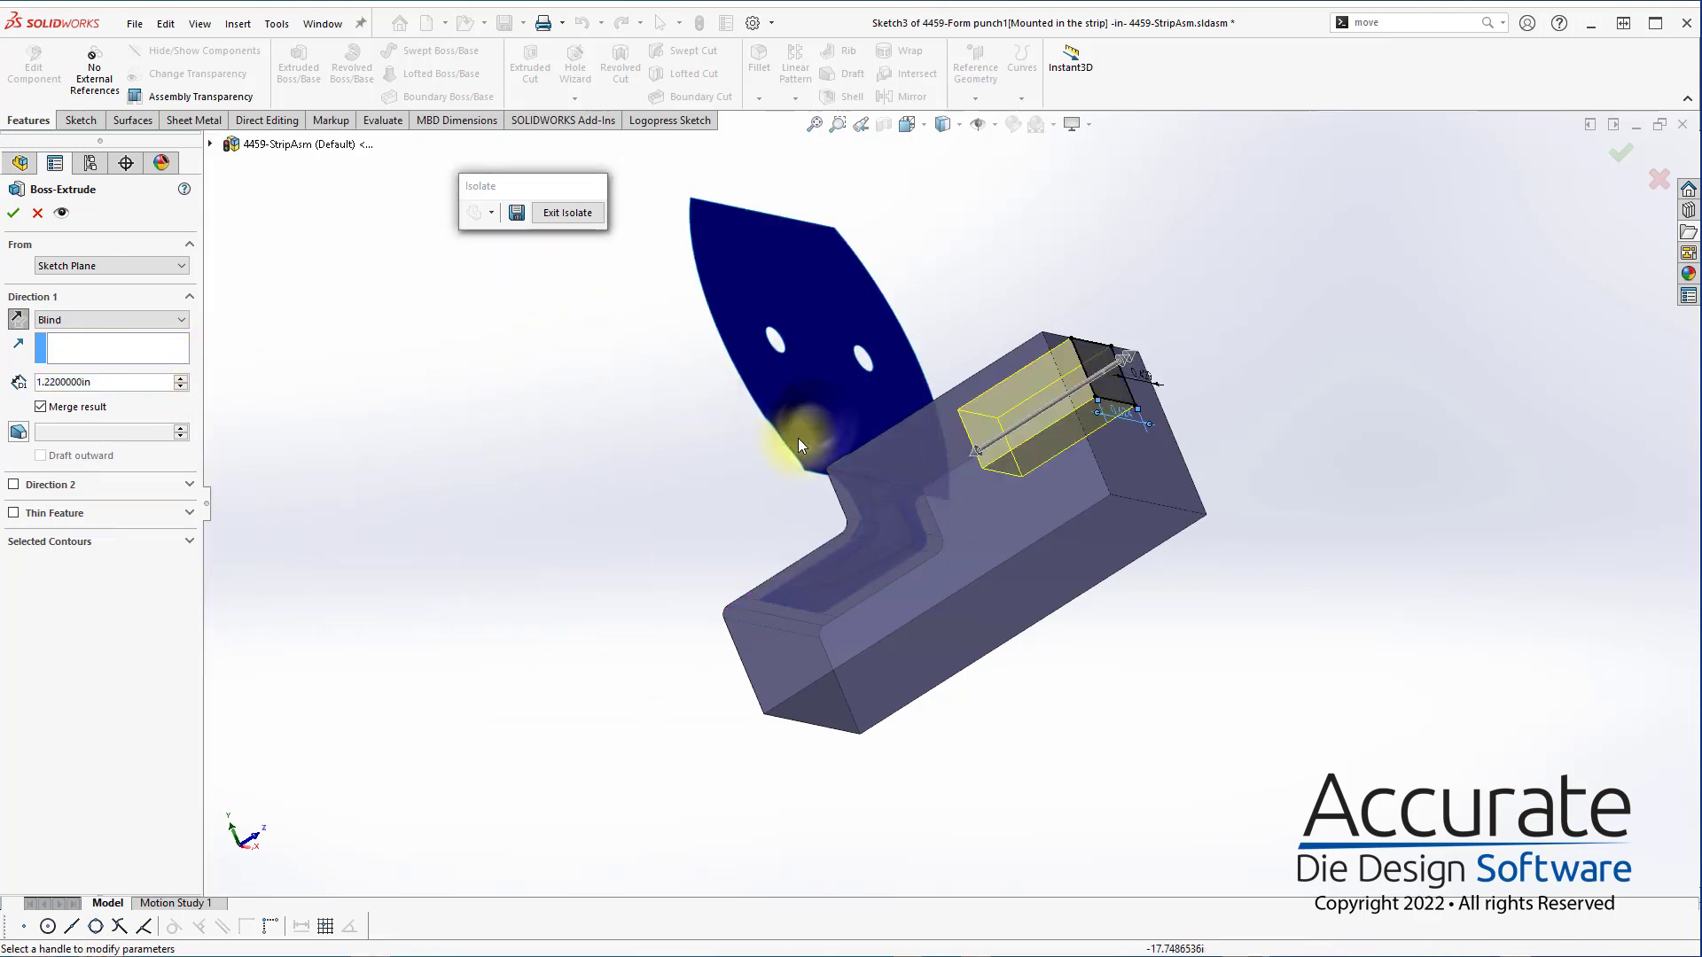
pyautogui.click(70, 320)
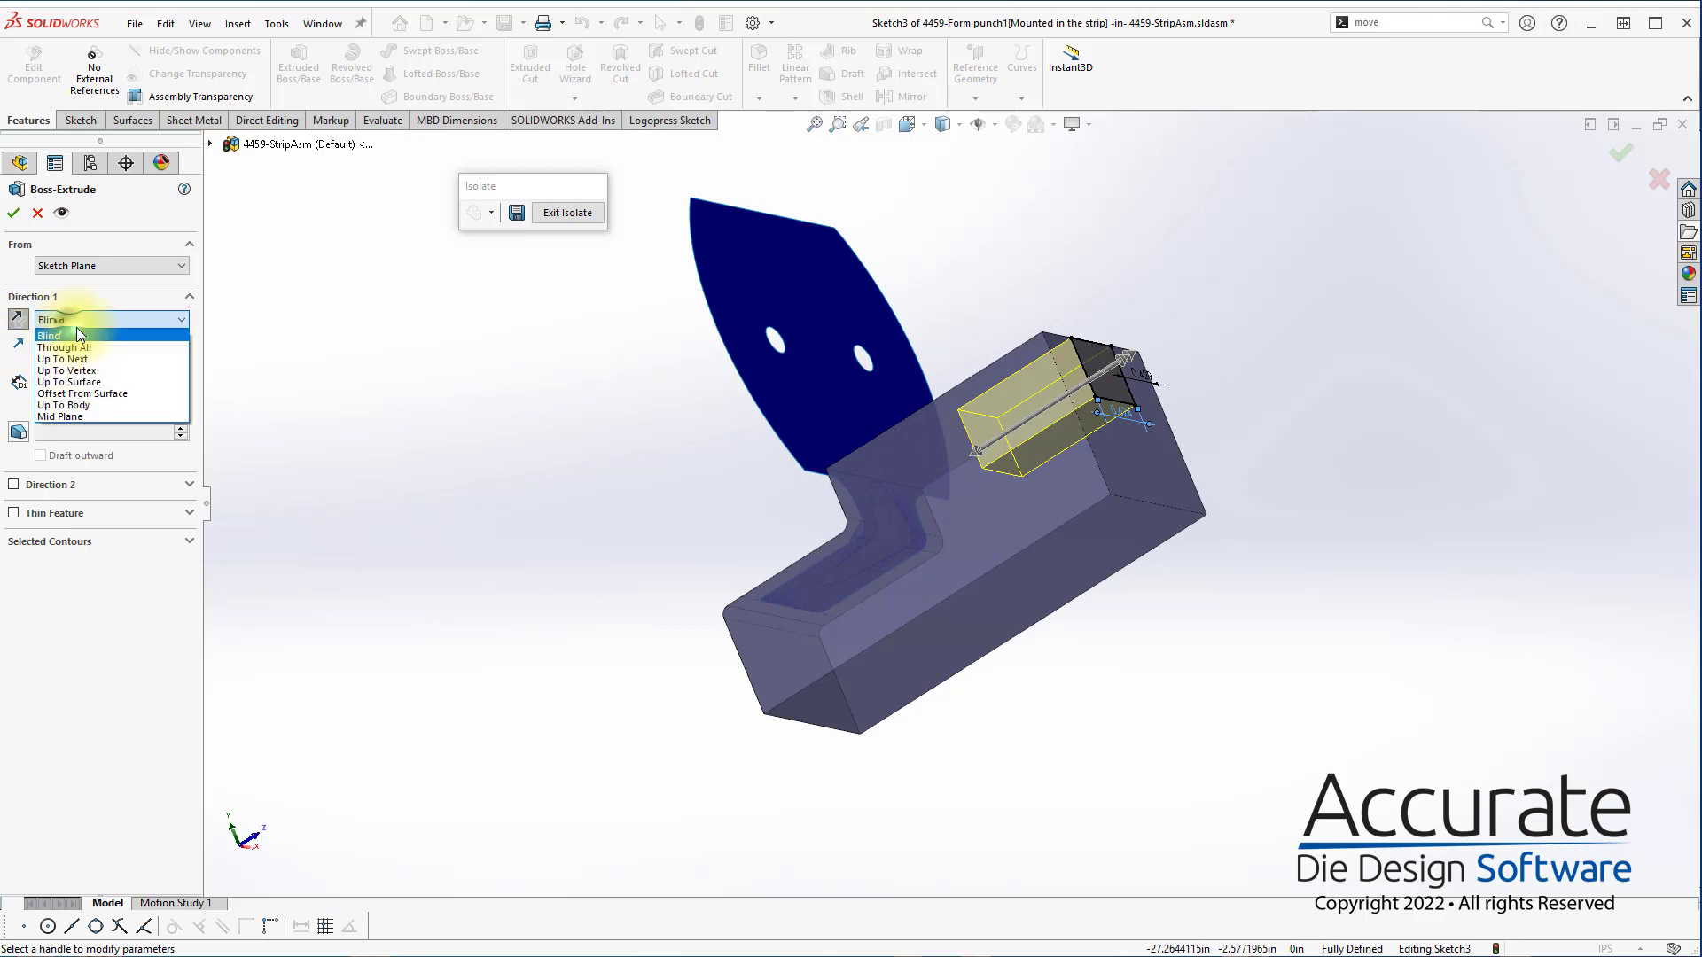
pyautogui.click(103, 382)
pyautogui.moveTo(837, 441)
pyautogui.mouseDown(button='middle')
pyautogui.moveTo(828, 543)
pyautogui.moveTo(763, 703)
pyautogui.moveTo(865, 437)
pyautogui.moveTo(842, 464)
pyautogui.moveTo(809, 396)
pyautogui.moveTo(828, 448)
pyautogui.mouseUp(button='middle')
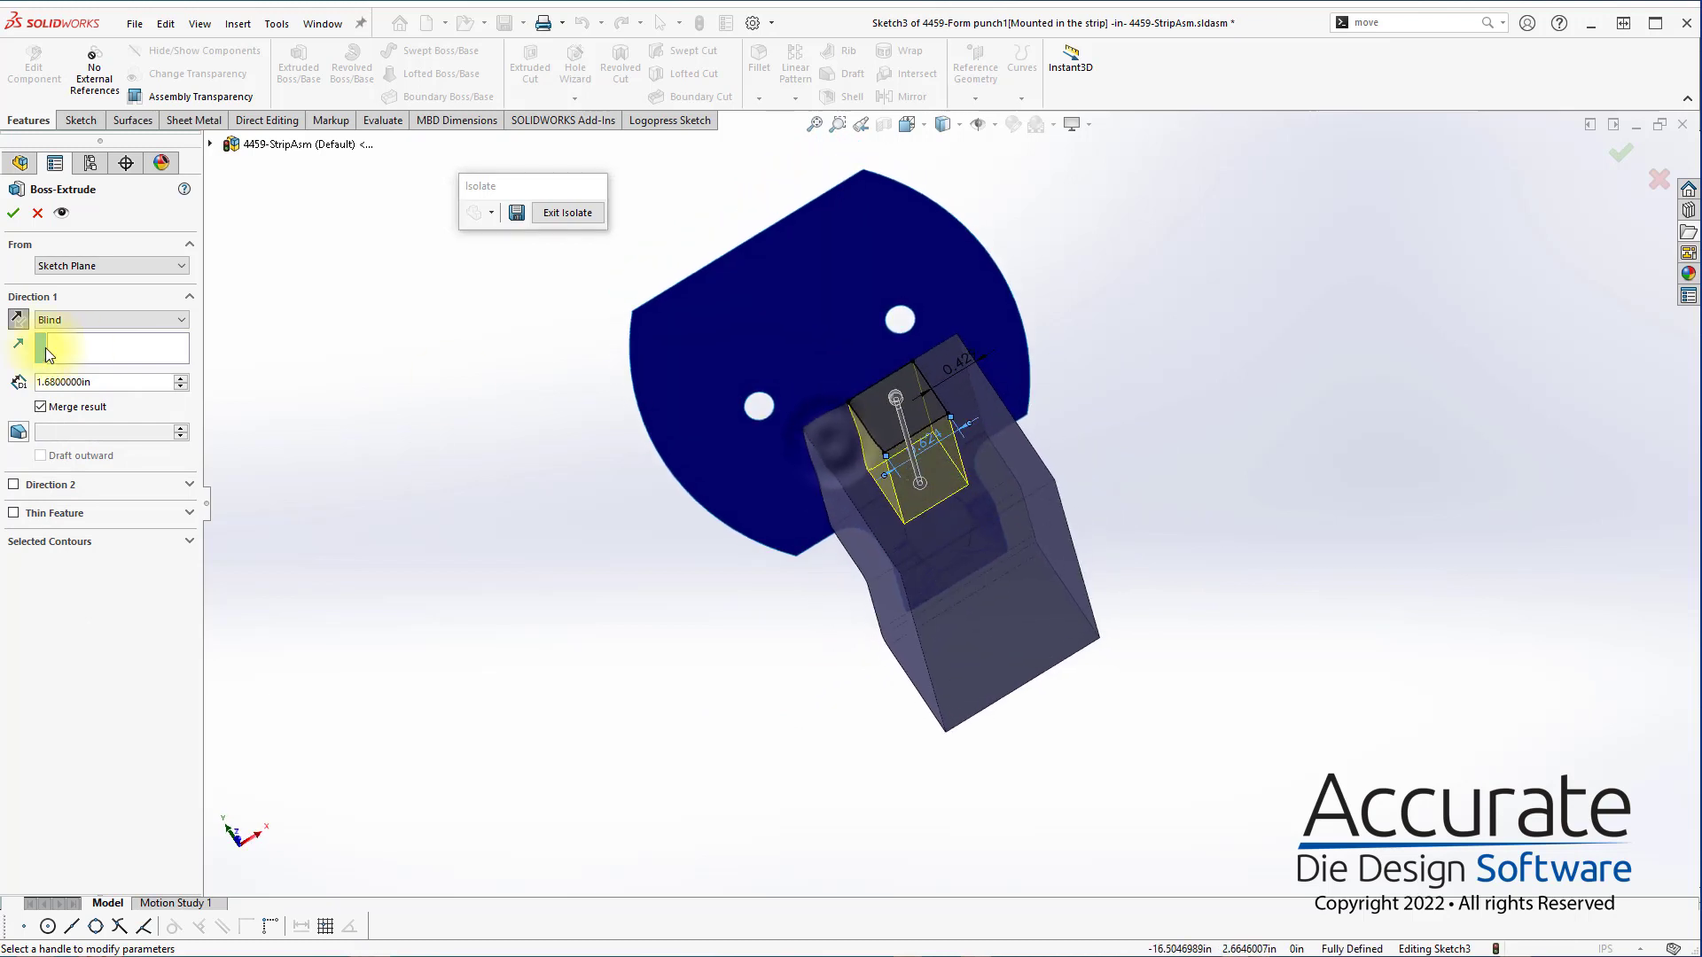
pyautogui.click(124, 320)
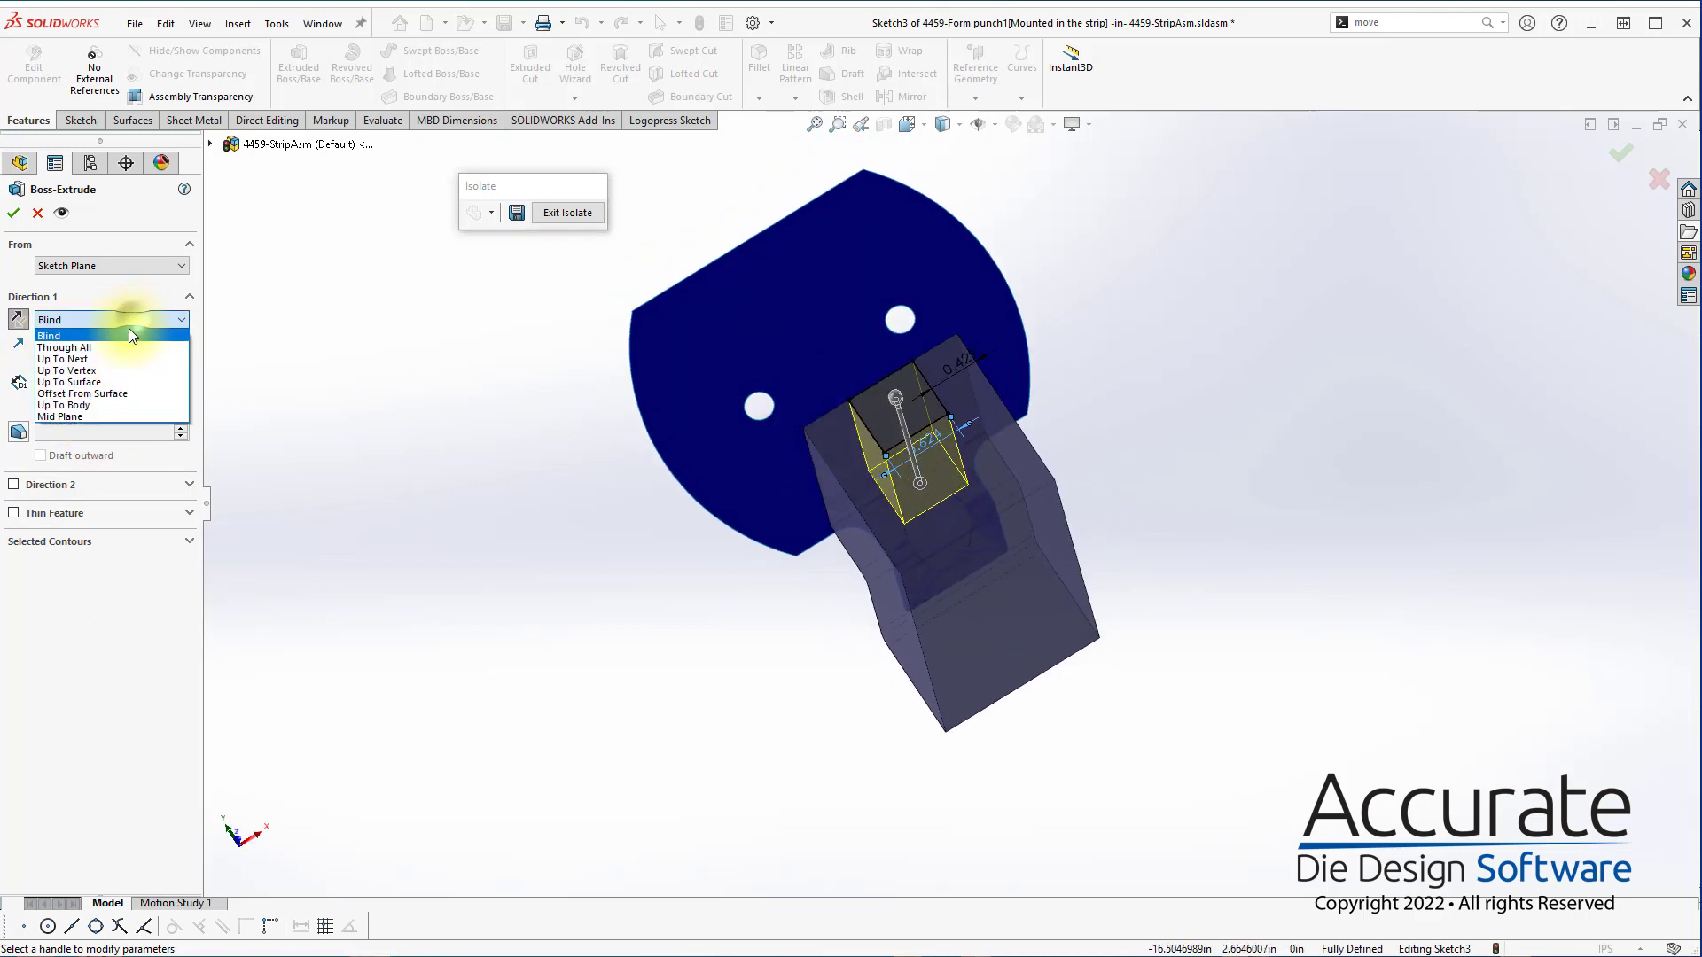
pyautogui.click(115, 378)
pyautogui.click(789, 541)
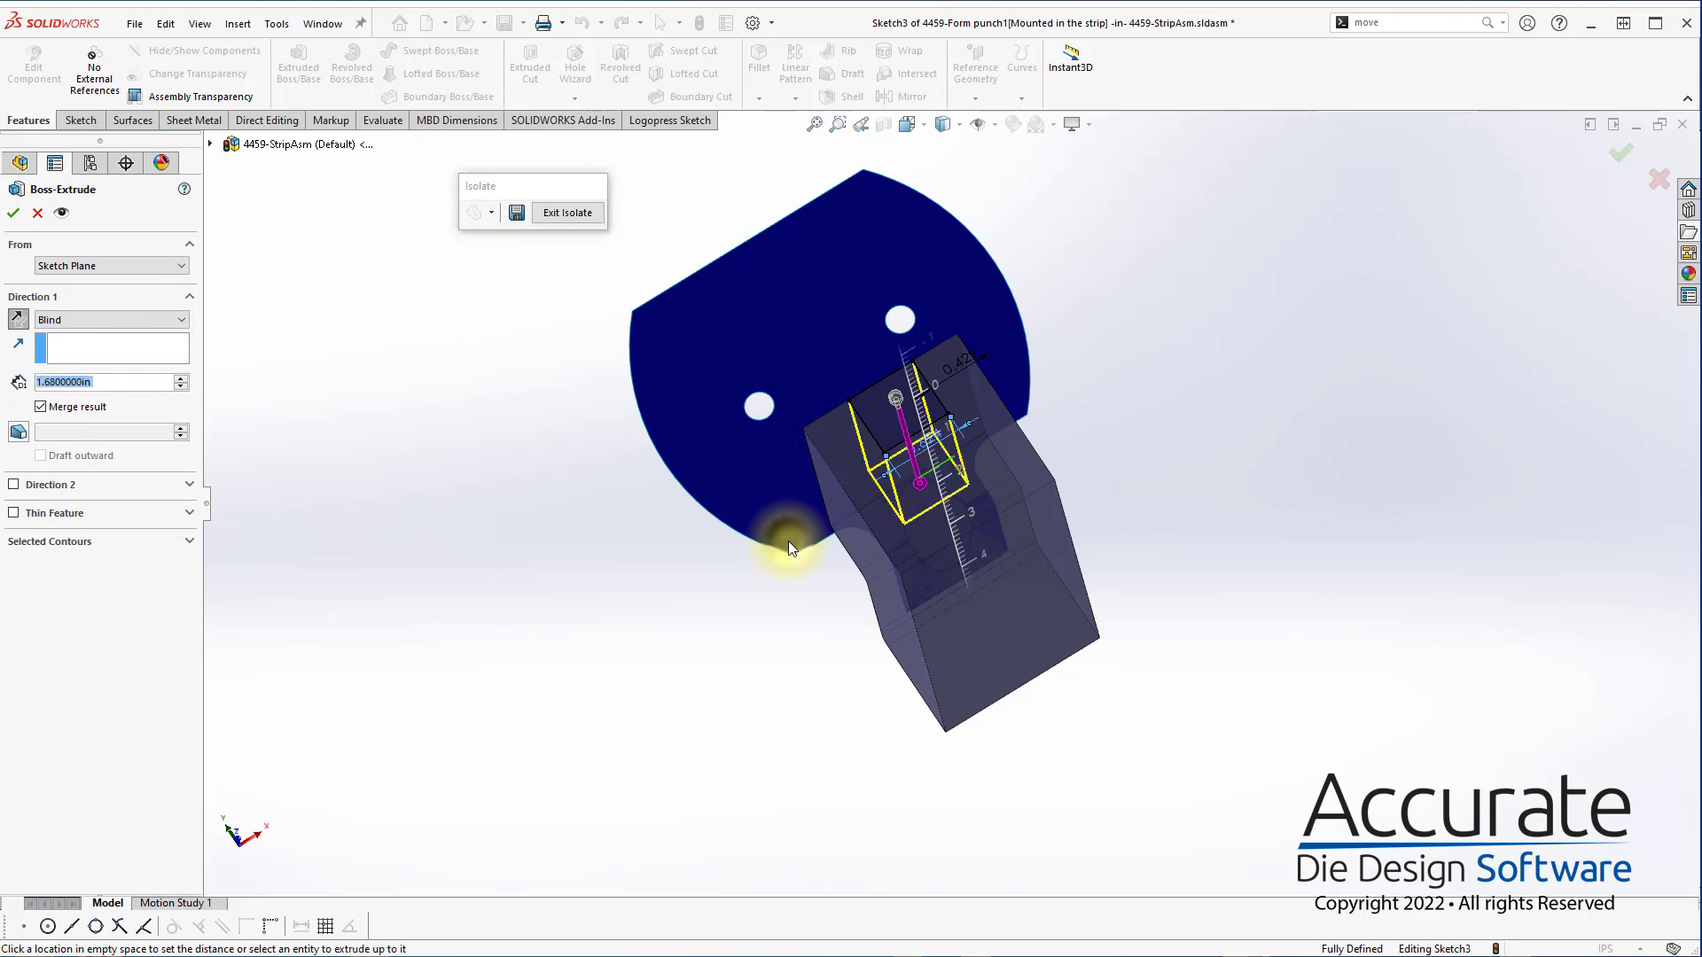
pyautogui.click(789, 541)
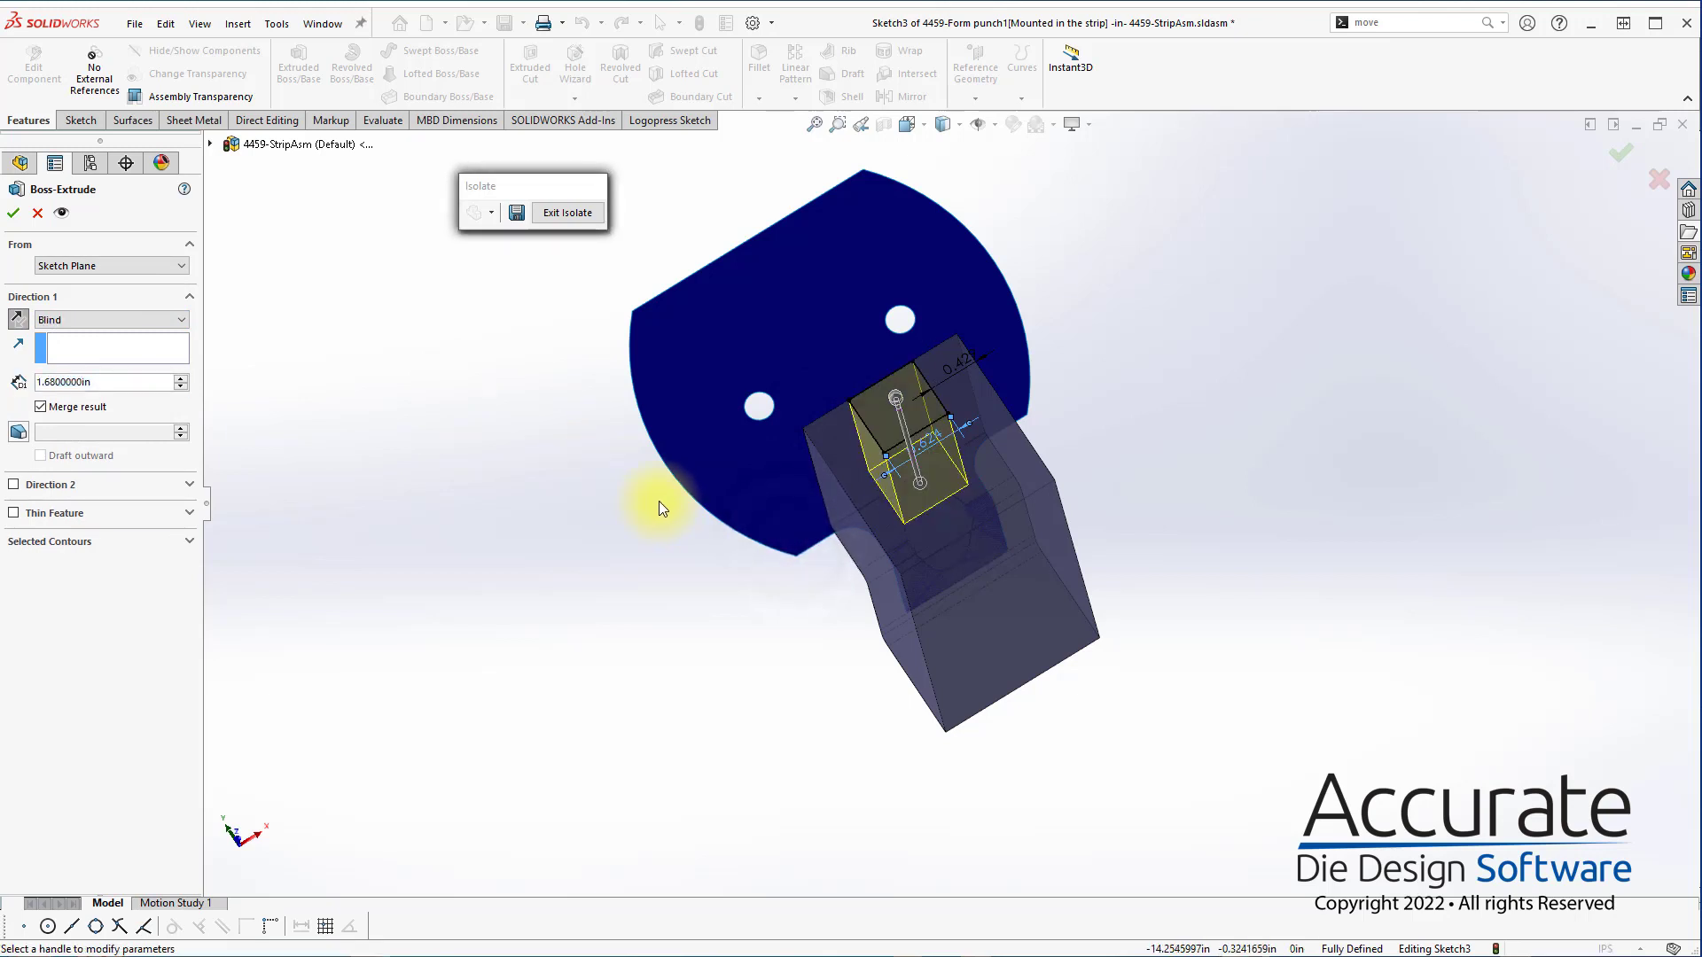
pyautogui.moveTo(658, 501); pyautogui.dragTo(702, 370, button='middle')
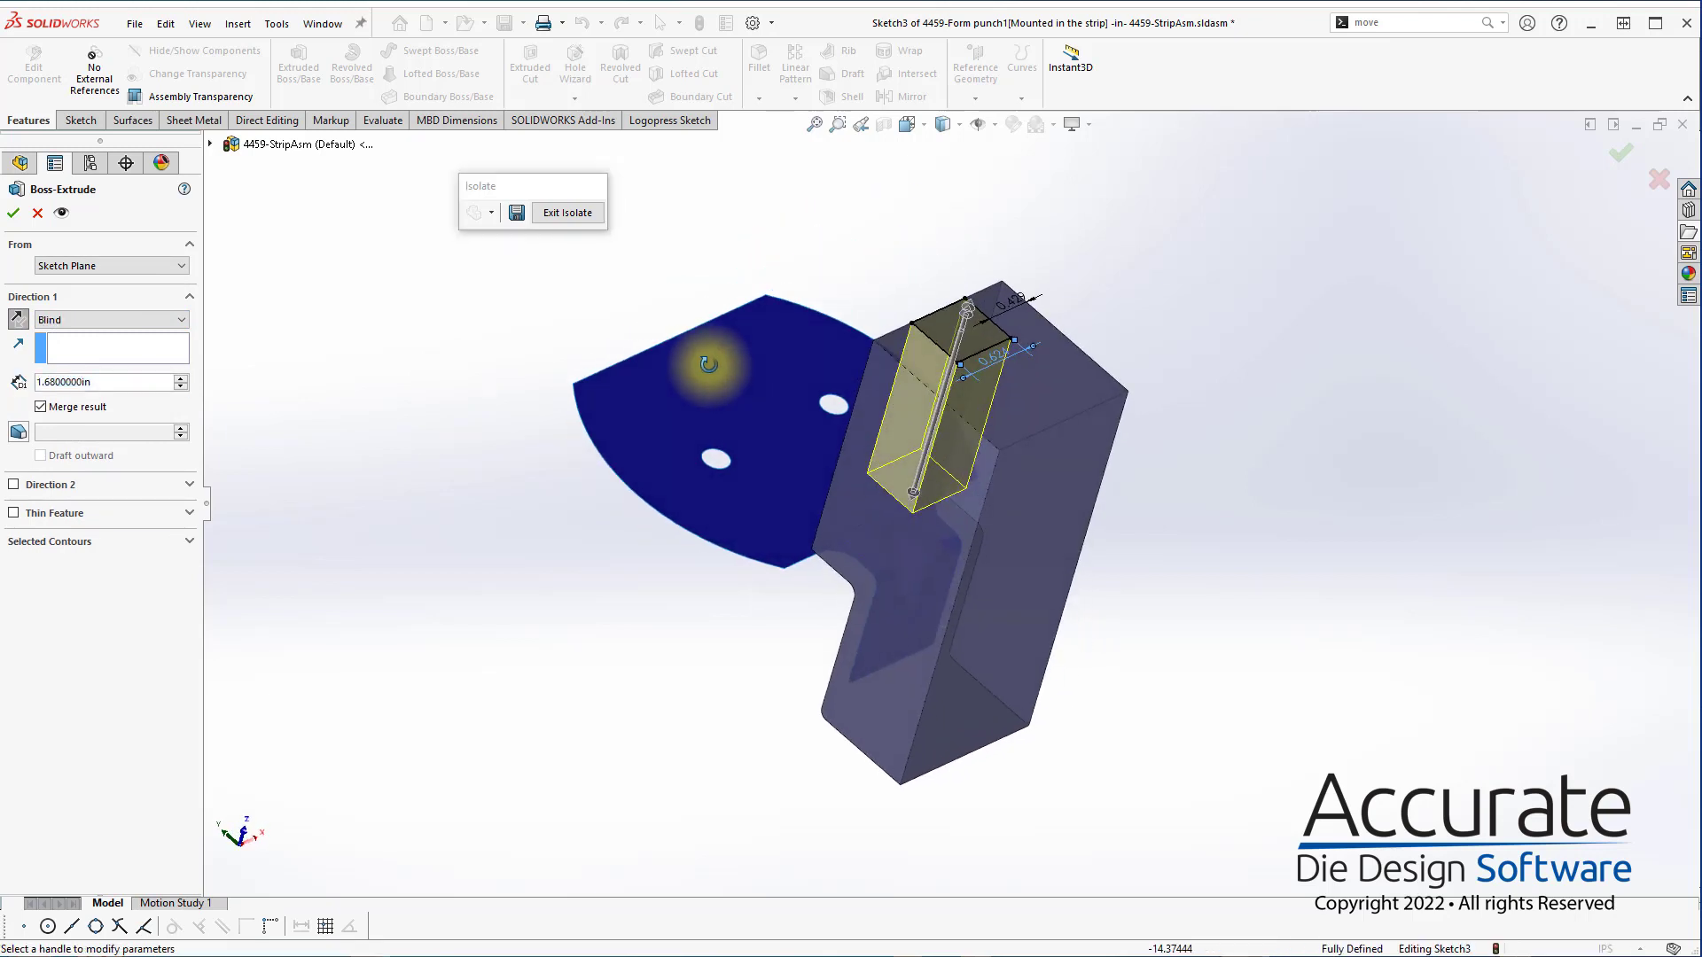
pyautogui.click(36, 219)
# Leave the sketch, in-context editing and isolation, and open the second gusset form punch as a separate part
pyautogui.click(575, 206)
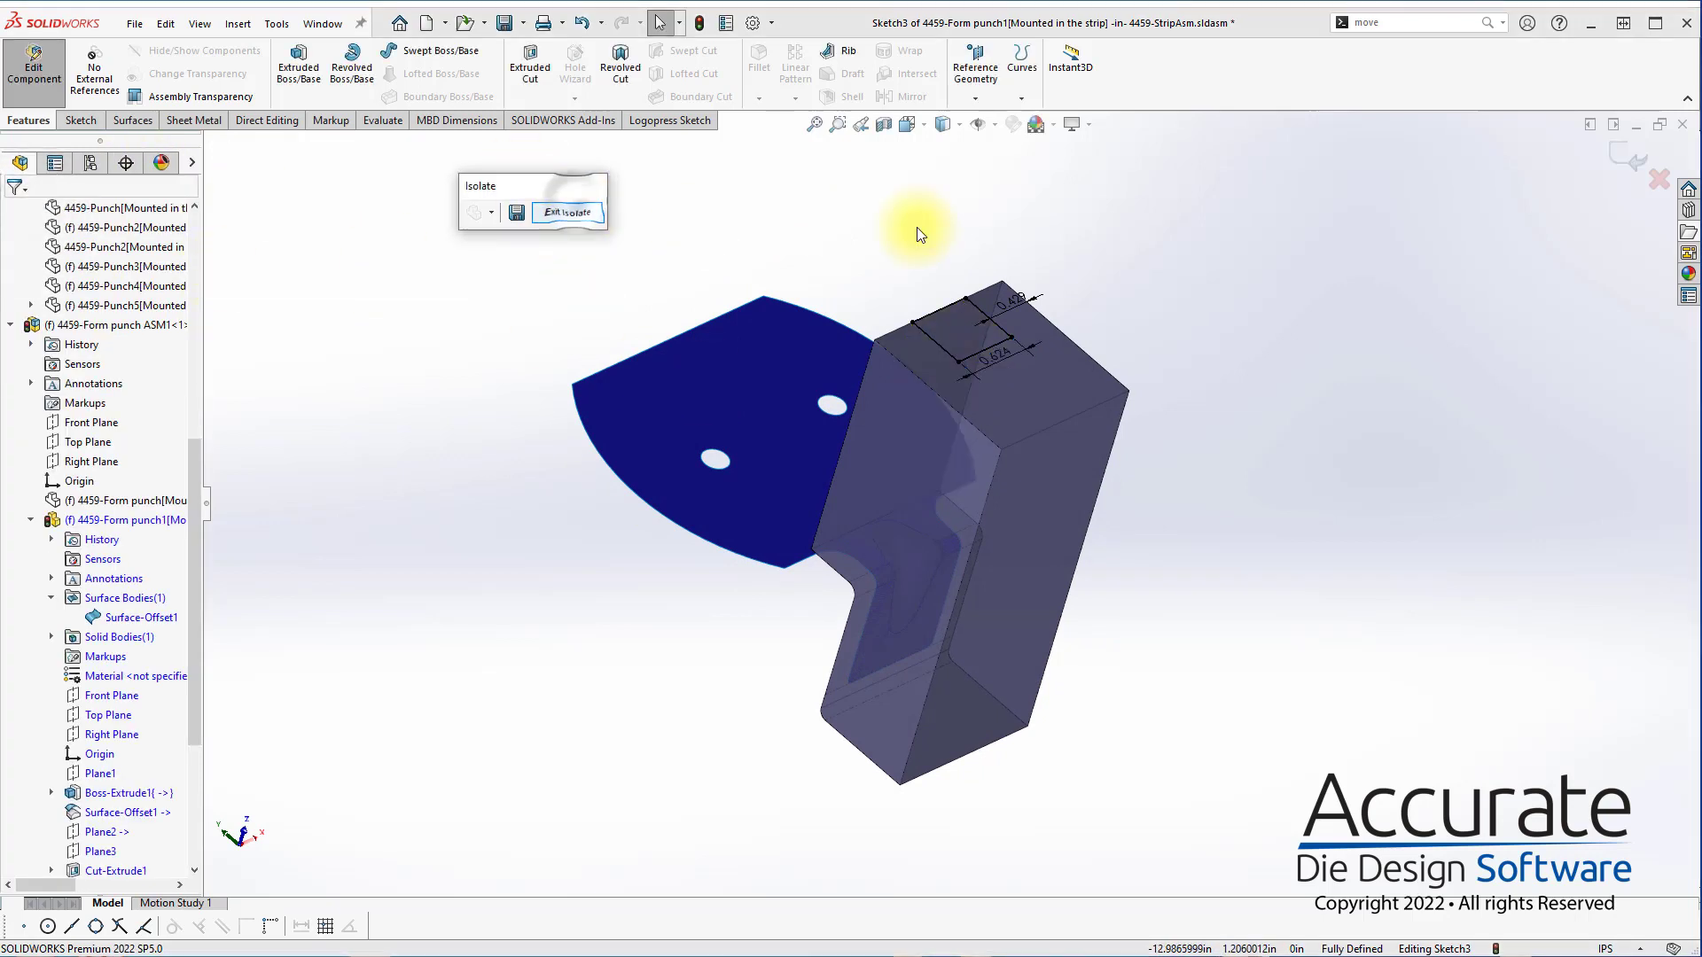
pyautogui.click(1620, 171)
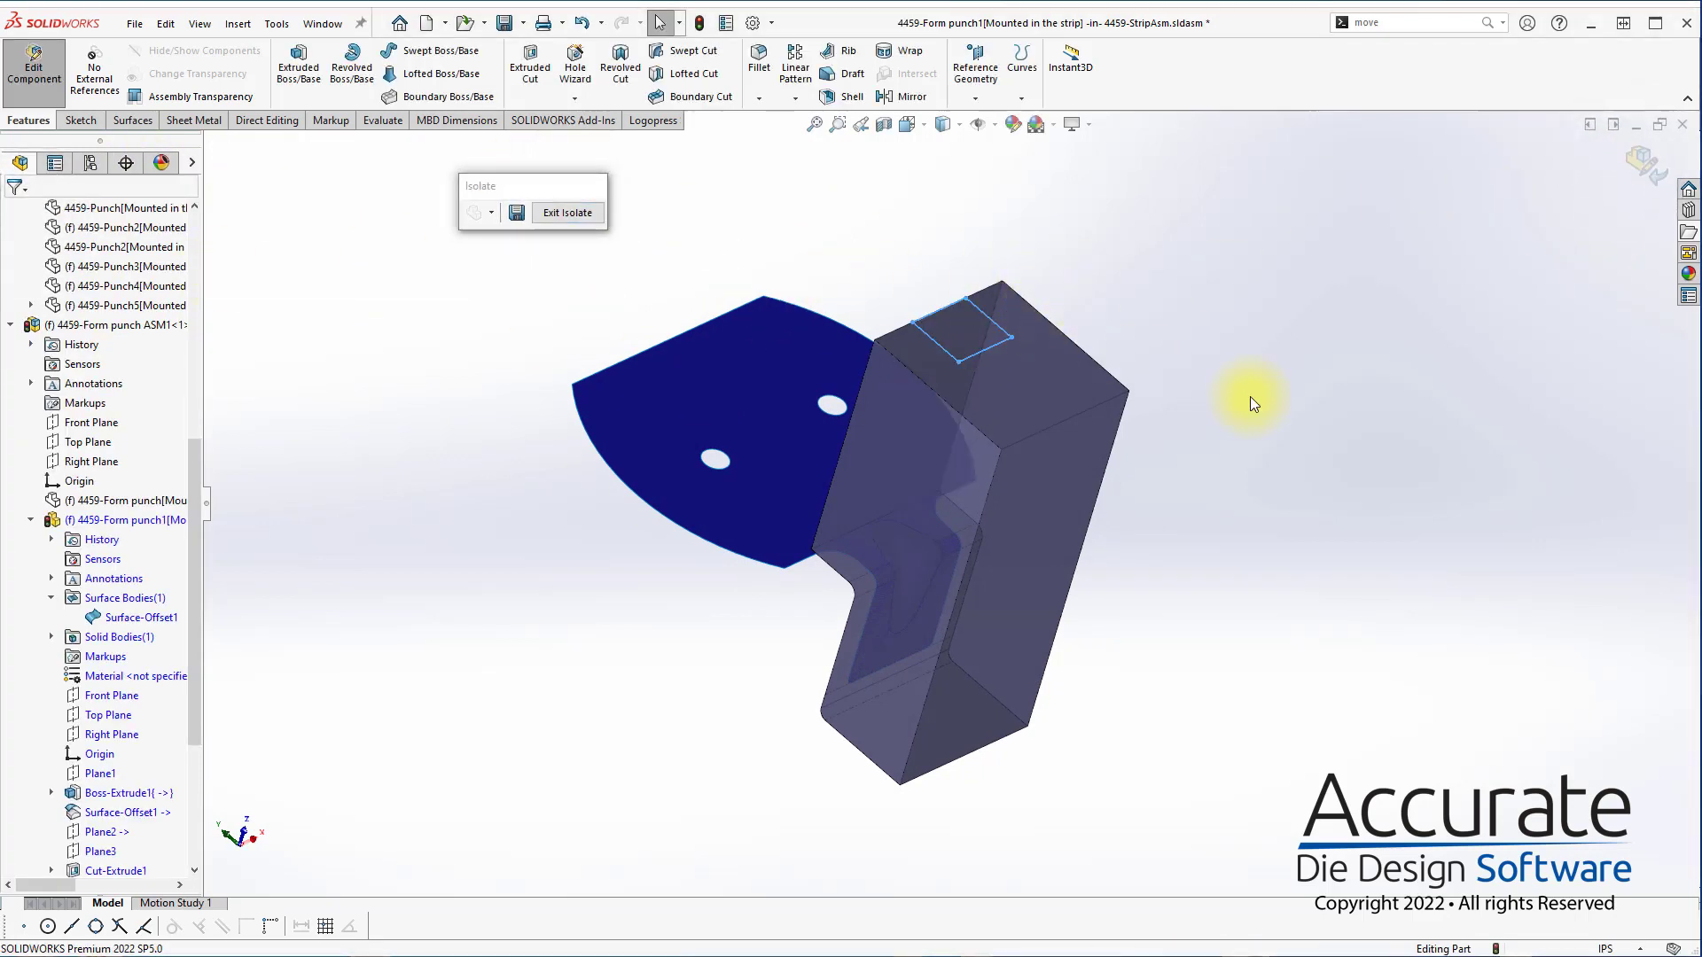
pyautogui.click(1640, 164)
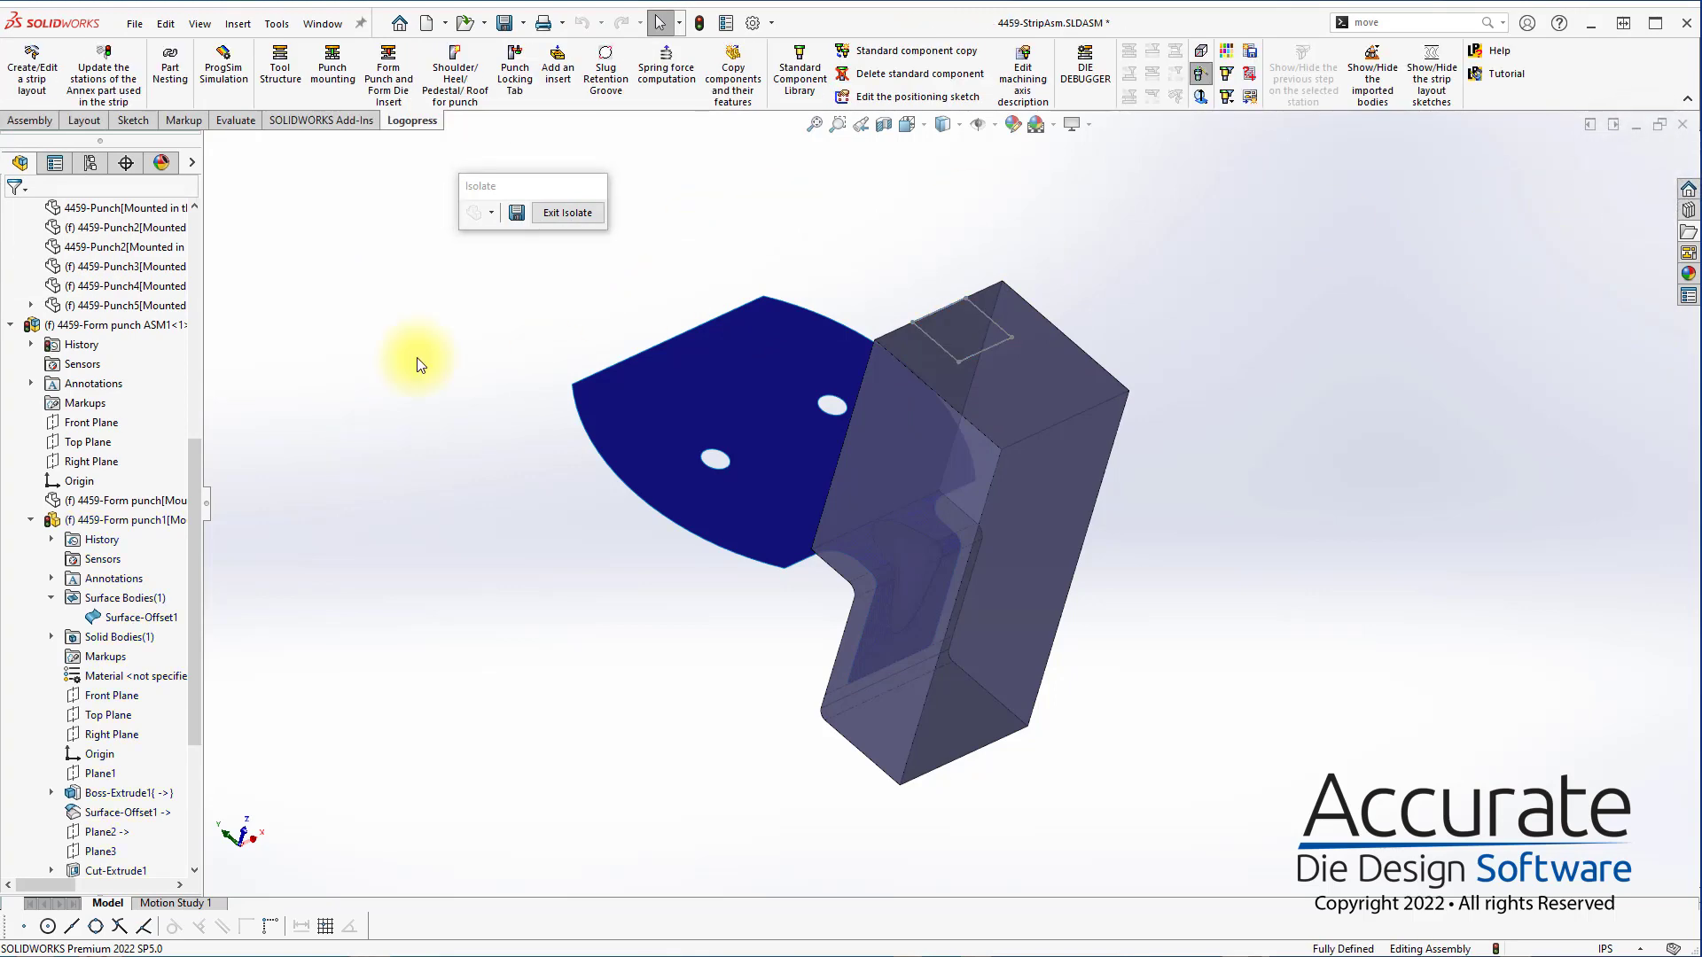
pyautogui.click(568, 213)
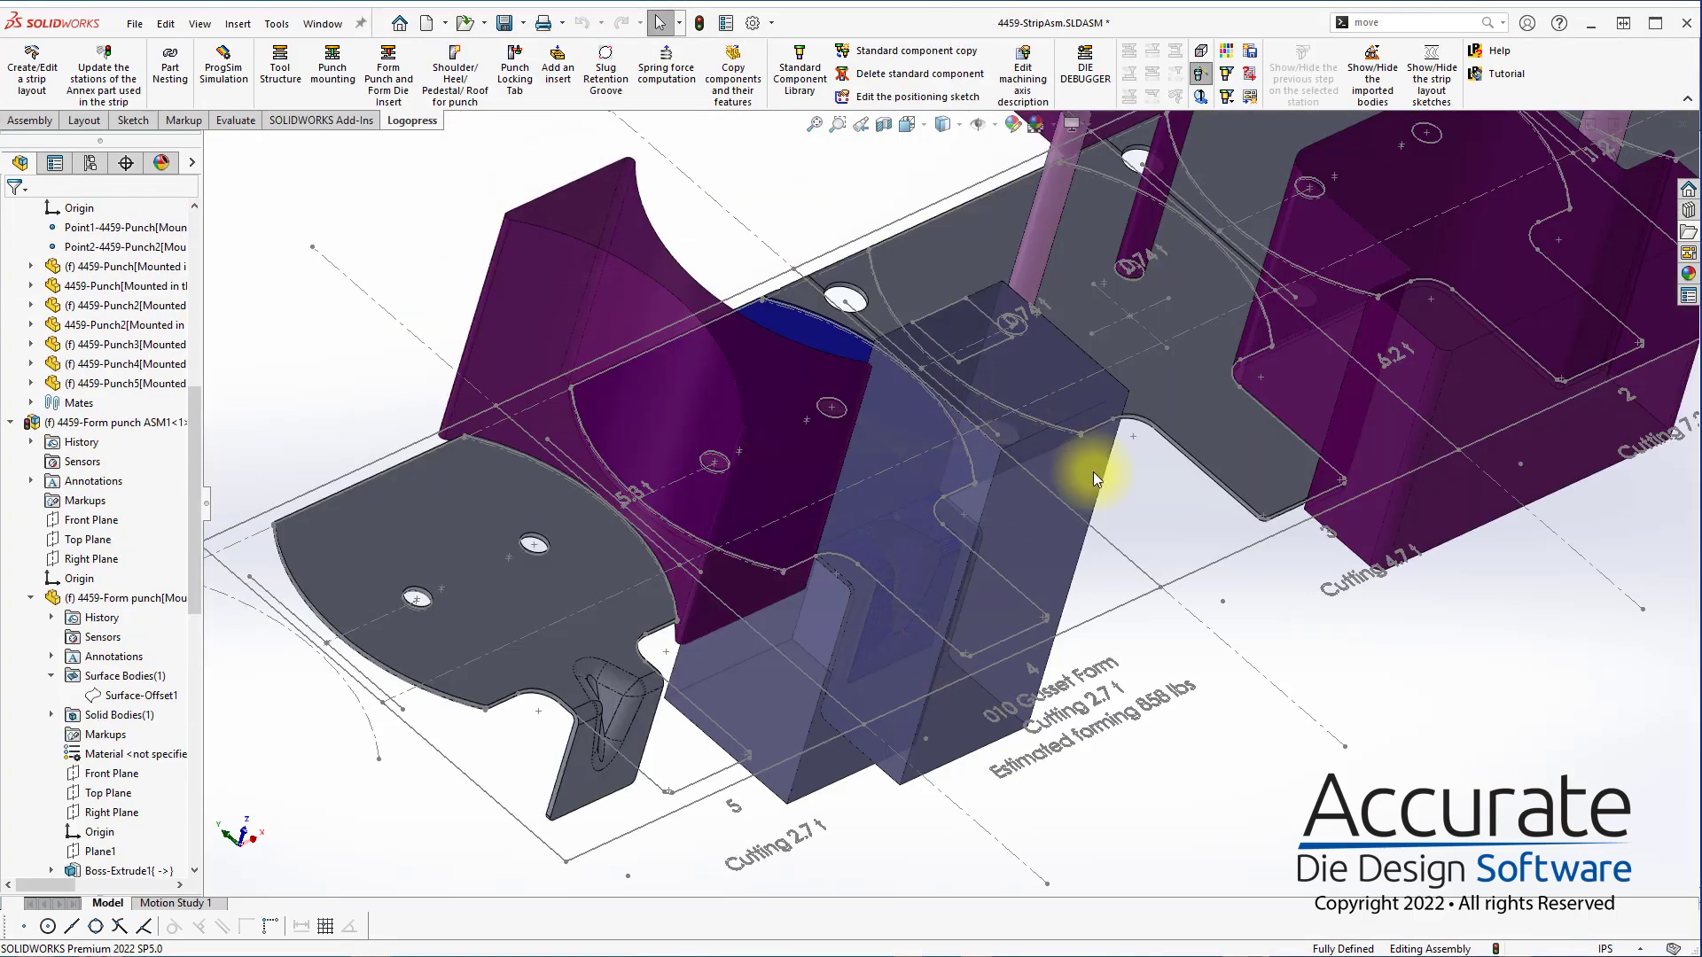
pyautogui.rightClick(1086, 524)
pyautogui.click(1101, 418)
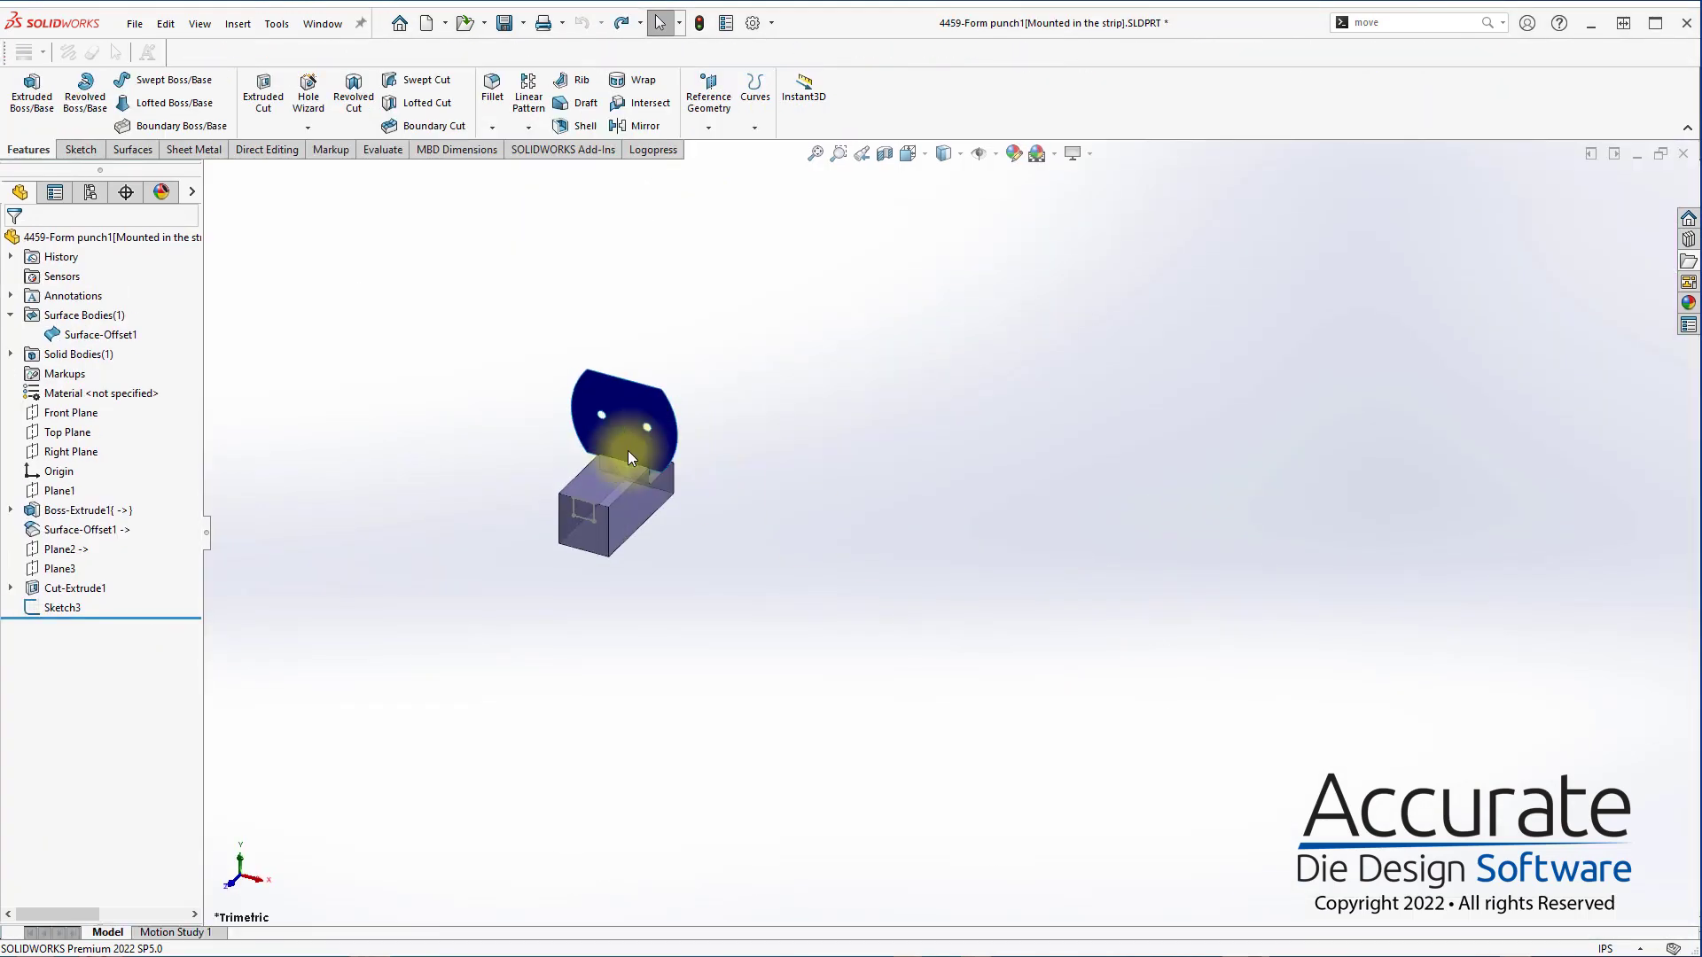
# Extrude the rectangle sketch on the punch block as a merged boss up to the Surface-Offset1 surface
pyautogui.scroll(-5, 628, 452)
pyautogui.moveTo(689, 550); pyautogui.dragTo(804, 293, button='middle')
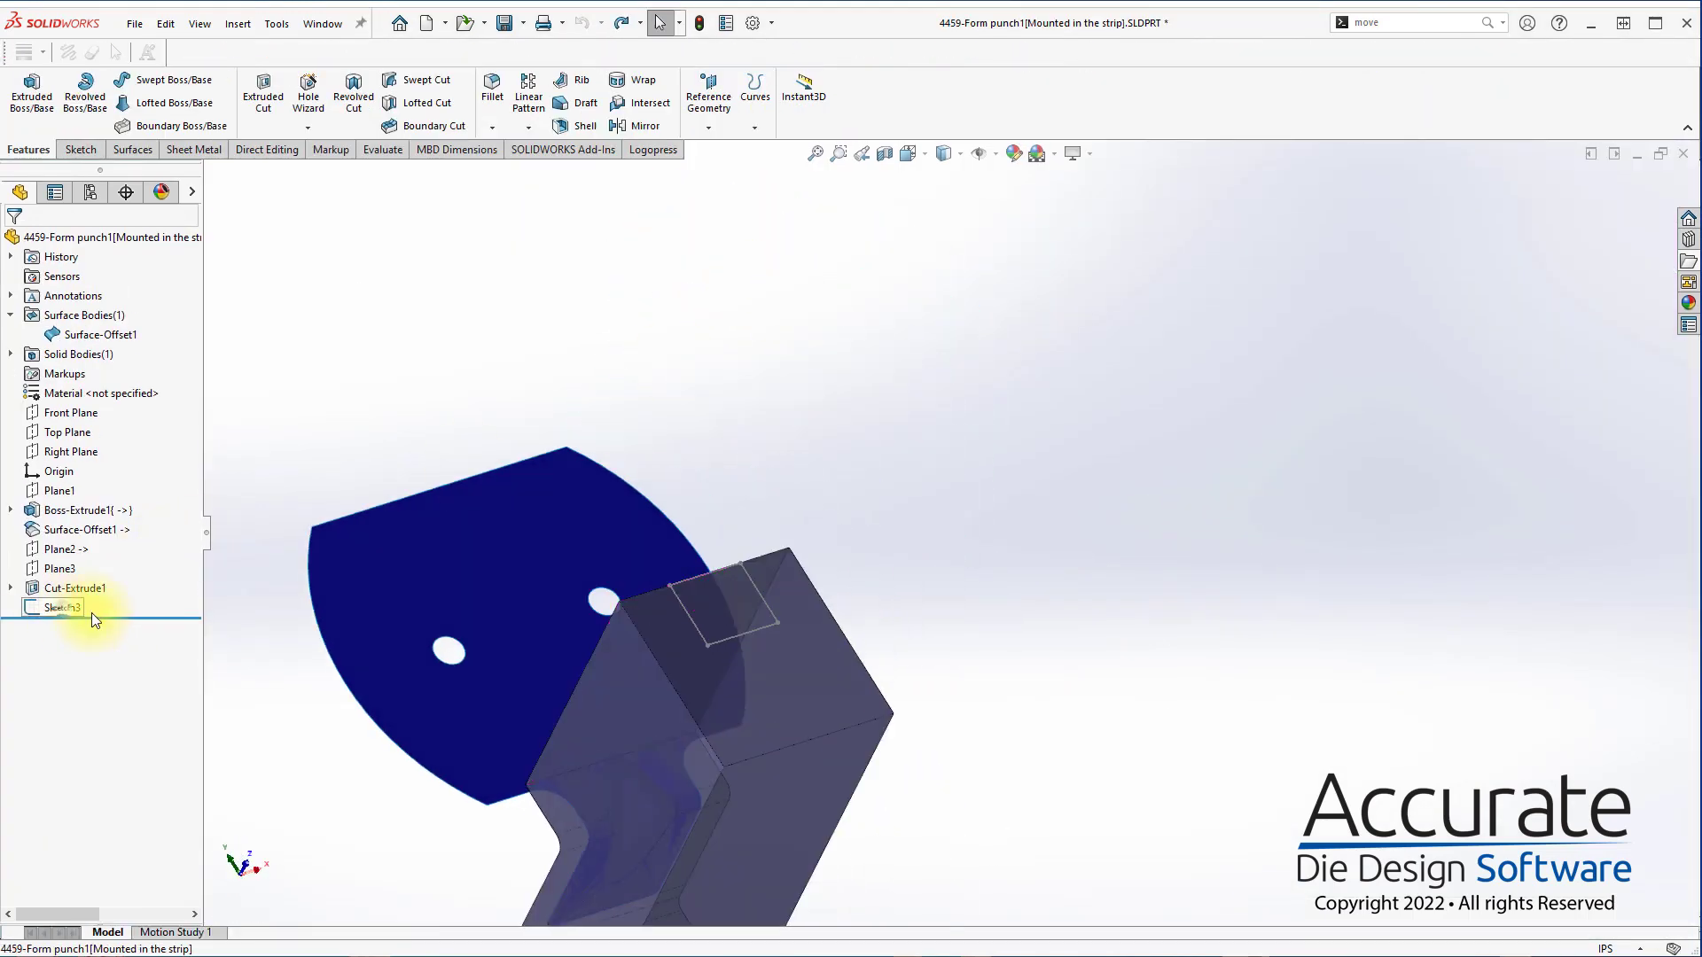
pyautogui.click(32, 93)
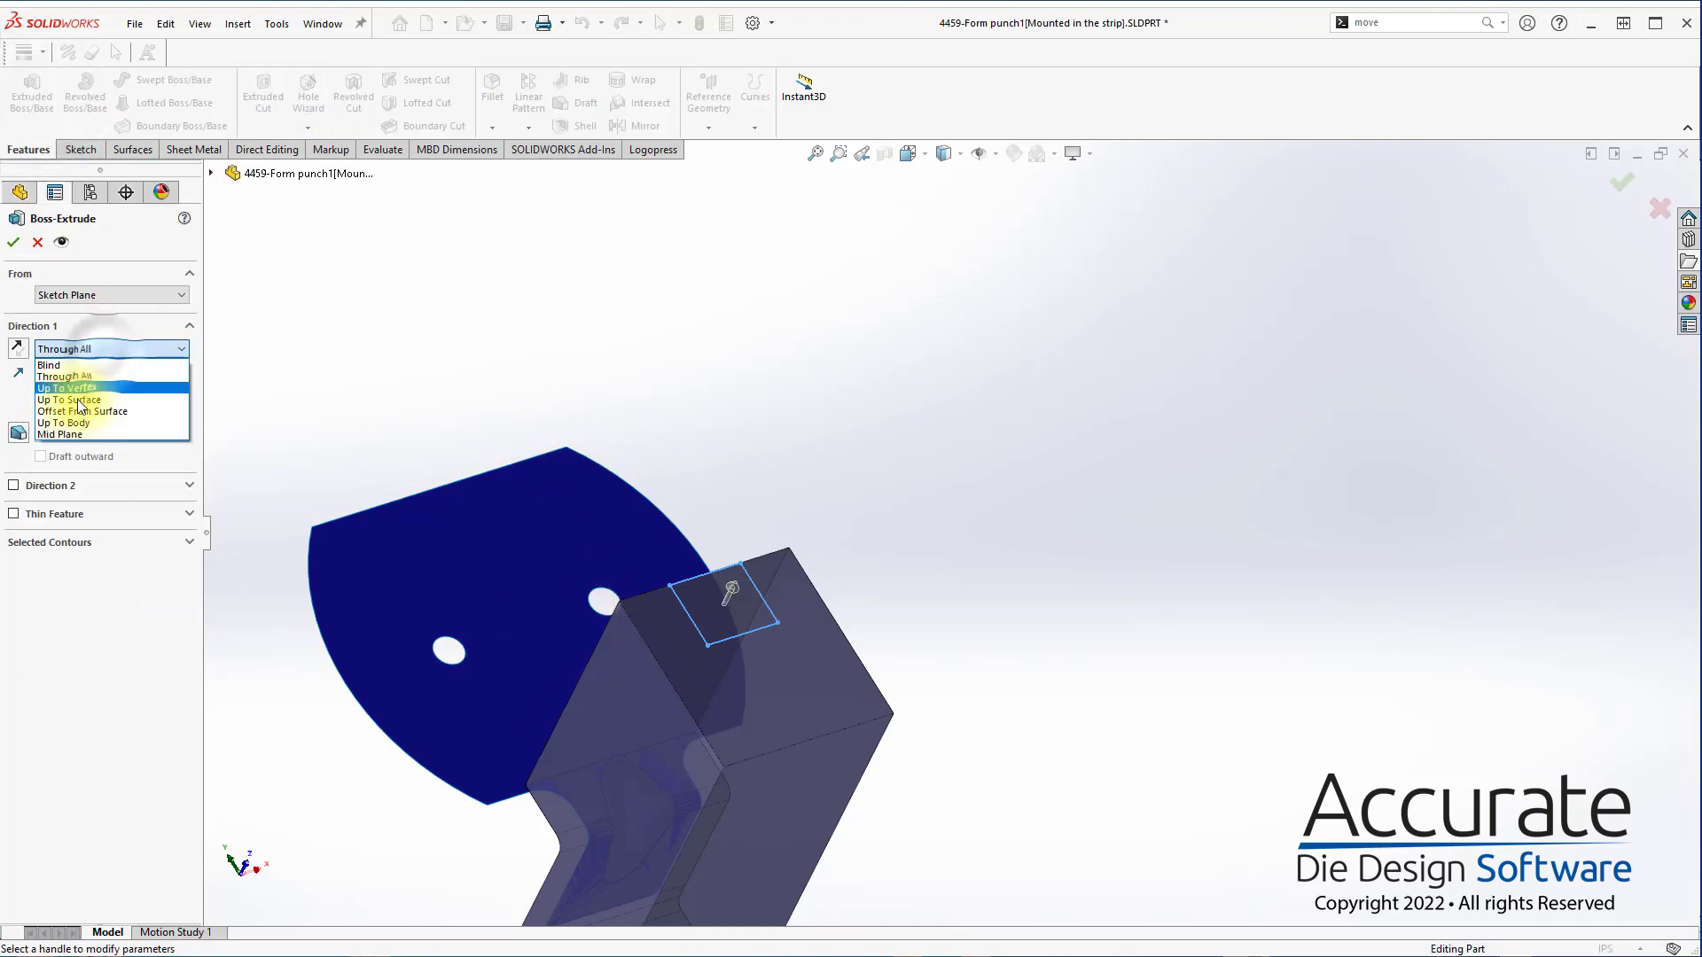
pyautogui.click(85, 403)
pyautogui.click(480, 720)
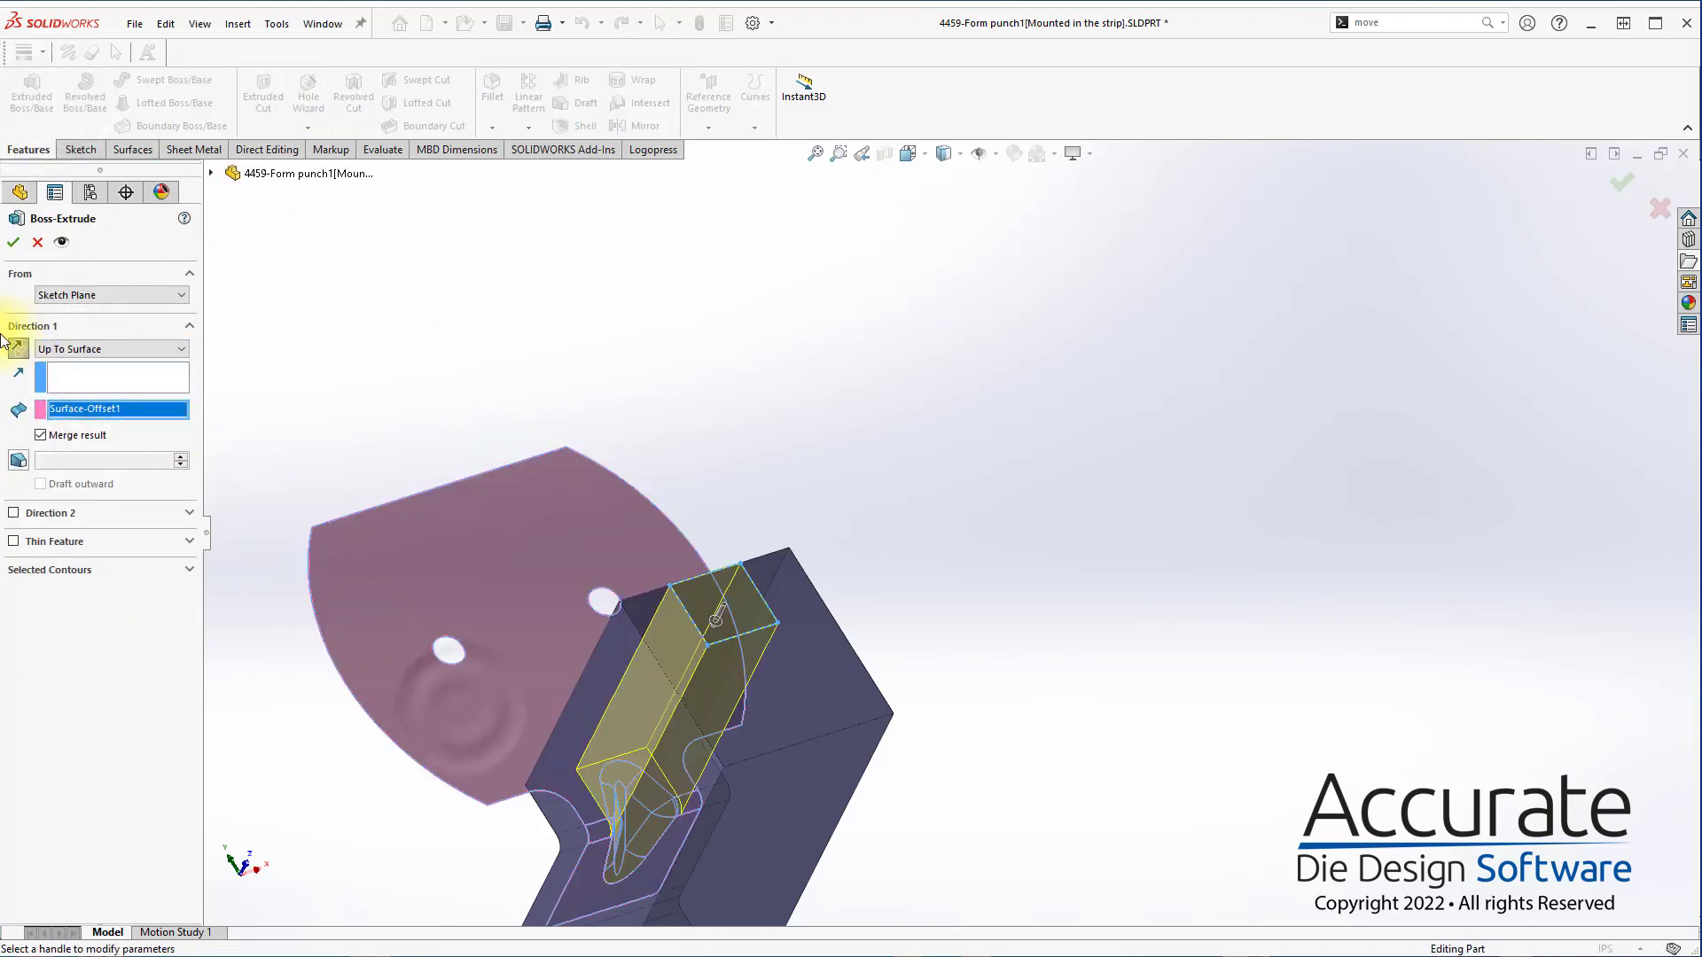
pyautogui.press('Return')
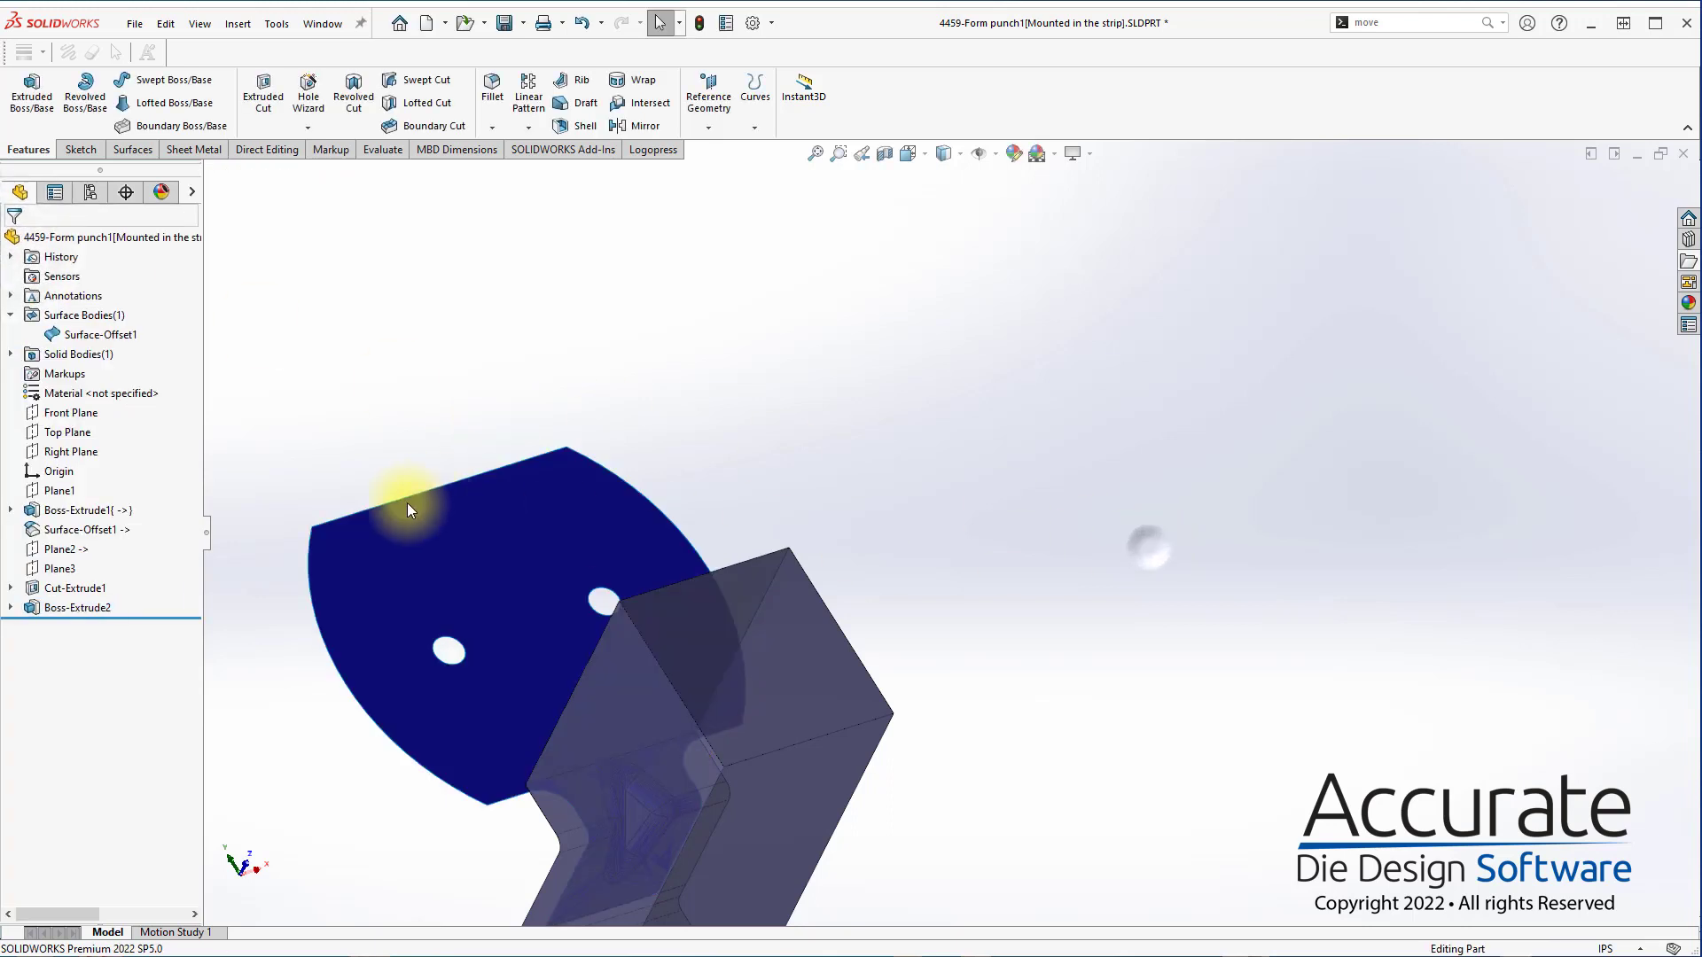
# Hide the Surface-Offset1 surface body and close the punch part to return to the strip assembly
pyautogui.click(118, 334)
pyautogui.click(114, 307)
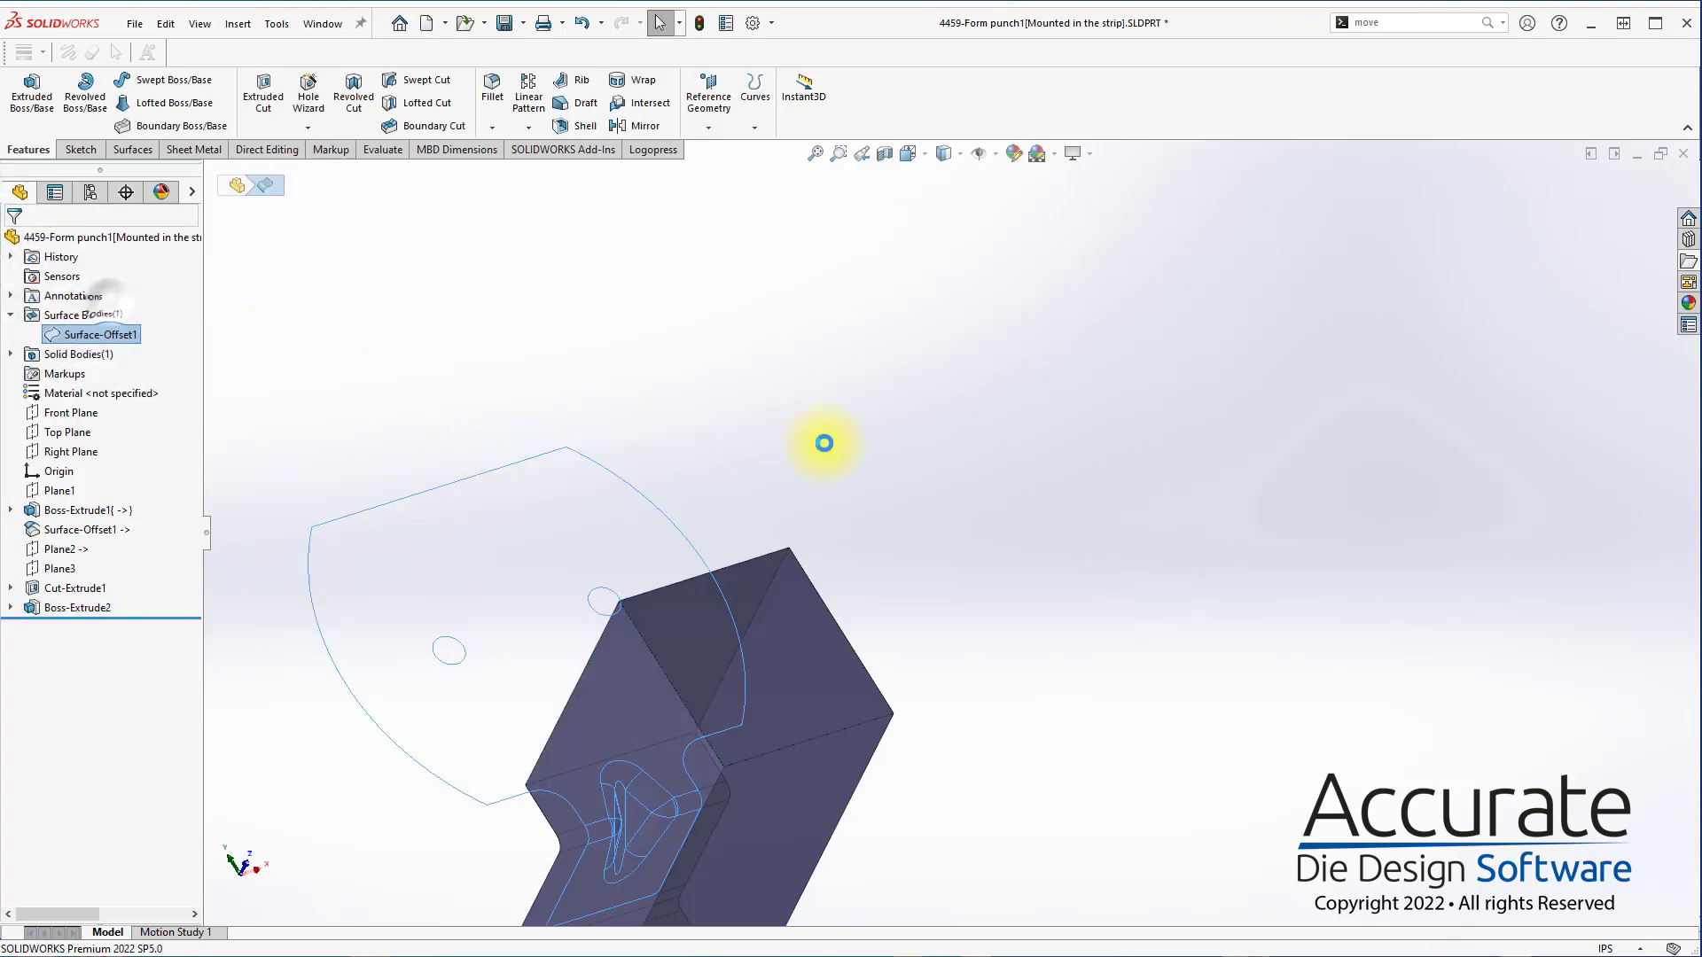
pyautogui.moveTo(821, 445); pyautogui.dragTo(955, 567, button='middle')
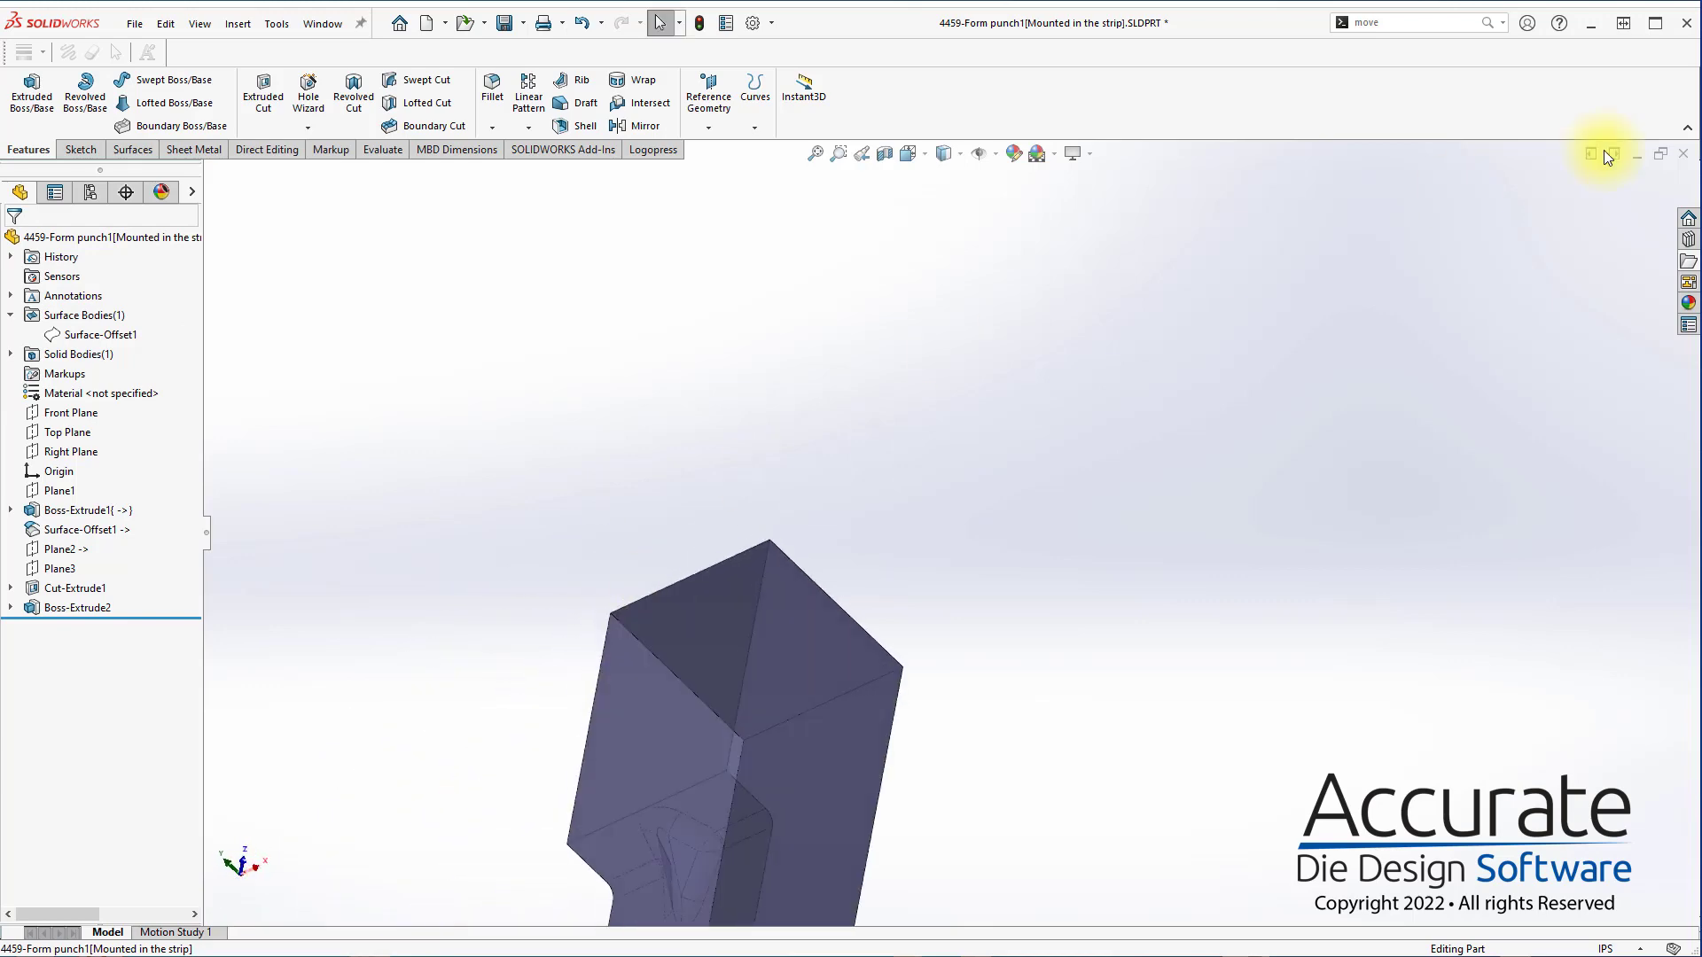
pyautogui.click(1684, 155)
pyautogui.click(869, 525)
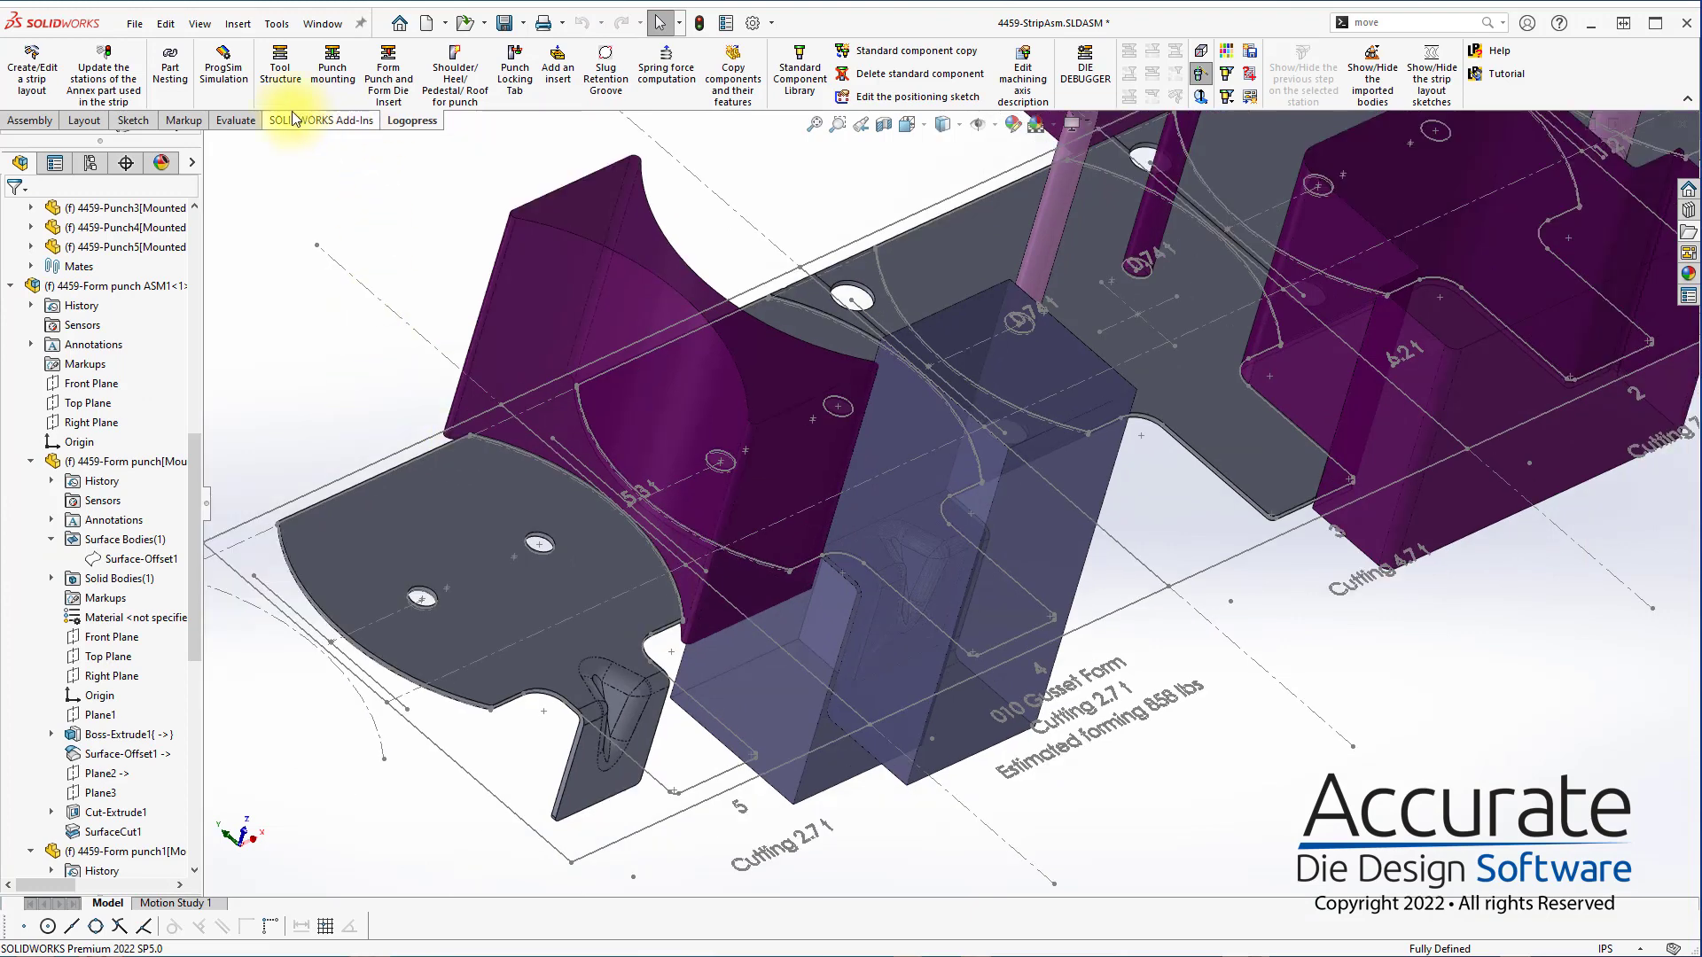
# Start a new Logopress form punch from the flat part face at station 4 and open its profile sketch
pyautogui.click(410, 60)
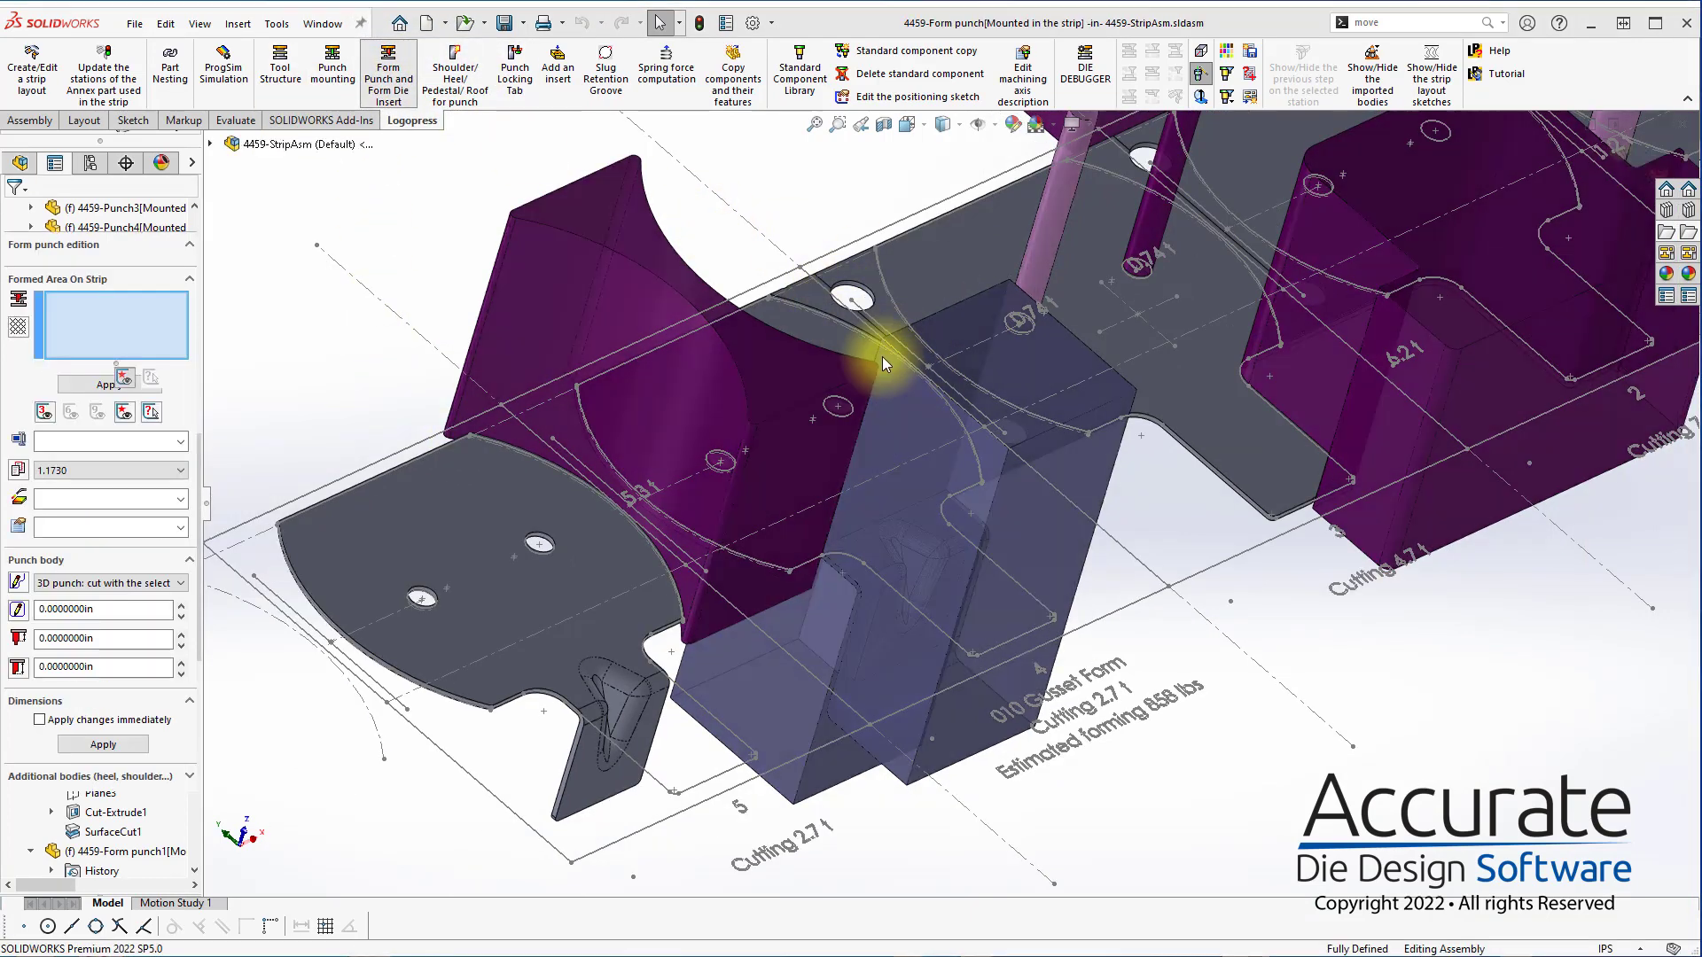
pyautogui.moveTo(885, 356); pyautogui.dragTo(882, 566, button='middle')
pyautogui.click(871, 545)
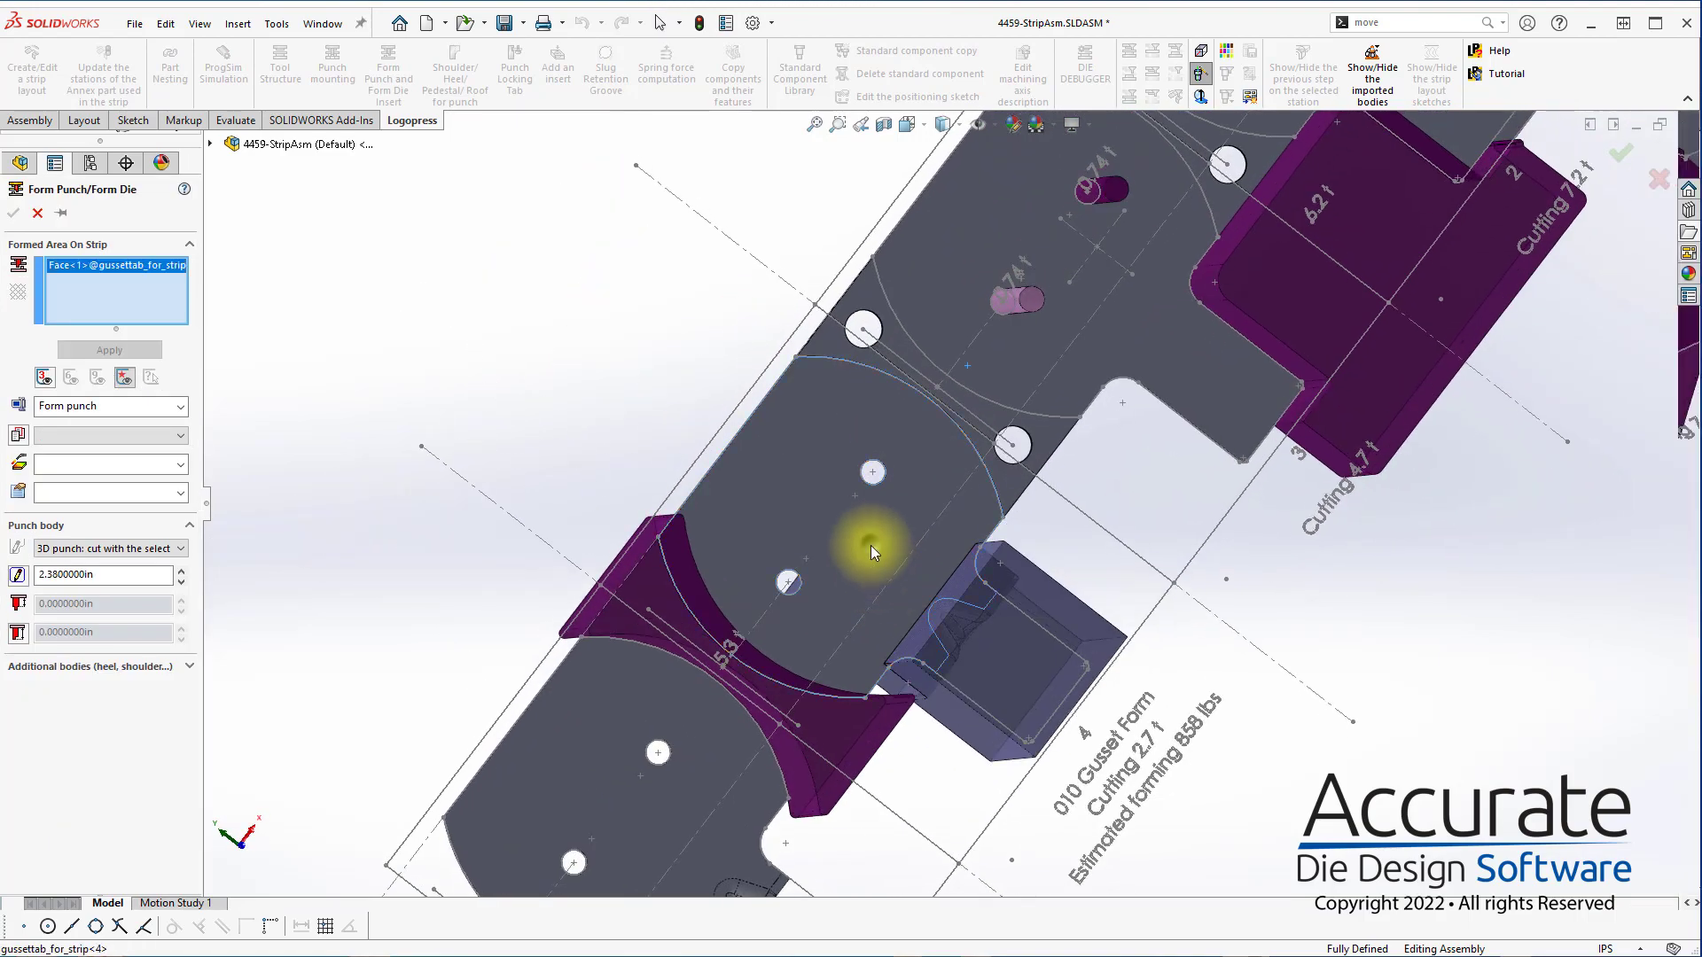
pyautogui.click(25, 570)
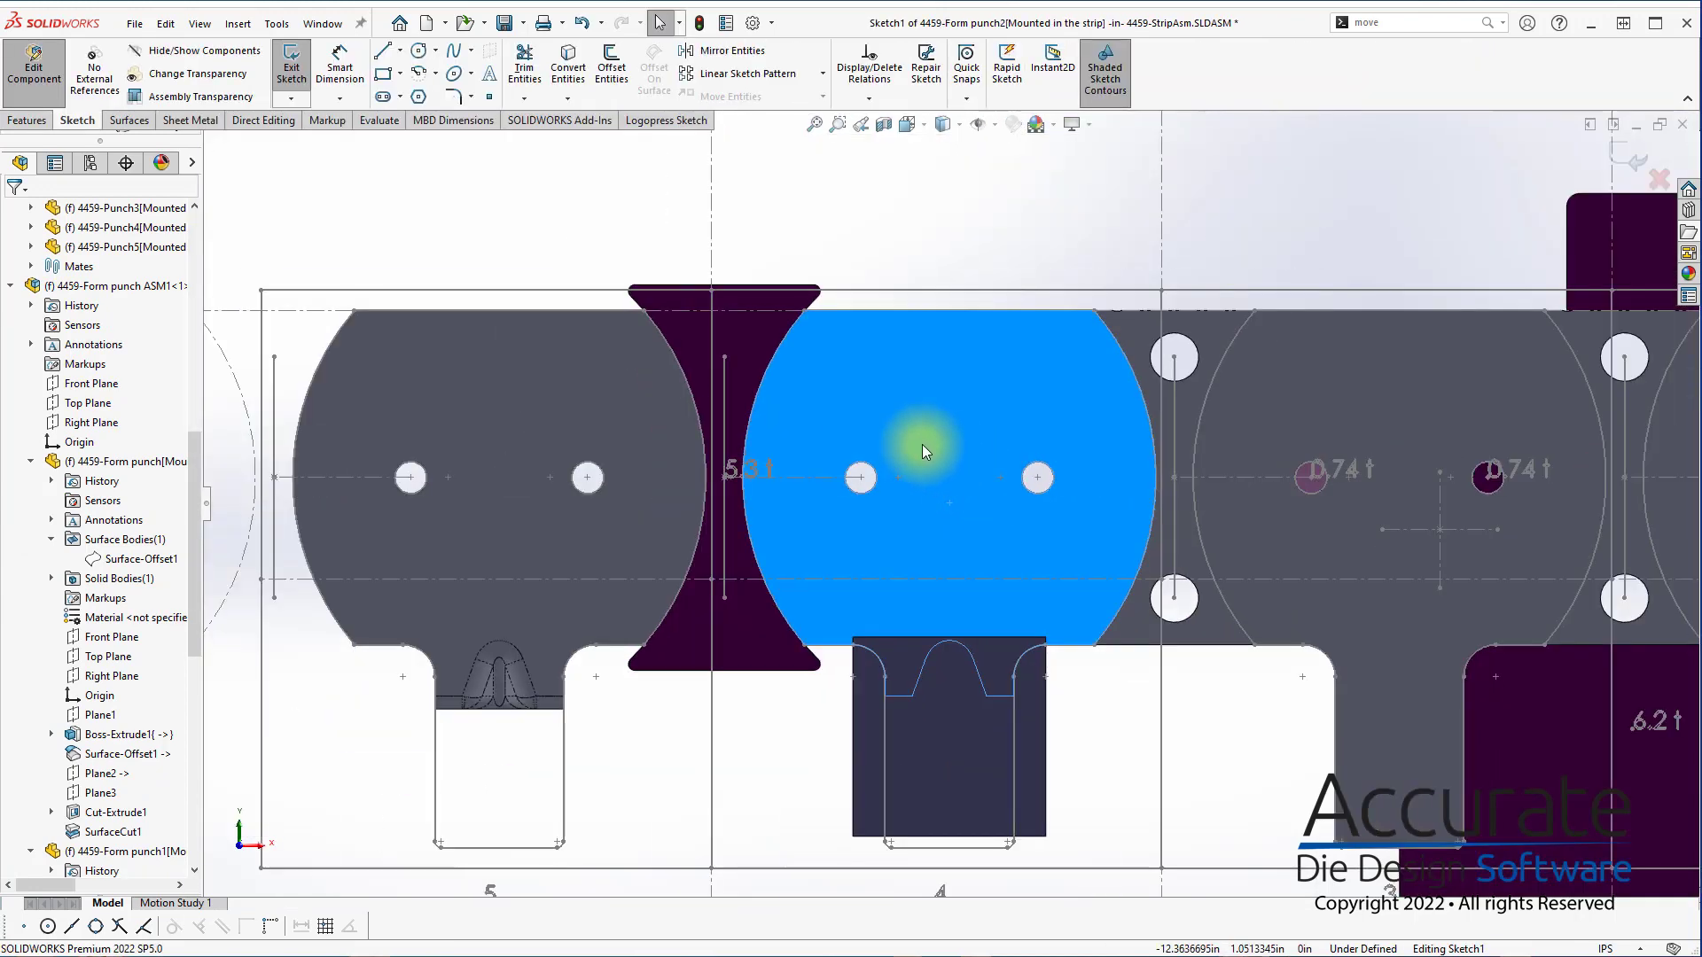
# Sketch a corner rectangle about 2.13 in wide around the two holes of the station 4 part
pyautogui.press('s')
pyautogui.click(986, 498)
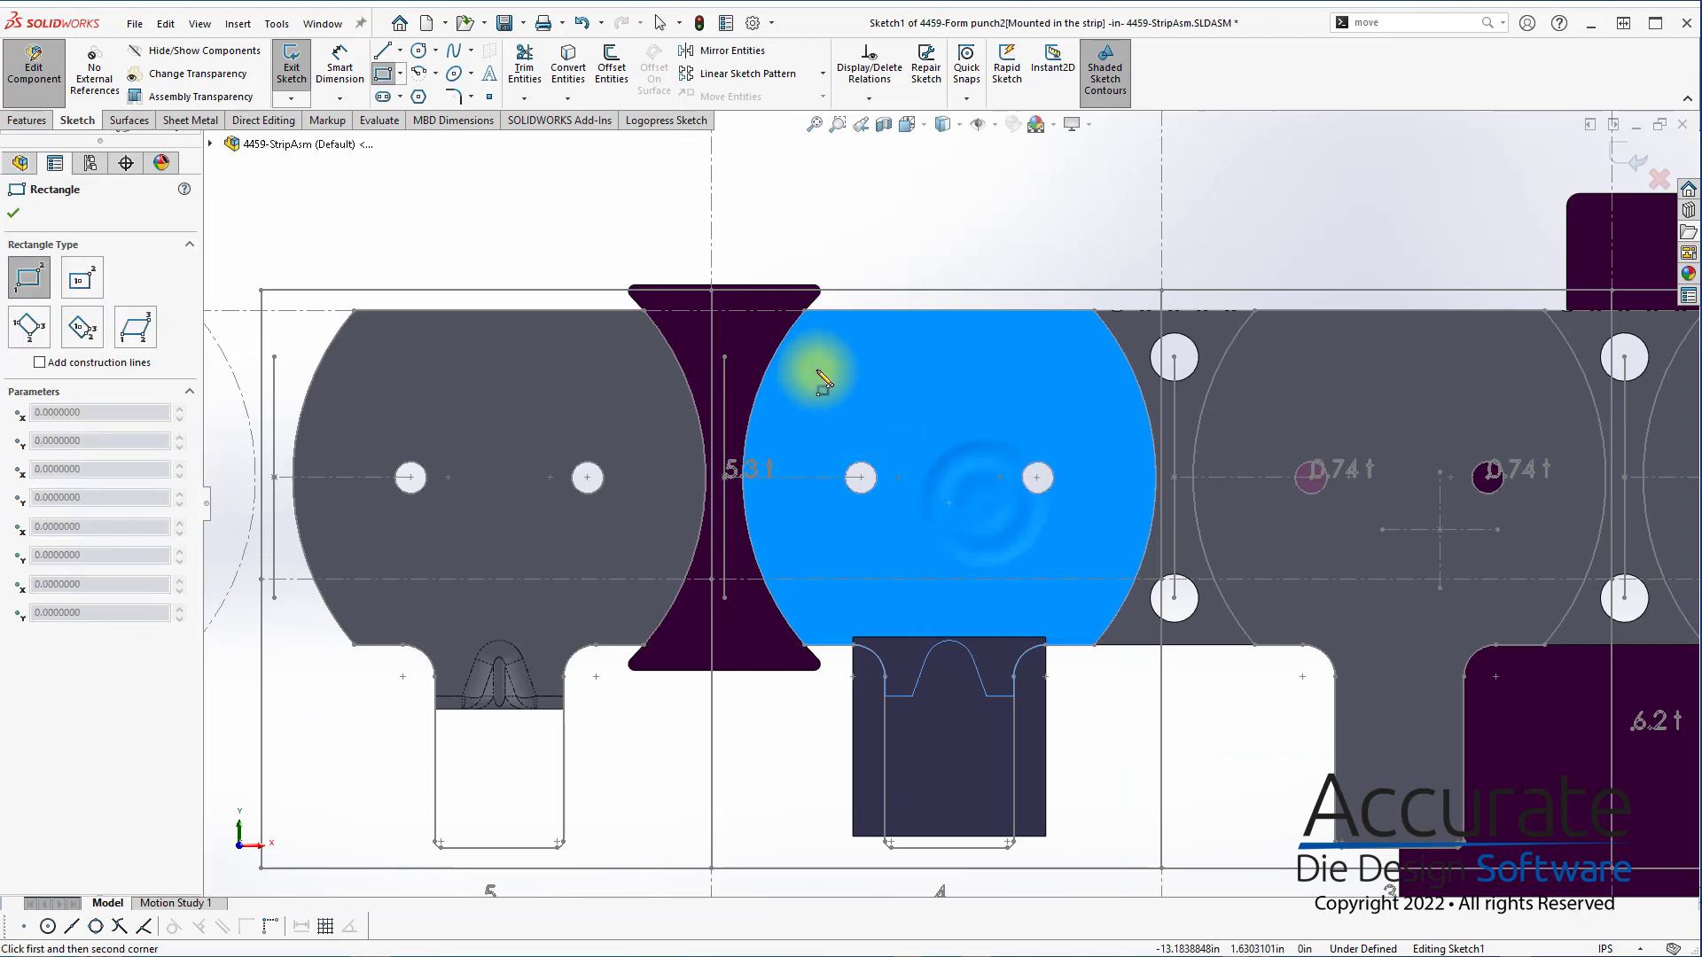
pyautogui.click(816, 368)
pyautogui.click(1090, 602)
pyautogui.scroll(3, 1139, 747)
pyautogui.press('Escape')
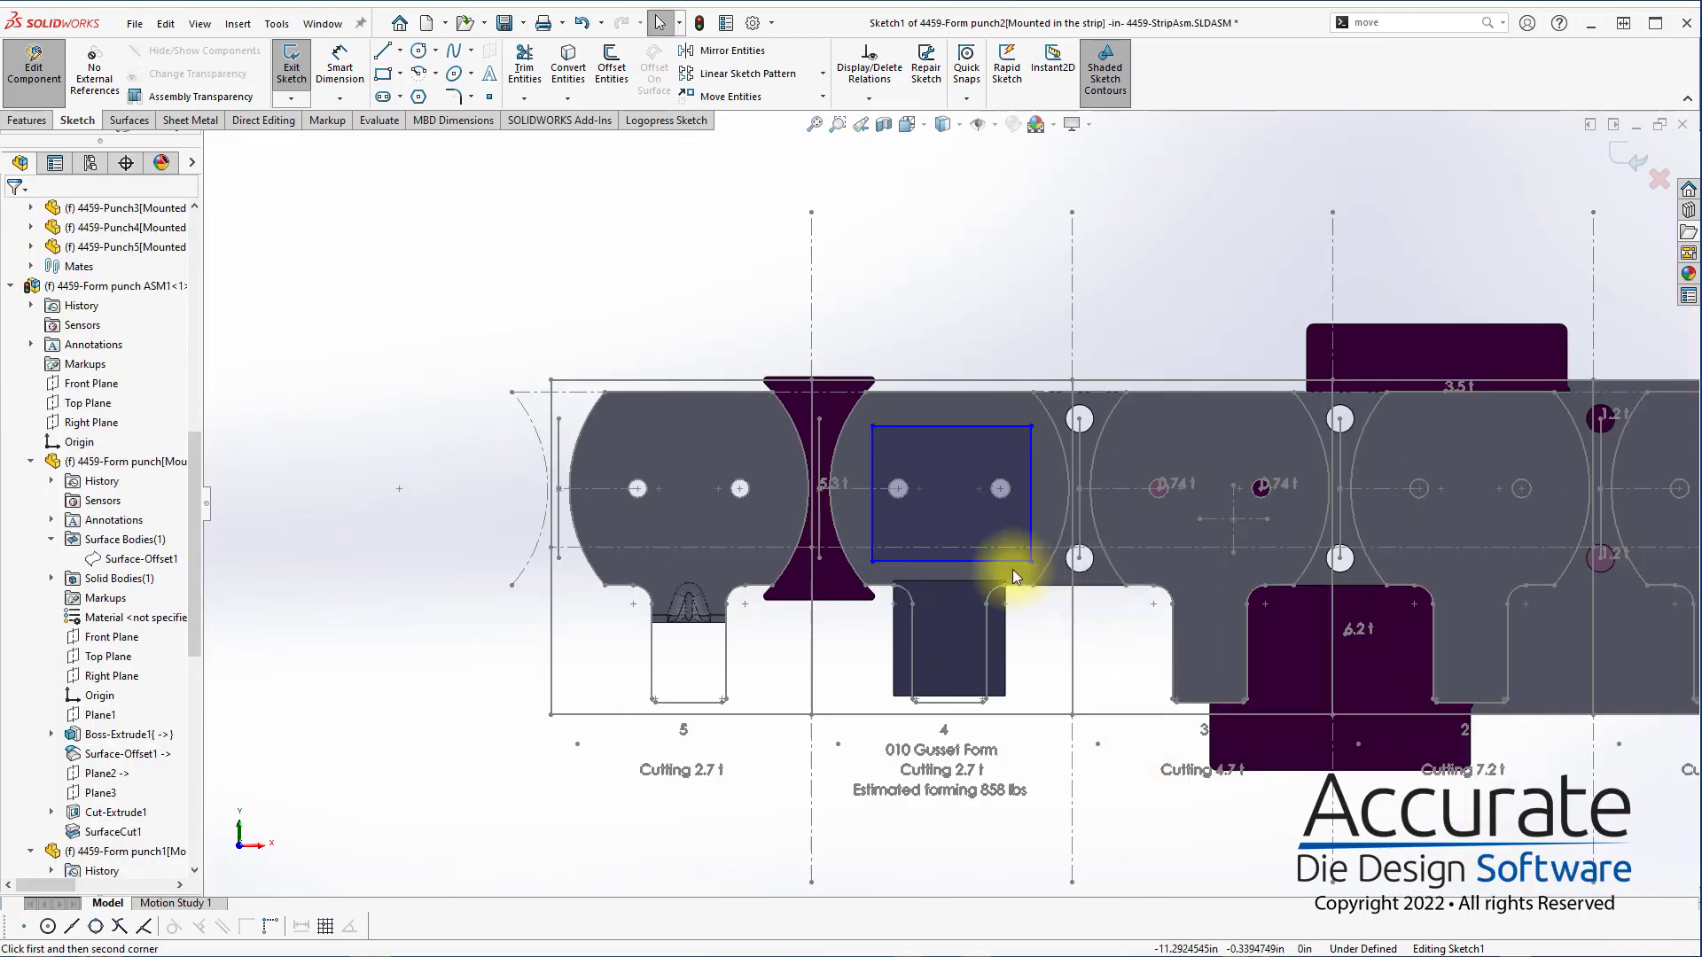
# Convert the strip's horizontal reference line and the vertical station line between stations 3 and 4 into construction lines
pyautogui.click(1018, 547)
pyautogui.keyDown('ctrl'); pyautogui.click(1072, 812); pyautogui.keyUp('ctrl')
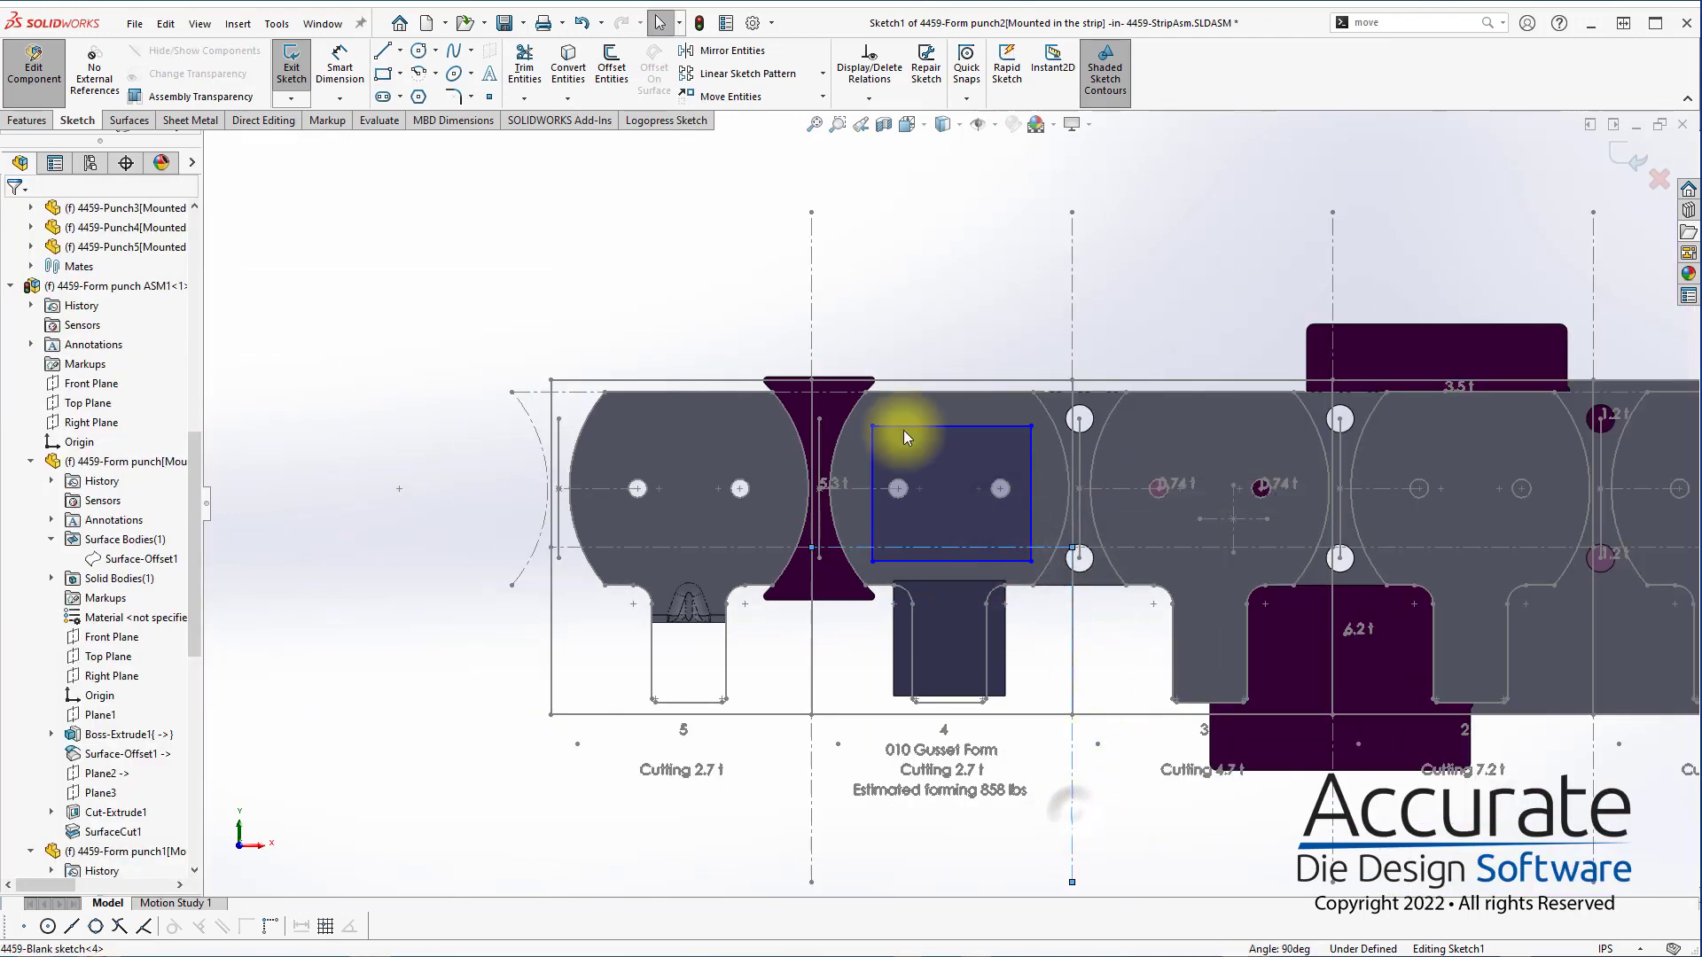
pyautogui.click(667, 121)
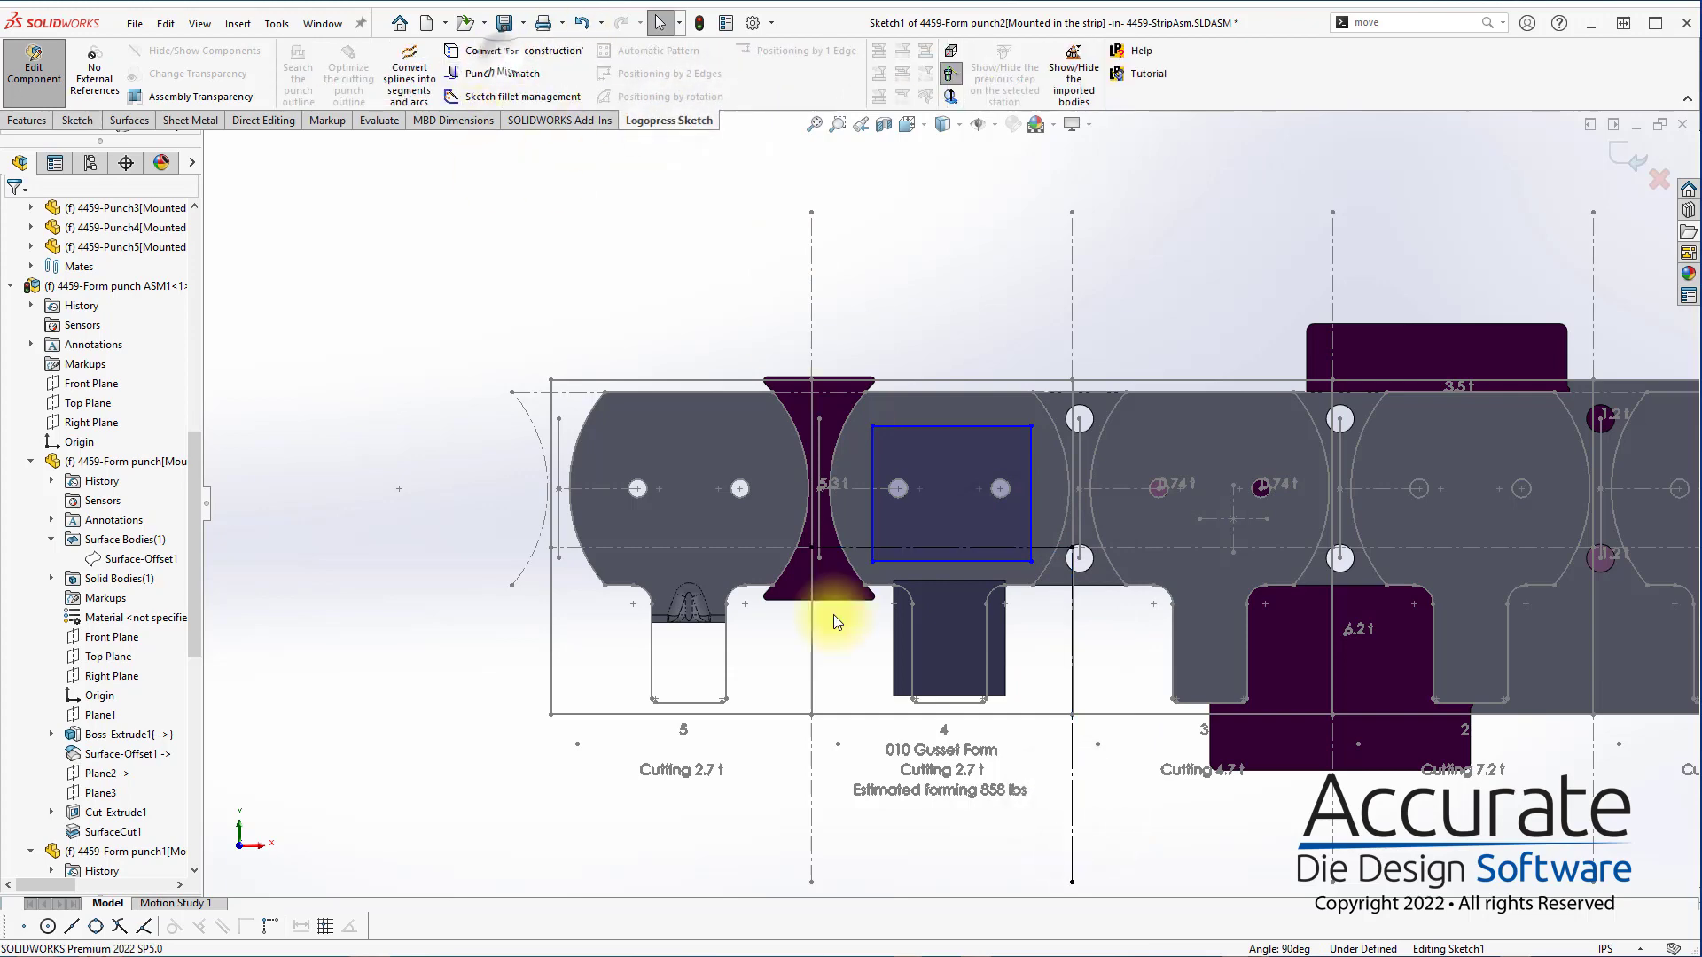
# Dimension the rectangle's lower edge 0.420 in from the converted horizontal construction line
pyautogui.scroll(-5, 1001, 573)
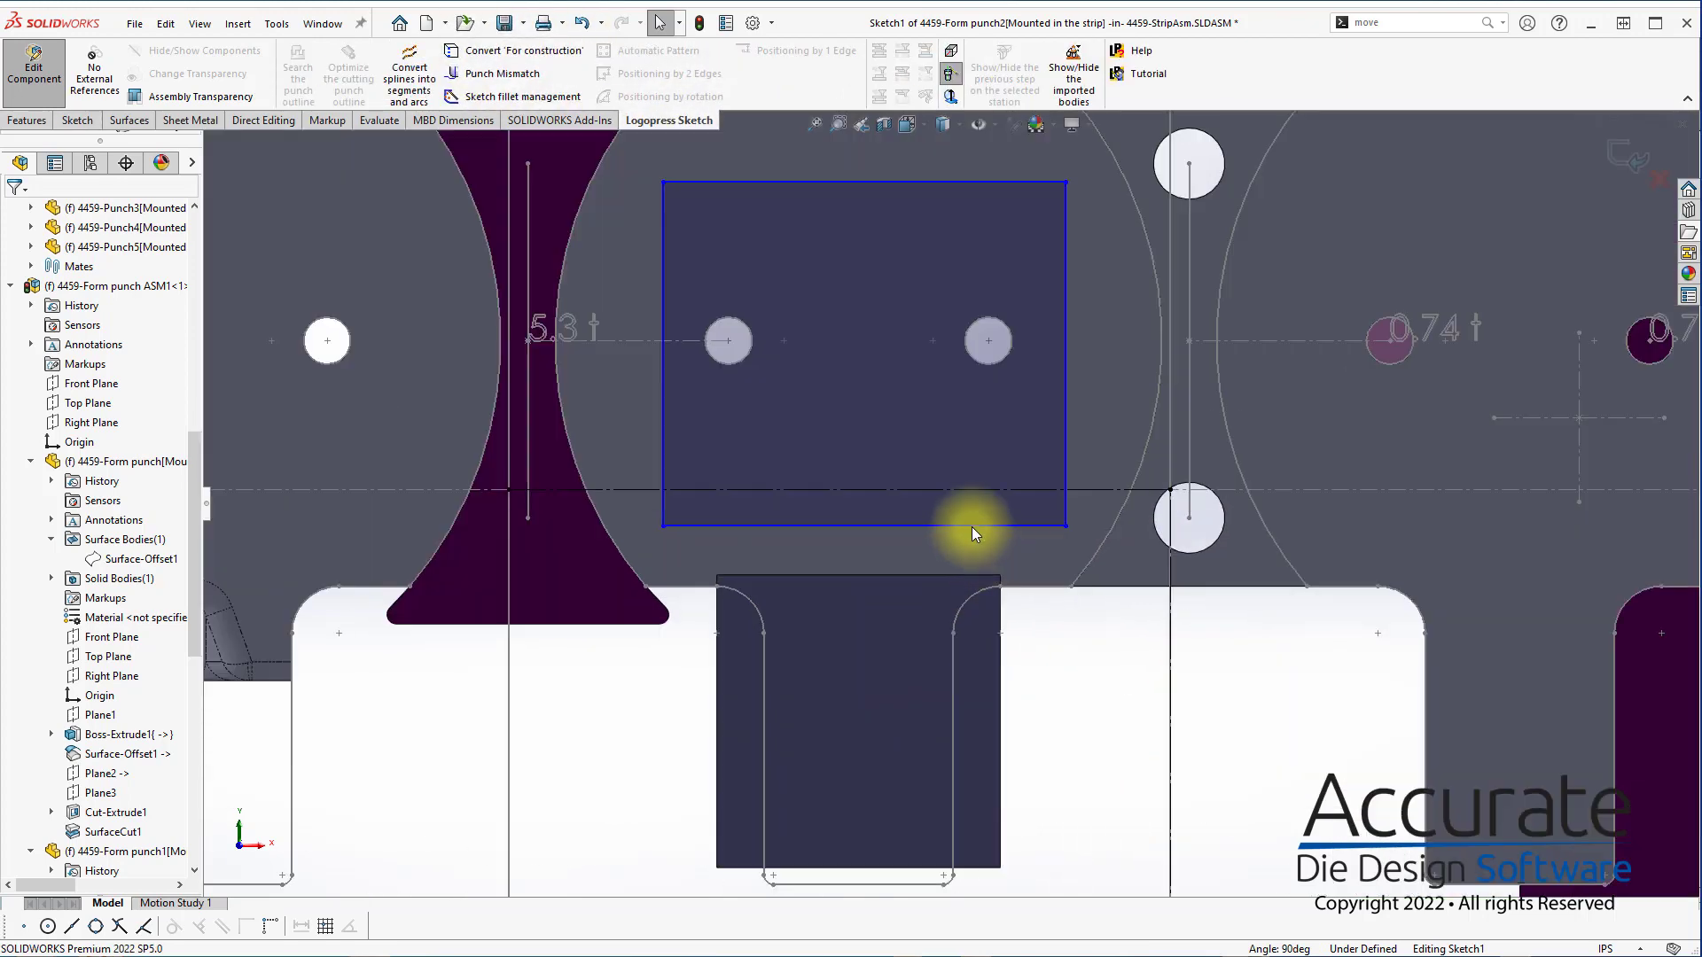
pyautogui.click(965, 570)
pyautogui.scroll(4, 1186, 651)
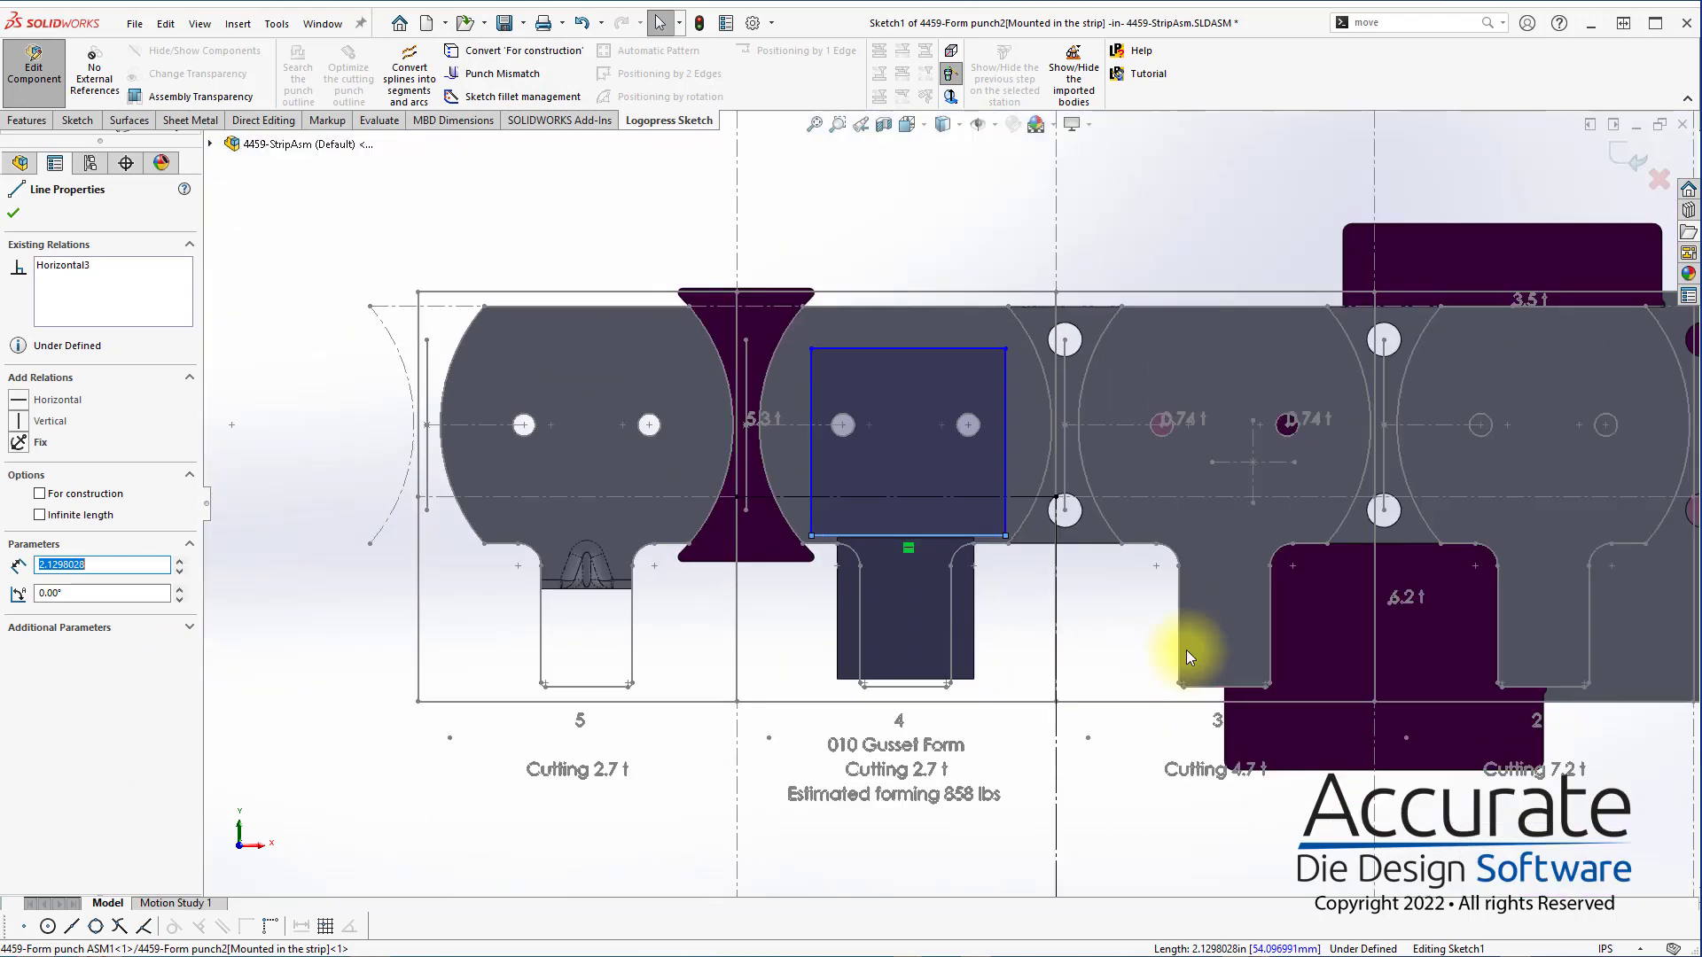
pyautogui.click(1018, 568)
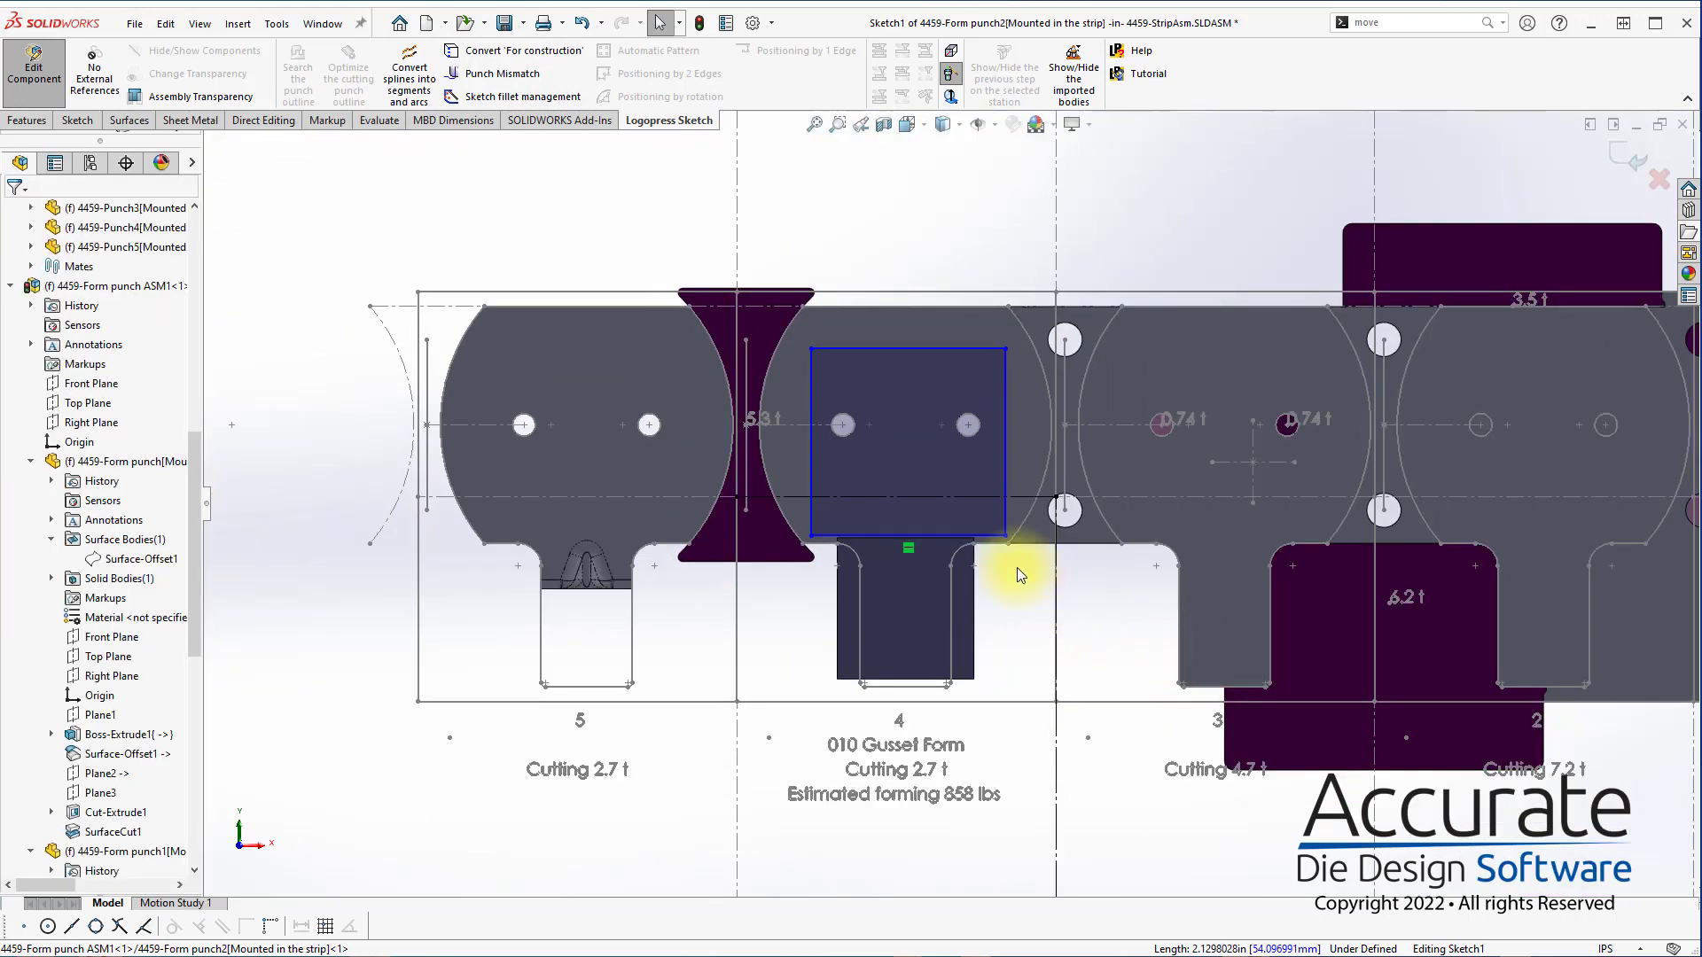
pyautogui.click(913, 535)
pyautogui.click(960, 499)
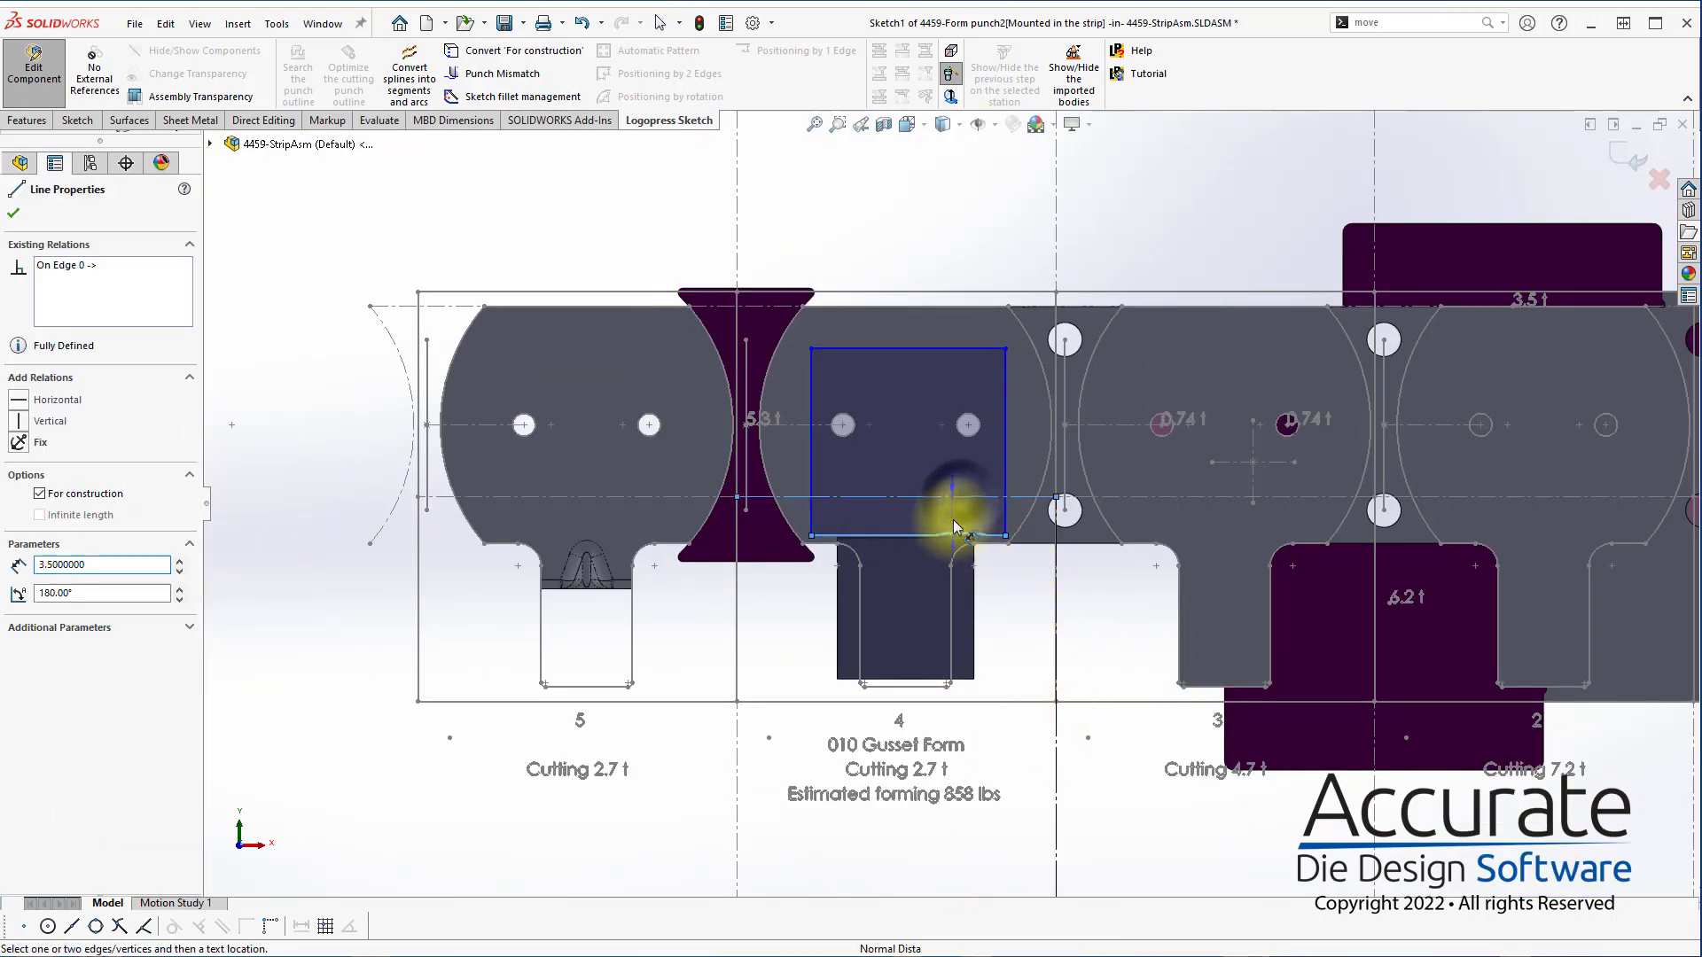
pyautogui.click(953, 525)
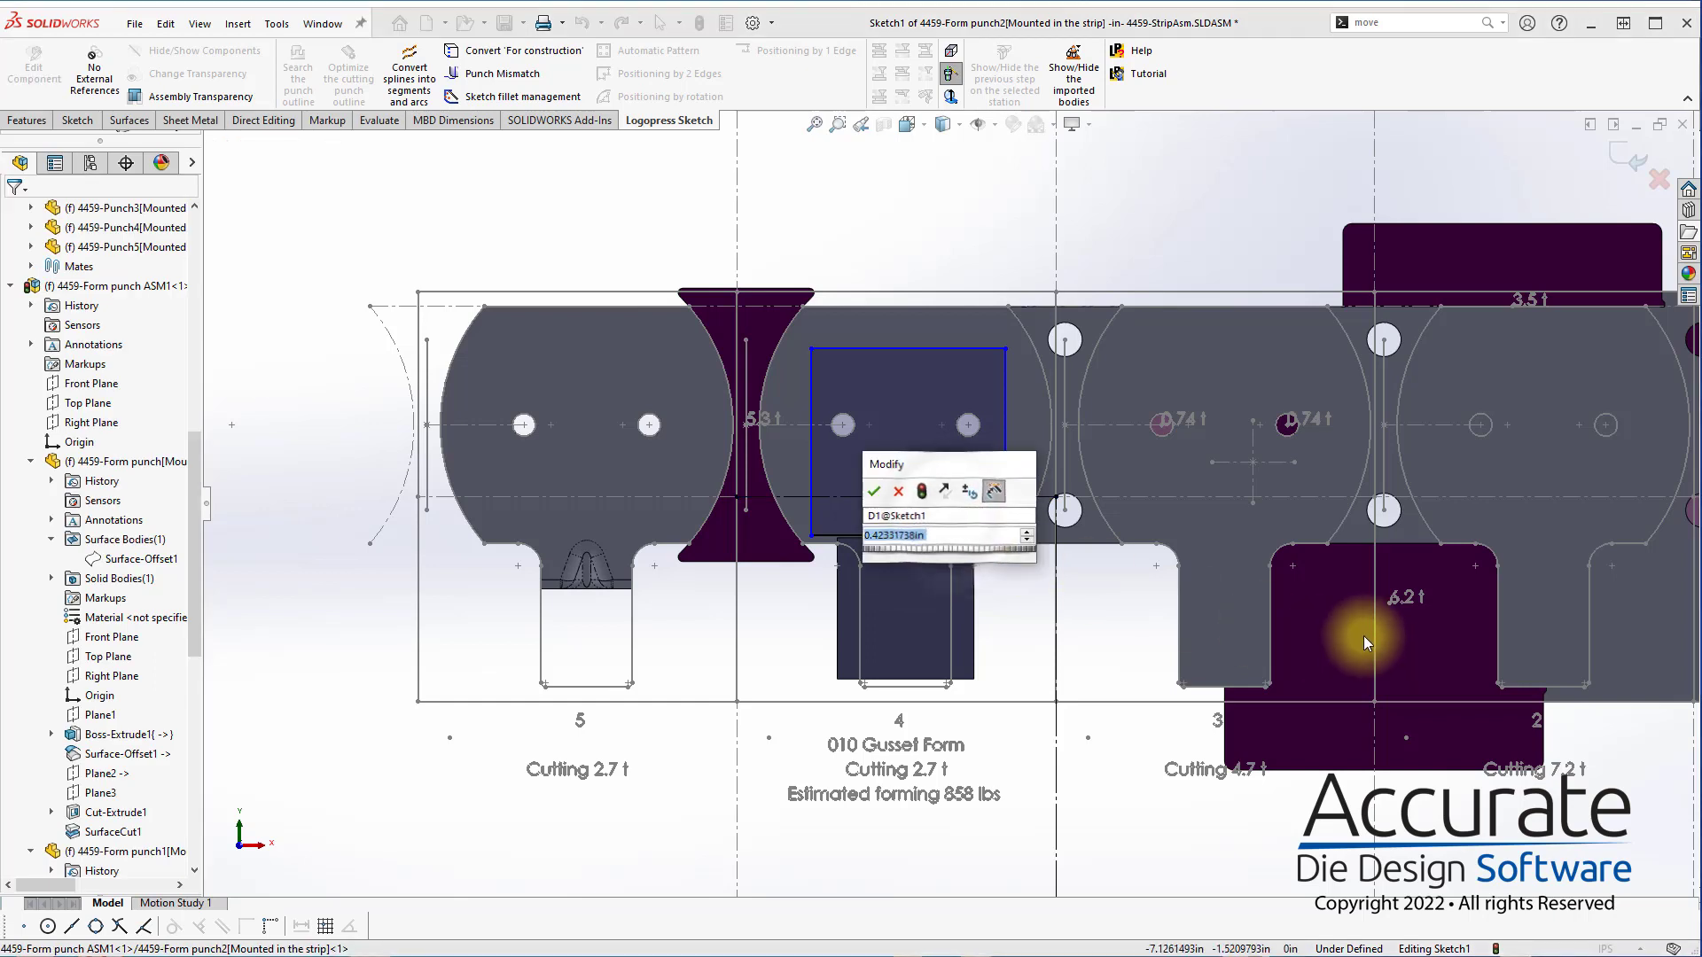
pyautogui.press('Return')
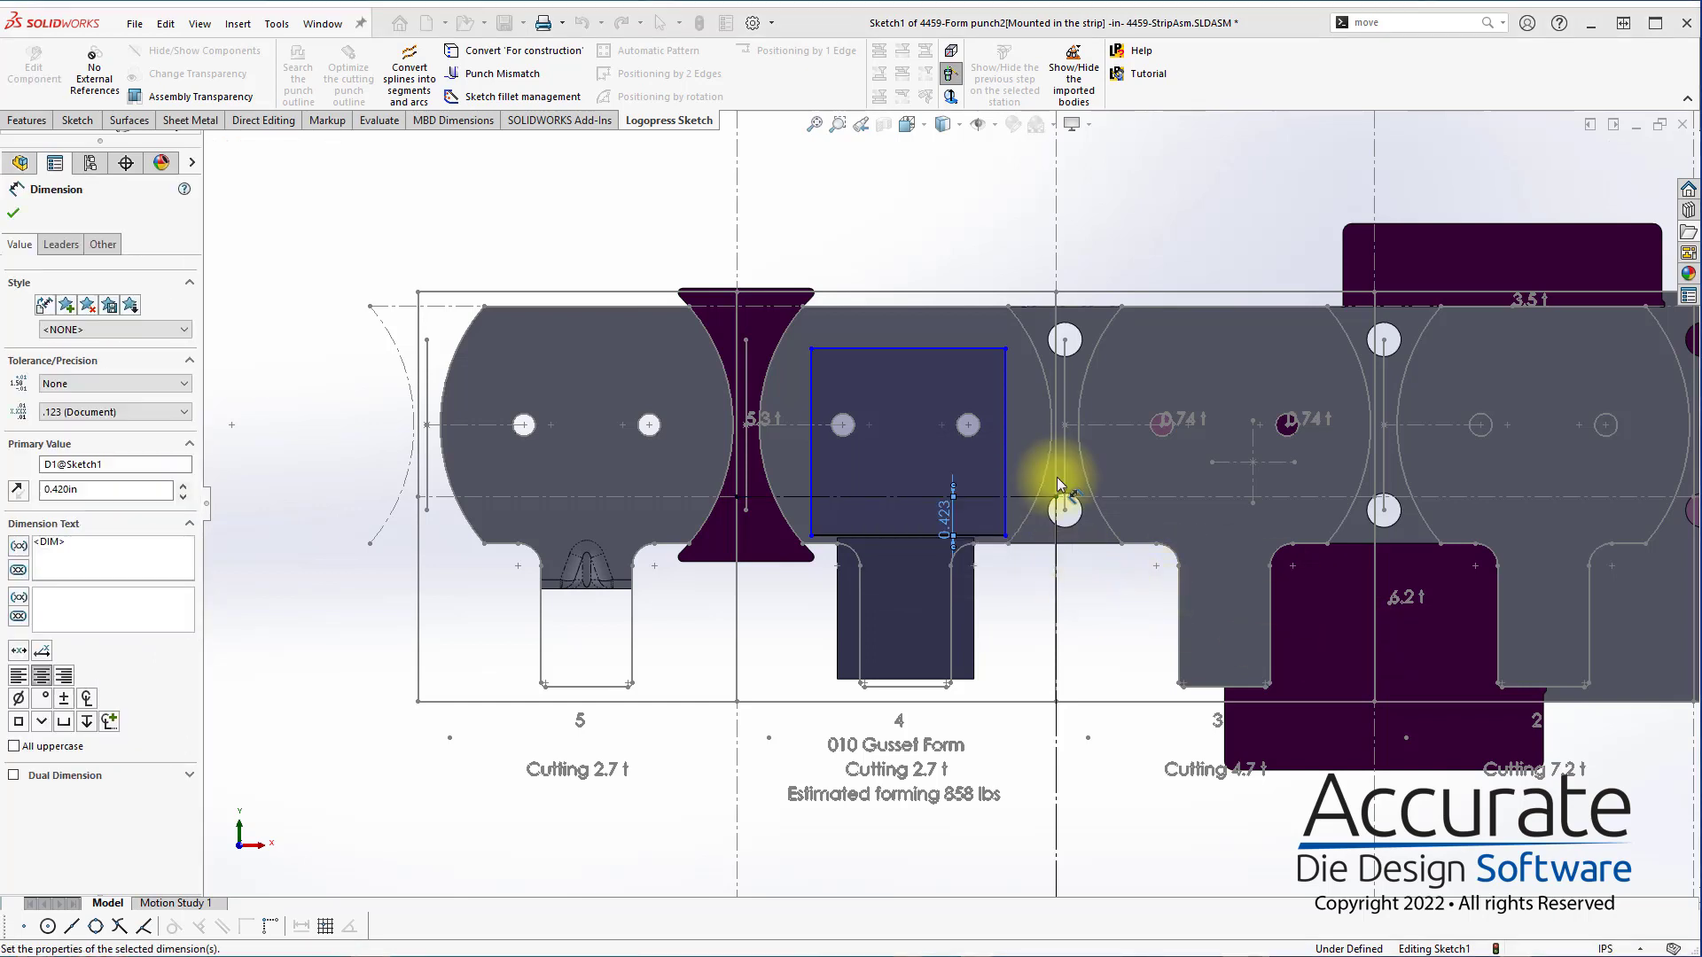
# Dimension the rectangle's vertical edge nearest station 3 at 0.550 in from the converted vertical construction line
pyautogui.click(1056, 755)
pyautogui.click(1004, 501)
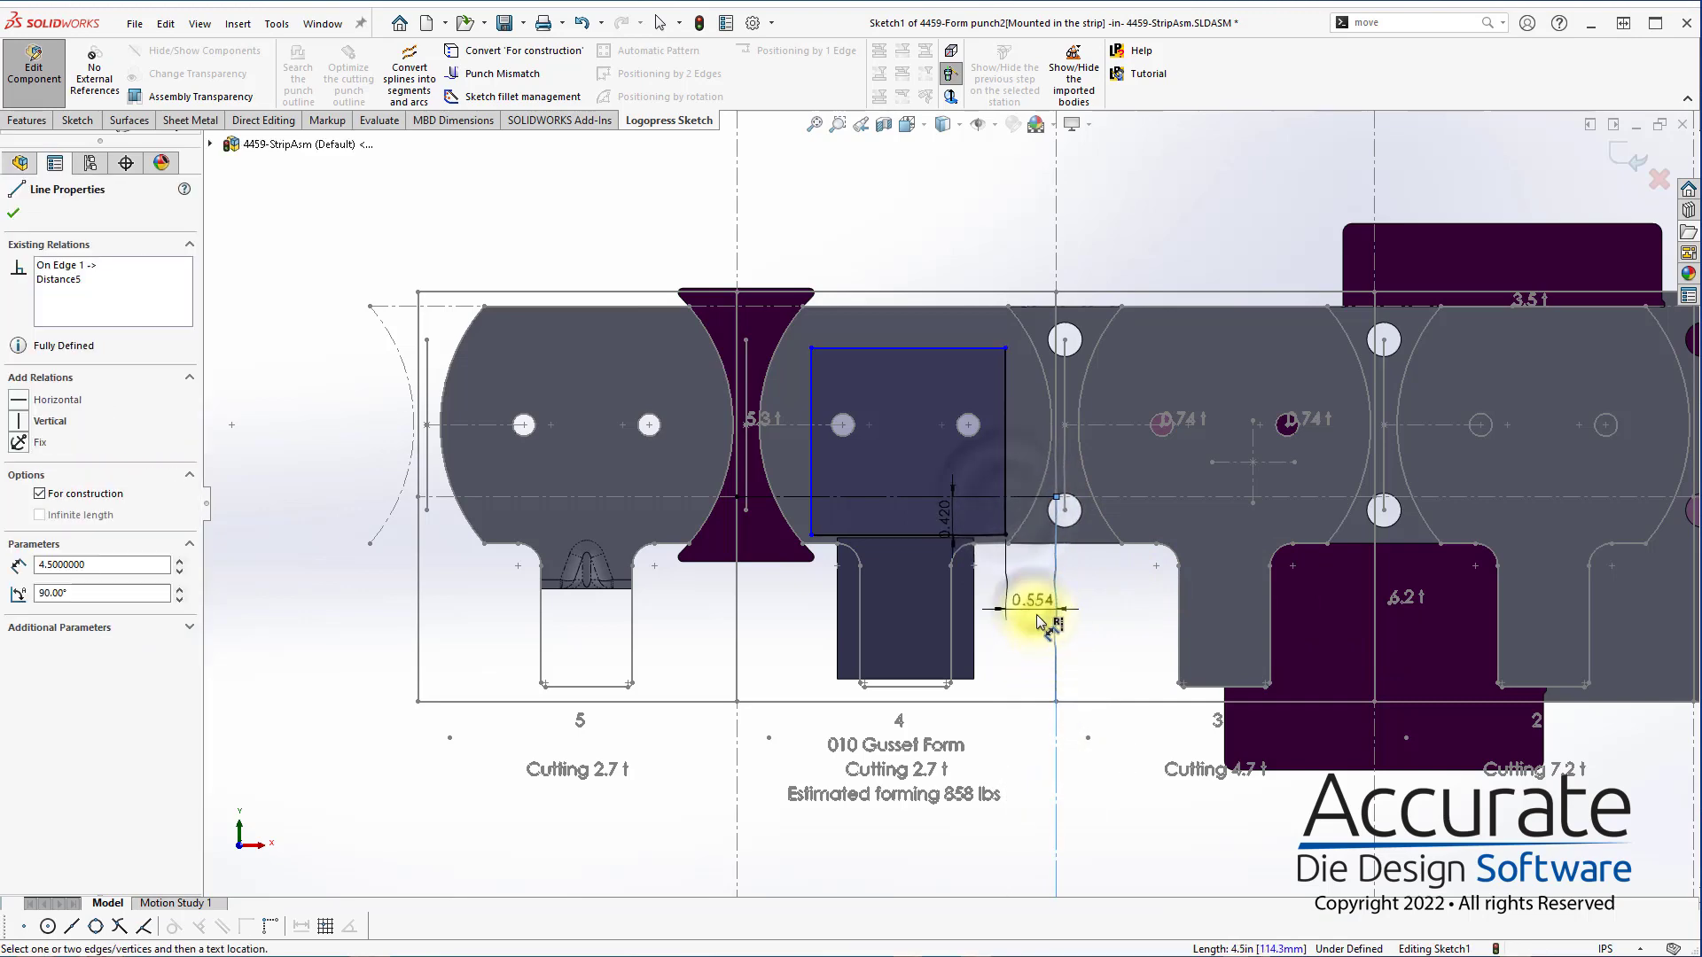
pyautogui.click(1039, 620)
pyautogui.write('.55')
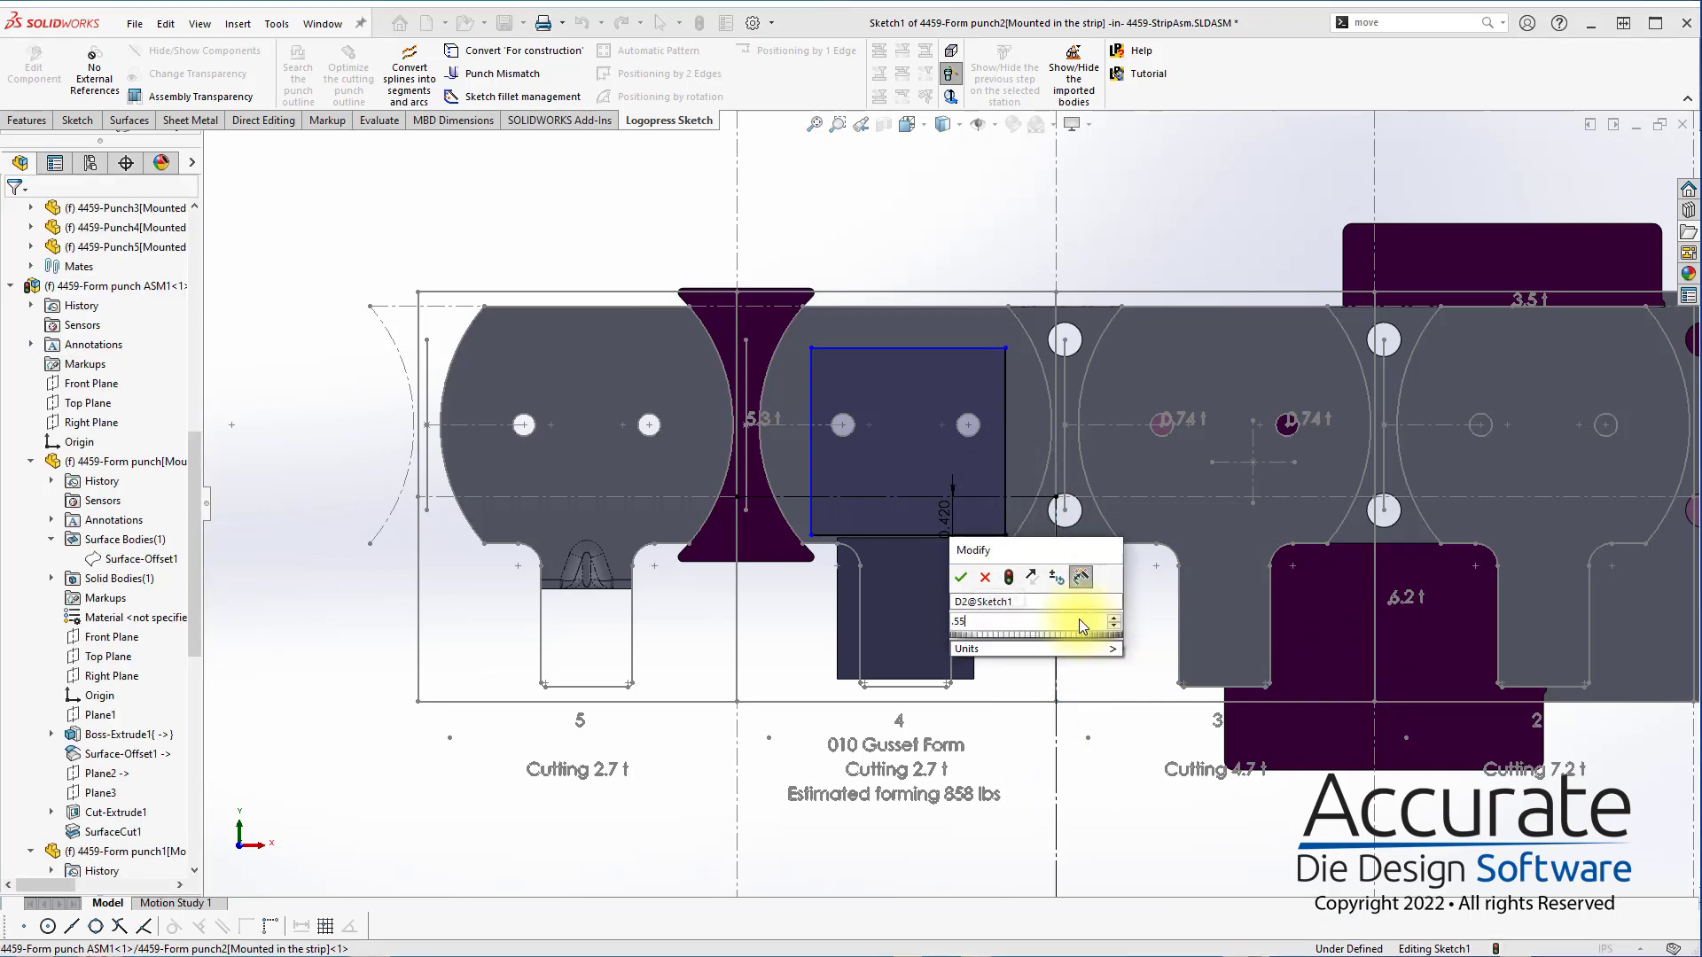
pyautogui.press('Return')
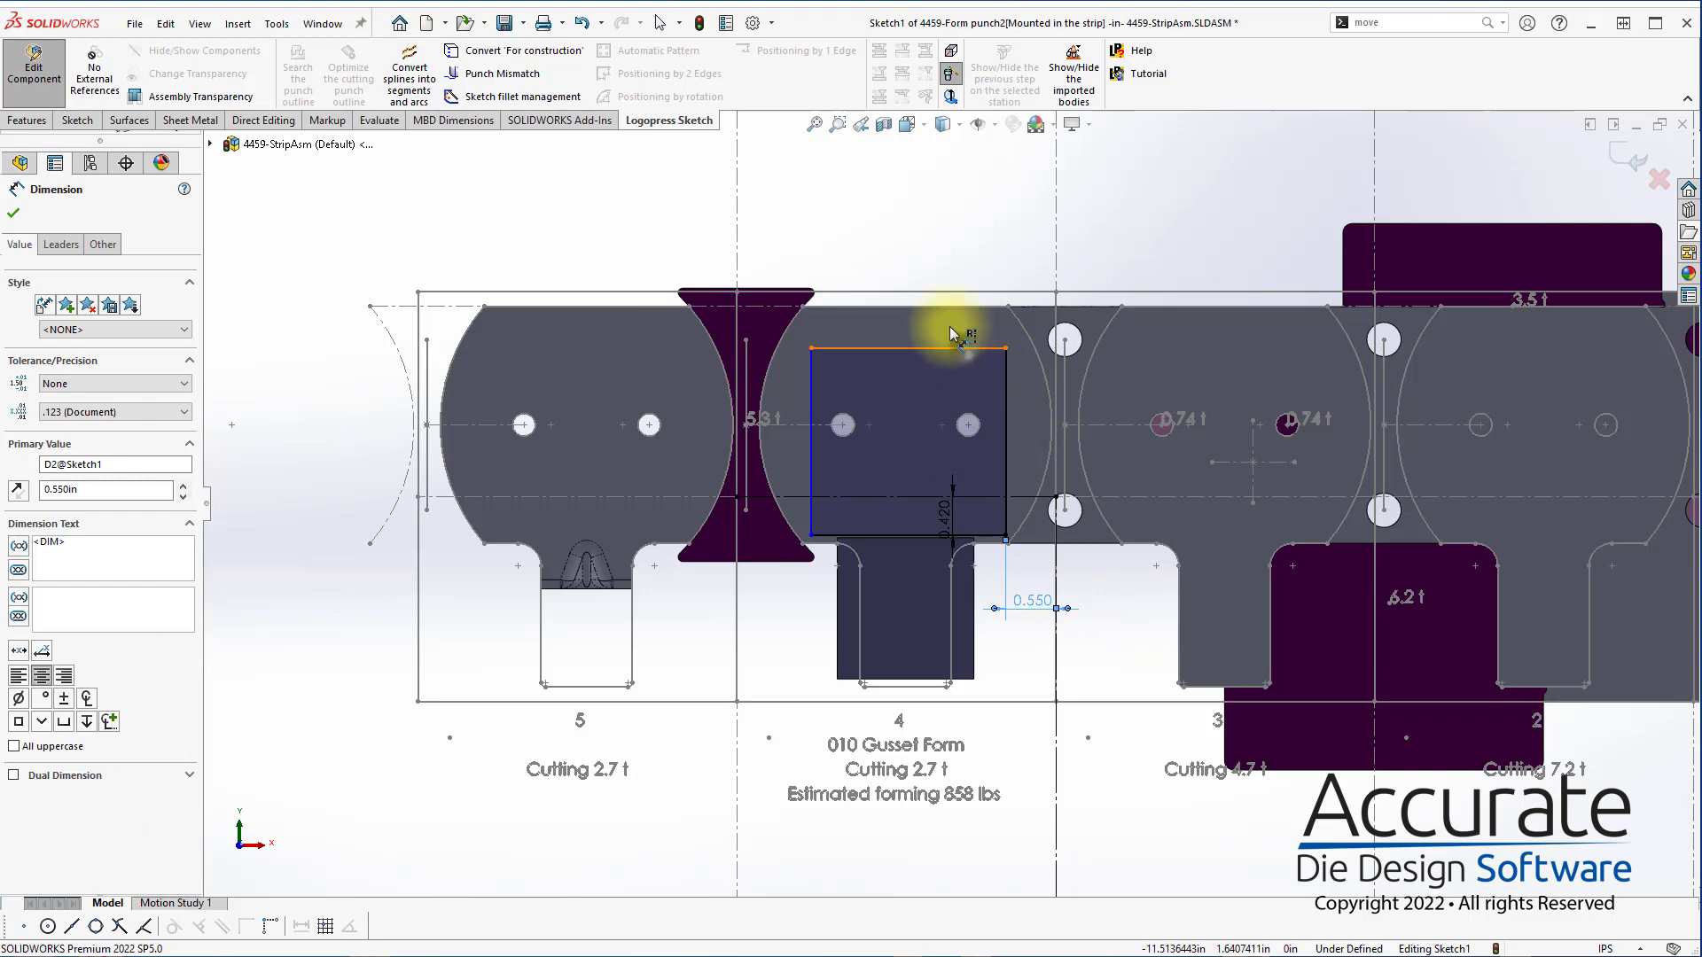
pyautogui.click(949, 337)
pyautogui.click(942, 326)
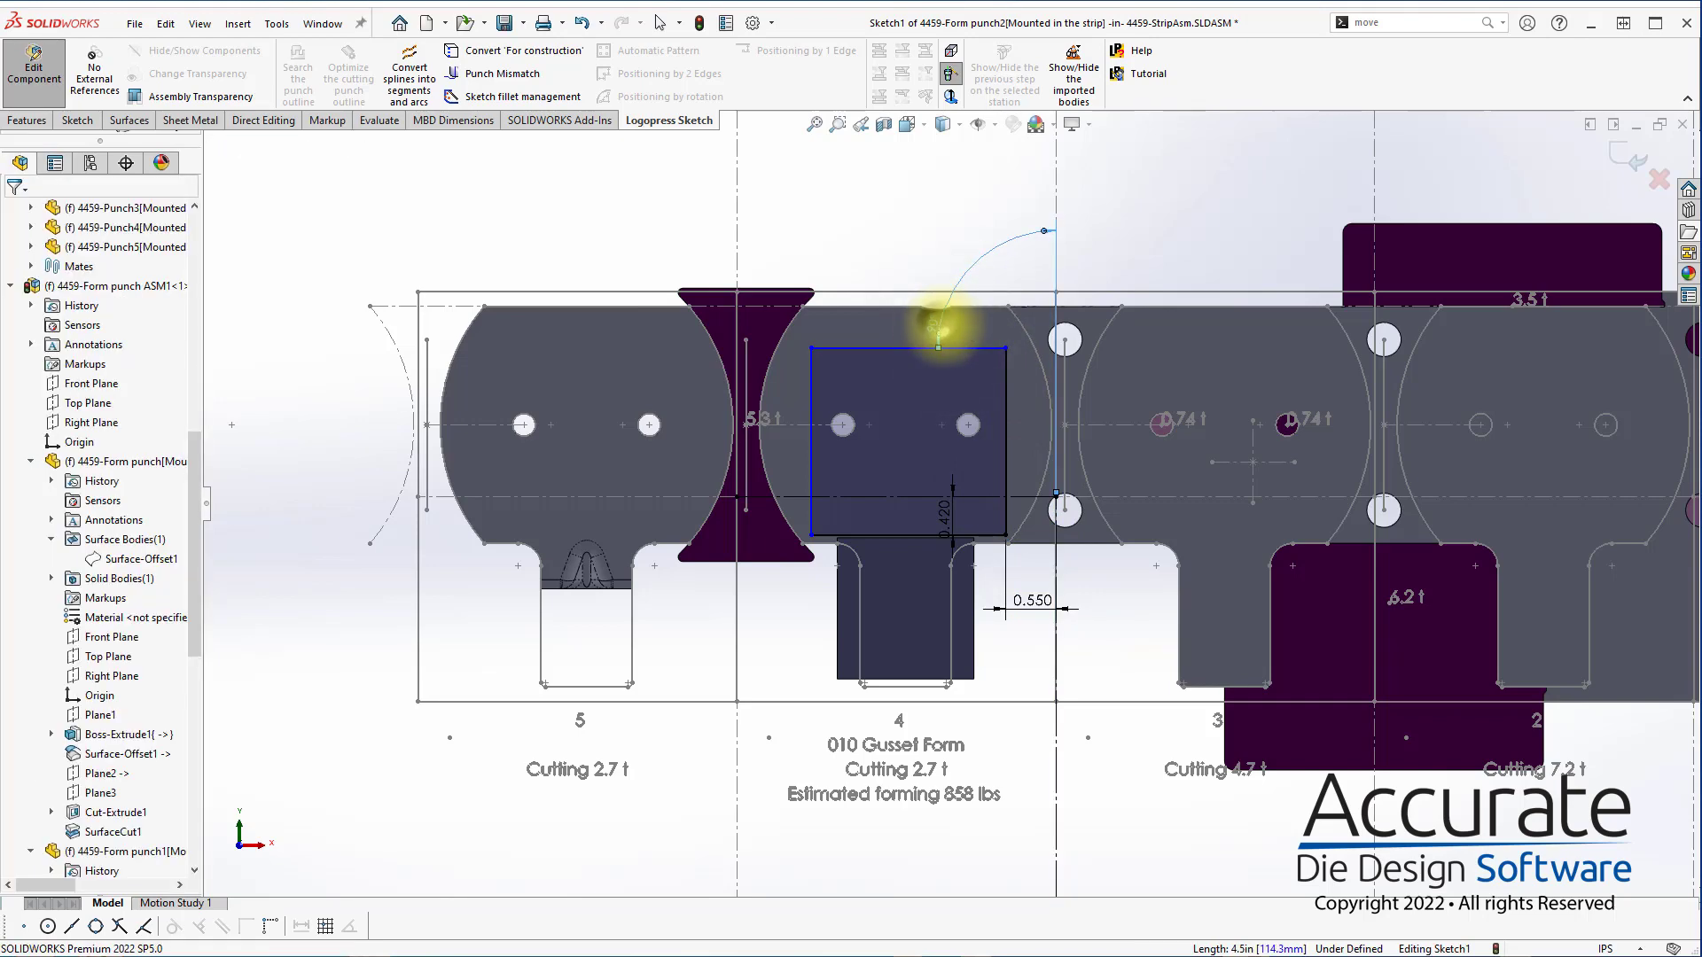
pyautogui.press('Escape')
# Set the rectangle's width to 2.000 in and dimension its height, keeping the drawn value
pyautogui.click(1006, 399)
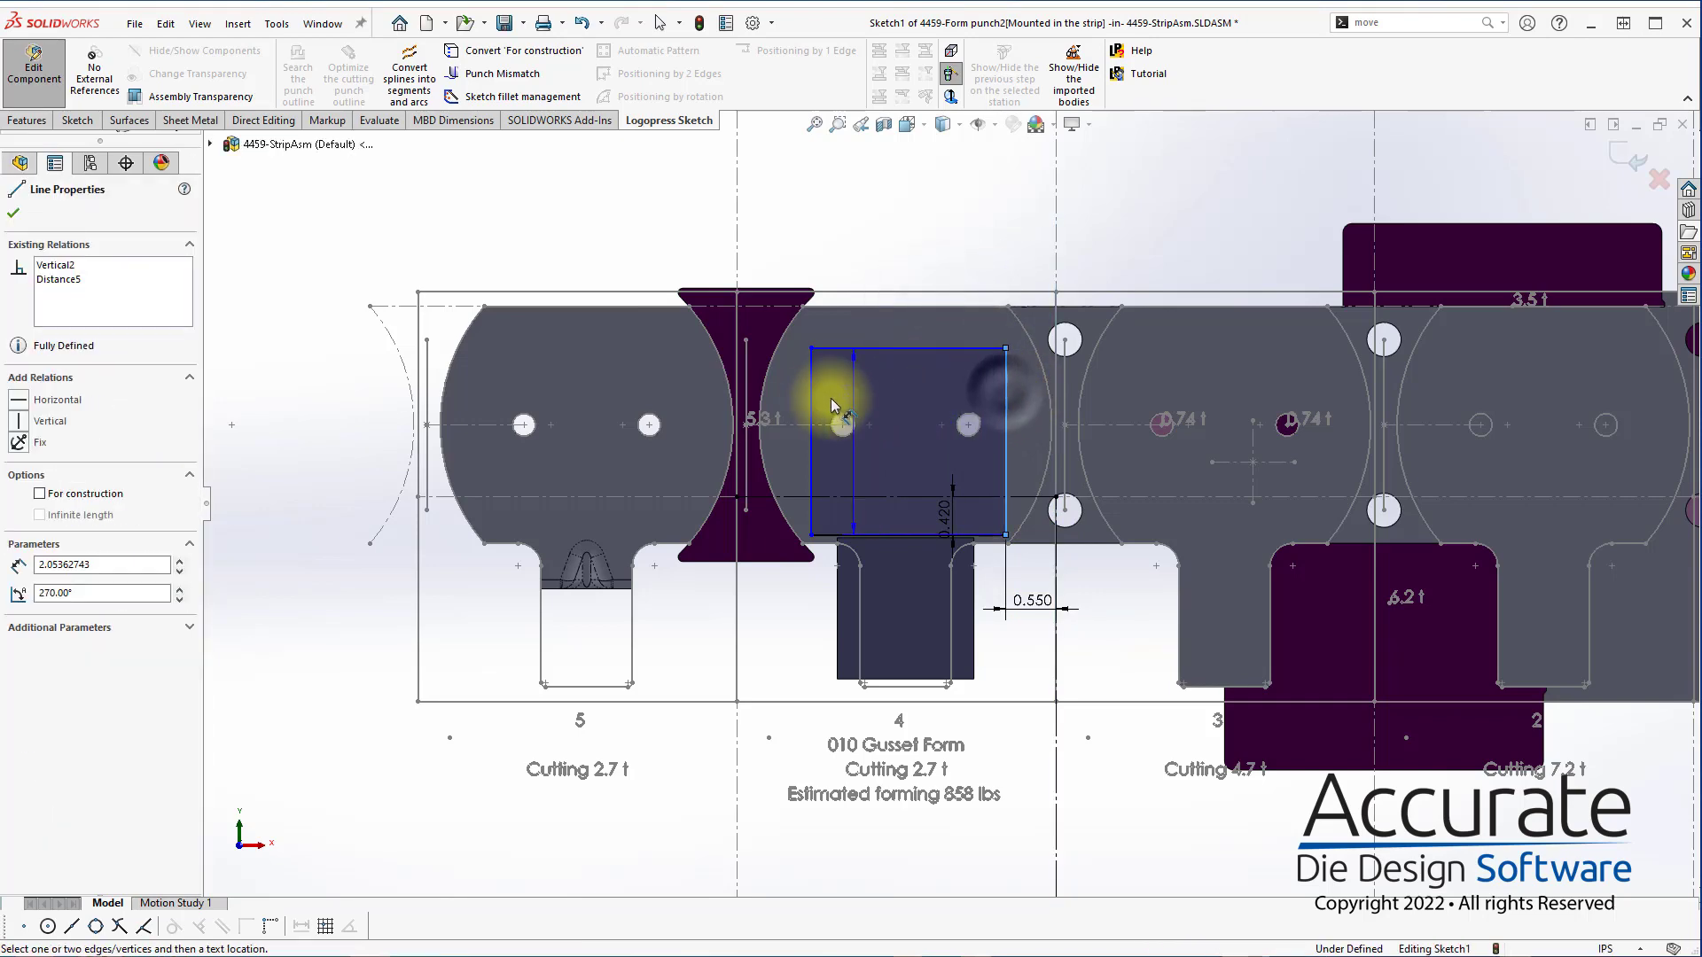
pyautogui.click(873, 386)
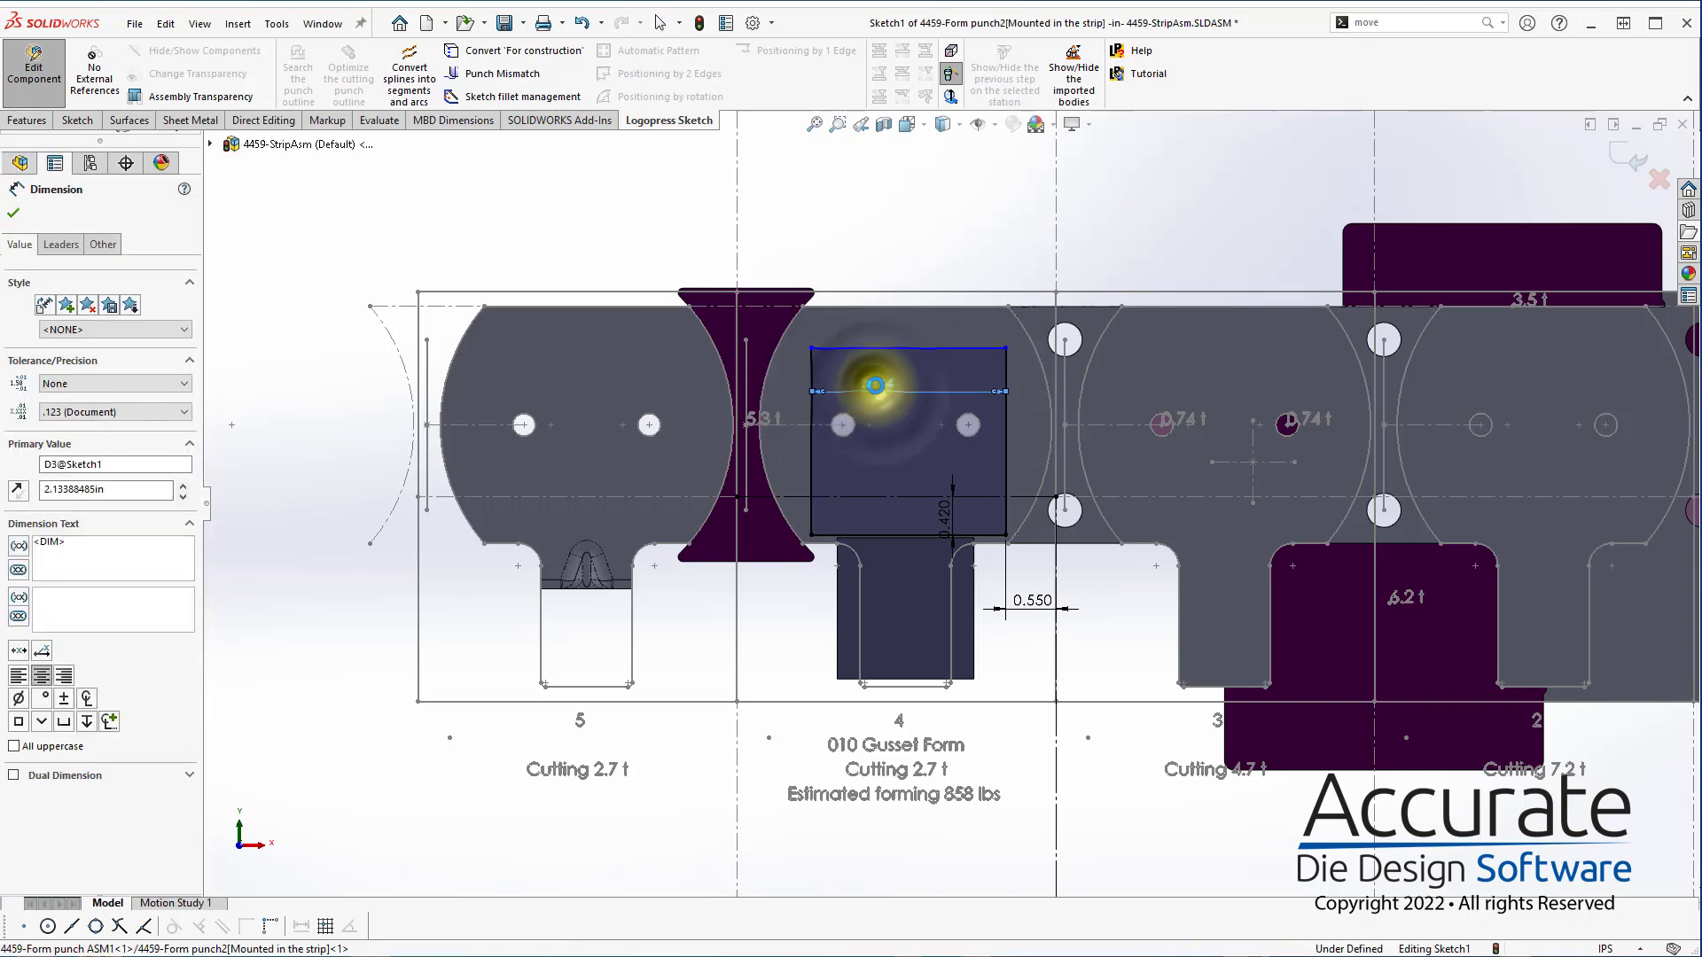
pyautogui.write('2')
pyautogui.press('Return')
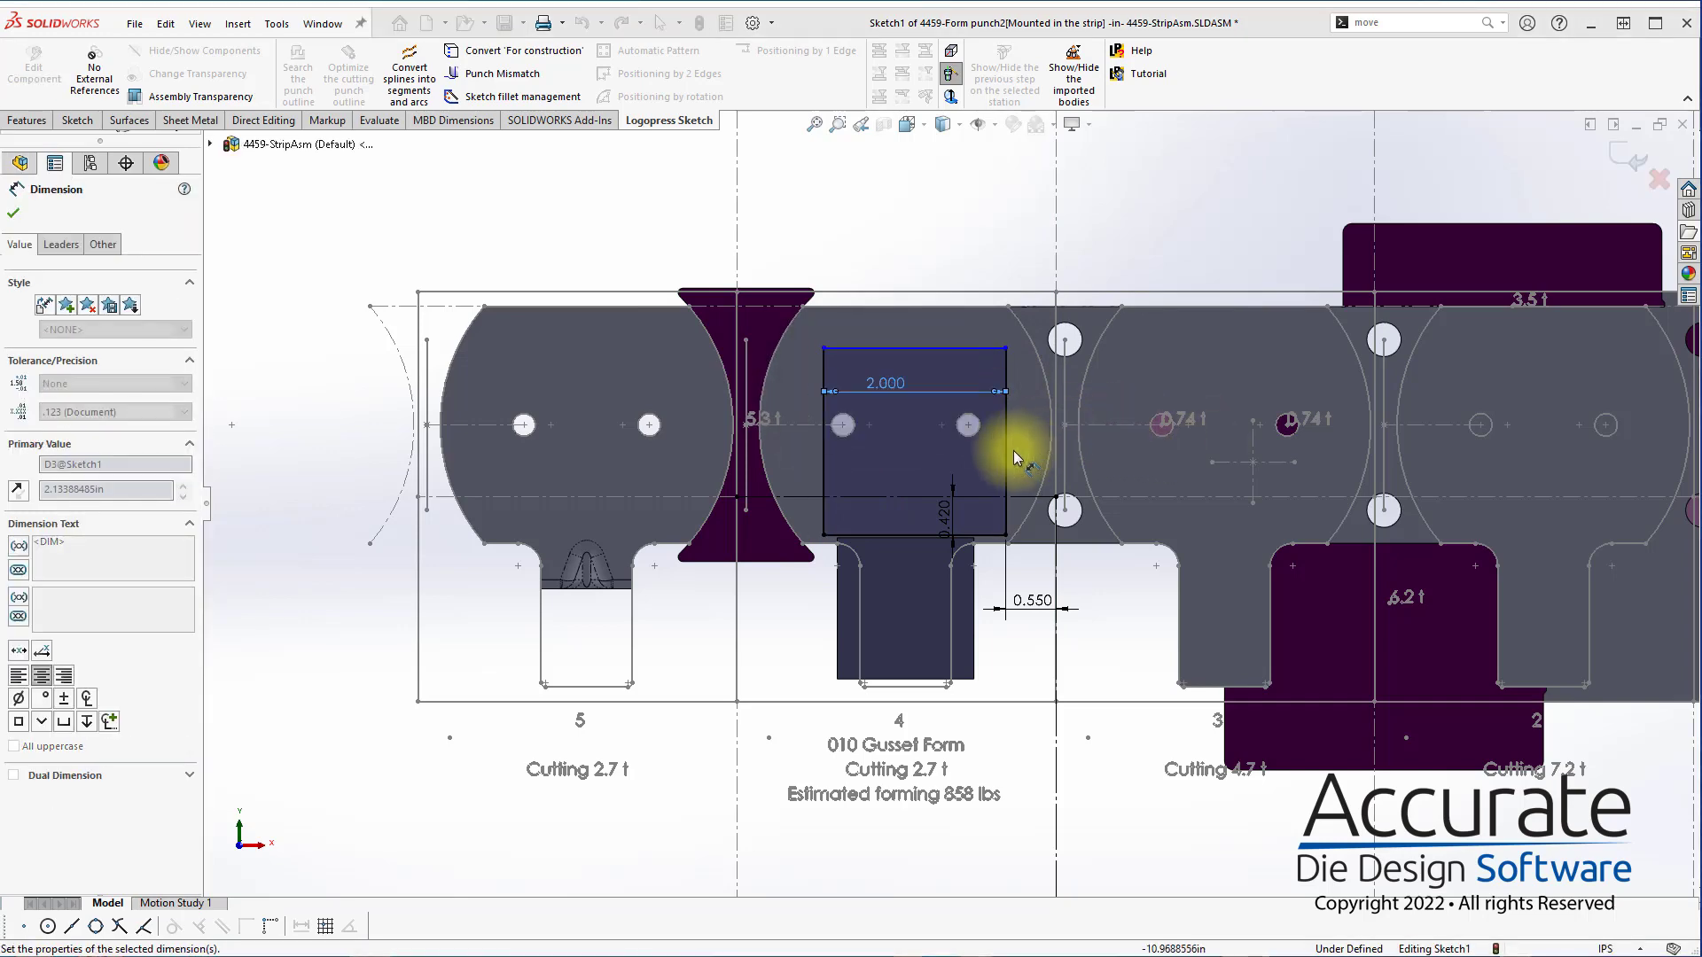
pyautogui.click(1020, 455)
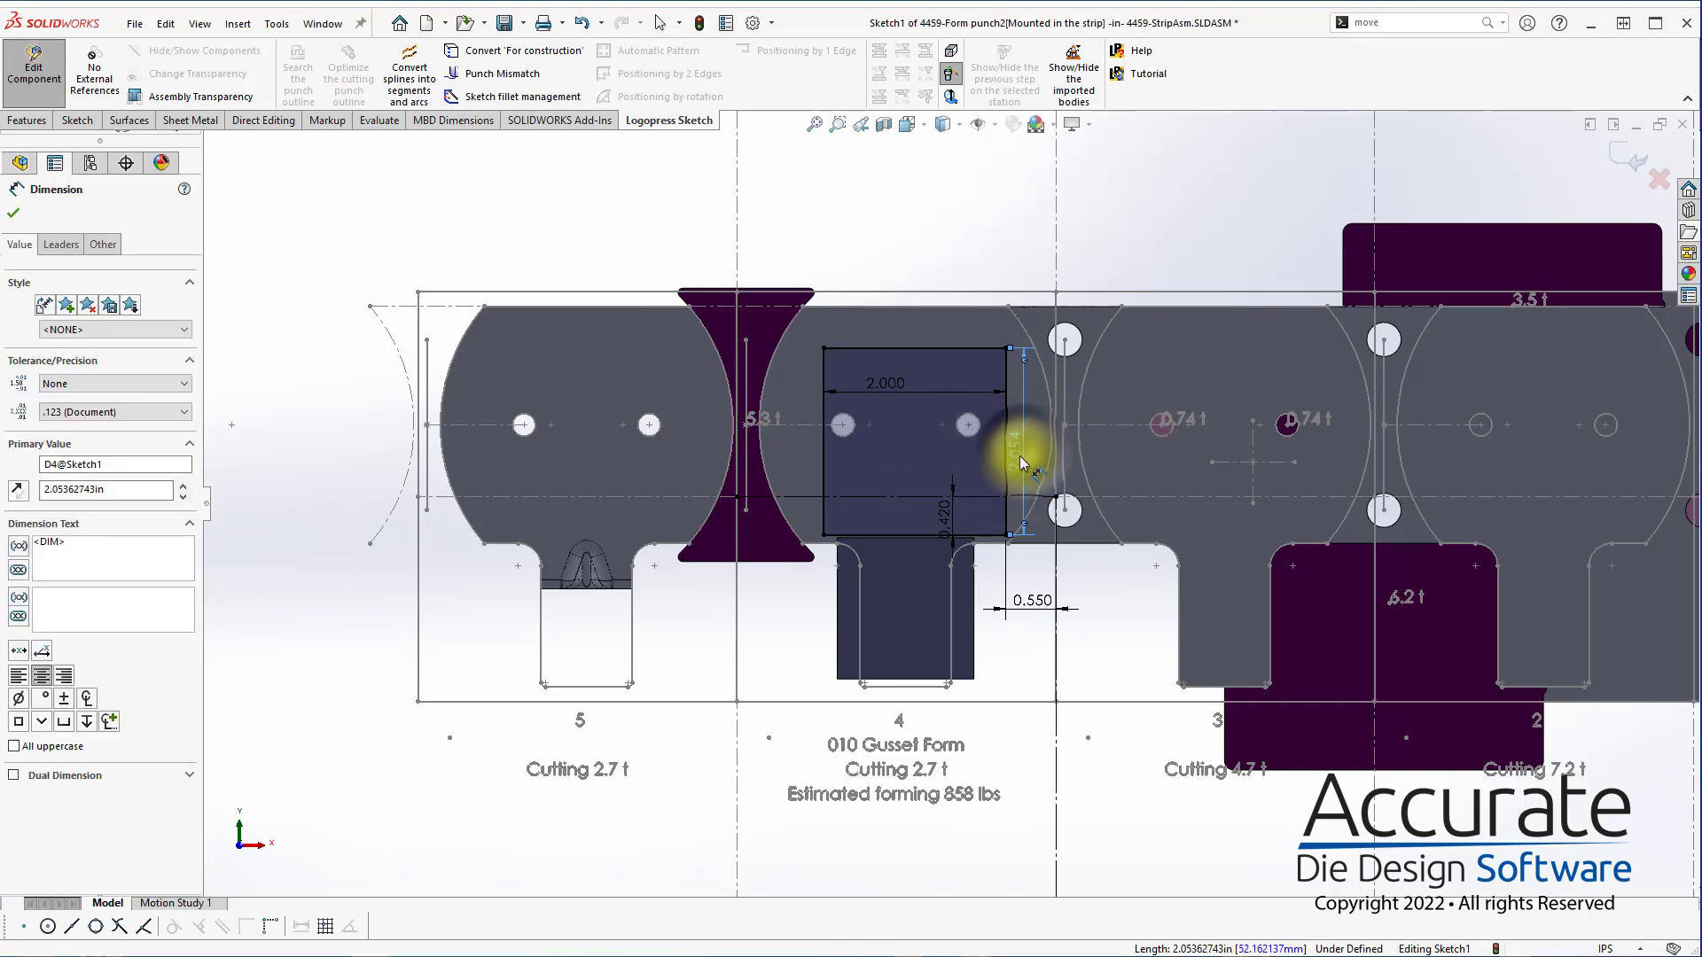
pyautogui.click(1021, 456)
pyautogui.press('Return')
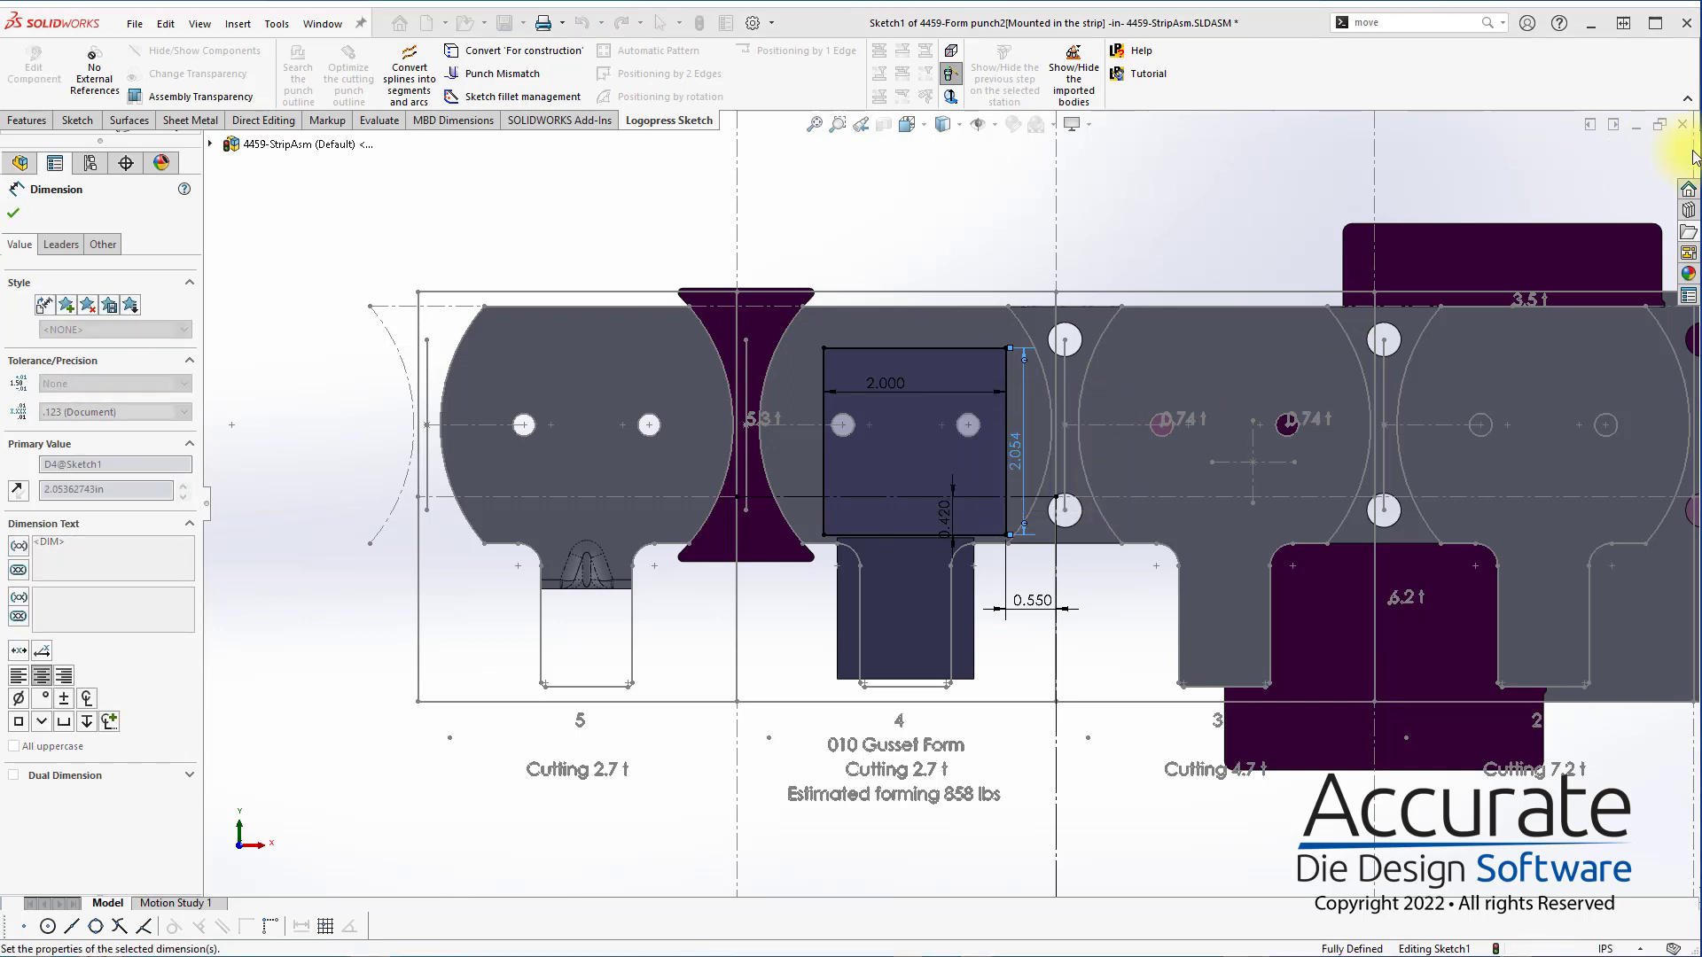
# Finish the profile sketch and accept Form punch2 to create the new punch at station 4
pyautogui.click(1624, 162)
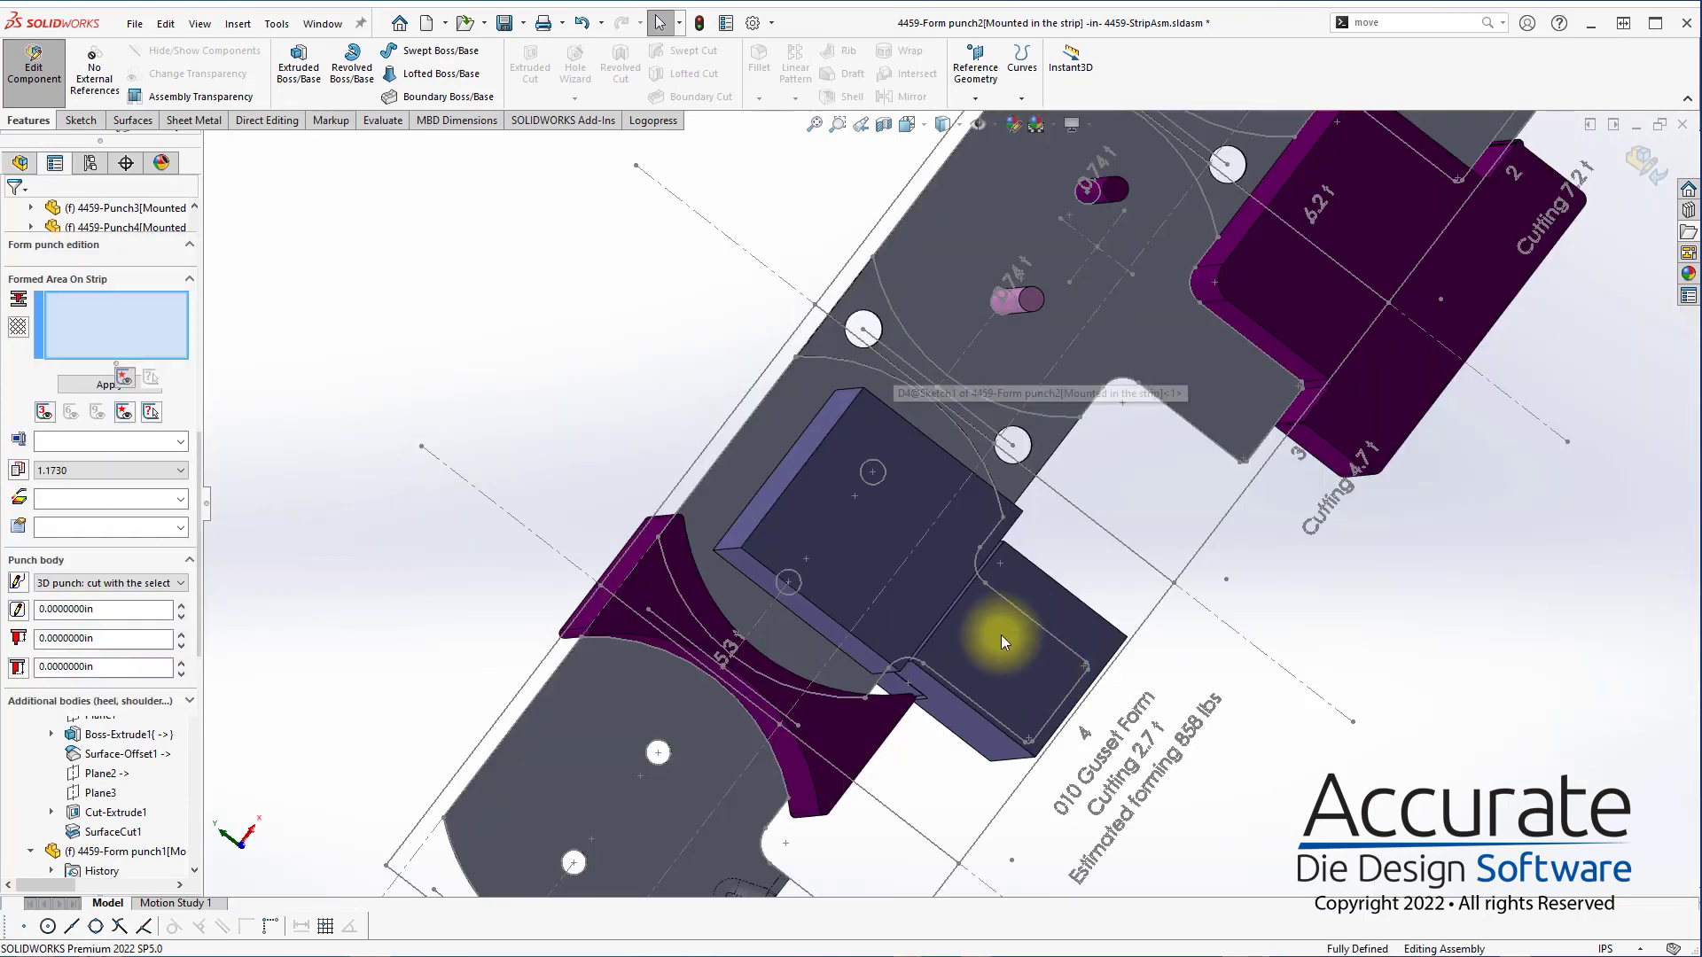
pyautogui.scroll(2, 1013, 631)
pyautogui.moveTo(1034, 640); pyautogui.dragTo(1283, 794, button='middle')
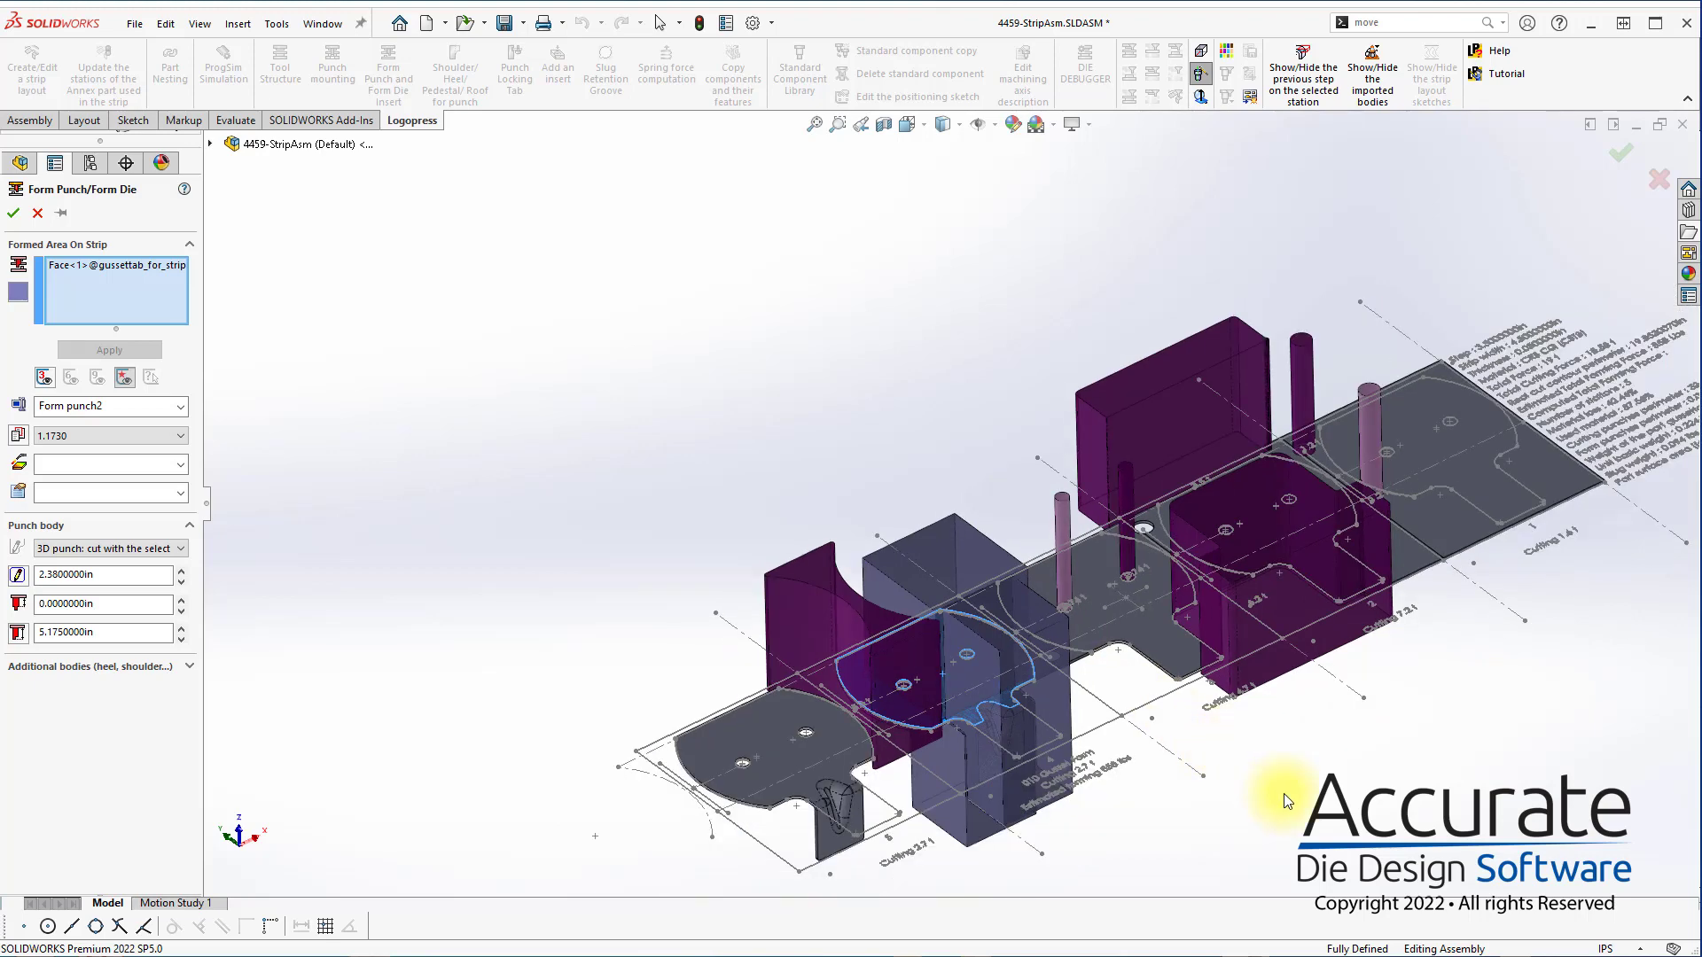
pyautogui.click(15, 215)
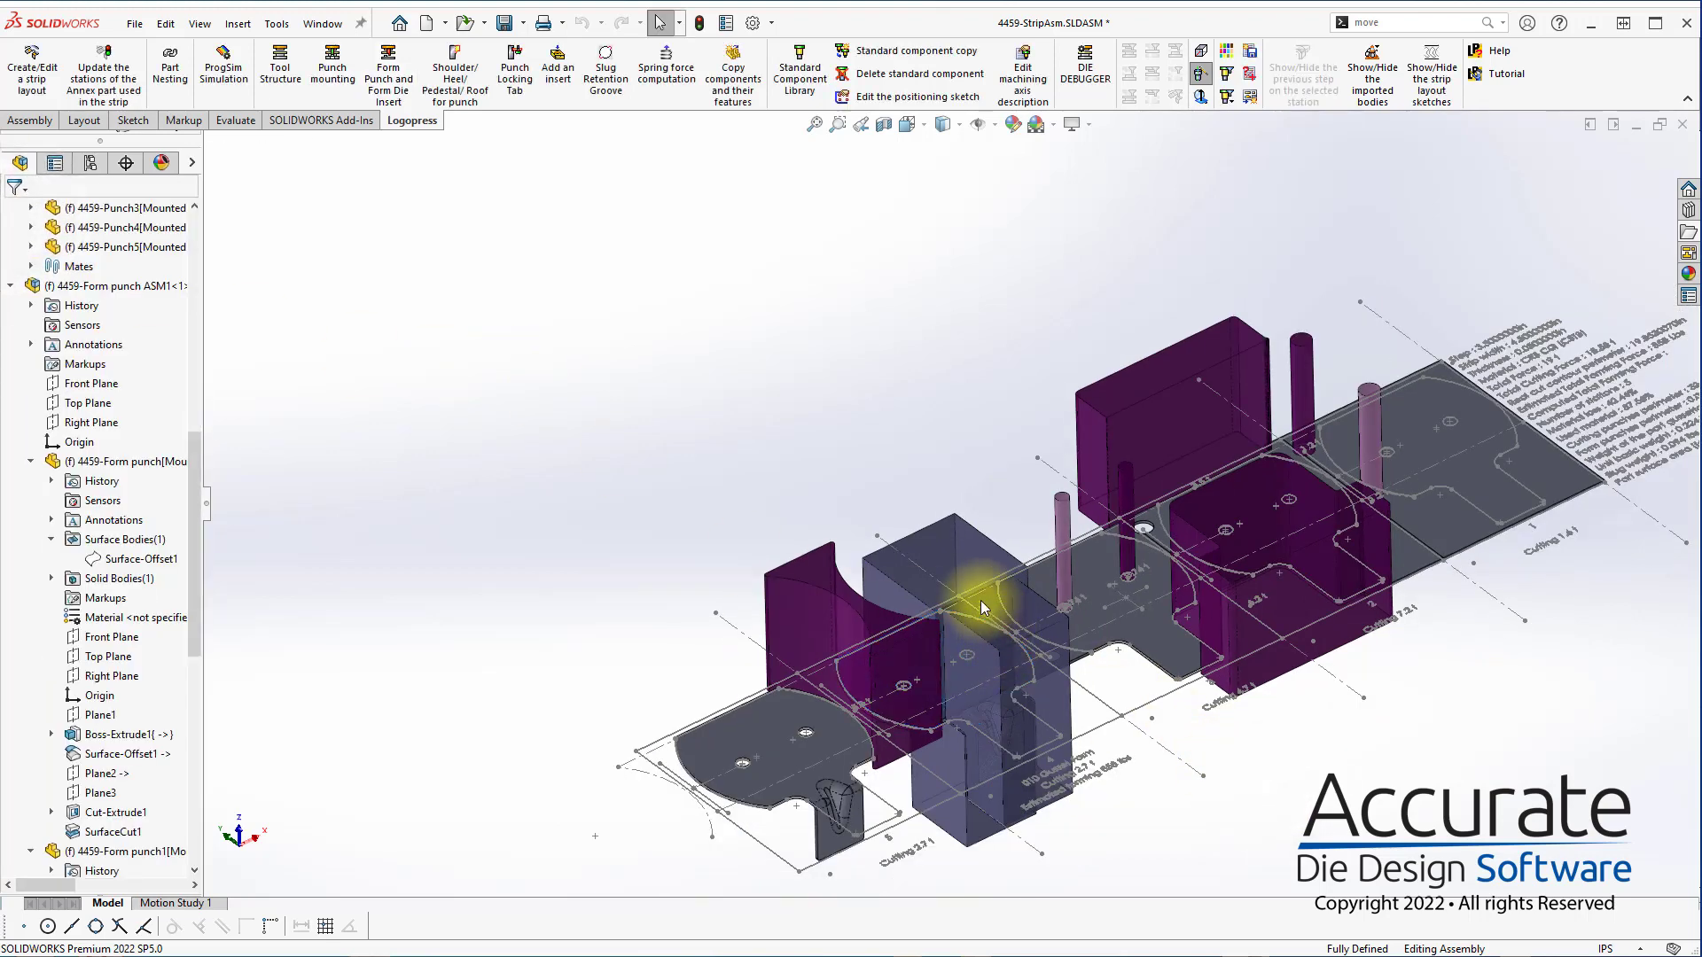
# Edit Form punch2, the block above the flat part area at station 4, and change its colour to yellow
pyautogui.click(965, 569)
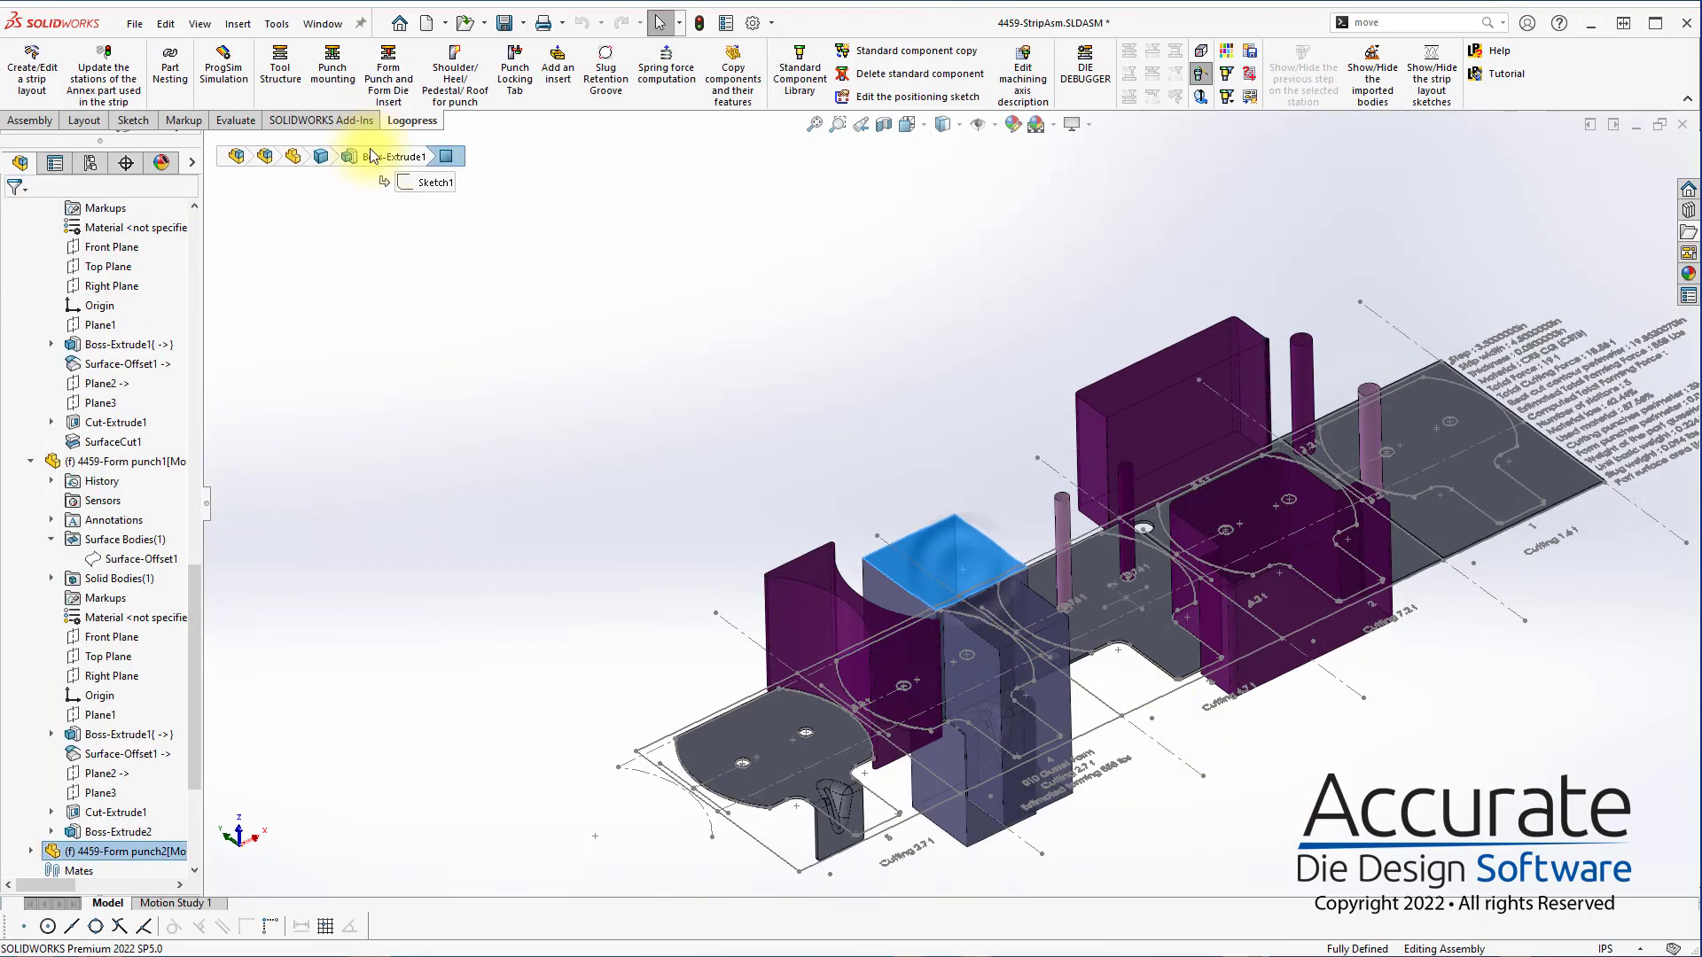
pyautogui.click(390, 89)
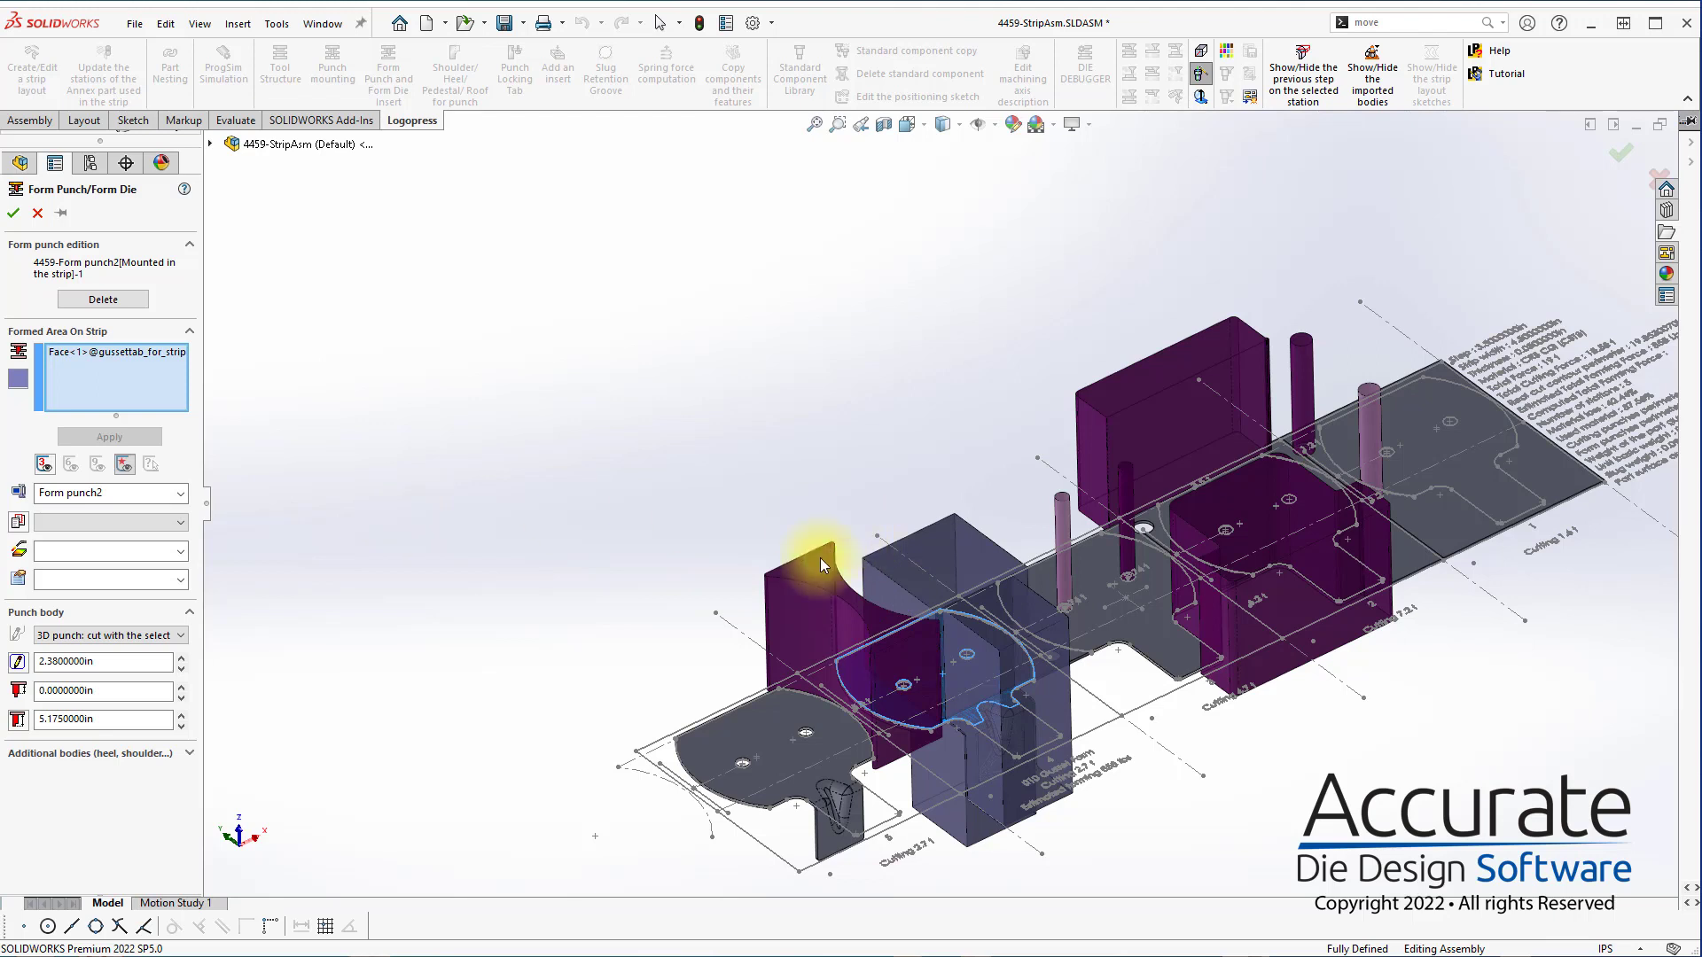
pyautogui.click(10, 376)
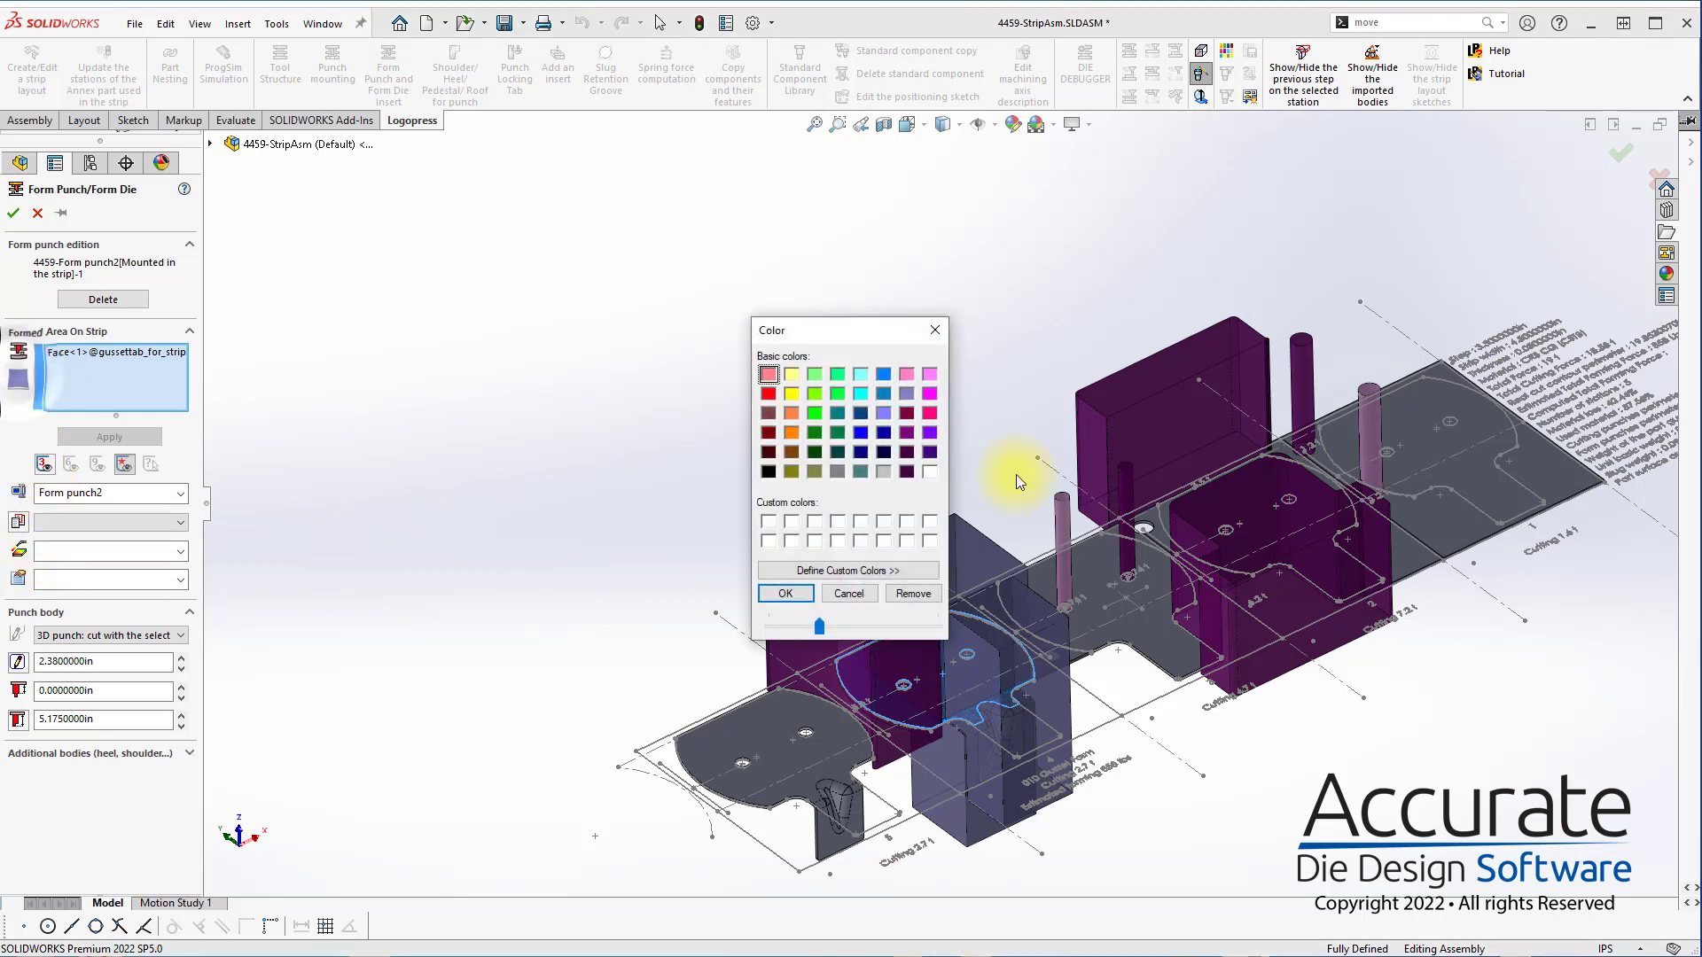
pyautogui.click(785, 594)
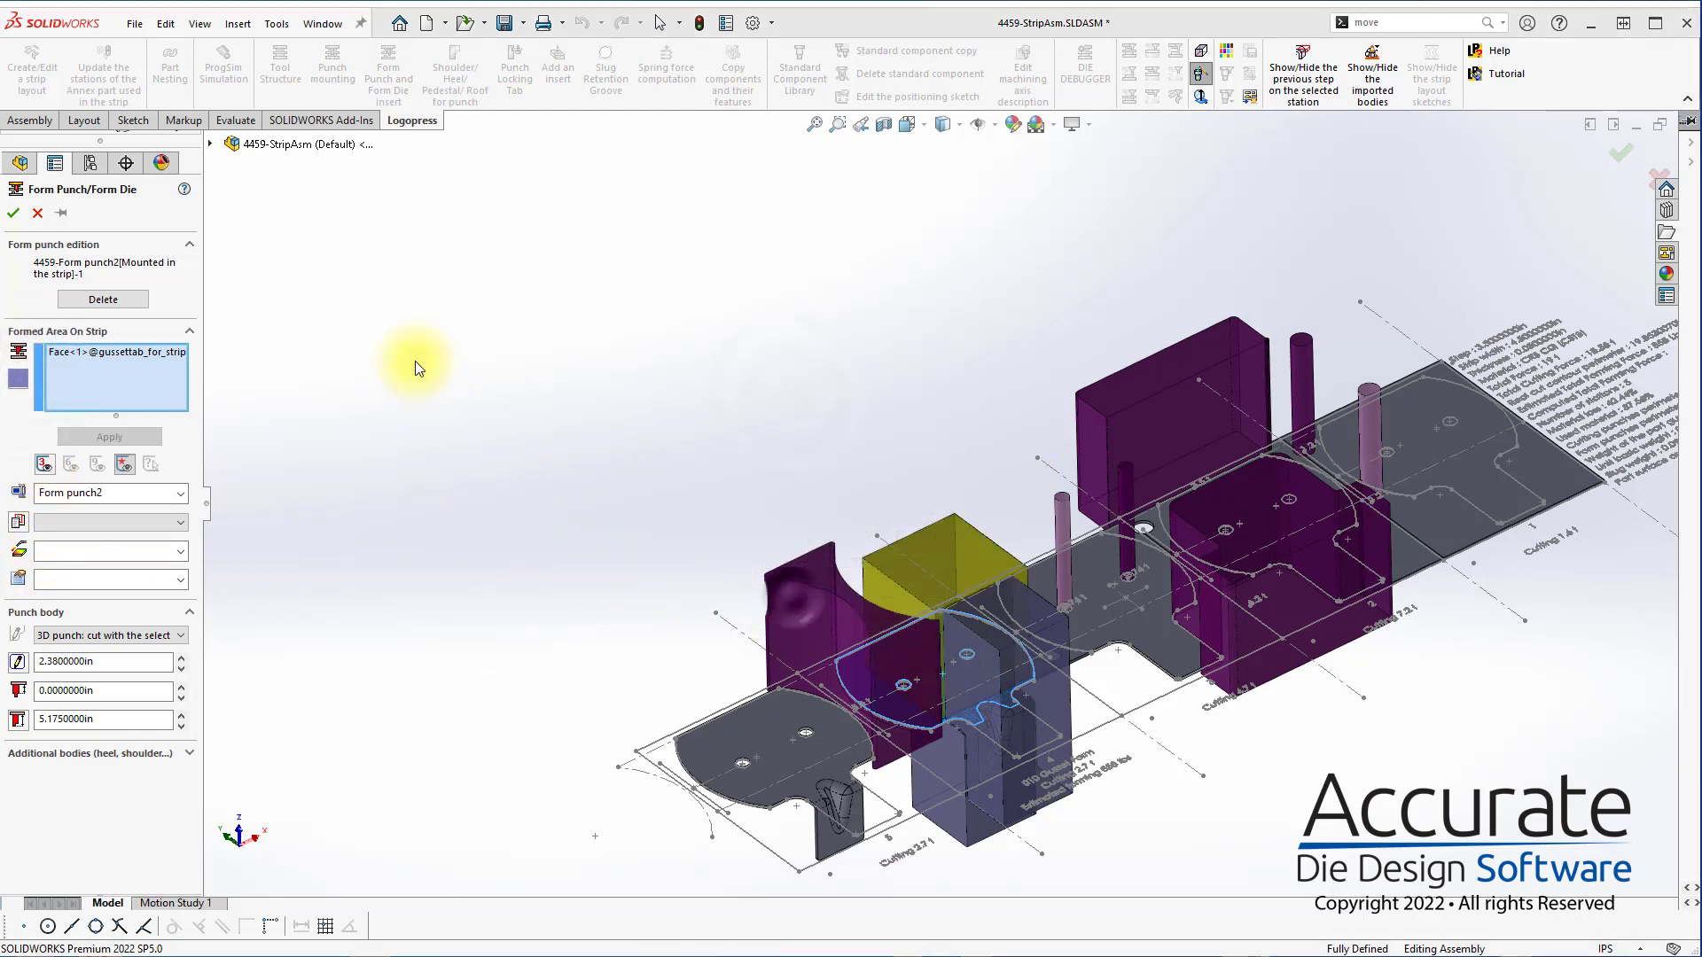
pyautogui.click(13, 213)
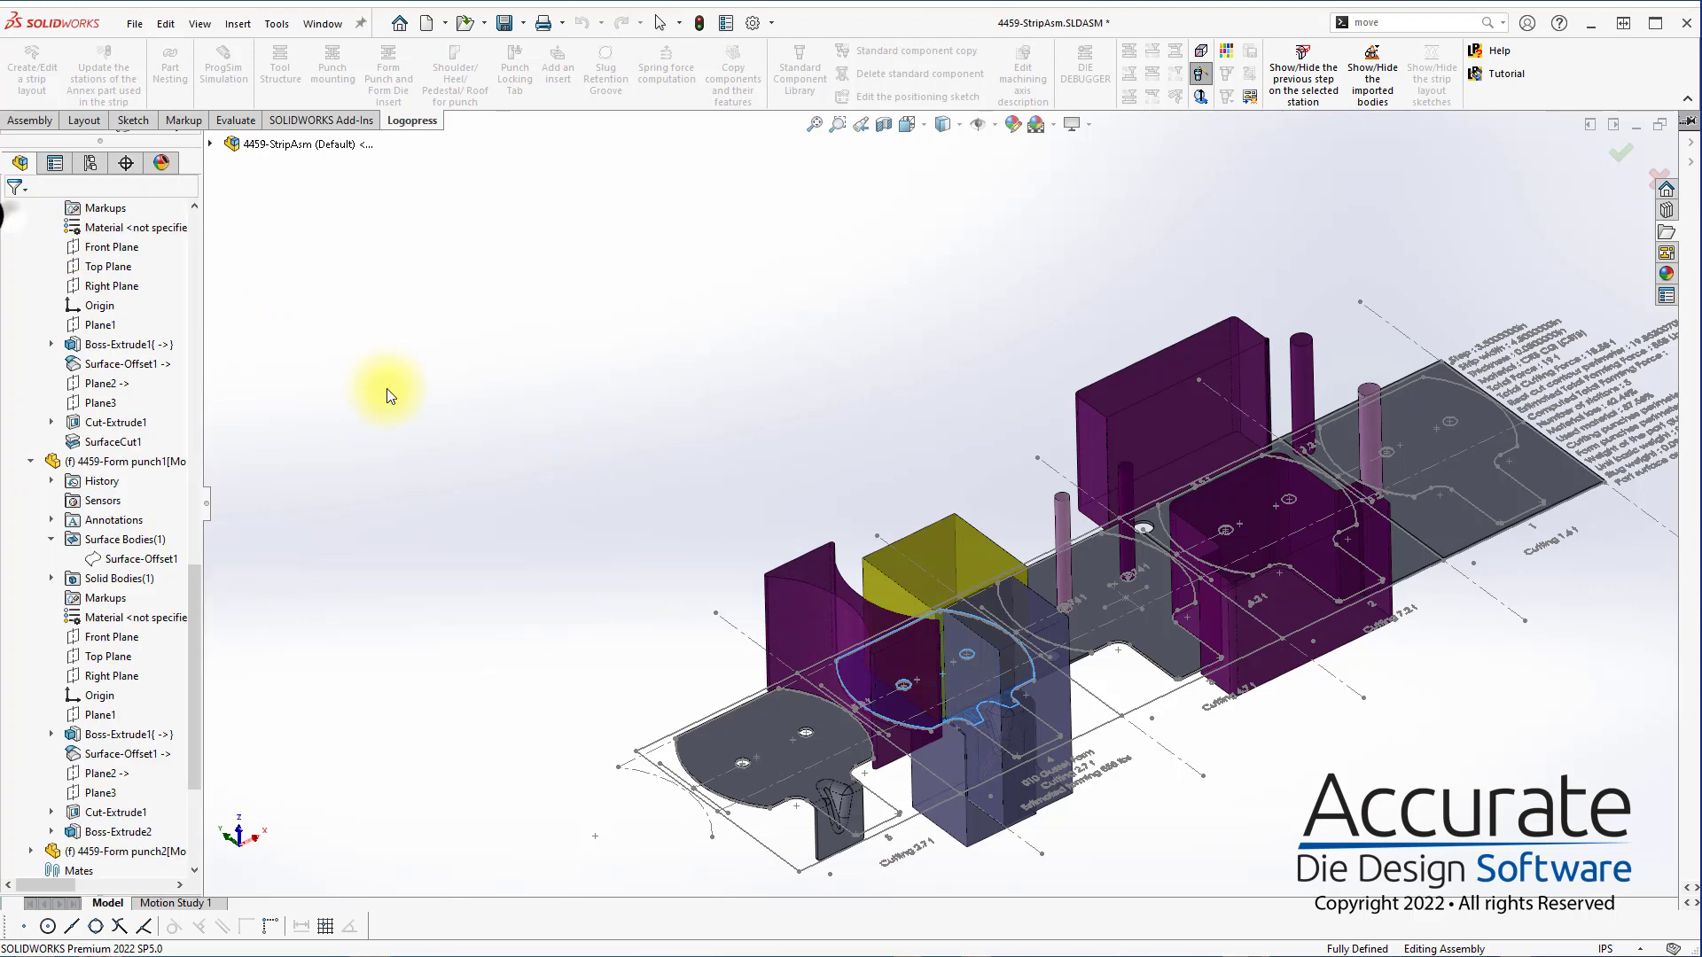
# Edit Form punch1 at station 4 and change its colour to dark red
pyautogui.click(1012, 789)
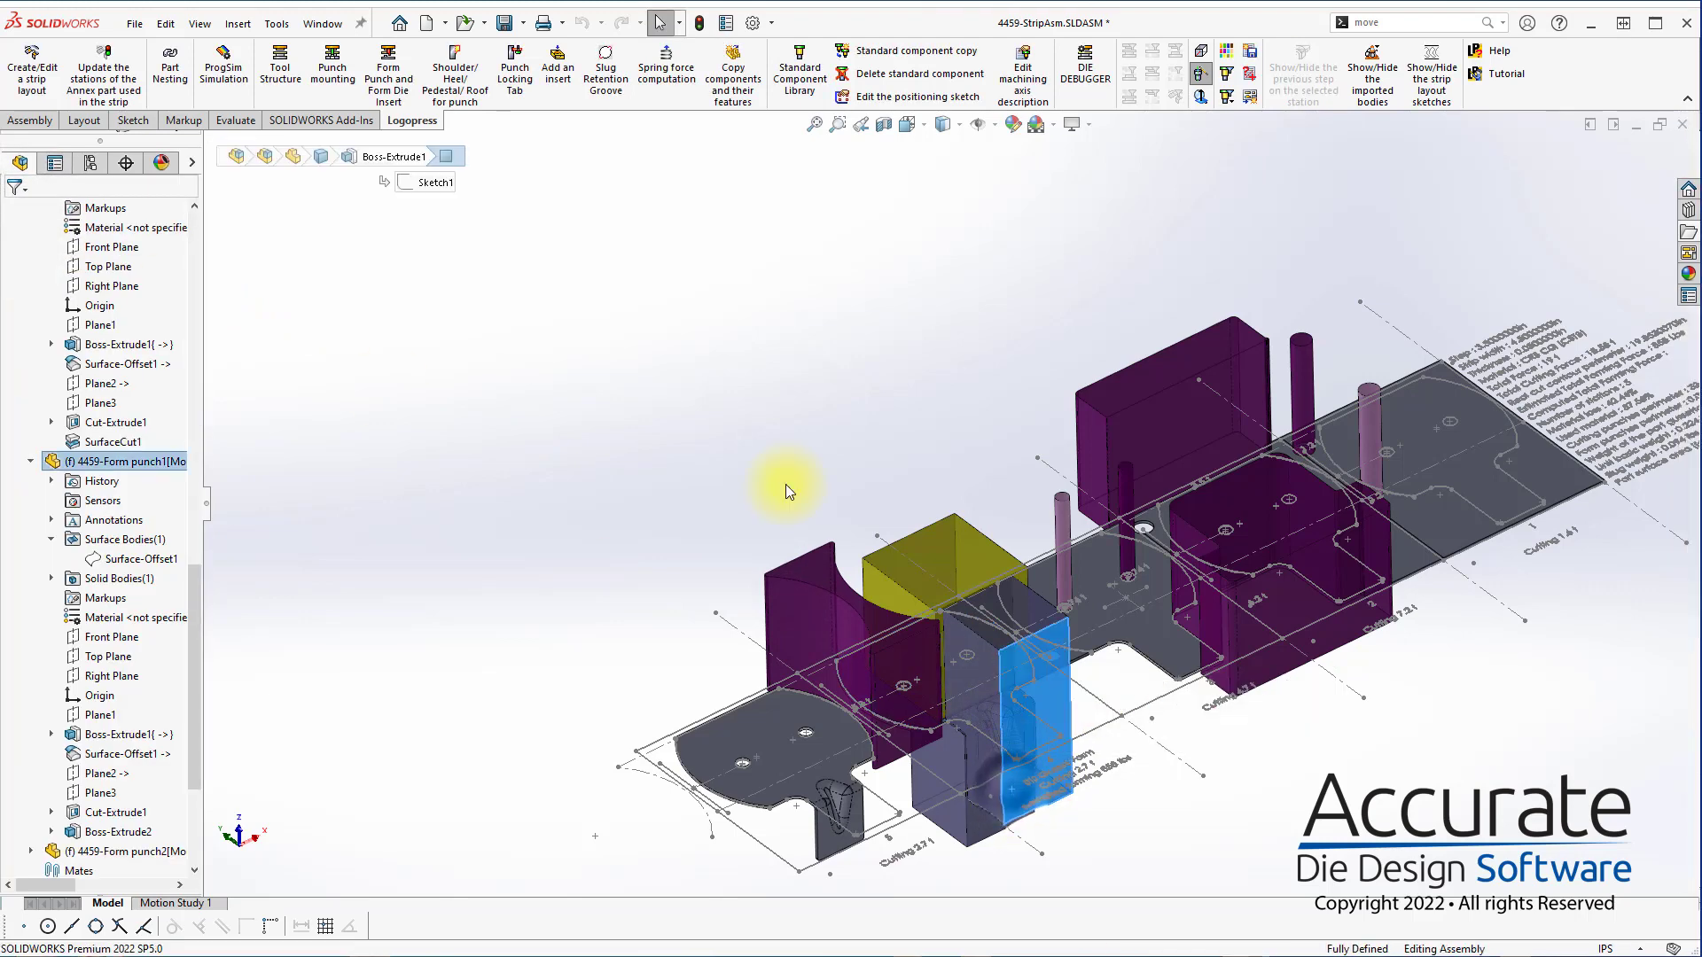
pyautogui.click(380, 84)
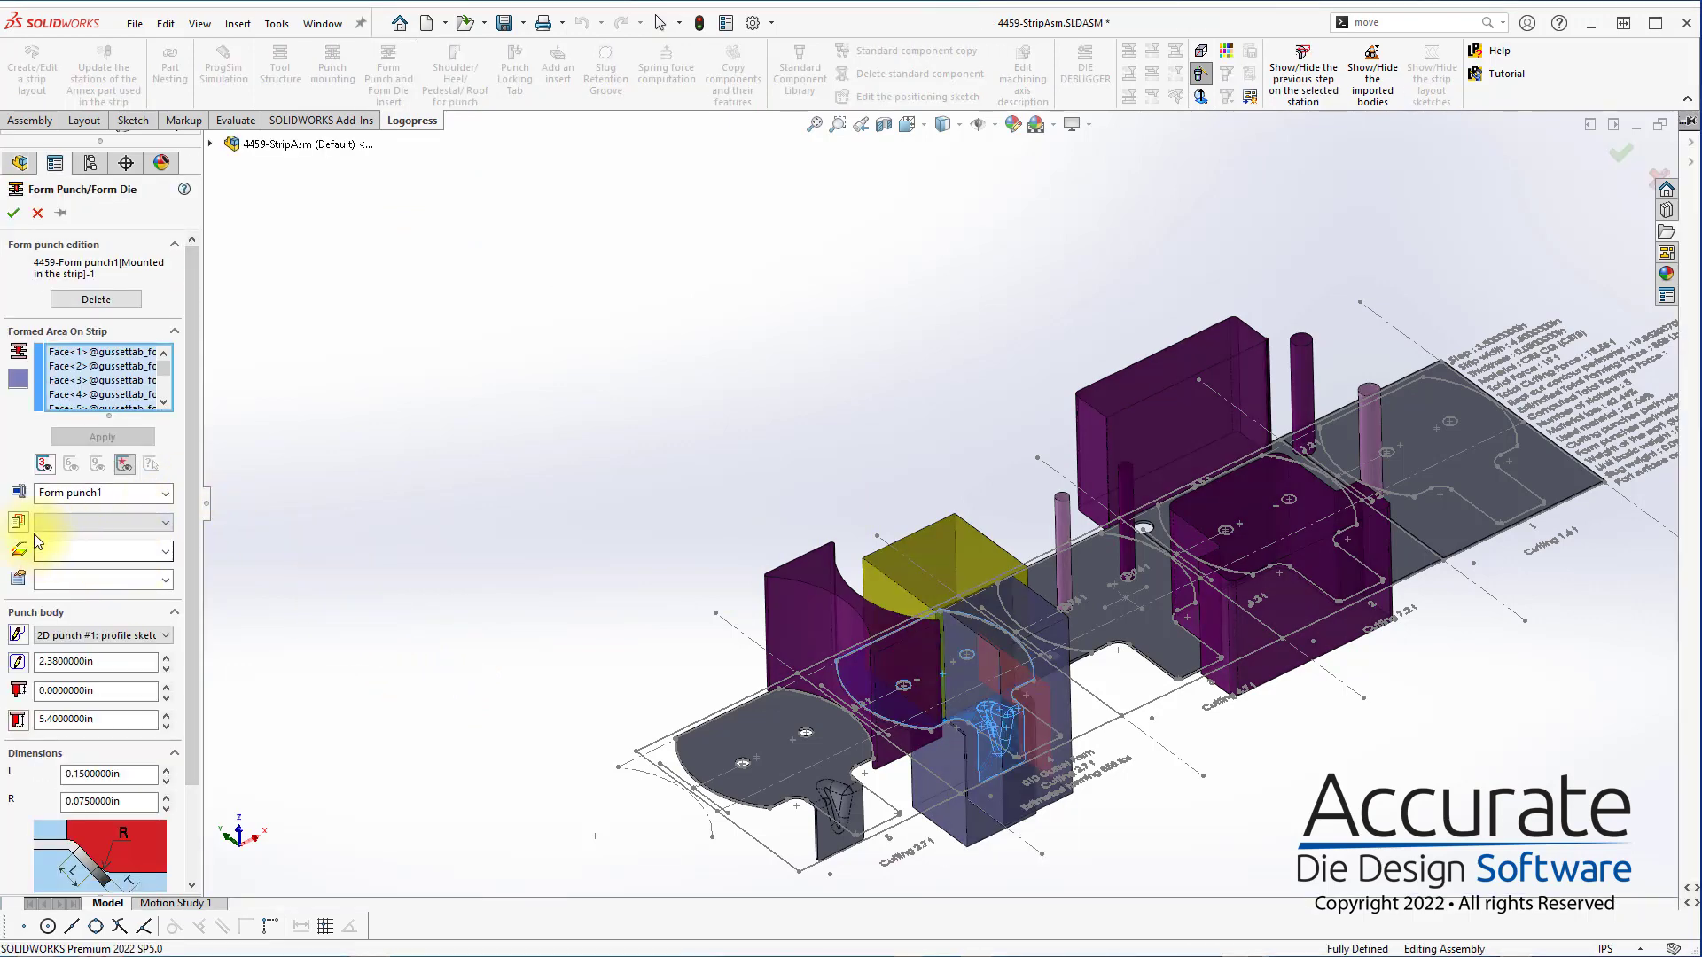
pyautogui.click(16, 379)
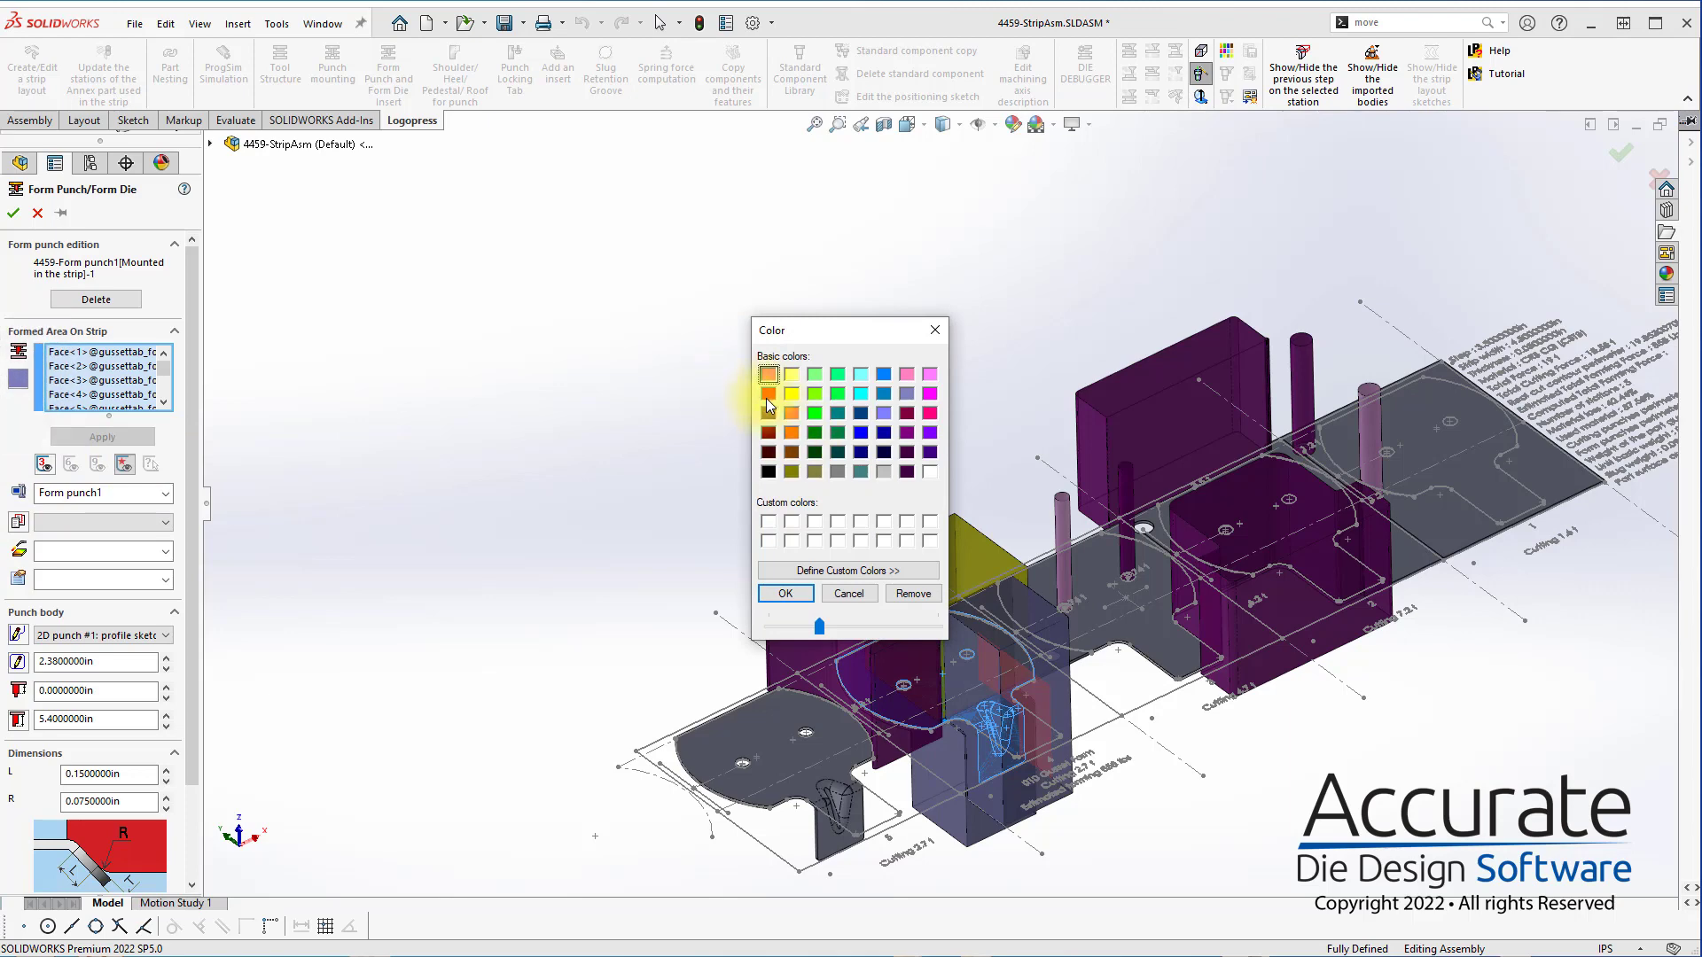
pyautogui.click(769, 434)
pyautogui.click(785, 593)
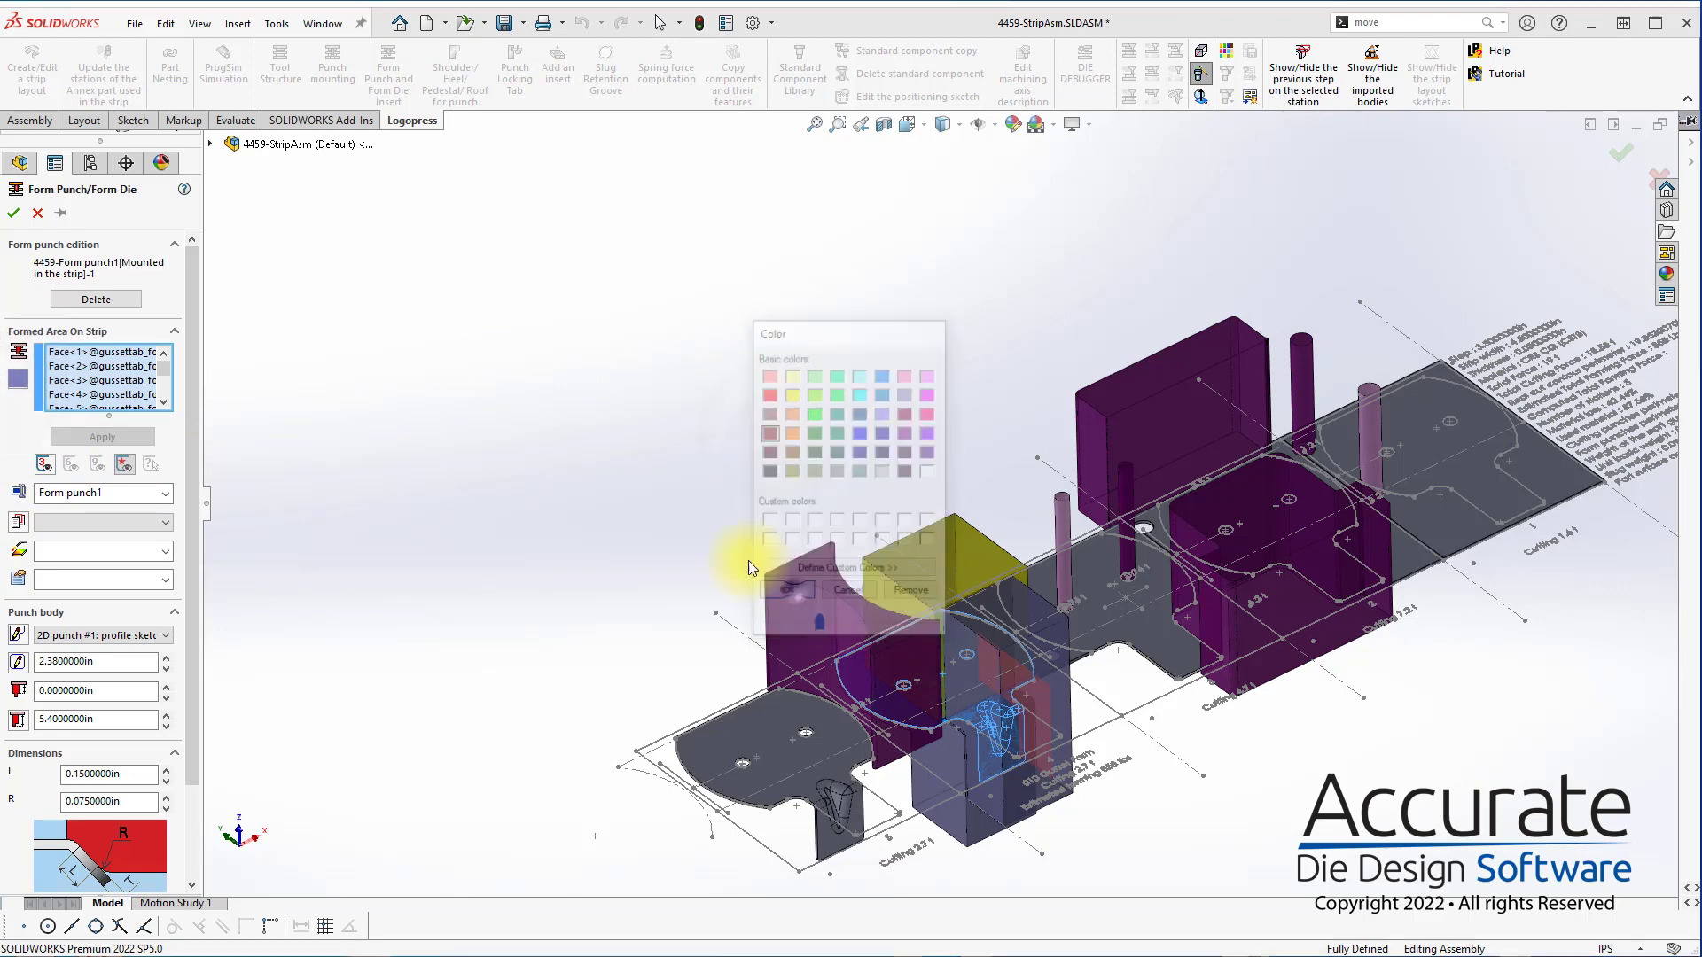
pyautogui.click(13, 214)
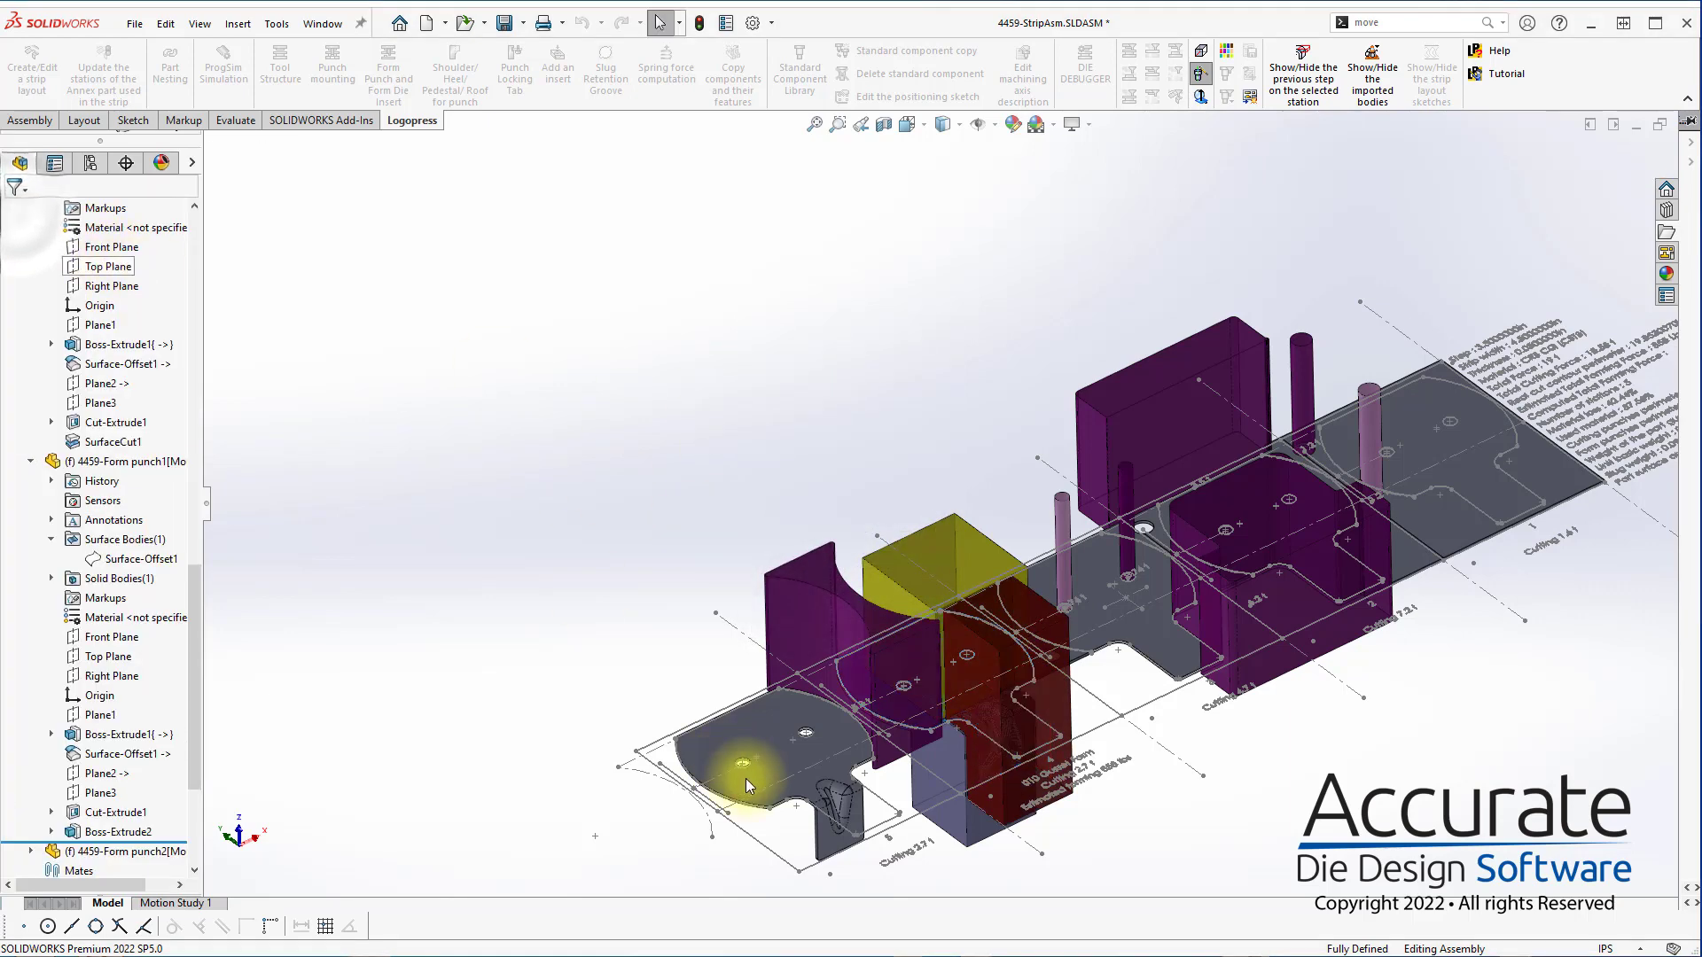
# Edit the lower form punch at station 4 and change its colour to turquoise
pyautogui.click(954, 829)
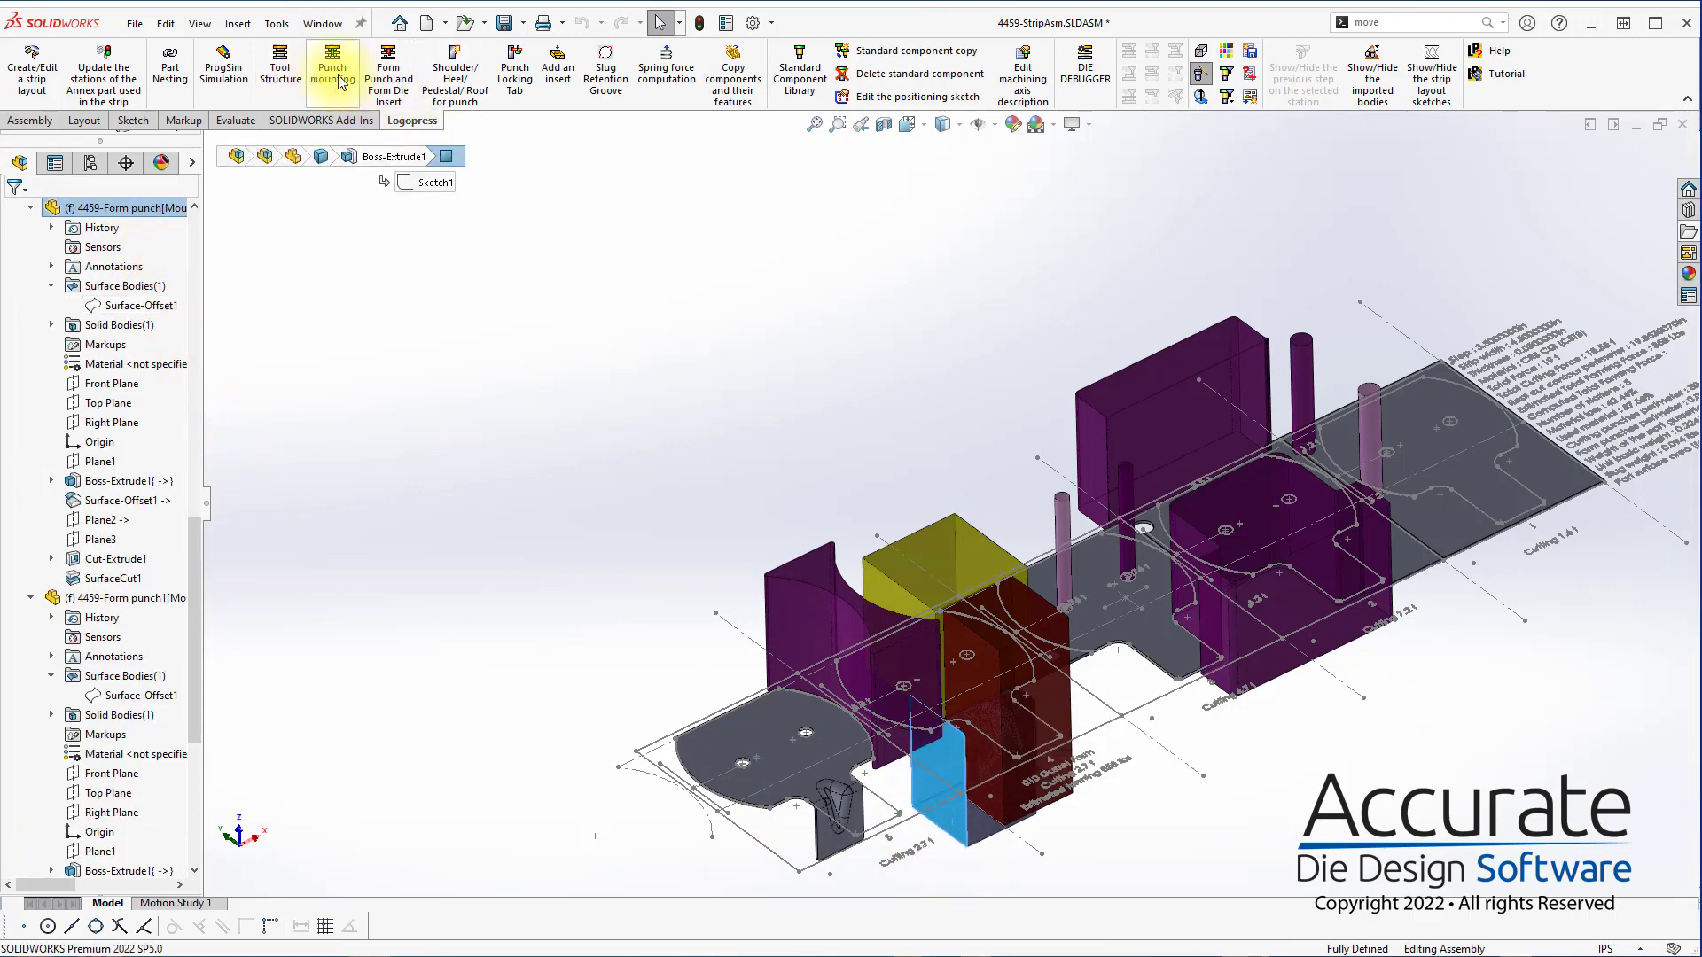
pyautogui.click(408, 71)
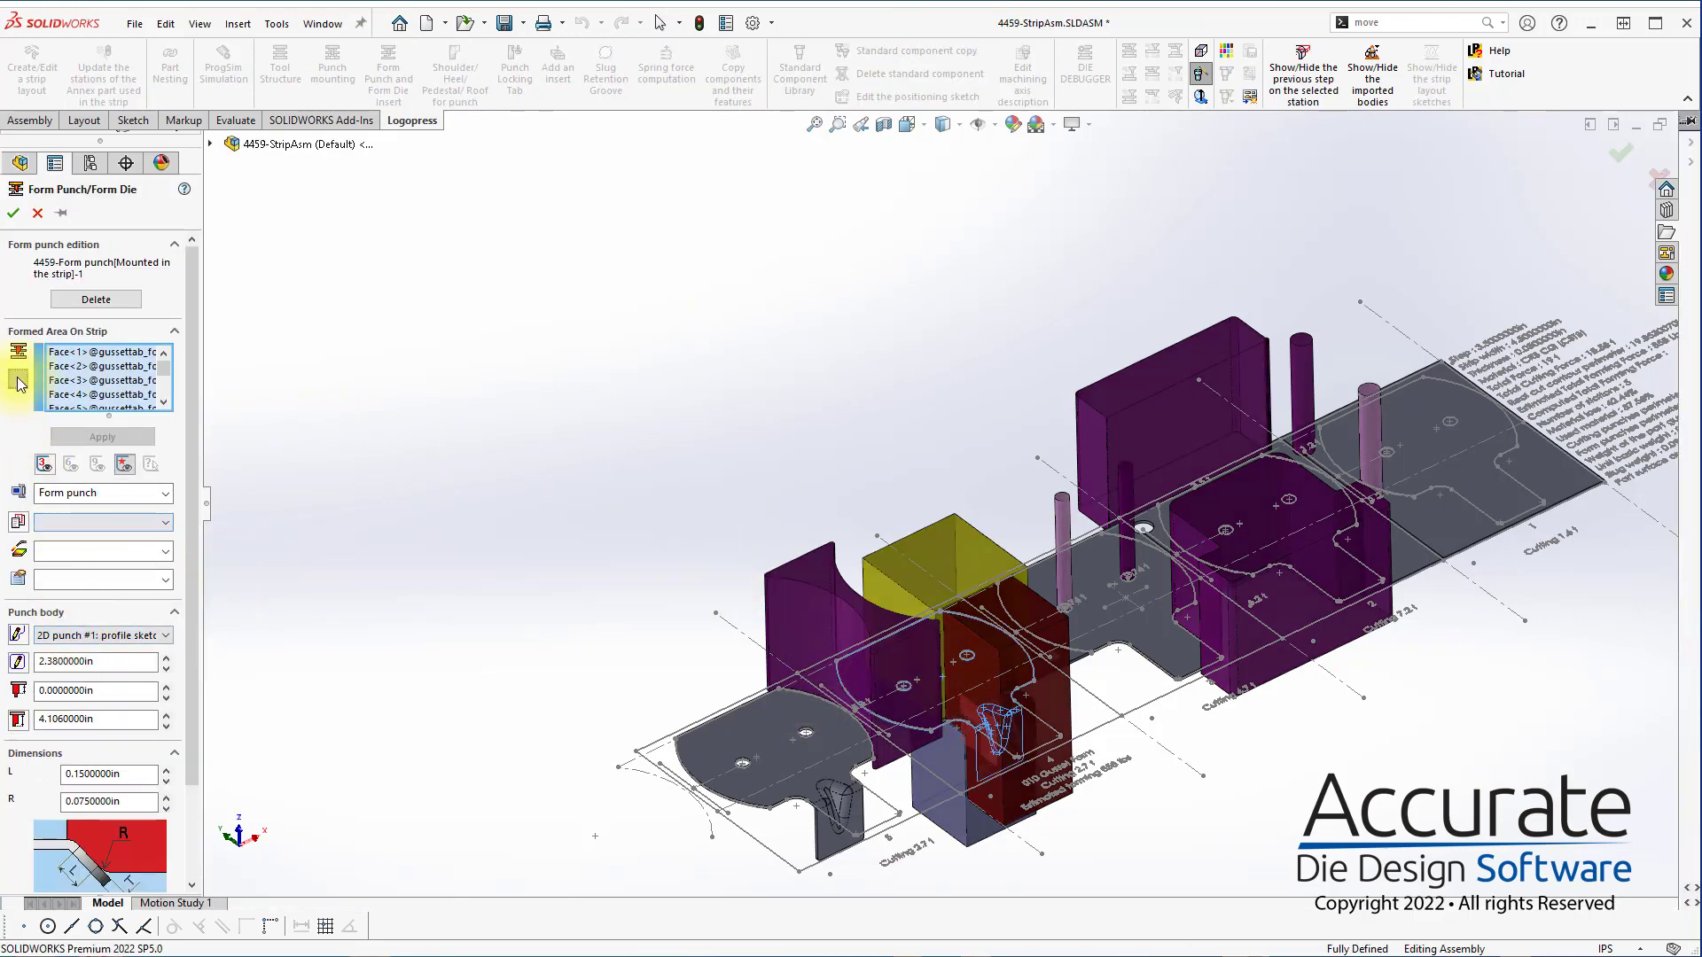
pyautogui.click(18, 383)
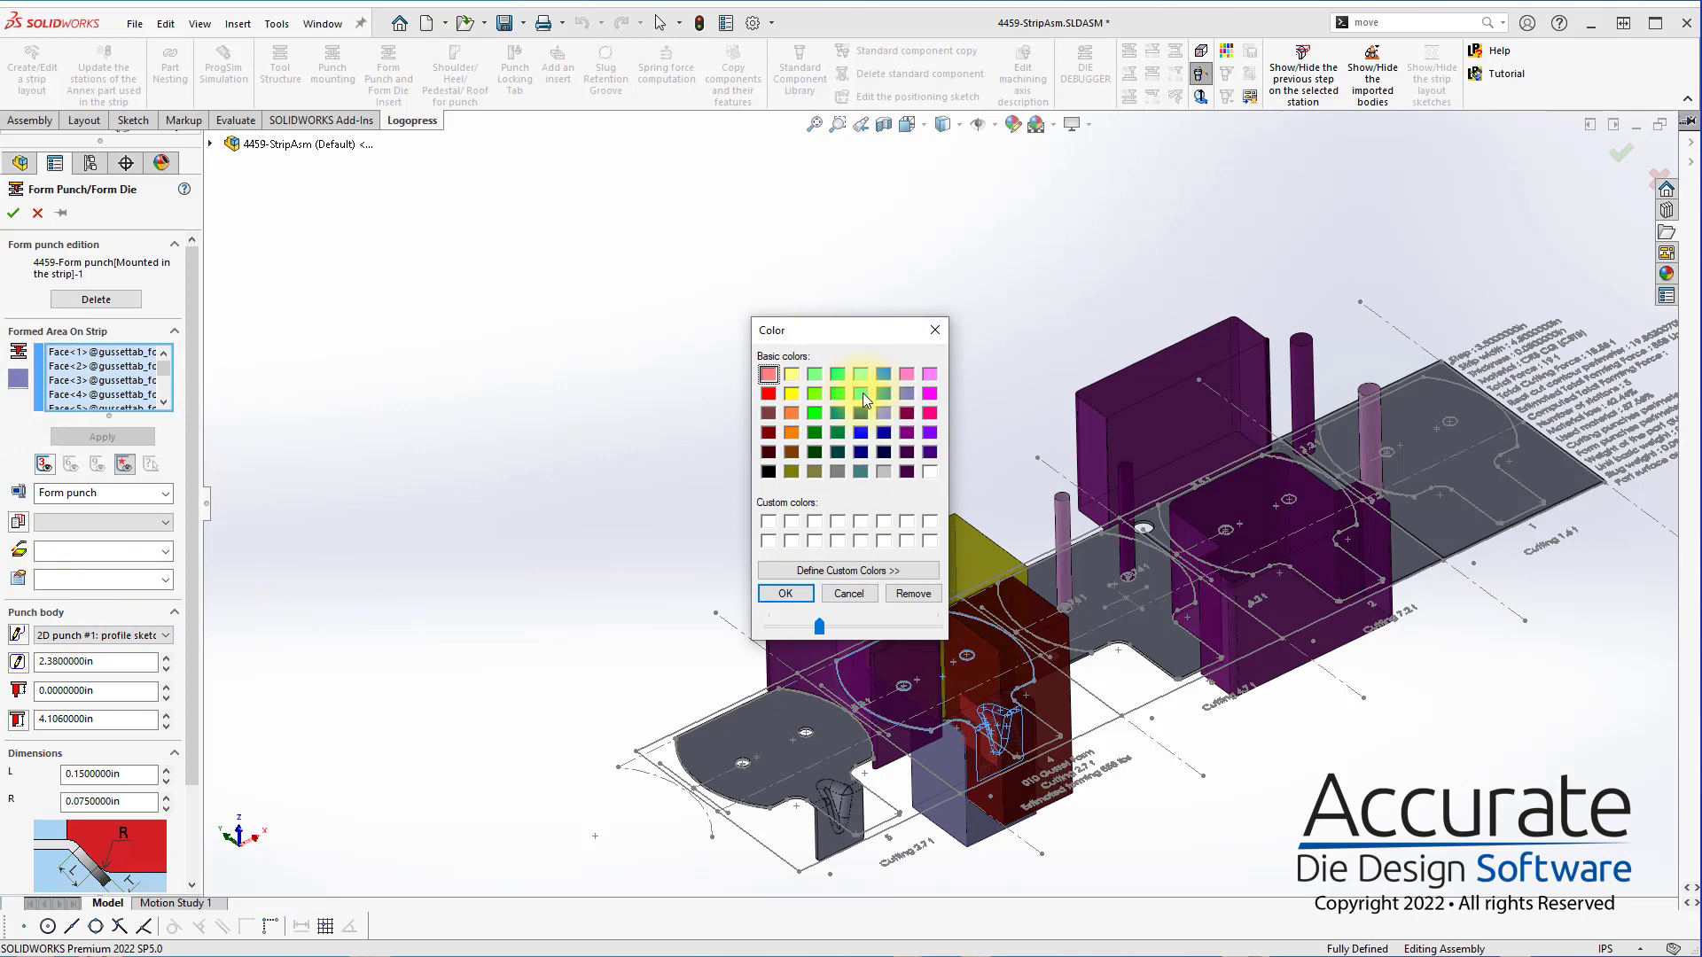
pyautogui.click(785, 594)
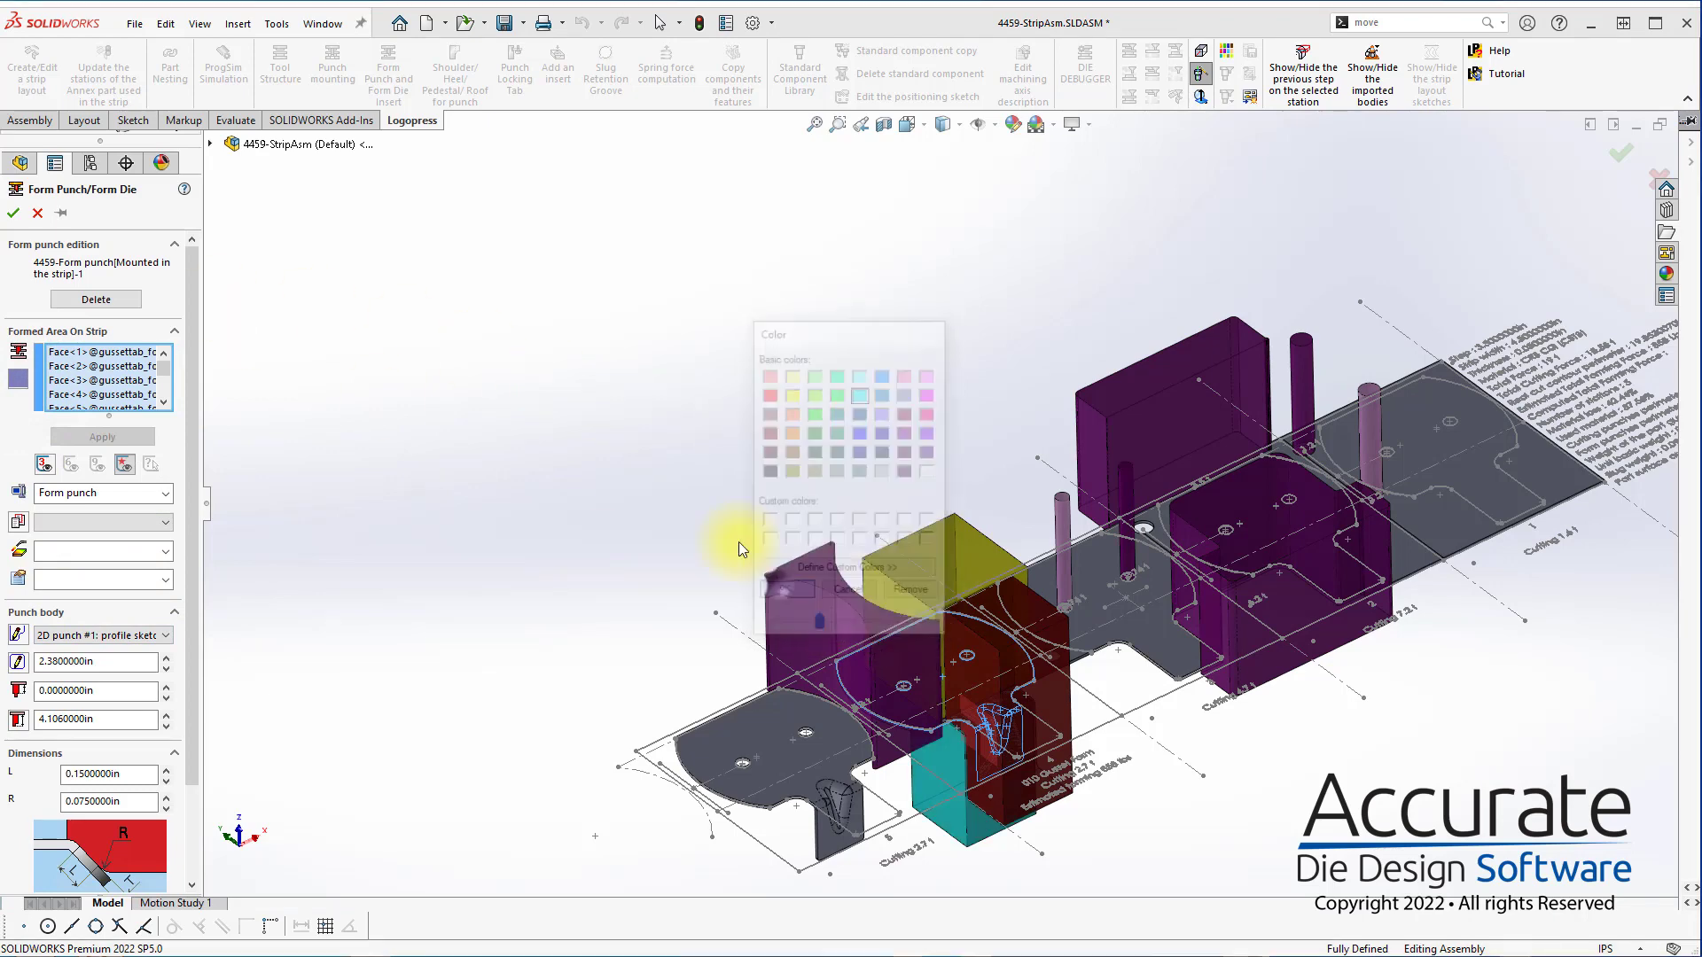
pyautogui.click(13, 212)
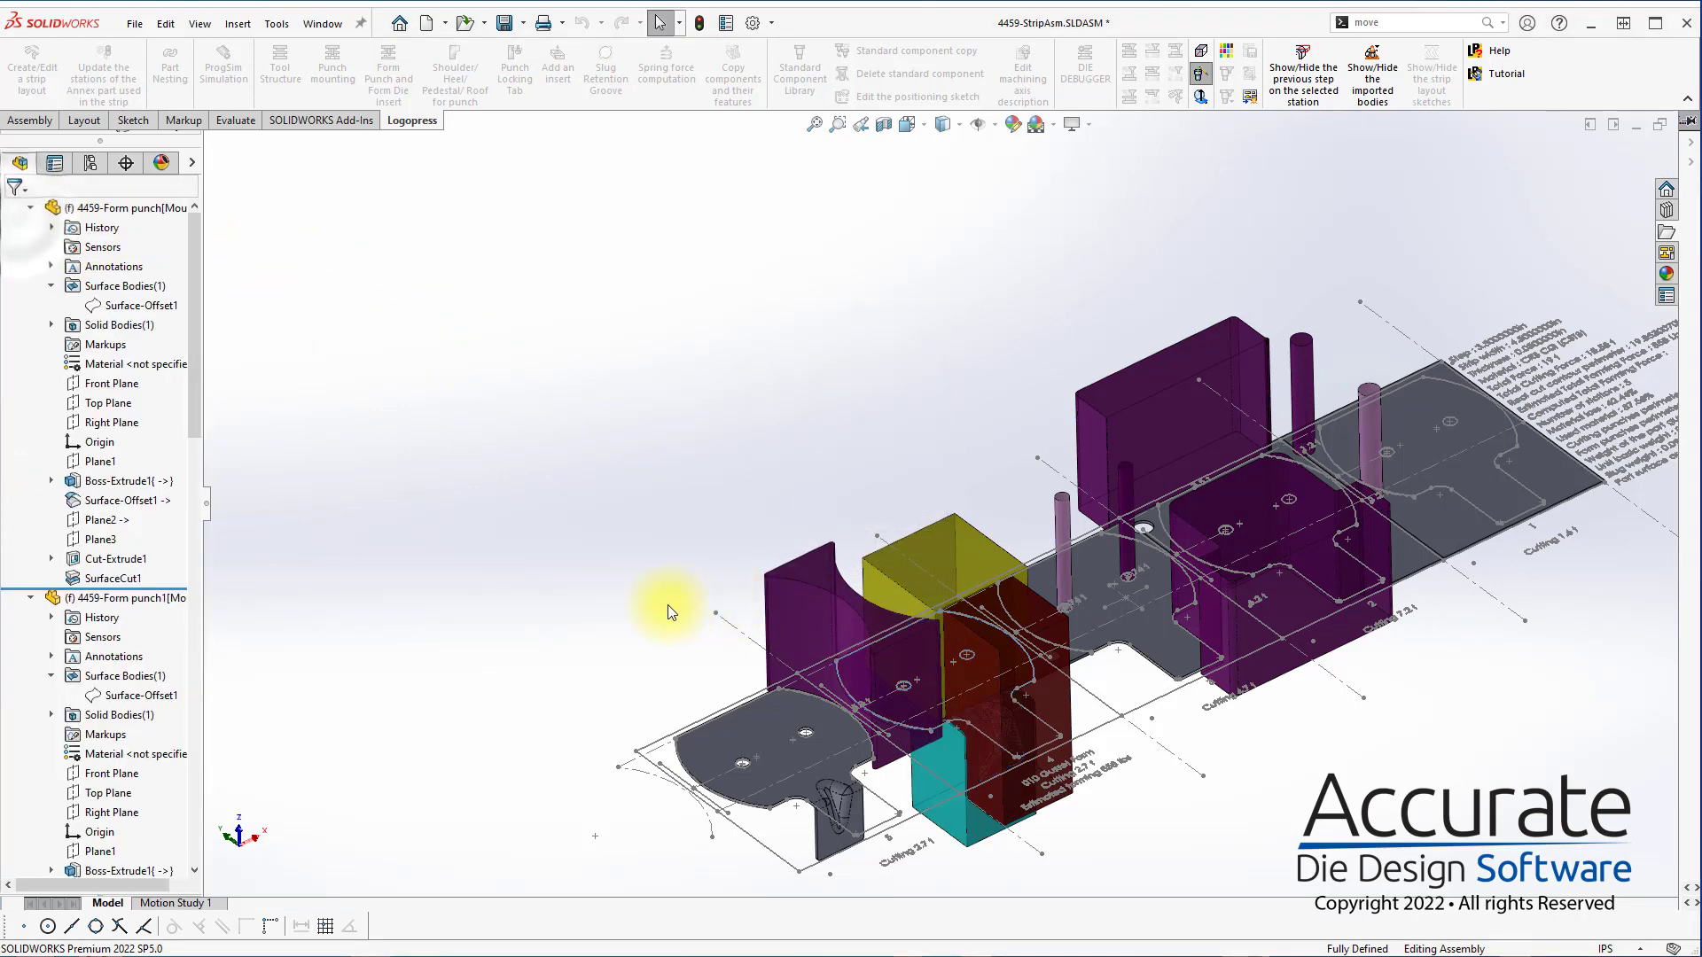
# Check the three recoloured form punches at station 4, and save the strip assembly with all modified files
pyautogui.scroll(-5, 1009, 785)
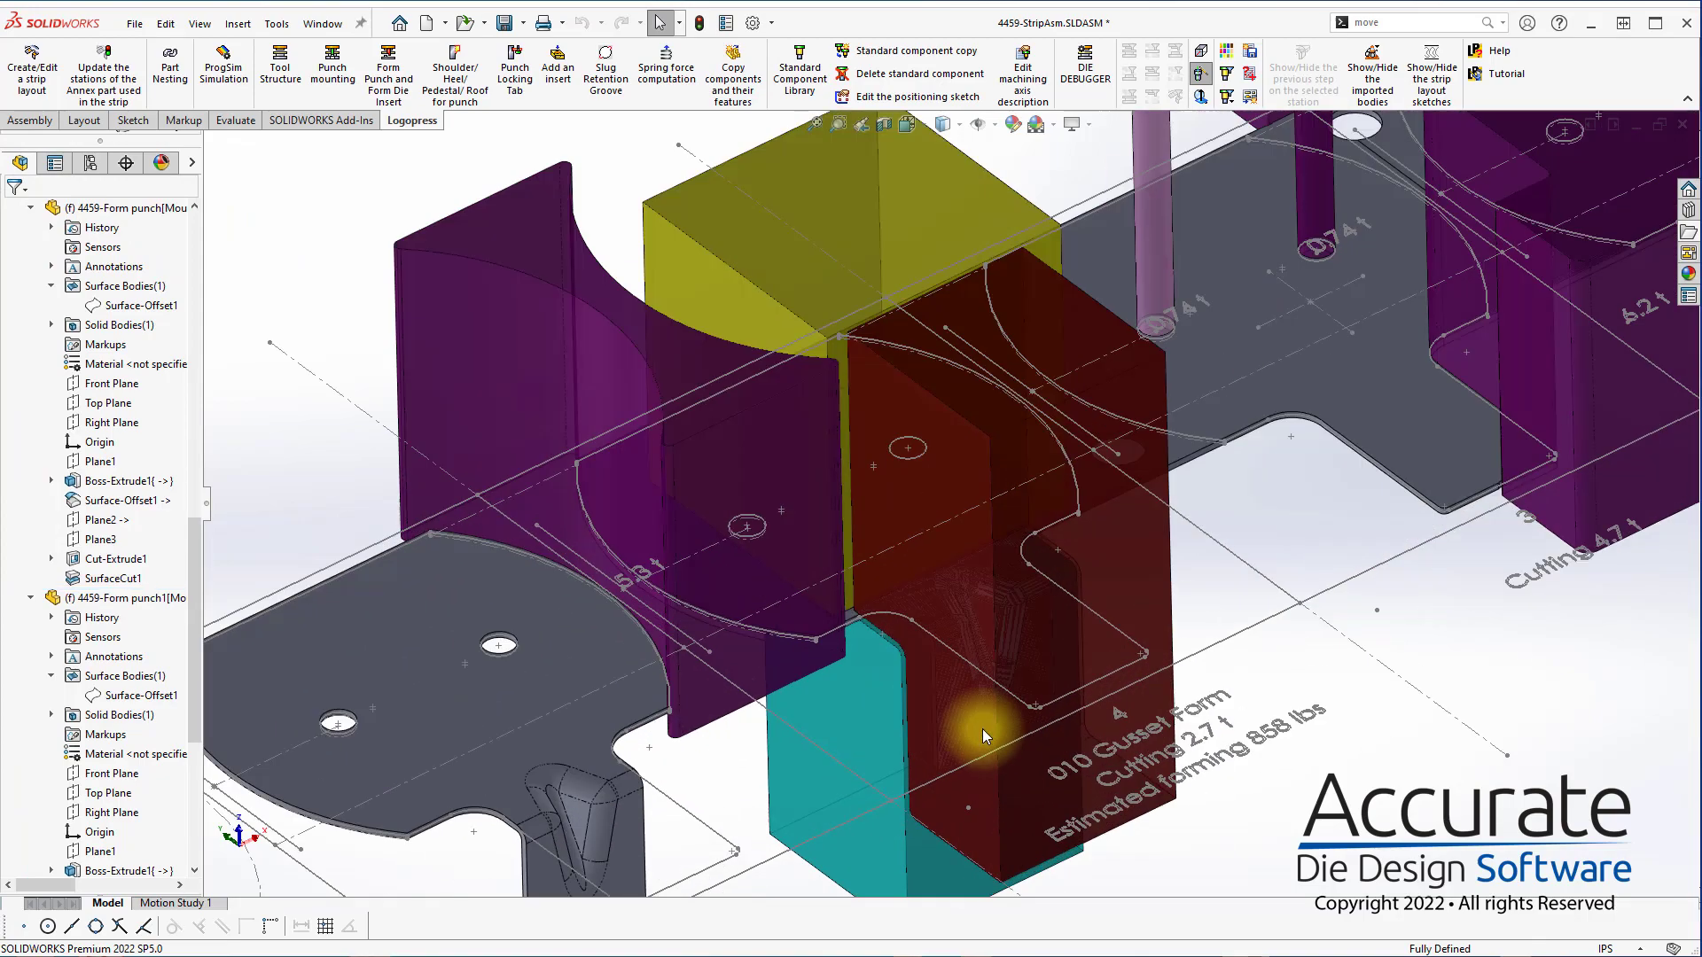
pyautogui.scroll(-3, 902, 556)
pyautogui.moveTo(818, 554); pyautogui.dragTo(836, 497, button='middle')
pyautogui.scroll(4, 836, 498)
pyautogui.scroll(4, 1117, 612)
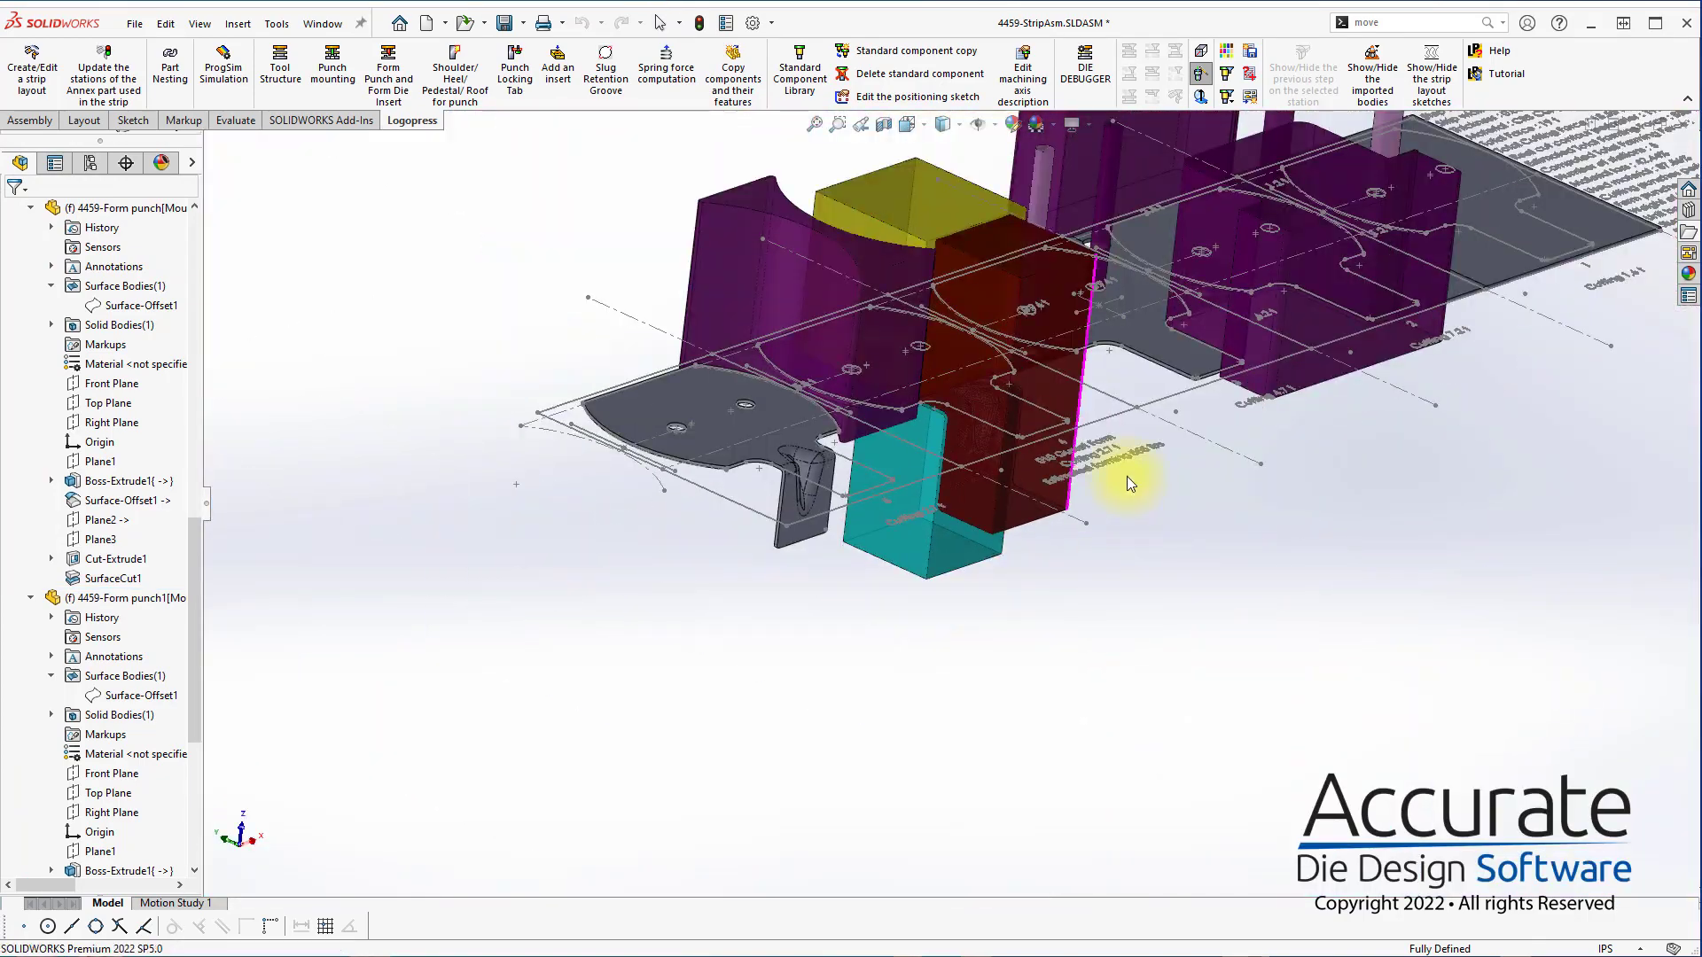
pyautogui.moveTo(1126, 476); pyautogui.dragTo(1202, 630, button='middle')
pyautogui.hotkey('ctrl', 's')
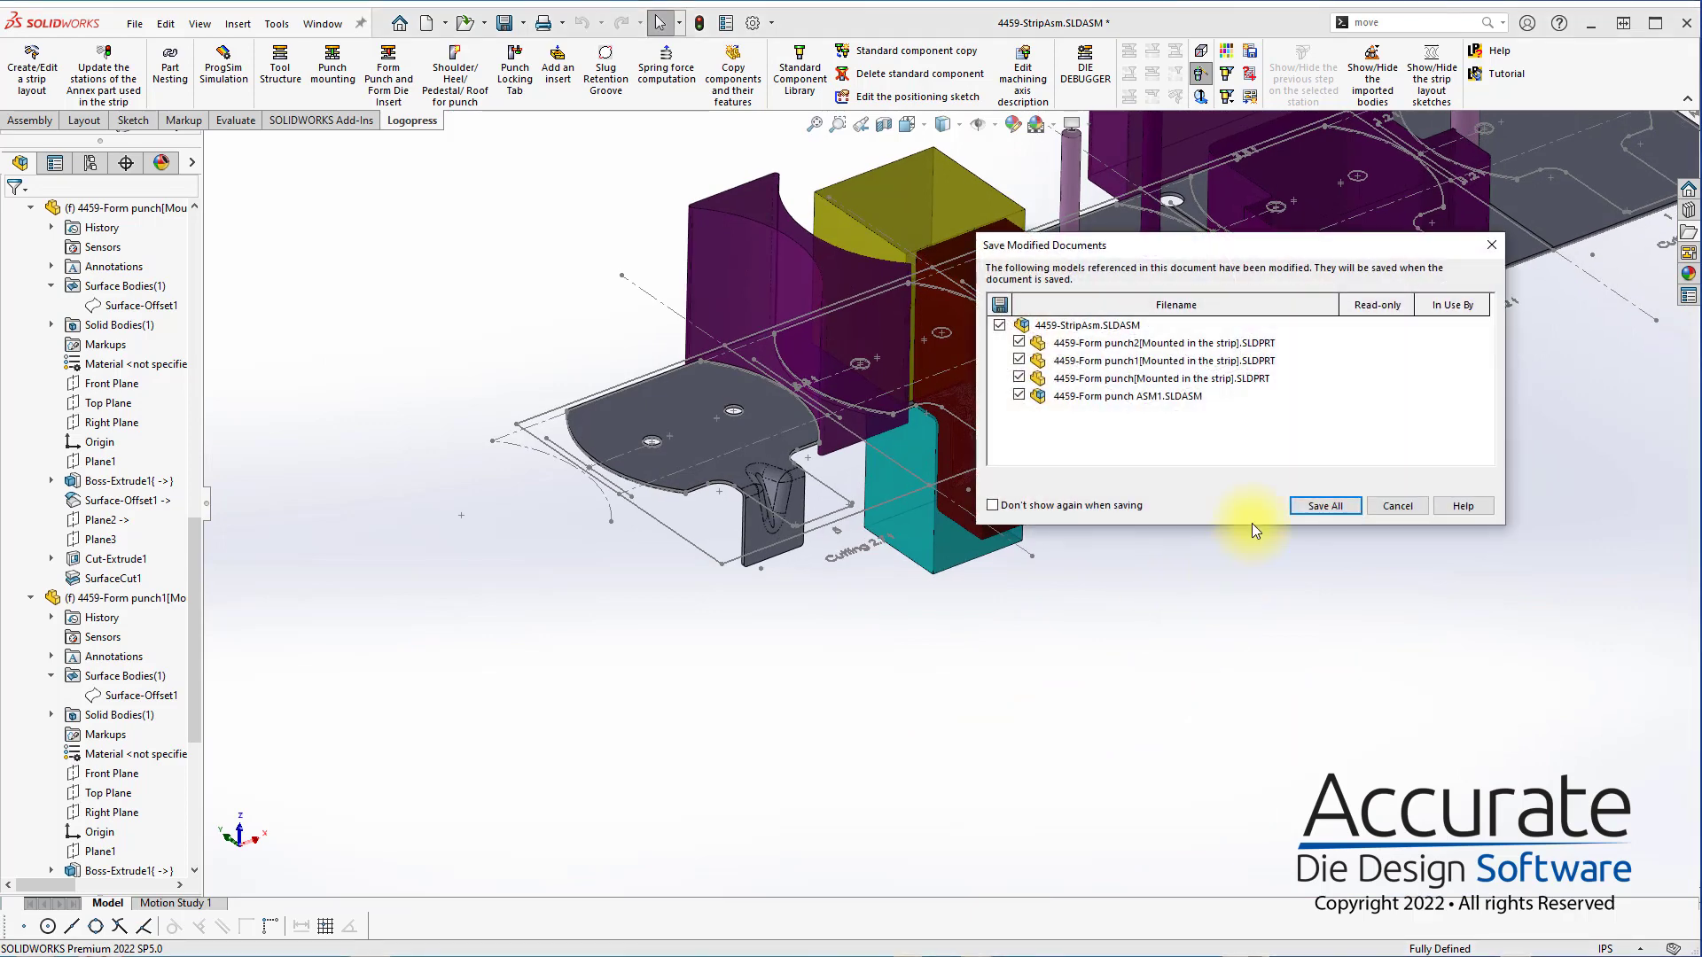
pyautogui.click(1325, 505)
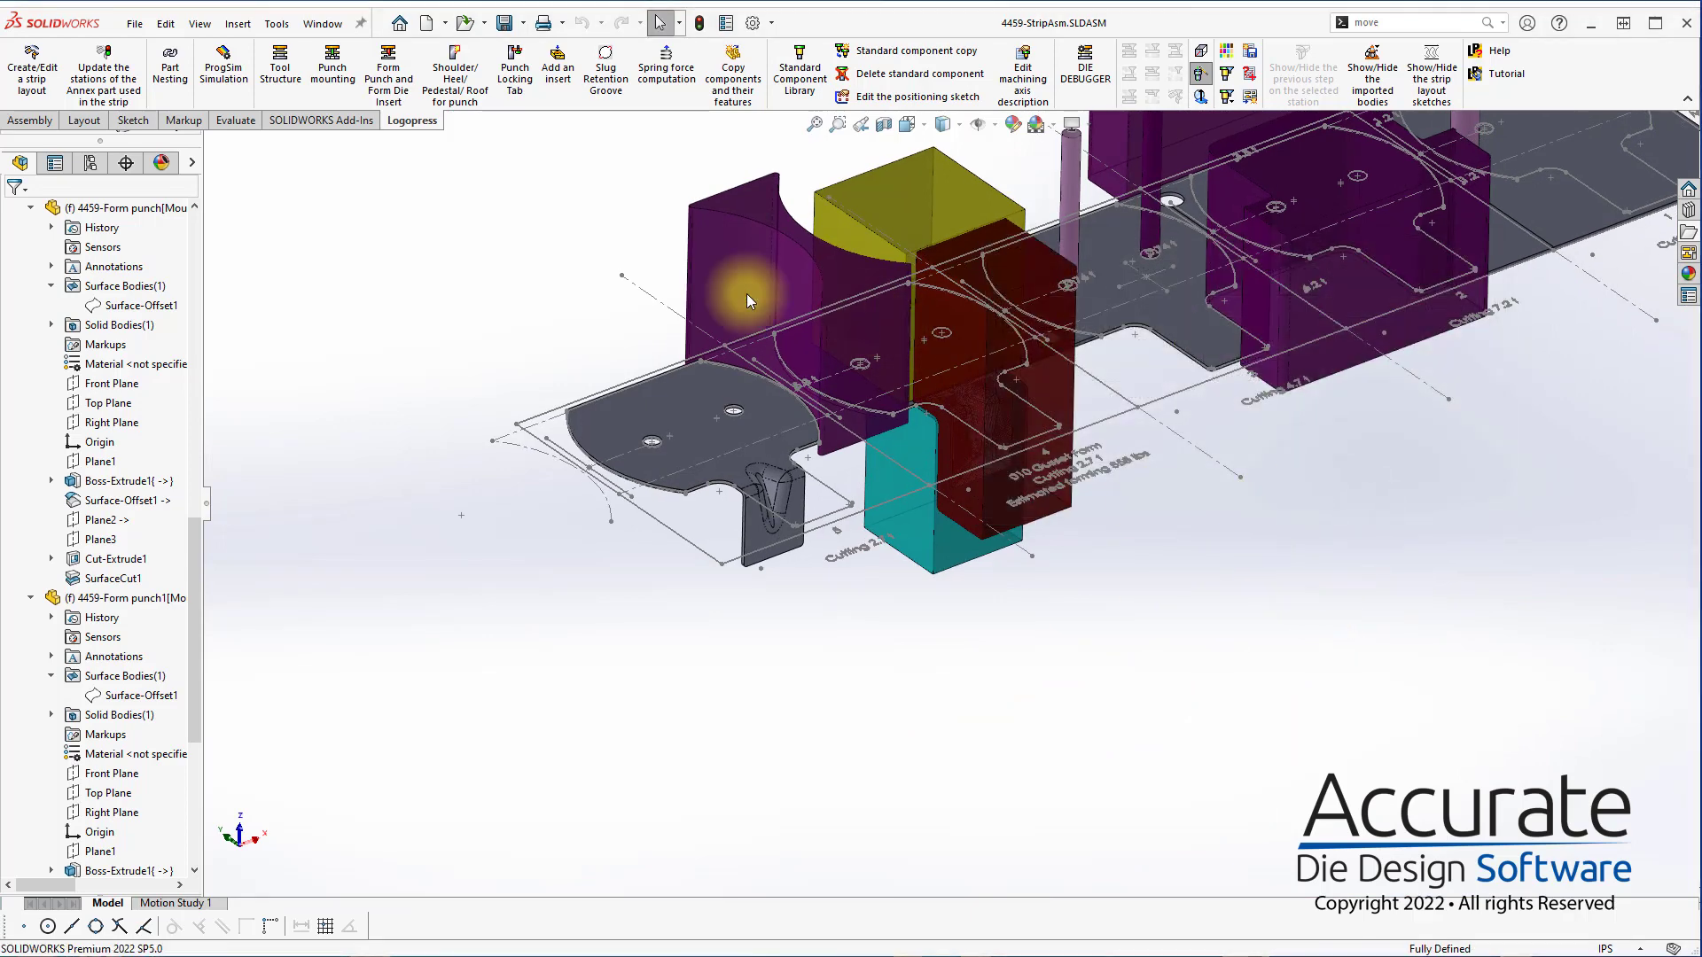
# Start a ProgSim simulation of the strip and open its Trim Tool element to check the linked cutting punches
pyautogui.scroll(1, 746, 295)
pyautogui.click(223, 64)
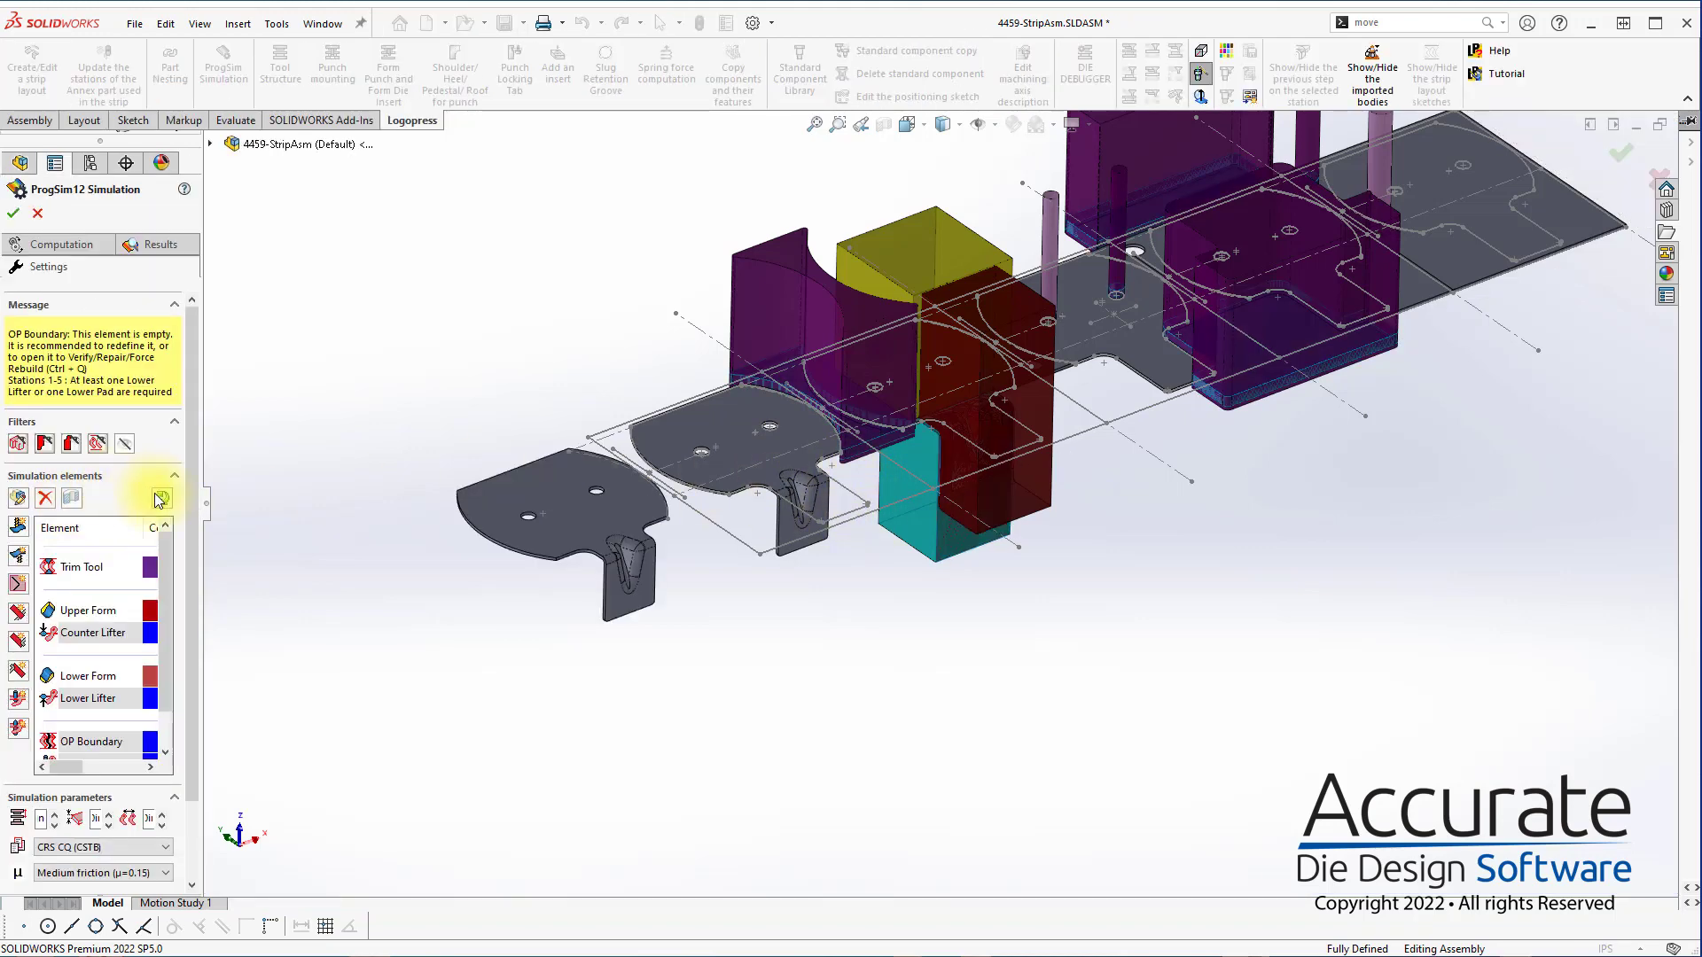
pyautogui.doubleClick(84, 569)
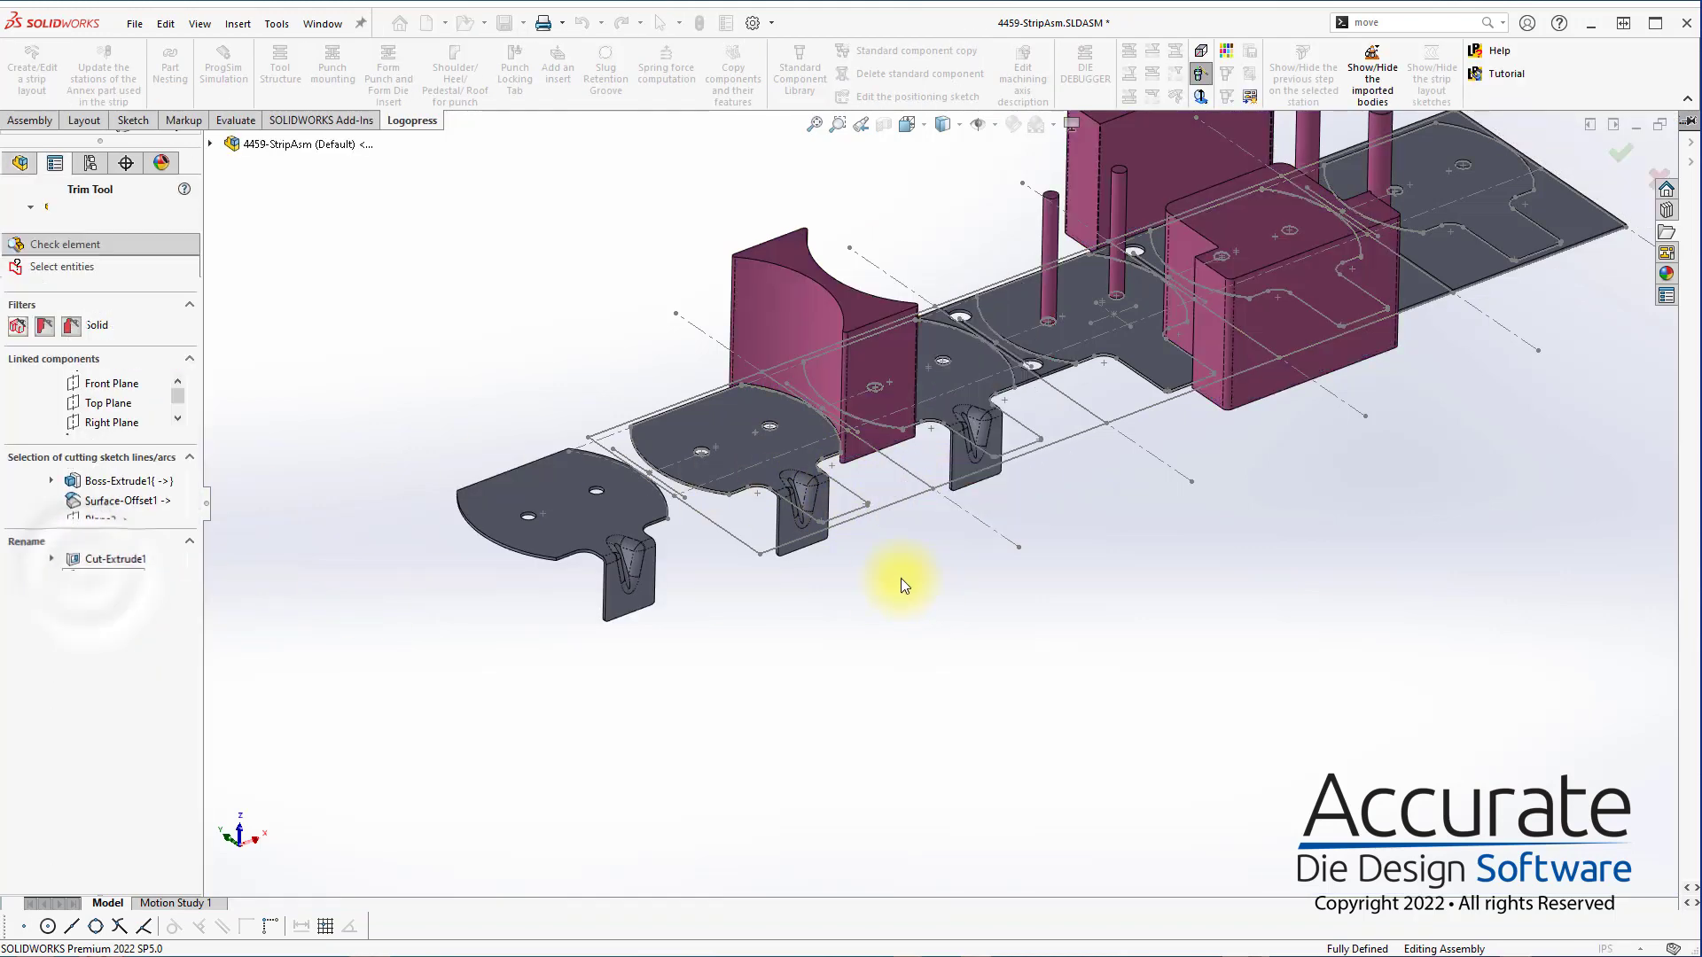
pyautogui.scroll(-3, 1145, 332)
pyautogui.moveTo(1120, 337); pyautogui.dragTo(1162, 475, button='middle')
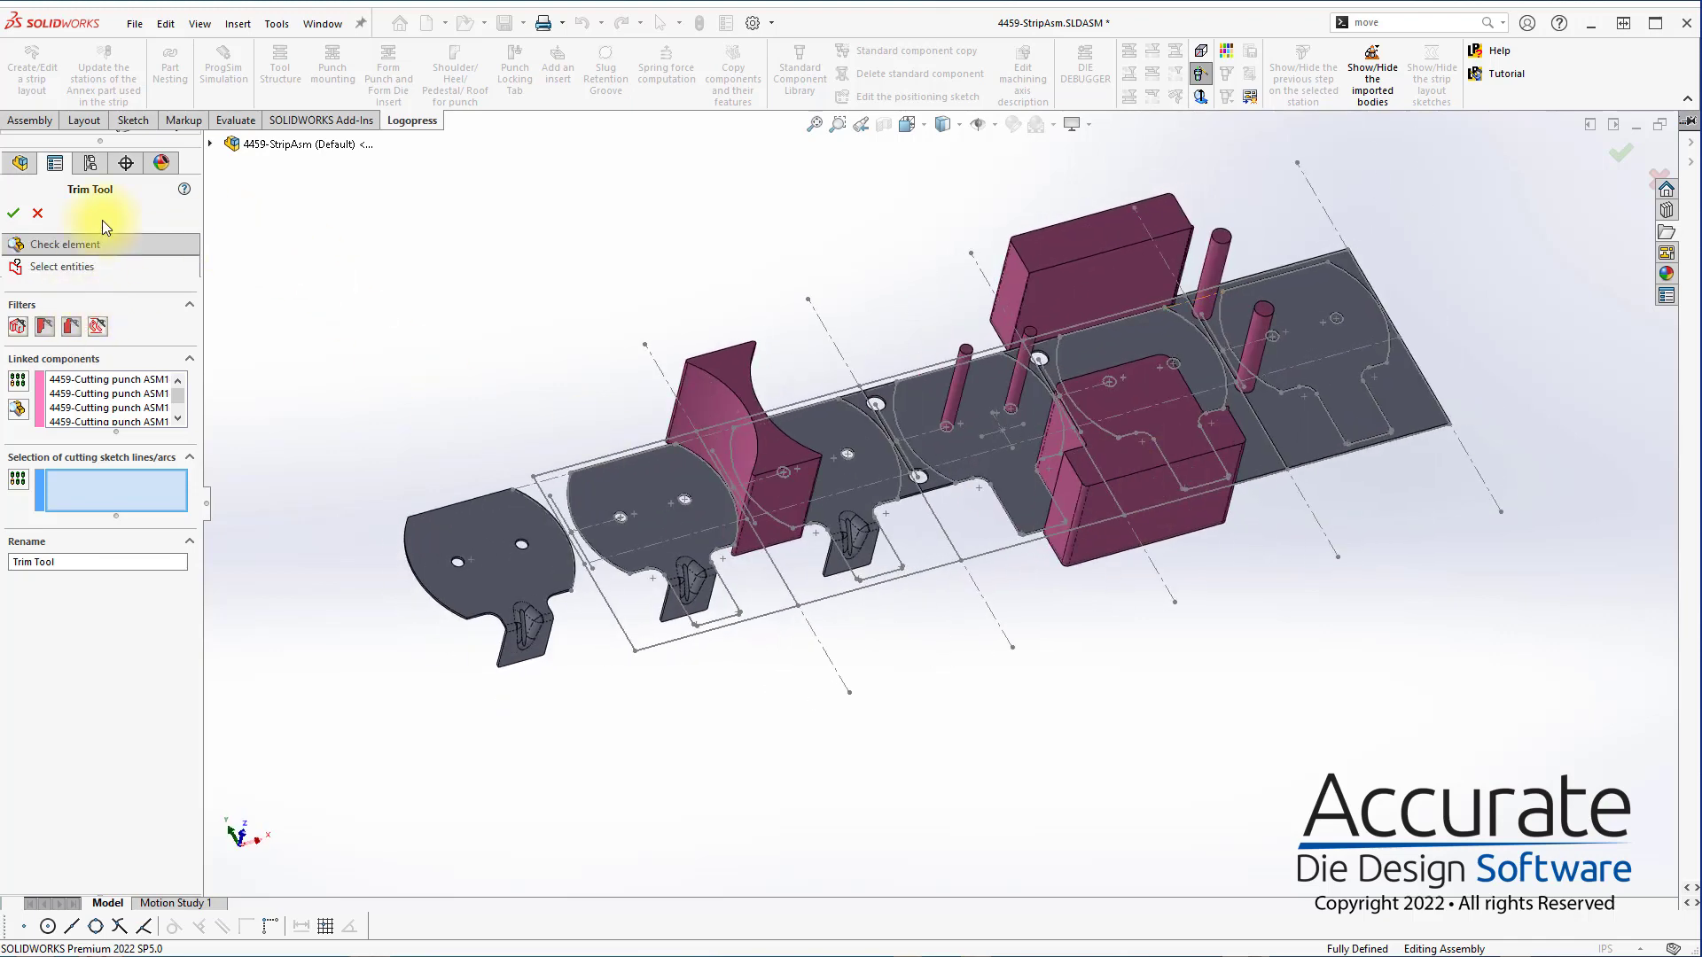
pyautogui.moveTo(203, 264); pyautogui.dragTo(246, 264)
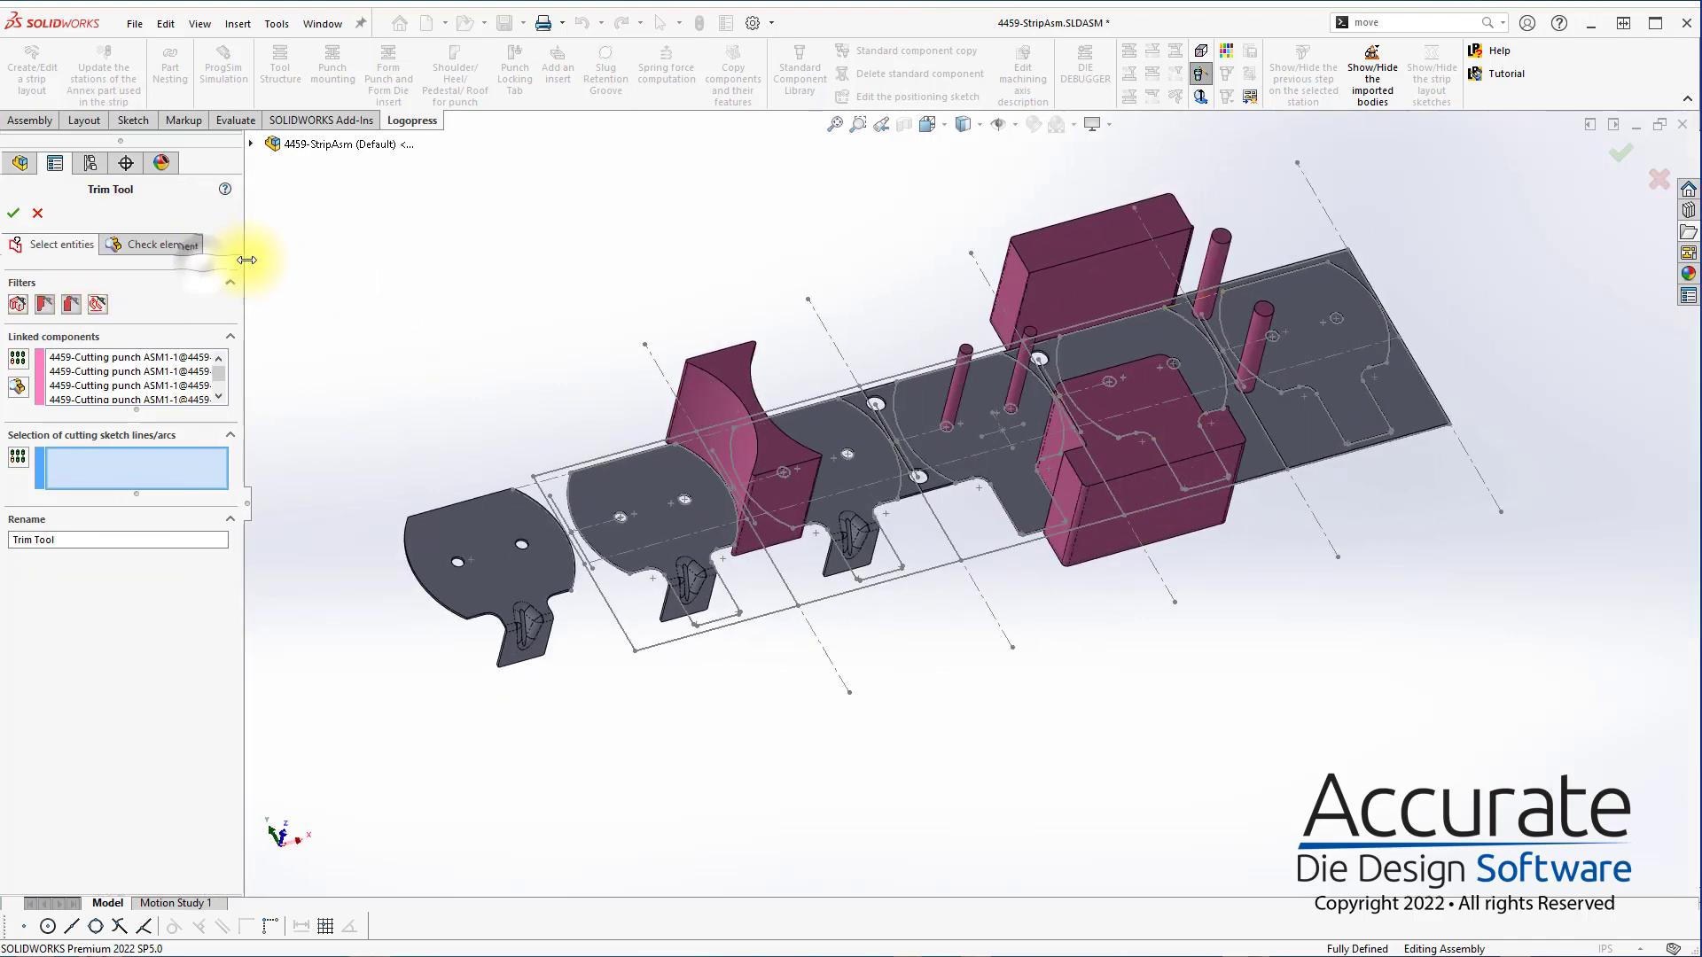
# Check the cutting shapes generated by the Trim Tool element and accept the element
pyautogui.click(158, 242)
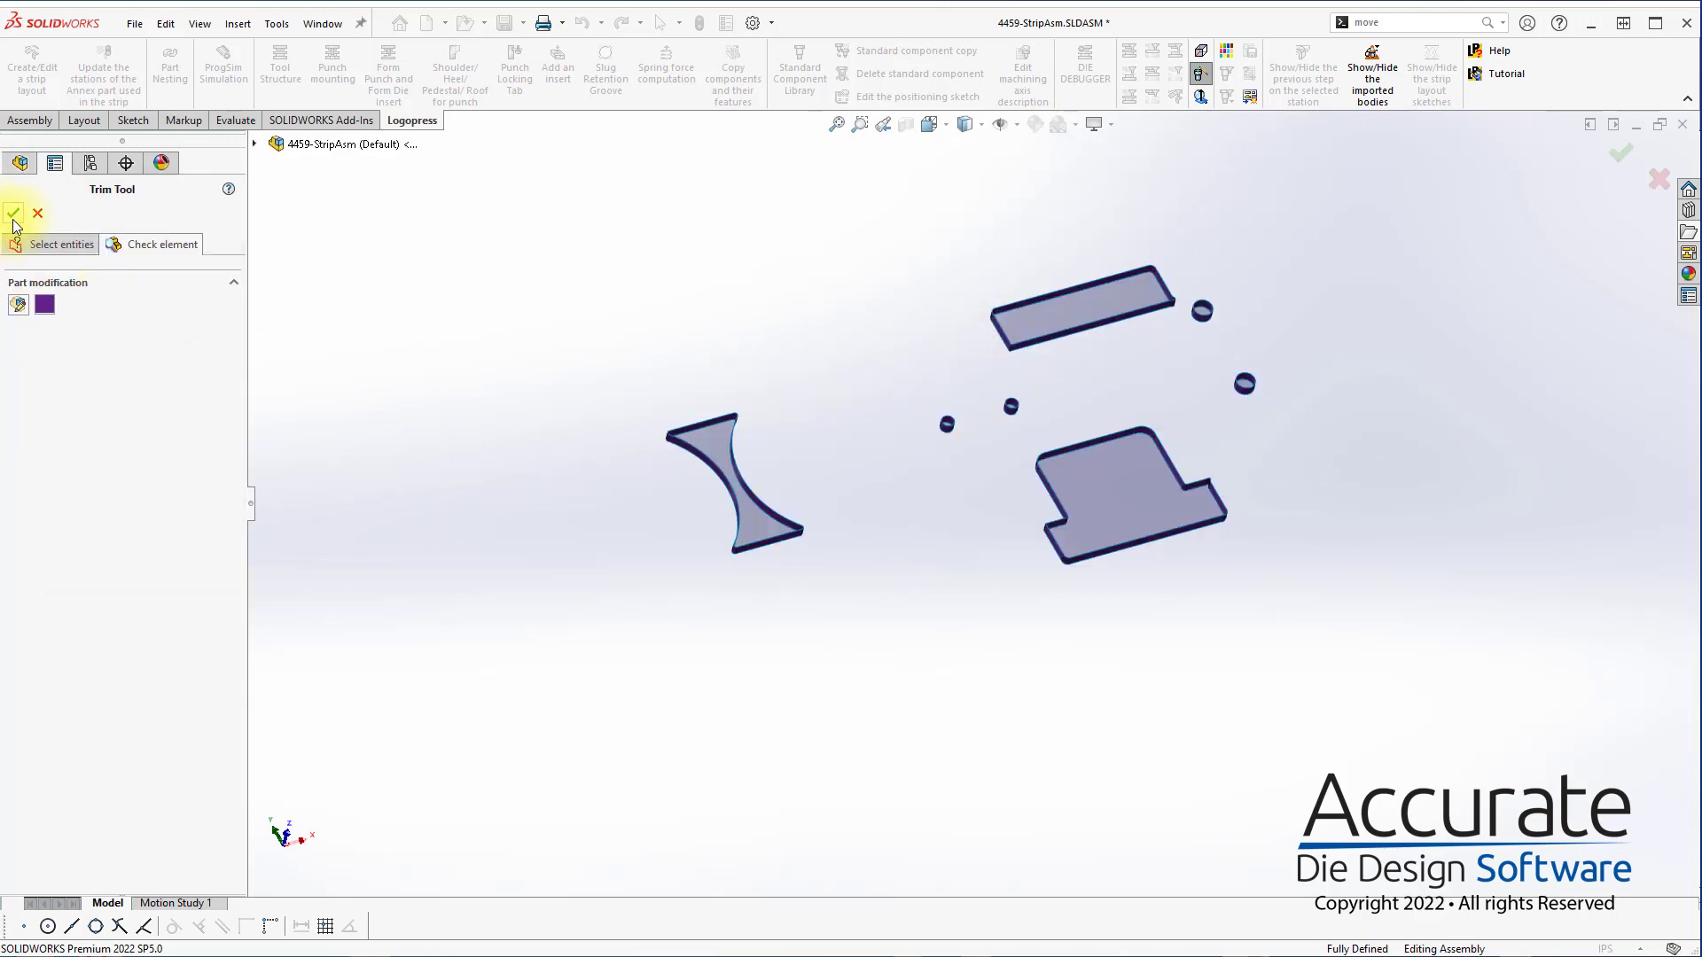
pyautogui.click(13, 215)
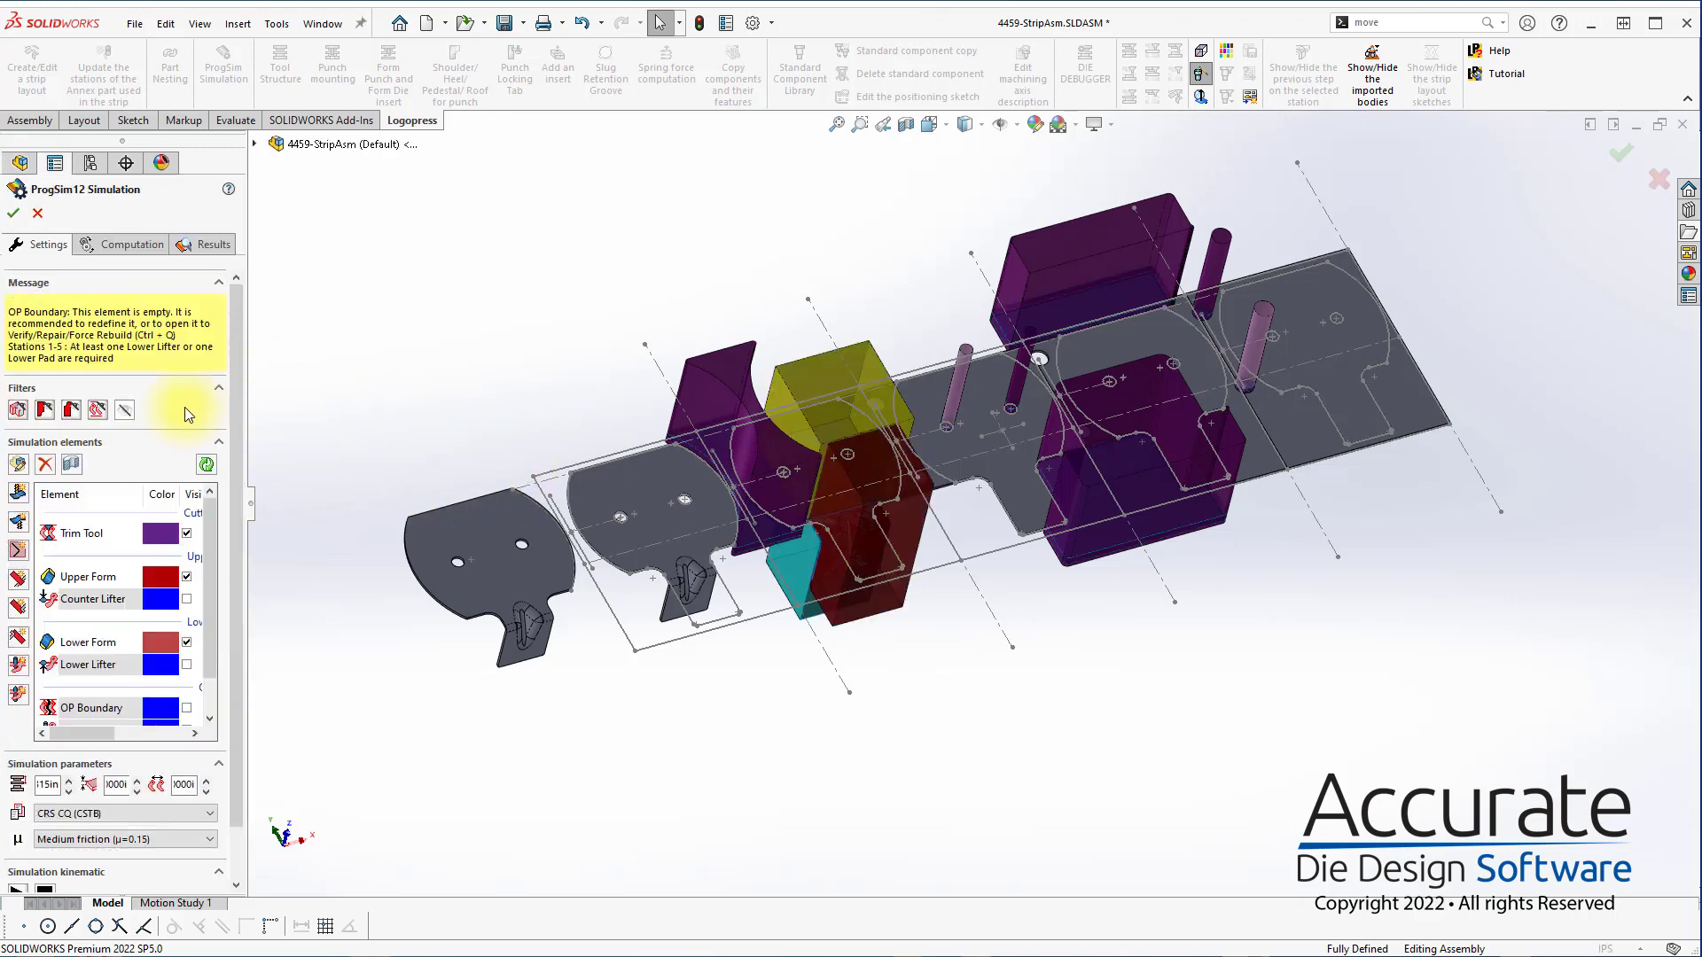
# Open the Upper Form element and remove the yellow form punch from its linked components
pyautogui.doubleClick(78, 578)
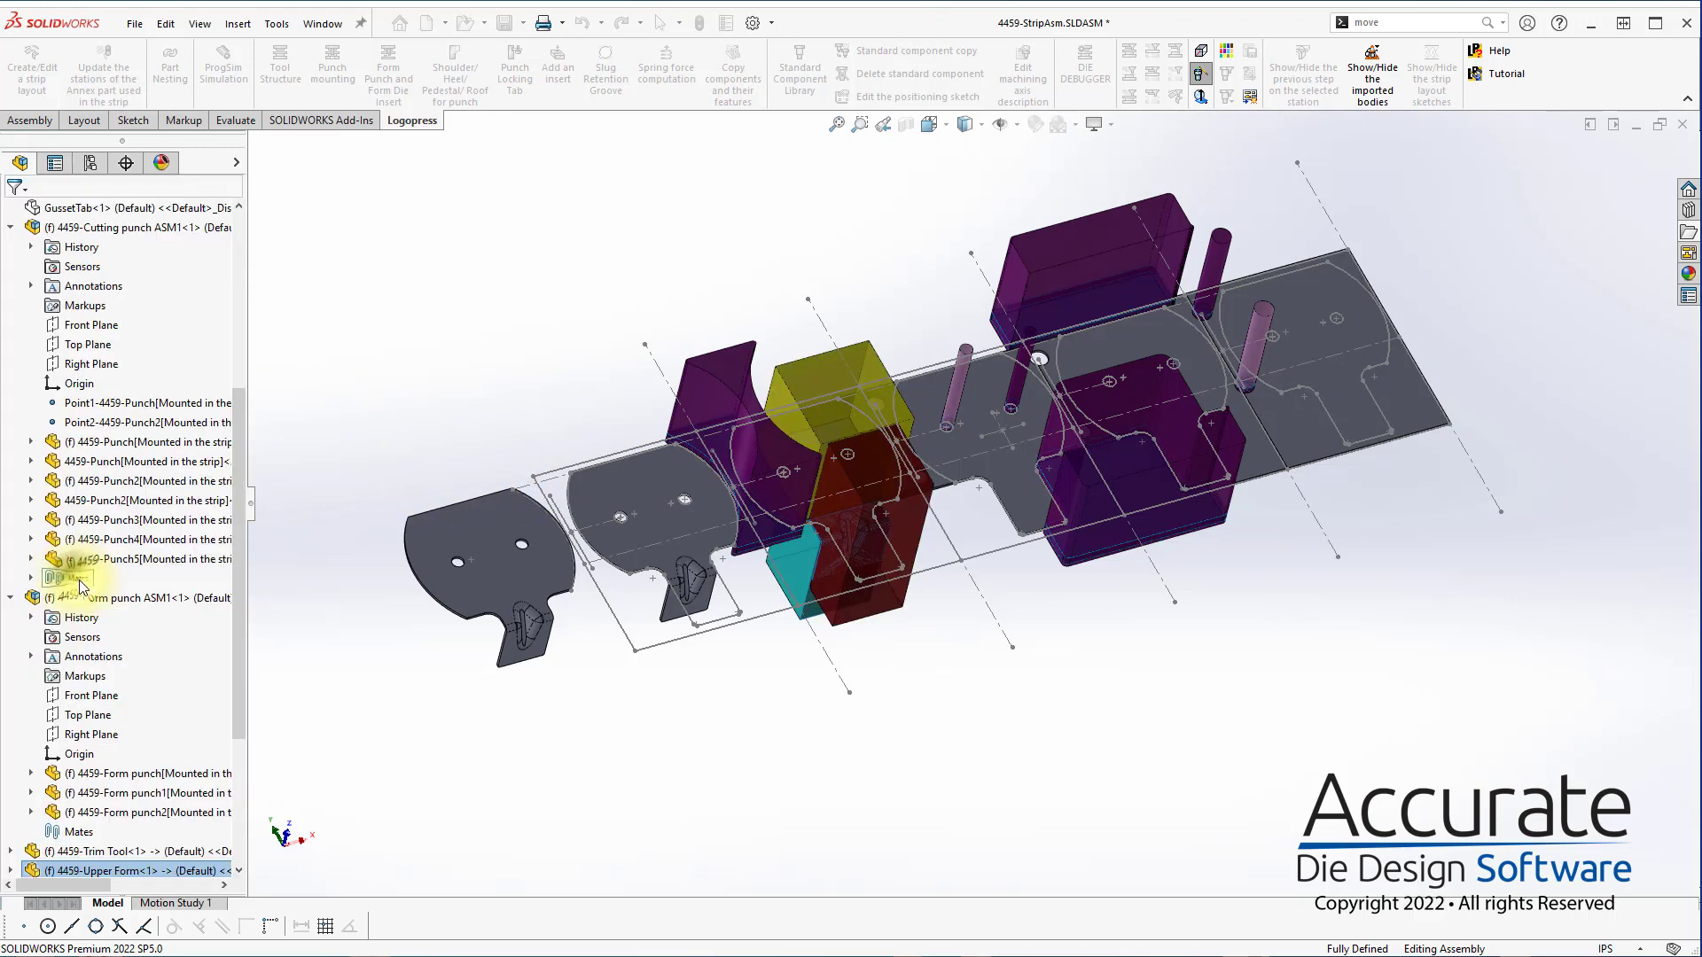
pyautogui.moveTo(876, 447); pyautogui.dragTo(874, 368, button='middle')
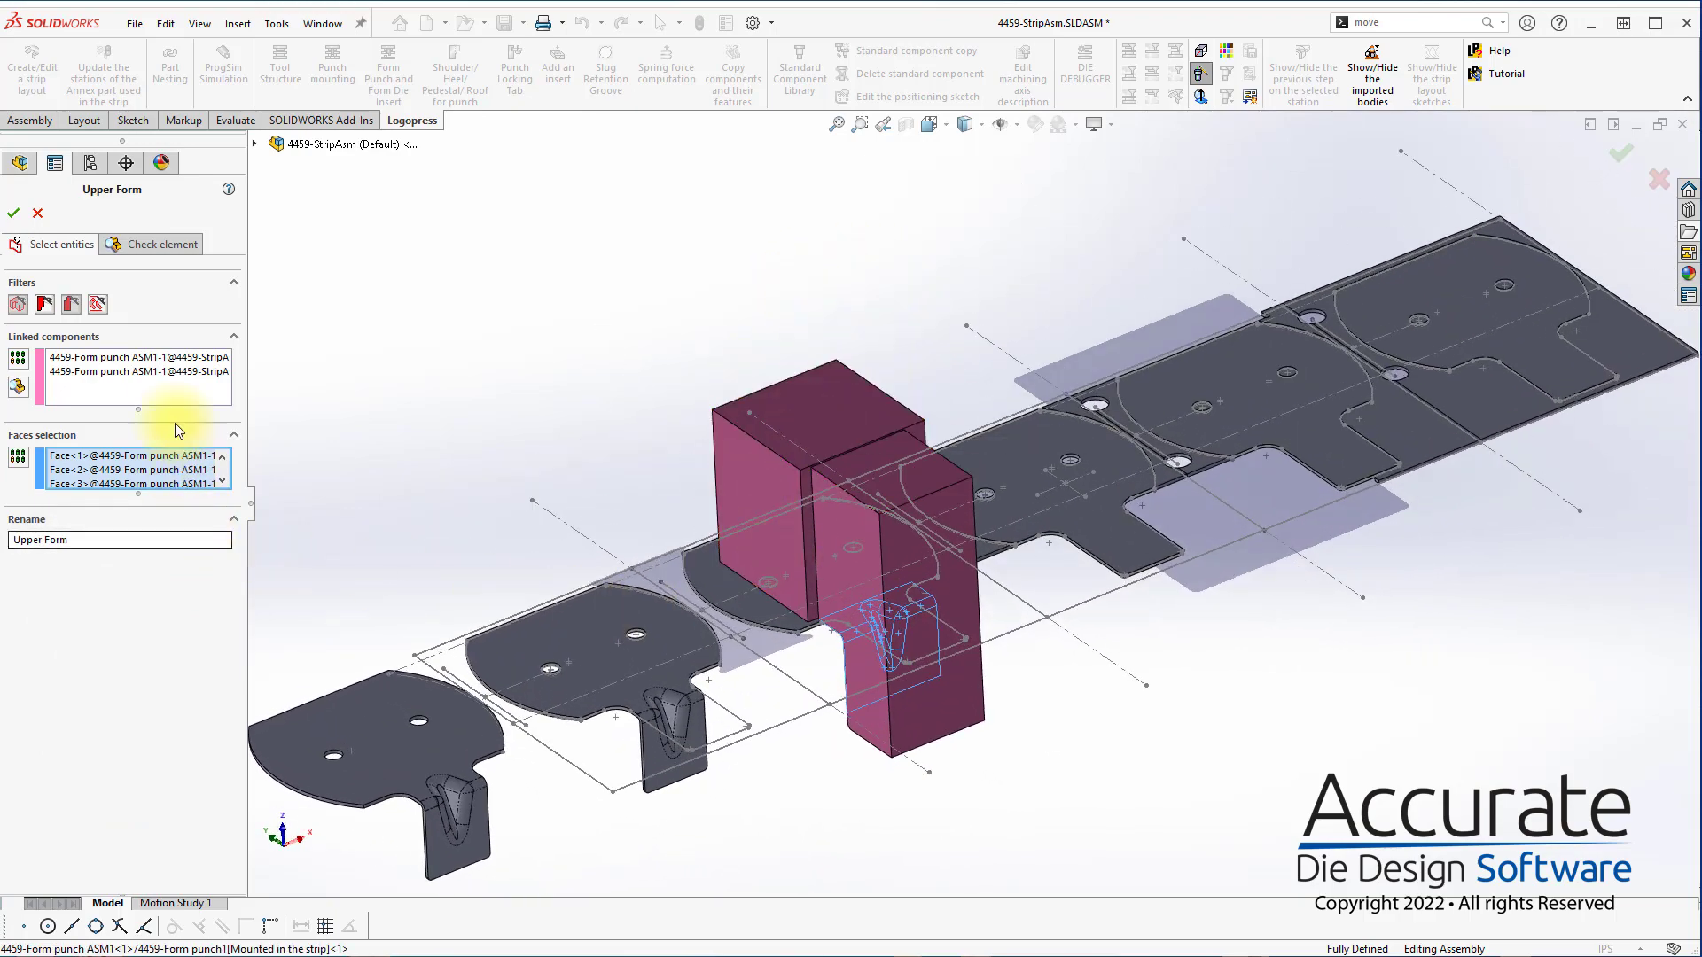
pyautogui.click(149, 379)
pyautogui.click(732, 413)
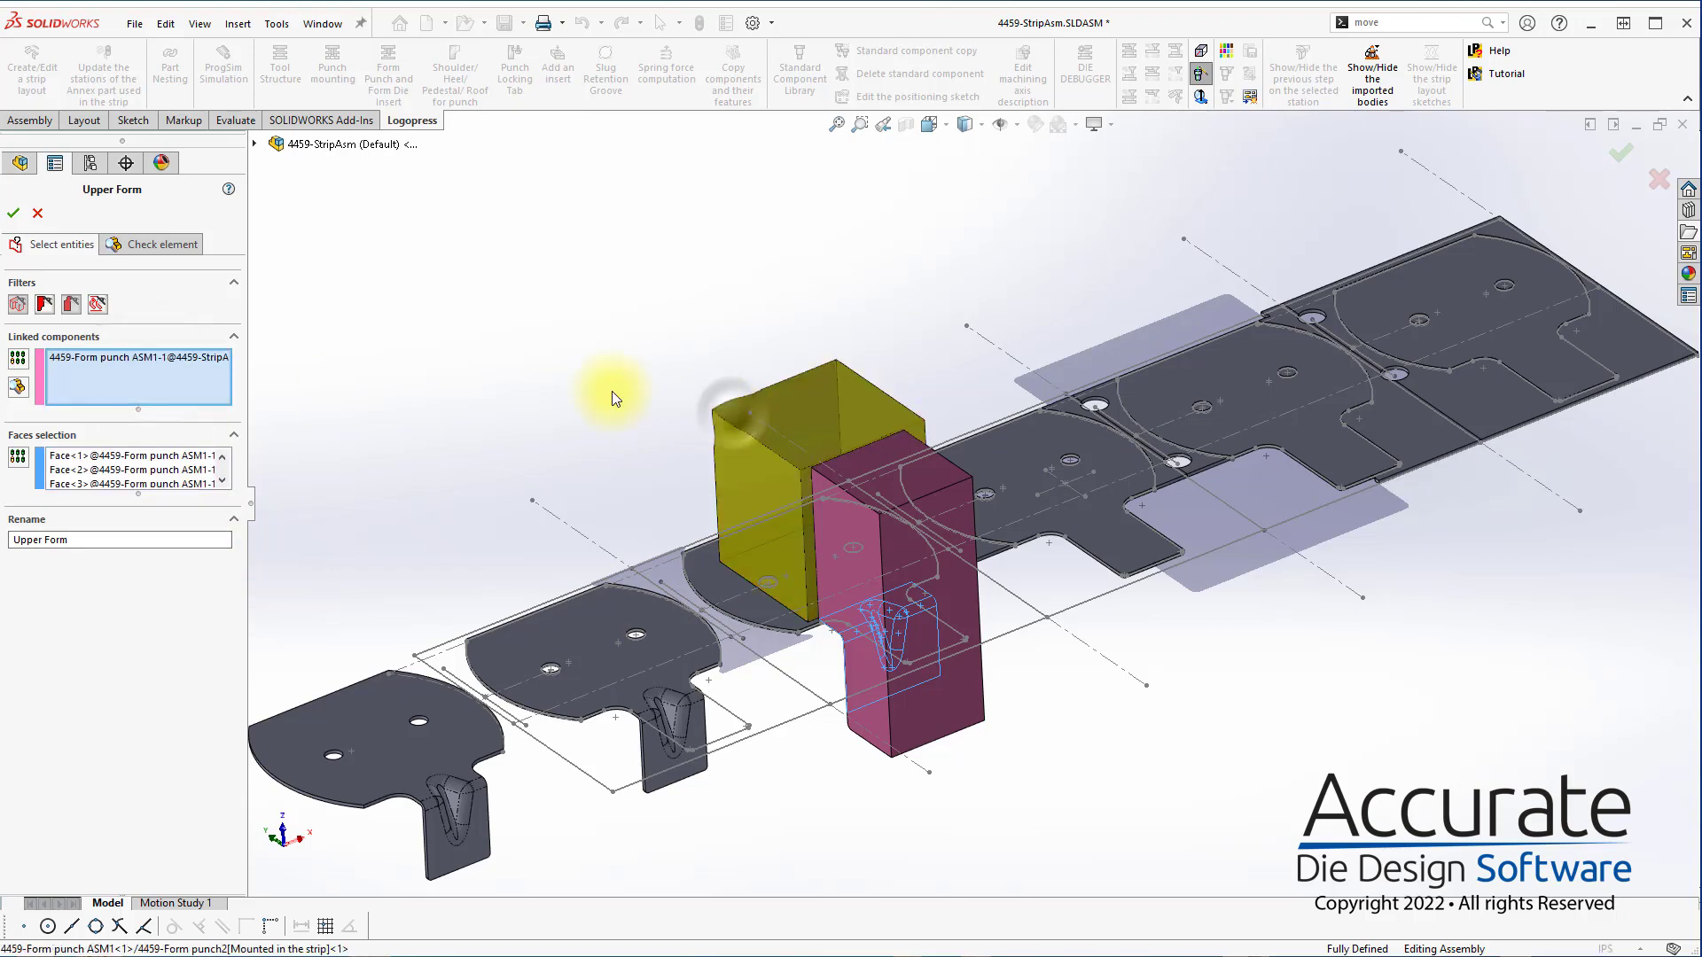
# Add the lower radius and bottom face of the dark red form punch to the Upper Form face selection, then check and accept the element
pyautogui.scroll(-2, 989, 702)
pyautogui.moveTo(877, 624); pyautogui.dragTo(1020, 292, button='middle')
pyautogui.click(133, 474)
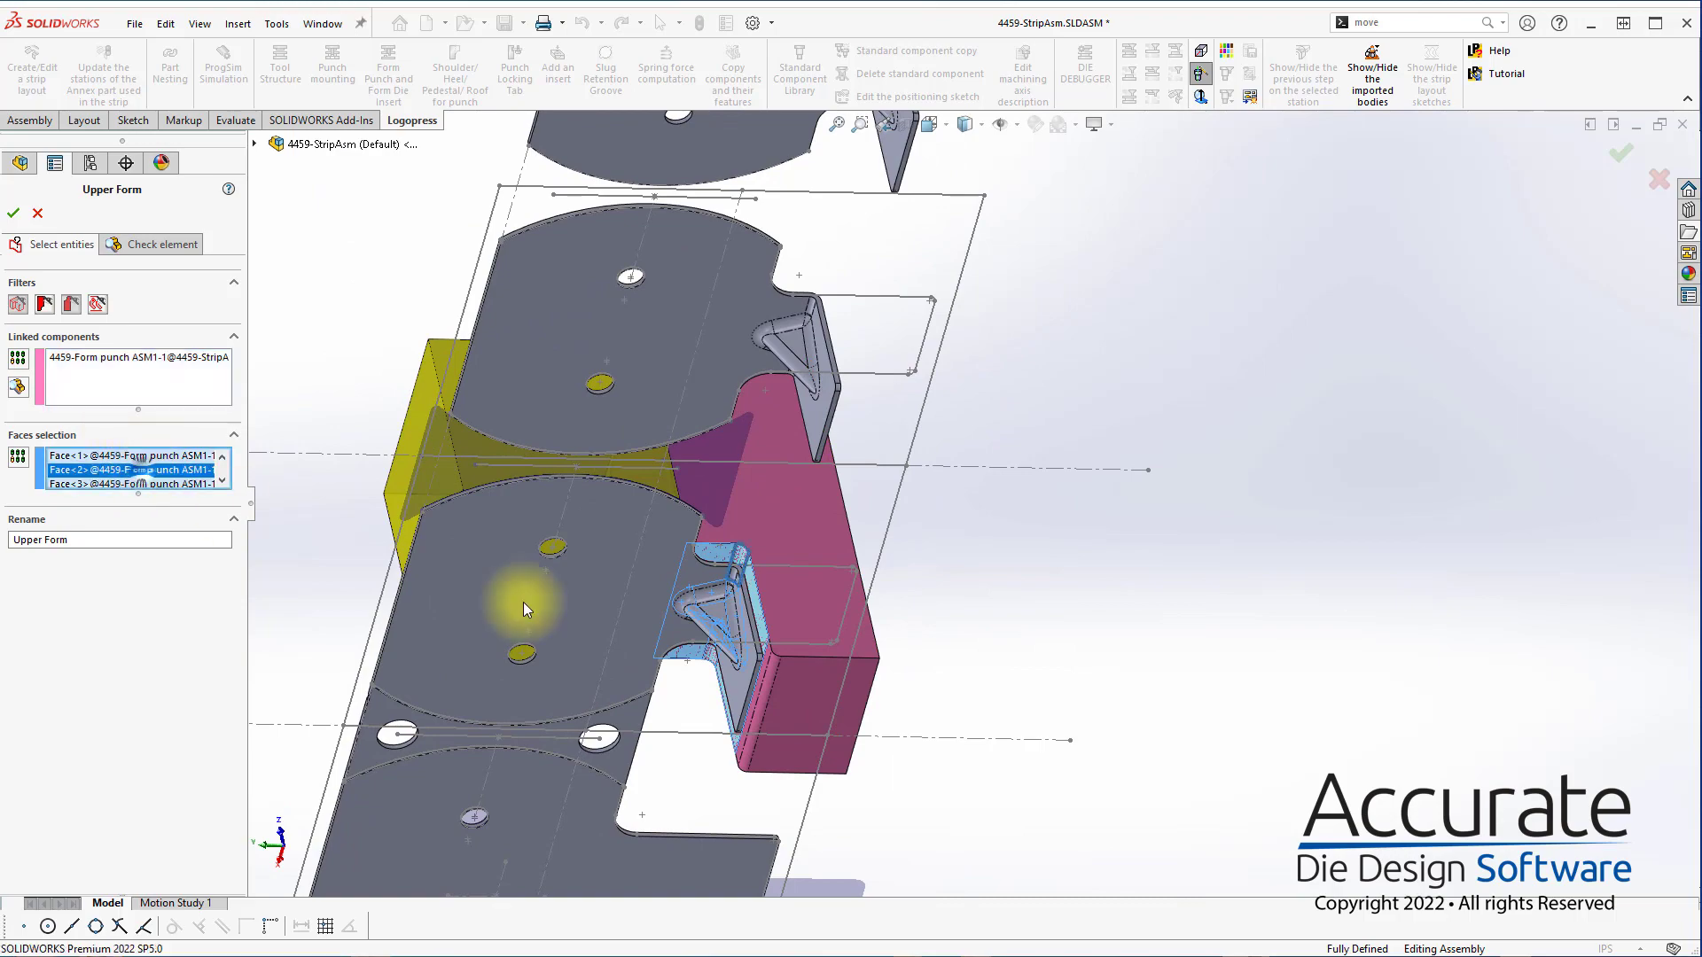
pyautogui.scroll(-5, 779, 655)
pyautogui.click(817, 574)
pyautogui.click(889, 593)
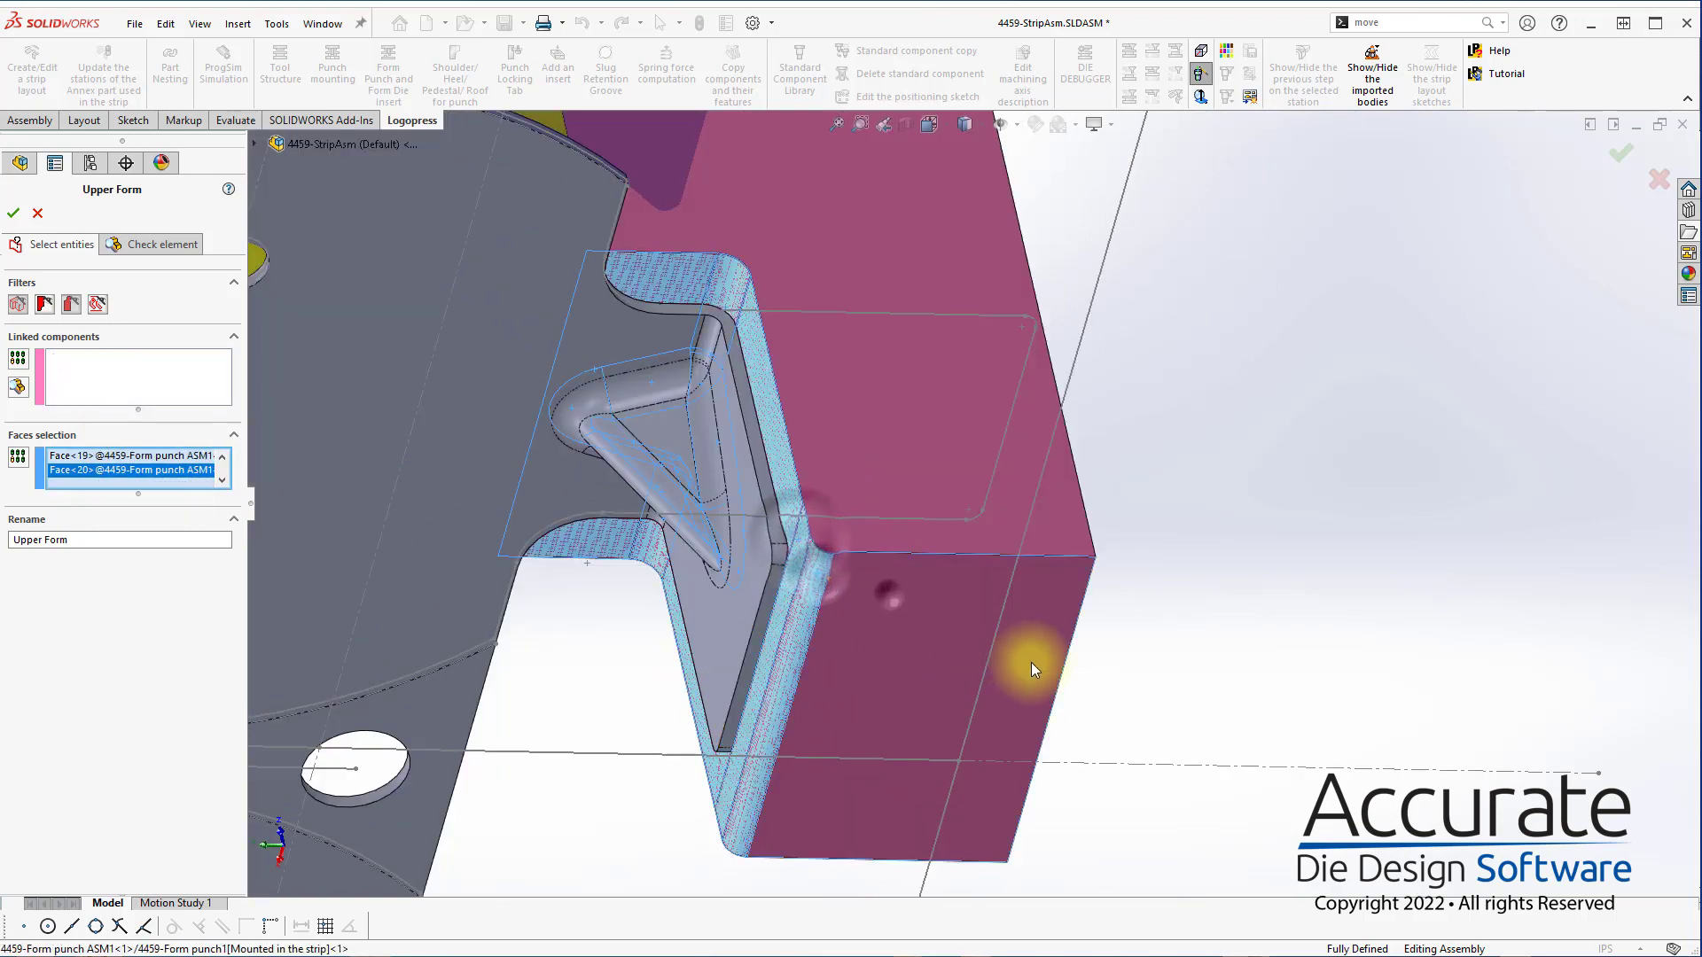
pyautogui.scroll(-4, 830, 524)
pyautogui.moveTo(830, 524); pyautogui.dragTo(771, 780, button='middle')
pyautogui.scroll(8, 770, 780)
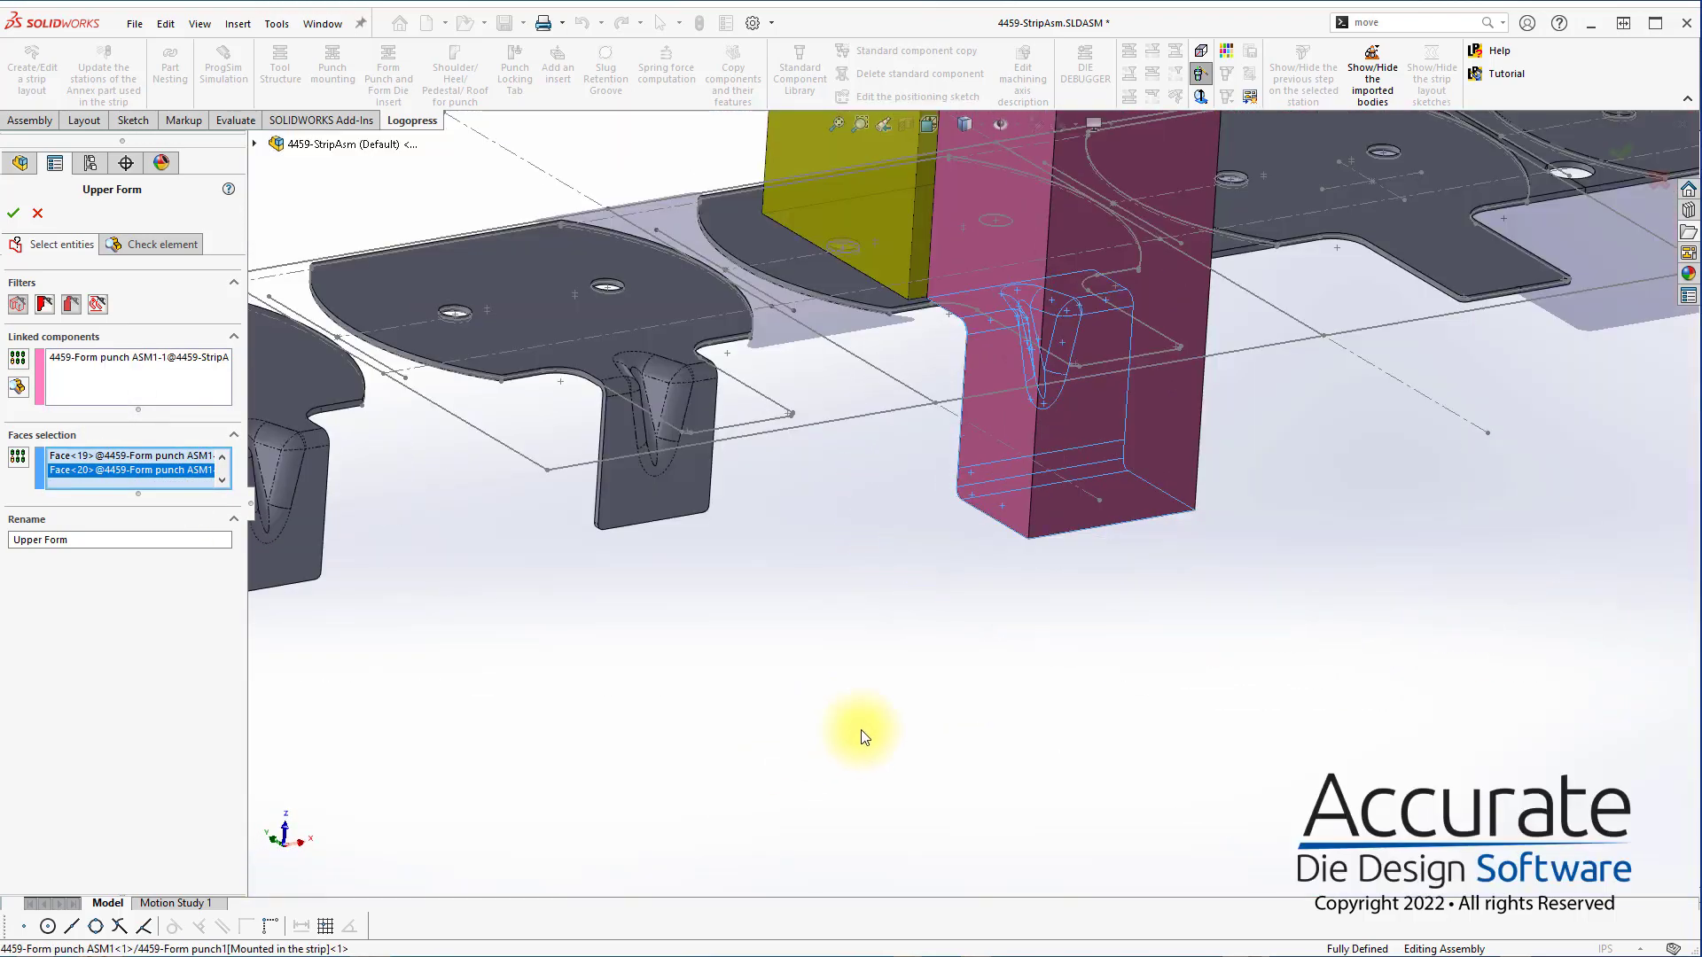
pyautogui.click(125, 245)
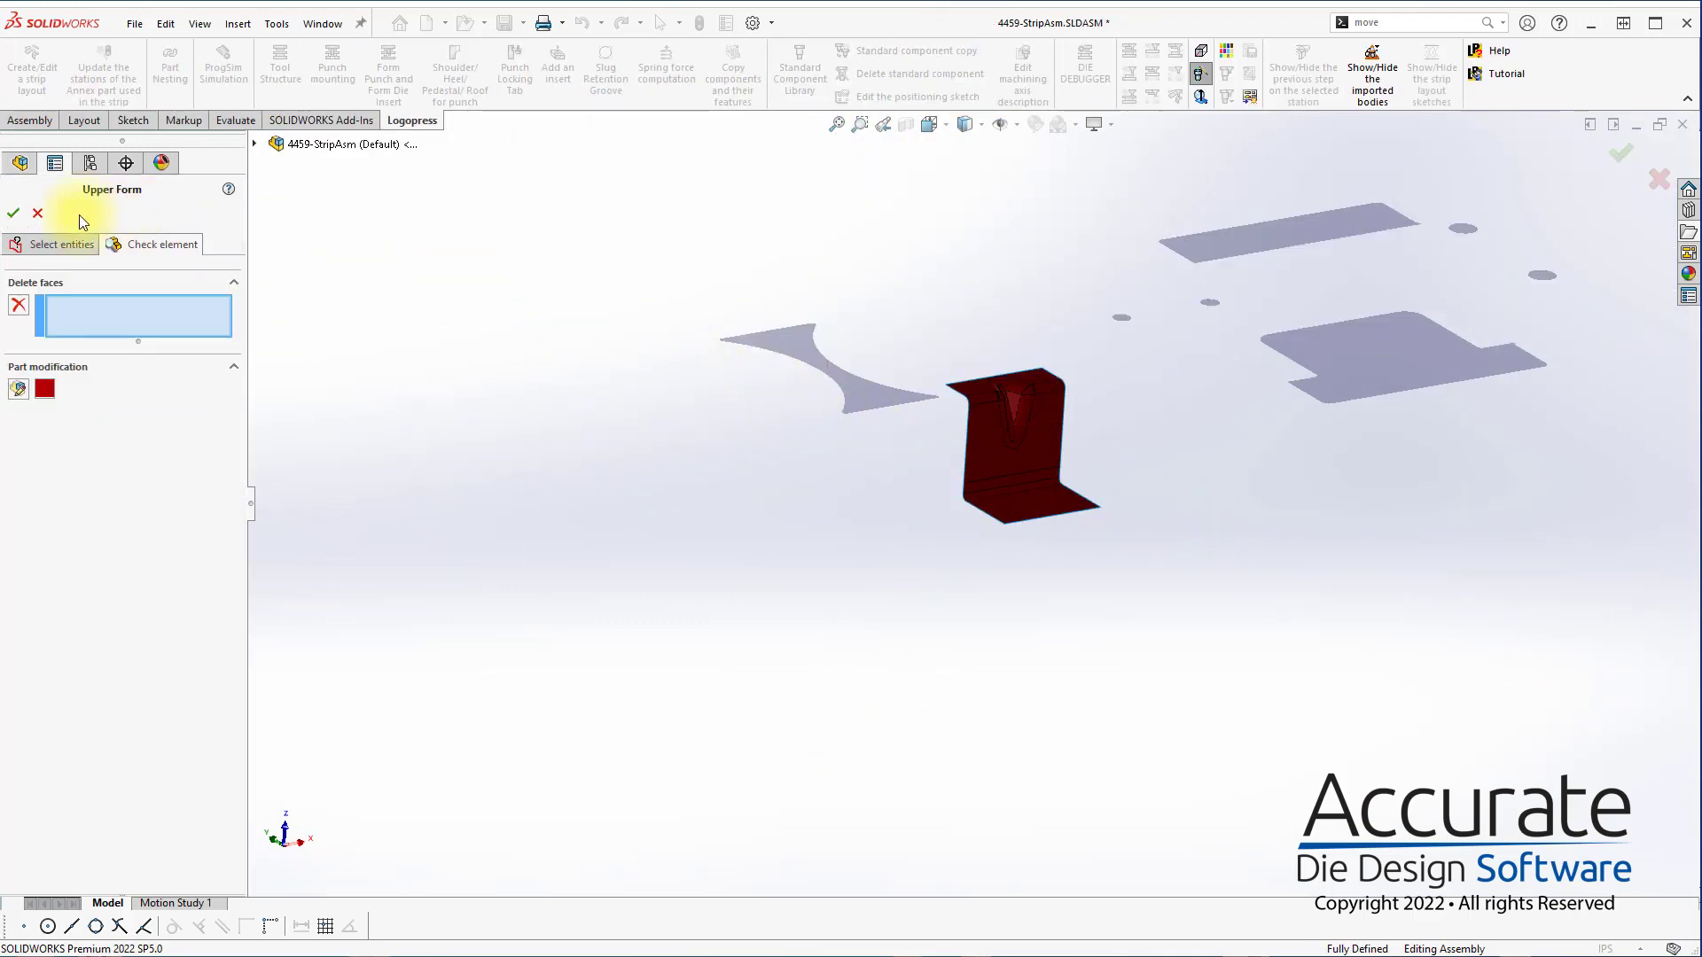
pyautogui.click(15, 215)
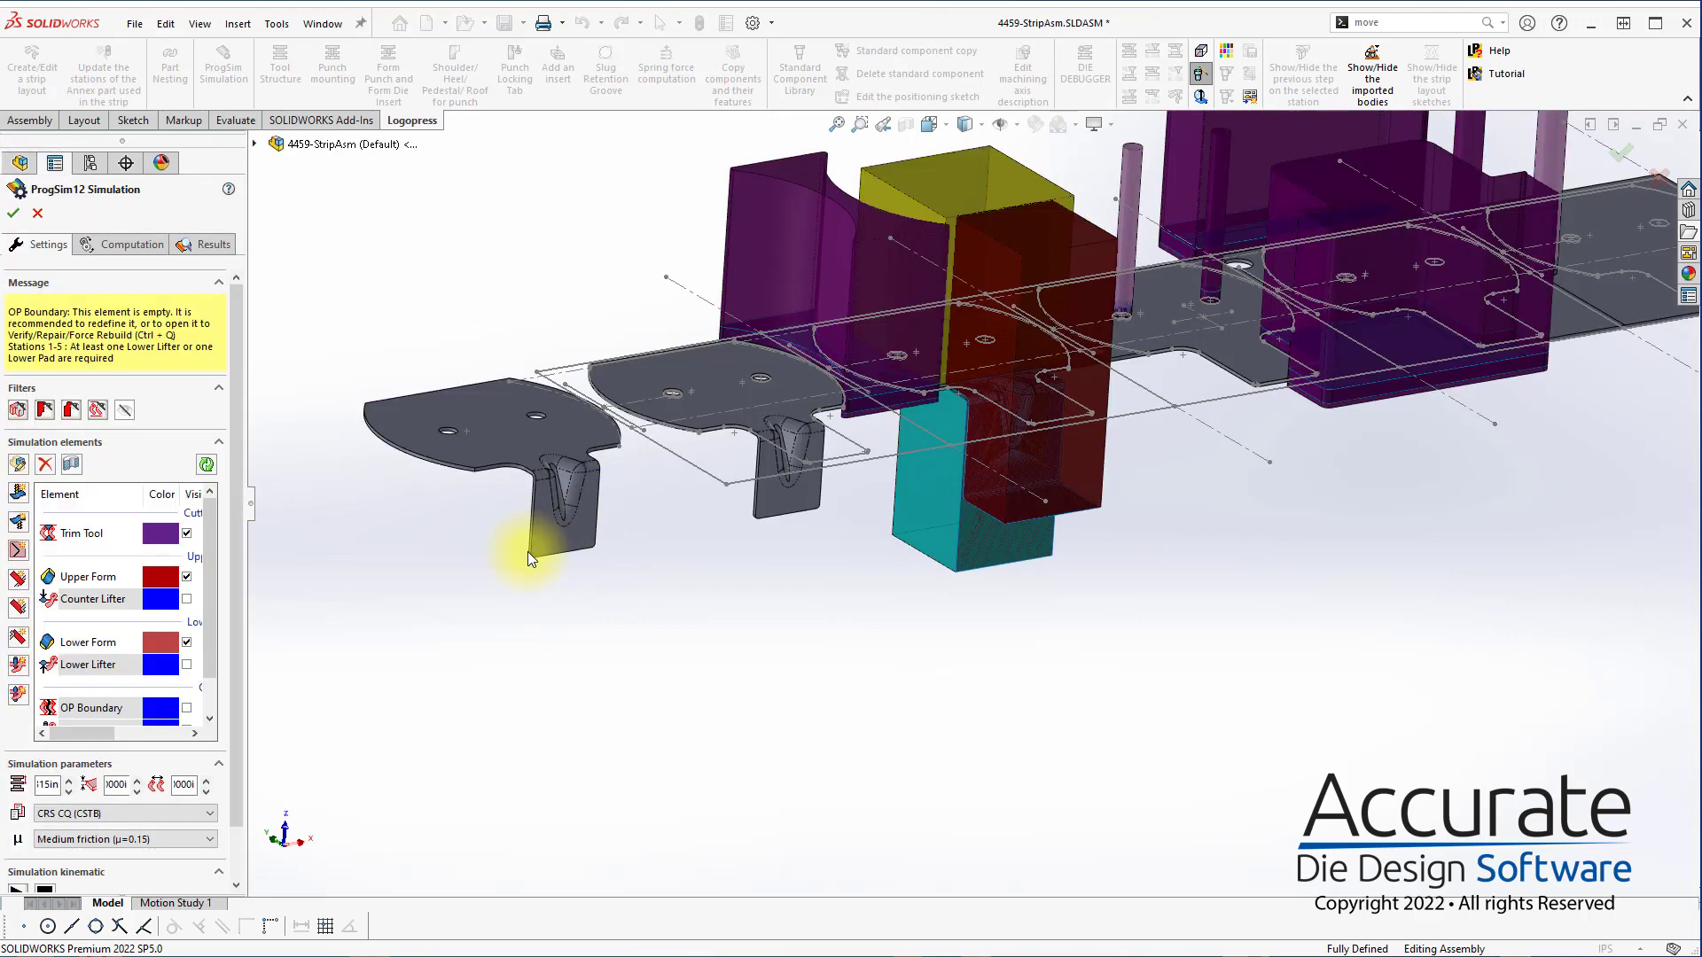
# Start the Counter Lifter element under its default name and sketch a rectangle of about 23.4 by 2.67 in over the strip, above the tabs
pyautogui.doubleClick(94, 600)
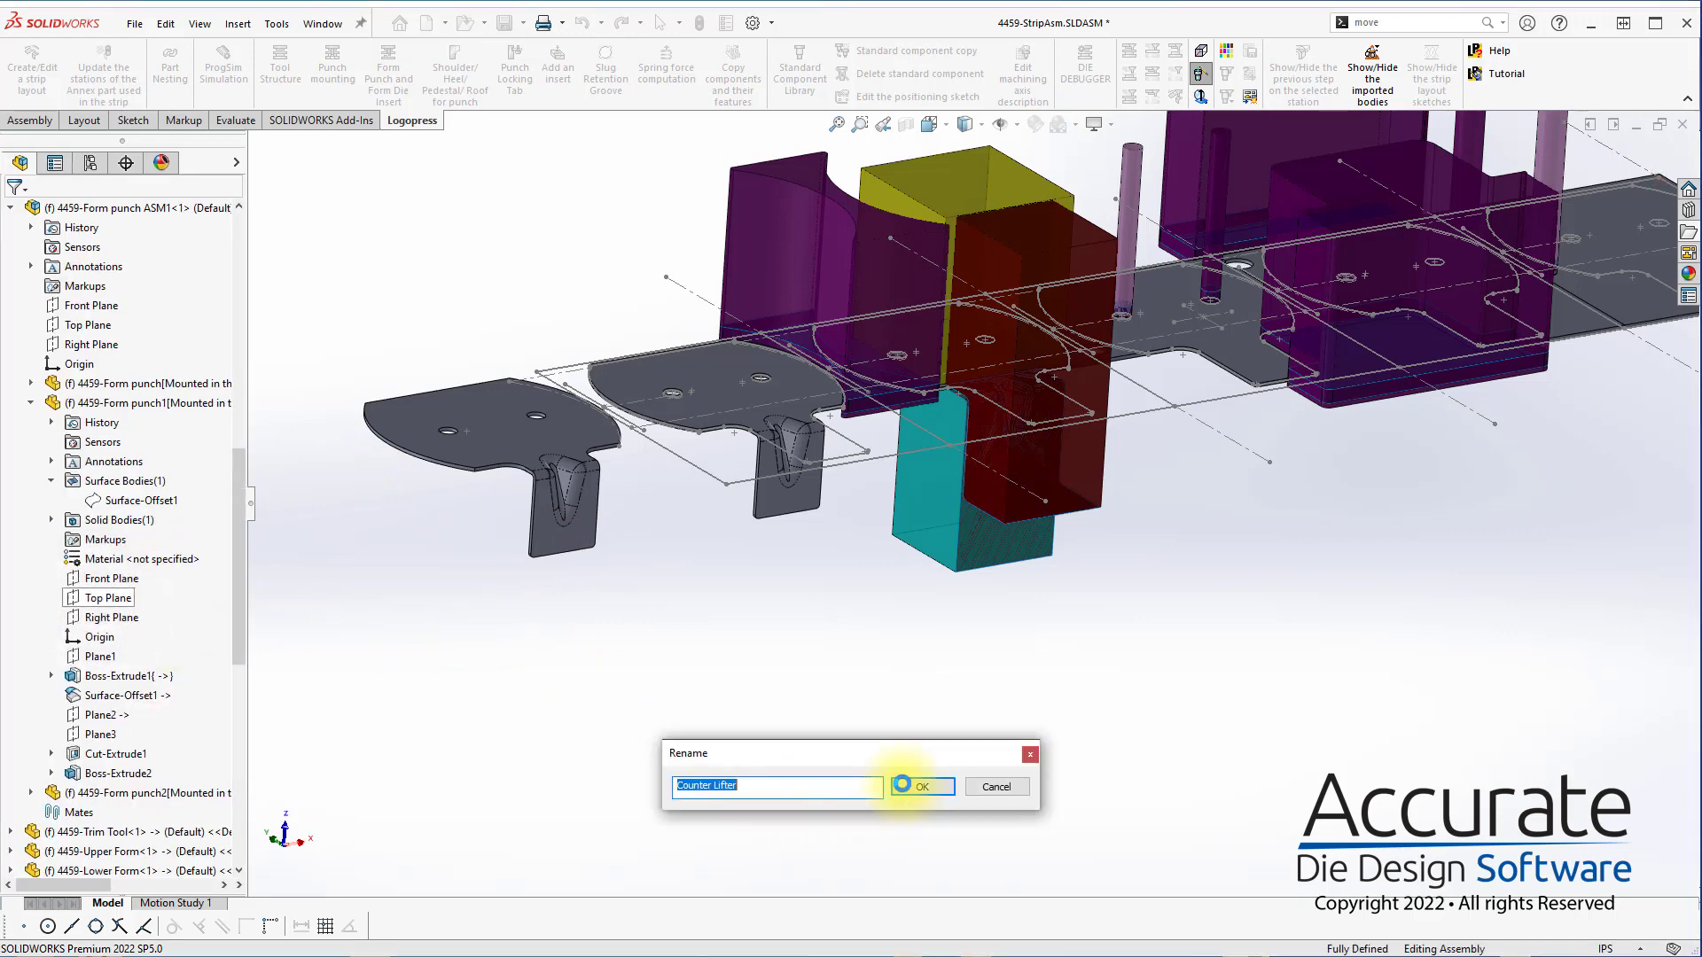
pyautogui.click(901, 785)
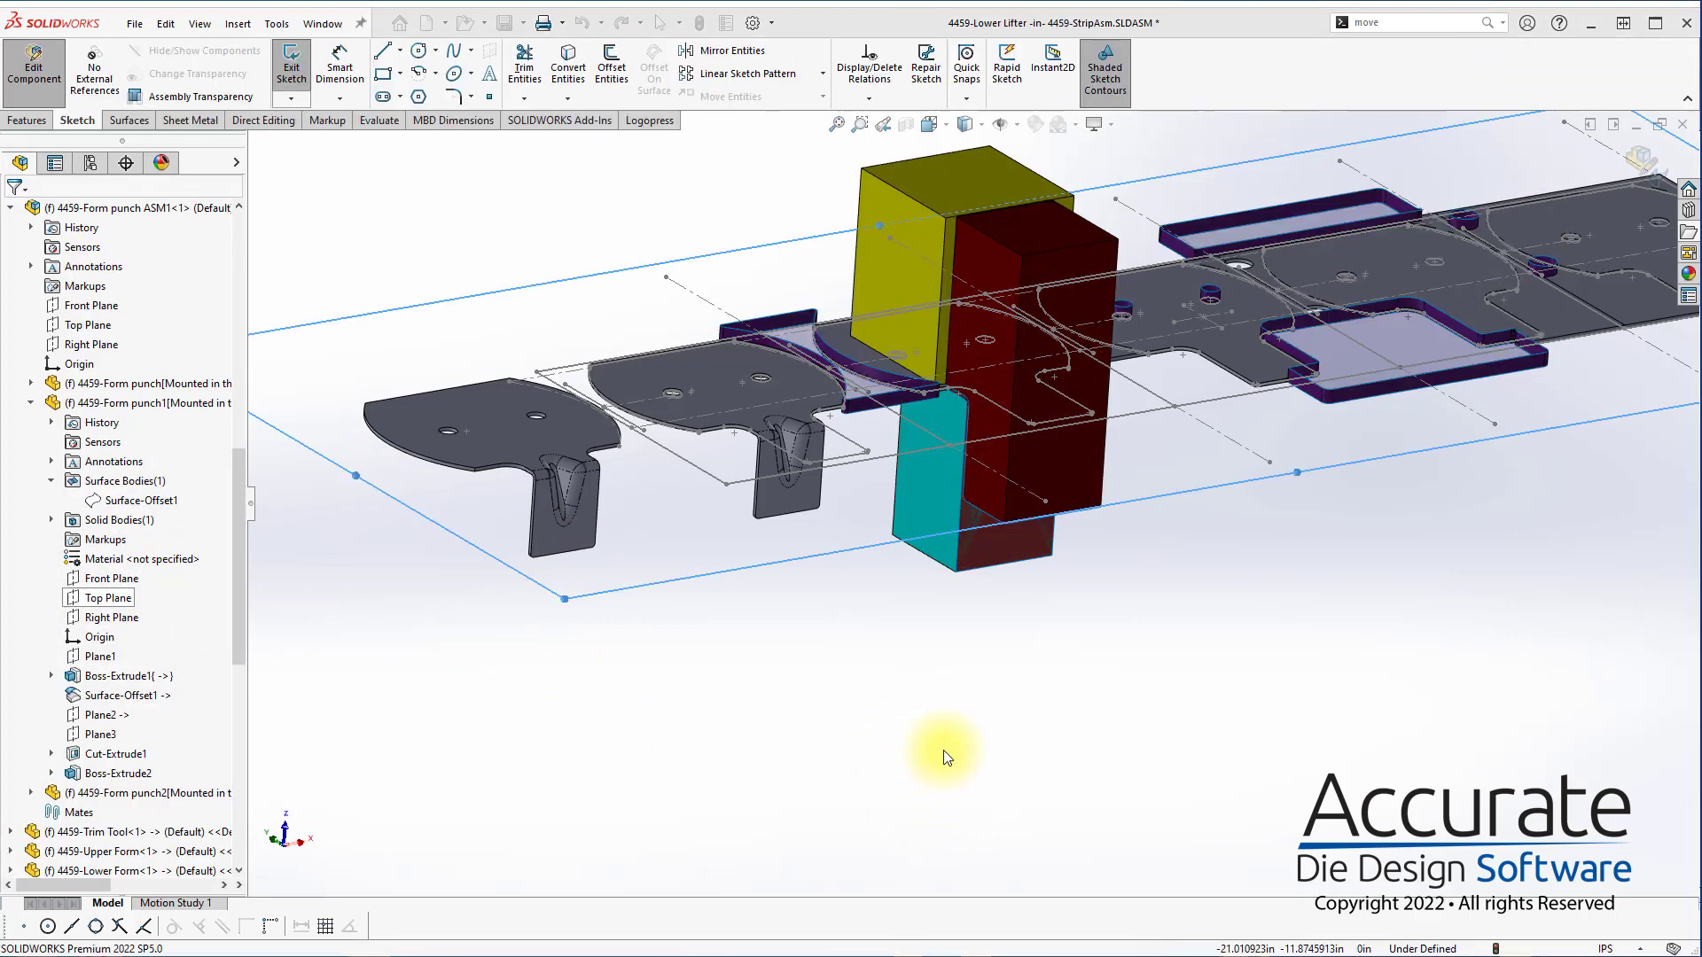
pyautogui.press('s')
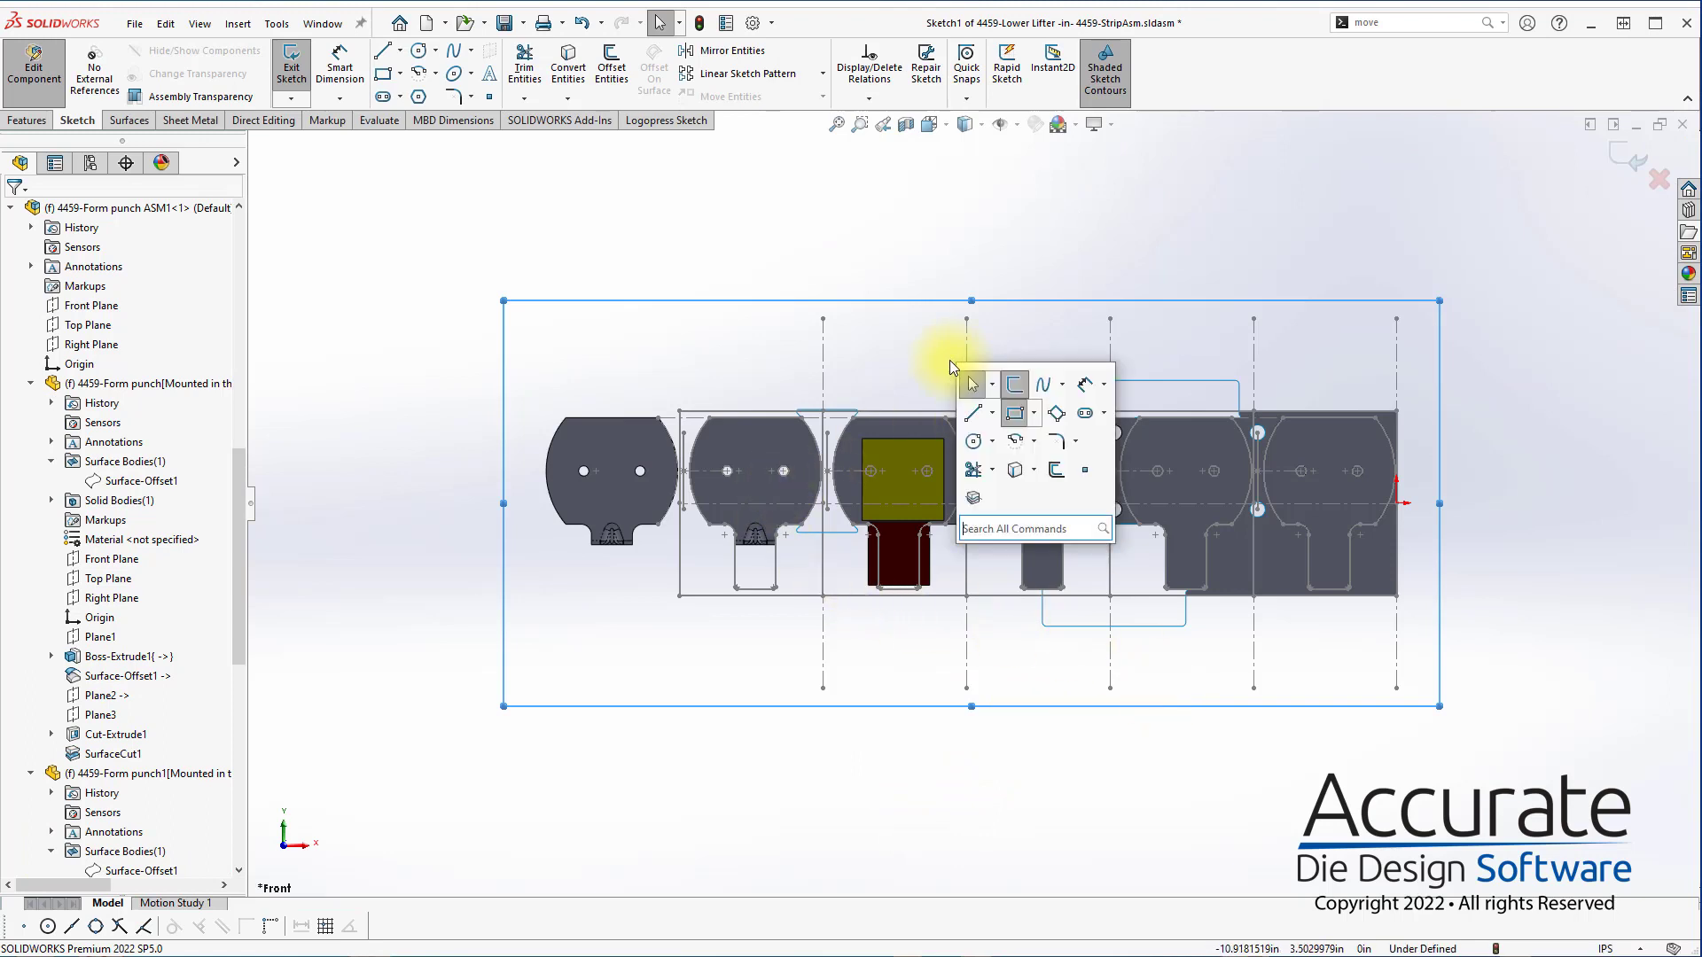
pyautogui.click(1014, 412)
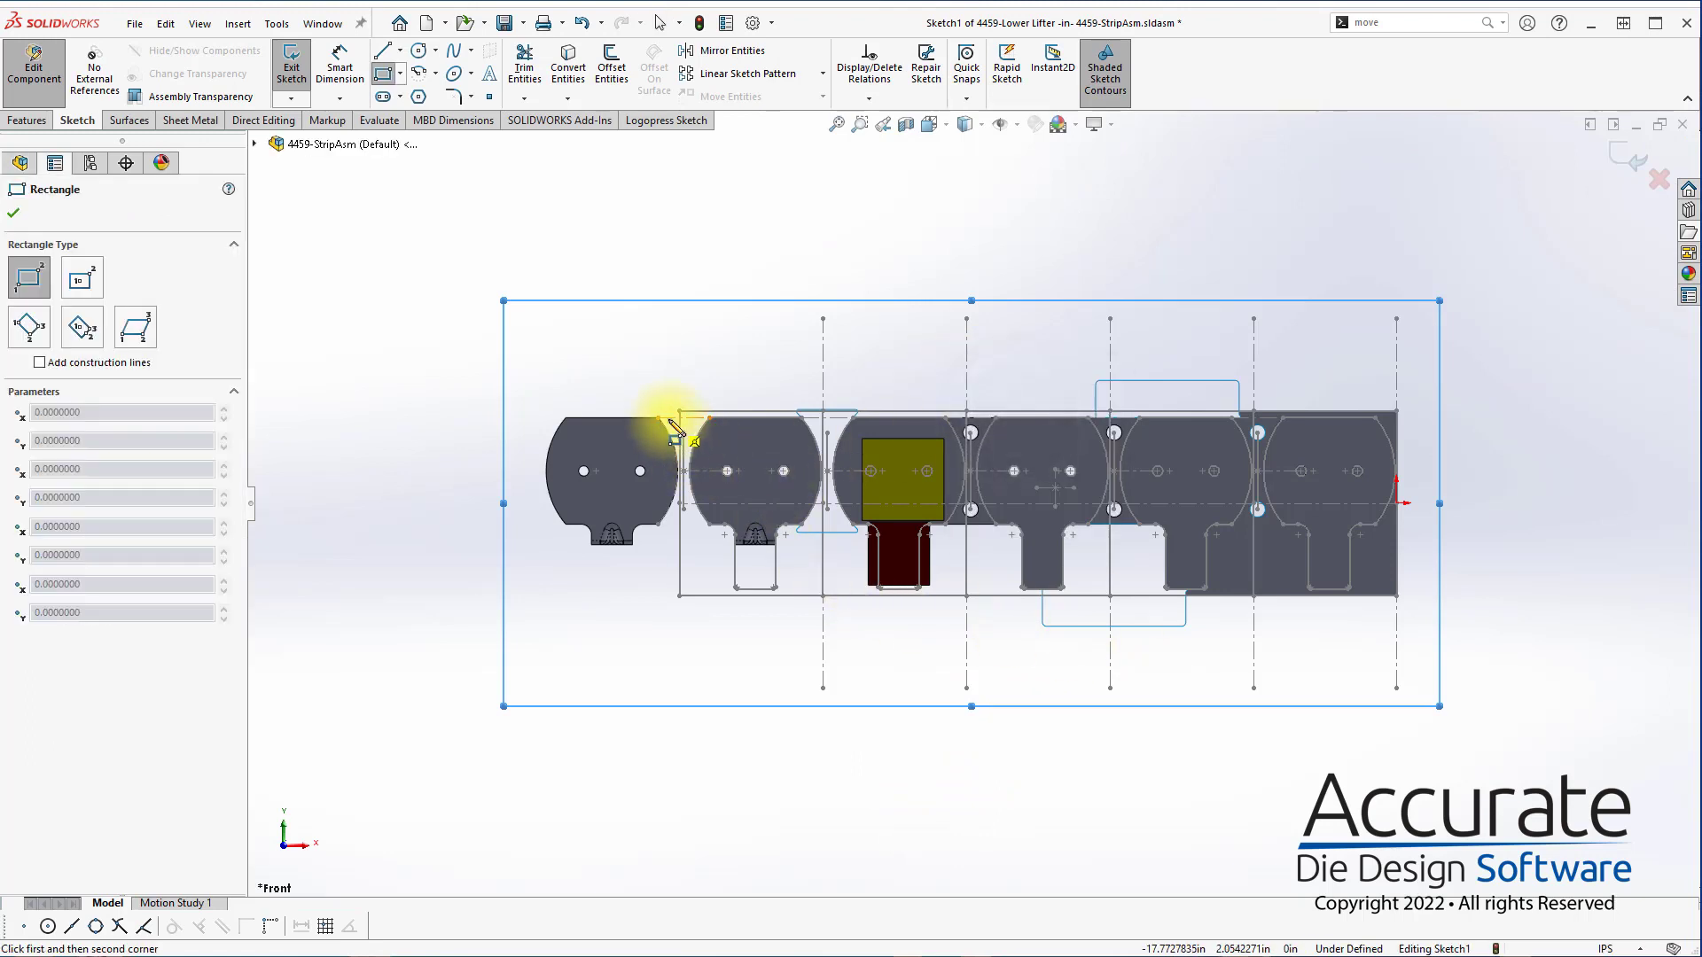
pyautogui.click(520, 413)
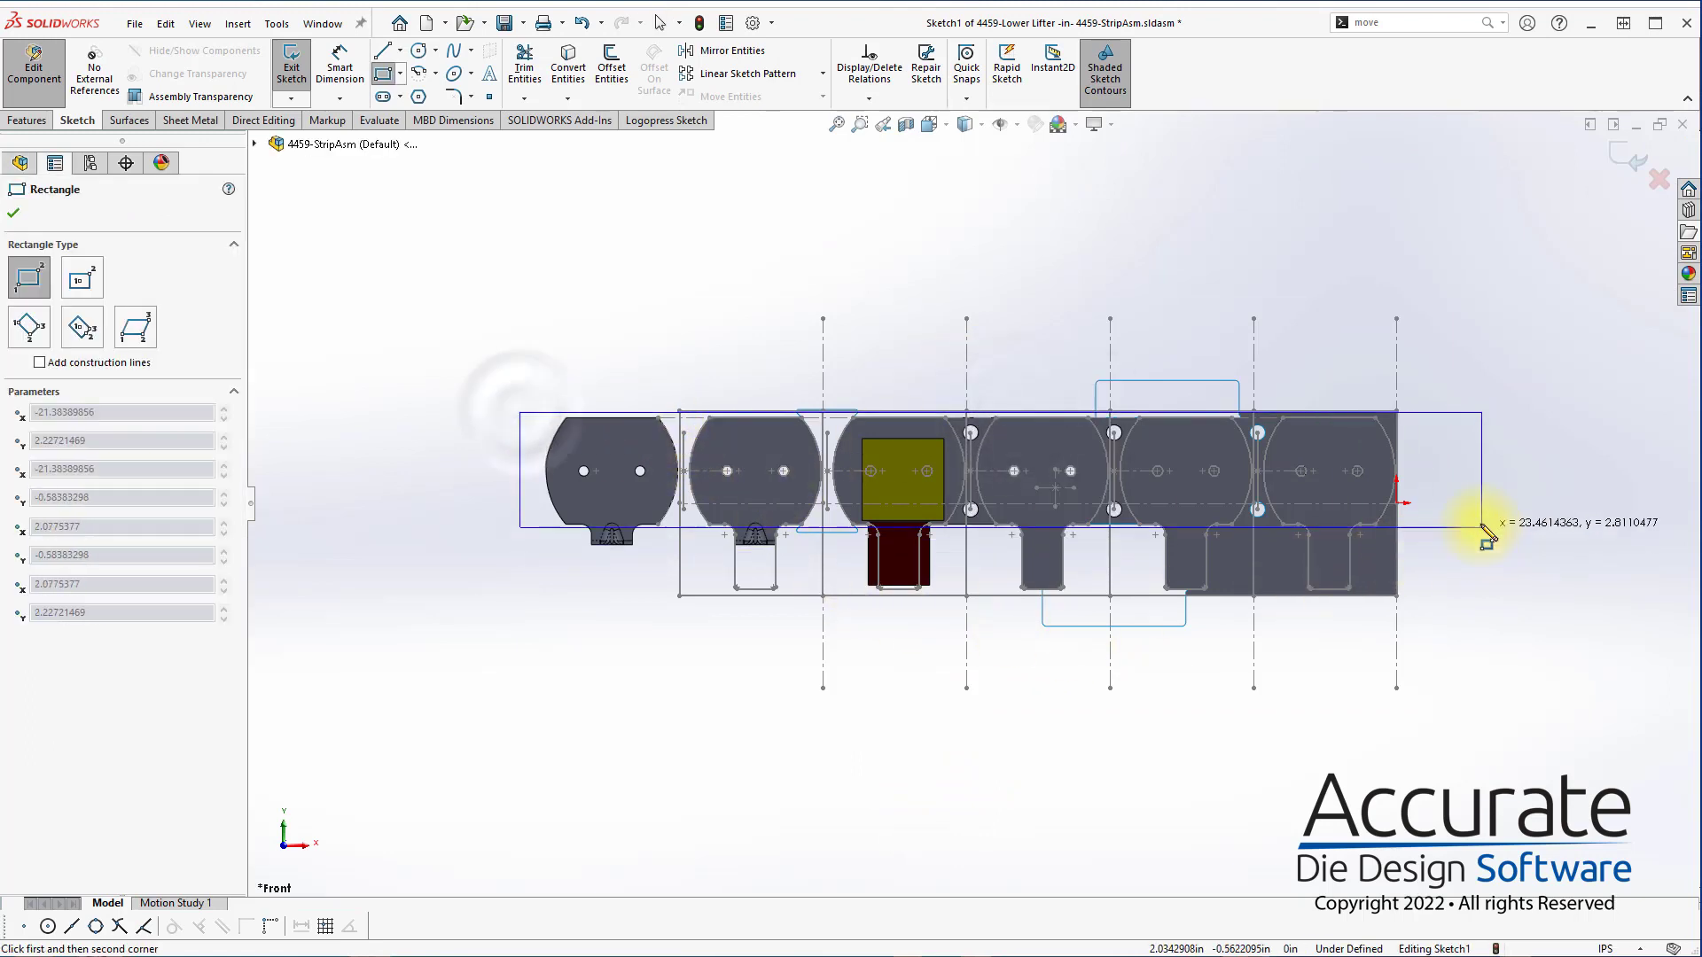
pyautogui.click(1479, 519)
pyautogui.press('Escape')
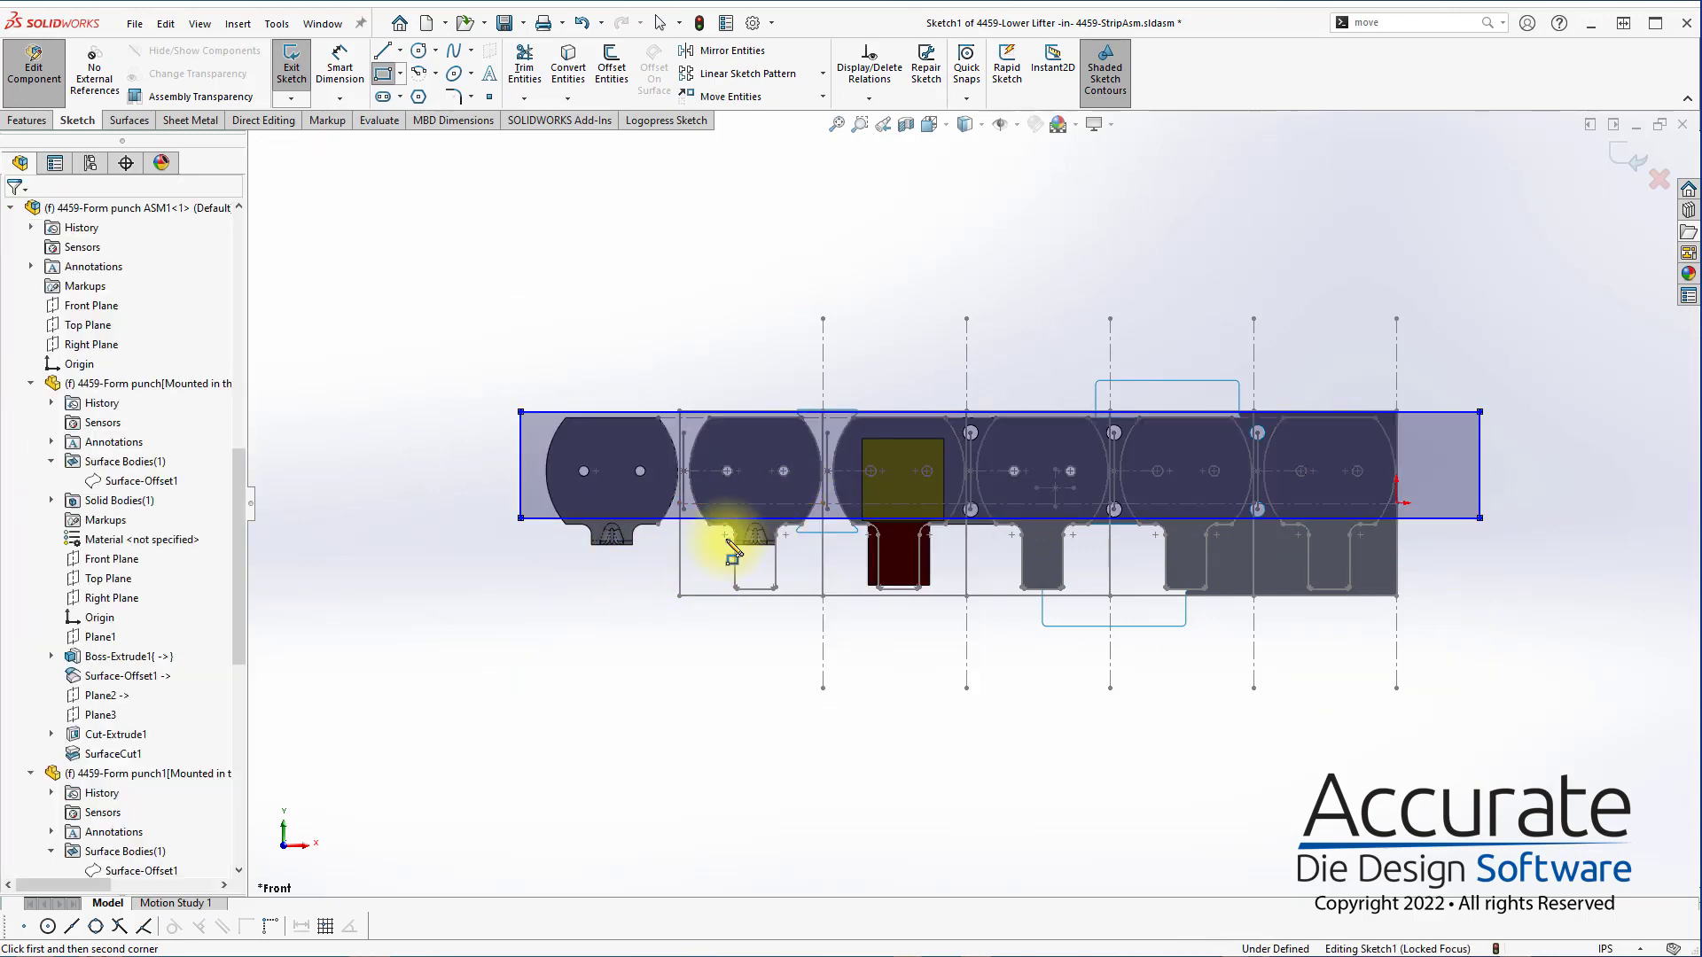
# Shorten the lifter rectangle by moving its end edges inward to just past the strip layout's first and last pitch lines, and finish the sketch
pyautogui.scroll(-2, 709, 523)
pyautogui.scroll(-5, 805, 529)
pyautogui.click(1060, 529)
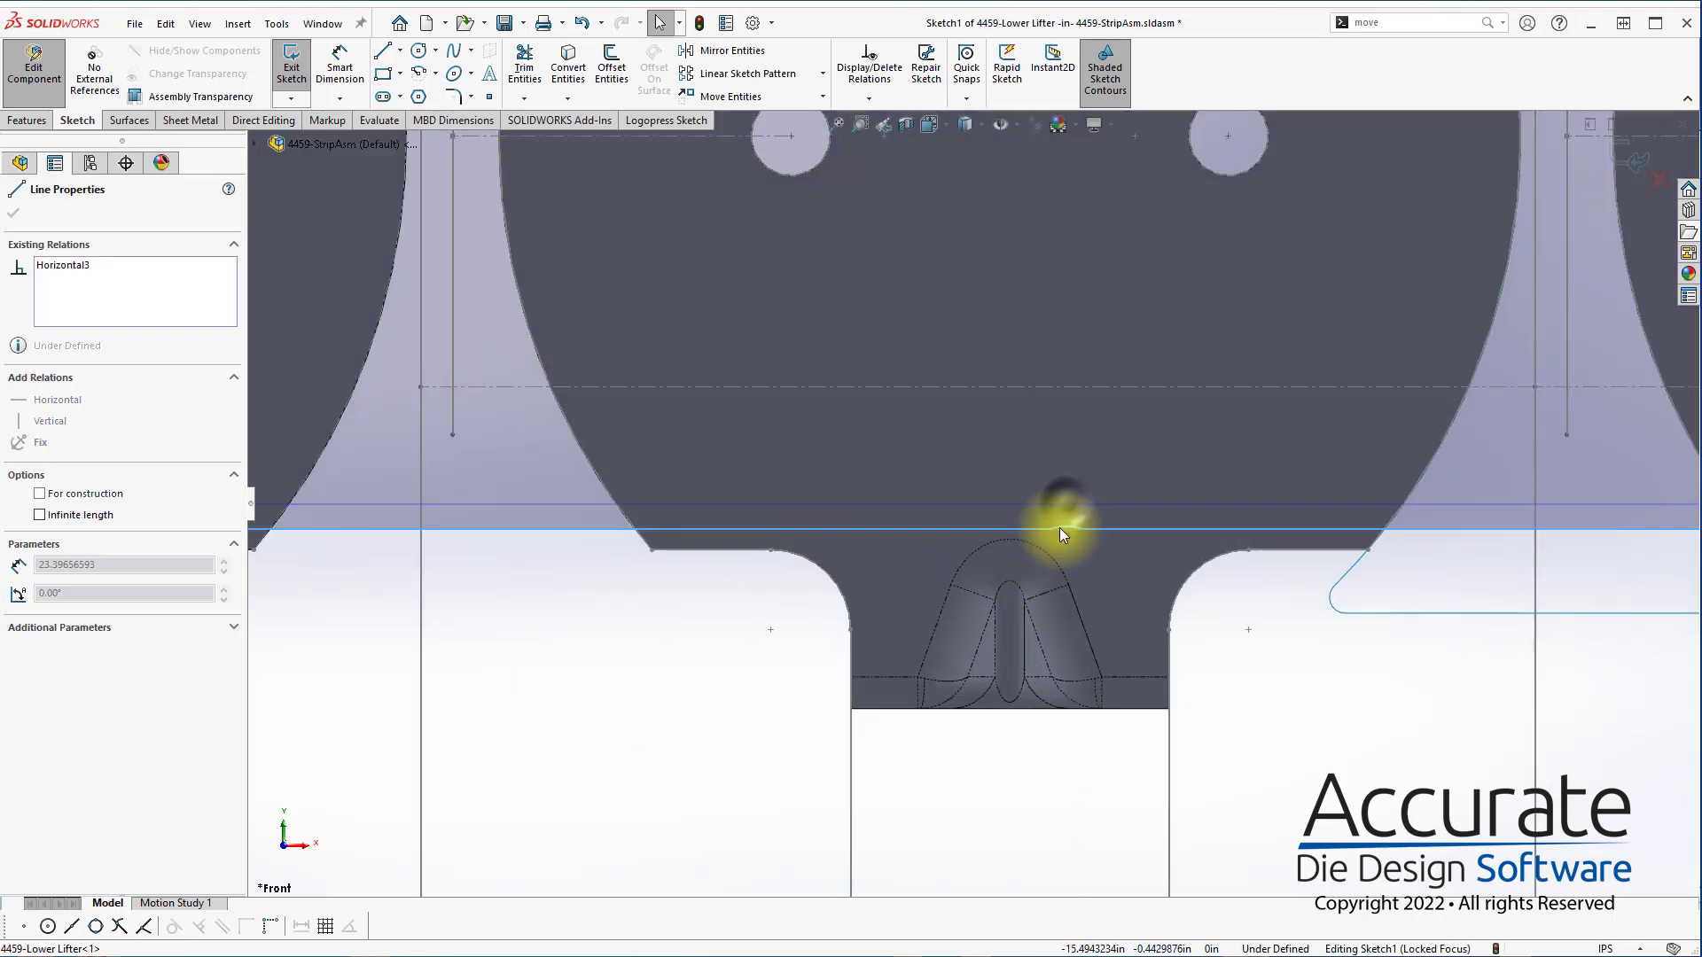
pyautogui.scroll(8, 1208, 599)
pyautogui.press('Escape')
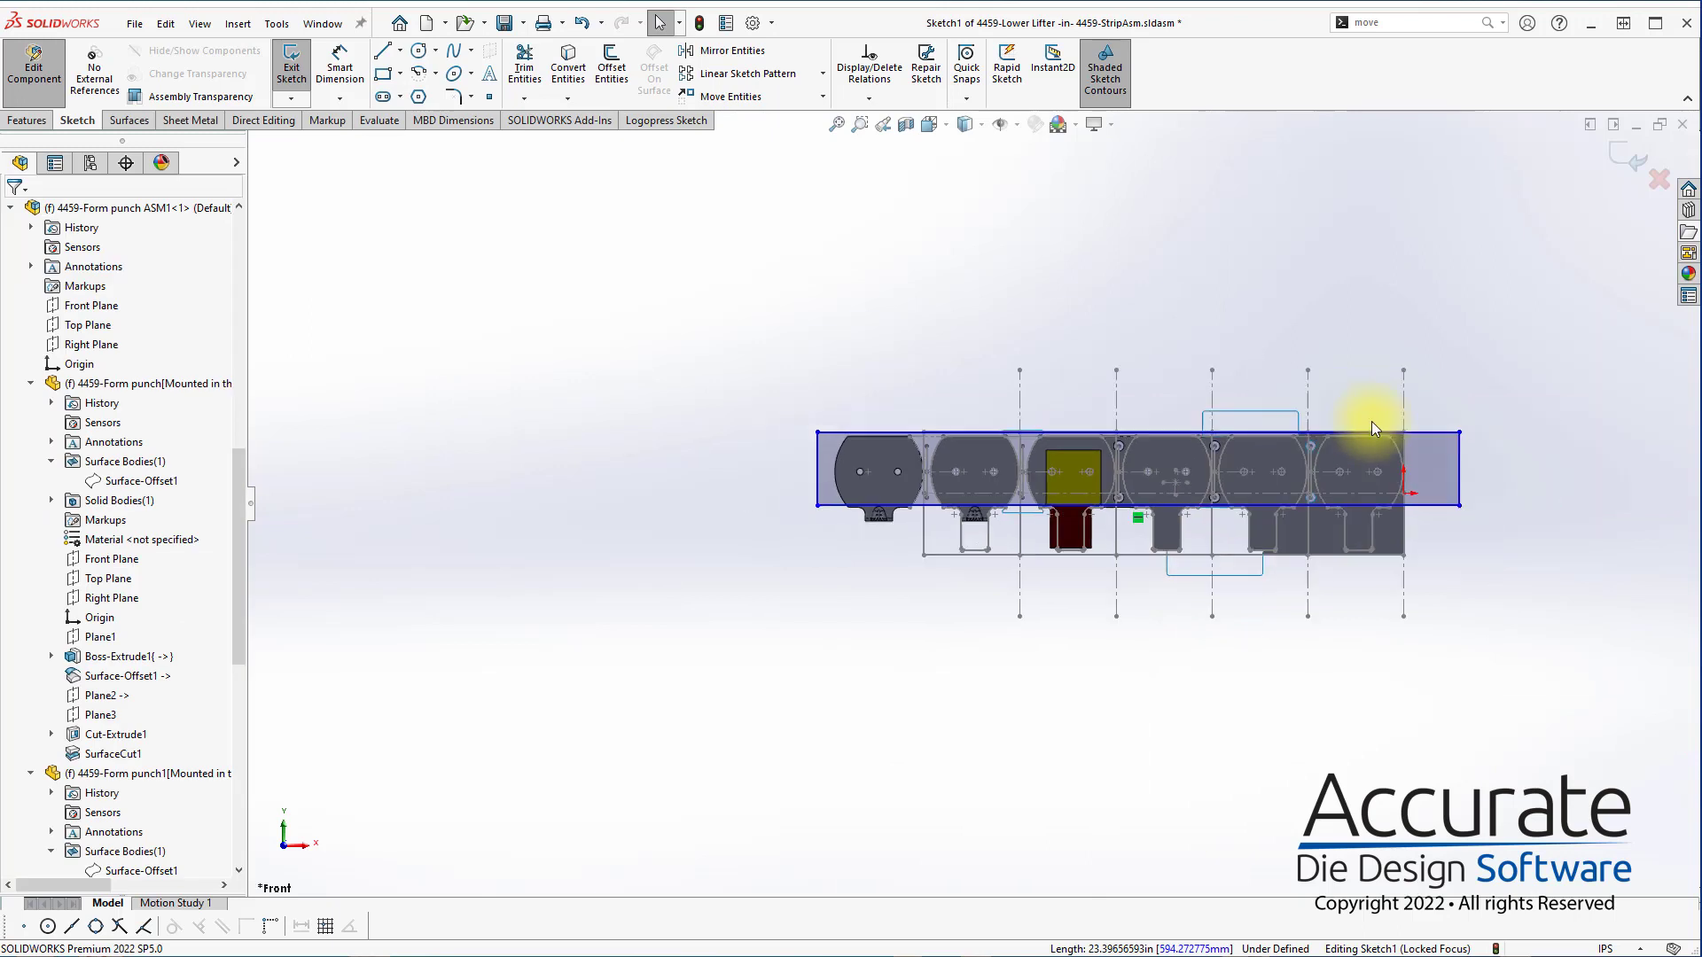
pyautogui.moveTo(1437, 503); pyautogui.dragTo(1372, 503)
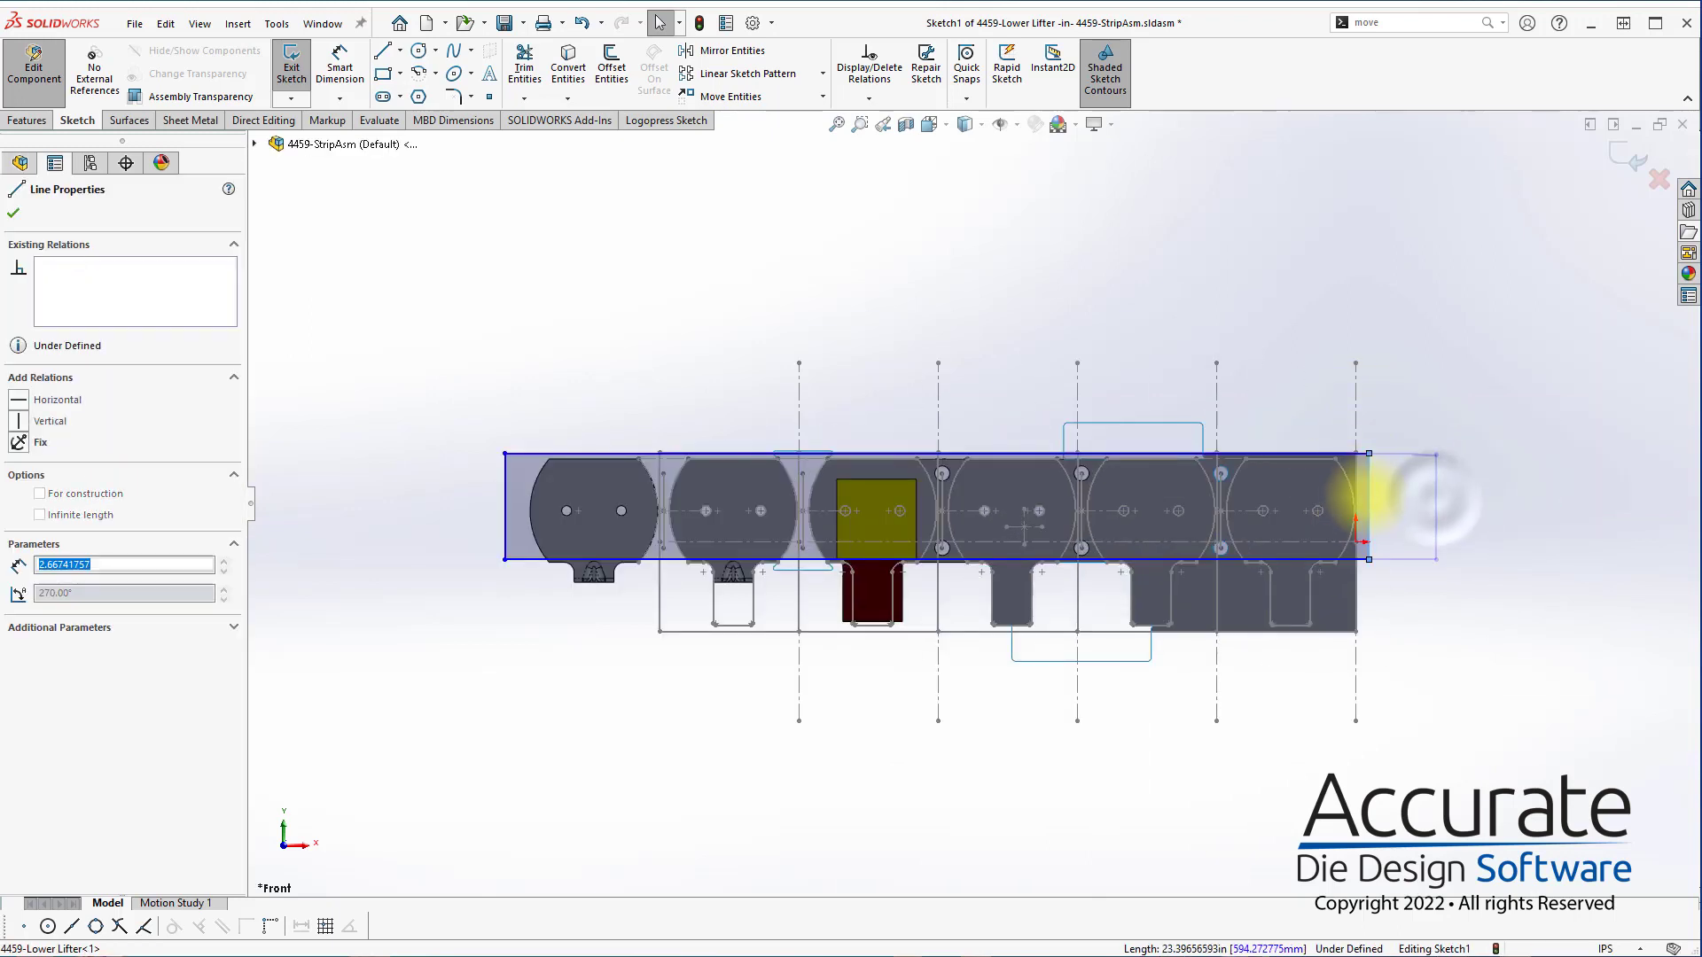
pyautogui.moveTo(511, 520); pyautogui.dragTo(640, 525)
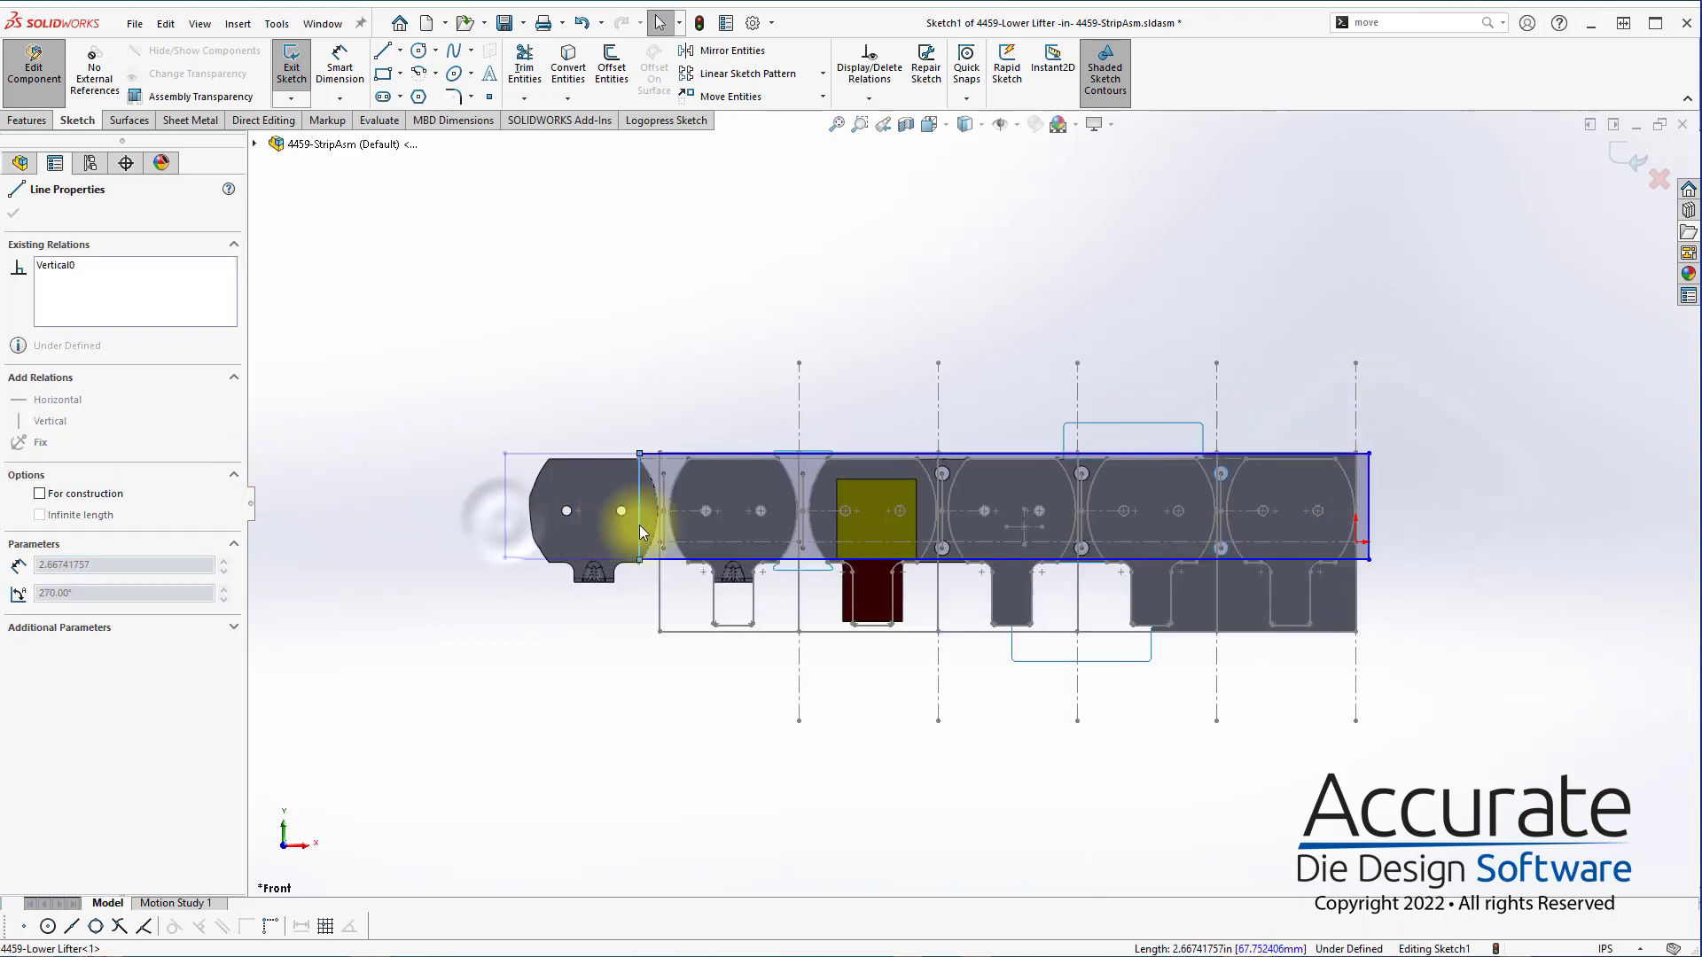
pyautogui.press('Escape')
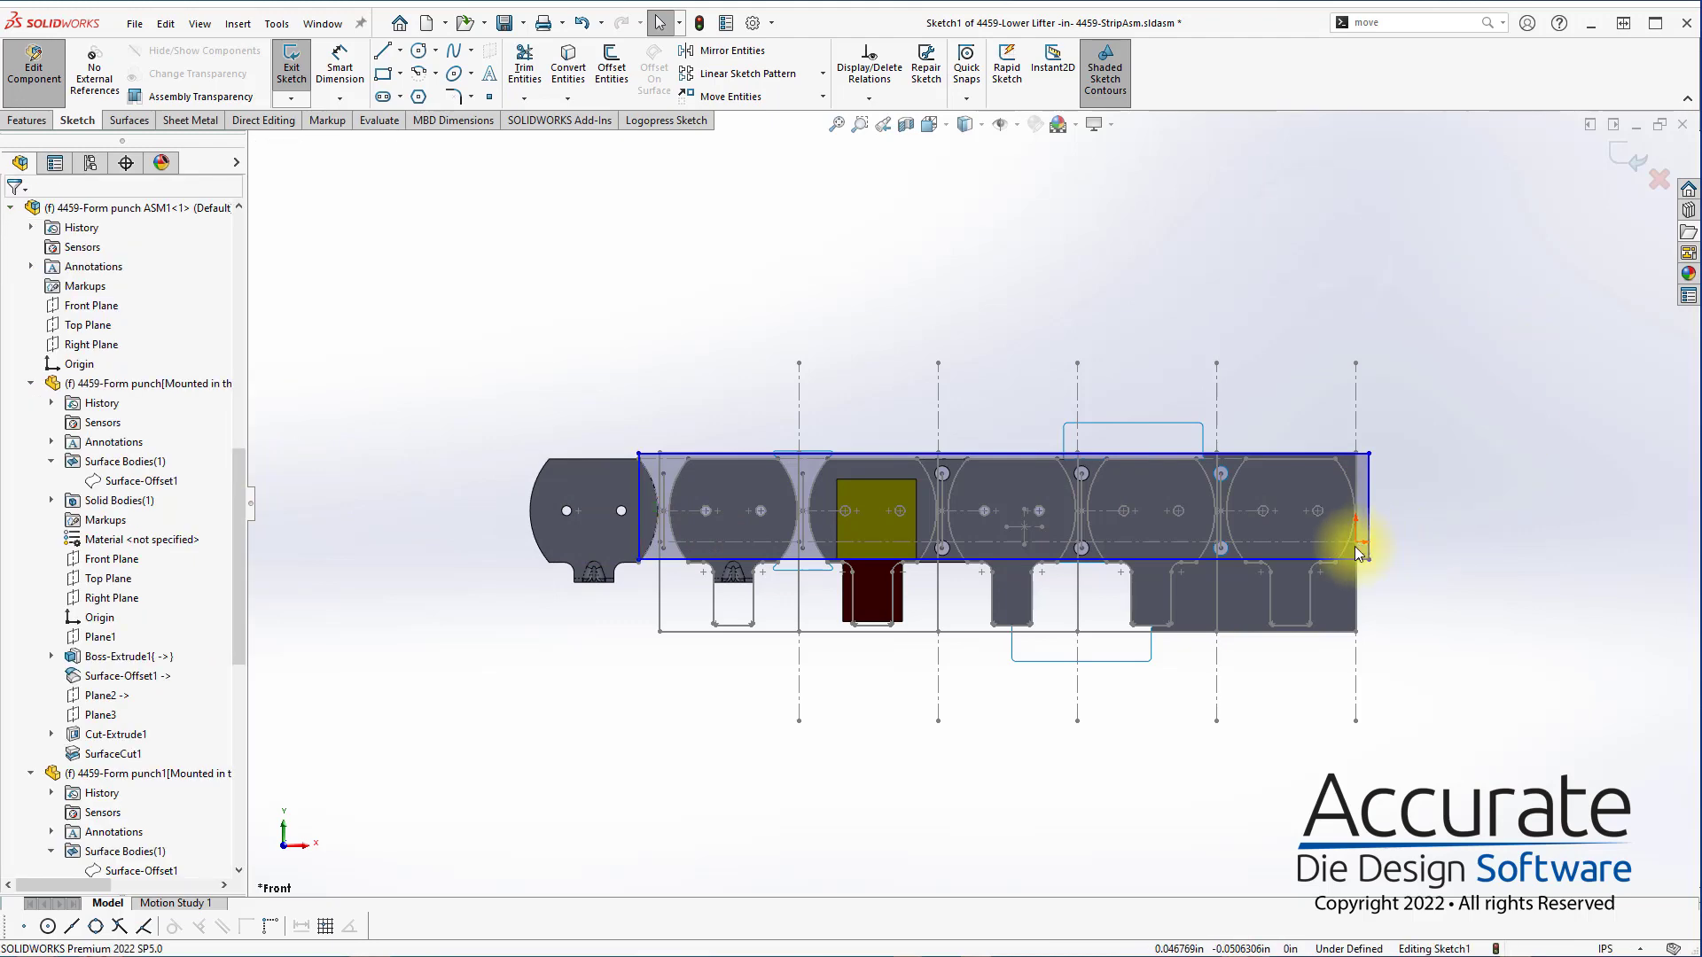
pyautogui.click(1630, 156)
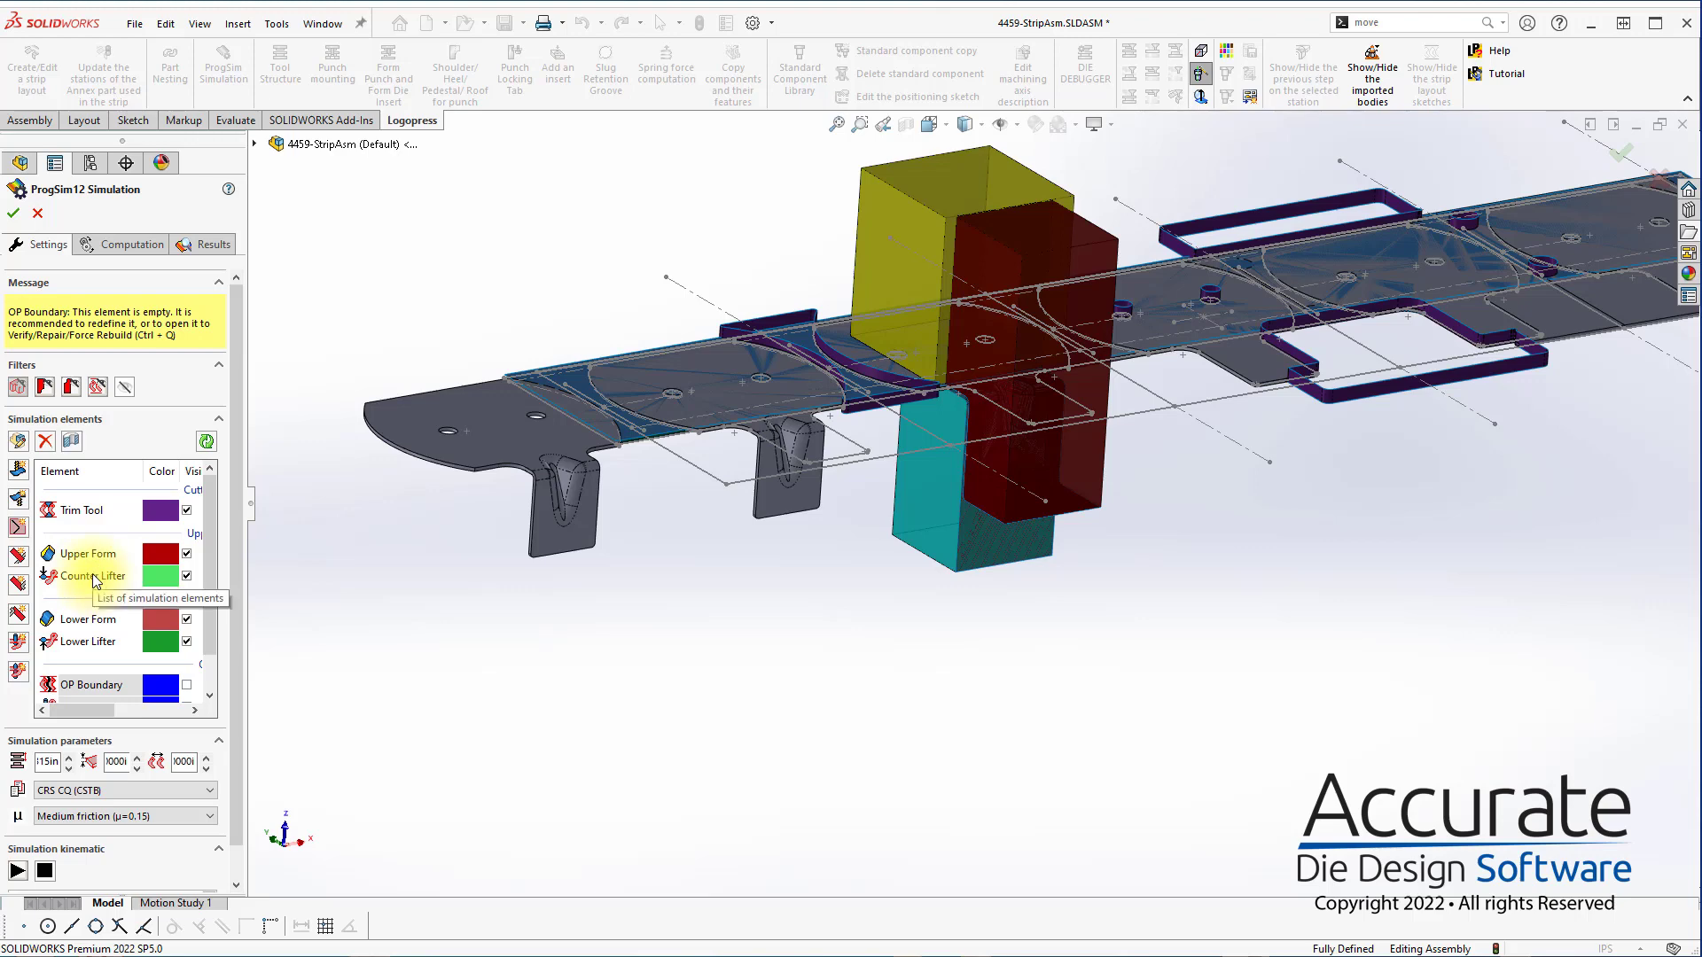
# Open the Lower Form element, check its selected forming faces and generated surface, and accept it
pyautogui.doubleClick(79, 620)
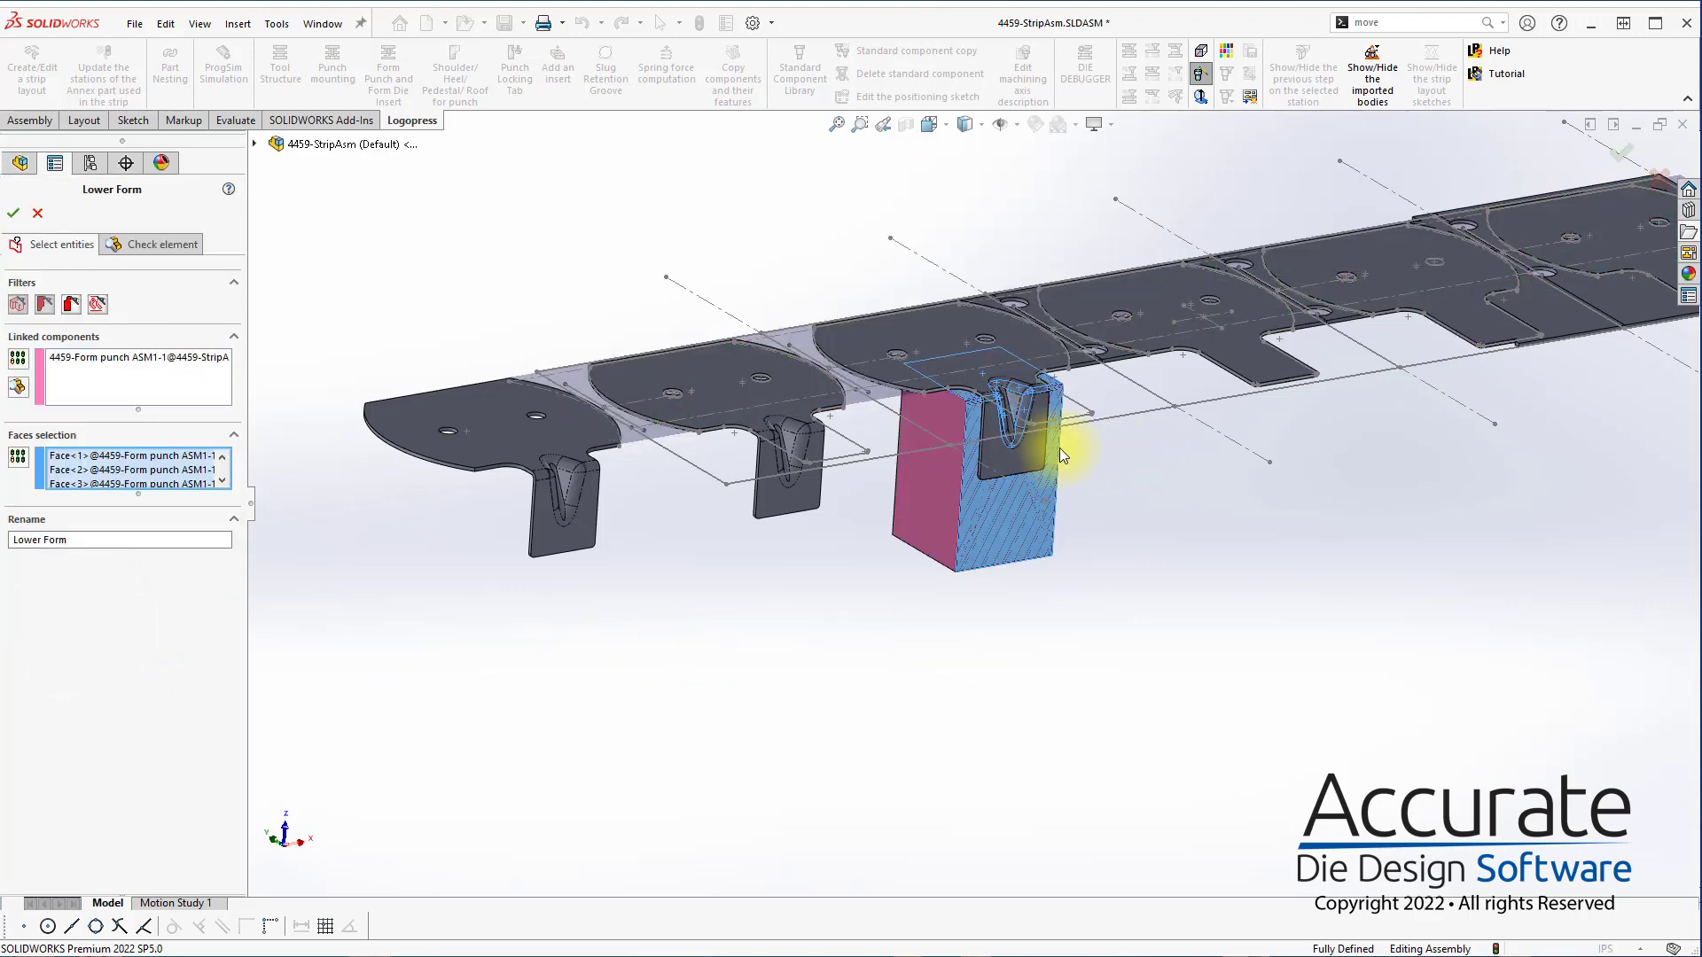
pyautogui.click(13, 212)
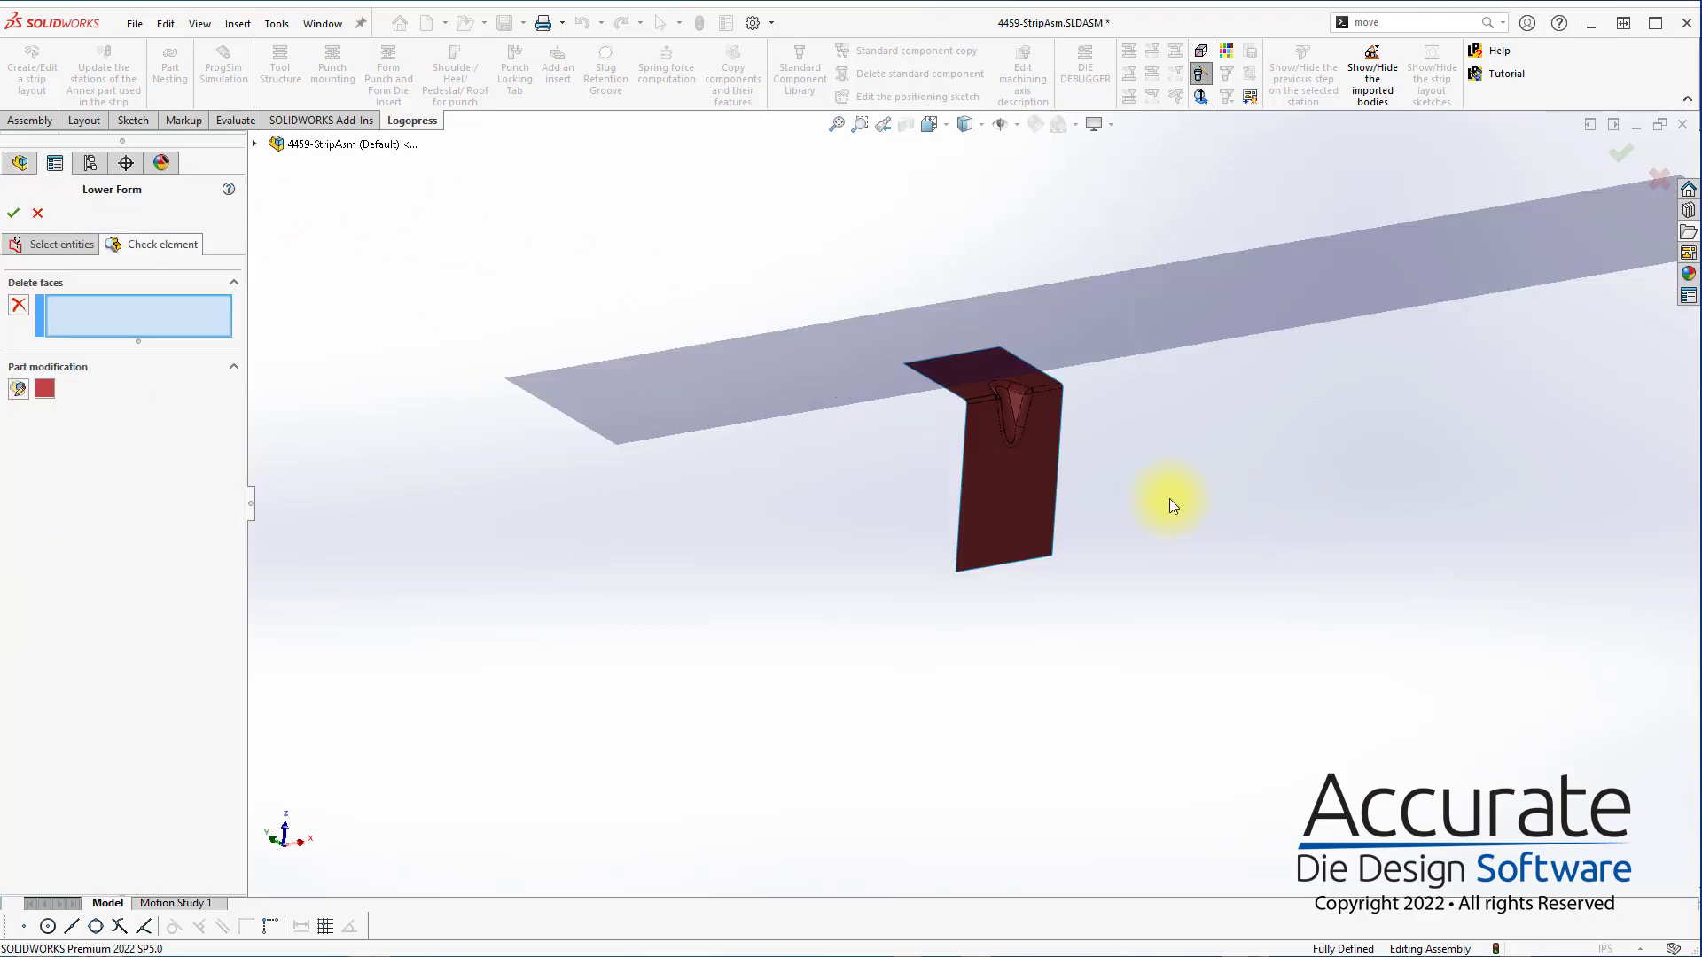
pyautogui.click(13, 214)
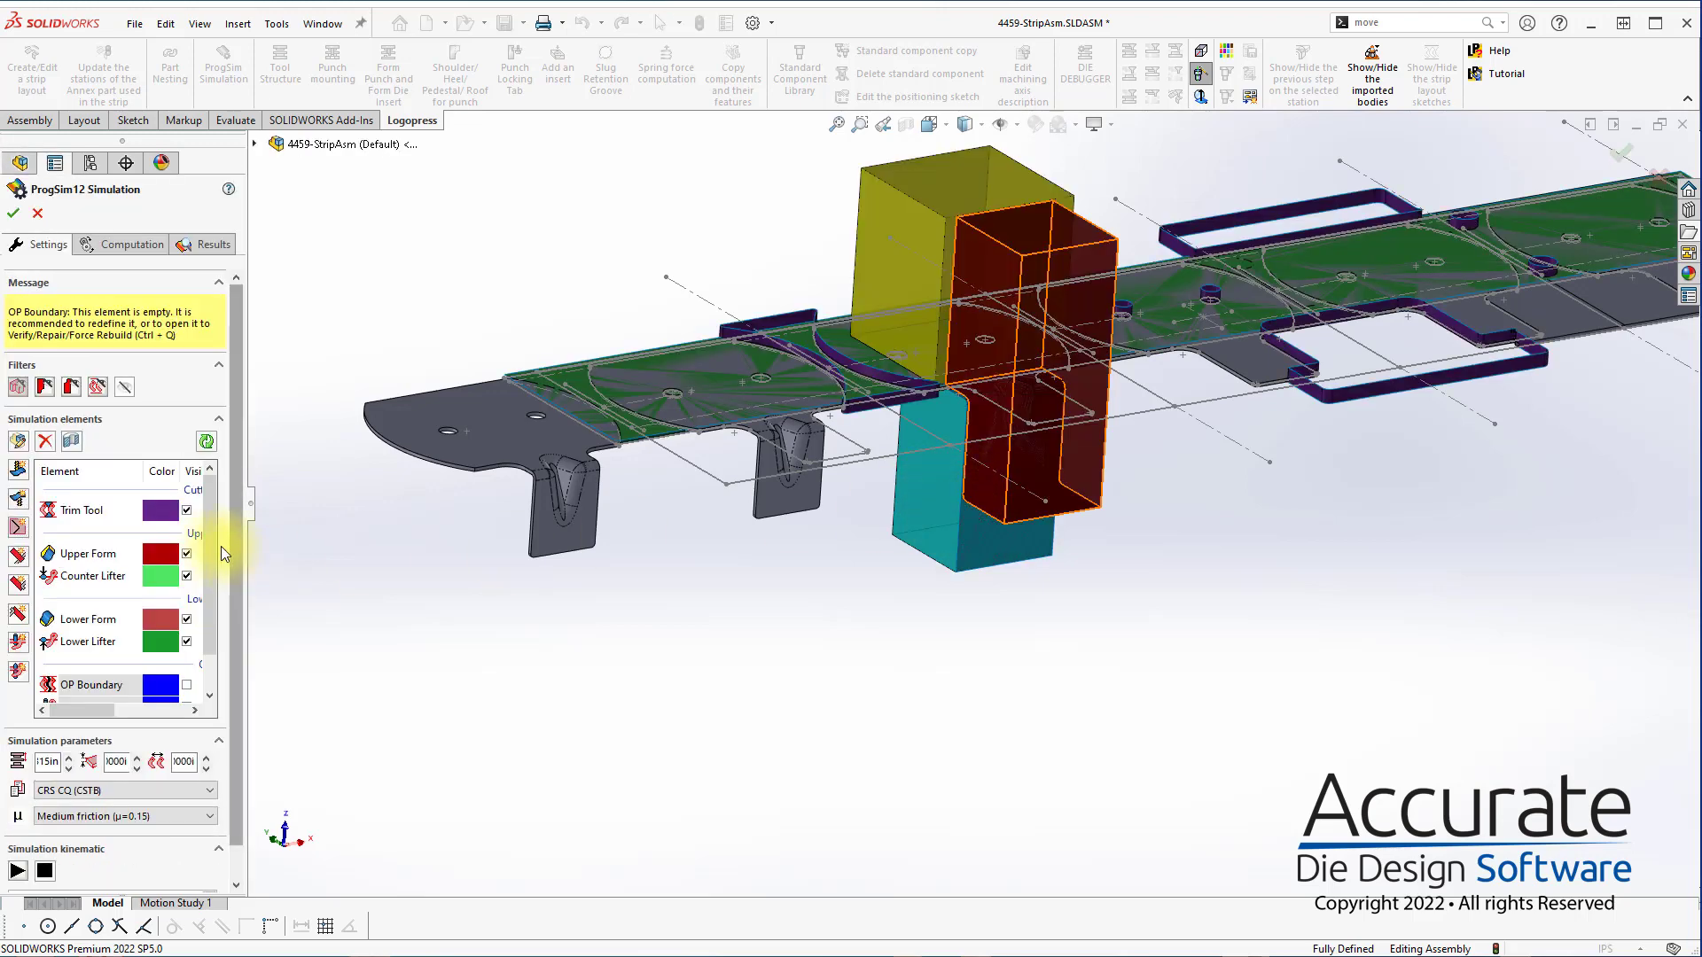
# Create the OP Boundary element under its default name and open its sketch
pyautogui.scroll(-1, 102, 642)
pyautogui.doubleClick(97, 647)
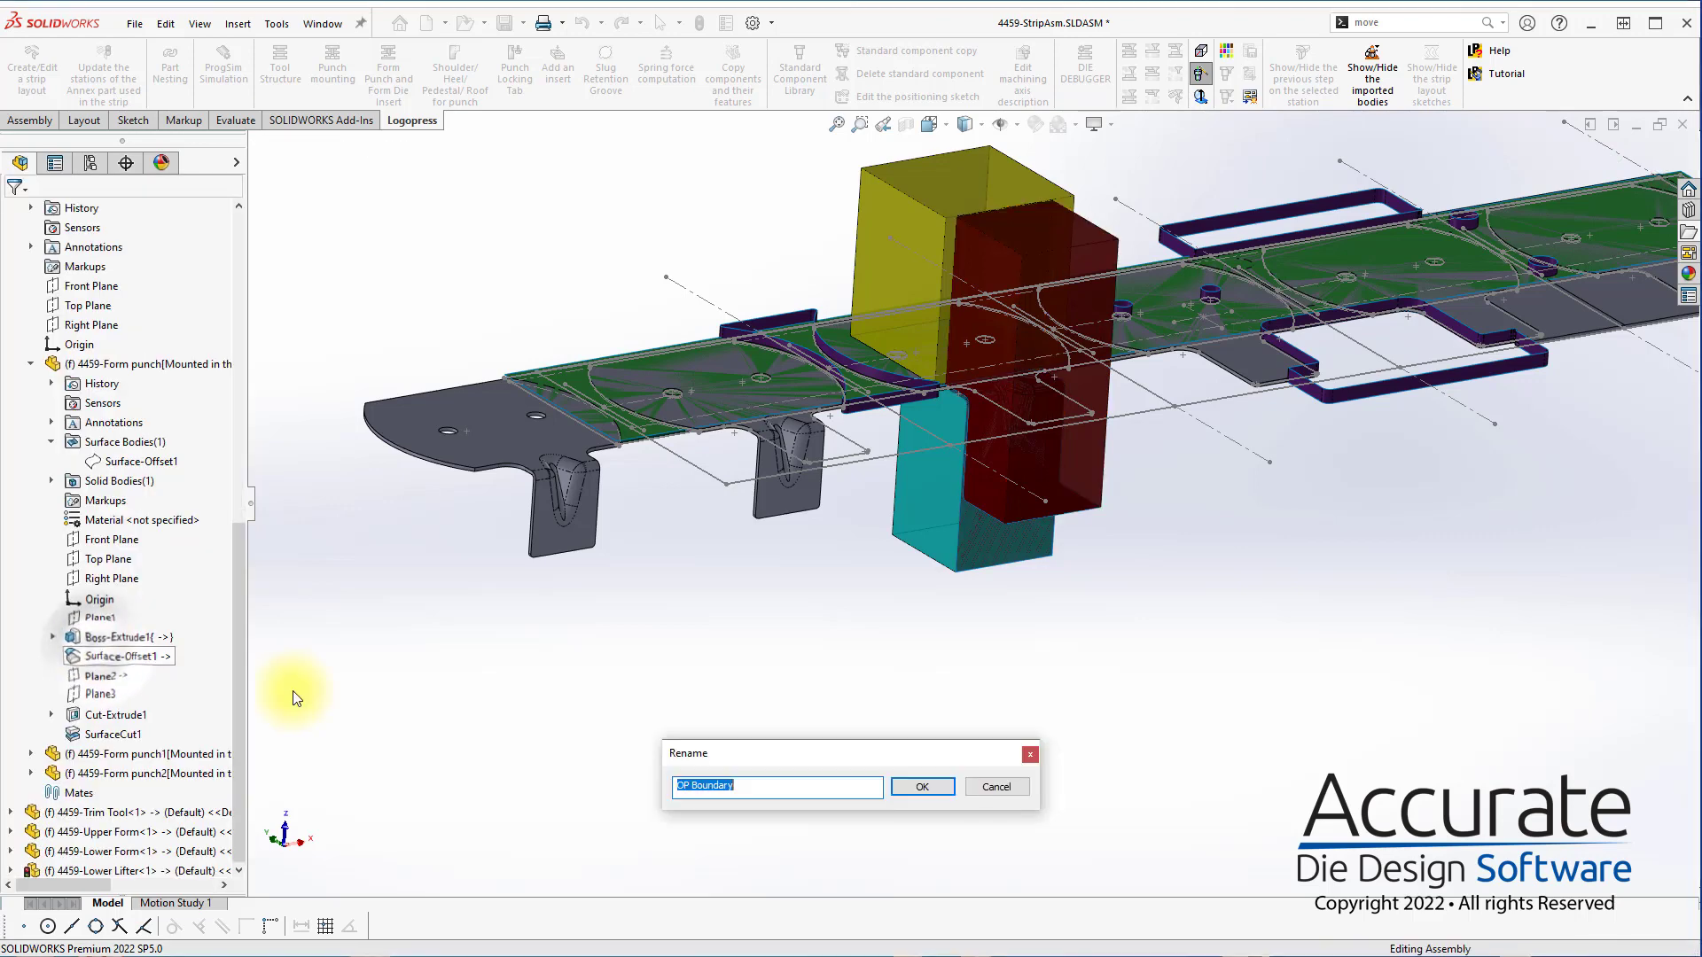
pyautogui.click(913, 786)
pyautogui.click(1020, 786)
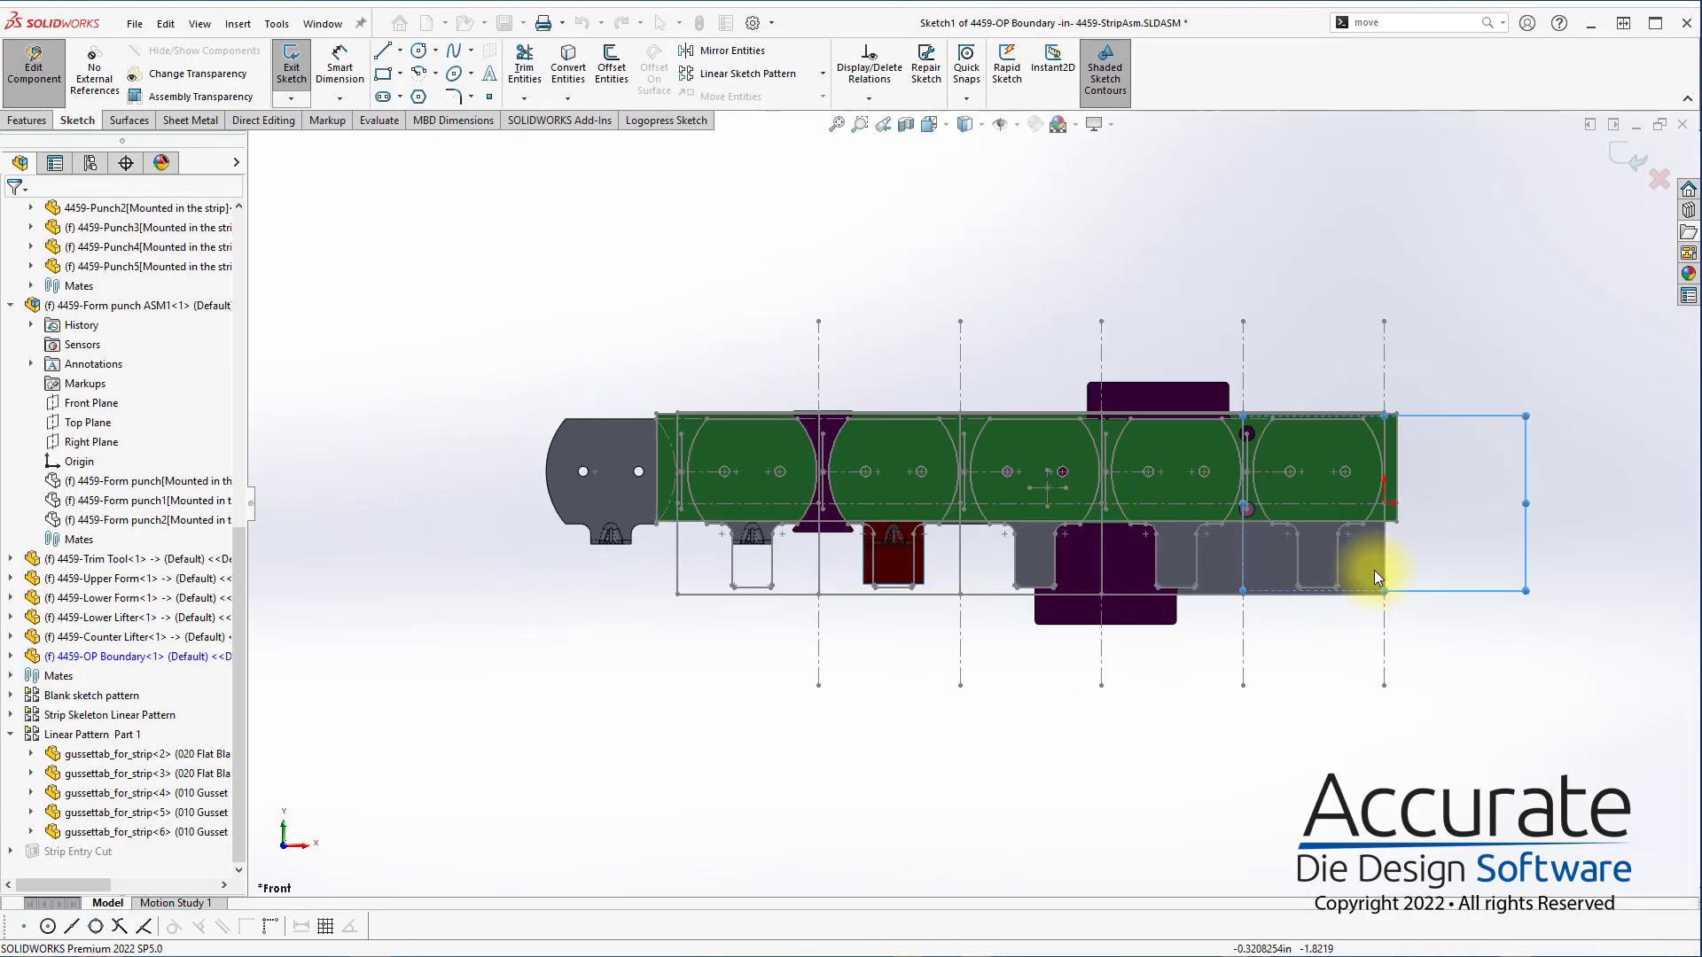
# Try a boundary line from the strip's upper edge diagonally to the line joining the last pilot holes, continued by a vertical segment along it
pyautogui.scroll(-5, 1321, 492)
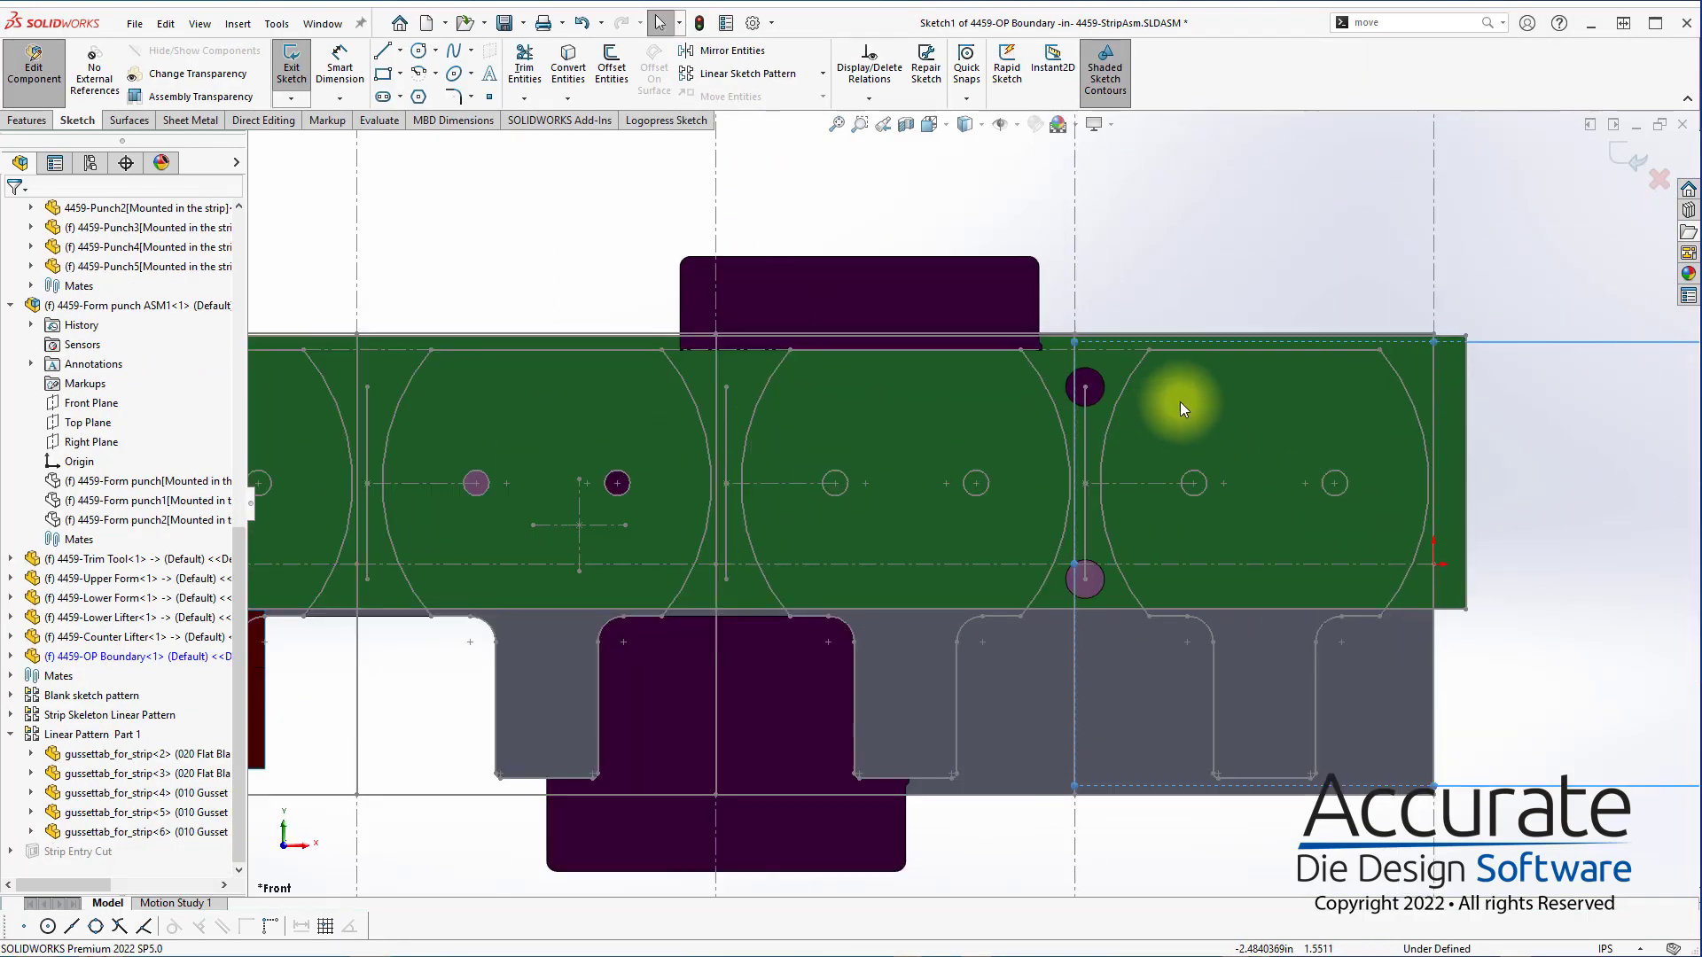
pyautogui.scroll(1, 1179, 401)
pyautogui.press('s')
pyautogui.click(1180, 395)
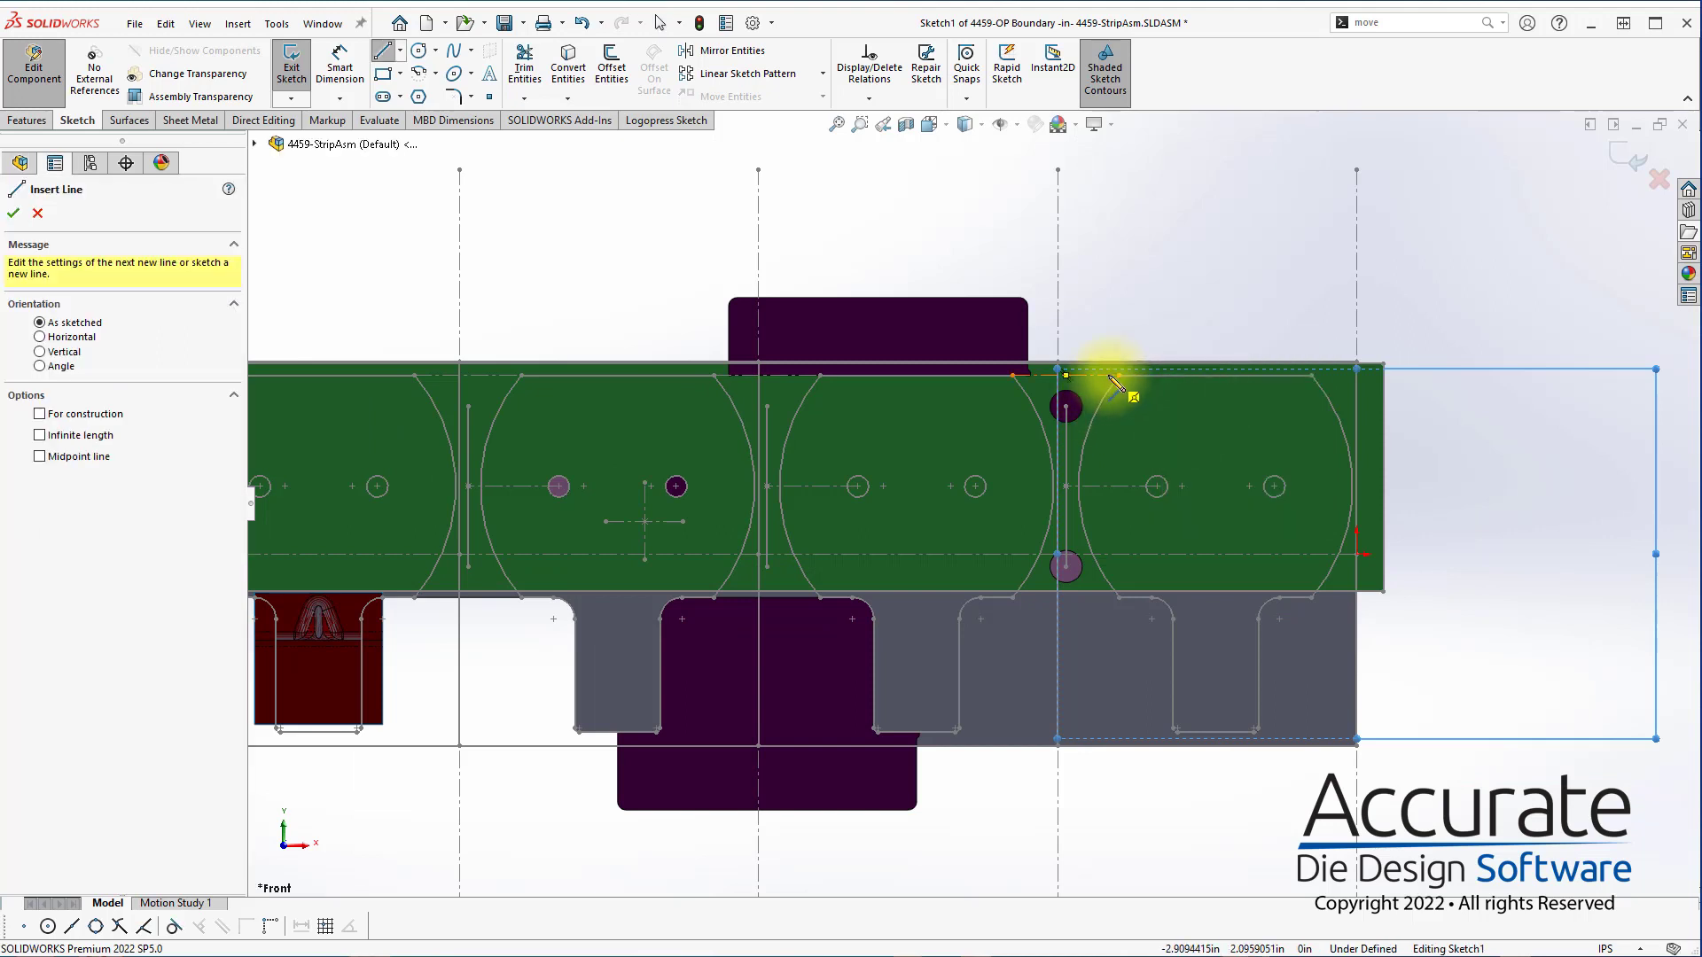
pyautogui.scroll(-2, 1115, 386)
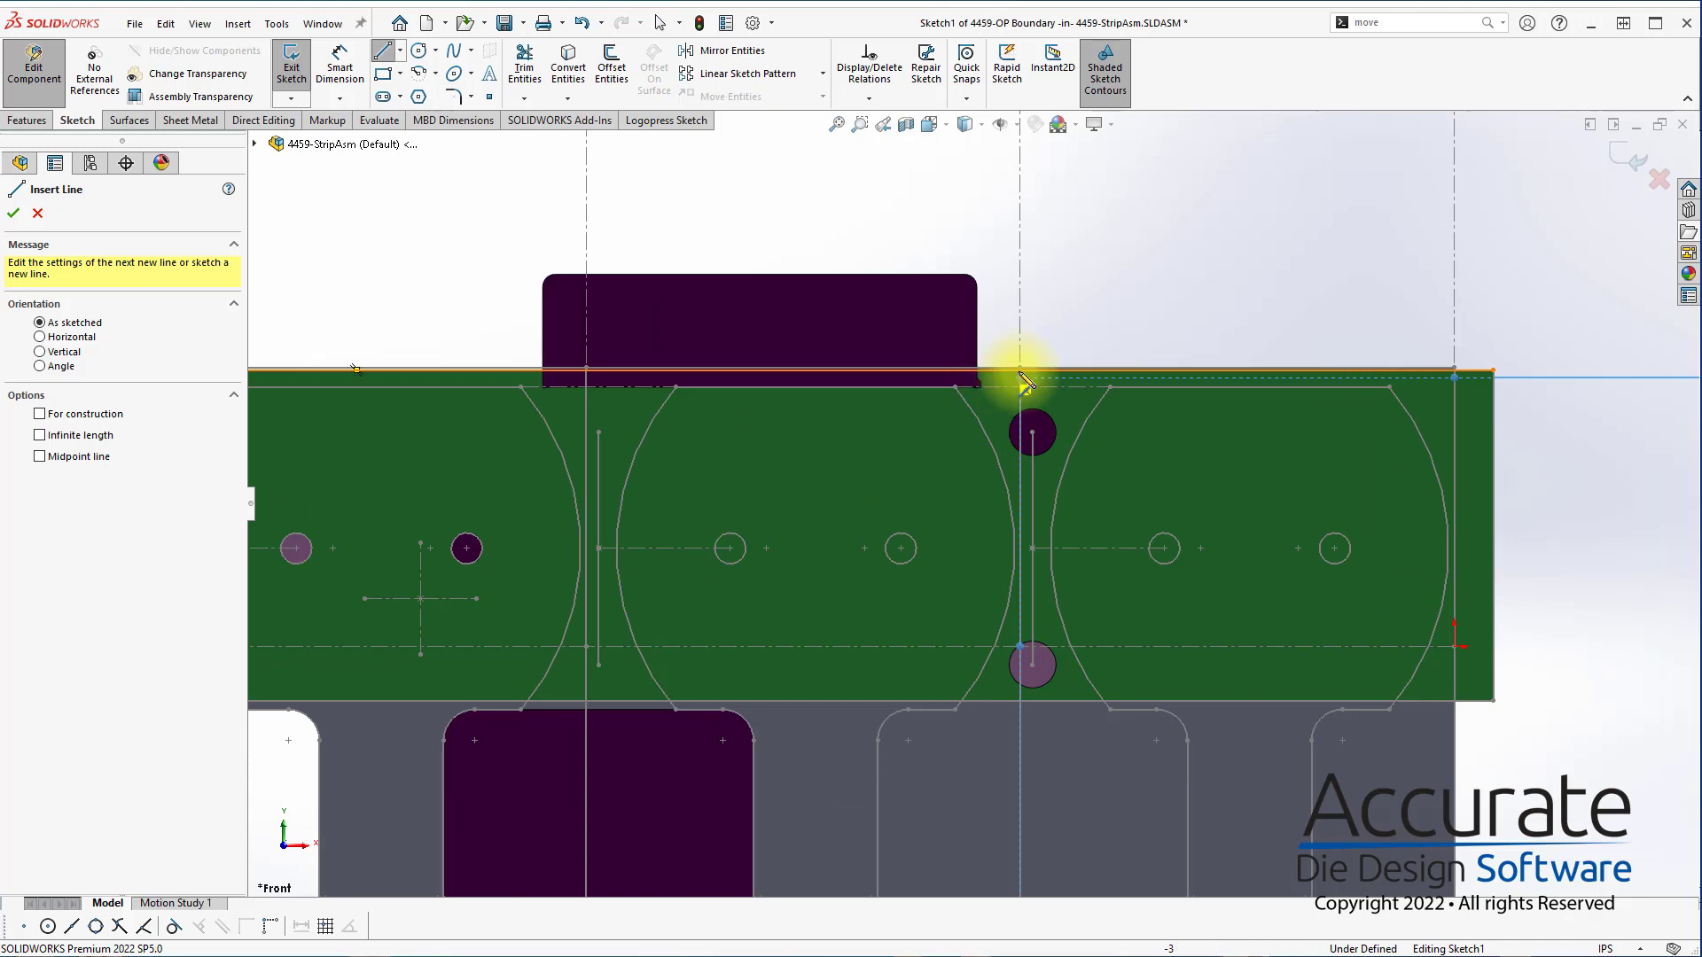
pyautogui.scroll(-2, 1014, 383)
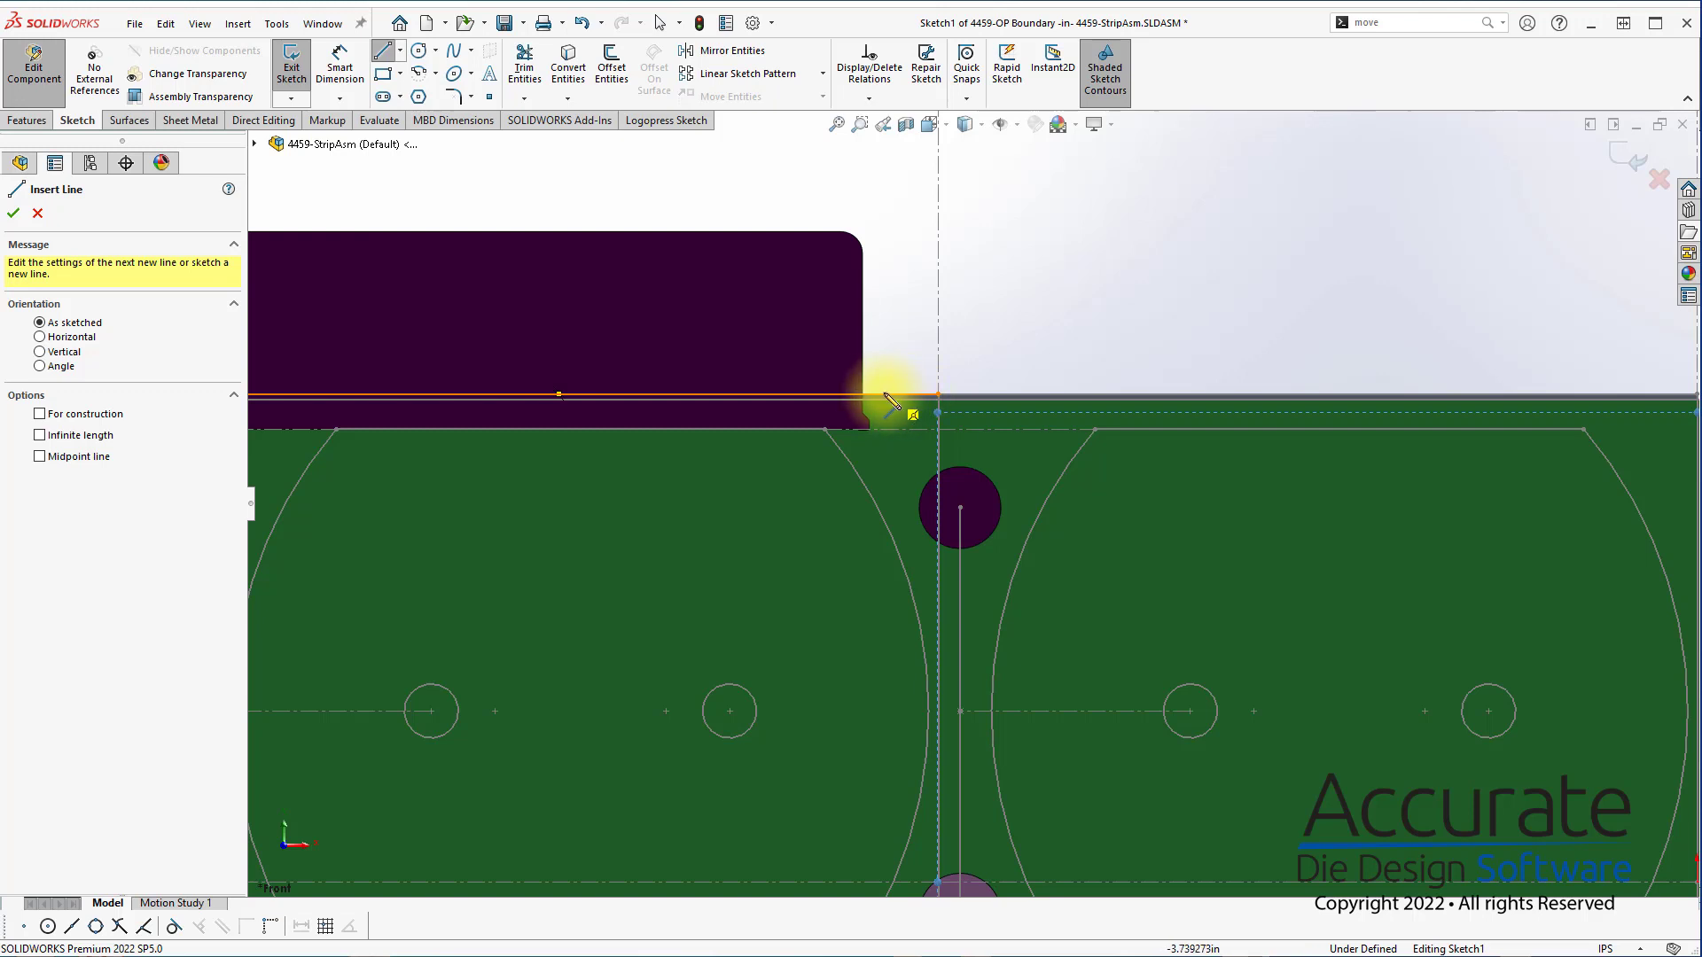
pyautogui.click(878, 396)
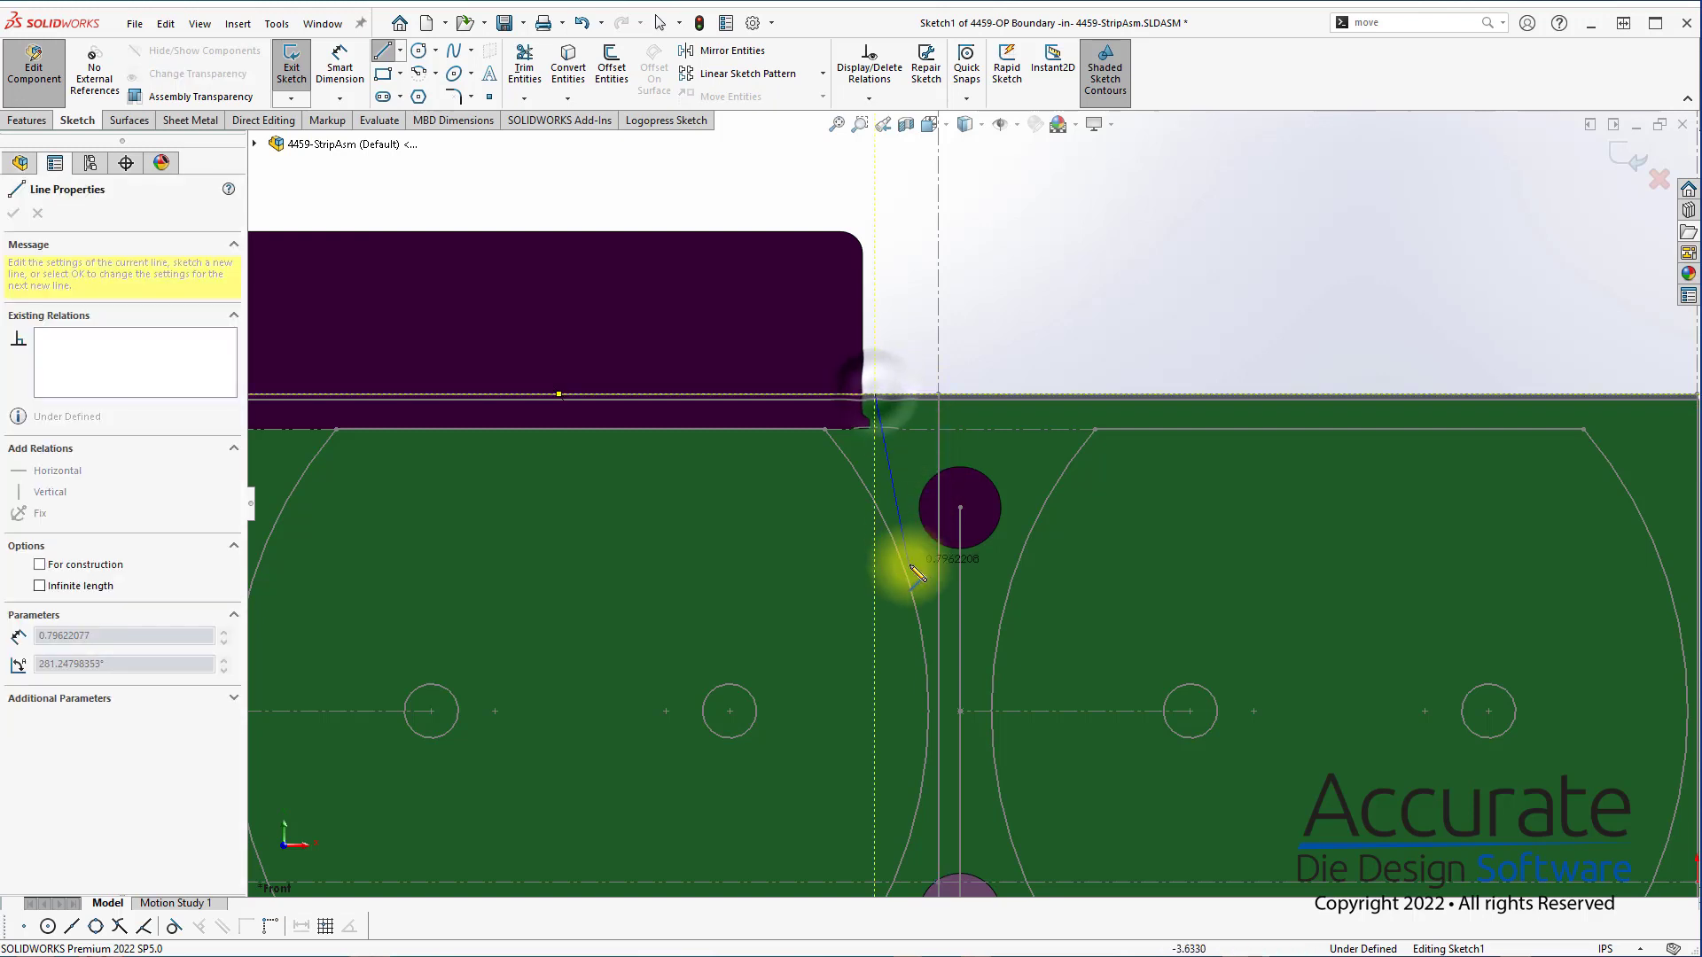
pyautogui.click(960, 694)
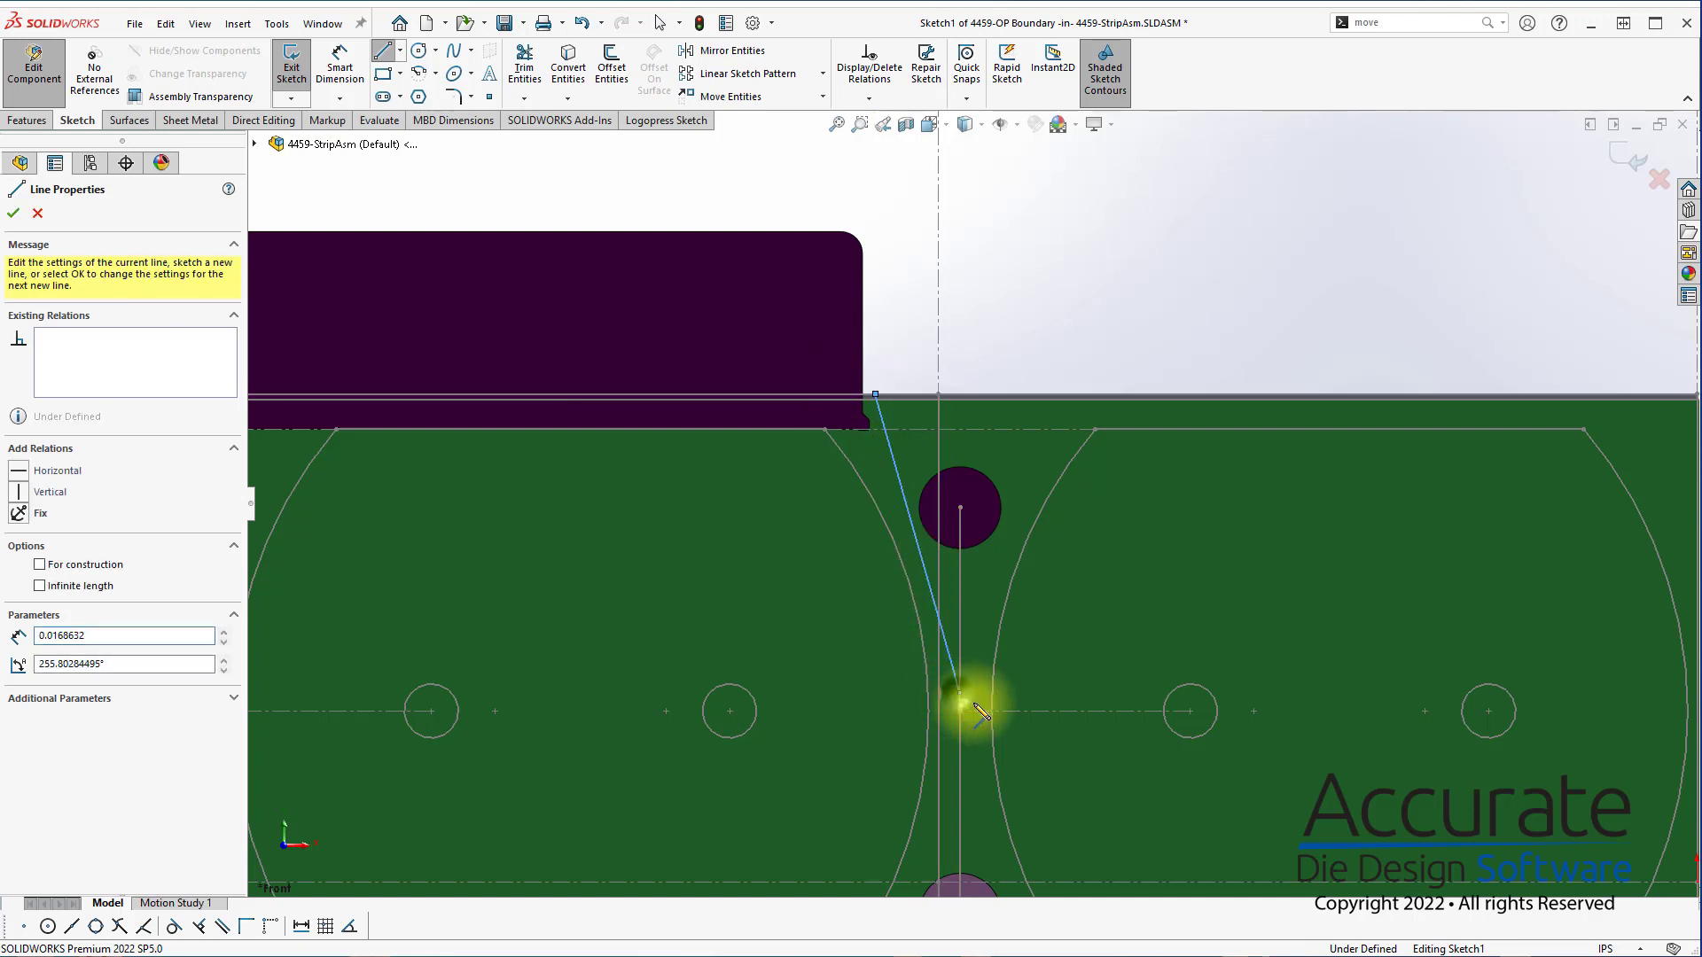
pyautogui.click(961, 837)
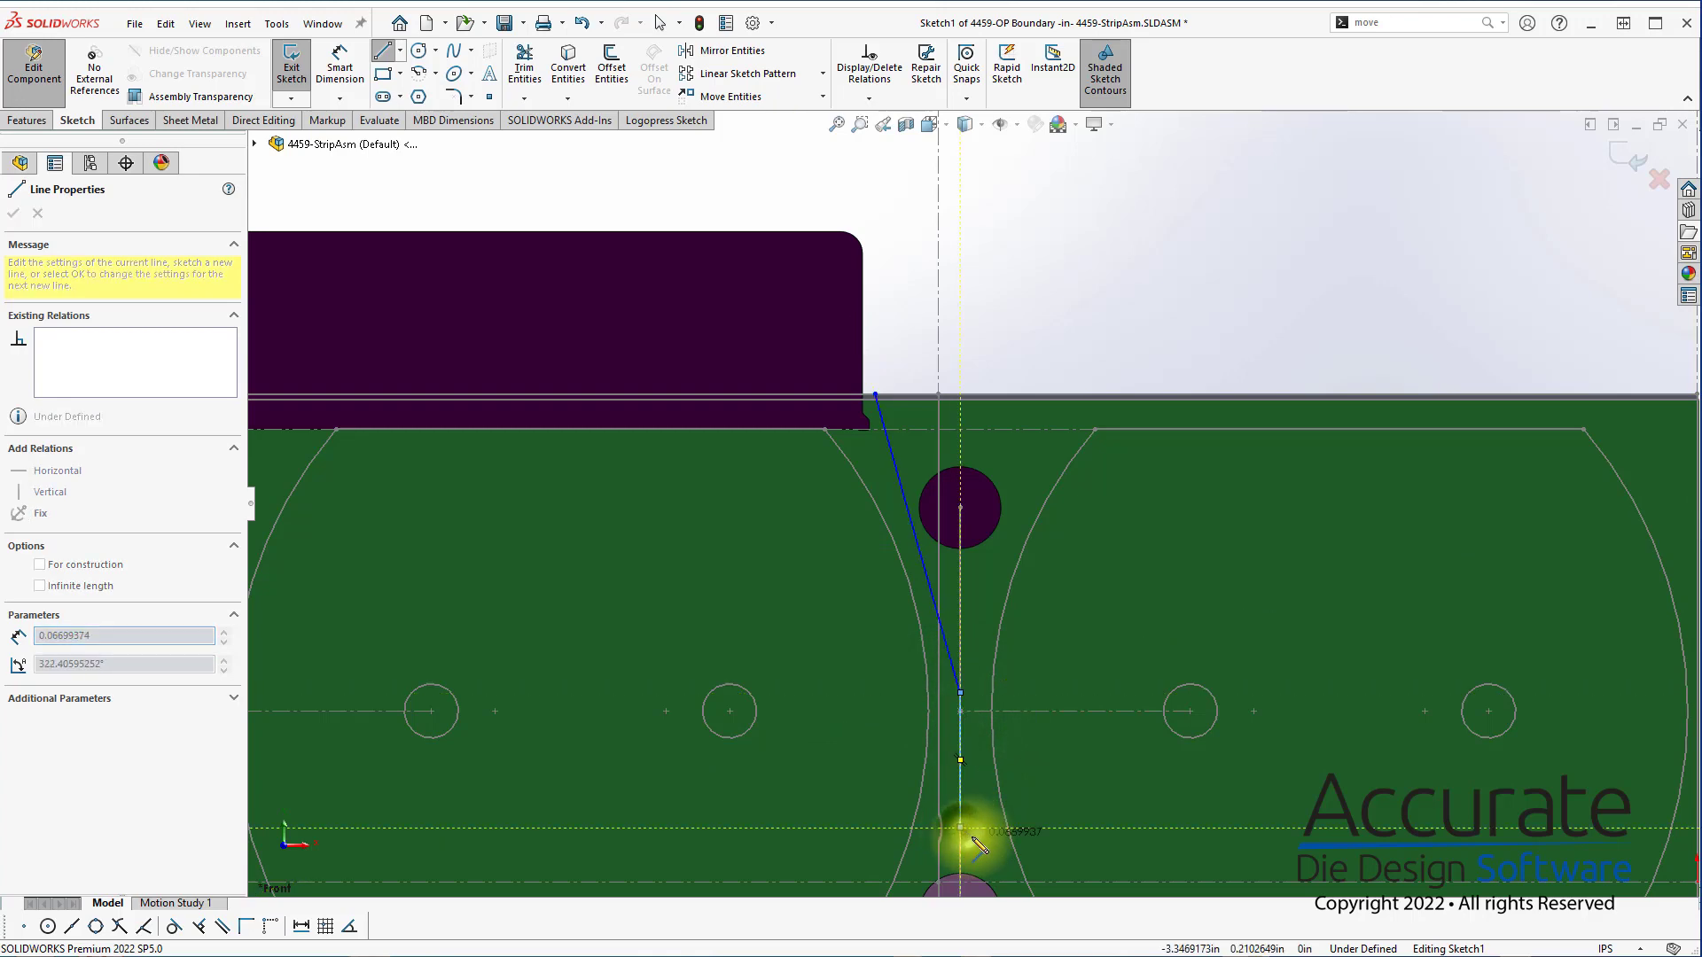
pyautogui.scroll(5, 975, 833)
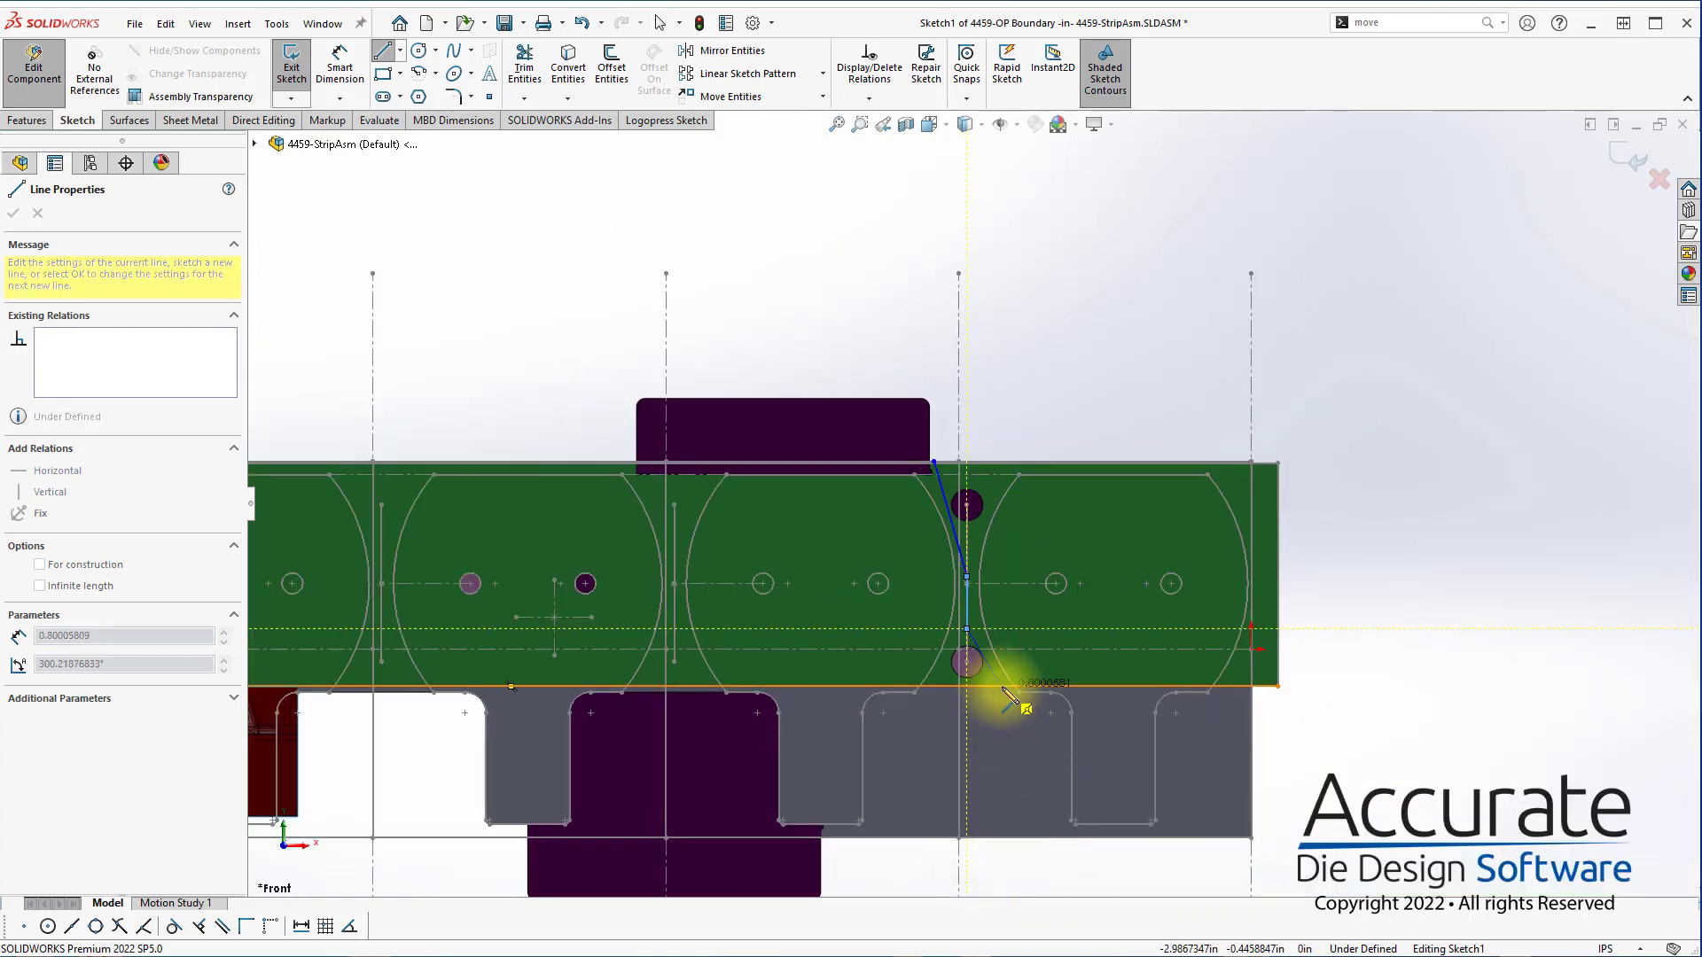
pyautogui.scroll(-2, 992, 660)
pyautogui.scroll(-2, 997, 664)
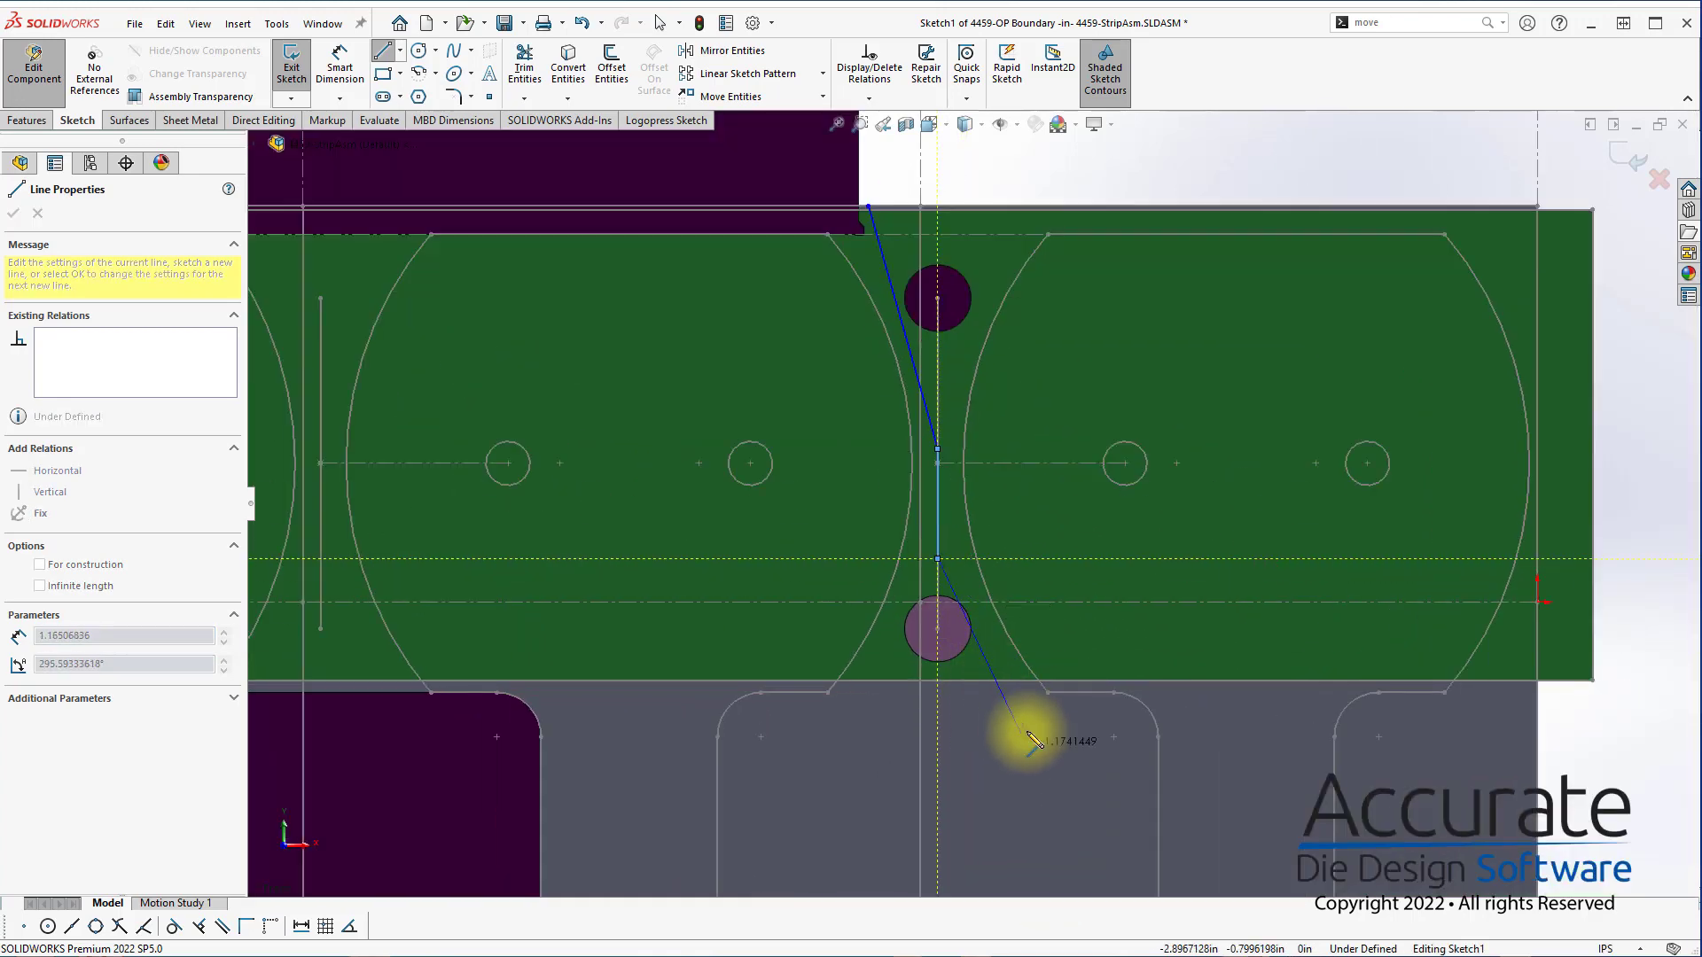
pyautogui.click(937, 556)
pyautogui.press('Escape')
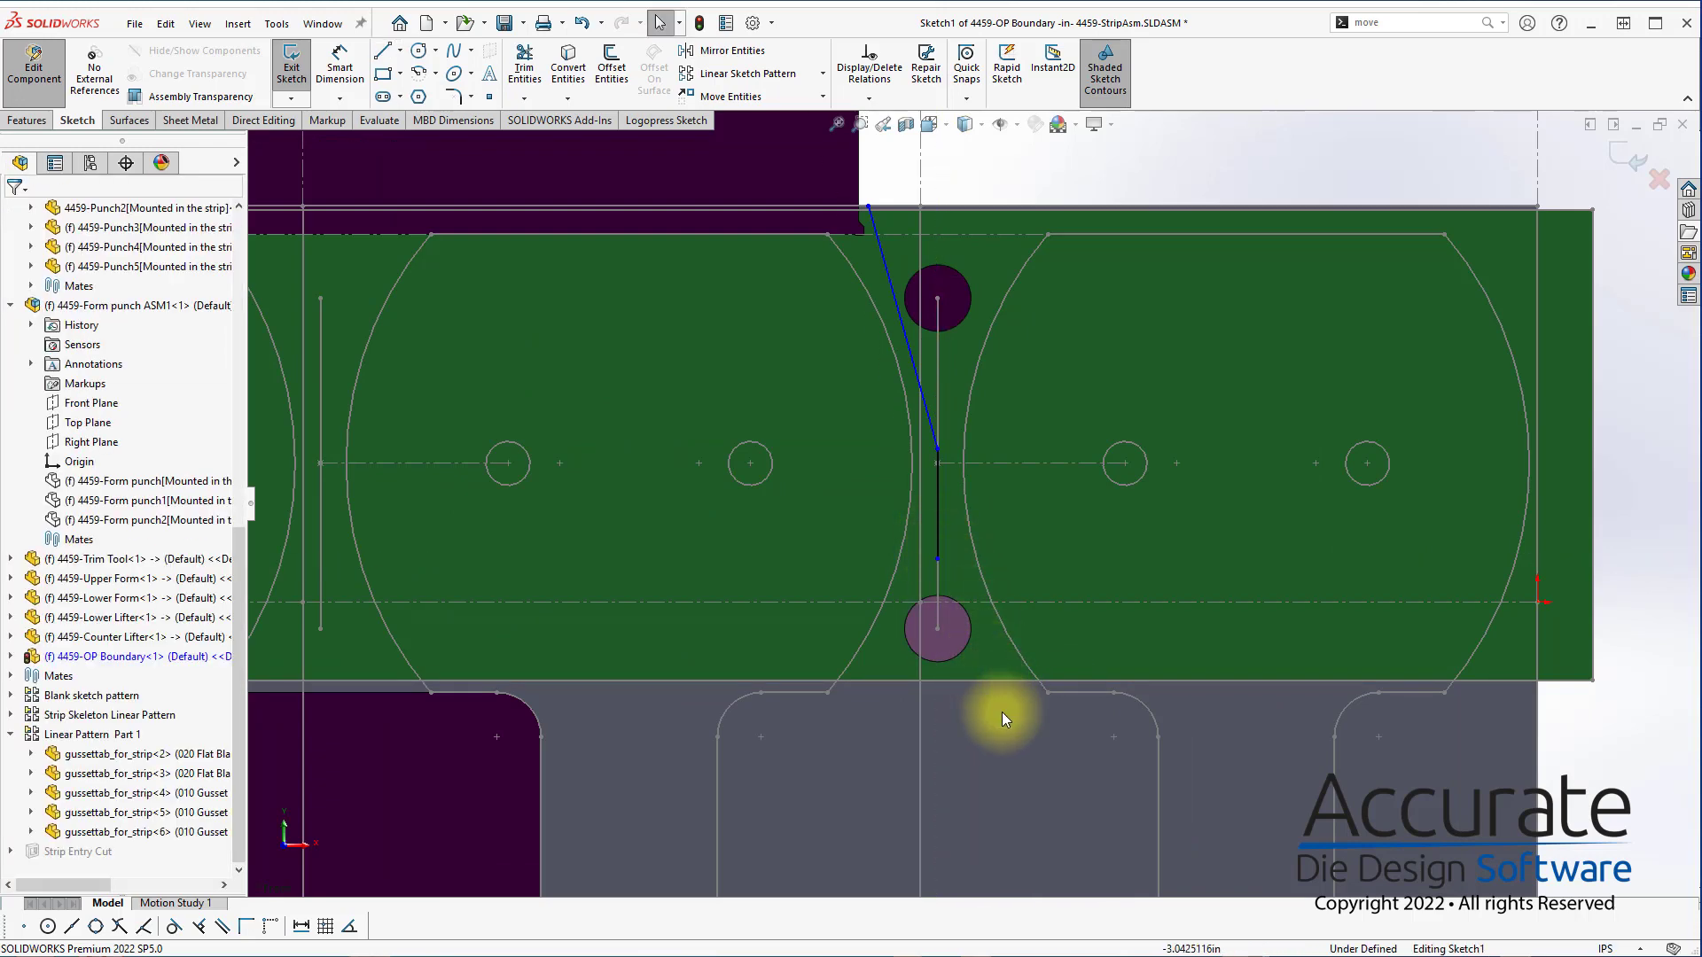
# Delete the vertical boundary segment and shift the diagonal line's lower end down along the line joining the pilot holes
pyautogui.click(939, 539)
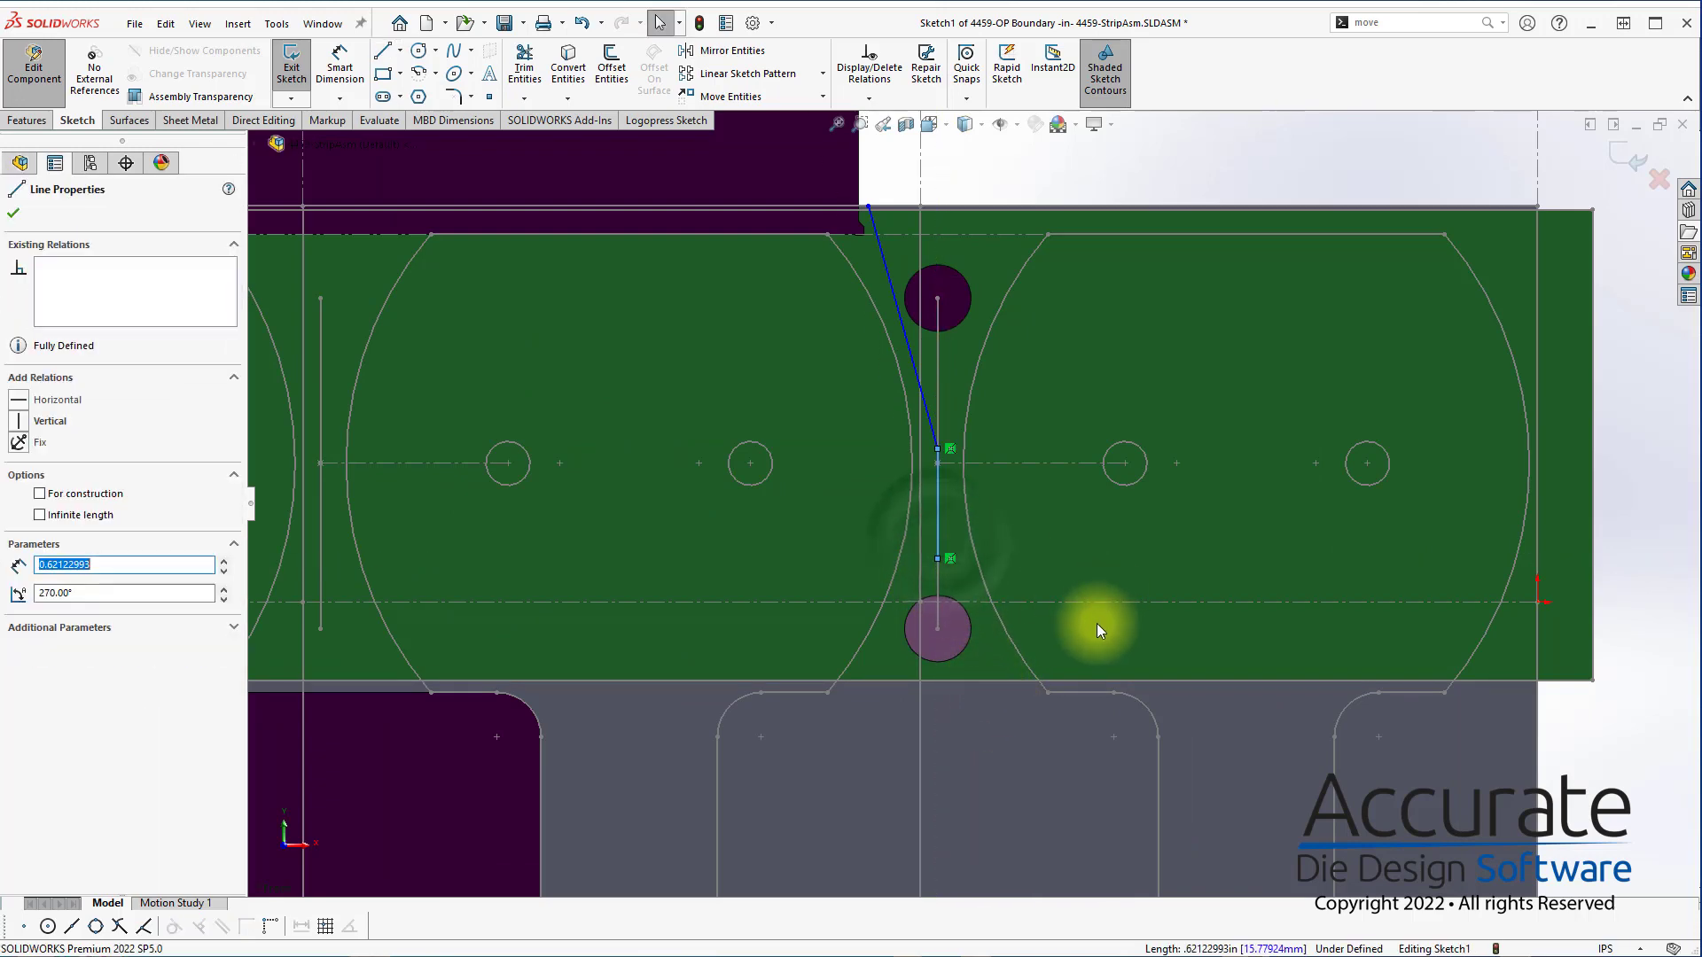
pyautogui.press('Delete')
pyautogui.click(939, 449)
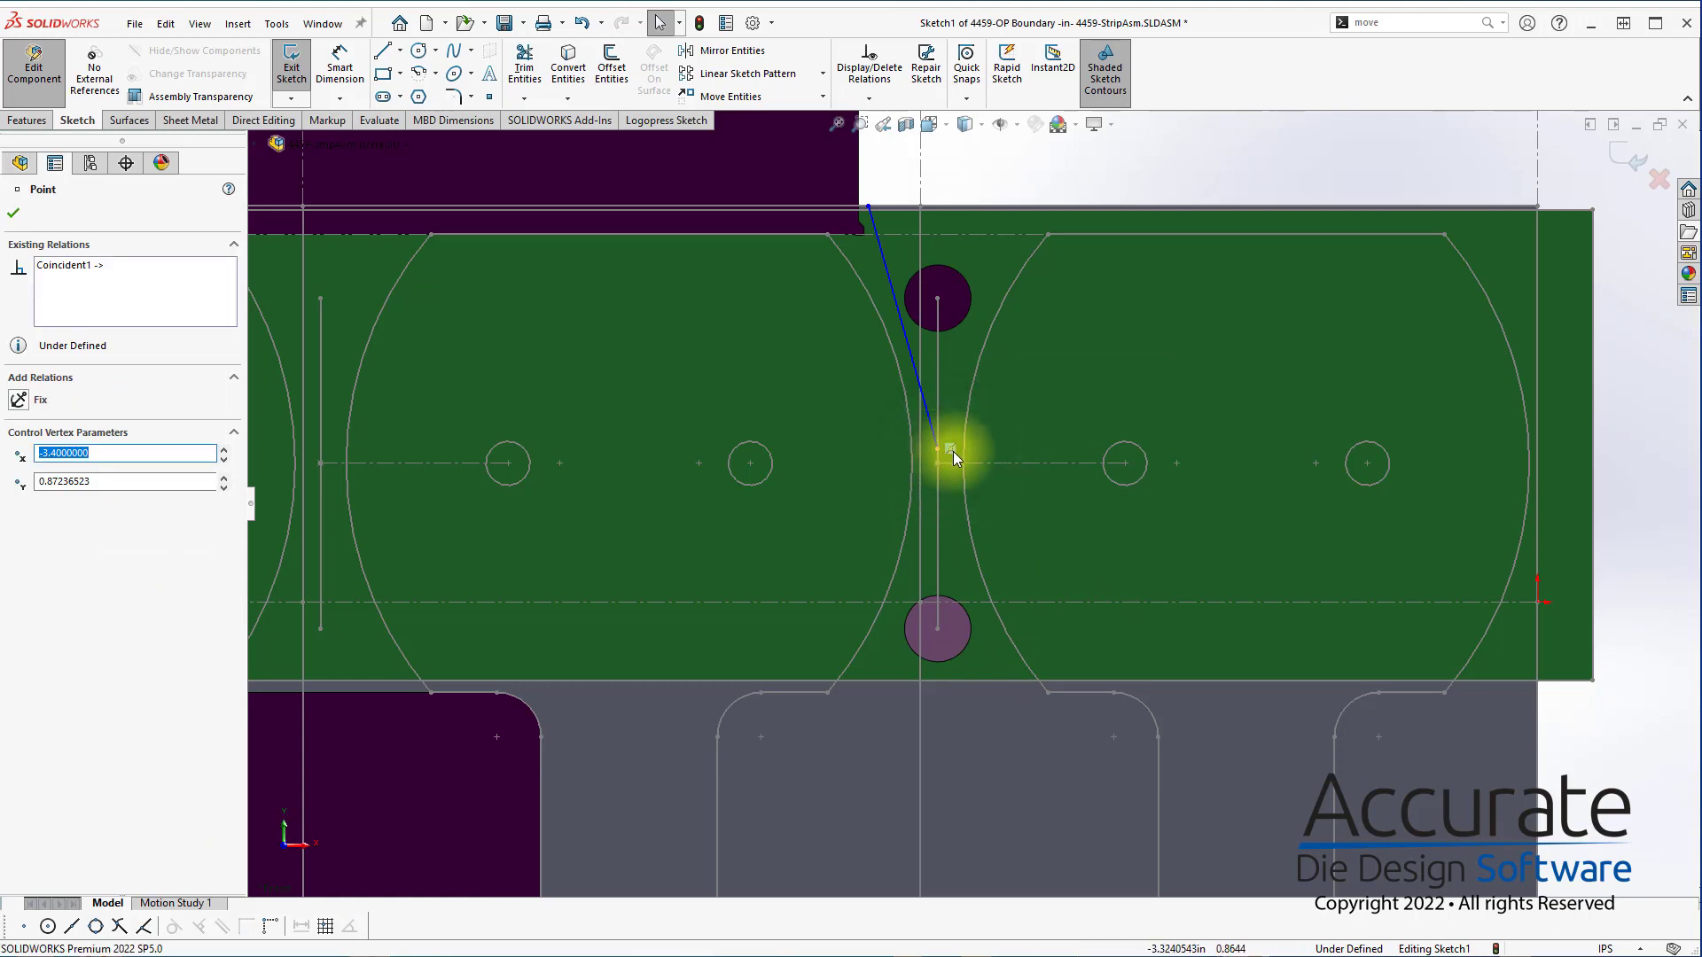
pyautogui.click(948, 449)
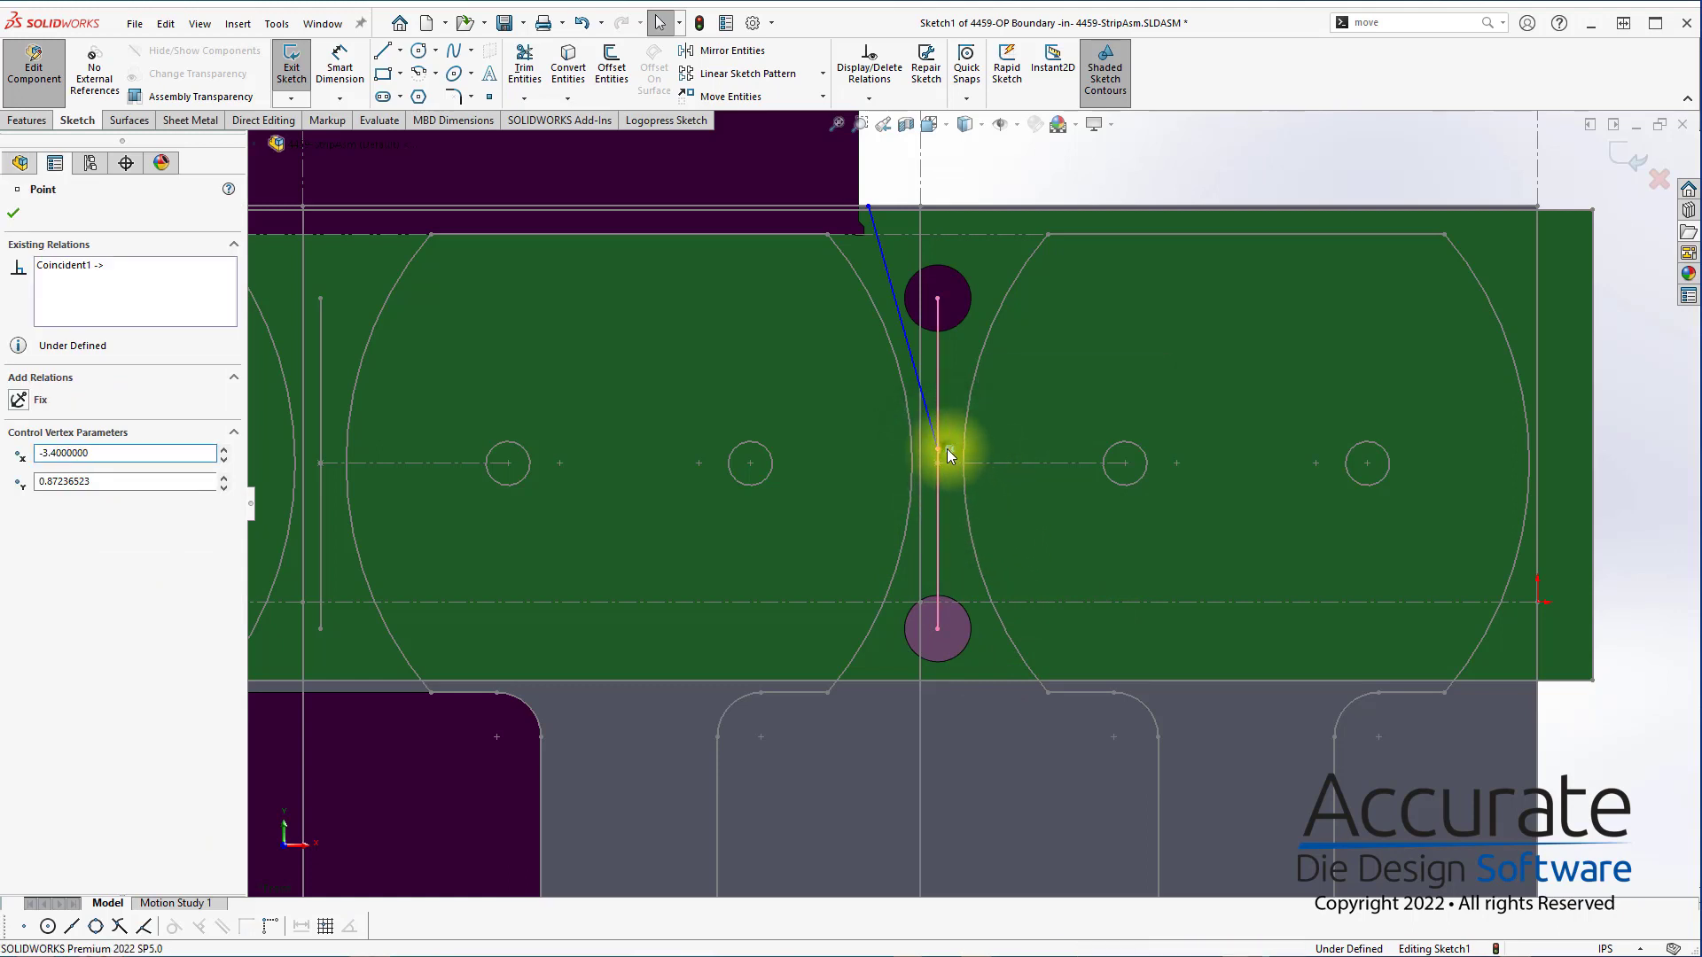
pyautogui.click(1086, 438)
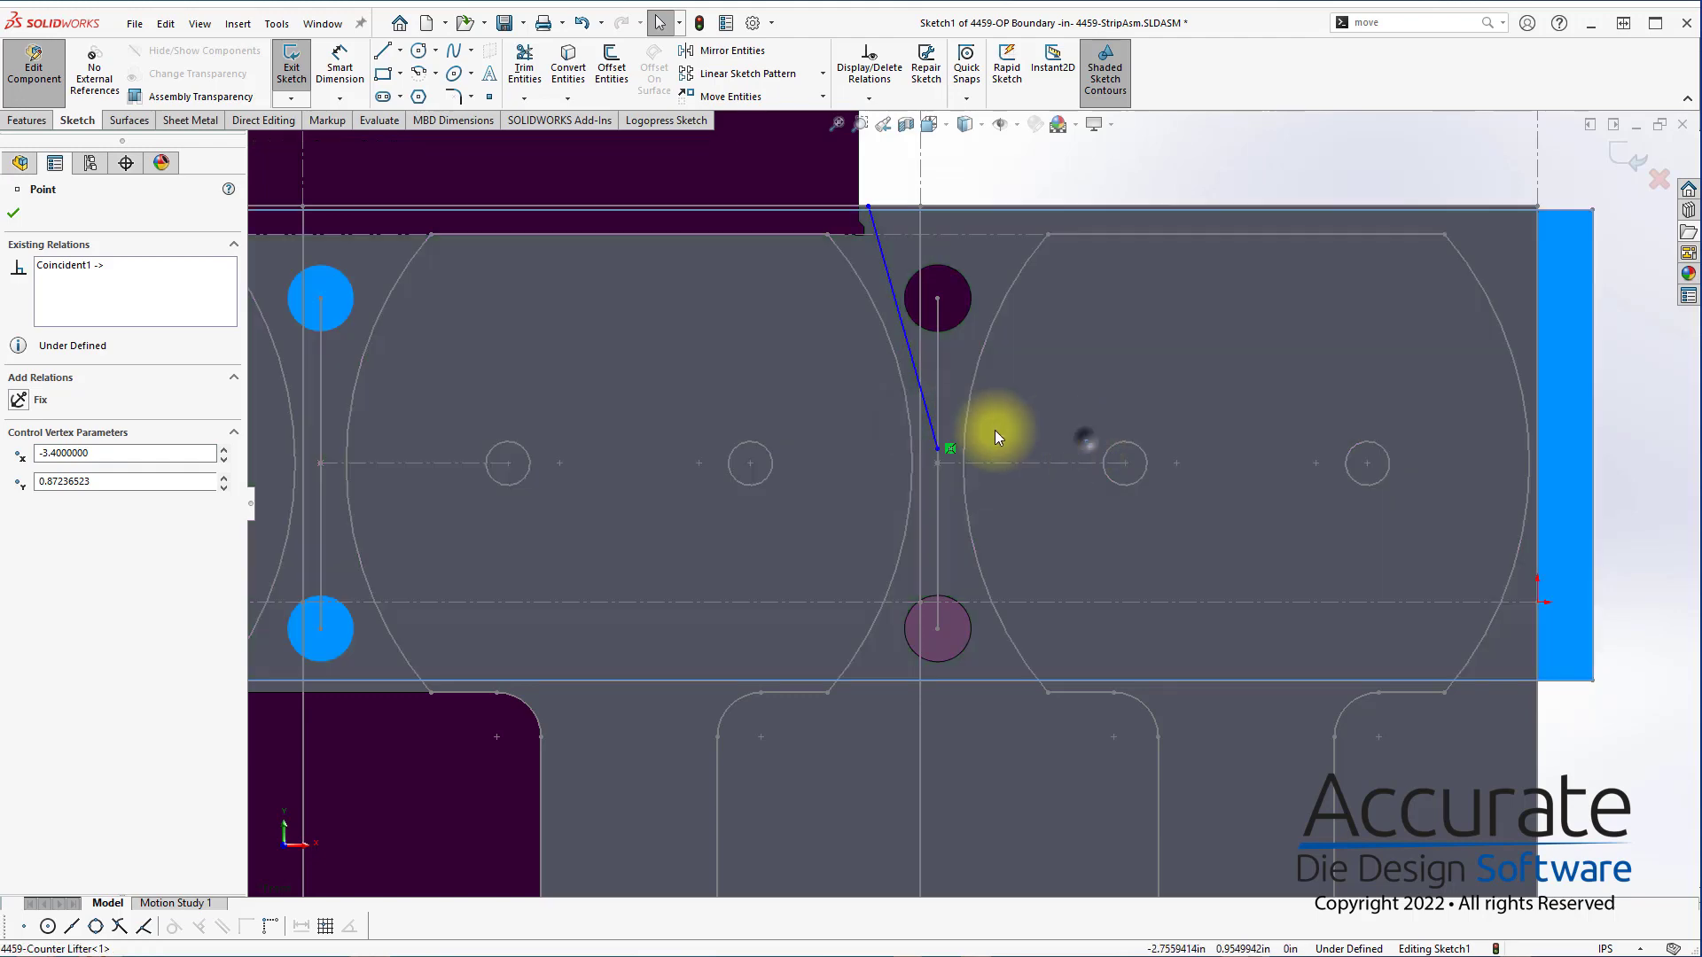
pyautogui.moveTo(948, 449)
pyautogui.mouseDown()
pyautogui.moveTo(971, 603)
pyautogui.moveTo(951, 481)
pyautogui.mouseUp()
pyautogui.click(973, 176)
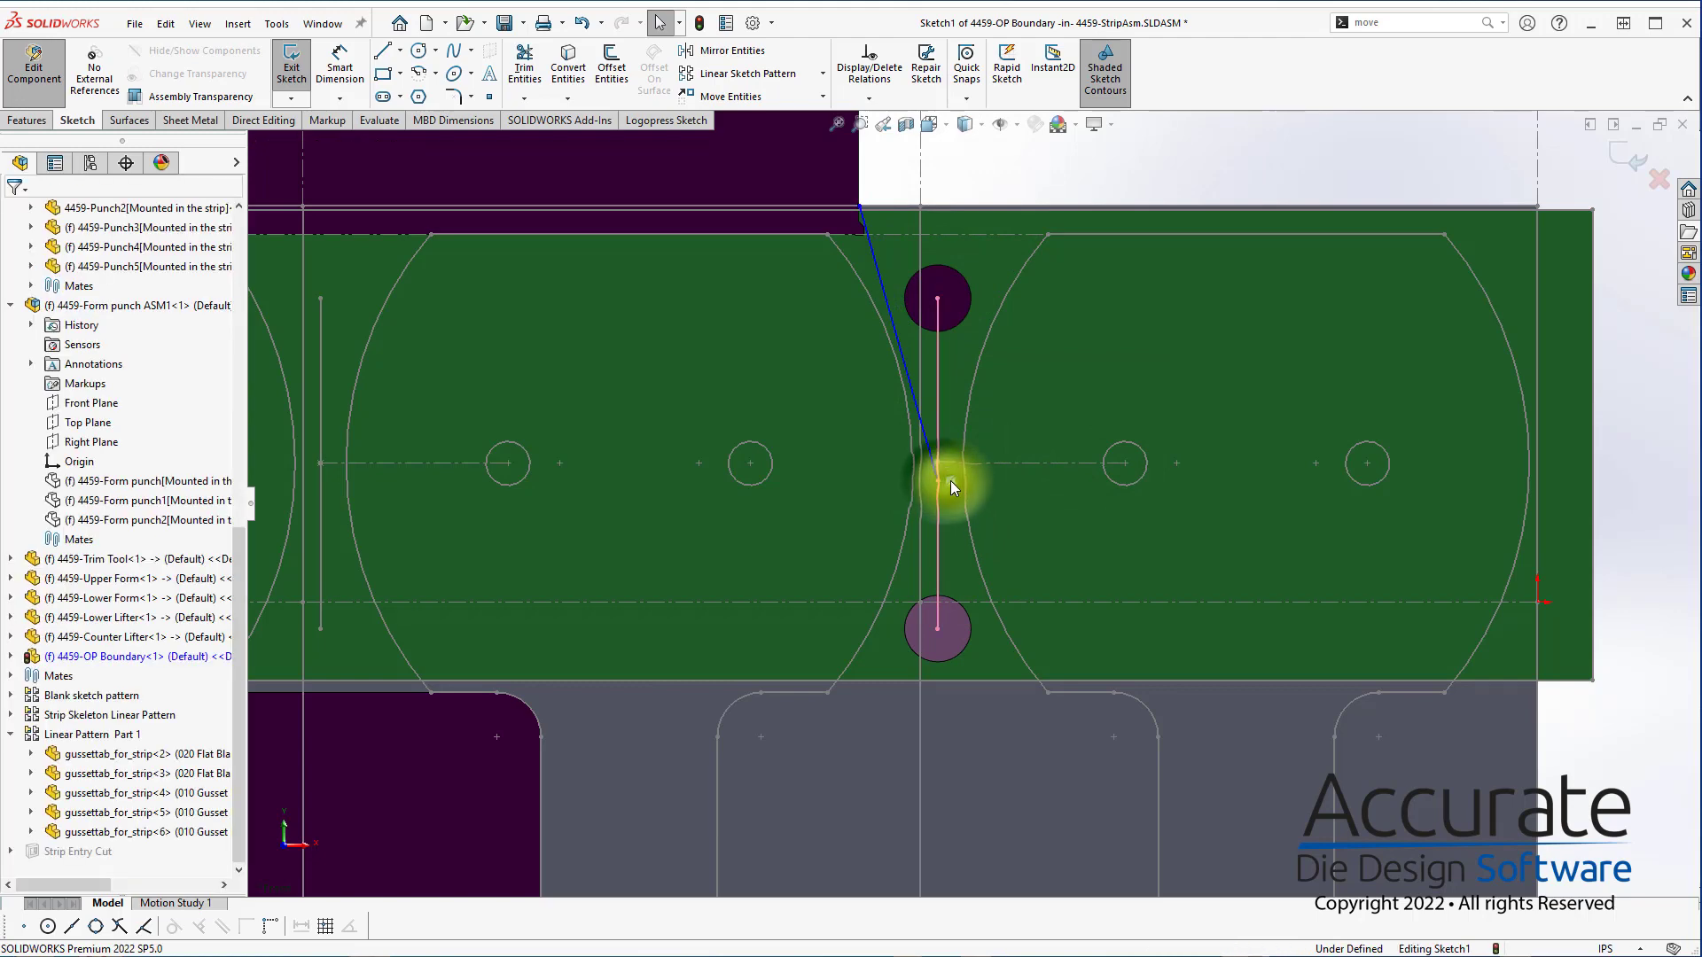
# Delete the remaining diagonal line from the OP Boundary sketch
pyautogui.click(1082, 530)
pyautogui.click(922, 436)
pyautogui.press('Escape')
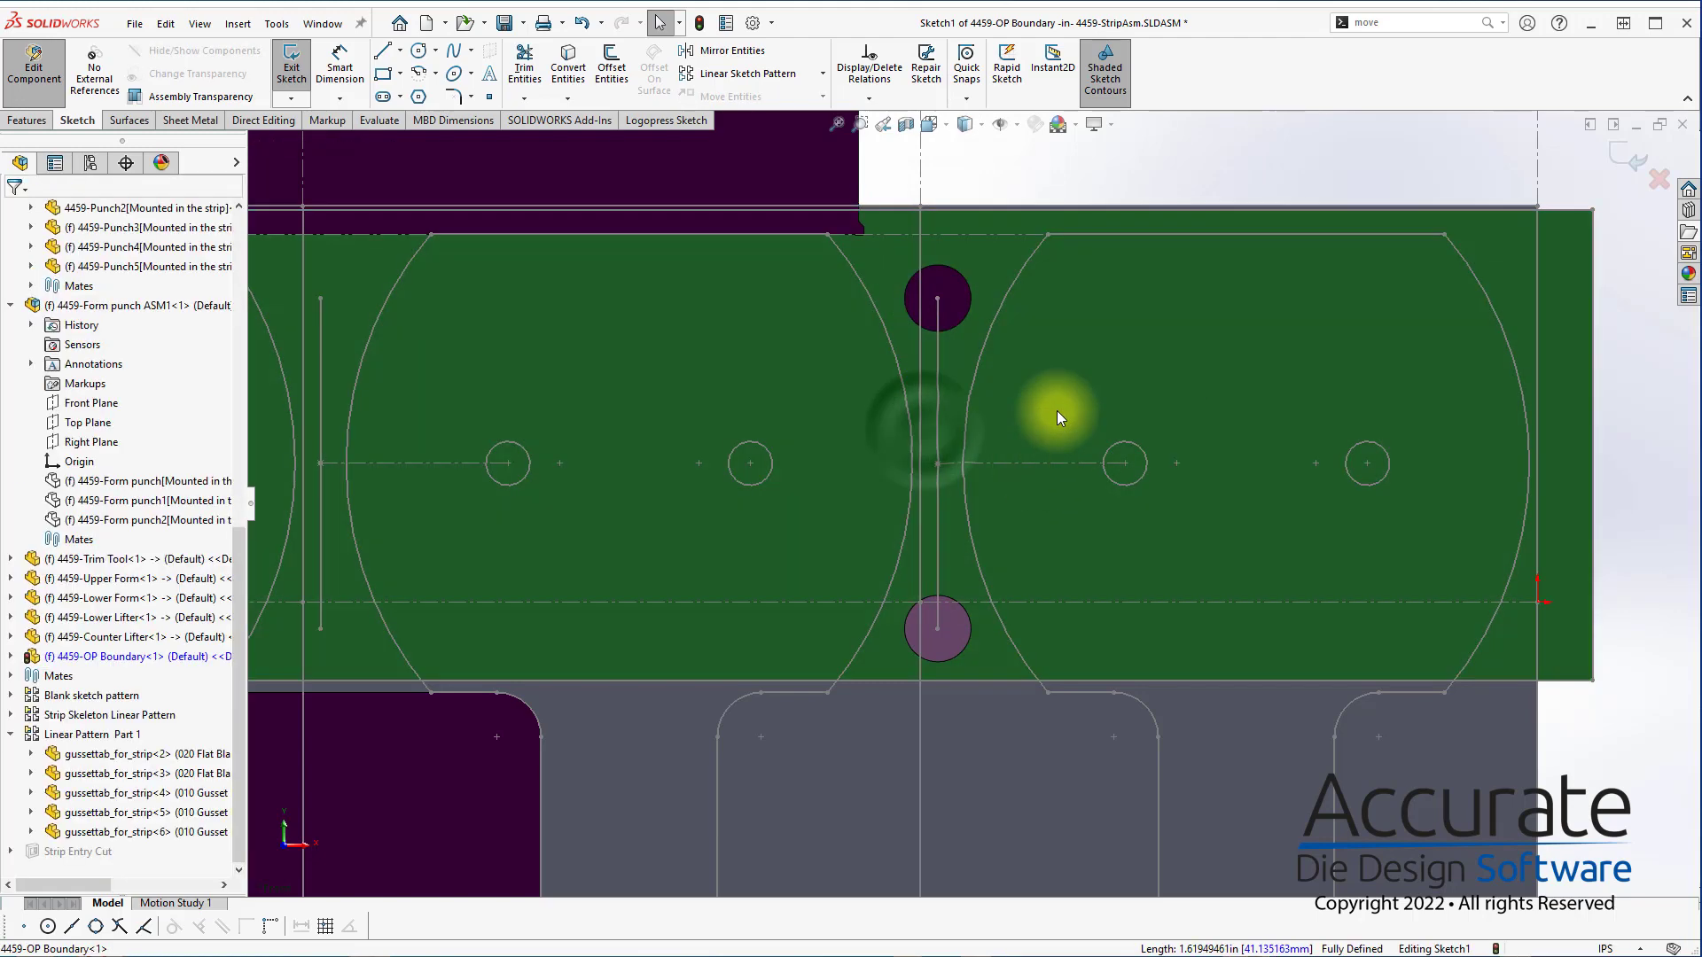
# Sketch the OP boundary as a diagonal about 3.56 in long from the strip's upper edge between the last two stations, continued to the layout's lower edge
pyautogui.press('s')
pyautogui.click(1078, 461)
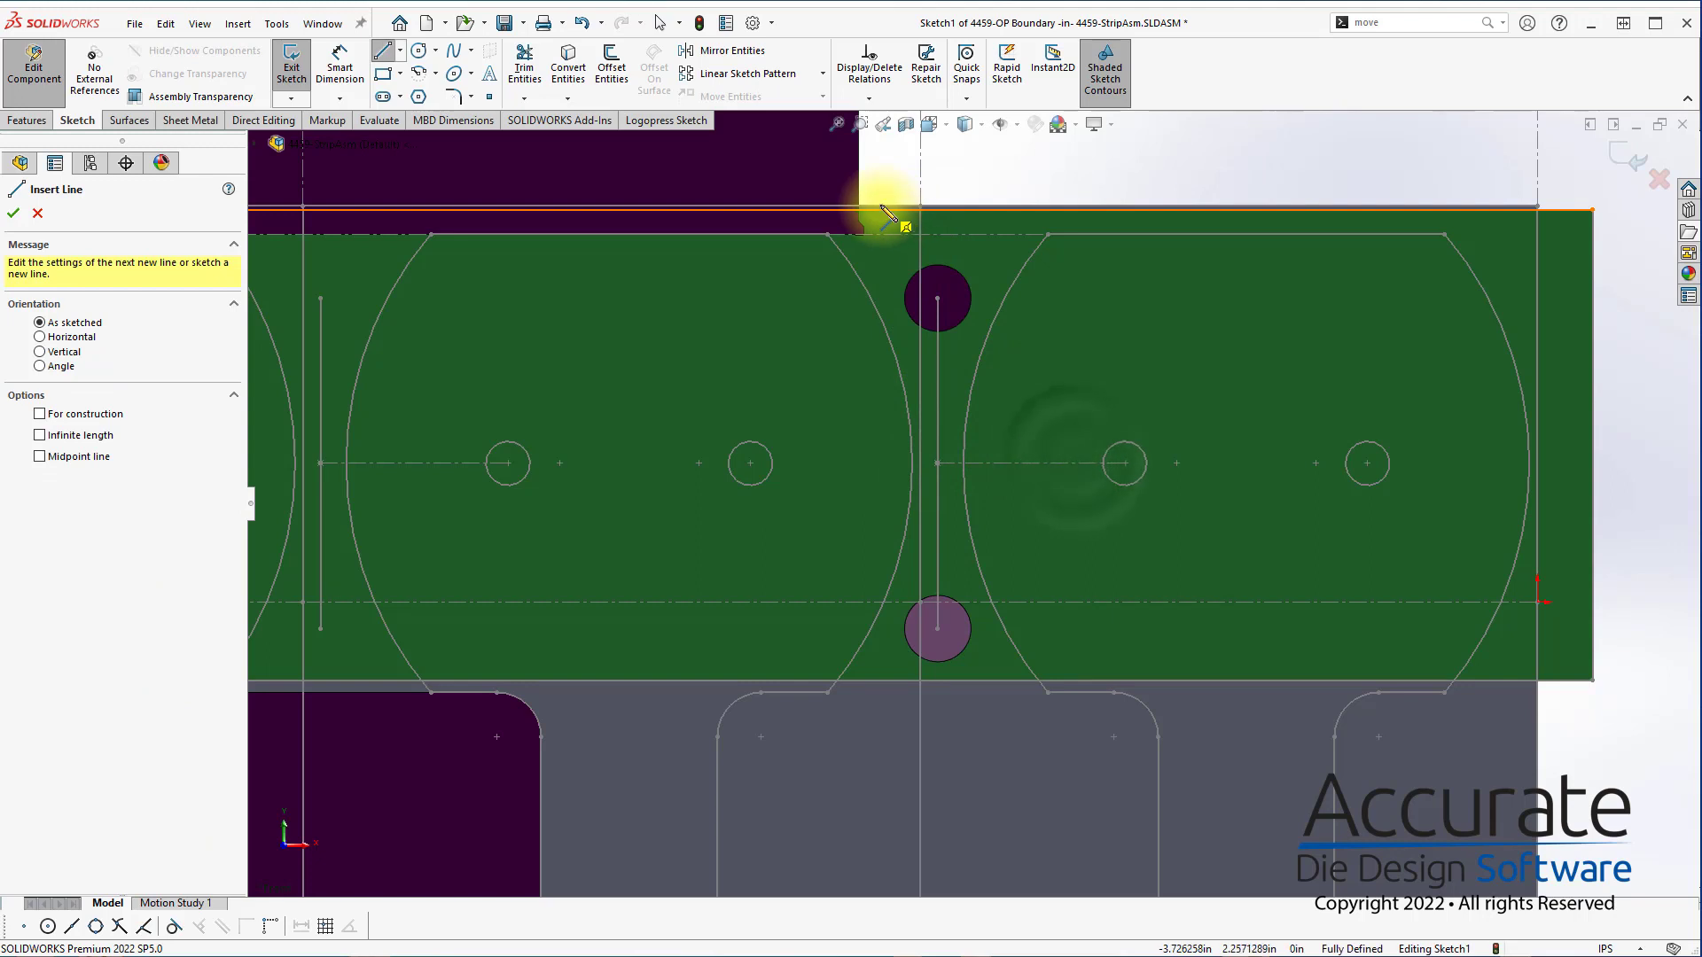
pyautogui.click(866, 209)
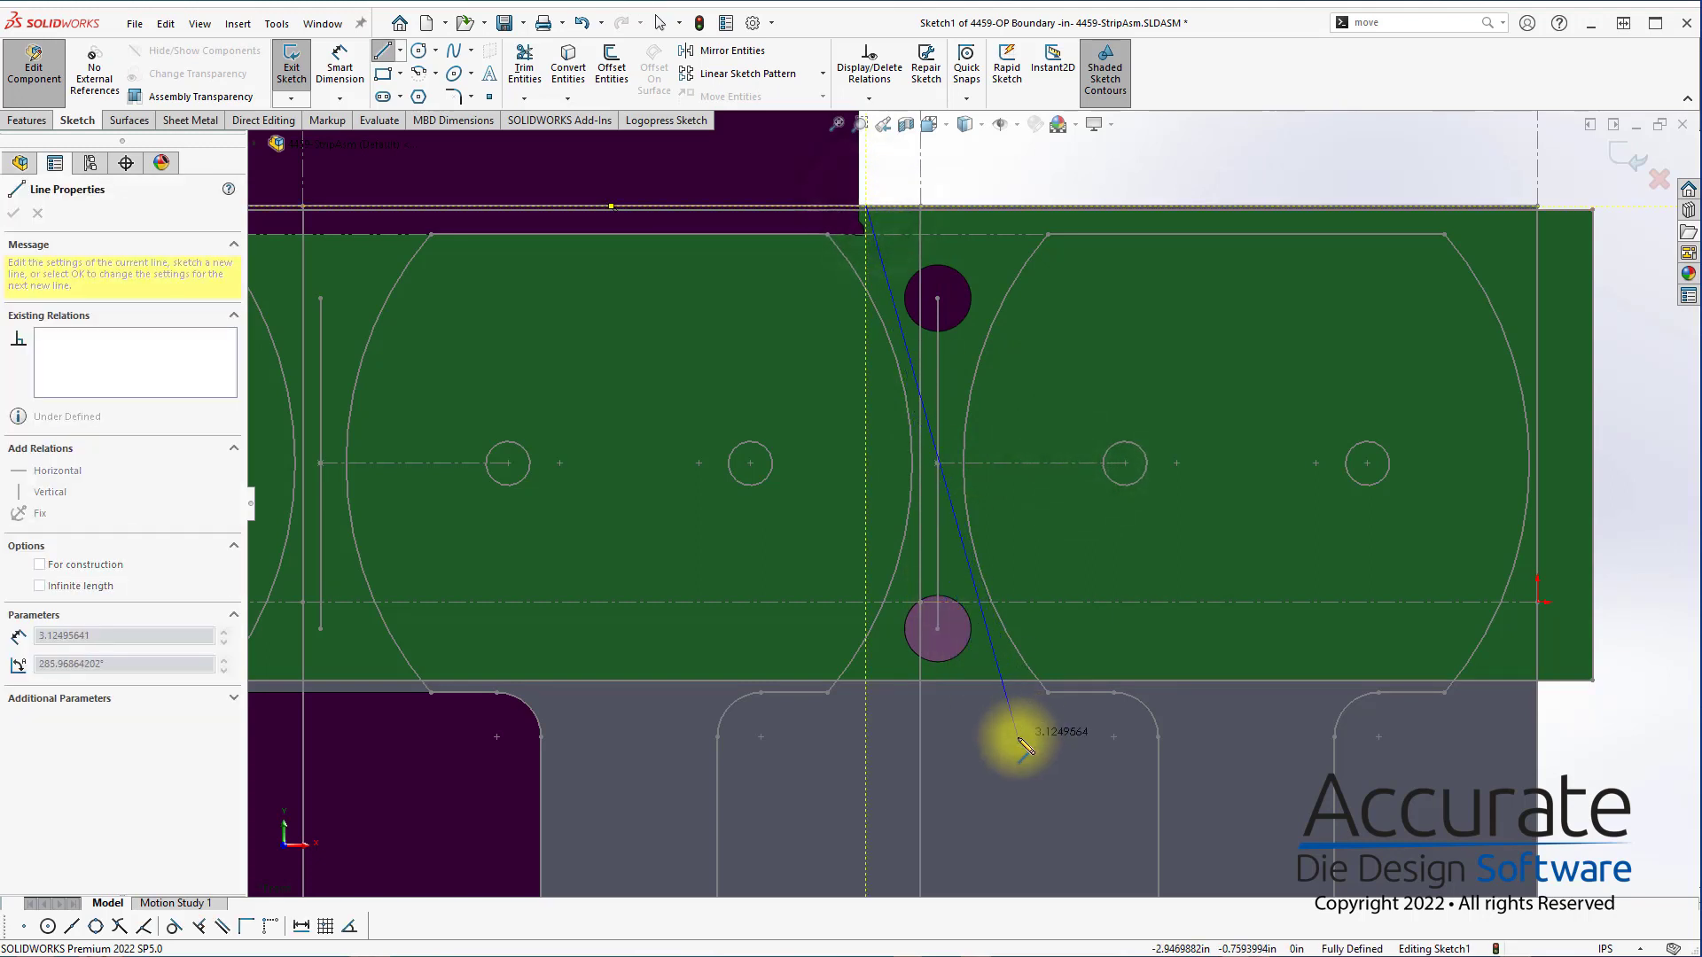
pyautogui.click(1039, 814)
pyautogui.scroll(5, 1046, 819)
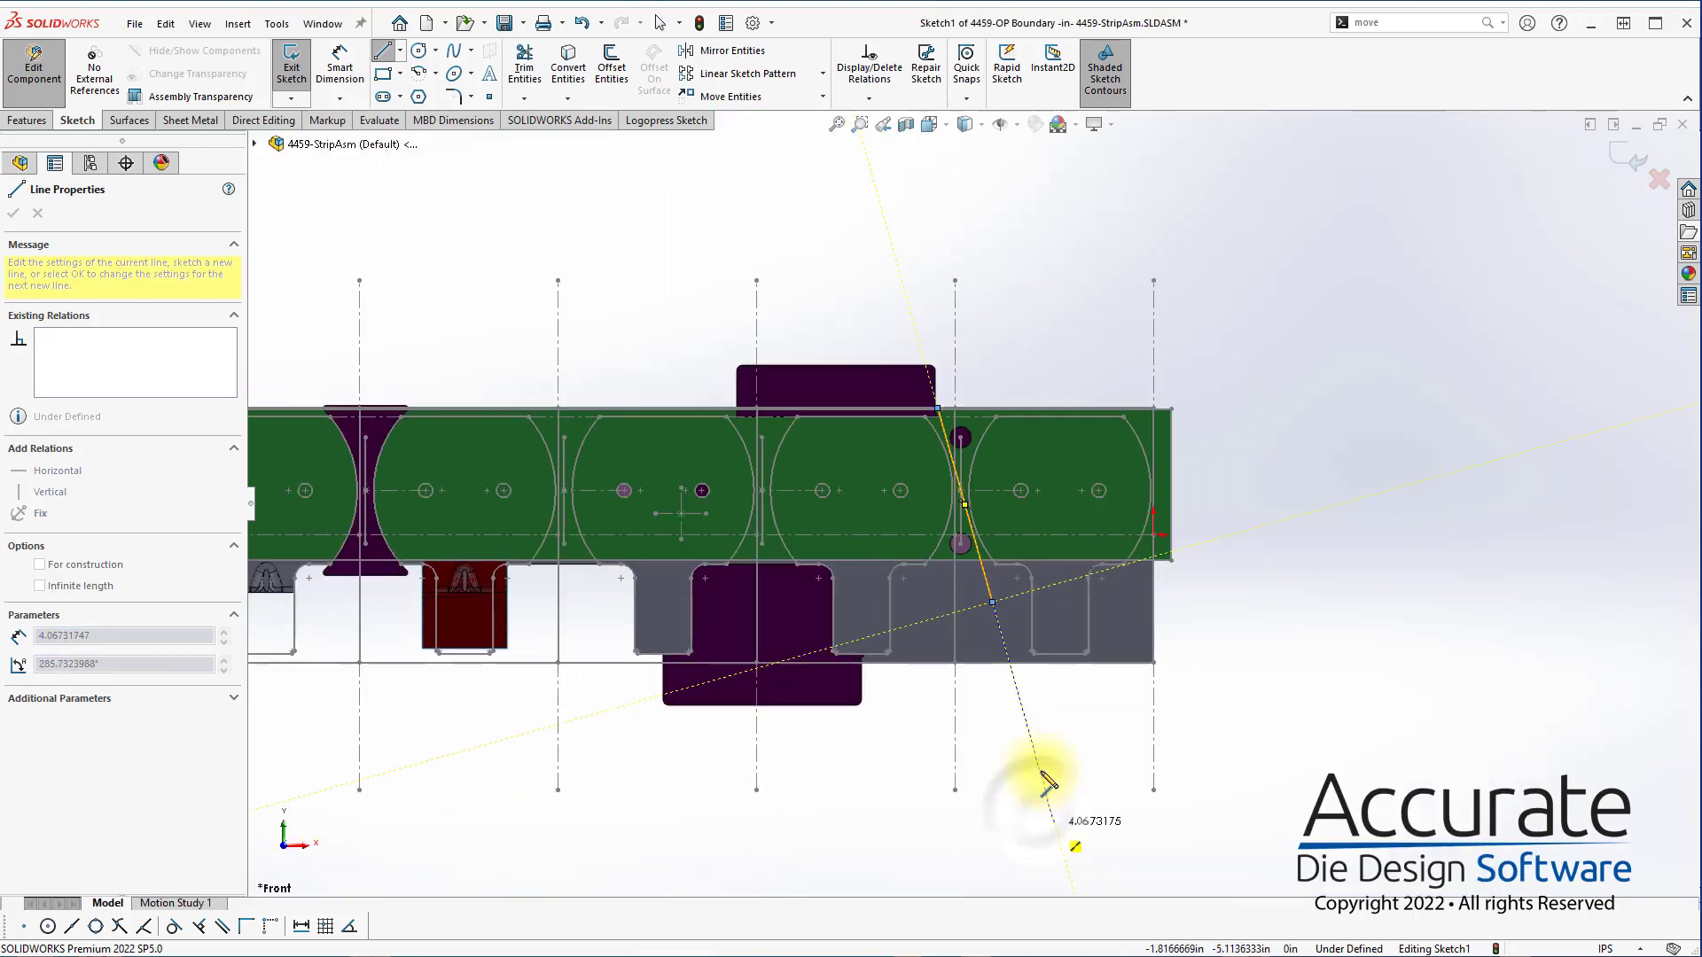
pyautogui.click(992, 663)
pyautogui.press('Escape')
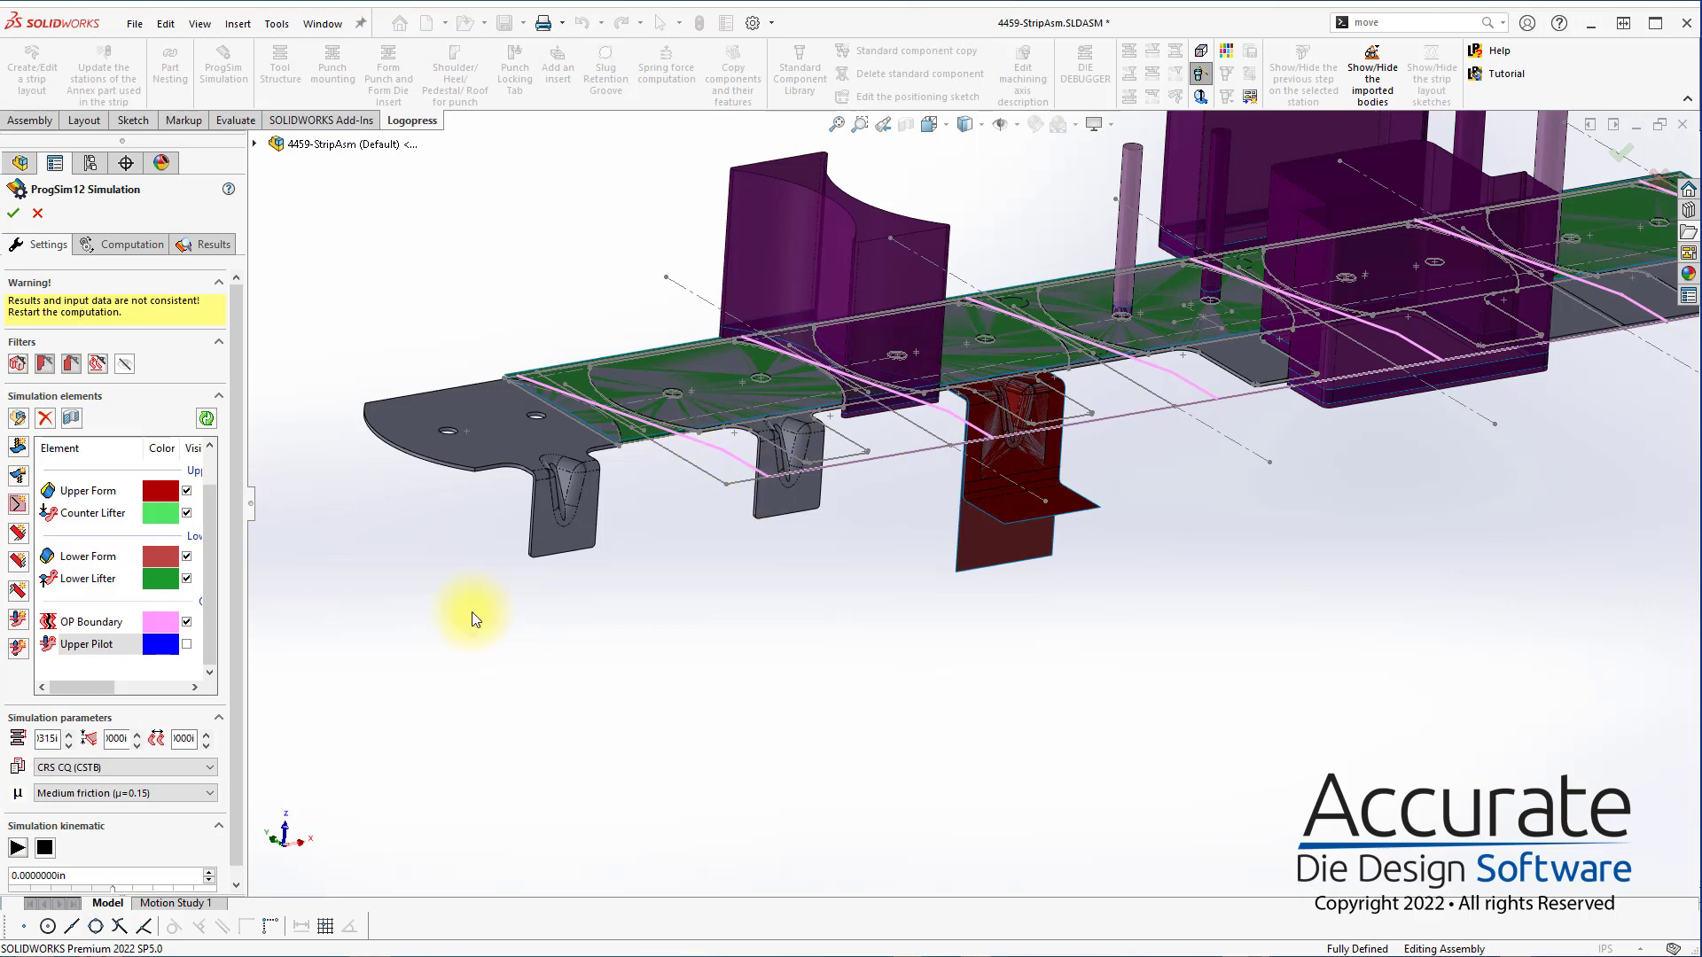
# Open the Upper Pilot element and select the two upper pilot hole edges at the stations before and after the square piercing position
pyautogui.doubleClick(93, 642)
pyautogui.scroll(5, 455, 380)
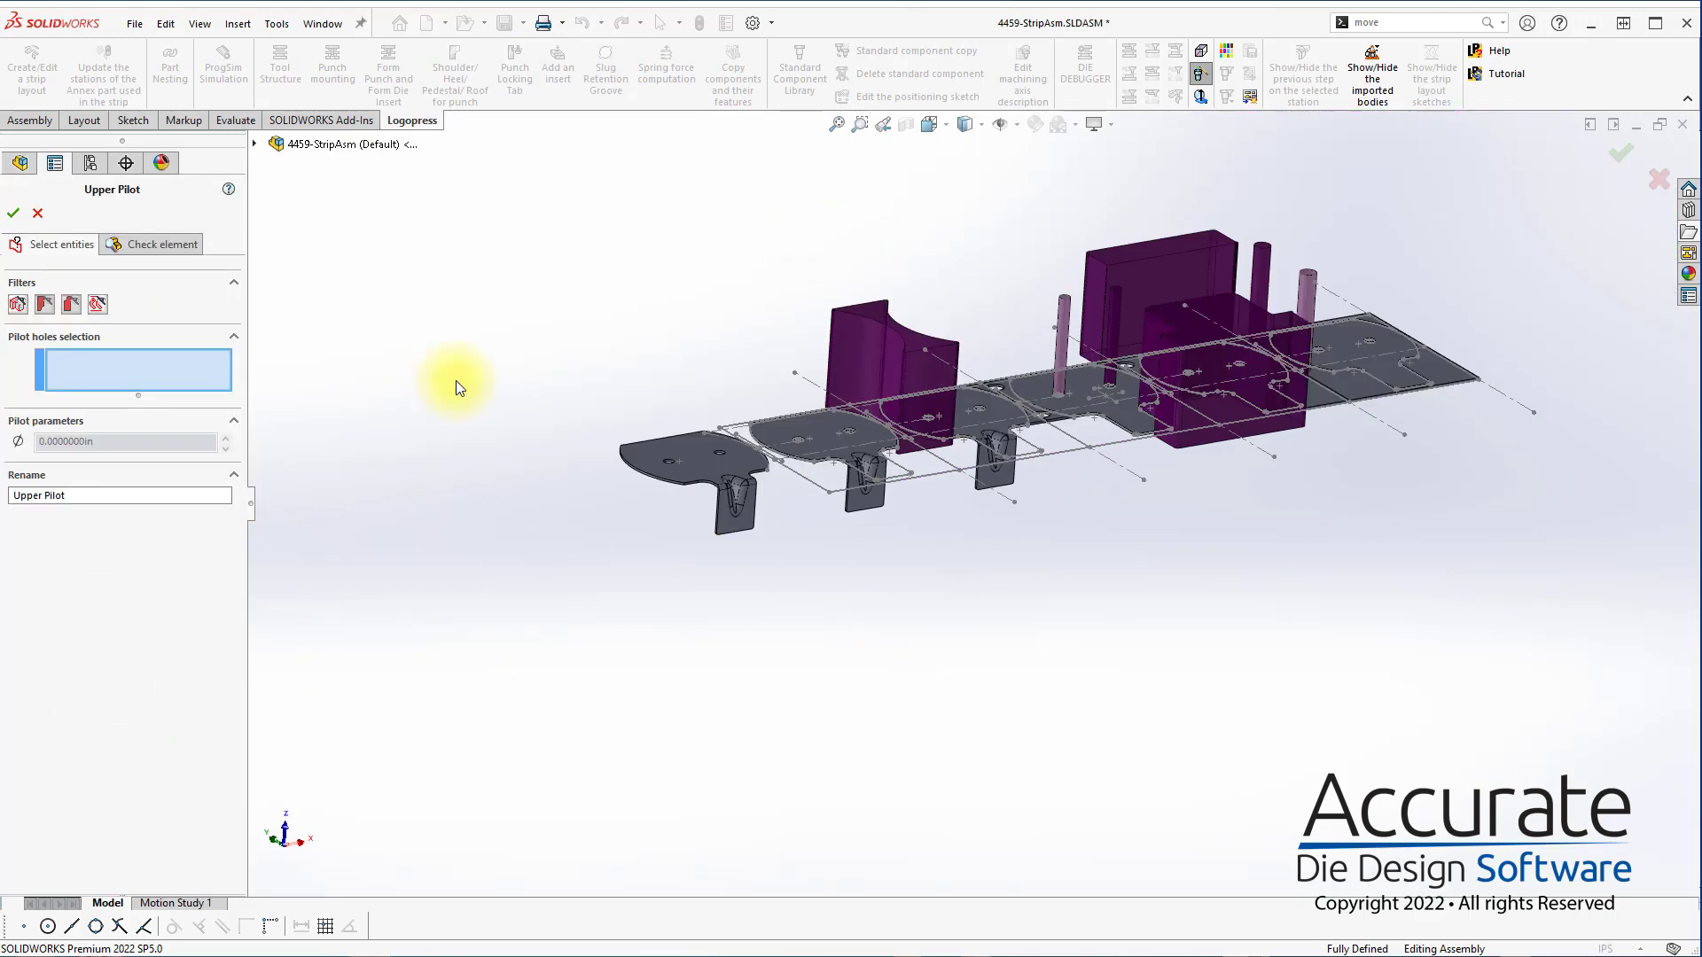
pyautogui.moveTo(1126, 400); pyautogui.dragTo(1122, 546, button='middle')
pyautogui.scroll(-5, 1138, 269)
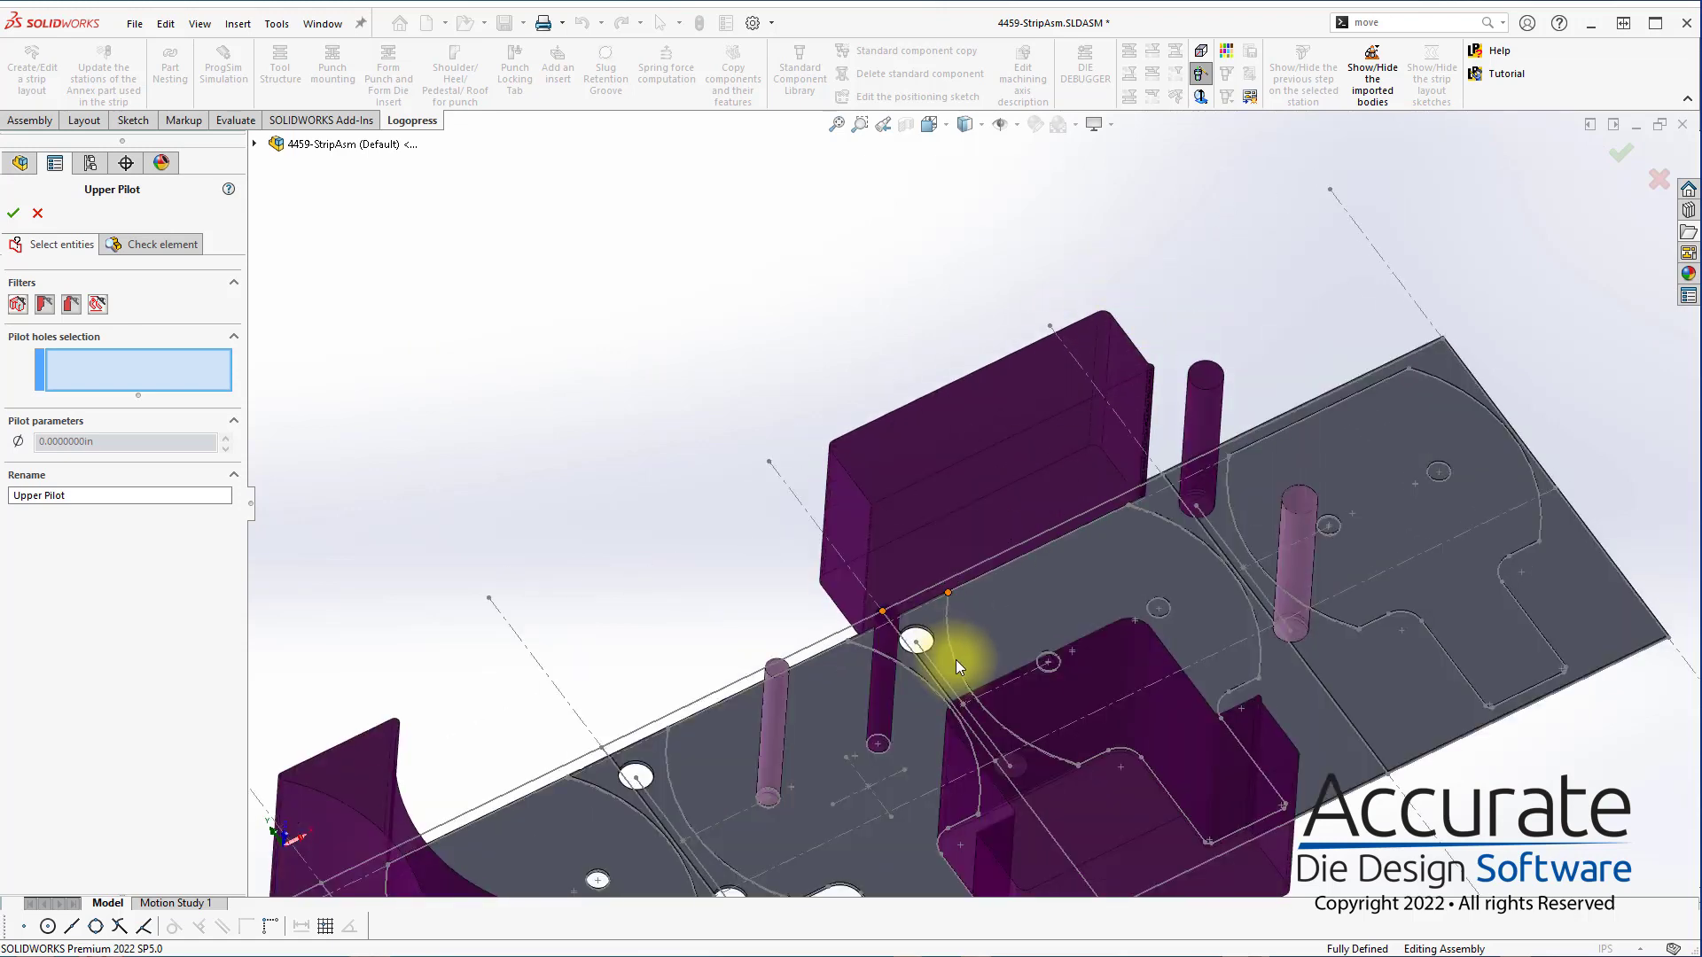
pyautogui.moveTo(955, 659); pyautogui.dragTo(929, 624, button='middle')
pyautogui.click(922, 631)
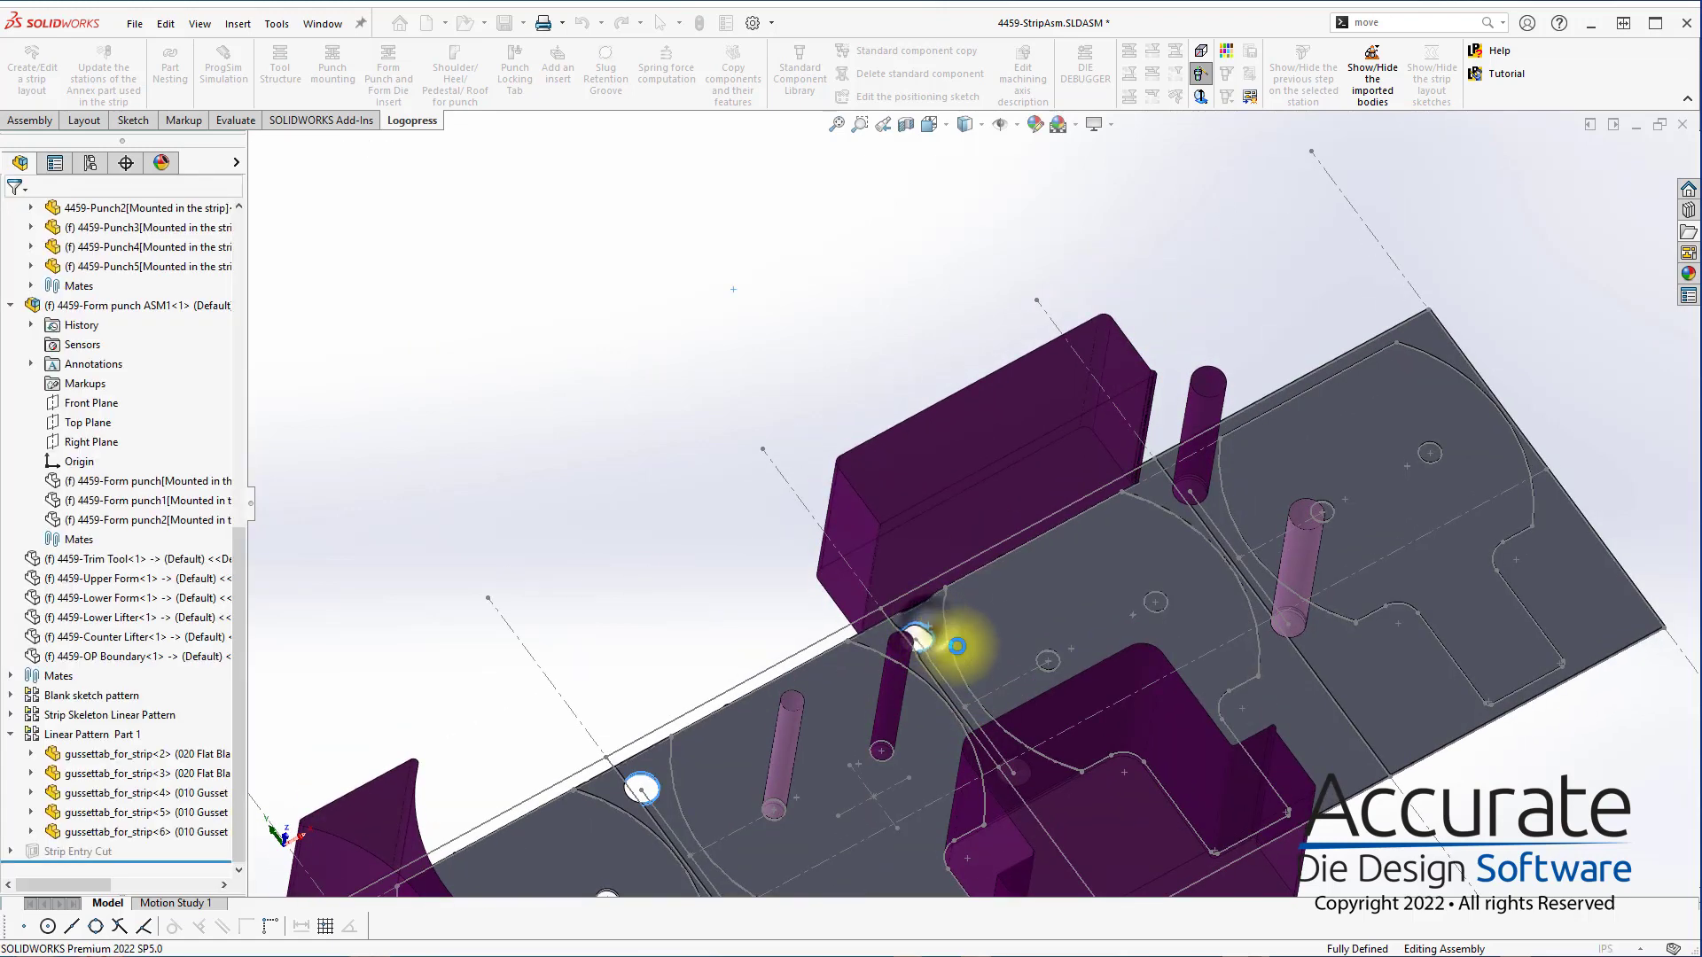
pyautogui.scroll(3, 960, 719)
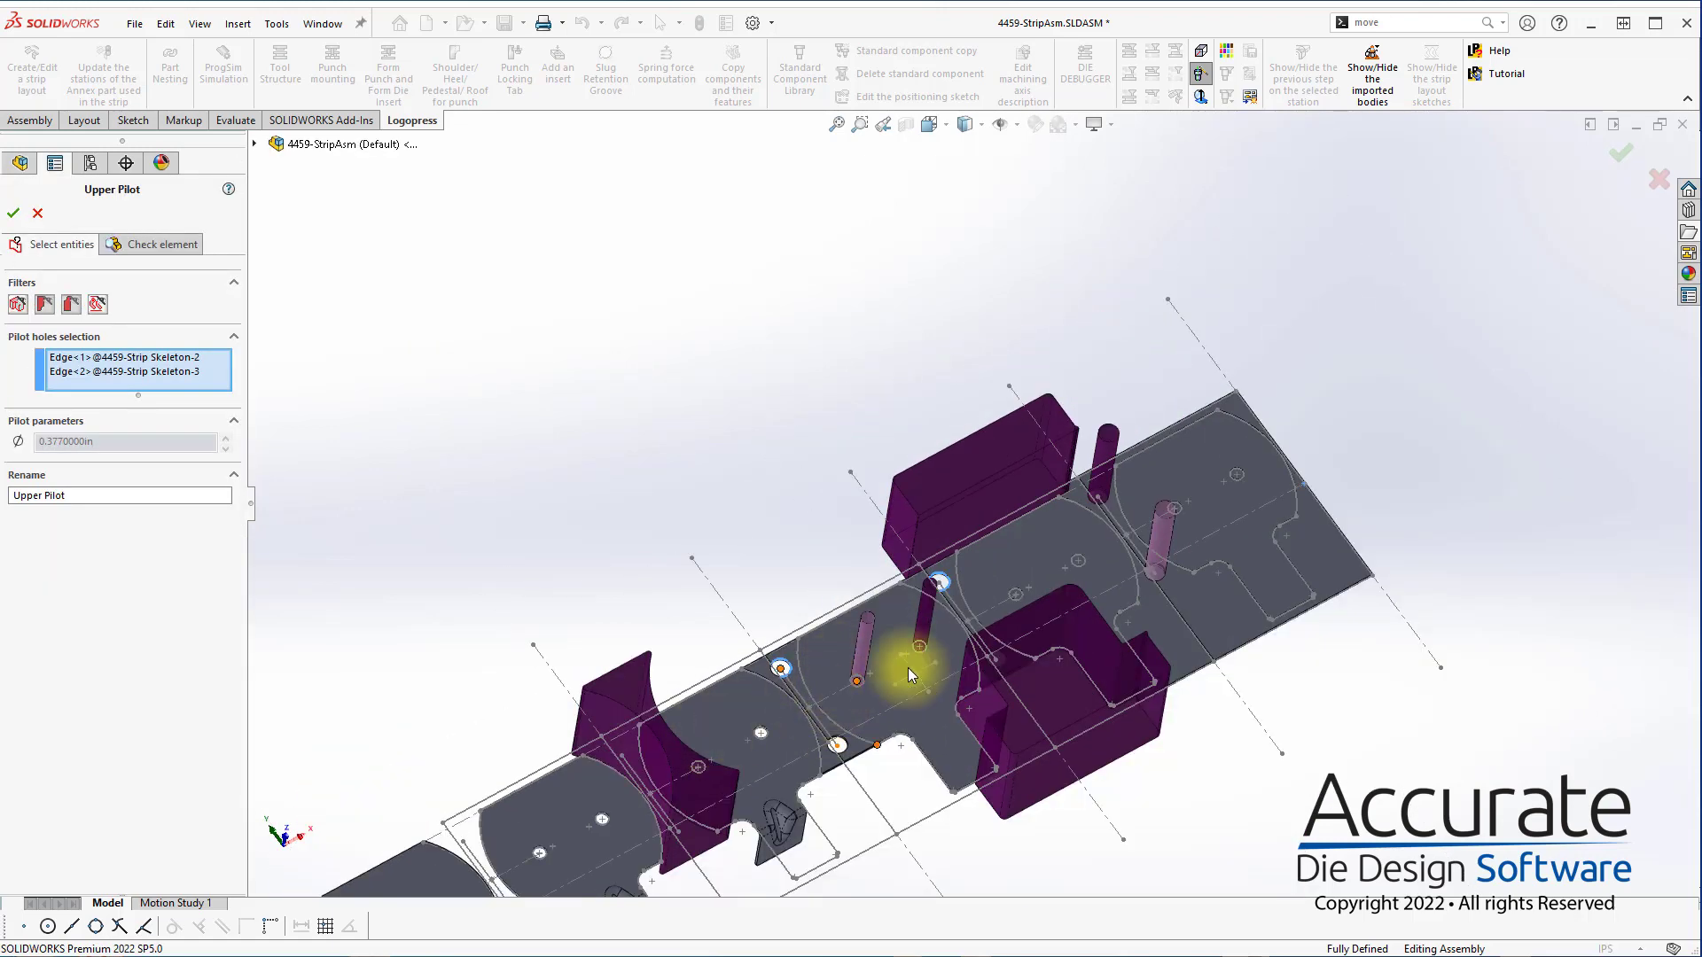
# Add the two matching lower pilot hole edges to the Upper Pilot selection and accept the element under its default name
pyautogui.moveTo(1059, 676); pyautogui.dragTo(1049, 771, button='middle')
pyautogui.scroll(-3, 989, 688)
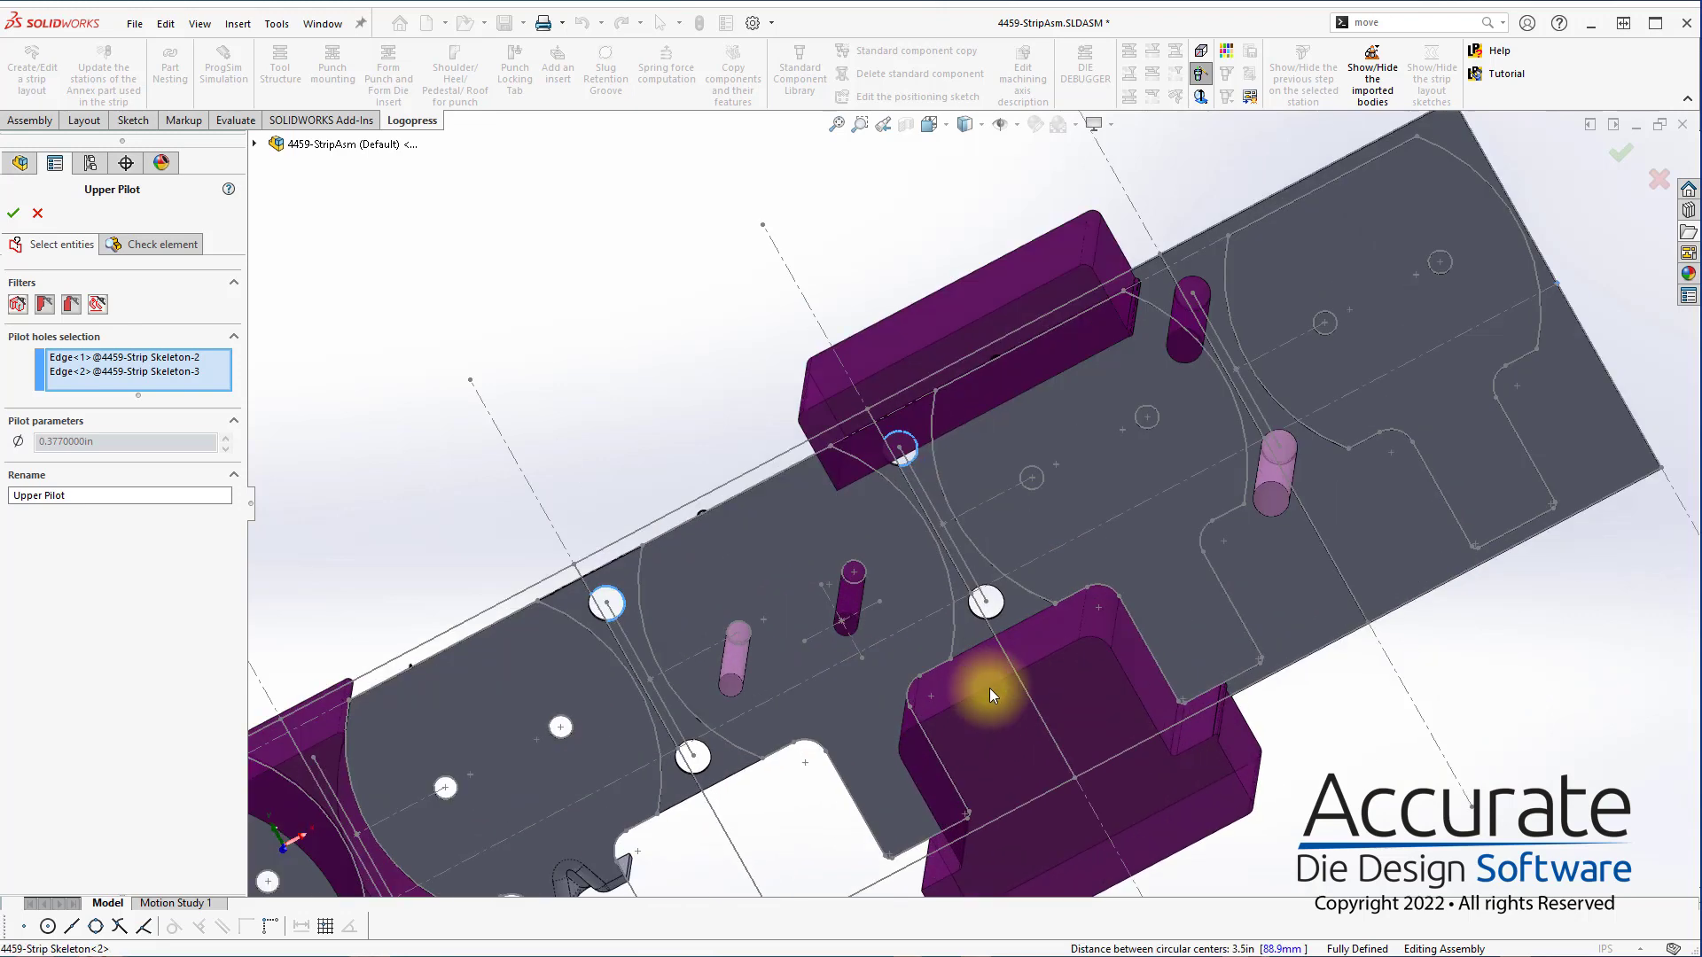
pyautogui.scroll(-2, 990, 688)
pyautogui.click(1007, 555)
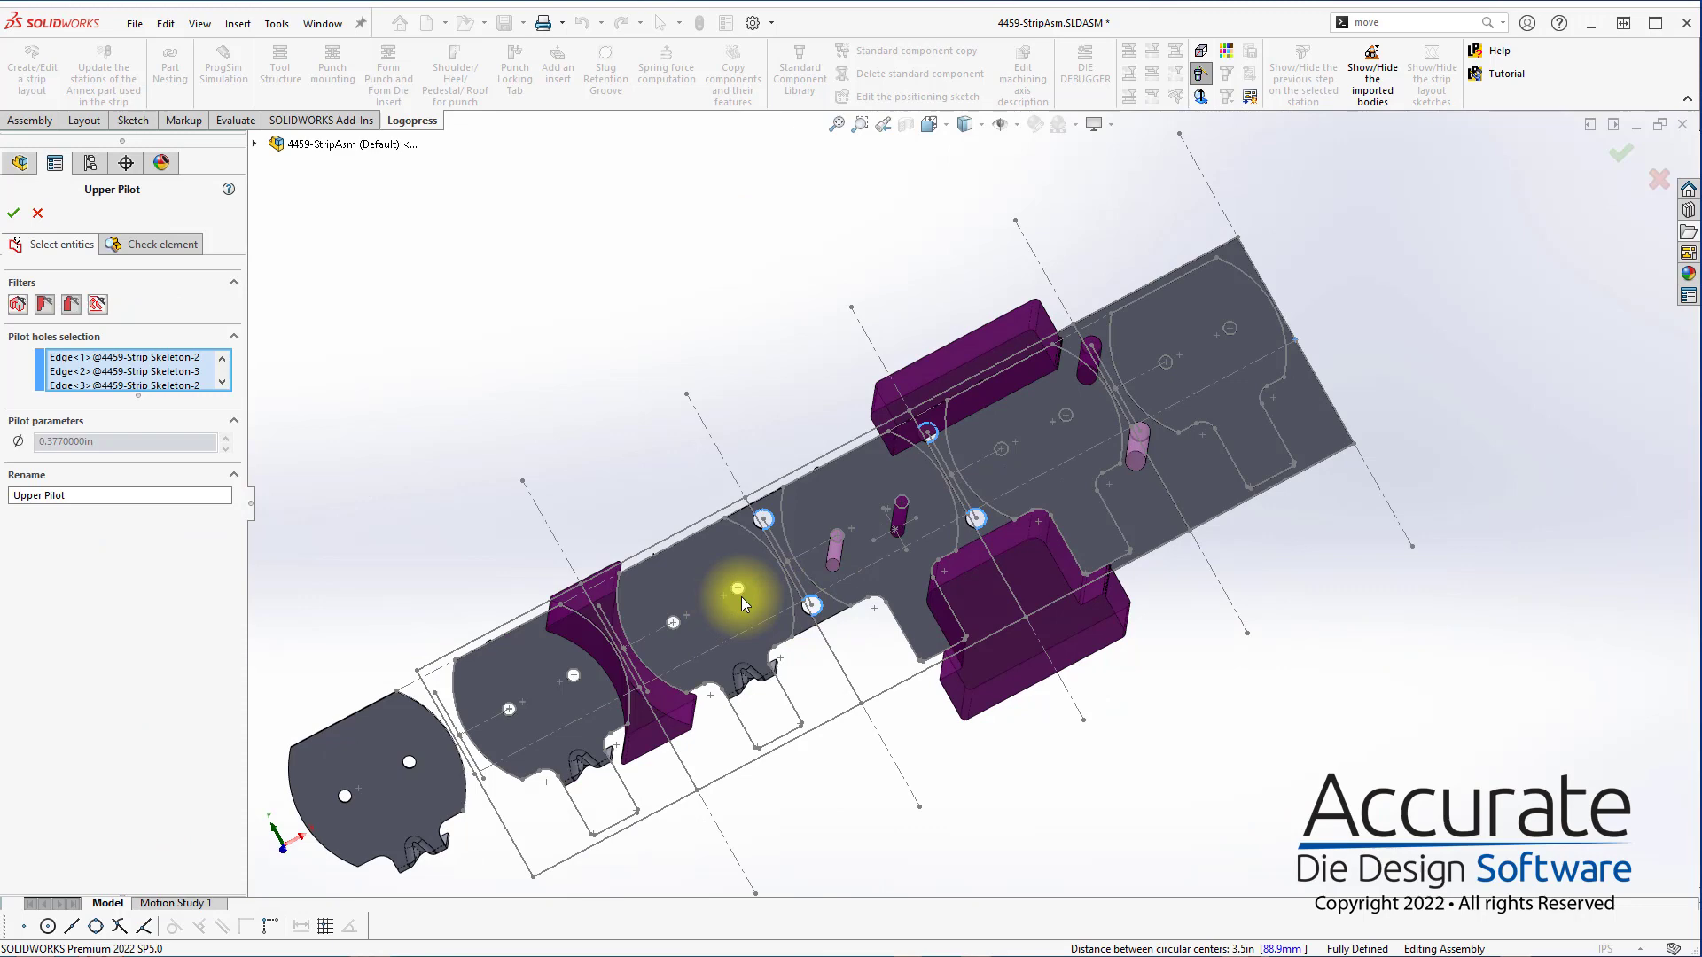
pyautogui.moveTo(741, 593); pyautogui.dragTo(809, 343, button='middle')
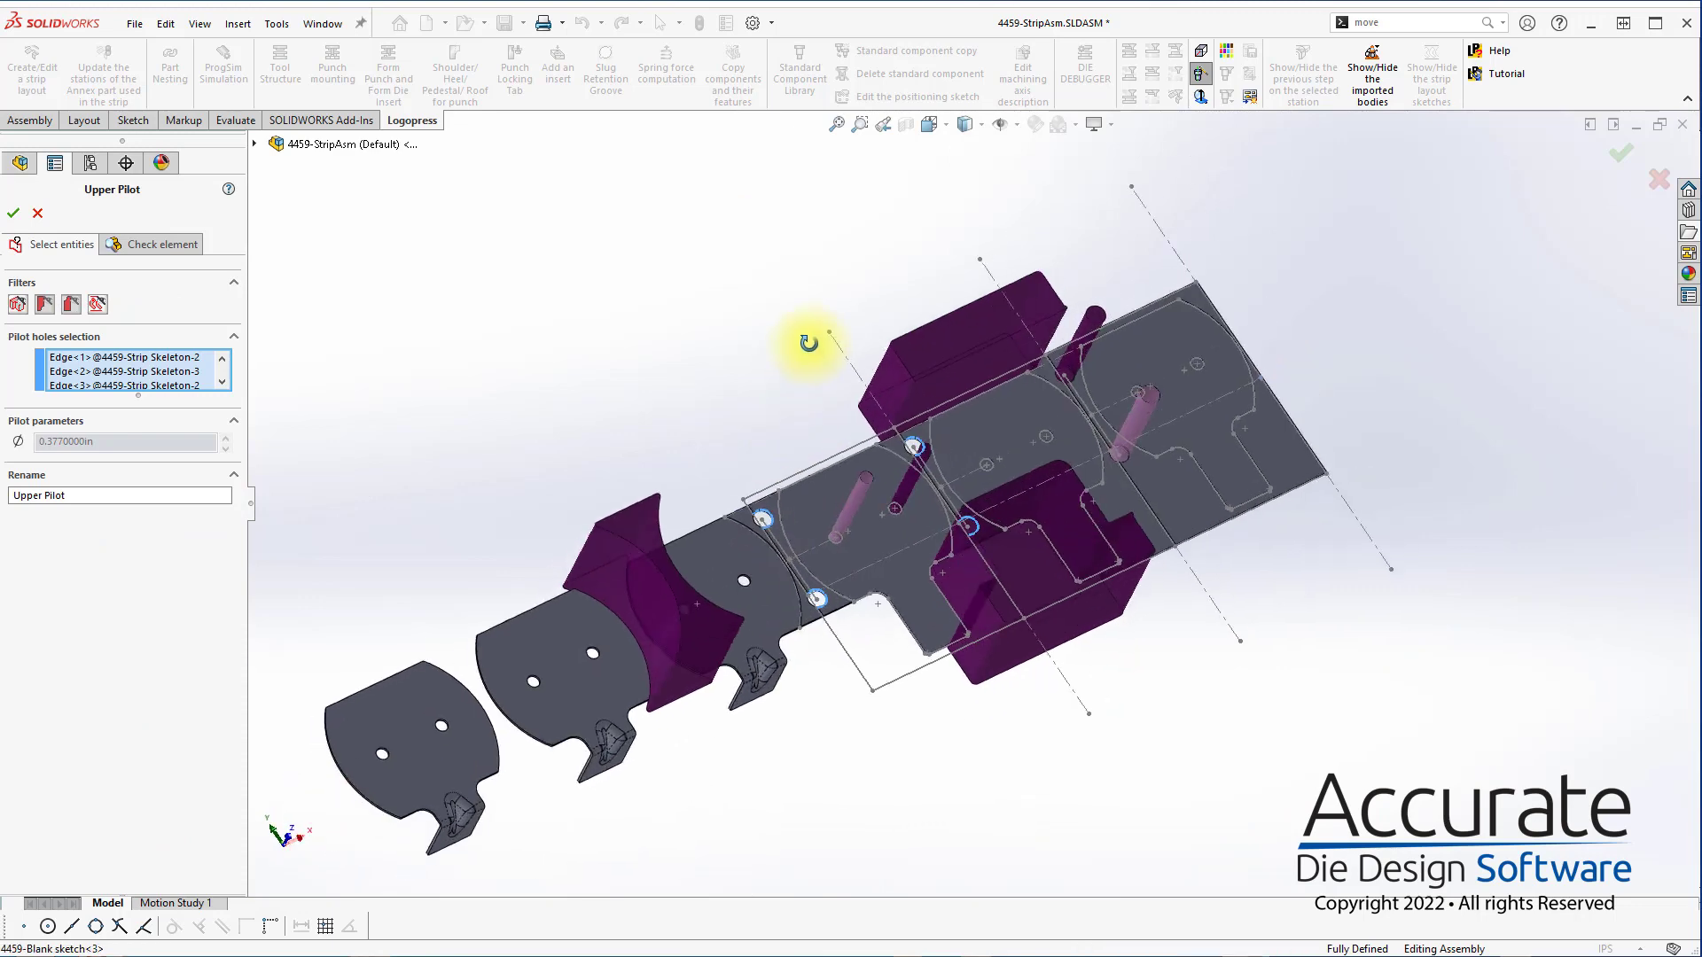
pyautogui.click(12, 213)
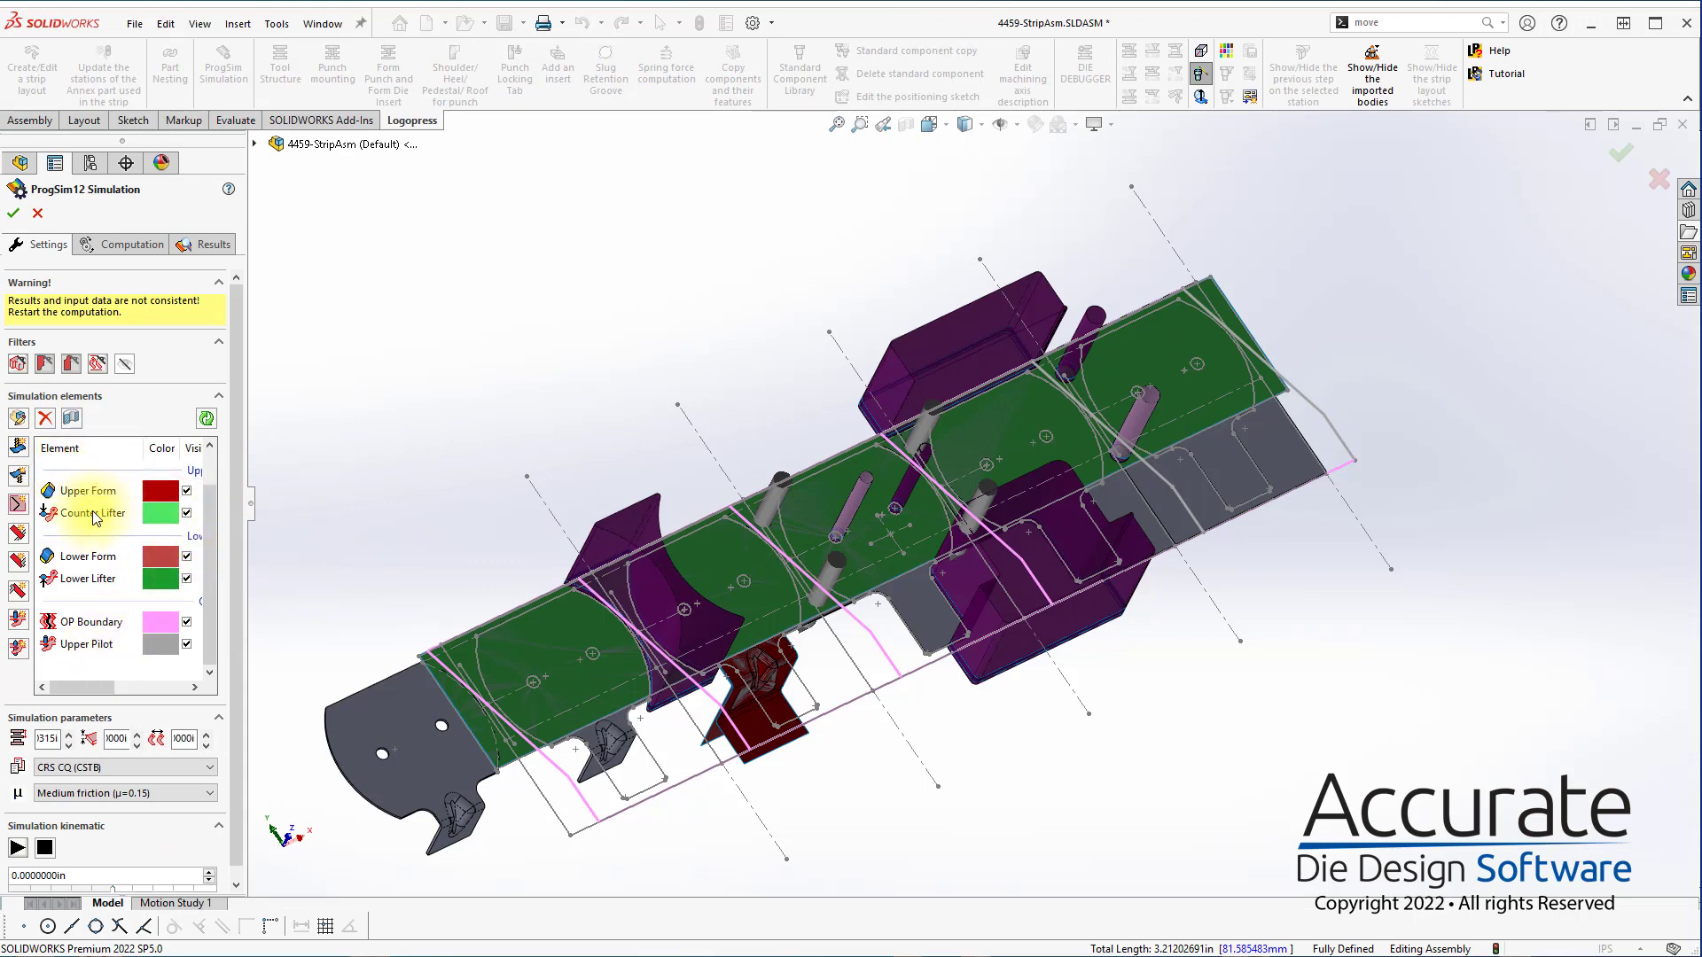
# Add an Upper Pad element, link the upper form punch component to it, and select that punch's contact face against the strip
pyautogui.click(17, 448)
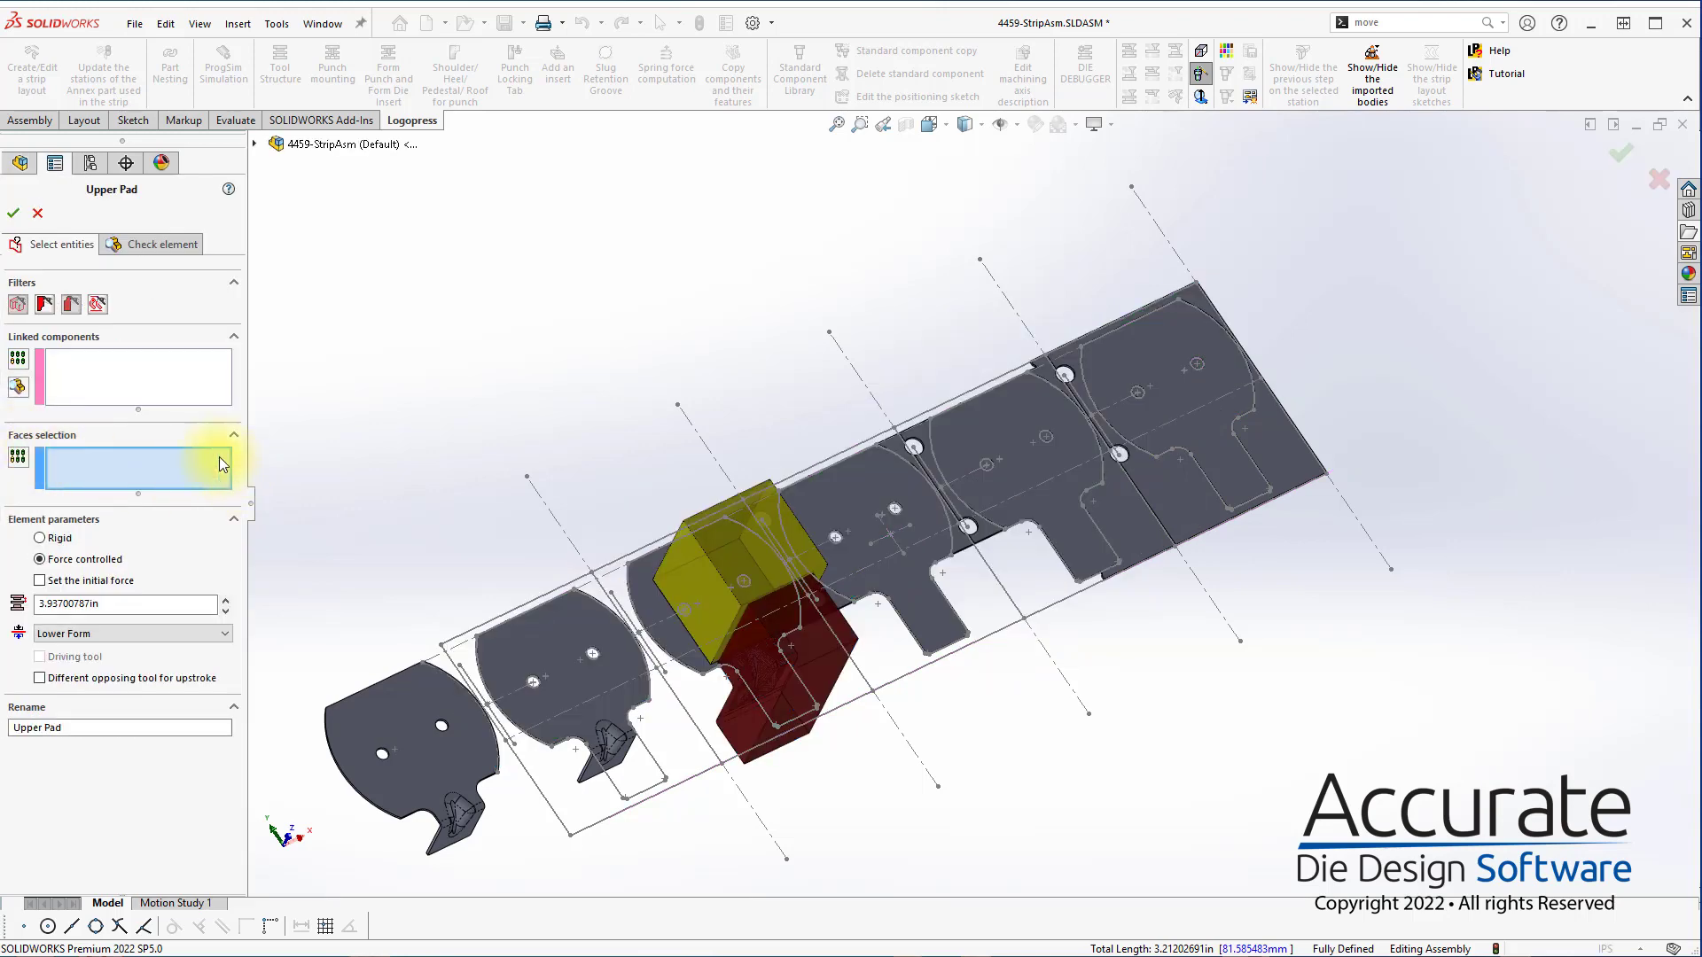
pyautogui.click(142, 376)
pyautogui.click(737, 547)
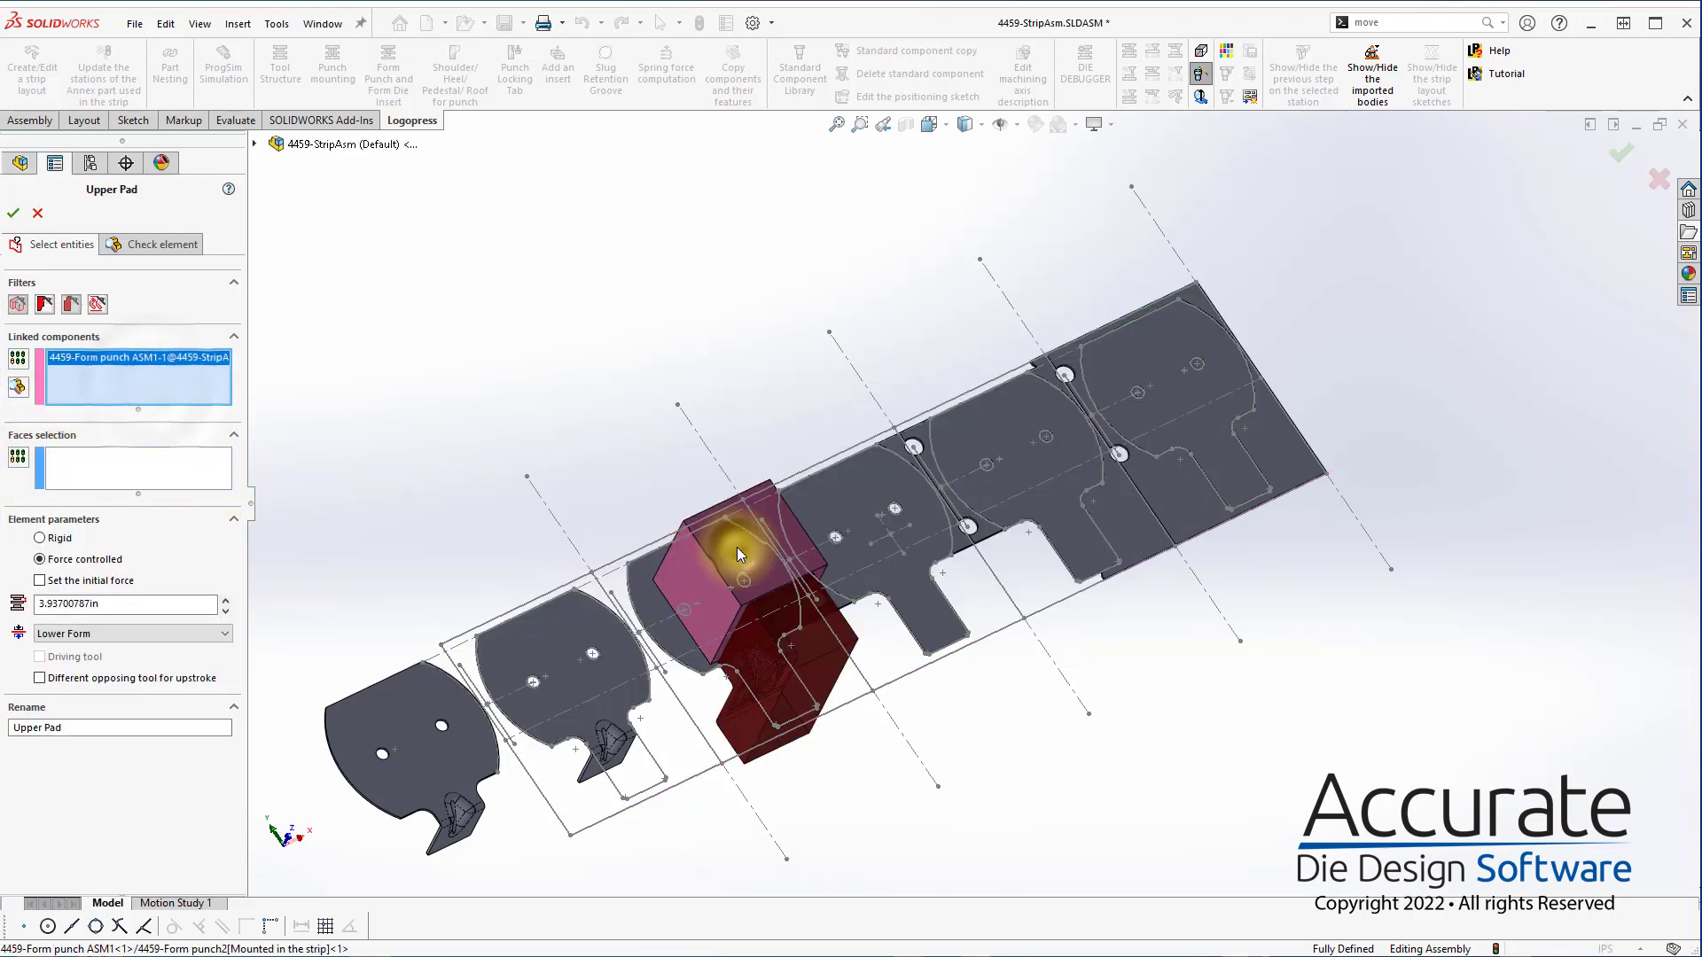
pyautogui.click(96, 446)
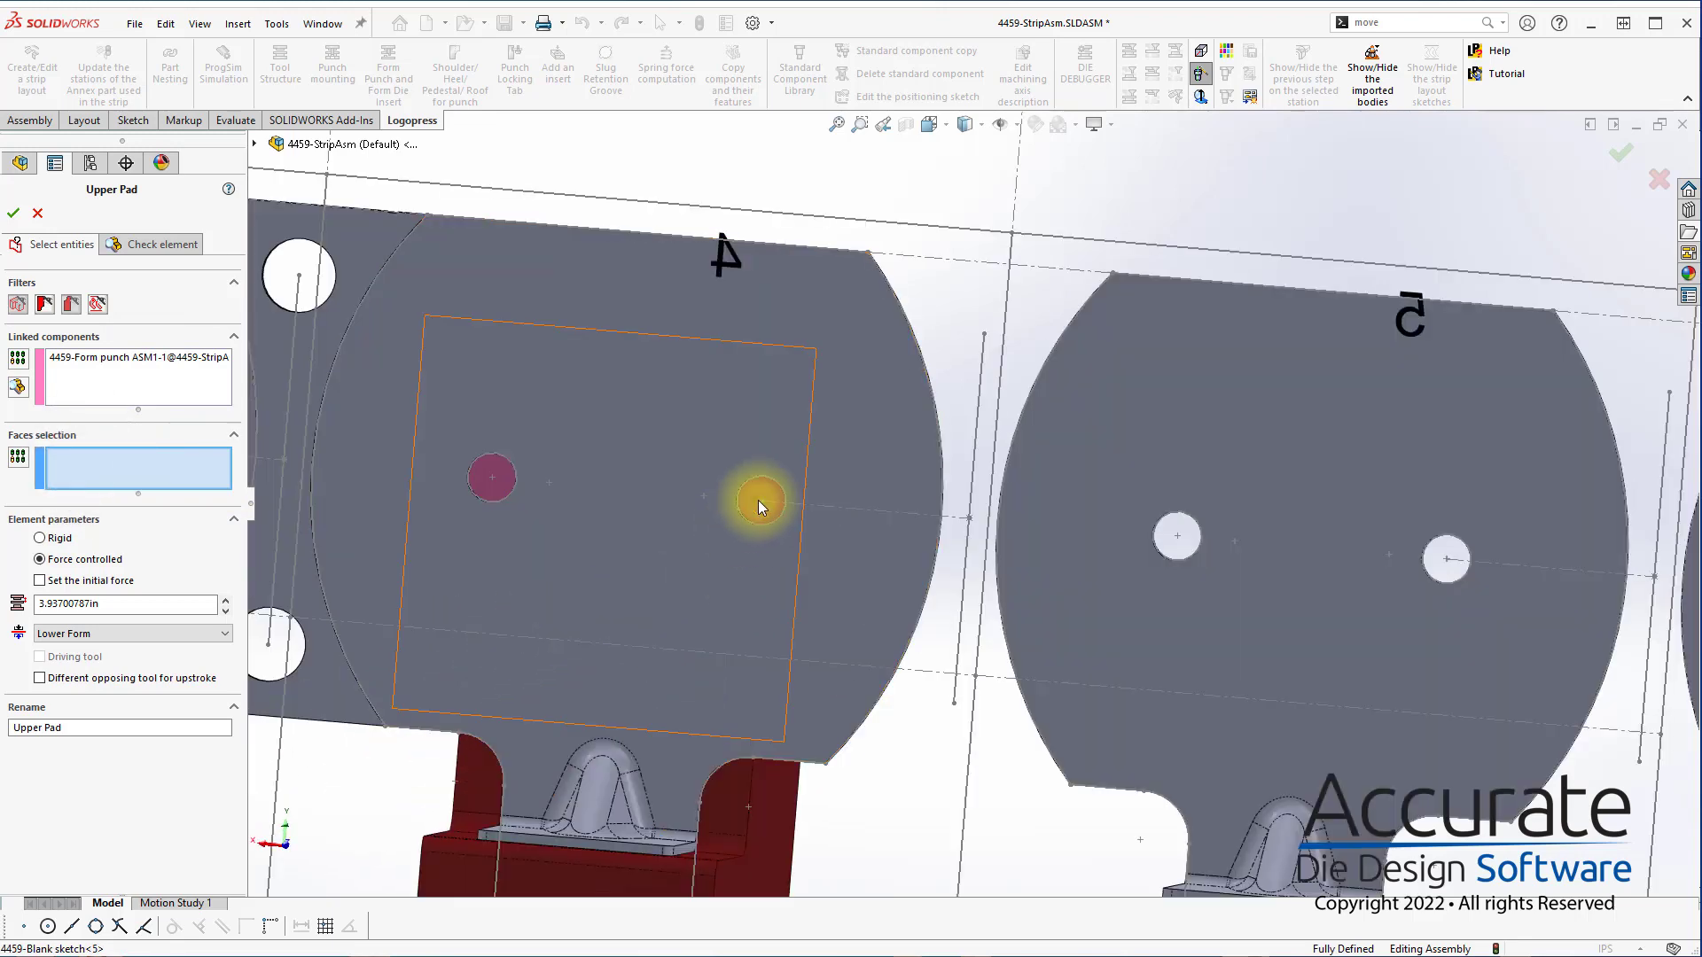
pyautogui.click(758, 500)
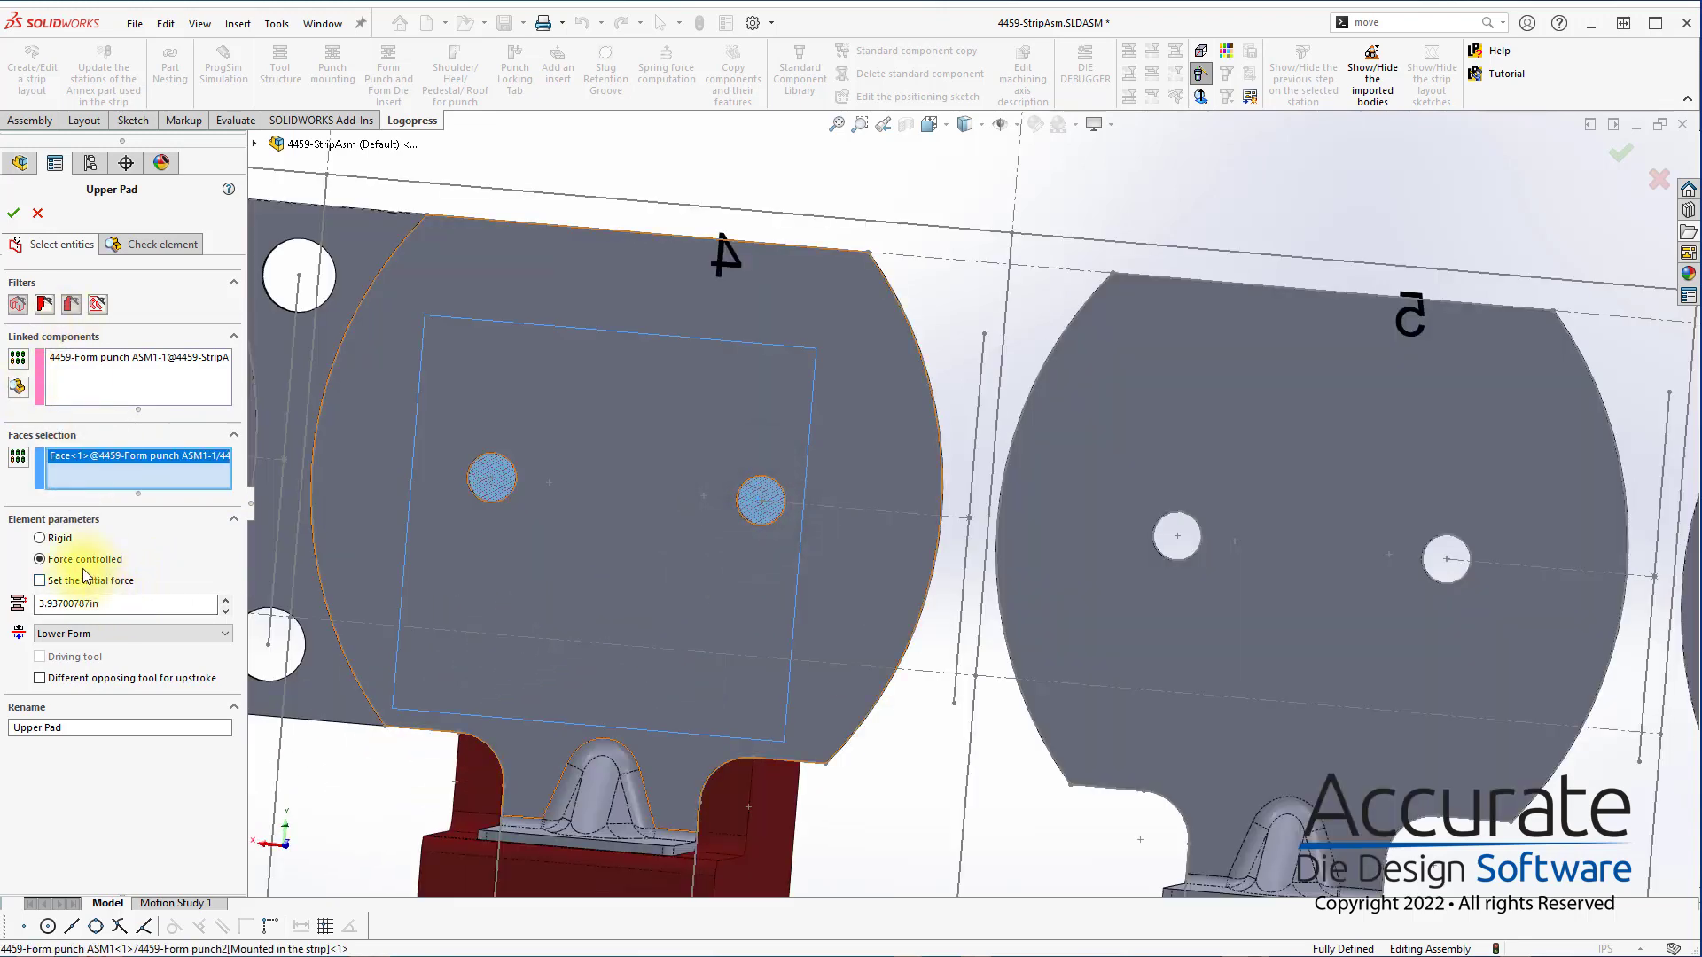
# Set the Upper Pad's stroke to 2 in and its initial force to 2000 lbf, and accept the element
pyautogui.doubleClick(118, 602)
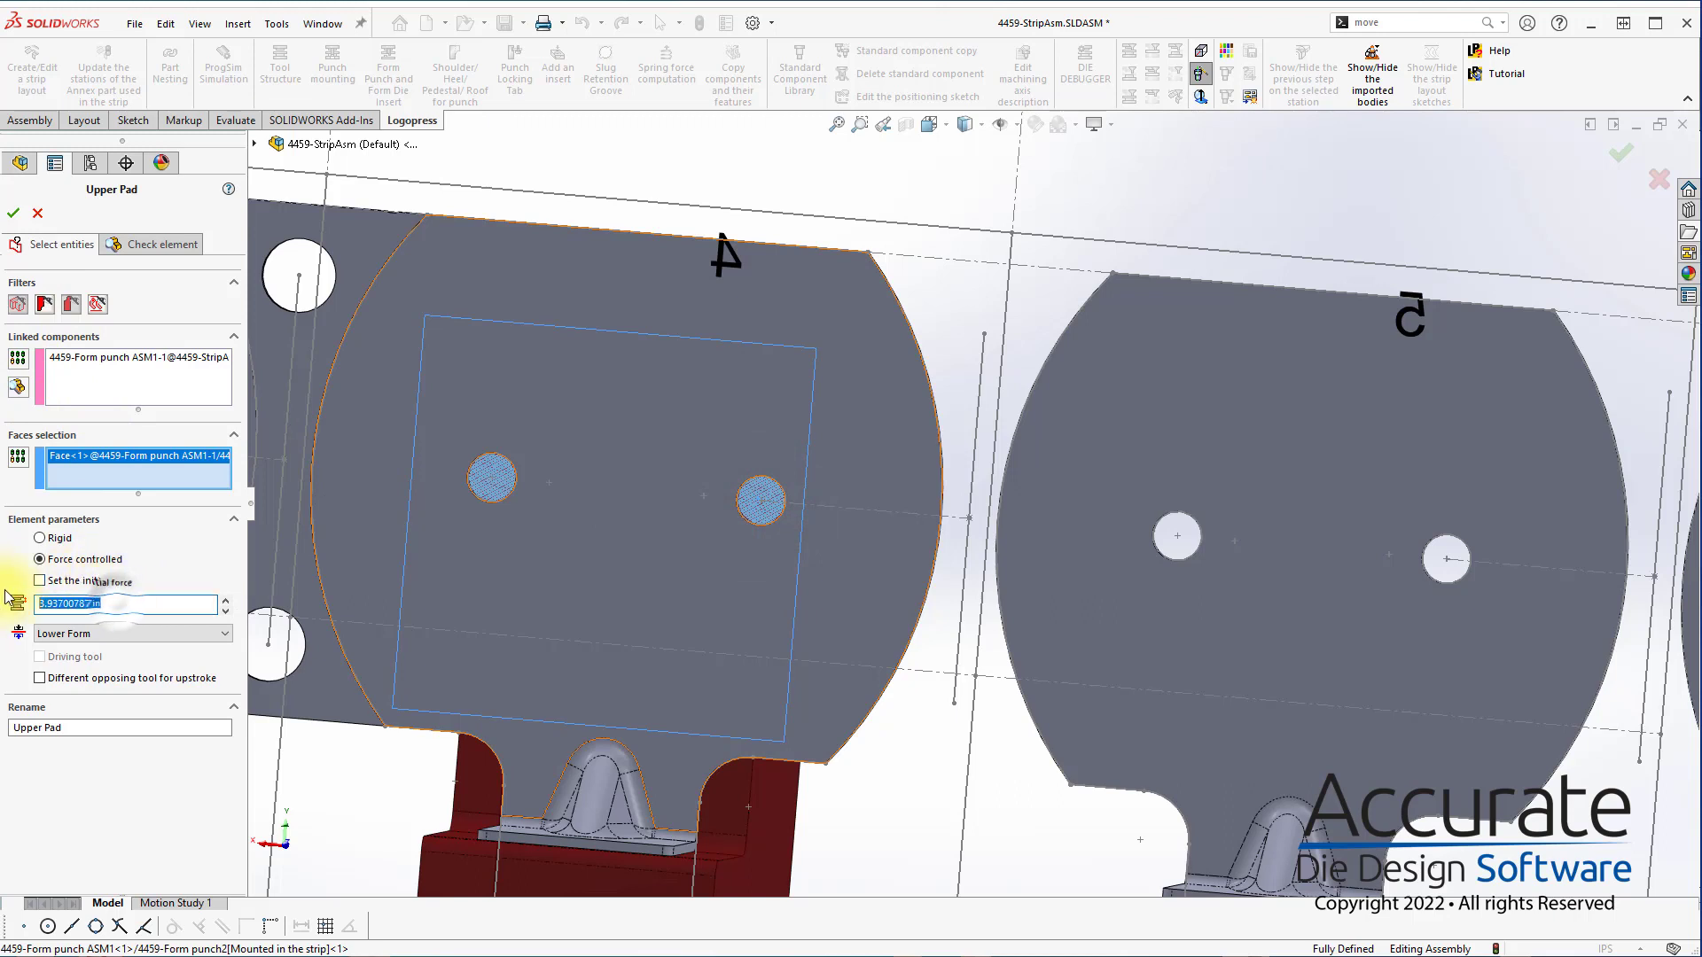
pyautogui.write('2')
pyautogui.click(95, 581)
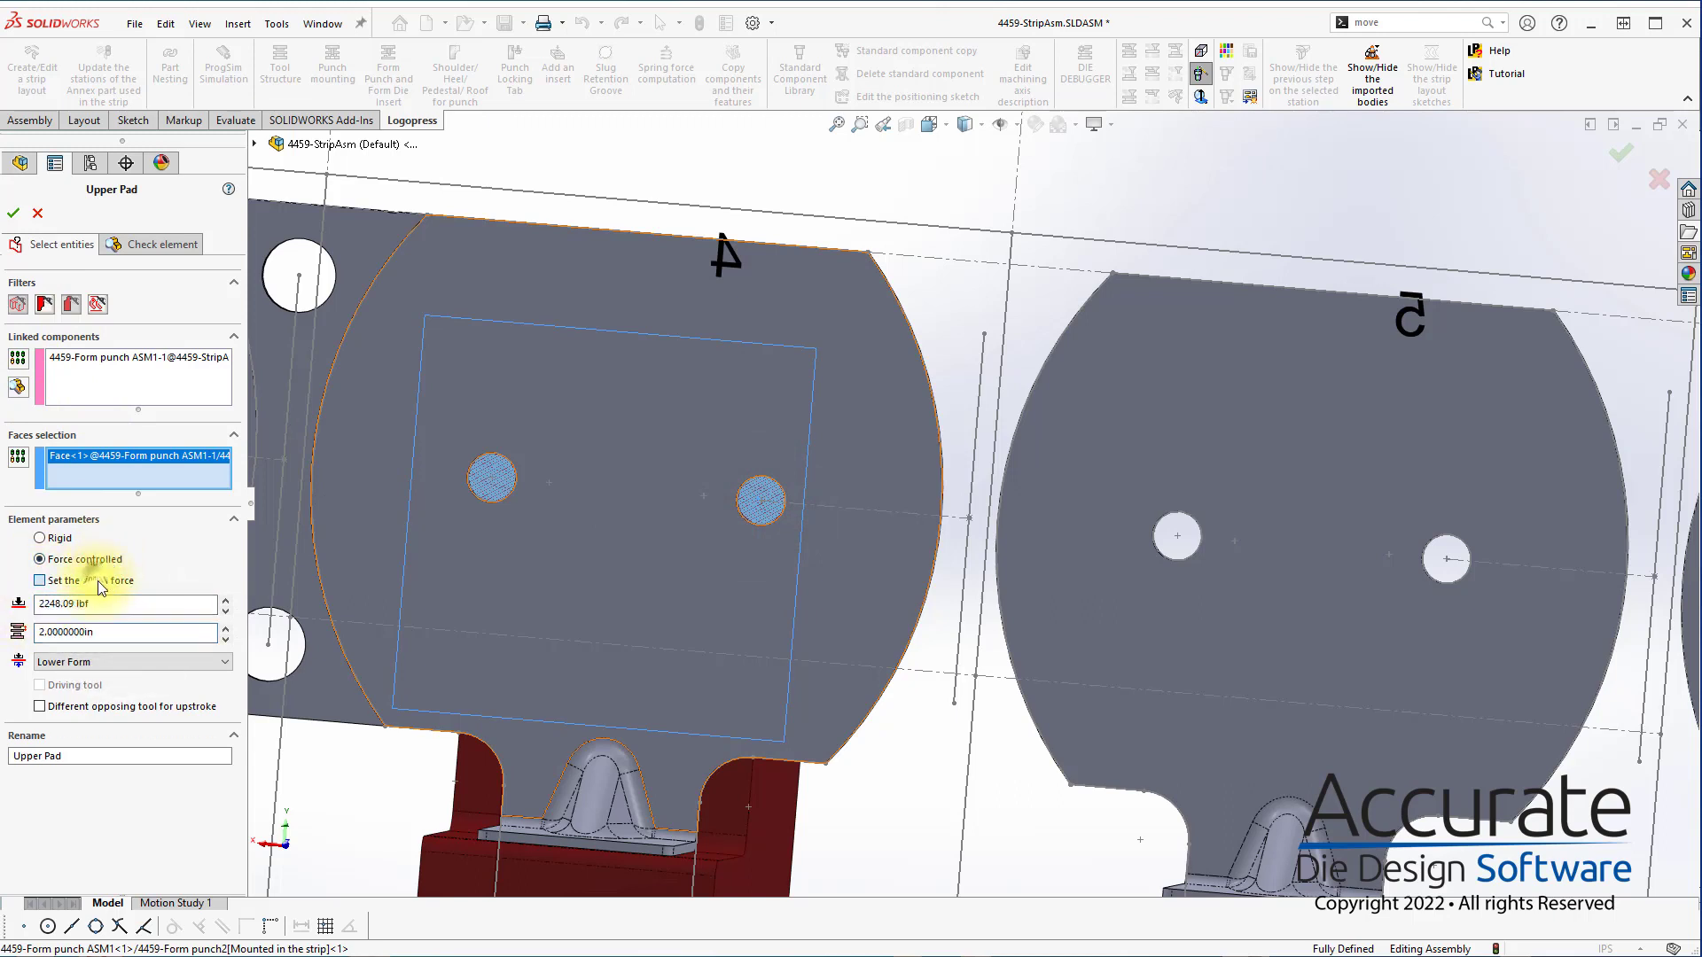
pyautogui.write('2')
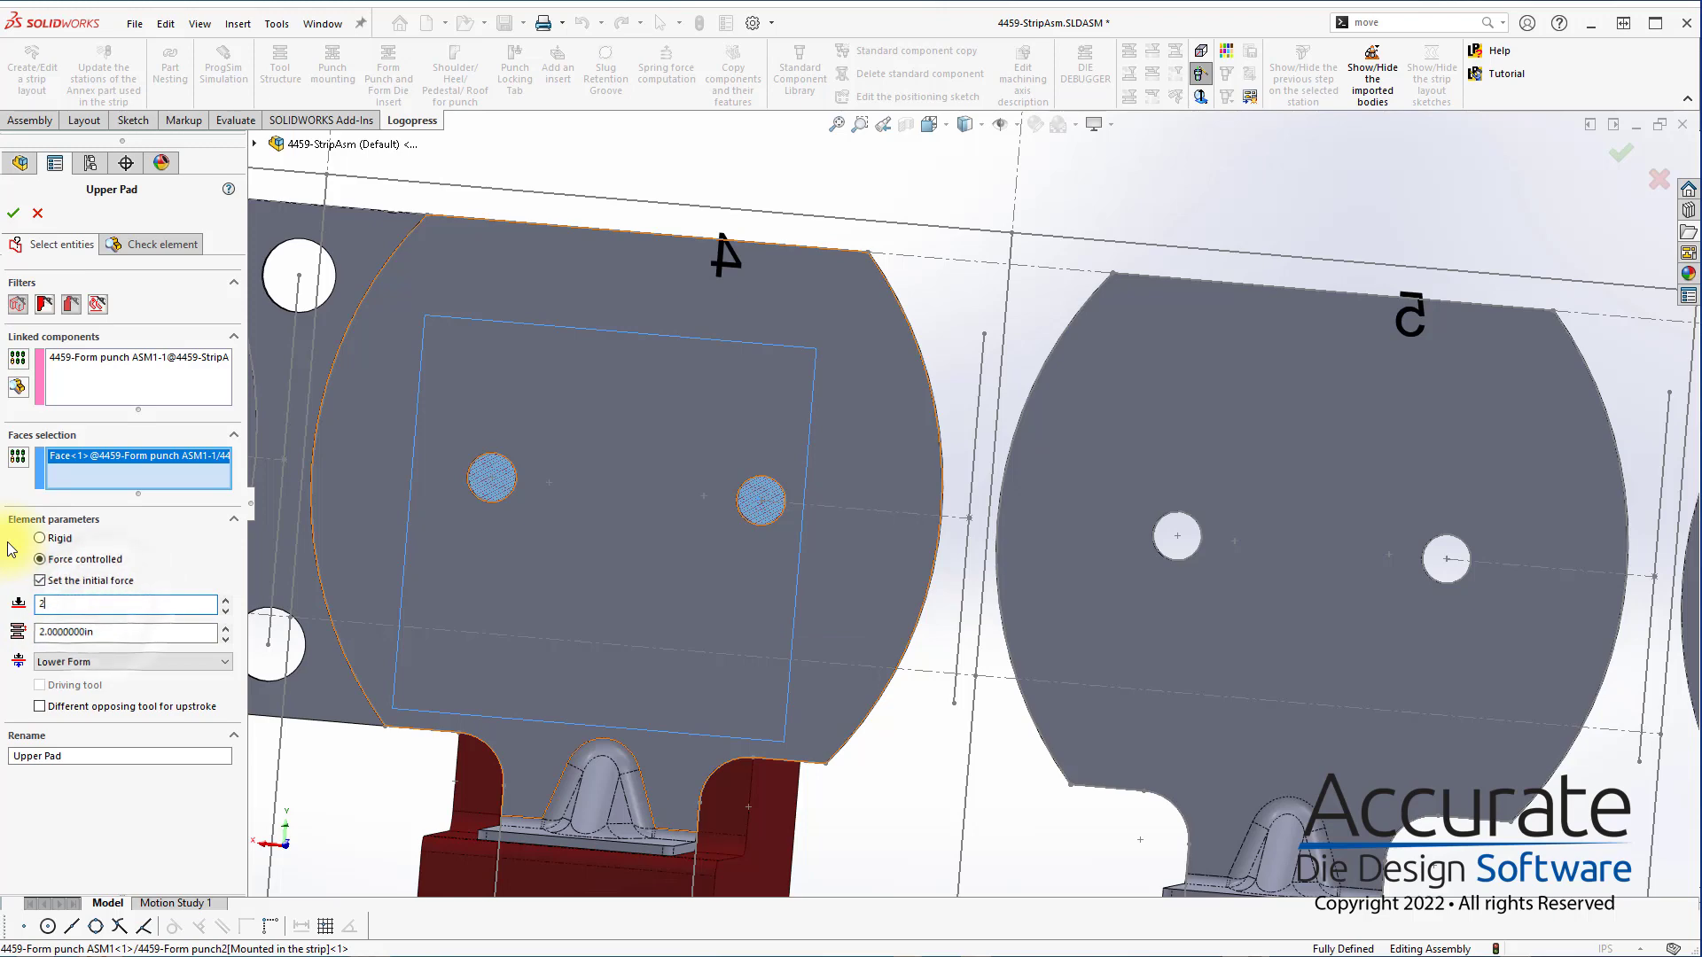
pyautogui.write('000 lbf')
pyautogui.click(152, 820)
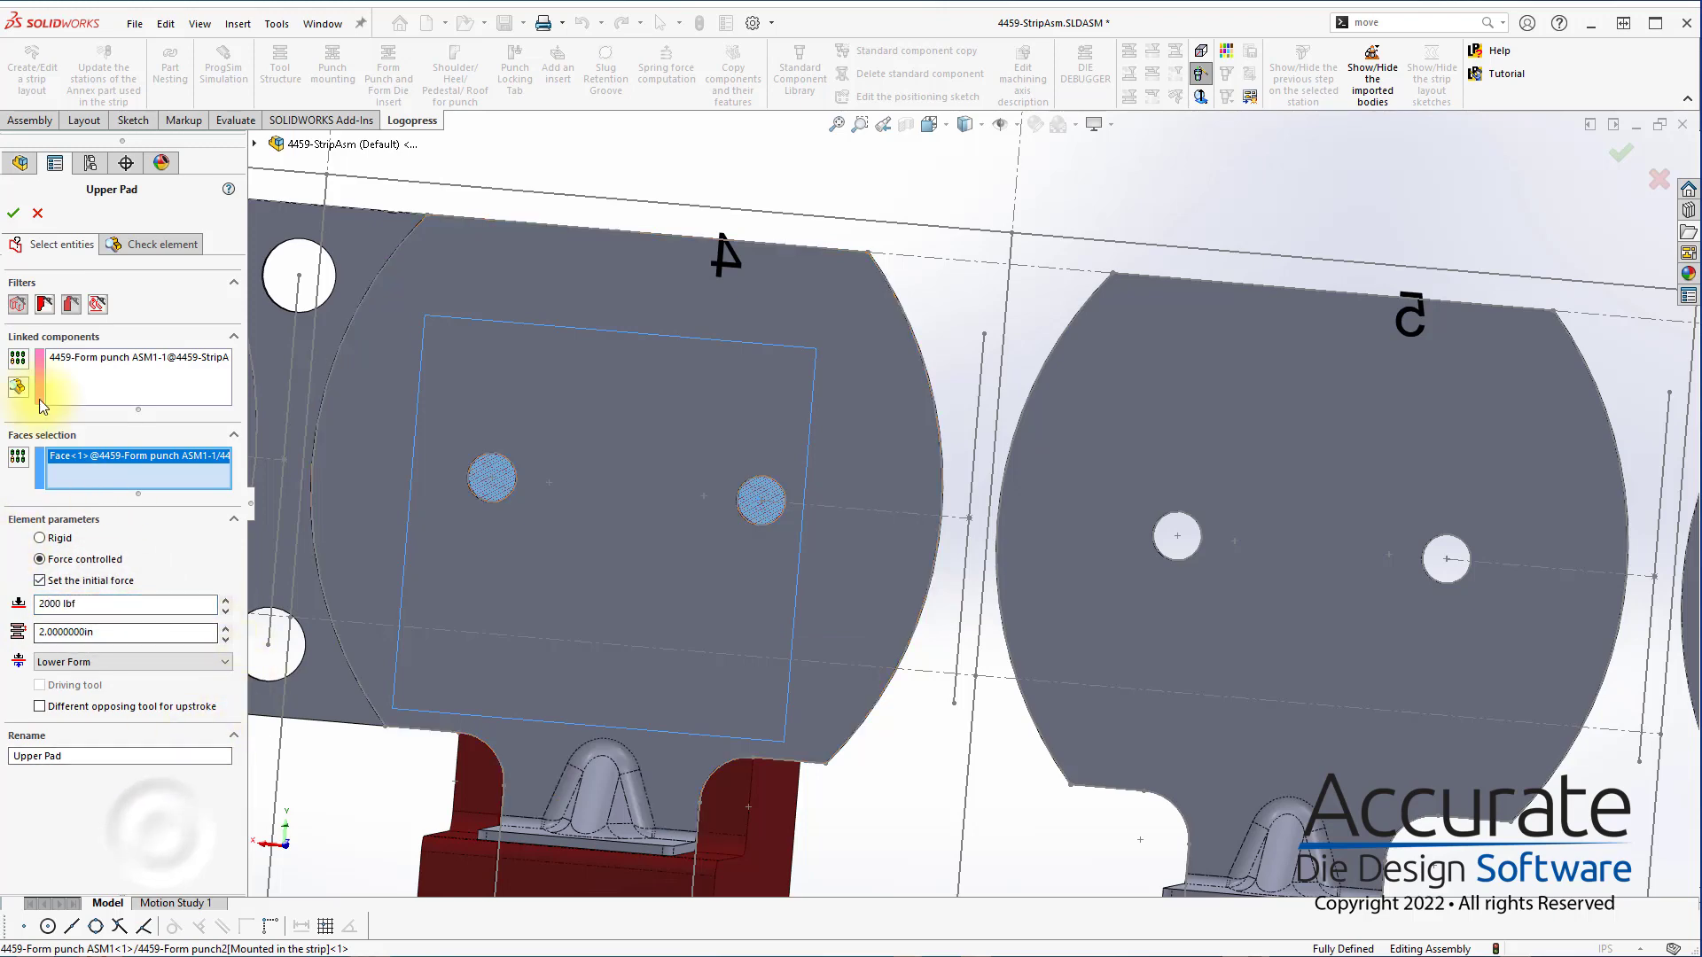
pyautogui.click(12, 216)
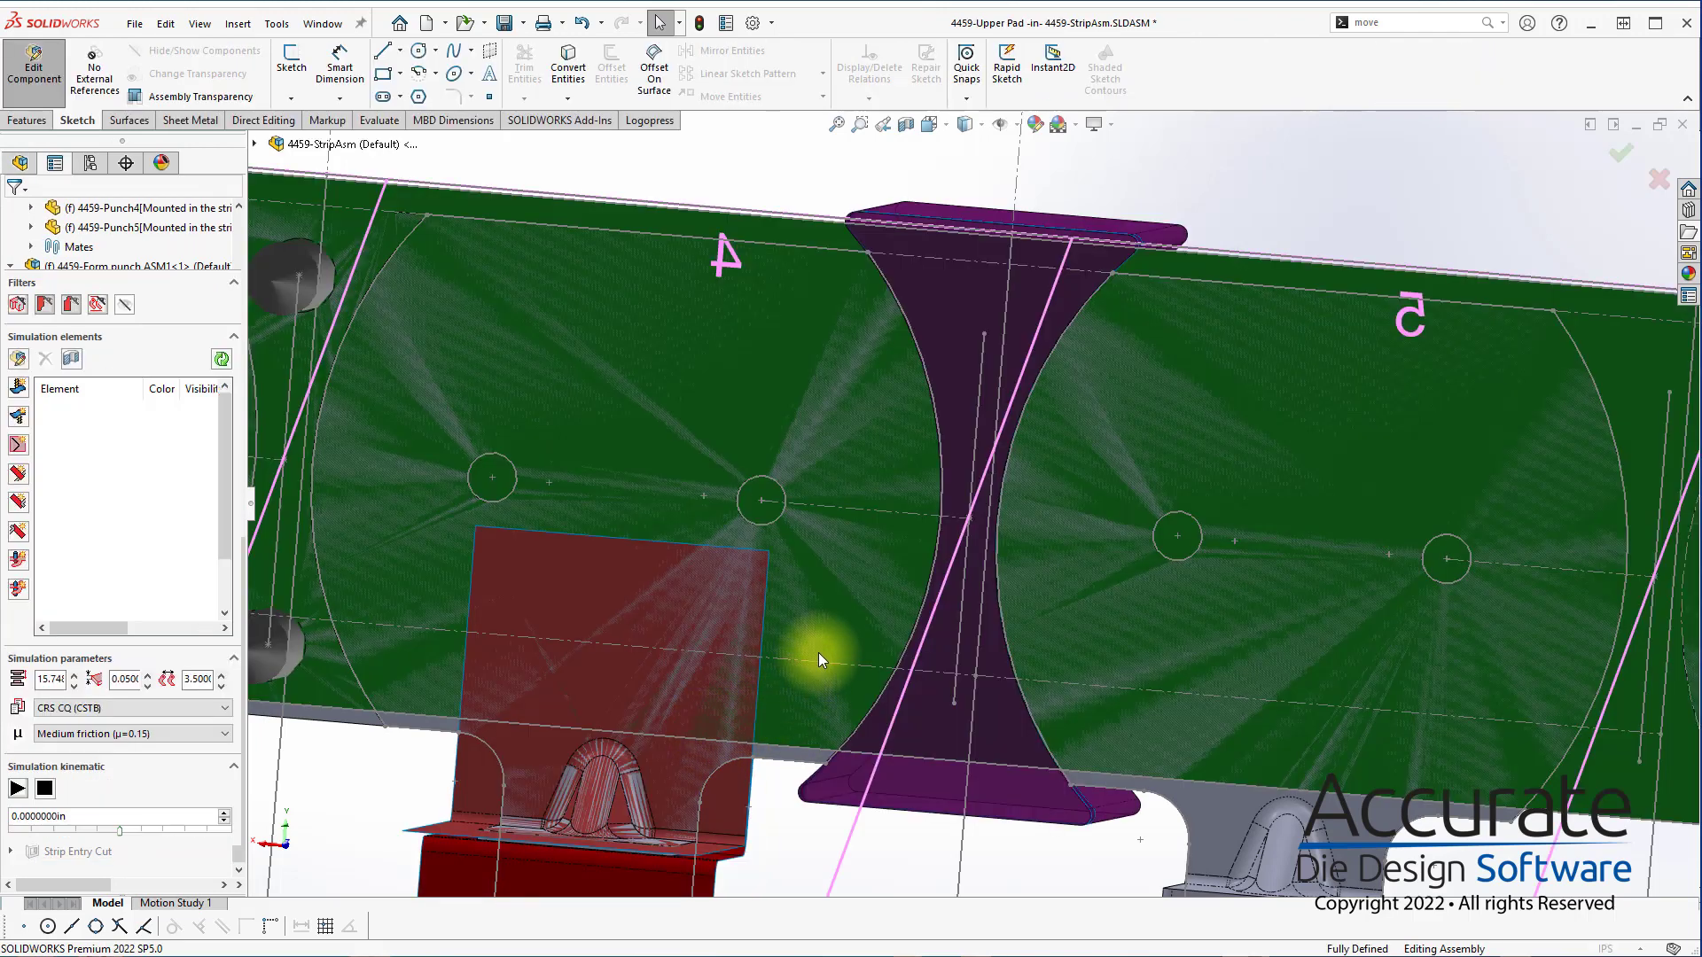
# Set the strokes of the Counter Lifter and the Lower Lifter to 2 in each in the simulation elements list
pyautogui.scroll(5, 858, 662)
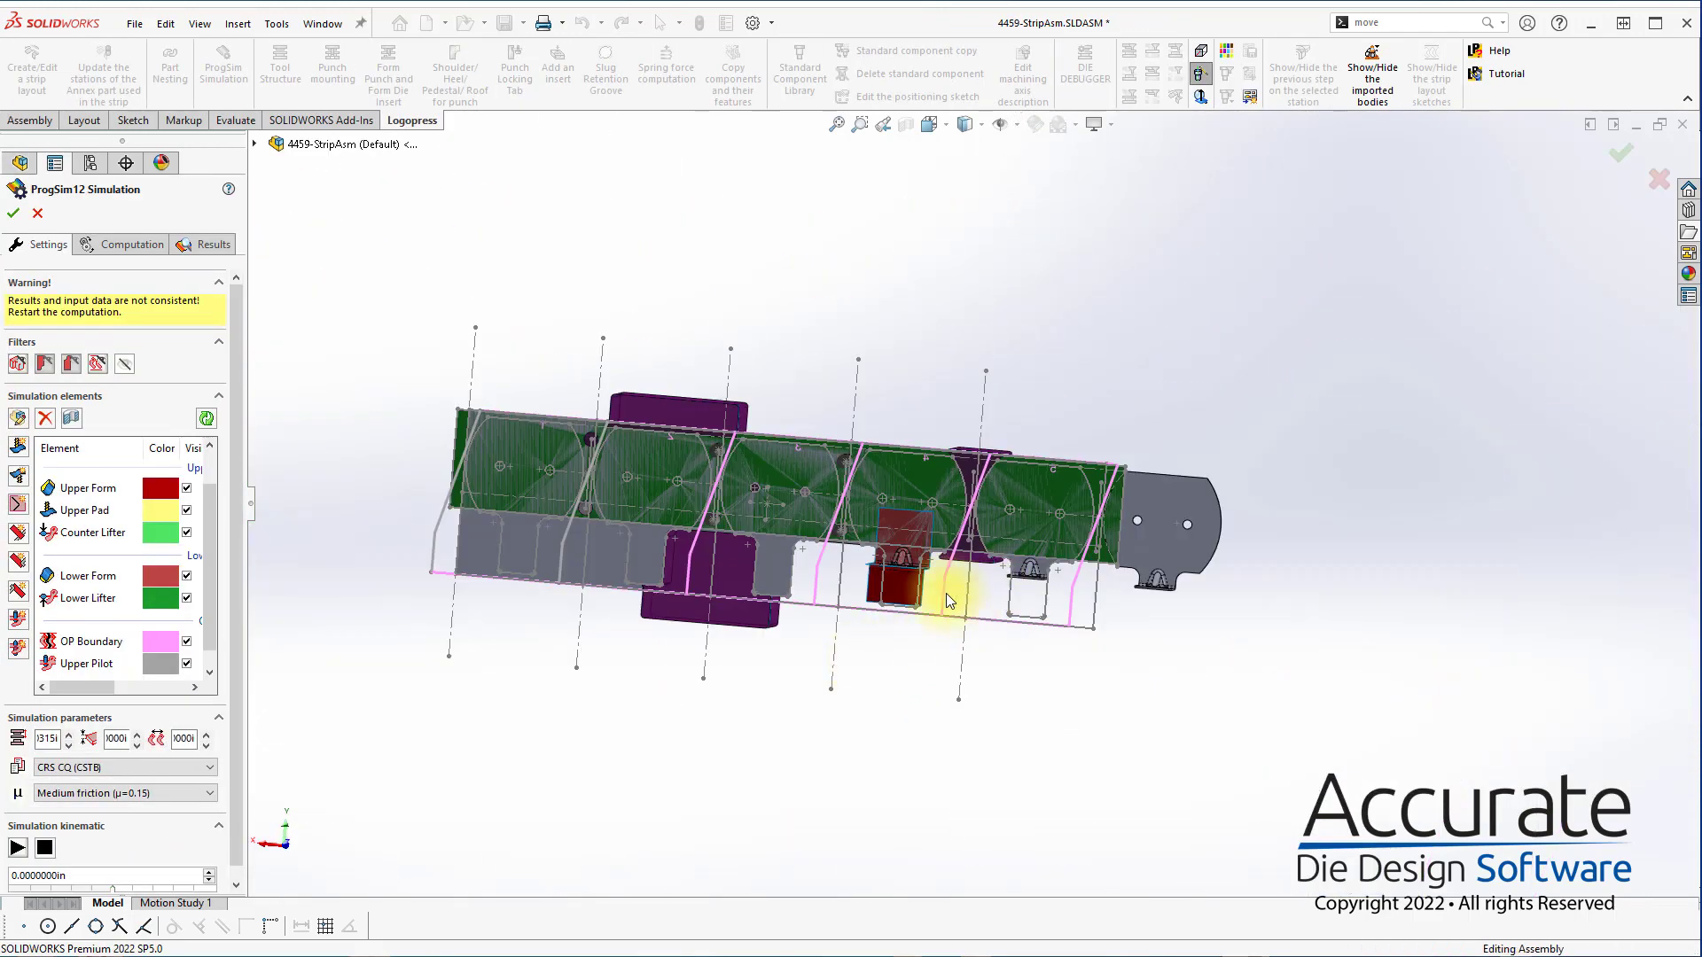
pyautogui.moveTo(945, 593); pyautogui.dragTo(358, 657, button='middle')
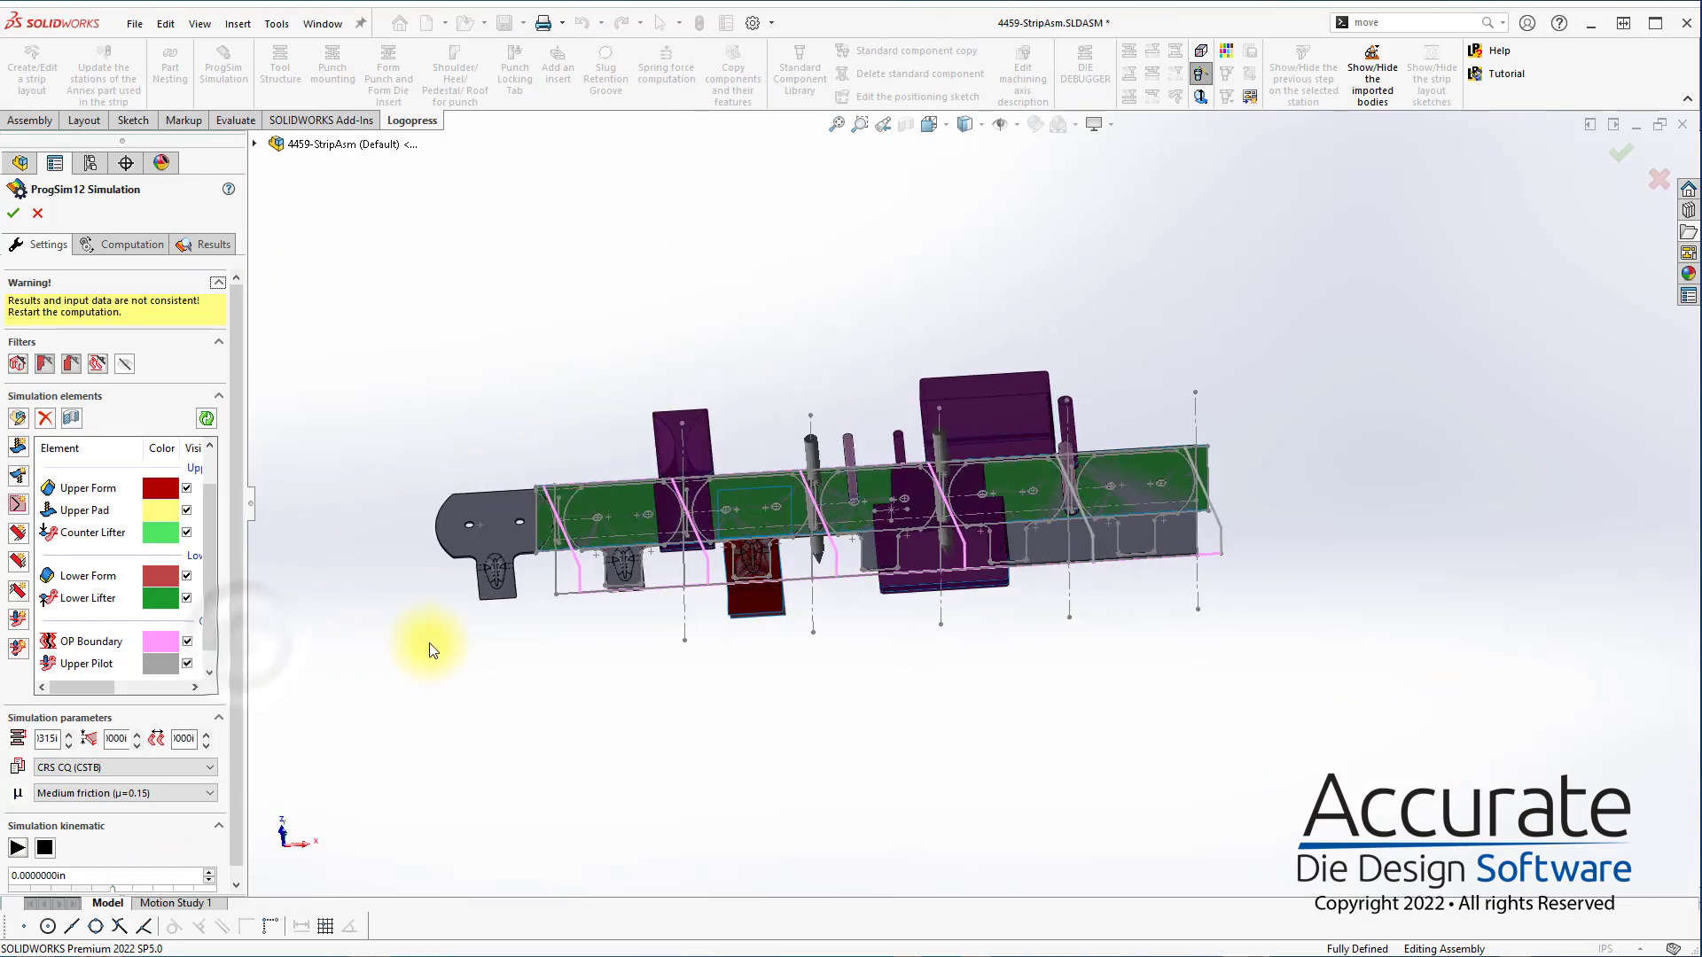
pyautogui.click(342, 688)
pyautogui.moveTo(252, 671); pyautogui.dragTo(456, 687)
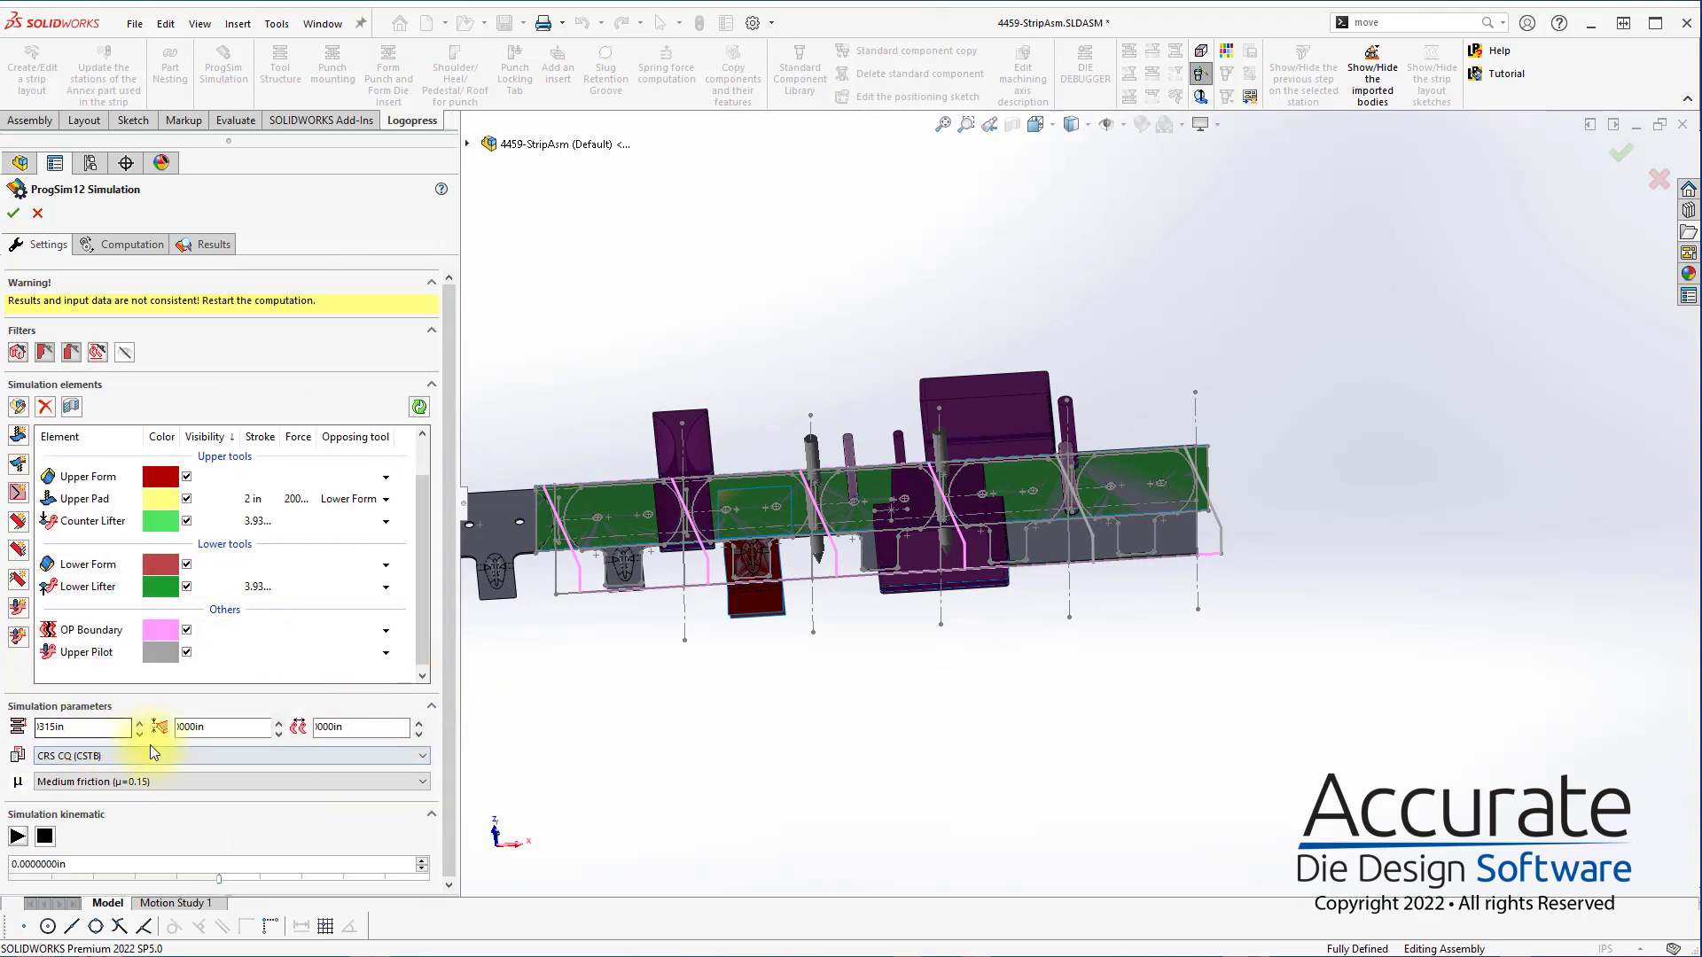
pyautogui.click(259, 520)
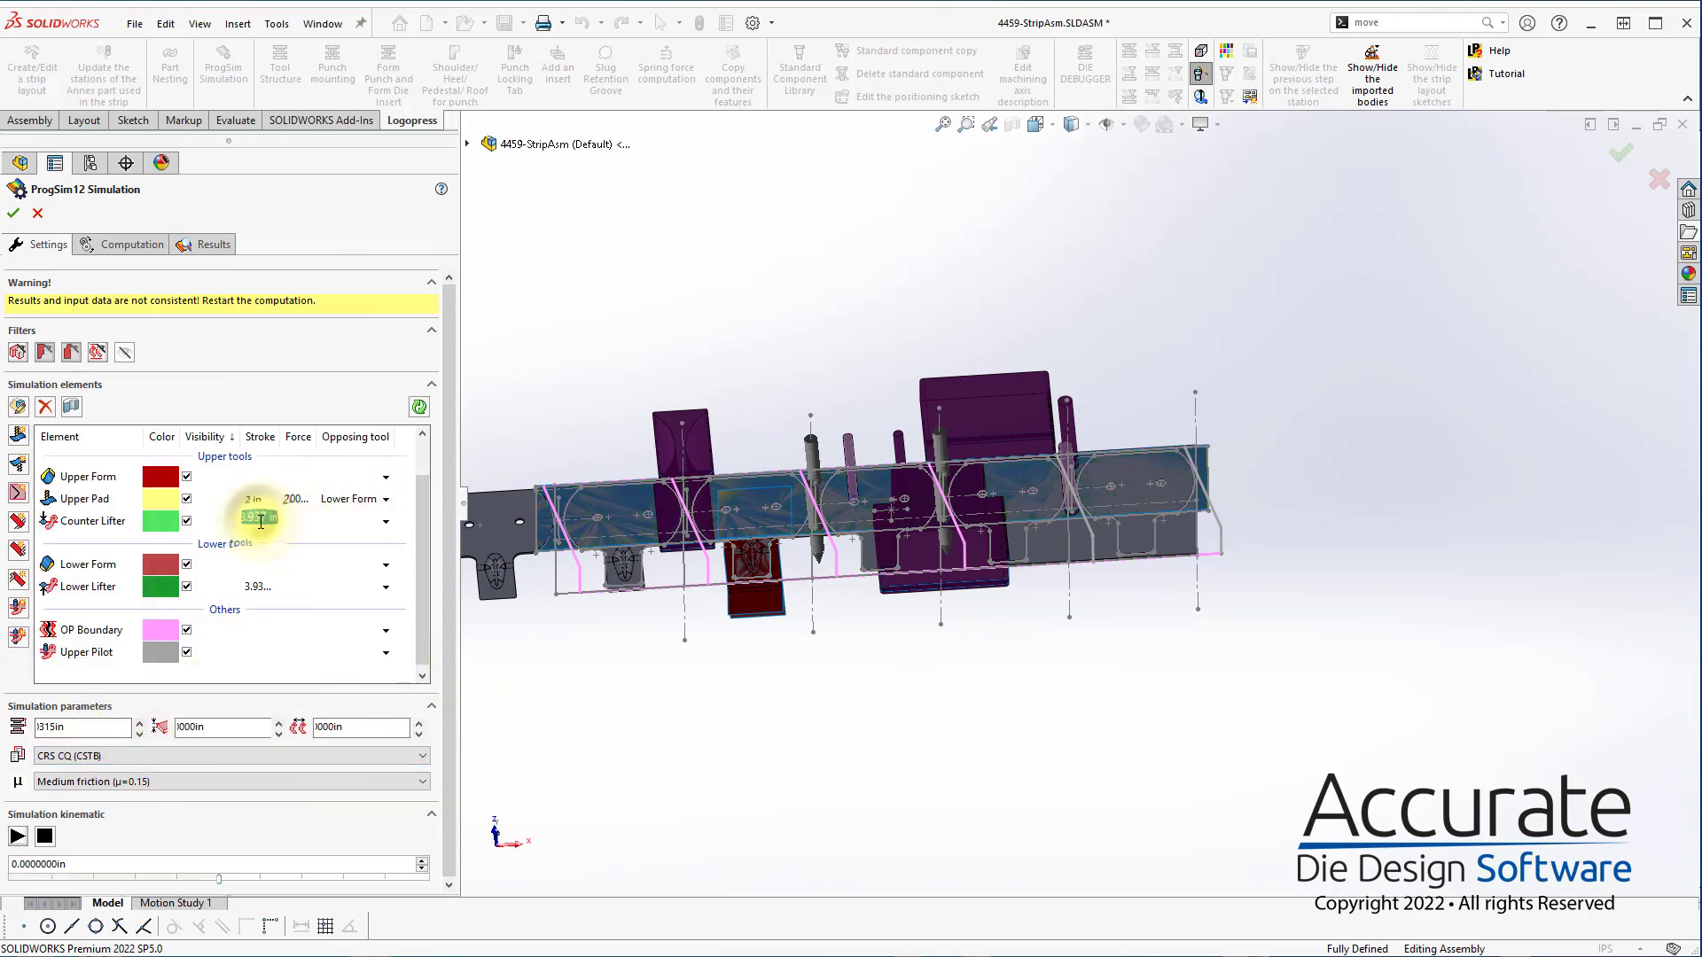
pyautogui.write('2')
pyautogui.press('Return')
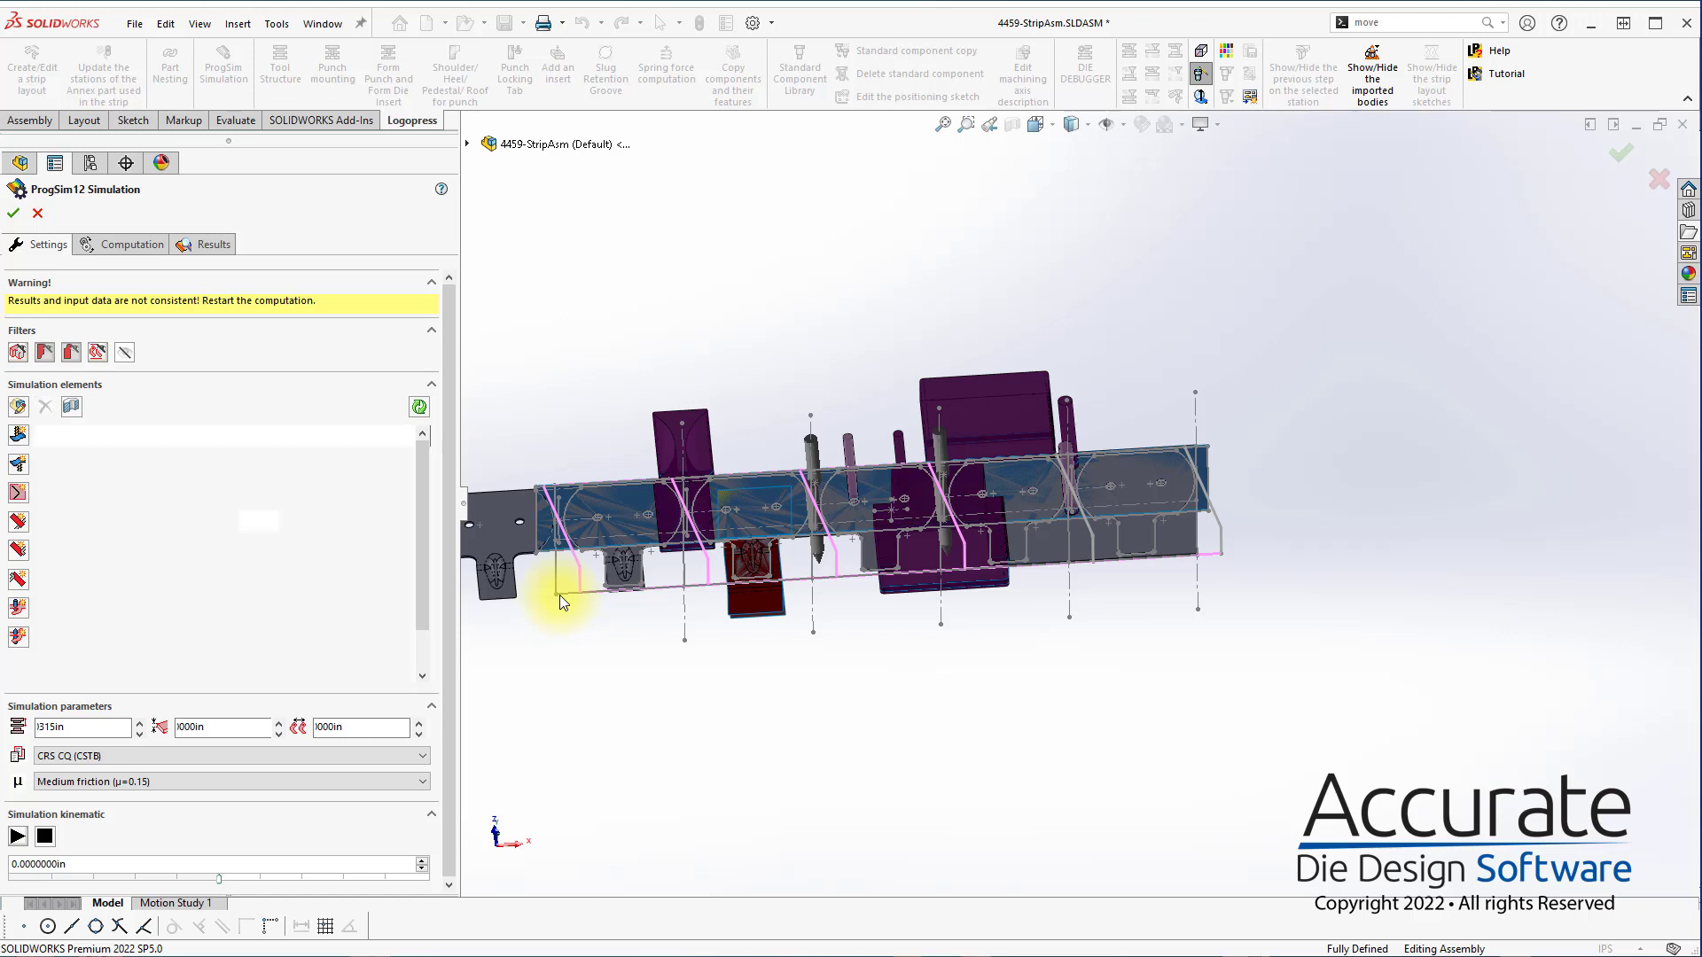
pyautogui.click(262, 585)
pyautogui.write('2')
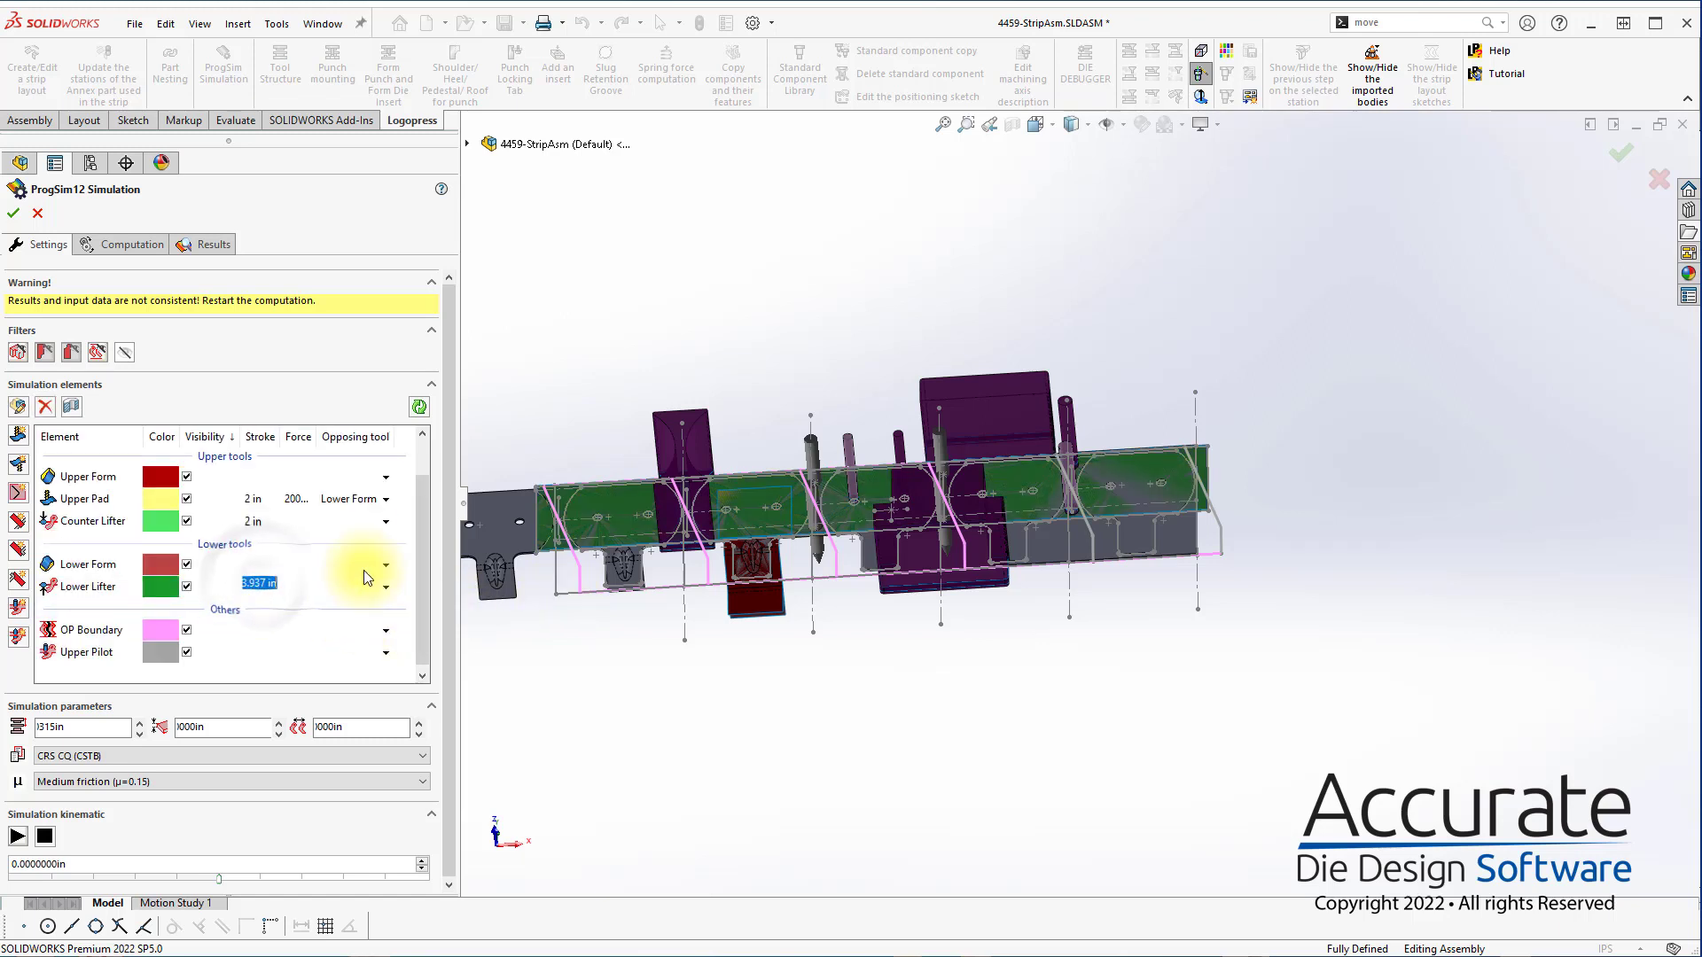
pyautogui.press('Return')
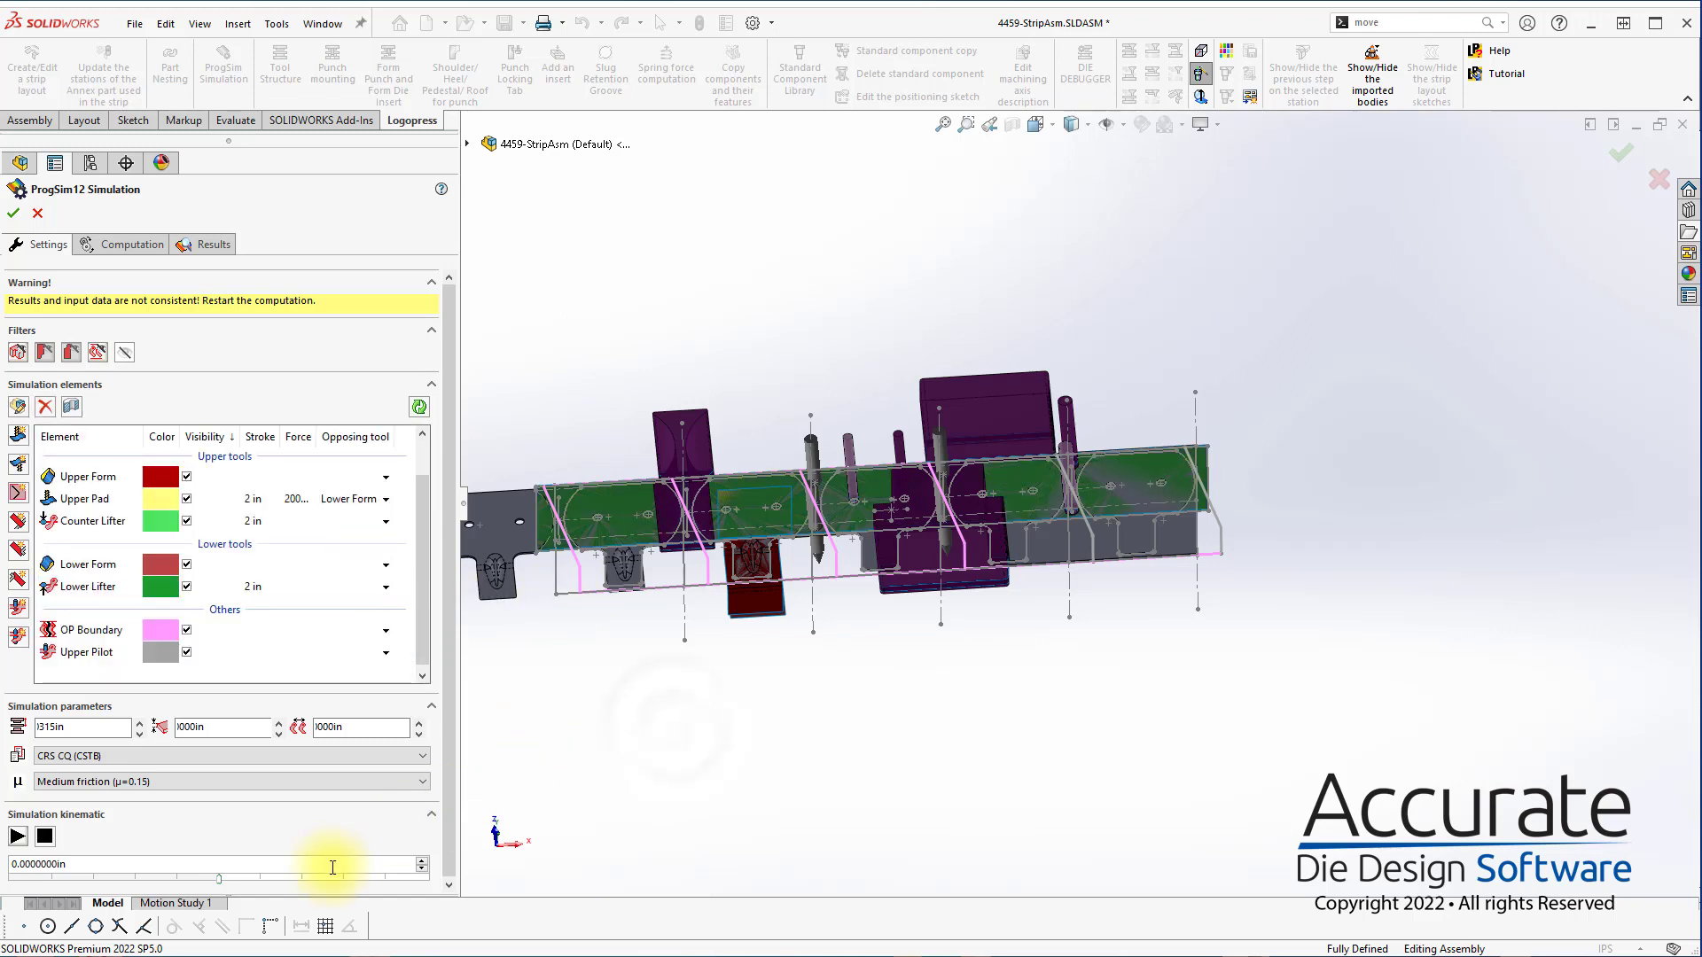
# Set the overall stroke in the simulation parameters to 6 in and launch the computation with 'Elastic Plastic Shell' elements
pyautogui.doubleClick(80, 726)
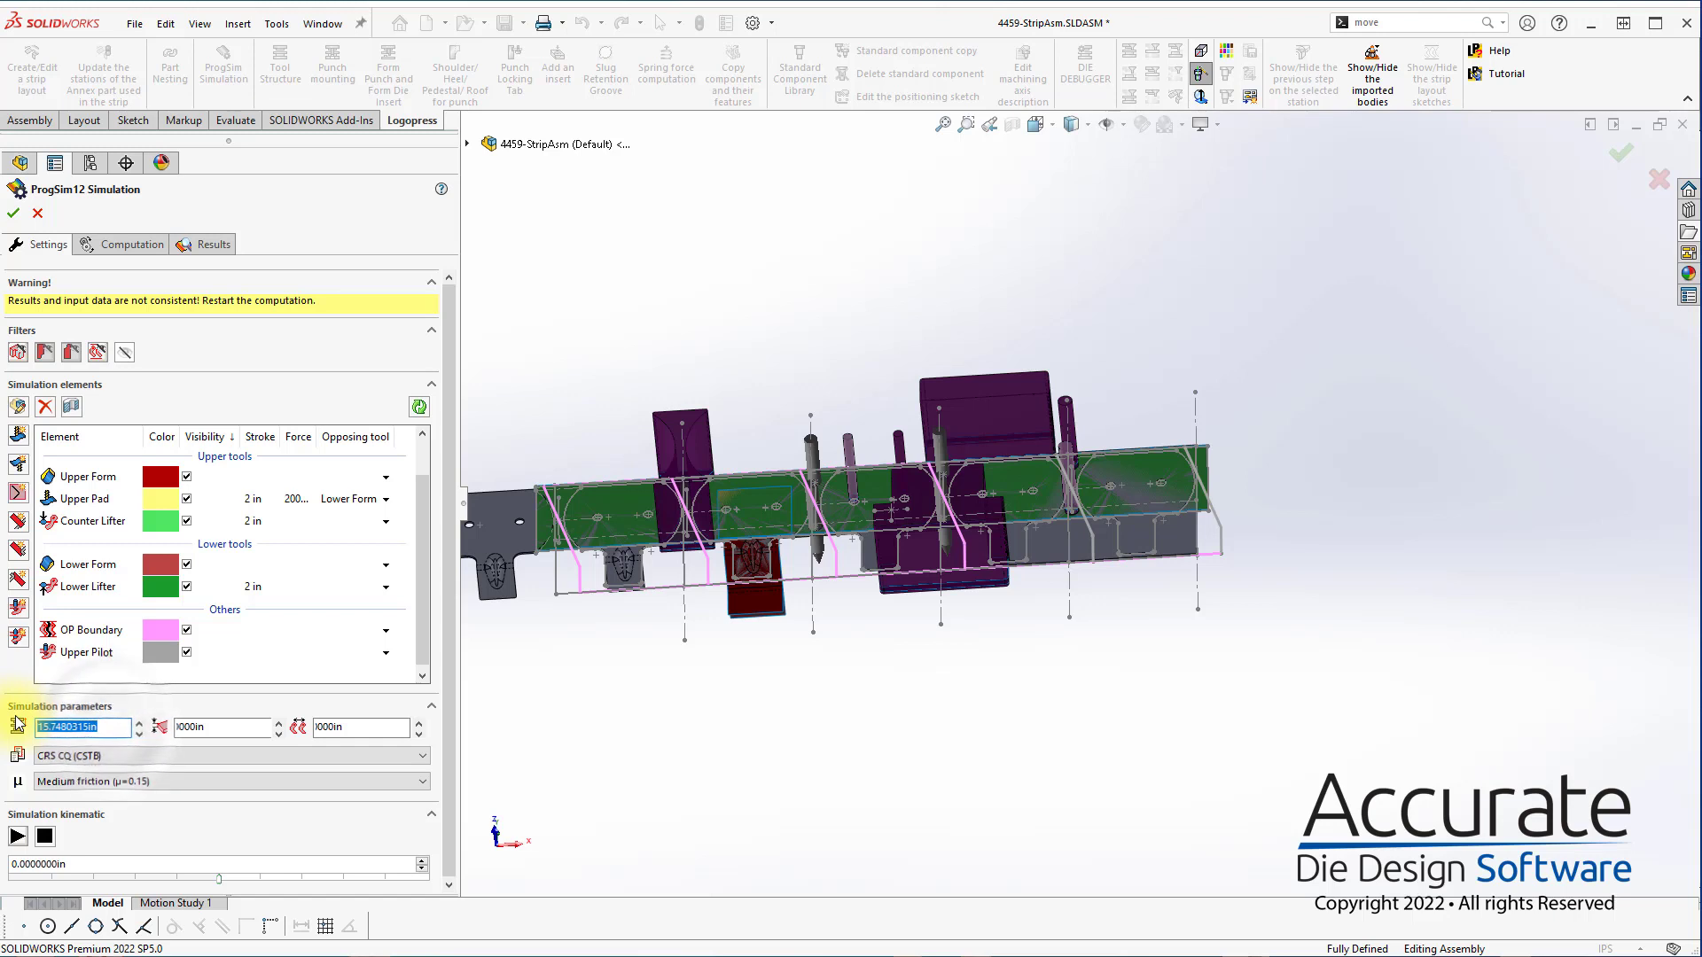
pyautogui.click(205, 728)
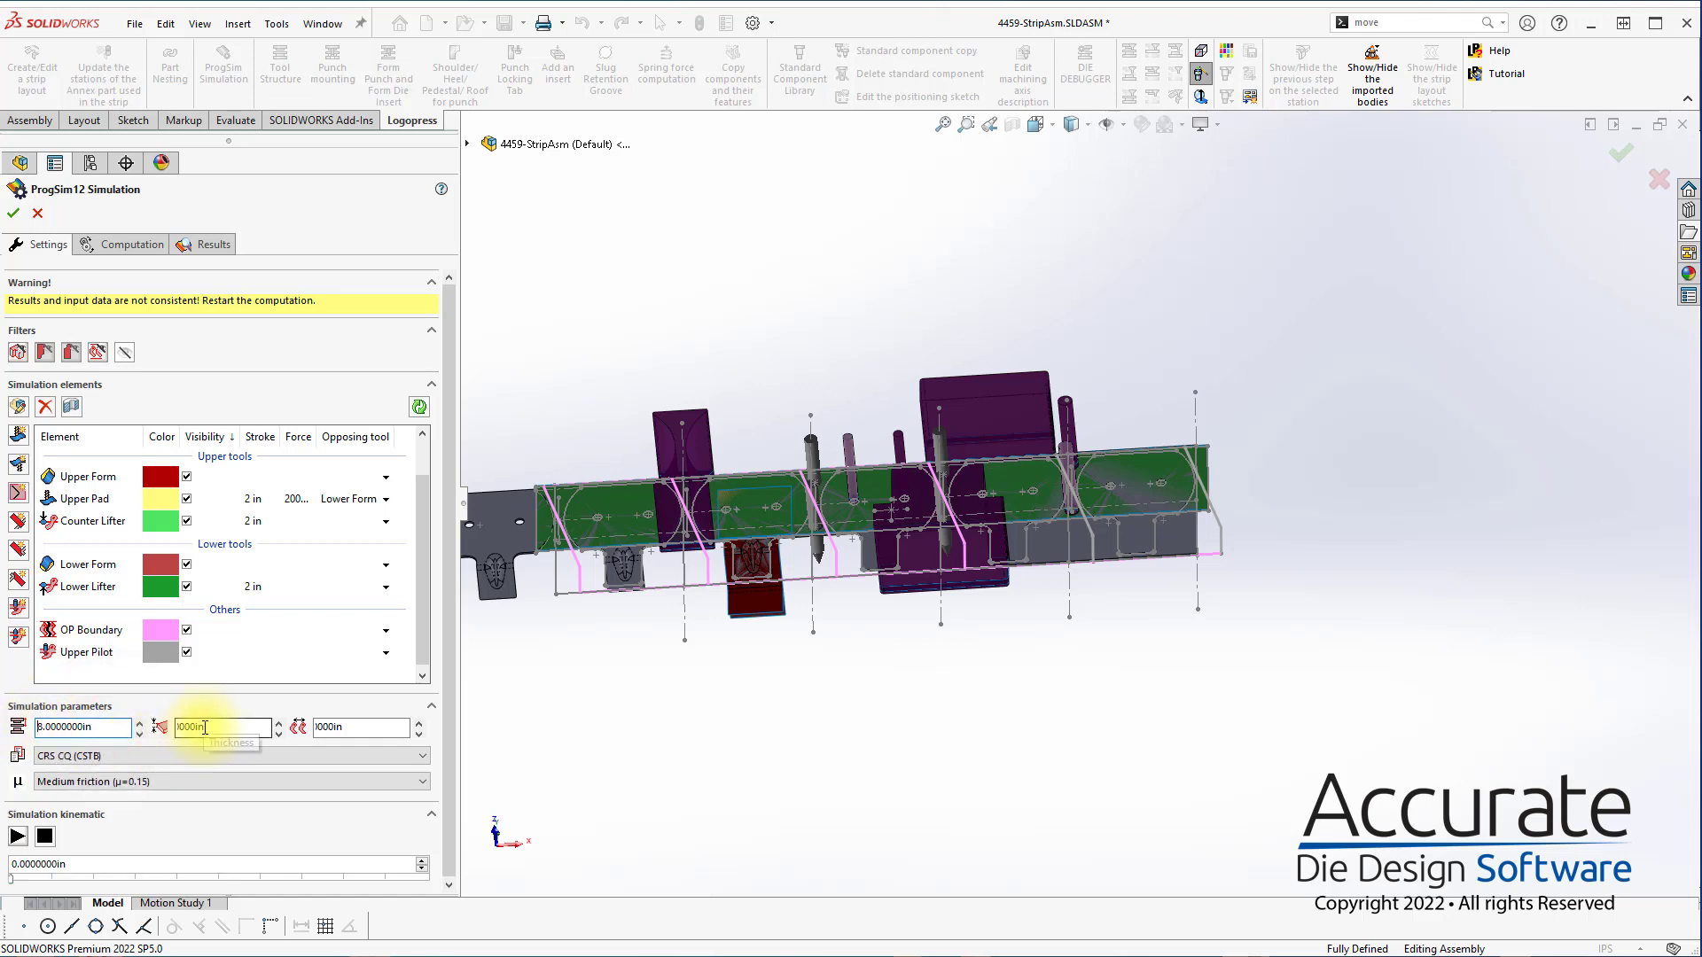
pyautogui.click(113, 726)
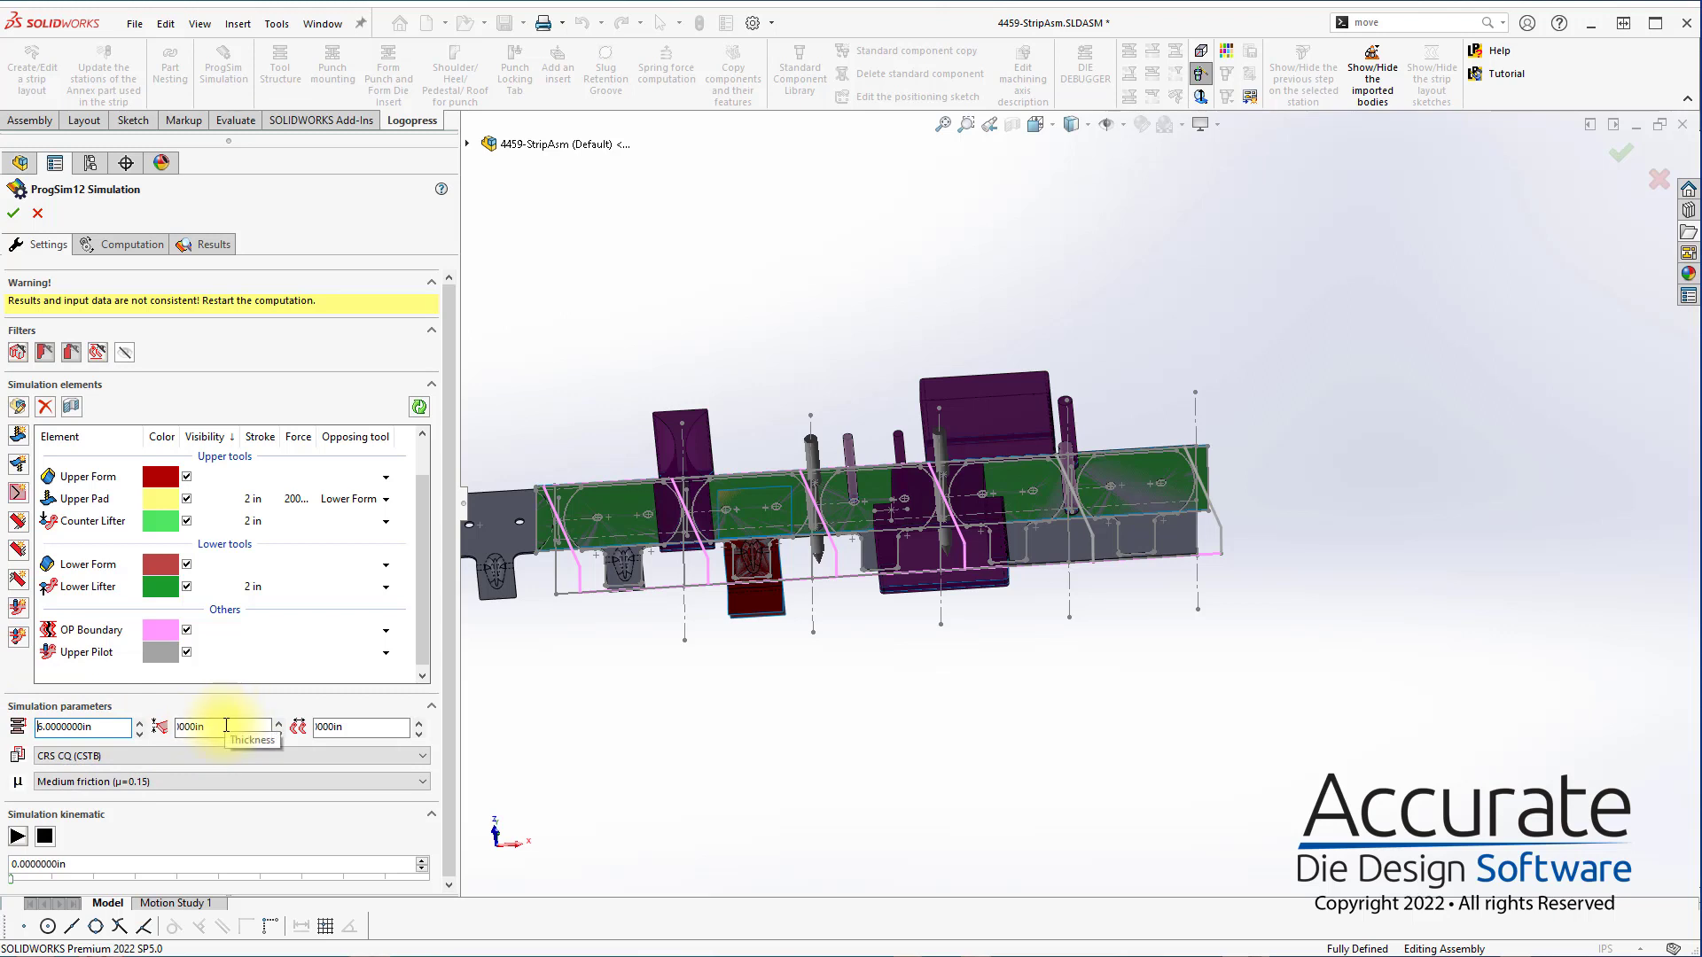
pyautogui.click(390, 726)
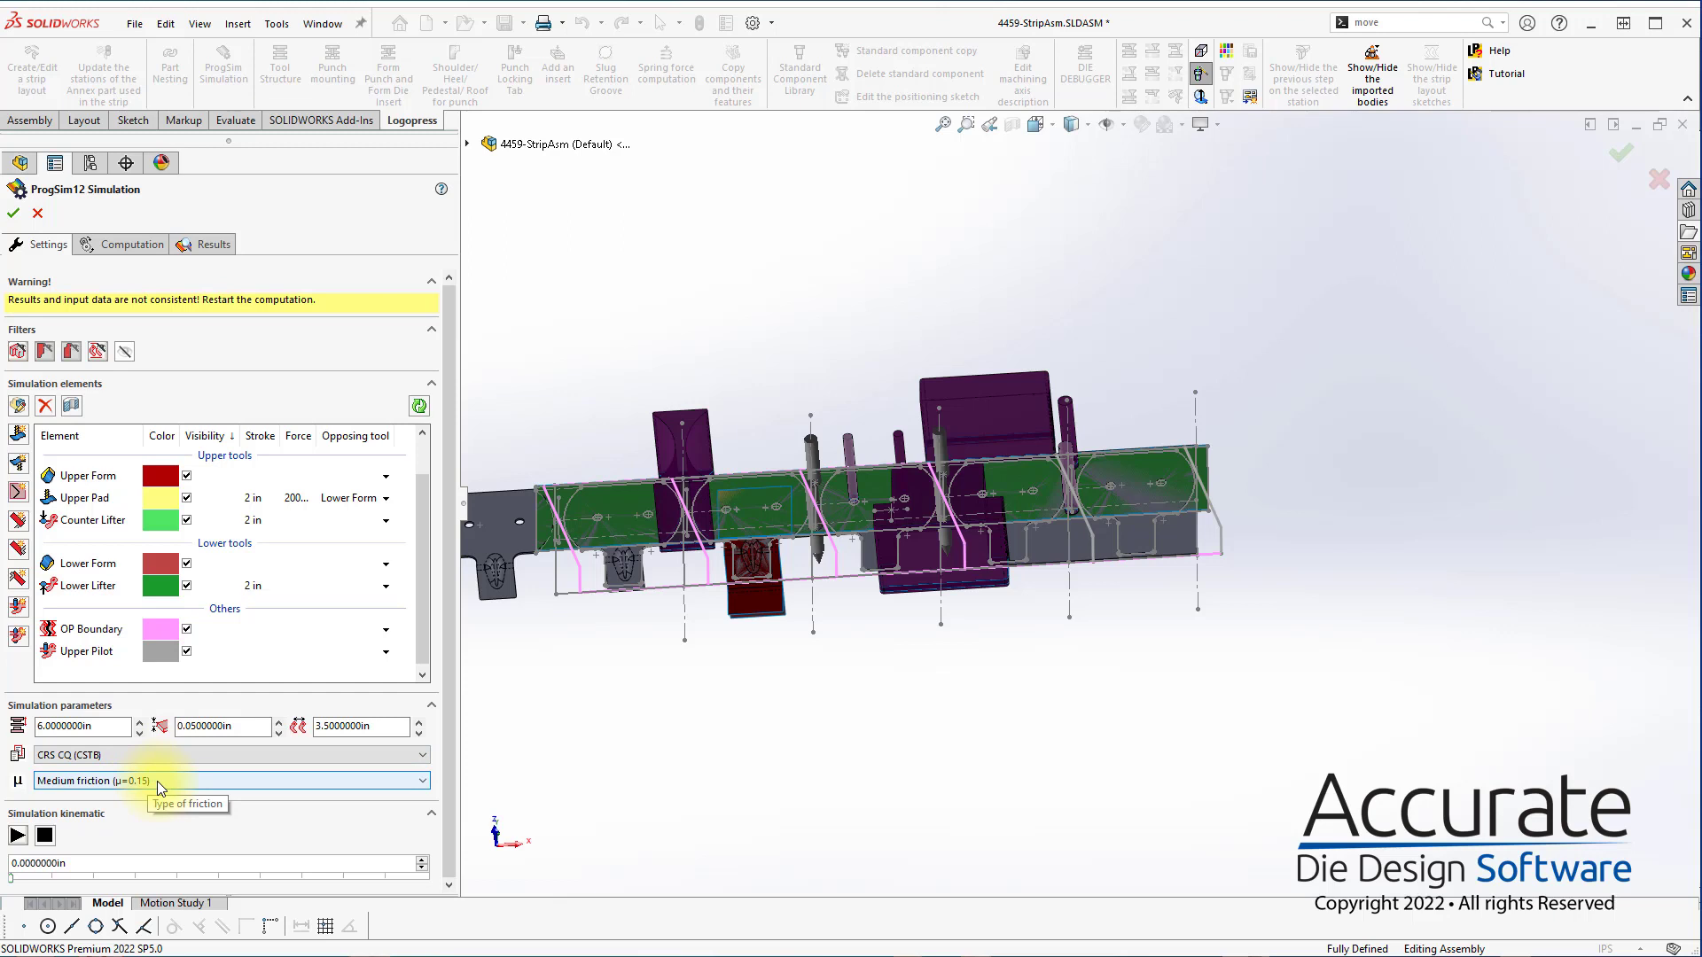
pyautogui.click(124, 244)
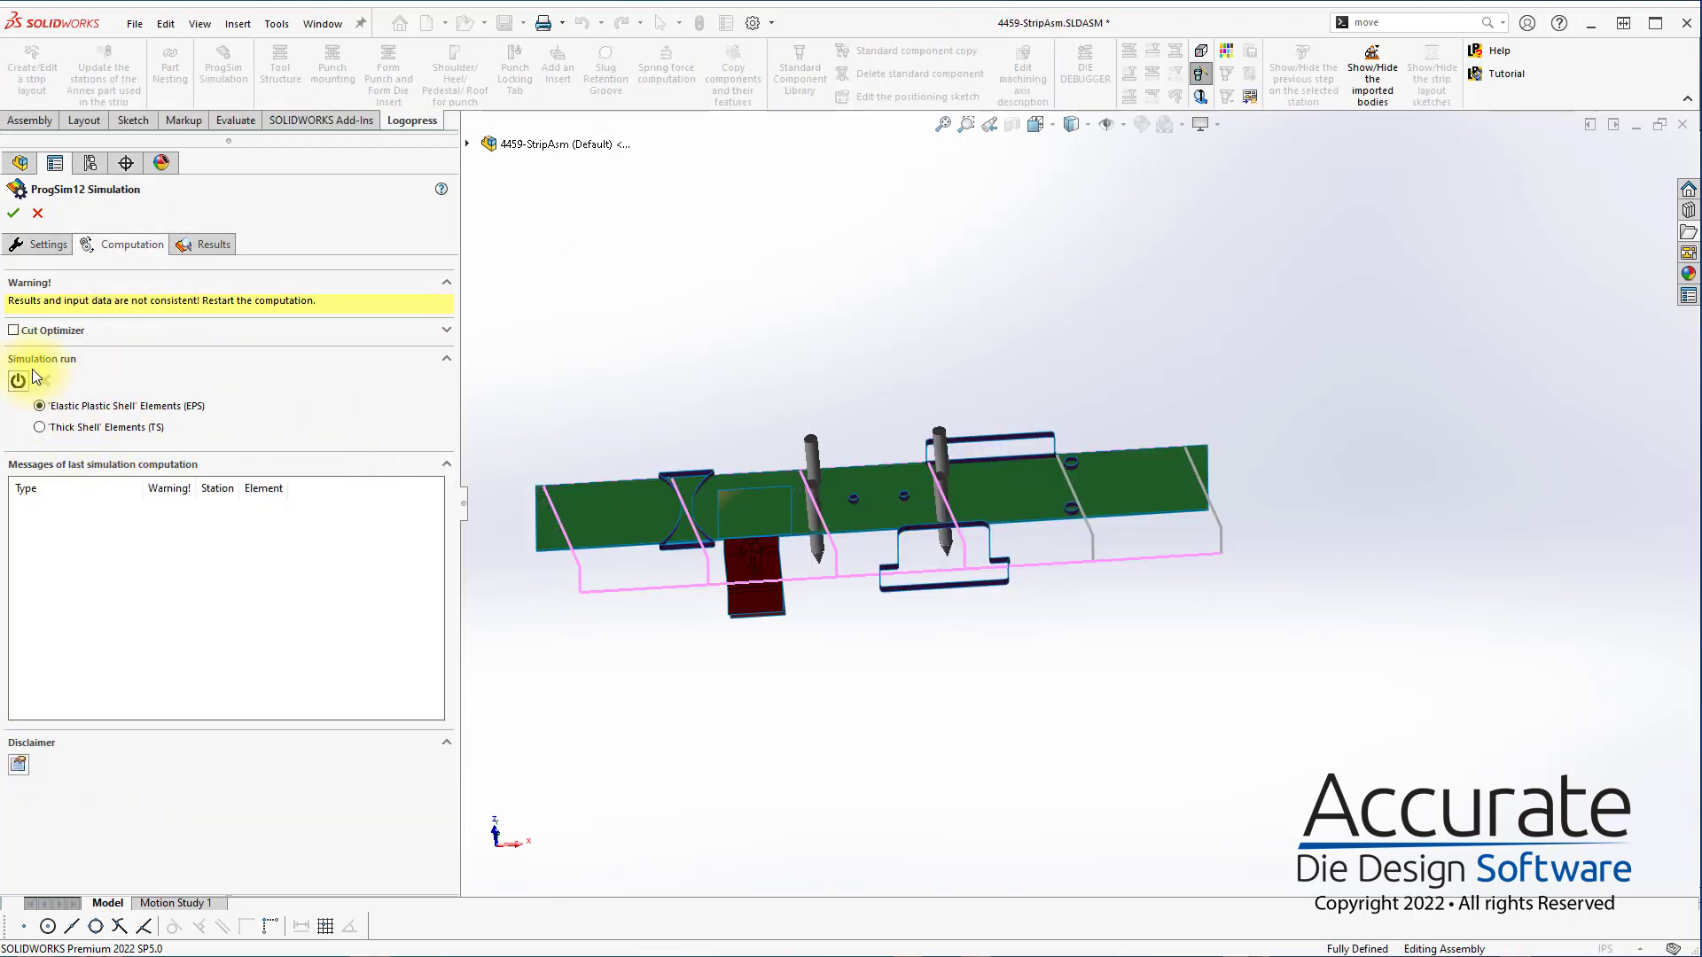
pyautogui.click(18, 381)
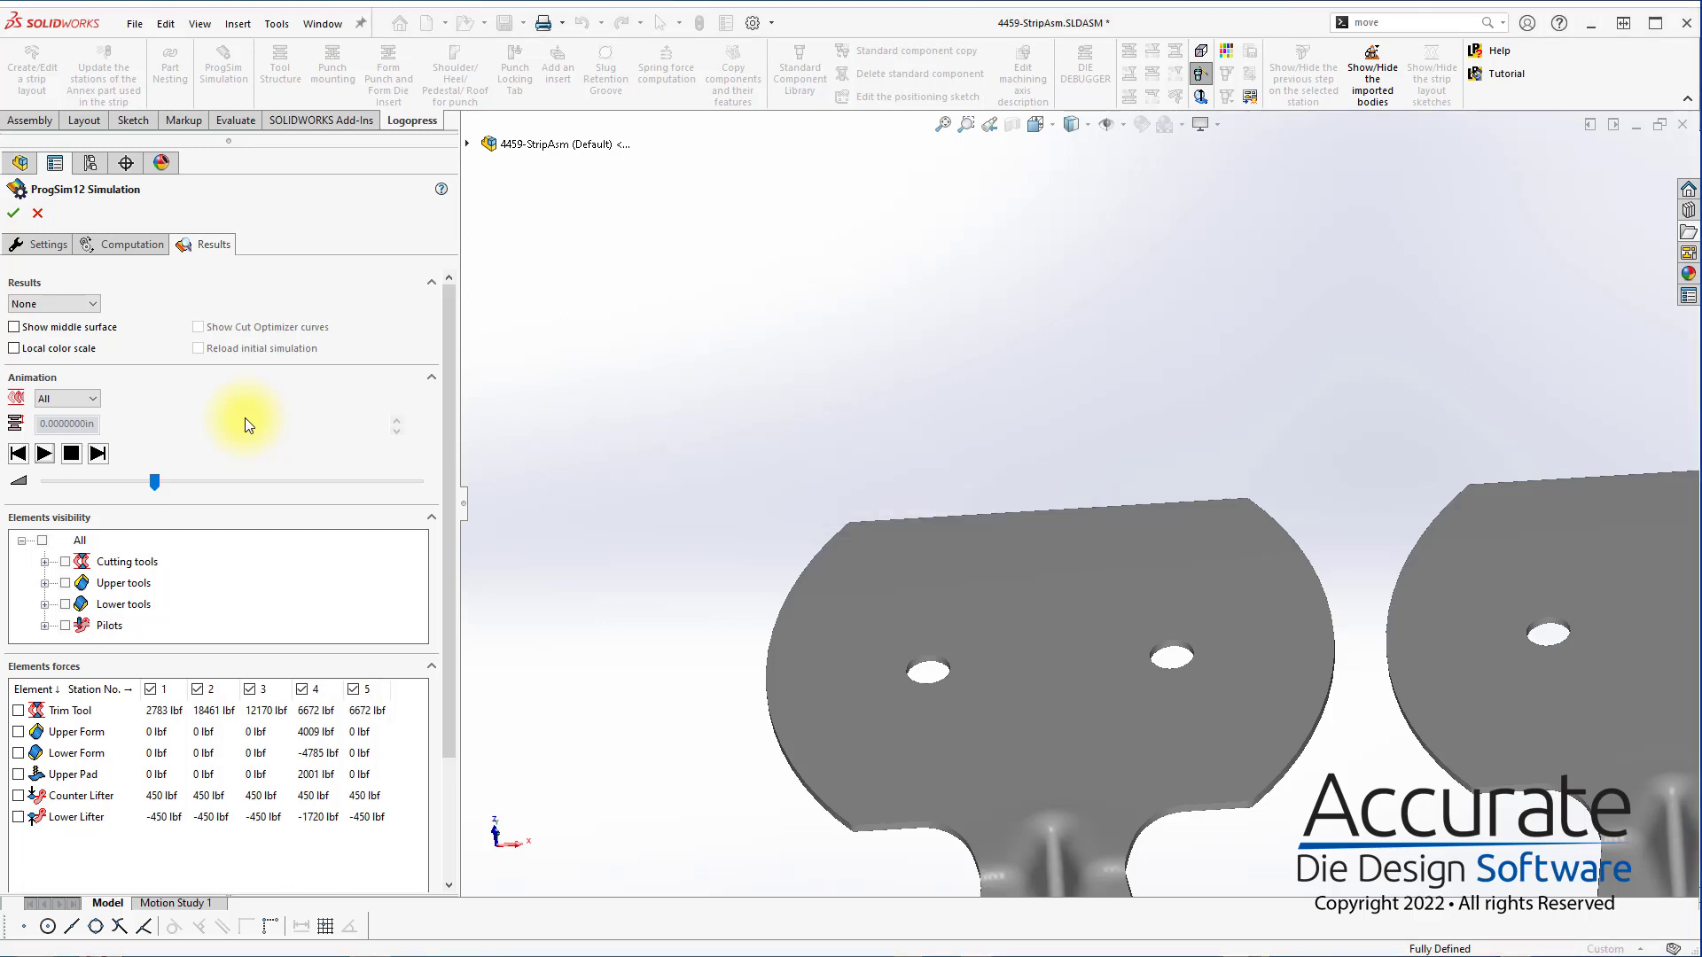
# Inspect the computed strip and enable the Cut Optimizer for the computation
pyautogui.scroll(5, 722, 555)
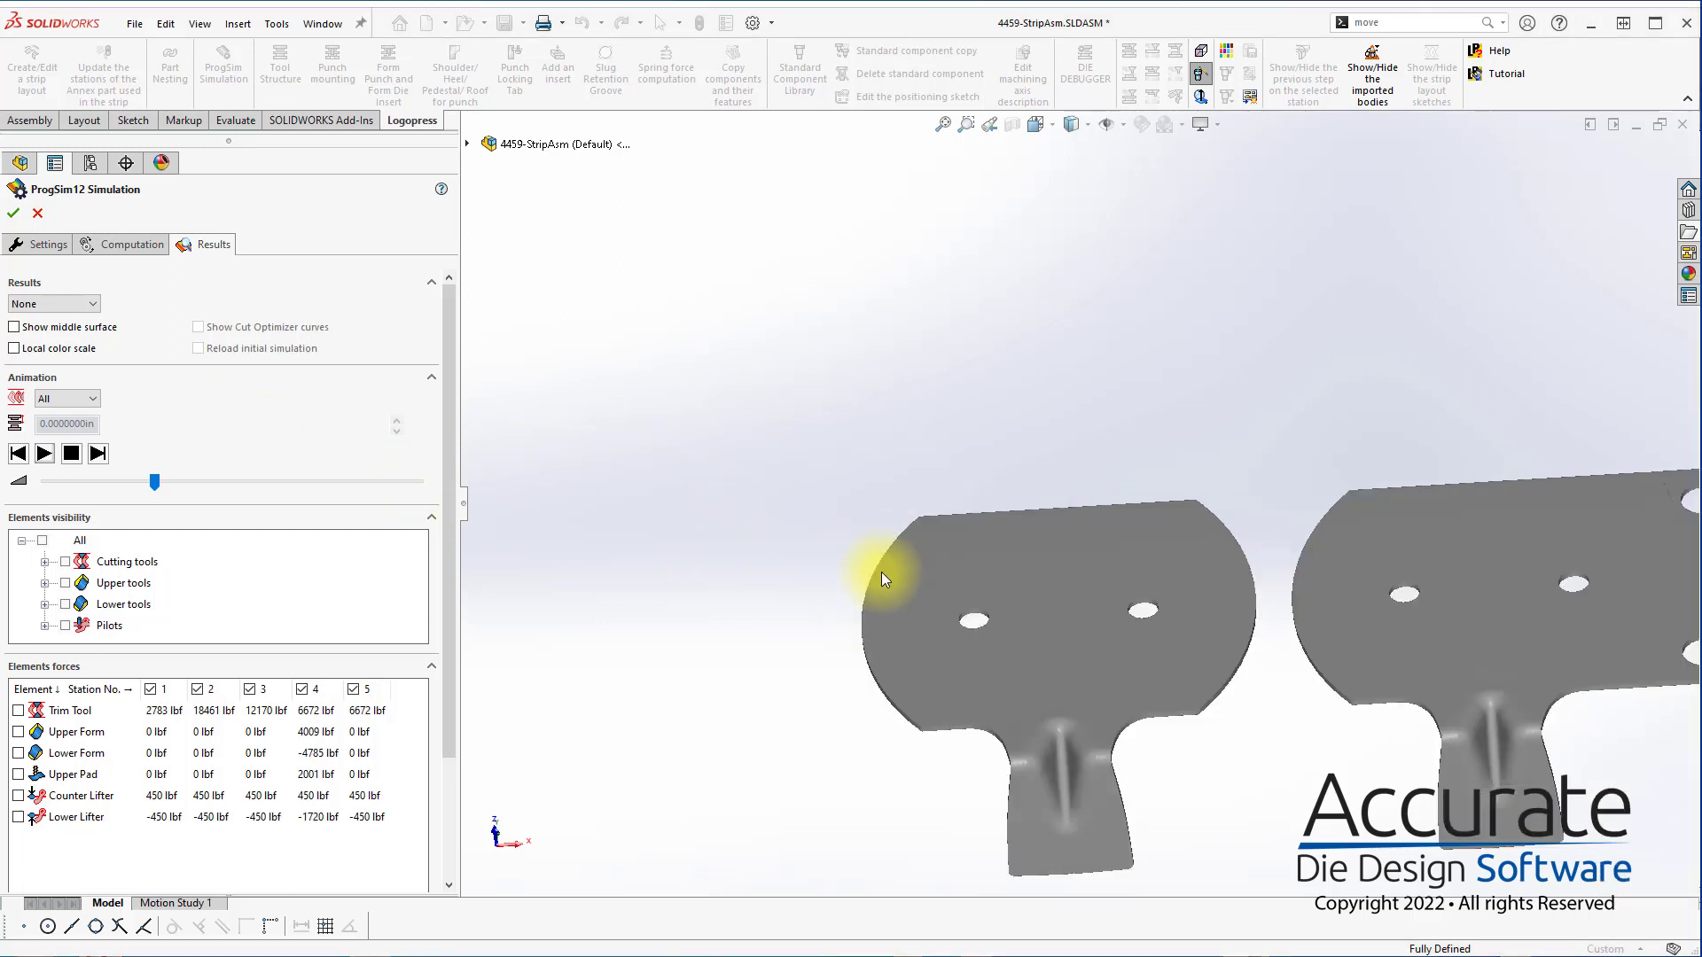
pyautogui.scroll(3, 1434, 588)
pyautogui.scroll(-2, 1485, 569)
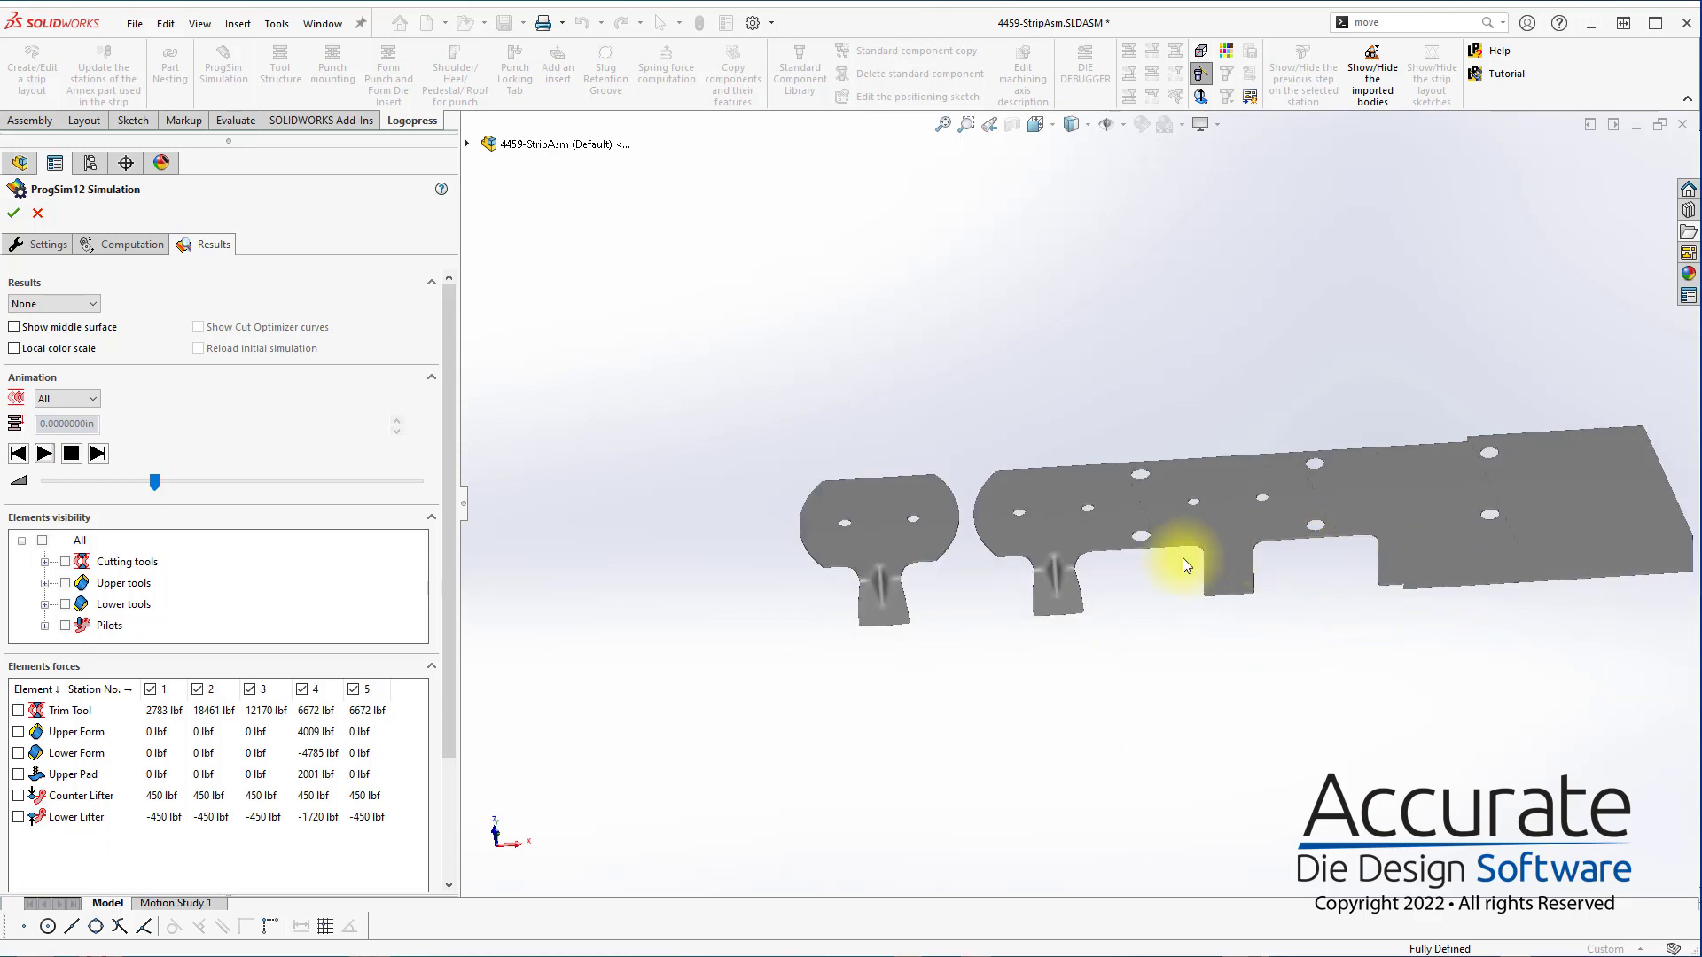
pyautogui.moveTo(1185, 562); pyautogui.dragTo(1083, 532, button='middle')
pyautogui.scroll(-1, 1075, 539)
pyautogui.click(130, 246)
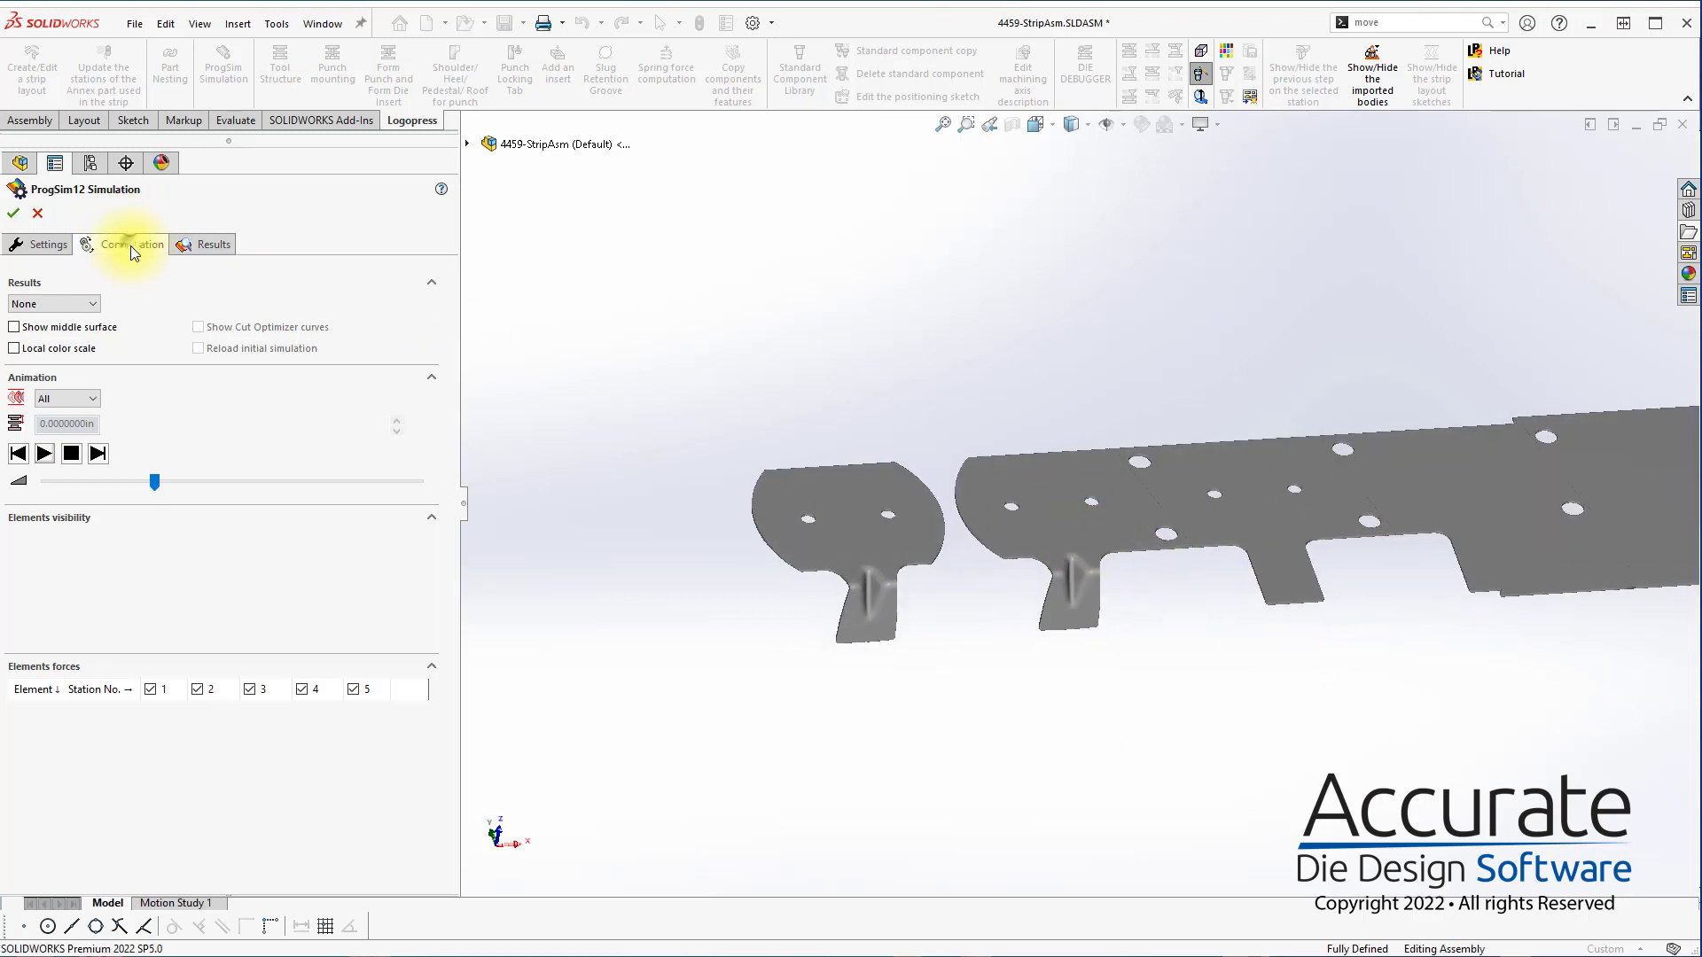
pyautogui.scroll(1, 1125, 514)
pyautogui.scroll(-2, 1418, 552)
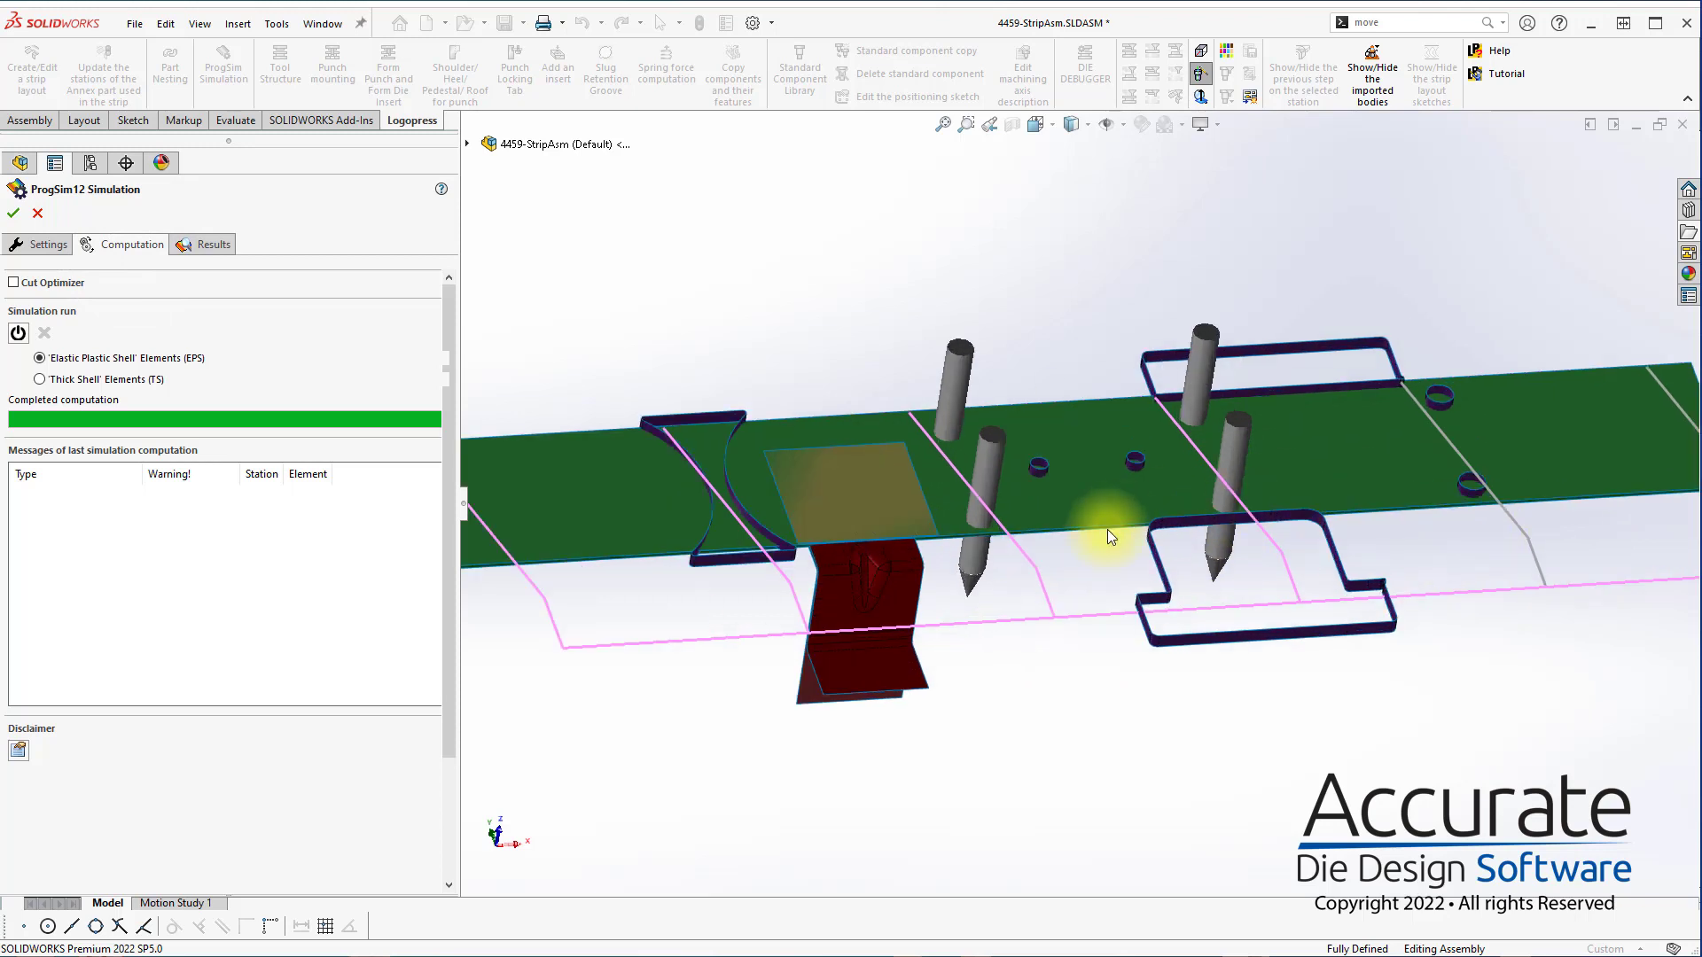
pyautogui.click(14, 284)
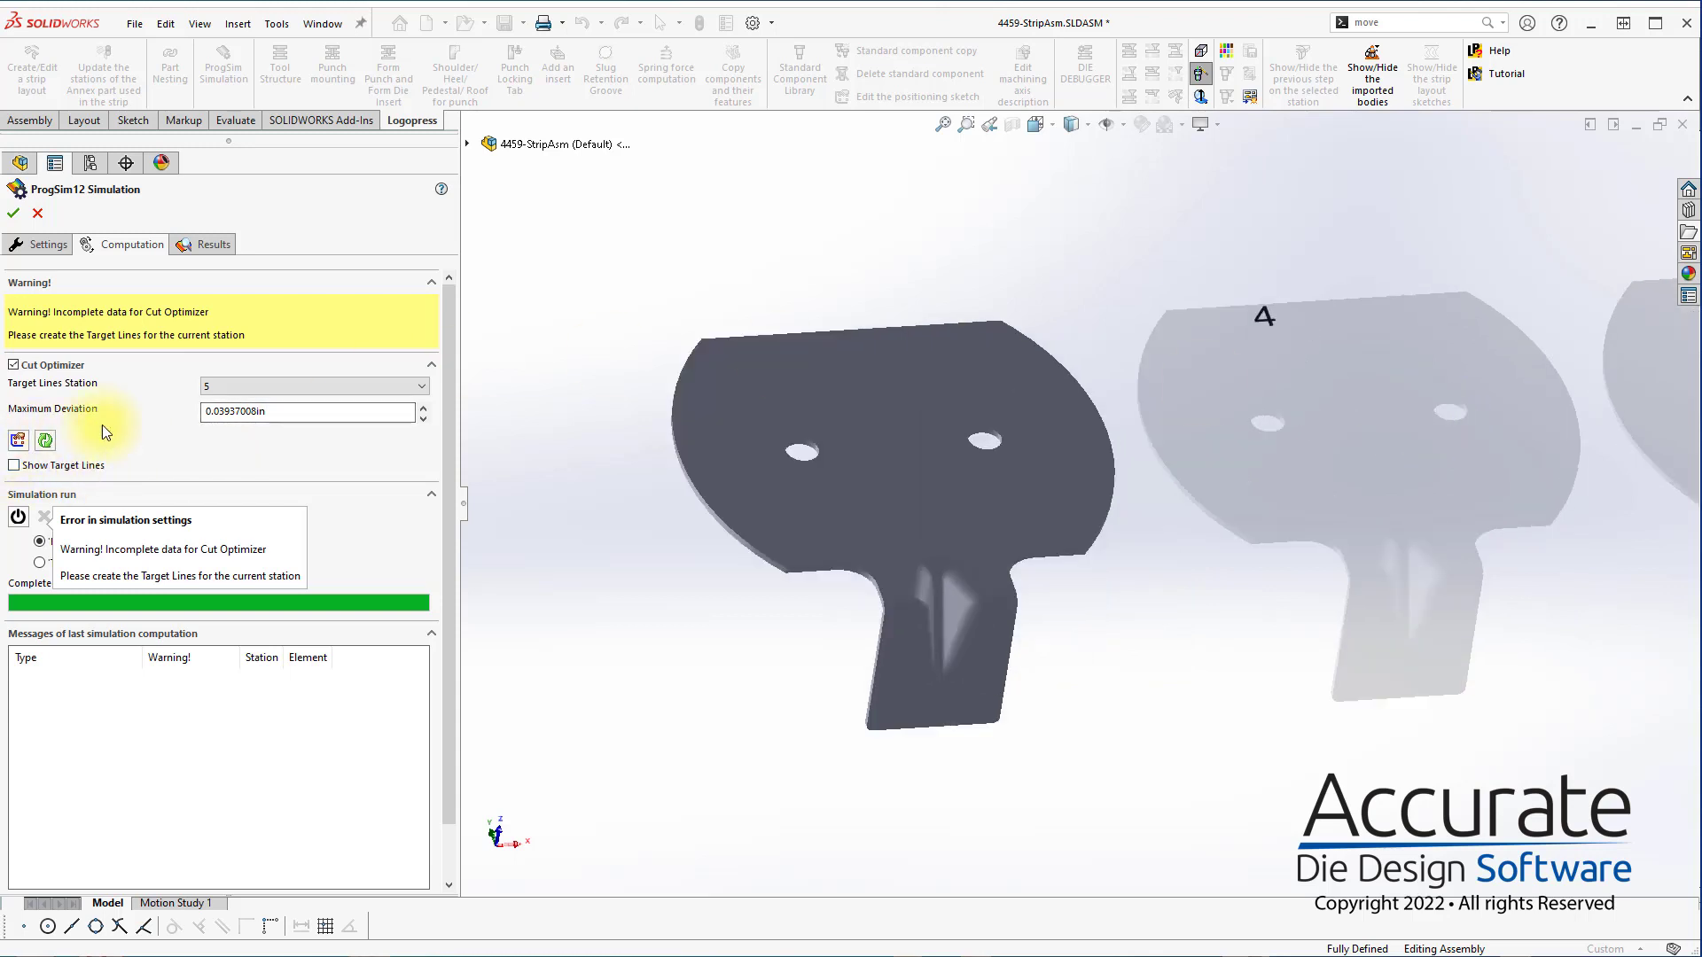
# Set the Cut Optimizer's maximum deviation to 0.010 in
pyautogui.doubleClick(314, 412)
pyautogui.write('.')
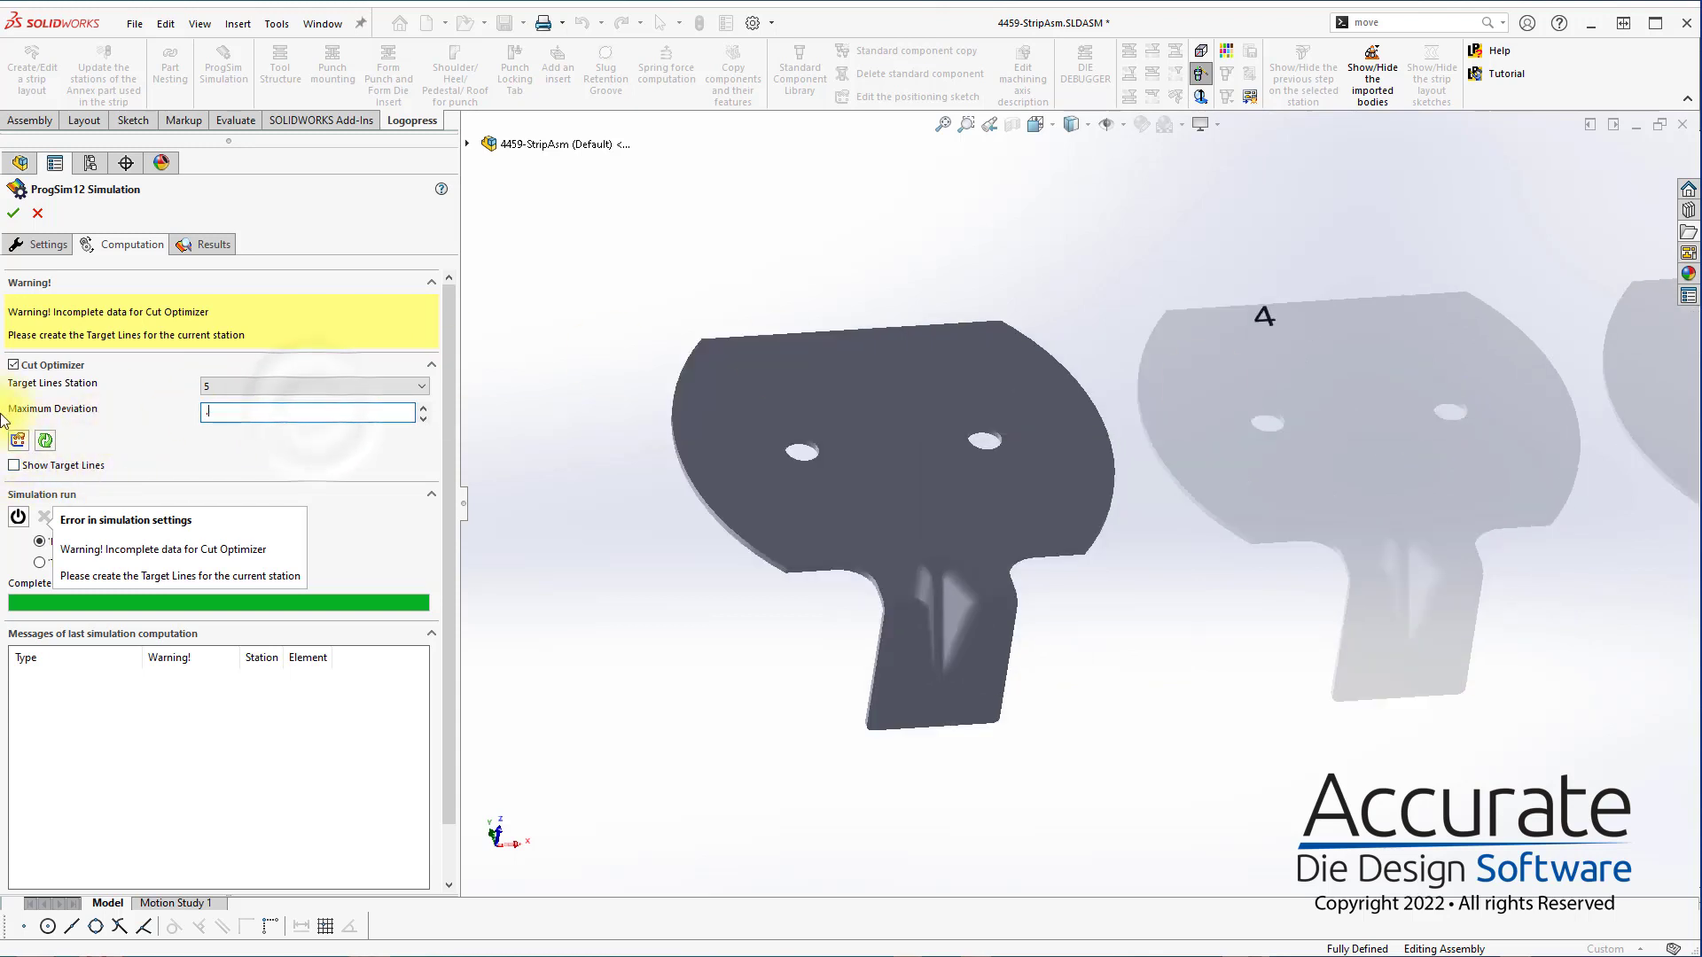
pyautogui.write('010')
pyautogui.click(539, 489)
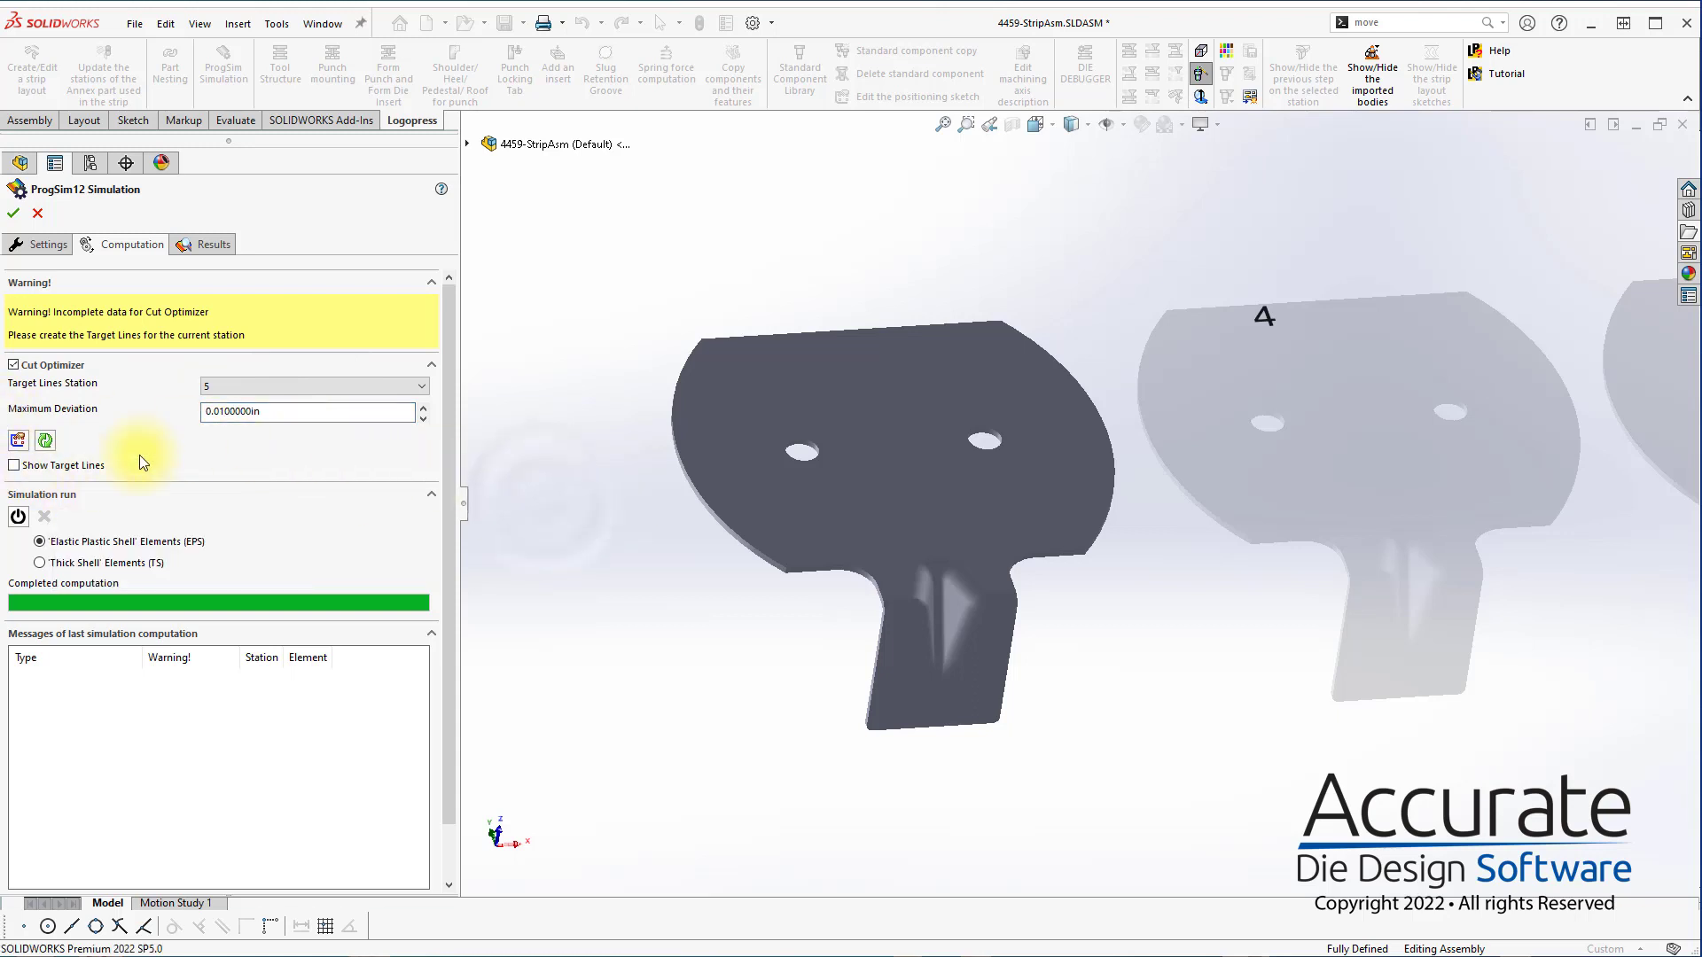
# Set the Cut Optimizer's maximum deviation to 0.007 in and create the target lines for station 5
pyautogui.doubleClick(293, 411)
pyautogui.write('.00')
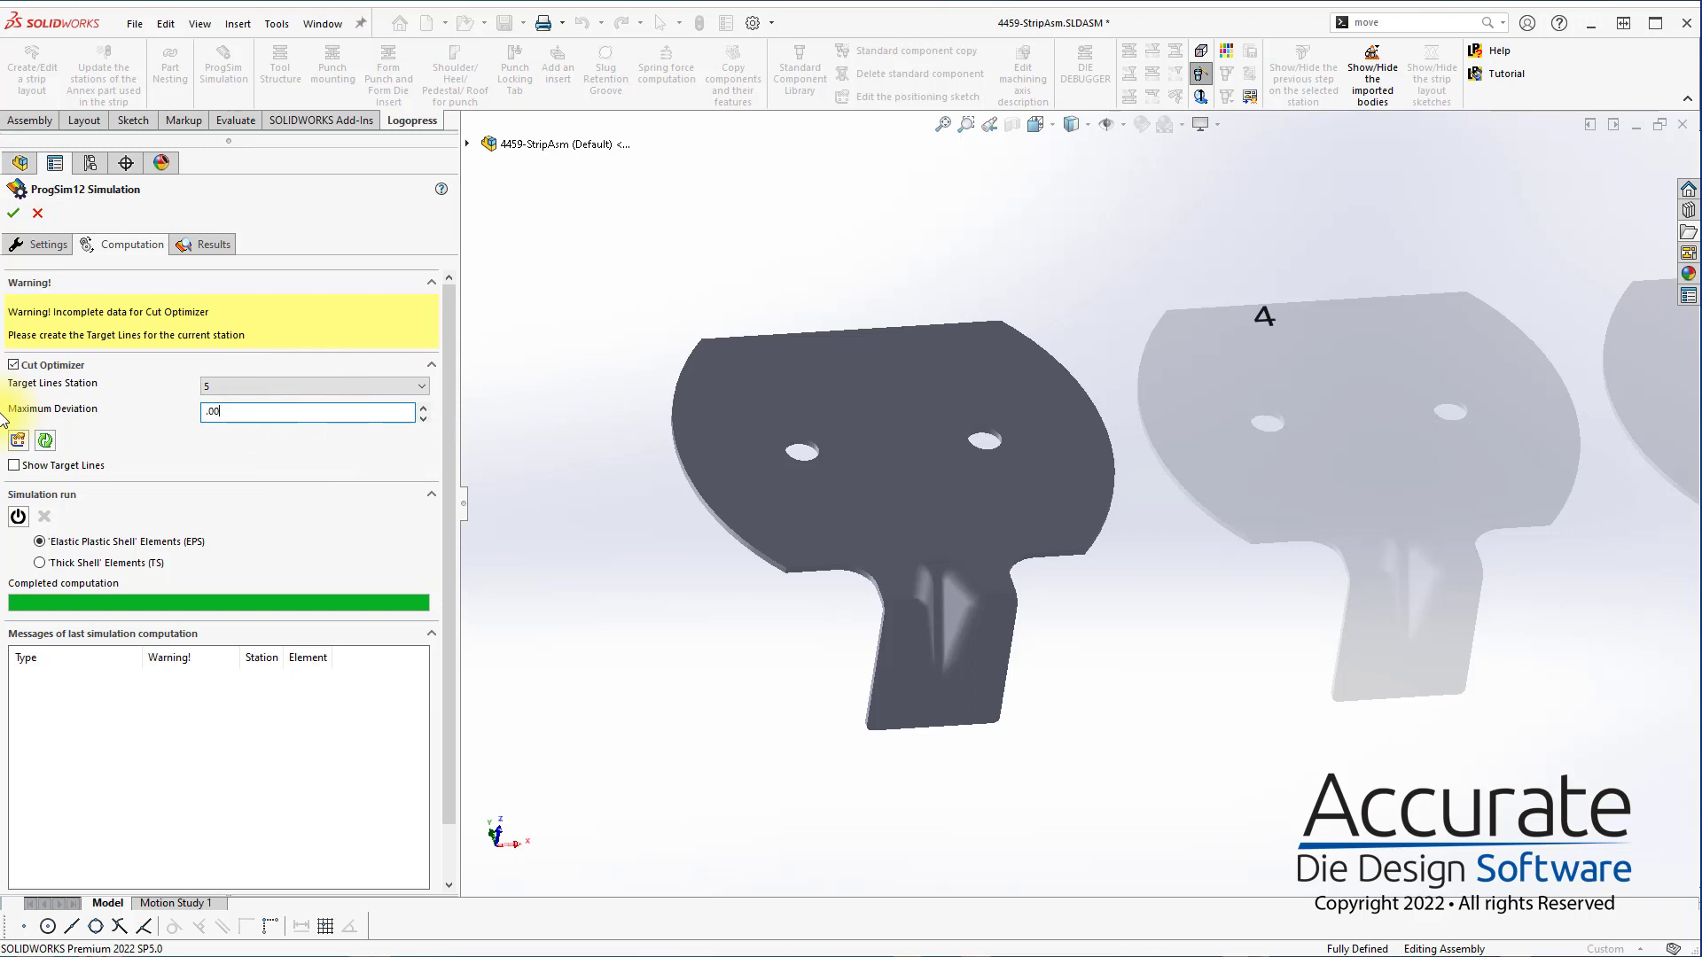
pyautogui.write('7')
pyautogui.press('Return')
pyautogui.click(574, 548)
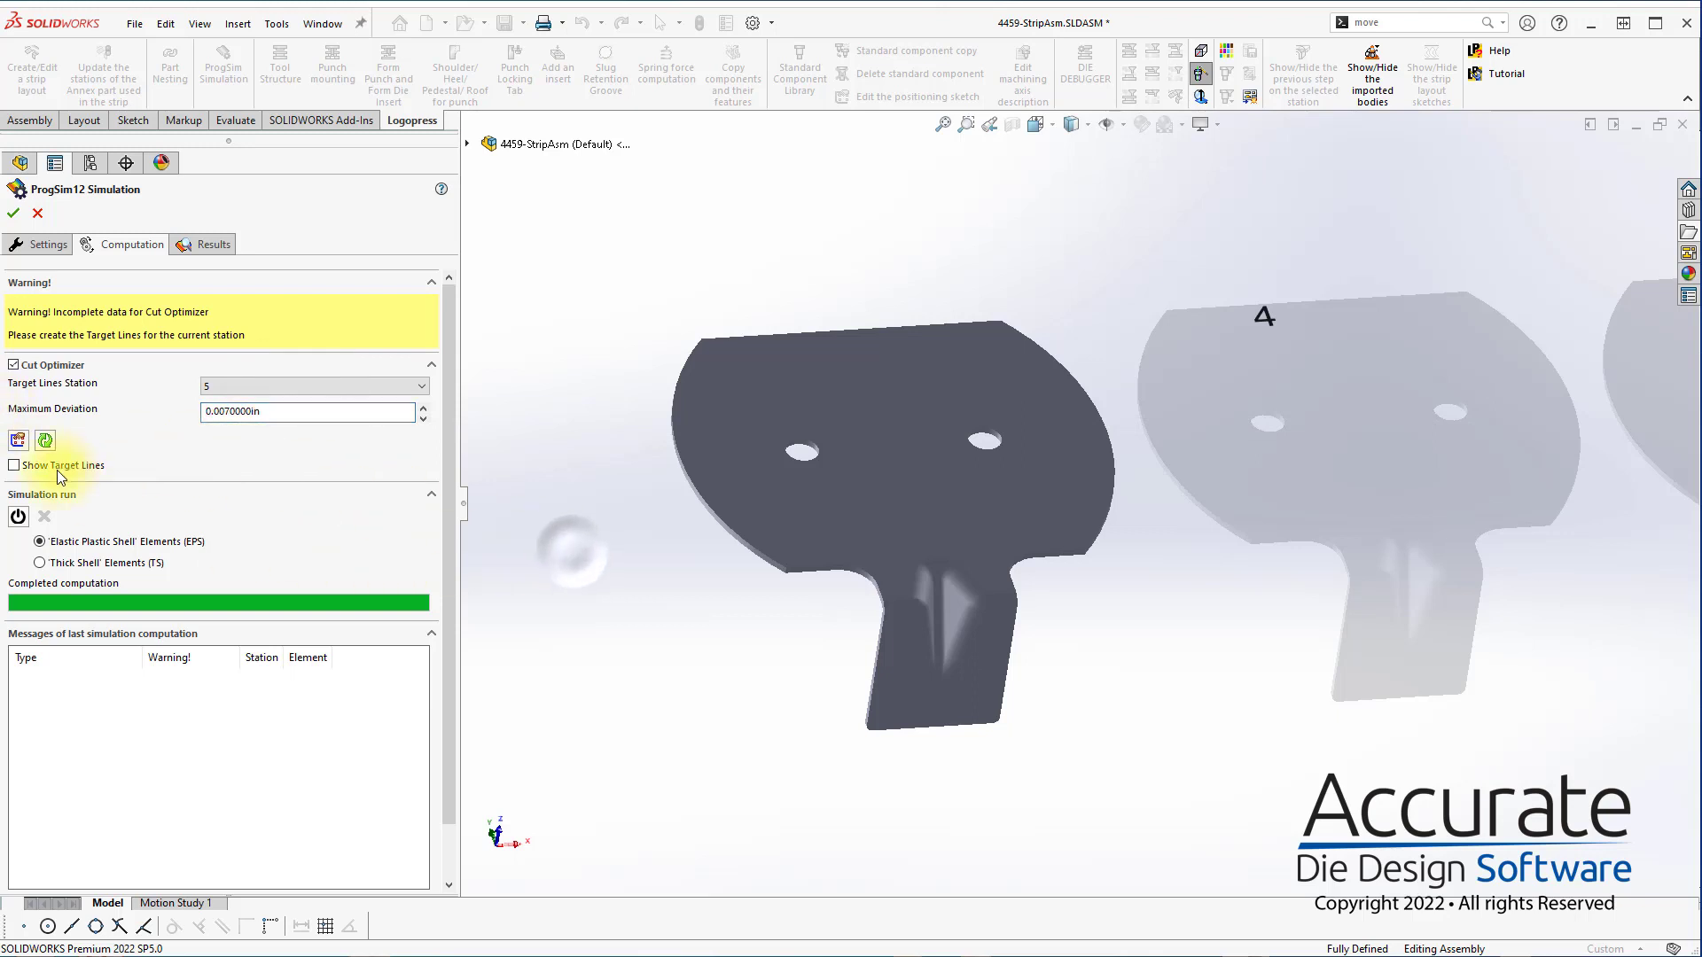
pyautogui.click(17, 442)
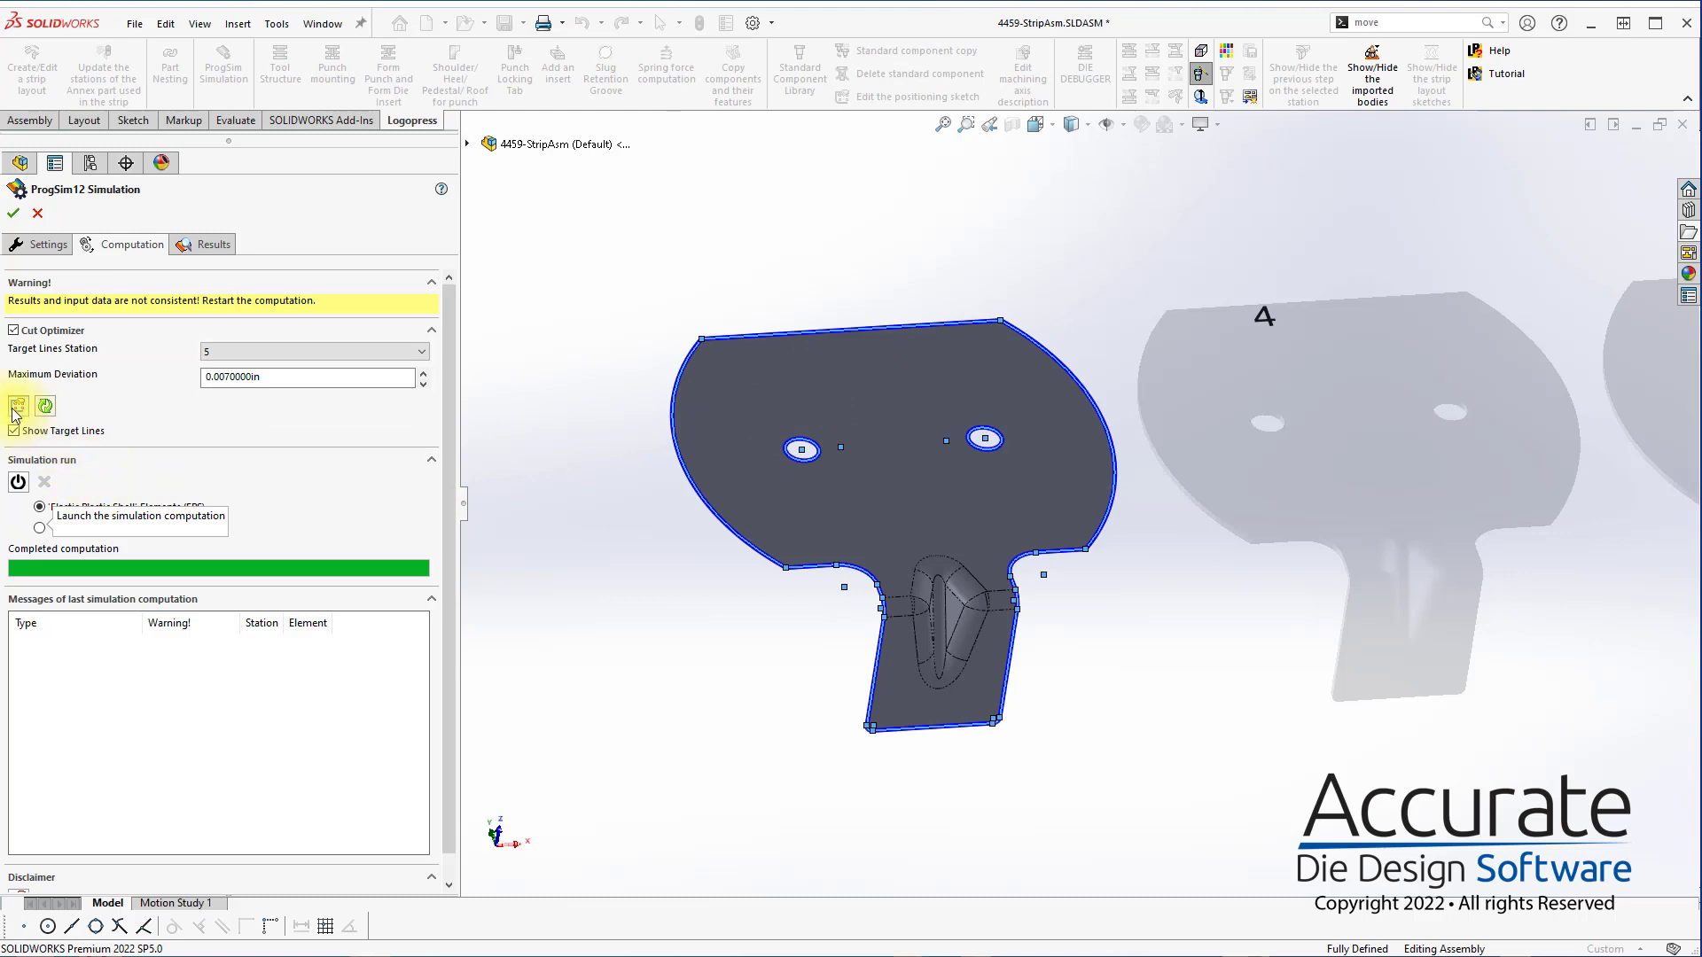
# Edit the station 5 target lines sketch and delete the head's two side arcs, its straight upper line and both hole circles
pyautogui.click(19, 417)
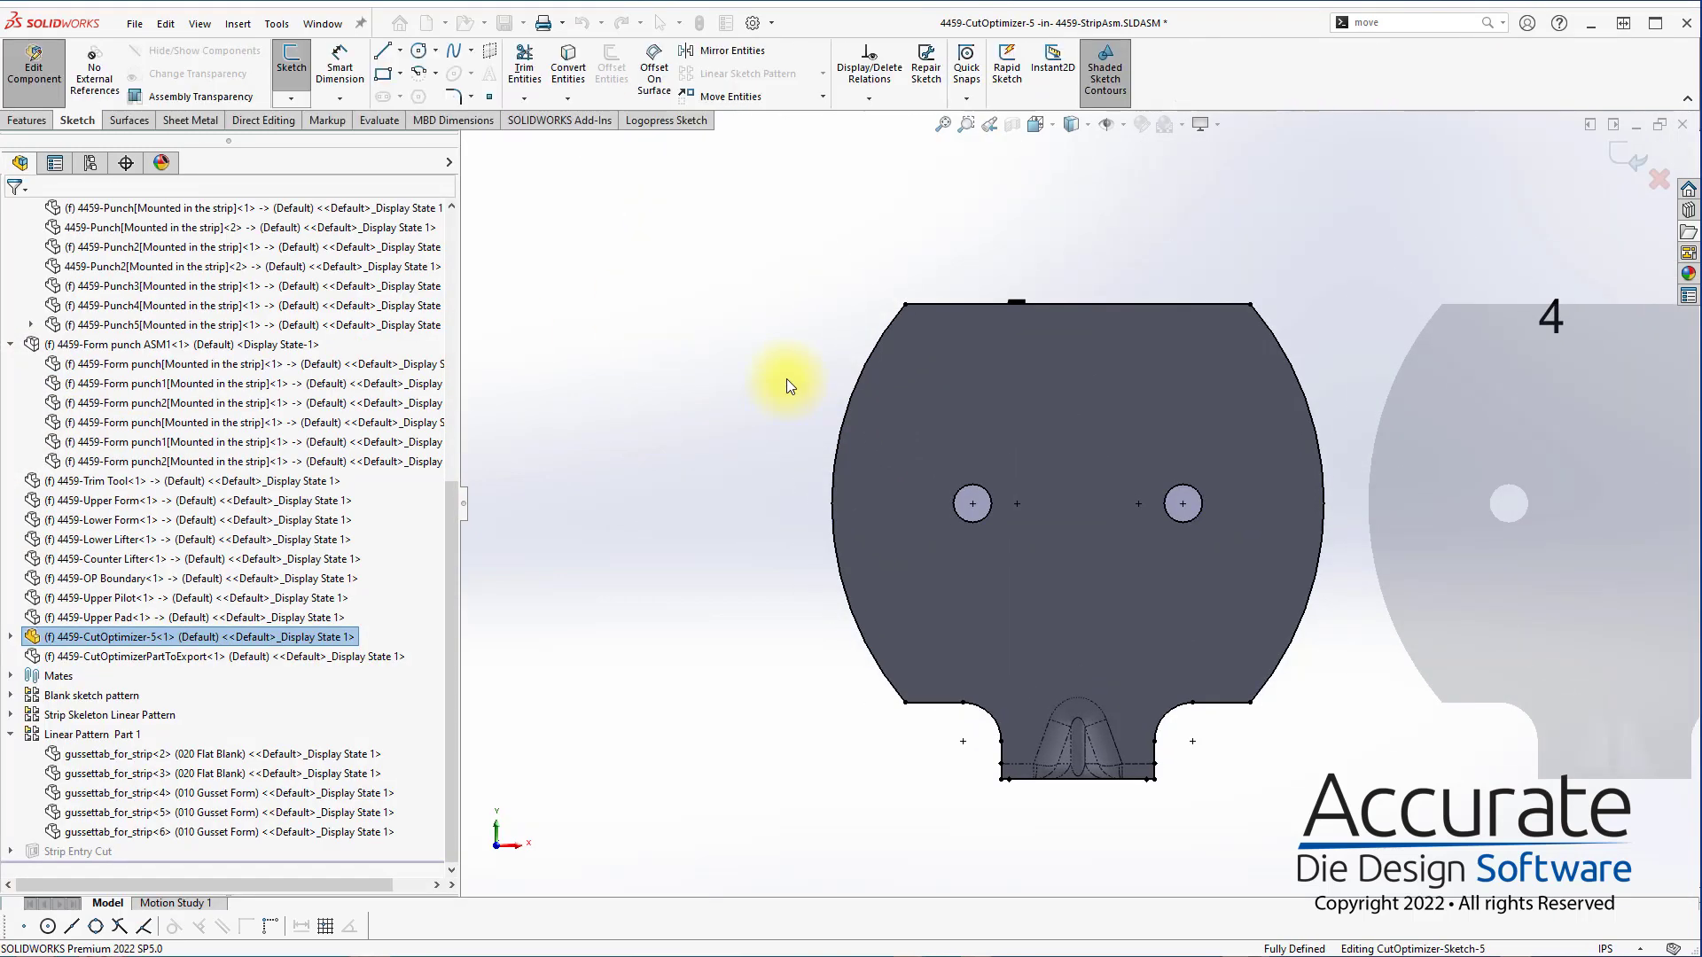
pyautogui.moveTo(704, 241)
pyautogui.mouseDown()
pyautogui.moveTo(1368, 637)
pyautogui.moveTo(1376, 620)
pyautogui.mouseUp()
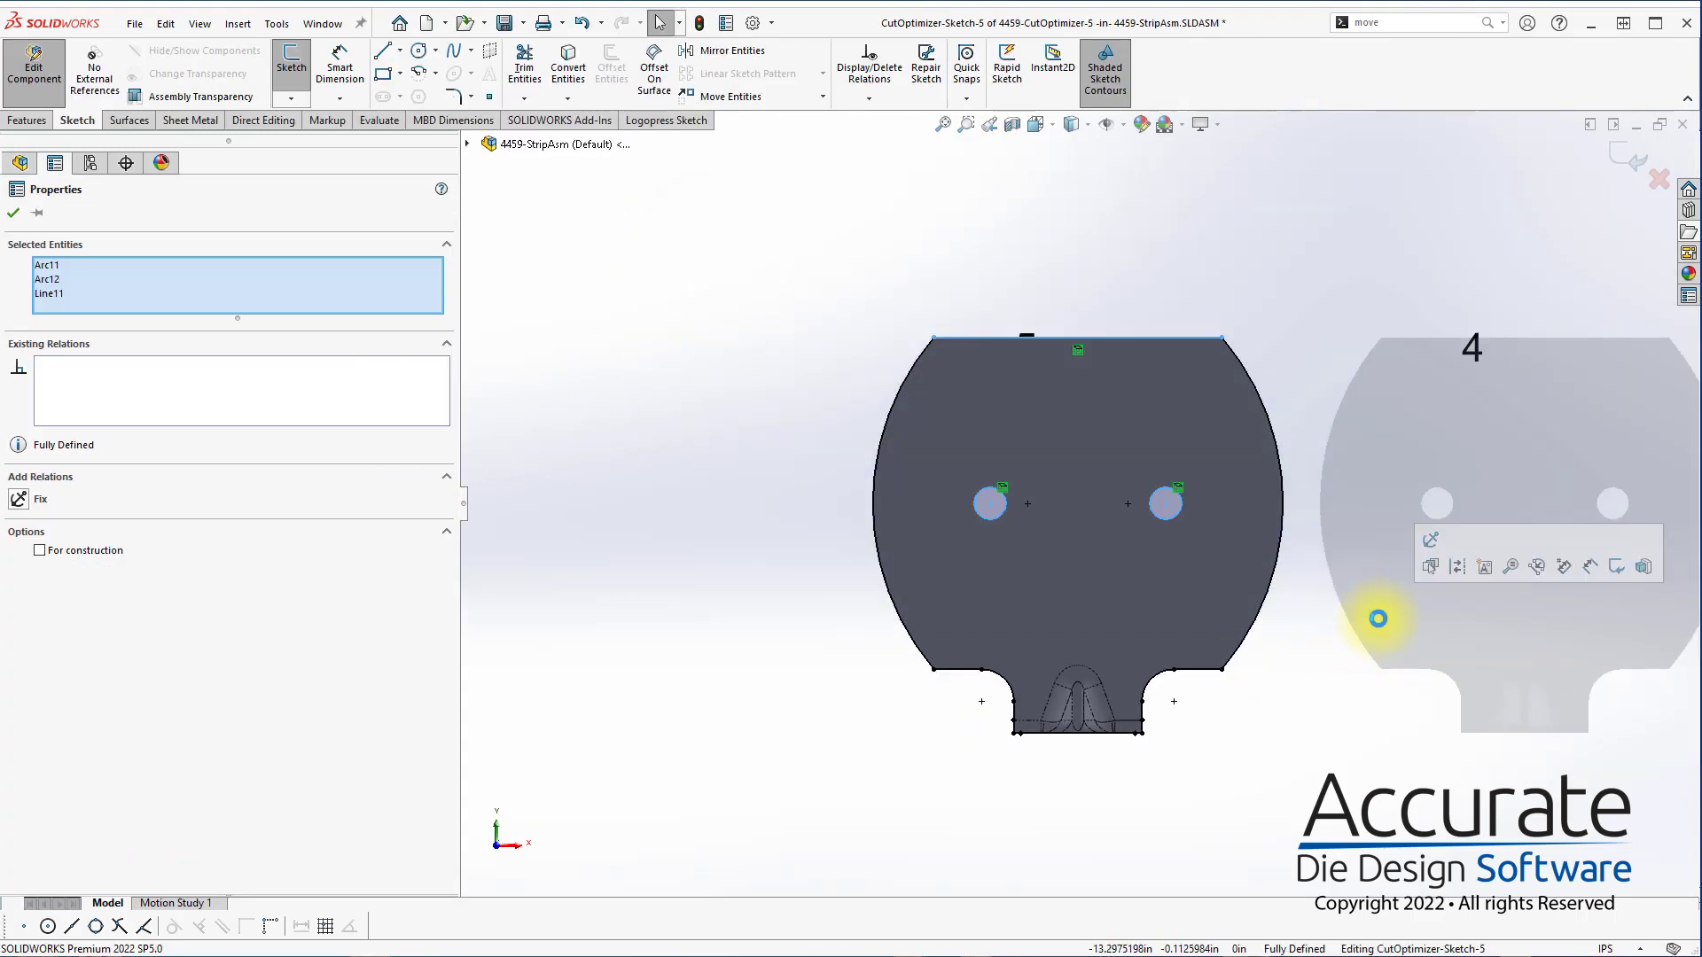
pyautogui.moveTo(1413, 254); pyautogui.dragTo(782, 555)
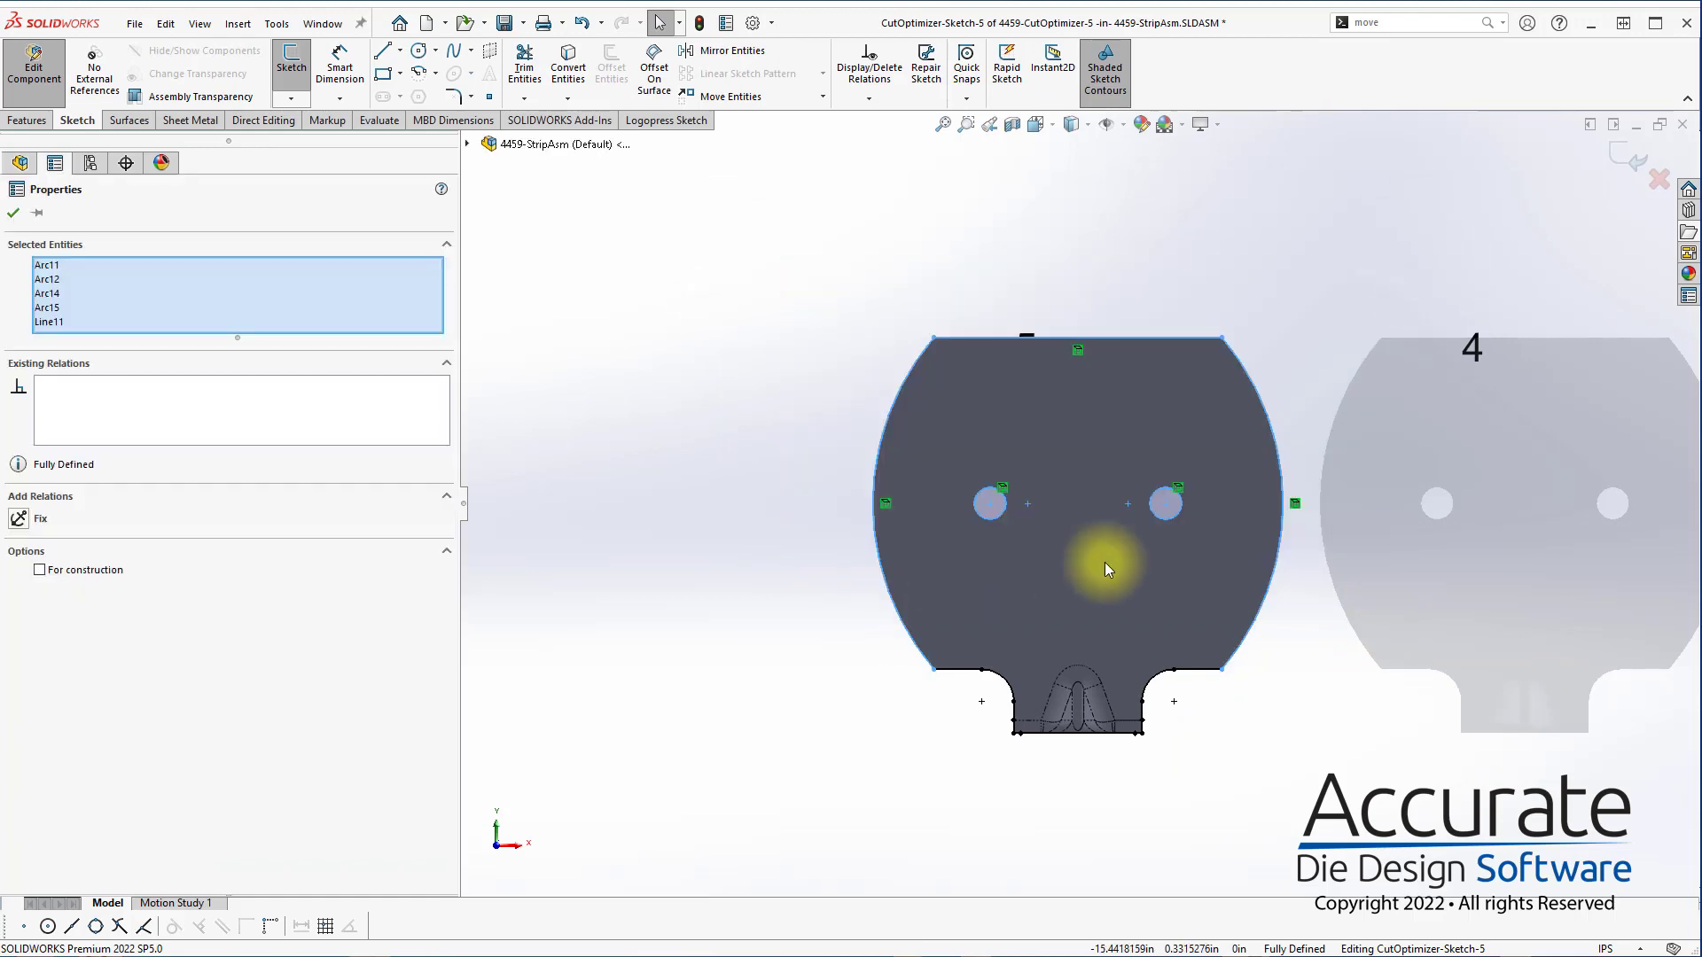
pyautogui.press('Delete')
# Shorten the outer ends of the two horizontal target lines beside the tab's corner radii and exit the sketch
pyautogui.scroll(-3, 1010, 656)
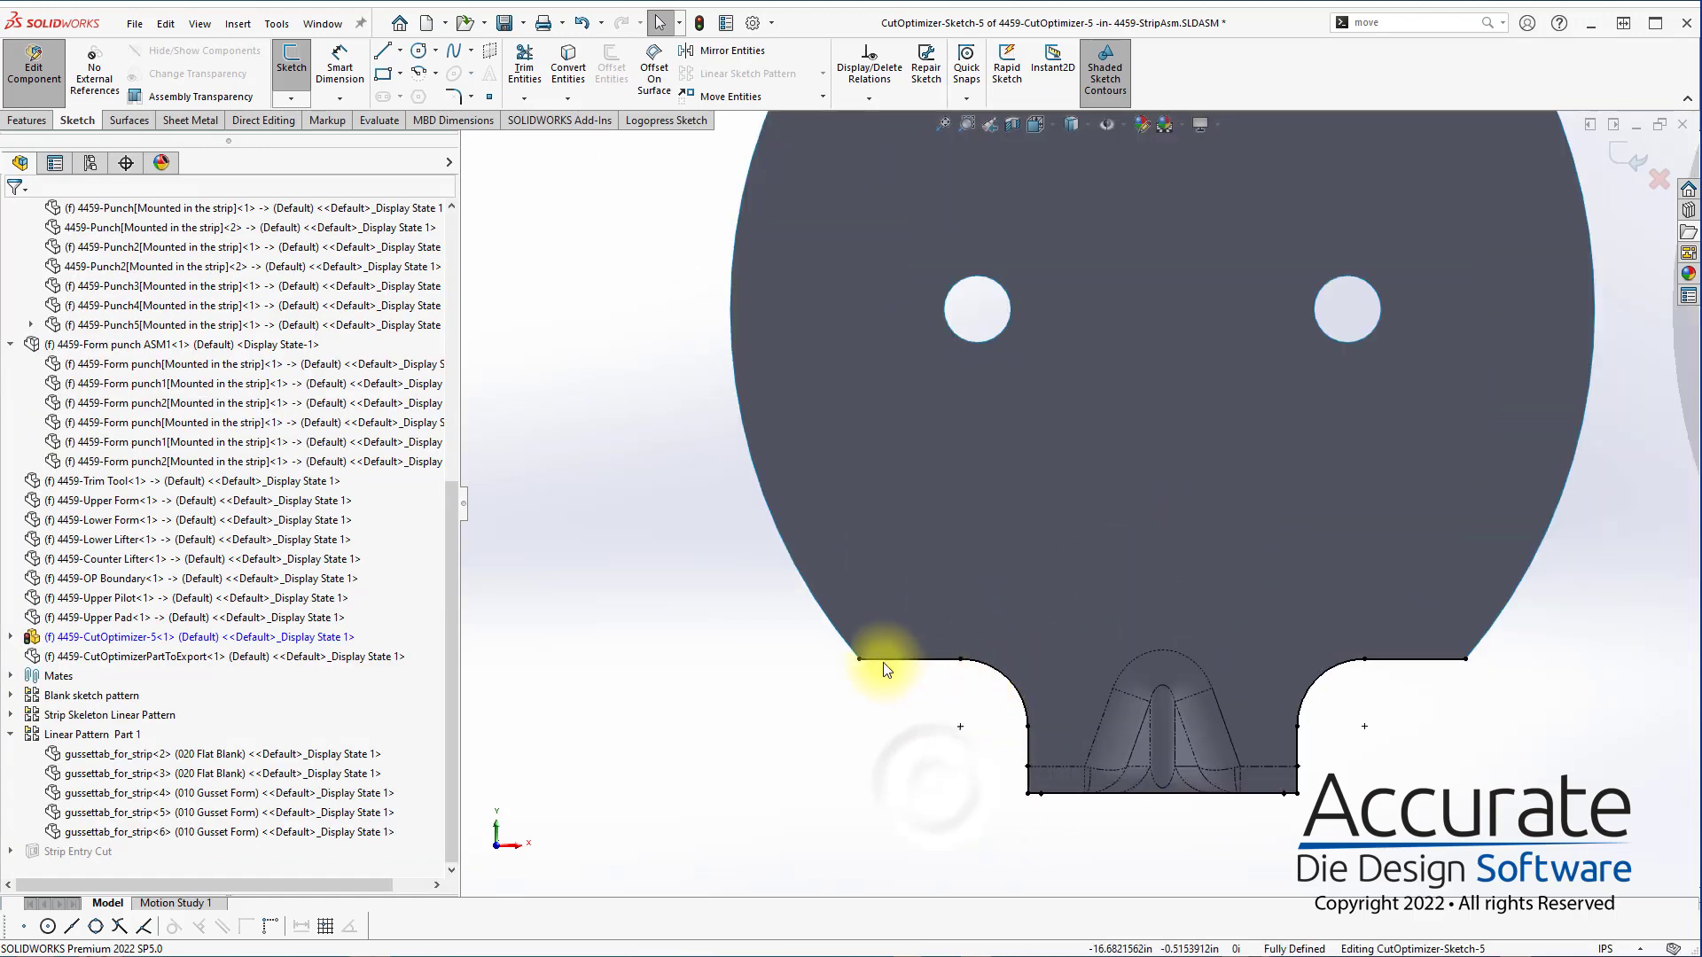
pyautogui.moveTo(860, 660); pyautogui.dragTo(894, 660)
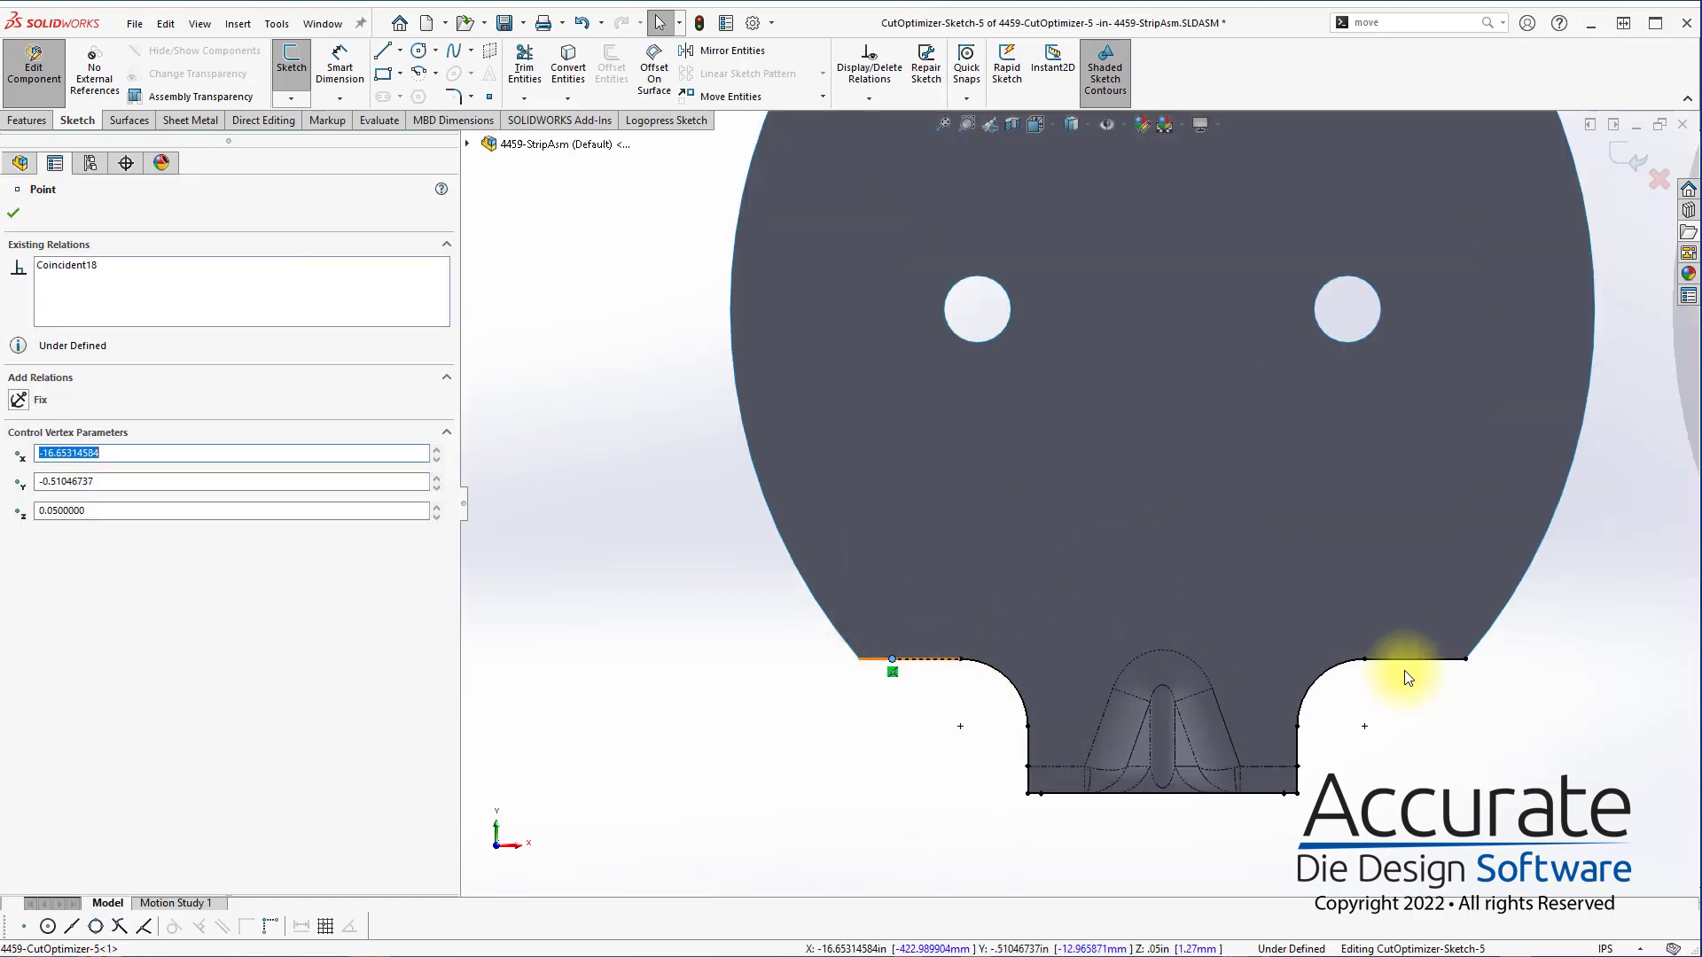
pyautogui.moveTo(1469, 660)
pyautogui.mouseDown()
pyautogui.moveTo(1418, 664)
pyautogui.moveTo(1443, 664)
pyautogui.mouseUp()
pyautogui.click(1491, 697)
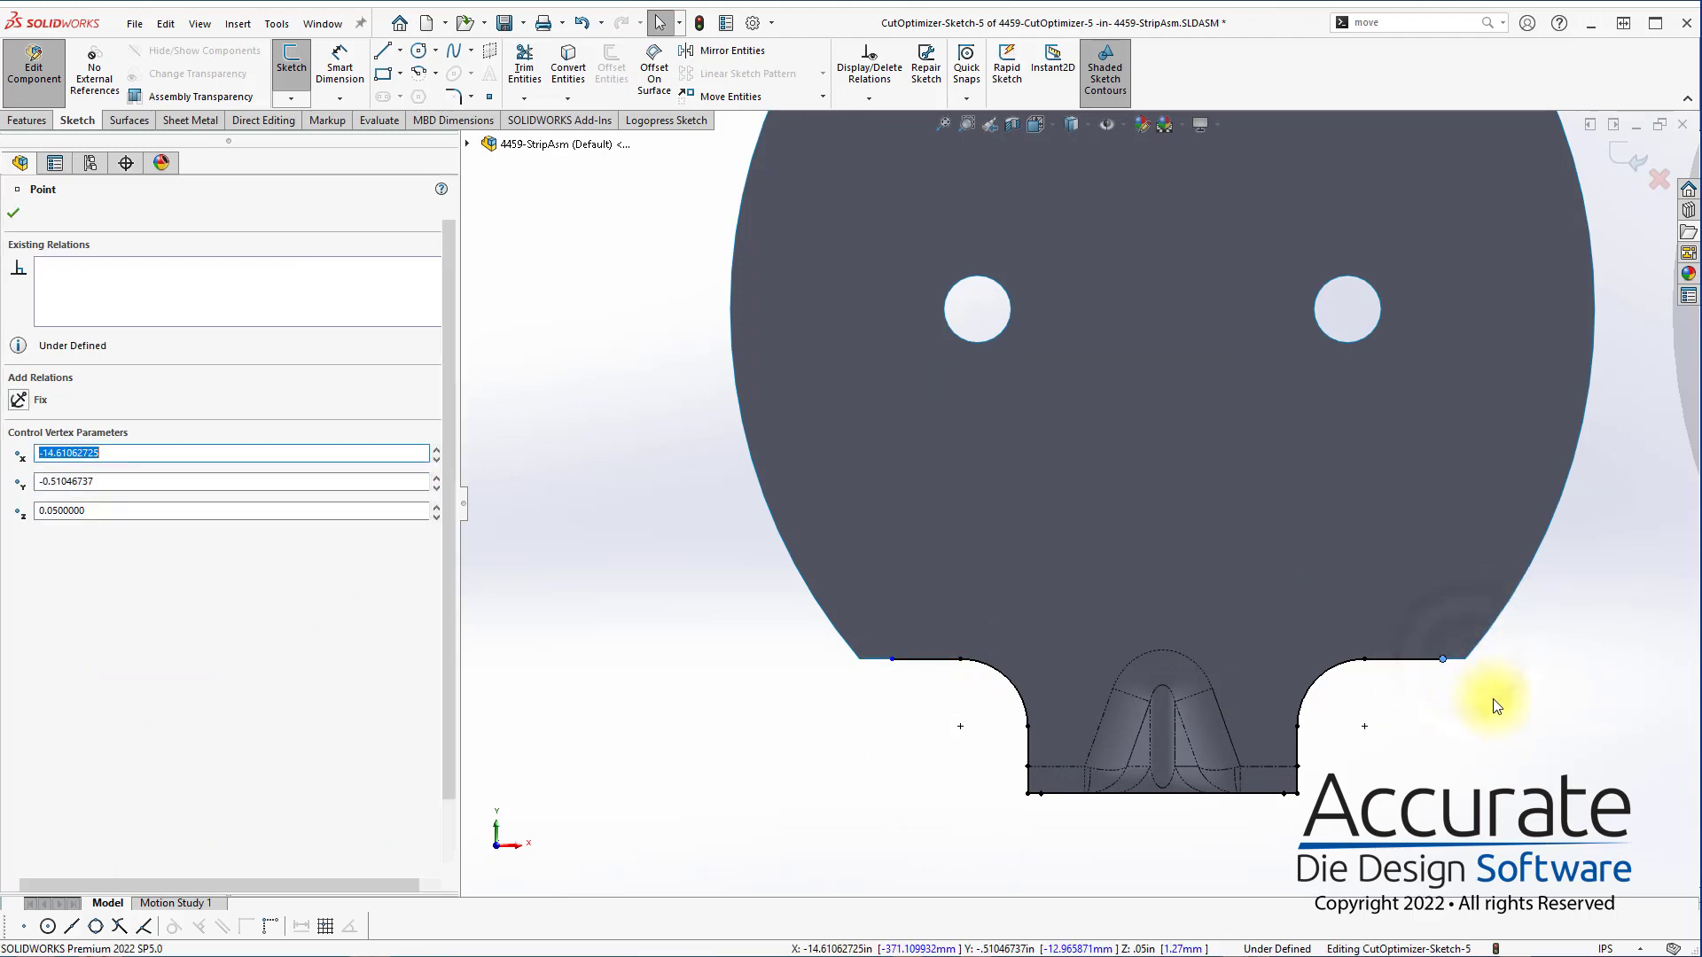
pyautogui.click(1634, 161)
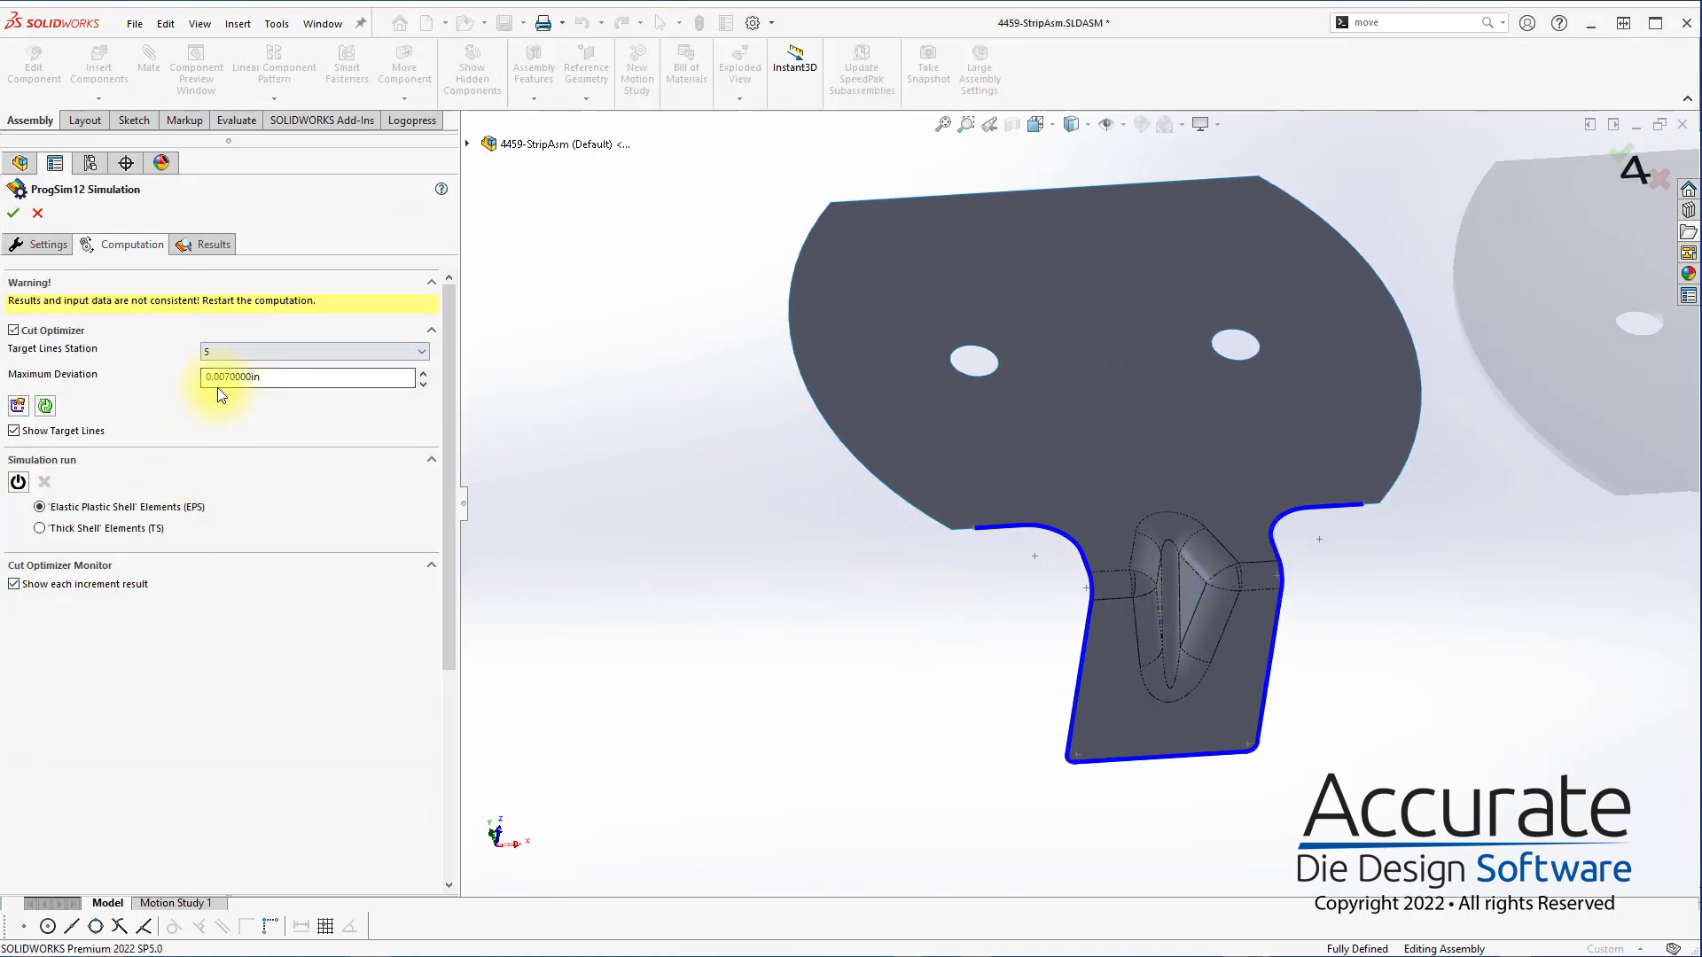
# Launch the simulation computation with the Cut Optimizer at 0.007 in maximum deviation for station 5
pyautogui.moveTo(217, 387)
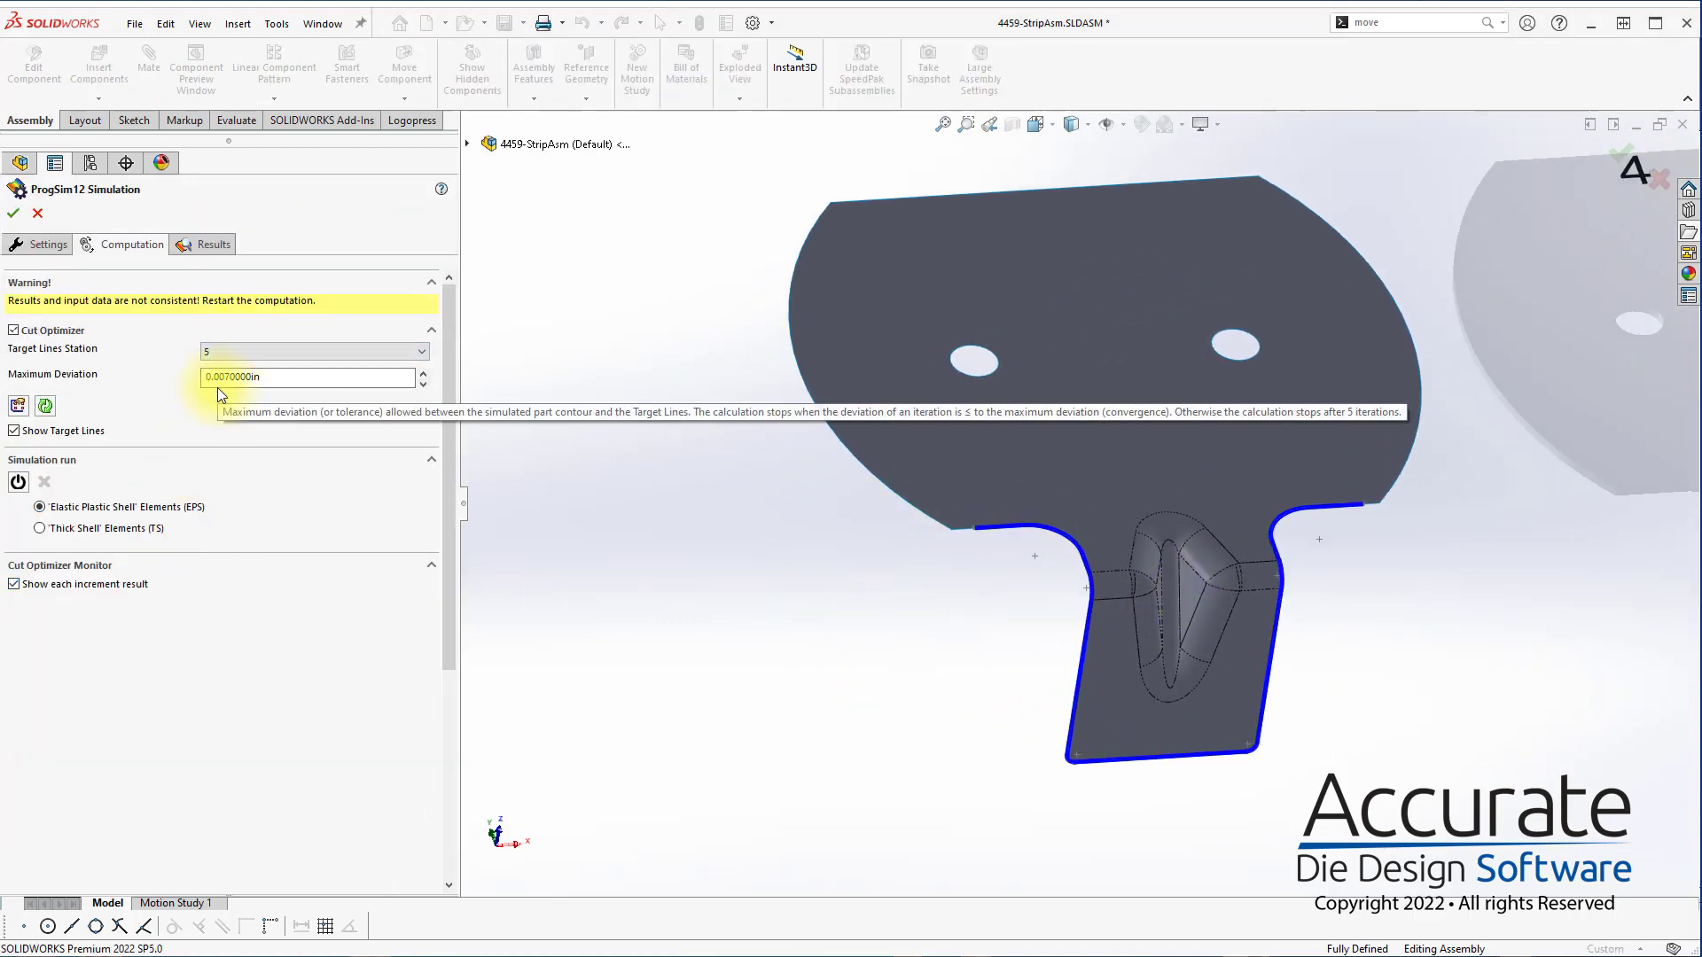
pyautogui.click(16, 482)
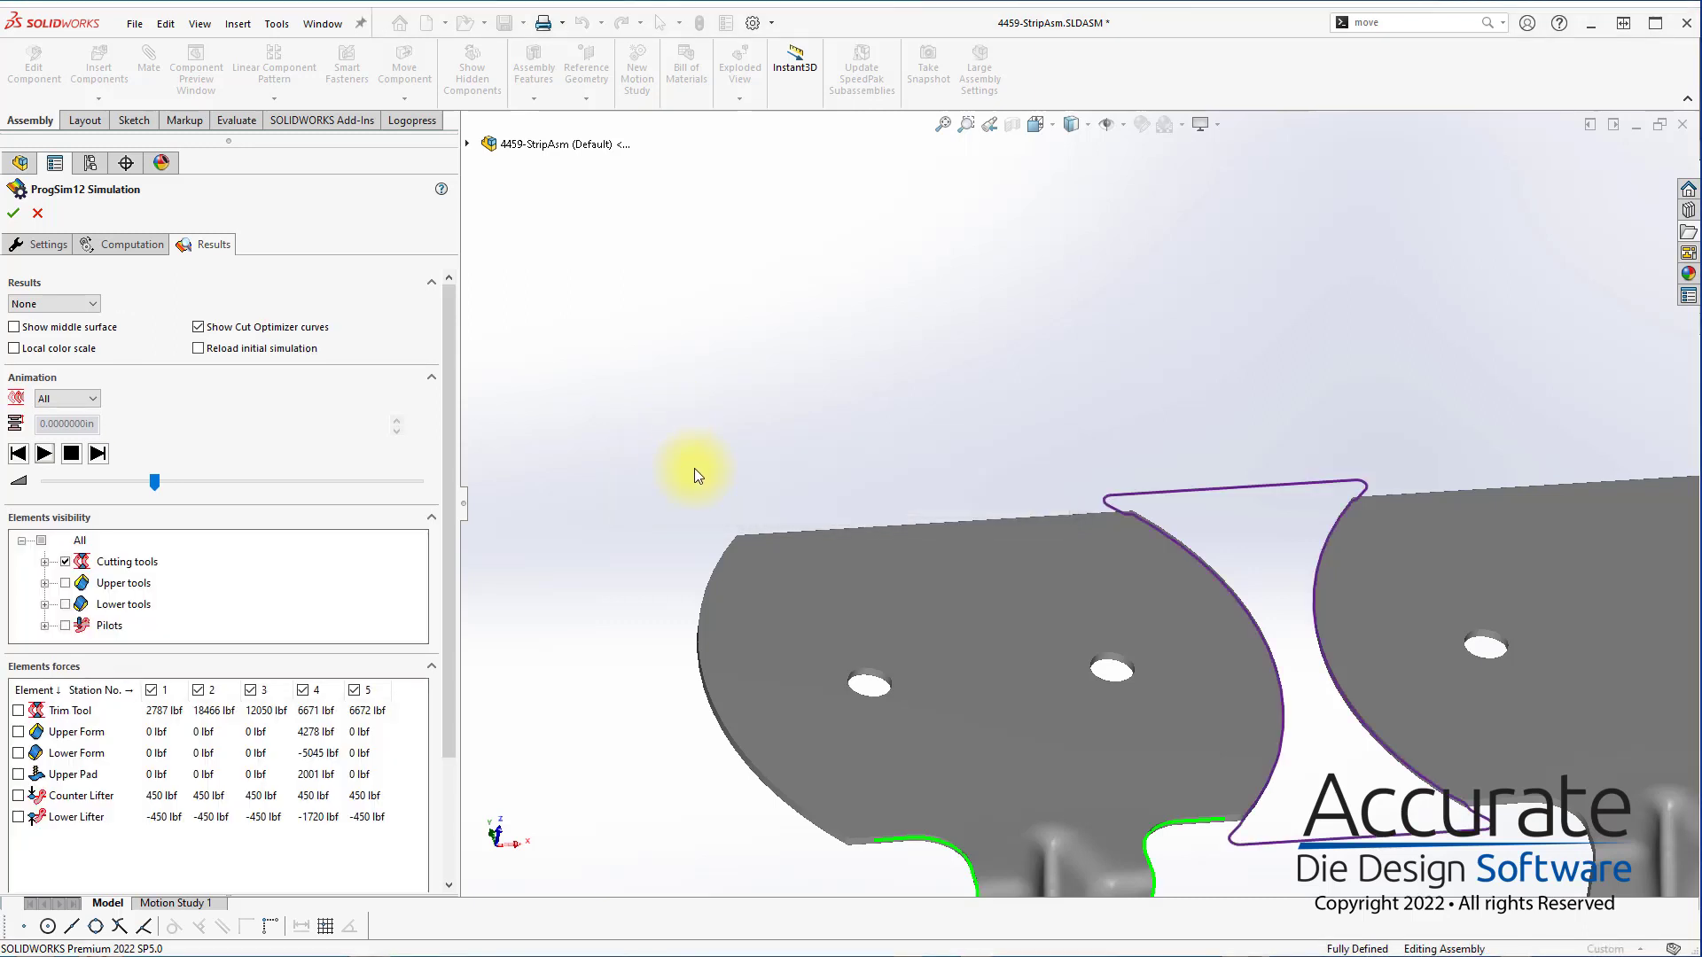
# Inspect the optimized cutting outlines along the strip, including the large tab notch, and the green curves around the station 5 tab
pyautogui.scroll(6, 834, 445)
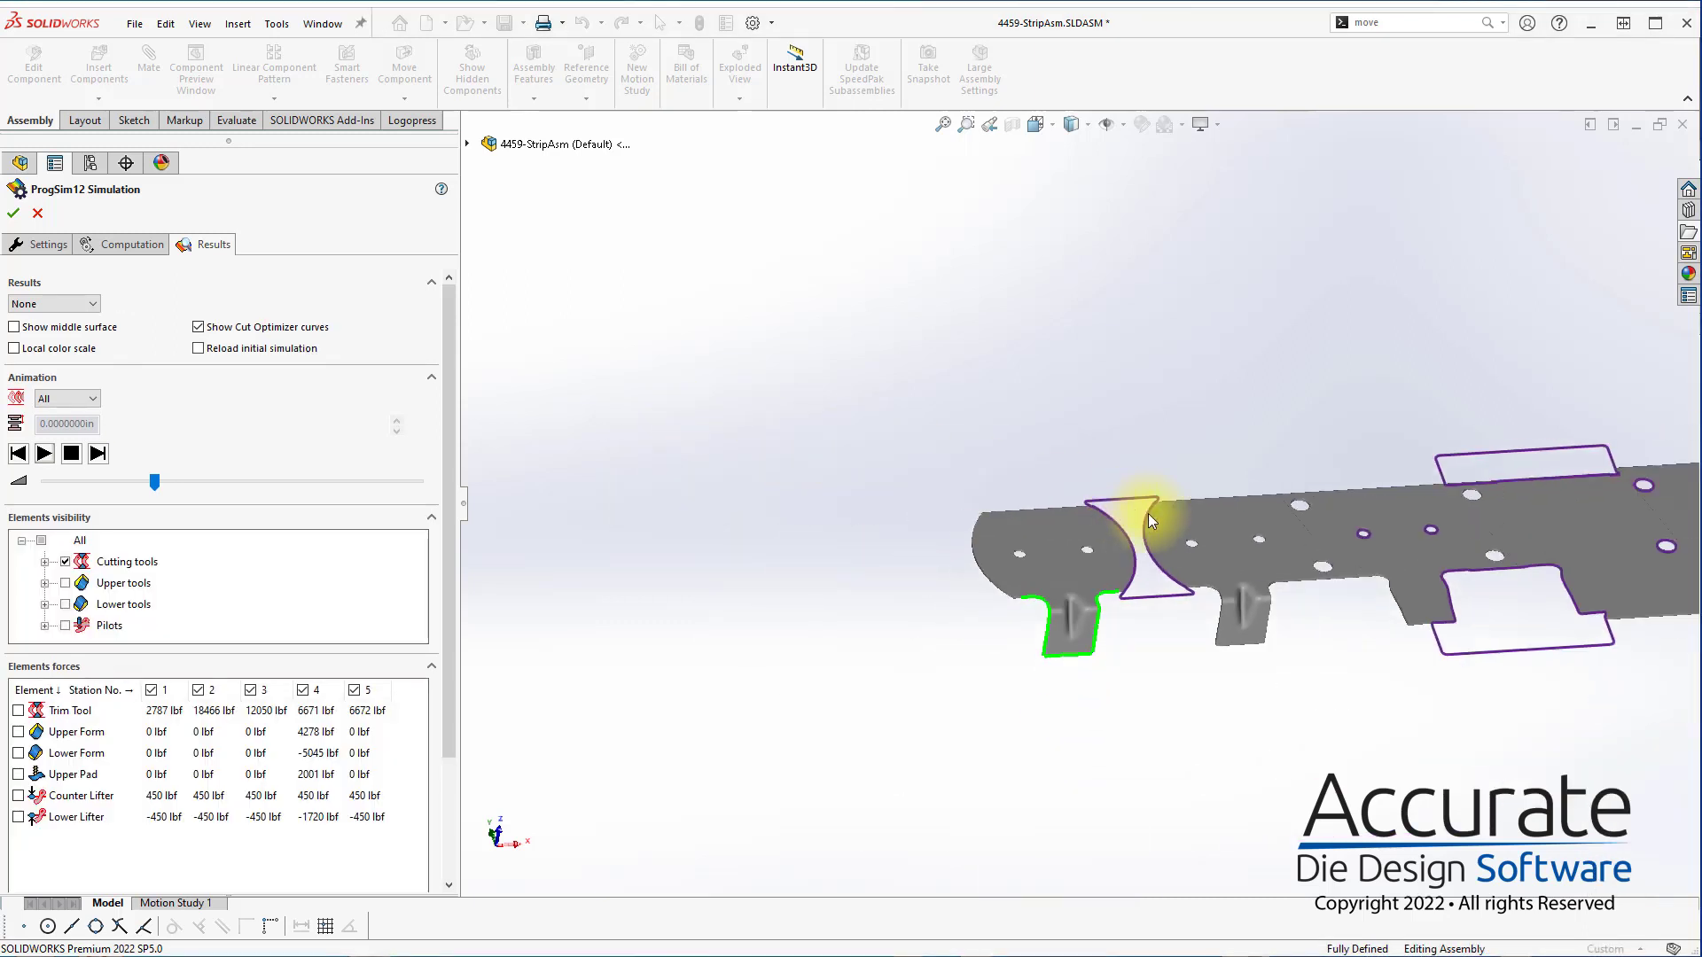
pyautogui.scroll(-2, 1358, 513)
pyautogui.scroll(-5, 1353, 518)
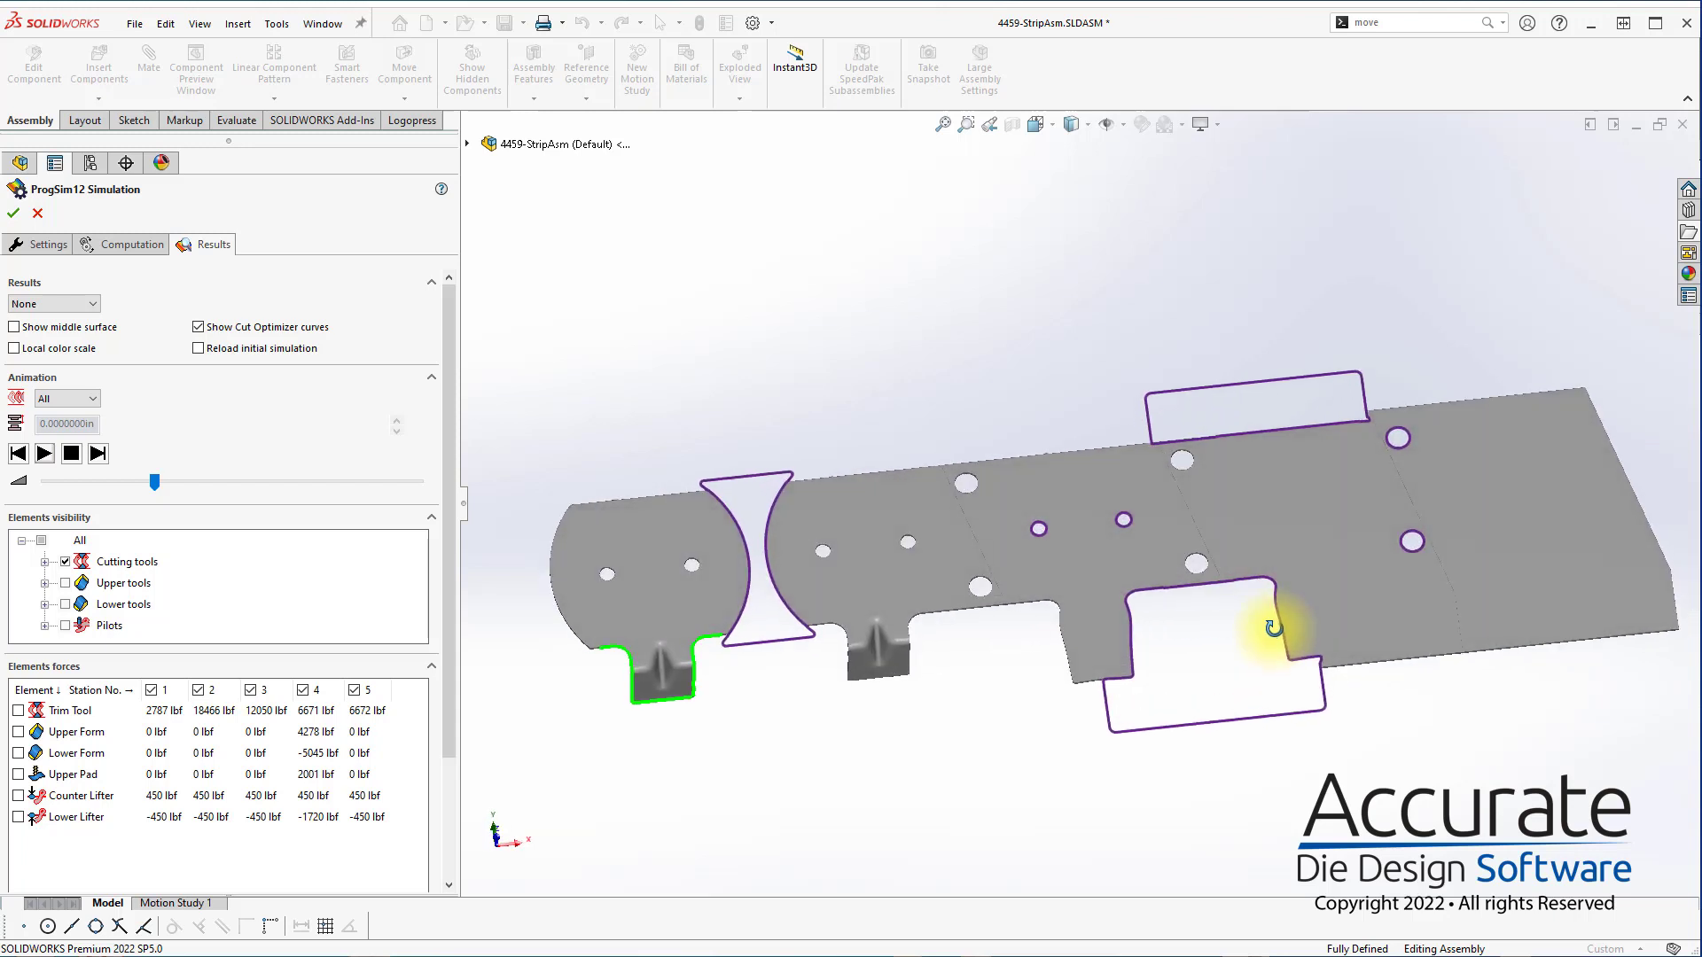
pyautogui.scroll(-3, 1192, 613)
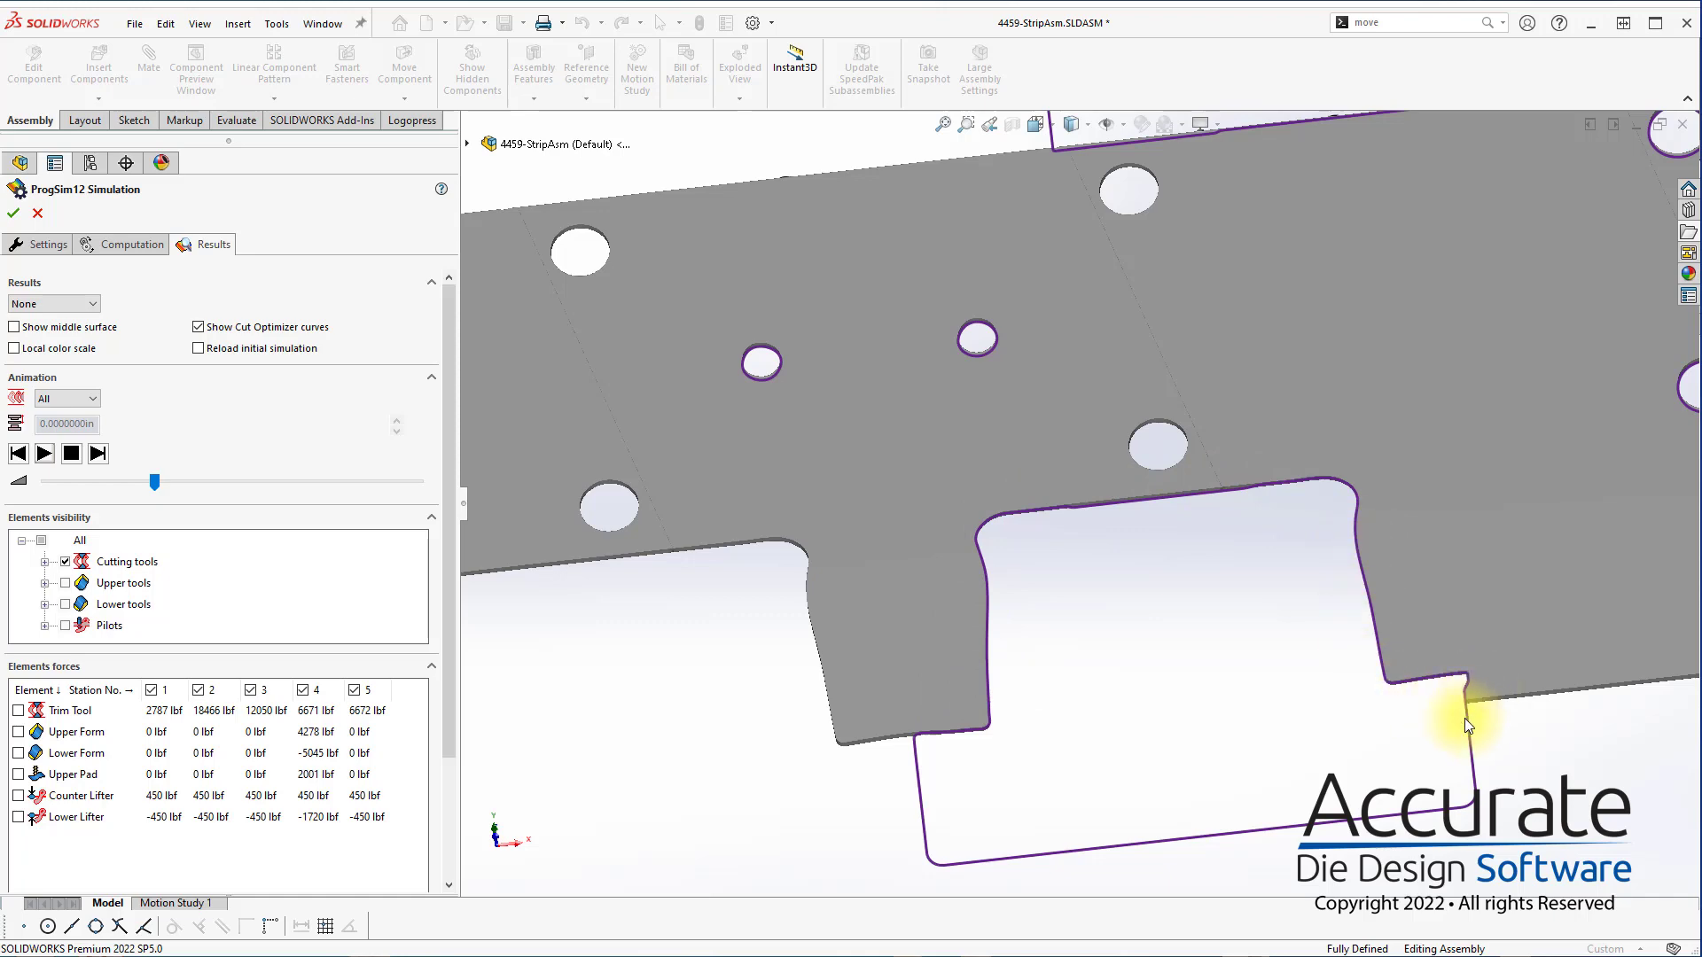
pyautogui.scroll(3, 1241, 700)
pyautogui.scroll(-3, 618, 571)
pyautogui.scroll(-2, 619, 572)
pyautogui.scroll(-4, 643, 567)
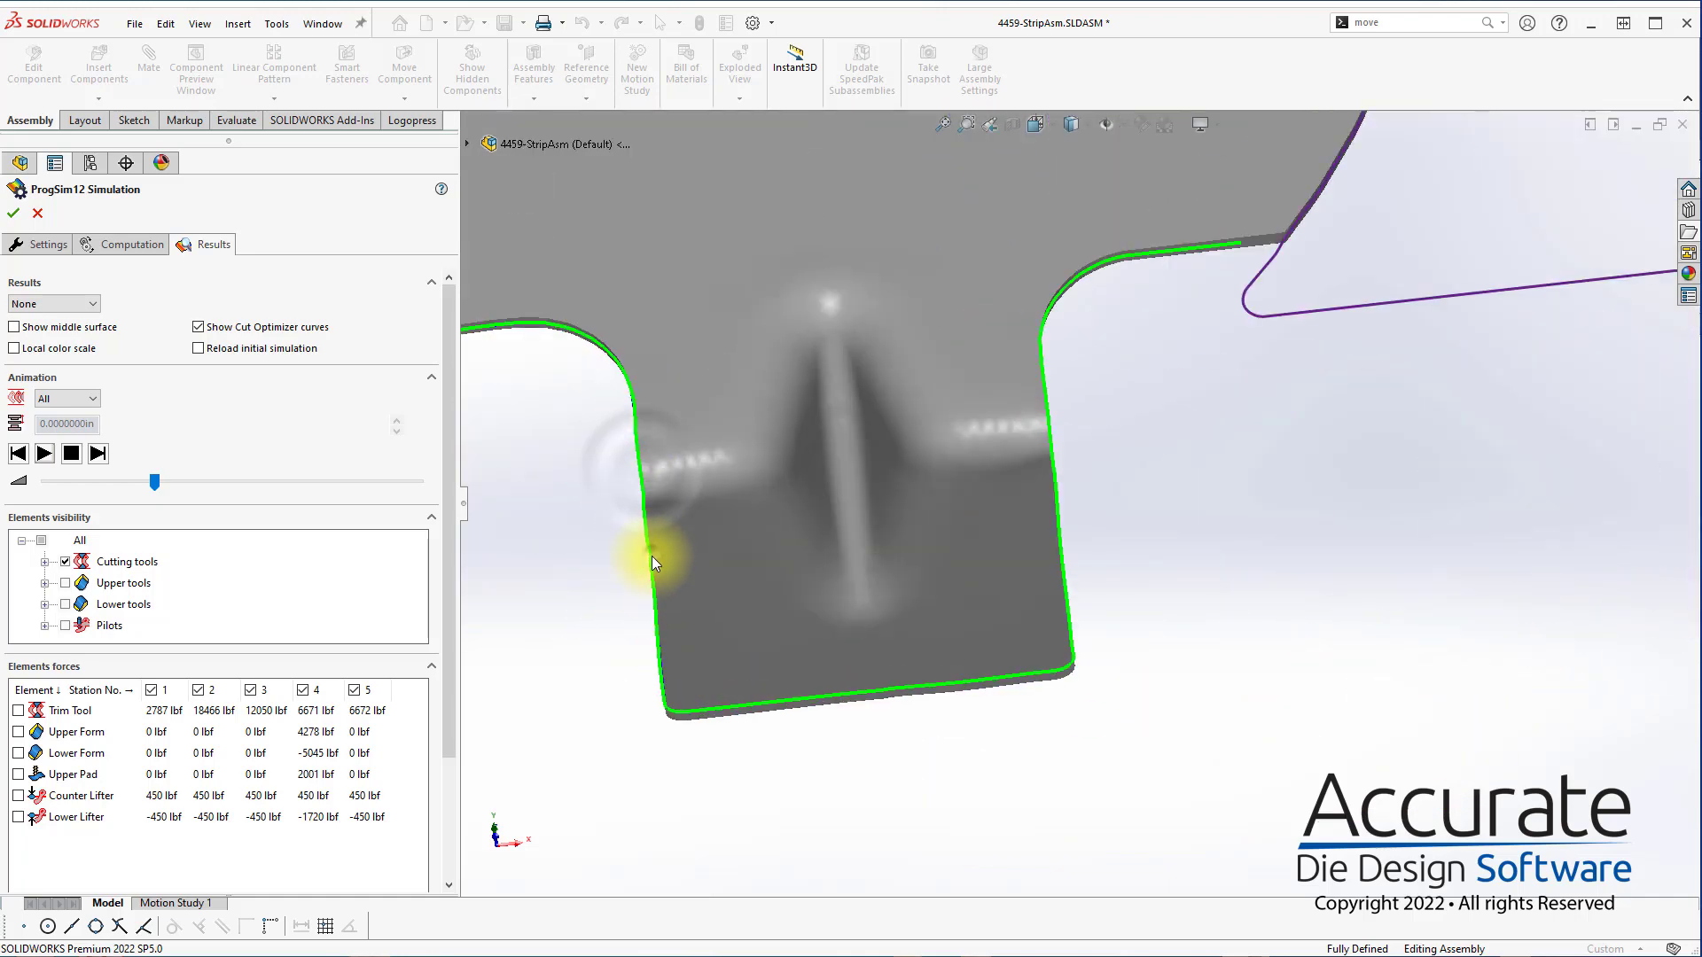
# Examine up close how the station 5 tab's trimmed side edge follows the target line, and compare the two formed tabs
pyautogui.moveTo(675, 678); pyautogui.dragTo(1135, 632, button='middle')
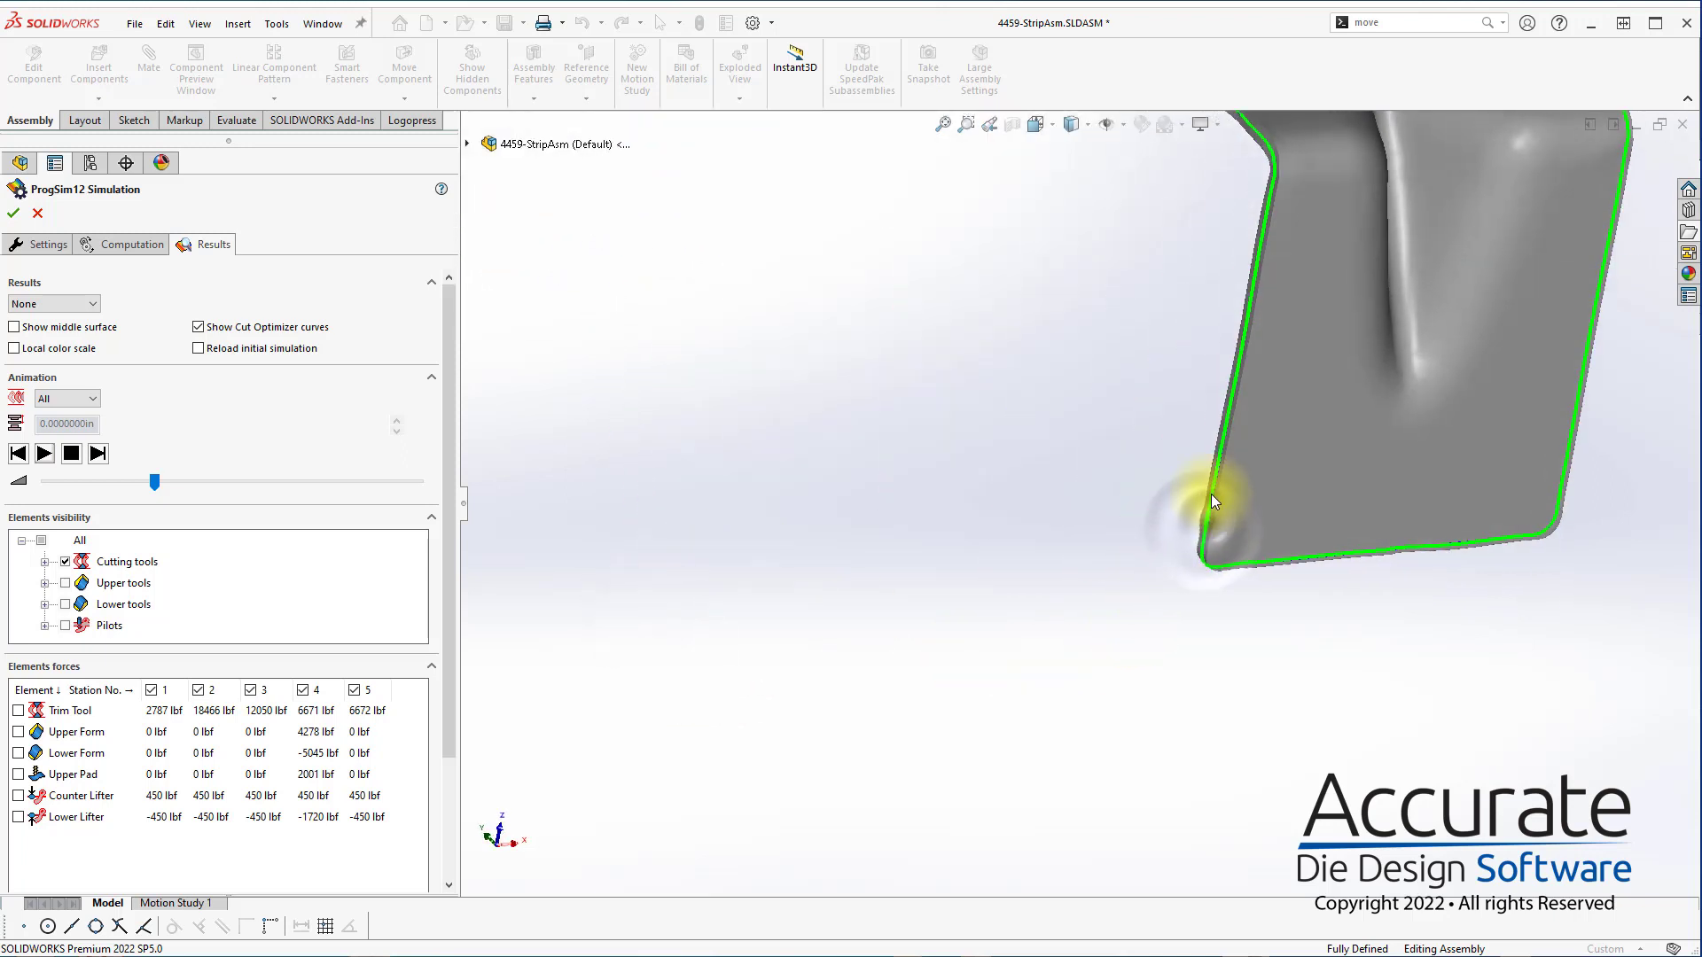
pyautogui.scroll(-3, 1215, 480)
pyautogui.scroll(-2, 1116, 463)
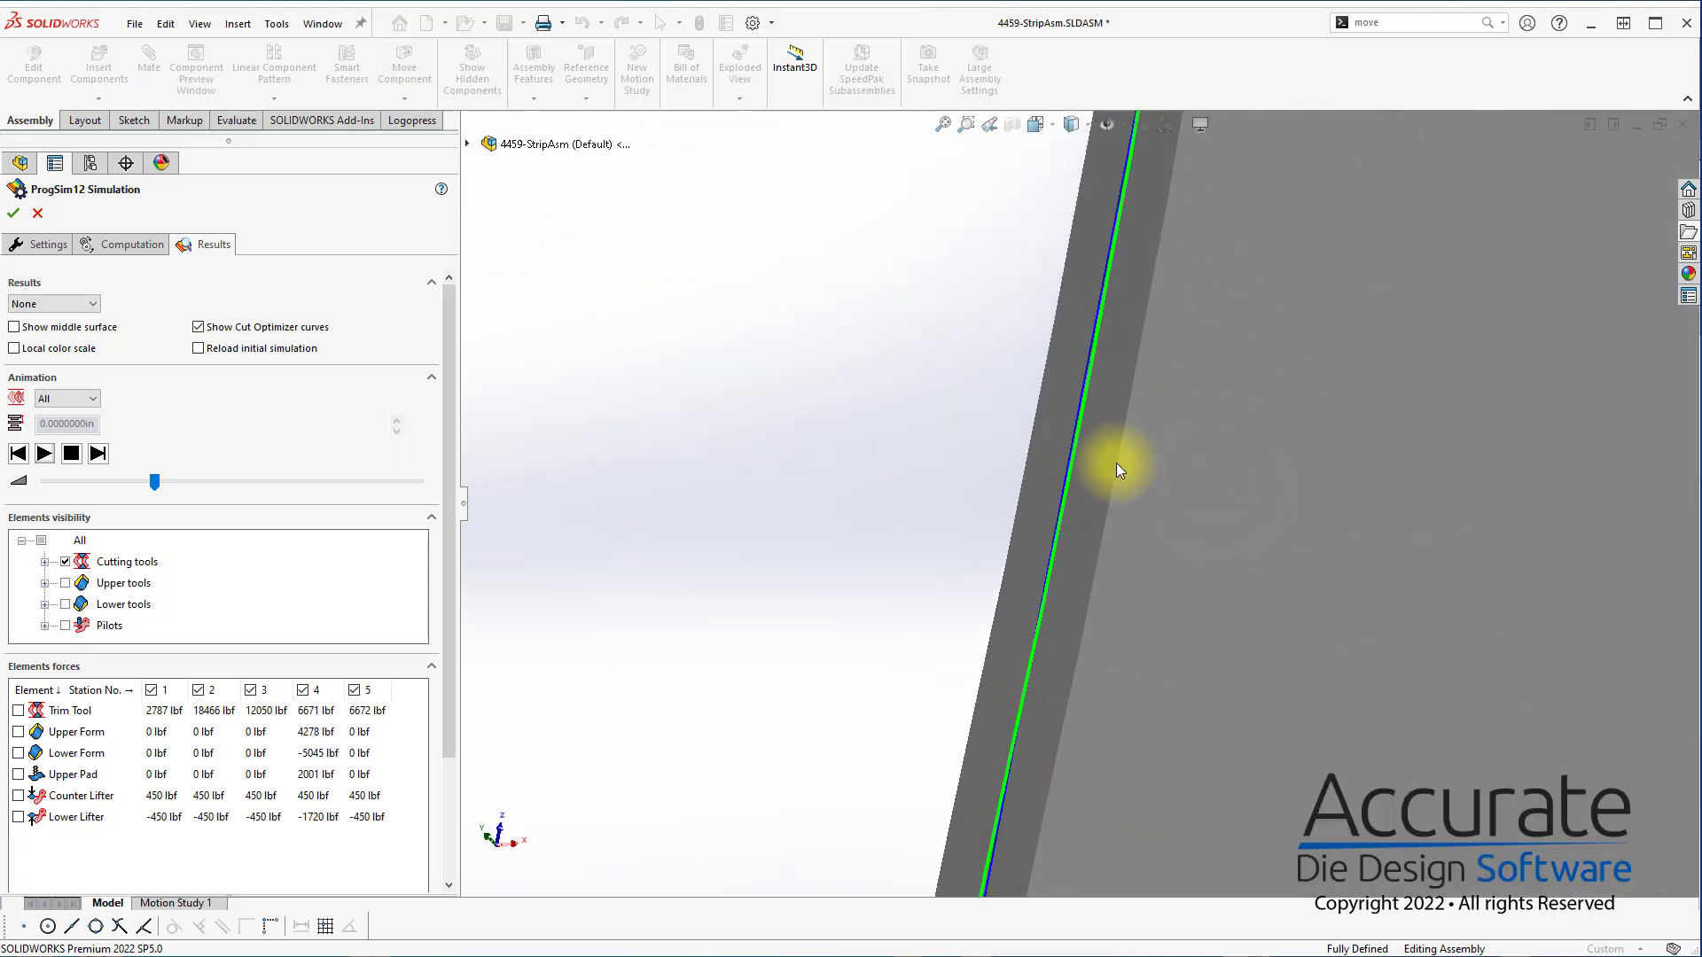
pyautogui.click(1076, 427)
pyautogui.click(1094, 358)
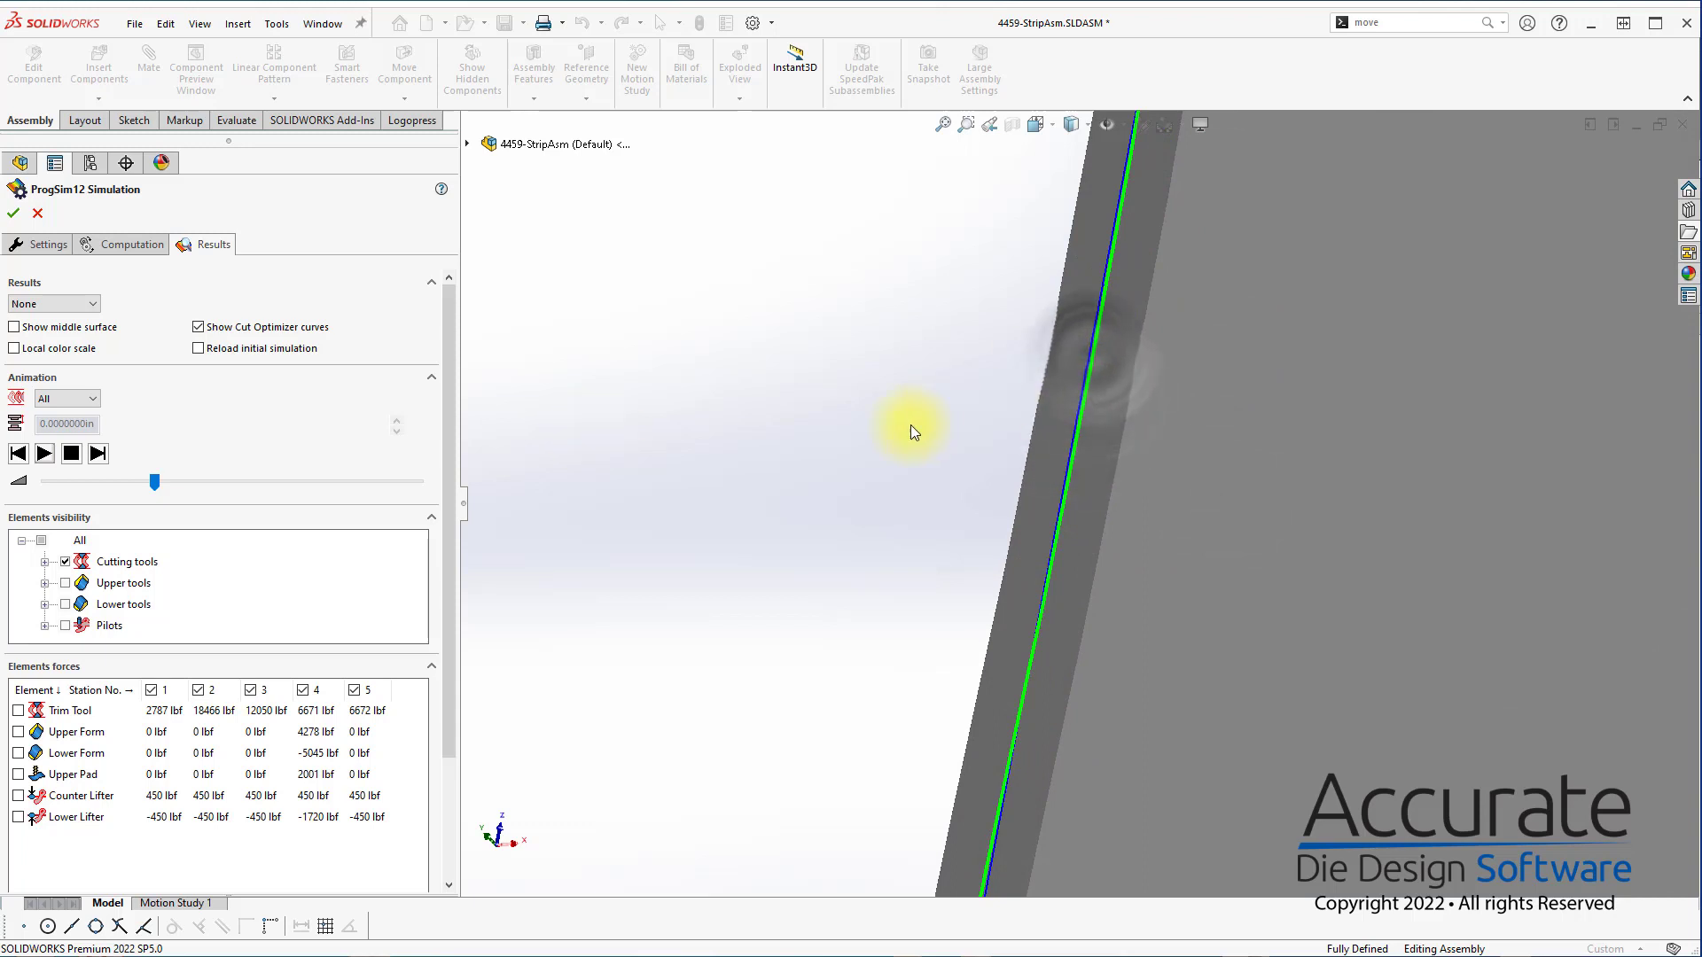
pyautogui.scroll(5, 1087, 519)
pyautogui.scroll(-3, 225, 653)
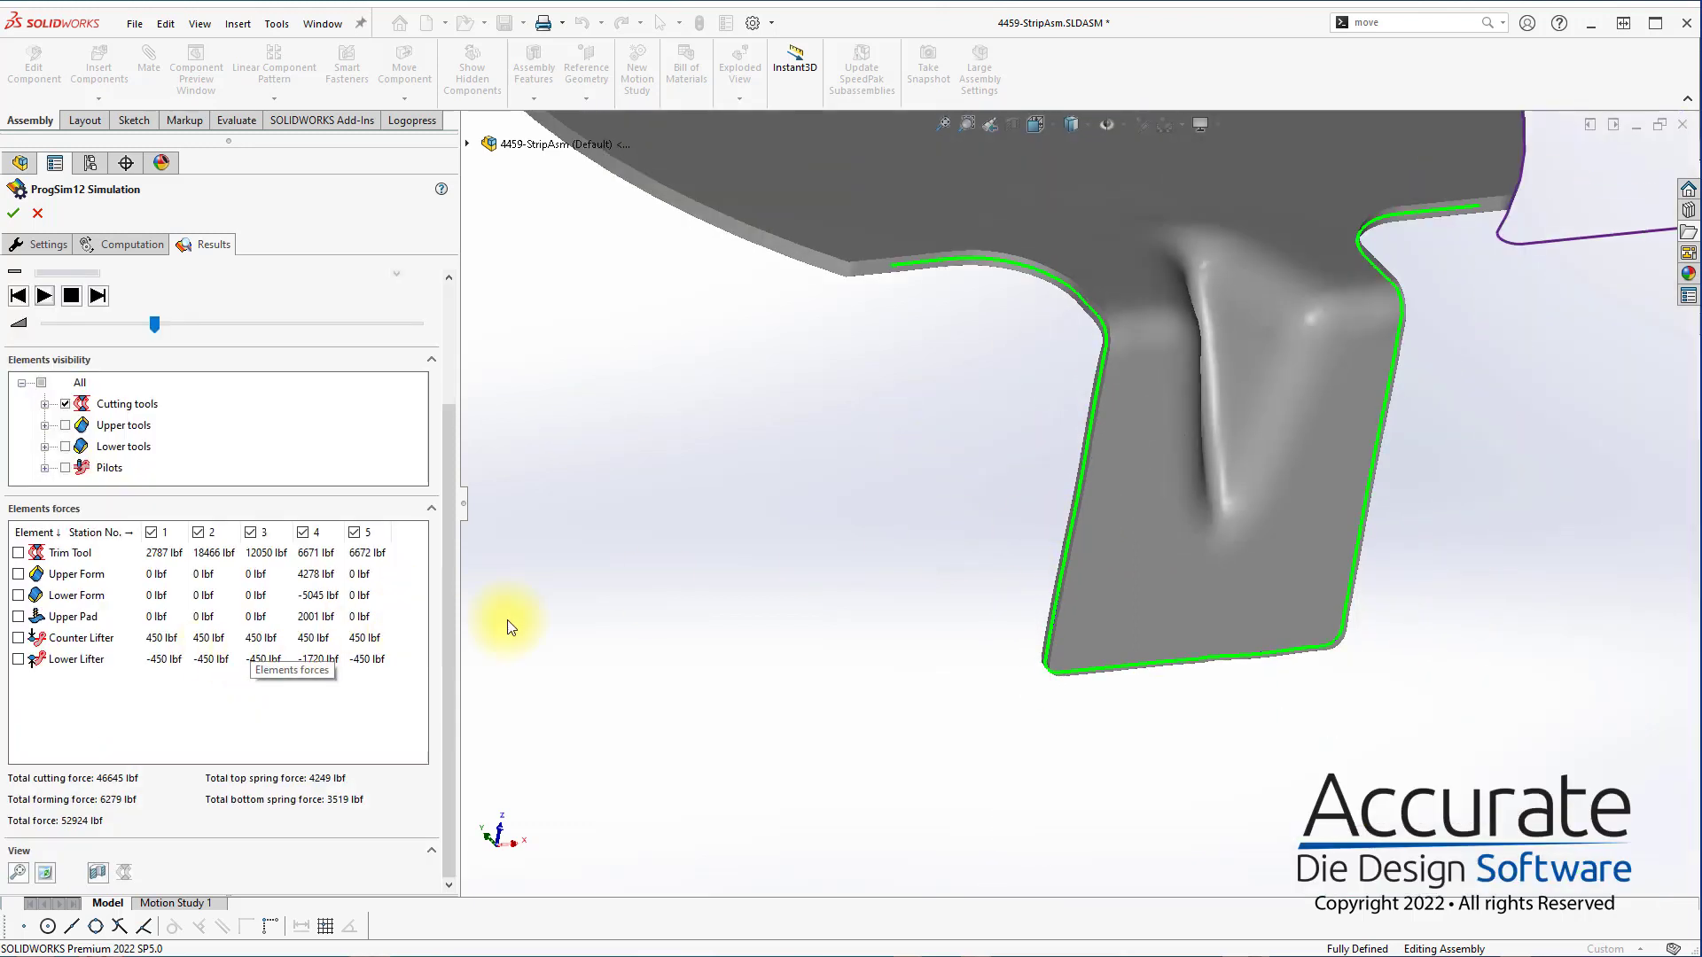
pyautogui.click(1086, 449)
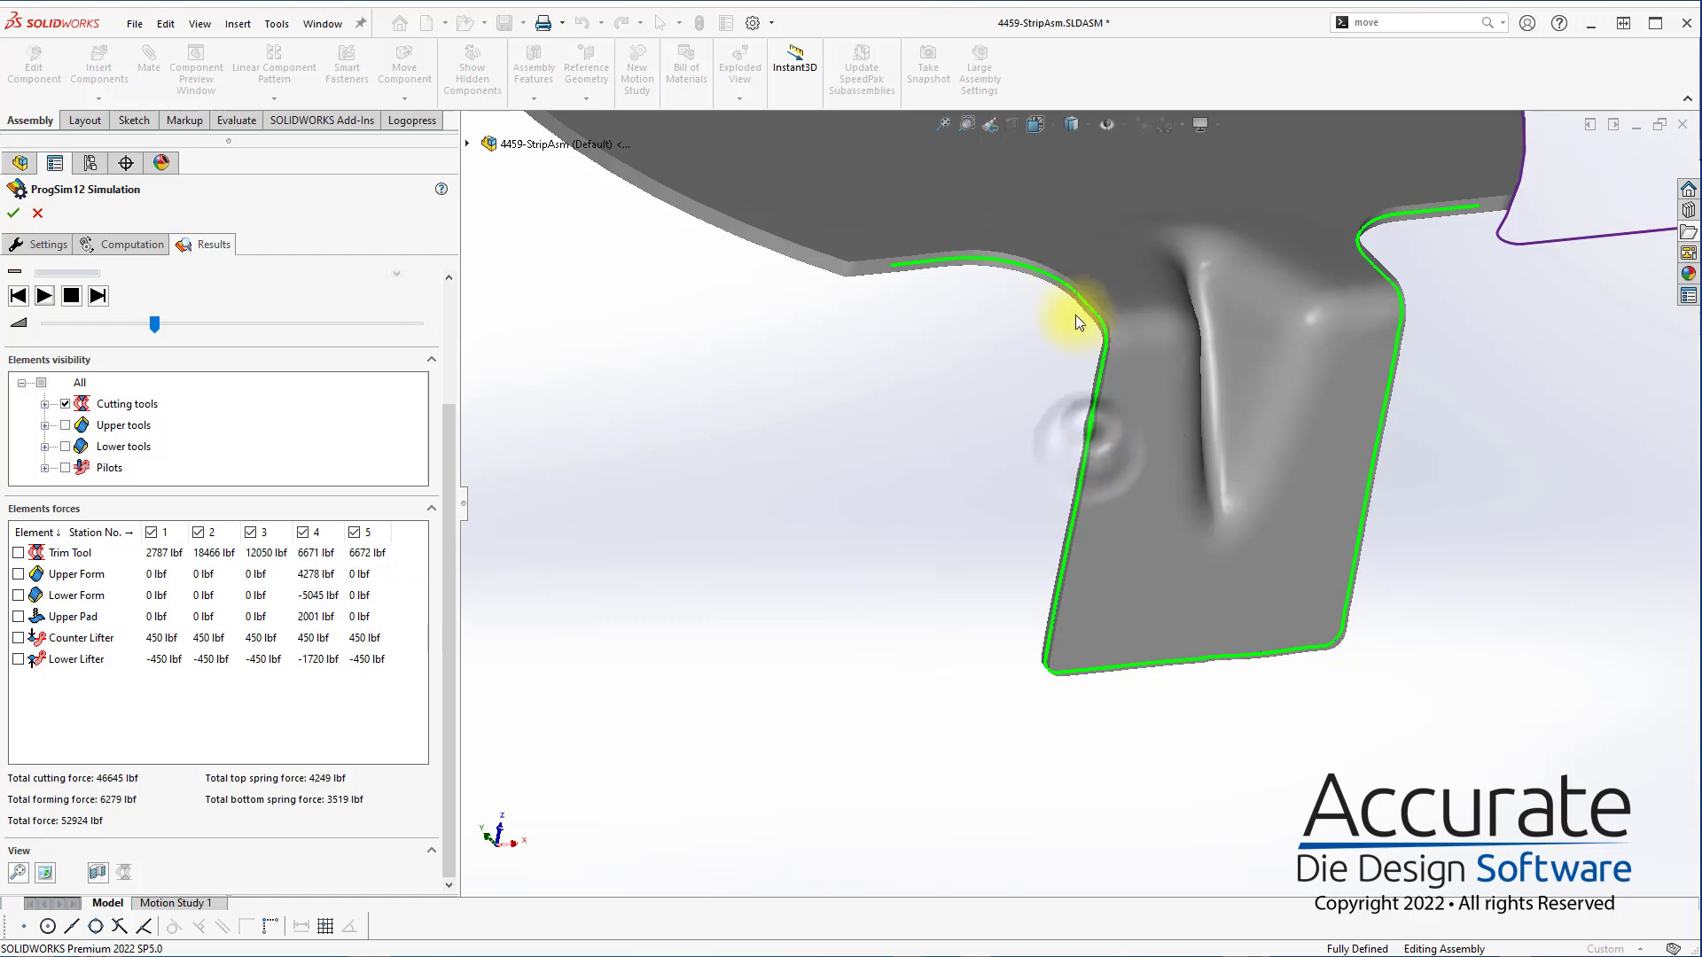
pyautogui.scroll(5, 1060, 283)
pyautogui.moveTo(1038, 337); pyautogui.dragTo(1184, 546, button='middle')
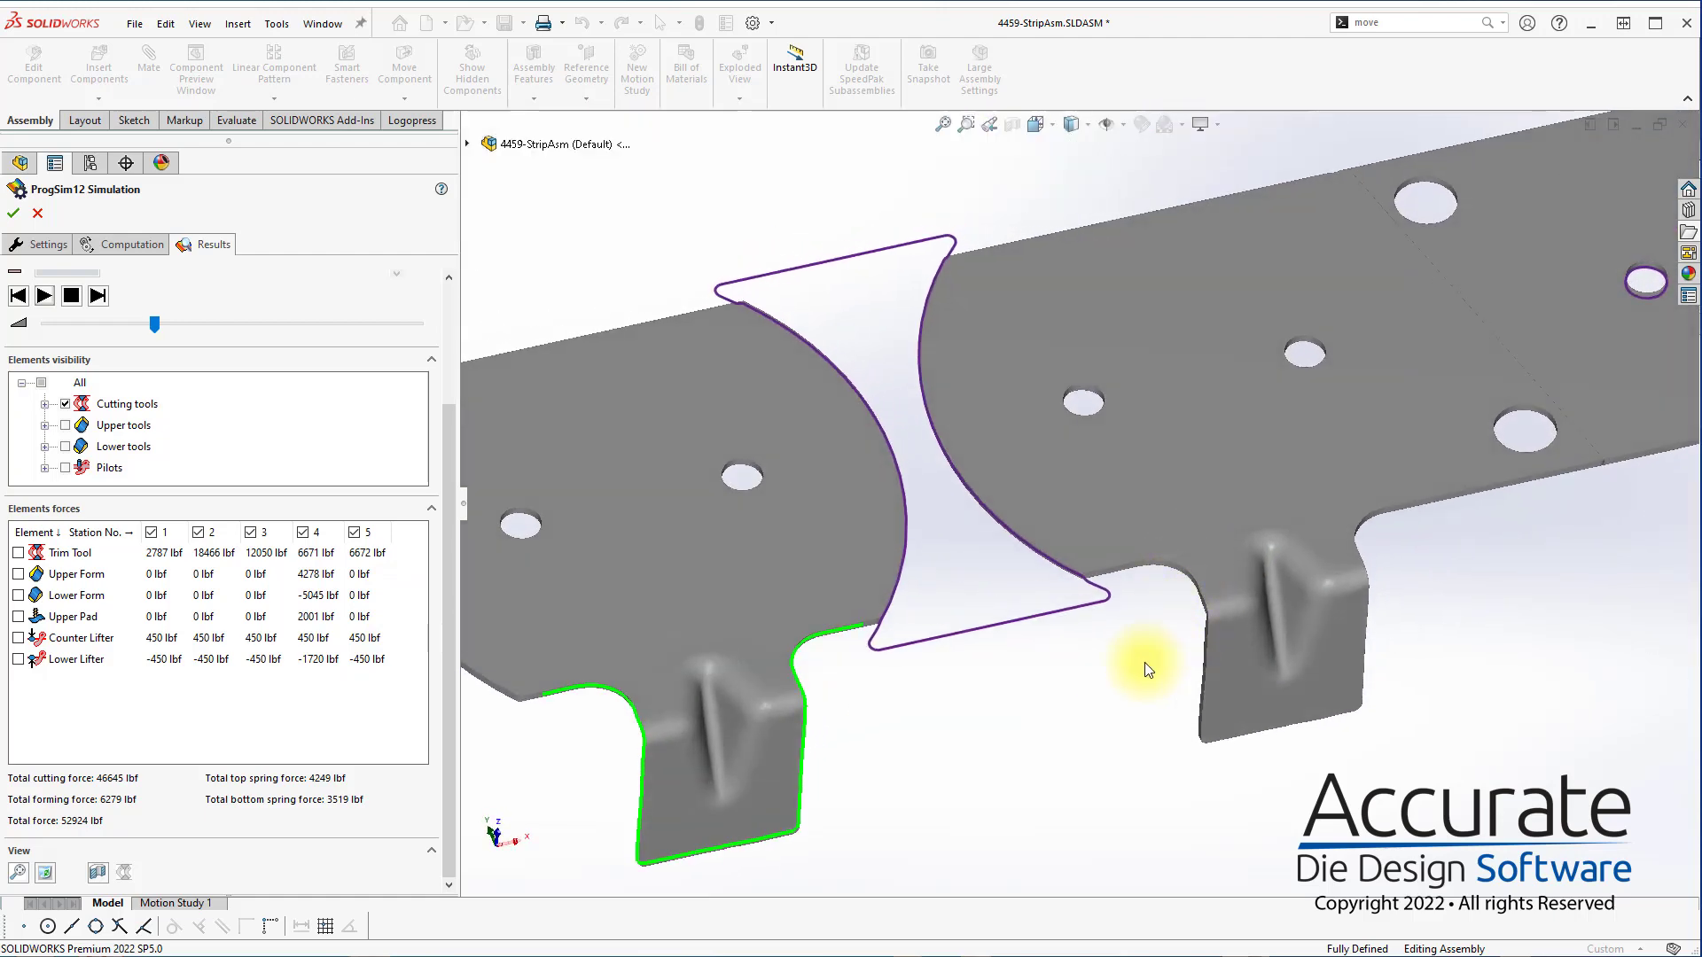
pyautogui.scroll(1, 1145, 663)
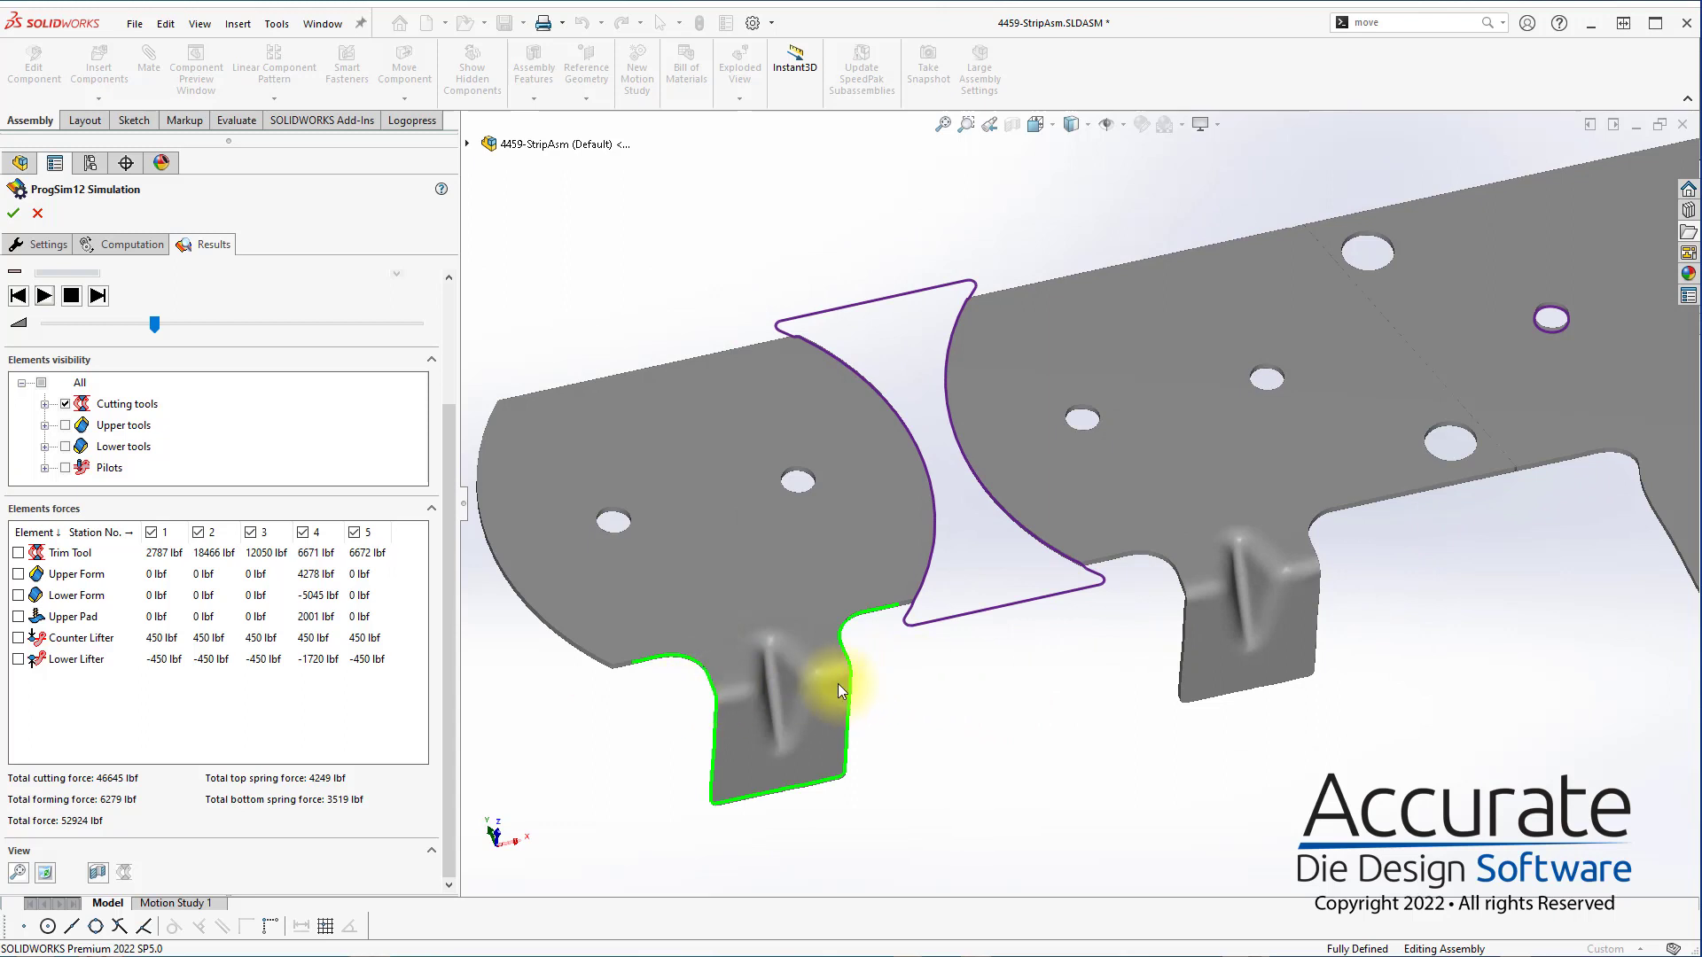
pyautogui.scroll(3, 399, 343)
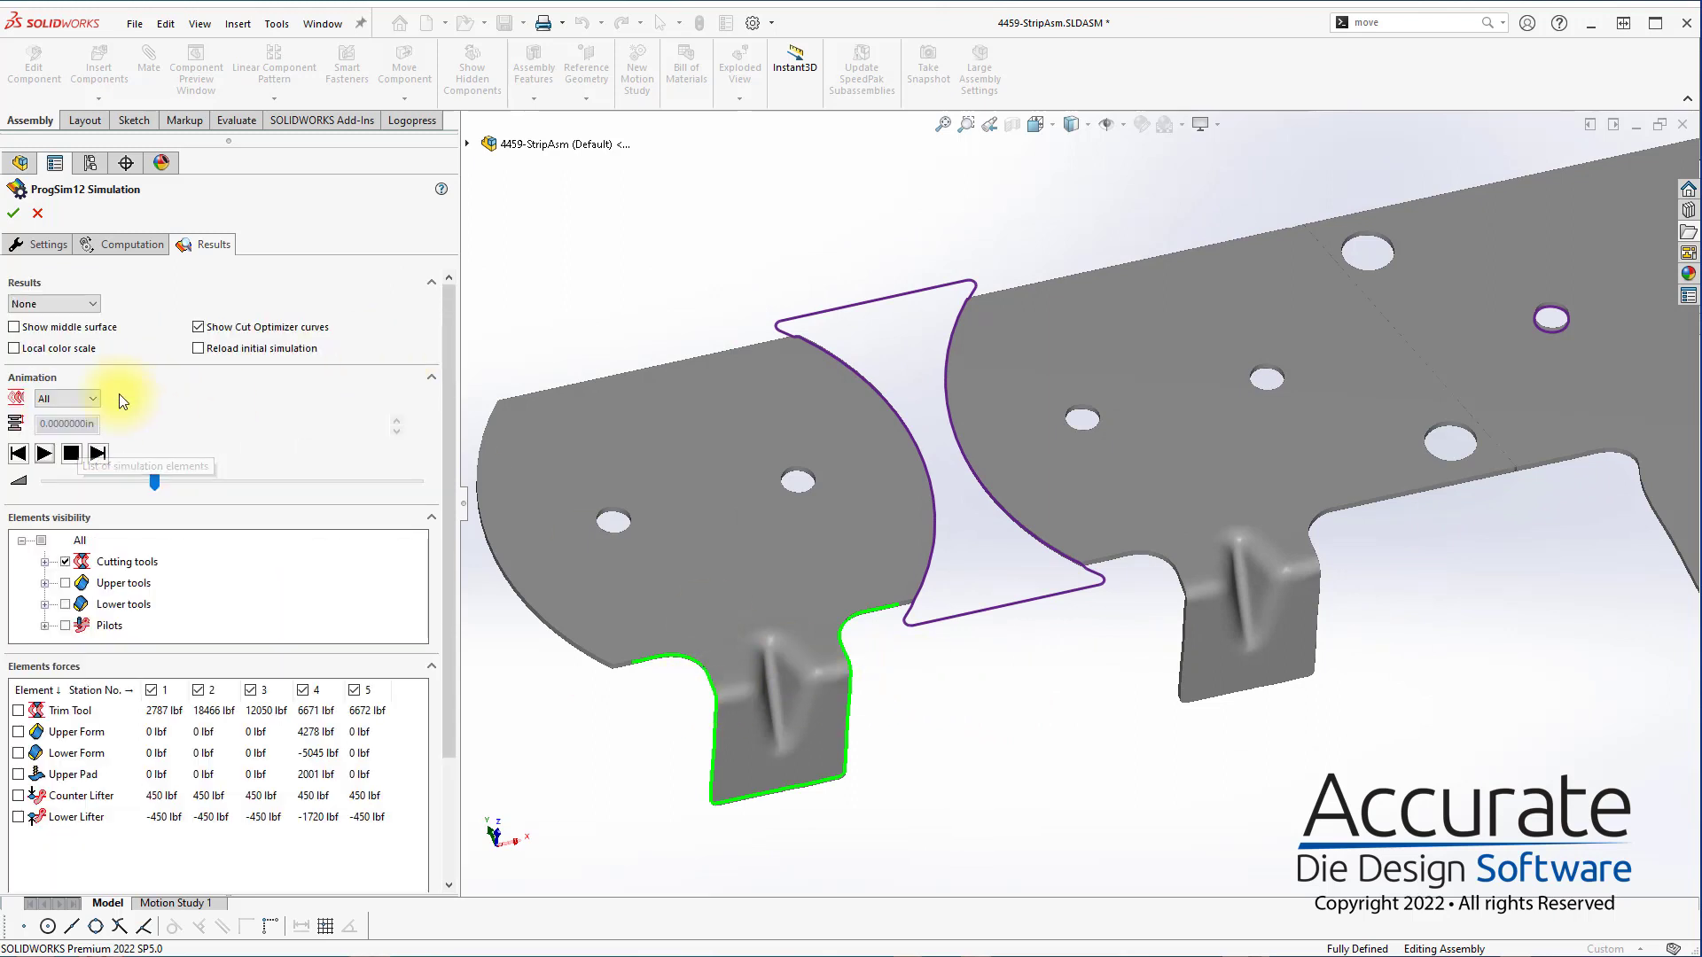
# Review the Formability results and the Springback results on the formed strip
pyautogui.click(35, 309)
pyautogui.click(67, 326)
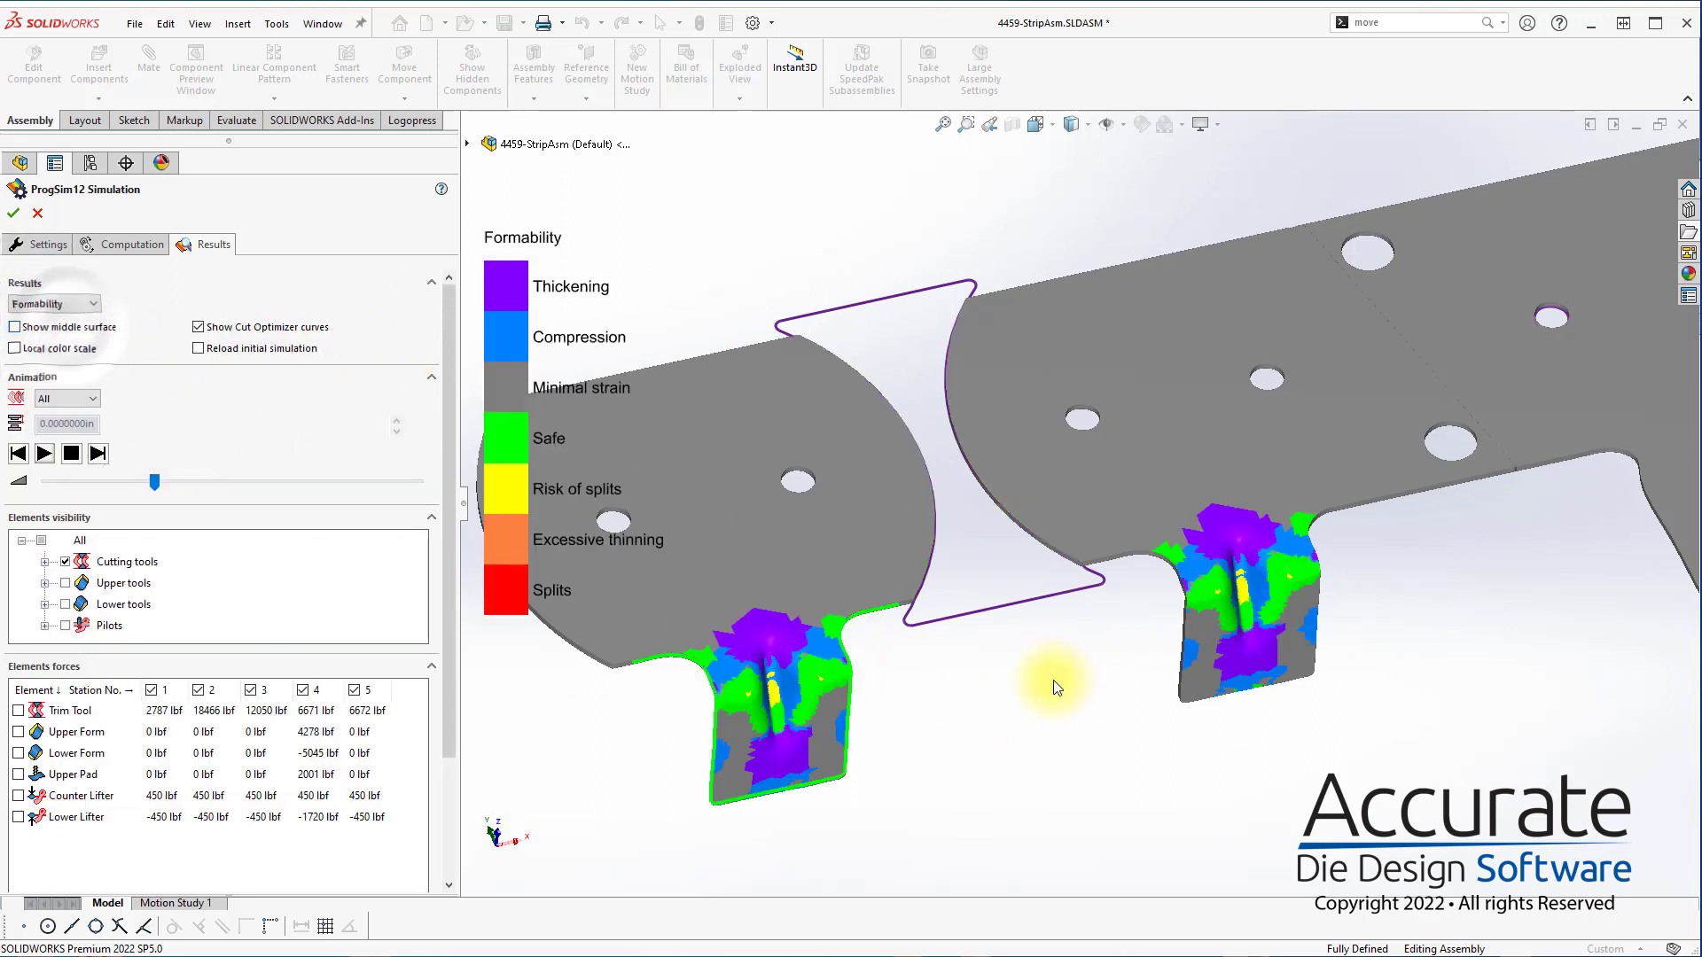
pyautogui.click(39, 304)
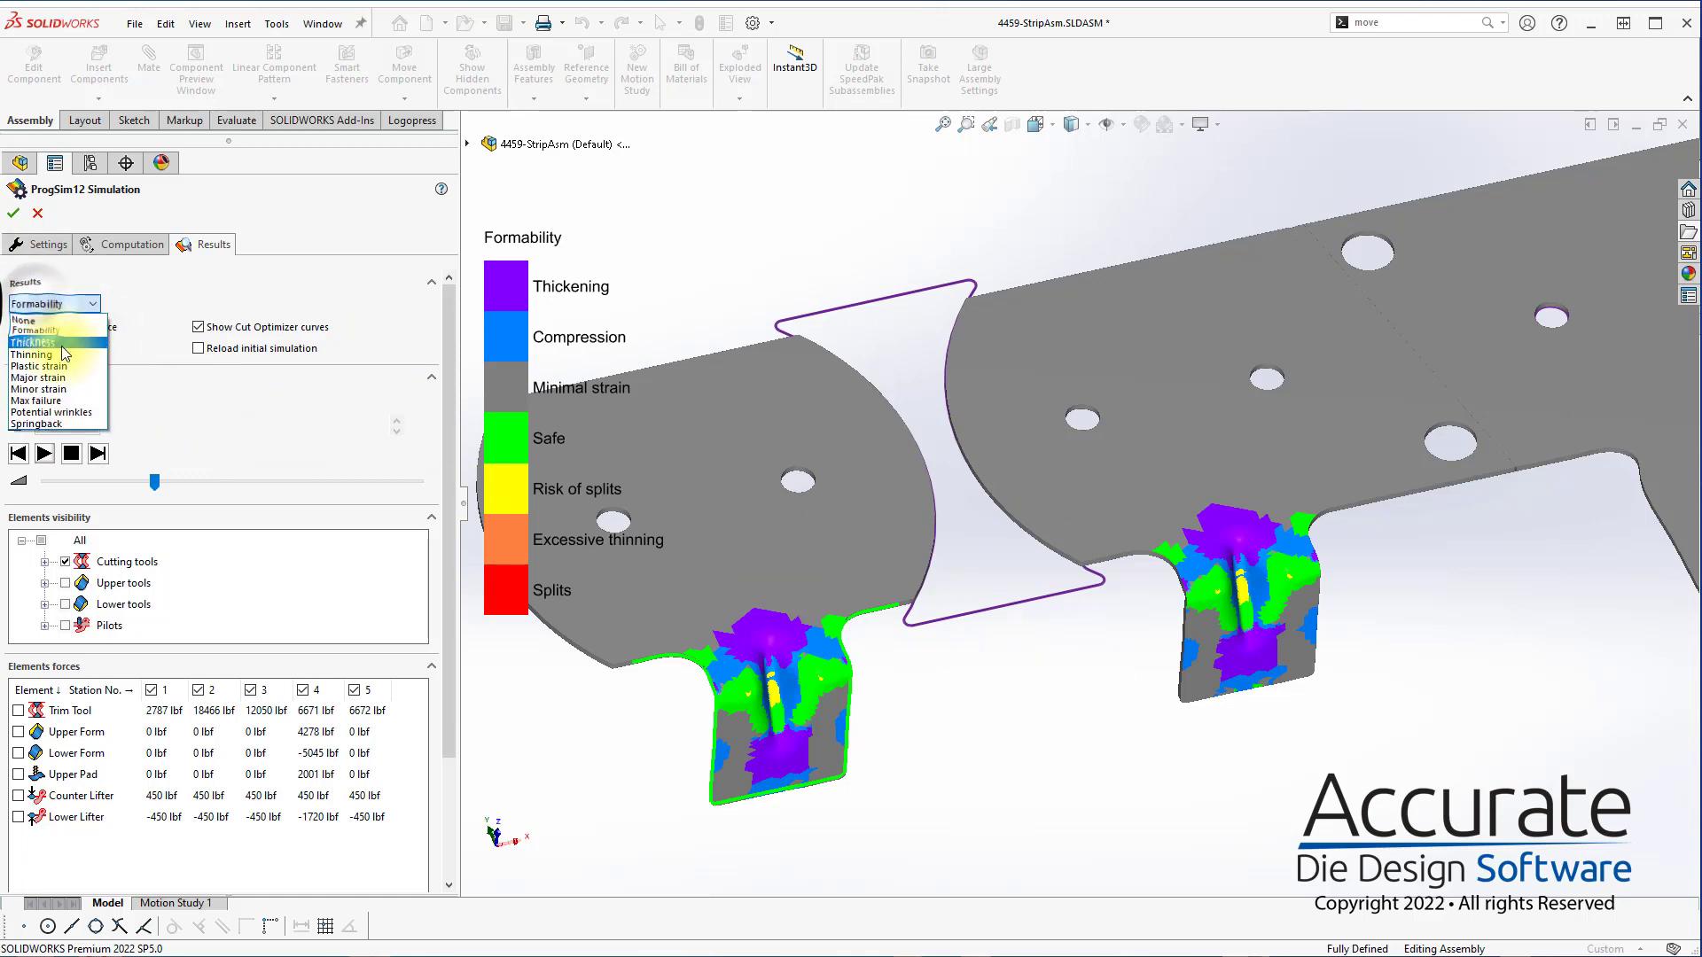
pyautogui.click(49, 430)
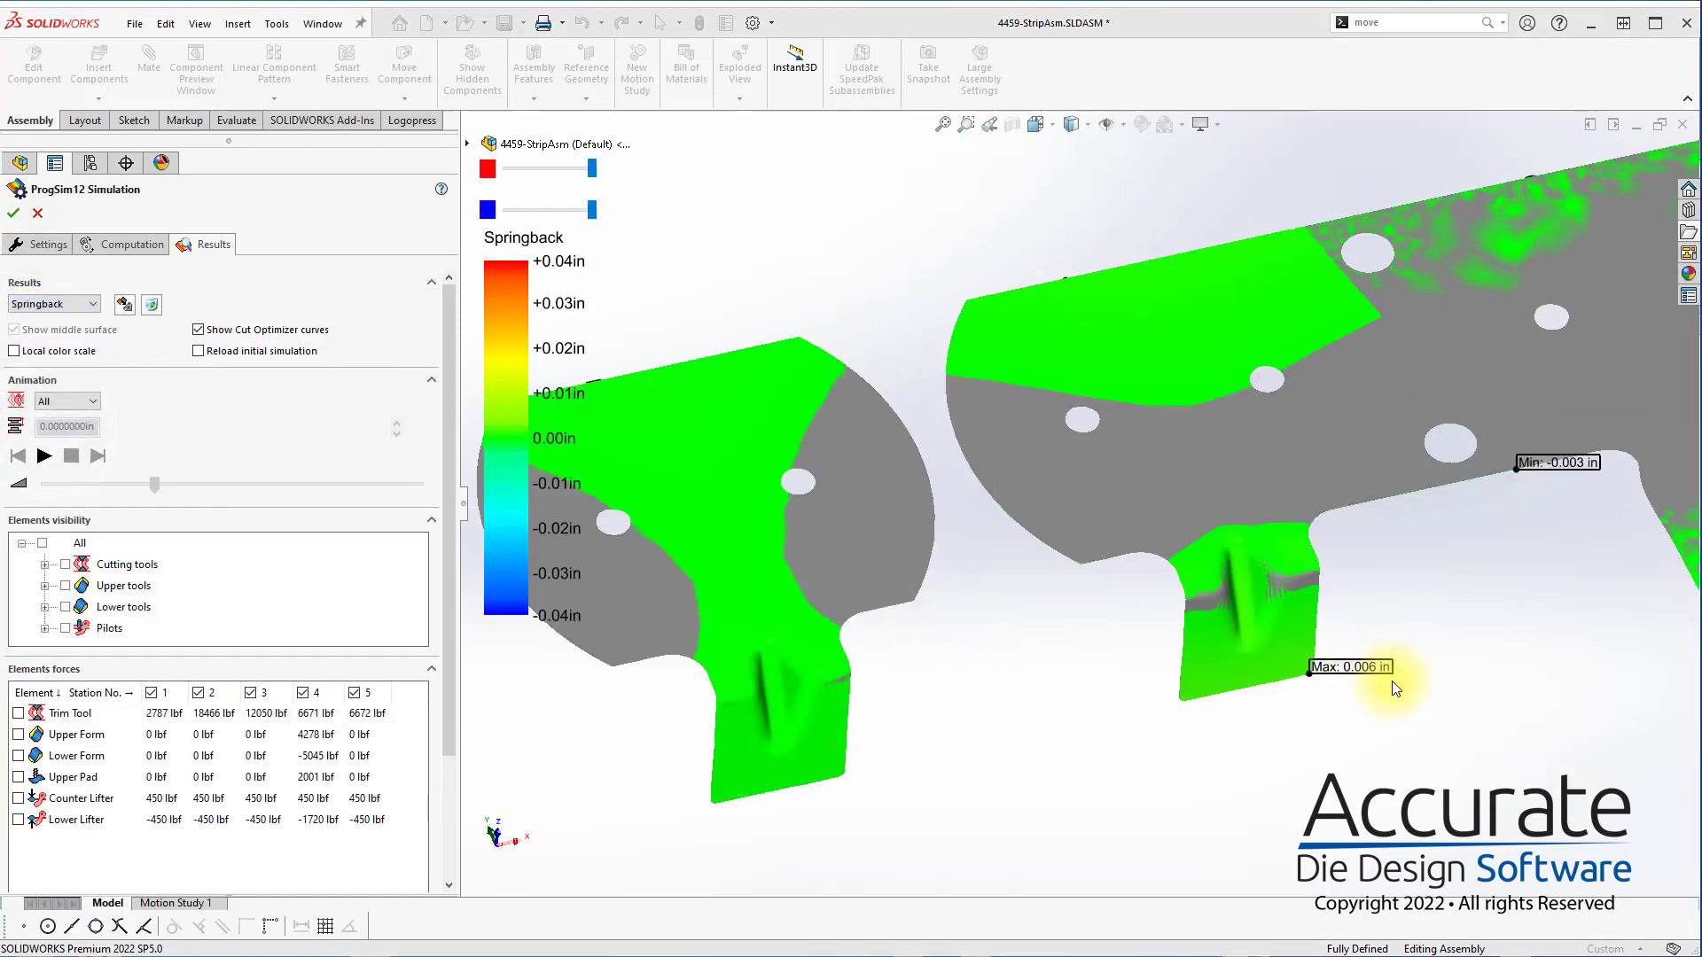
pyautogui.scroll(-5, 1259, 638)
pyautogui.scroll(5, 1108, 578)
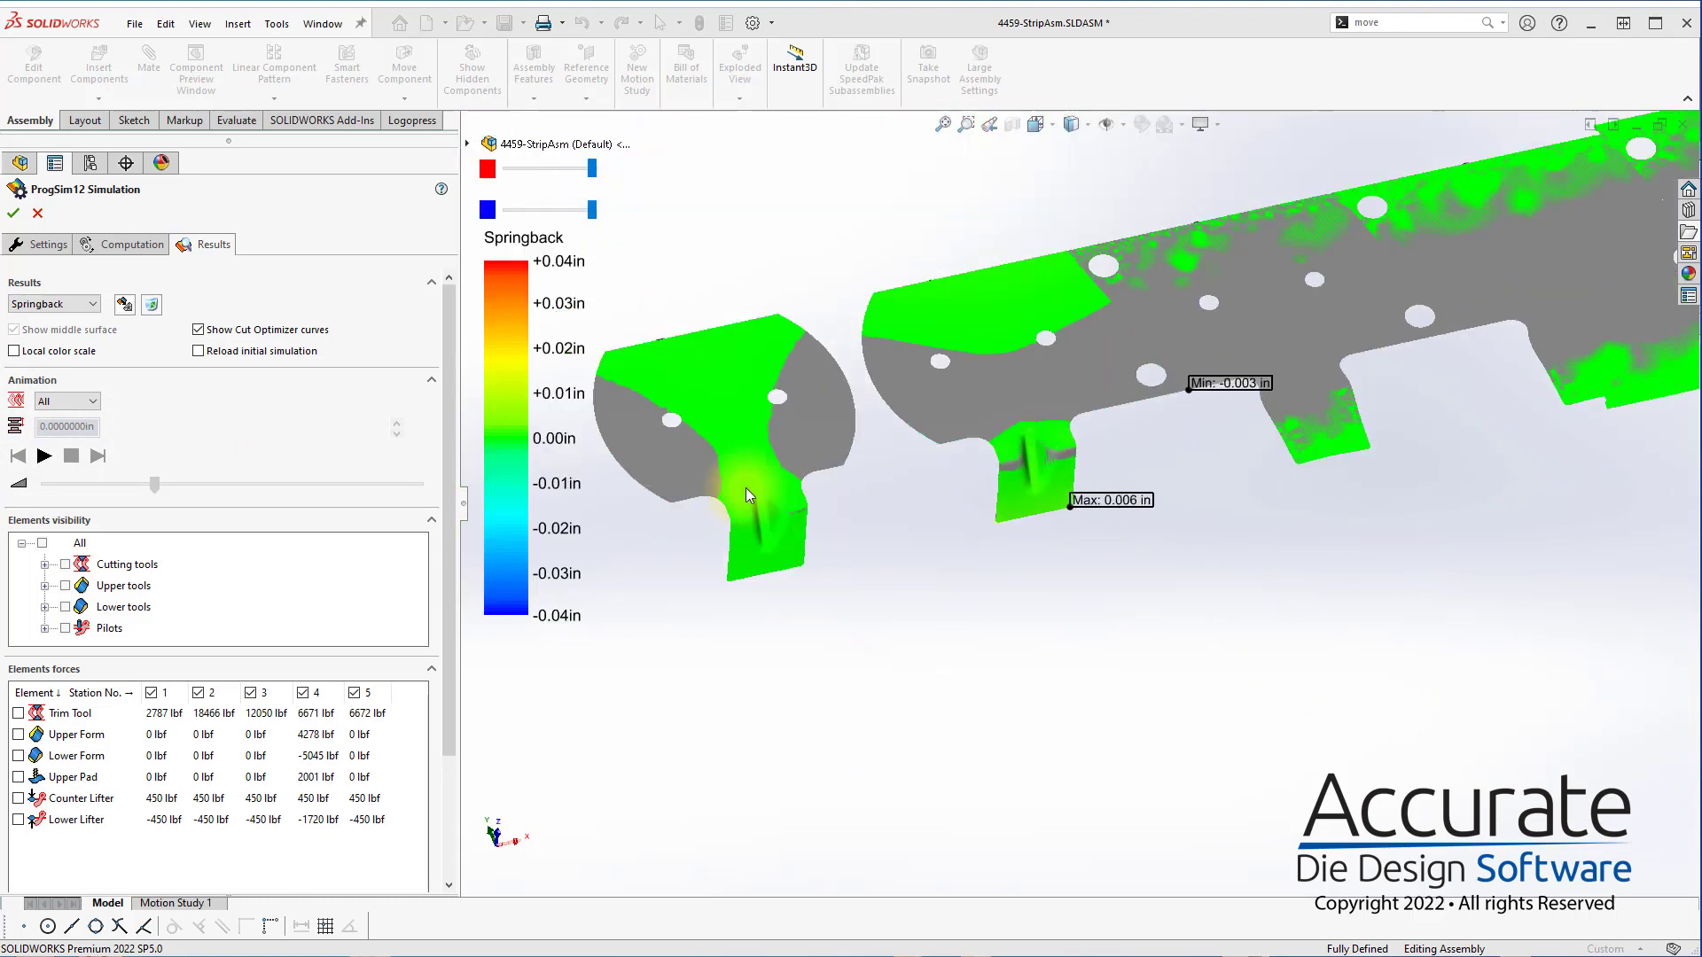
# Set the displayed result to None and accept the ProgSim simulation to return to the strip assembly
pyautogui.click(59, 301)
pyautogui.click(57, 316)
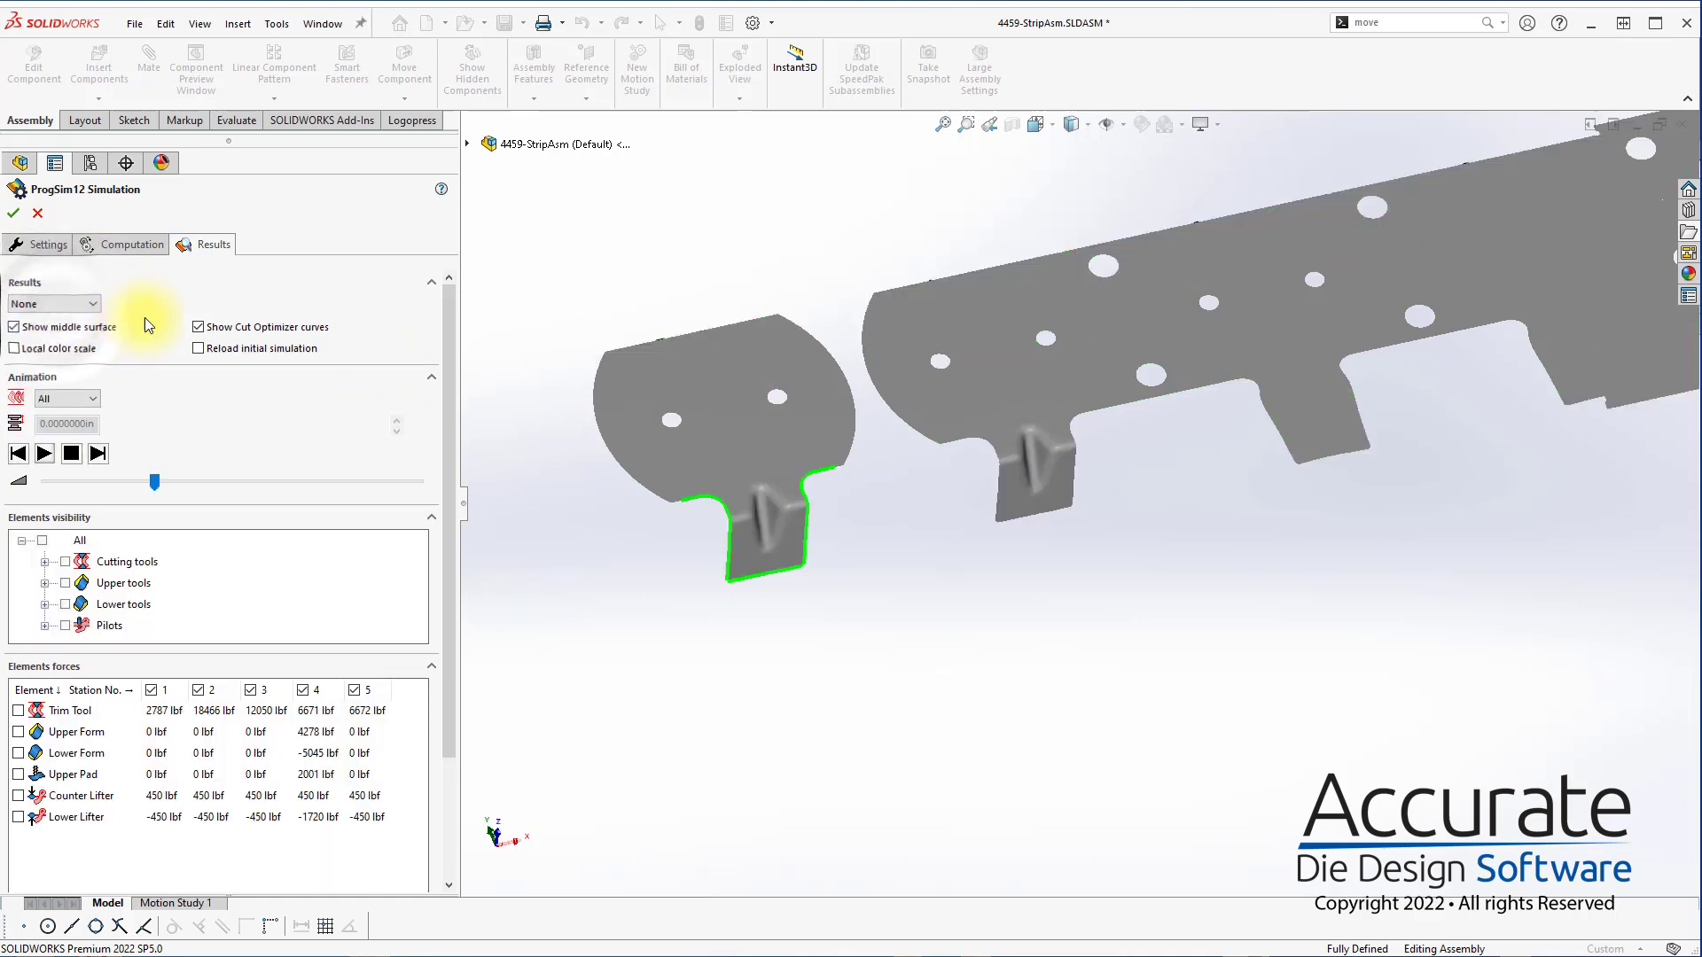
pyautogui.scroll(4, 1257, 338)
pyautogui.scroll(-2, 1215, 411)
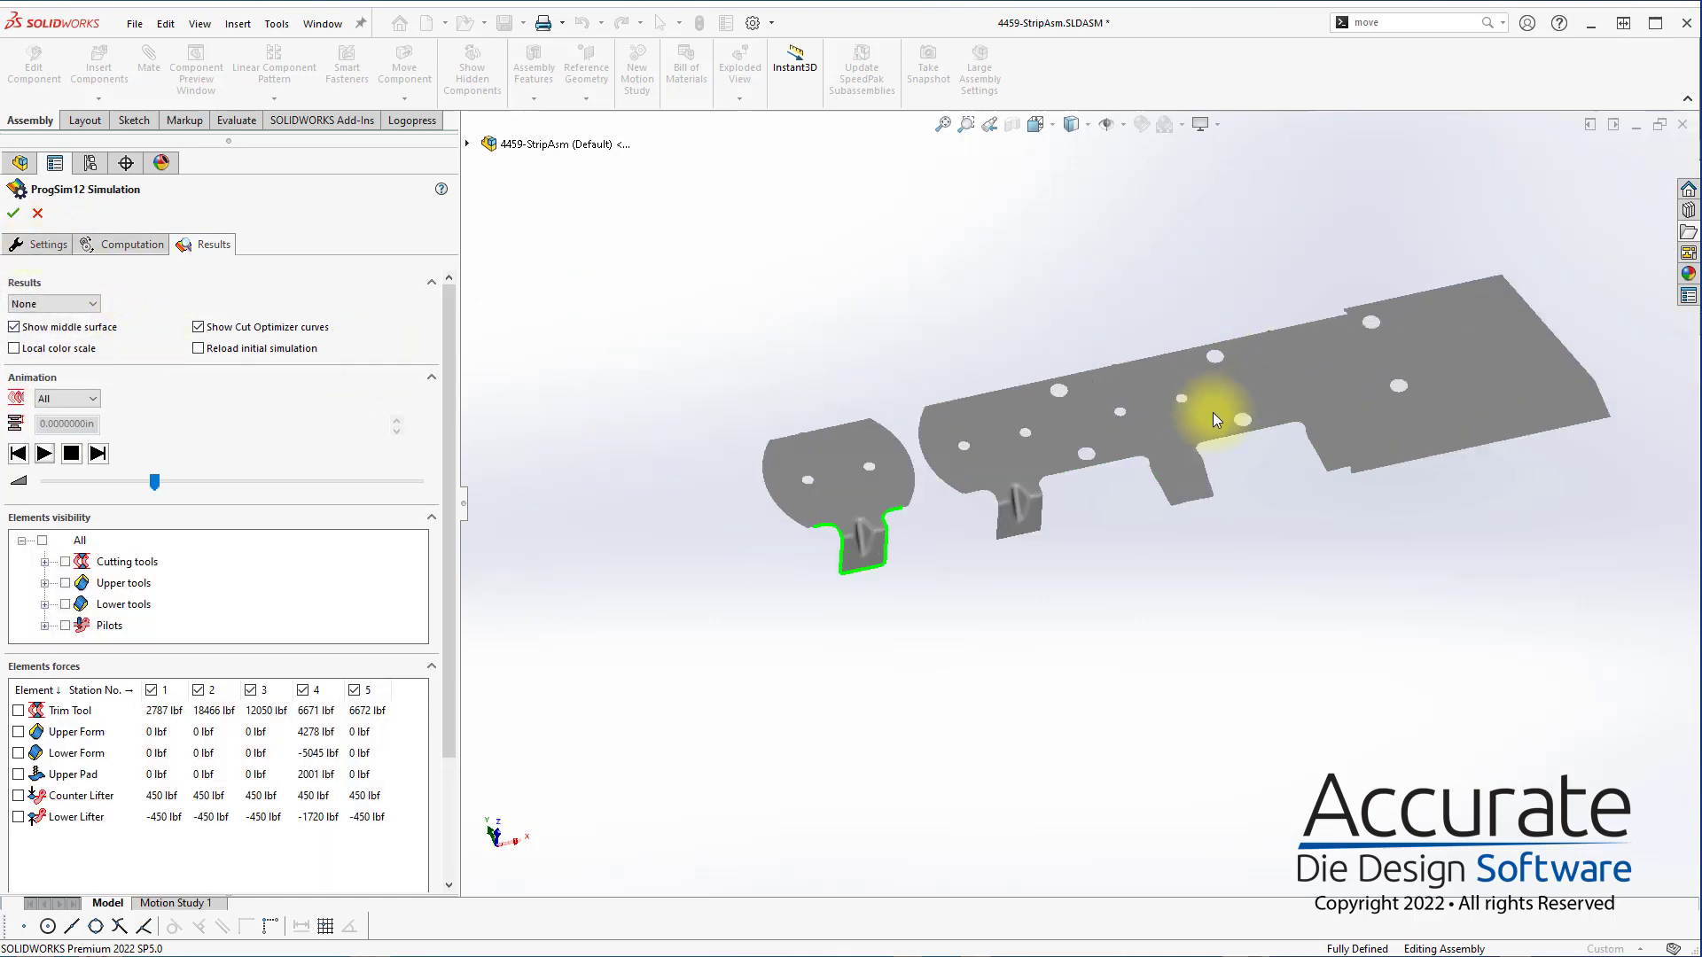
pyautogui.click(13, 212)
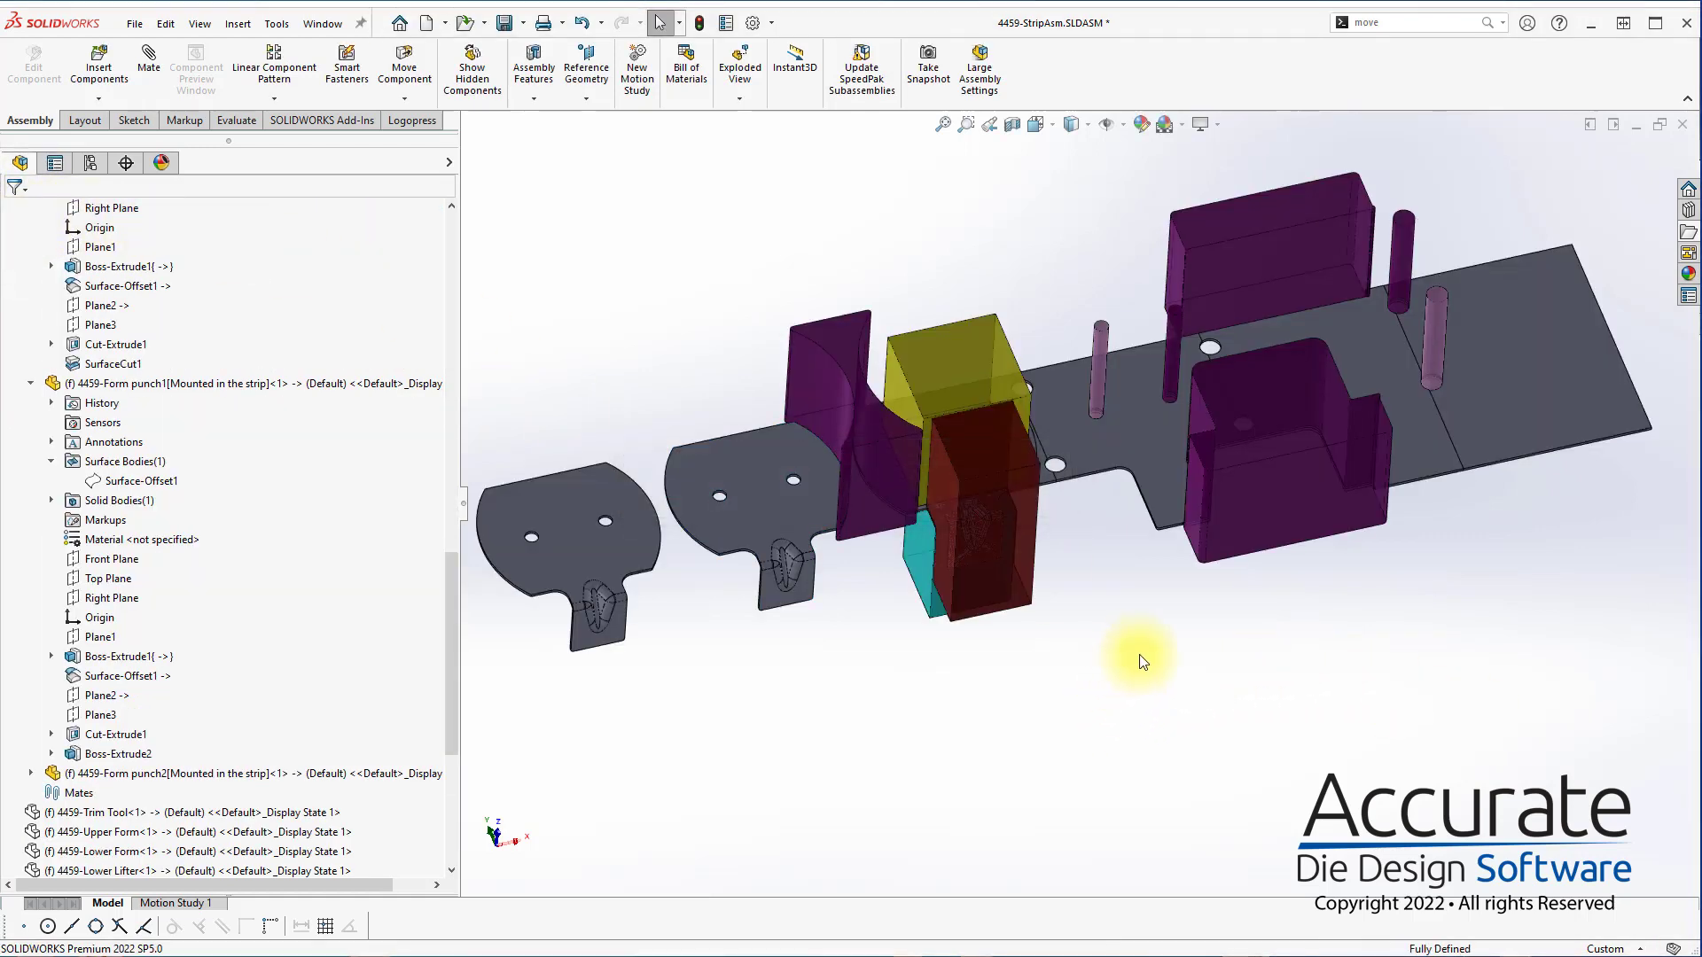
# Edit the large notching punch 4459-Punch3 within the assembly and open its Punch Sketch for editing
pyautogui.click(1283, 524)
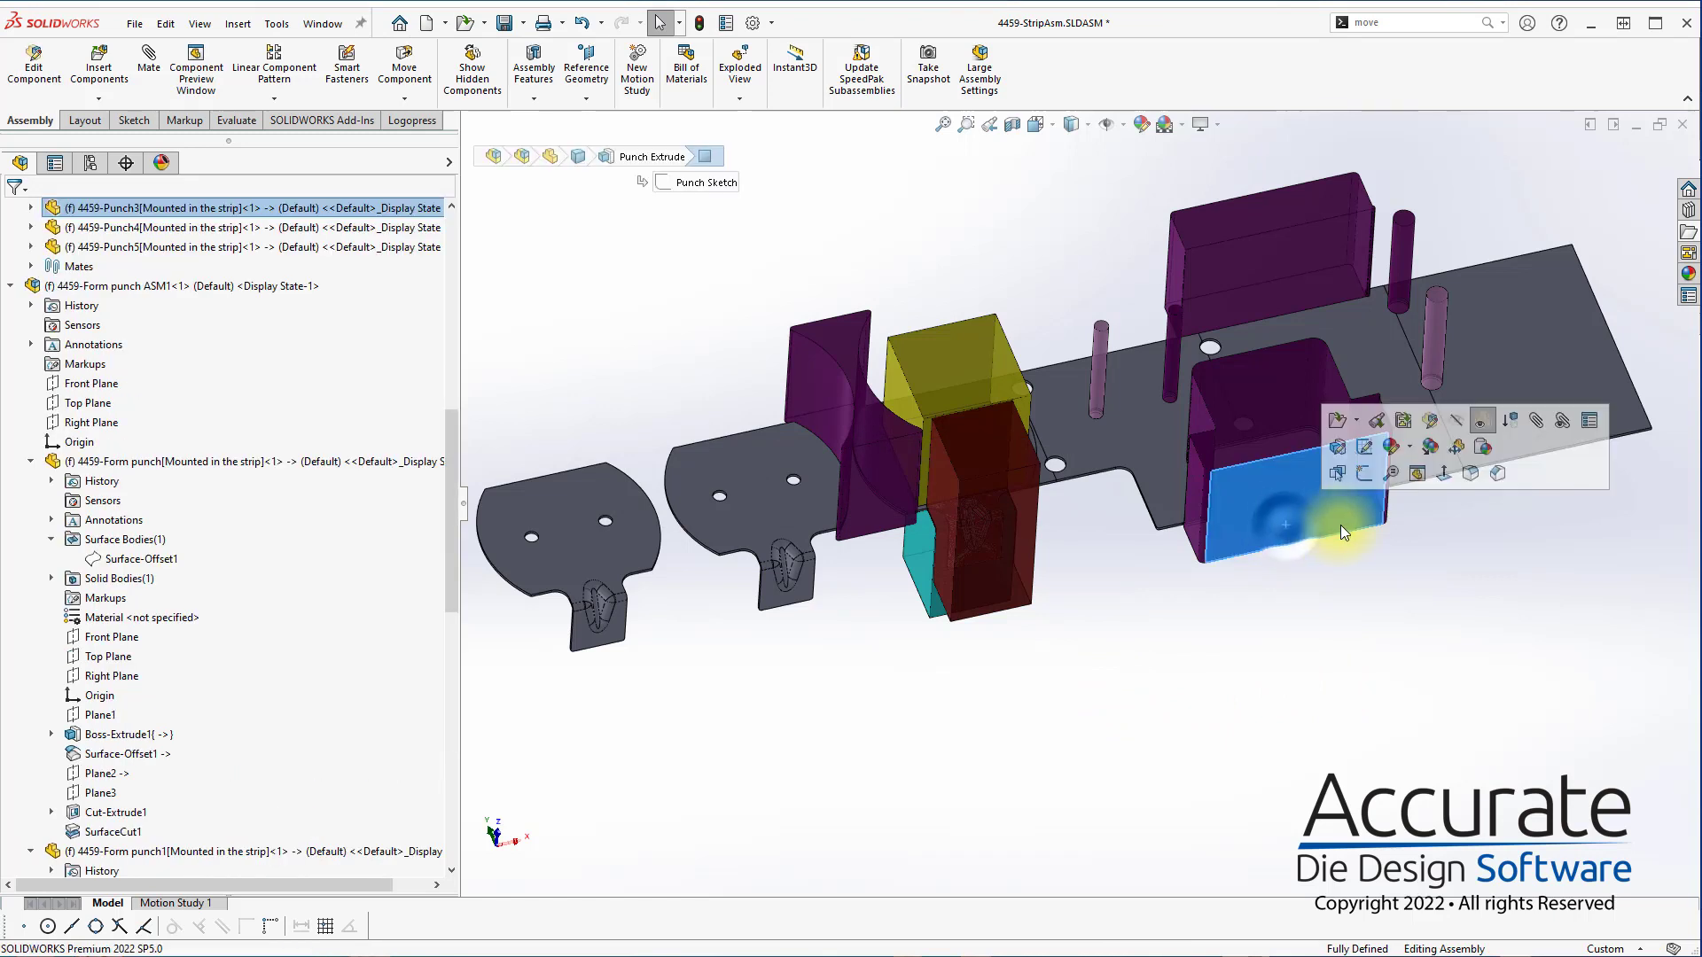
pyautogui.click(1403, 420)
pyautogui.click(1284, 497)
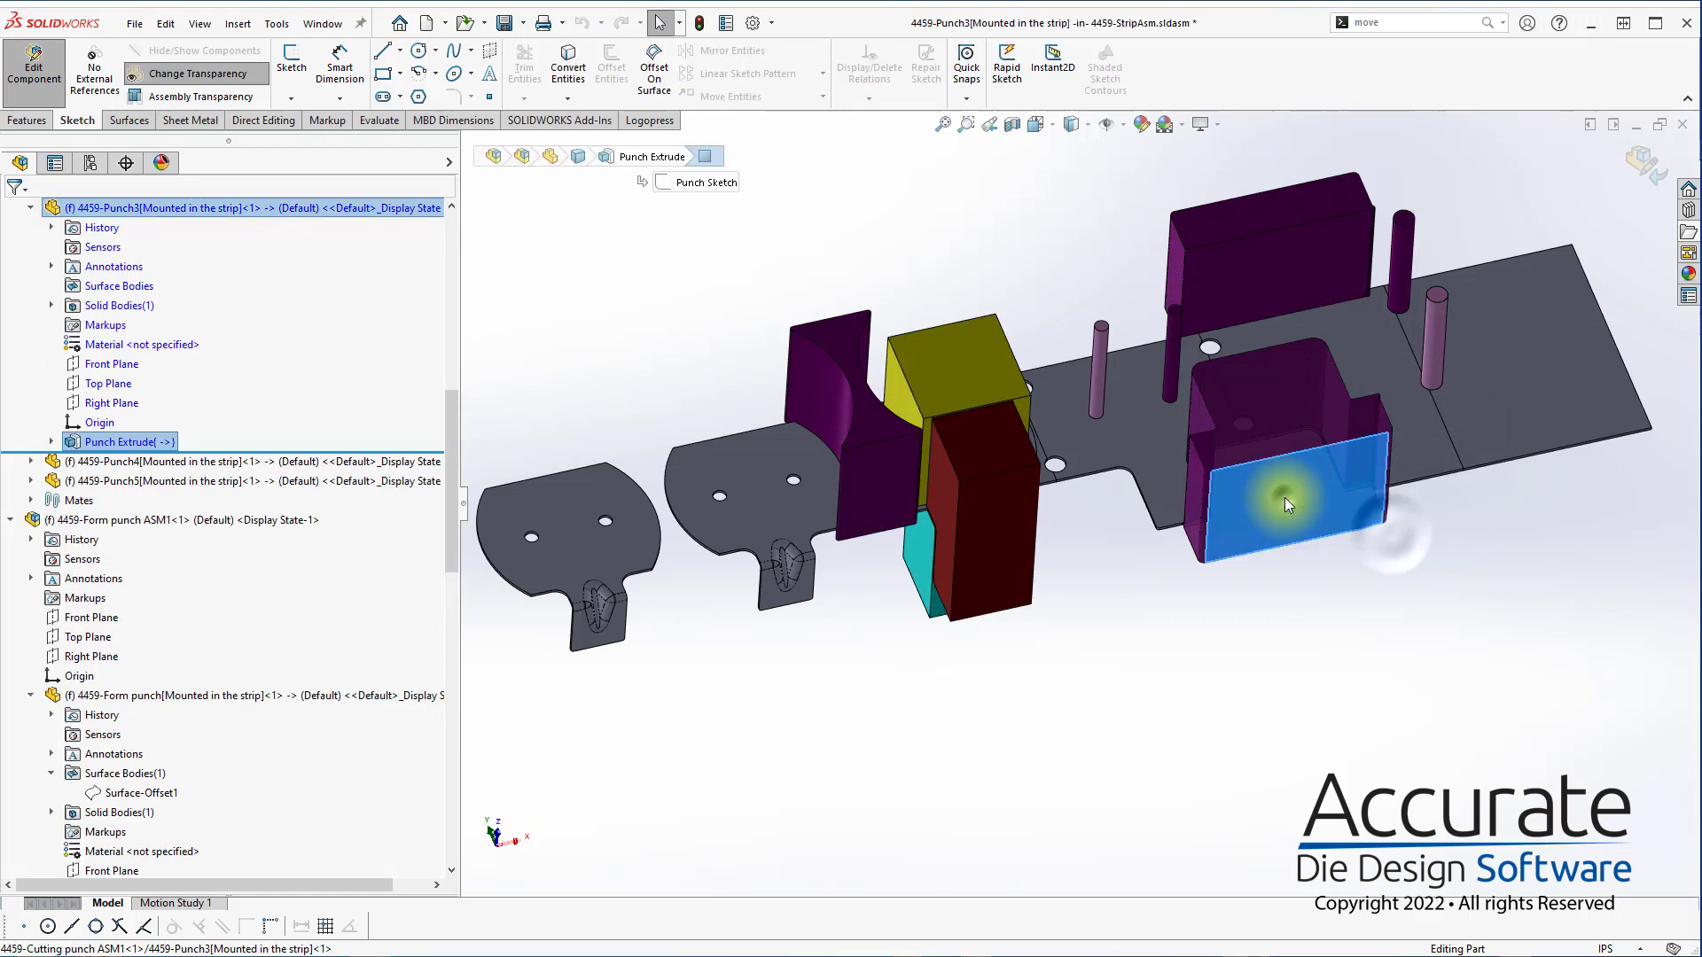
pyautogui.click(51, 441)
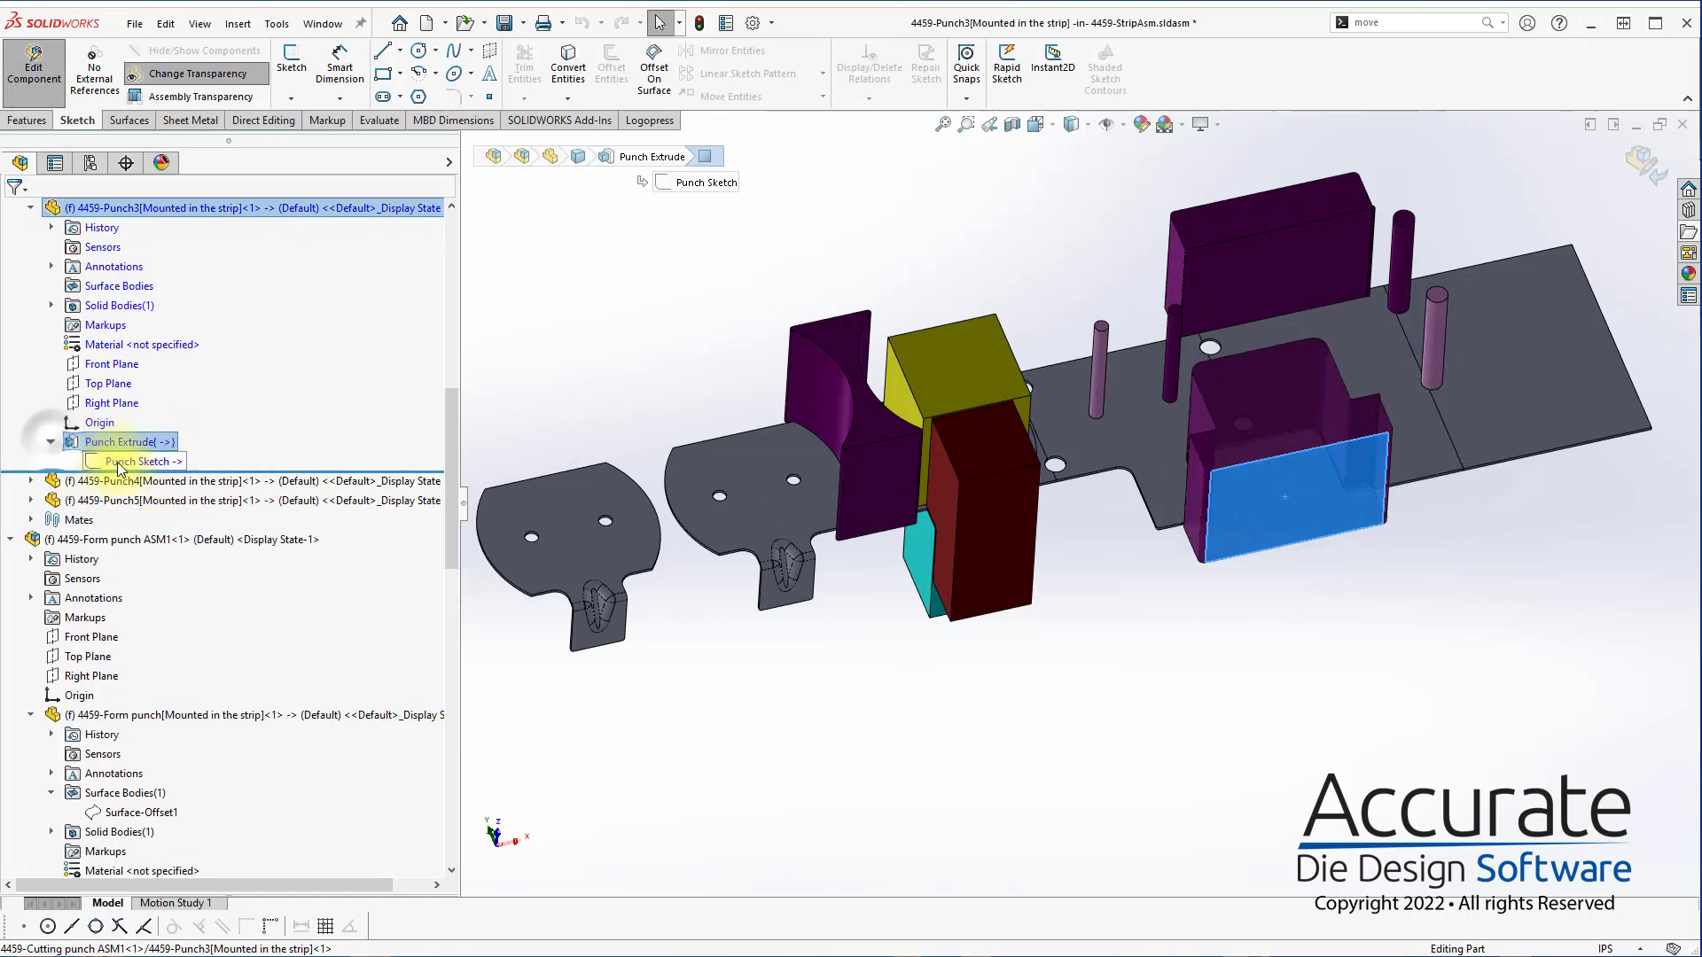
pyautogui.click(138, 461)
pyautogui.click(115, 405)
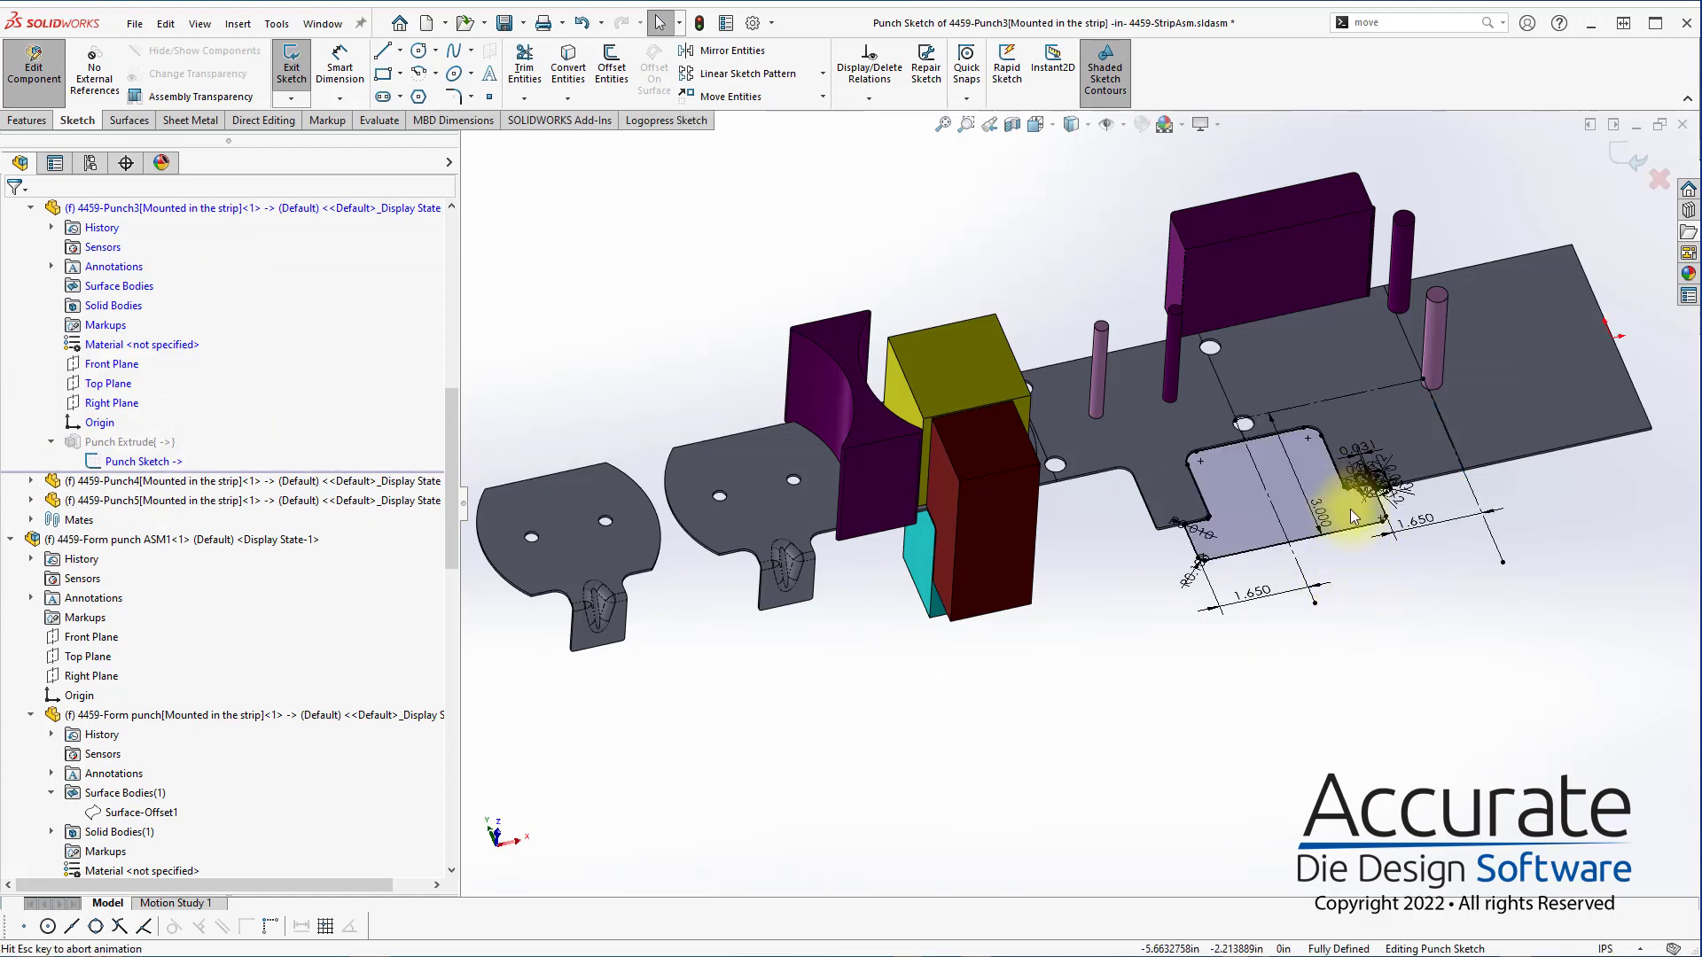
pyautogui.hotkey('ctrl', '8')
pyautogui.scroll(-3, 1248, 563)
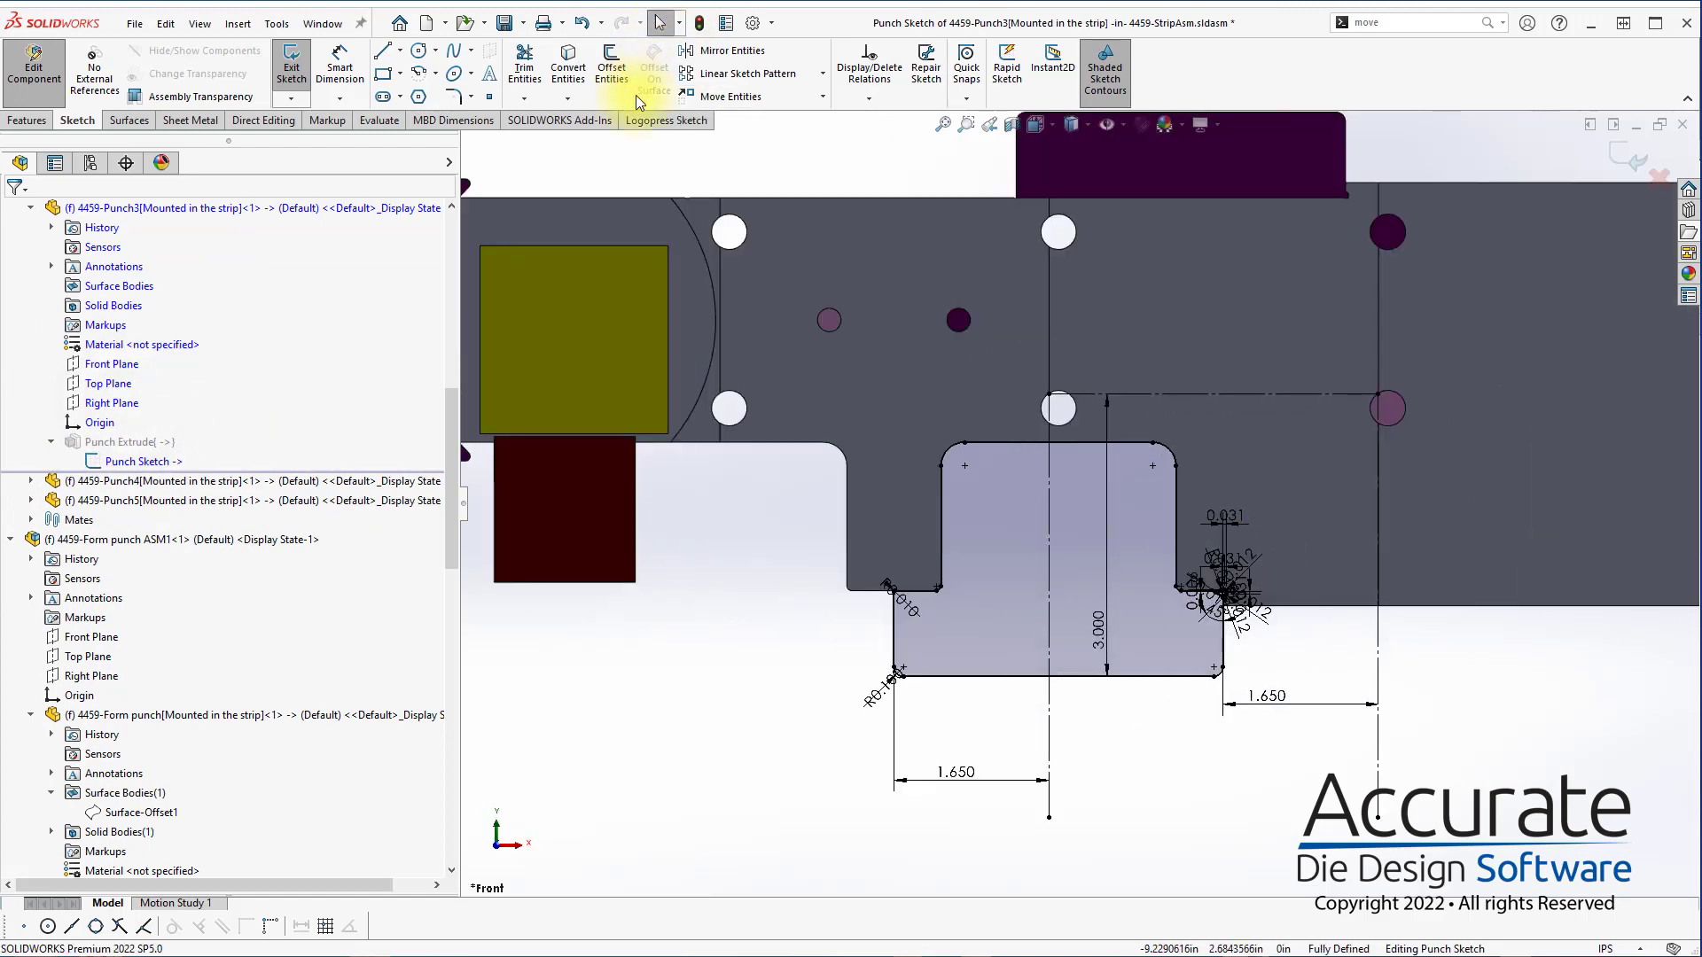
# Optimize the cutting punch outline in the punch sketch and erase the U-shaped outer portion between the two outermost shoulder corners
pyautogui.click(667, 120)
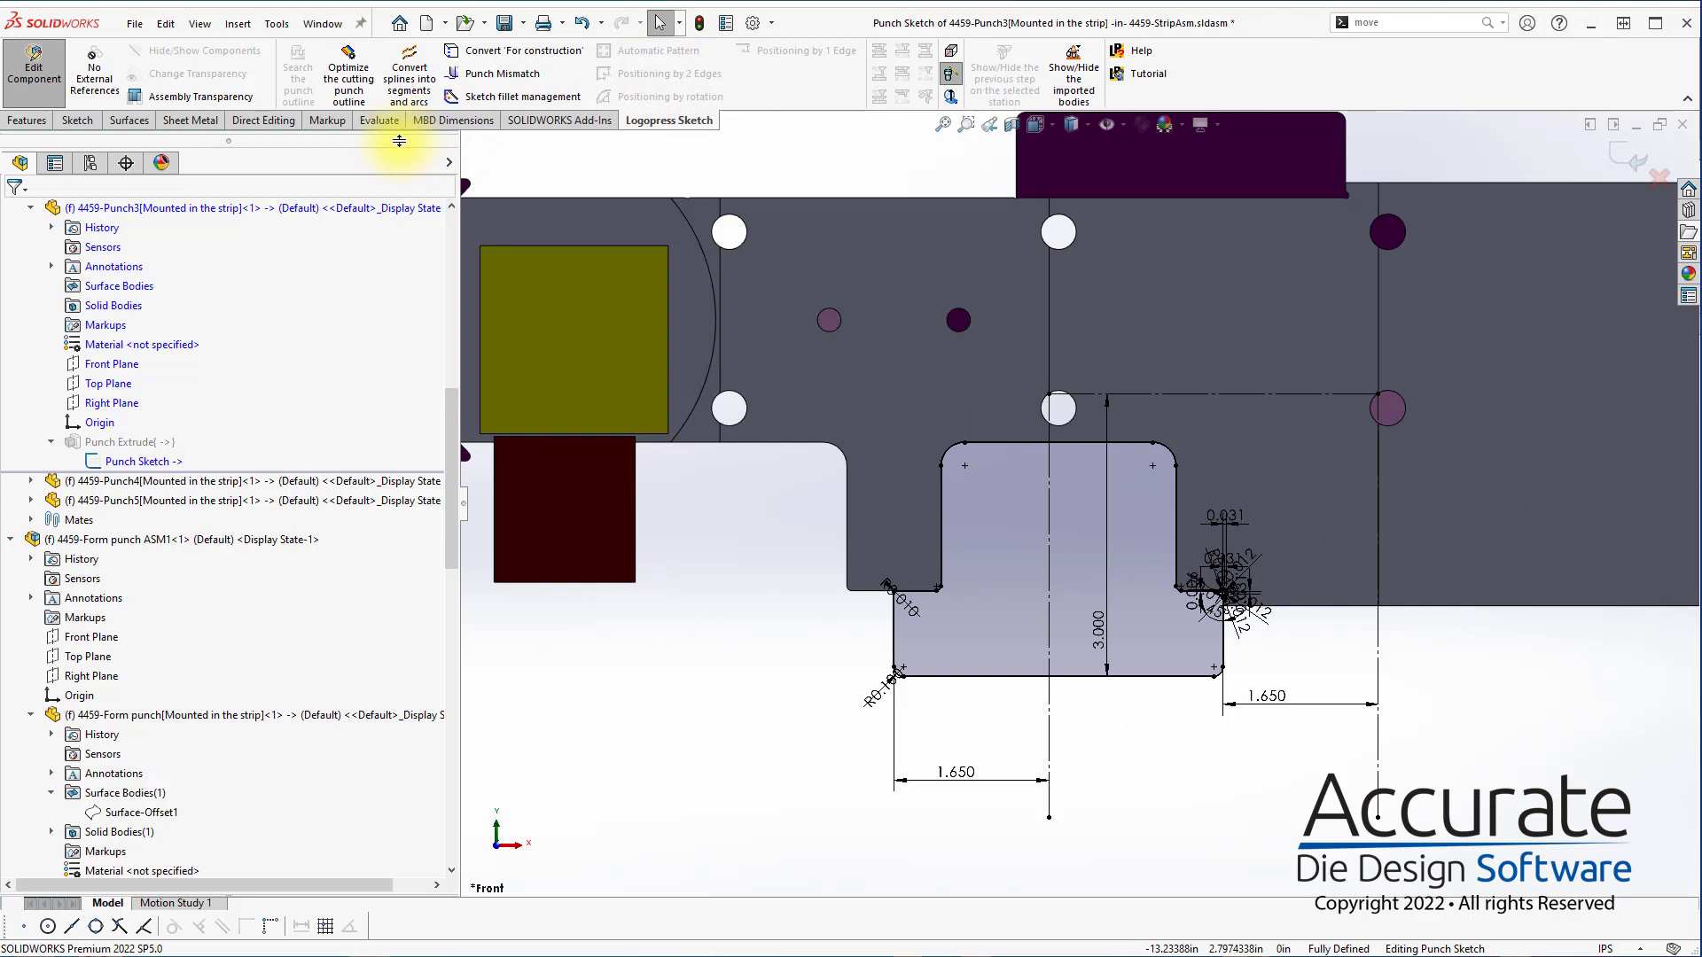
pyautogui.click(348, 75)
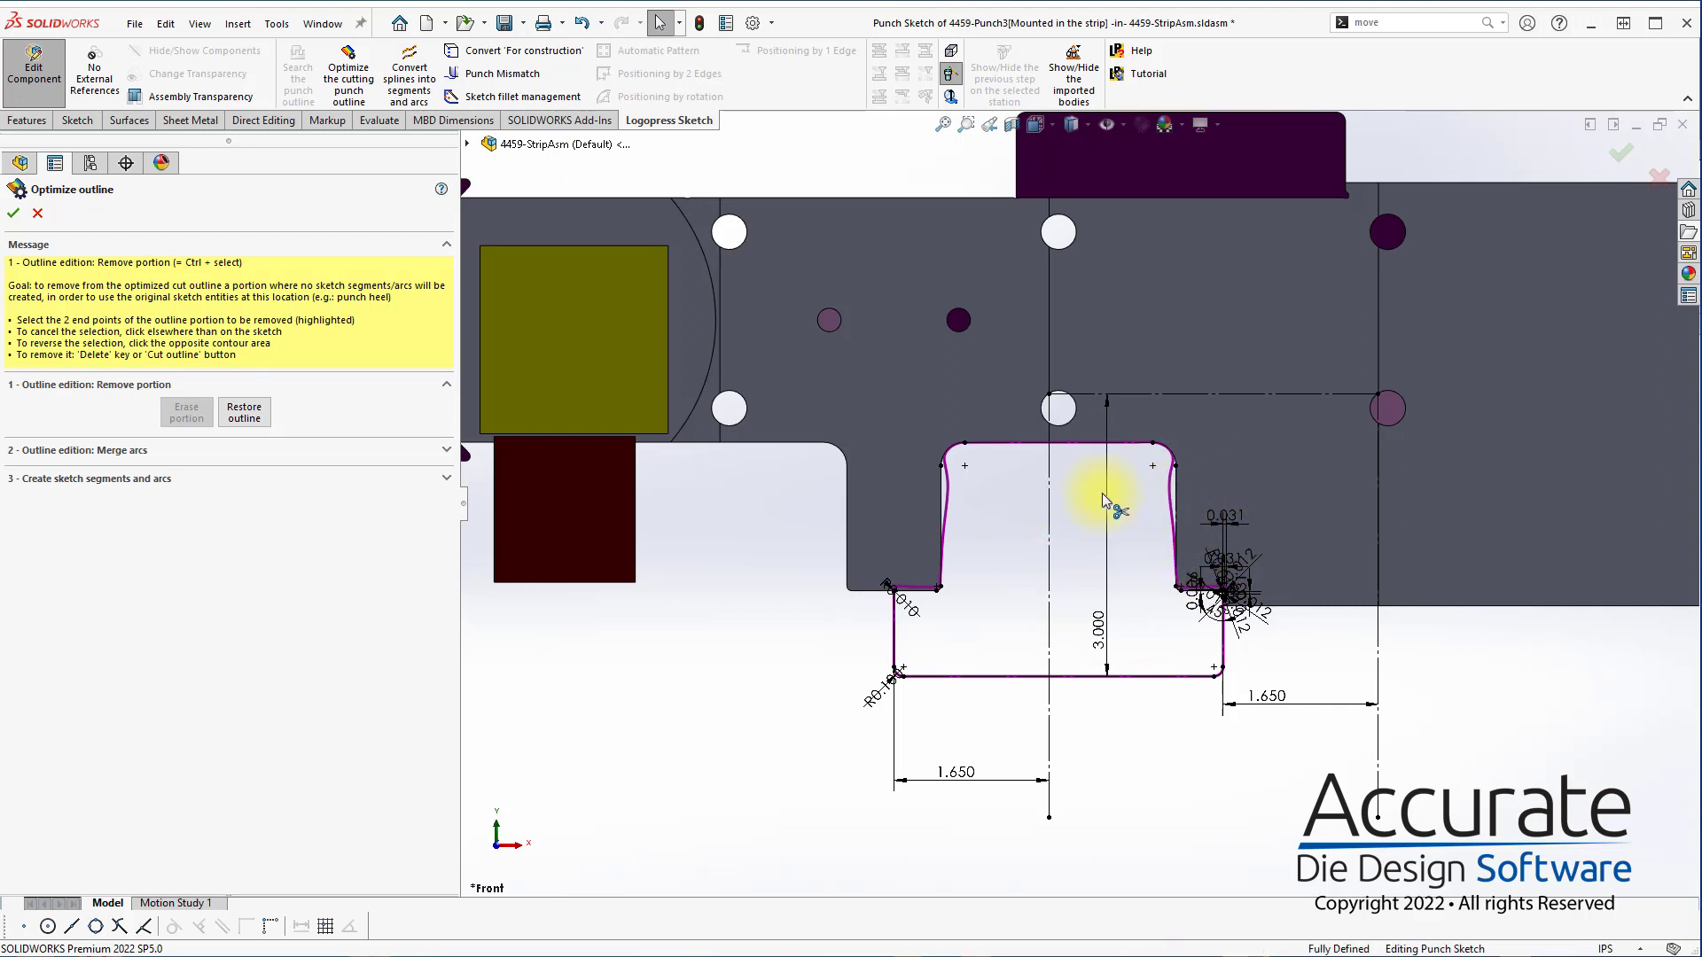
pyautogui.scroll(-2, 1014, 469)
pyautogui.scroll(-1, 1387, 684)
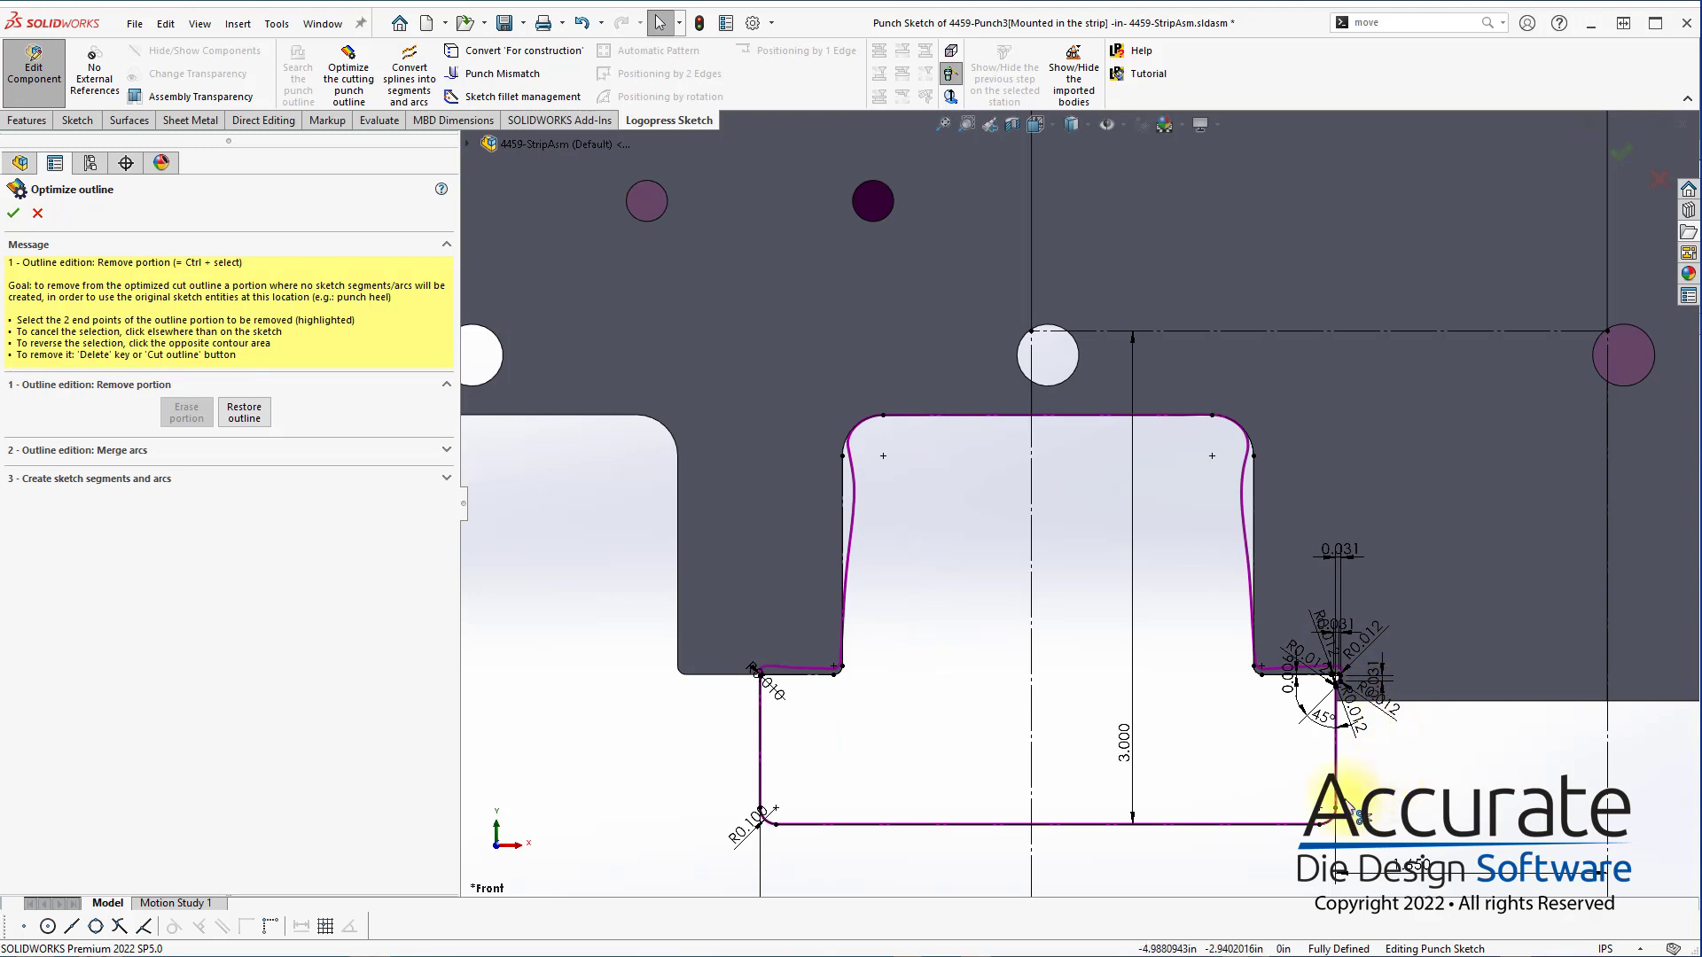
pyautogui.scroll(-2, 979, 700)
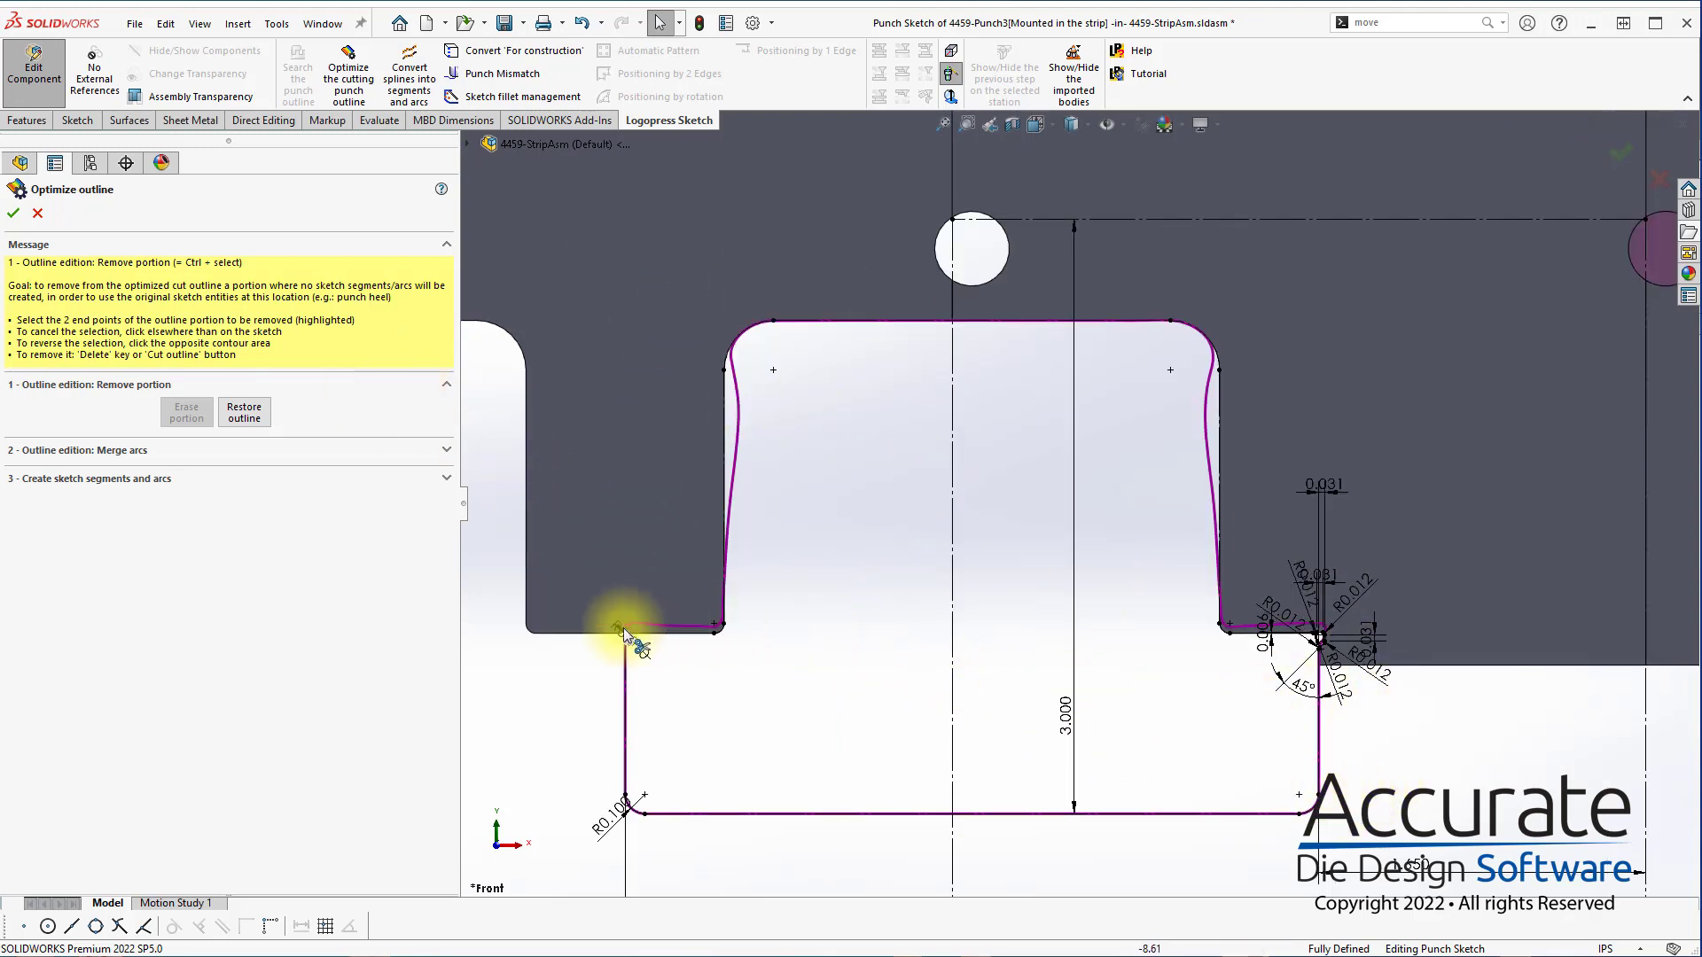
pyautogui.scroll(-1, 709, 651)
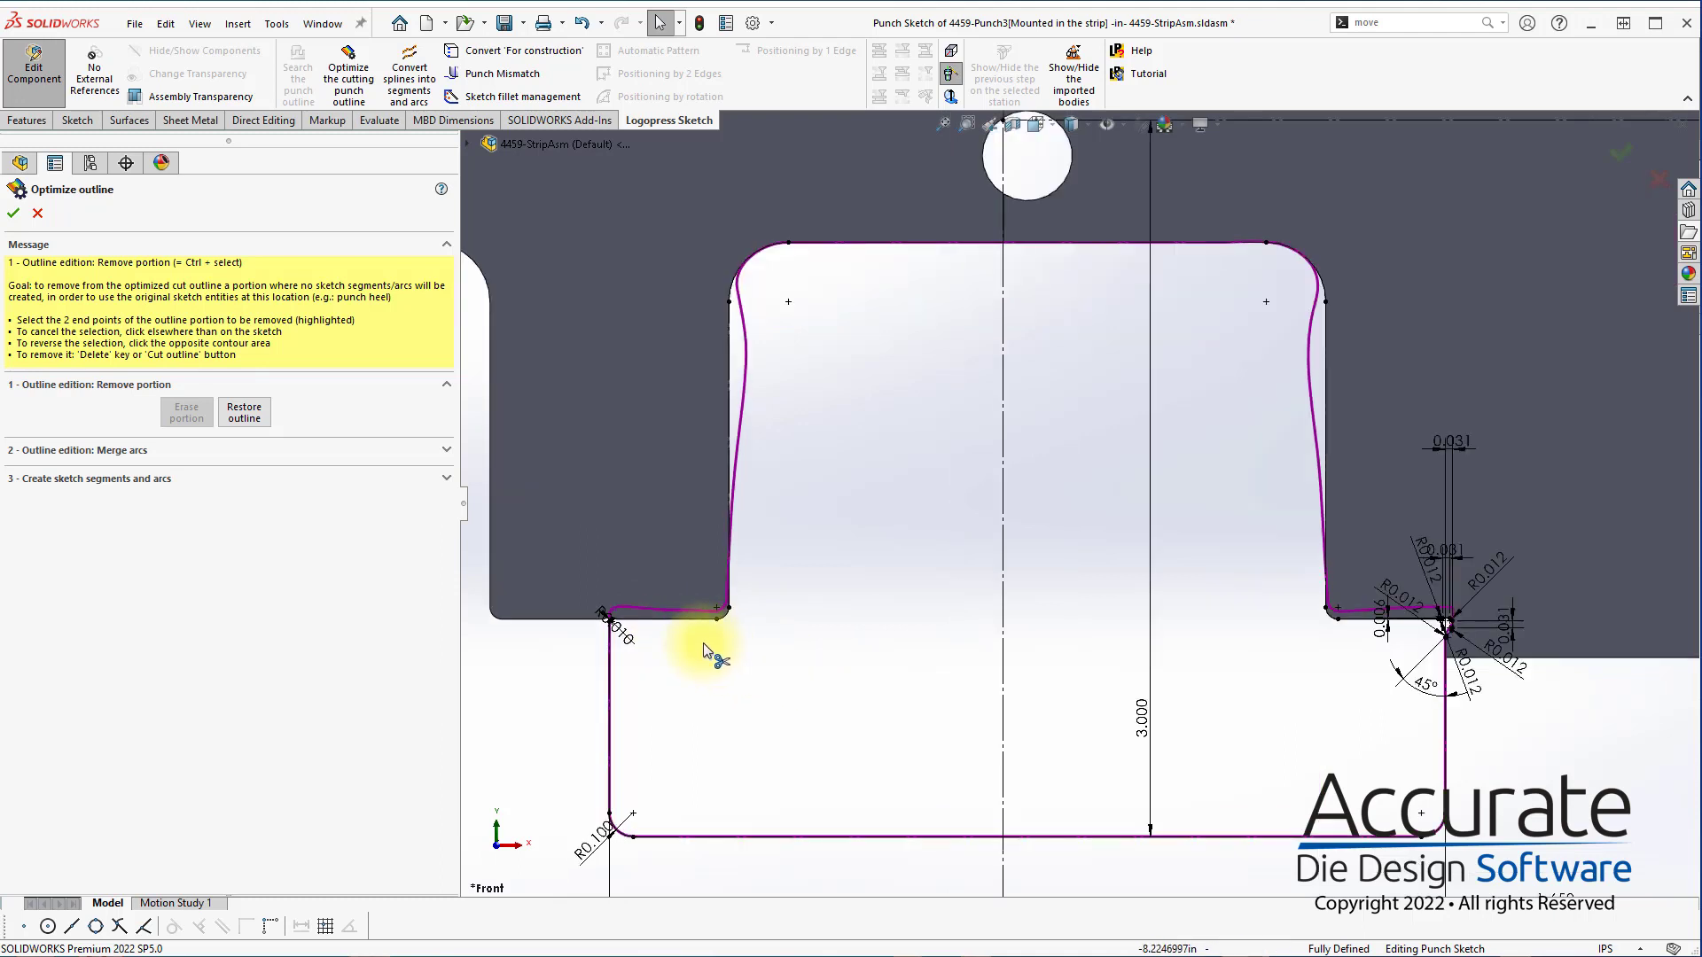
pyautogui.click(607, 614)
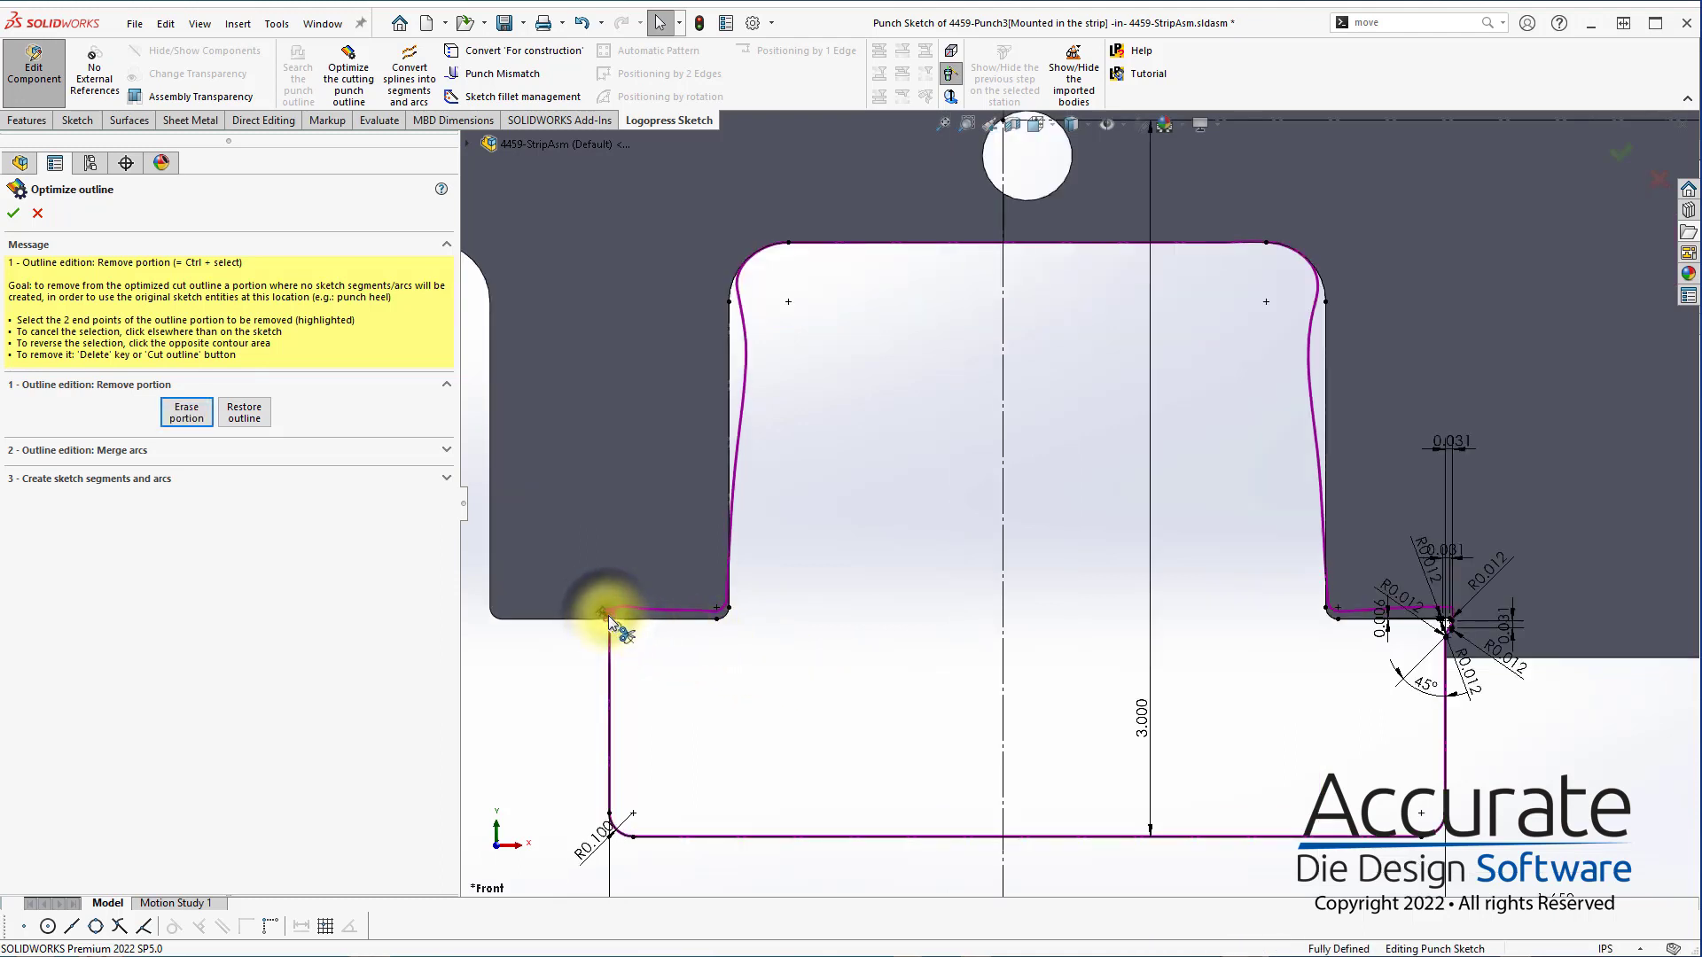
pyautogui.click(1446, 622)
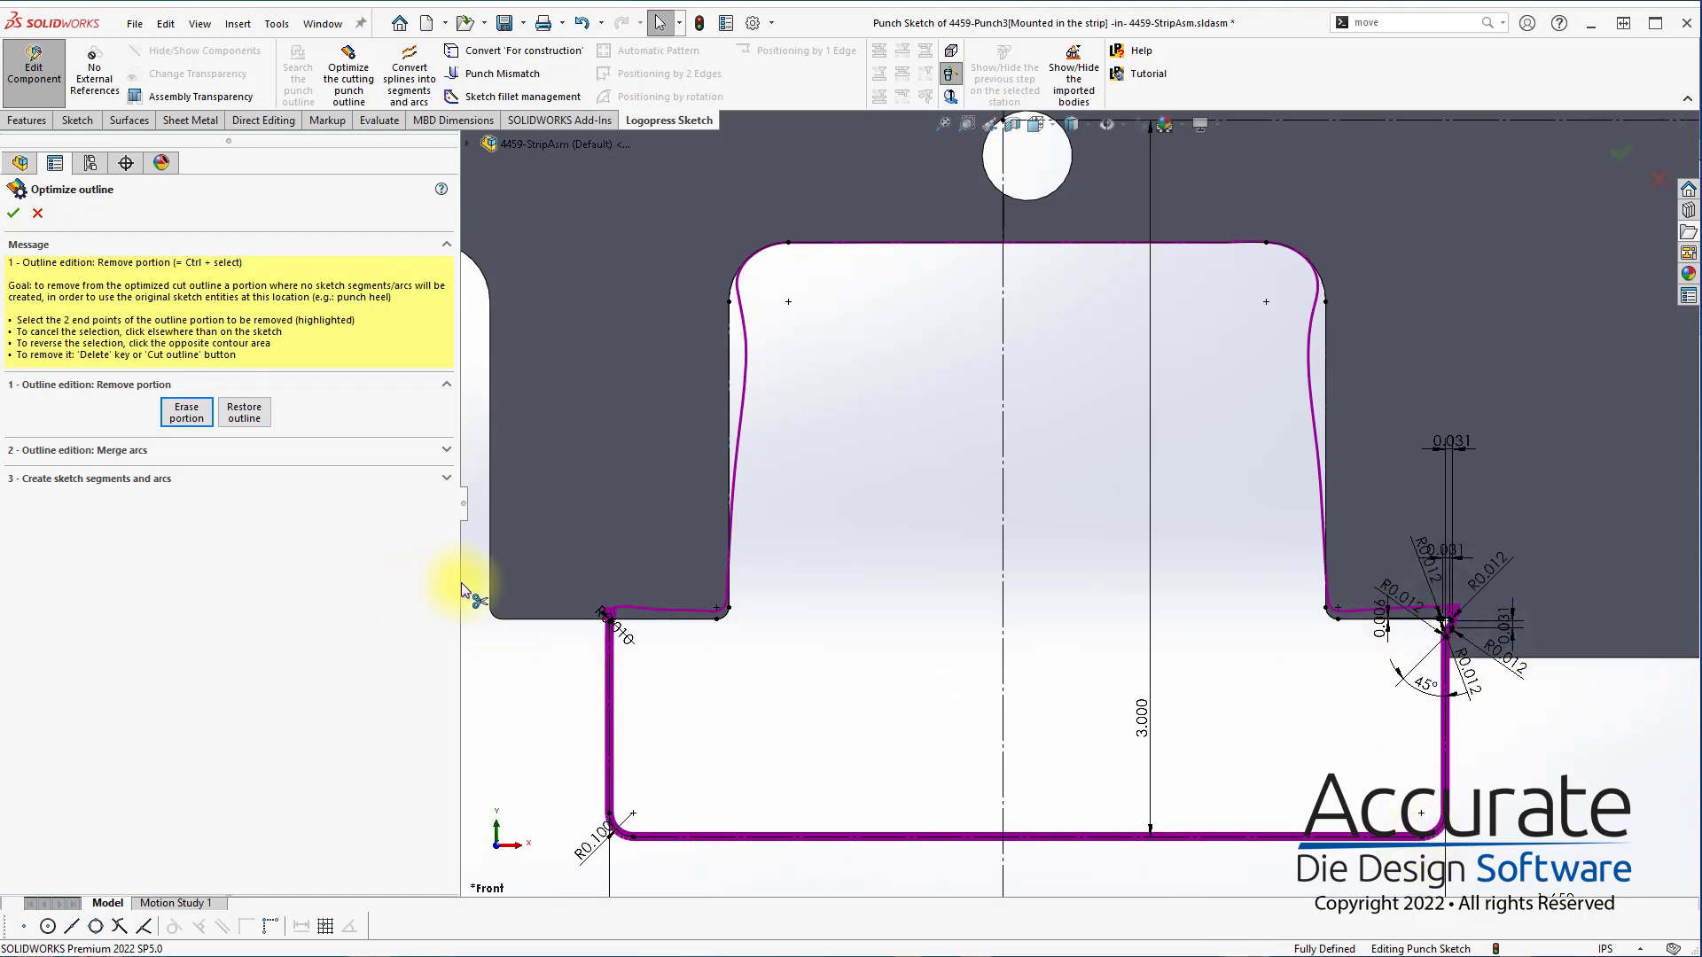
pyautogui.click(187, 412)
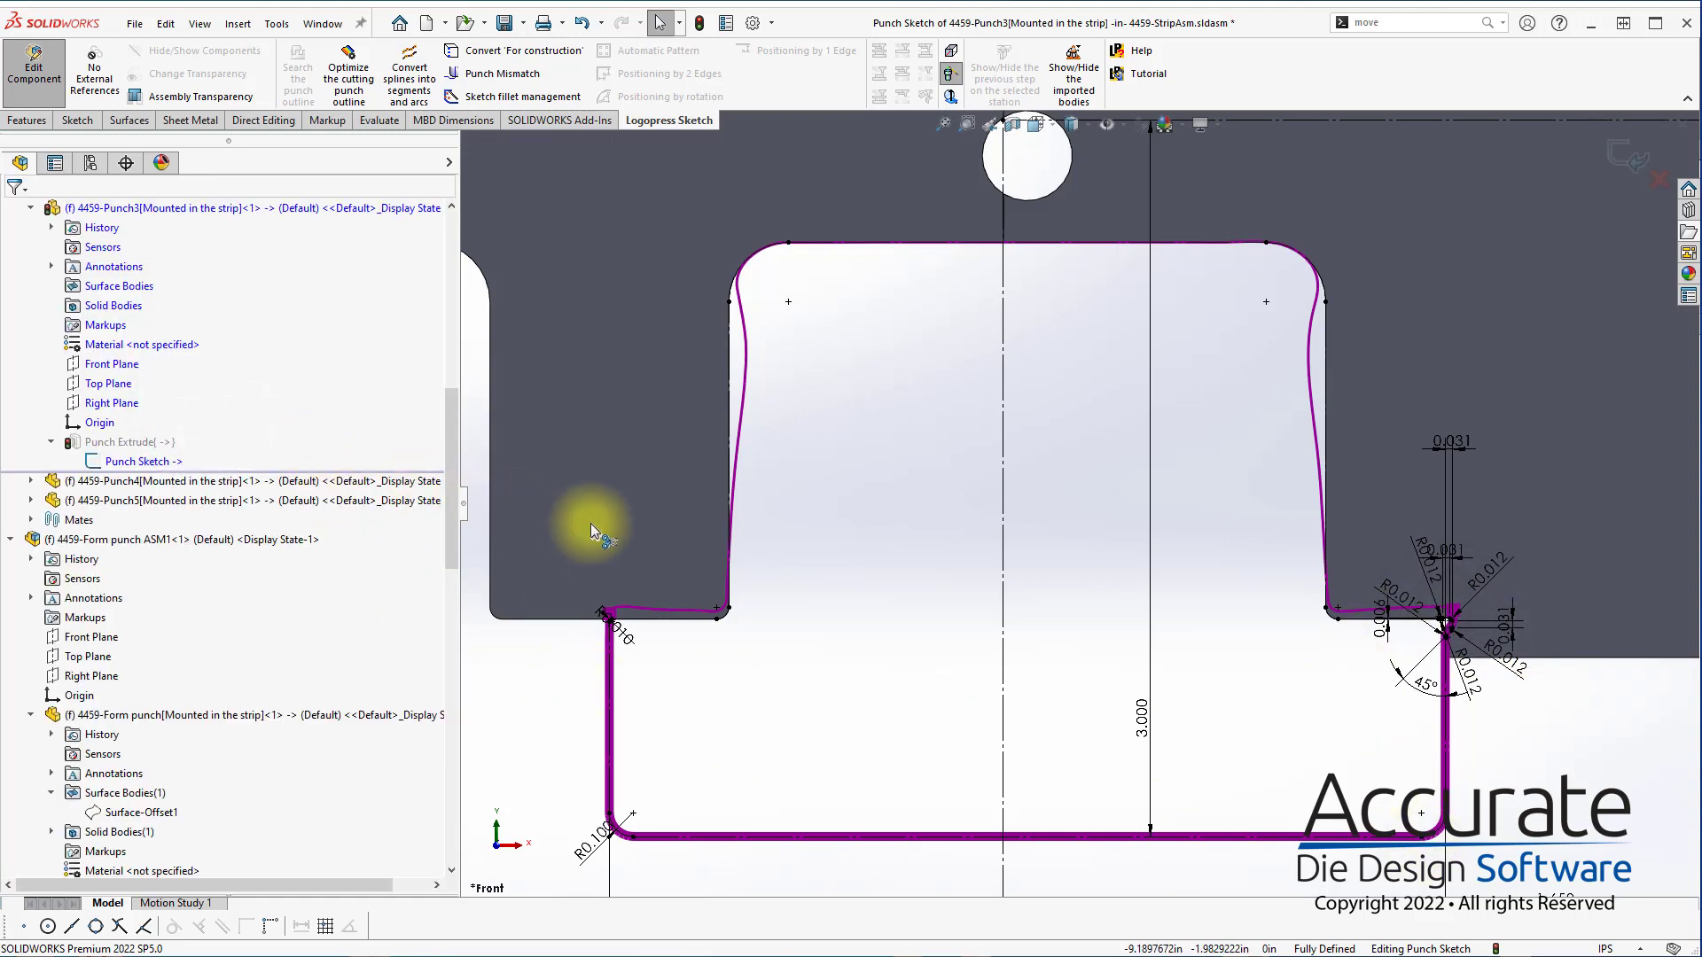
pyautogui.click(1443, 678)
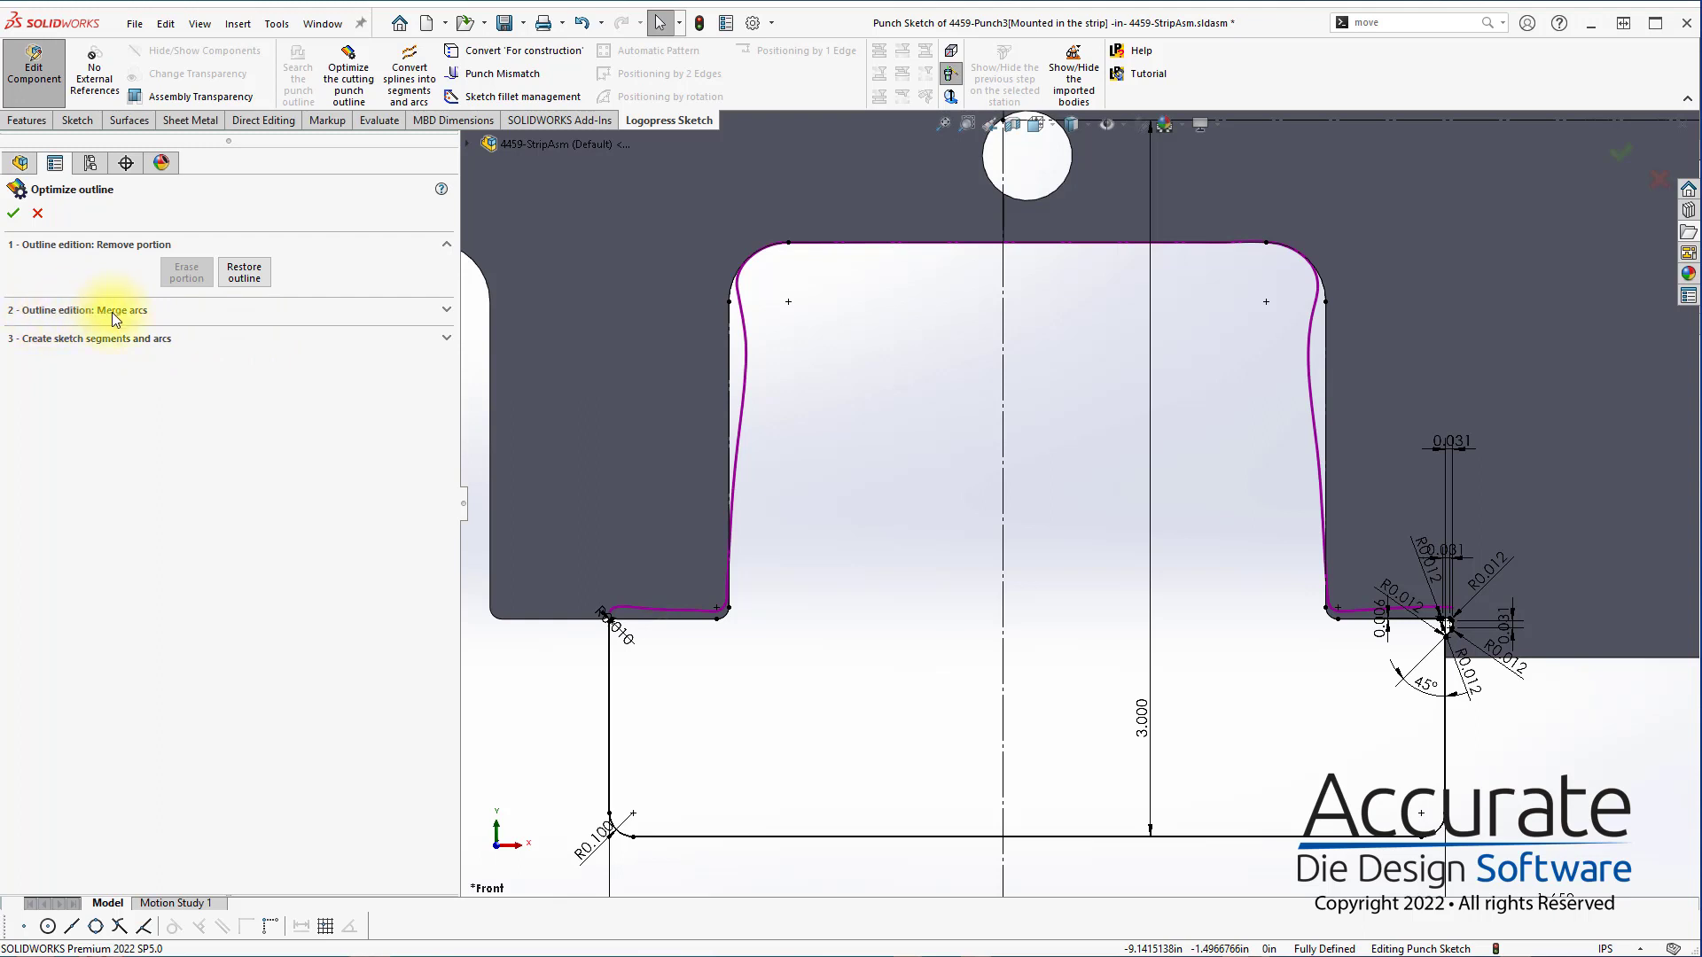
# Open the Merge arcs stage of the outline optimization and examine the arc points around the cutout's two upper corners
pyautogui.click(447, 312)
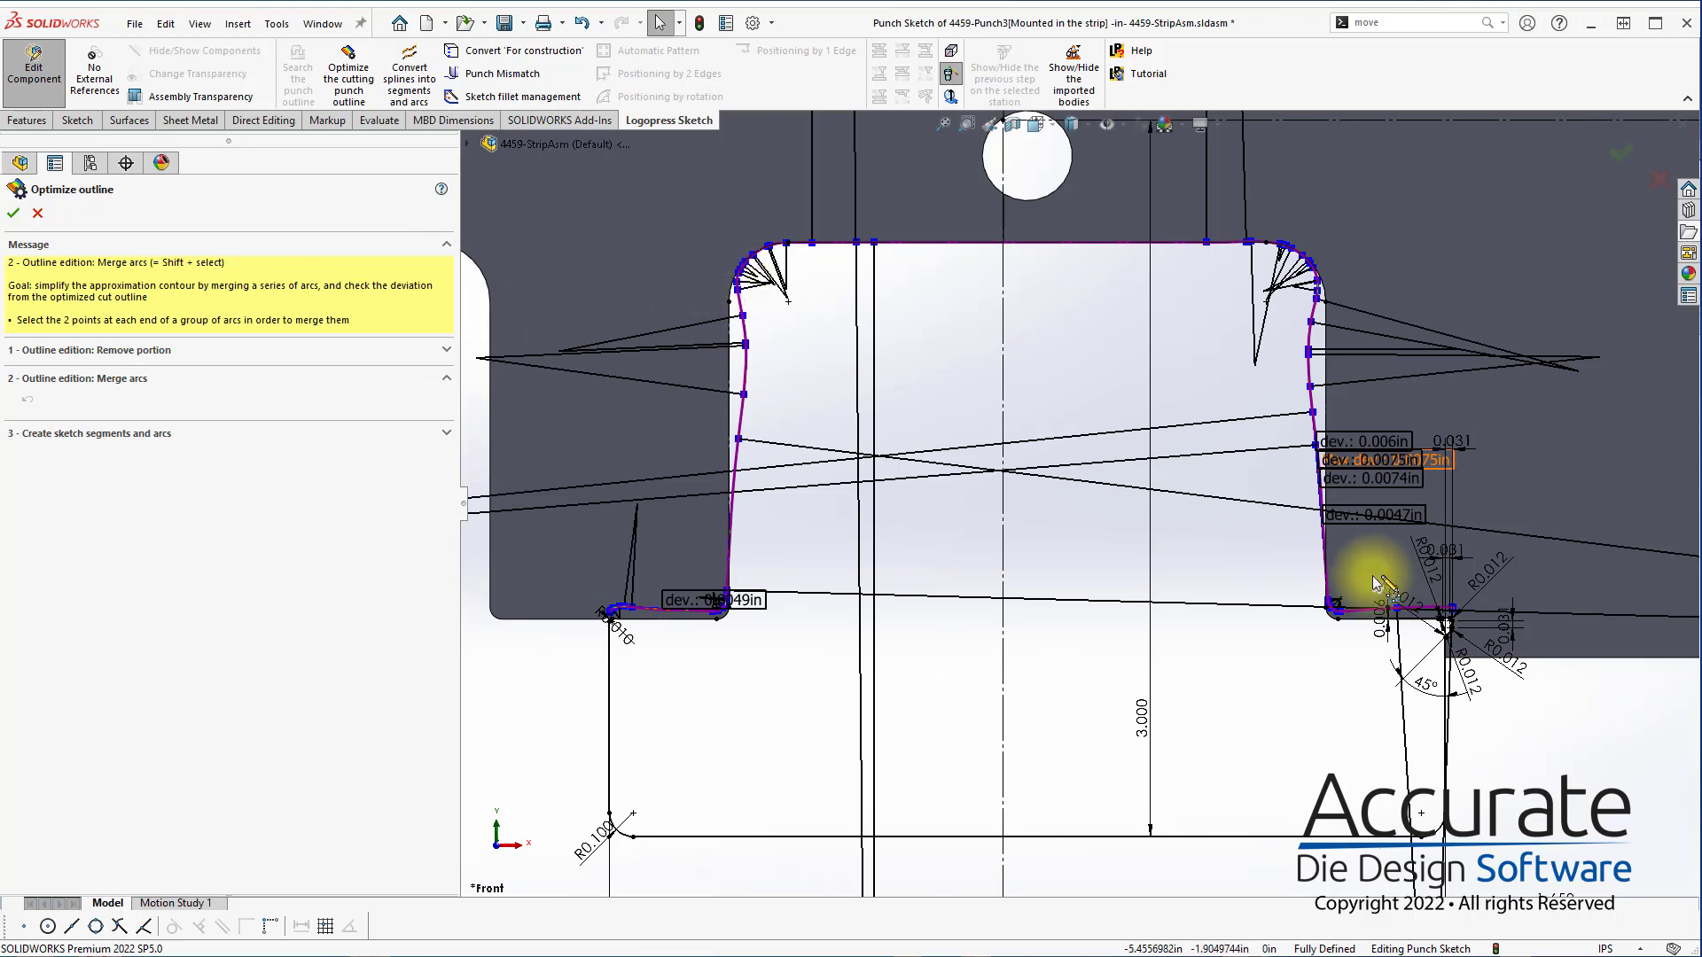
pyautogui.scroll(-3, 737, 285)
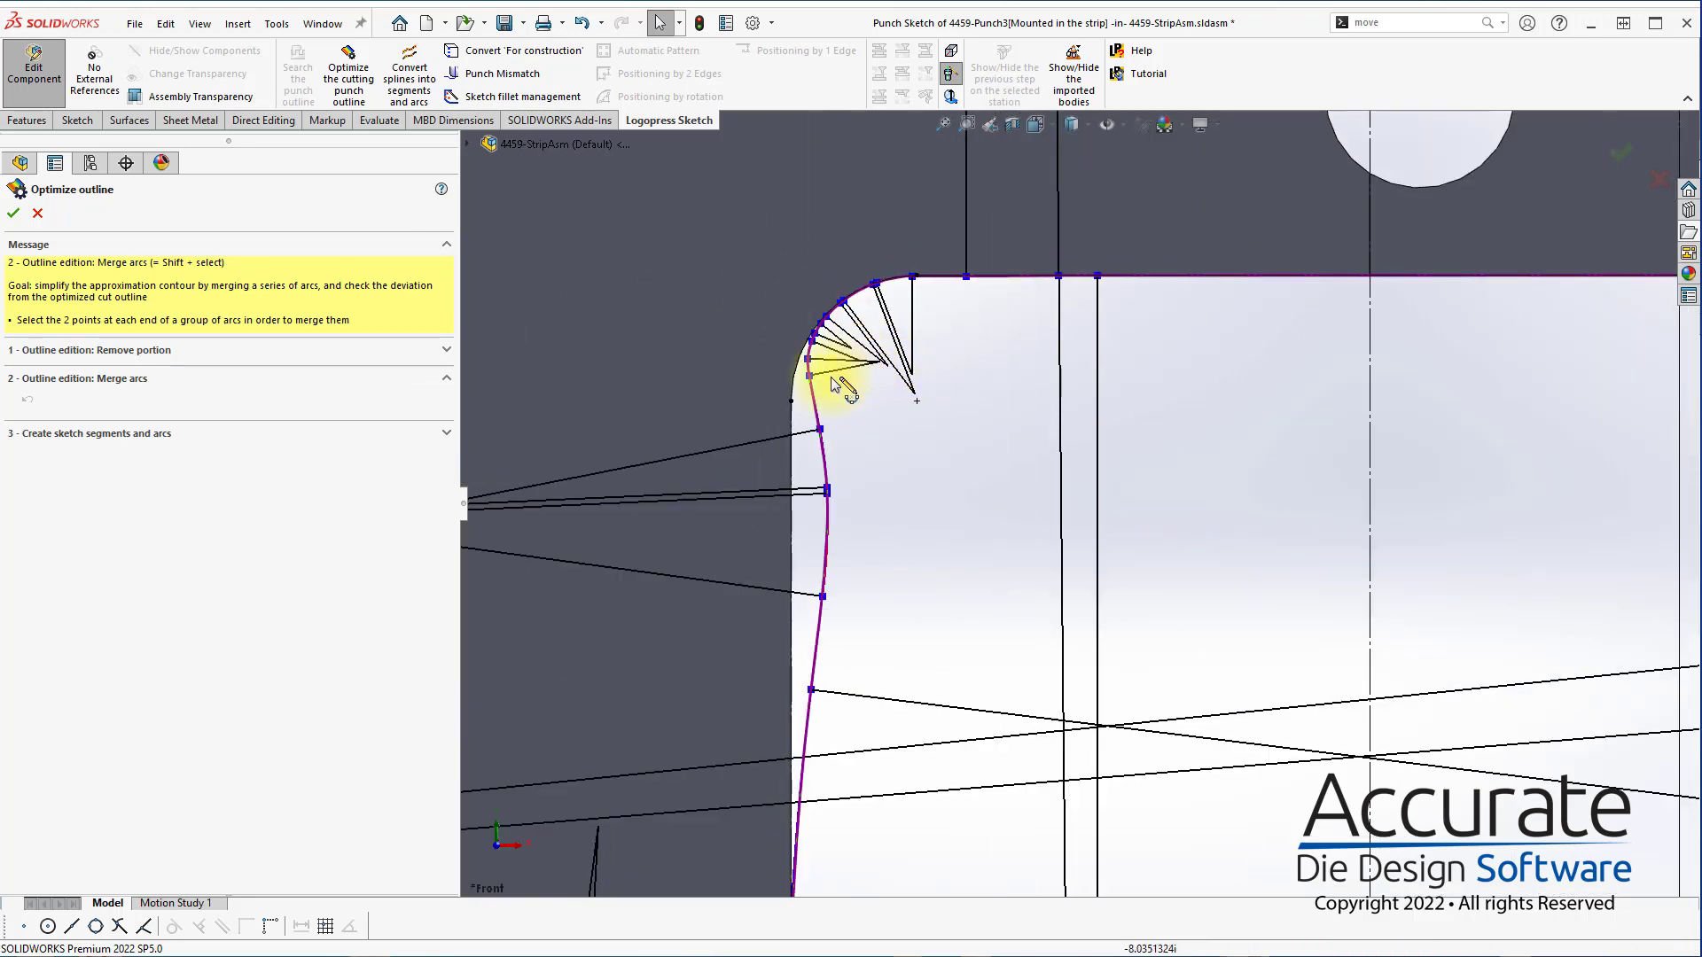
pyautogui.scroll(-1, 823, 390)
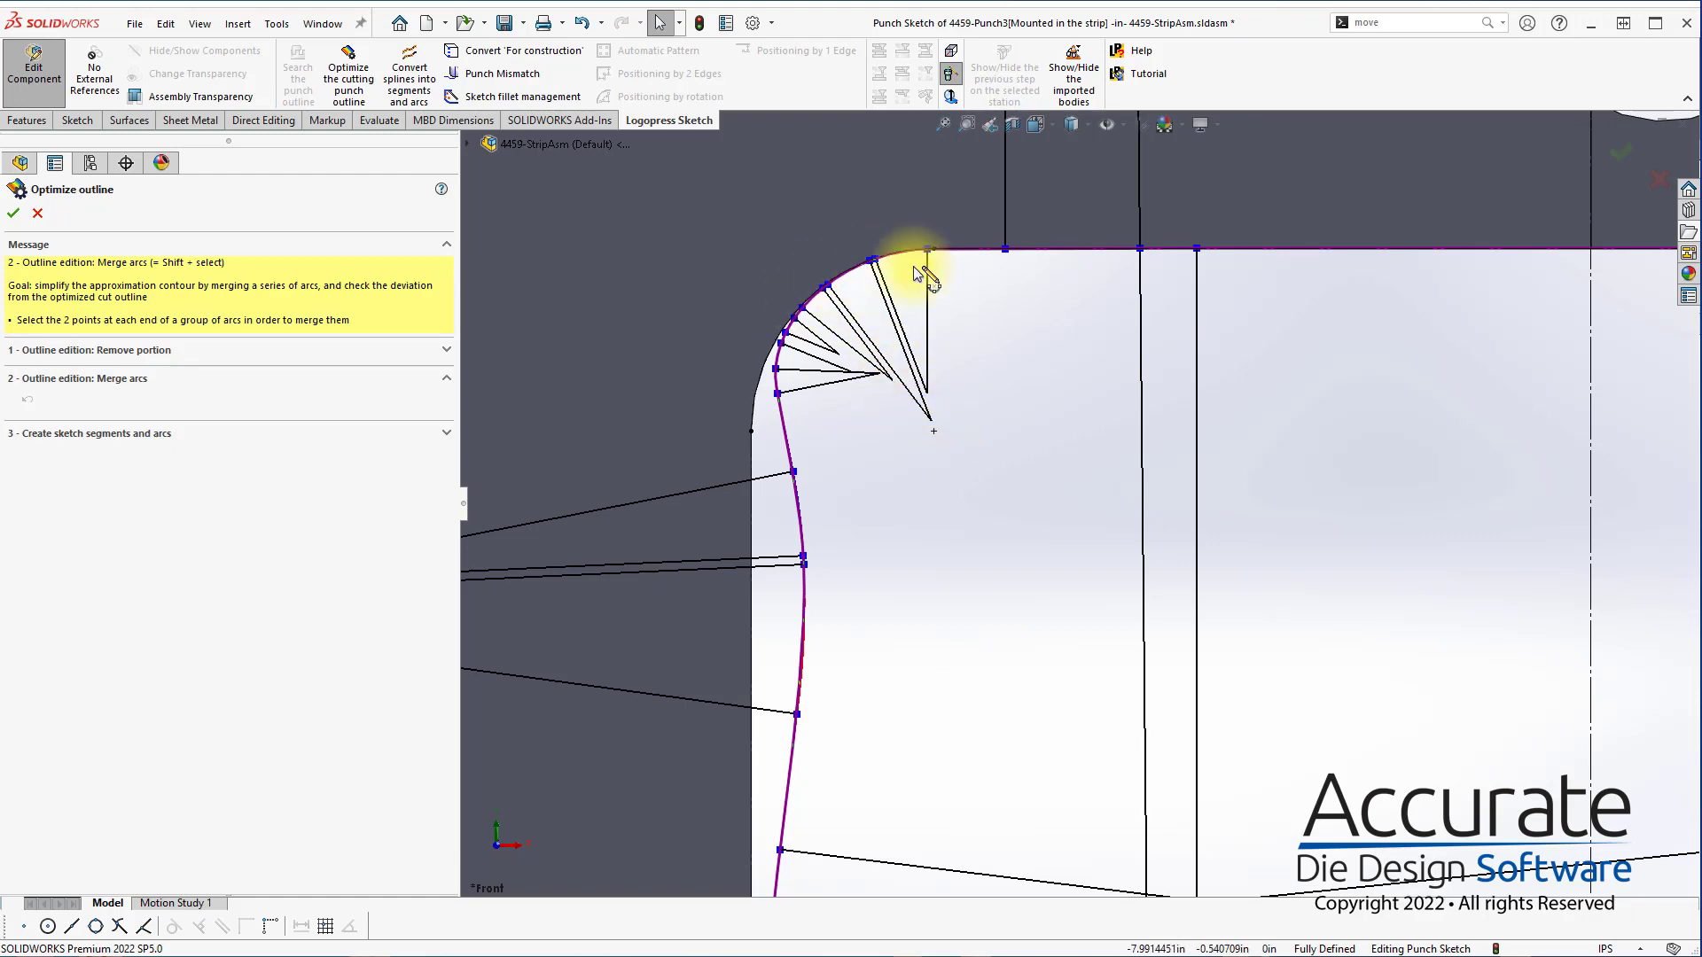
pyautogui.scroll(8, 867, 399)
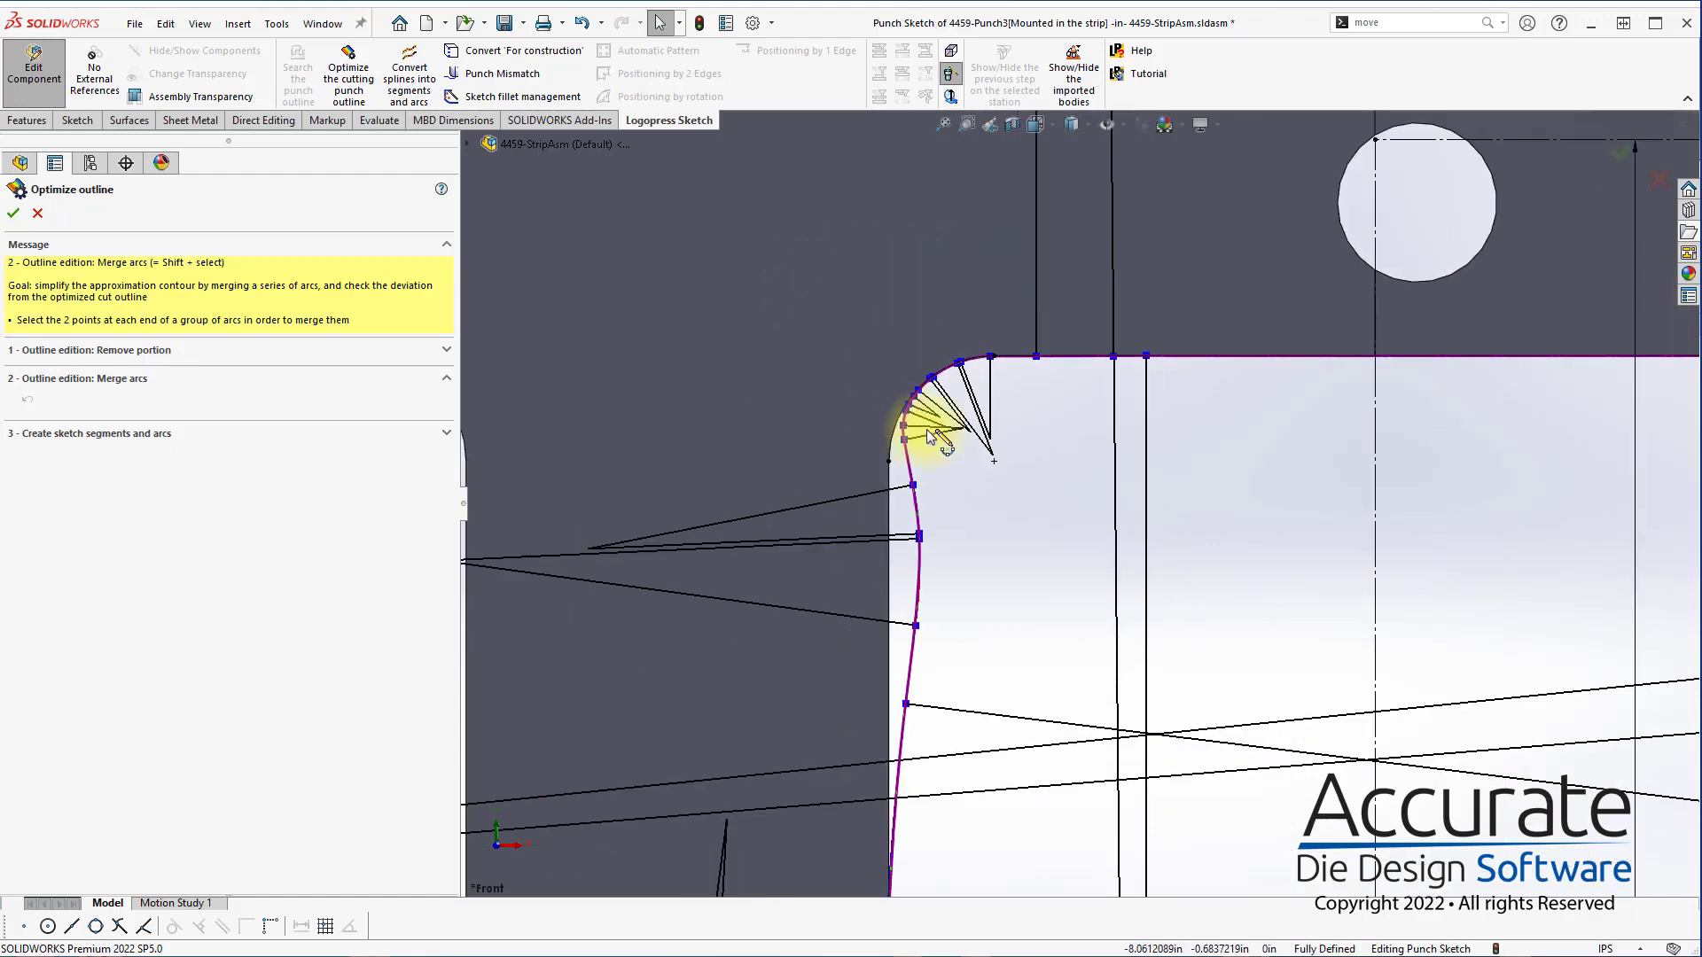
pyautogui.scroll(-6, 1310, 494)
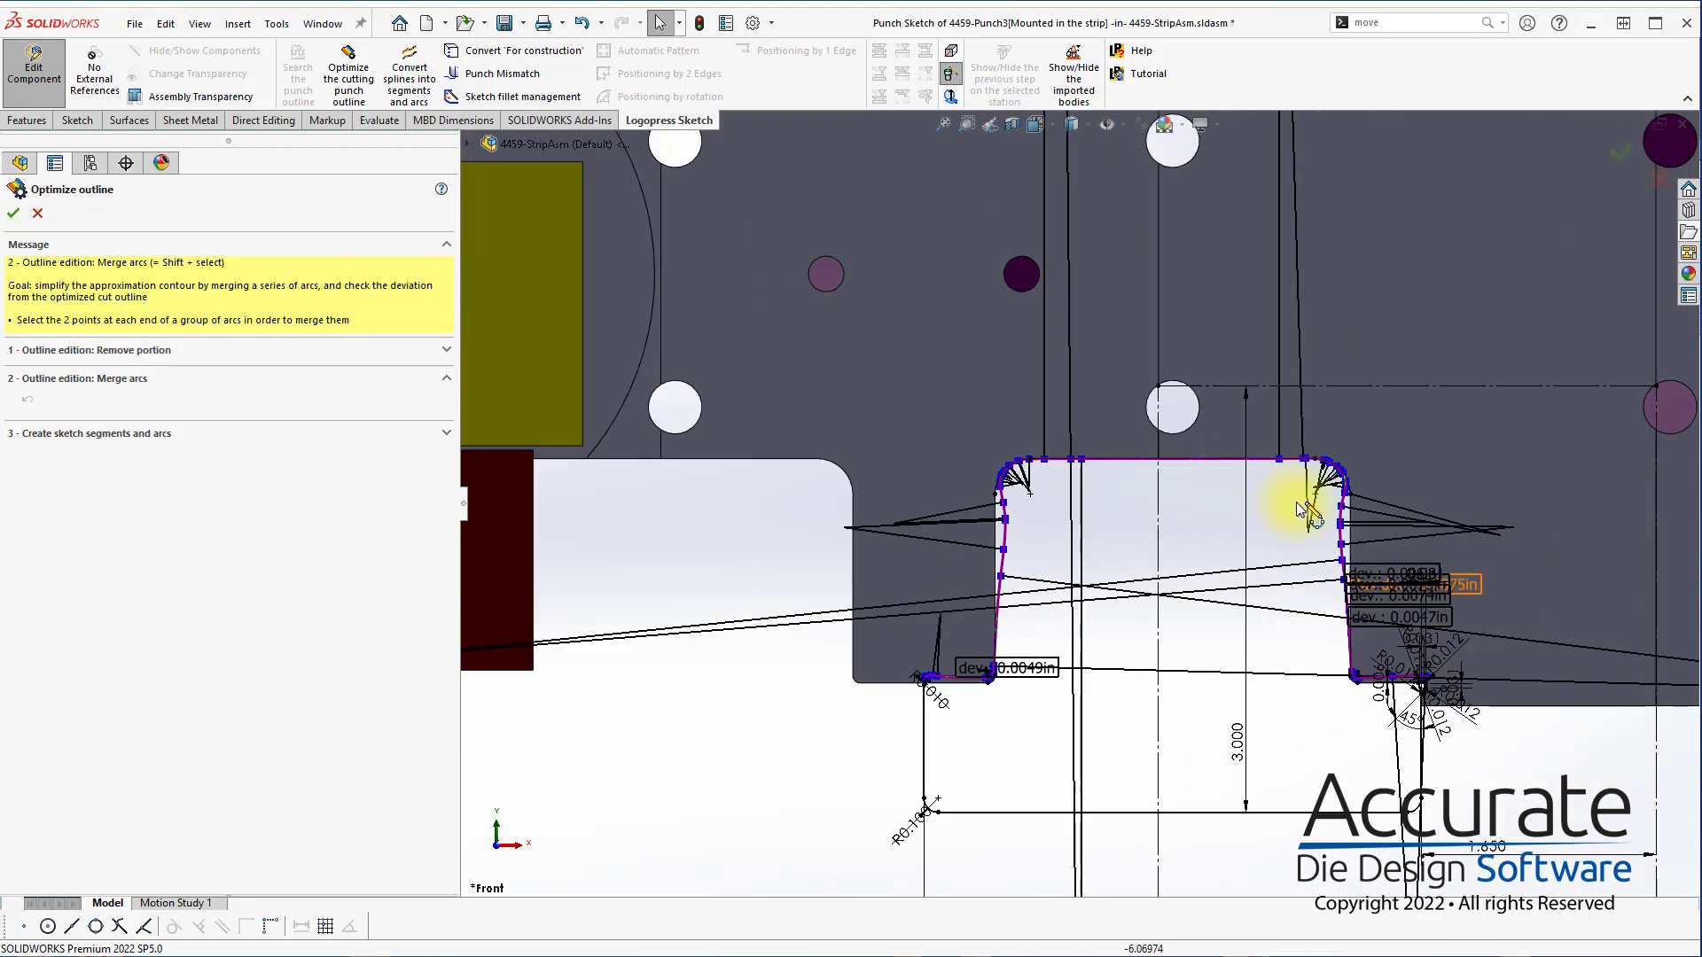
pyautogui.scroll(-2, 1386, 509)
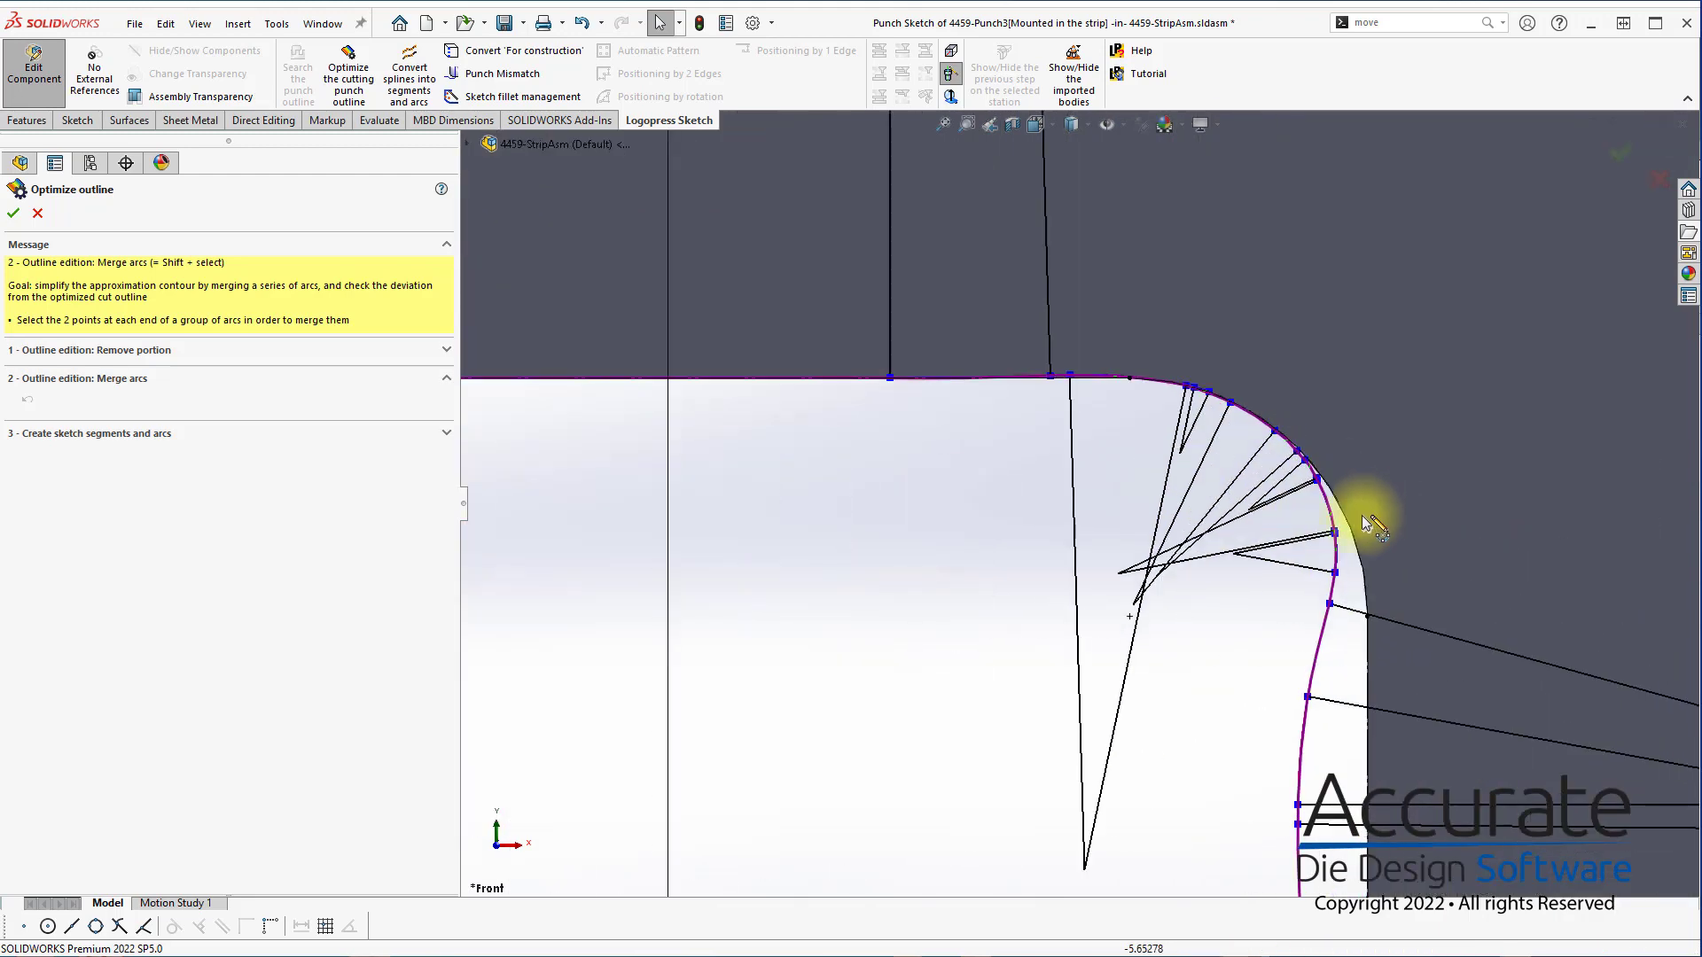
pyautogui.scroll(2, 1203, 475)
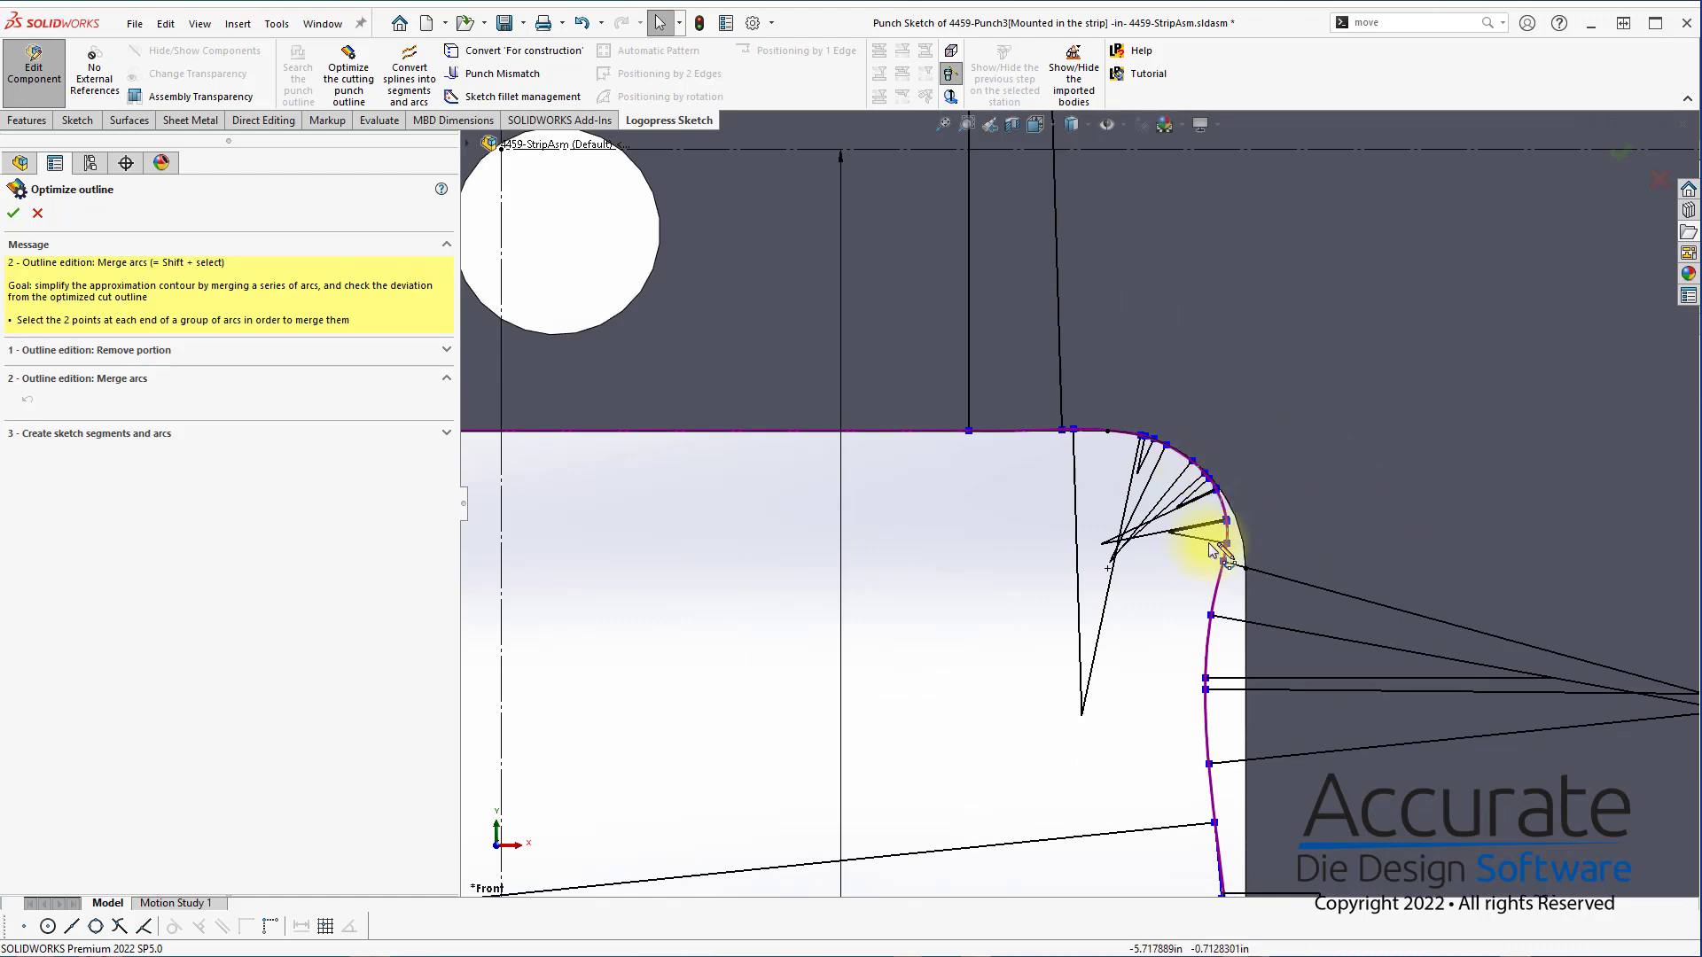
pyautogui.scroll(4, 1212, 576)
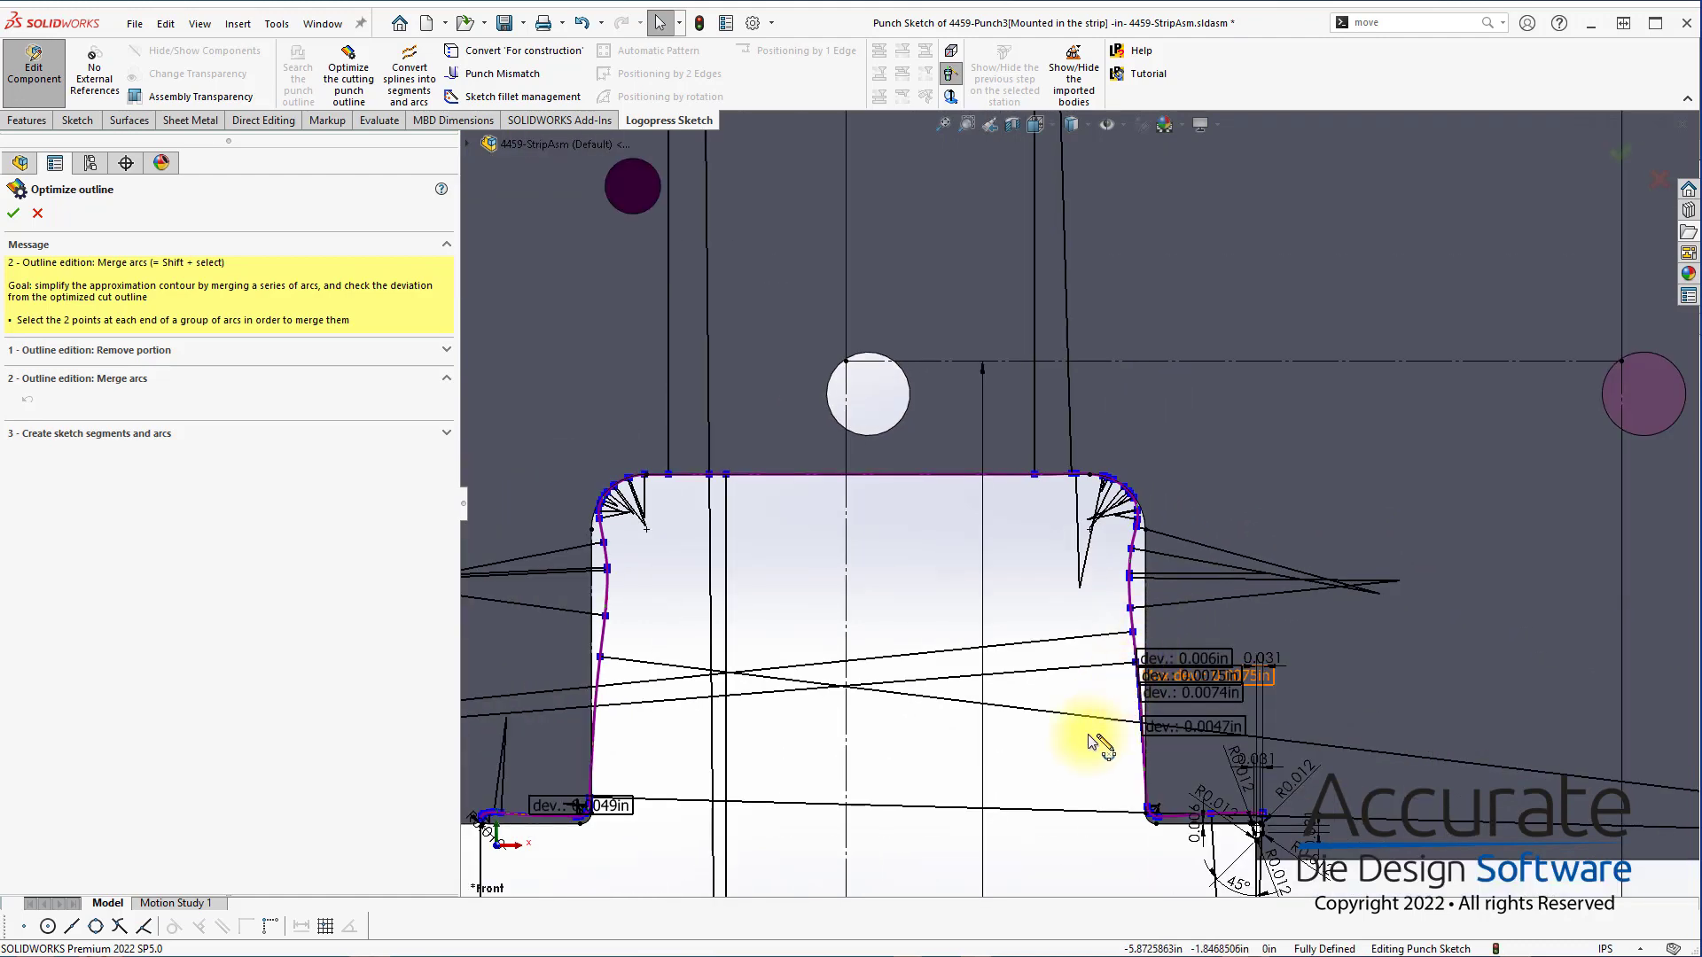
# Check the arc points at both lower corners and accept the optimized outline to create its sketch segments and arcs
pyautogui.scroll(-3, 1113, 786)
pyautogui.scroll(-4, 1187, 667)
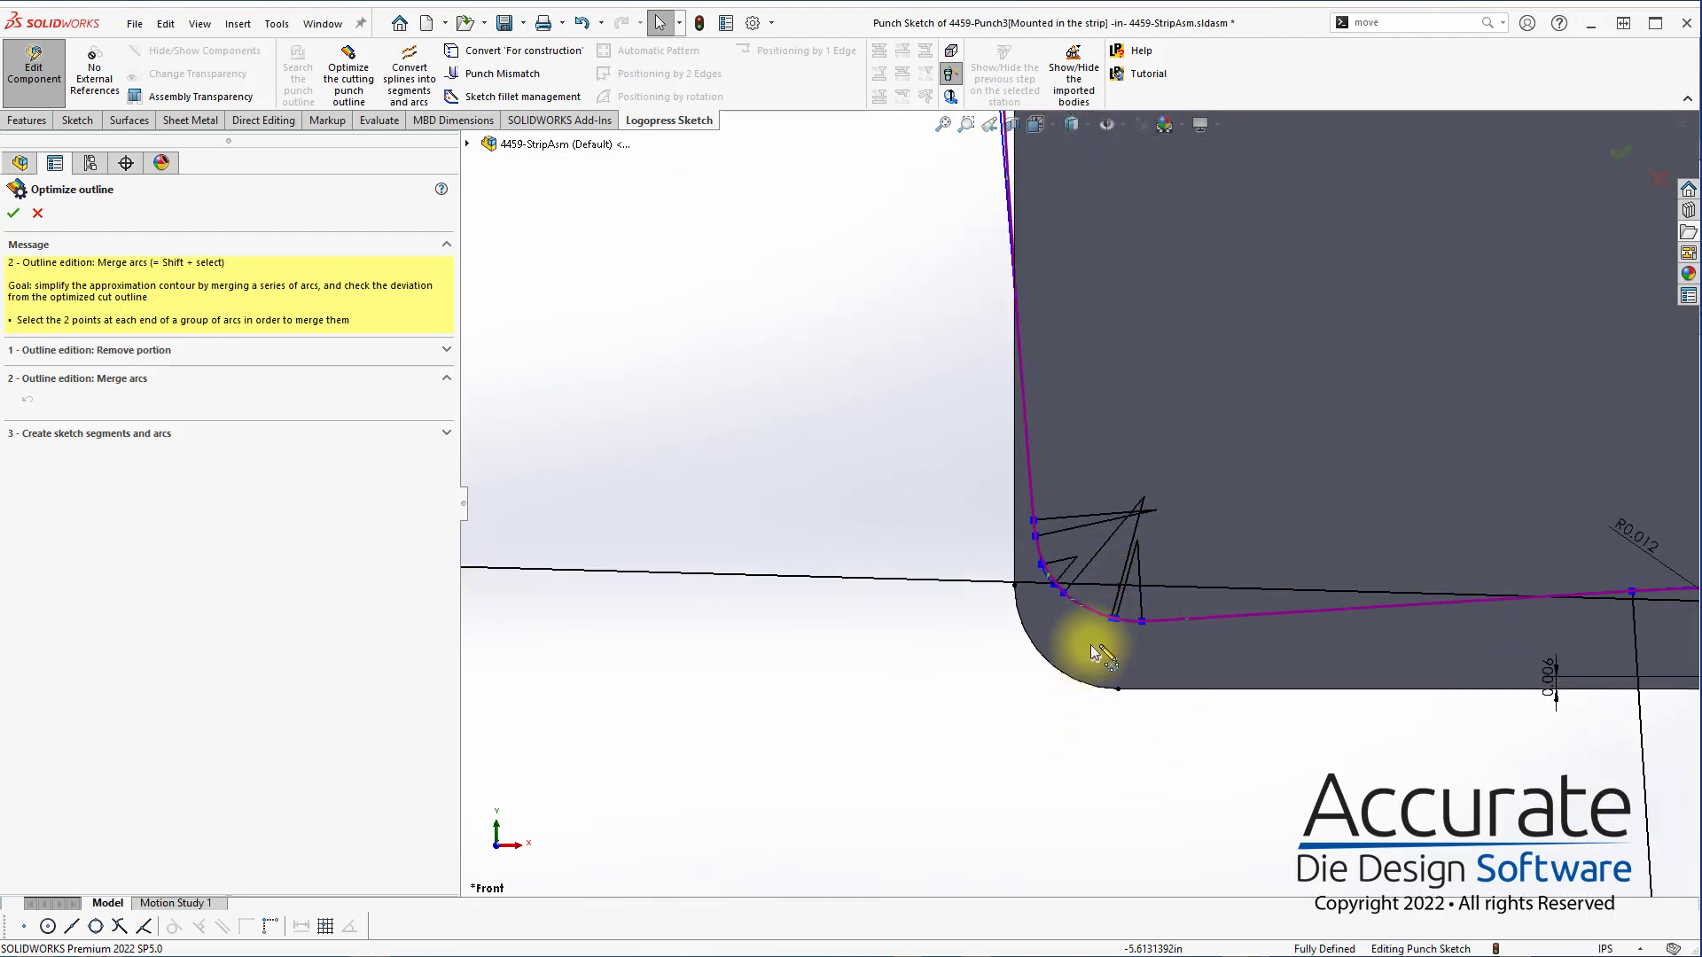
pyautogui.scroll(5, 1095, 630)
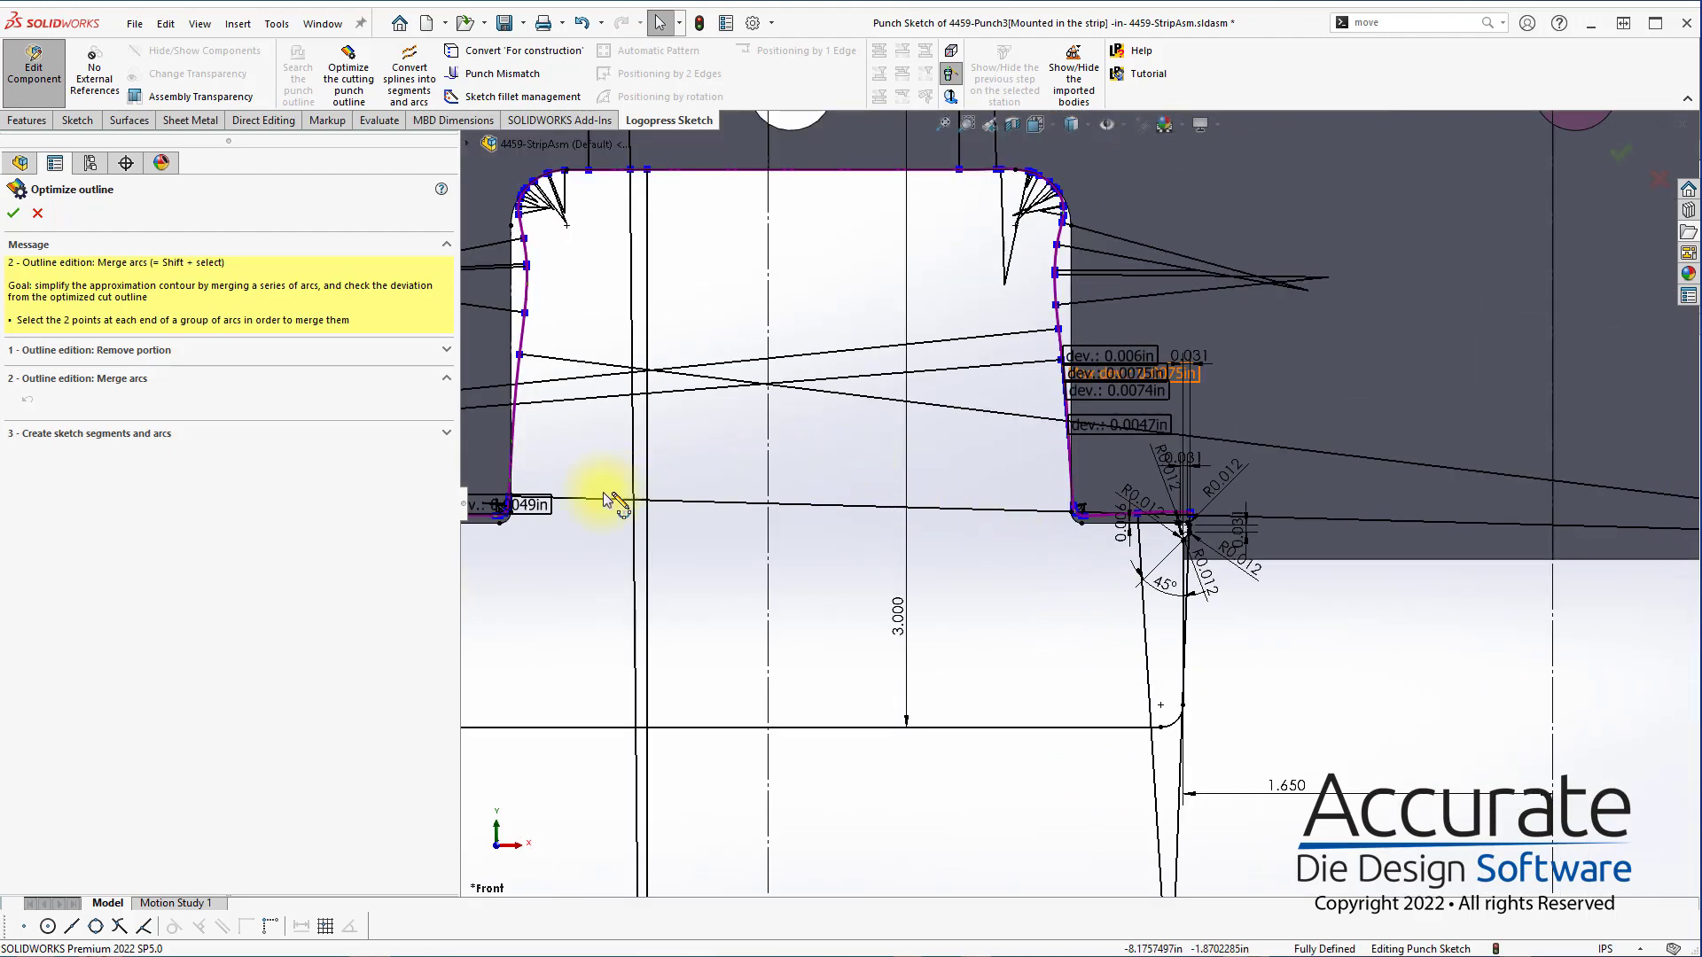
pyautogui.scroll(-4, 612, 502)
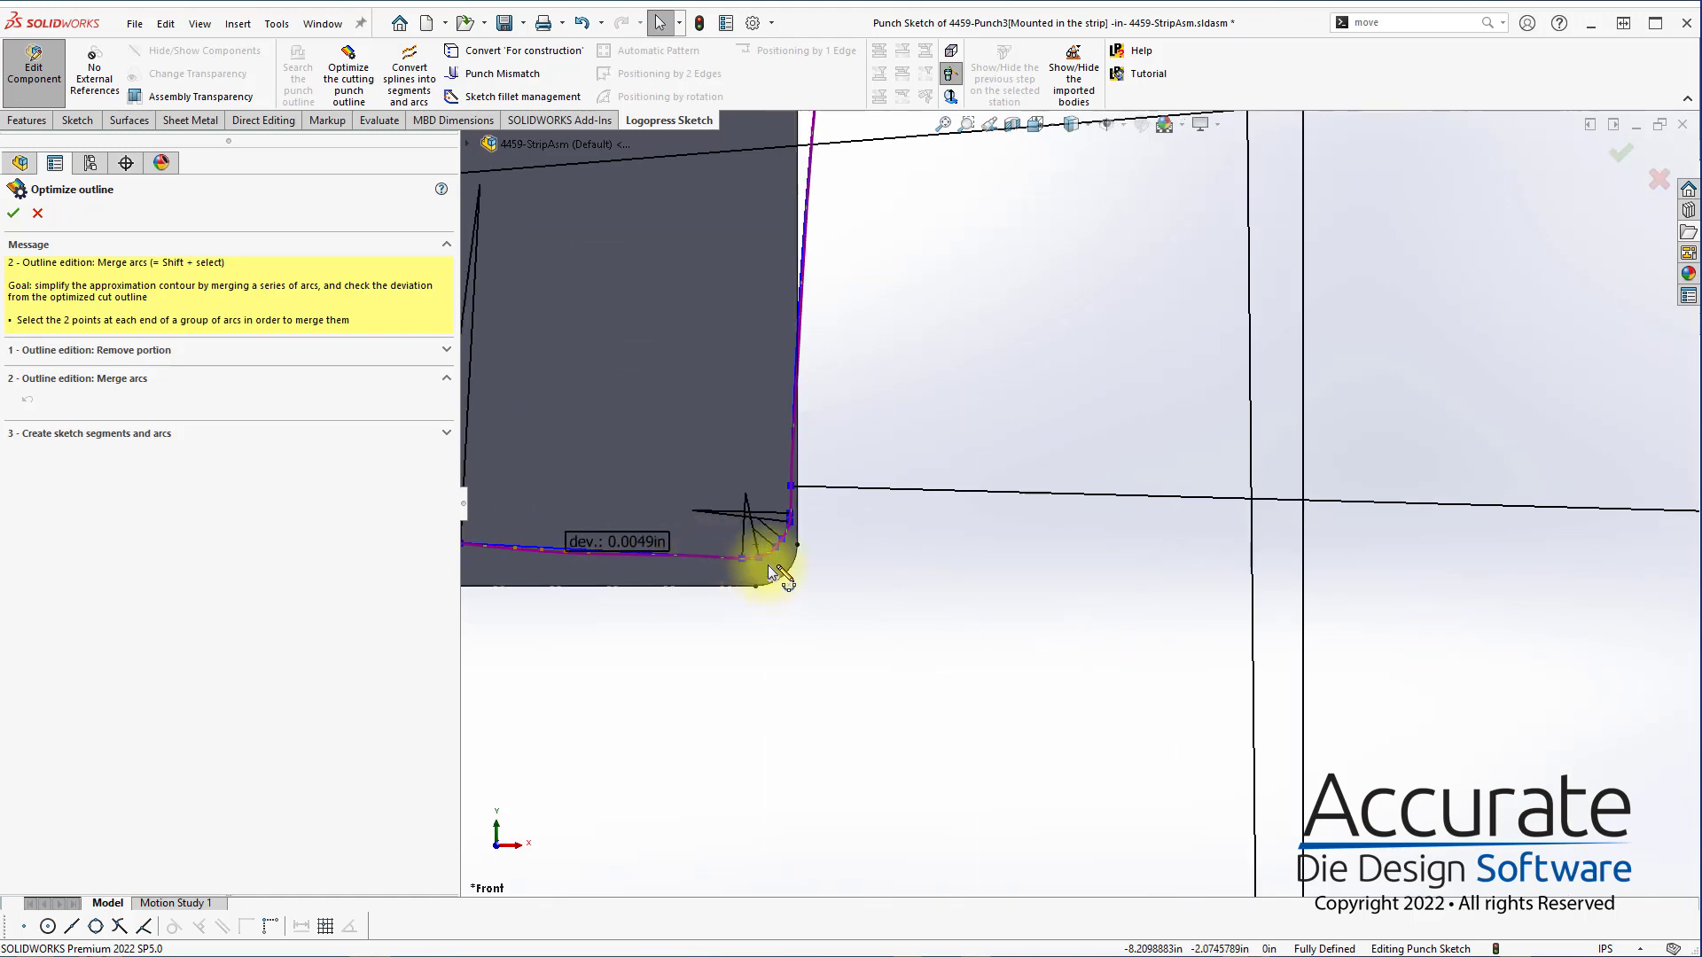
pyautogui.scroll(-2, 770, 570)
pyautogui.scroll(3, 878, 546)
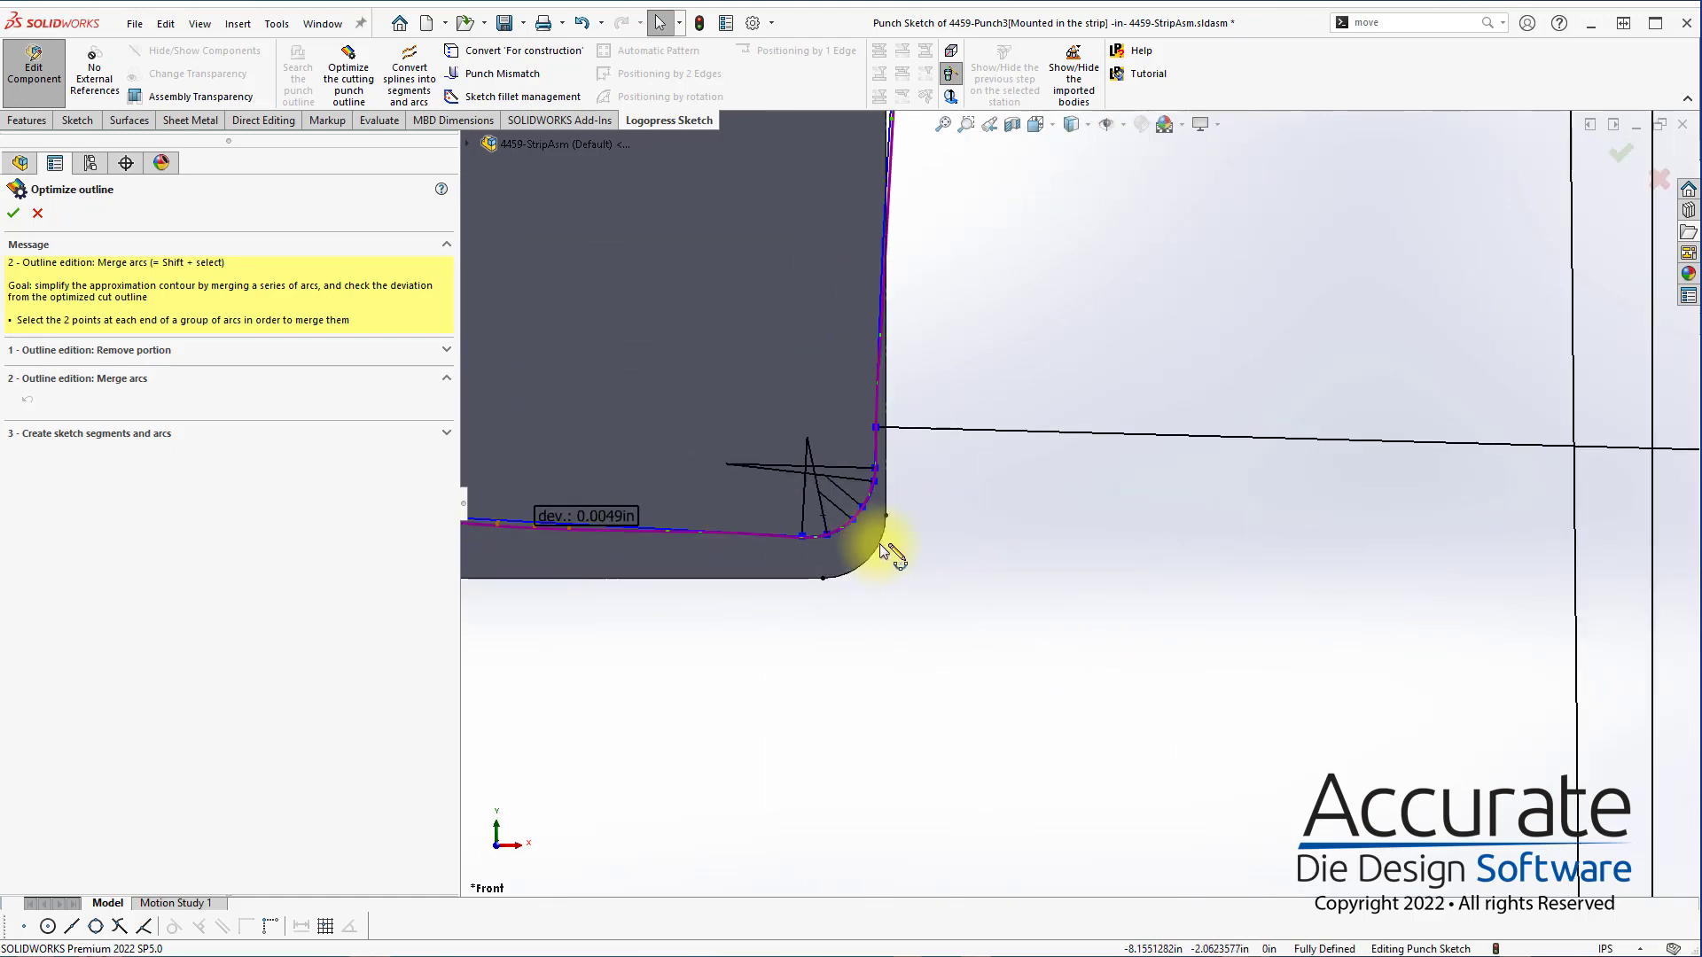
pyautogui.scroll(-3, 867, 507)
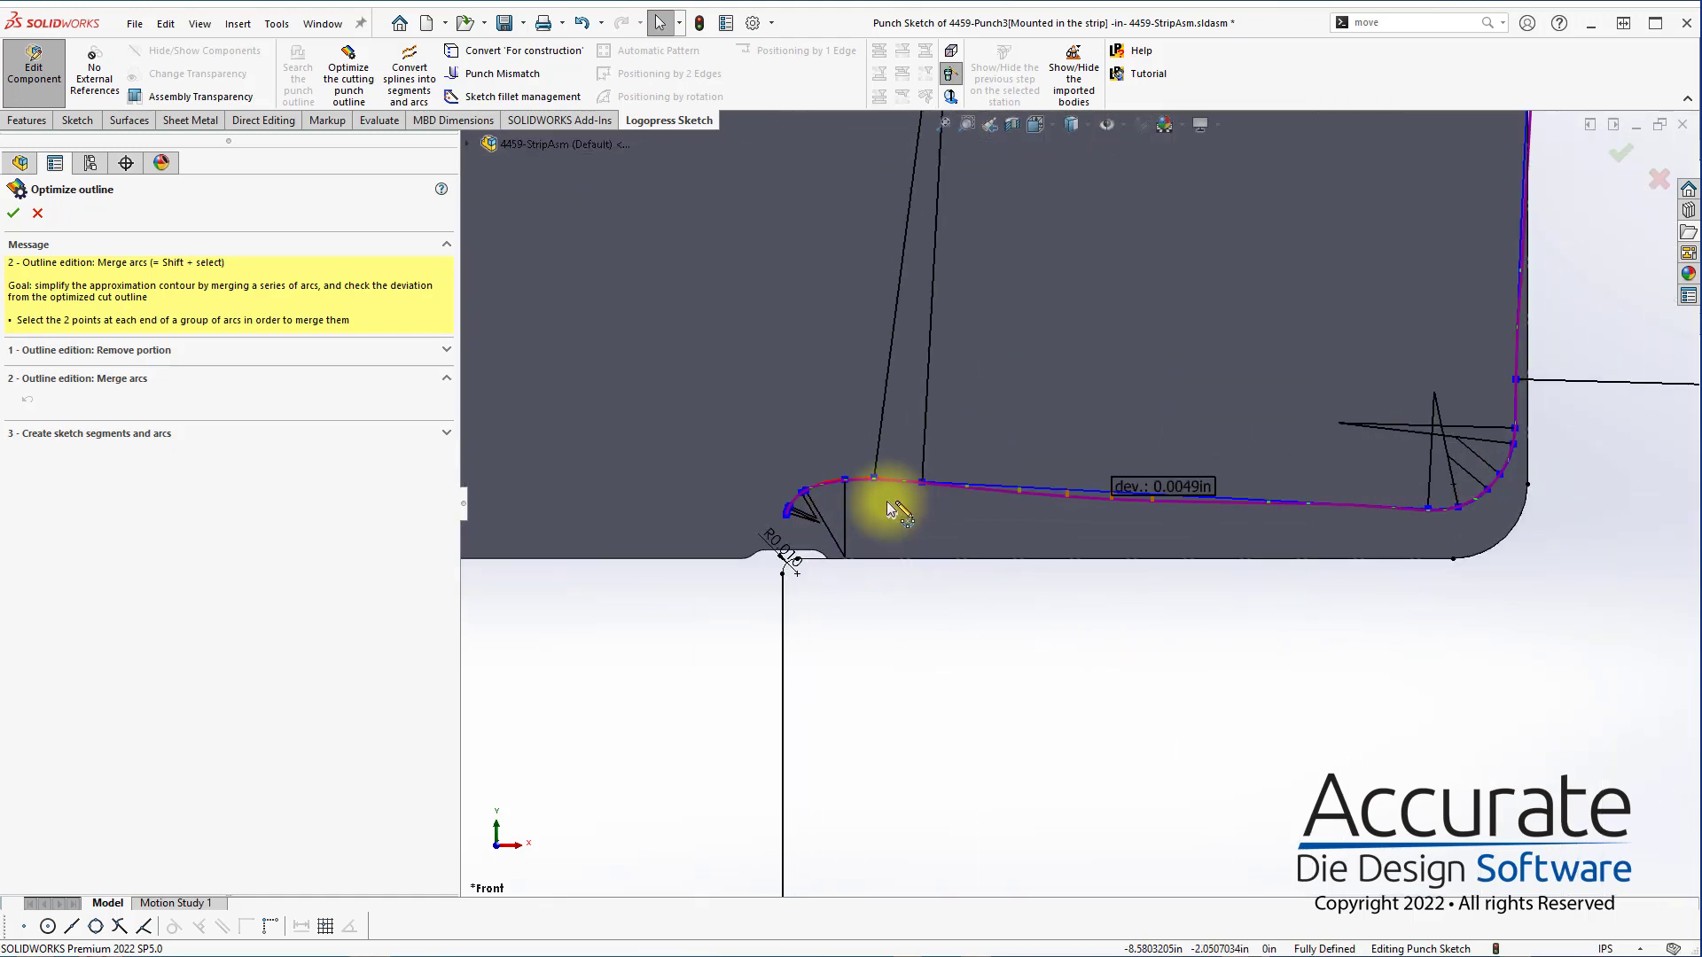
pyautogui.scroll(4, 975, 492)
pyautogui.scroll(-6, 1159, 380)
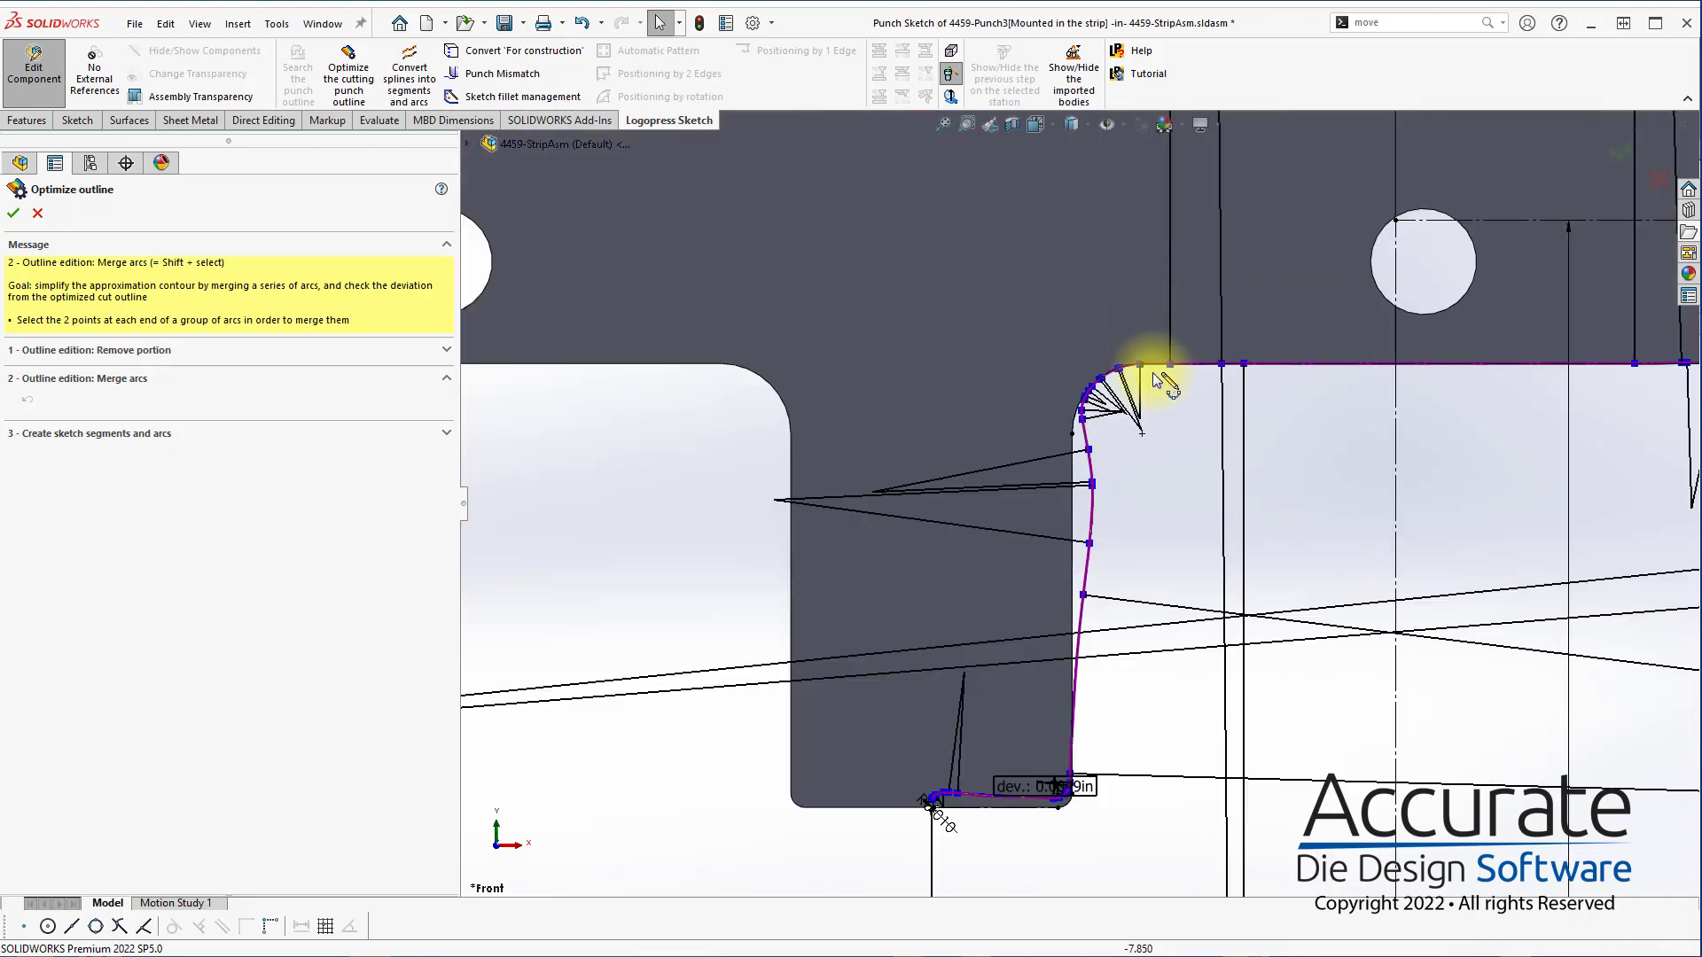
pyautogui.click(13, 215)
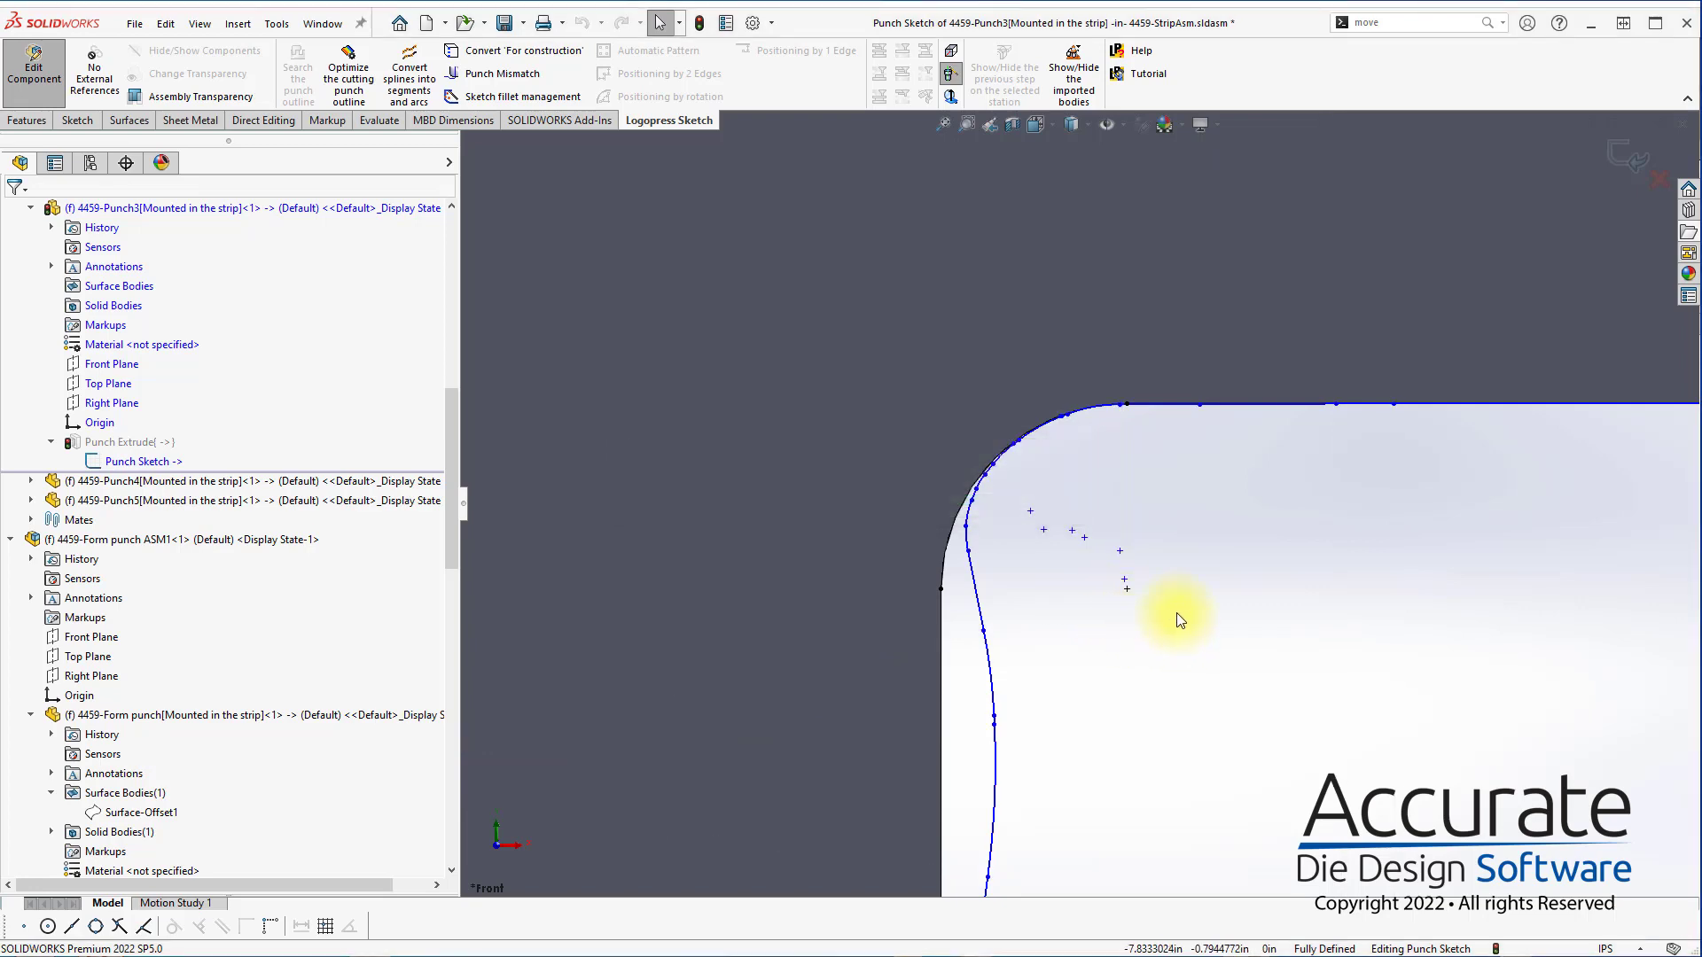
# Delete the short arcs and lines at the optimized outline's lower-left end, along with the old R0.010 fillet below them
pyautogui.scroll(5, 1177, 603)
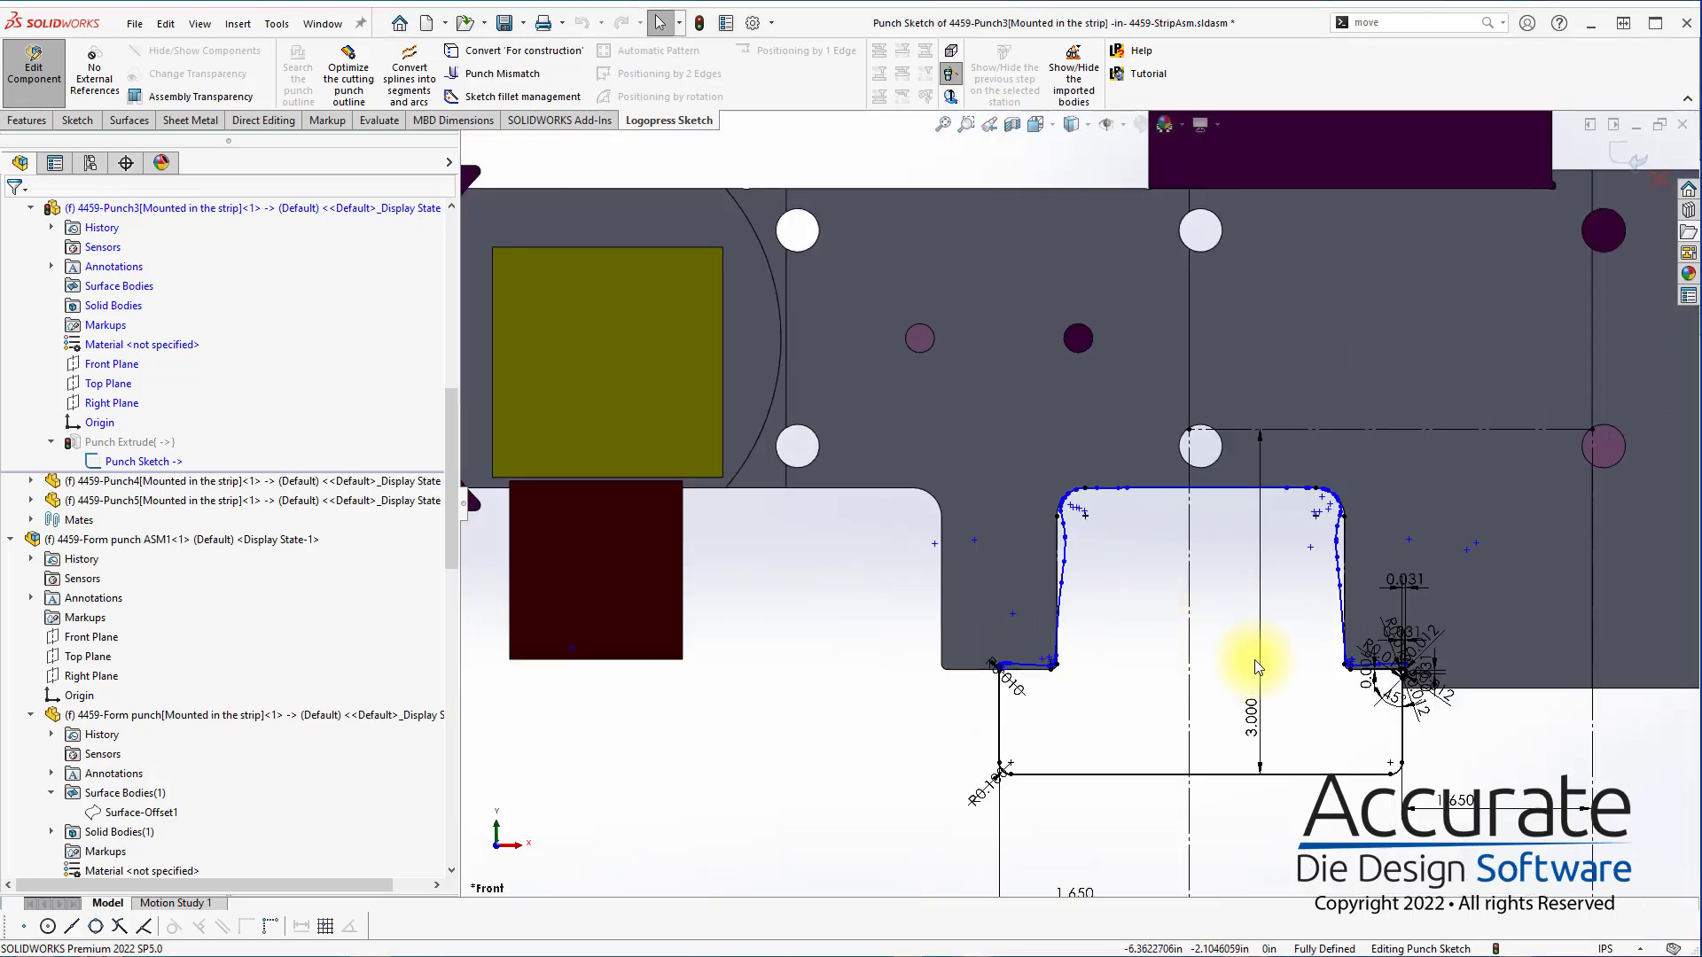
pyautogui.scroll(-6, 1046, 635)
pyautogui.scroll(-2, 907, 612)
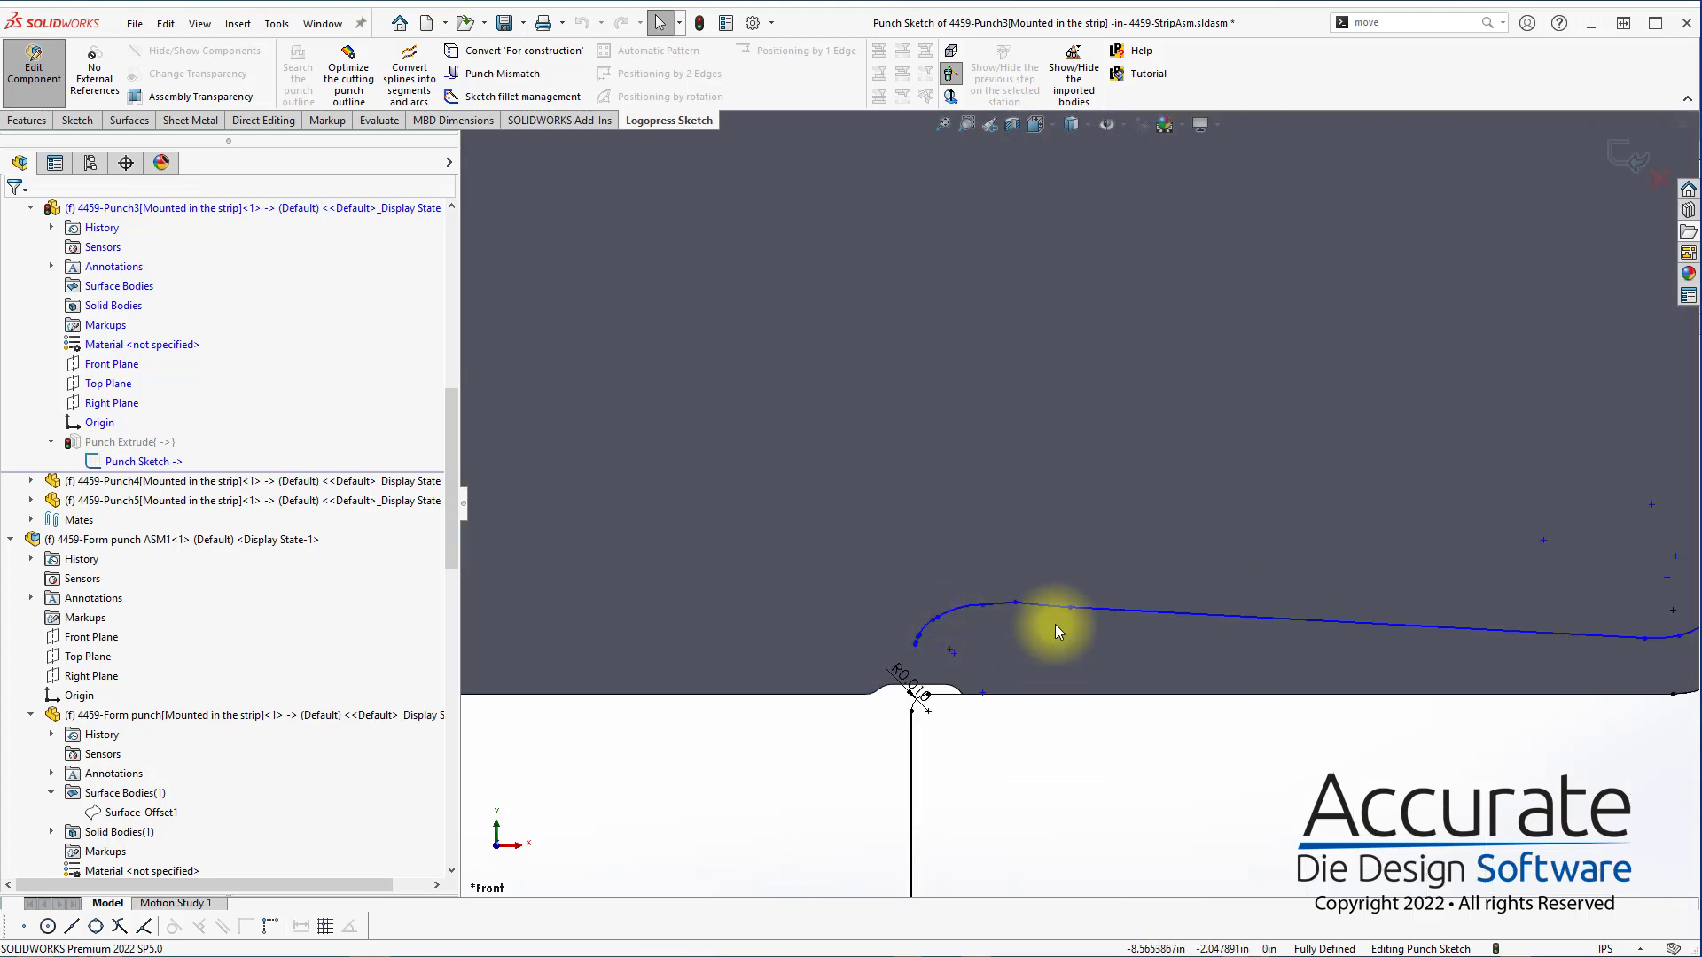
pyautogui.moveTo(781, 530); pyautogui.dragTo(1117, 714)
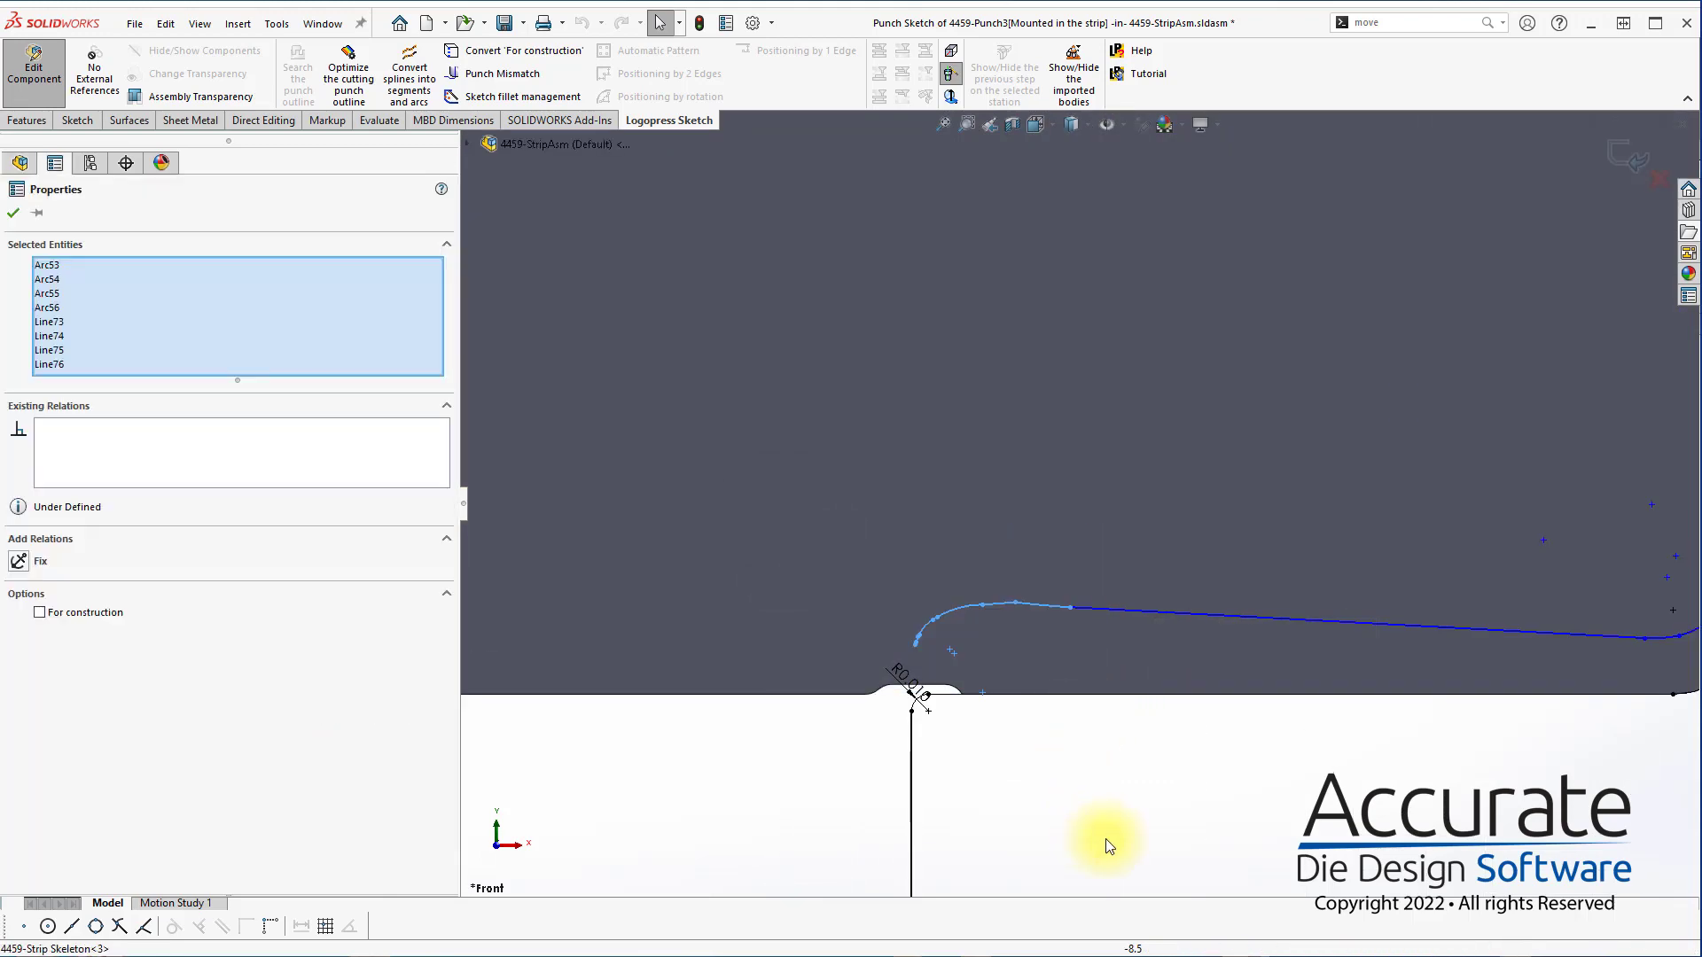
pyautogui.press('Delete')
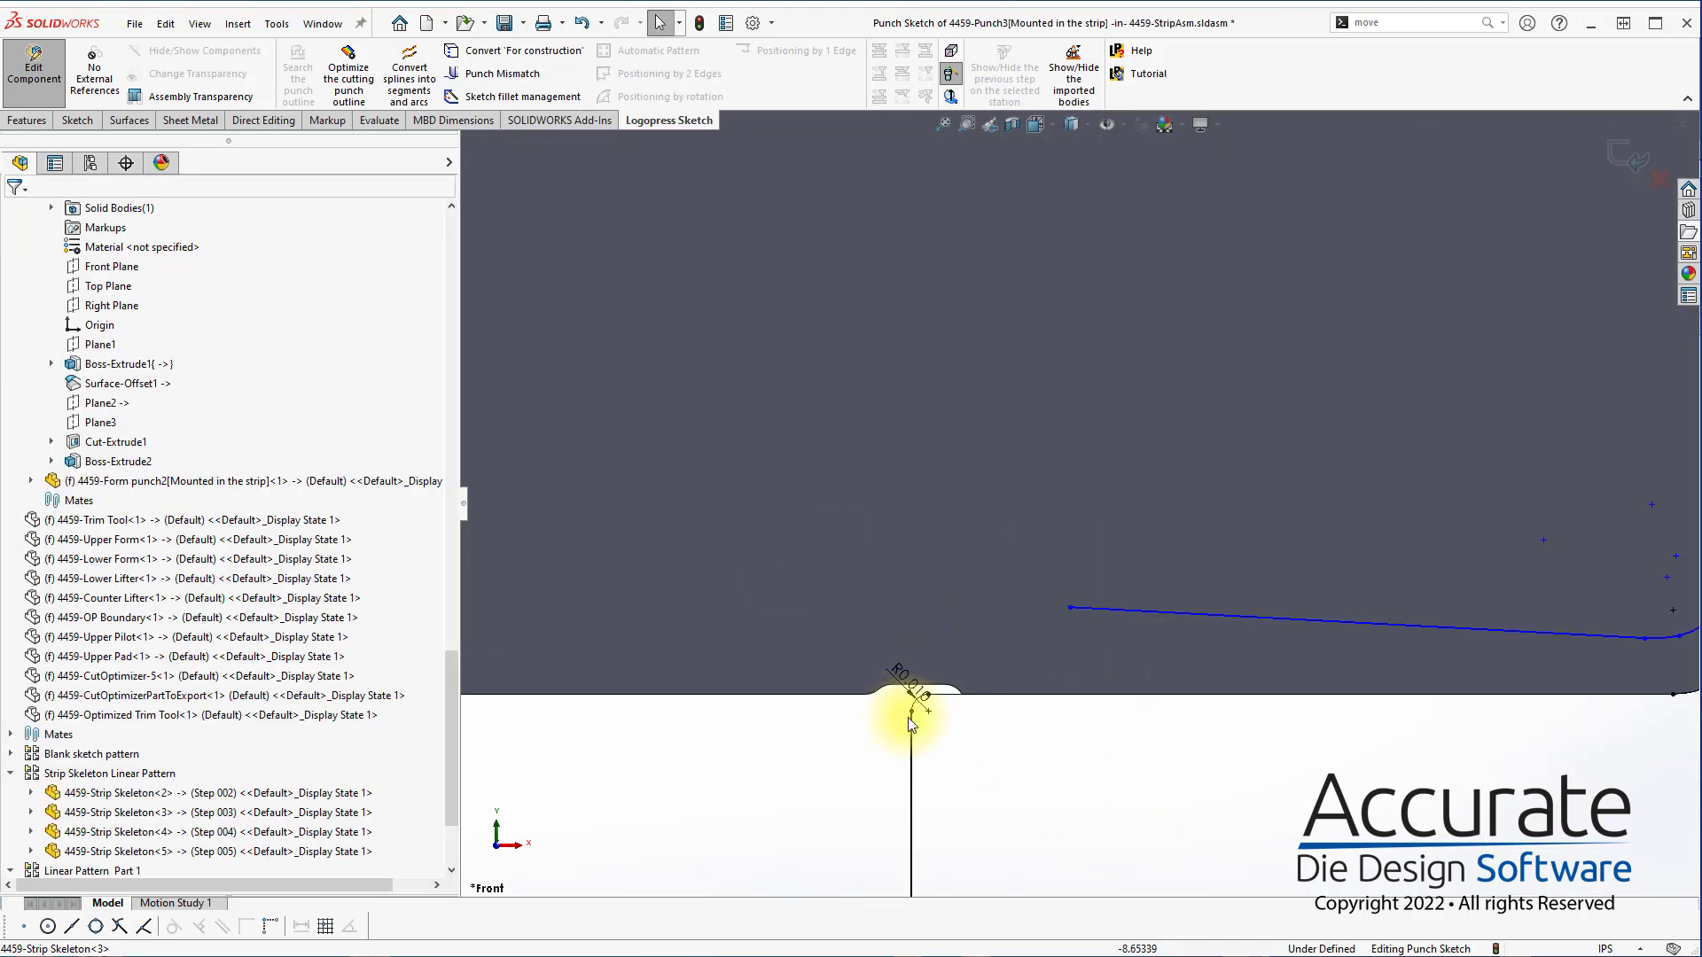
pyautogui.click(911, 695)
pyautogui.click(1019, 782)
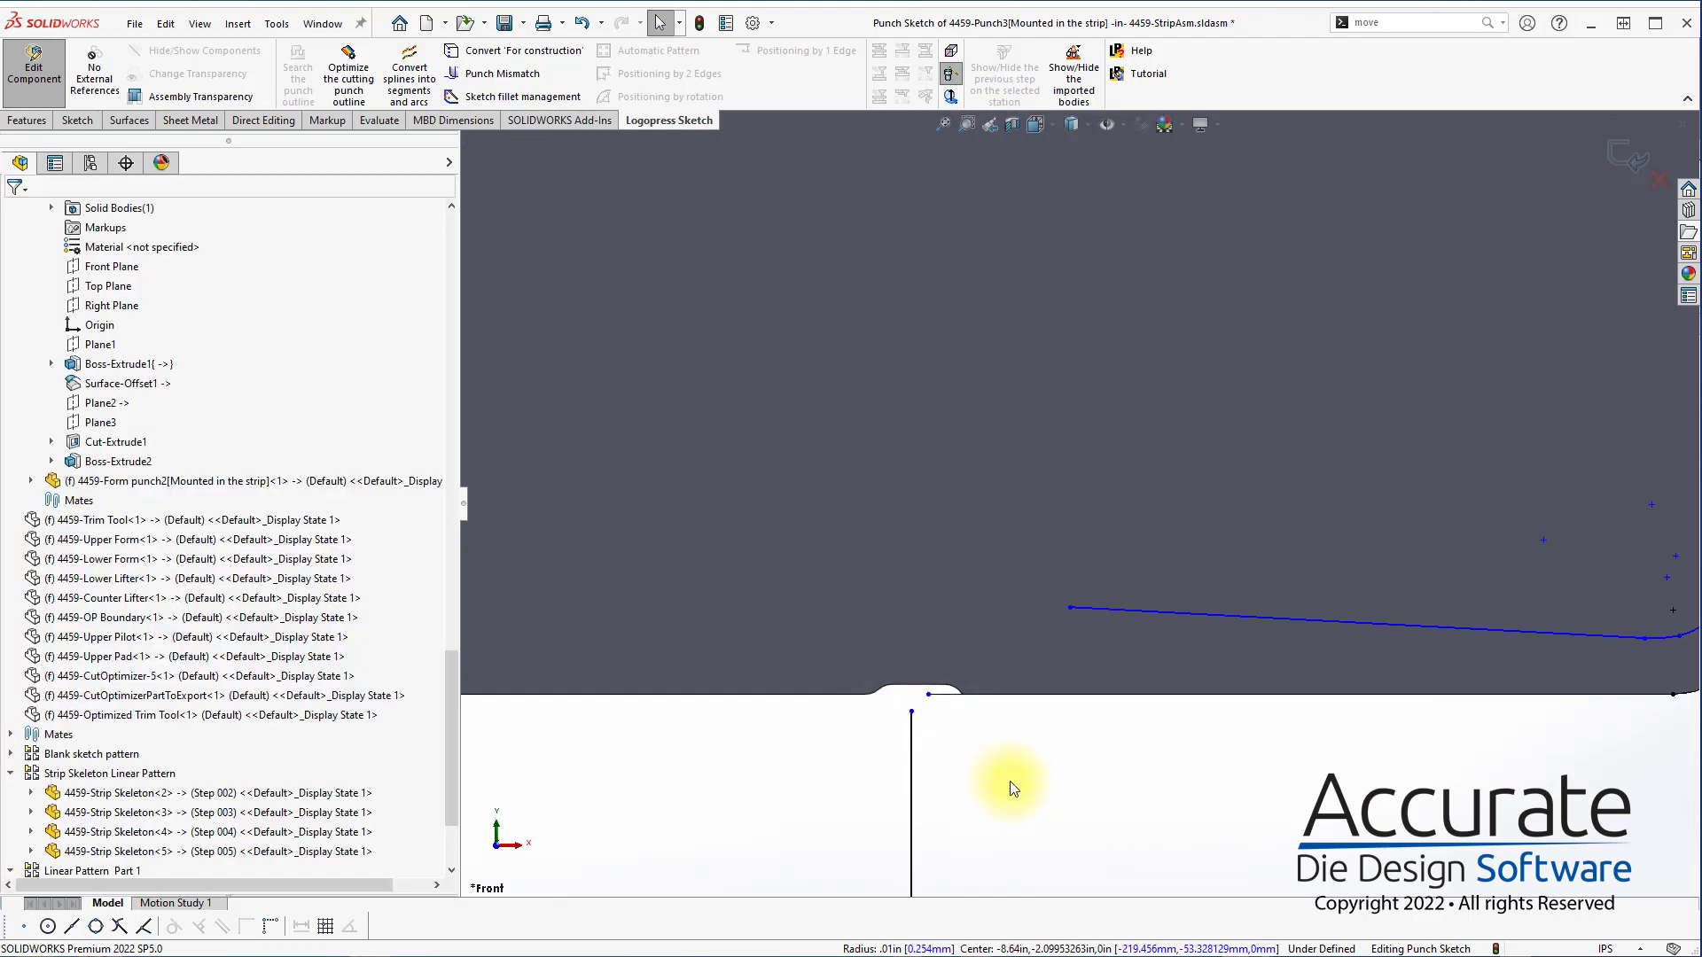
# Add a 0.01 in sketch fillet joining the left vertical punch edge to the end of the optimized outline
pyautogui.scroll(3, 1063, 771)
pyautogui.press('s')
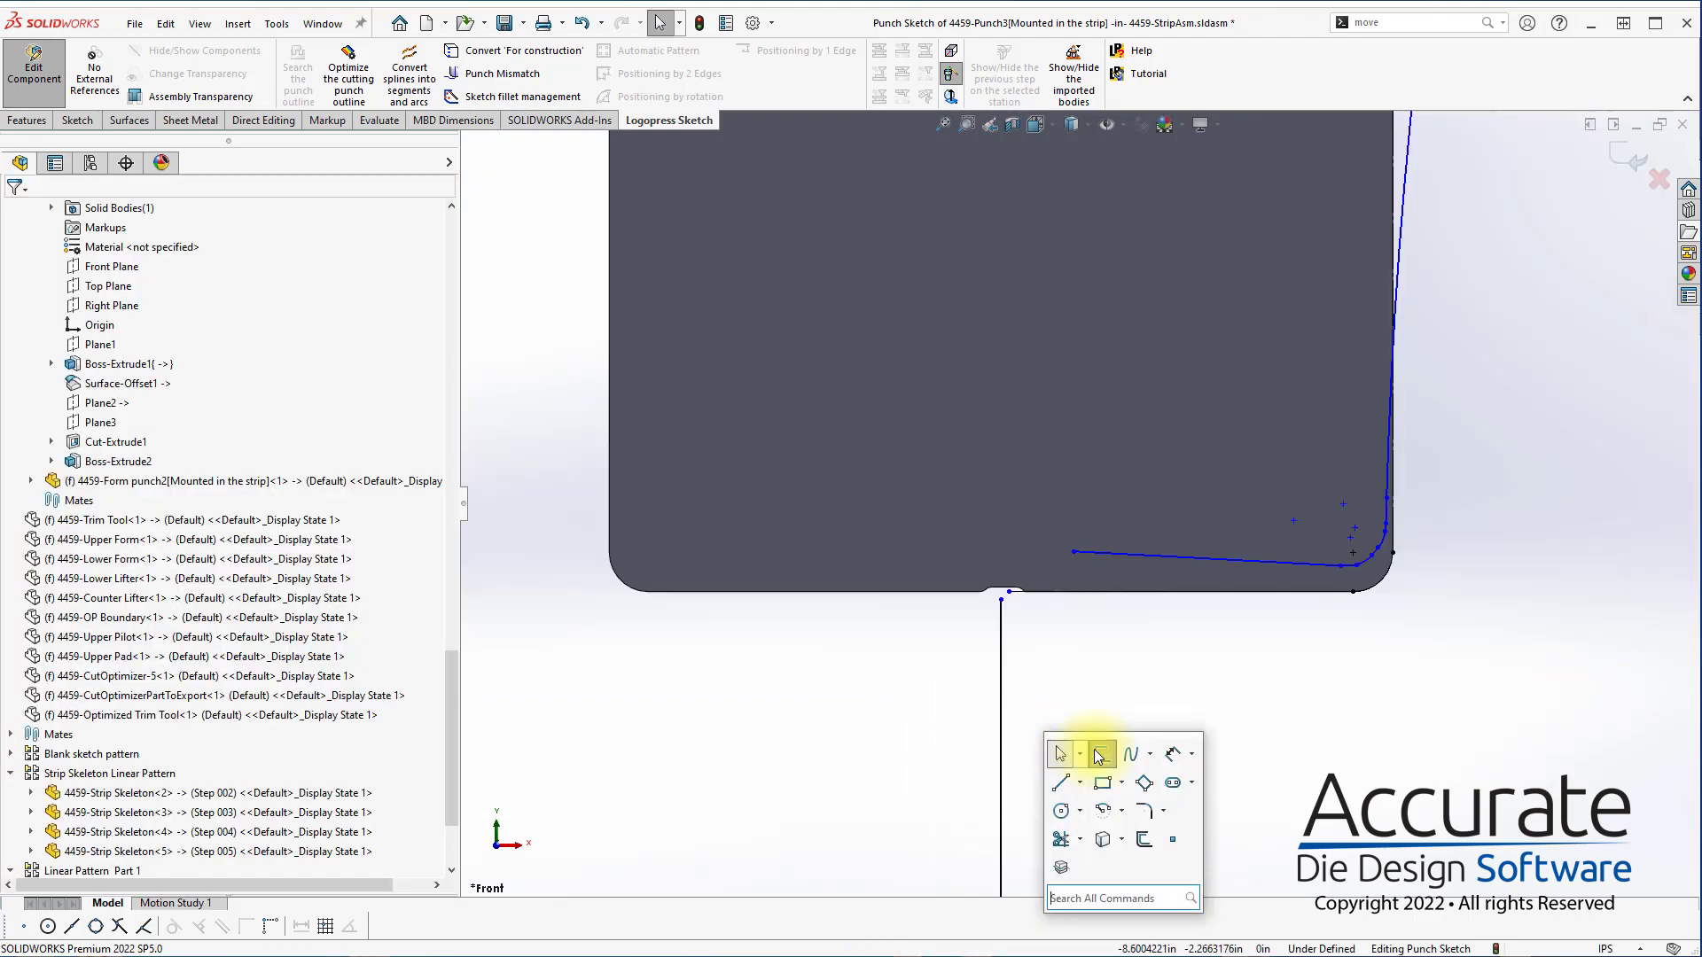
pyautogui.click(1144, 810)
pyautogui.write('.')
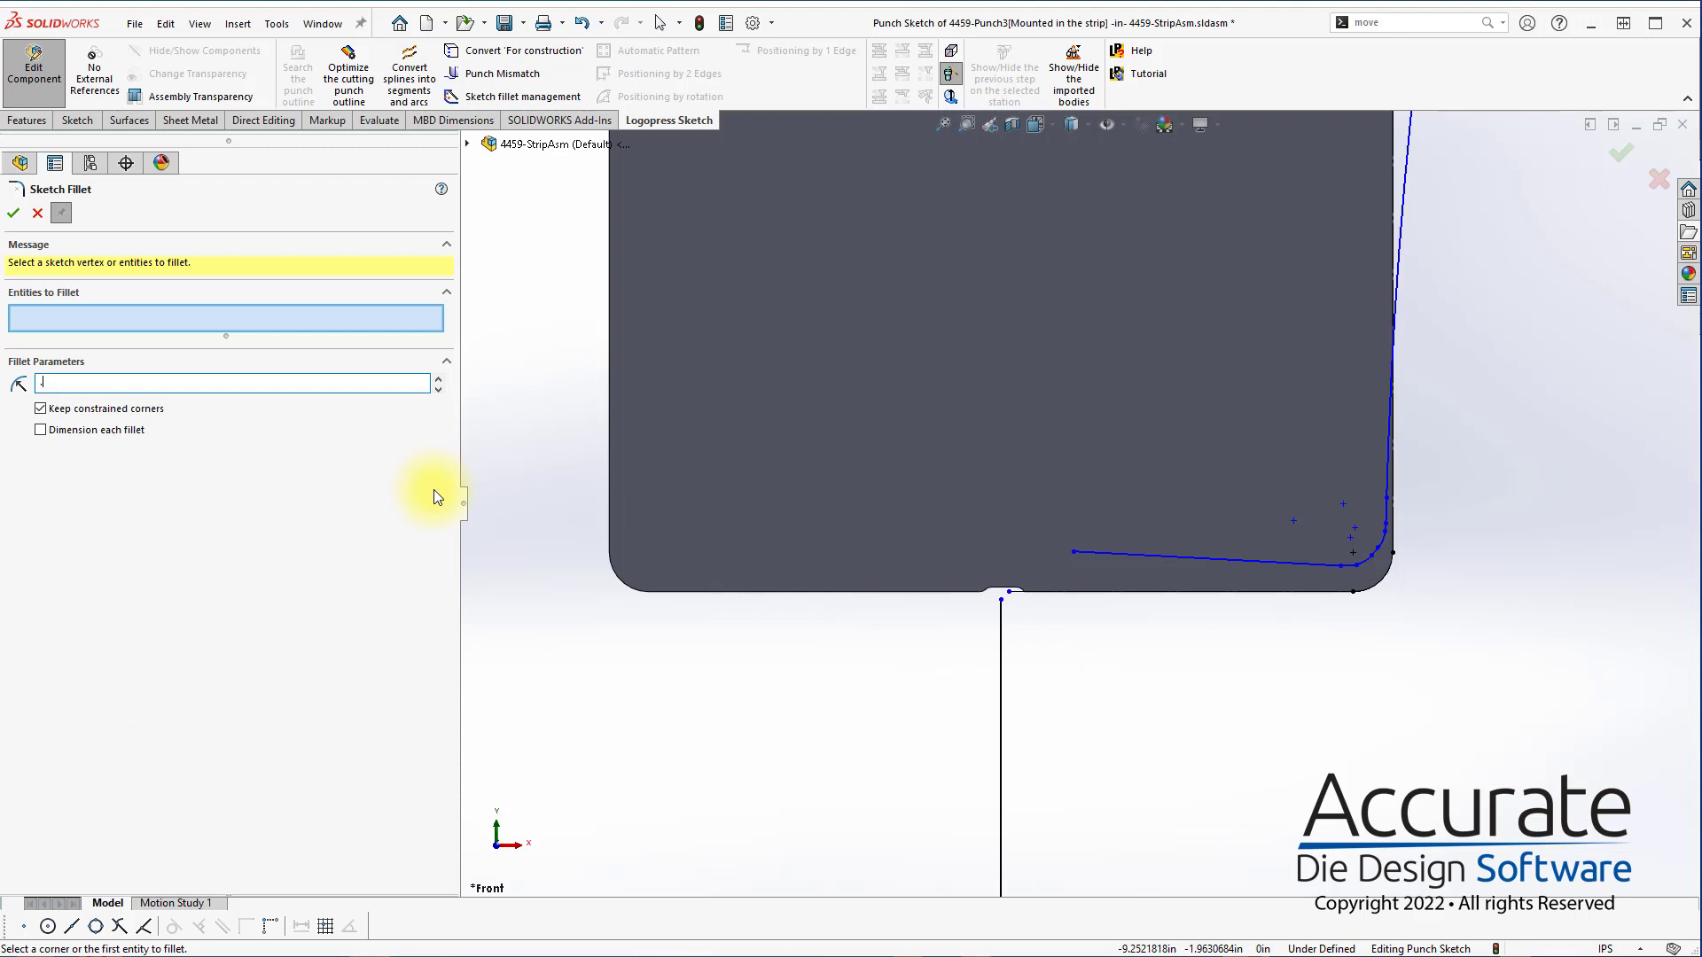
pyautogui.write('01')
pyautogui.press('Return')
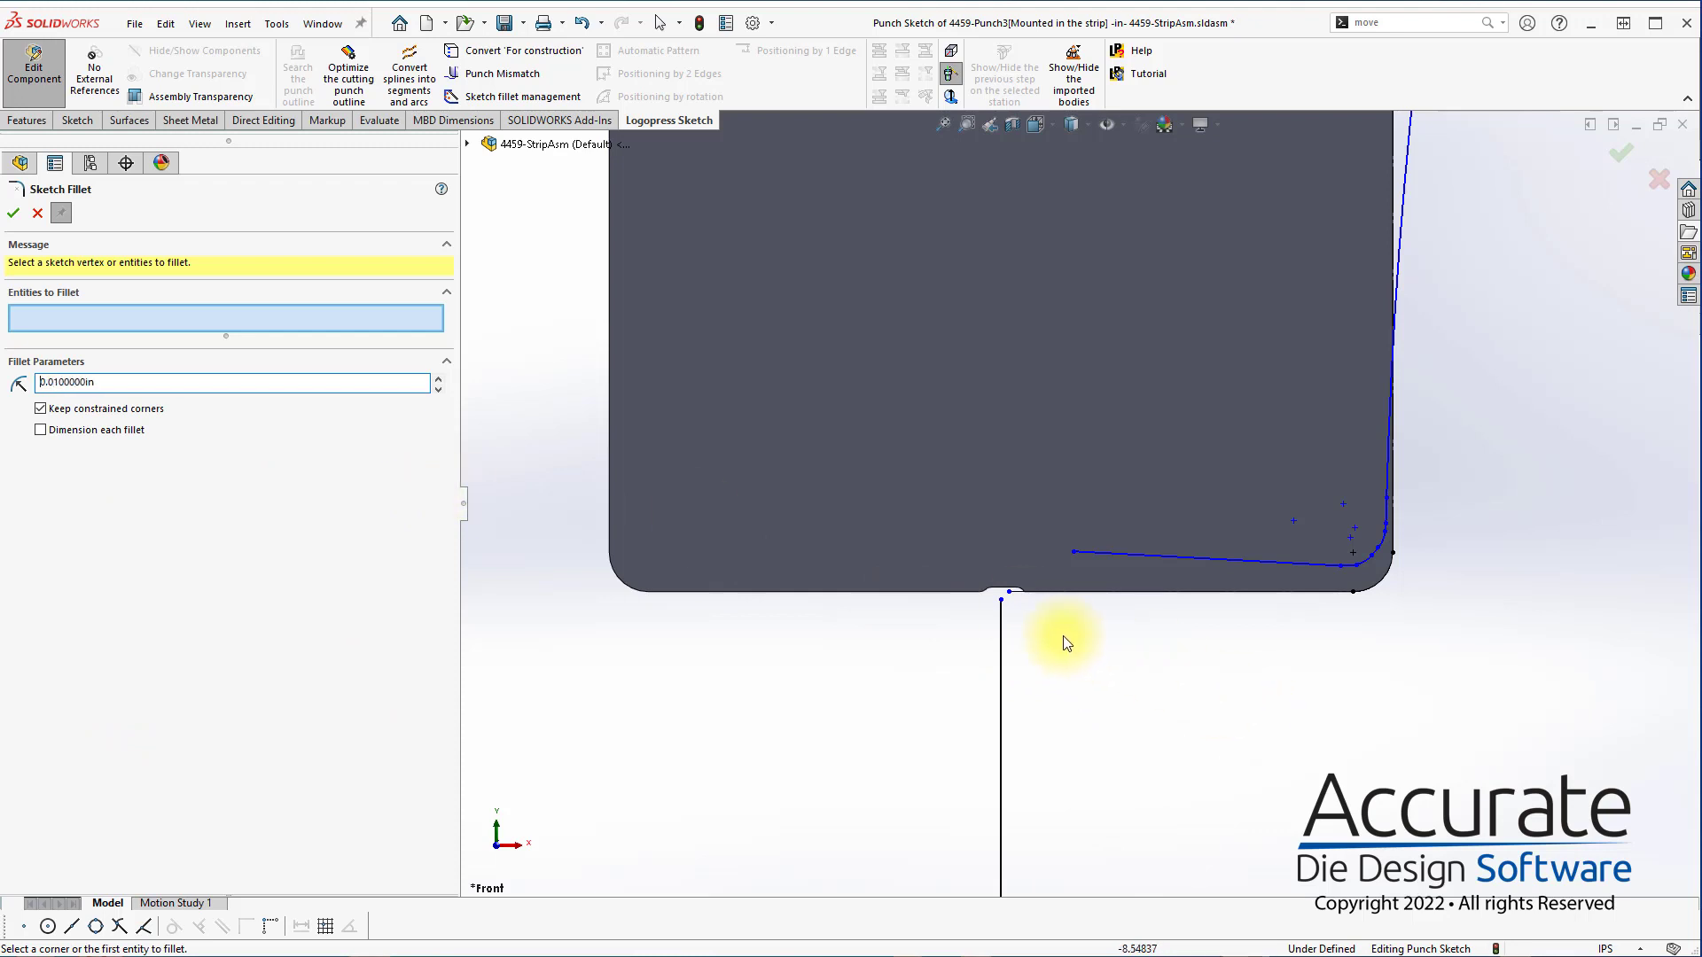
pyautogui.click(1095, 551)
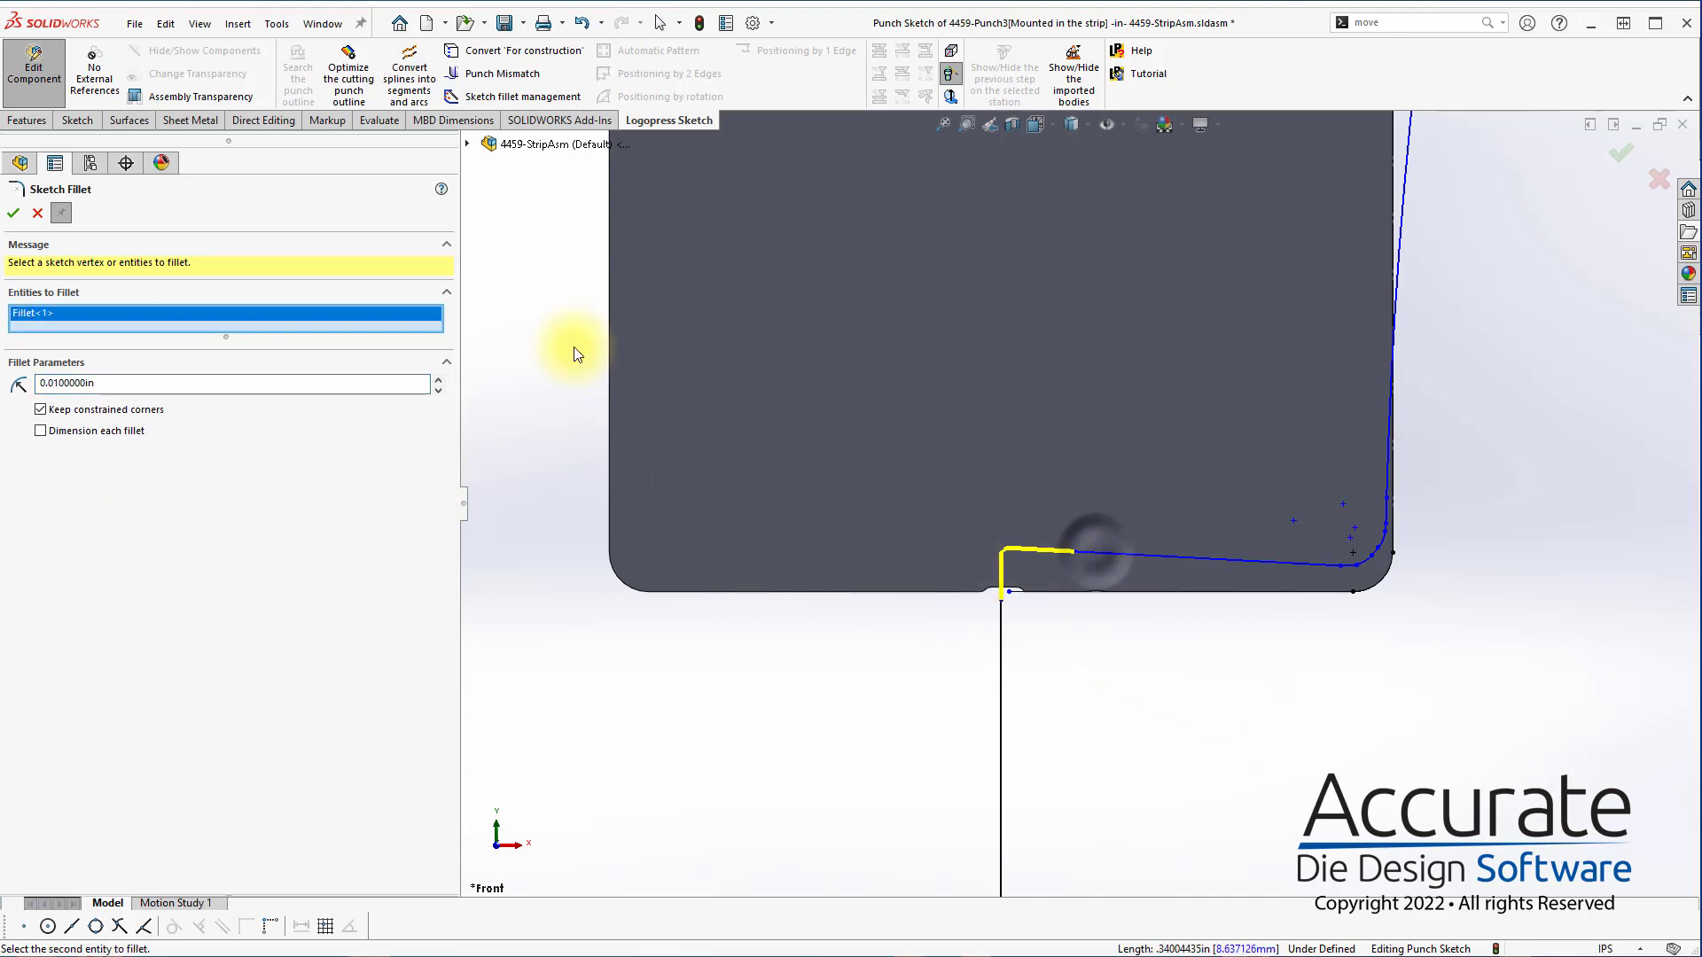
pyautogui.click(12, 212)
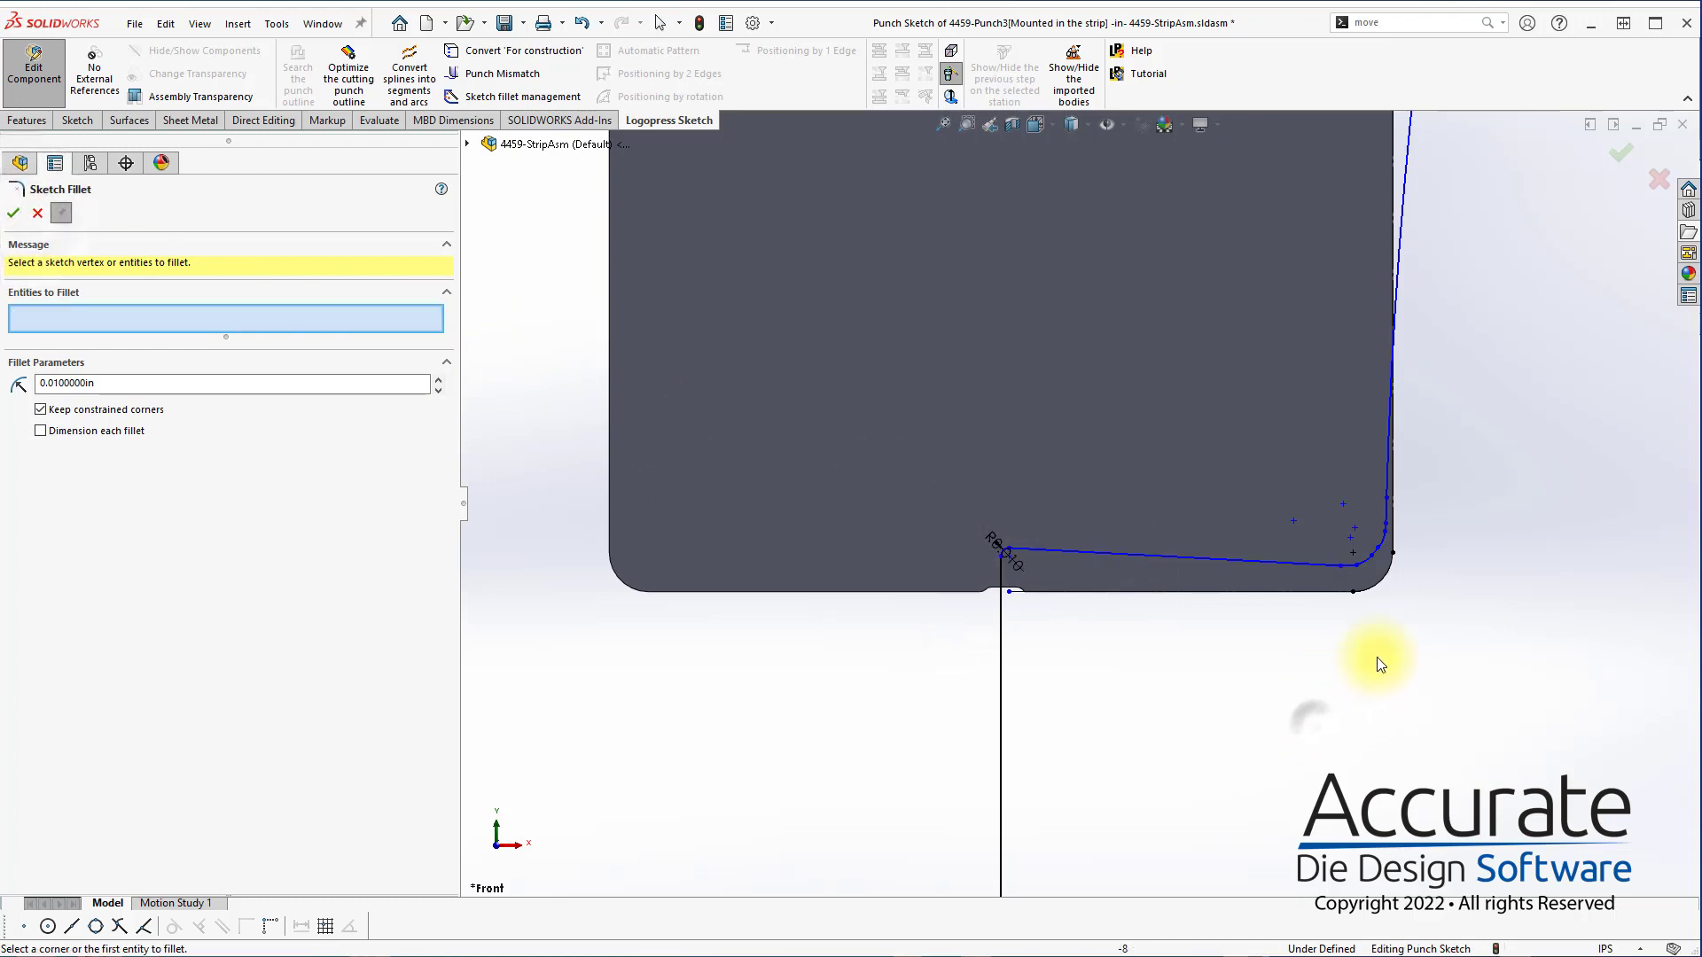
# Leave the fillet command and delete the old punch mismatch geometry and its dimensions at the punch's right shoulder
pyautogui.press('f')
pyautogui.scroll(10, 1464, 562)
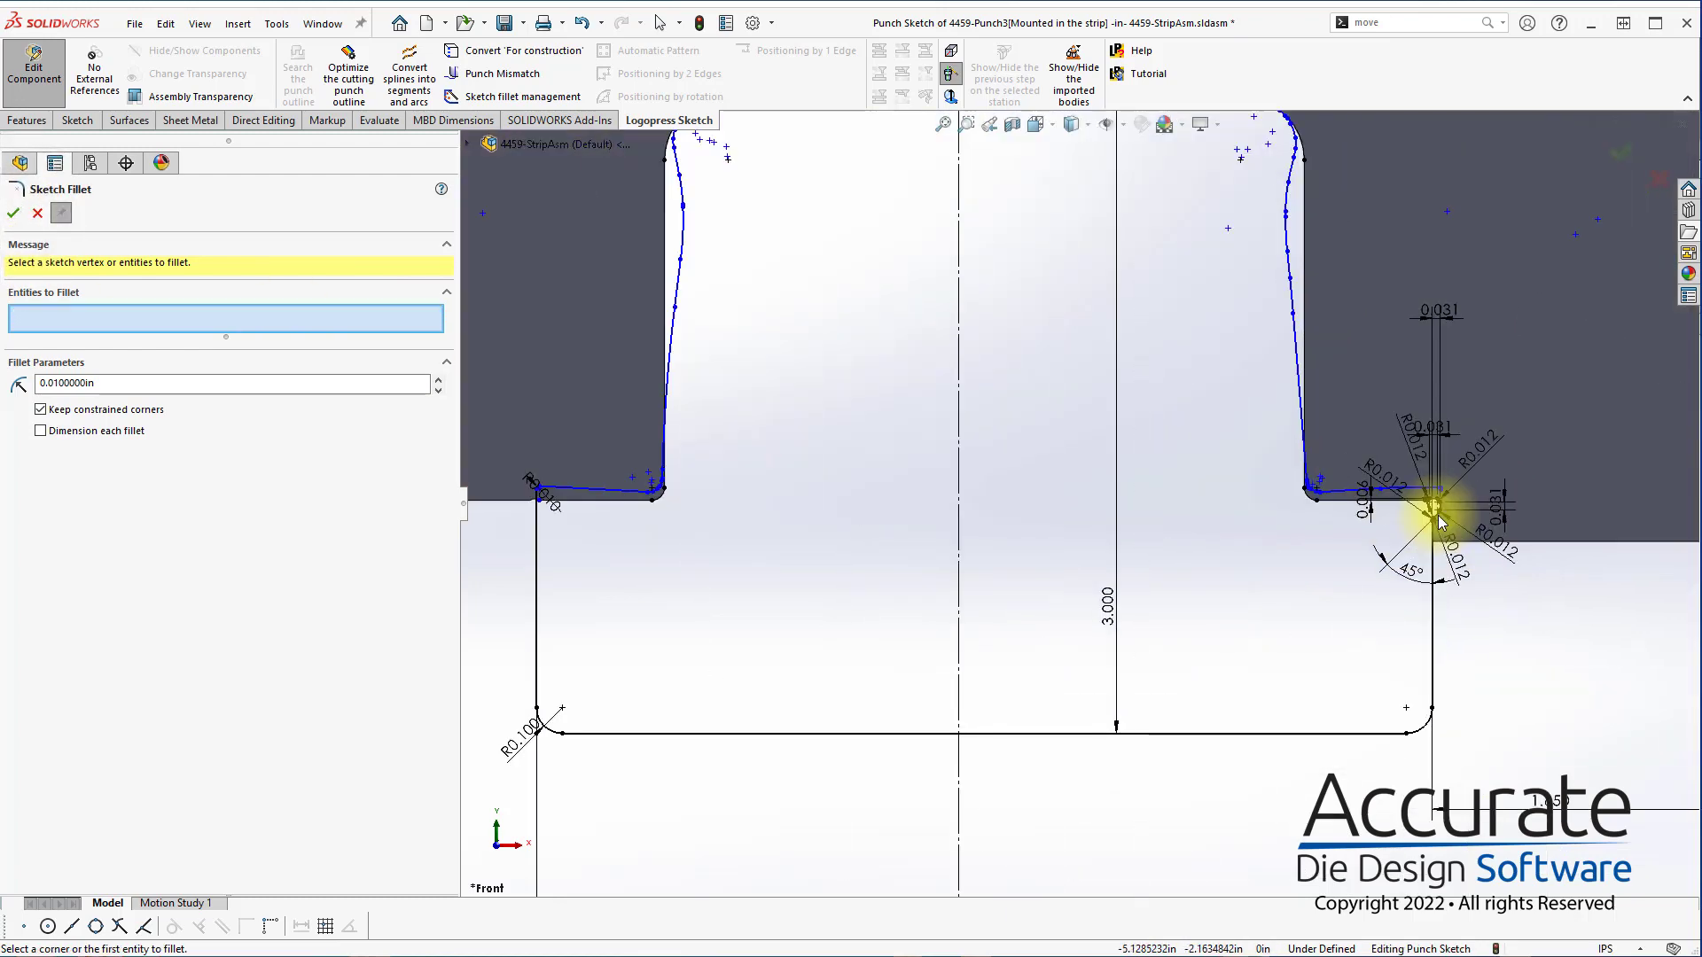
pyautogui.scroll(-2, 1426, 511)
pyautogui.moveTo(1398, 437)
pyautogui.mouseDown()
pyautogui.moveTo(1200, 561)
pyautogui.moveTo(1395, 468)
pyautogui.mouseUp()
pyautogui.press('Escape')
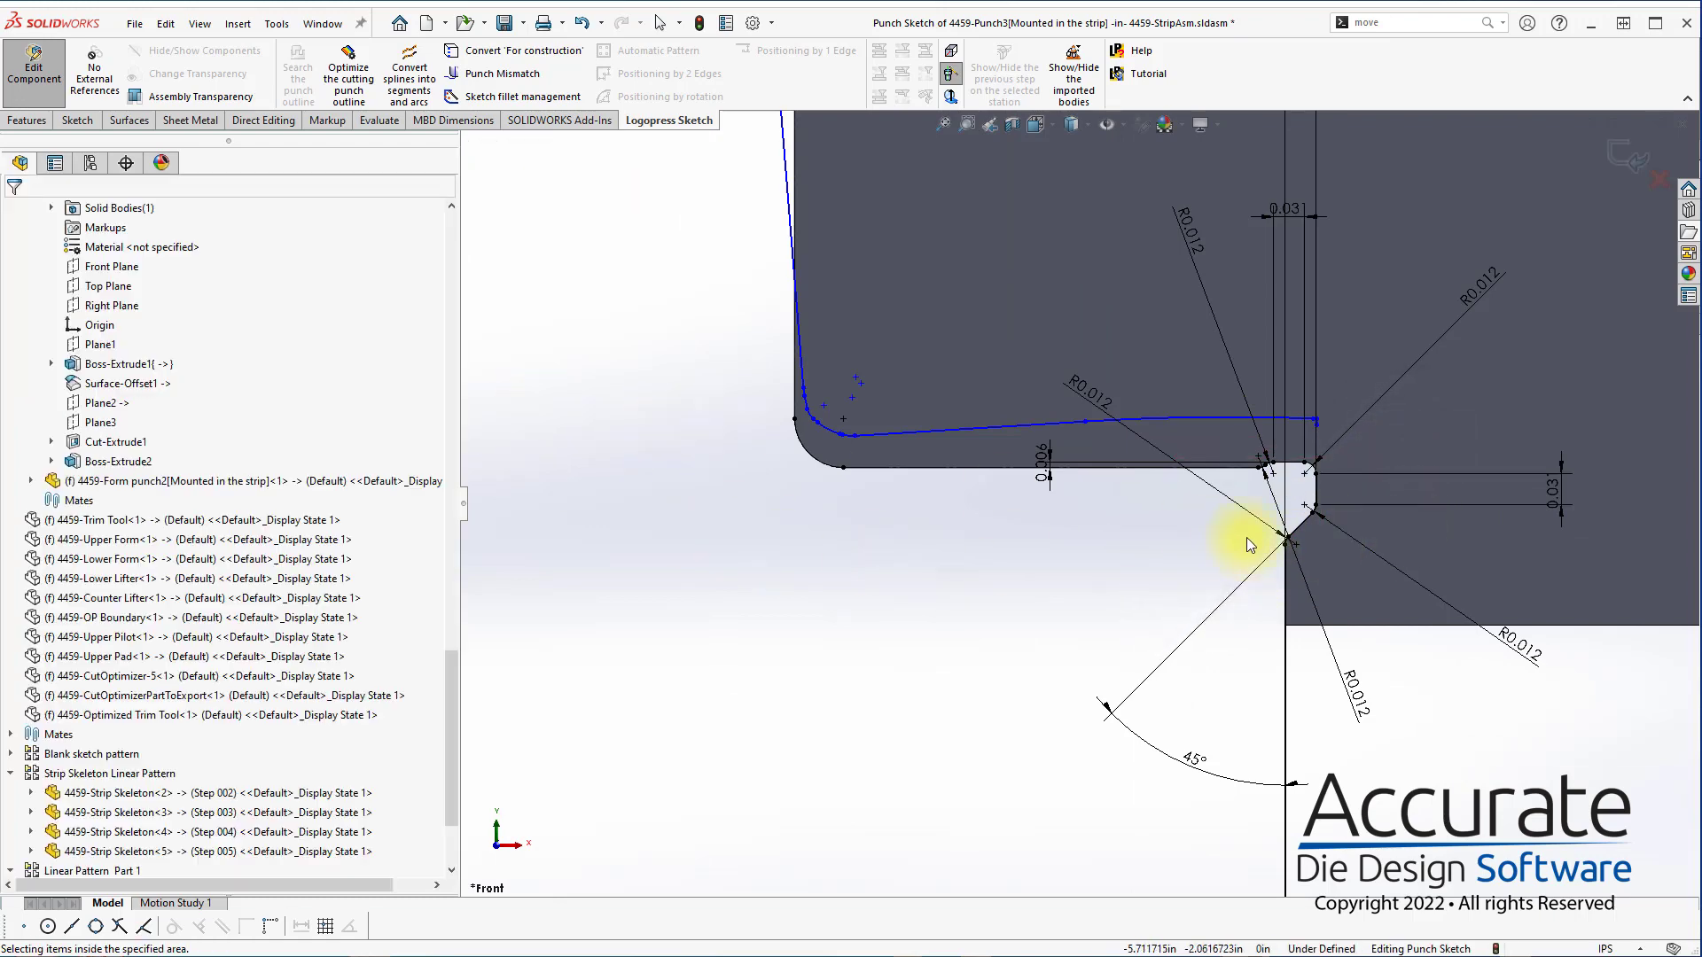
pyautogui.moveTo(1201, 558); pyautogui.dragTo(1381, 453)
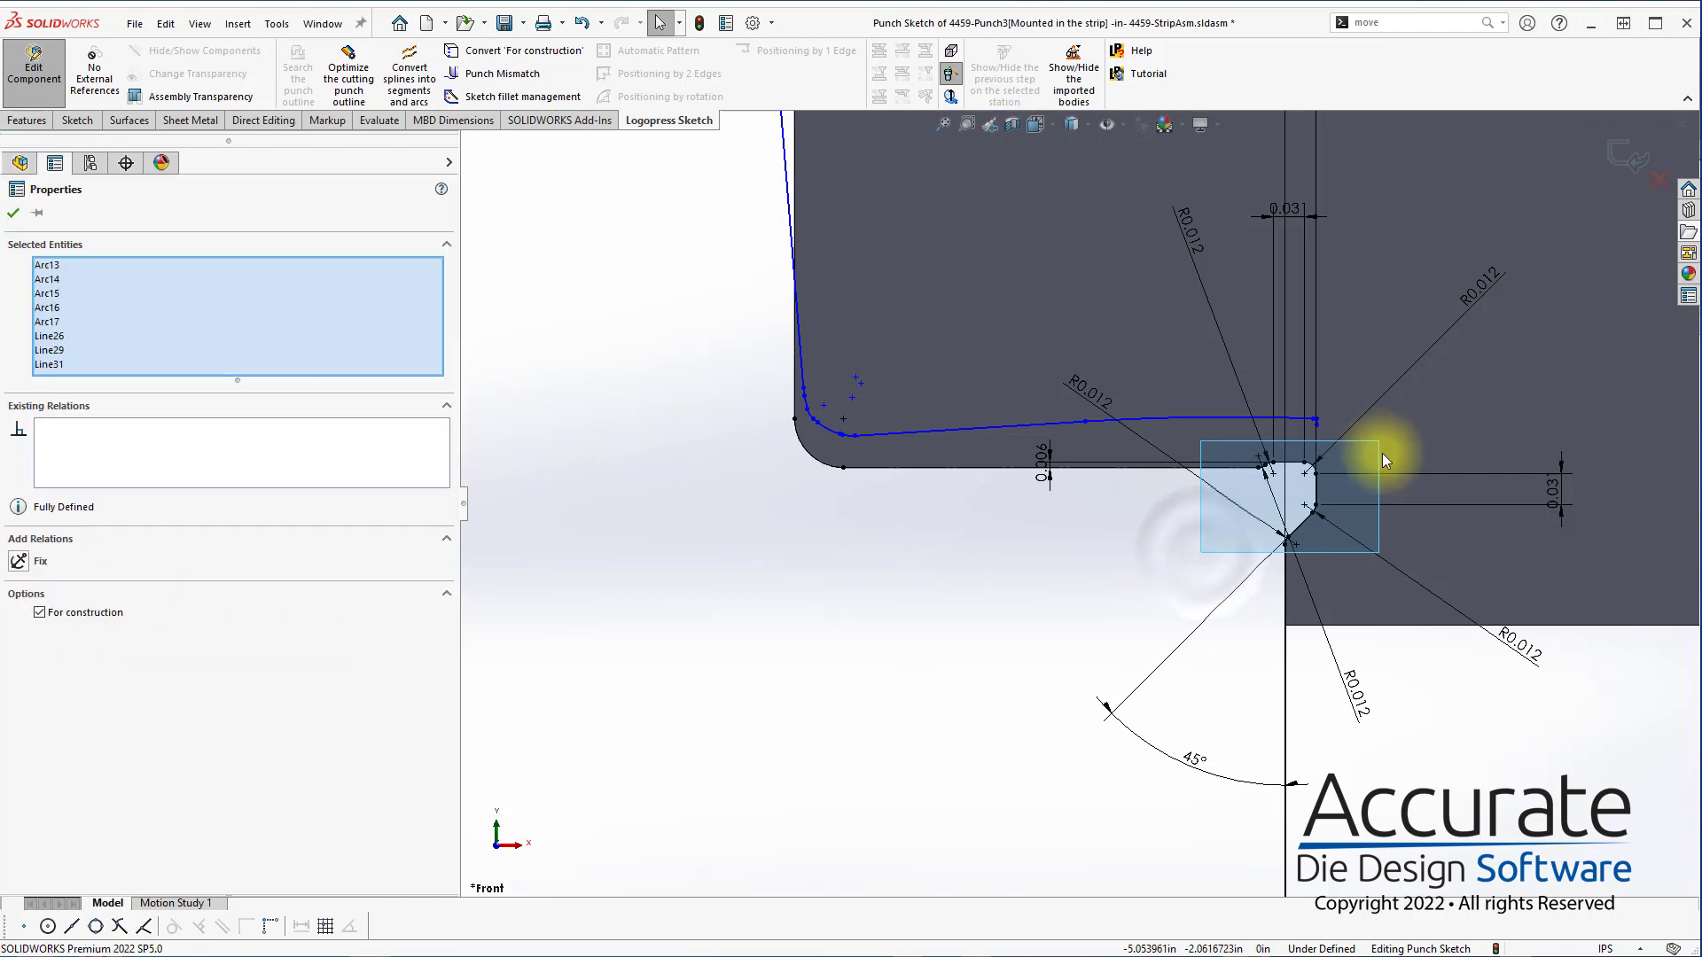
pyautogui.click(1055, 694)
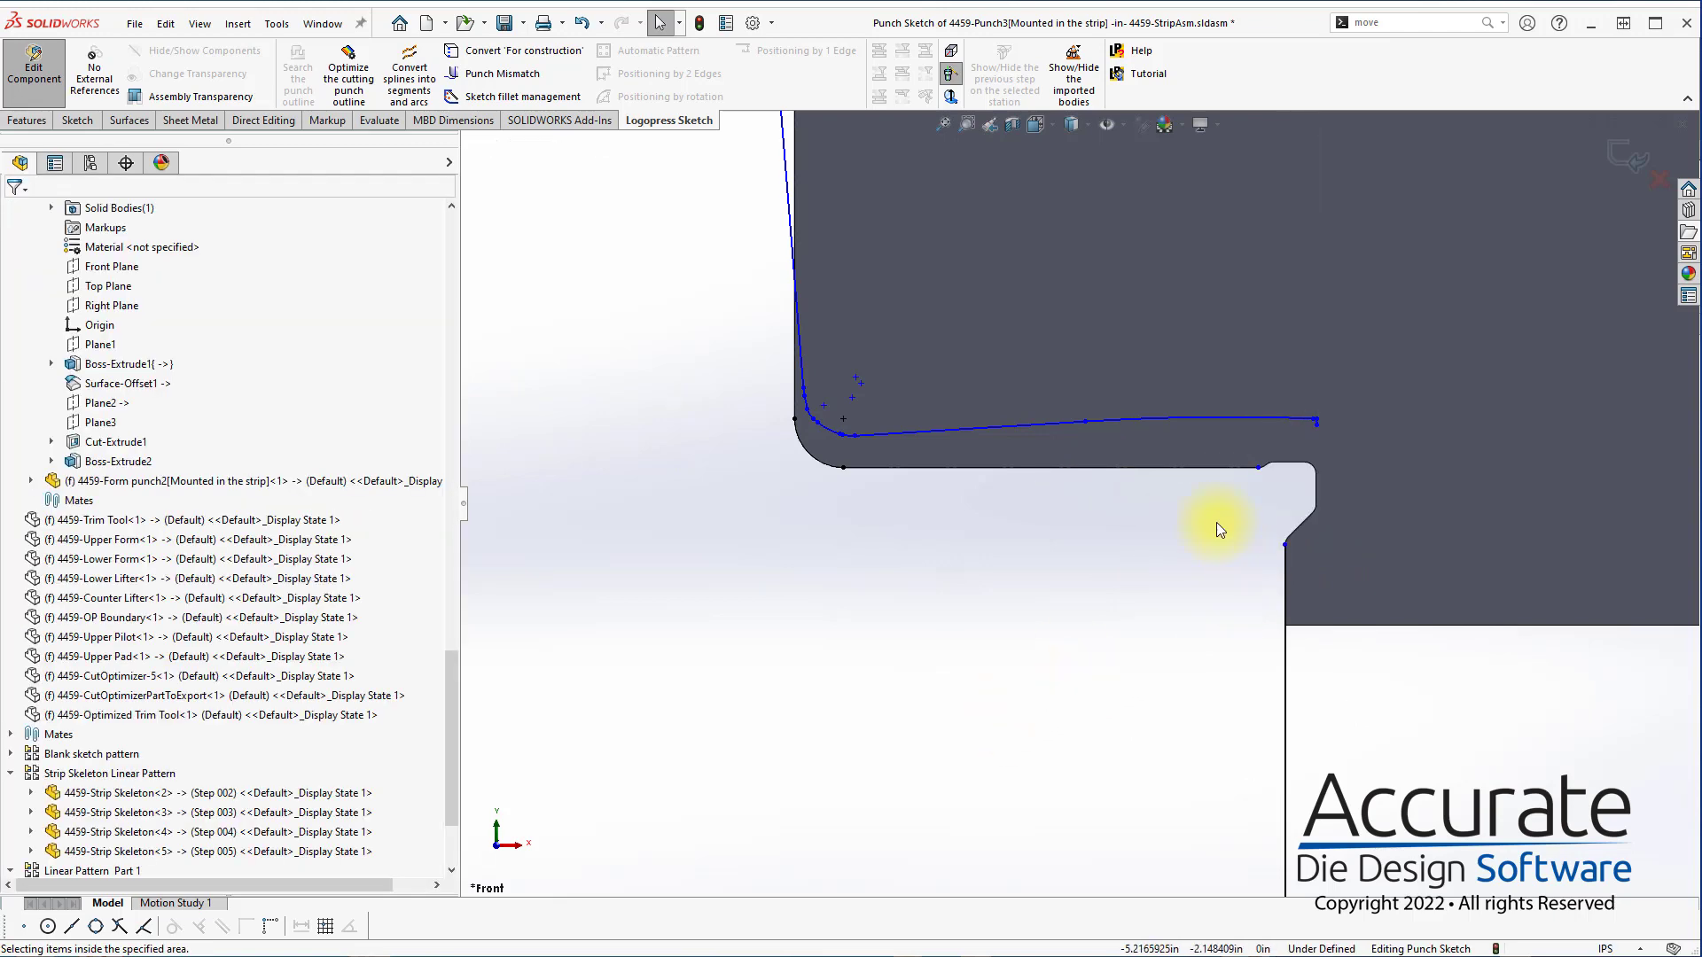
# Delete the two short line segments at the right end of the optimized outline, keeping the adjoining long arc
pyautogui.moveTo(1351, 396); pyautogui.dragTo(1287, 441)
pyautogui.click(1239, 523)
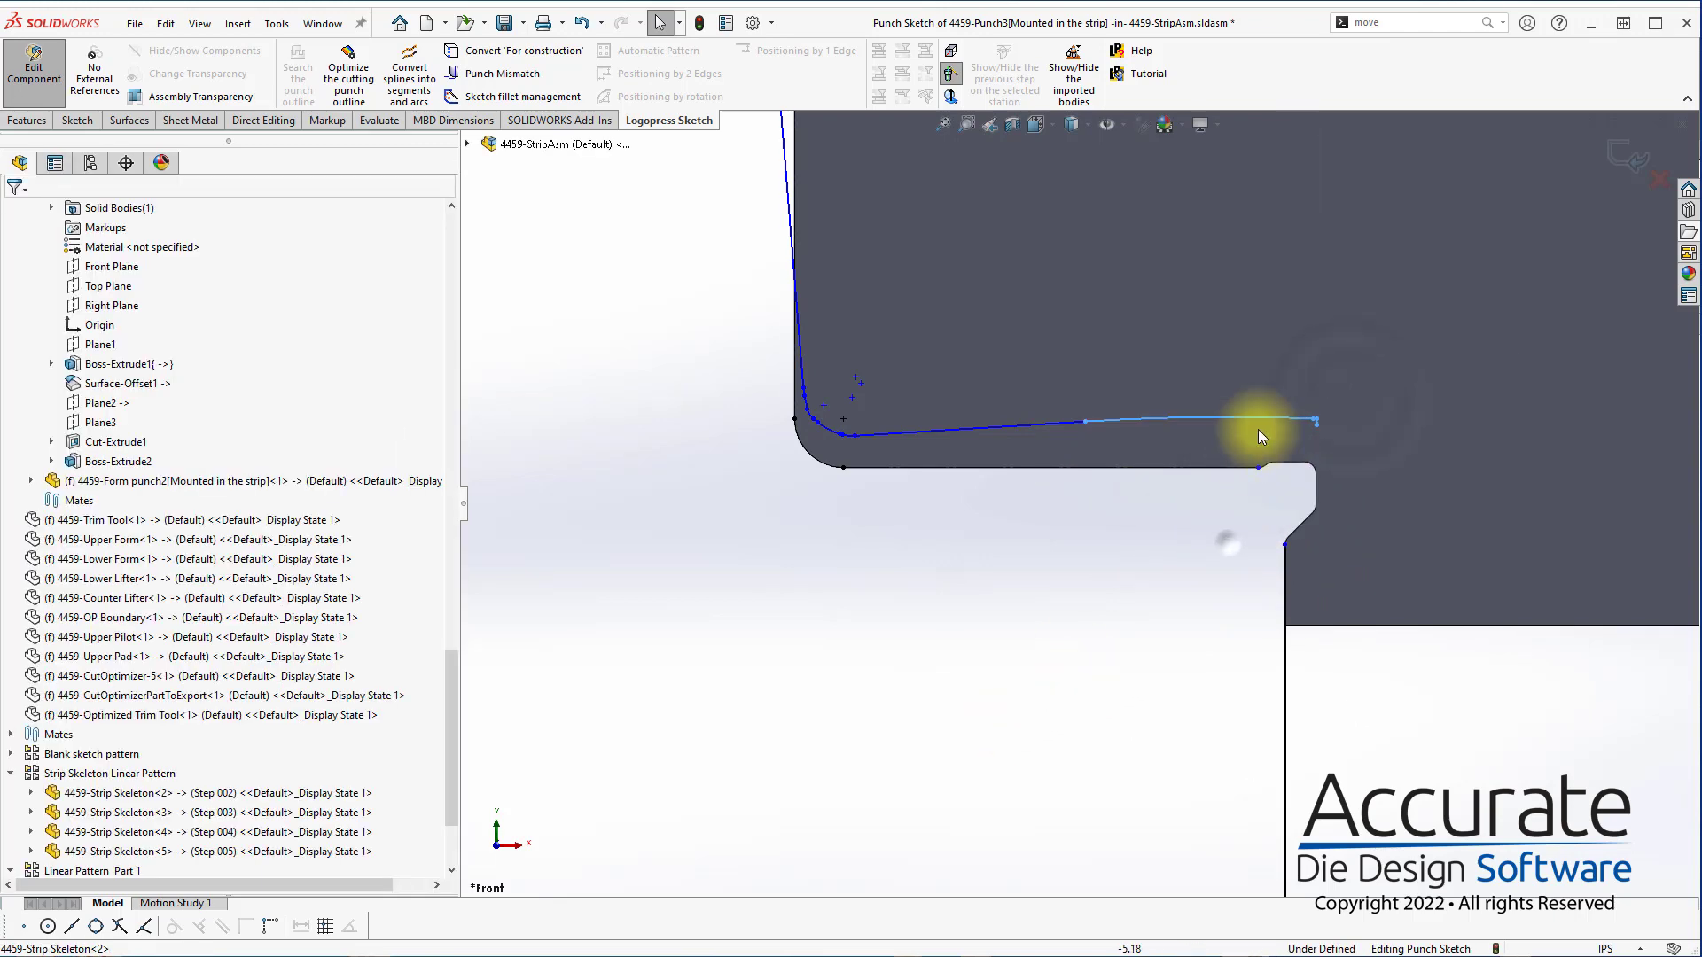
pyautogui.moveTo(1232, 376); pyautogui.dragTo(1417, 452)
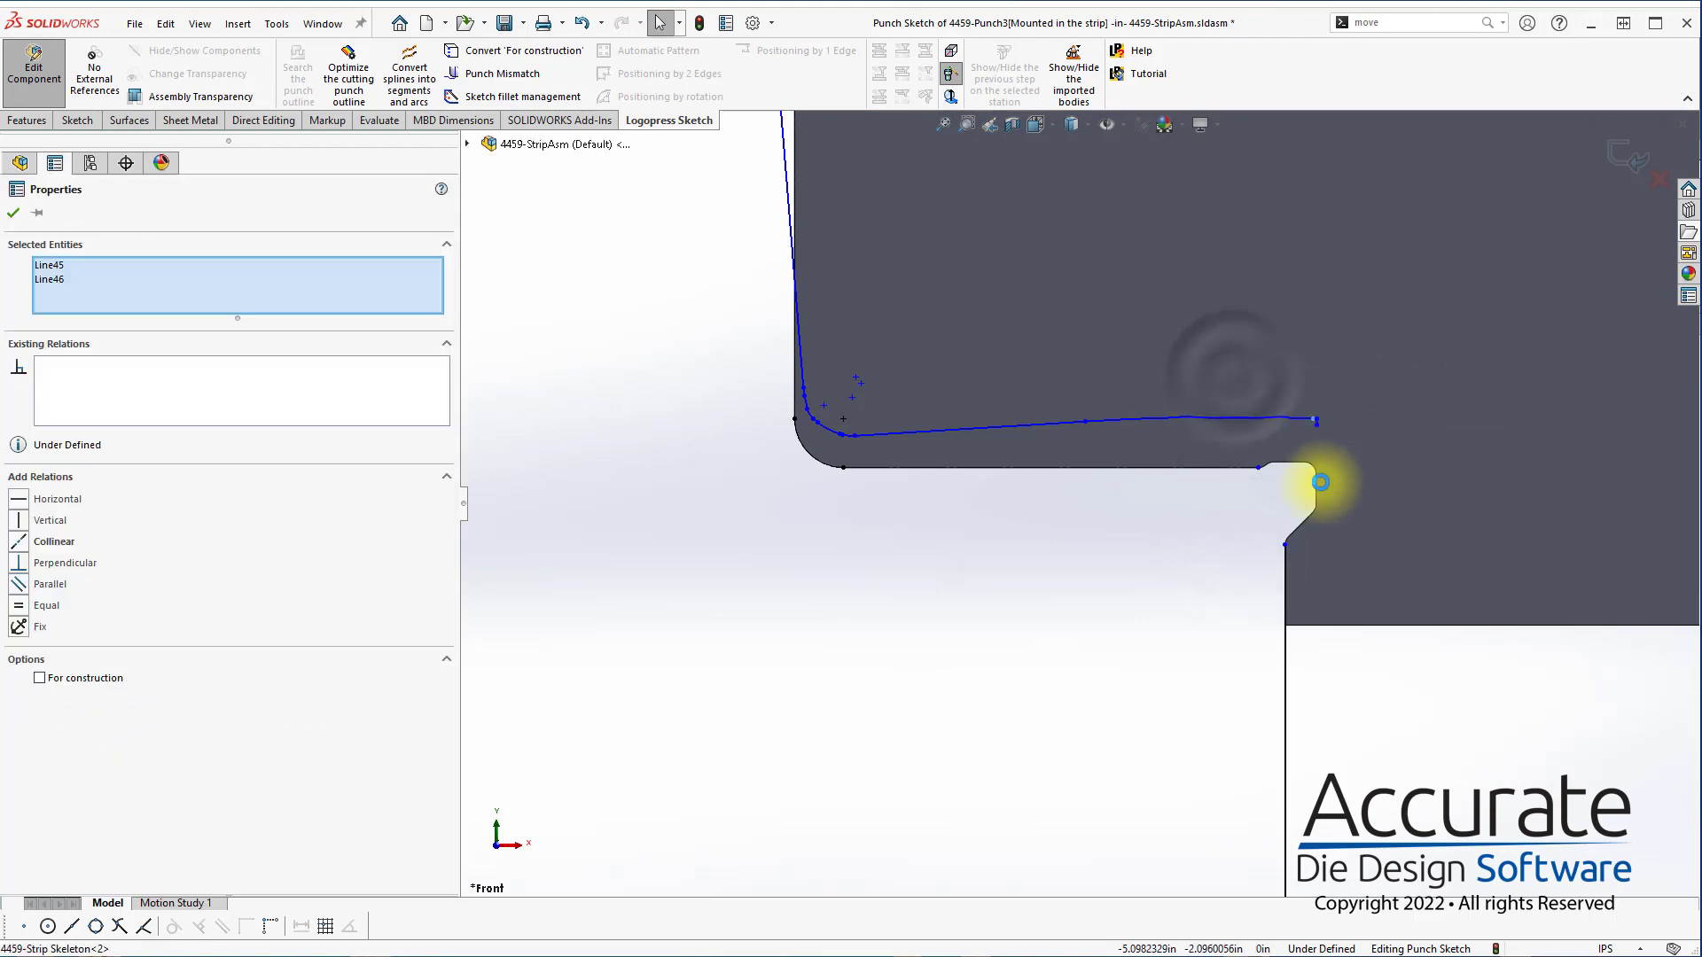
pyautogui.press('Delete')
# Extend the right vertical punch edge upward and create a Punch Mismatch between the outline's right-end arc and that edge
pyautogui.scroll(-1, 1366, 465)
pyautogui.moveTo(1257, 562); pyautogui.dragTo(1256, 479)
pyautogui.click(899, 356)
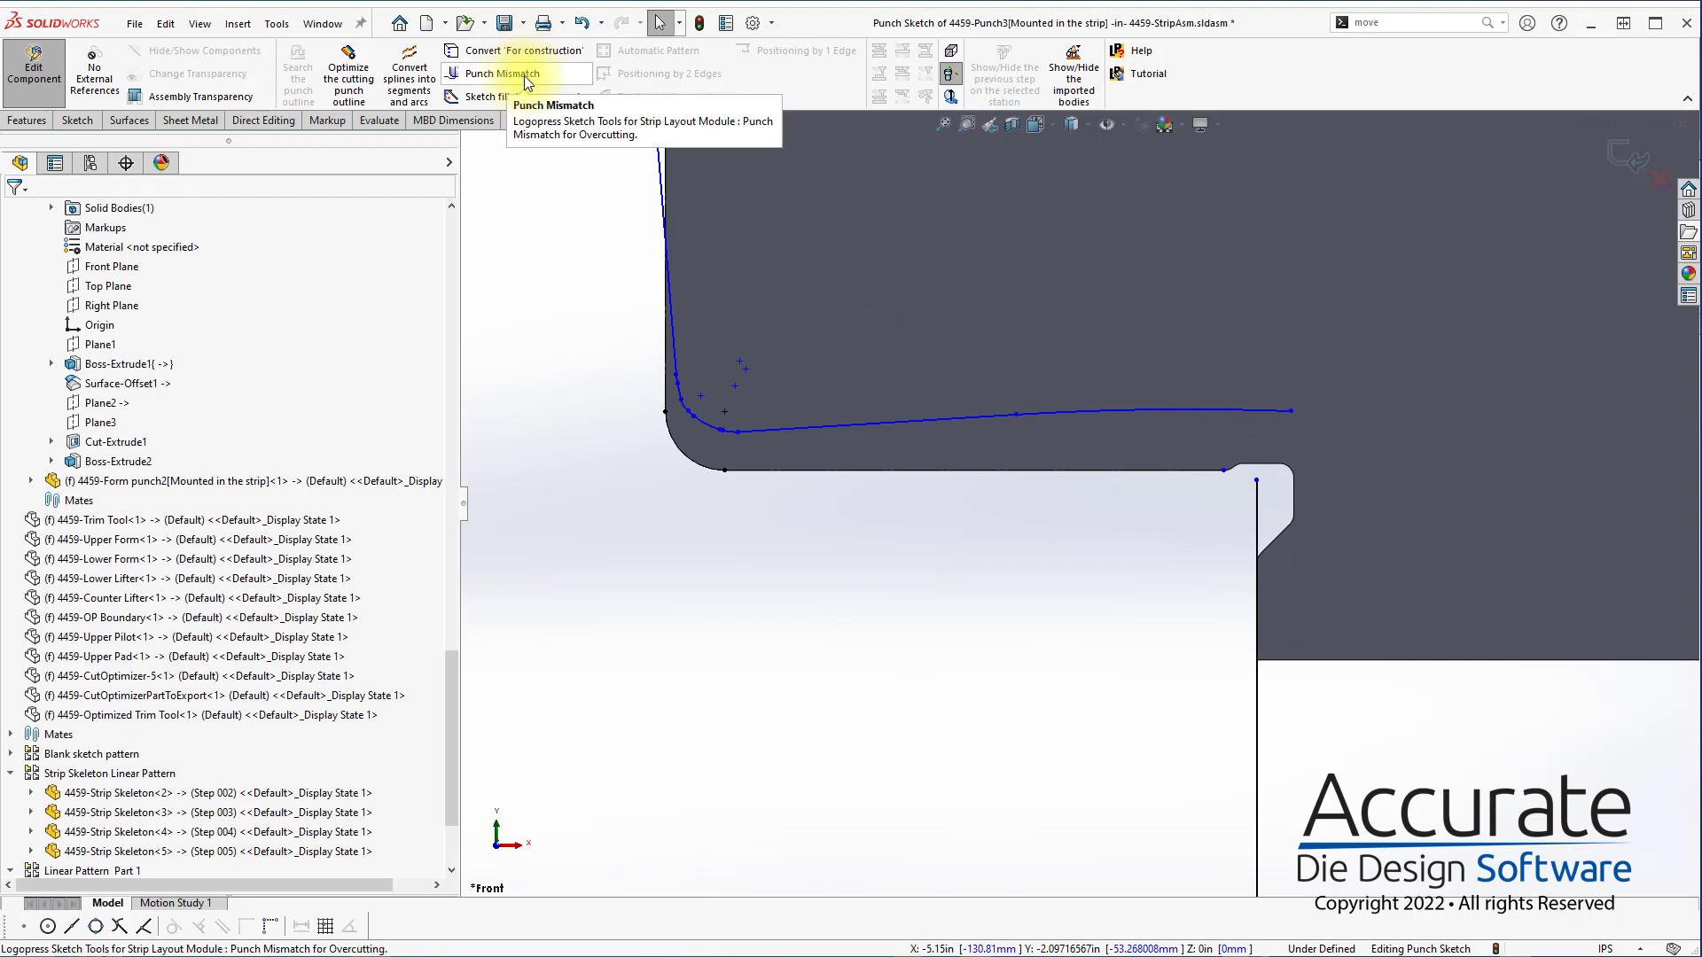
pyautogui.click(524, 76)
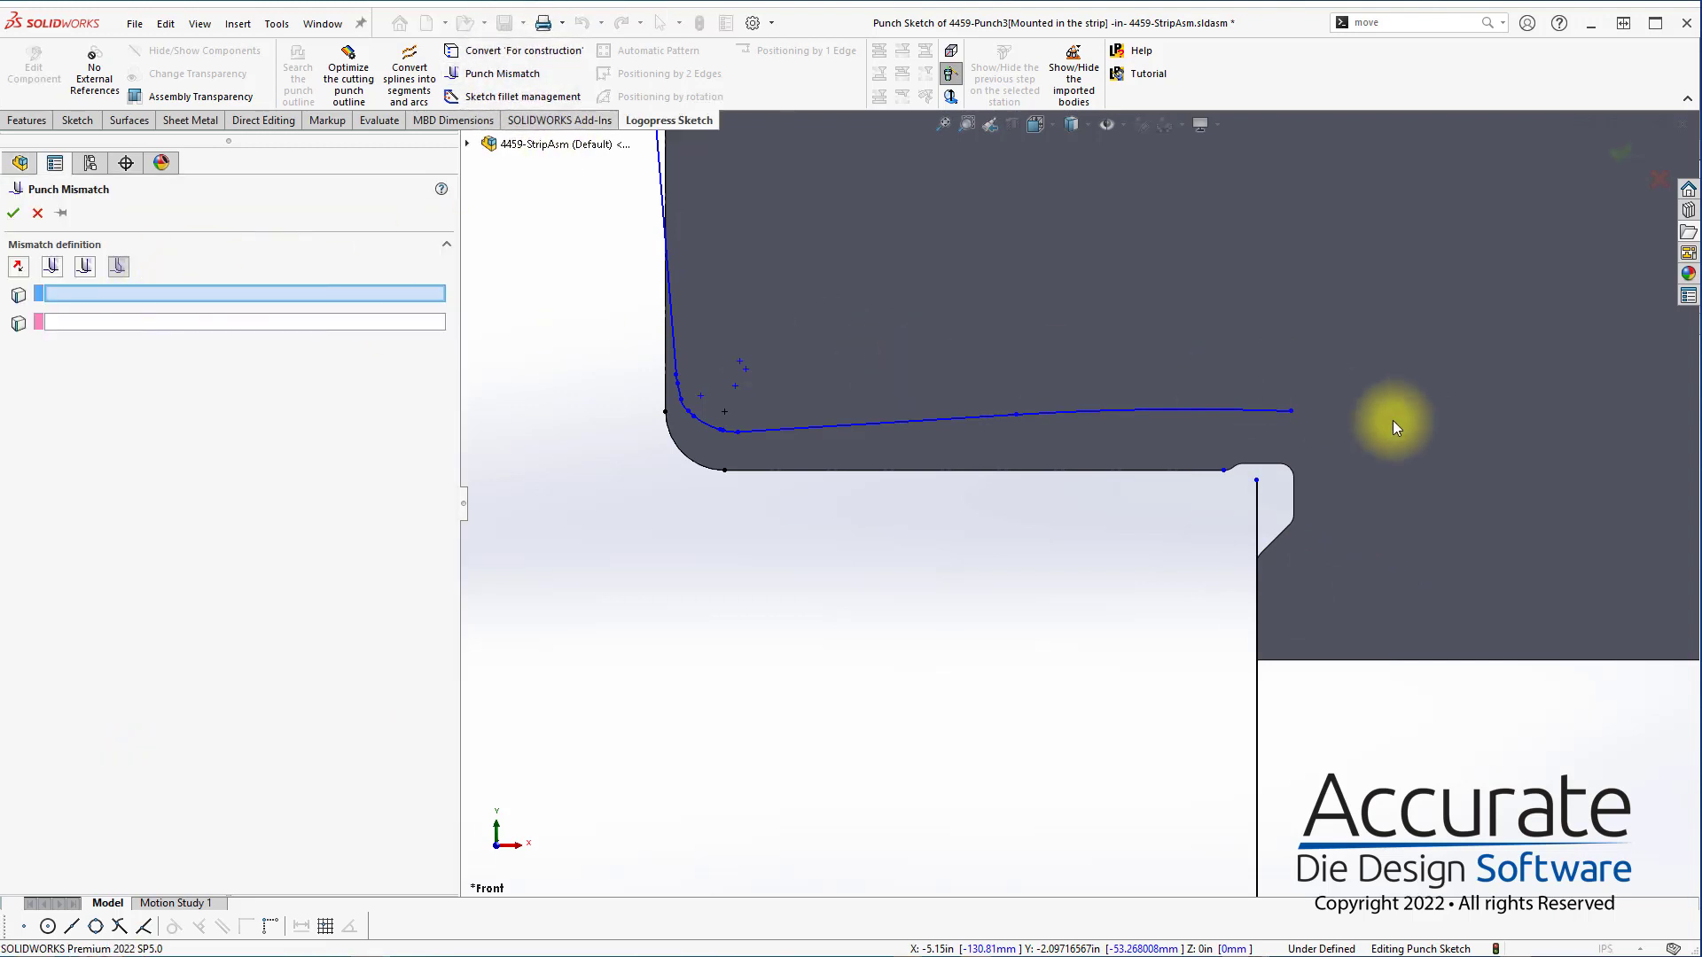
pyautogui.click(1250, 411)
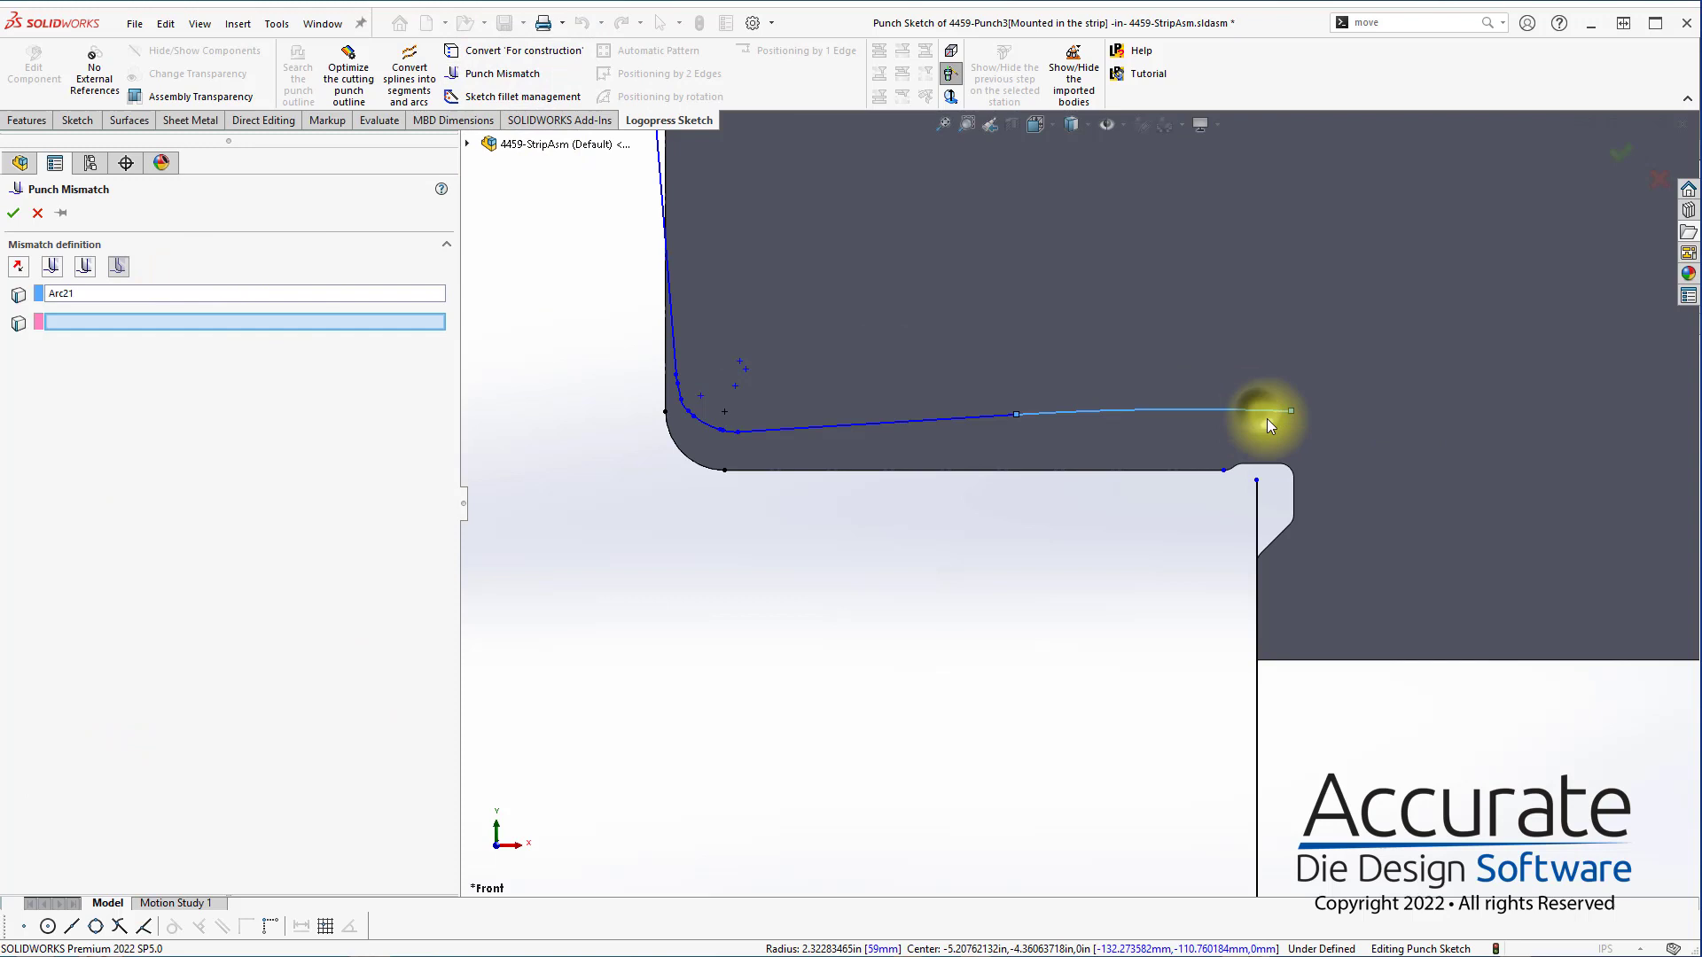
pyautogui.click(1257, 503)
pyautogui.click(14, 213)
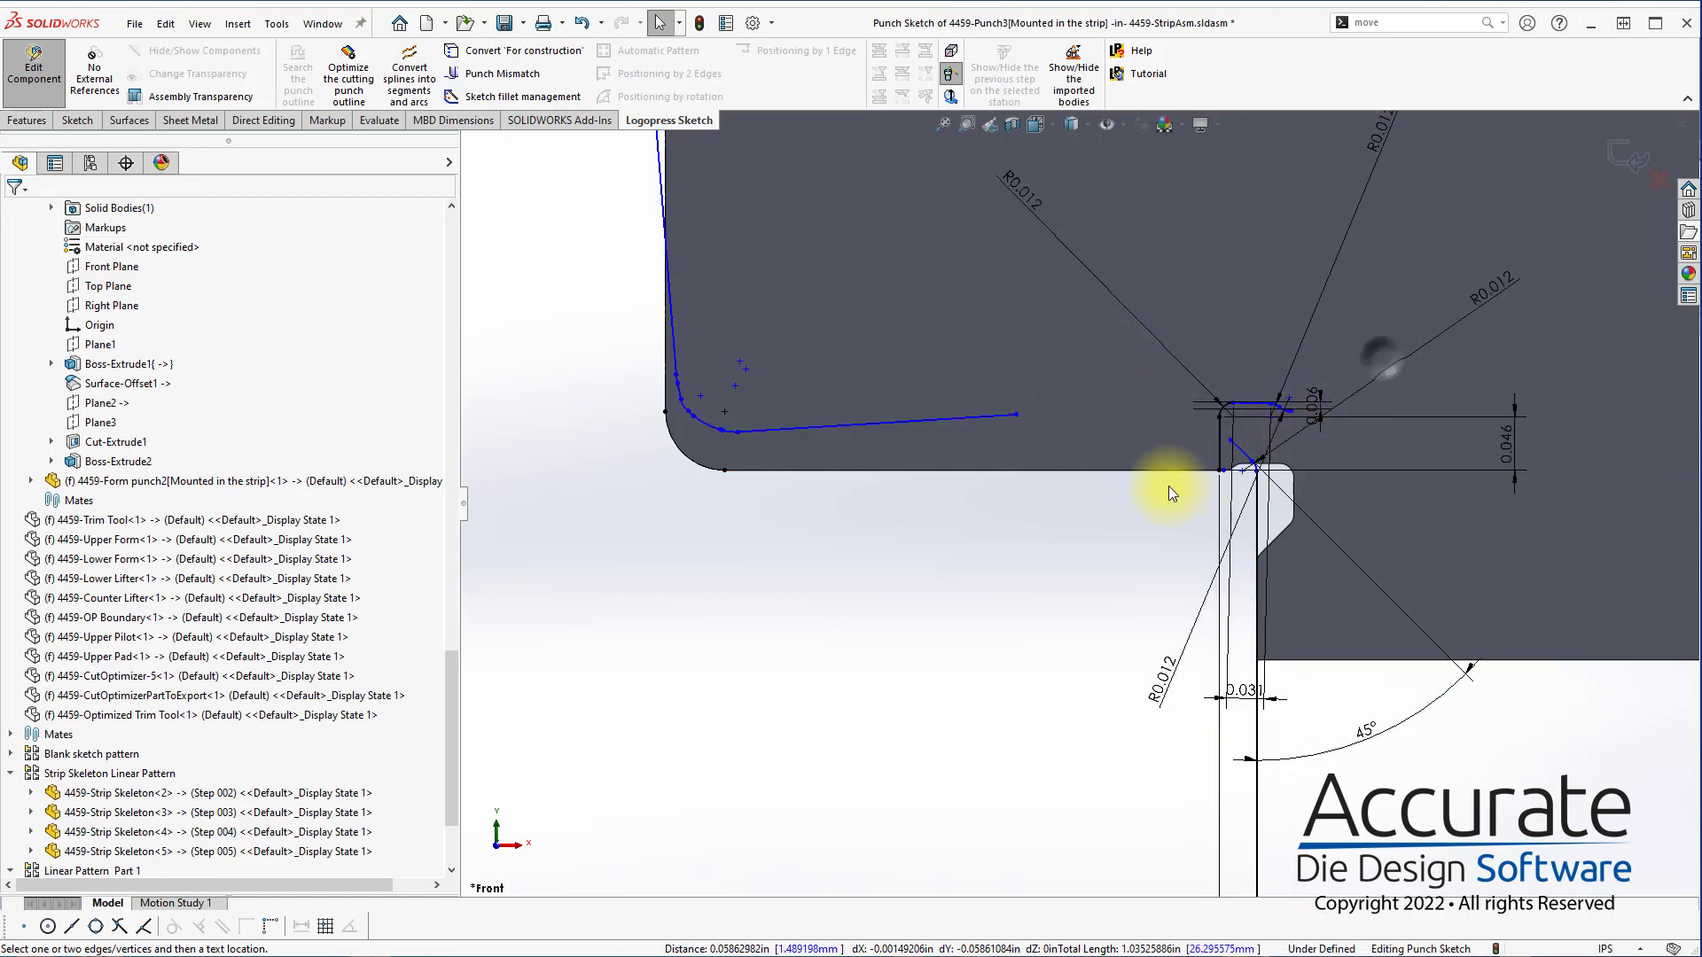
# Delete the Punch Mismatch geometry and its dimensions at the punch's right shoulder
pyautogui.moveTo(1369, 359); pyautogui.dragTo(1188, 492)
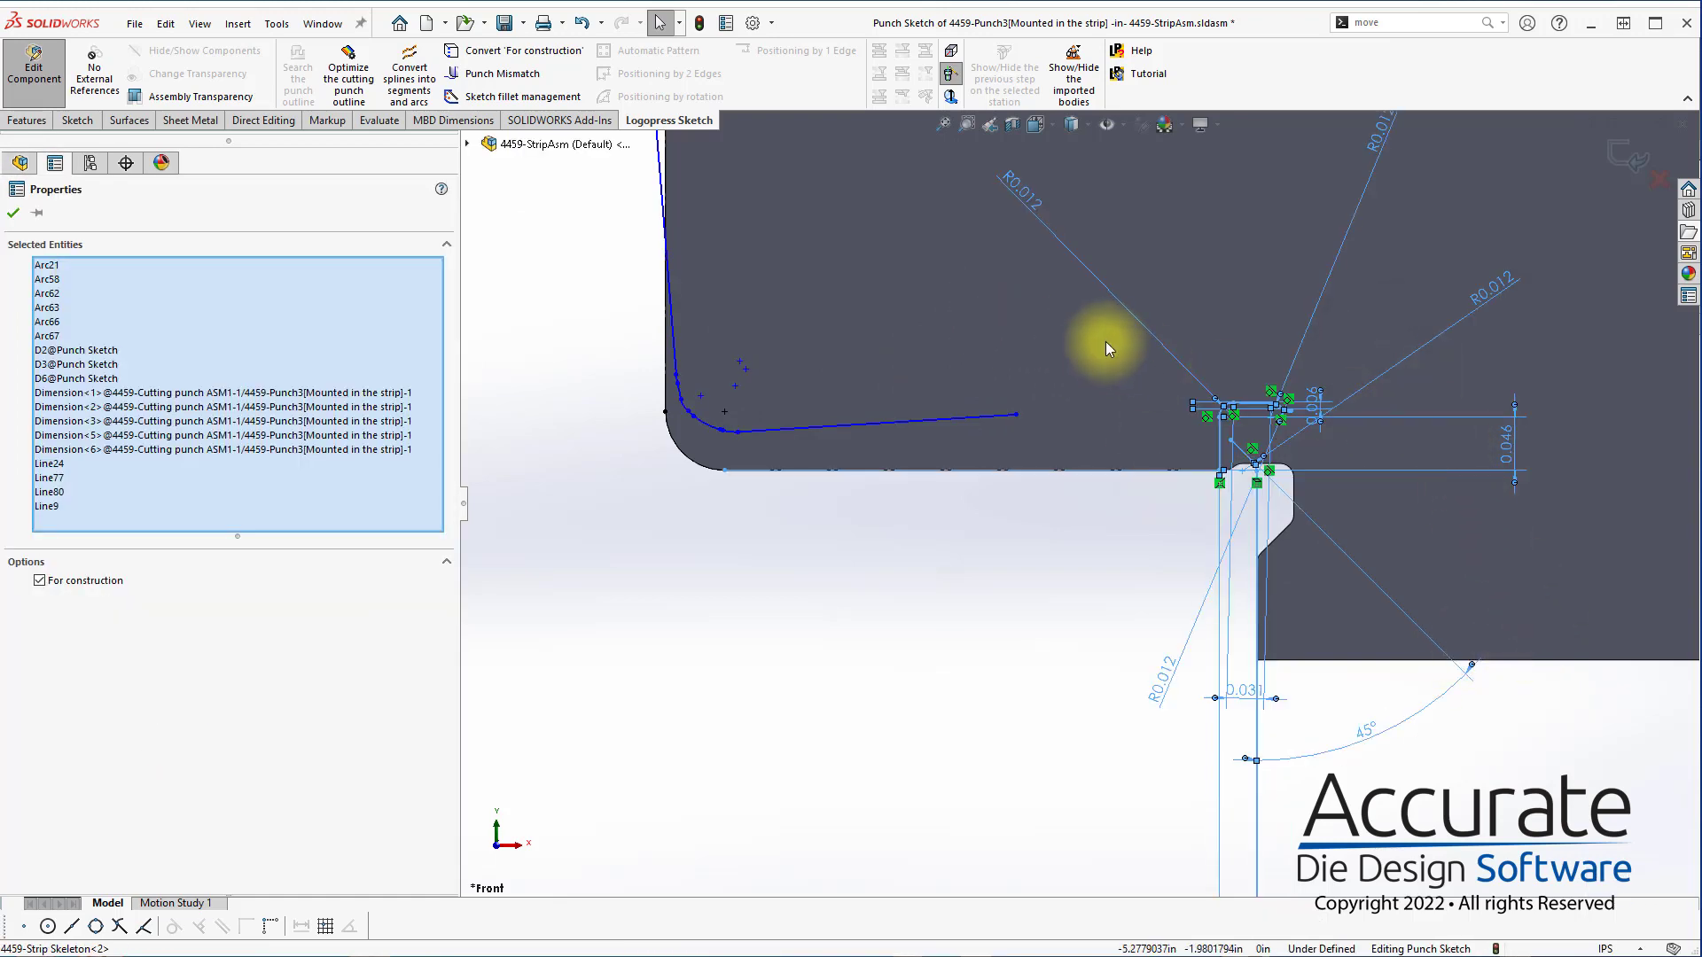
pyautogui.moveTo(1104, 342); pyautogui.dragTo(1390, 495)
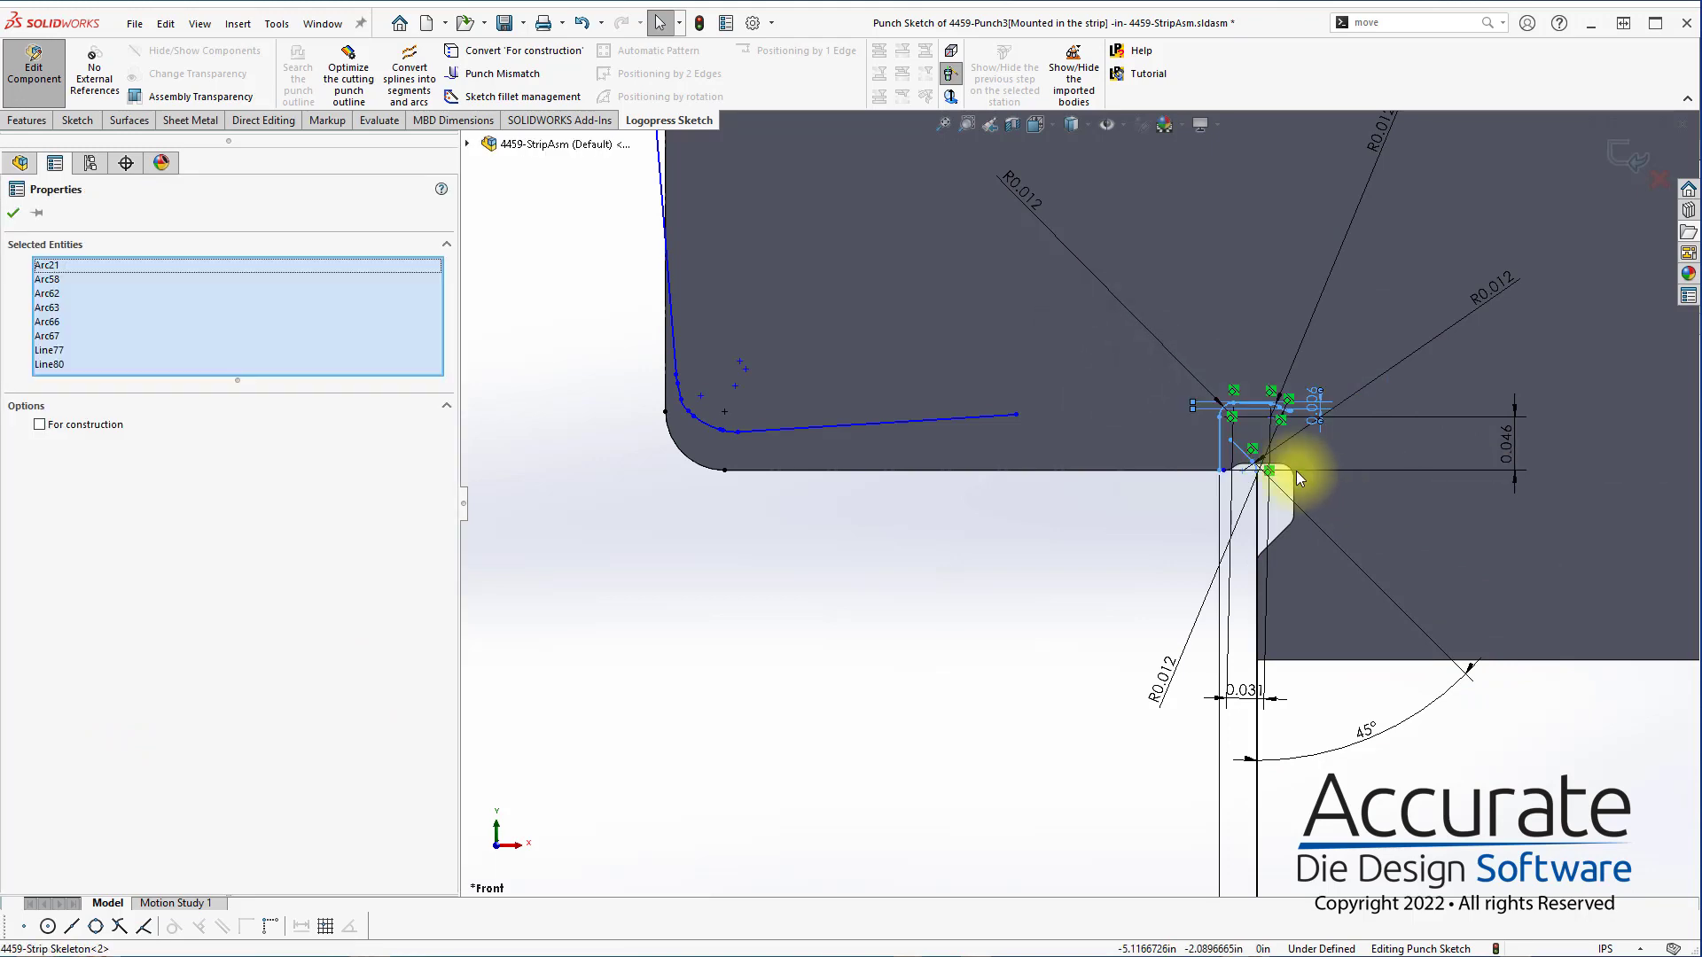
pyautogui.press('Delete')
# Stretch the right vertical punch edge upward and extend the optimized outline's lower line past it so the two cross
pyautogui.moveTo(1254, 470); pyautogui.dragTo(1225, 328)
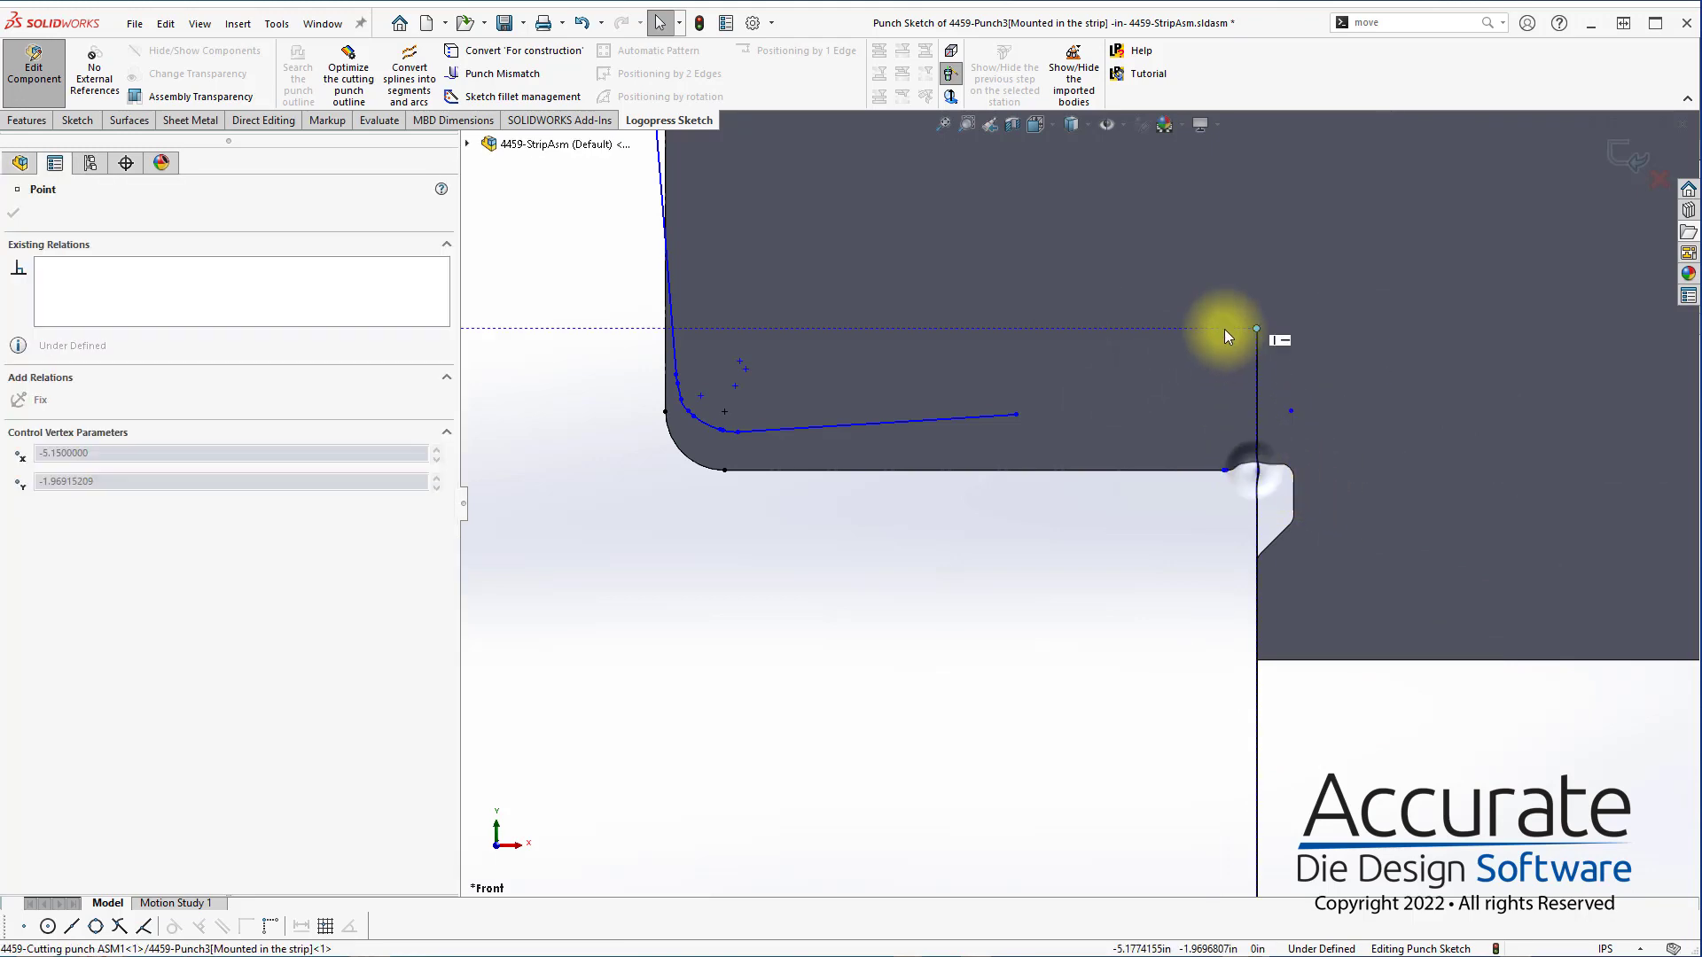
pyautogui.moveTo(1016, 414); pyautogui.dragTo(1291, 397)
pyautogui.click(1439, 507)
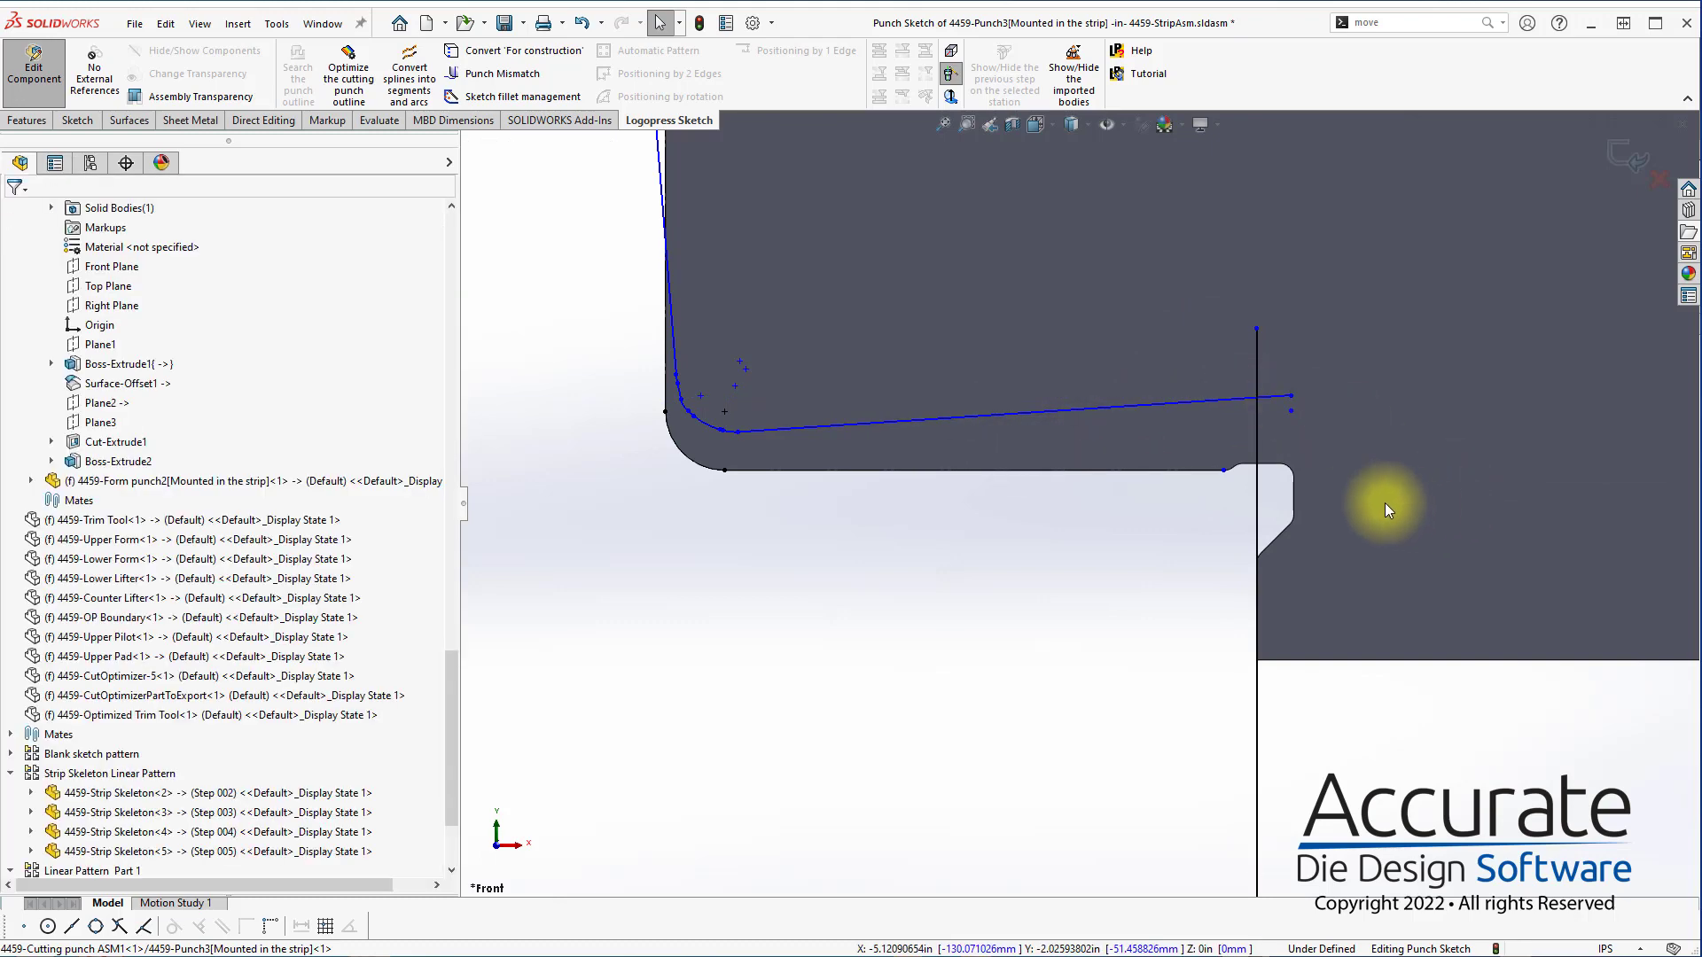
pyautogui.moveTo(1384, 502); pyautogui.dragTo(1207, 363, button='right')
pyautogui.press('Escape')
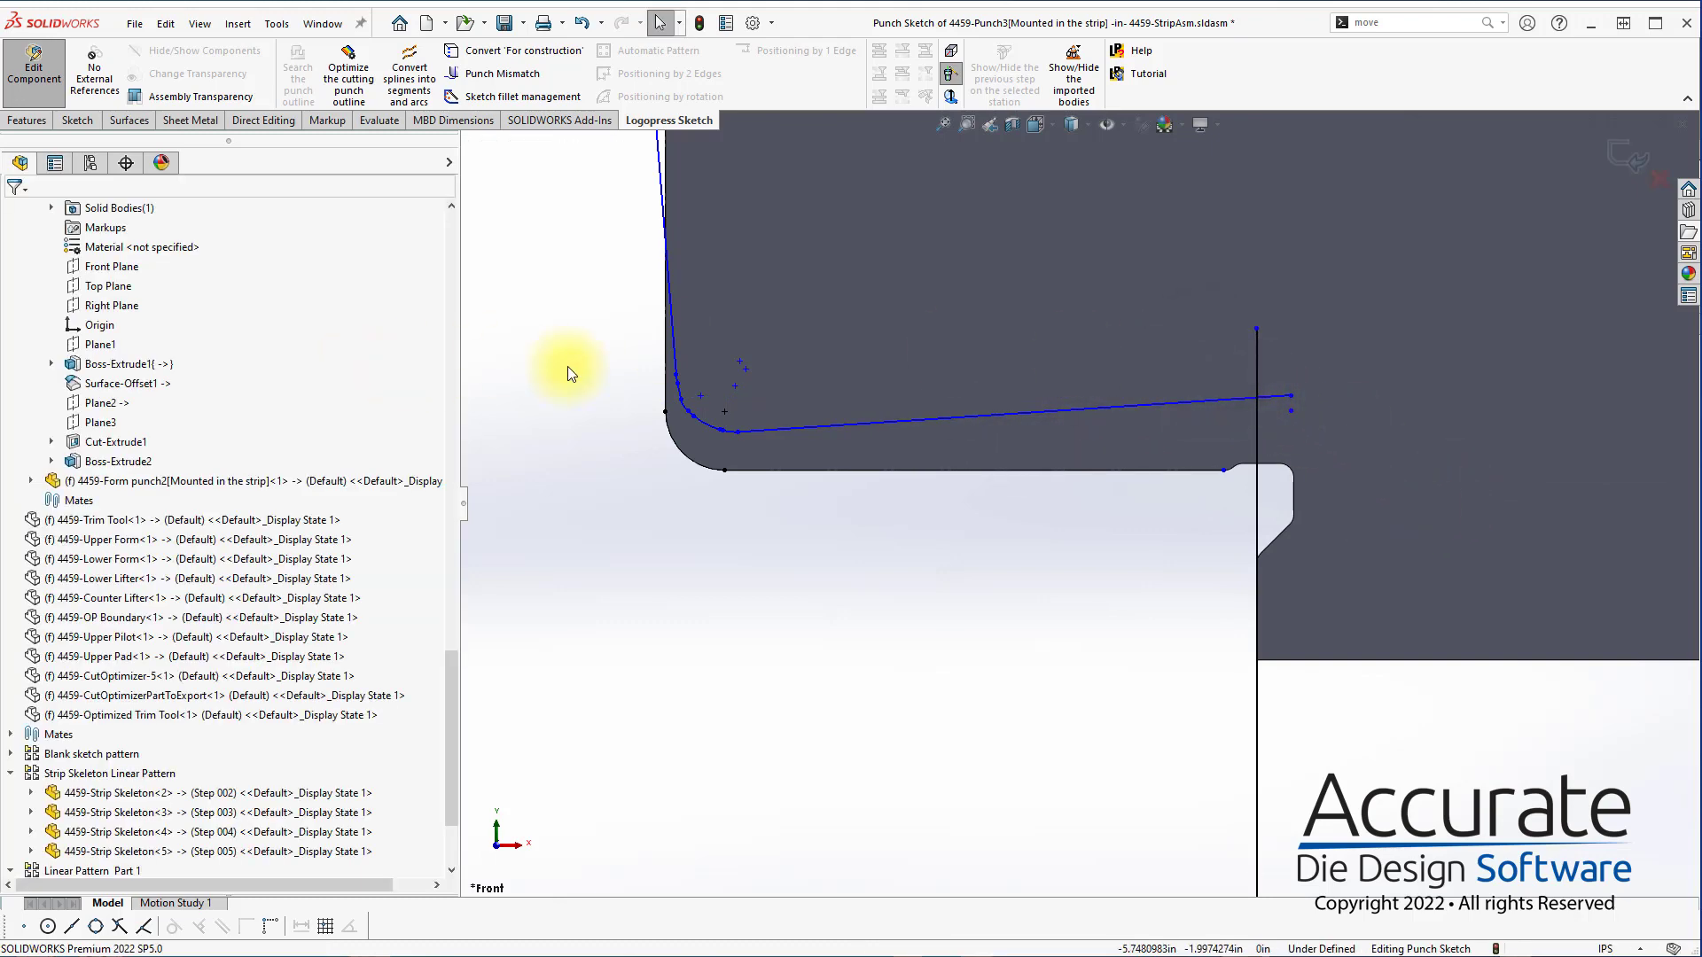
# Power trim the overhanging ends of the outline line and the right vertical edge back to their intersection
pyautogui.press('t')
pyautogui.click(37, 335)
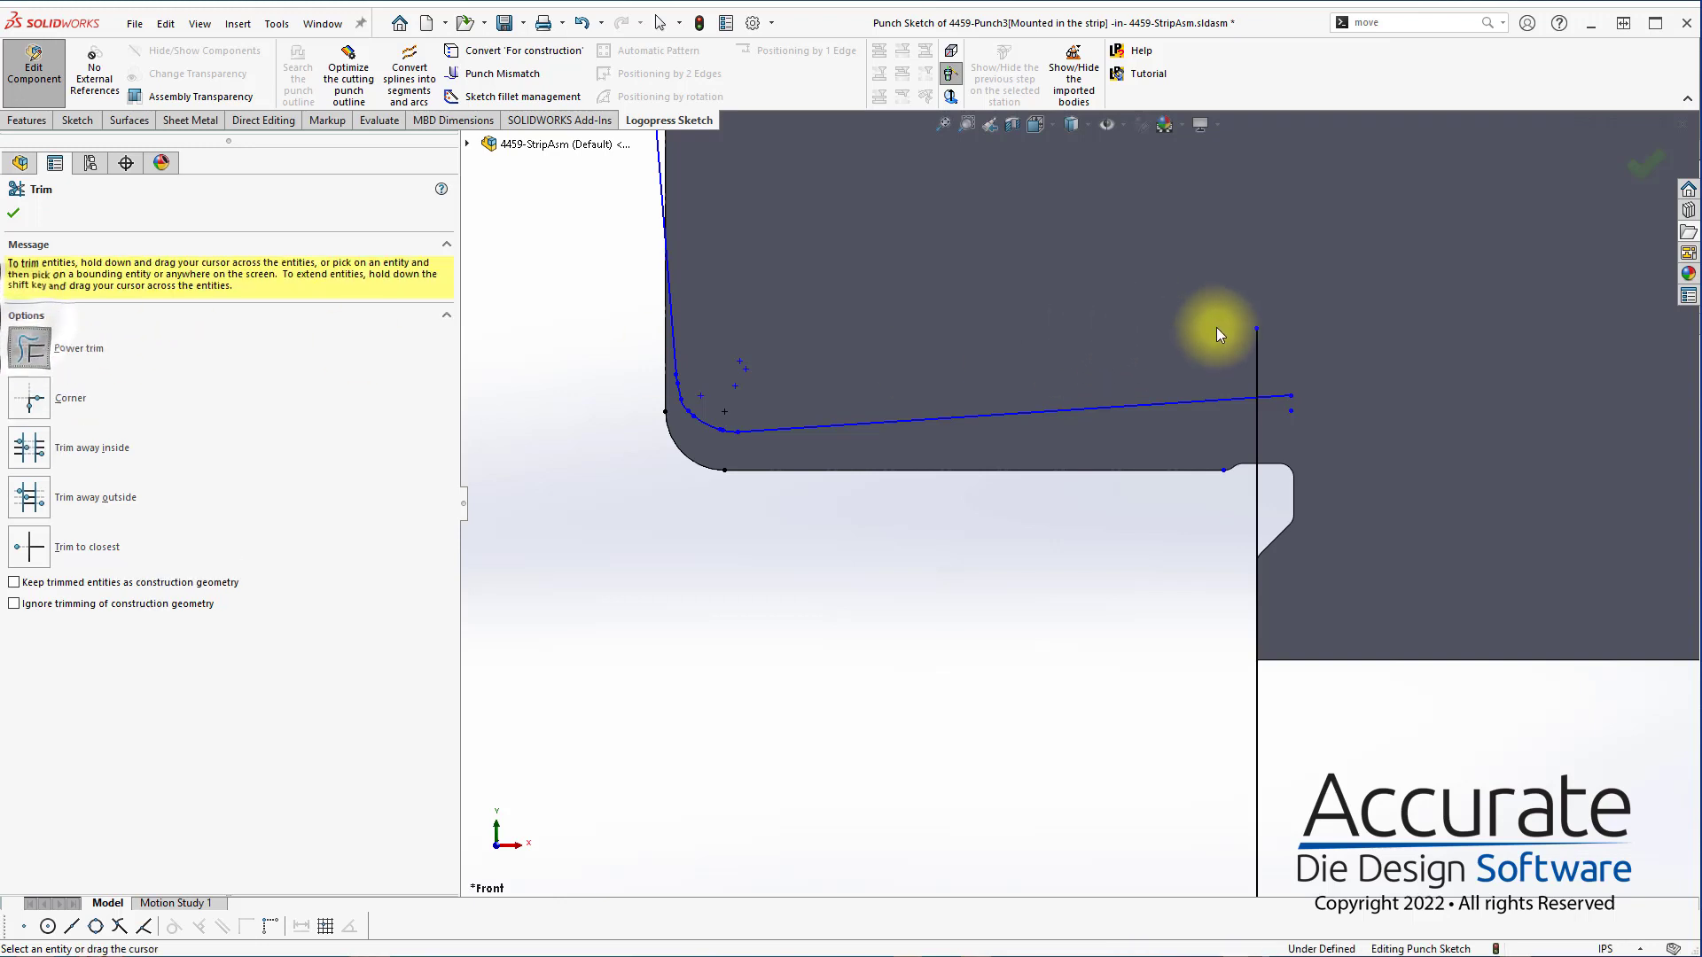
pyautogui.moveTo(1218, 328); pyautogui.dragTo(1279, 412)
pyautogui.press('Escape')
pyautogui.press('s')
pyautogui.press('Escape')
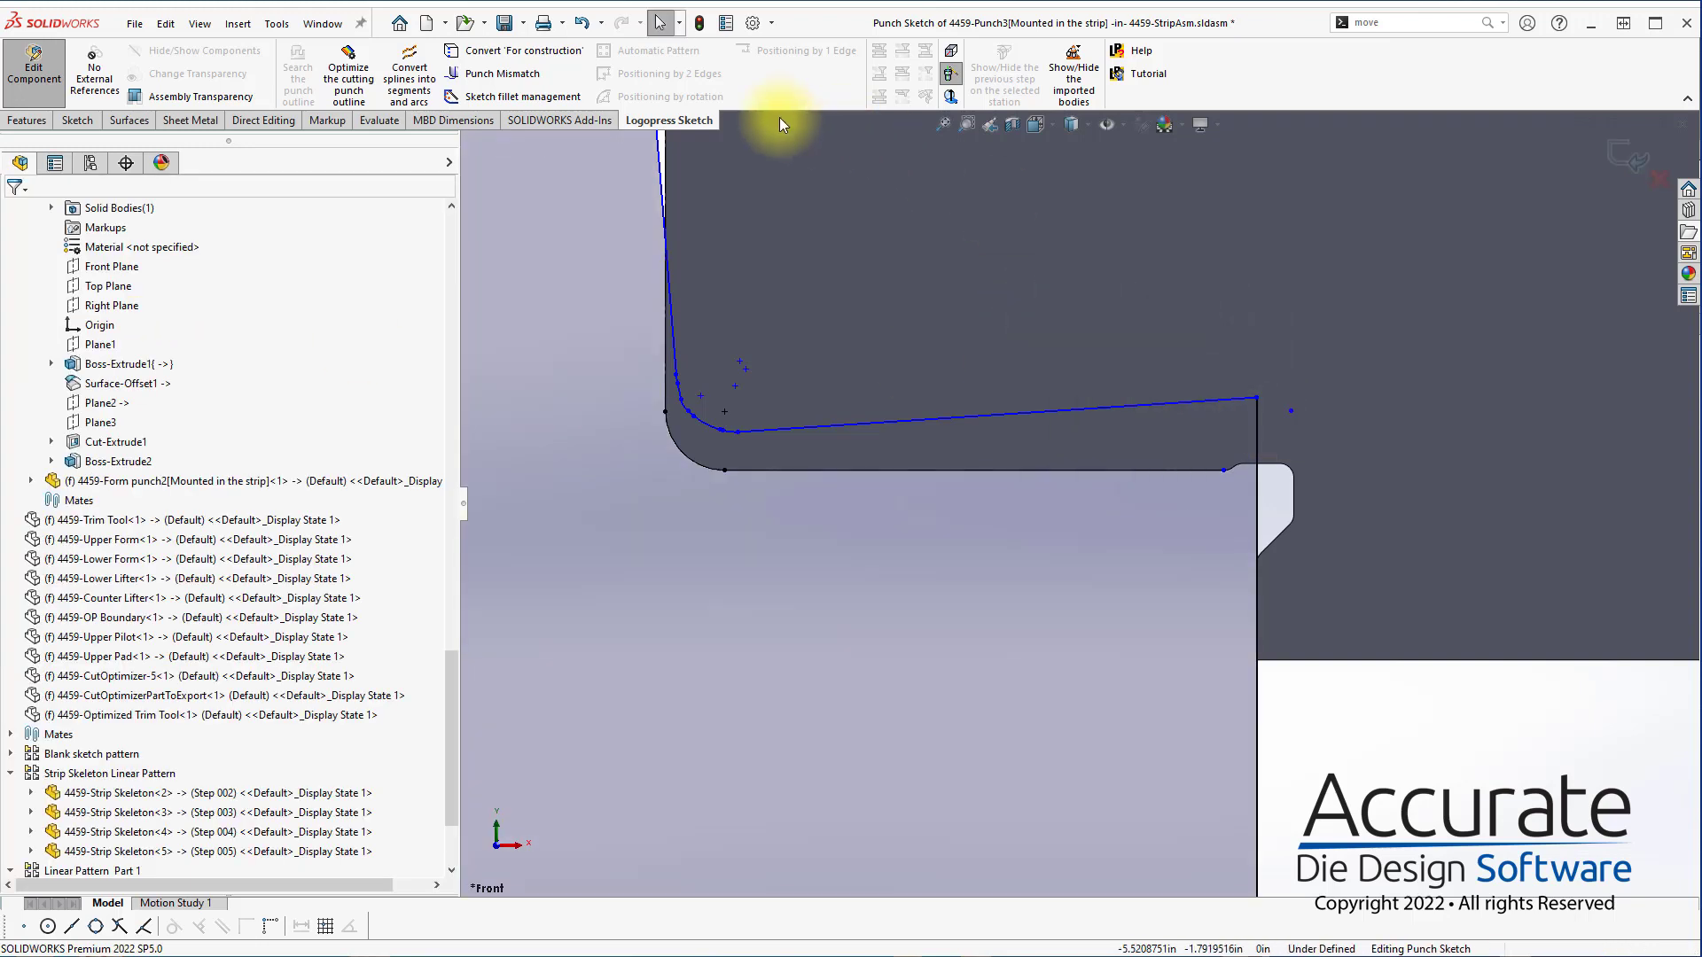
# Create a Punch Mismatch between the outline's extended lower line and the right vertical punch edge
pyautogui.click(501, 73)
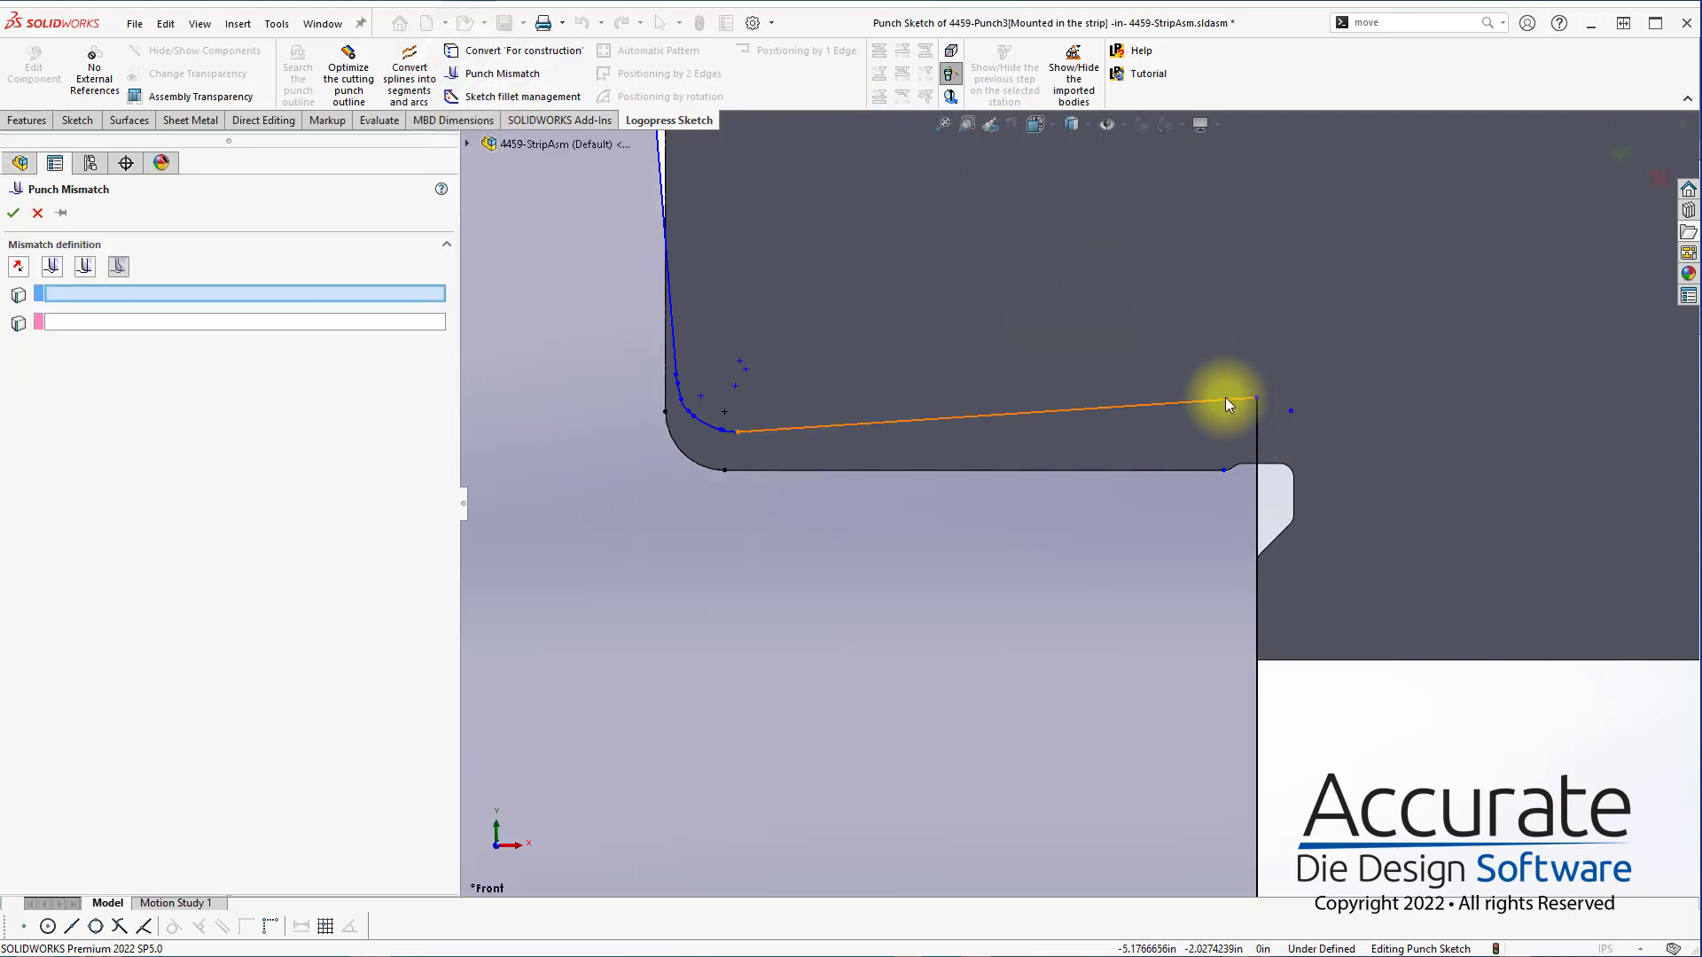
pyautogui.click(1228, 405)
pyautogui.click(1257, 436)
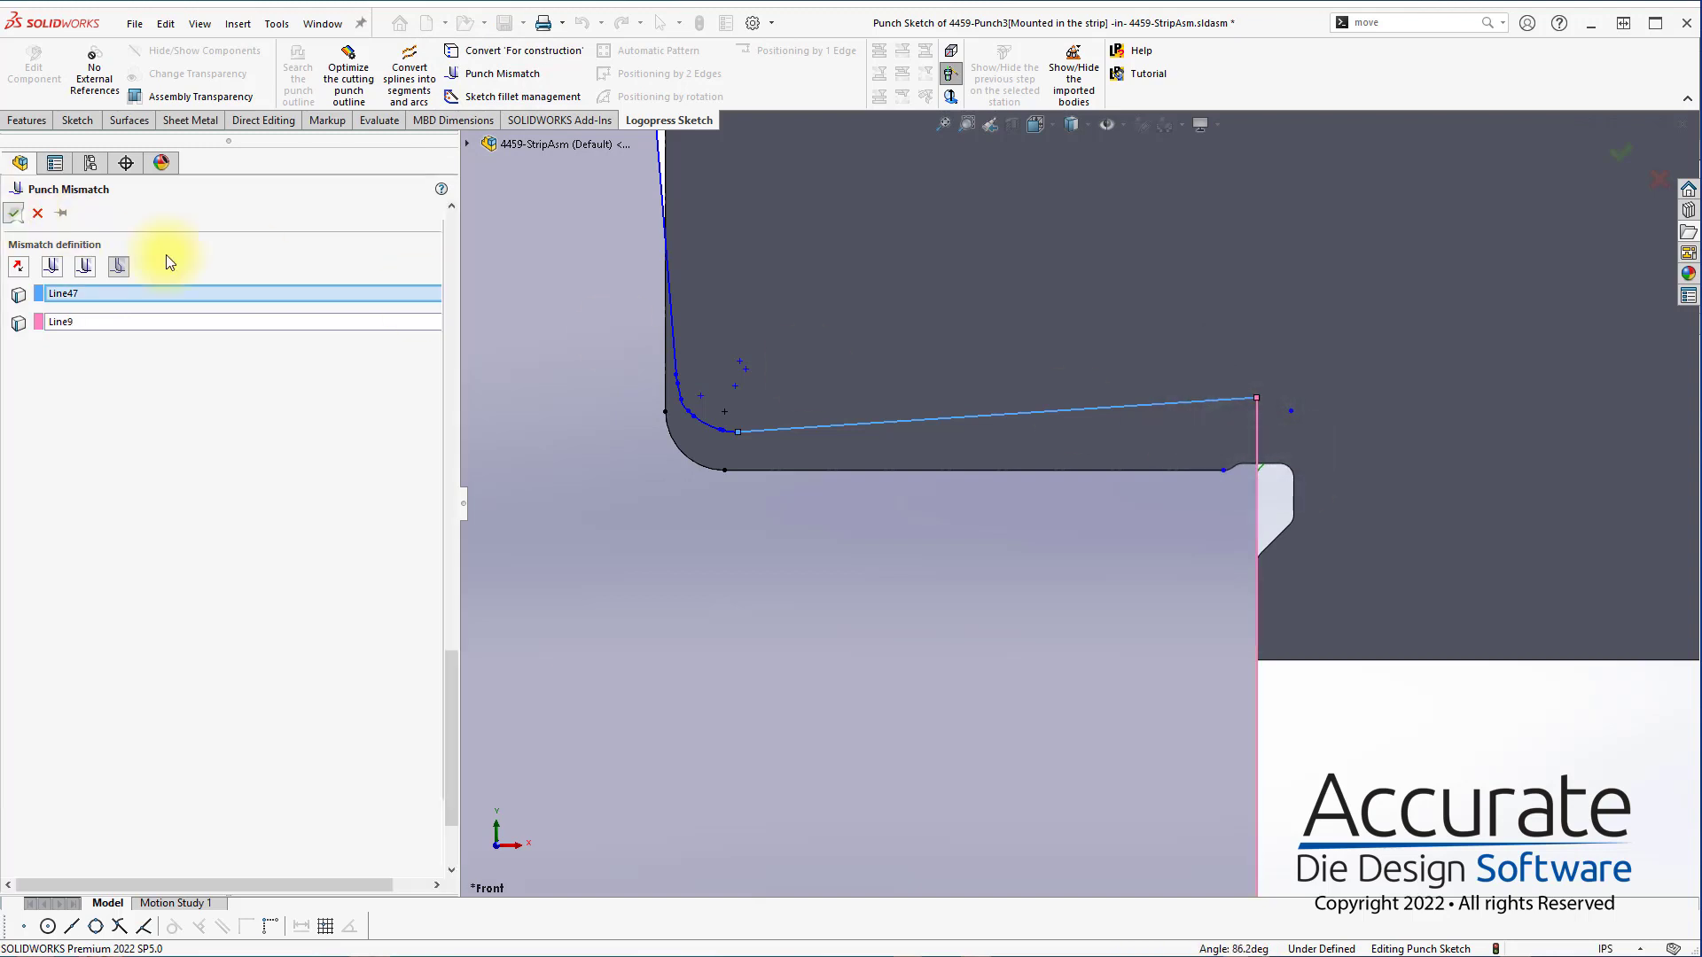
pyautogui.click(13, 213)
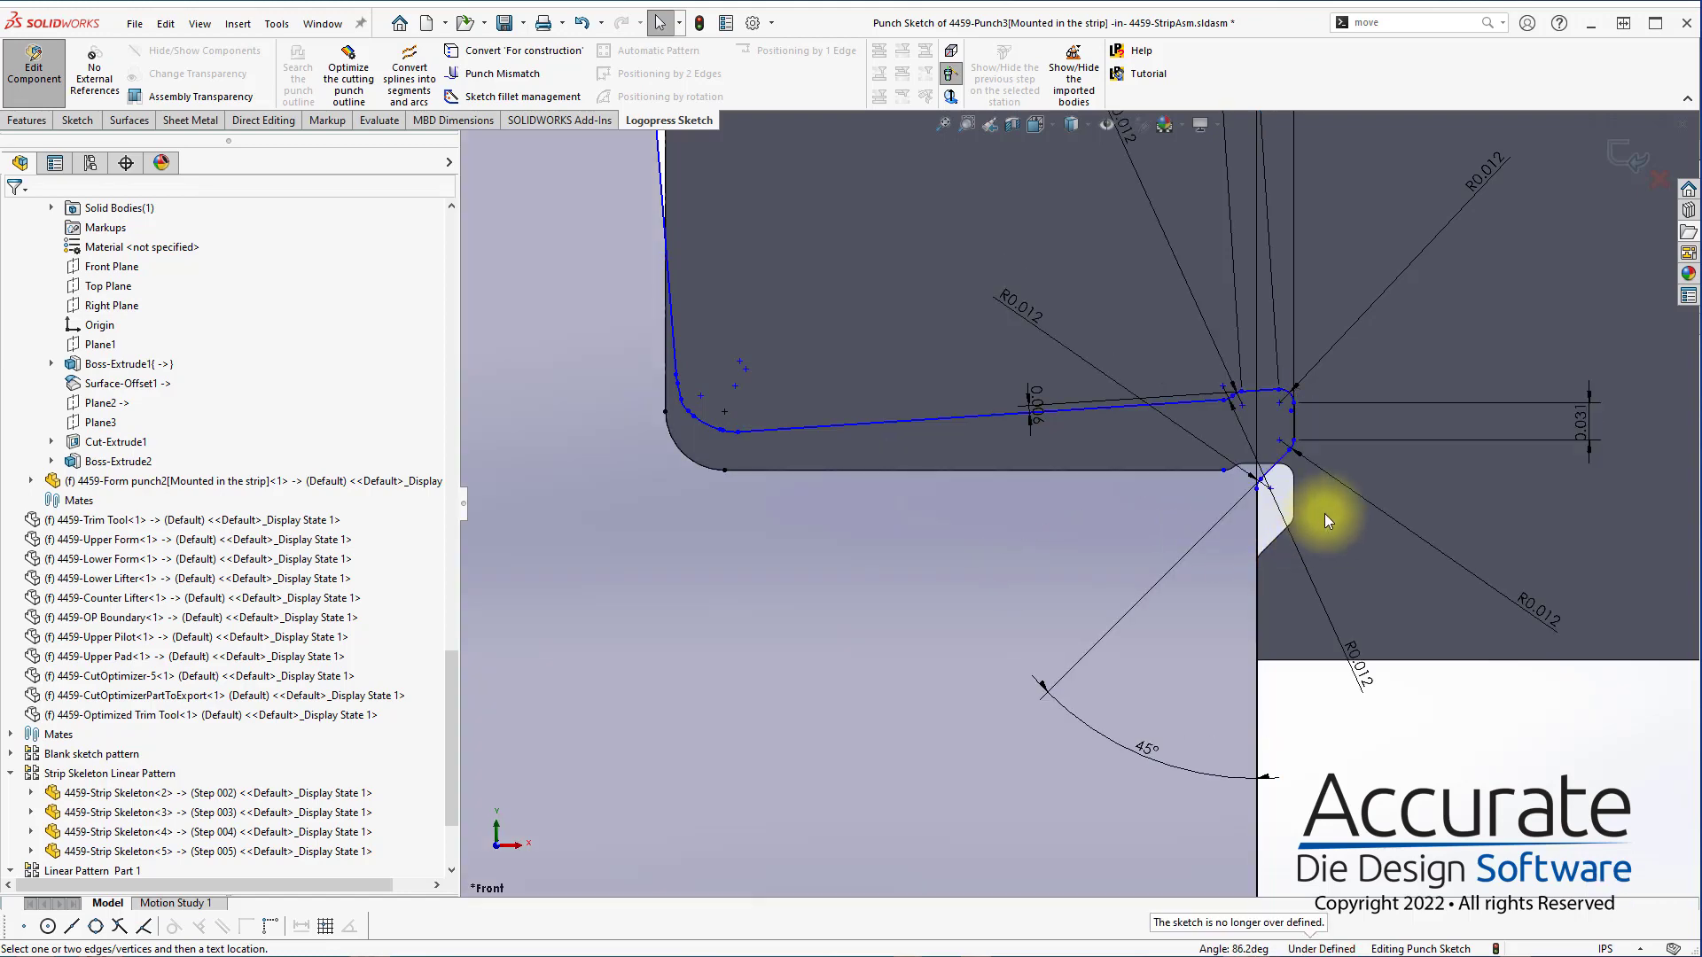
# Check the complete punch outline and exit the punch sketch to rebuild the cutting punch
pyautogui.scroll(10, 1325, 510)
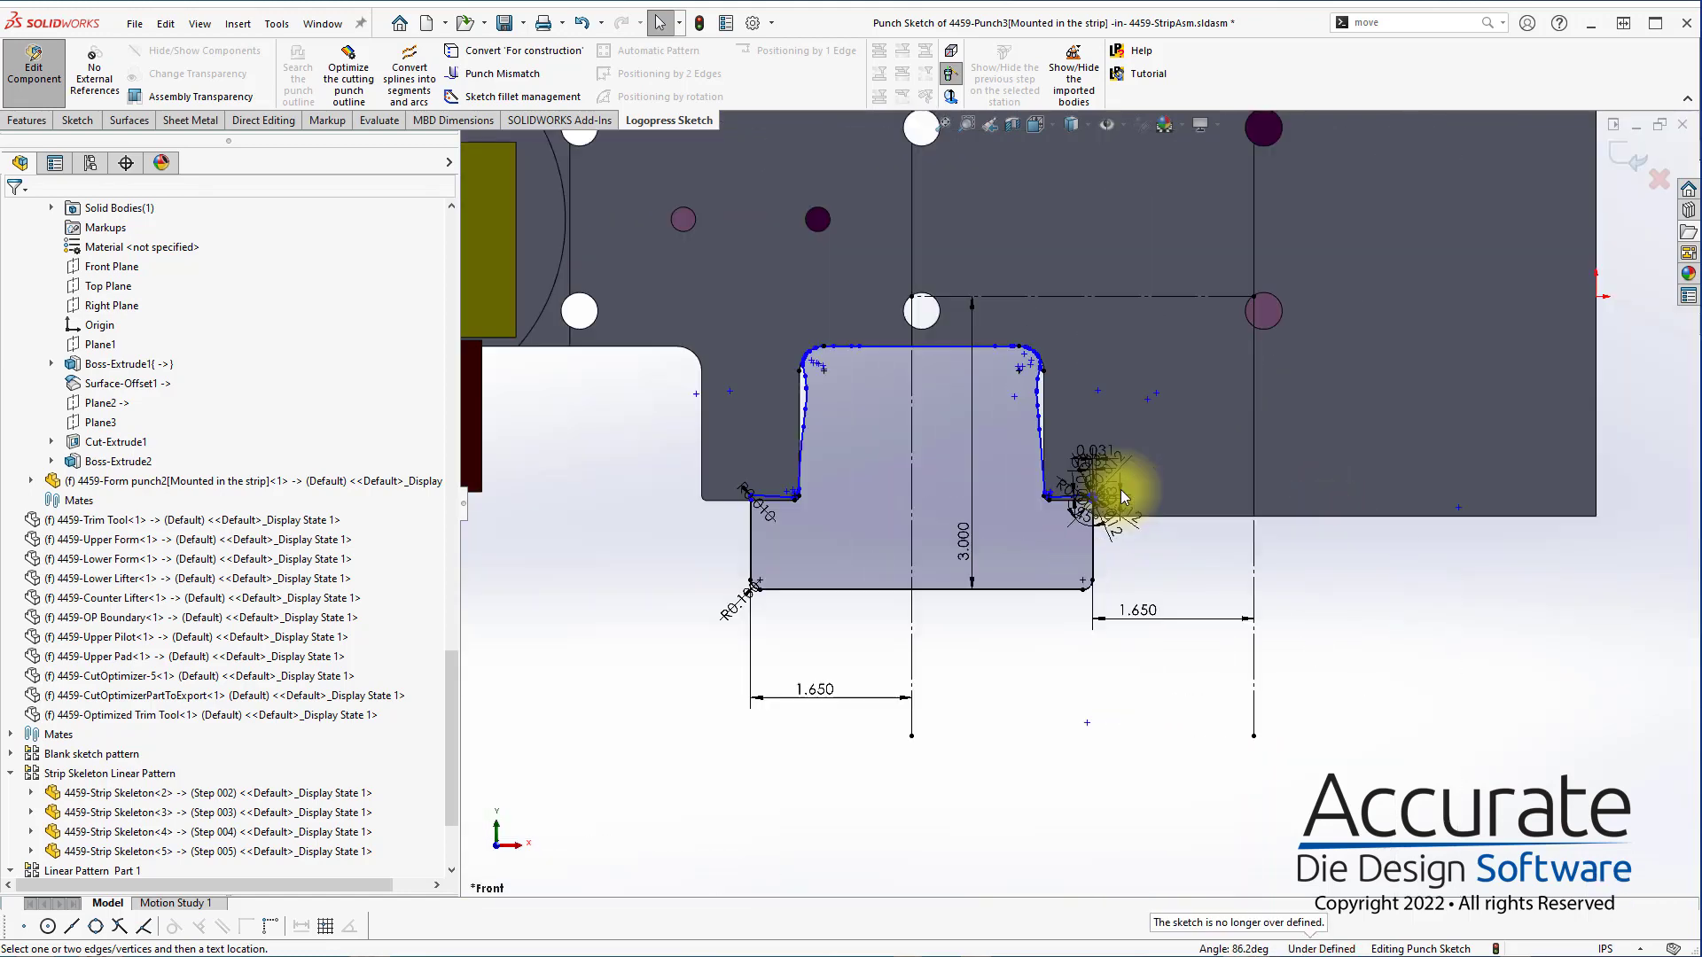
pyautogui.scroll(-4, 897, 448)
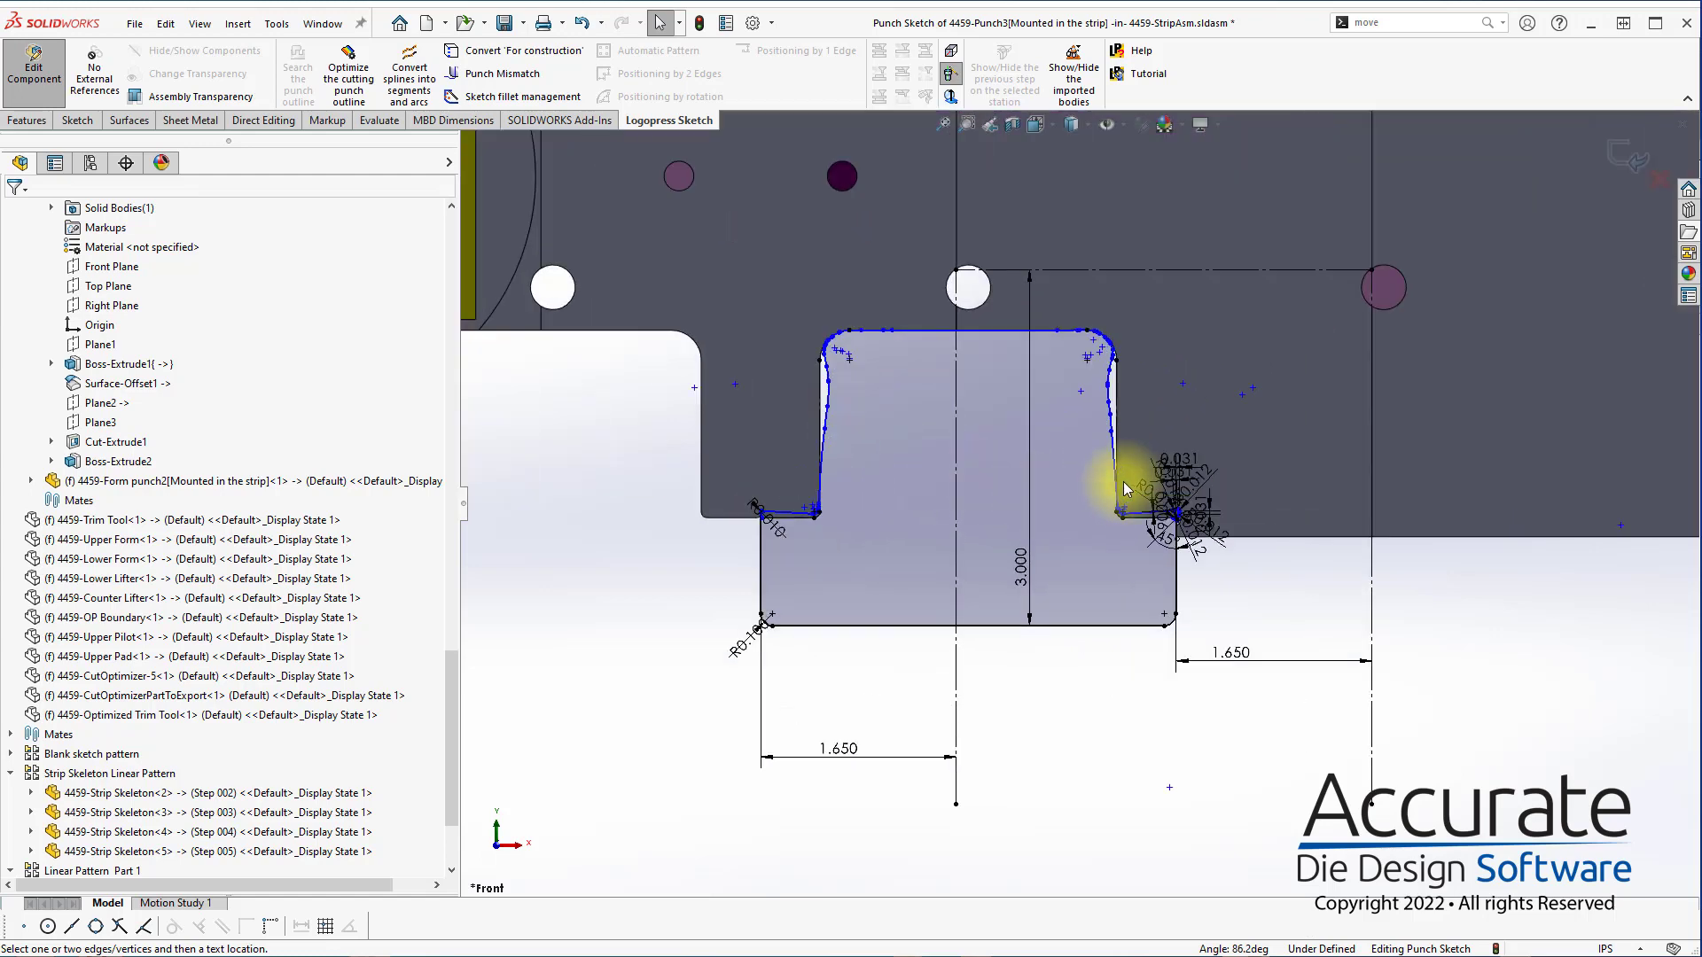
pyautogui.scroll(4, 977, 445)
pyautogui.scroll(-2, 977, 444)
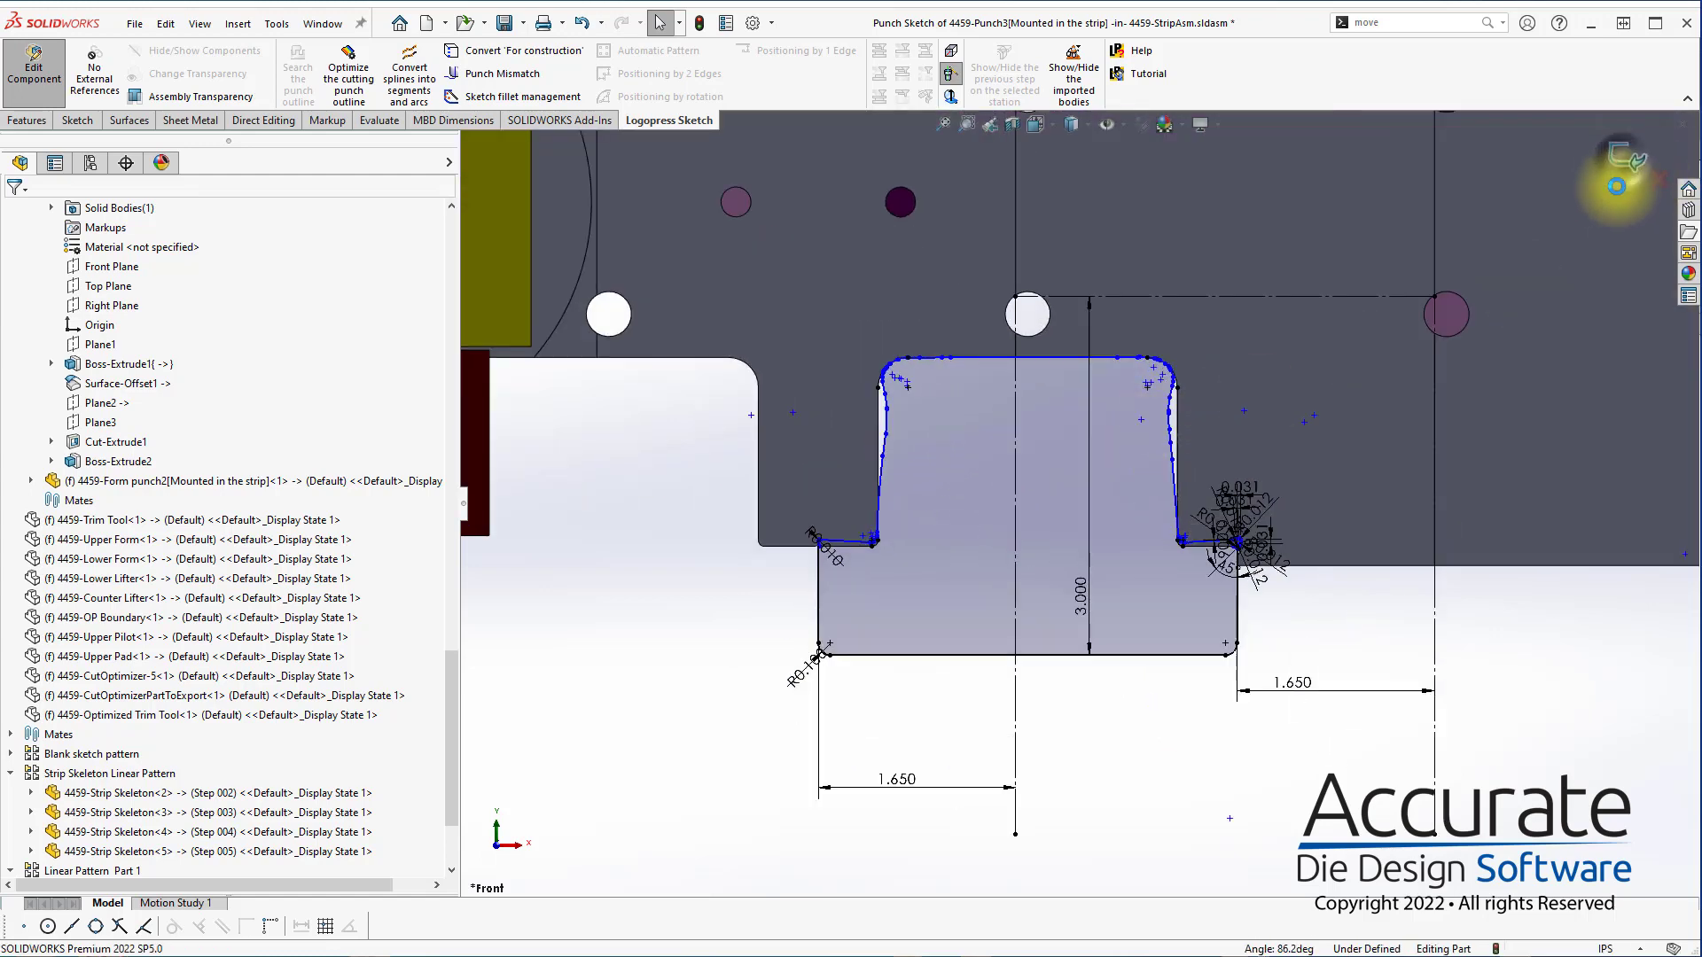
pyautogui.click(1596, 159)
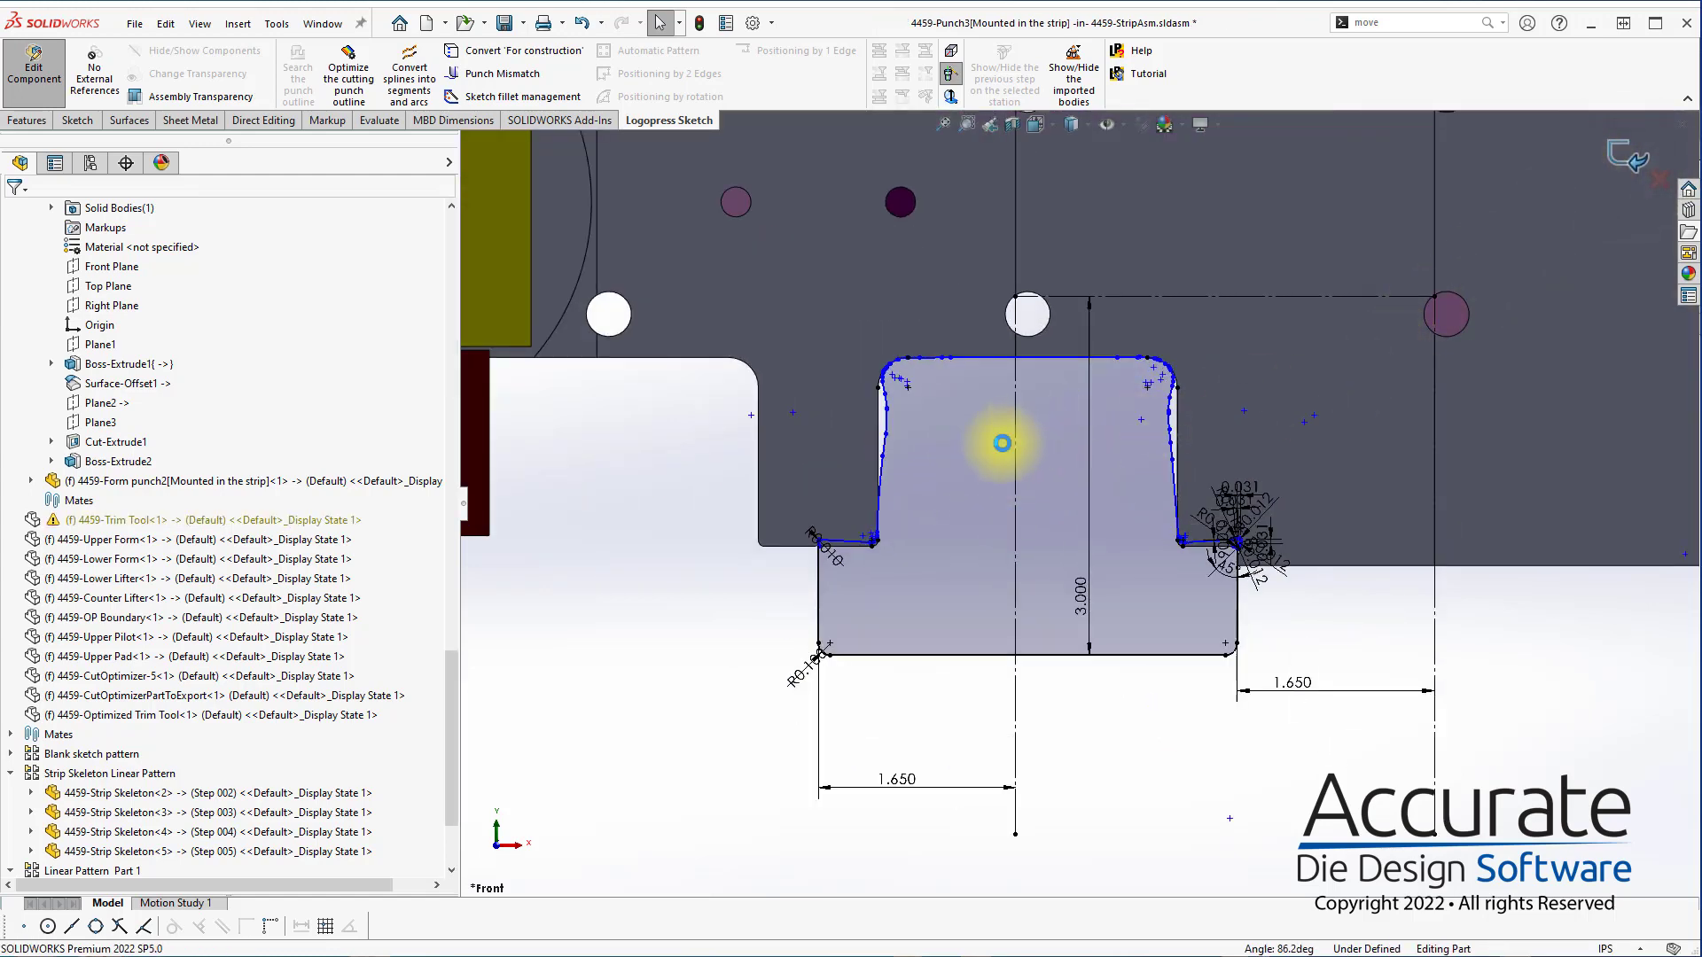
# Hide the dark red form punch covering the formed tab below the yellow block
pyautogui.scroll(5, 964, 492)
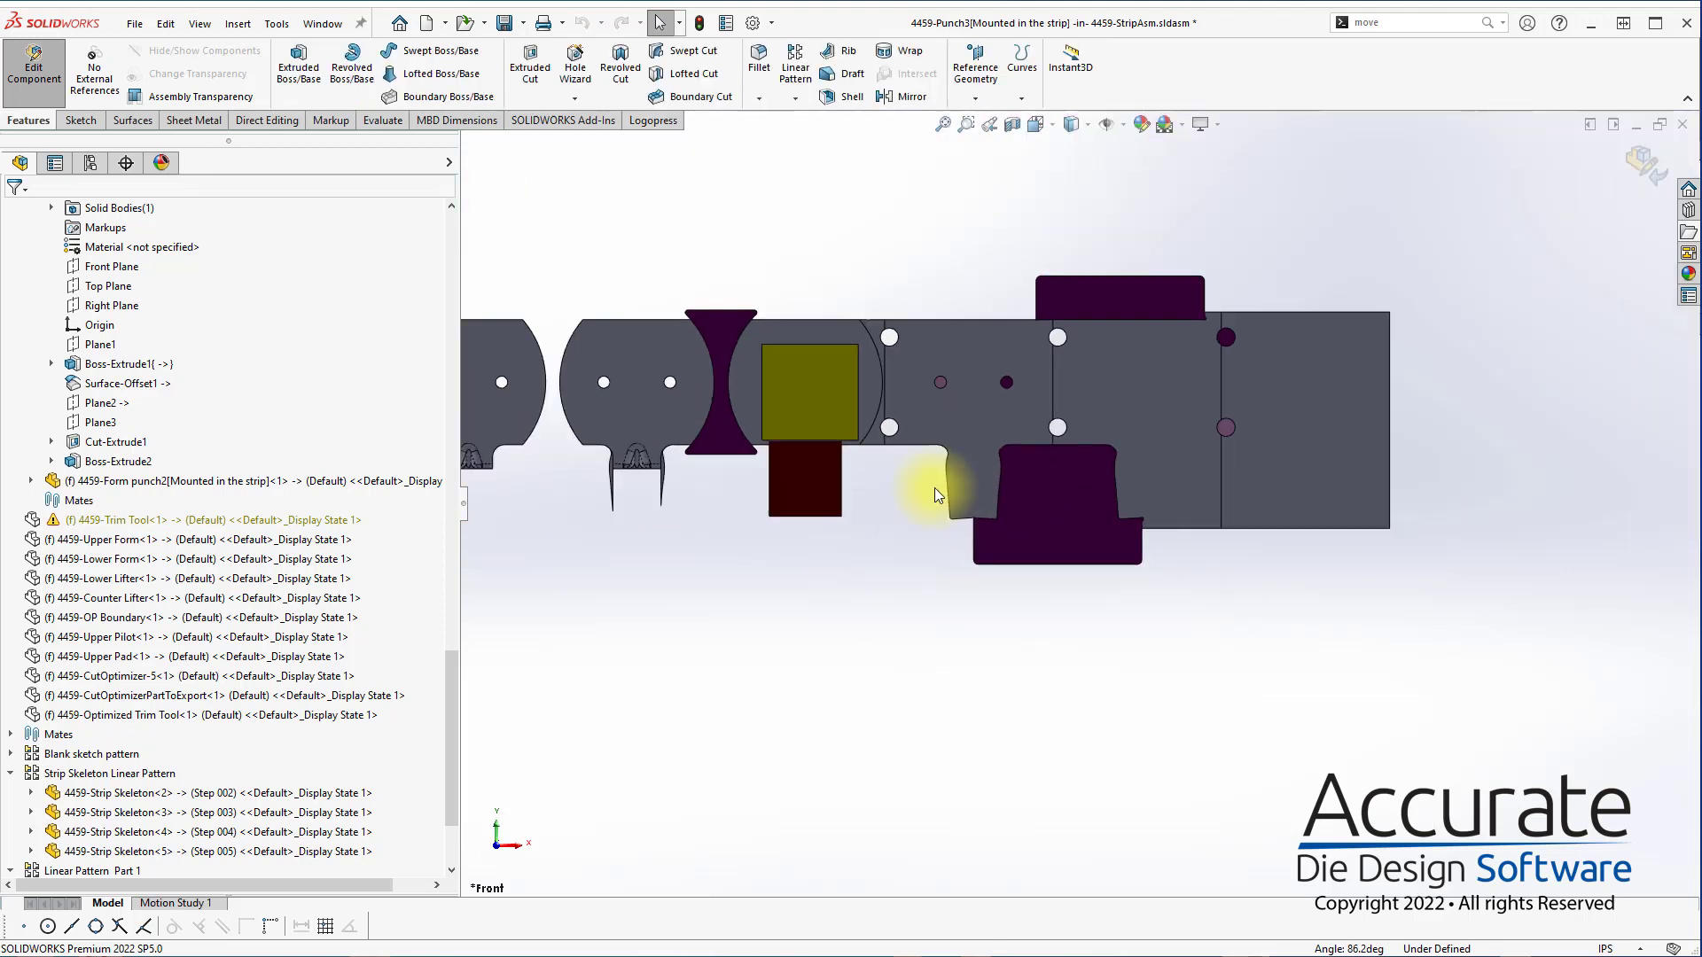
pyautogui.scroll(2, 973, 472)
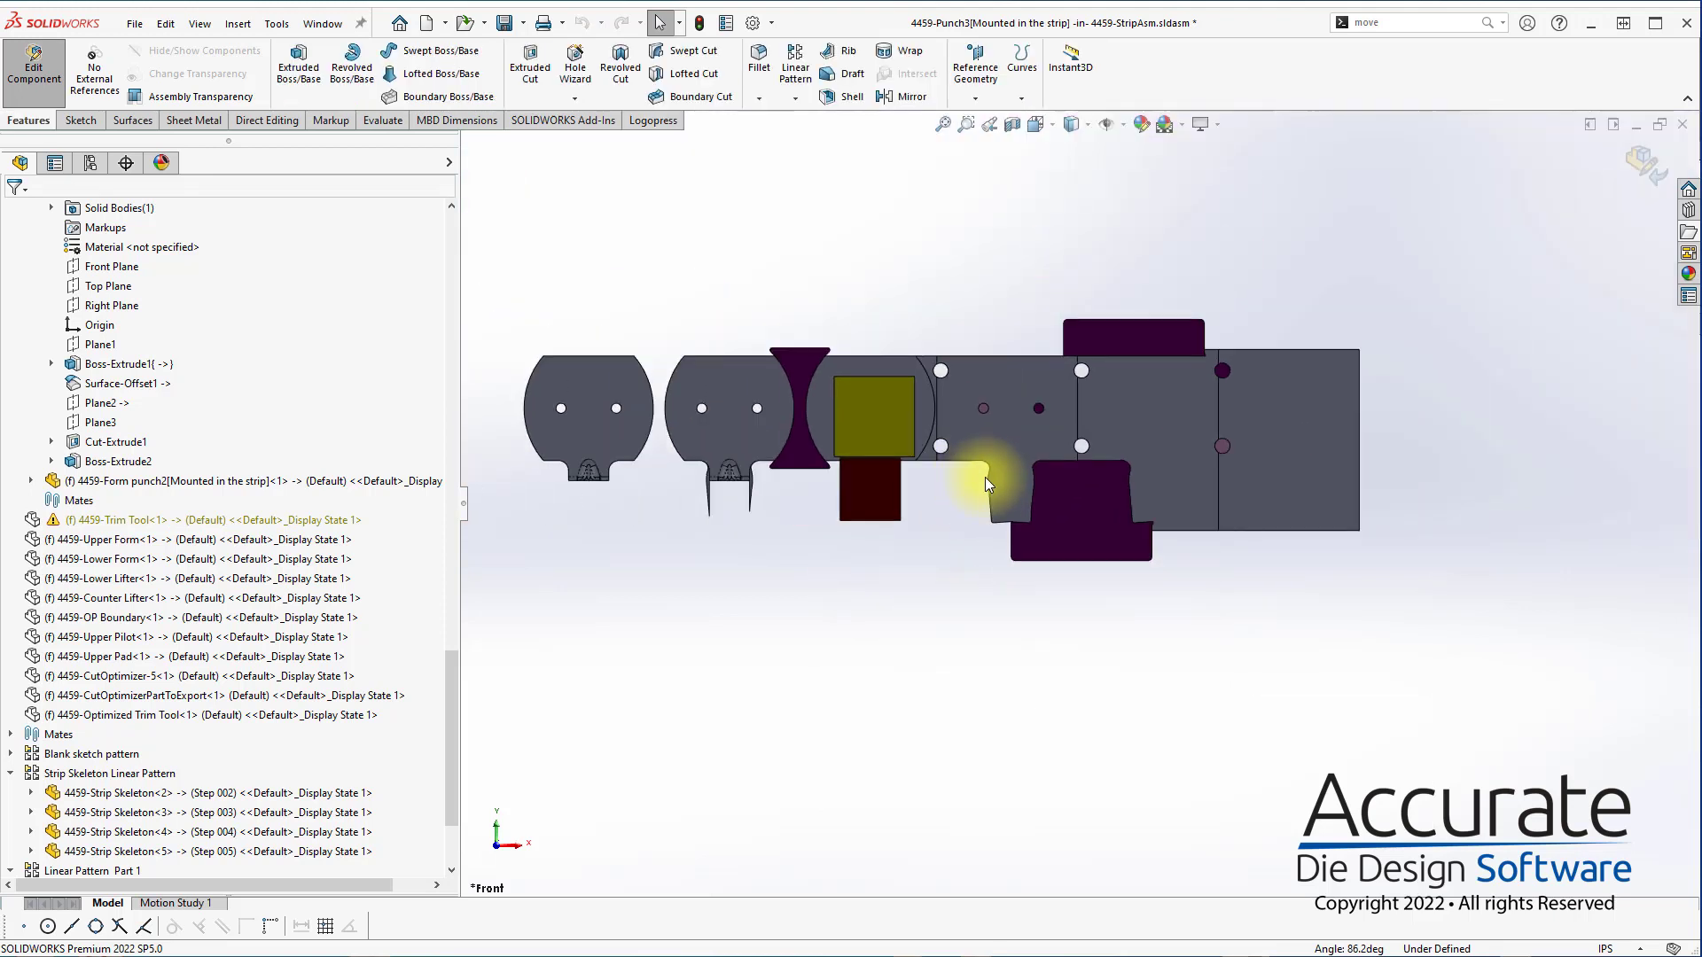
pyautogui.scroll(-2, 986, 477)
pyautogui.moveTo(1139, 519); pyautogui.dragTo(1018, 511, button='middle')
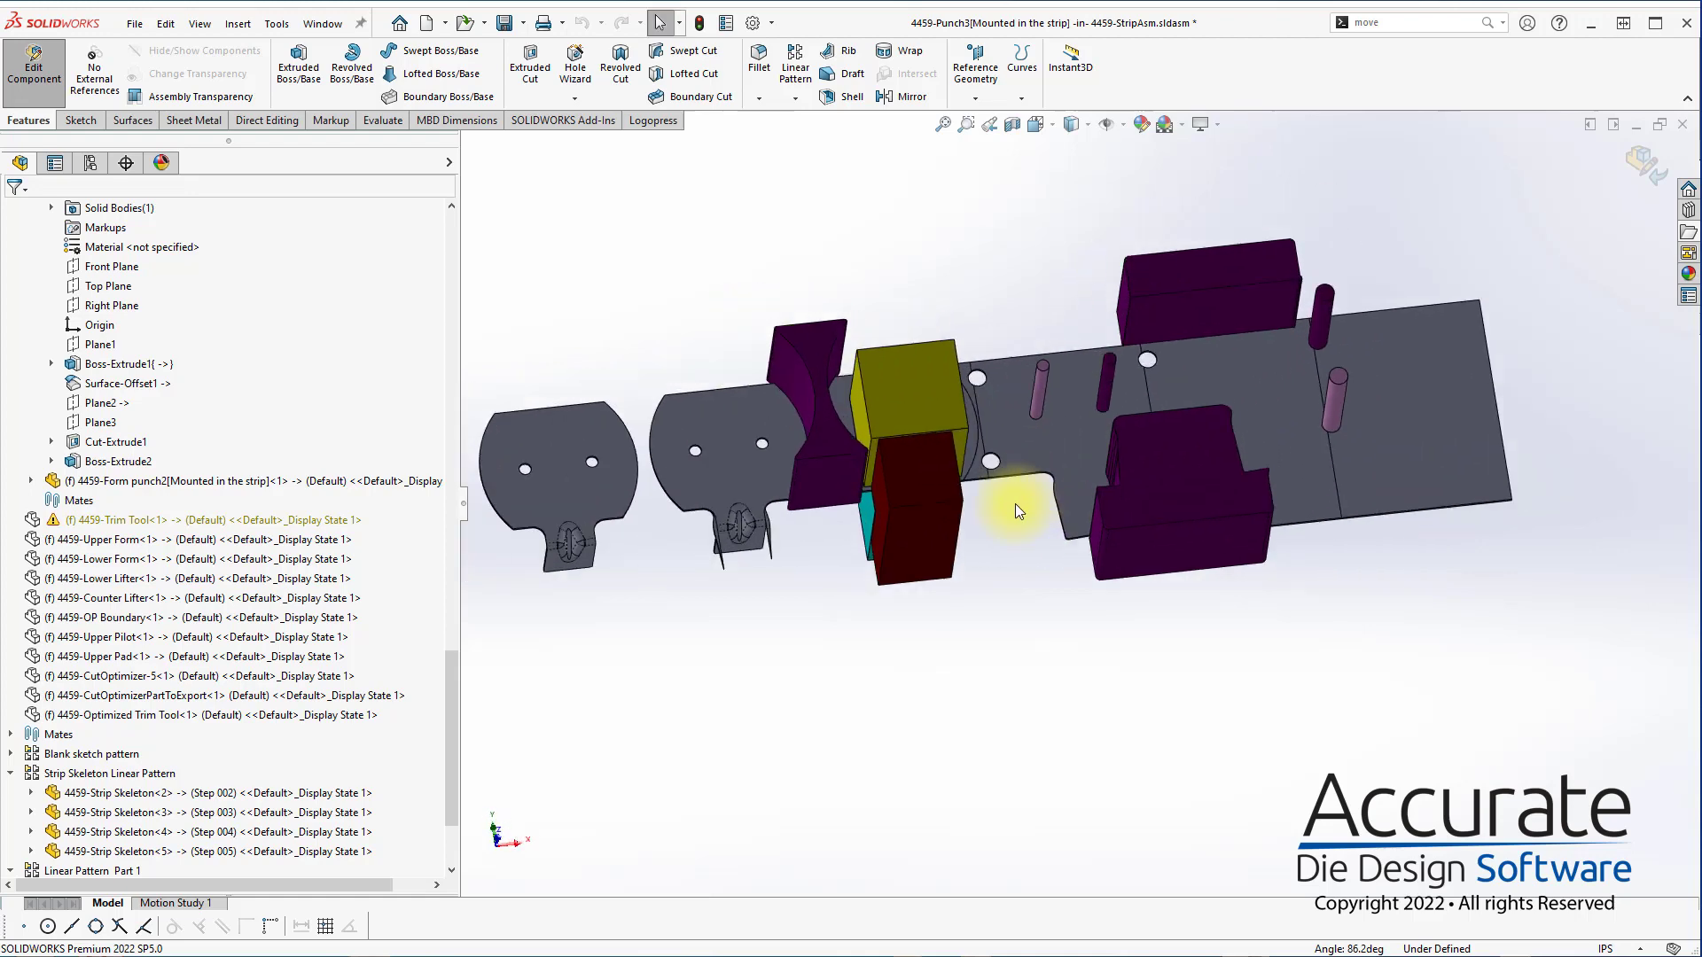
pyautogui.click(934, 491)
pyautogui.click(1109, 381)
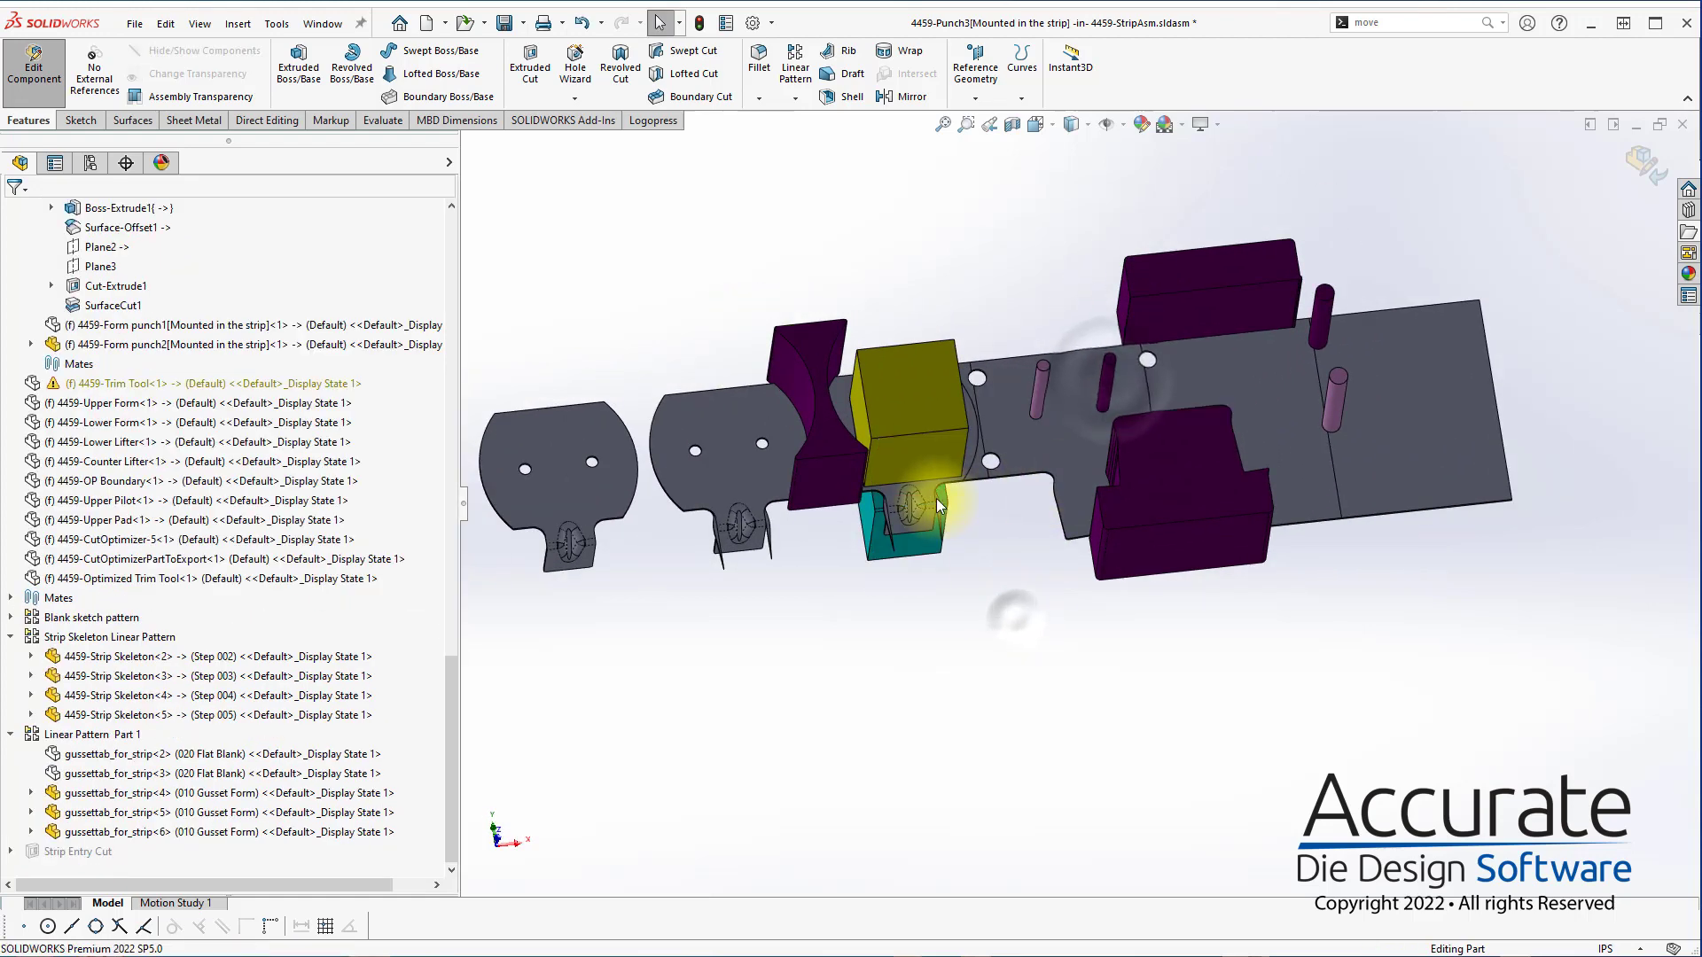
# Edit the Step 004 strip skeleton part in the context of the assembly
pyautogui.scroll(5, 936, 498)
pyautogui.click(999, 452)
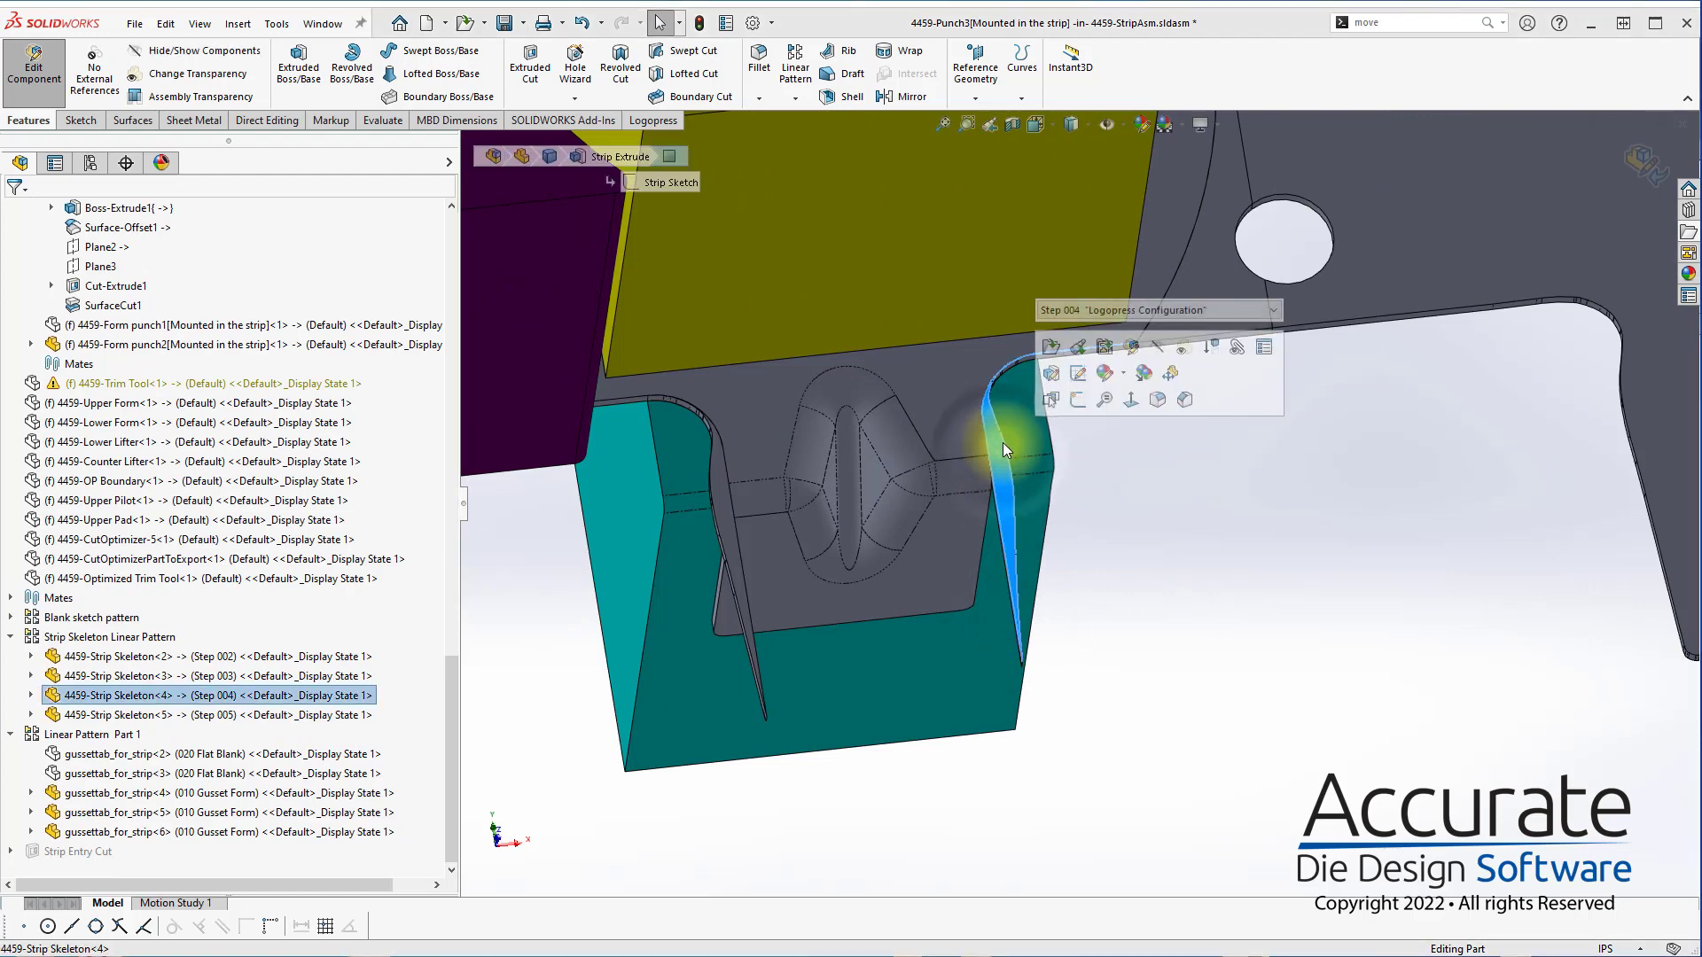
pyautogui.click(1132, 345)
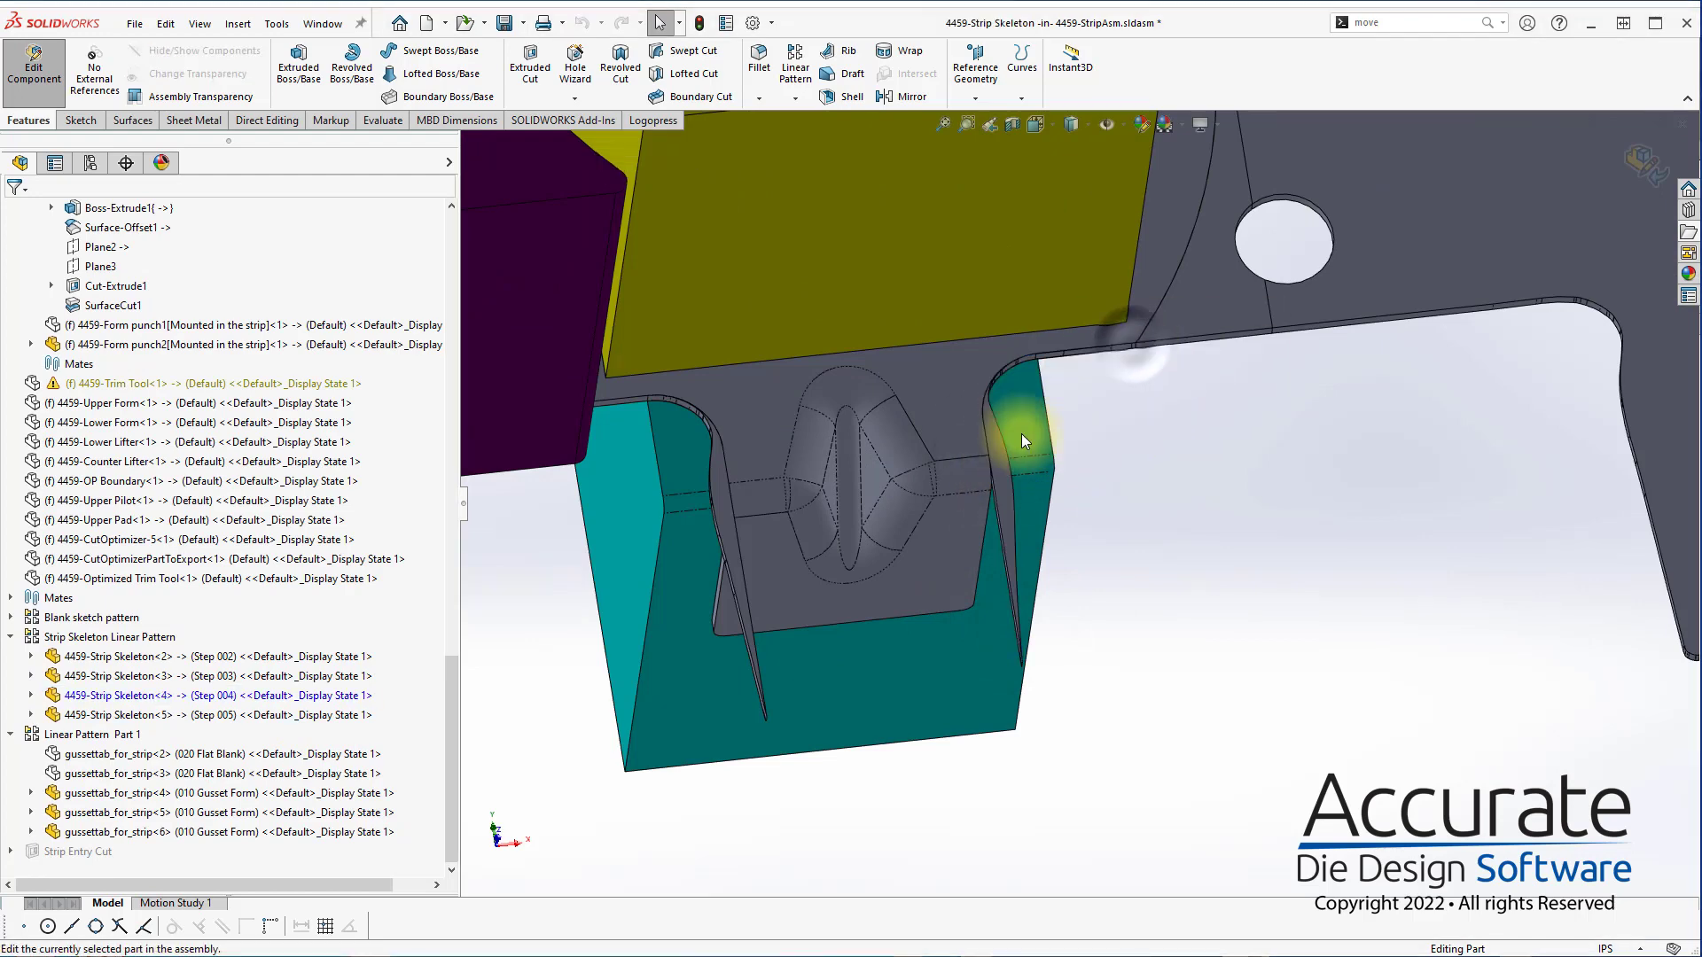
# Delete the leftover sliver bodies Part Cut 001 Step 004[3], [4] and [5] from the Step 004 strip skeleton
pyautogui.click(993, 438)
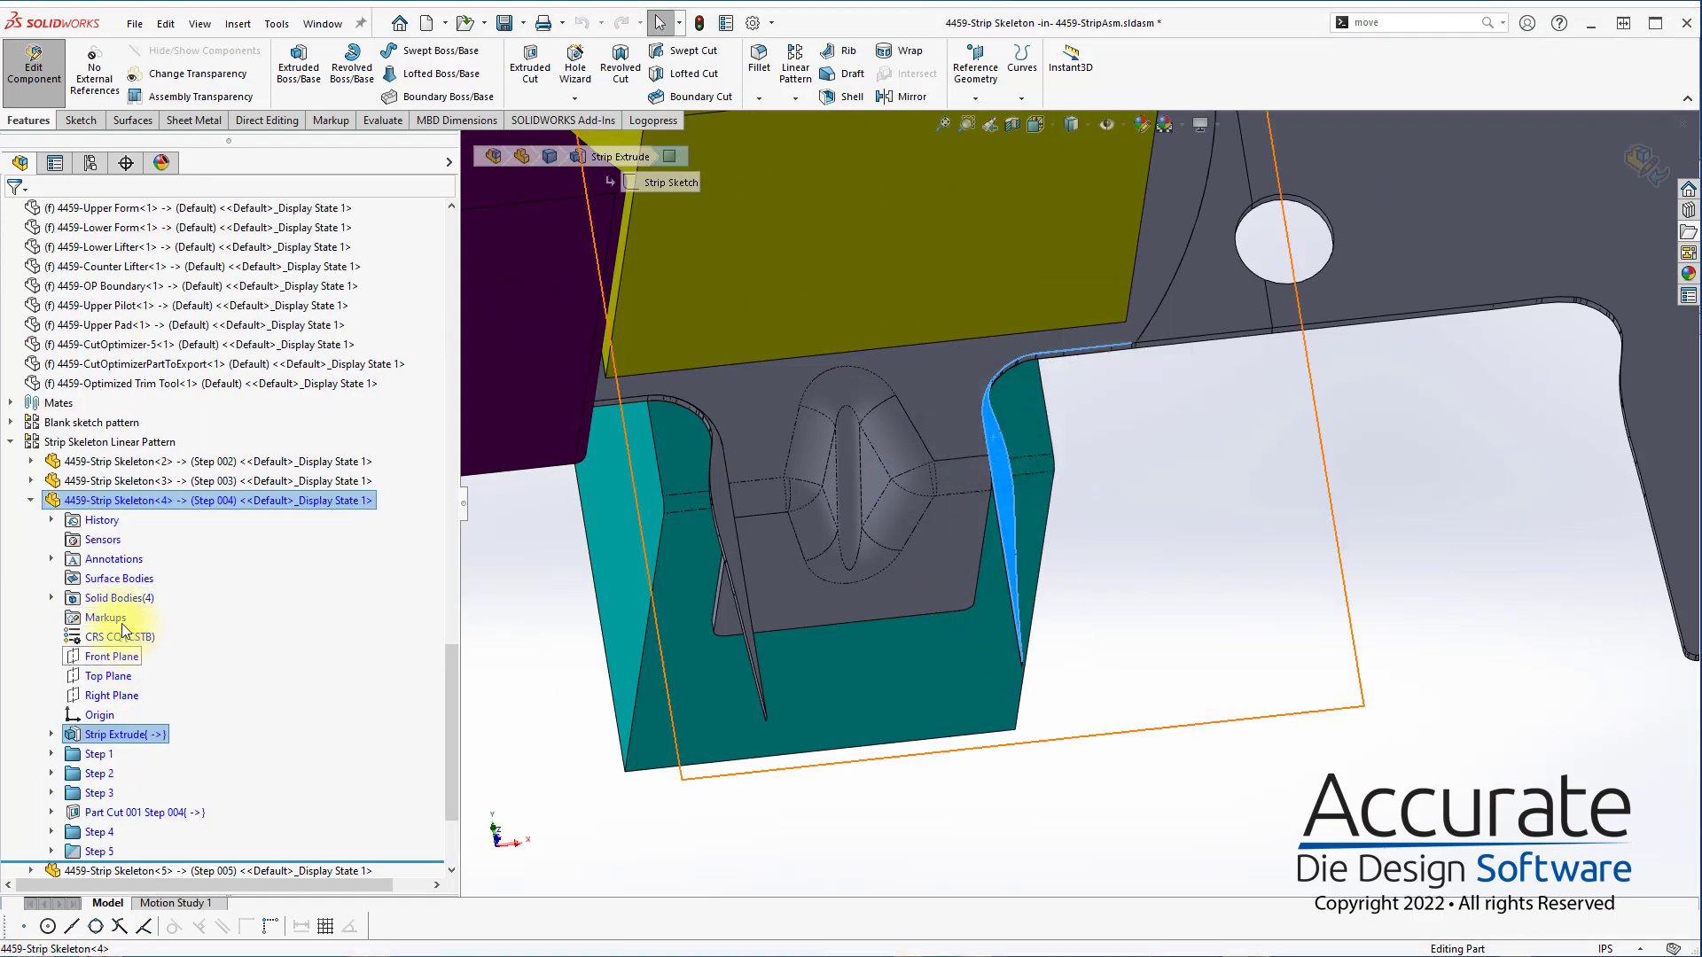
pyautogui.click(51, 597)
pyautogui.click(159, 617)
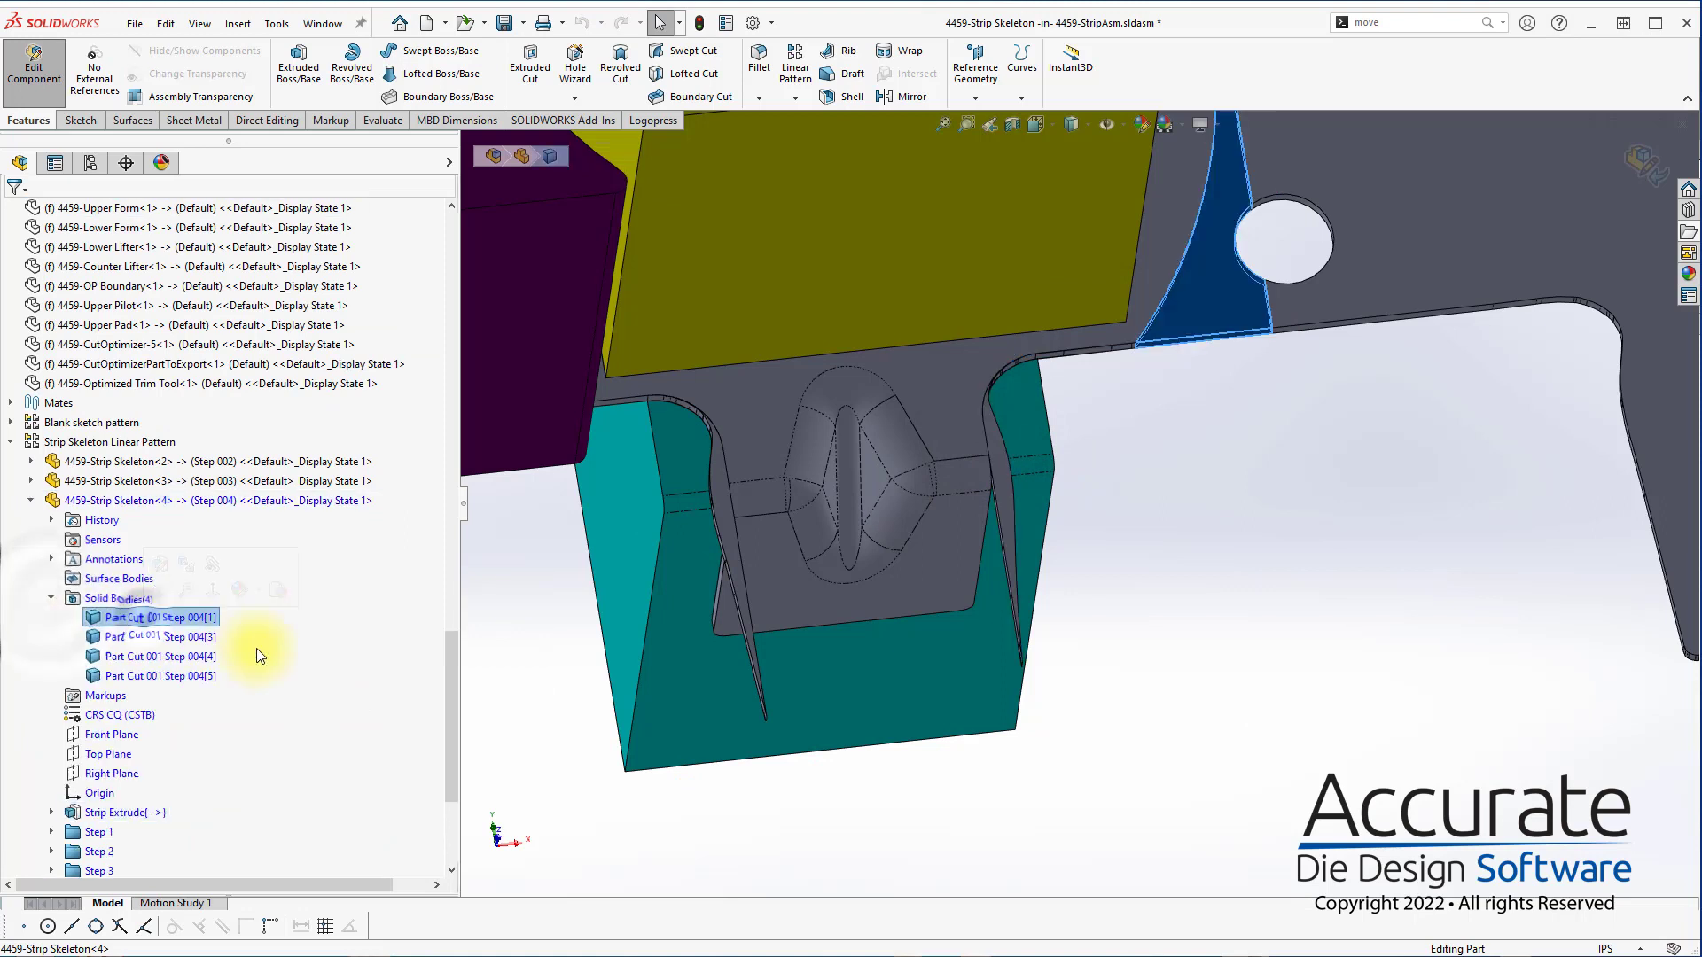
pyautogui.click(189, 656)
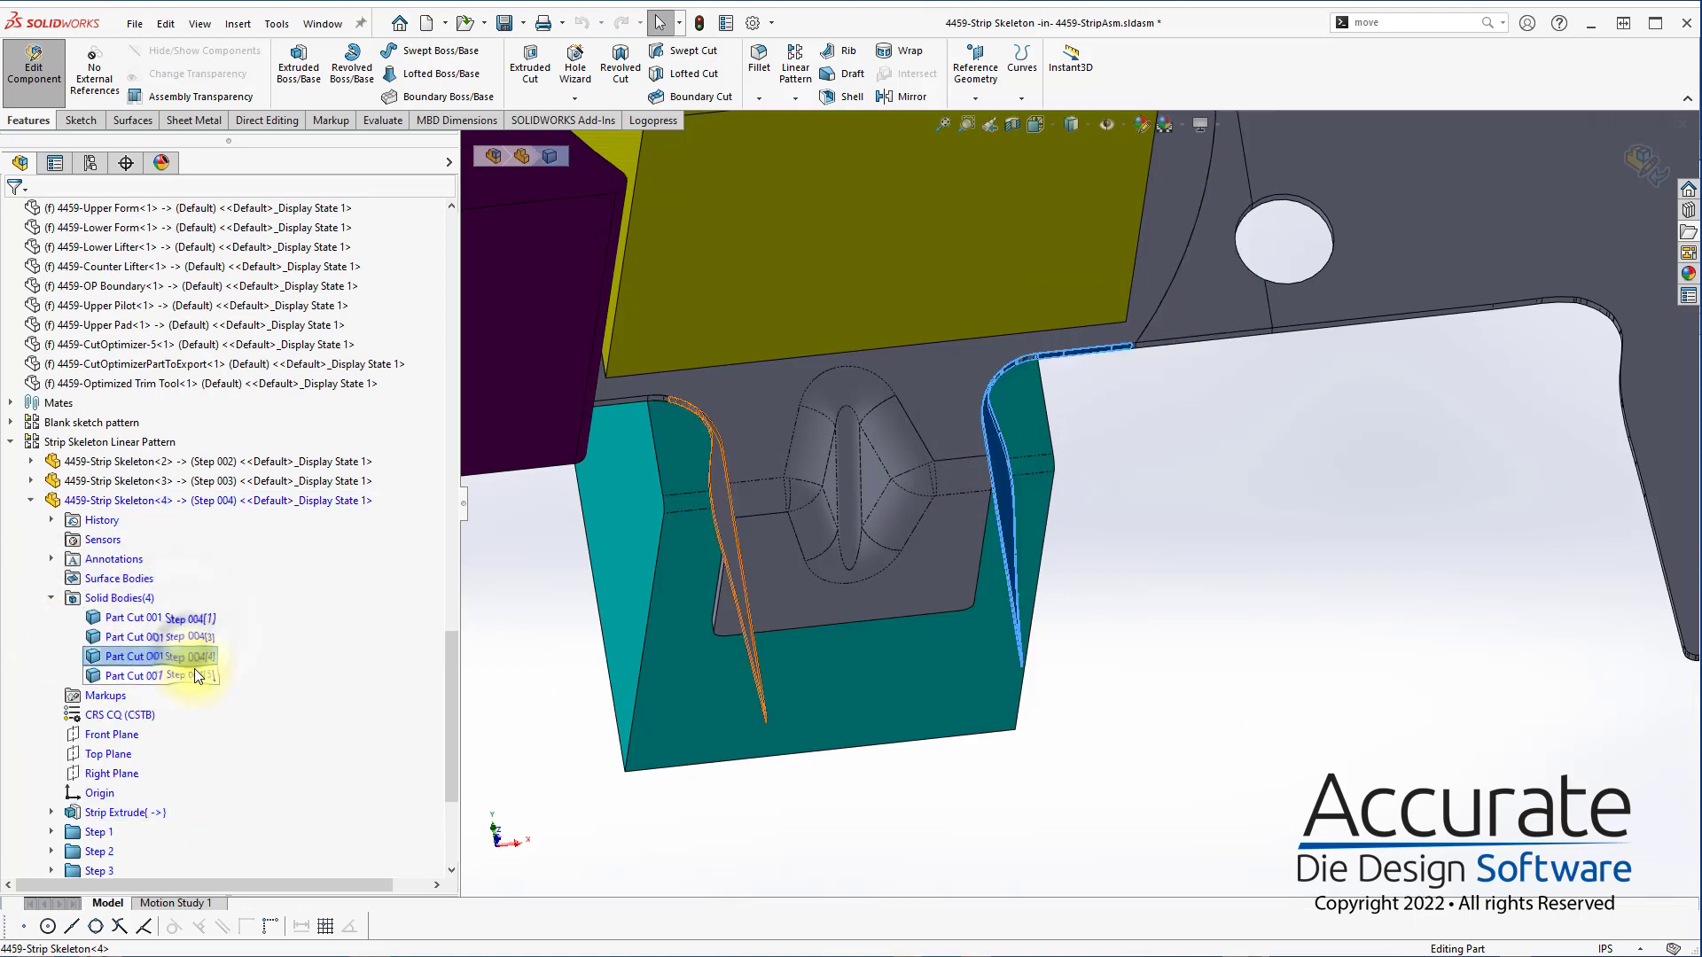
pyautogui.keyDown('ctrl'); pyautogui.click(197, 677); pyautogui.keyUp('ctrl')
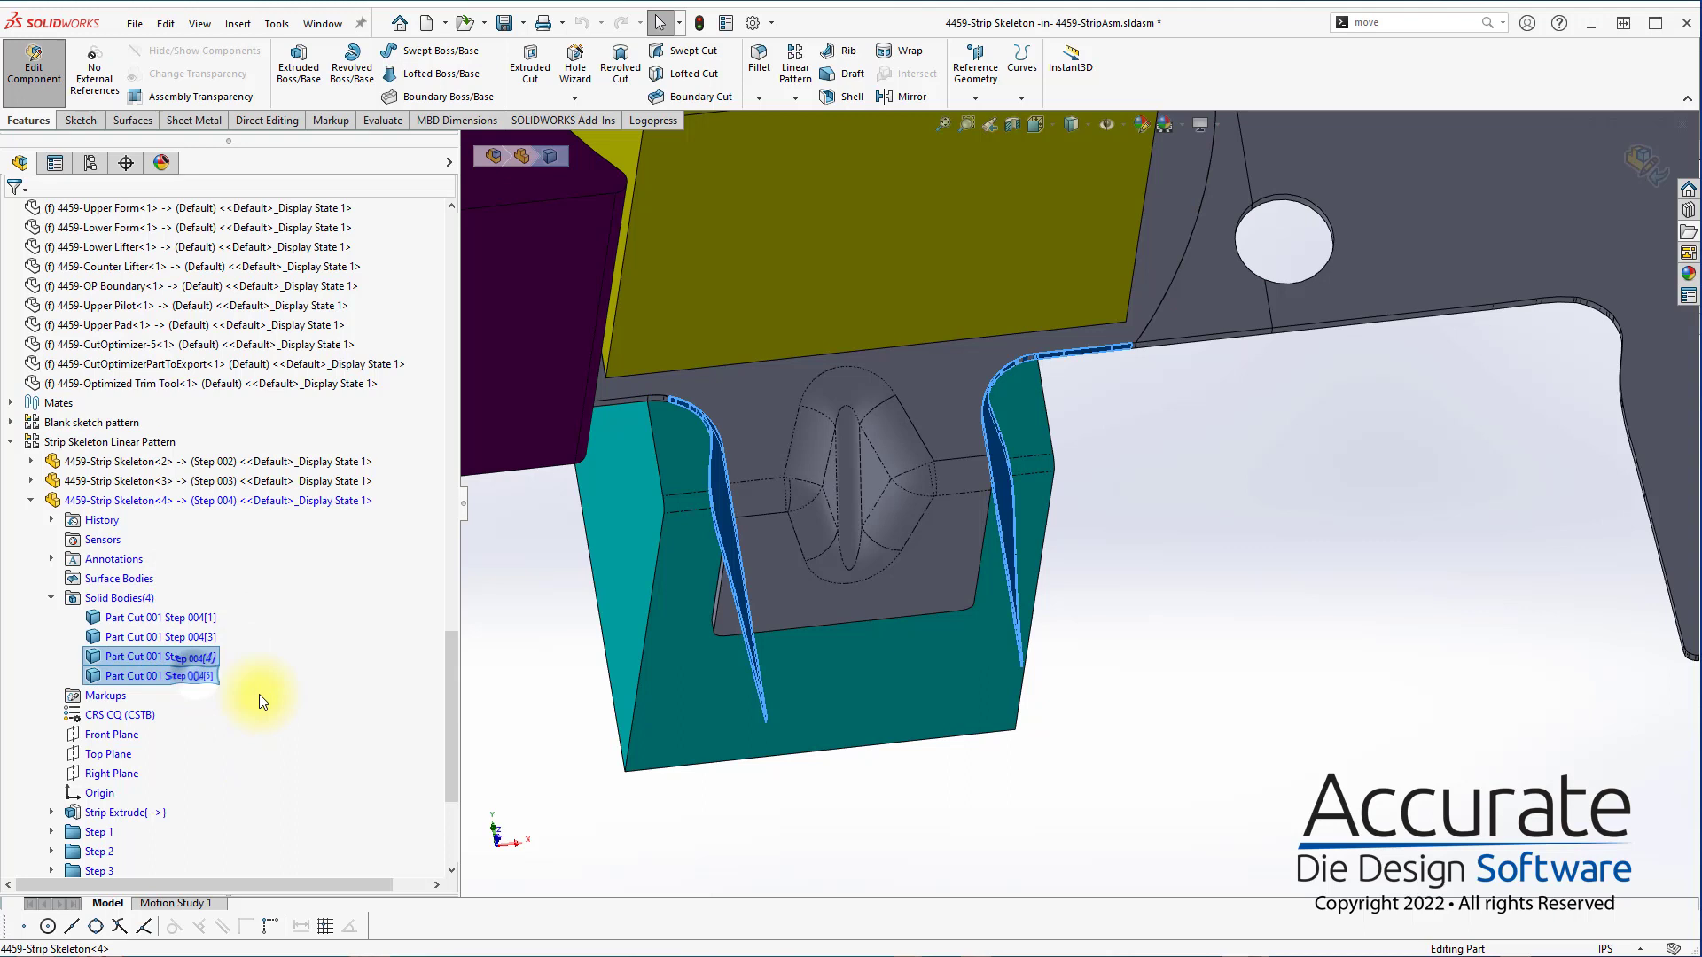
pyautogui.keyDown('ctrl'); pyautogui.click(179, 637); pyautogui.keyUp('ctrl')
pyautogui.rightClick(188, 636)
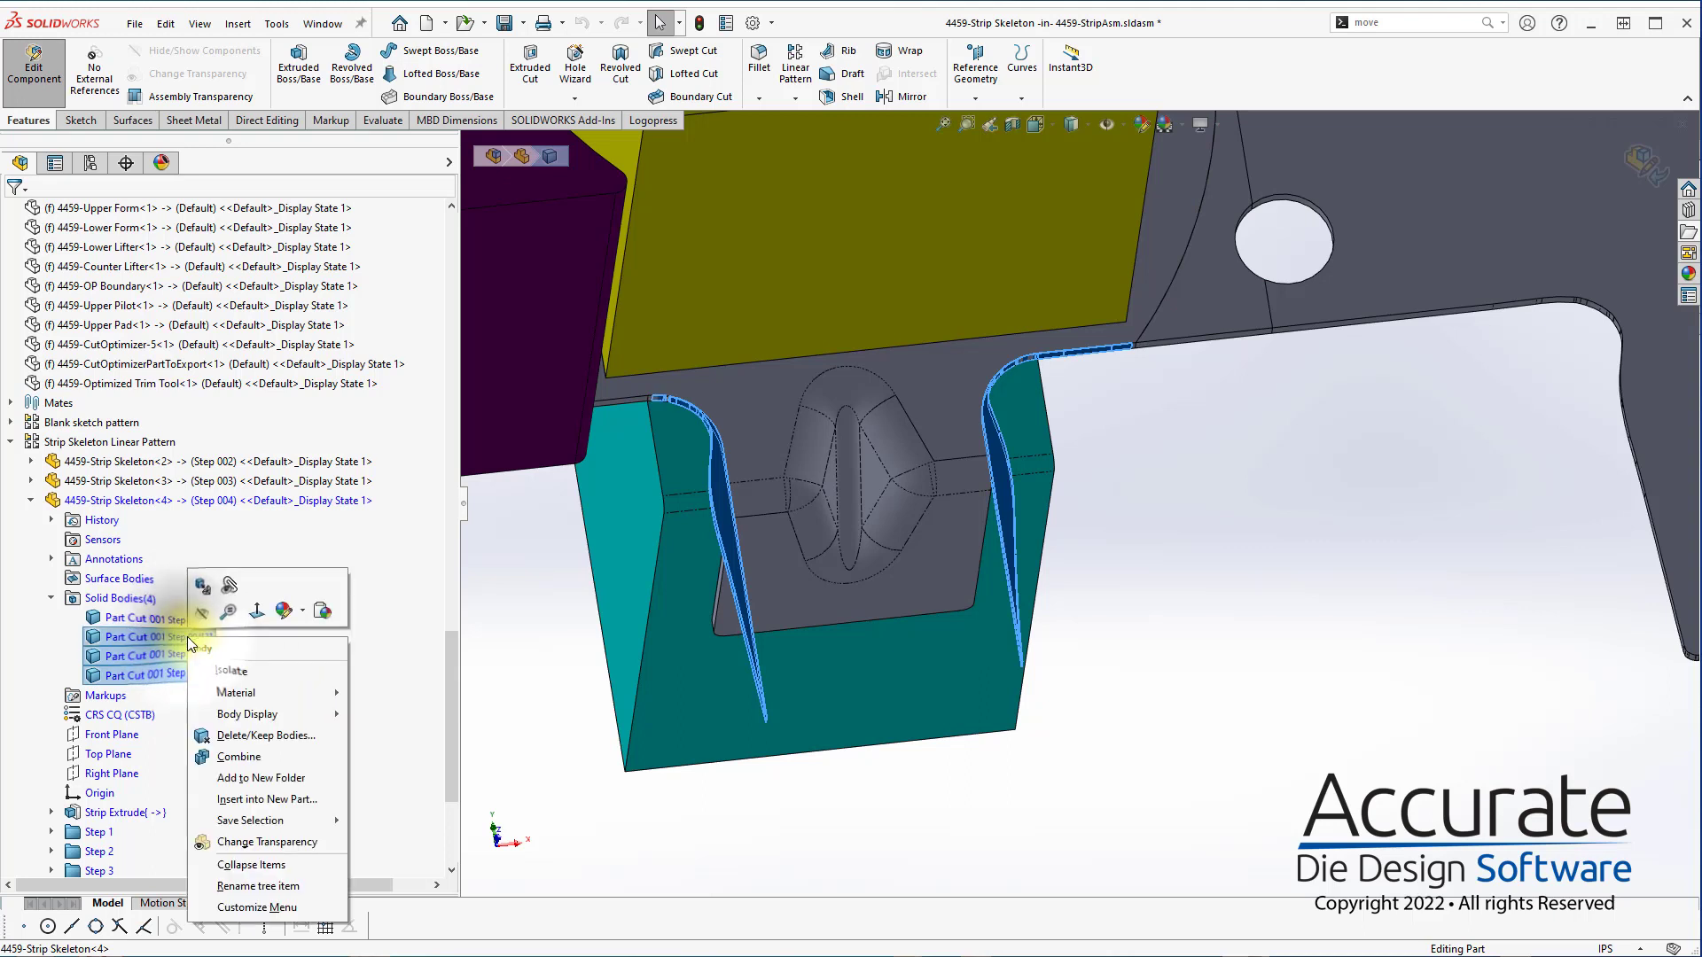
pyautogui.click(254, 734)
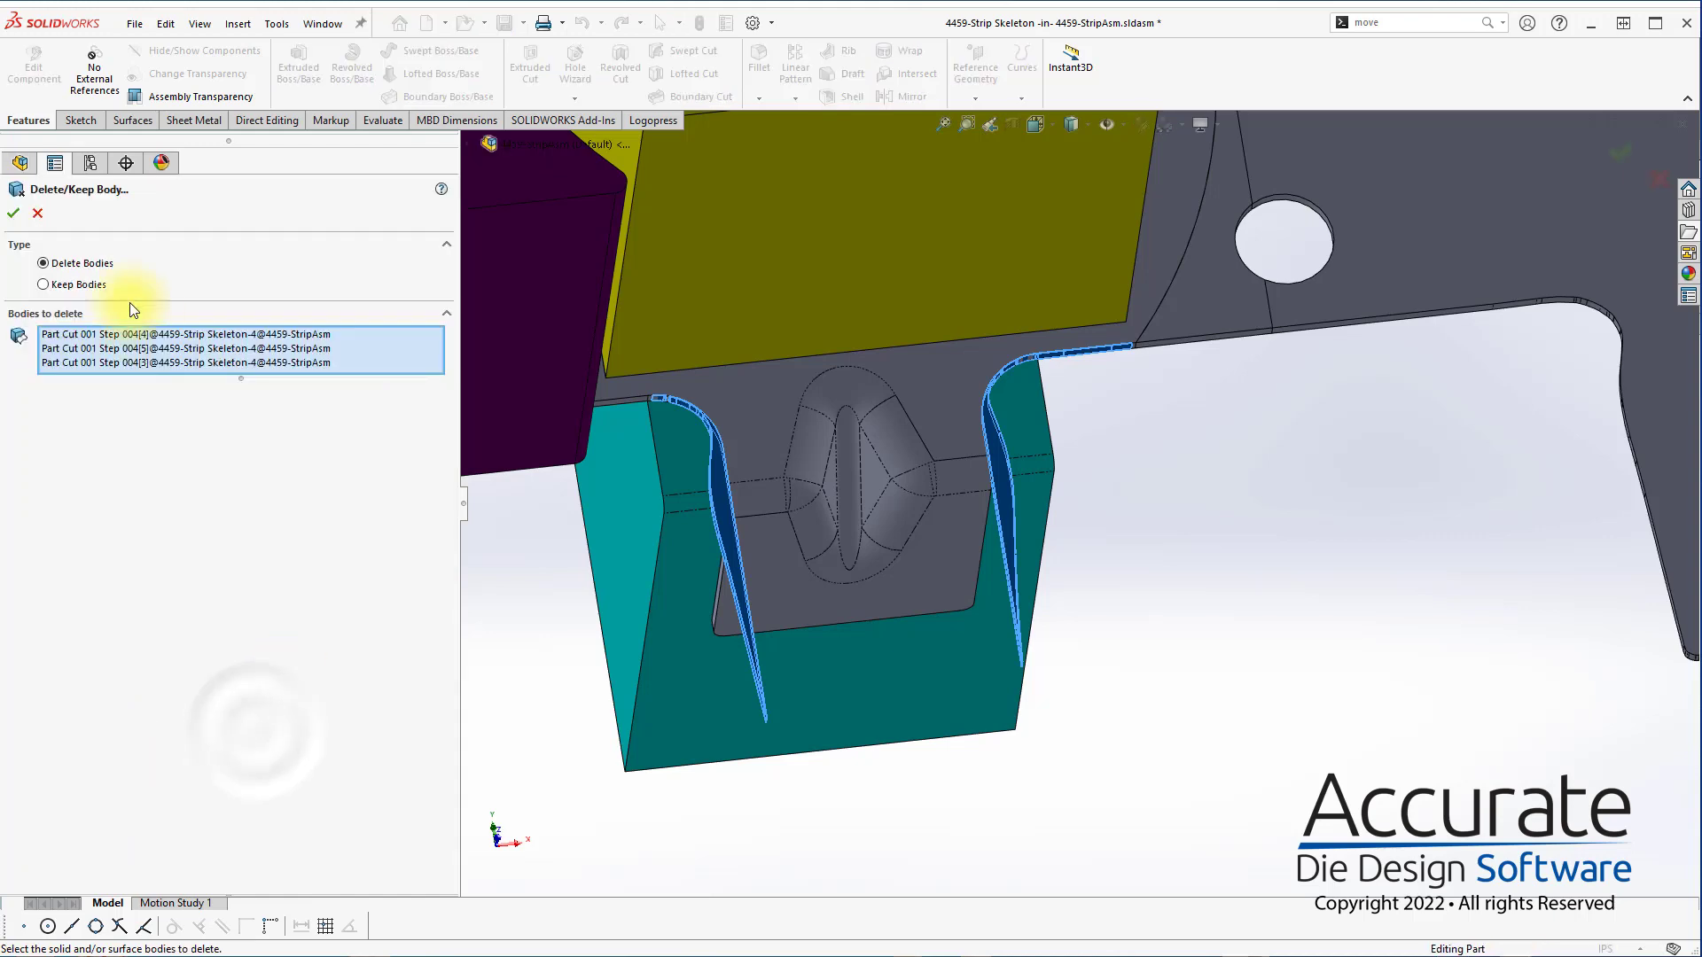
pyautogui.click(13, 213)
# Unsuppress the Body-Delete/Keep 1 feature on the following stations with Logopress
pyautogui.scroll(4, 546, 610)
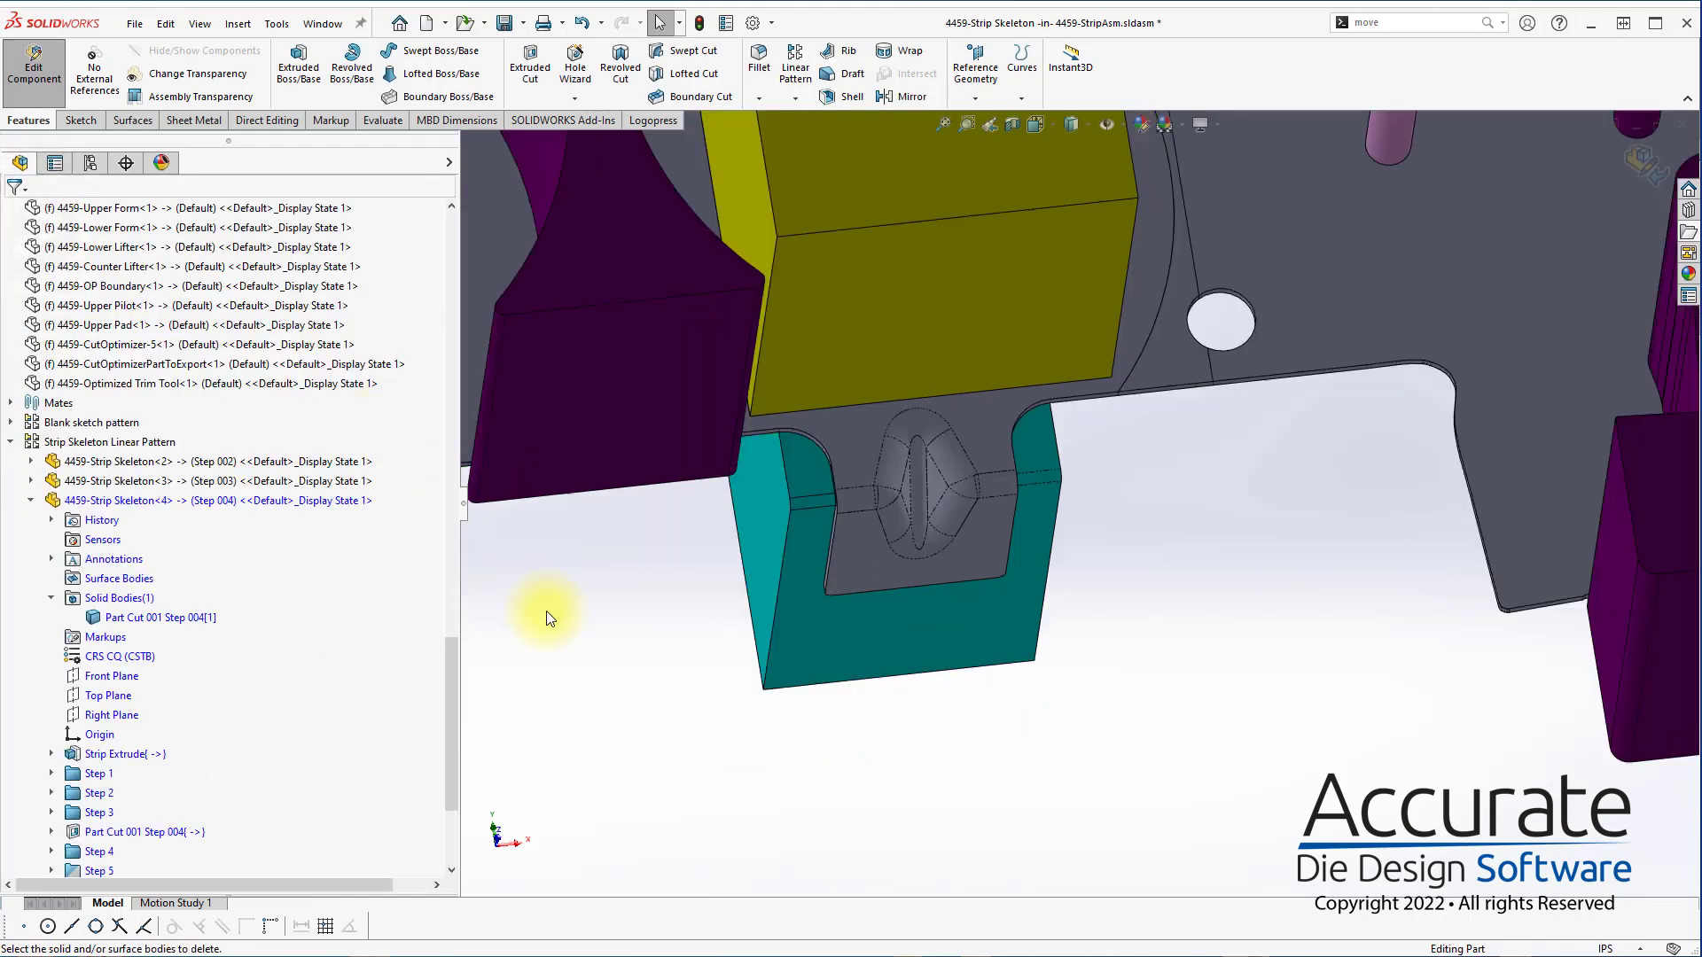
pyautogui.scroll(-4, 257, 718)
pyautogui.rightClick(156, 697)
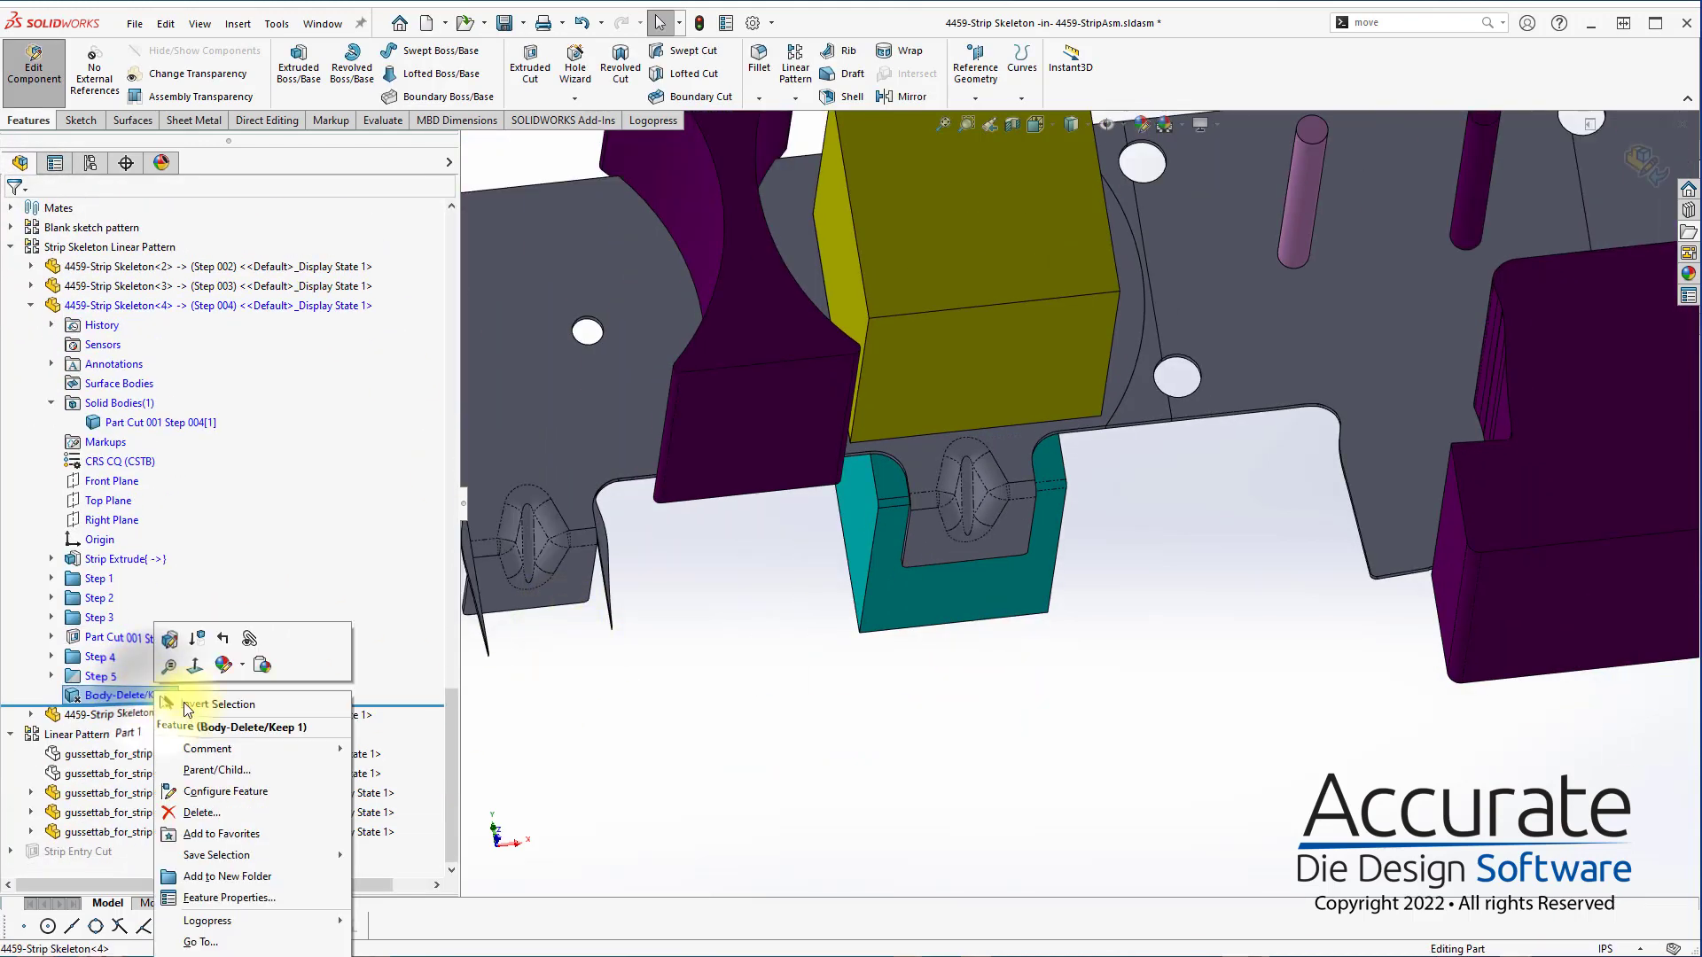
pyautogui.moveTo(326, 922)
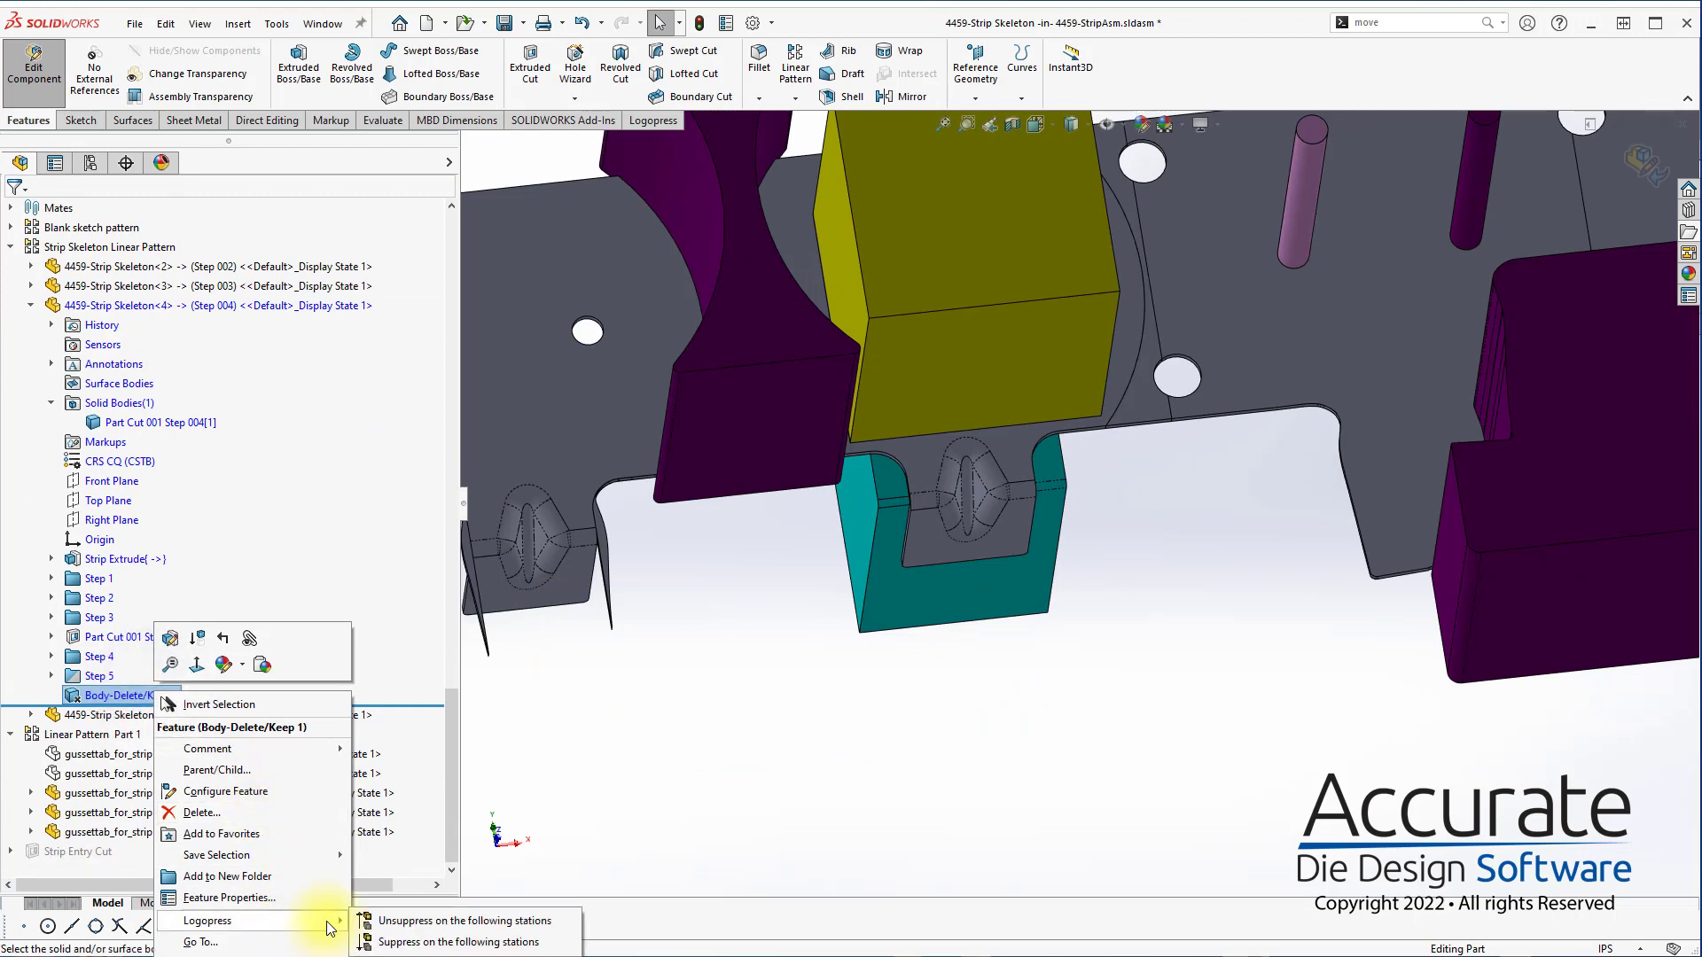
pyautogui.click(472, 925)
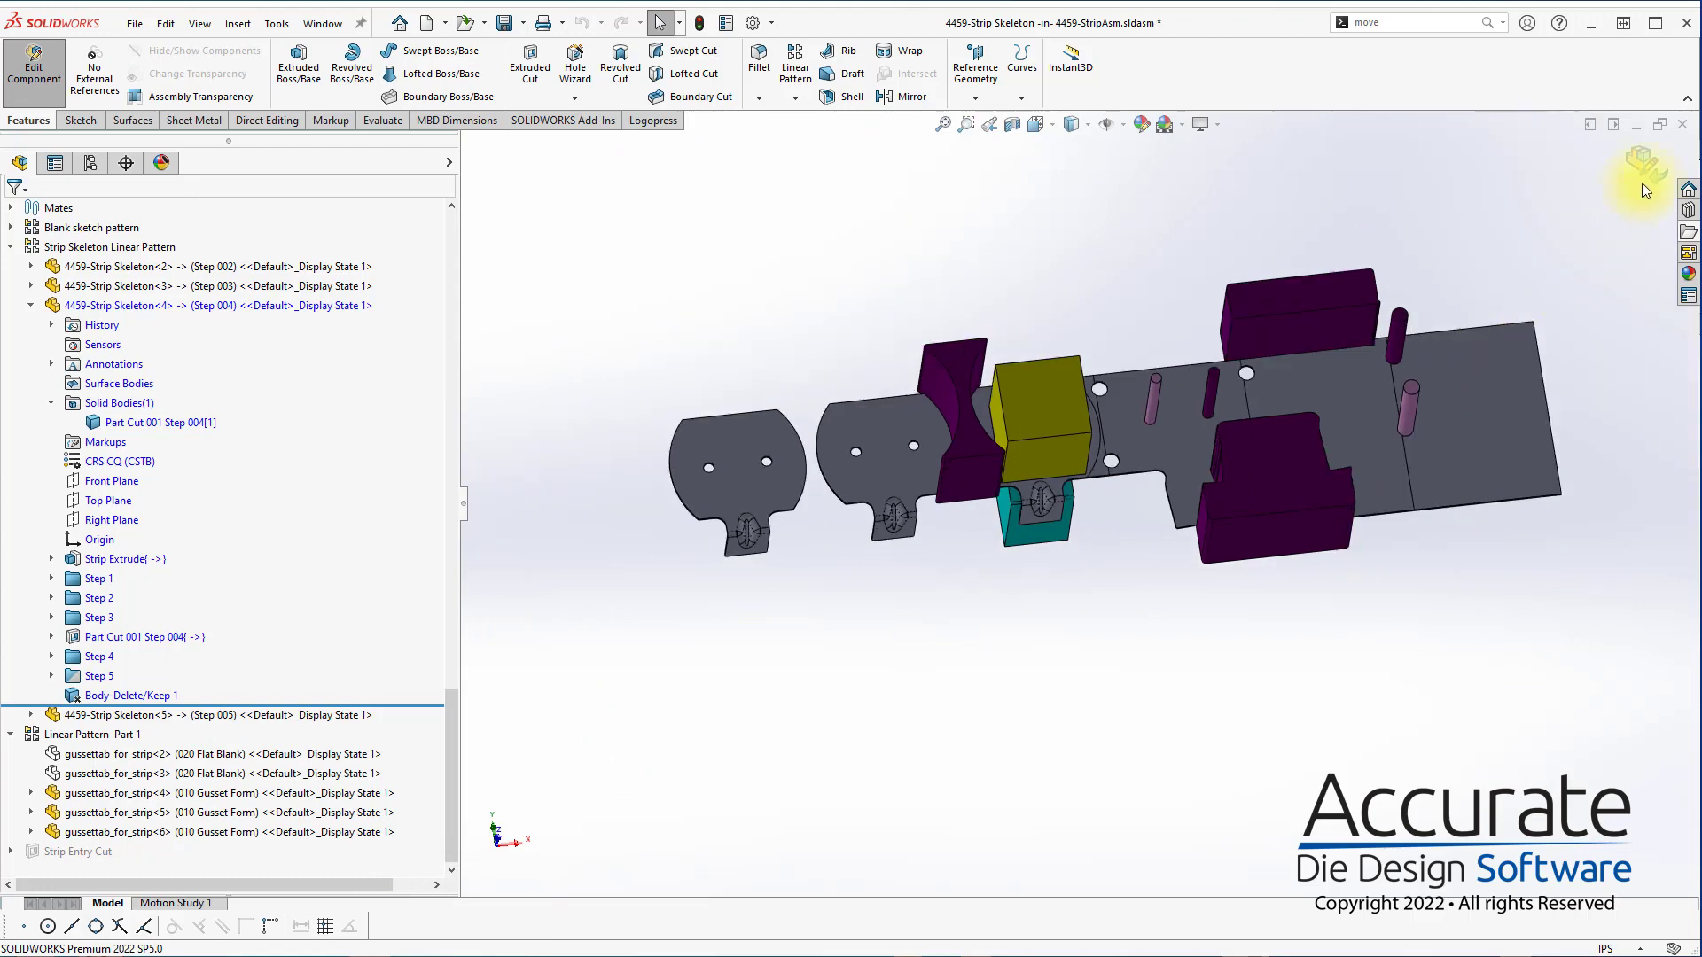
# Return to editing the top-level strip assembly and save it together with all modified referenced models
pyautogui.click(1642, 169)
pyautogui.scroll(-1, 1156, 526)
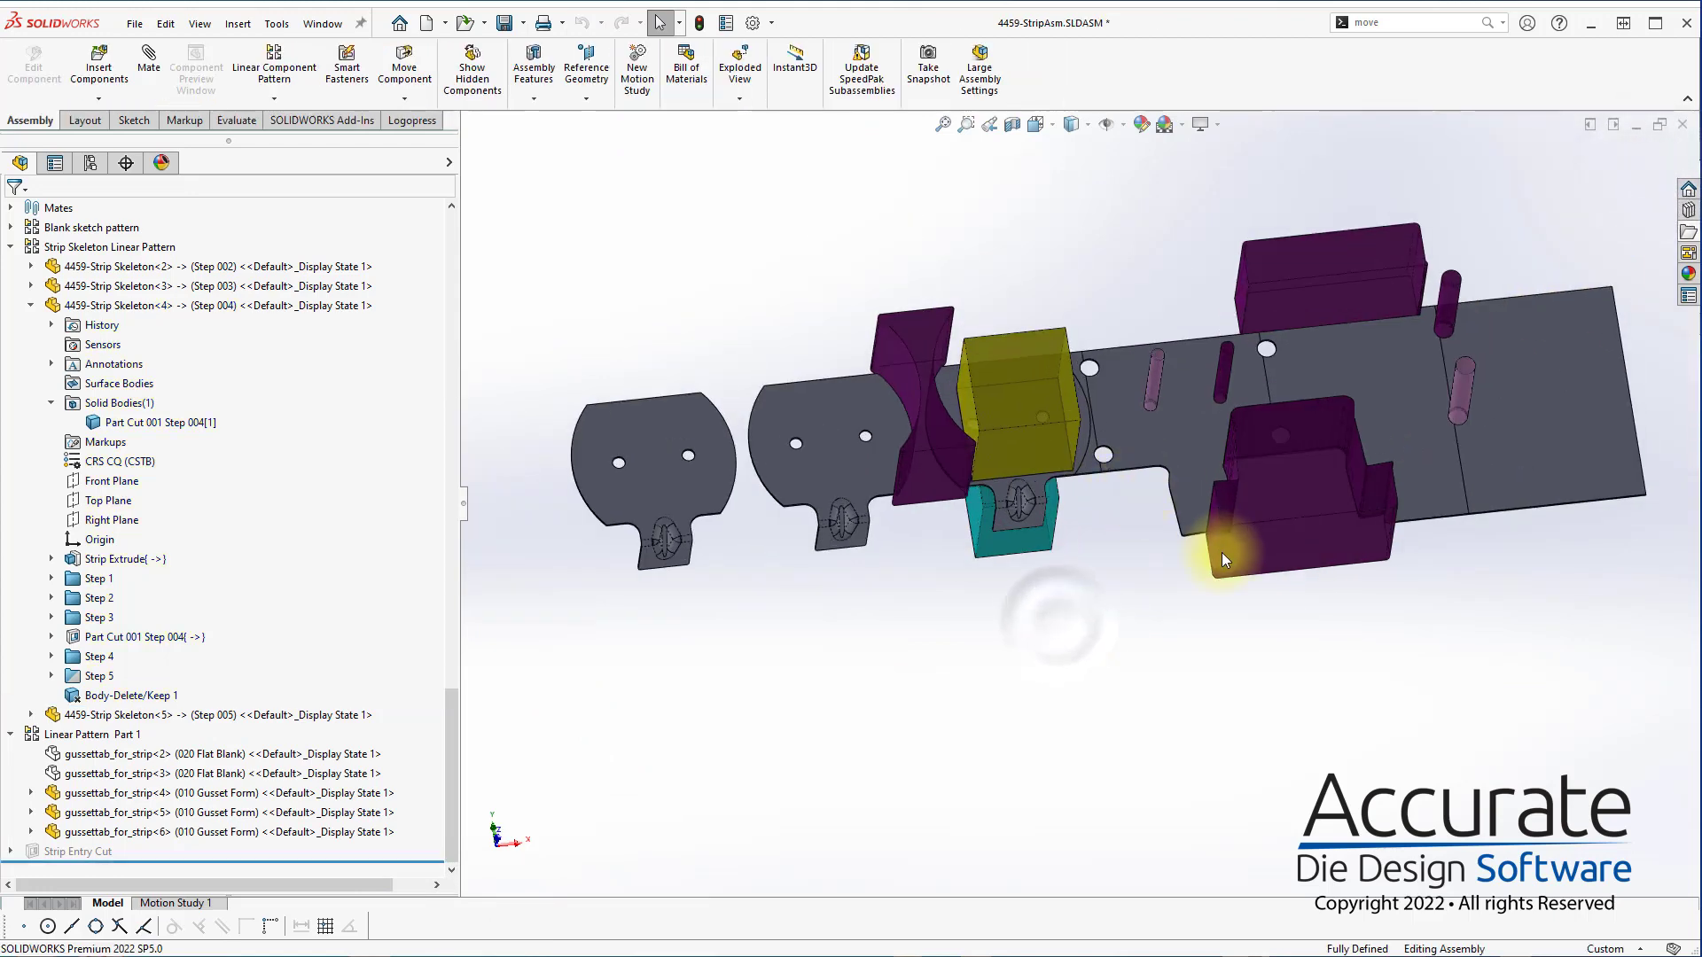
pyautogui.moveTo(1224, 553); pyautogui.dragTo(1235, 498, button='middle')
pyautogui.scroll(-2, 1240, 416)
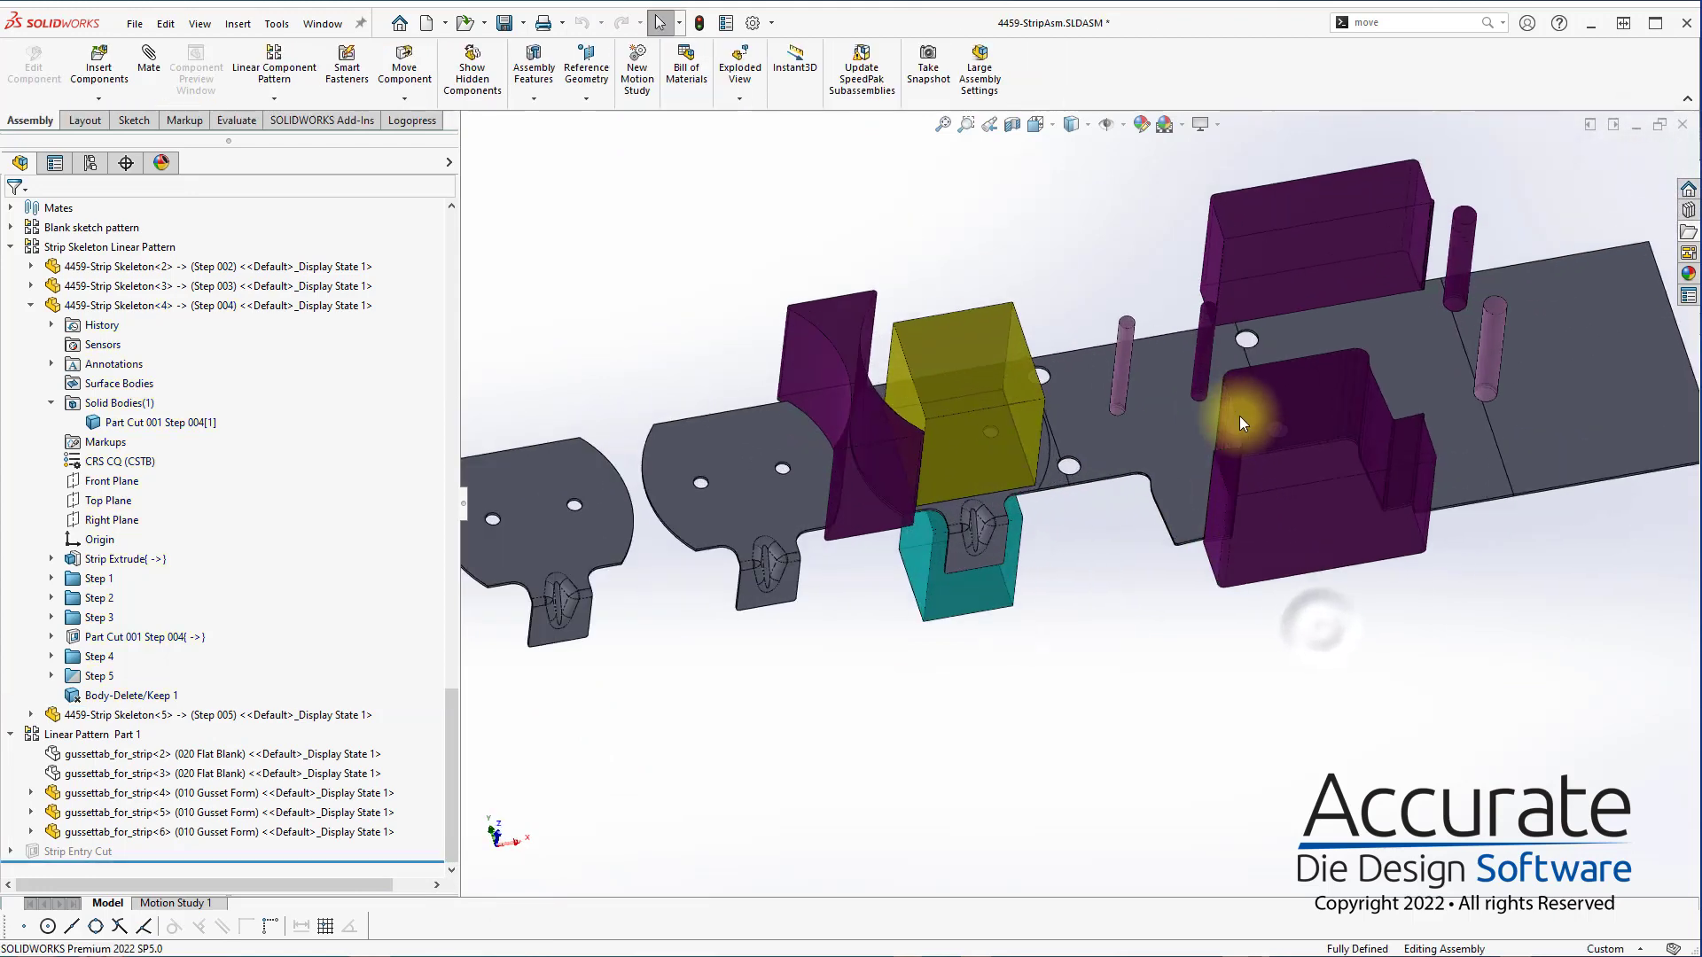
pyautogui.hotkey('ctrl', 's')
pyautogui.click(1339, 512)
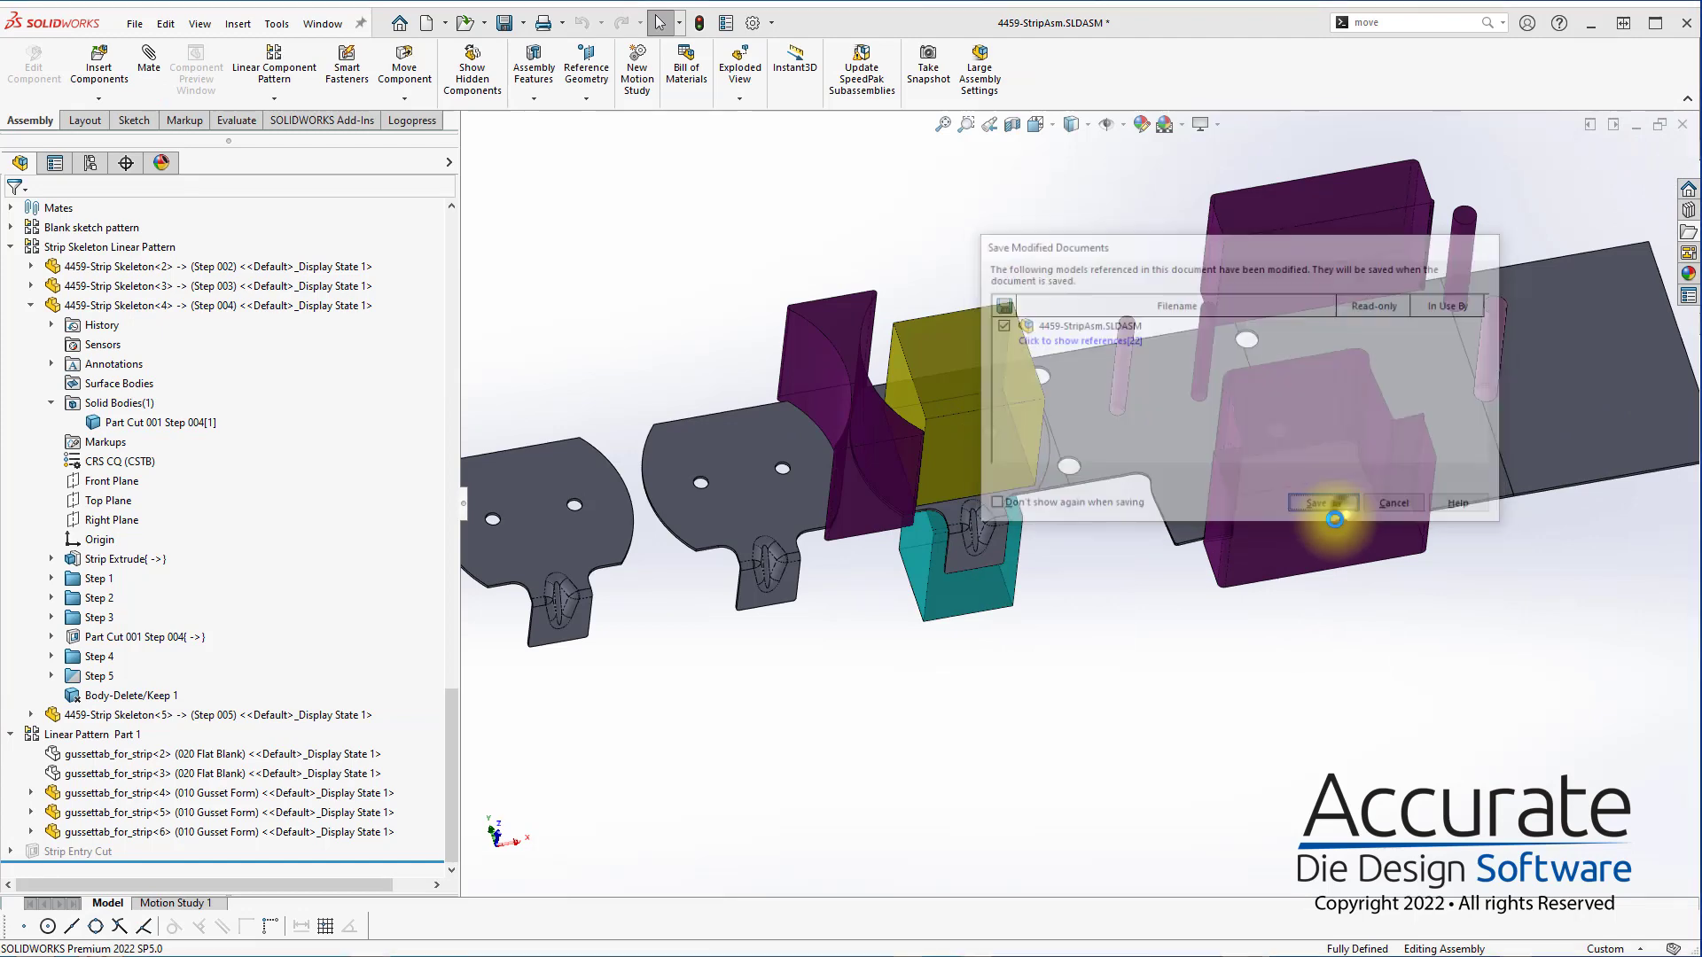